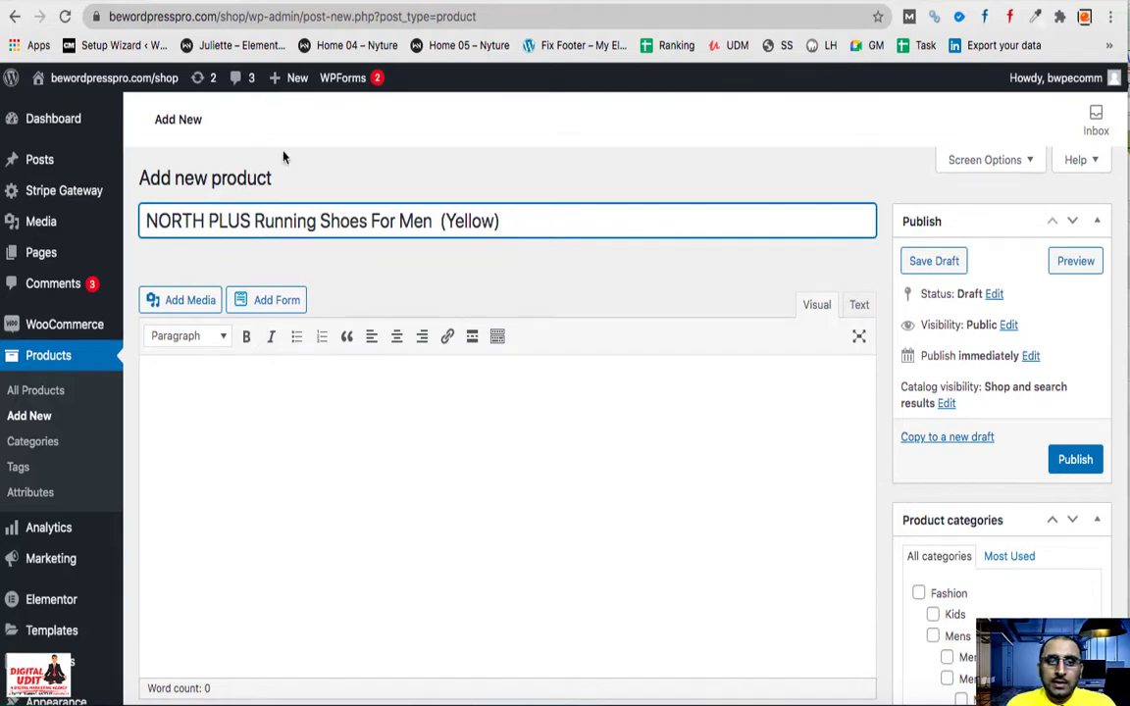
- Copy the special price of the yellow running shoes from the Flipkart page and return to the product form
key("ctrl+shift+Tab")
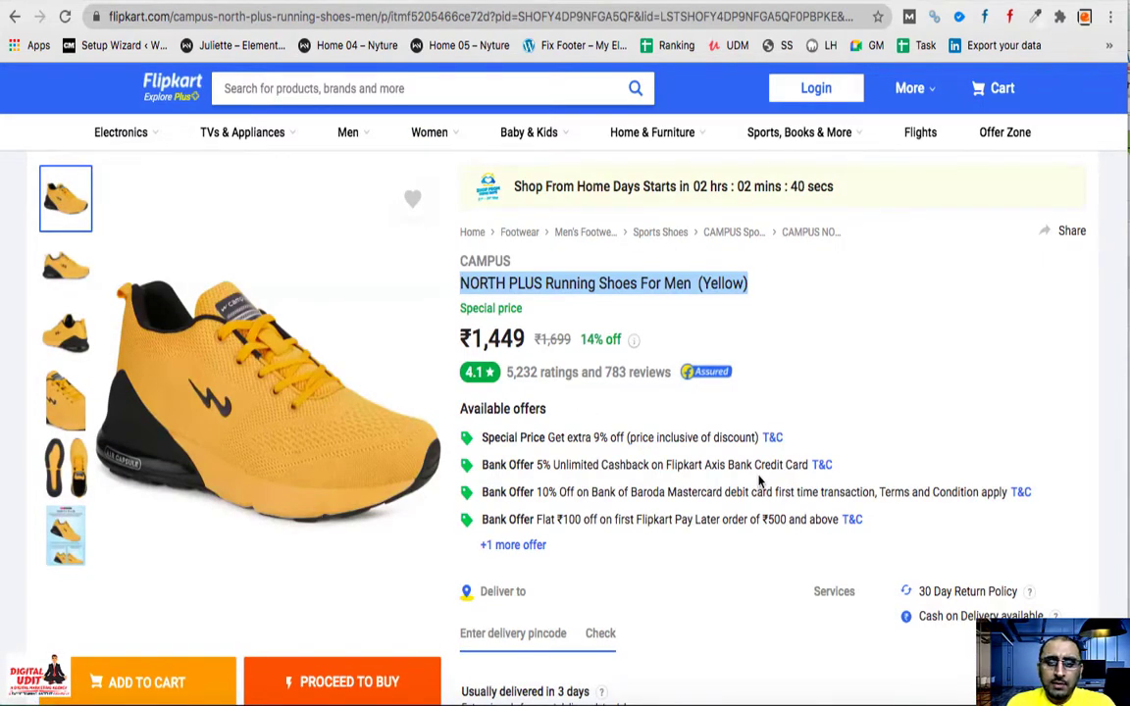
left_click_drag(527, 340, 475, 339)
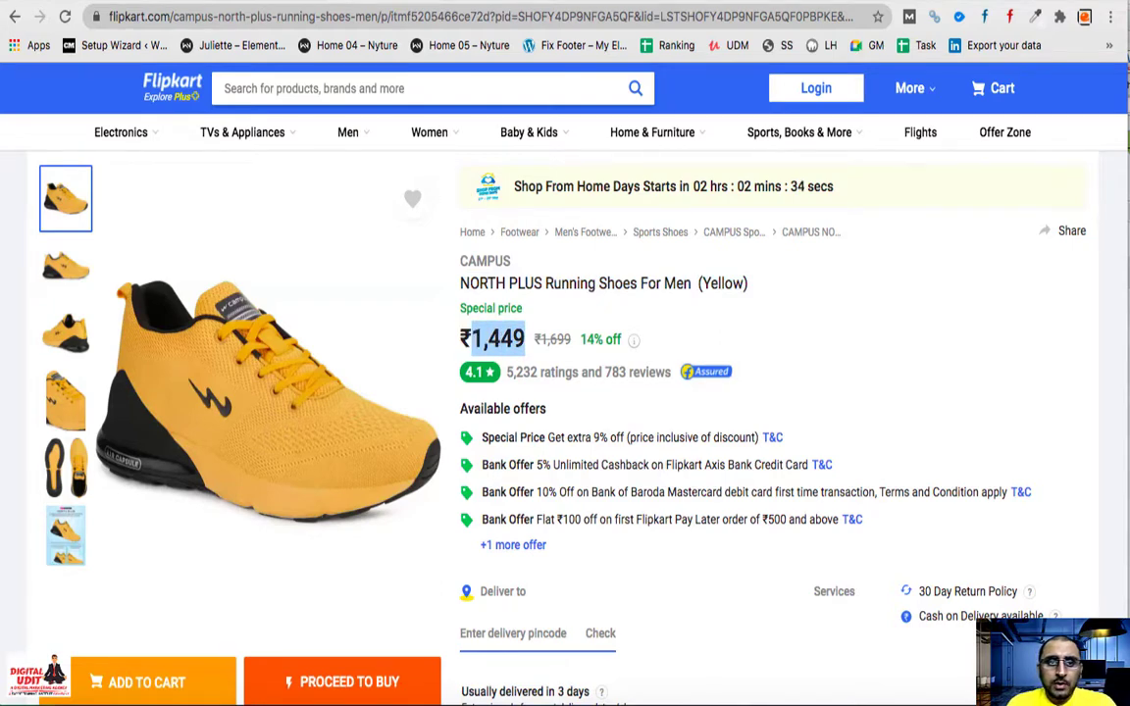
left_click(196, 2)
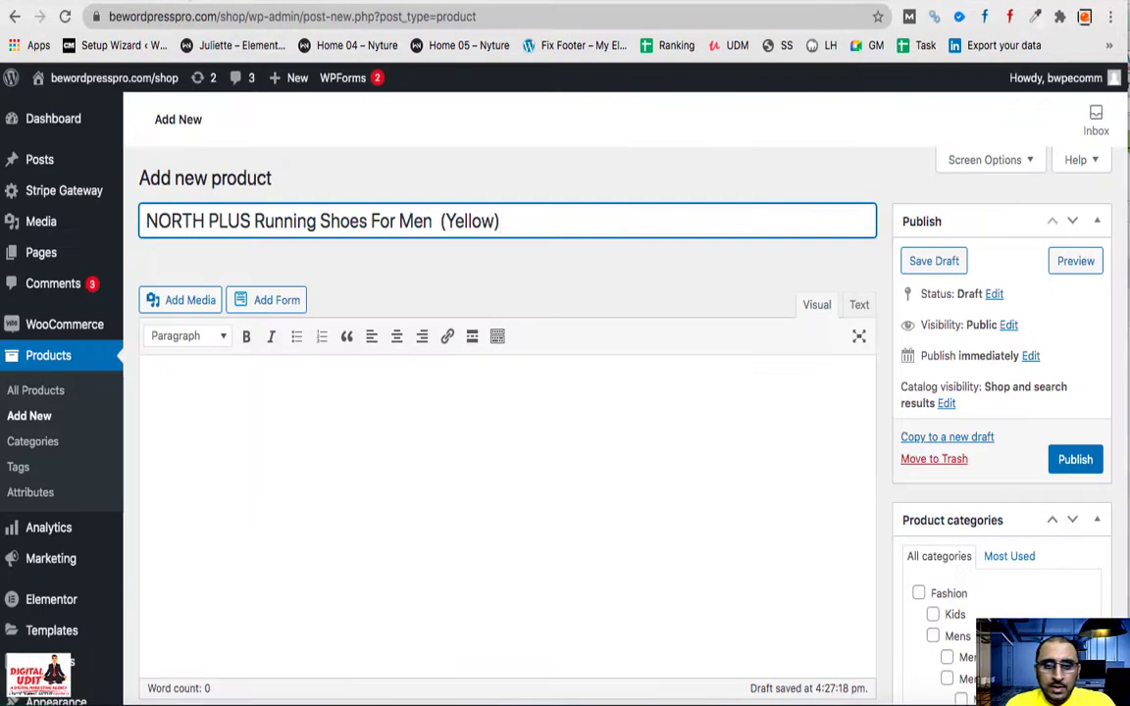
- Assign the product to the Mens Shoes and Mens Sport Shoes categories
scroll(628, 352, "down", 3)
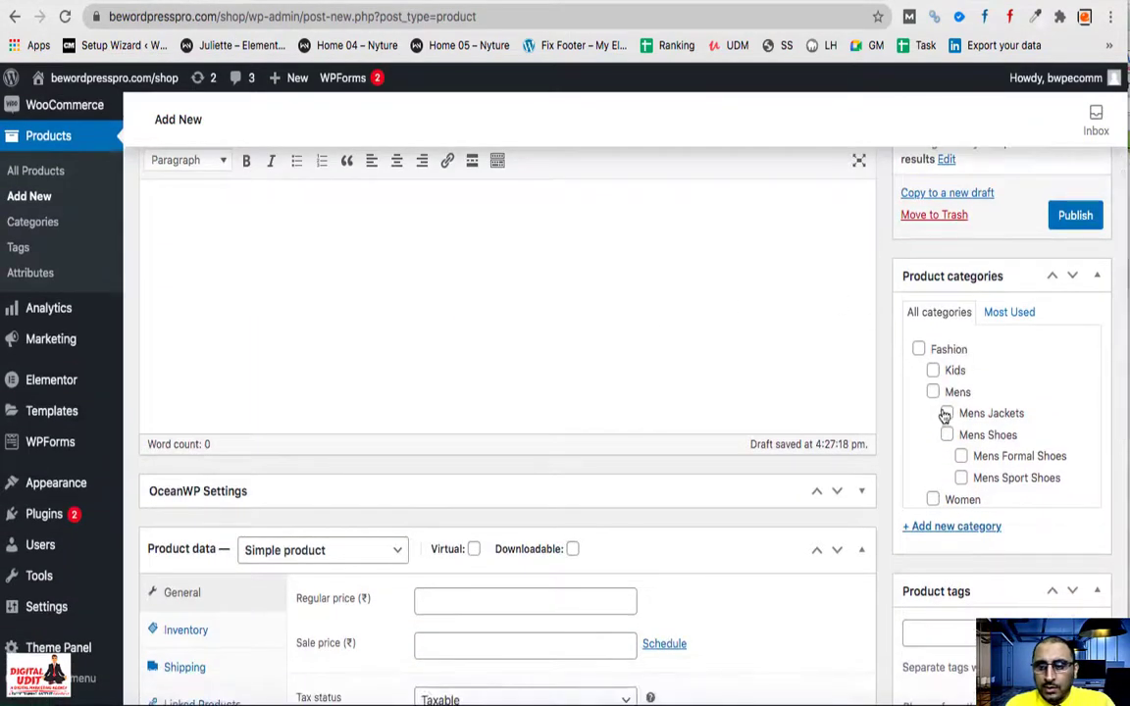
scroll(944, 412, "down", 1)
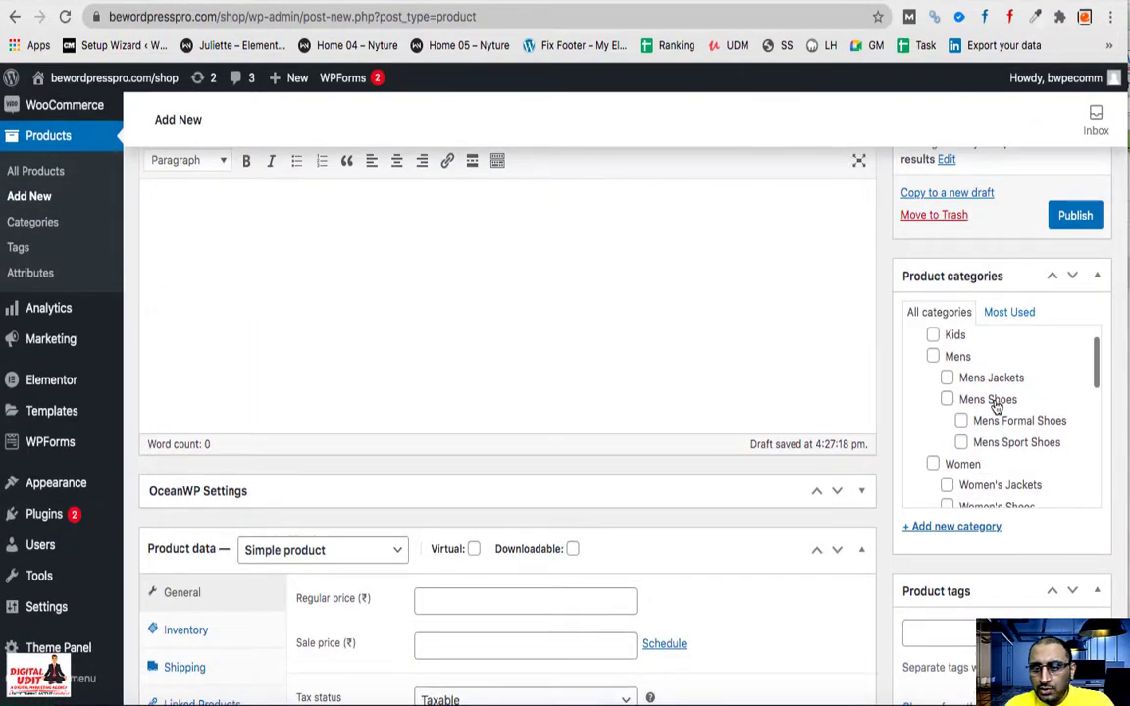
left_click(962, 444)
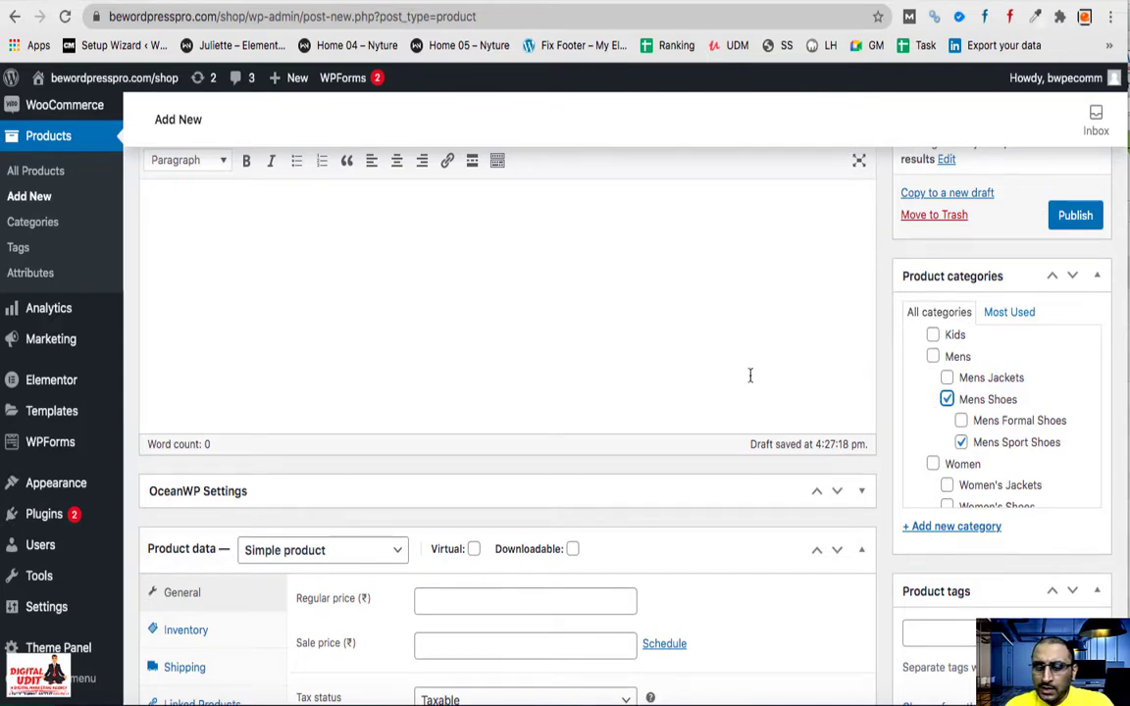
- Set the product's regular price to 1699 and its sale price to 1449, without a thousands separator
scroll(508, 336, "down", 2)
left_click(440, 523)
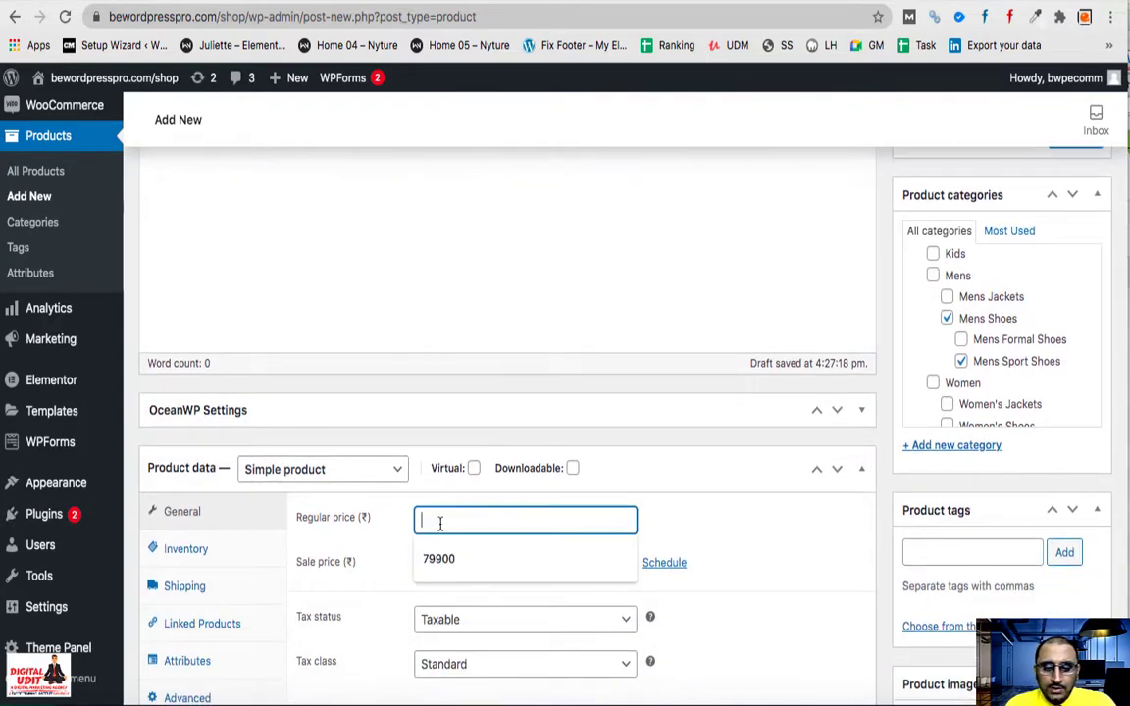
type("1699")
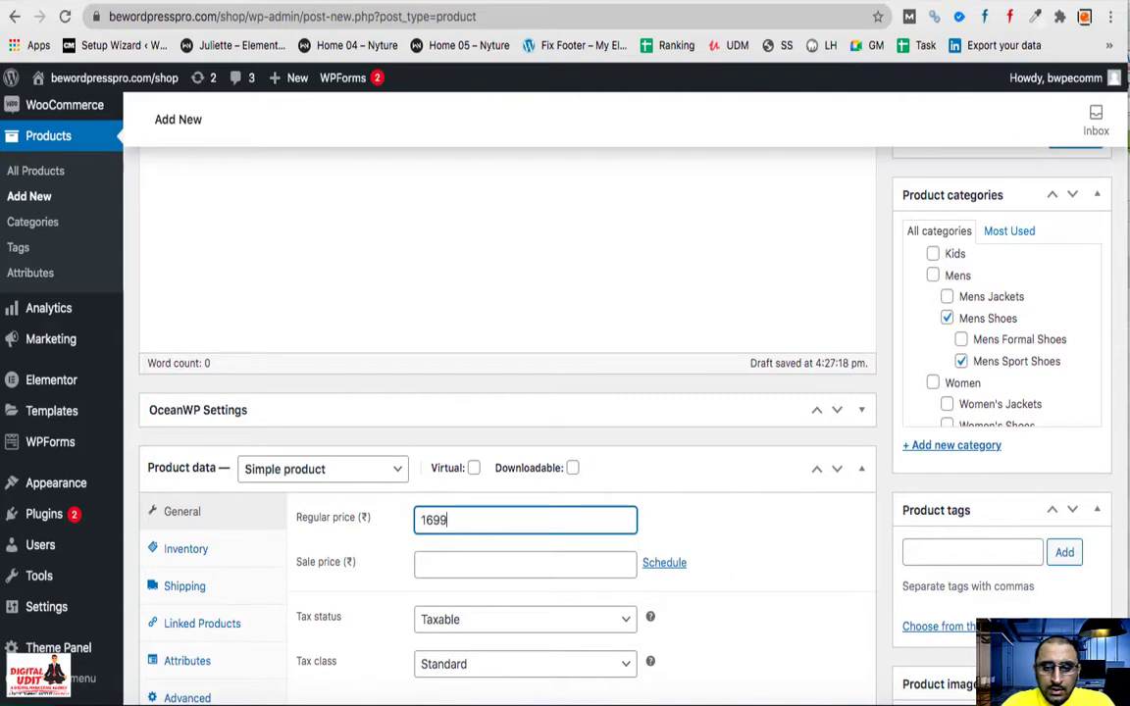
left_click(462, 564)
type("1,449")
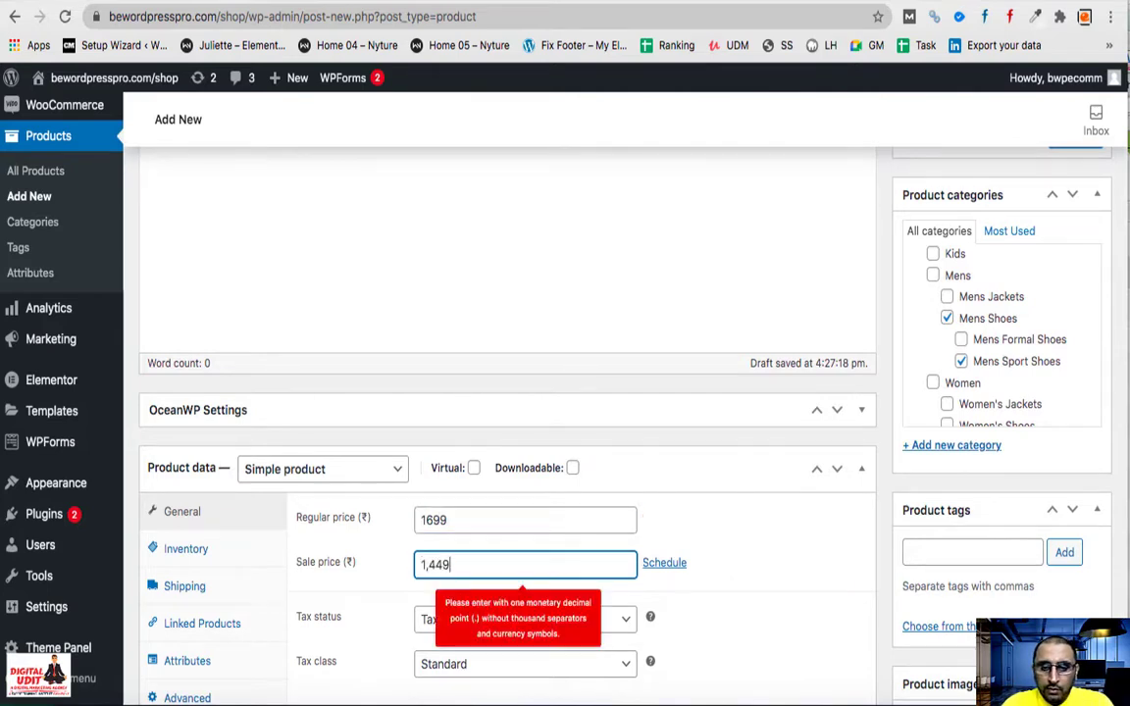
key("Left")
key("Left")
key("Left")
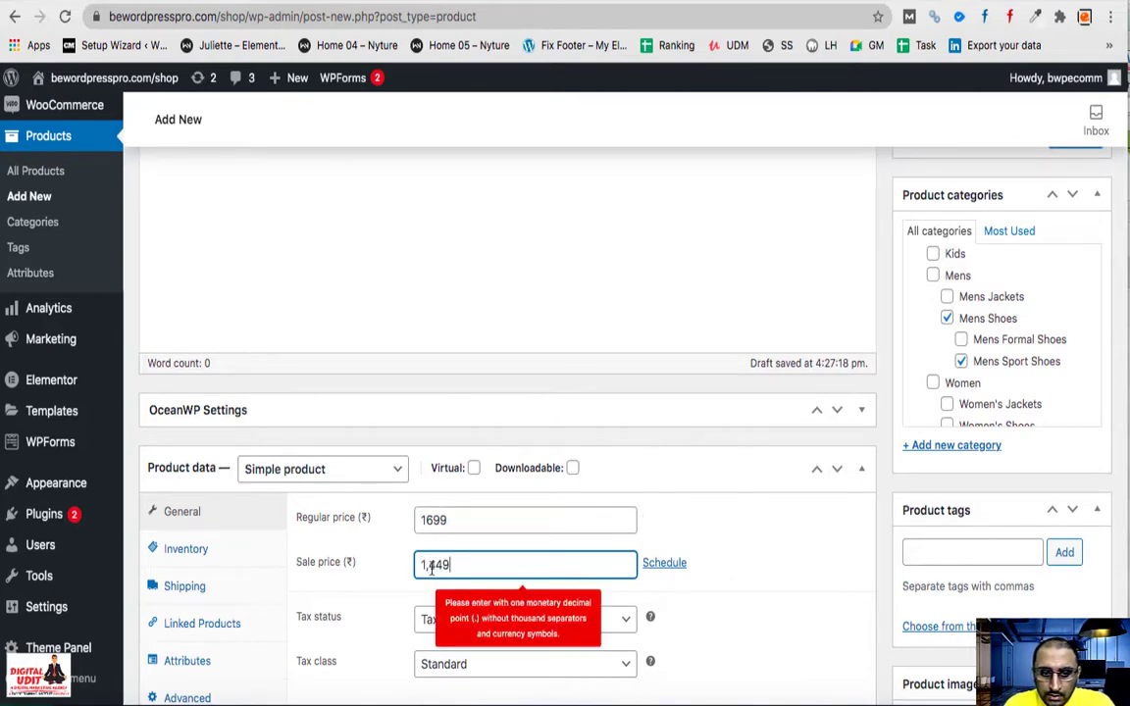
key("BackSpace")
left_click(773, 585)
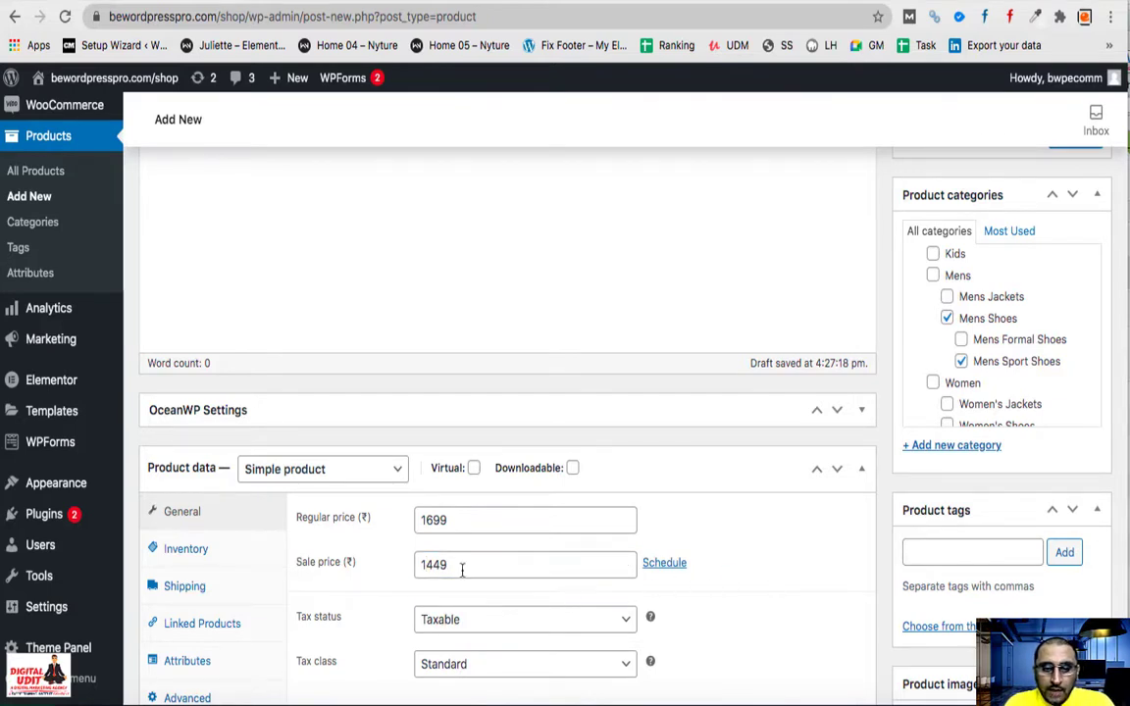
left_click(658, 565)
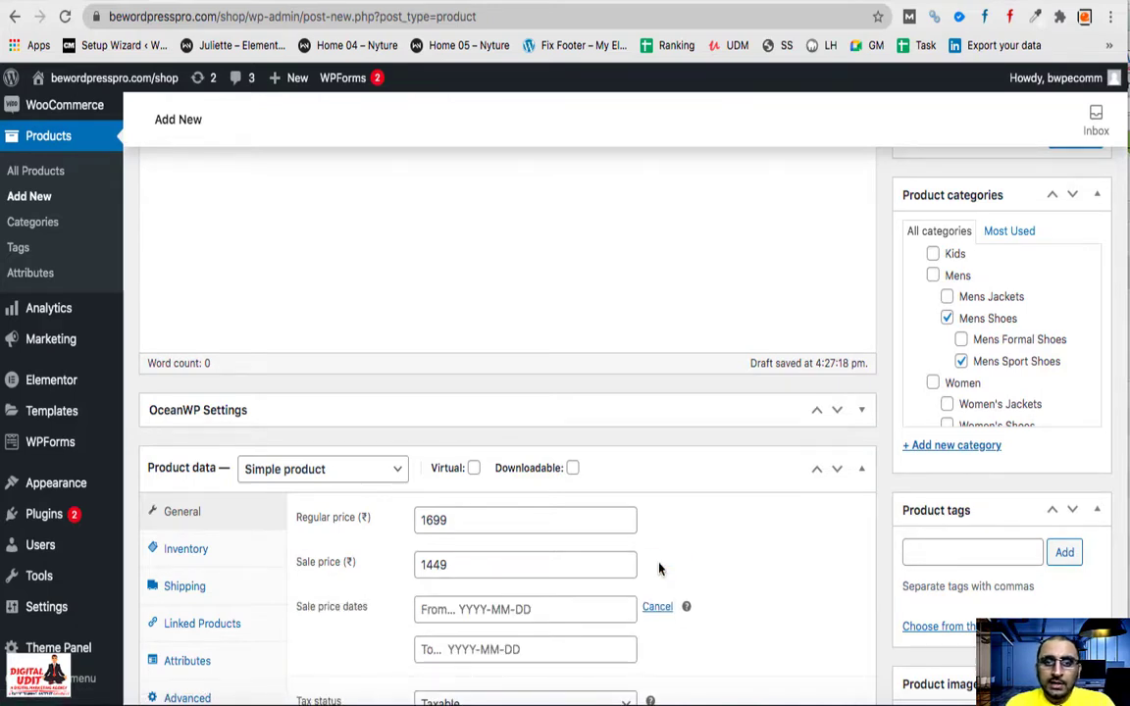
scroll(659, 569, "down", 2)
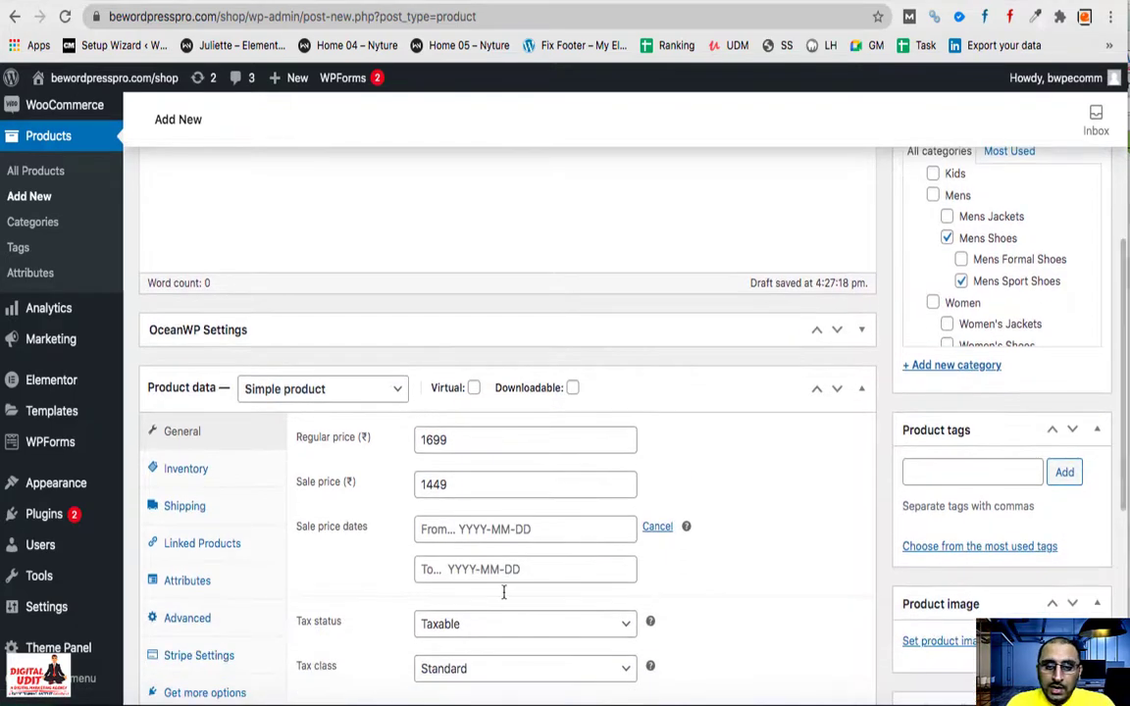
left_click(657, 530)
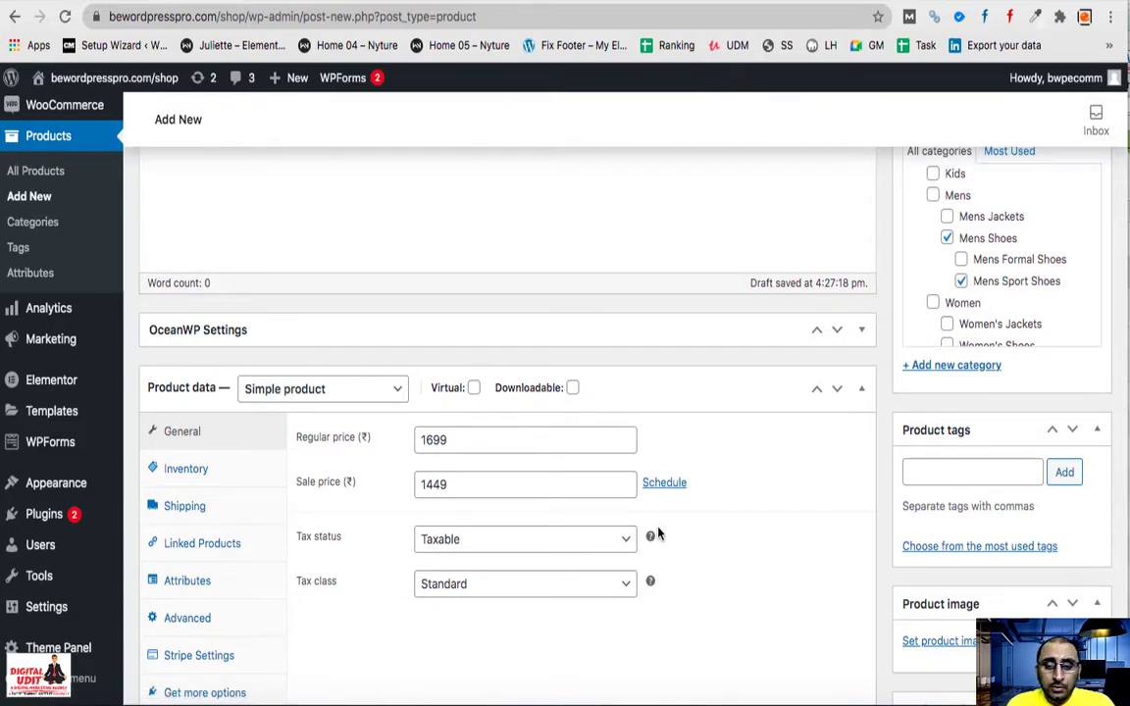
- Set the product's tax class to GST10
scroll(367, 499, "up", 10)
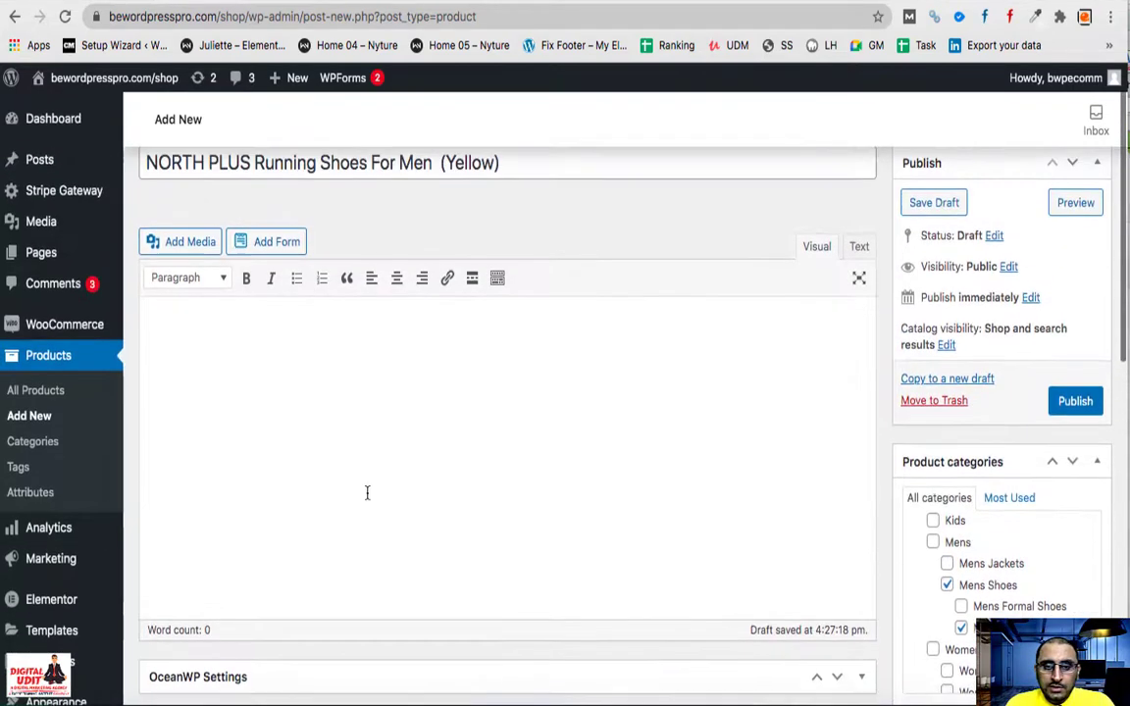
scroll(367, 498, "down", 11)
scroll(367, 498, "down", 1)
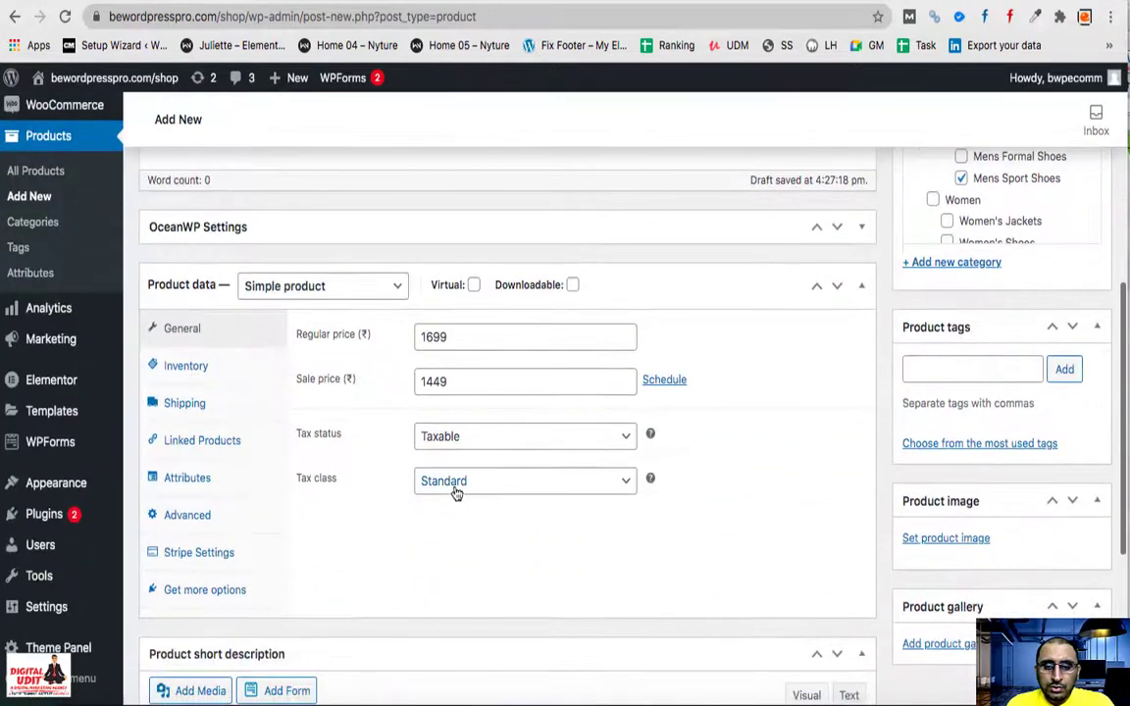
left_click(456, 488)
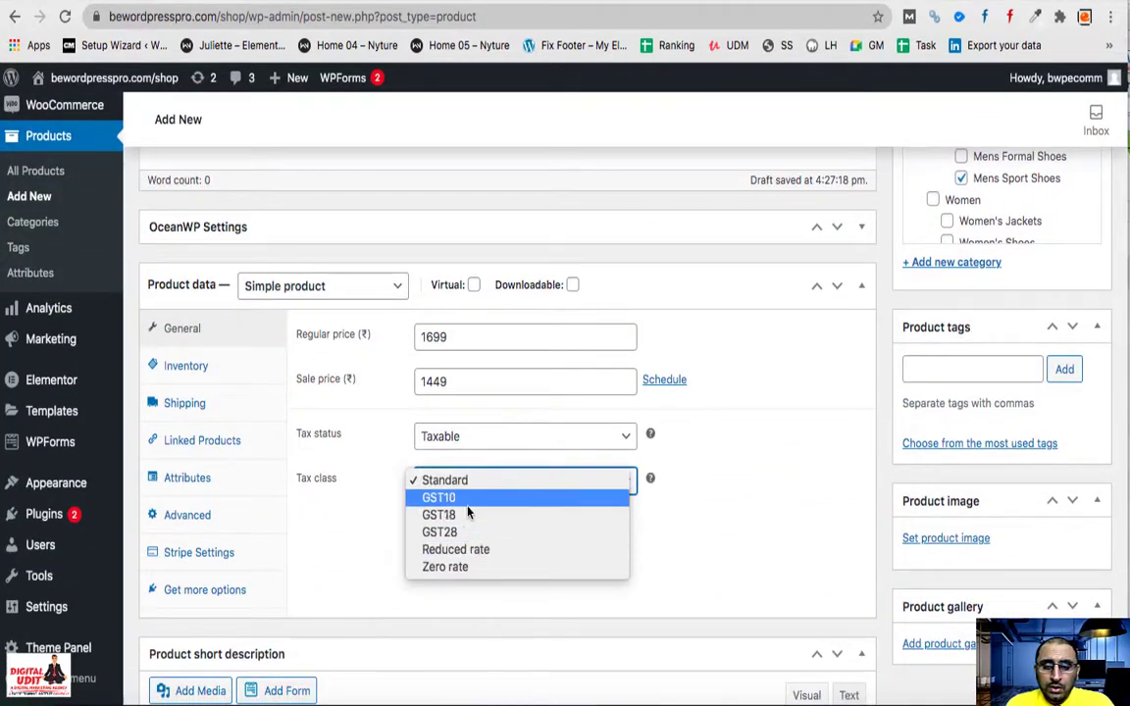
left_click(470, 501)
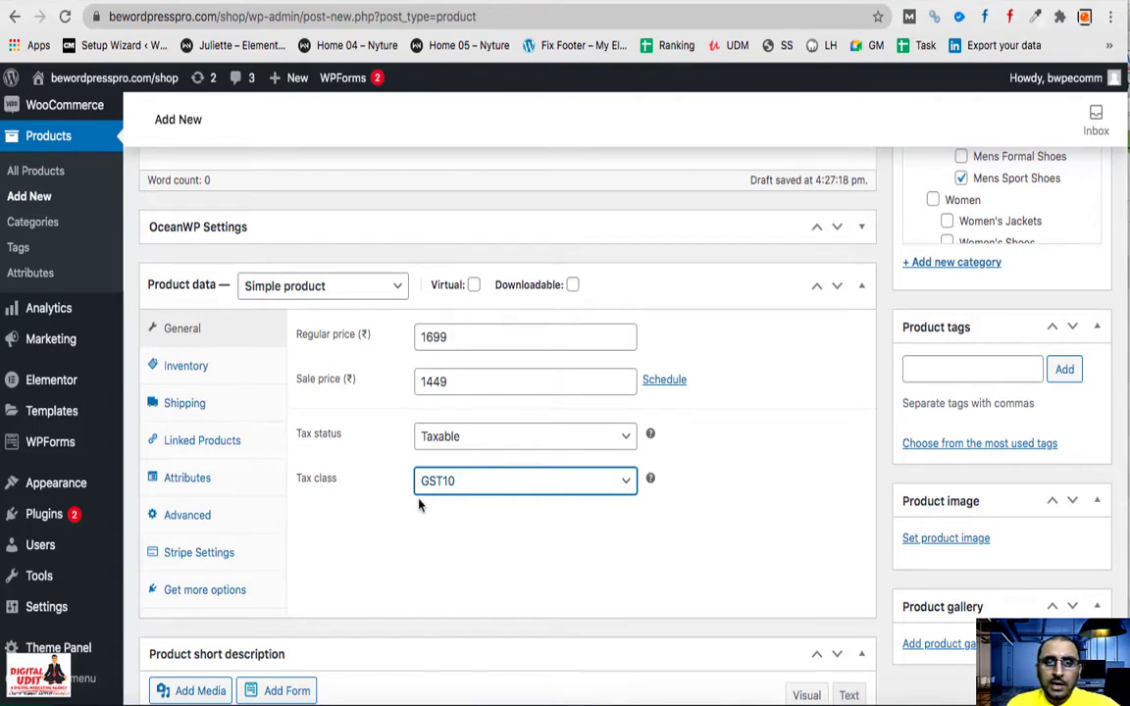
- Set the product's shipping weight to 1 kg
left_click(209, 403)
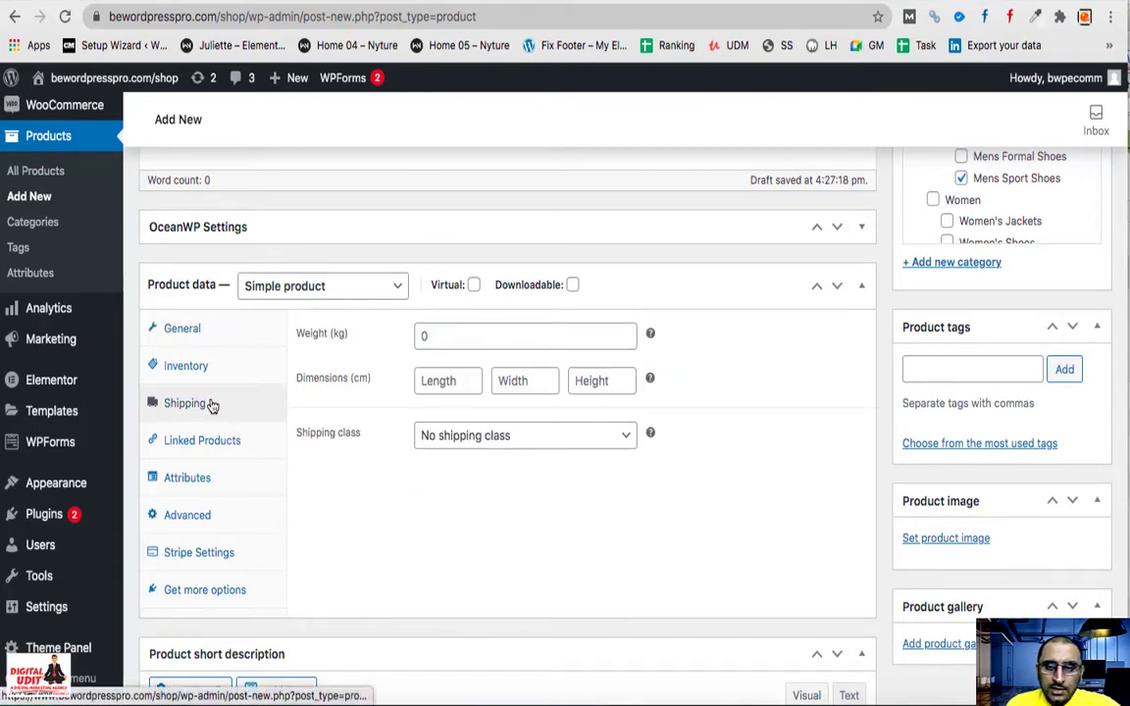
left_click(436, 334)
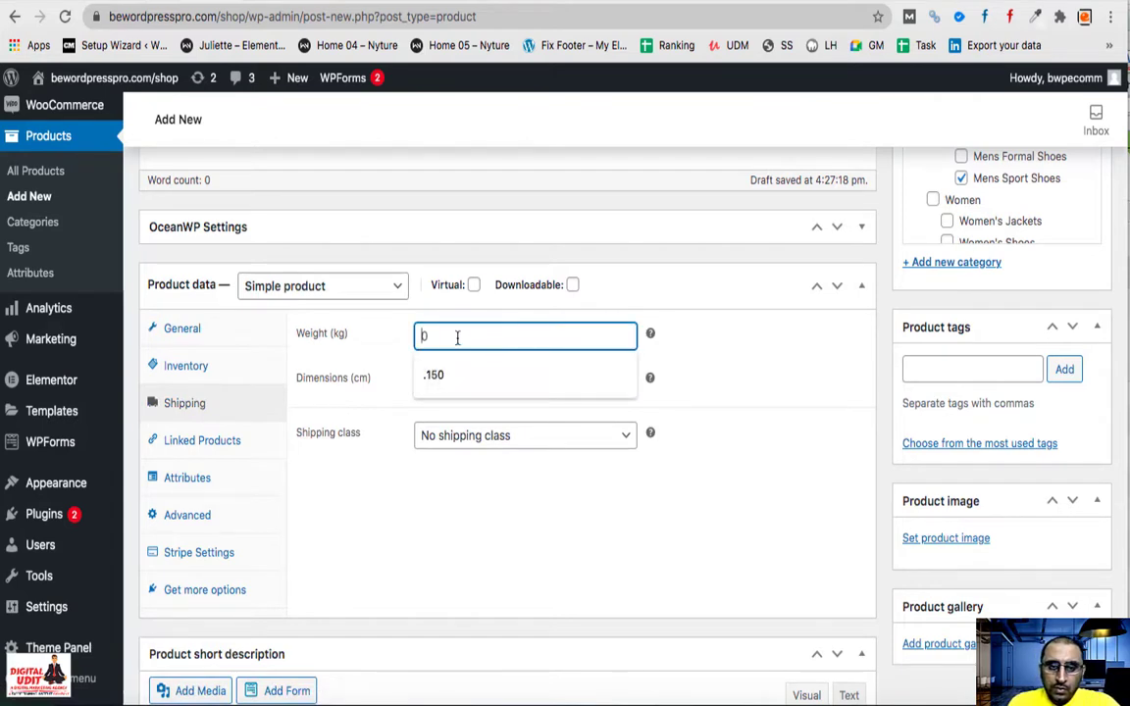
type("1")
left_click(422, 560)
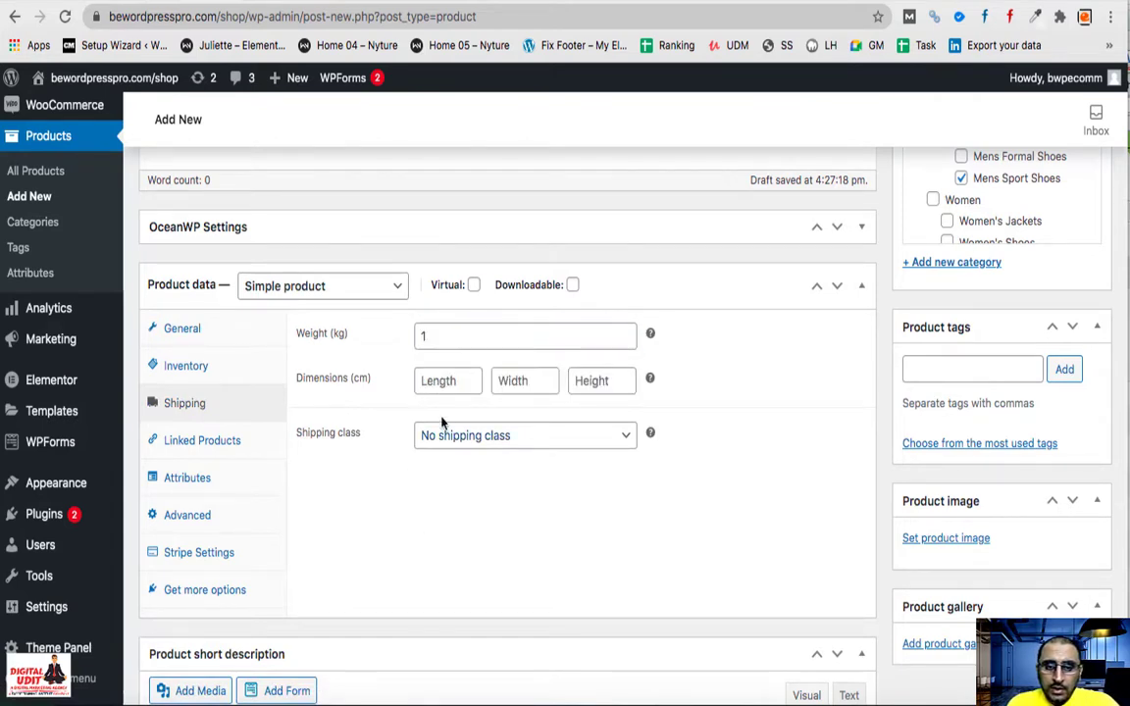
- Set the shipping dimensions to length 30, width 10 and height 10 cm, and the shipping class to W2 – 0.5-3kg
left_click(444, 382)
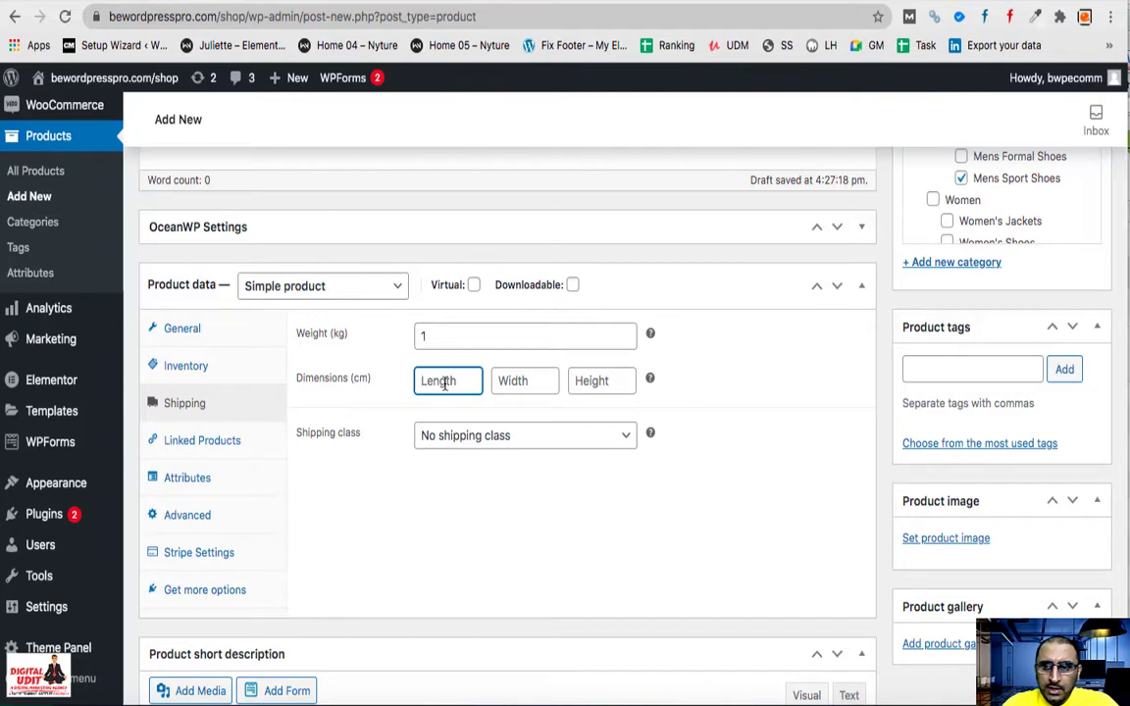
type("30")
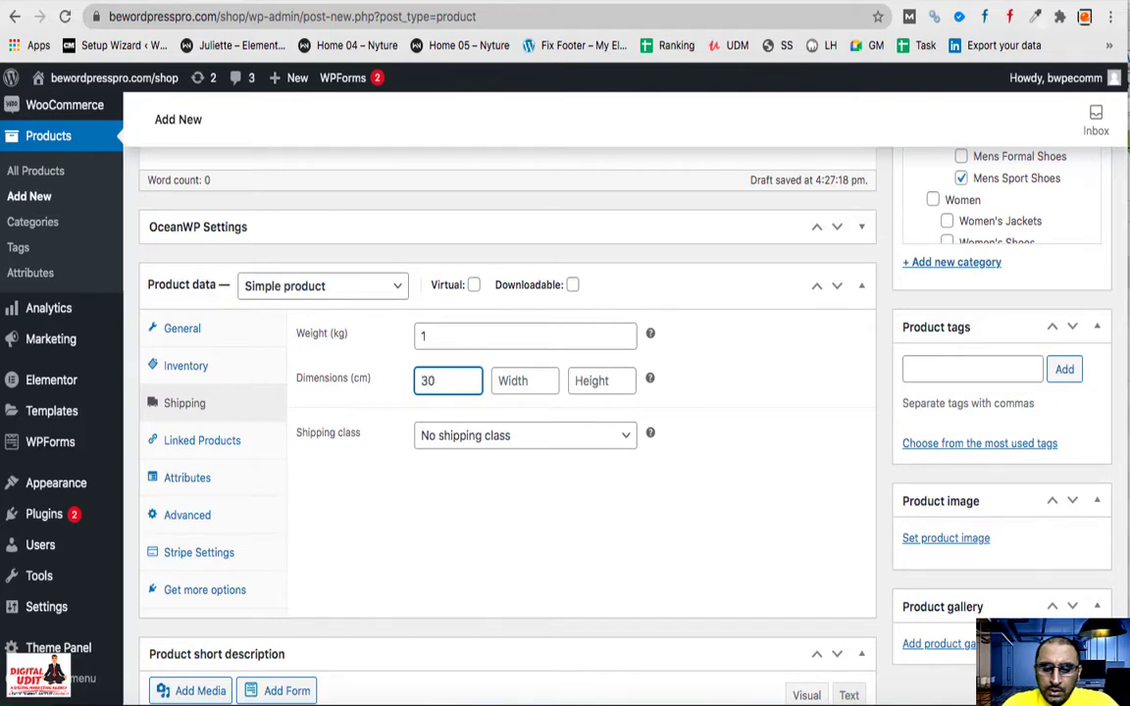
left_click(516, 380)
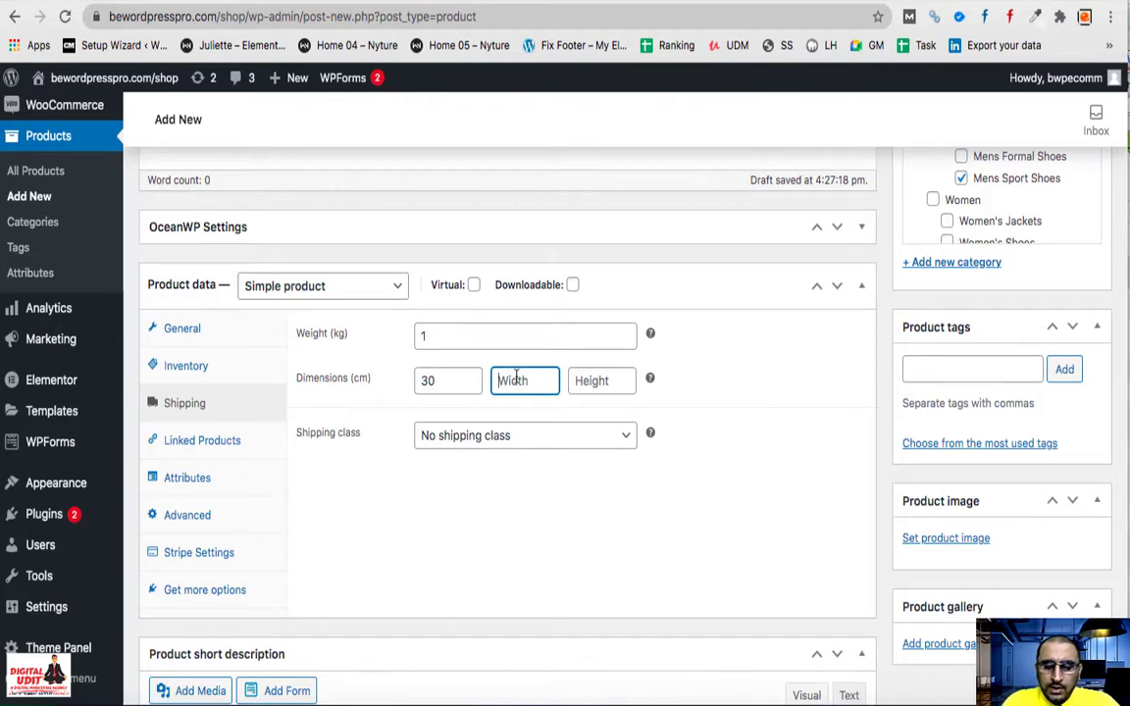
type("10")
left_click(598, 385)
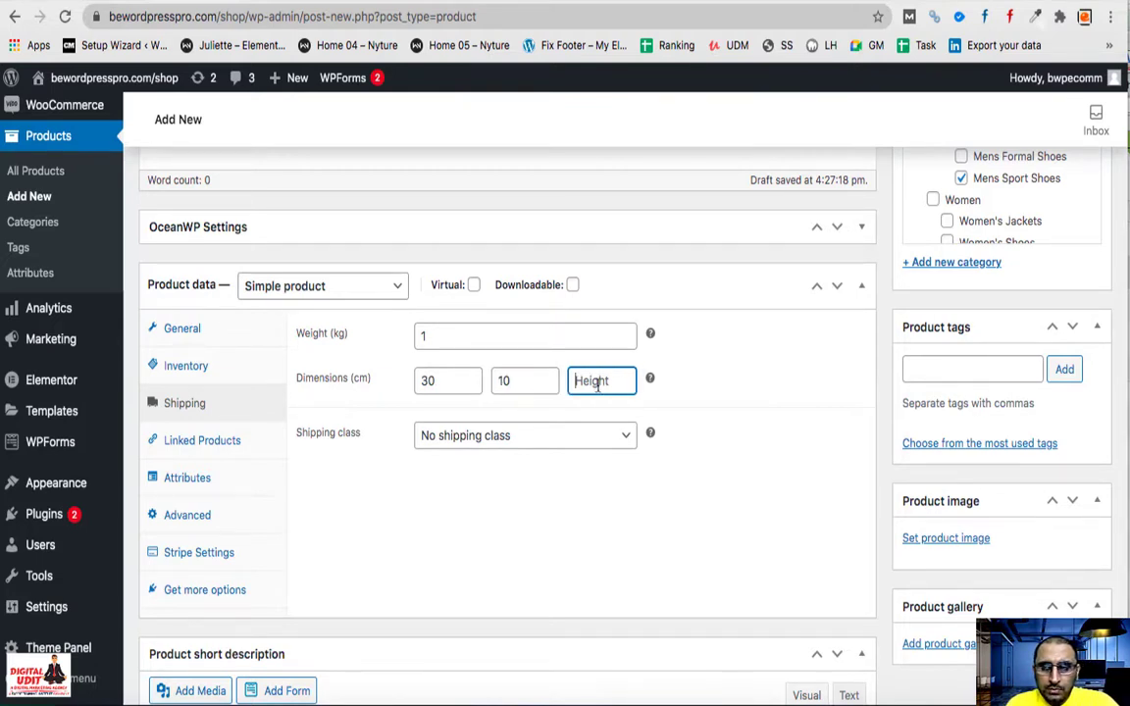
type("10")
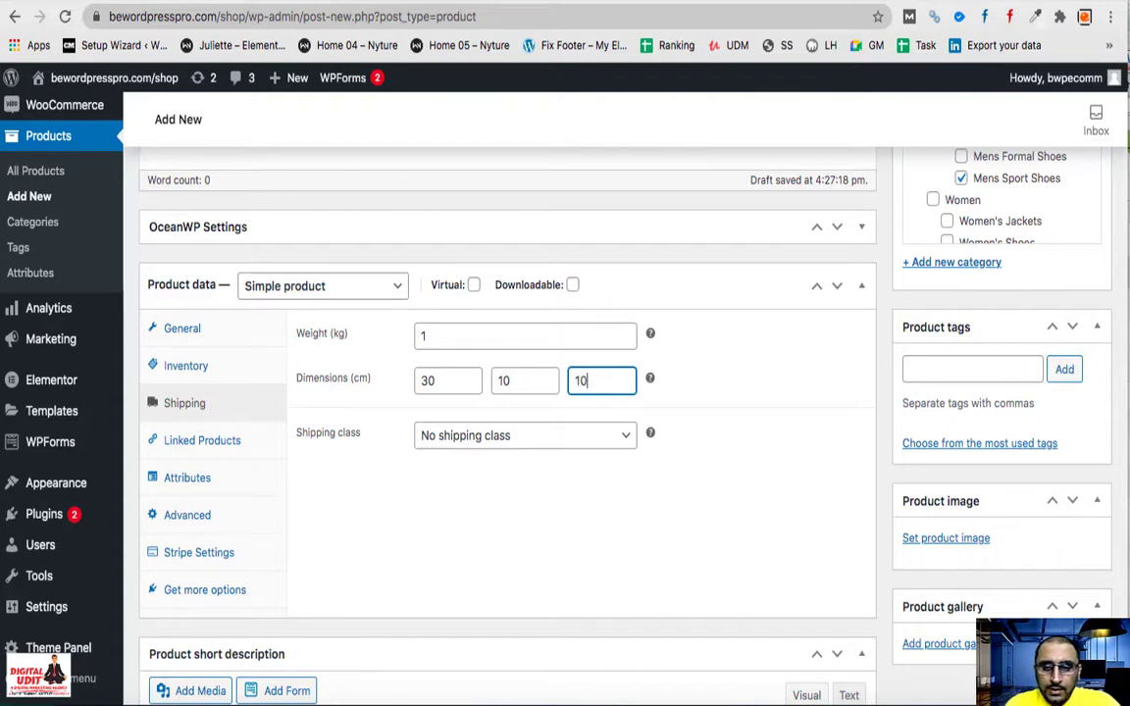
left_click(545, 437)
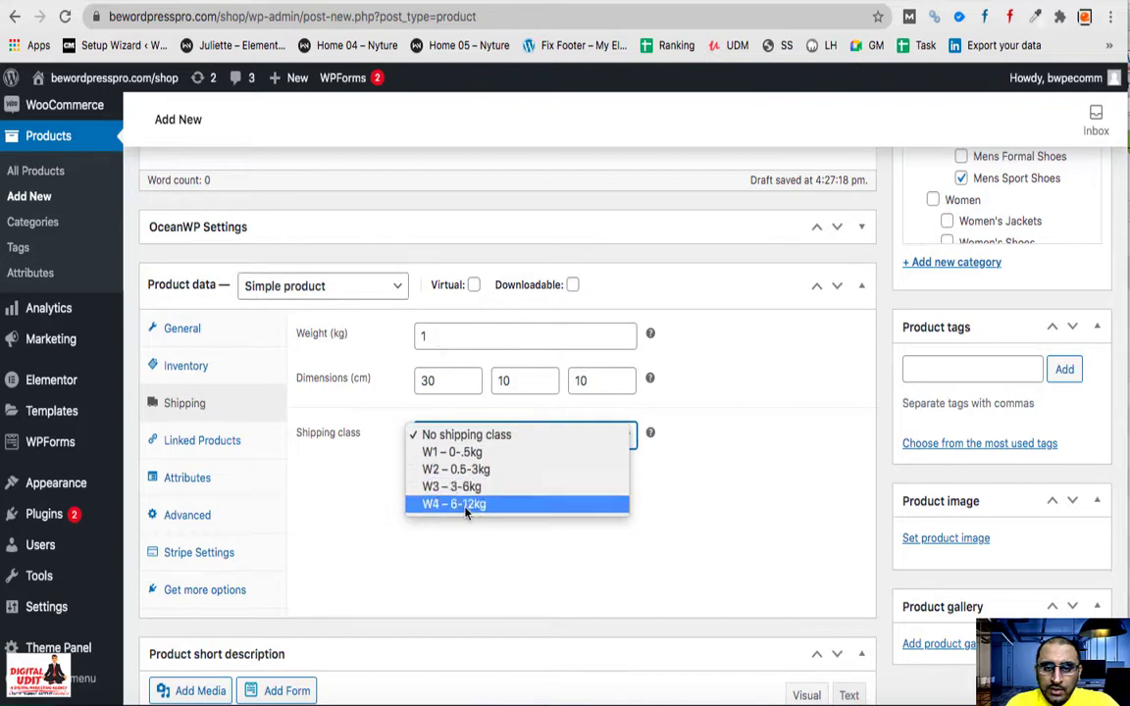
left_click(470, 472)
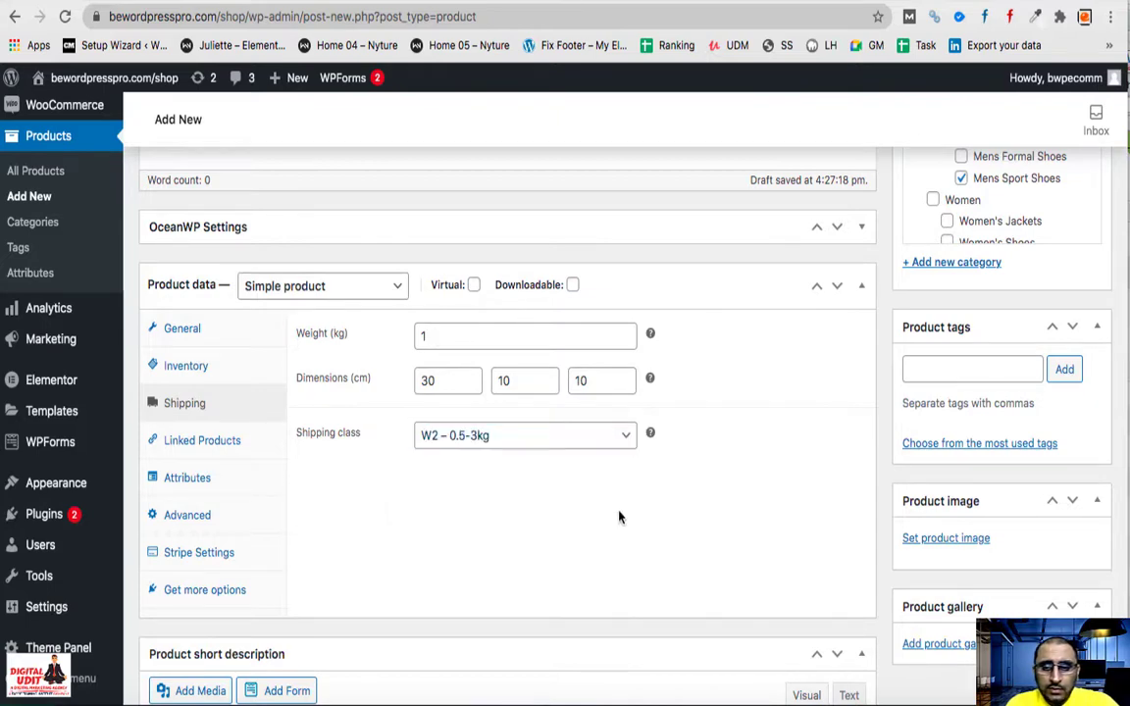
- Upload yellow.jpeg, grey.jpeg, burgundy.jpeg, blue.jpeg and black.jpeg from the Desktop folder through the product image dialog
scroll(772, 424, "up", 2)
scroll(772, 425, "down", 3)
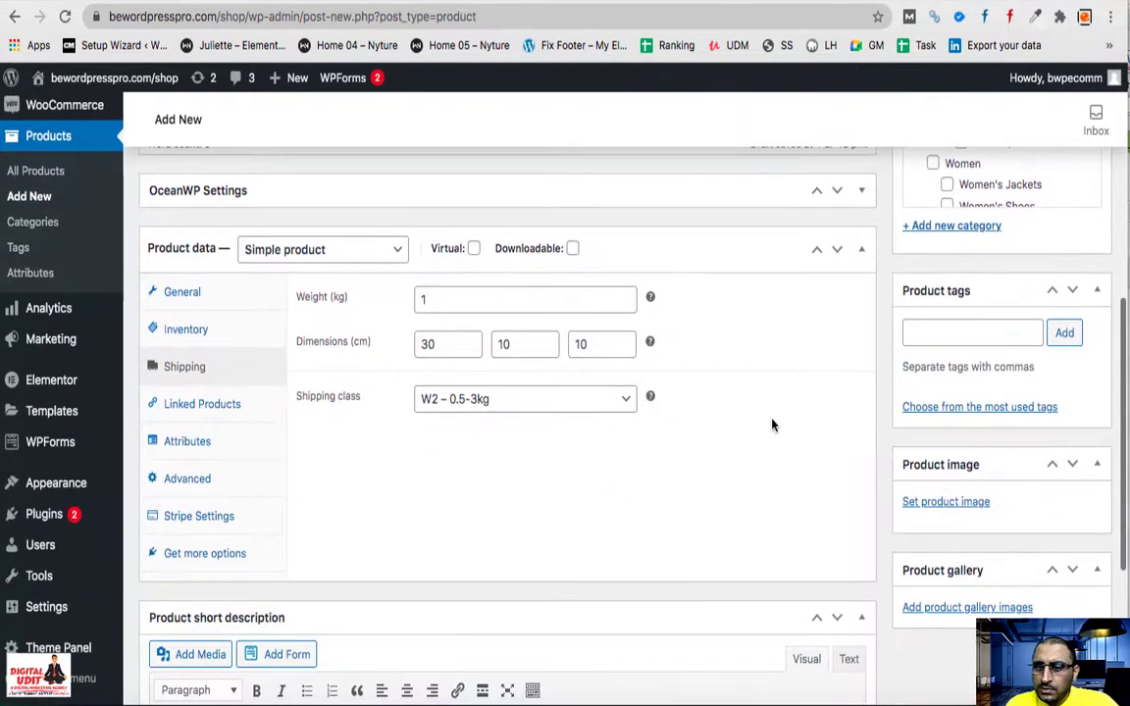
scroll(774, 392, "down", 1)
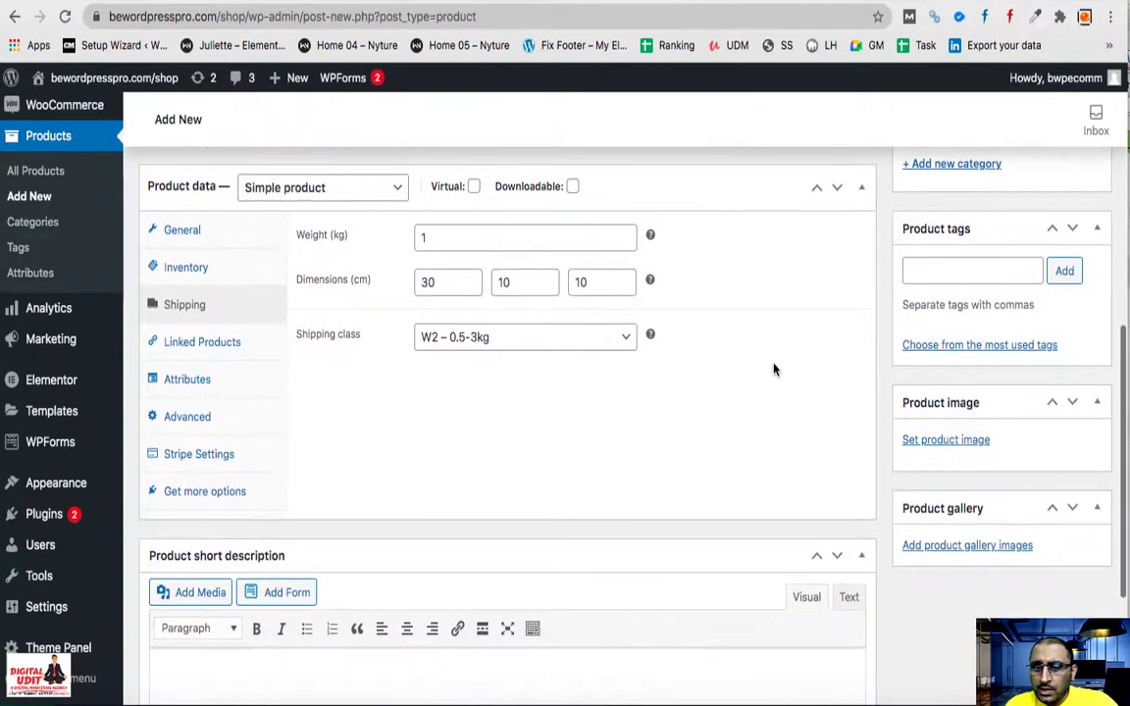
left_click(947, 441)
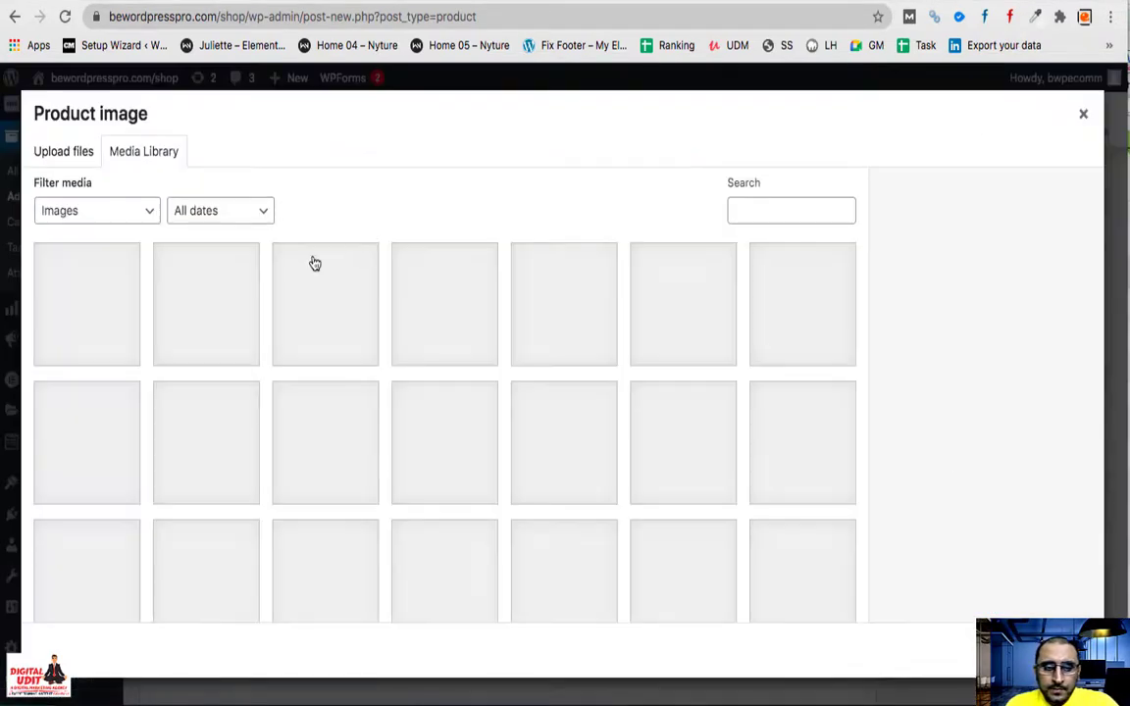
left_click(77, 157)
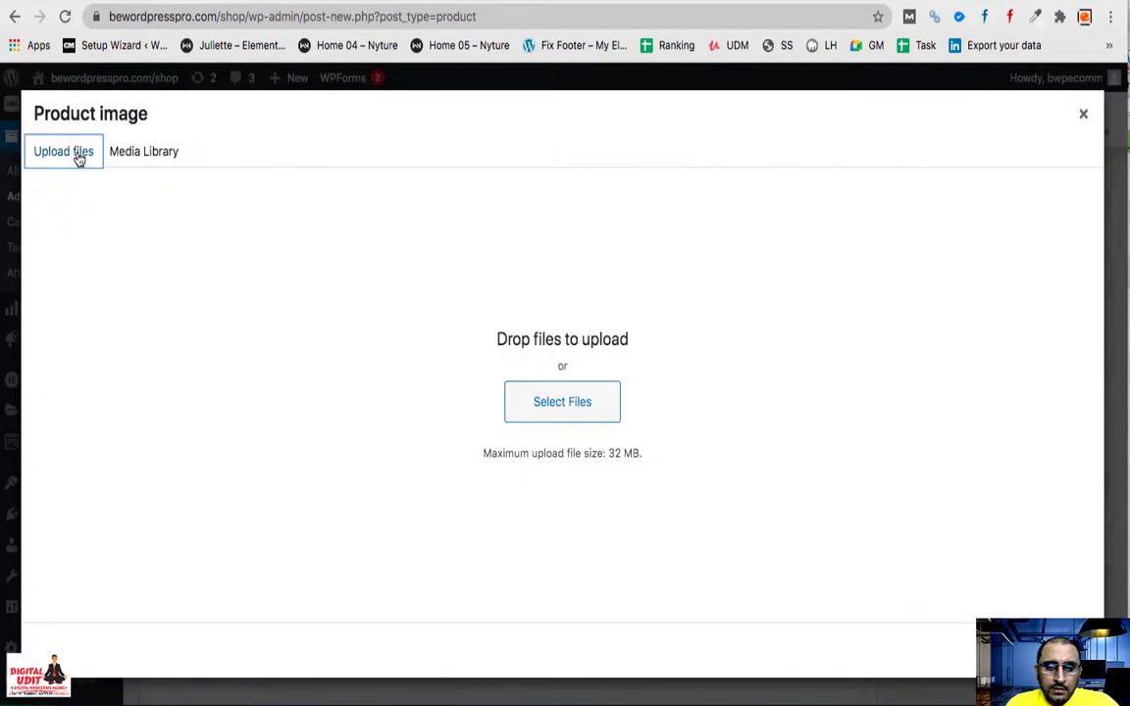
left_click(578, 405)
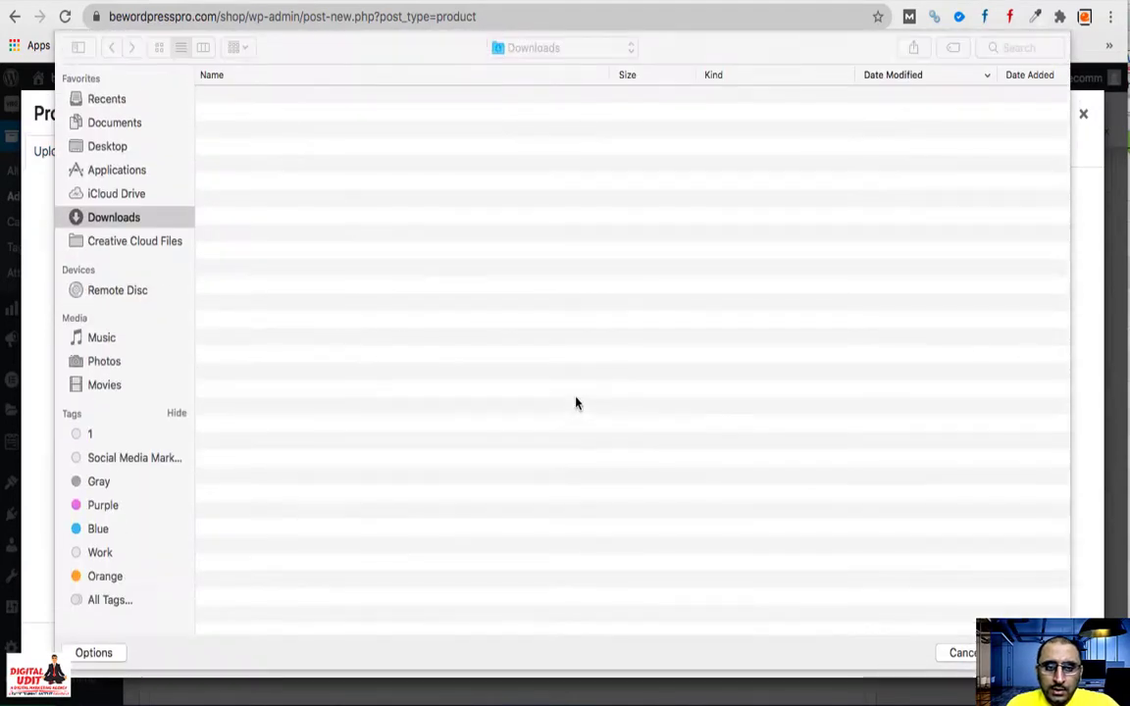
left_click(237, 96)
key("shift+Down")
key("shift+Down")
key("shift+Down")
key("shift+Down")
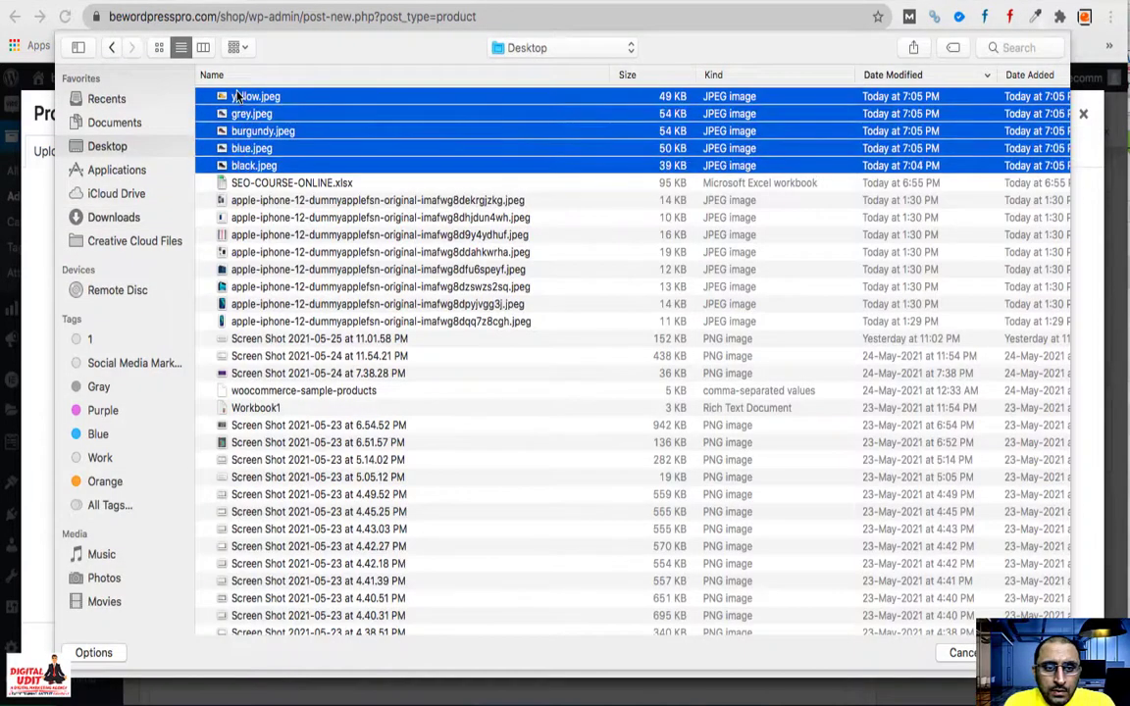
key("Return")
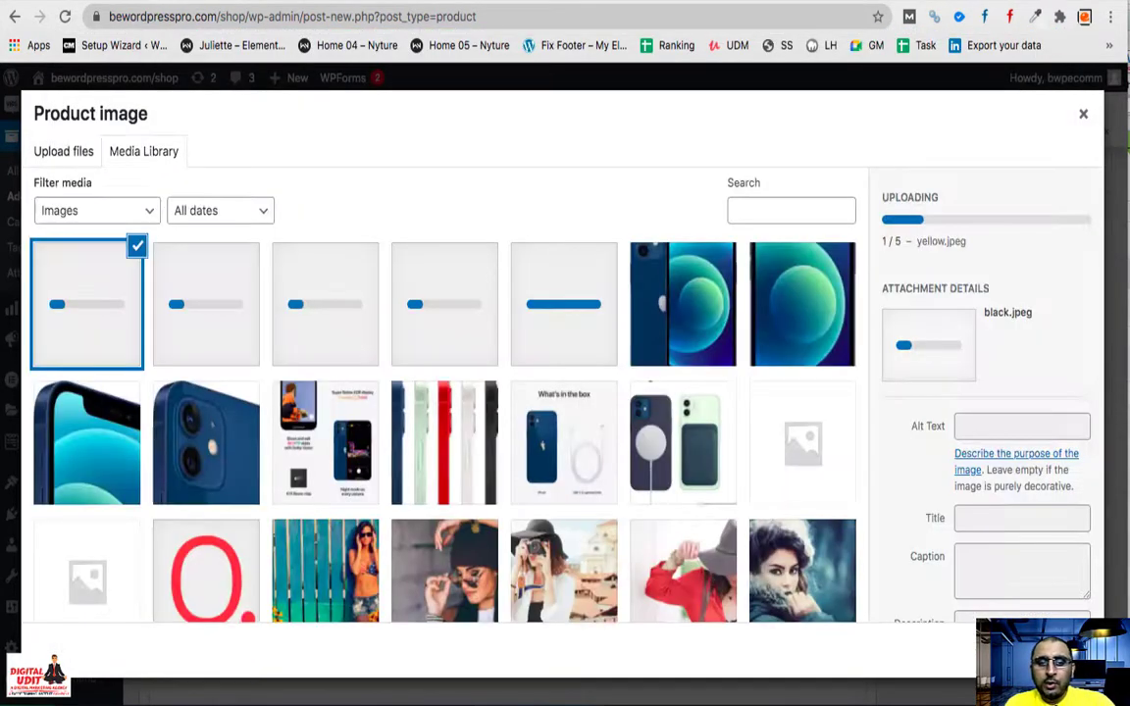
- Set yellow.jpeg as the product image
left_click(556, 324)
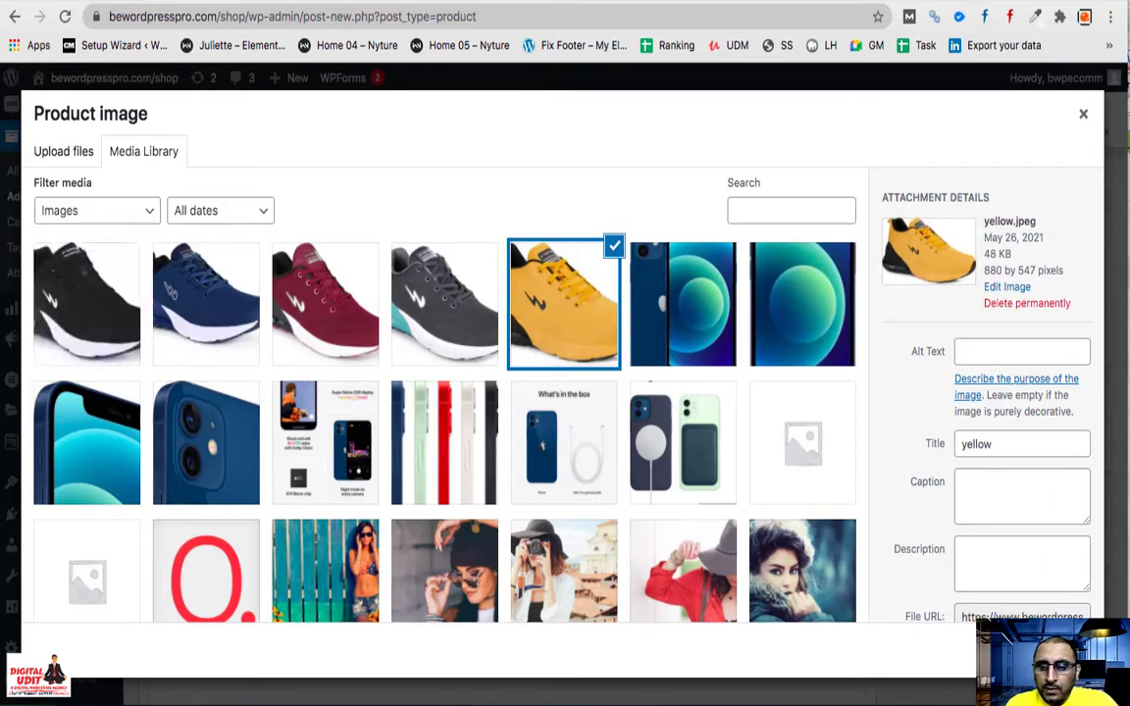
left_click(1030, 655)
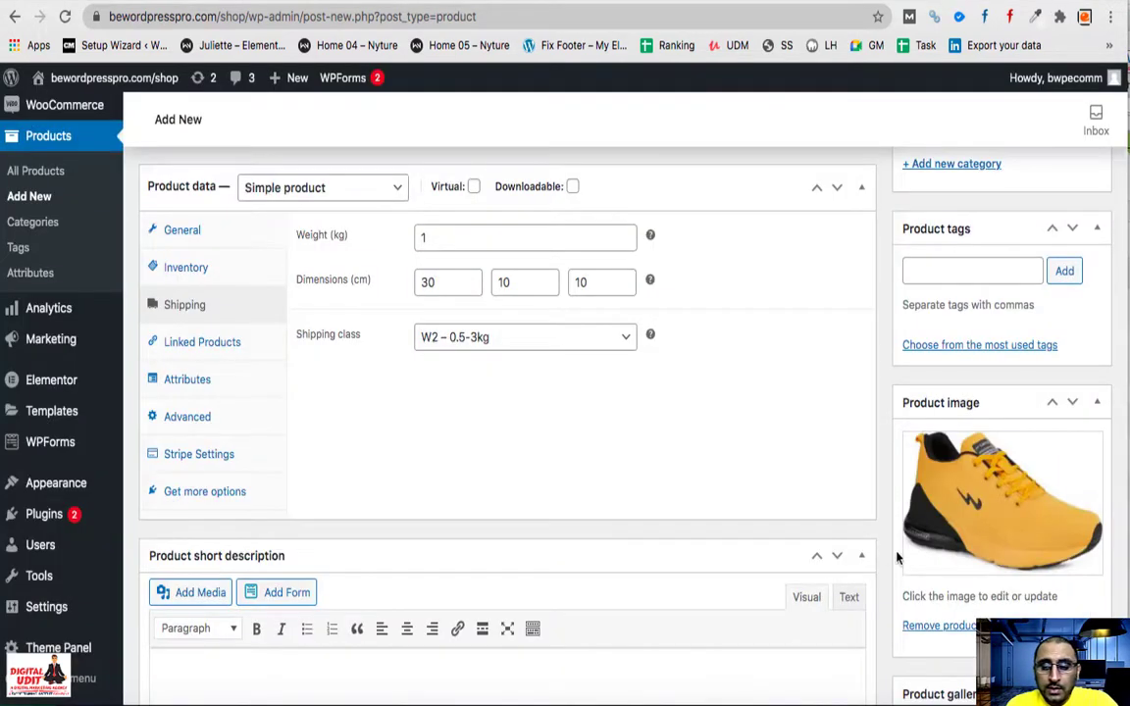
scroll(883, 554, "down", 3)
scroll(880, 555, "up", 1)
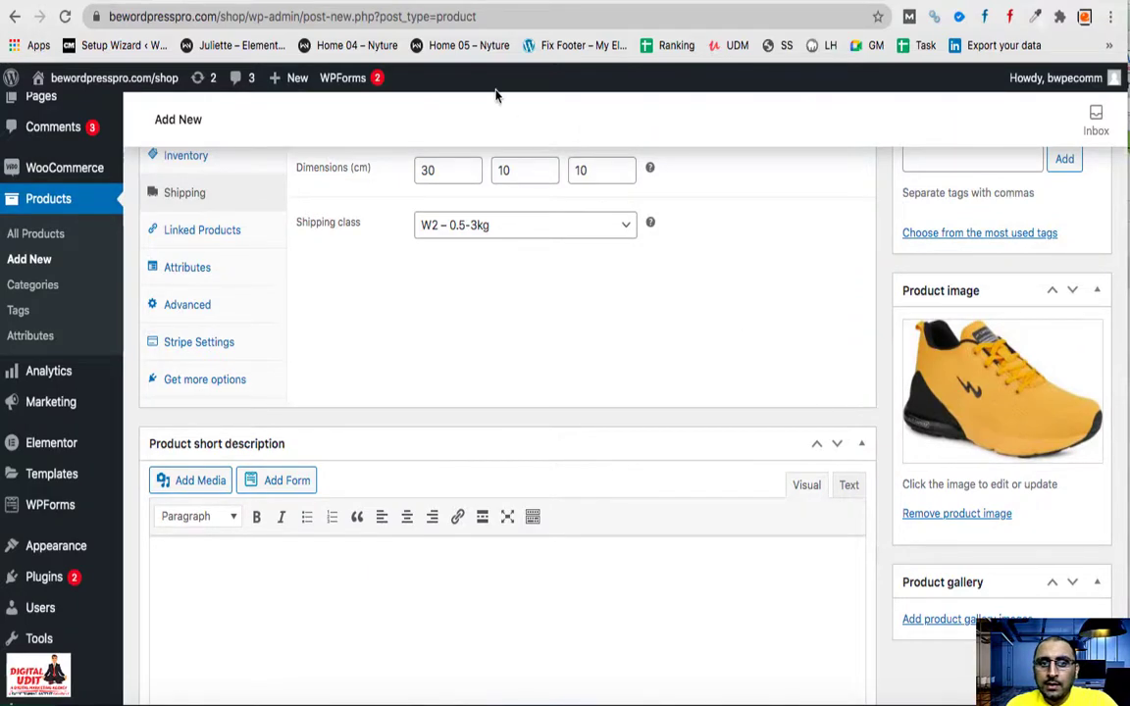
- Switch to the Flipkart listing and examine the yellow shoe's photos from different angles
left_click(339, 3)
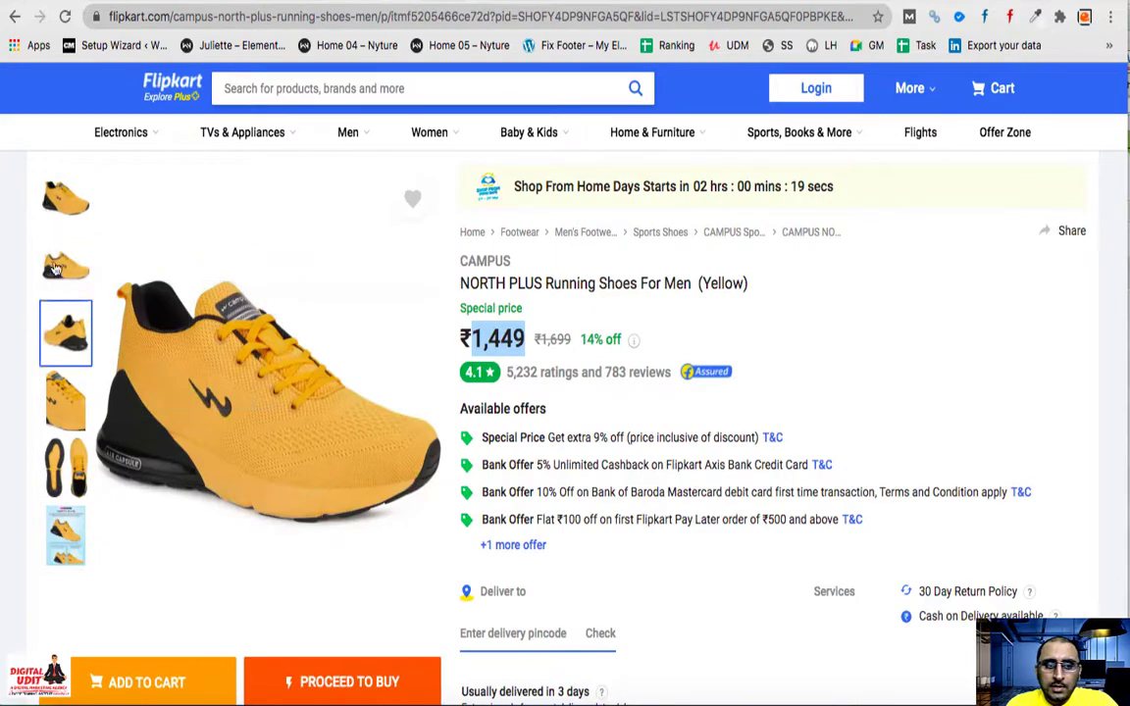
scroll(167, 420, "down", 2)
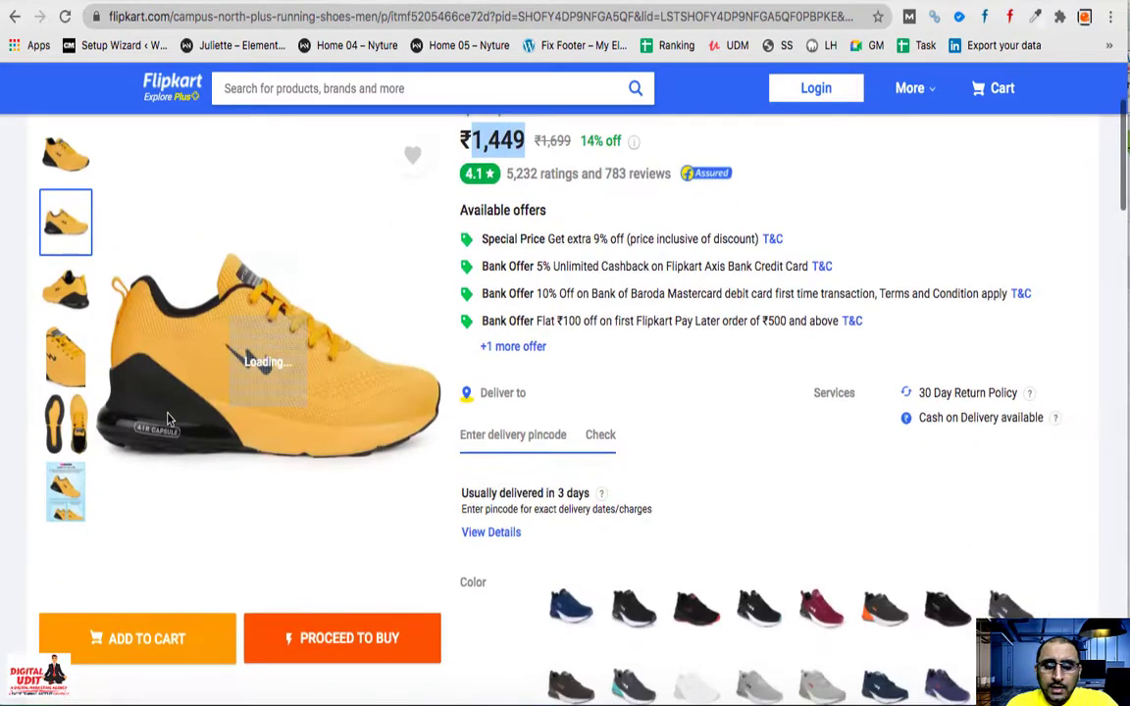
mouse_move(196, 373)
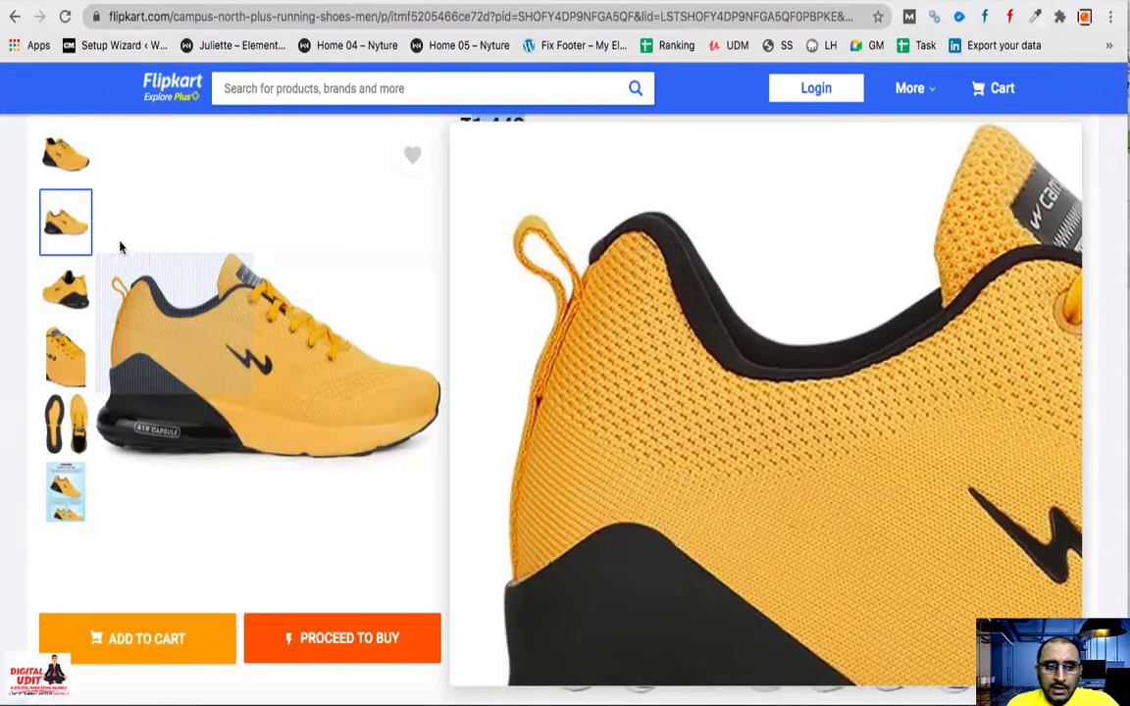
mouse_move(66, 290)
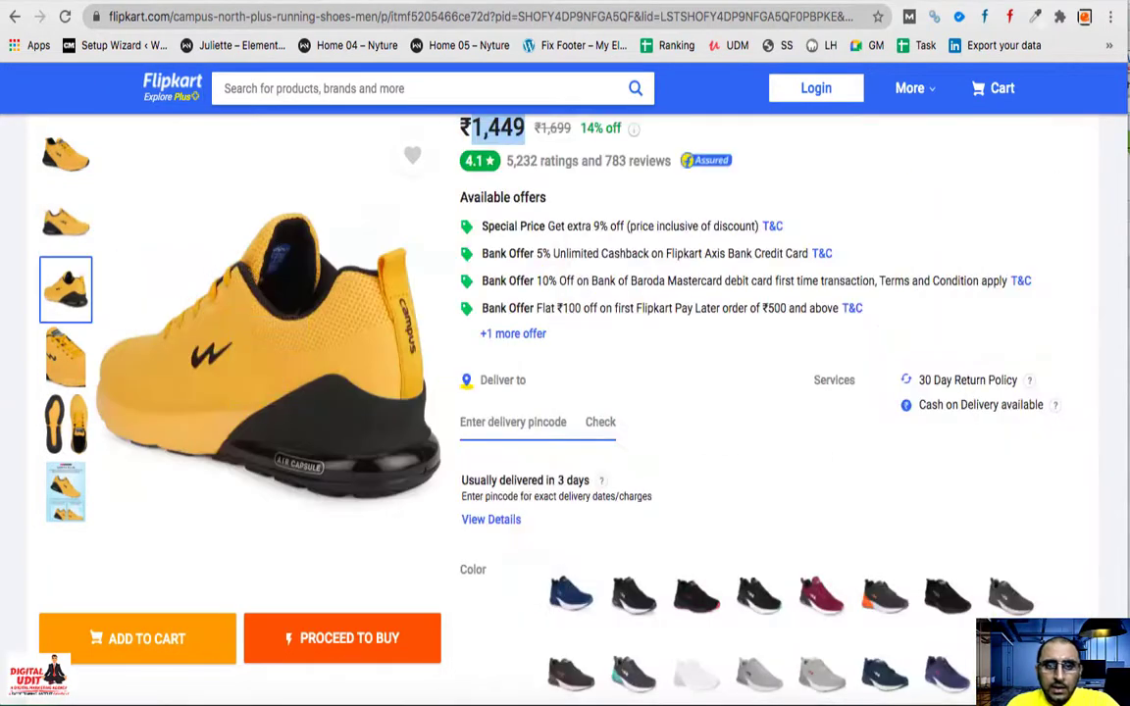
- Return to the product form and add black.jpeg, blue.jpeg, burgundy.jpeg and grey.jpeg to the product gallery
left_click(177, 2)
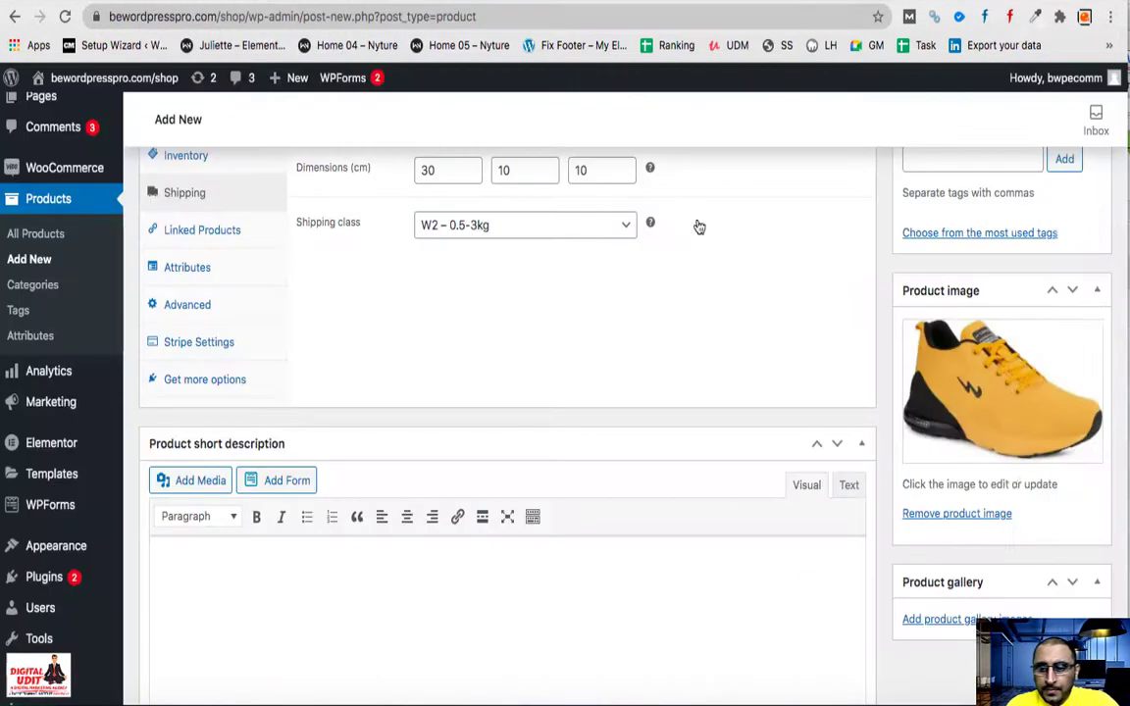
left_click(912, 619)
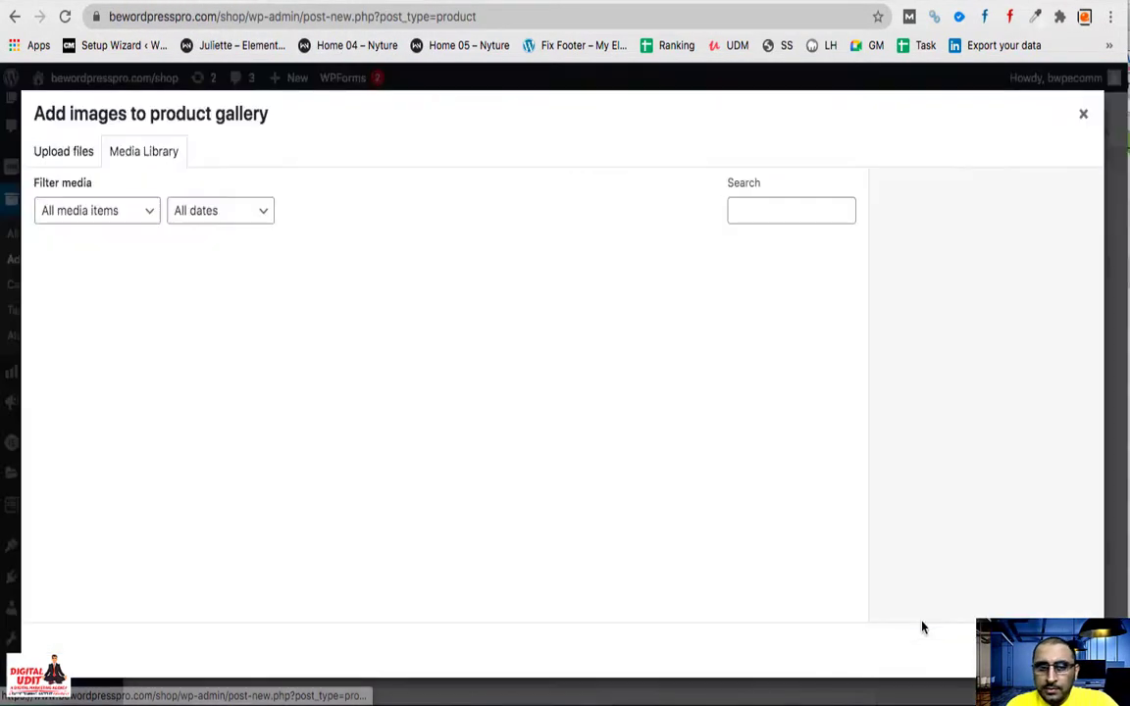
left_click(90, 281)
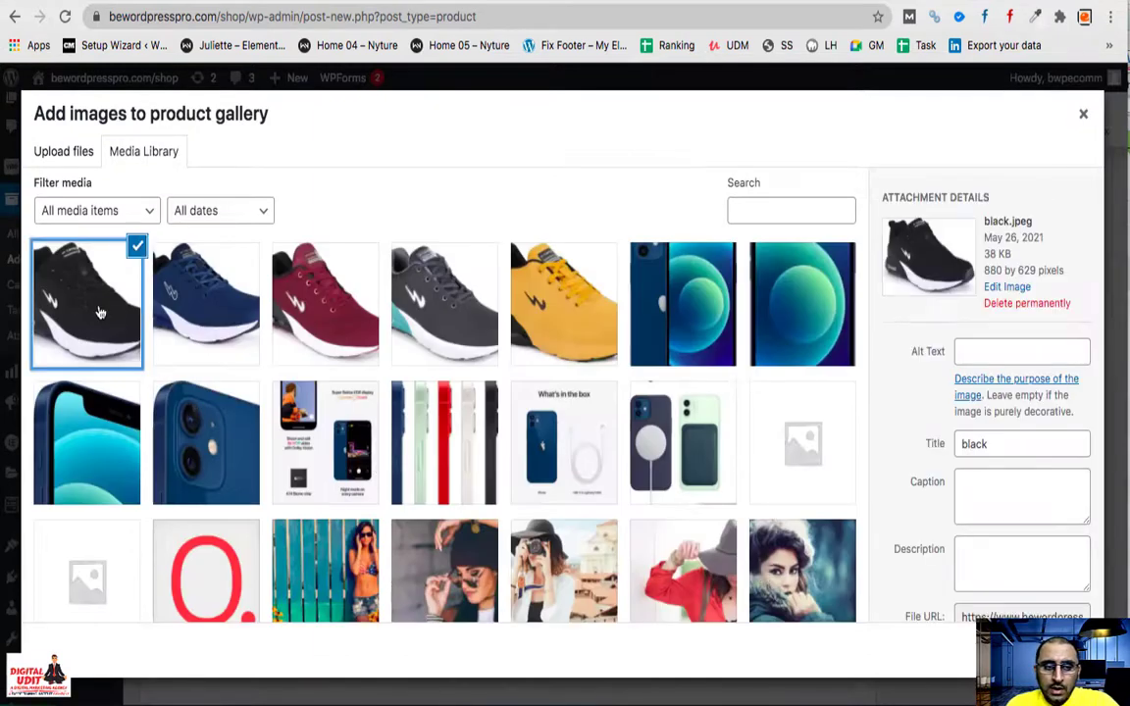
left_click(199, 309)
left_click(325, 304)
left_click(445, 304)
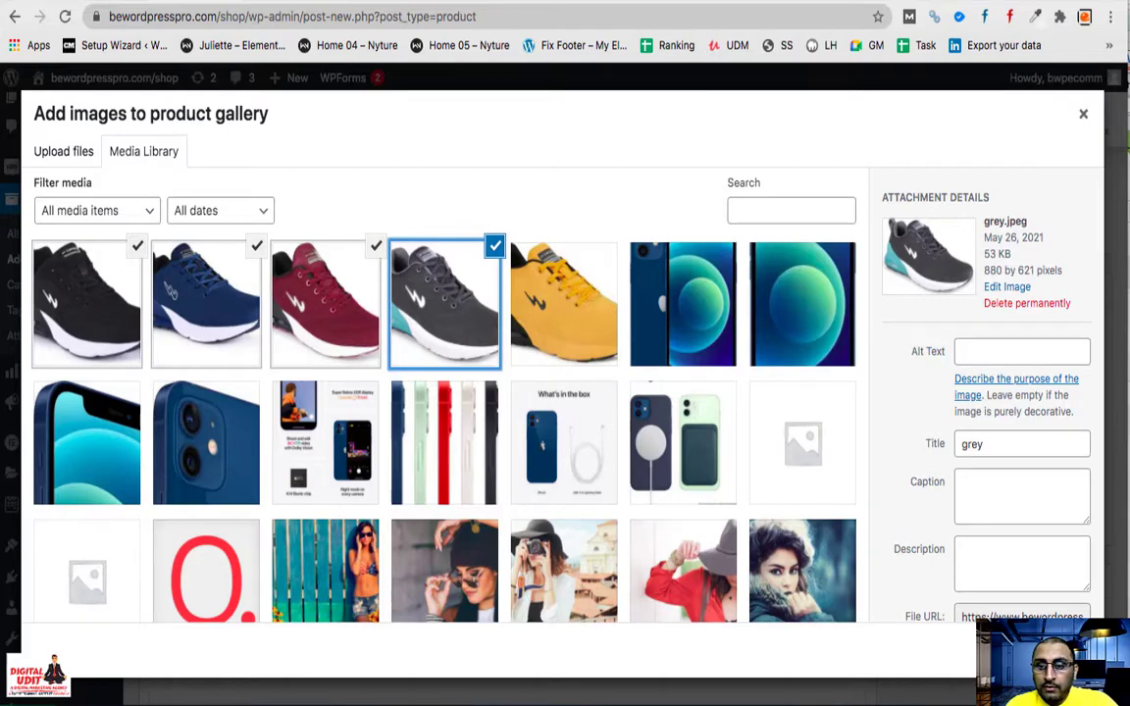
left_click(1045, 656)
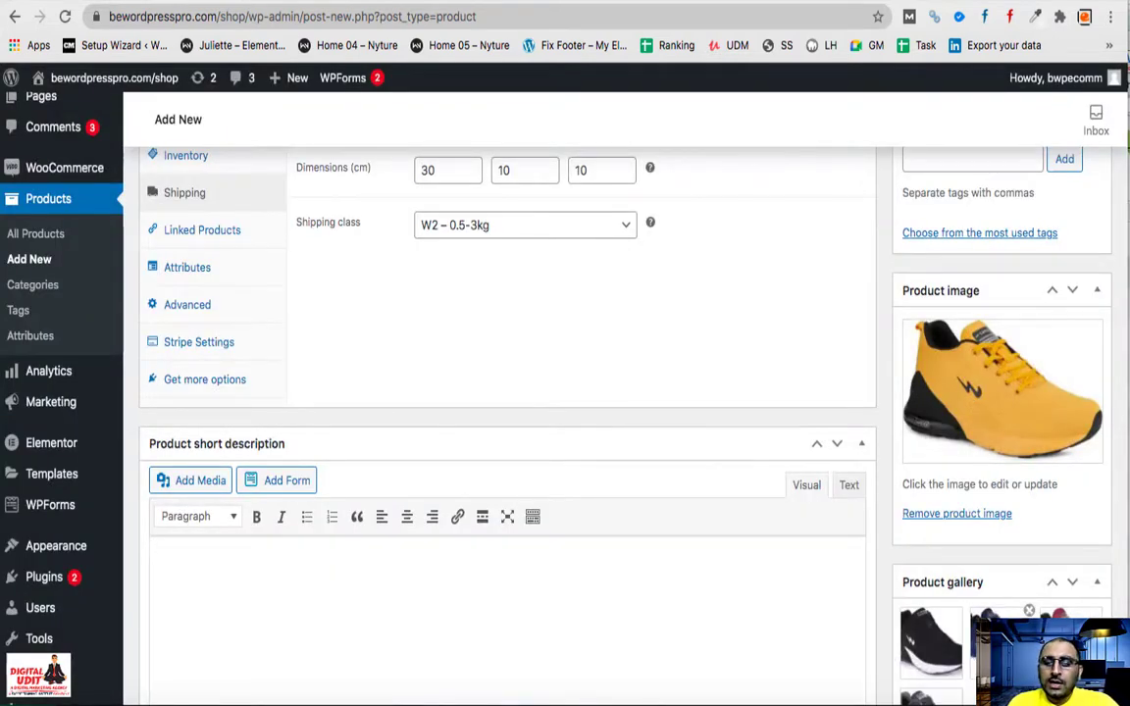
- Remove "(Yellow)" from the end of the product title
scroll(507, 392, "up", 10)
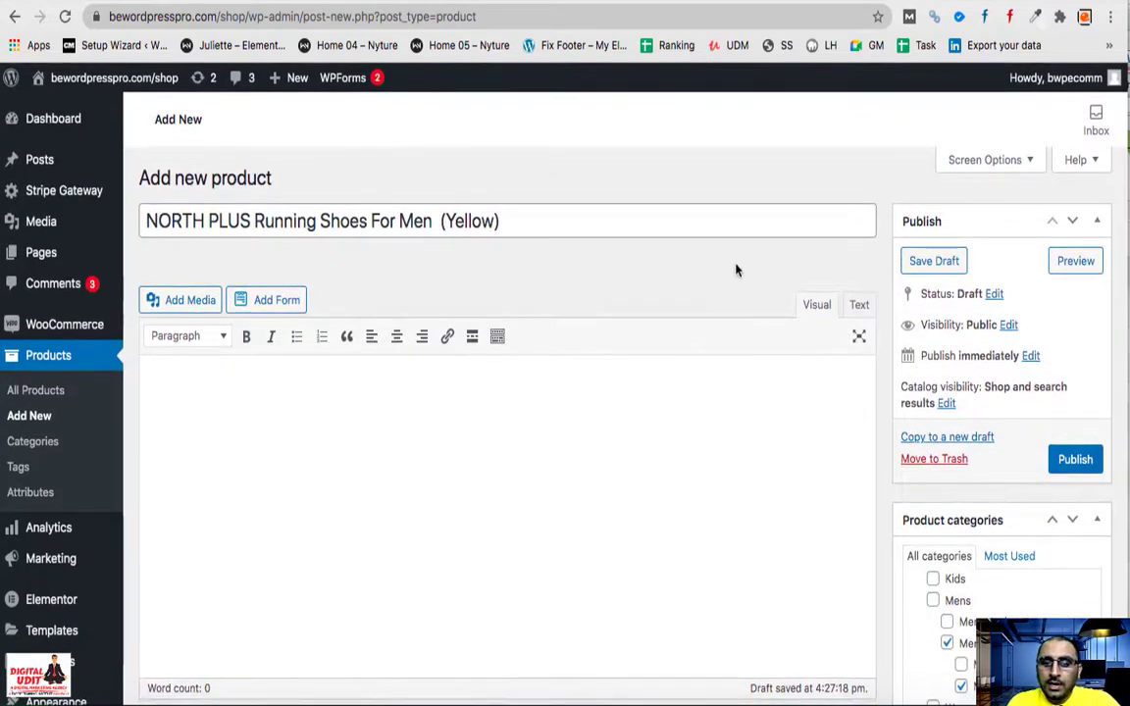
left_click(568, 227)
key("BackSpace")
key("BackSpace")
key("BackSpace")
key("BackSpace")
key("BackSpace")
key("BackSpace")
key("BackSpace")
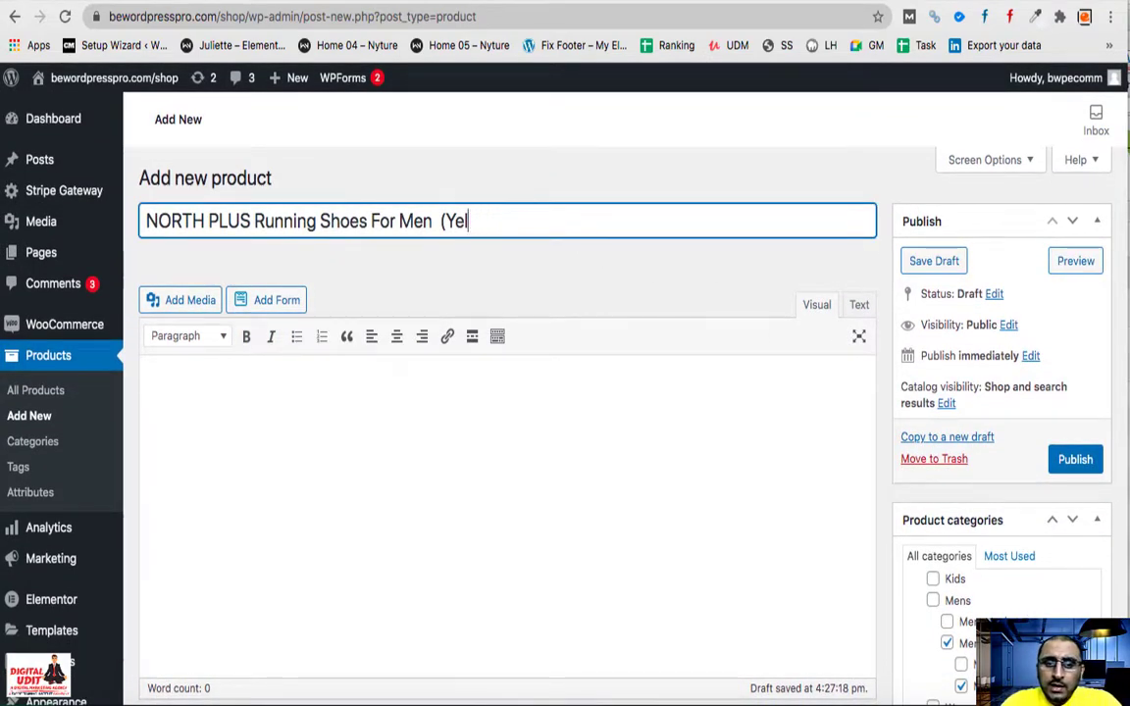
key("BackSpace")
key("BackSpace")
key("BackSpace")
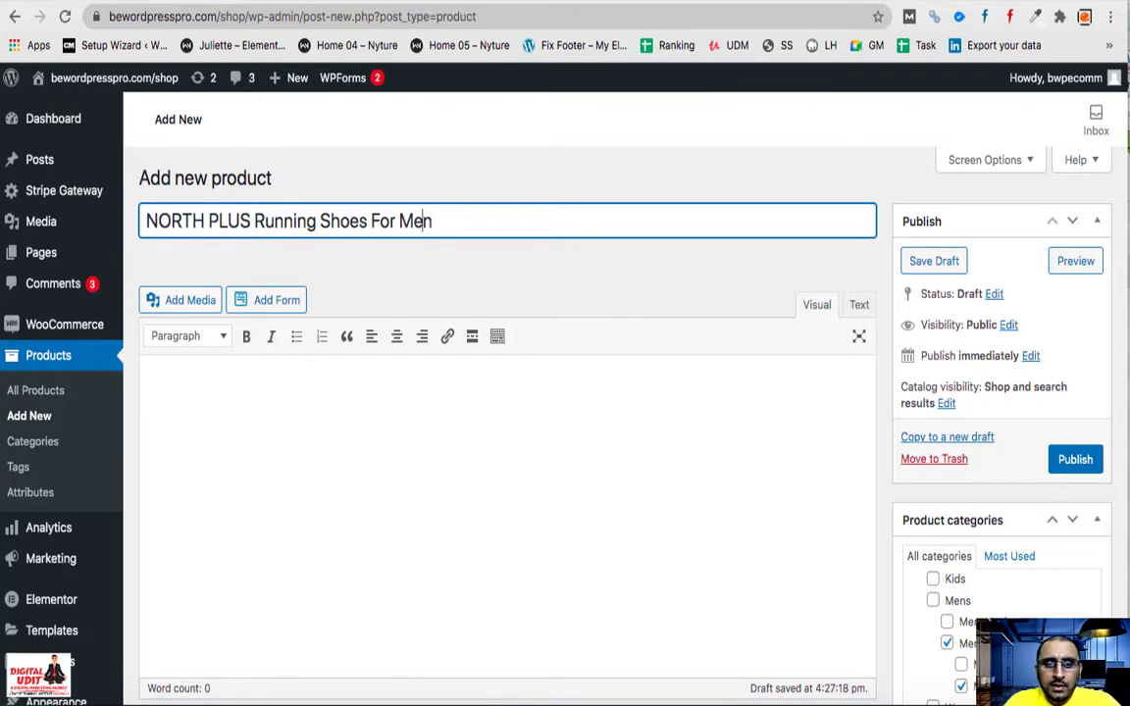
- Insert the word "Sports" before "Shoes" in the product title, making it "NORTH PLUS Running Sports Shoes For Men"
key("Left")
key("Left")
key("Left")
key("Left")
key("Left")
key("Left")
key("Left")
key("Left")
key("Left")
key("Left")
key("Left")
key("Left")
key("Left")
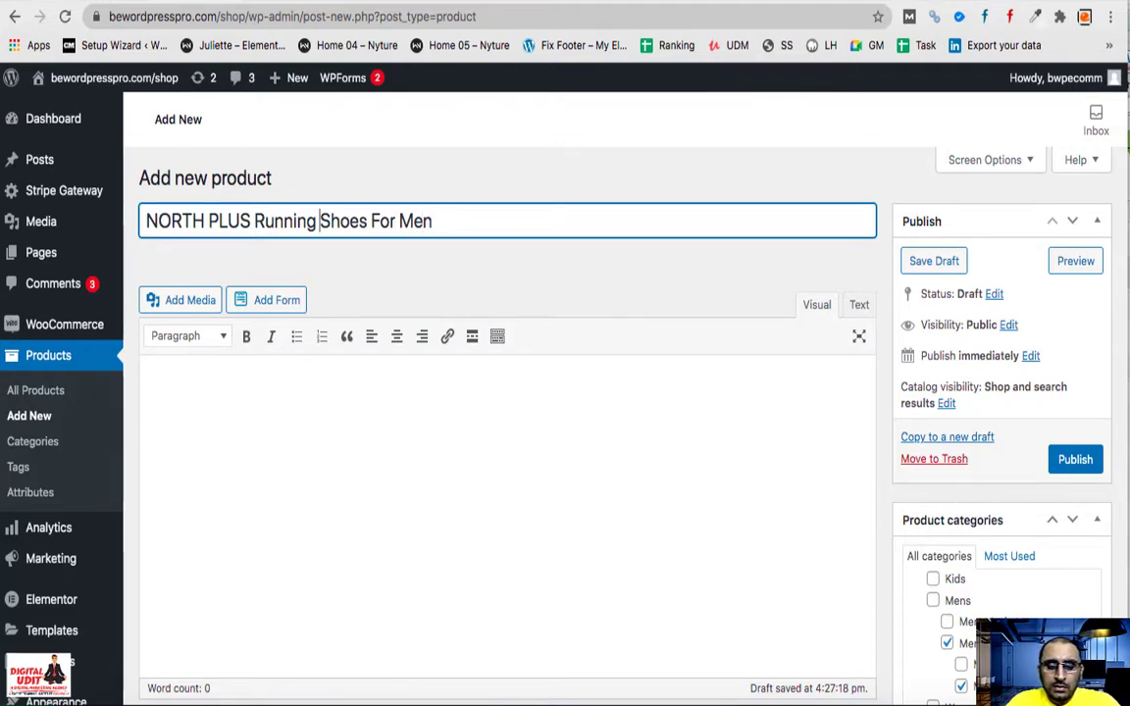
type("Sports")
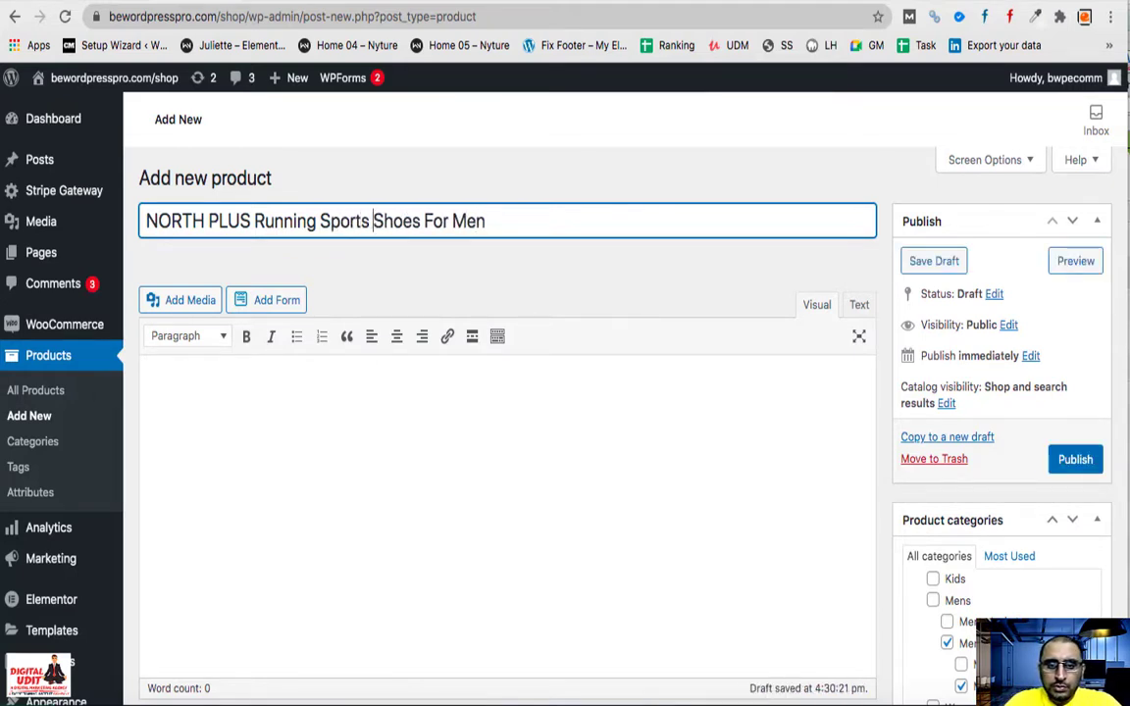
key("Right")
key("Right")
key("Right")
key("Right")
key("Right")
key("Right")
key("Right")
key("Right")
key("Right")
key("Right")
key("Right")
key("Right")
key("Right")
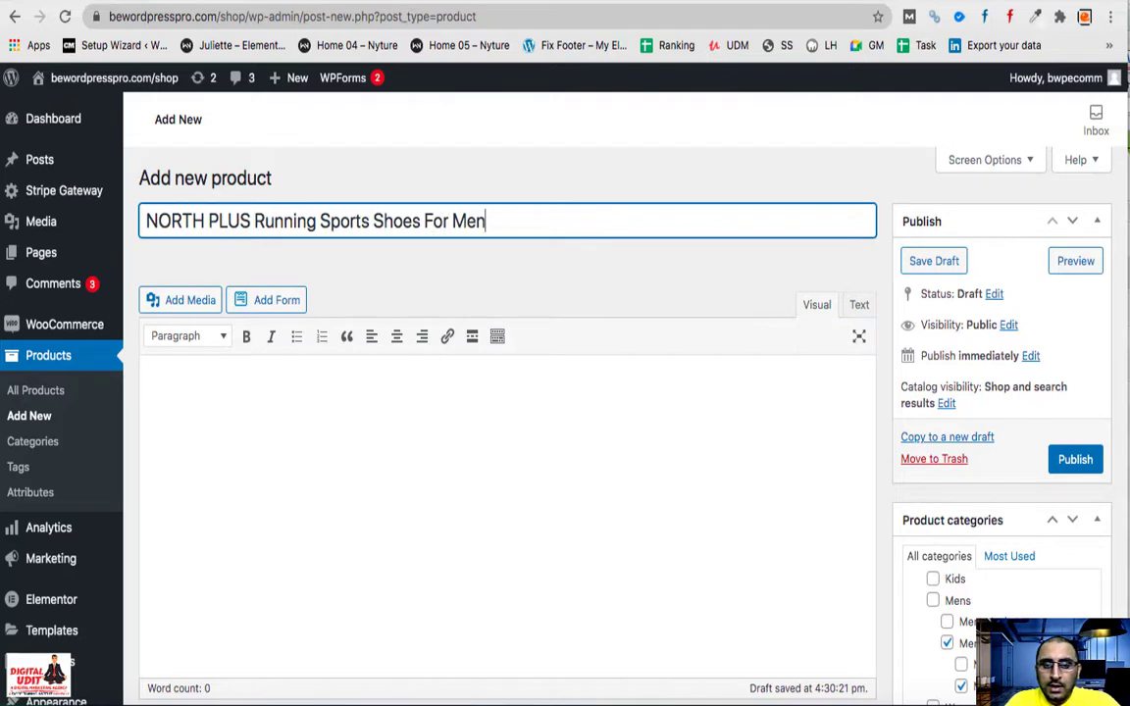
left_click(642, 266)
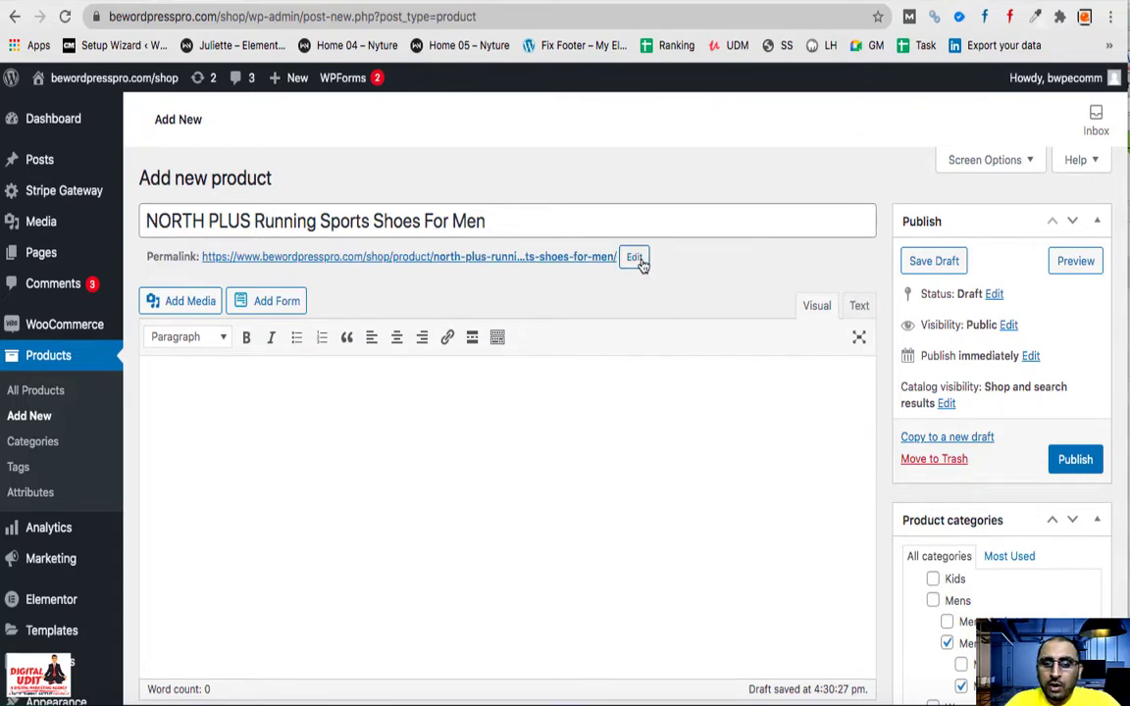
- Review the product form's title, selected categories, shipping data, product image and gallery
scroll(750, 443, "down", 2)
scroll(749, 444, "up", 2)
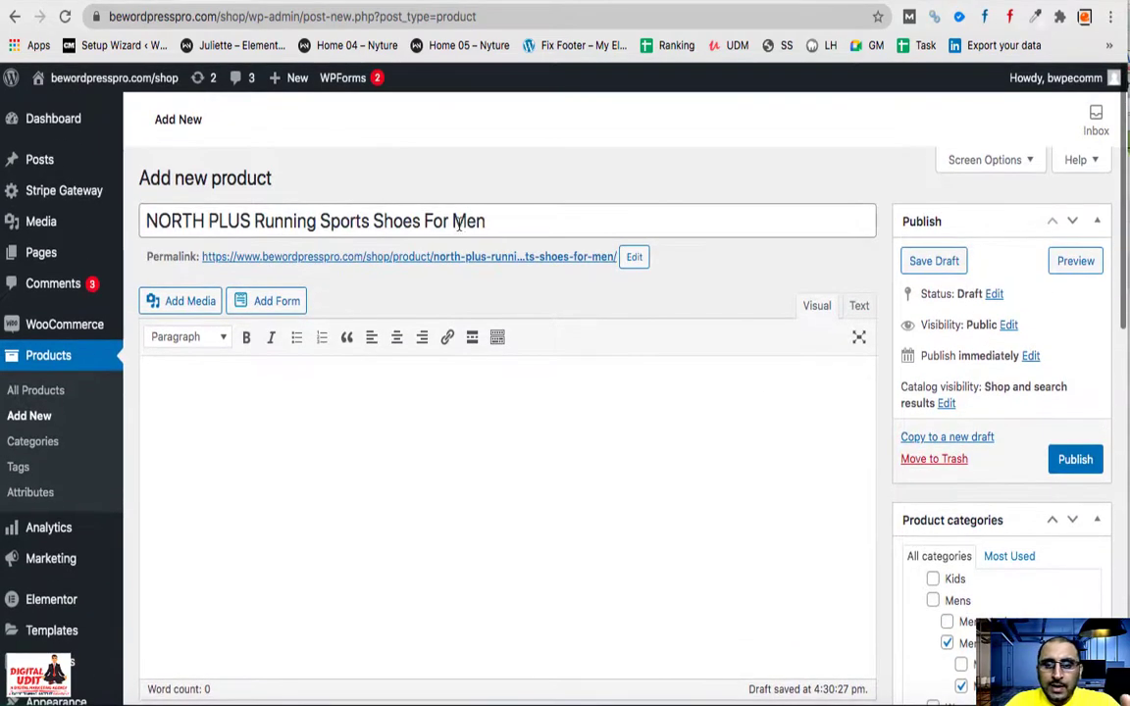
scroll(679, 387, "down", 4)
scroll(679, 387, "down", 2)
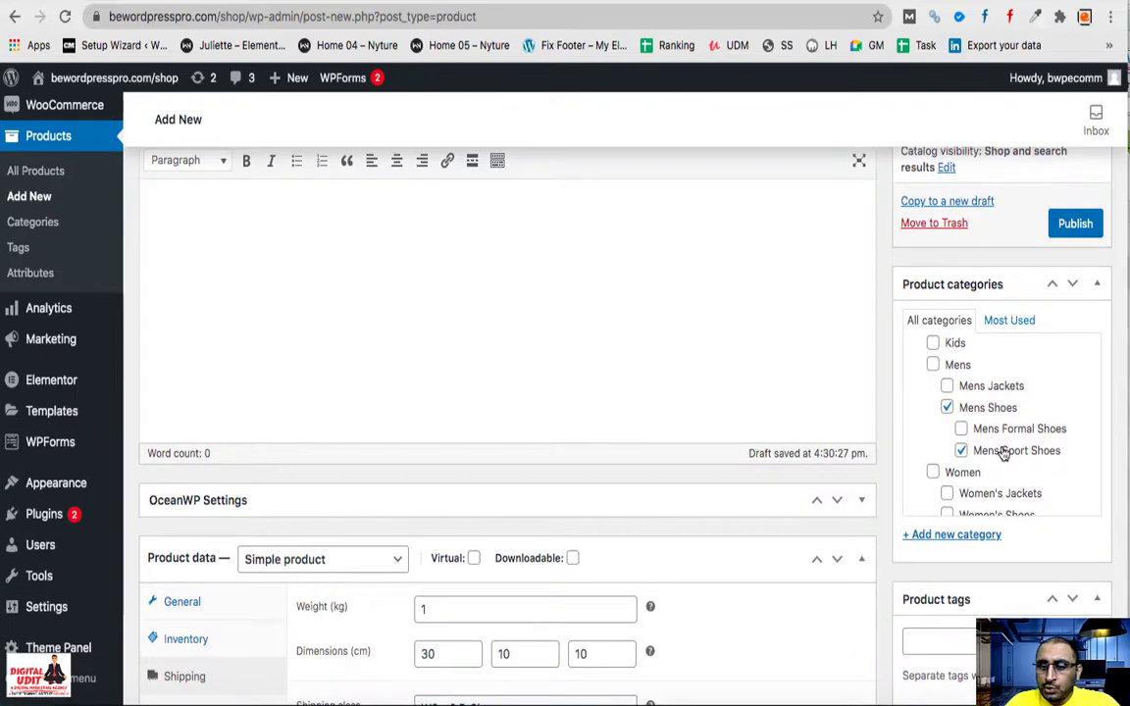
scroll(1002, 449, "down", 5)
scroll(819, 569, "down", 10)
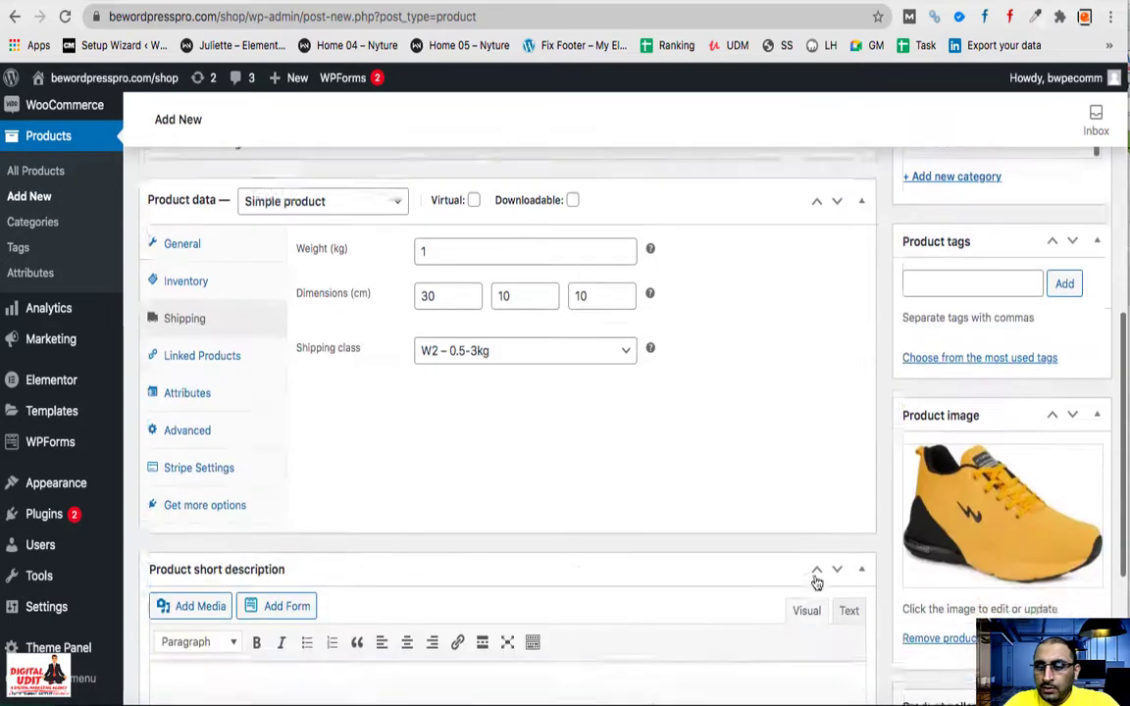
scroll(1033, 490, "down", 5)
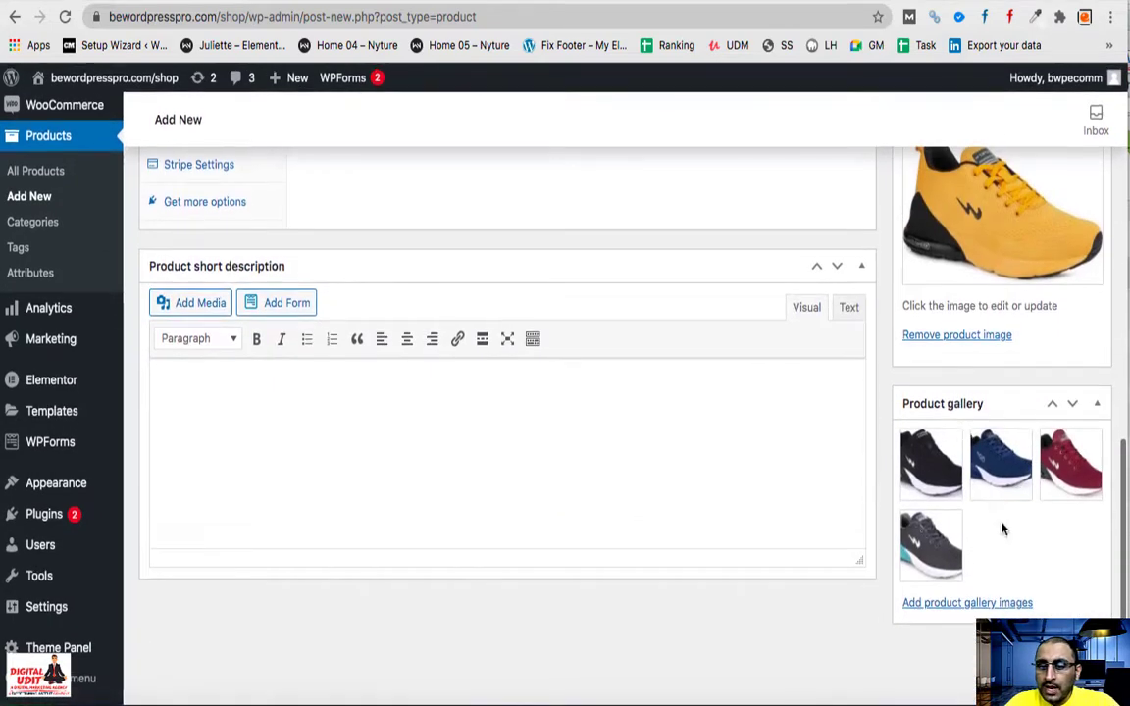
scroll(480, 457, "up", 5)
scroll(479, 461, "up", 1)
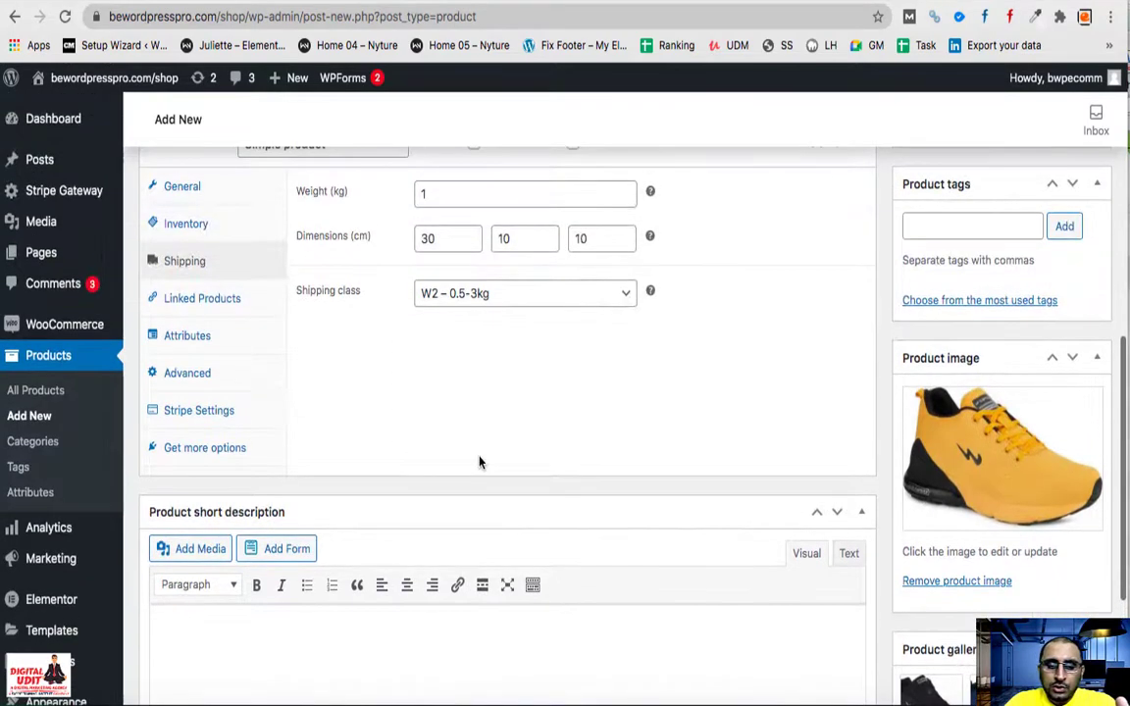
scroll(476, 461, "down", 5)
scroll(445, 503, "up", 2)
scroll(445, 503, "up", 18)
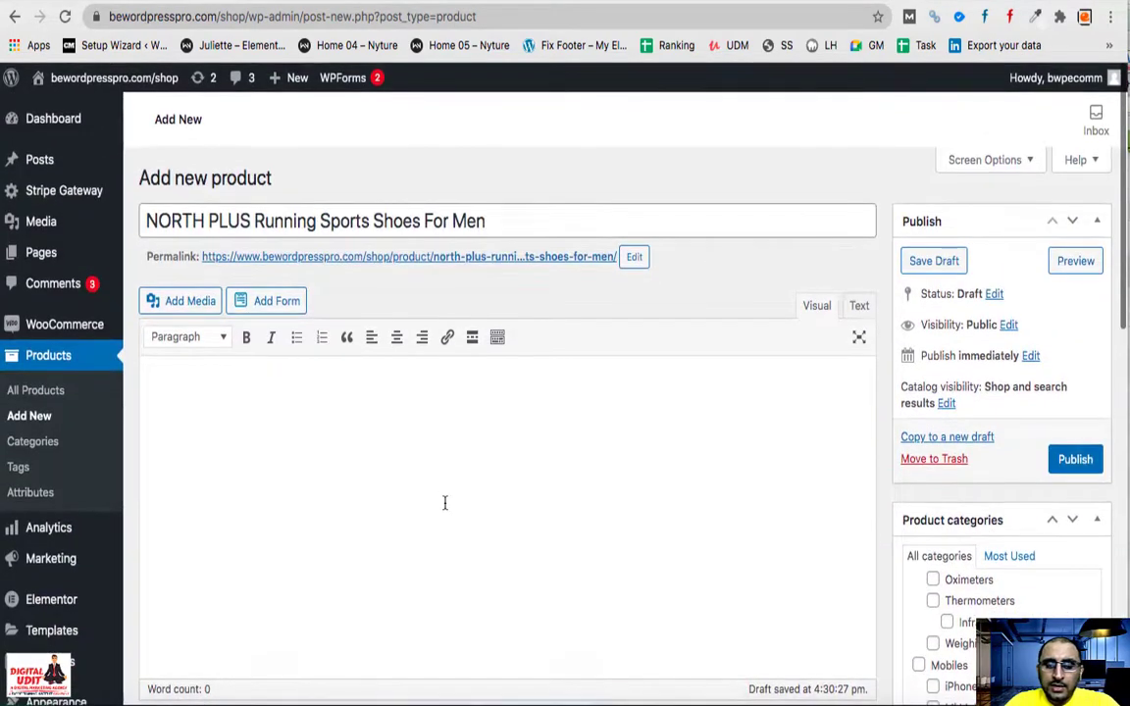
scroll(446, 505, "down", 11)
scroll(444, 509, "down", 1)
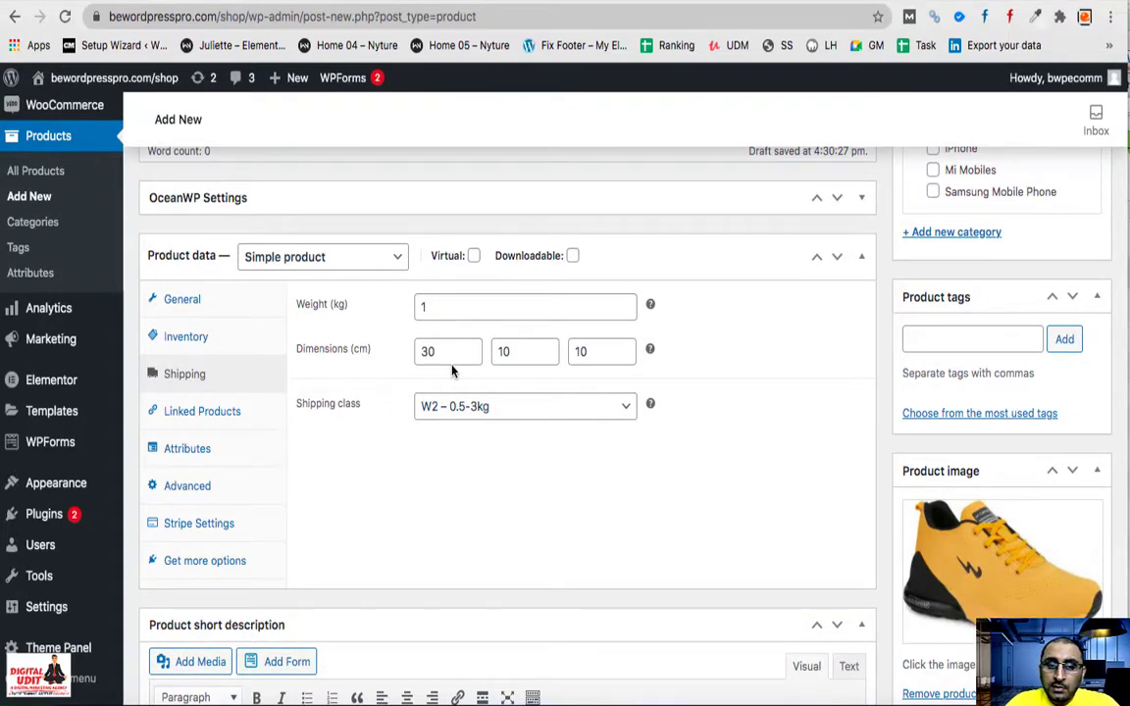
- Try the Variable product type and revert to Simple product, comparing their general settings
left_click(159, 304)
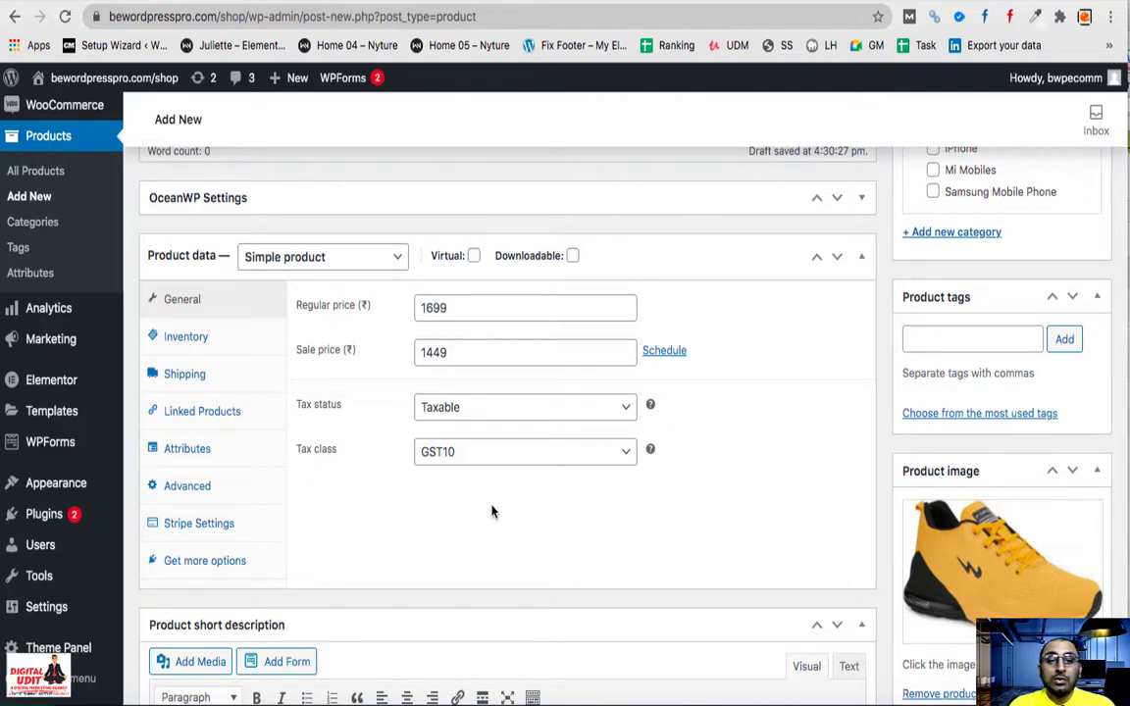
left_click(354, 256)
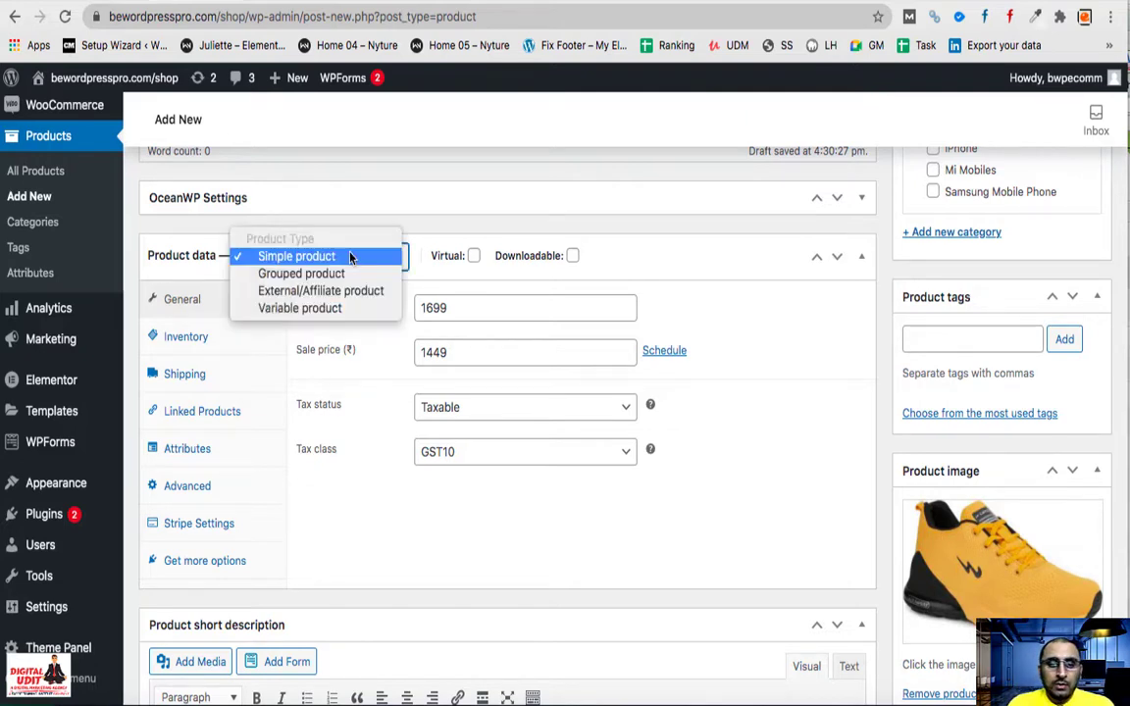
left_click(329, 309)
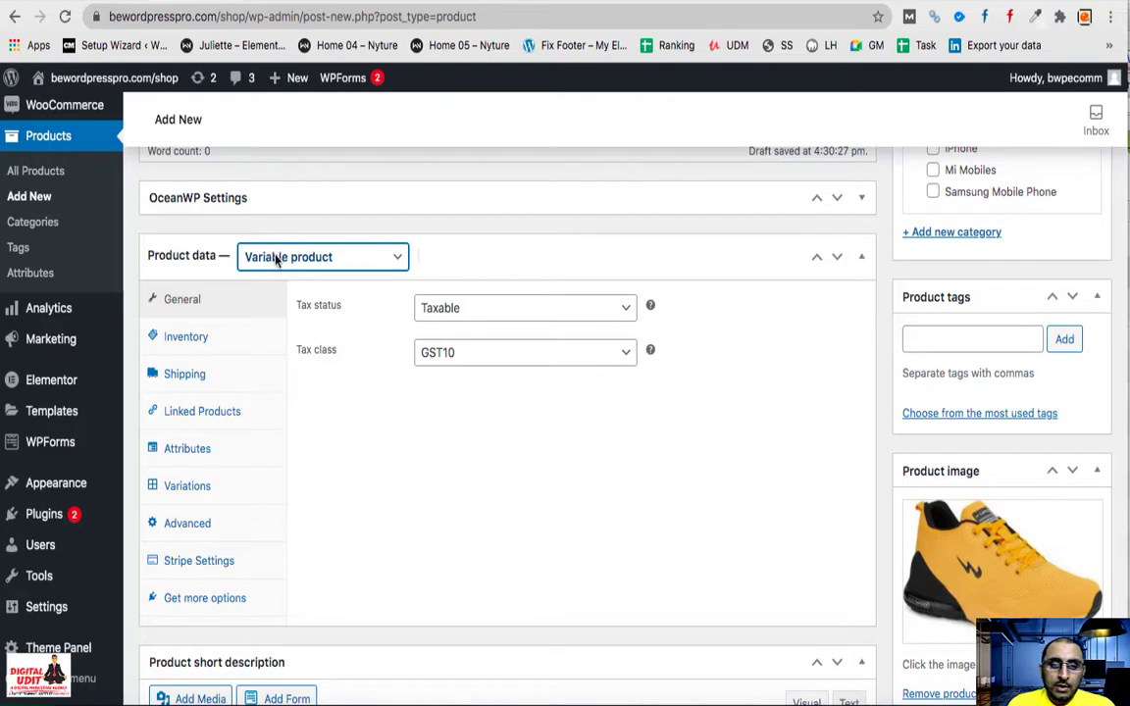
left_click(245, 256)
left_click(289, 206)
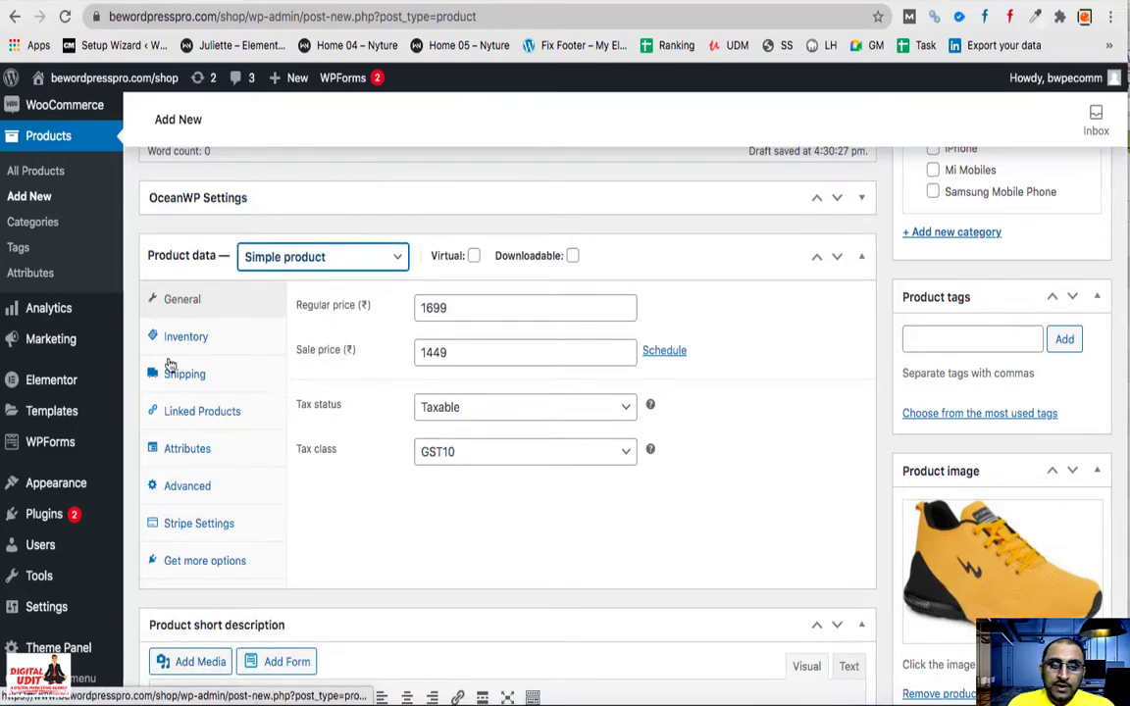
- Set the product type to Variable product and show its general settings
left_click(285, 260)
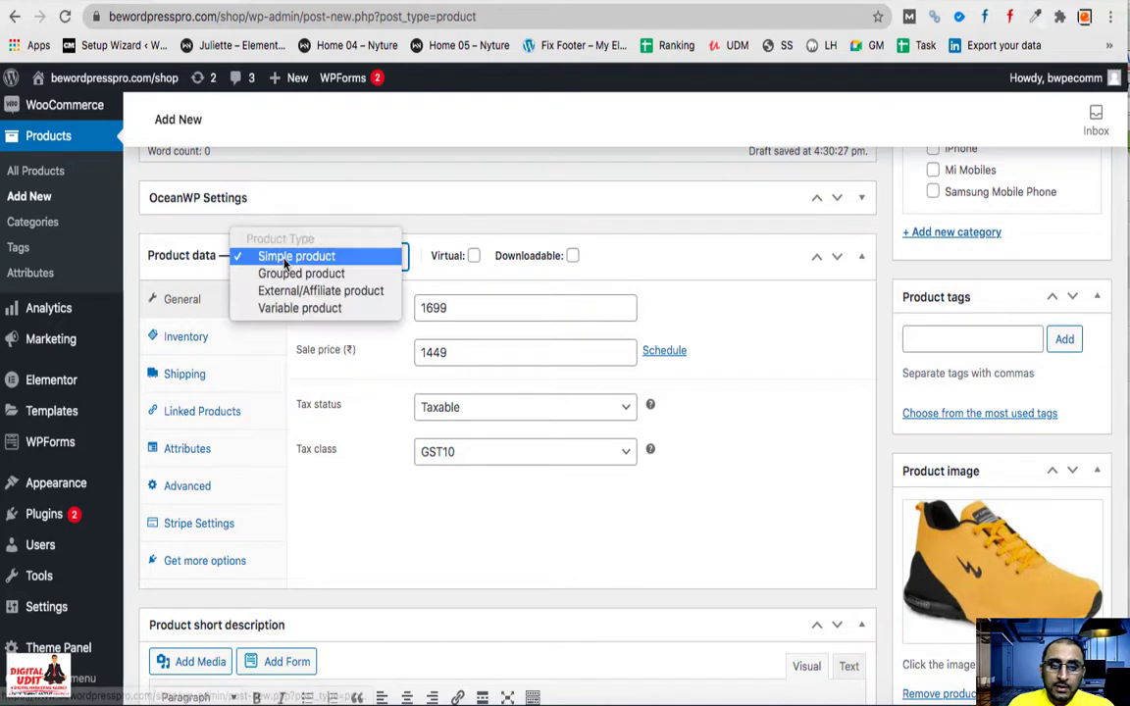
left_click(265, 308)
left_click(178, 302)
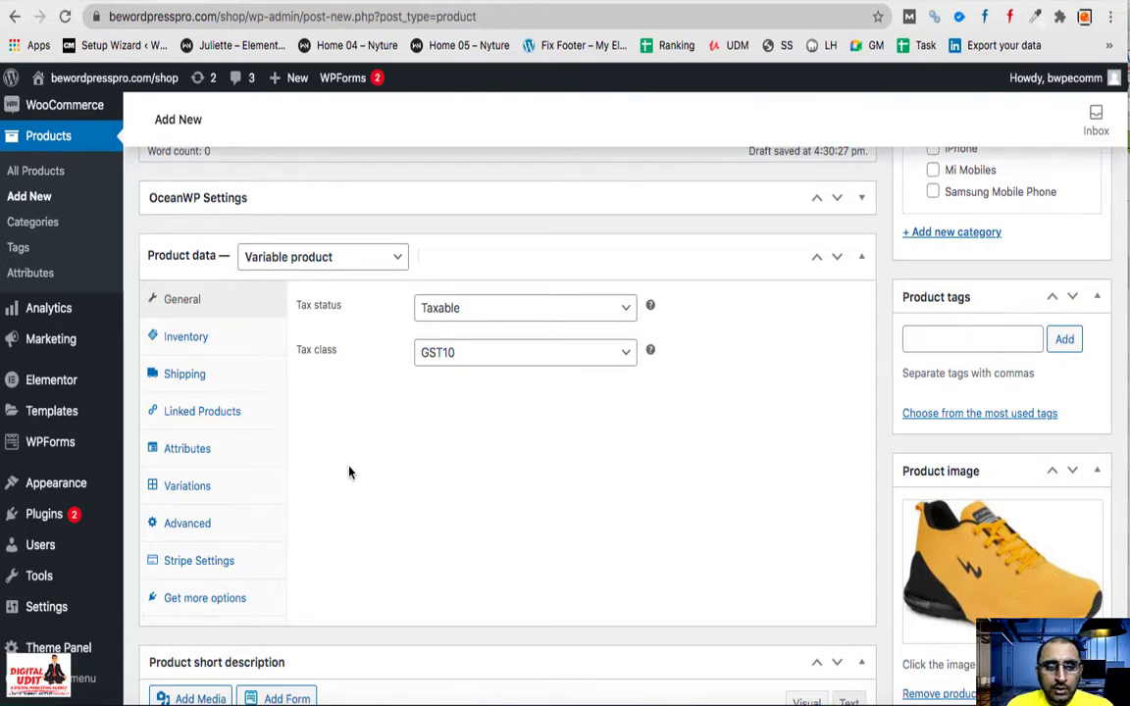
scroll(333, 371, "up", 4)
scroll(333, 371, "up", 2)
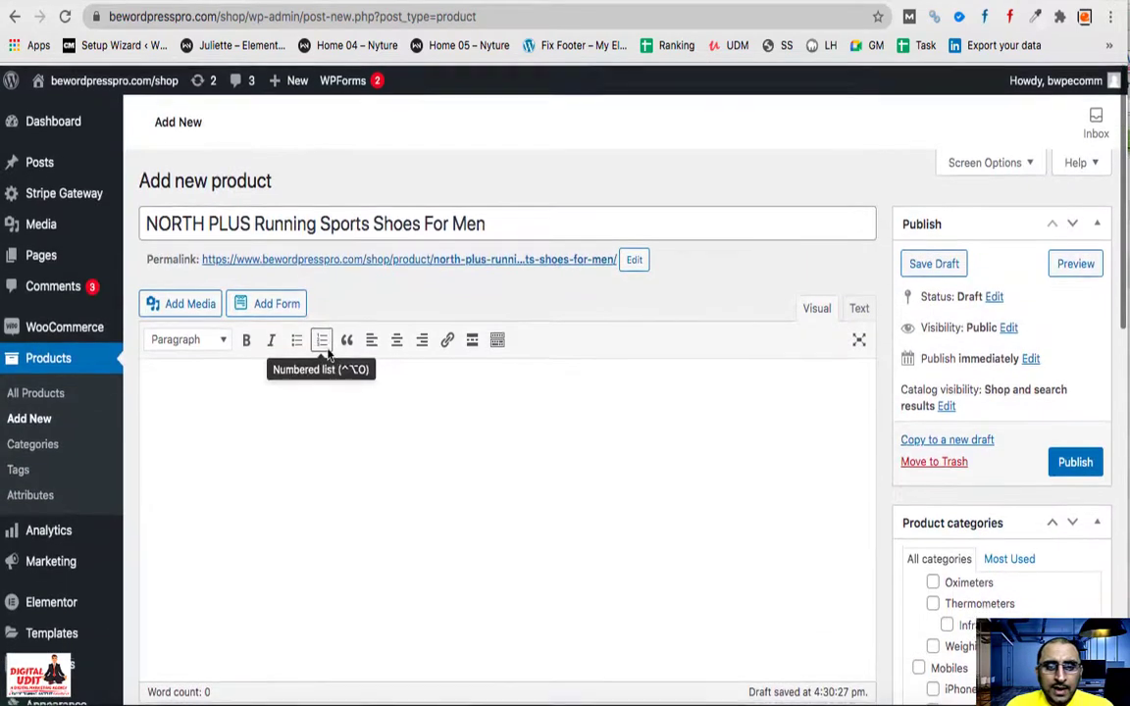
scroll(575, 277, "down", 4)
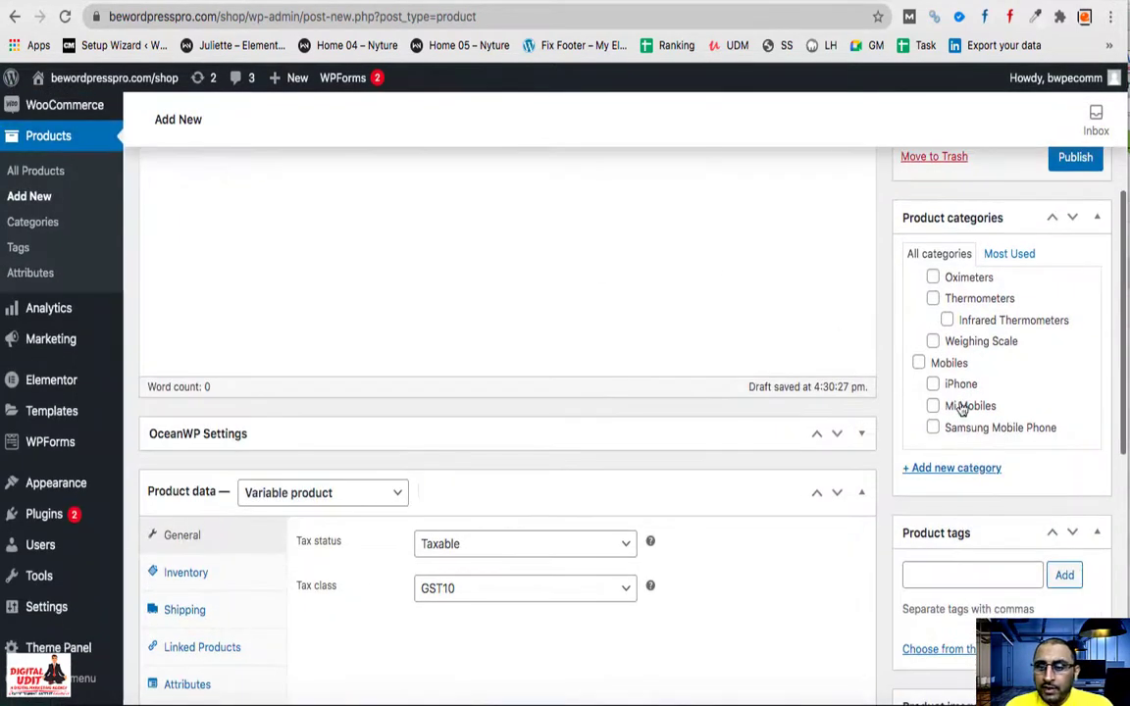
scroll(1023, 389, "down", 5)
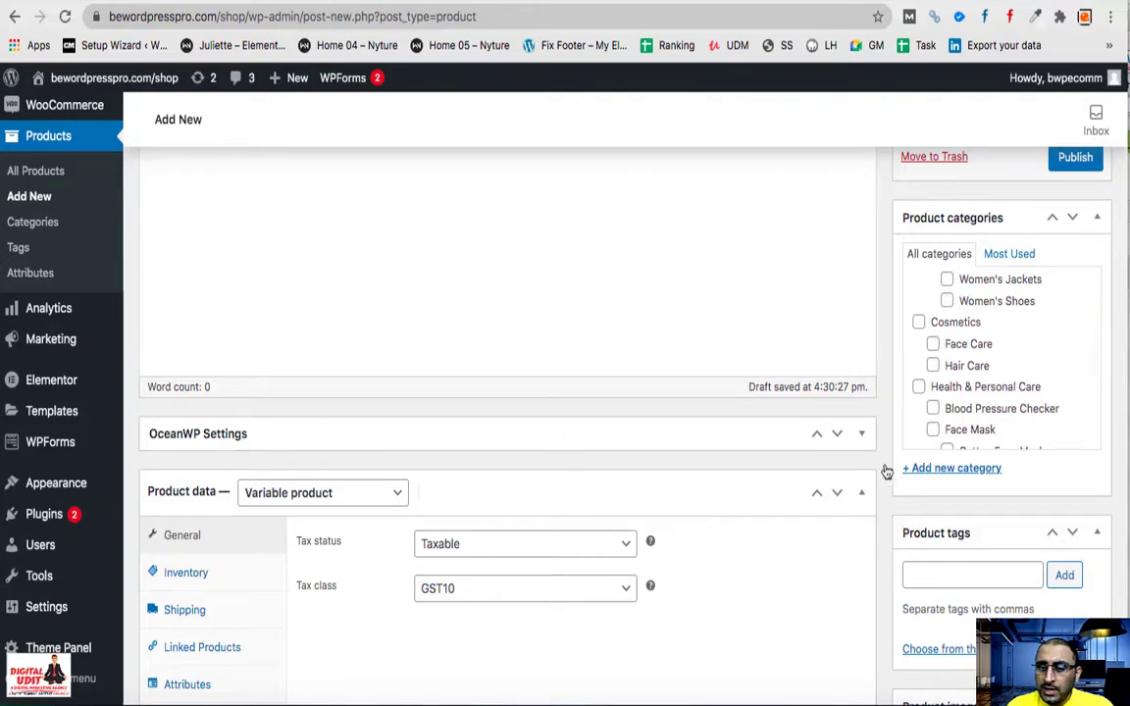
scroll(848, 514, "down", 5)
scroll(848, 517, "up", 4)
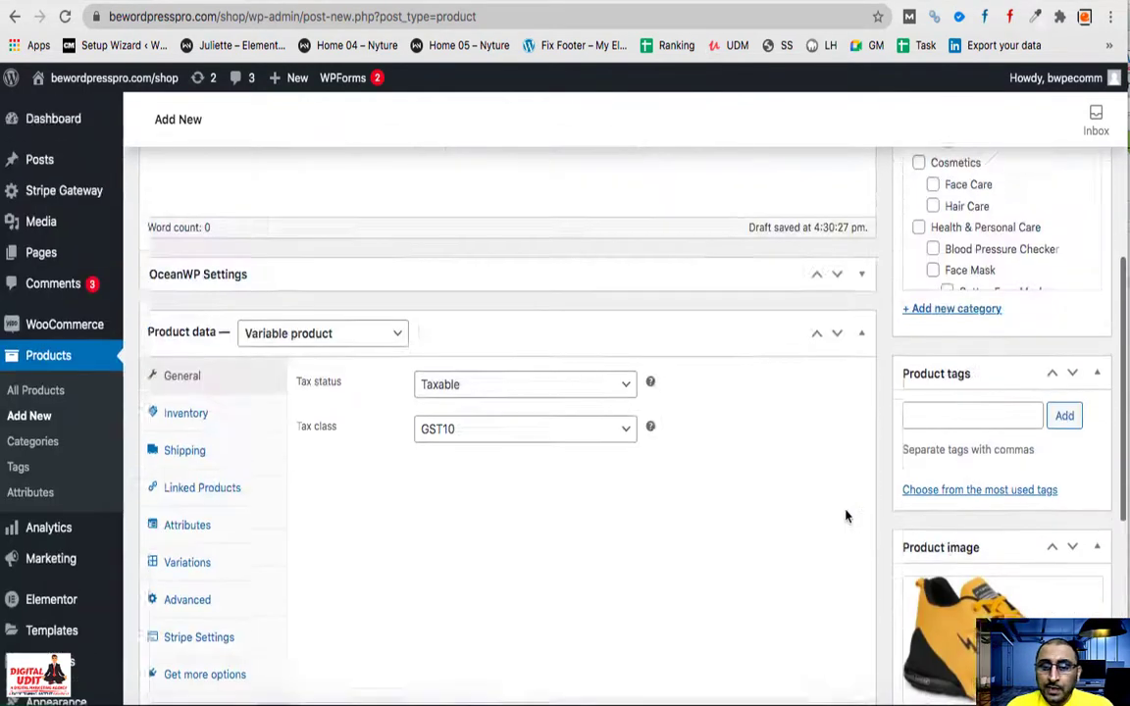
- Switch to the shoe's Flipkart page and expand its complete Product Details list
left_click(422, 3)
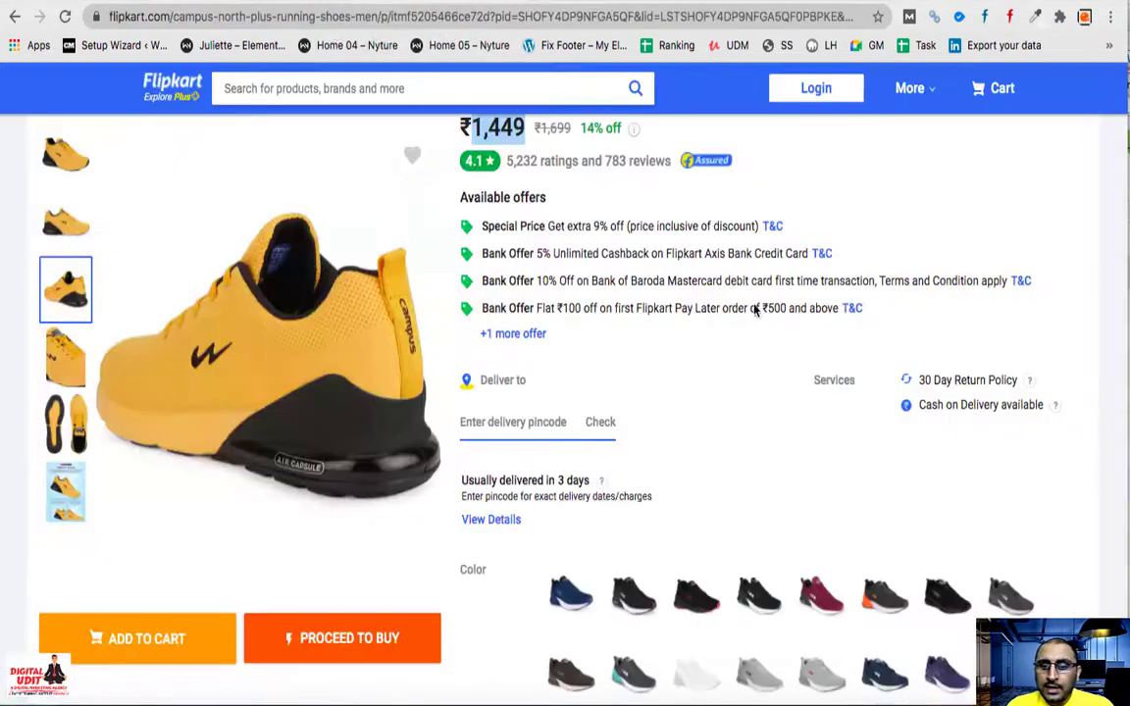
scroll(737, 441, "up", 2)
scroll(737, 441, "down", 4)
scroll(738, 441, "down", 9)
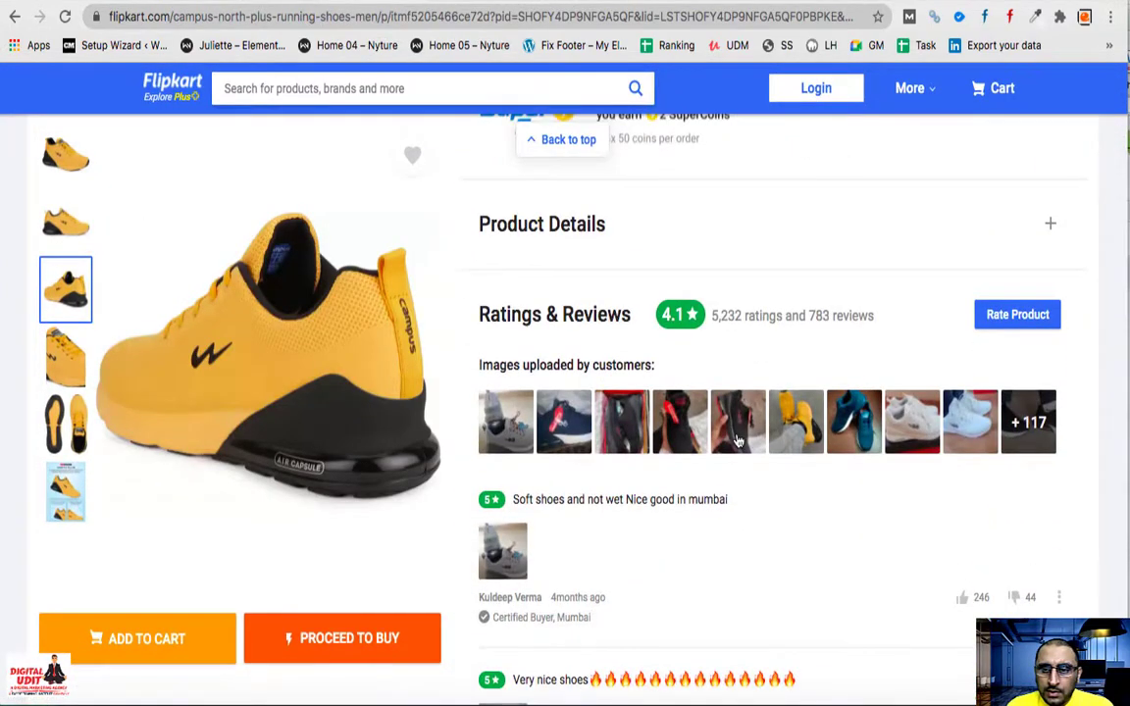
scroll(883, 333, "up", 1)
left_click(1050, 236)
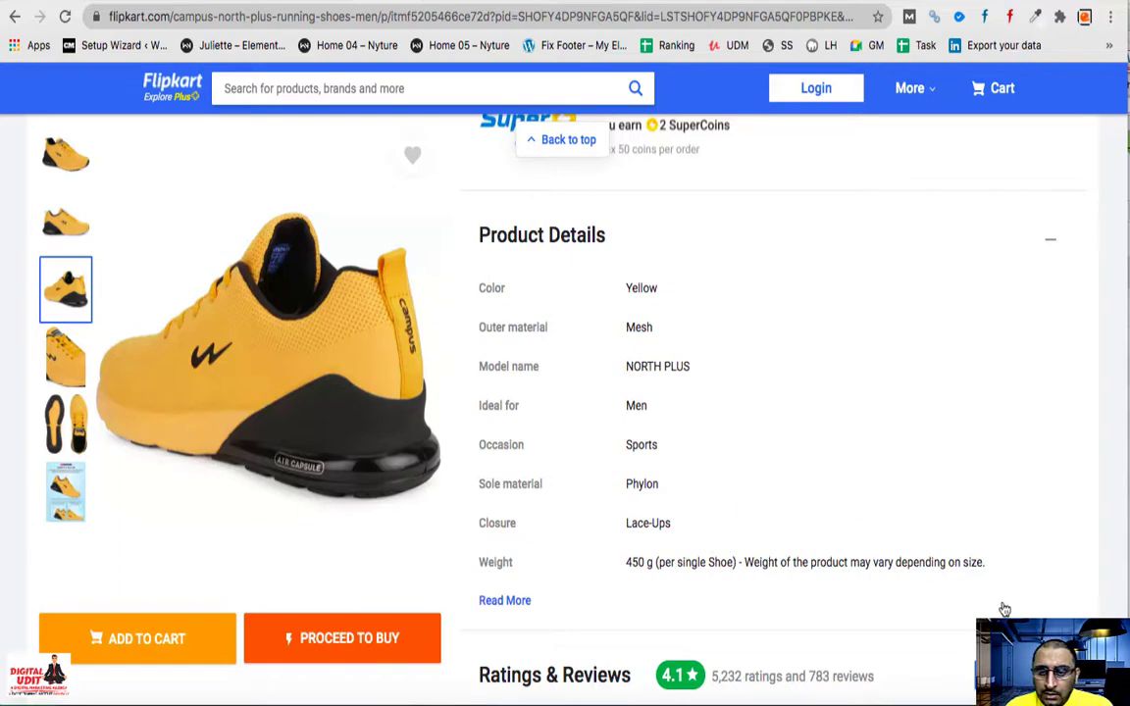
left_click_drag(996, 567, 473, 283)
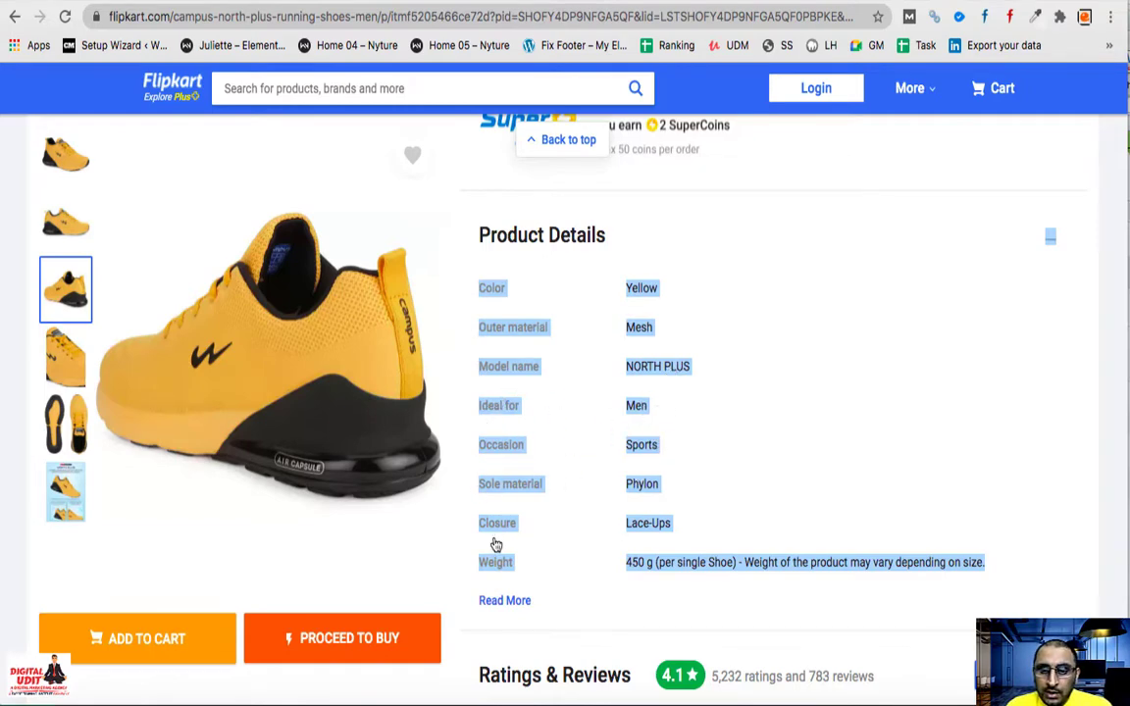
left_click(506, 617)
left_click(504, 601)
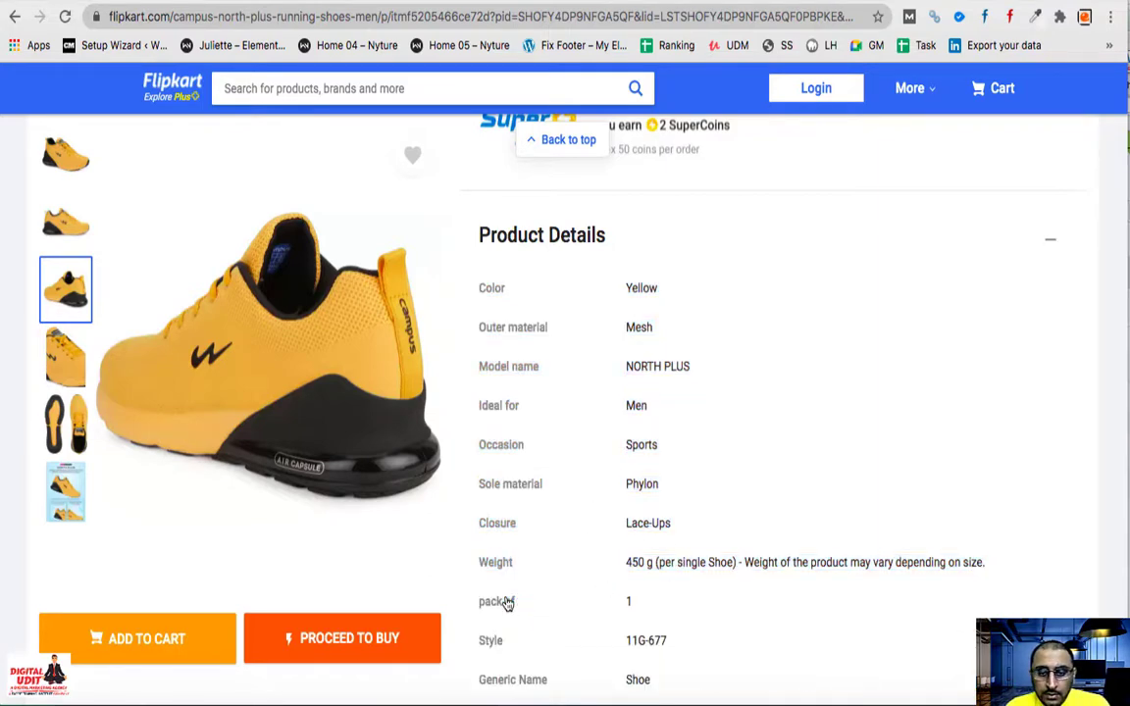
- Copy the product details from Color through Country of Origin and paste them into the WooCommerce product short description
scroll(673, 564, "down", 3)
scroll(672, 520, "up", 2)
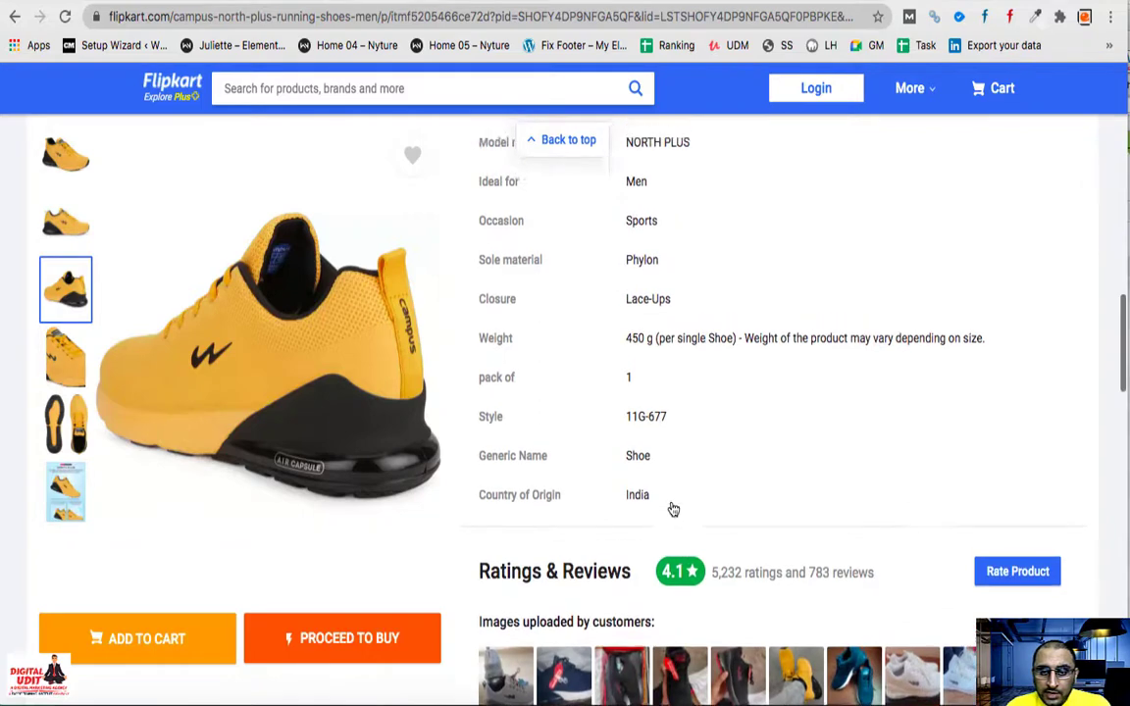
left_click_drag(668, 650, 465, 217)
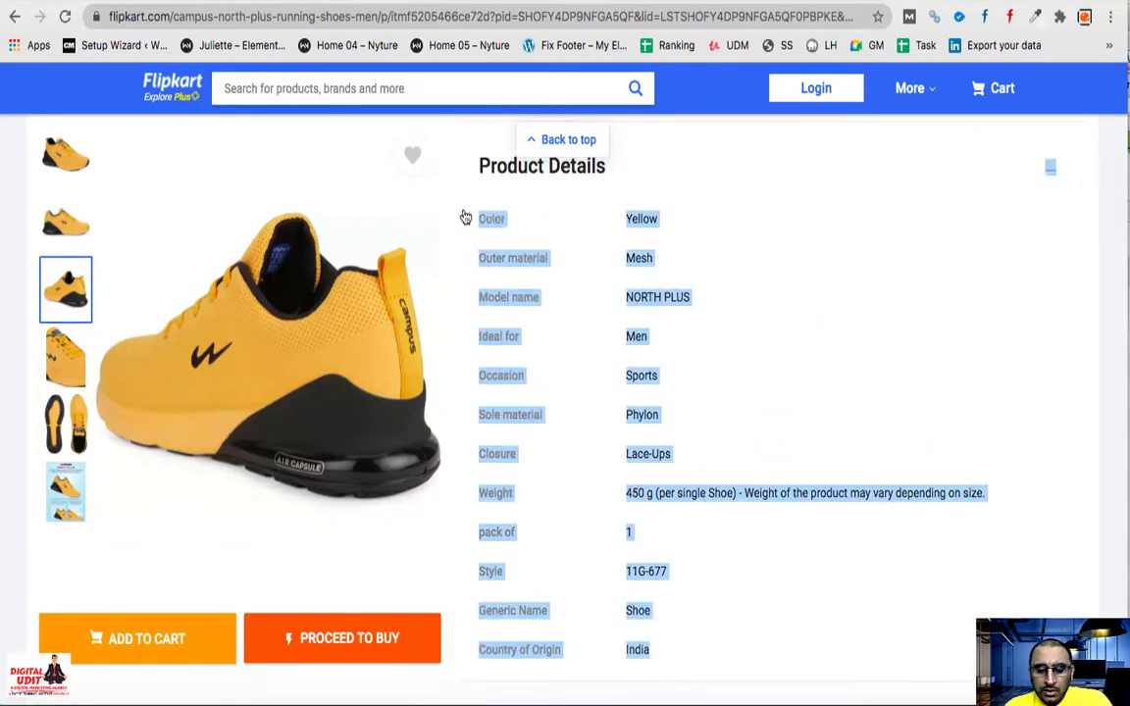
left_click(170, 2)
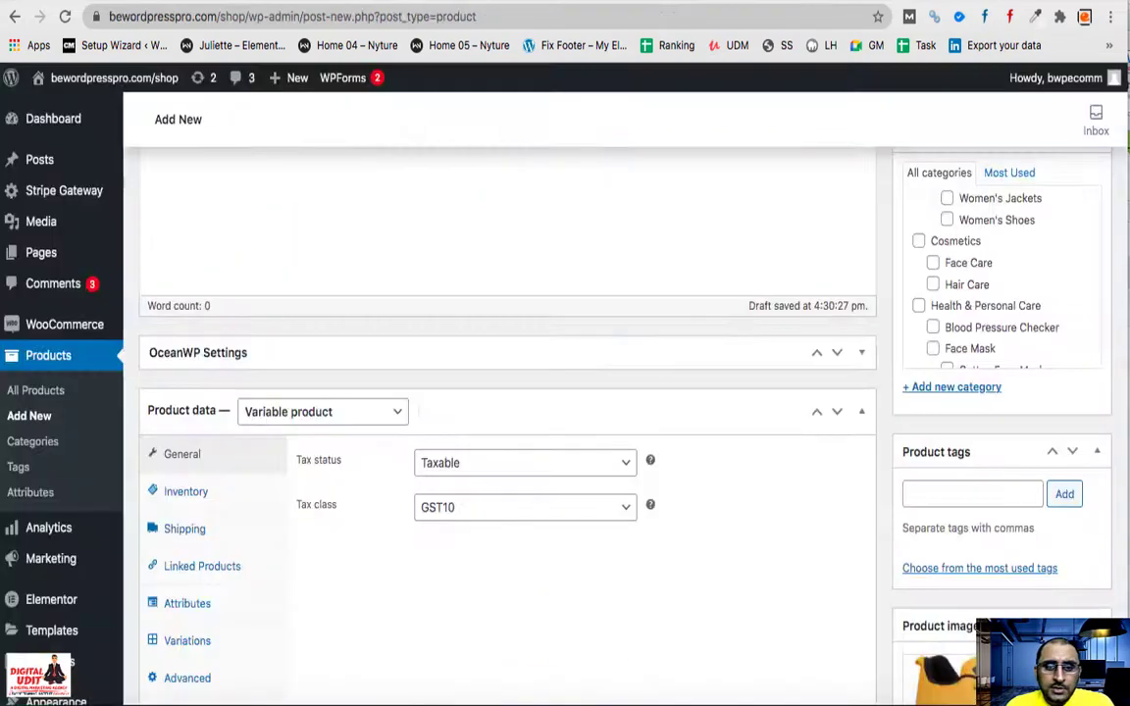
scroll(360, 368, "up", 5)
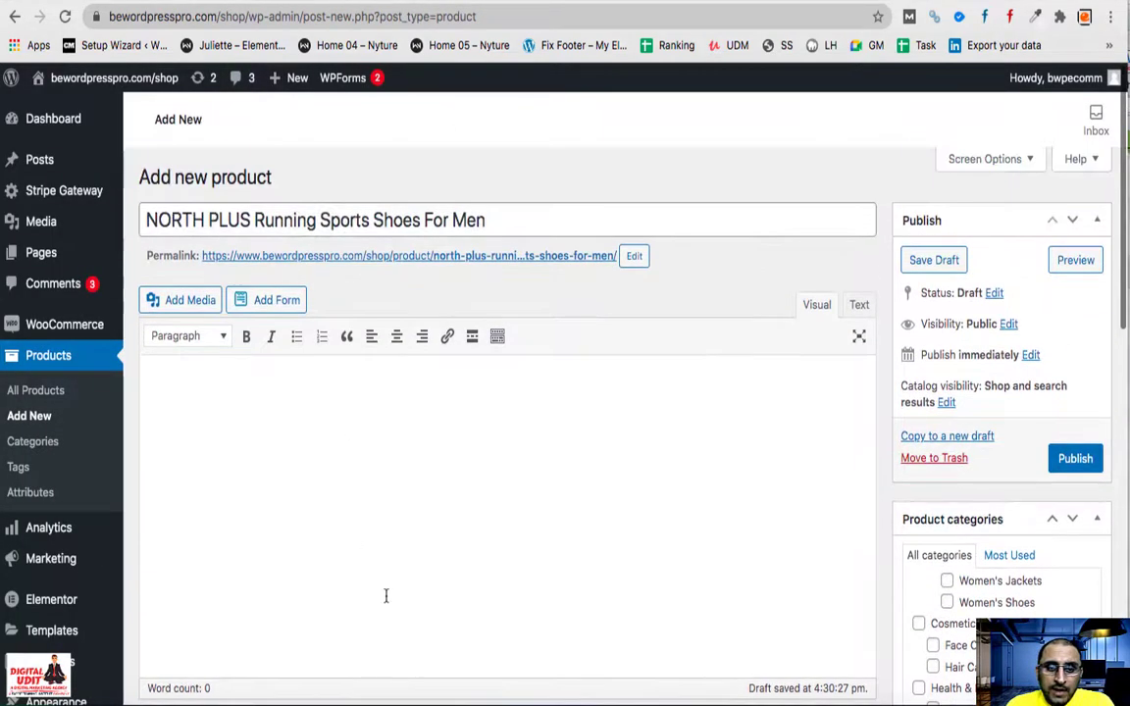
scroll(390, 546, "down", 15)
left_click(361, 478)
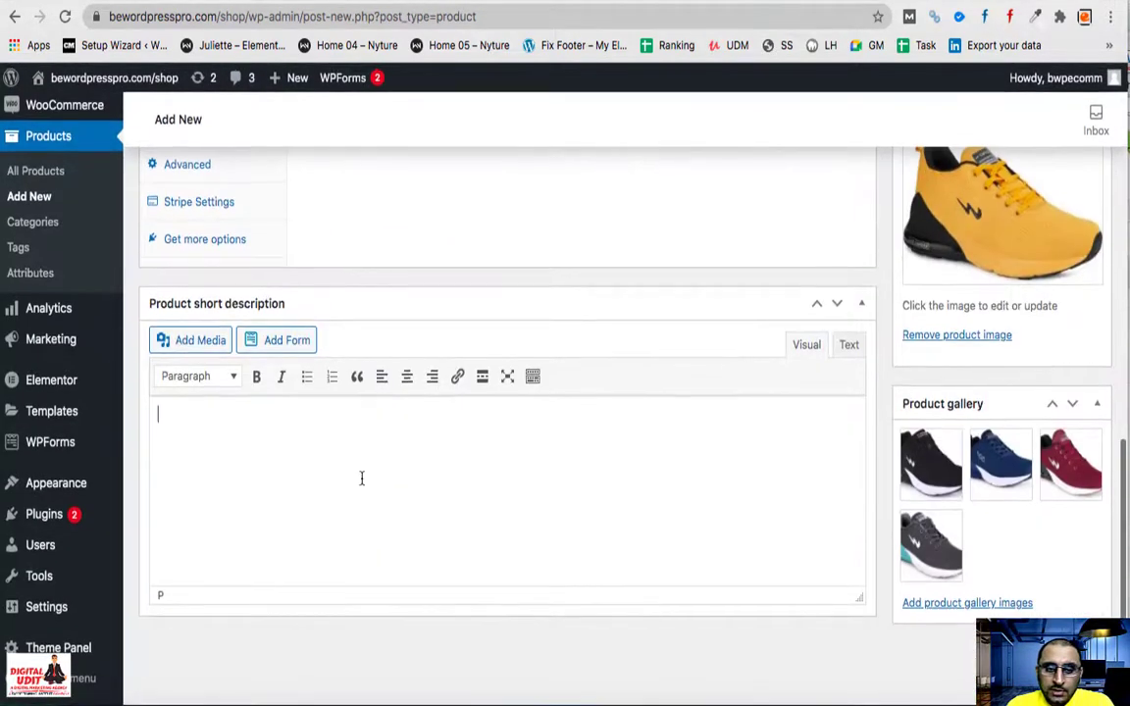
key("super+v")
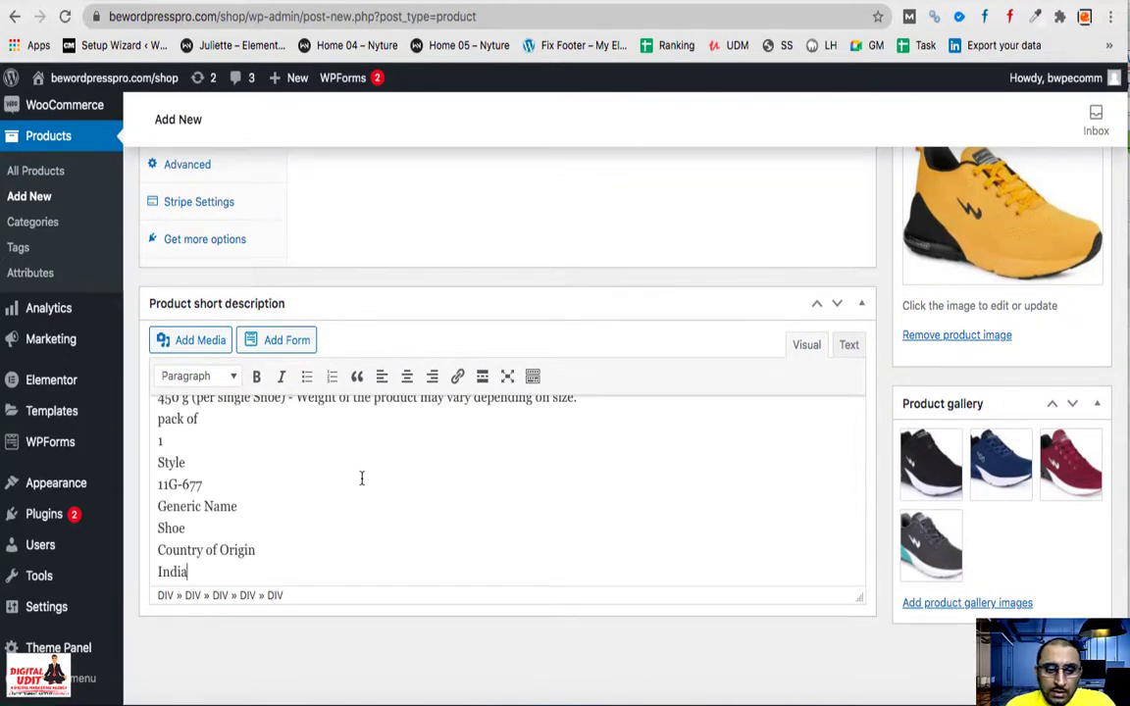
- Join the first pair in the short description as "Color: Yellow" and delete the stray dash line above it
scroll(361, 478, "up", 10)
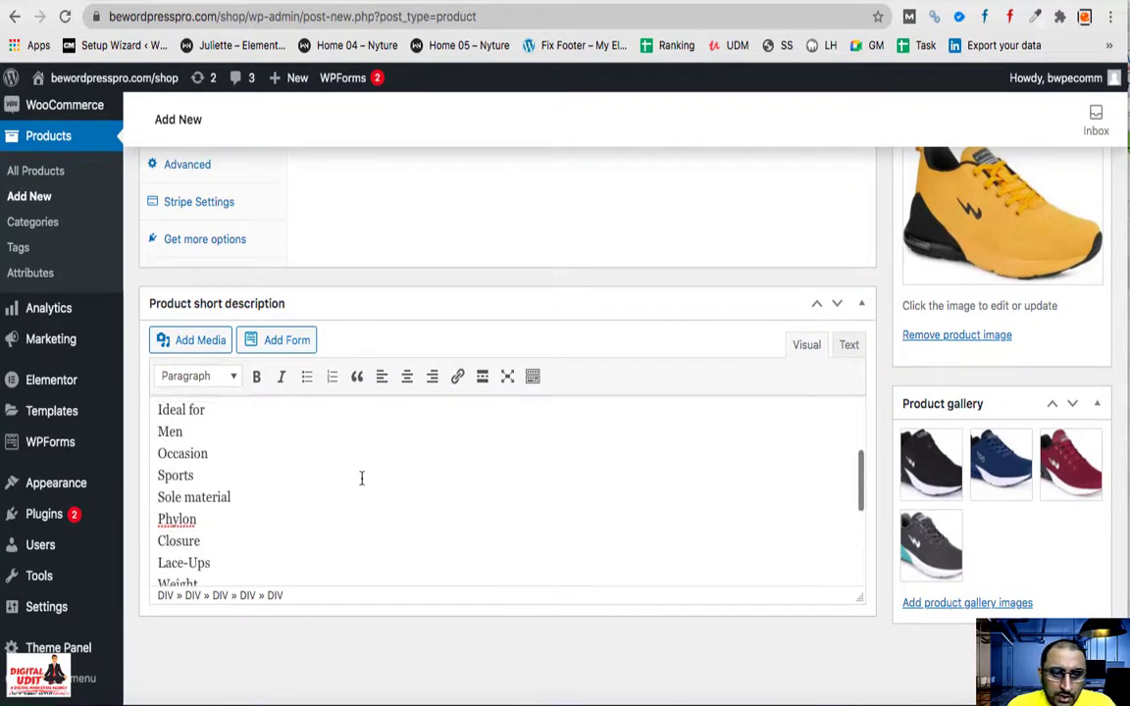
scroll(361, 478, "up", 2)
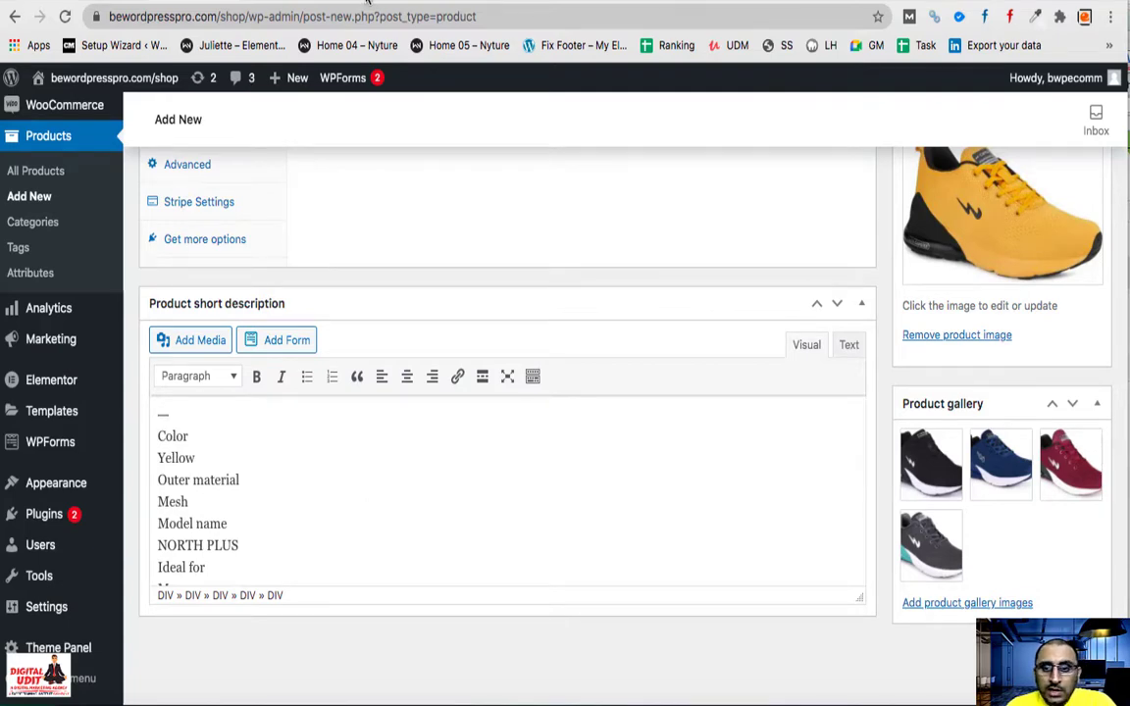
key("ctrl+Tab")
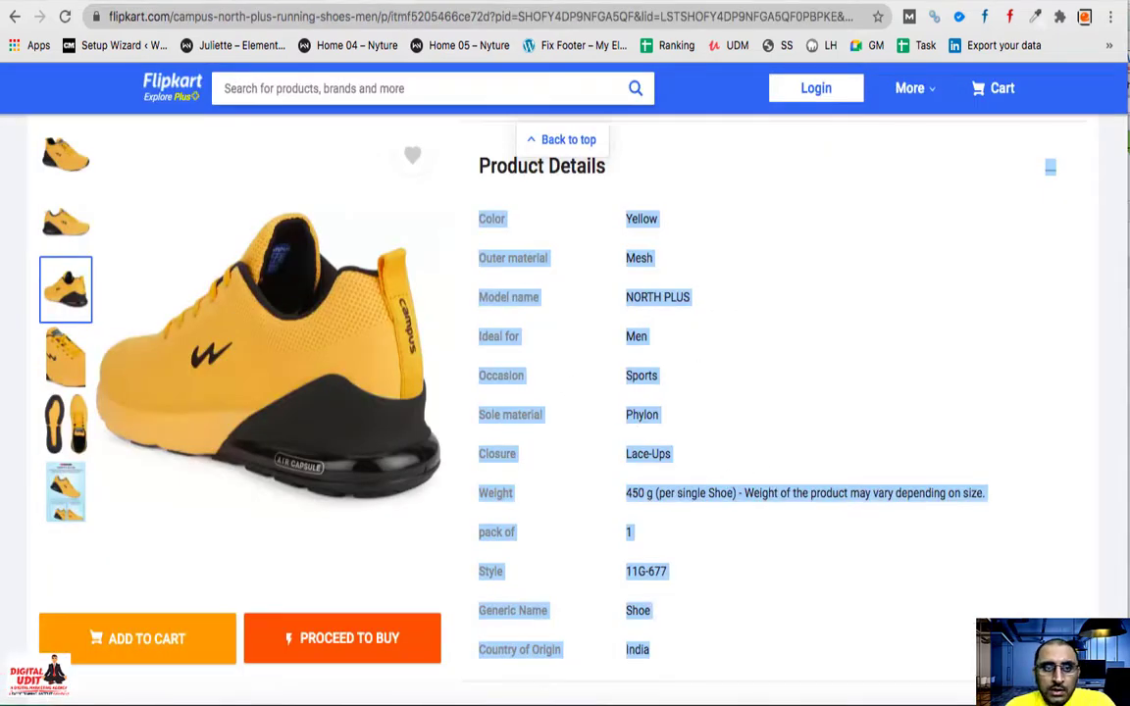
key("ctrl+shift+Tab")
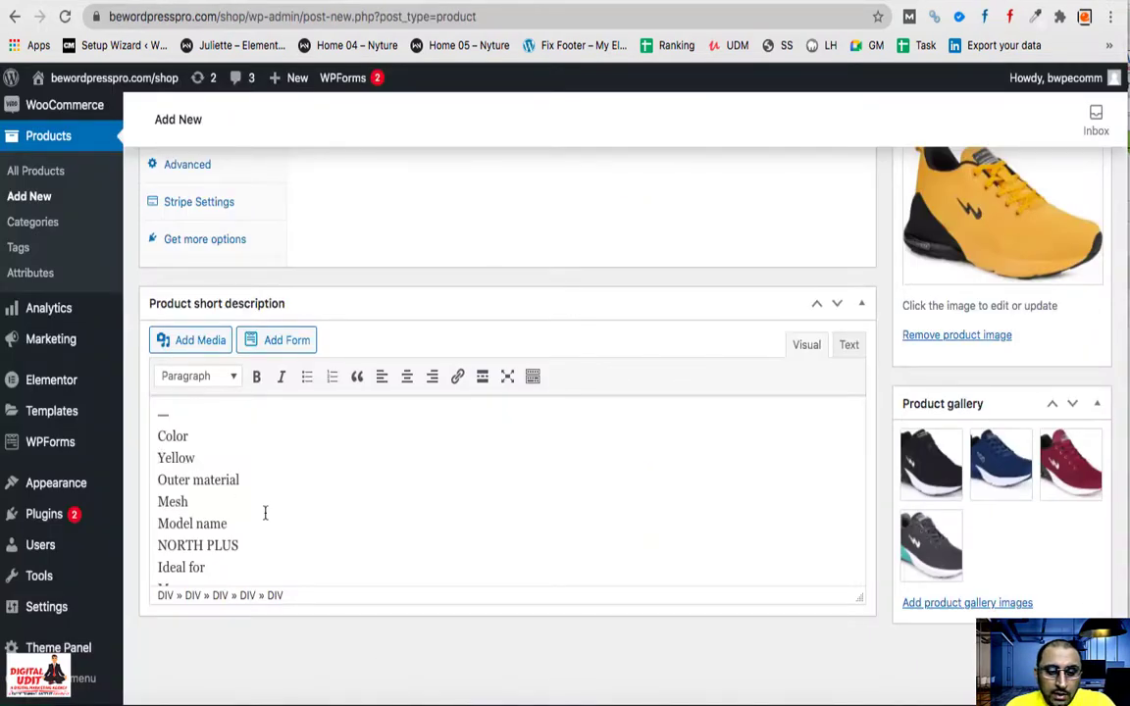
left_click(188, 436)
key("Delete")
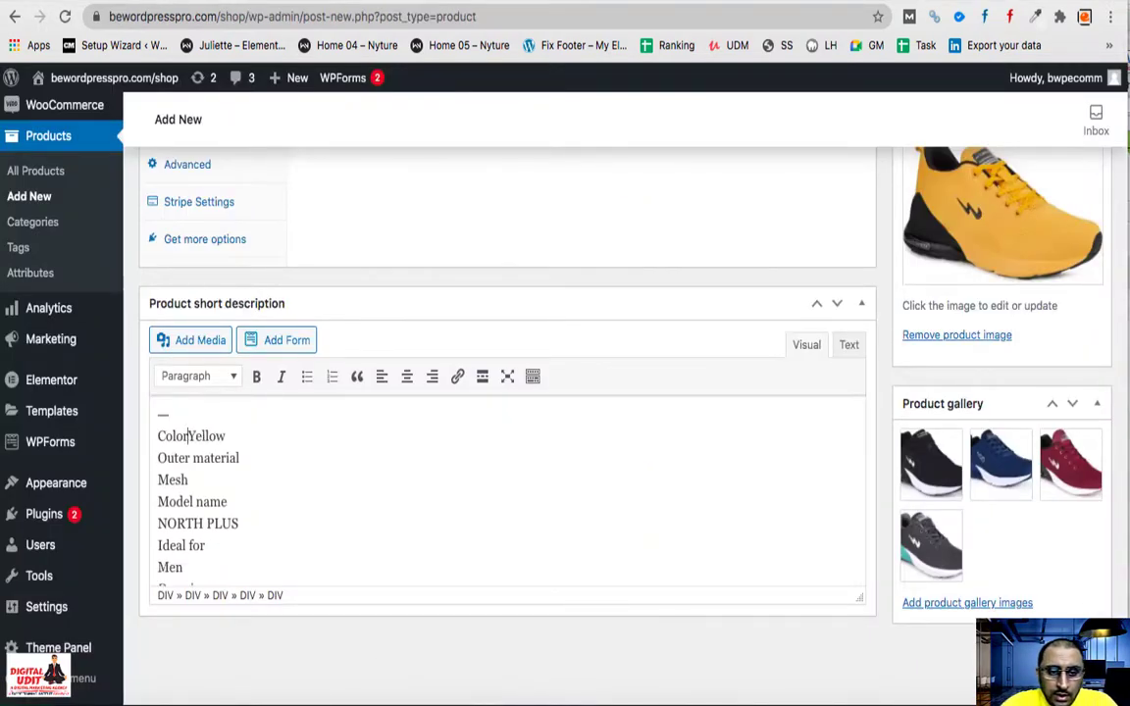
type(":")
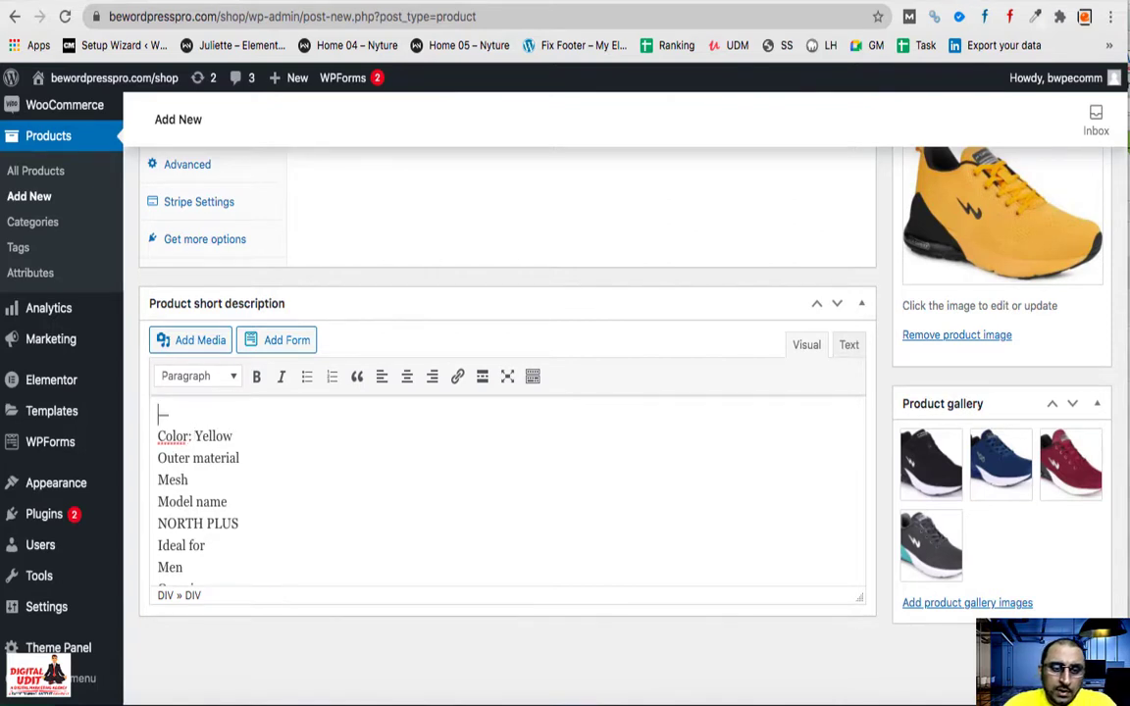
left_click(163, 415)
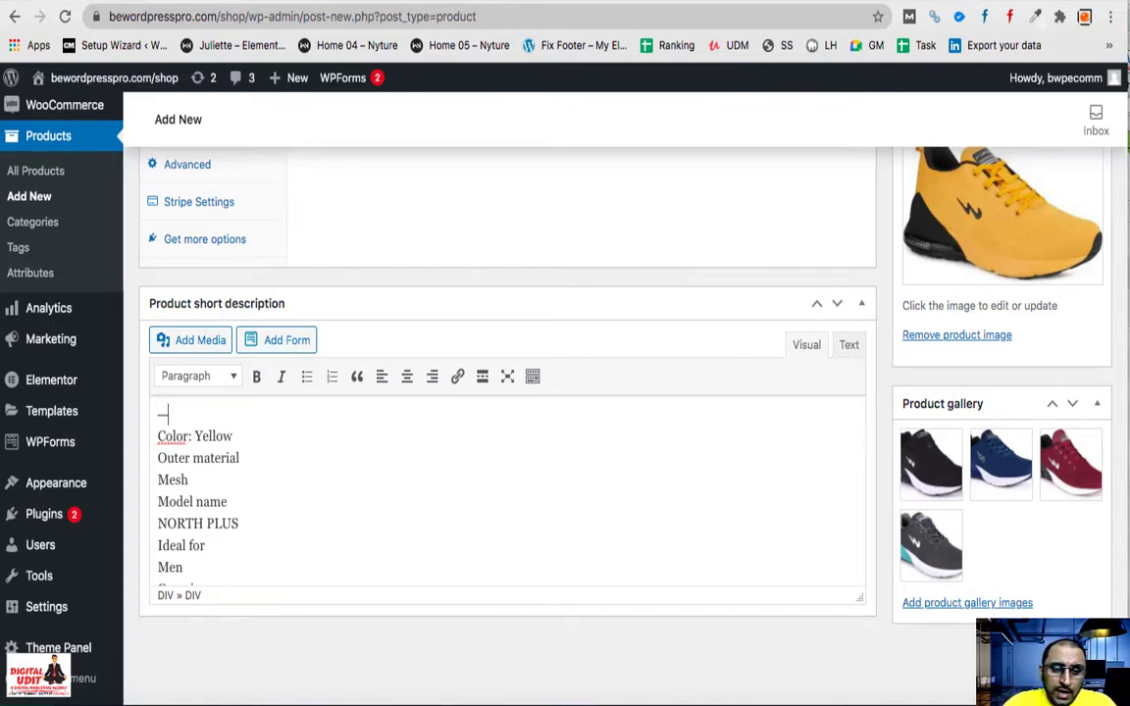
left_click(158, 436)
key("BackSpace")
key("BackSpace")
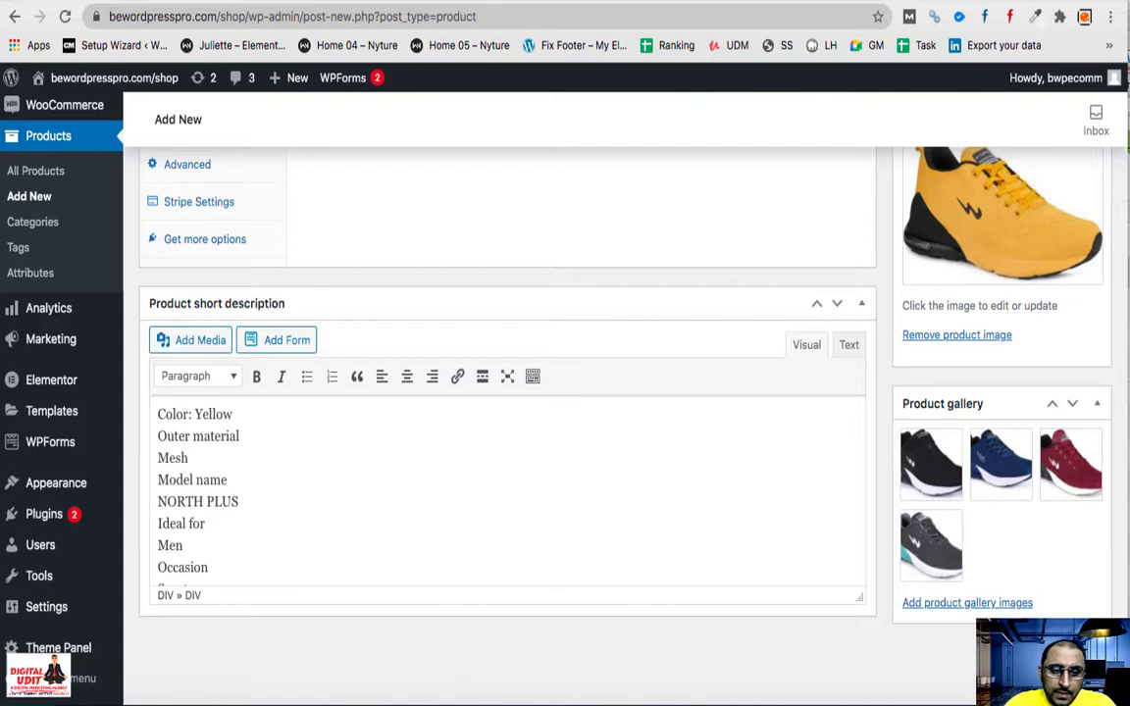
- Join the next short description pairs into single lines reading "Outer material: Mesh" and "Model name: NORTH PLUS"
key("Down")
key("Down")
key("Down")
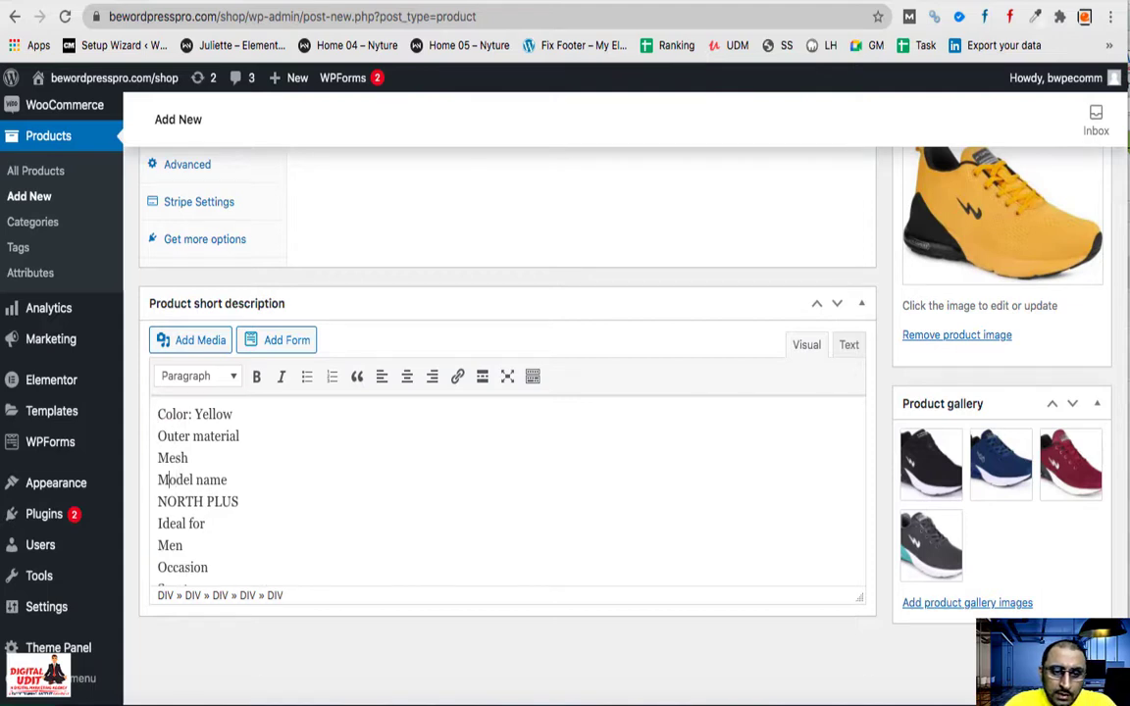
key("Up")
key("BackSpace")
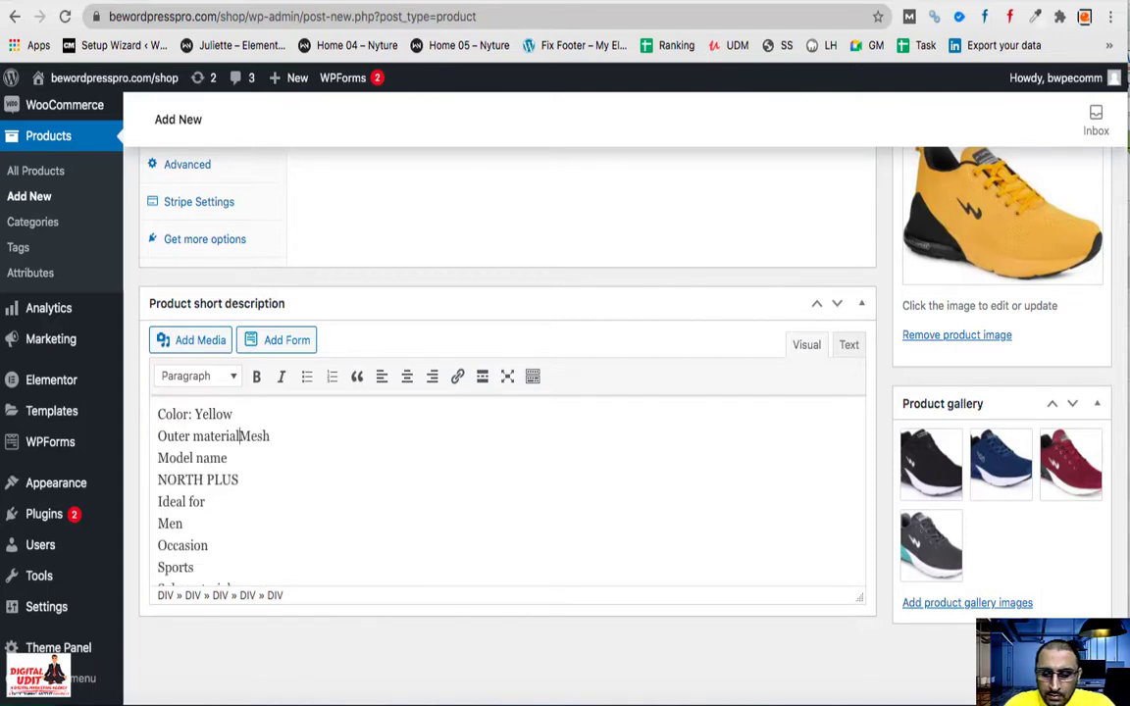
type(":")
key("Down")
key("Right")
key("BackSpace")
type(":")
- Merge the audience and occasion entries into the lines "Ideal for: Men" and "Occasion: Sports"
key("Down")
key("Down")
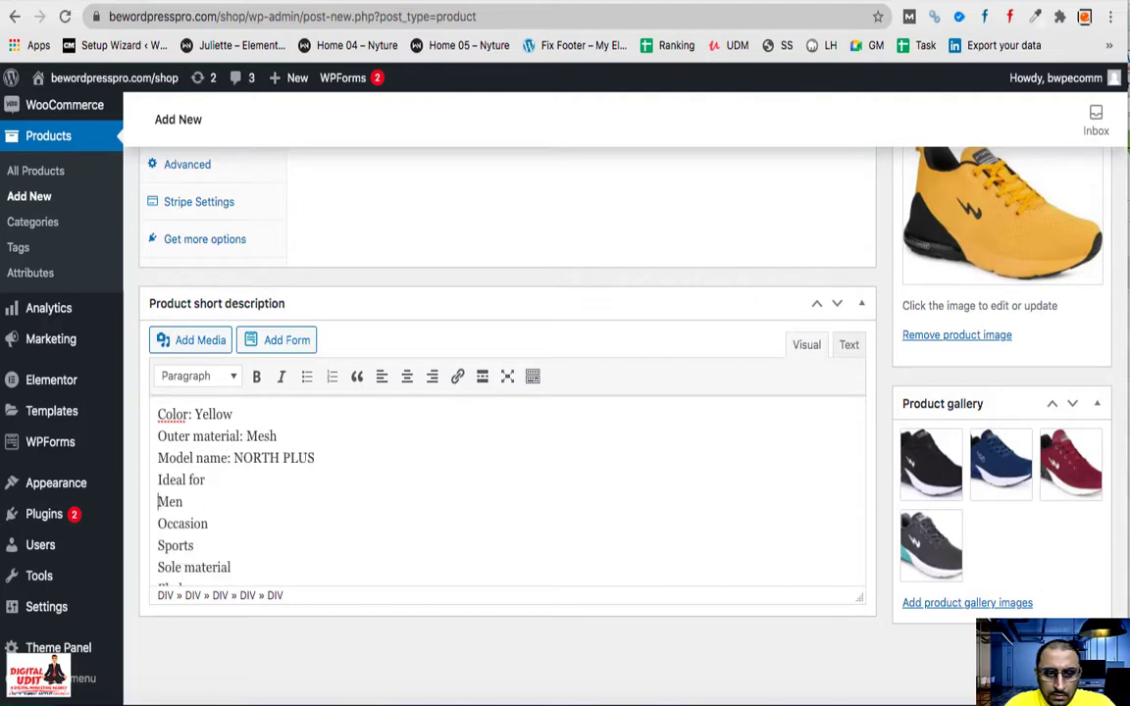
key("BackSpace")
type(":")
key("Down")
key("Down")
key("Home")
key("BackSpace")
type(":")
- Merge the sole and closure entries into the lines "Sole material: Phylon" and "Closure: Lace-Ups"
key("Down")
key("End")
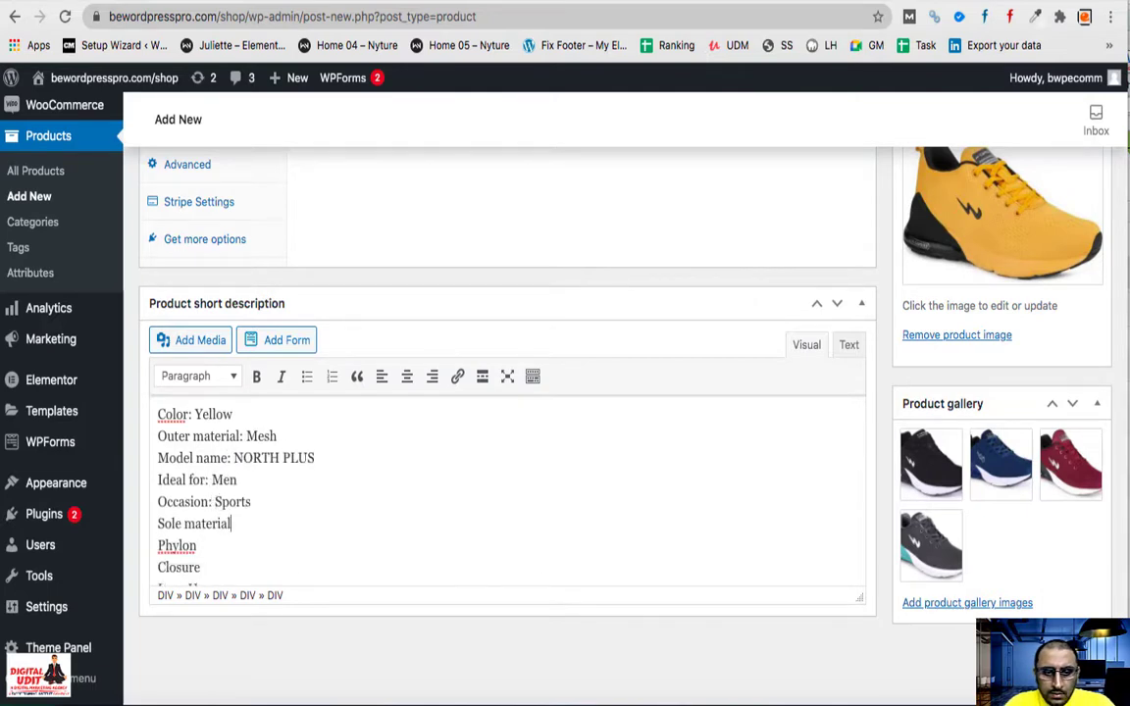
key("Delete")
type(":")
key("Down")
key("Down")
key("Home")
key("BackSpace")
type(":")
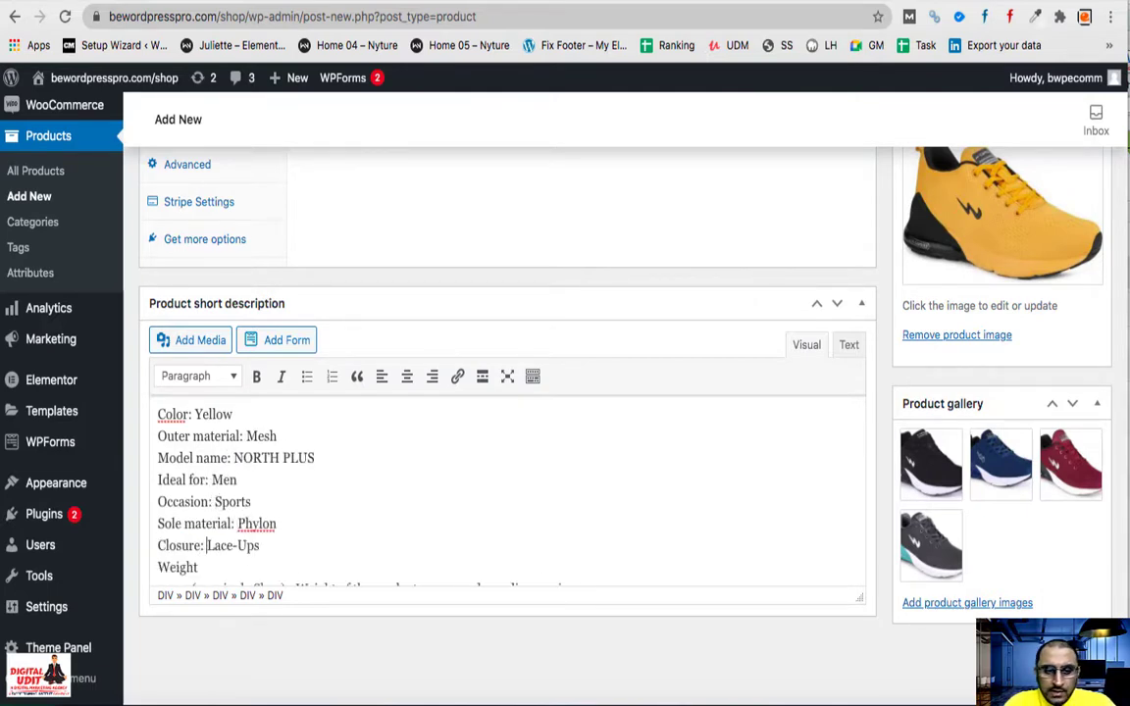
- Join the Weight label with its value, separated by a colon, so the line starts "Weight: 450 g (per single Shoe)"
key("Down")
key("End")
scroll(461, 491, "down", 2)
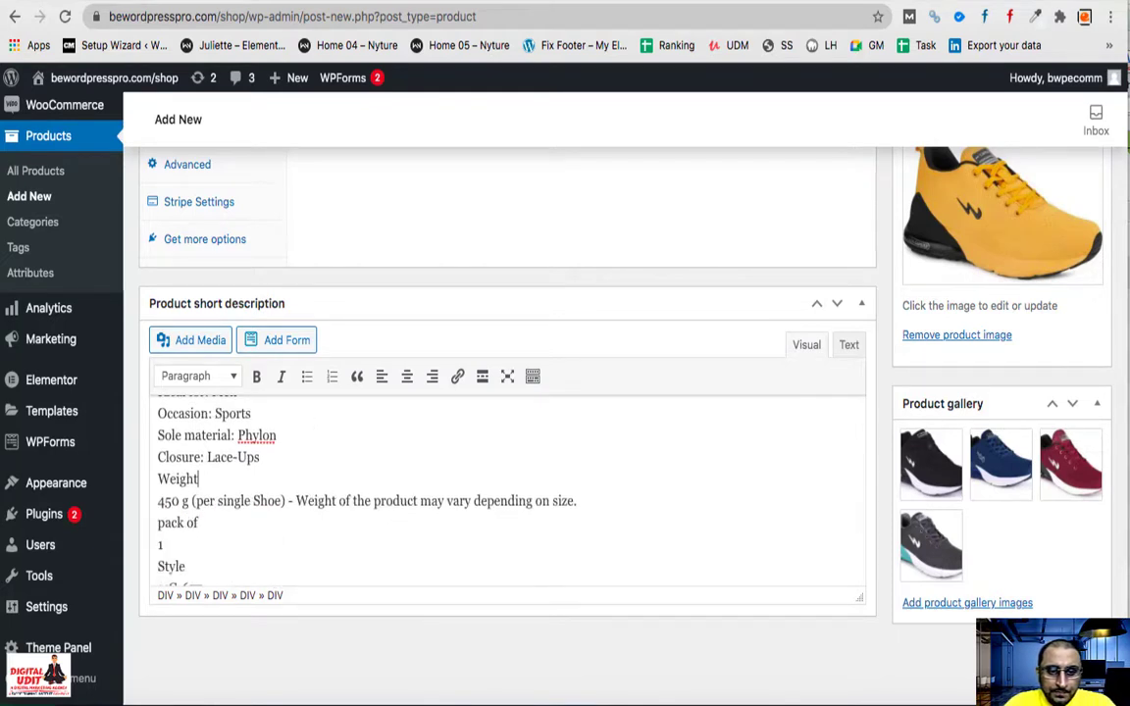
key("Delete")
type(":")
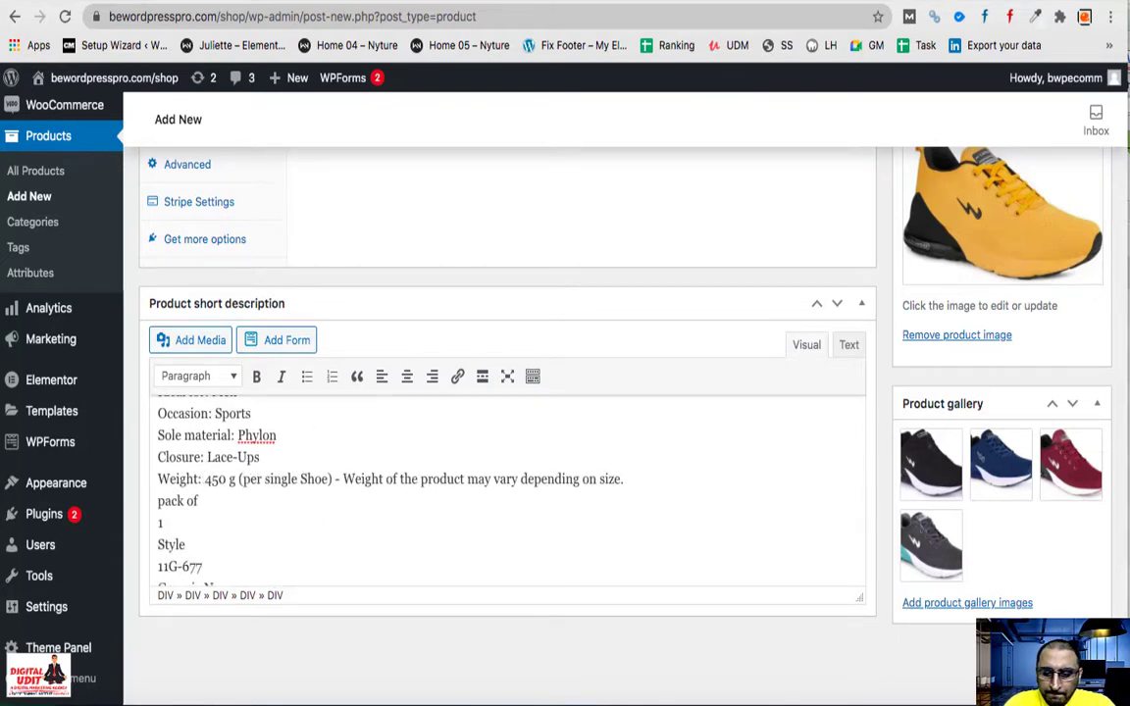
- Delete everything after "Weight: 450 g (per single Shoe)", including the pack, style, generic name and country of origin entries
key("shift+Down")
key("shift+Down")
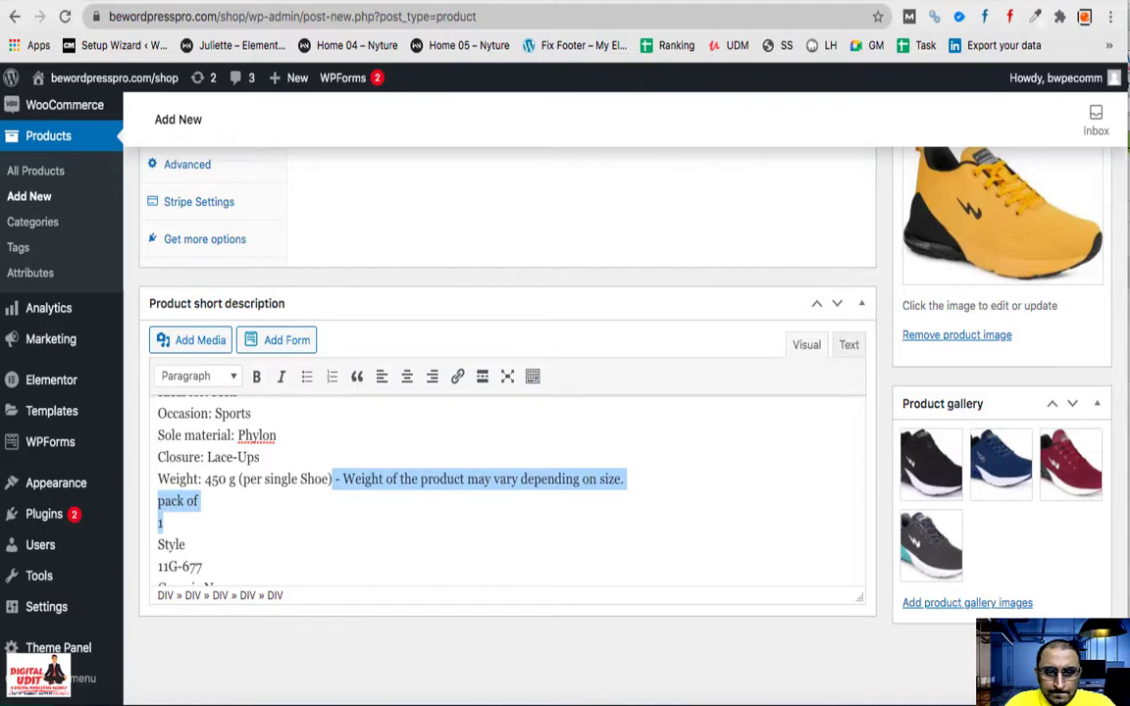
key("Delete")
key("shift+Down")
key("shift+Down")
key("shift+Down")
key("shift+Down")
key("shift+Down")
key("shift+Down")
key("Delete")
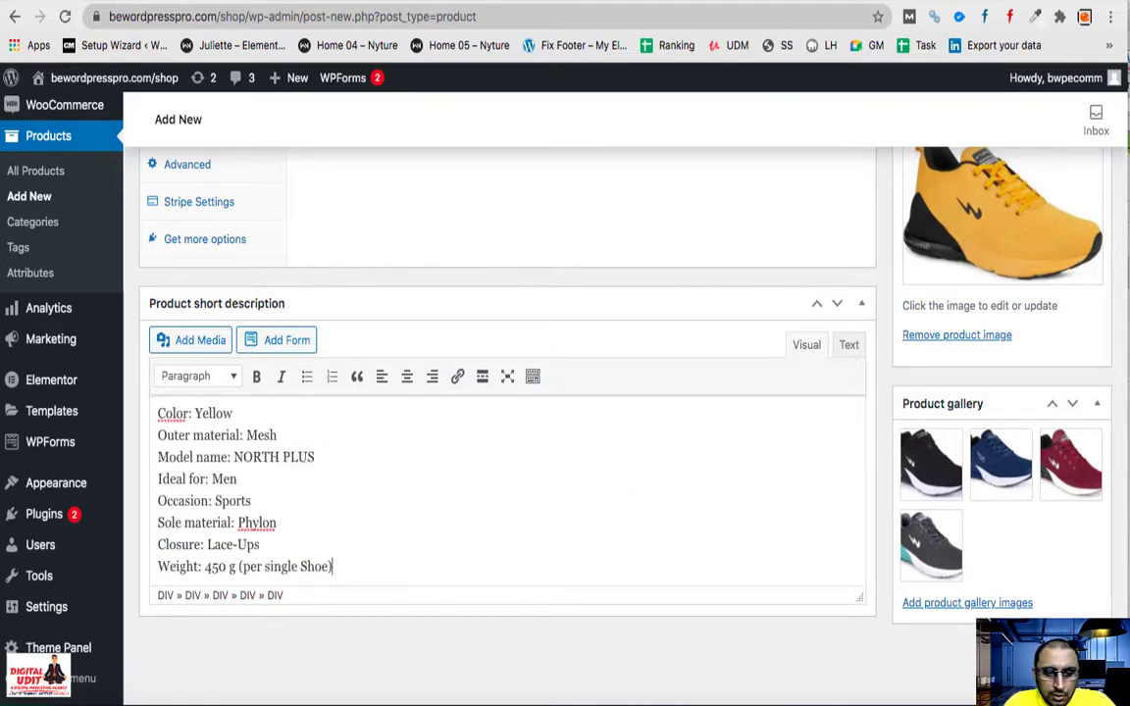
- Try to format all the short description lines, from Color through Weight, as a bulleted list
left_click_drag(336, 567, 82, 398)
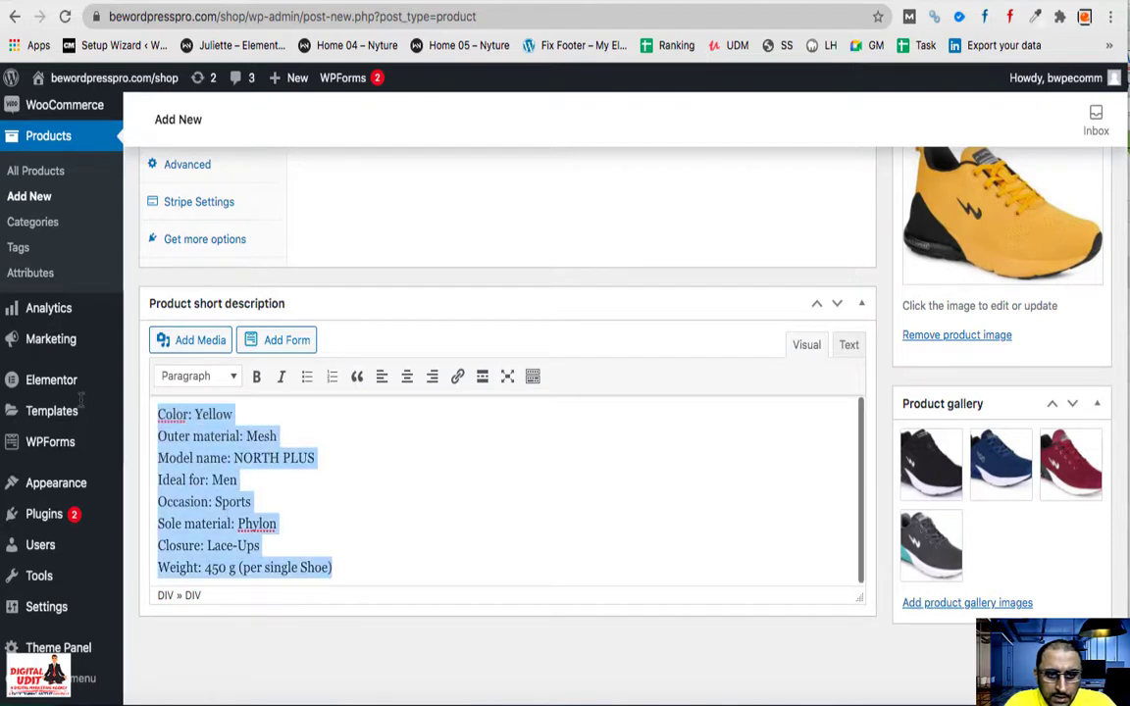
left_click(306, 377)
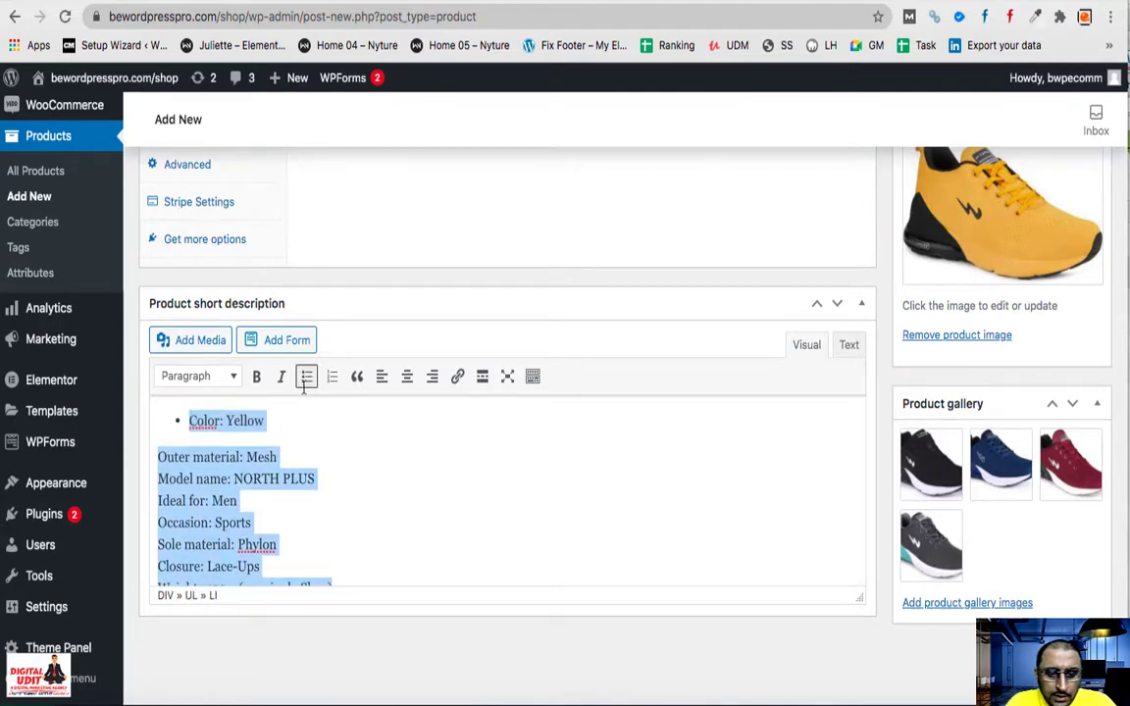
left_click(253, 523)
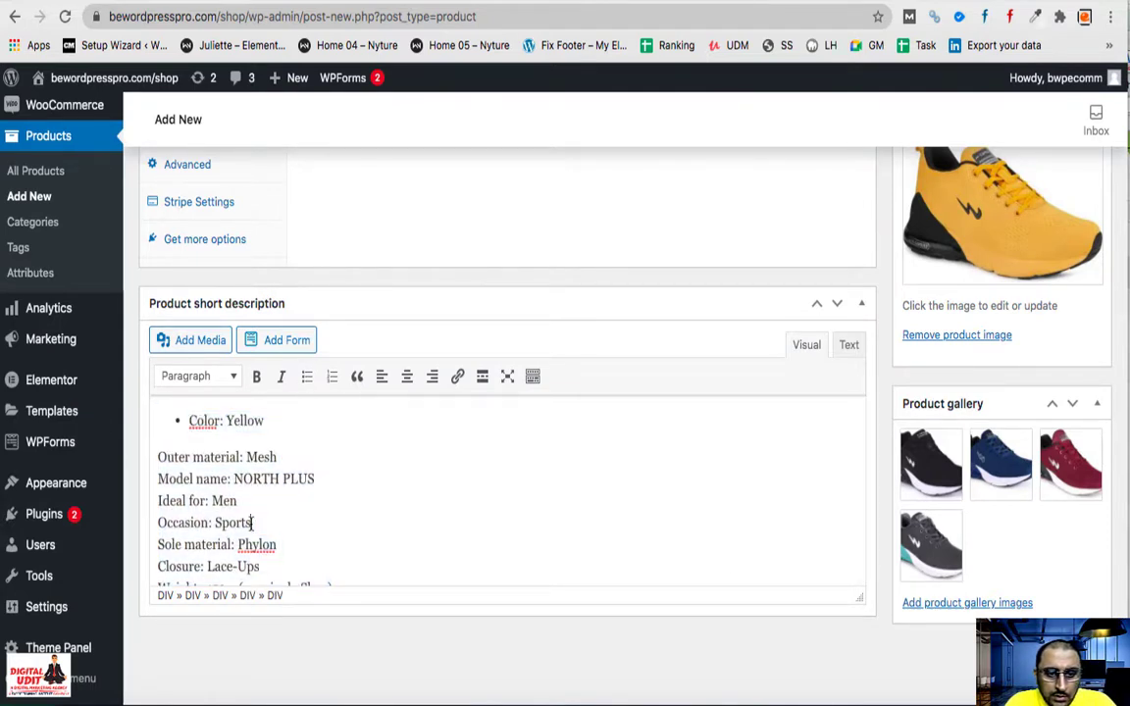
- Add the Outer material and Model name lines to the bulleted list as separate items below Color
left_click(158, 457)
key("BackSpace")
key("Return")
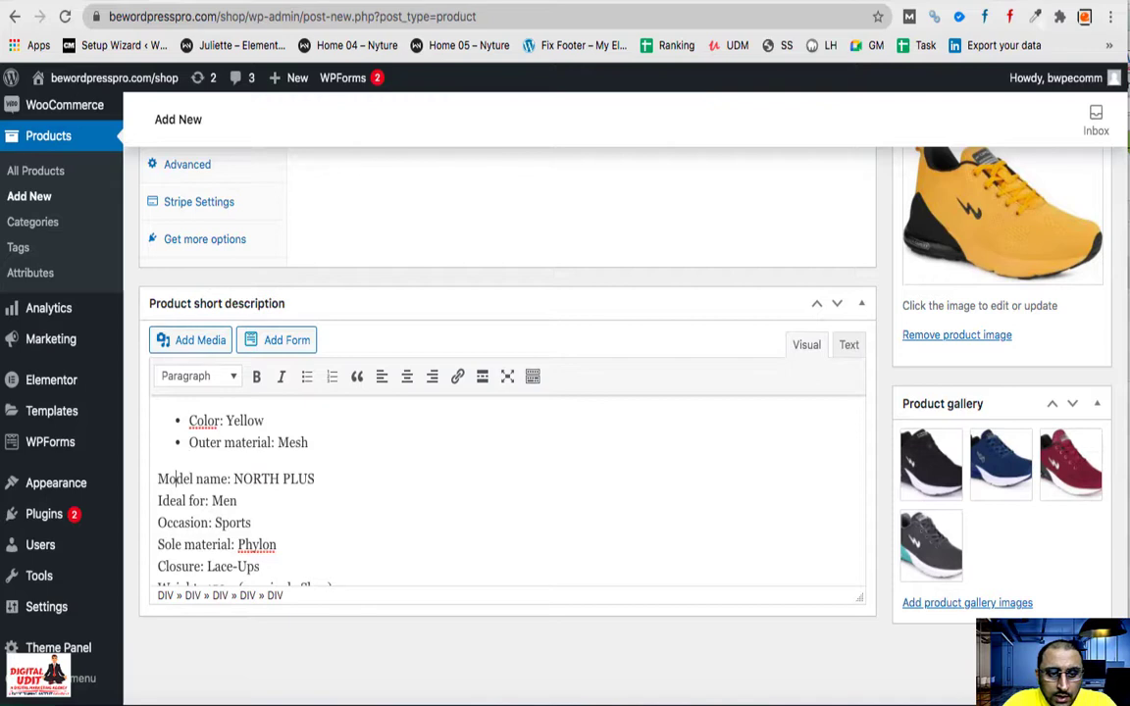
key("BackSpace")
key("Return")
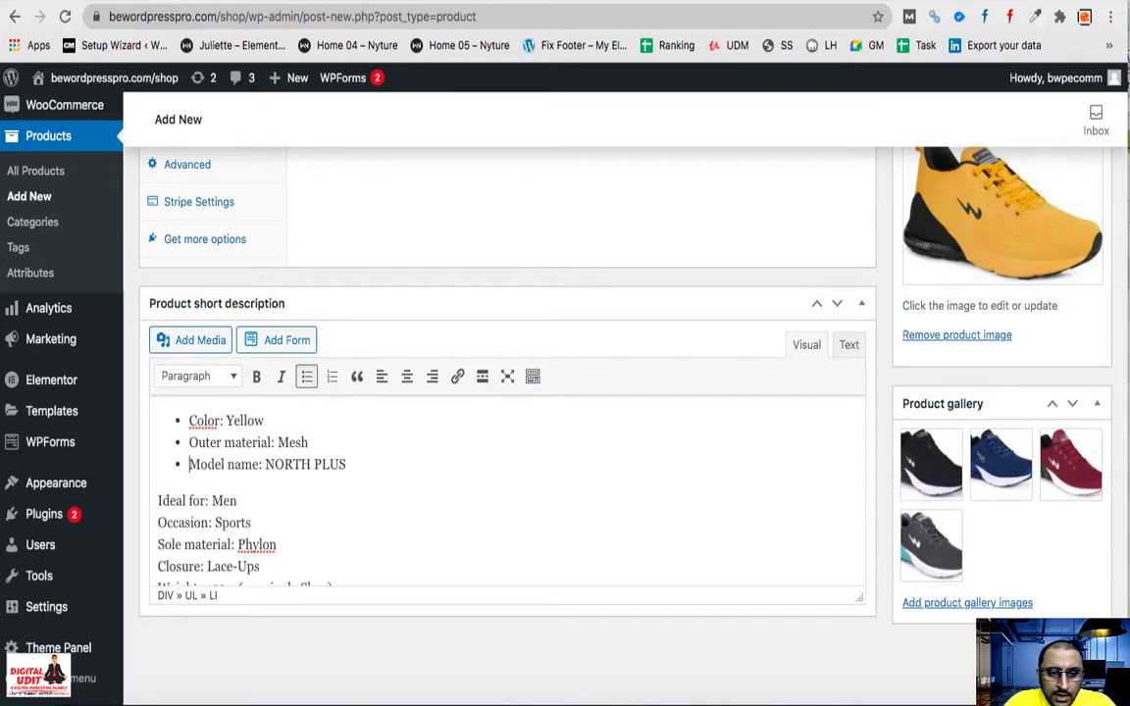
- Add the Ideal for and Occasion lines to the short description's bulleted list as separate items
left_click(189, 500)
key("Home")
key("BackSpace")
key("Return")
key("Down")
key("BackSpace")
key("Return")
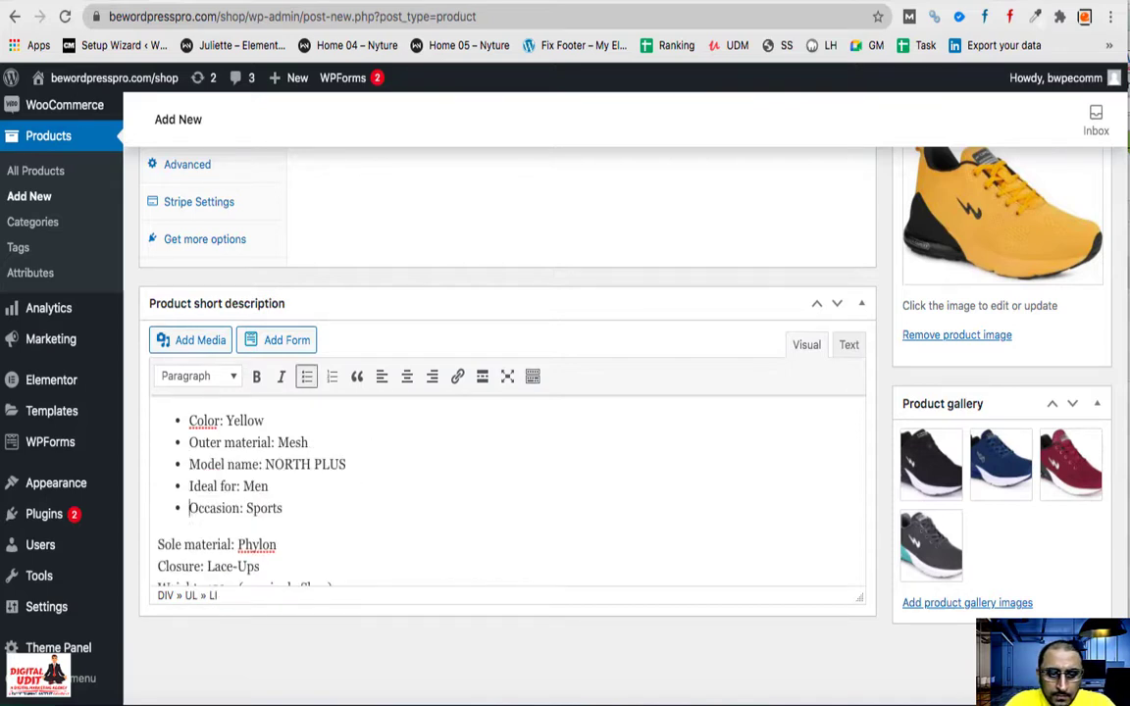
- Complete the bulleted list by adding the Sole material, Closure and Weight lines as separate items
key("Down")
key("BackSpace")
key("Return")
key("Down")
key("Home")
key("BackSpace")
key("Return")
key("Down")
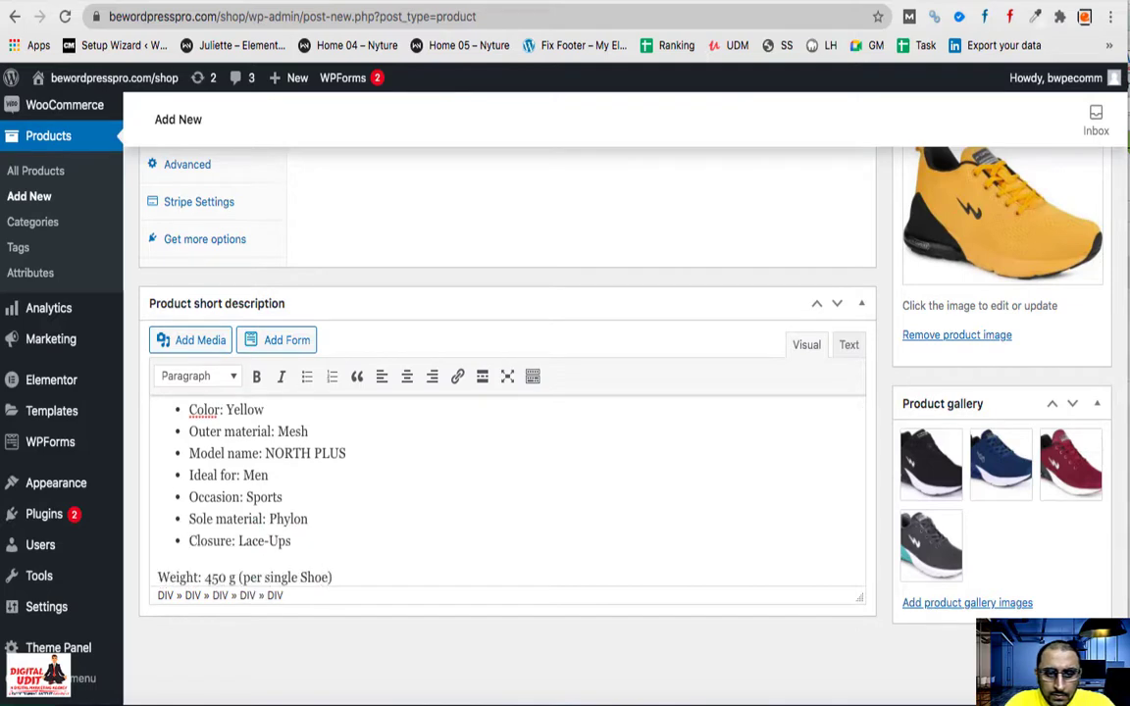
key("Home")
key("BackSpace")
key("Return")
- Publish the shoe product and open its public product page
scroll(641, 498, "up", 10)
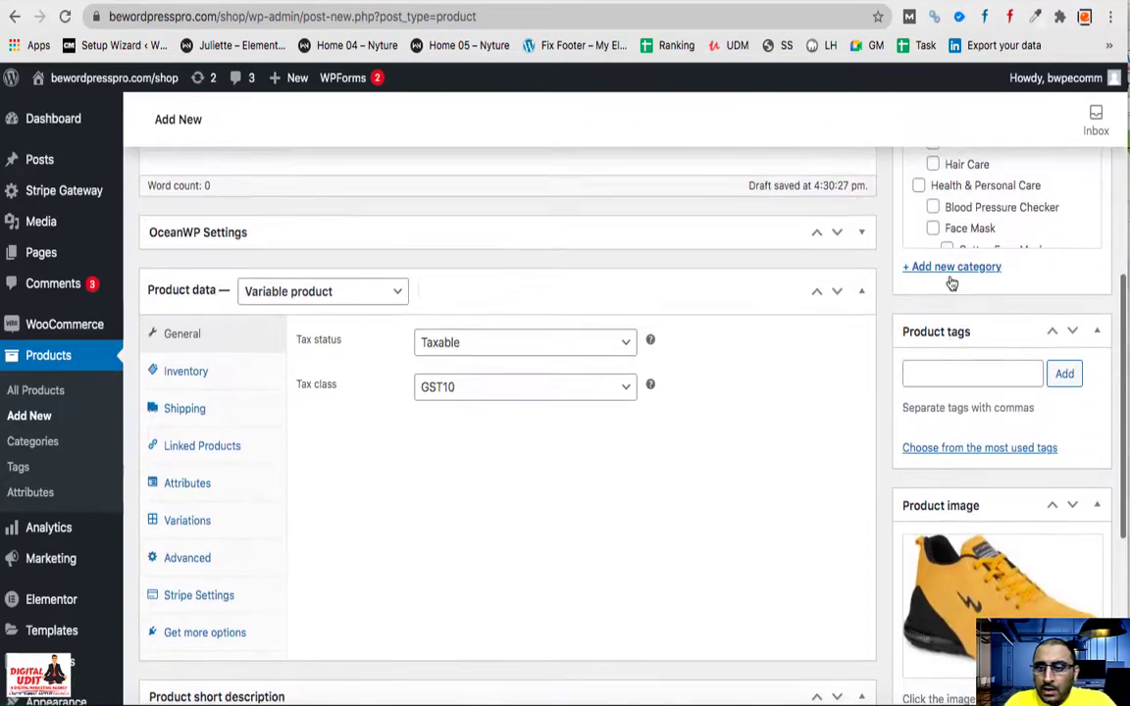
left_click(1079, 273)
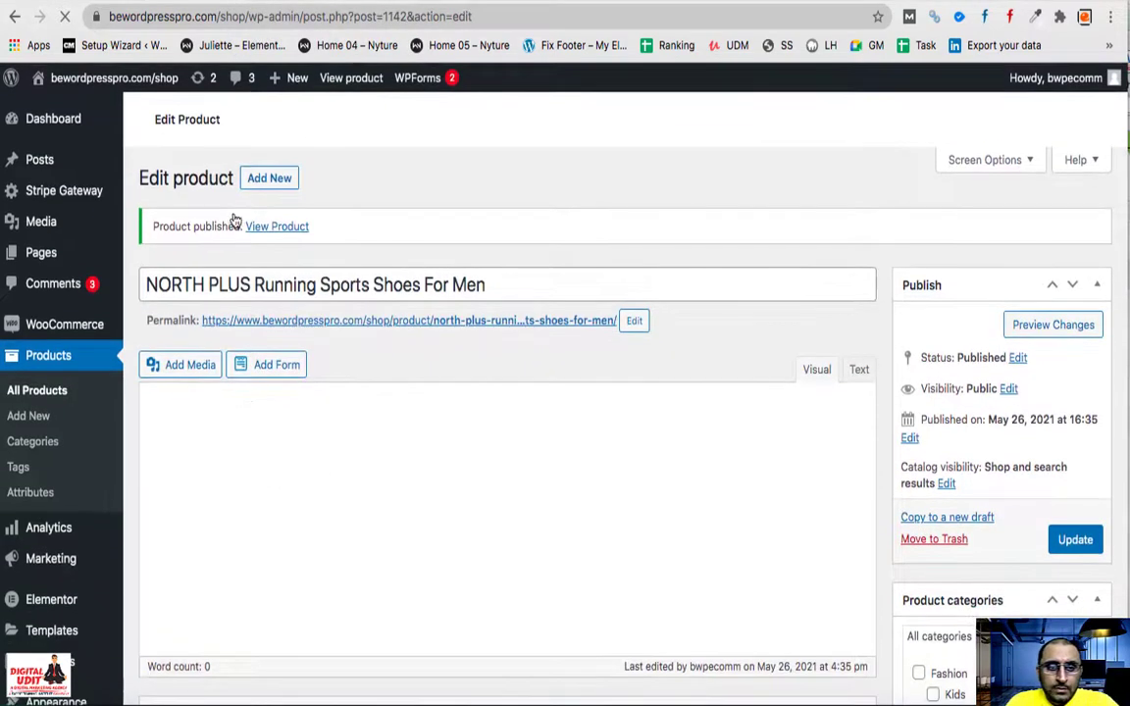
left_click(275, 228)
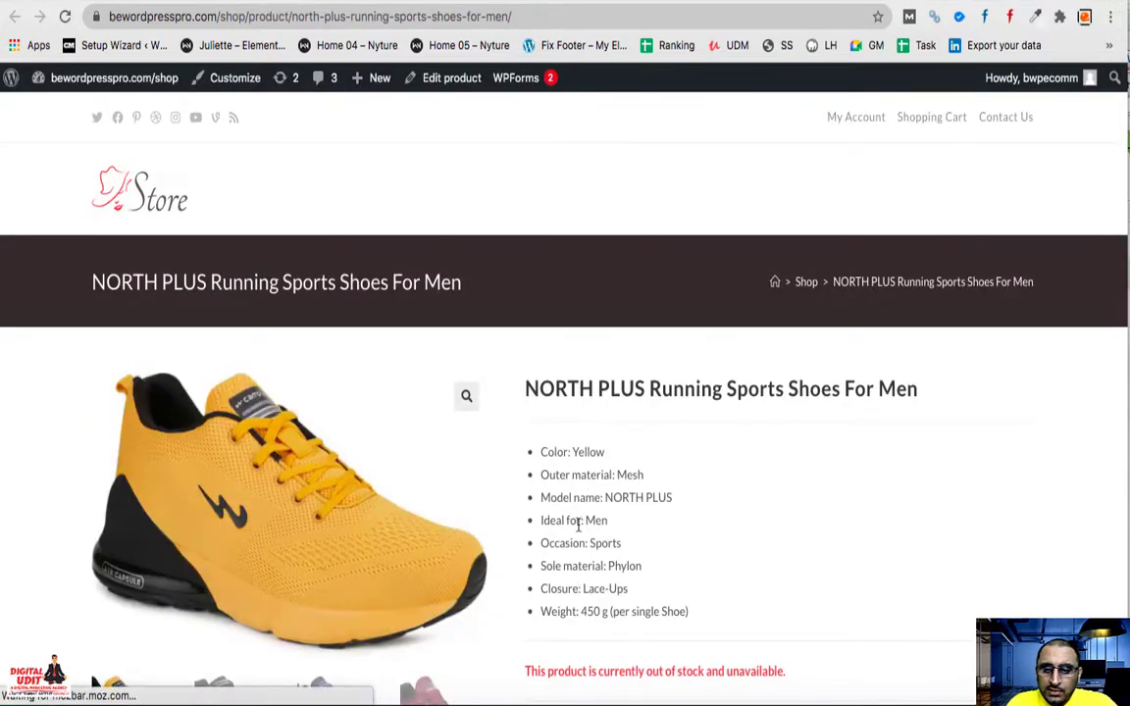
- Review the published page's specification list and preview the black, blue, maroon and grey gallery images
scroll(585, 561, "down", 3)
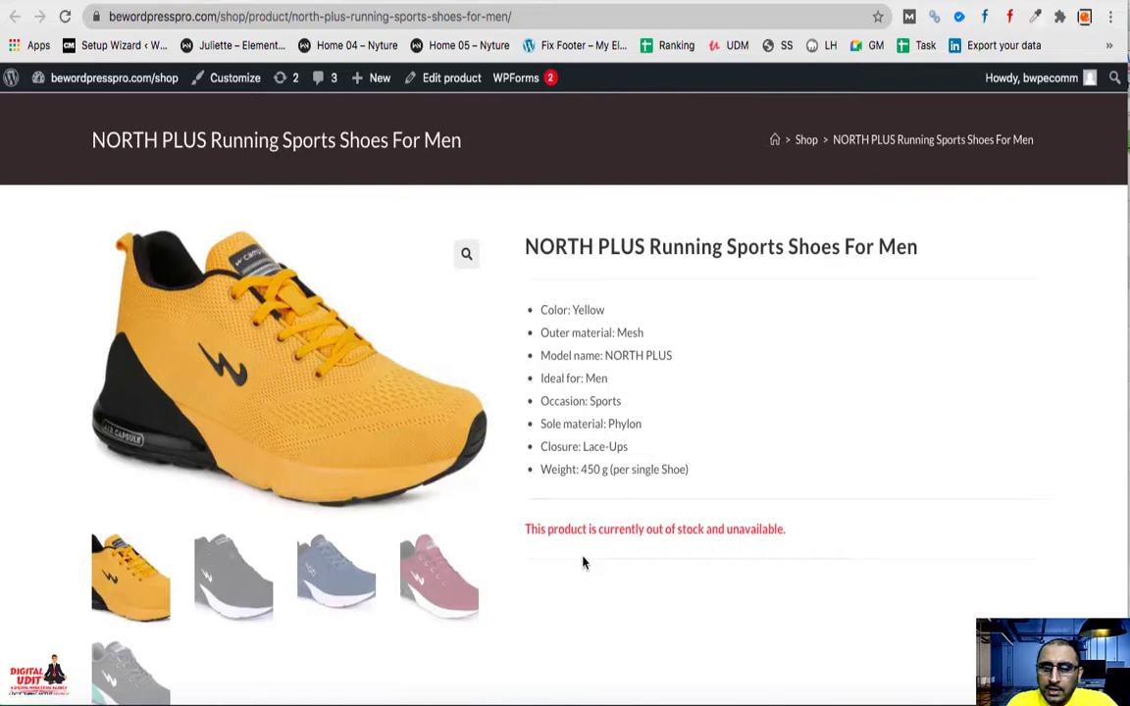
scroll(583, 562, "down", 2)
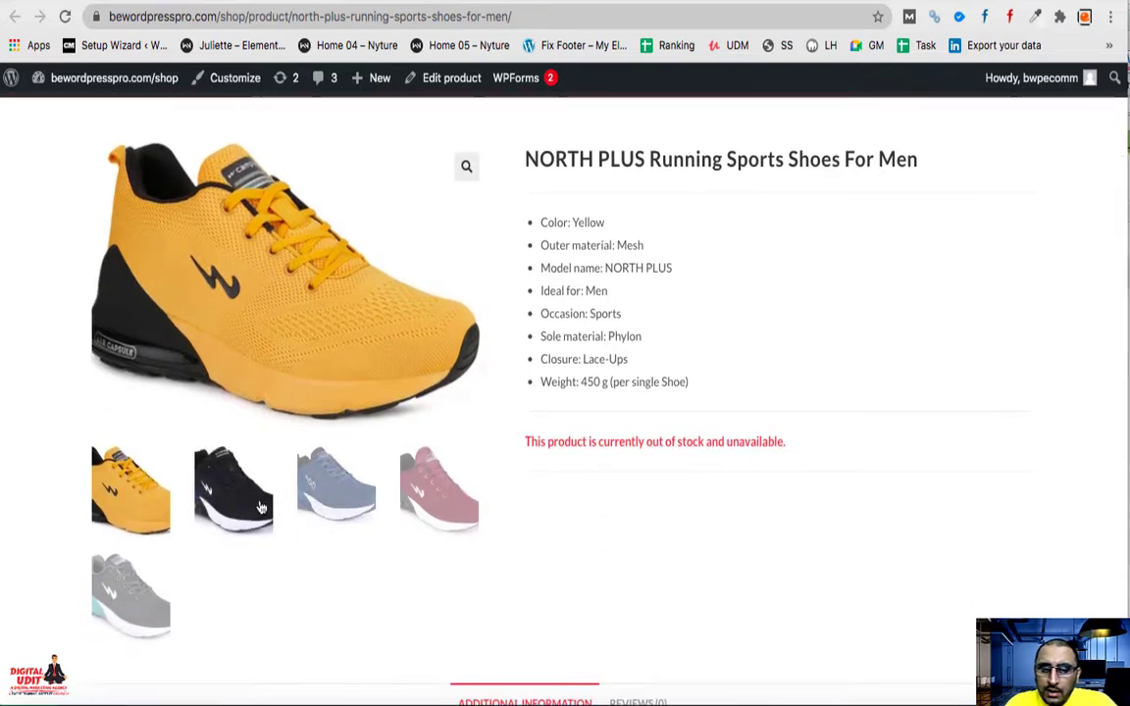
left_click(261, 507)
left_click(336, 488)
left_click(439, 488)
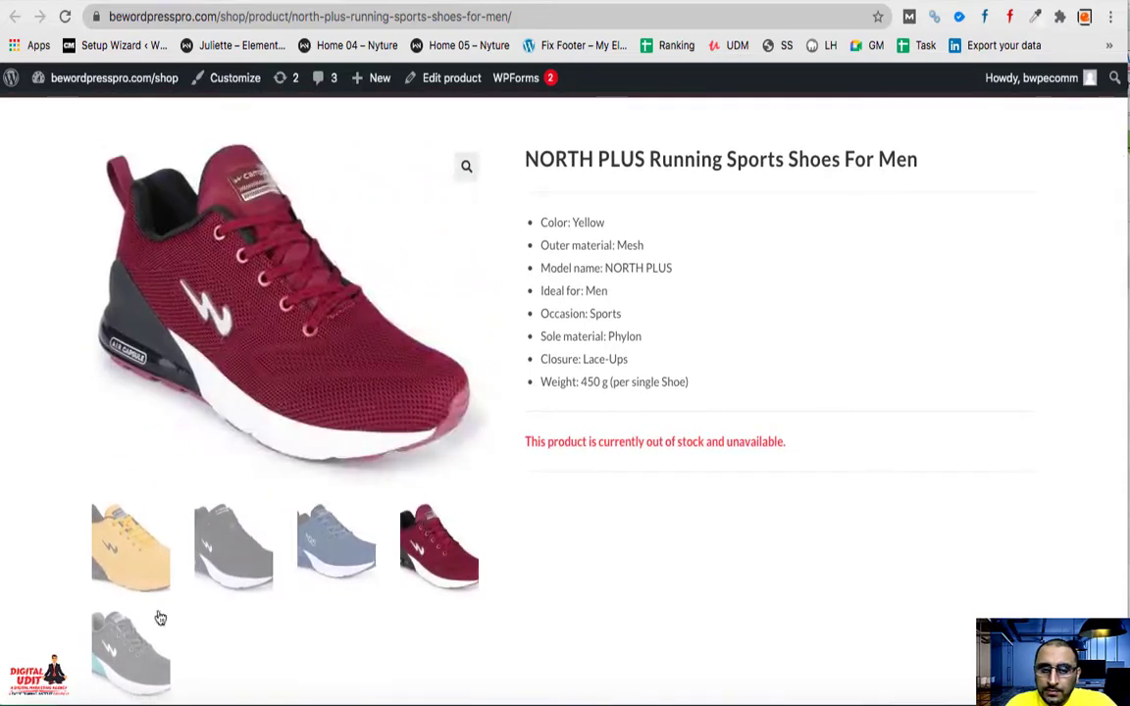
left_click(160, 618)
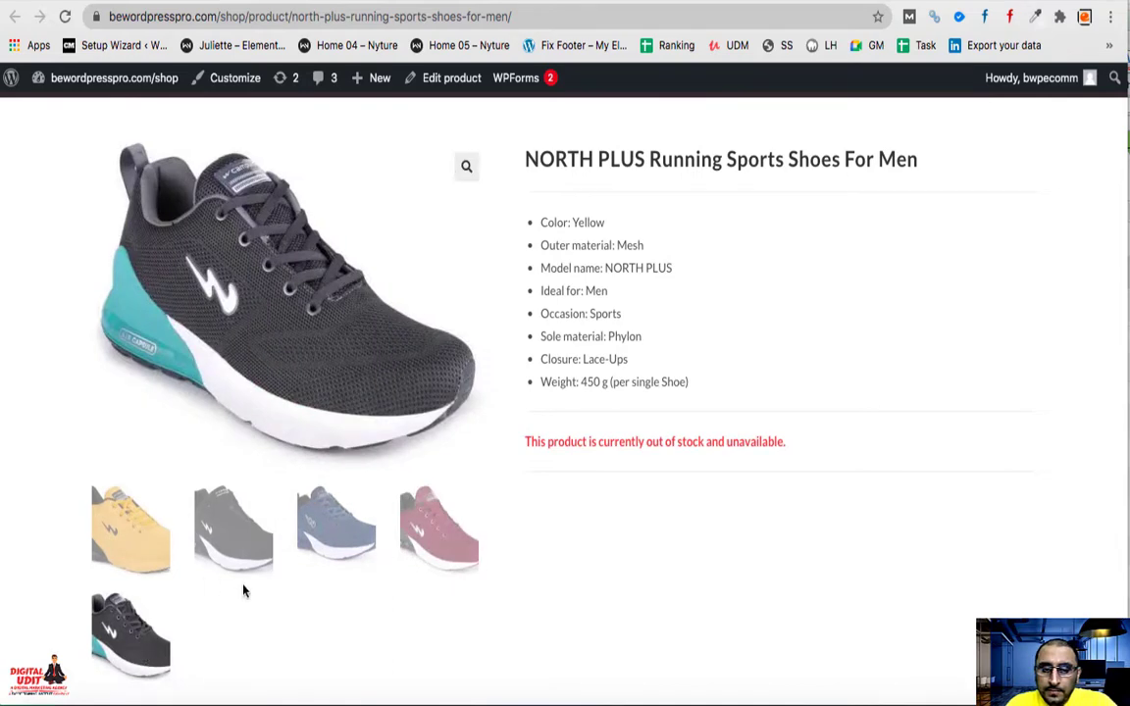
scroll(242, 586, "up", 3)
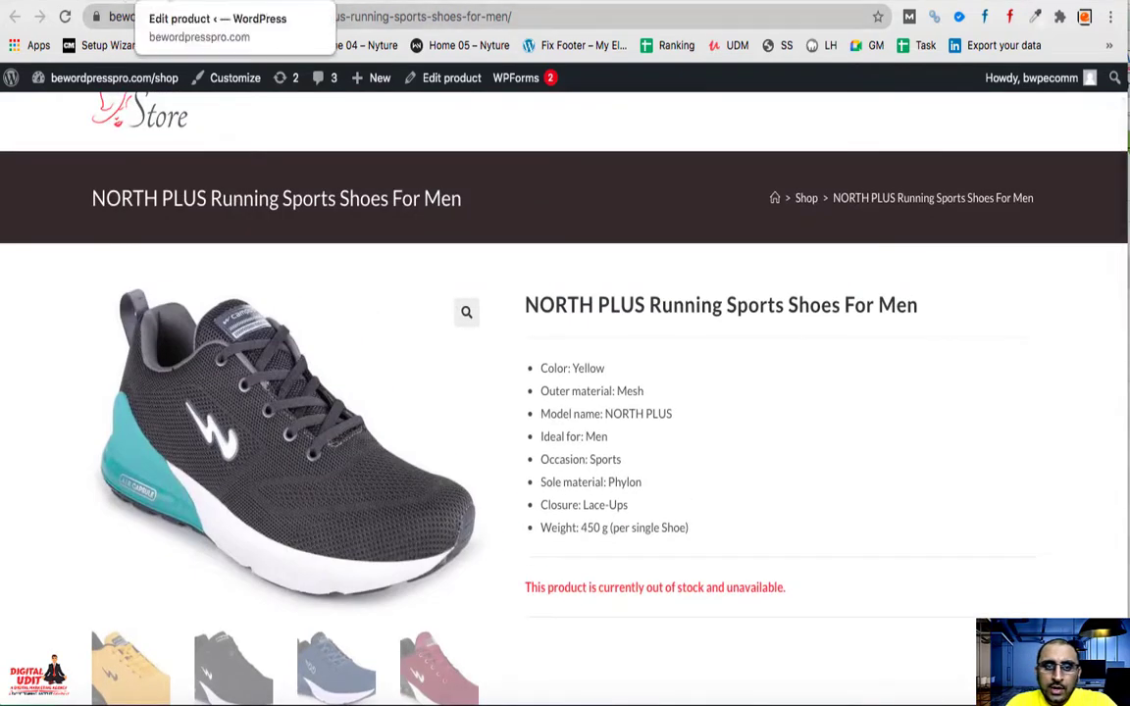
- Look over the product's edit page and the shoe's Flipkart page, including its product details and delivery details
left_click(216, 2)
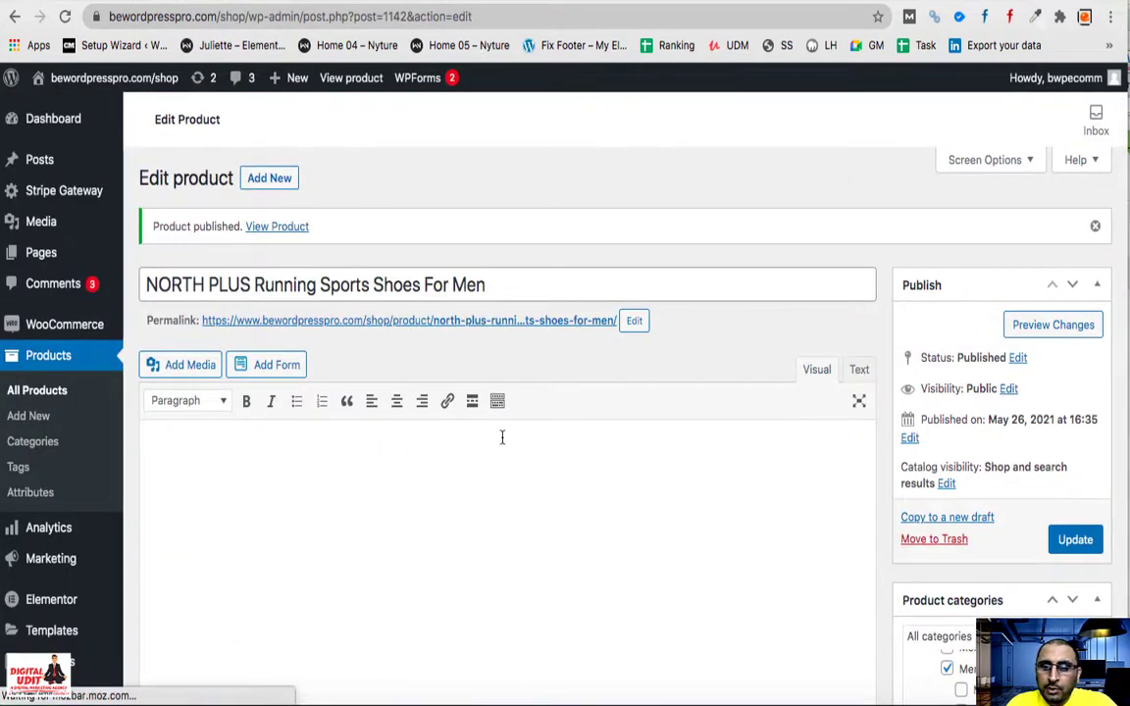
scroll(502, 438, "down", 8)
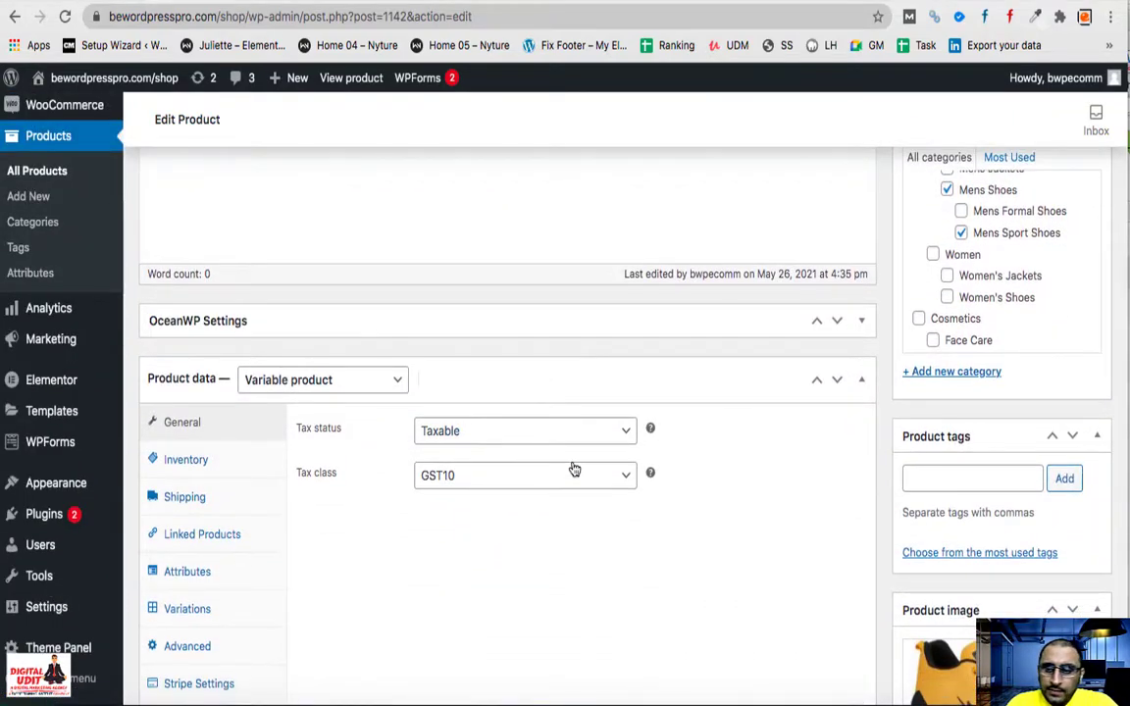
scroll(574, 470, "down", 6)
scroll(574, 470, "up", 10)
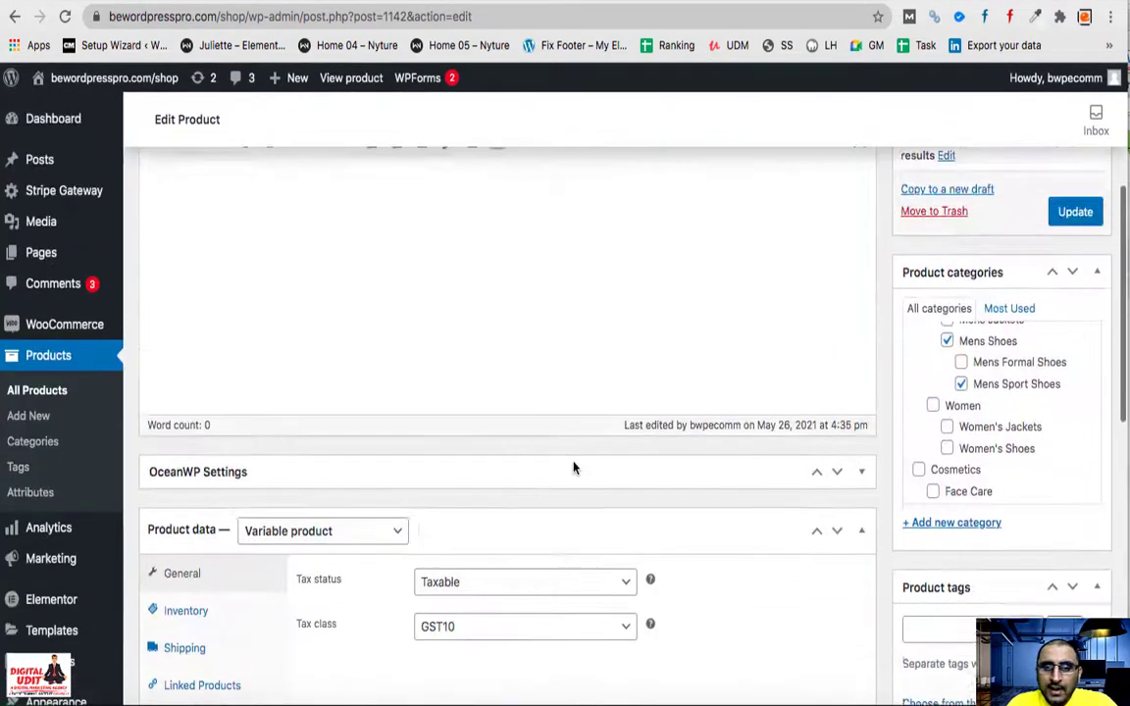
scroll(574, 470, "up", 1)
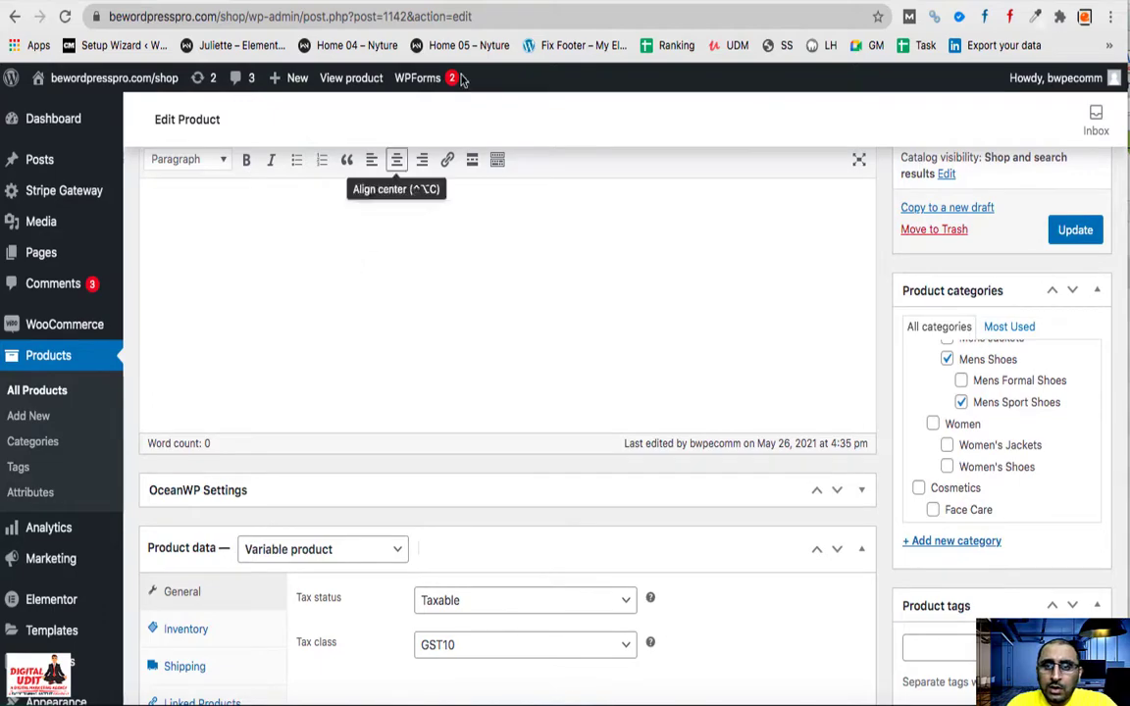
left_click(375, 5)
scroll(714, 426, "down", 20)
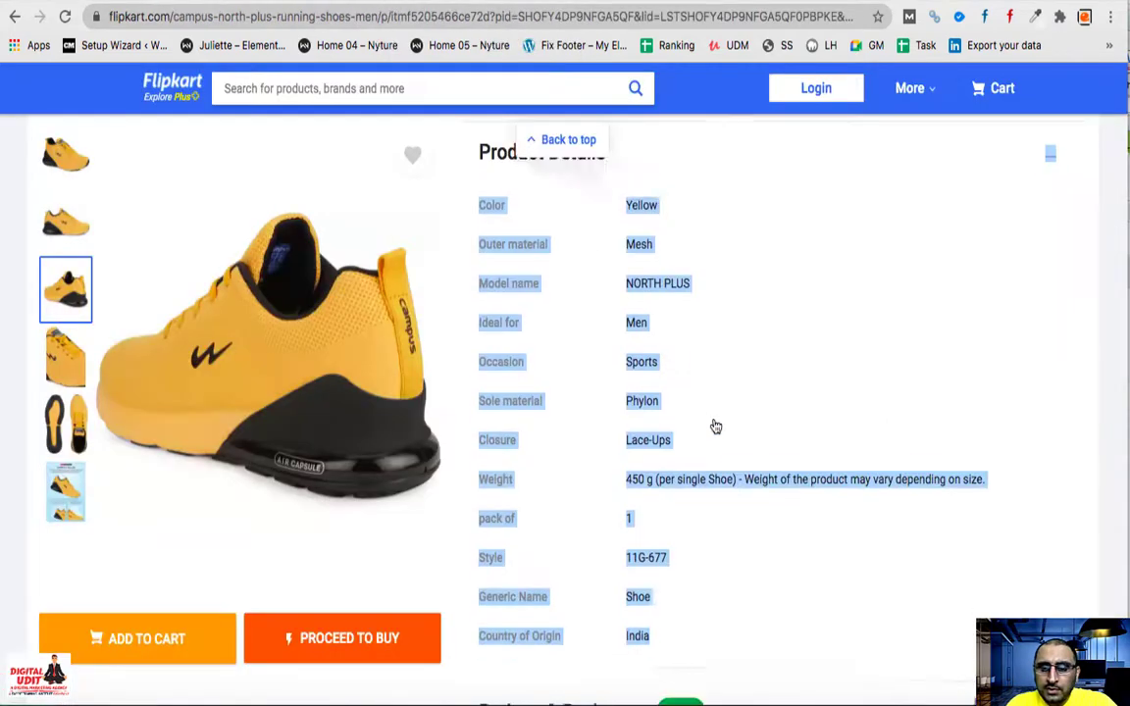
scroll(714, 425, "up", 20)
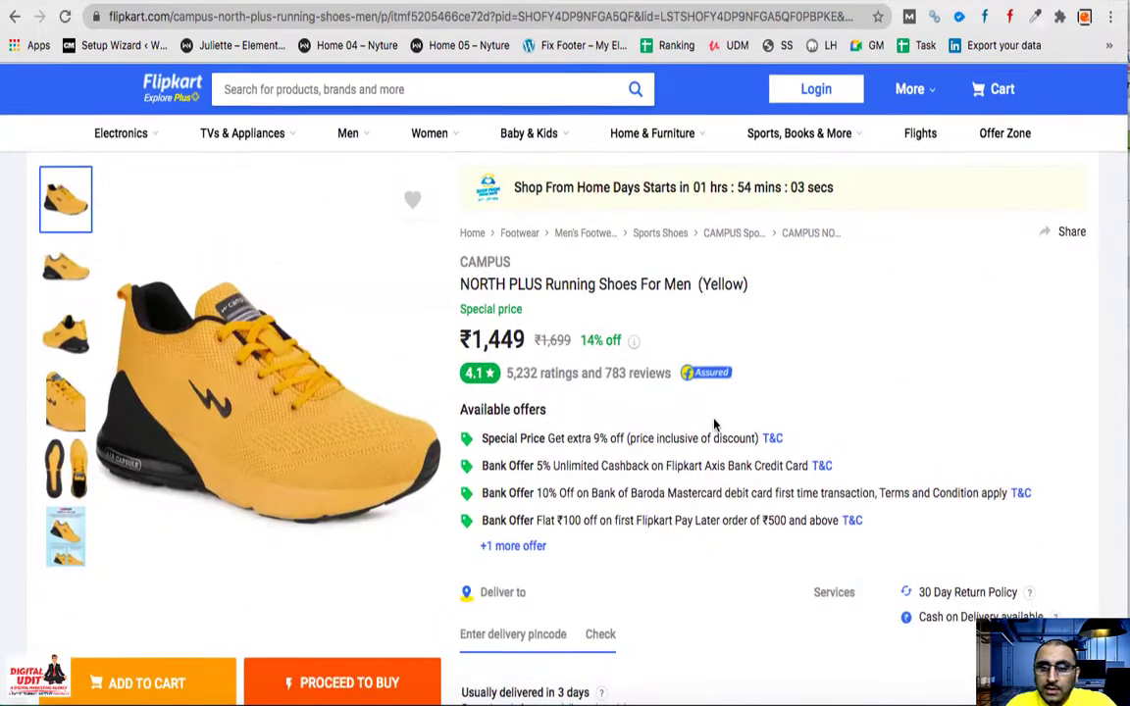
scroll(715, 425, "down", 2)
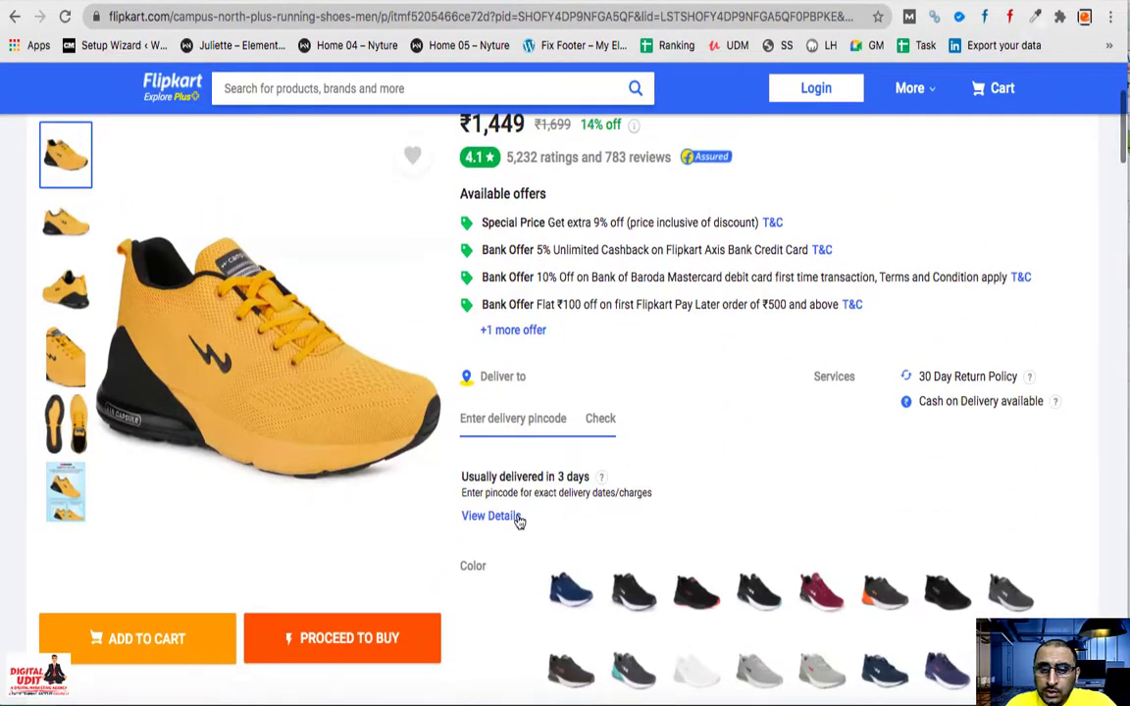
left_click(481, 517)
left_click(763, 490)
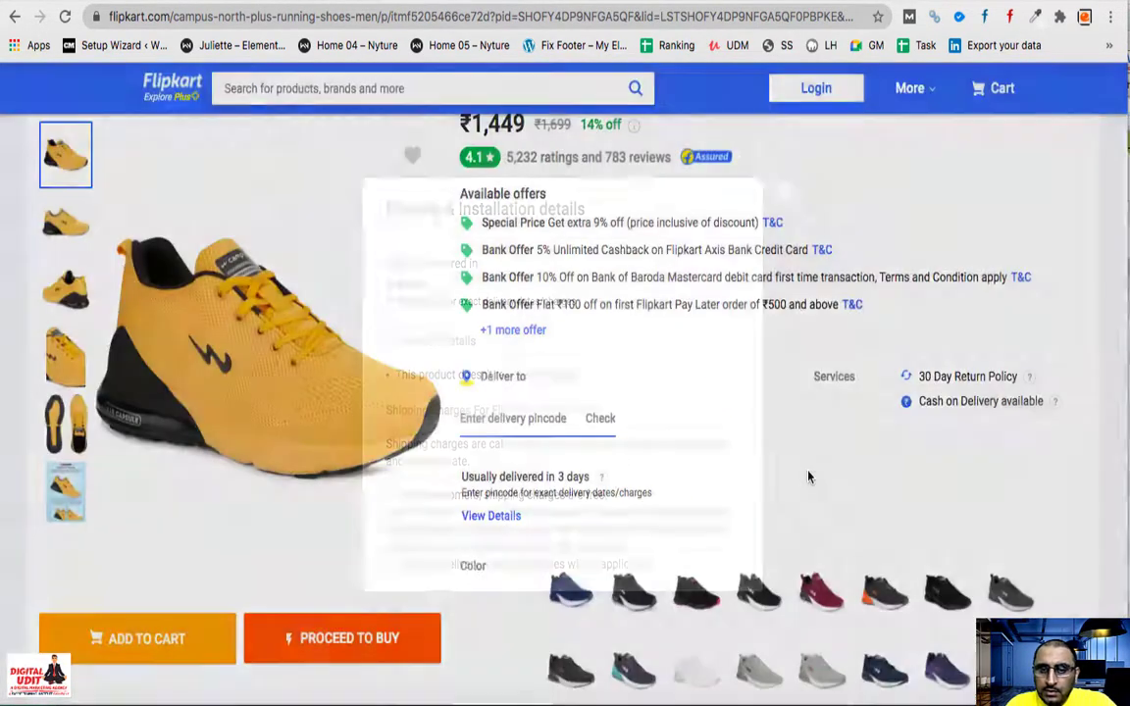
- In the product editor's main description, enter the placeholder text "hbw cwojwabdc wieubd wefov enf vhw fv wojnef vln ejfv lna ldvjn ln vlnwef"
left_click(183, 5)
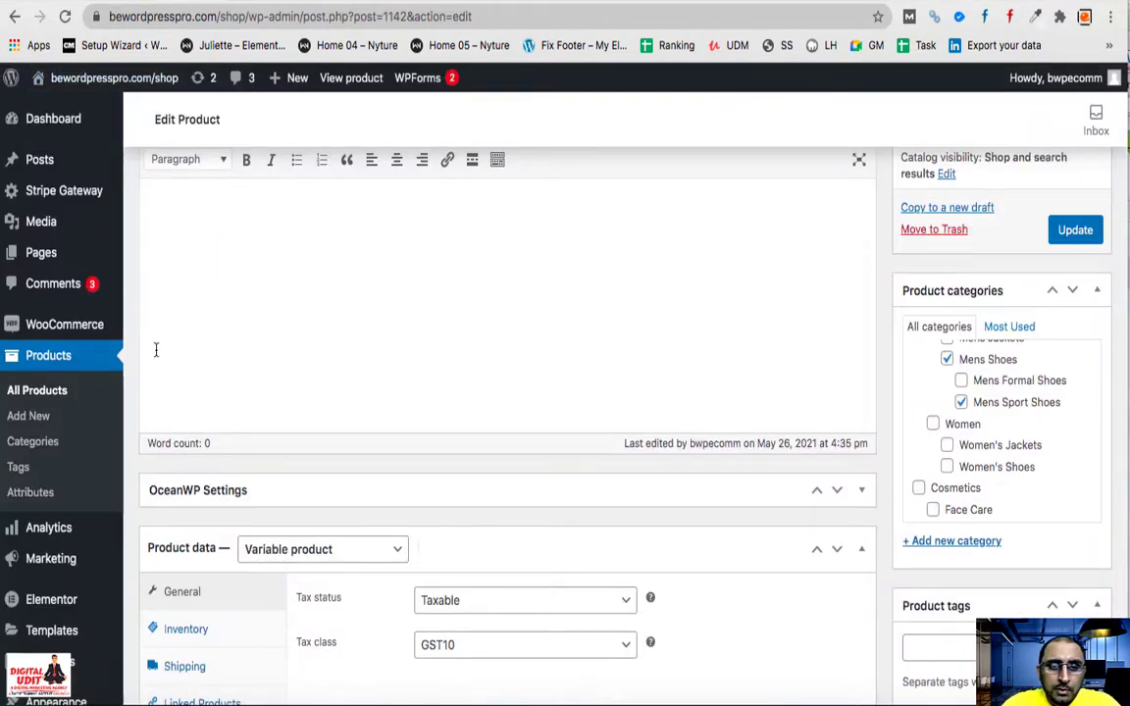
left_click(326, 306)
type("hbw cwojwabdc ")
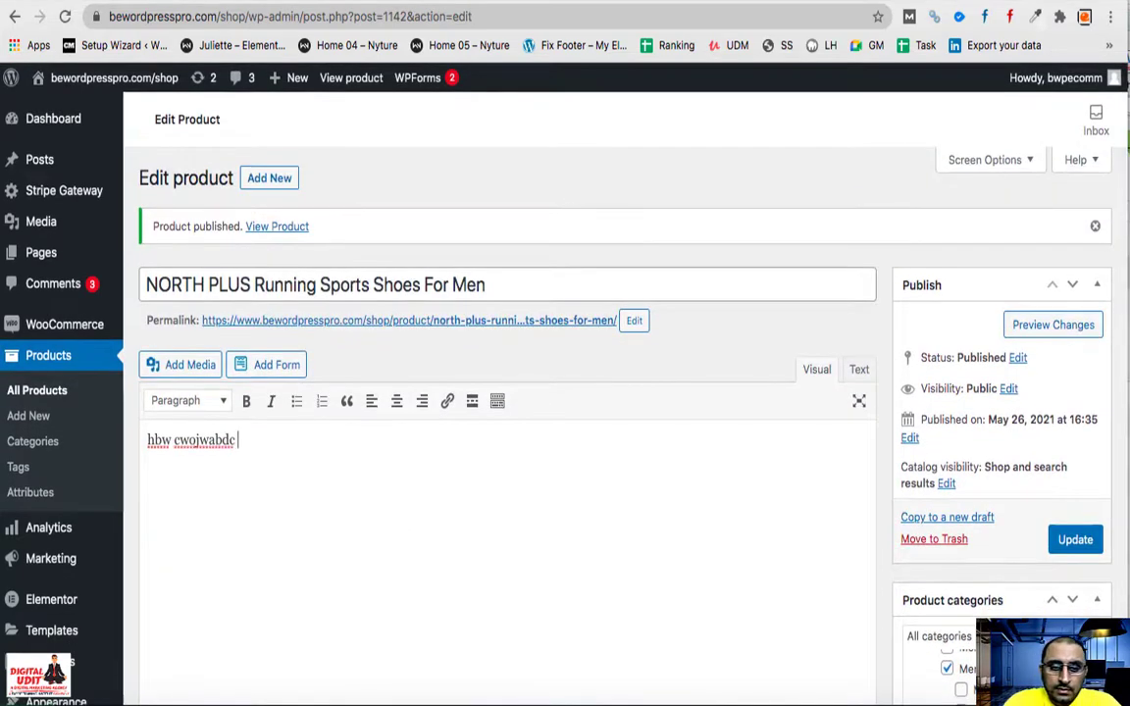
type("wieubd wefov enf vhw fv wojnef vln ej")
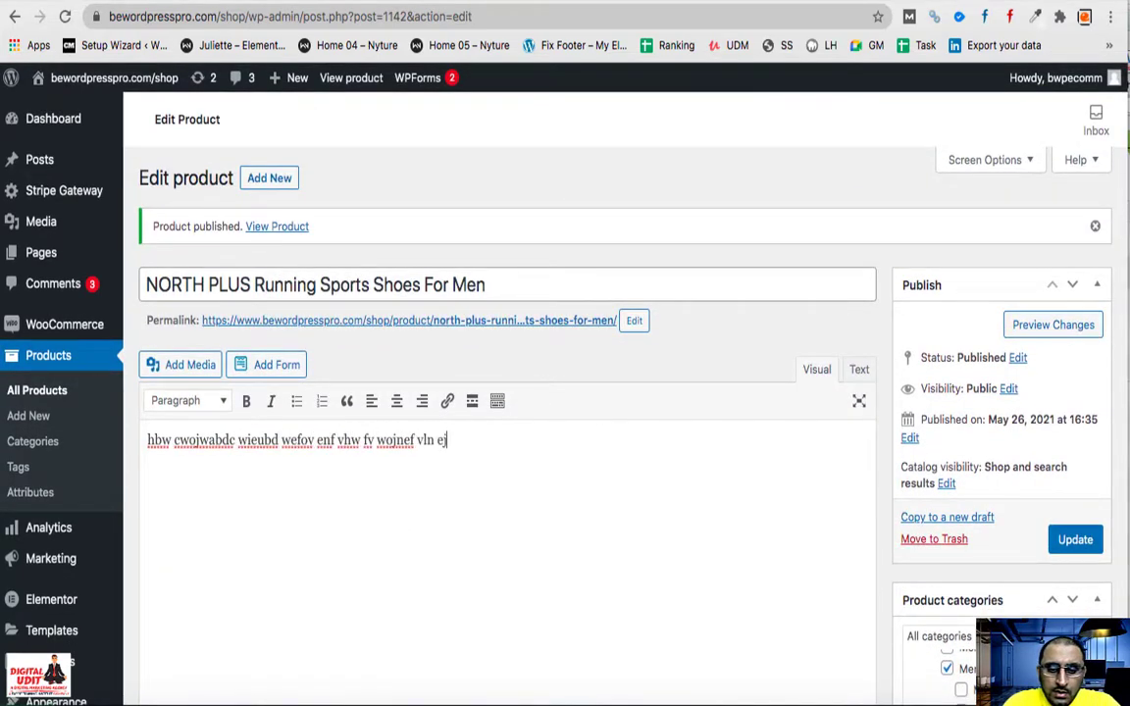
type("fy lna ldvjn ln vlnwef")
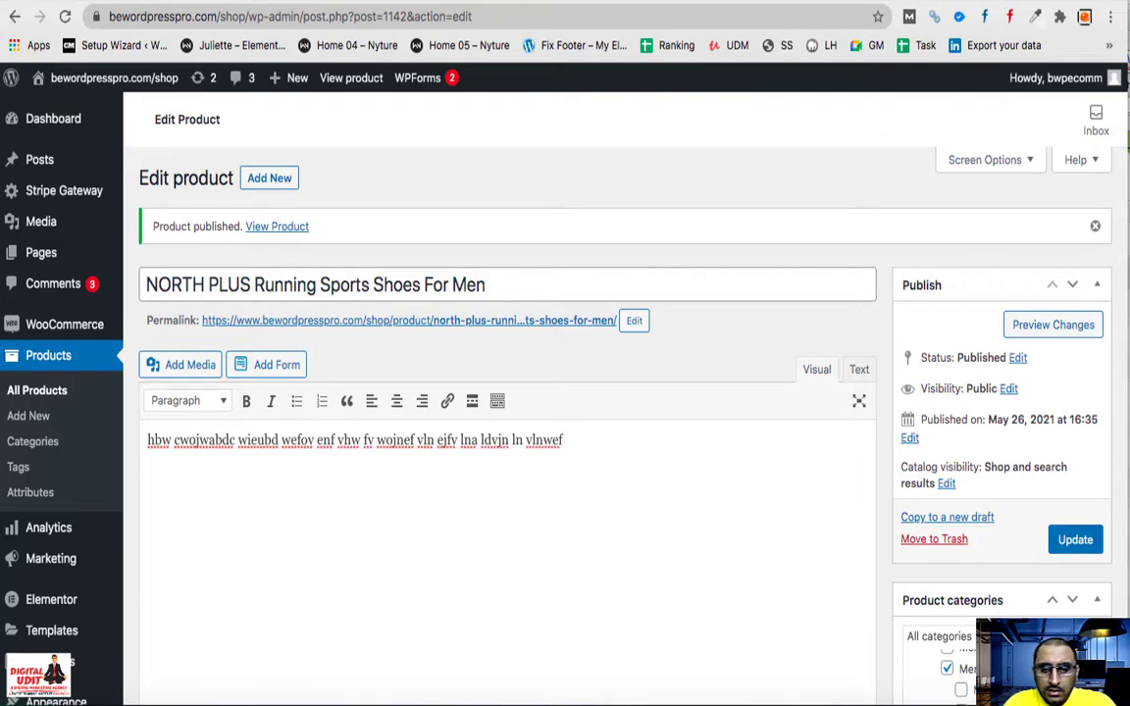
- Duplicate the placeholder text repeatedly to build two identical three-line paragraphs in the main description
key("ctrl+a")
key("ctrl+c")
key("Right")
key("ctrl+v")
key("ctrl+v")
key("ctrl+v")
key("ctrl+a")
key("Right")
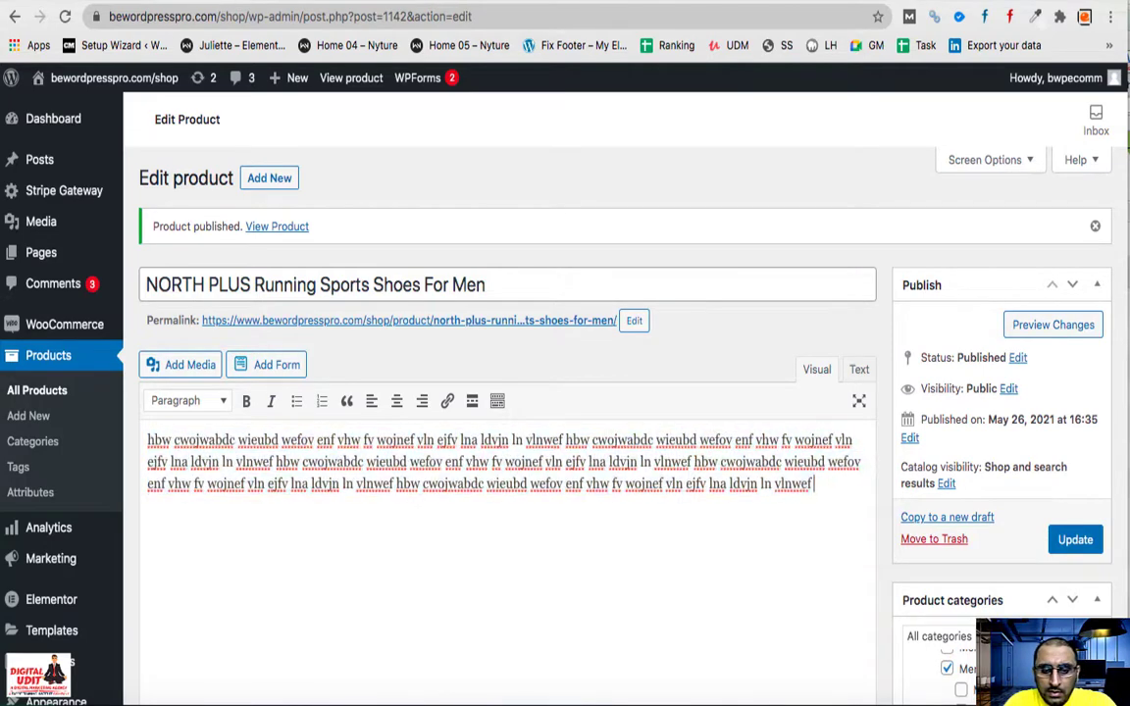
key("ctrl+v")
key("ctrl+v")
key("ctrl+z")
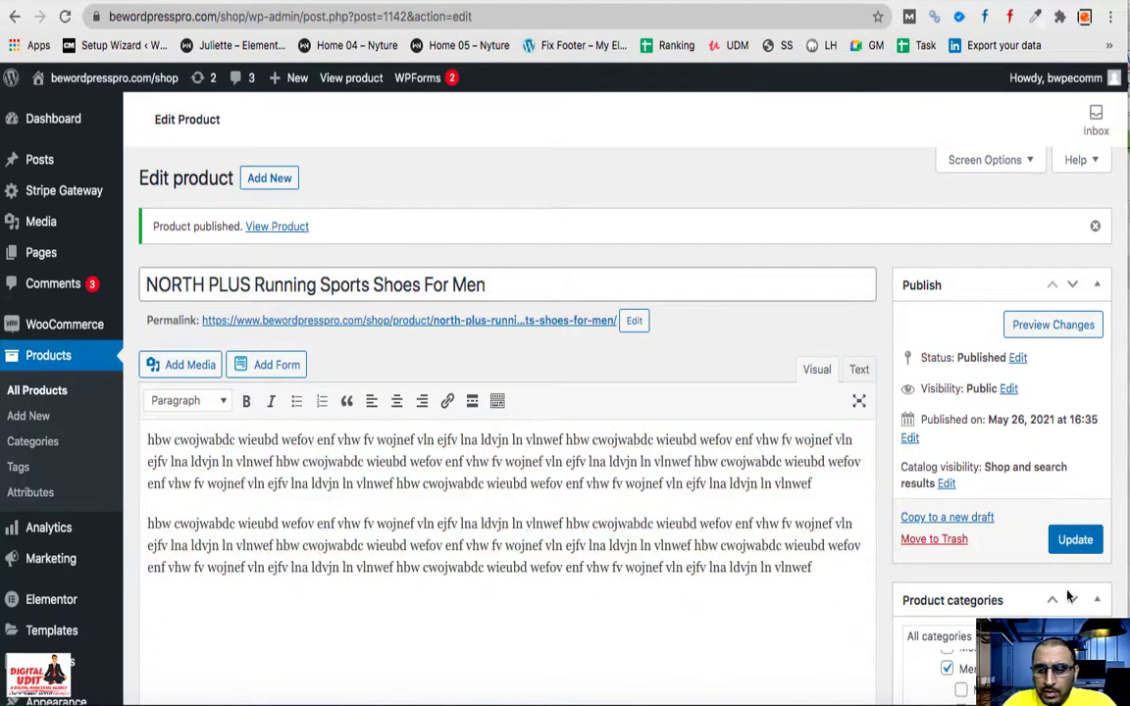
- Update the product, reload its public page and bring the Description section into view
left_click(1075, 538)
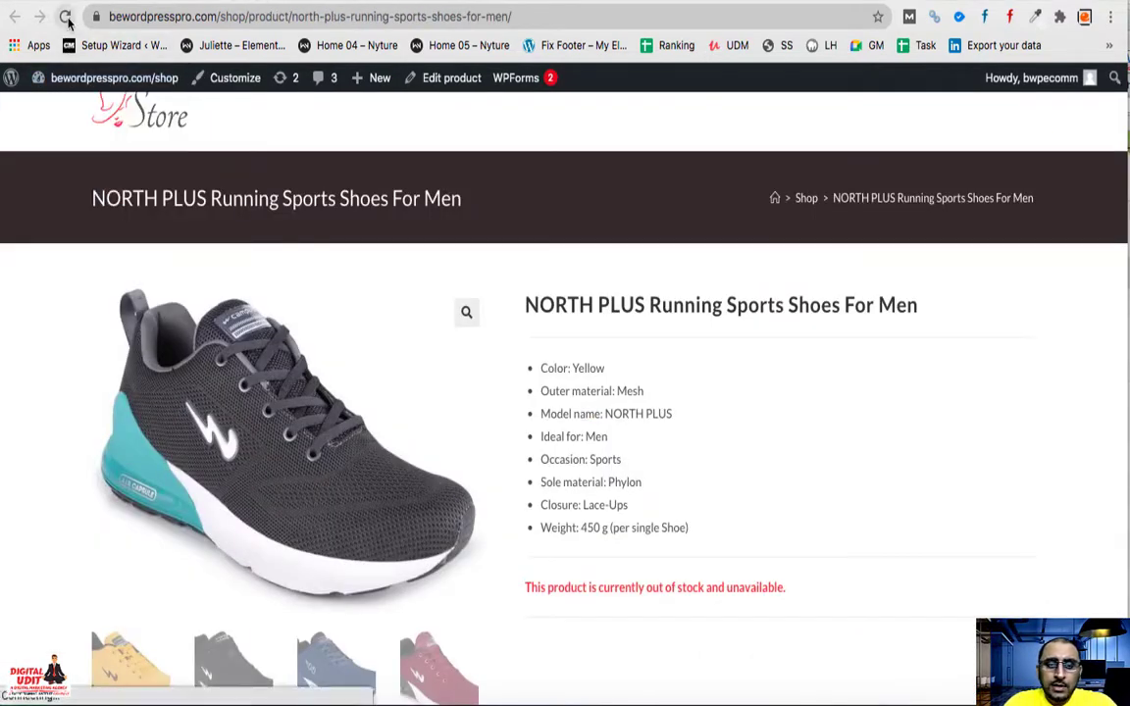
left_click(65, 16)
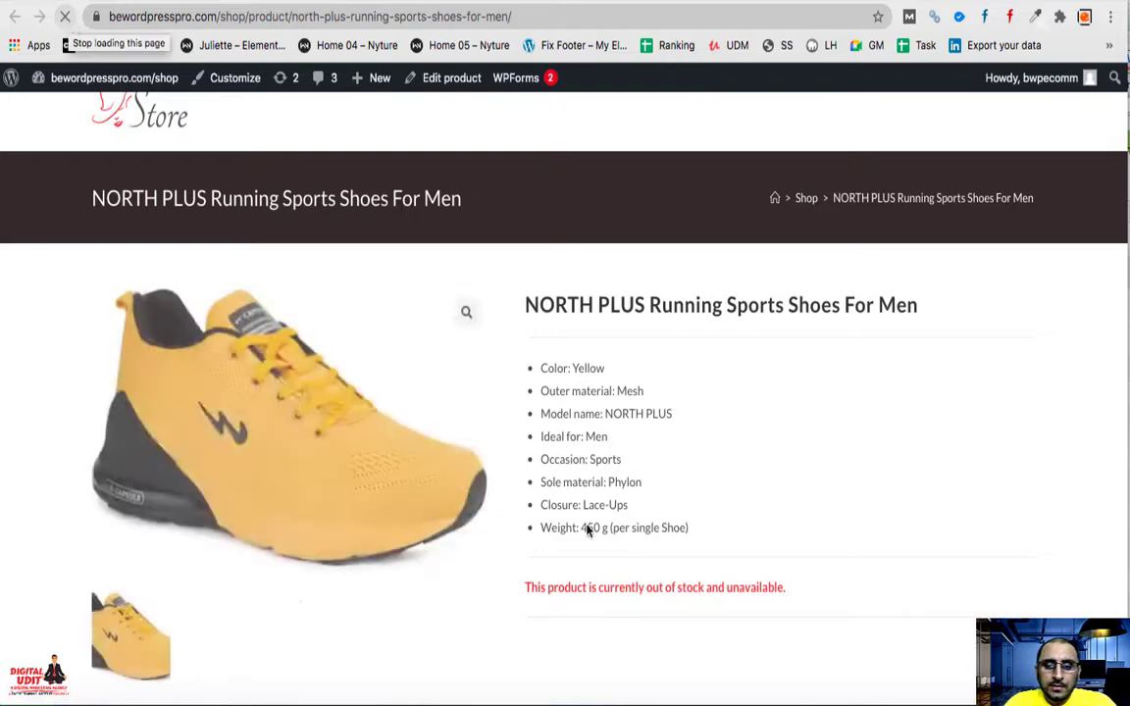
scroll(588, 526, "down", 5)
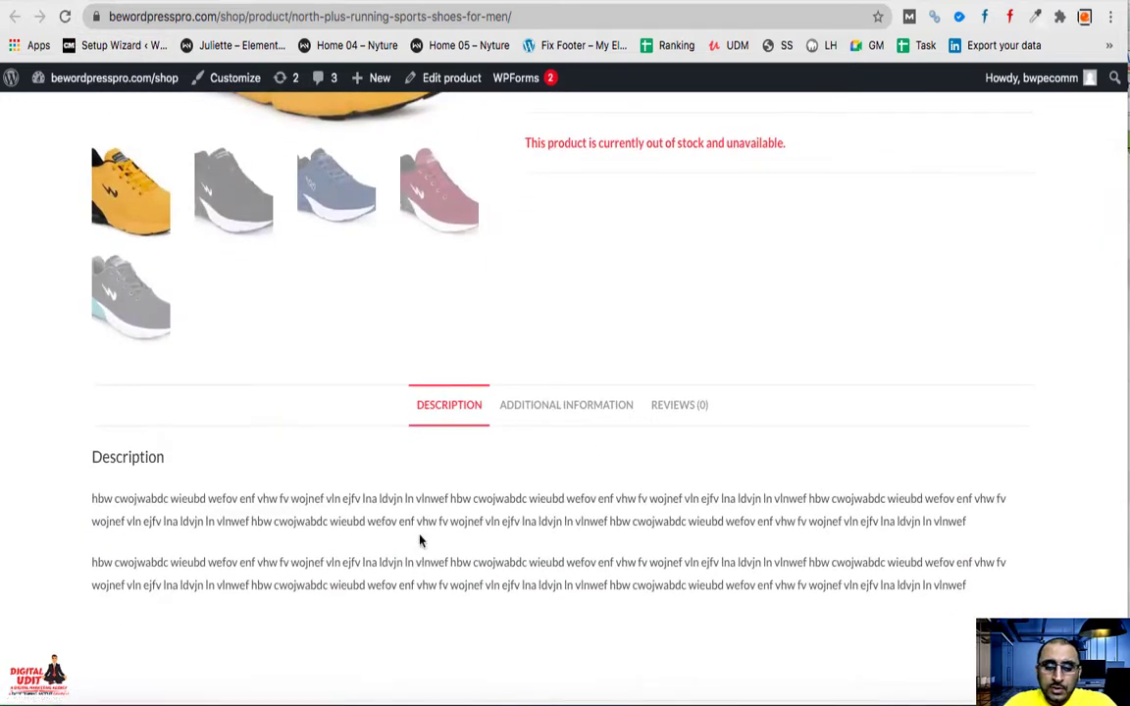
- Examine the Additional information, Reviews and Description sections on the product page, ending on Additional information
left_click(557, 411)
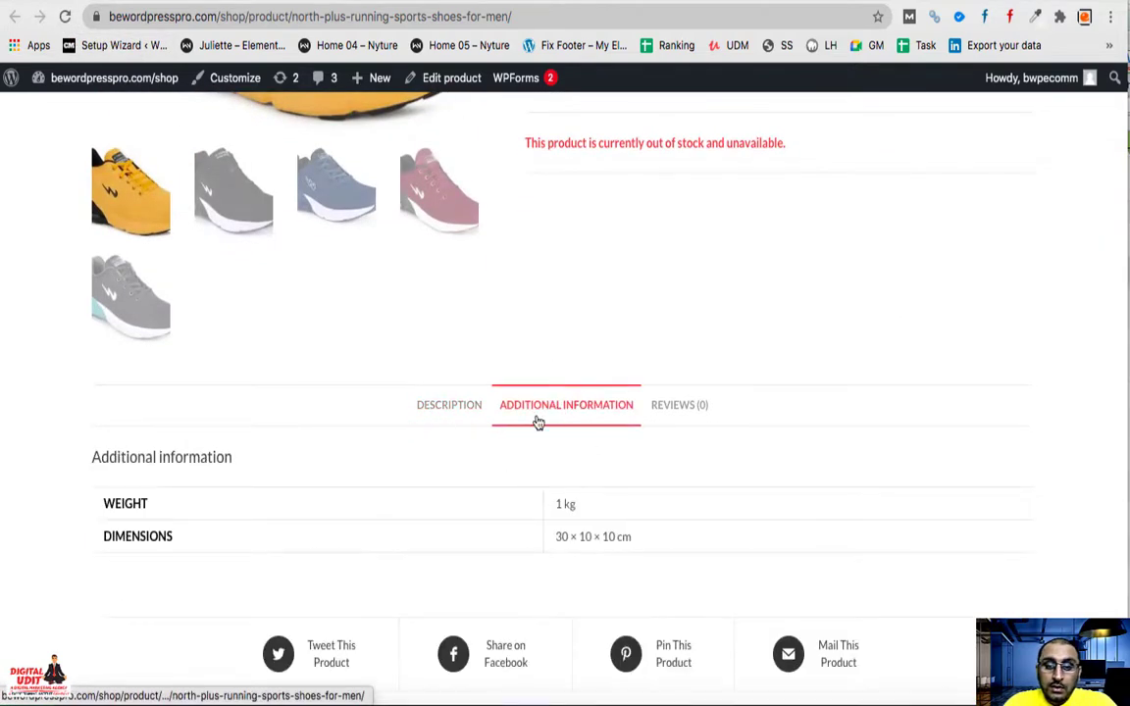
scroll(537, 420, "down", 2)
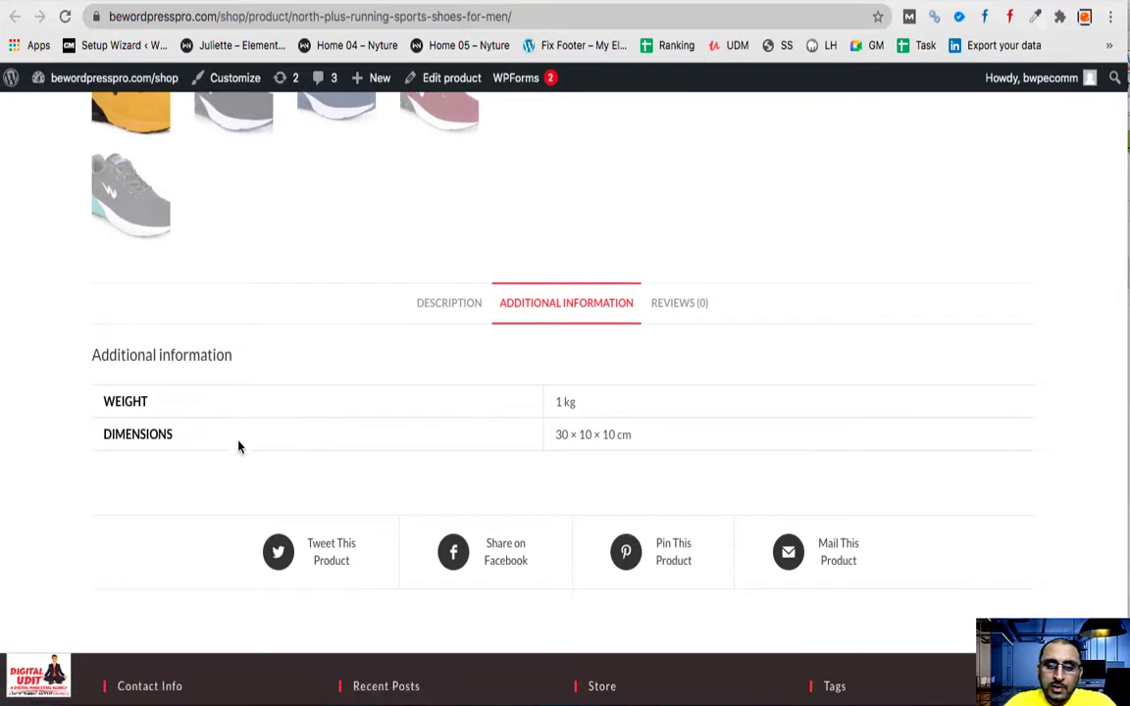
scroll(554, 441, "up", 3)
left_click(691, 450)
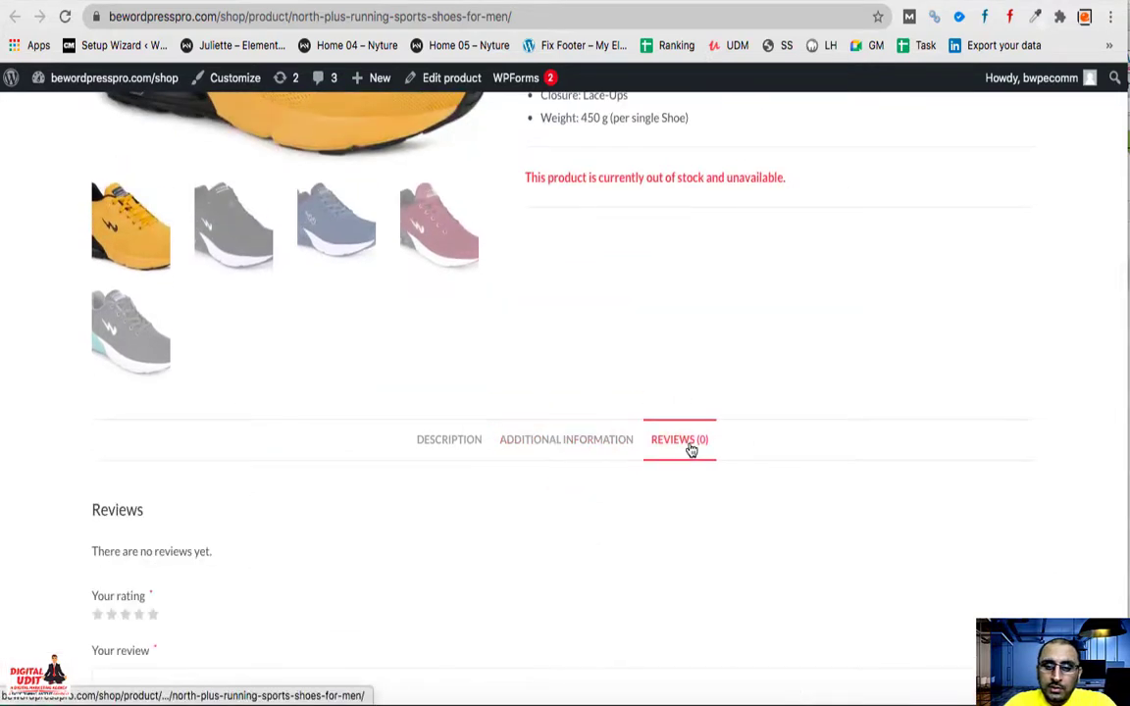
left_click(450, 444)
scroll(660, 481, "up", 6)
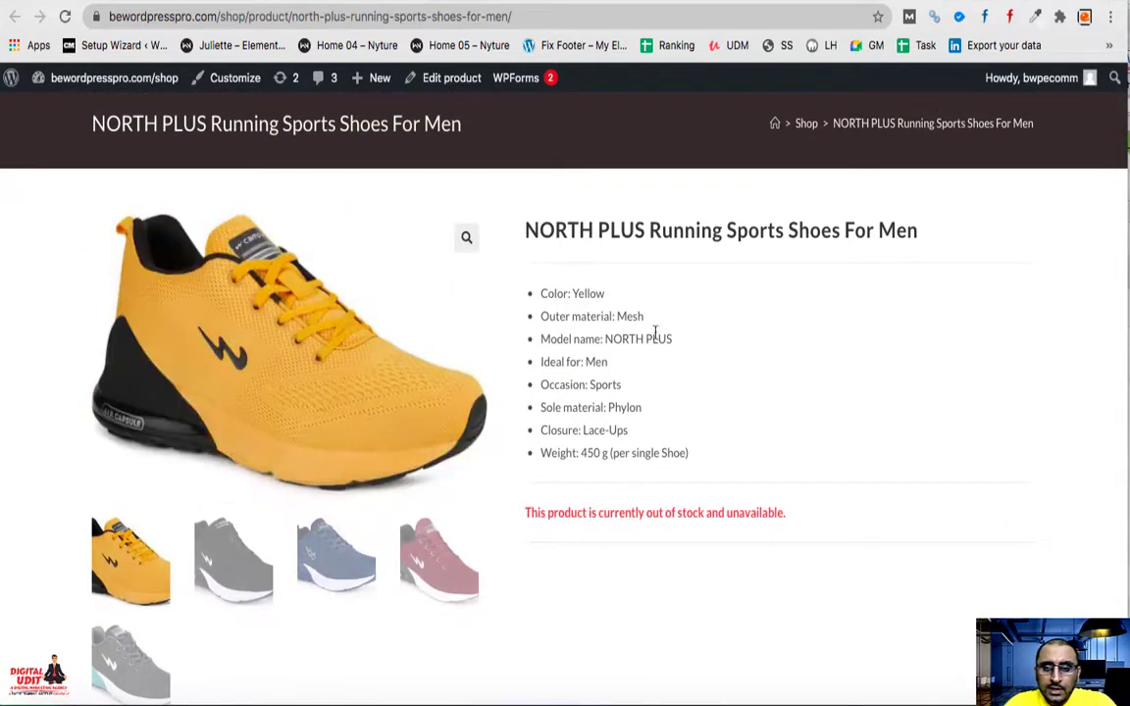
scroll(610, 497, "down", 5)
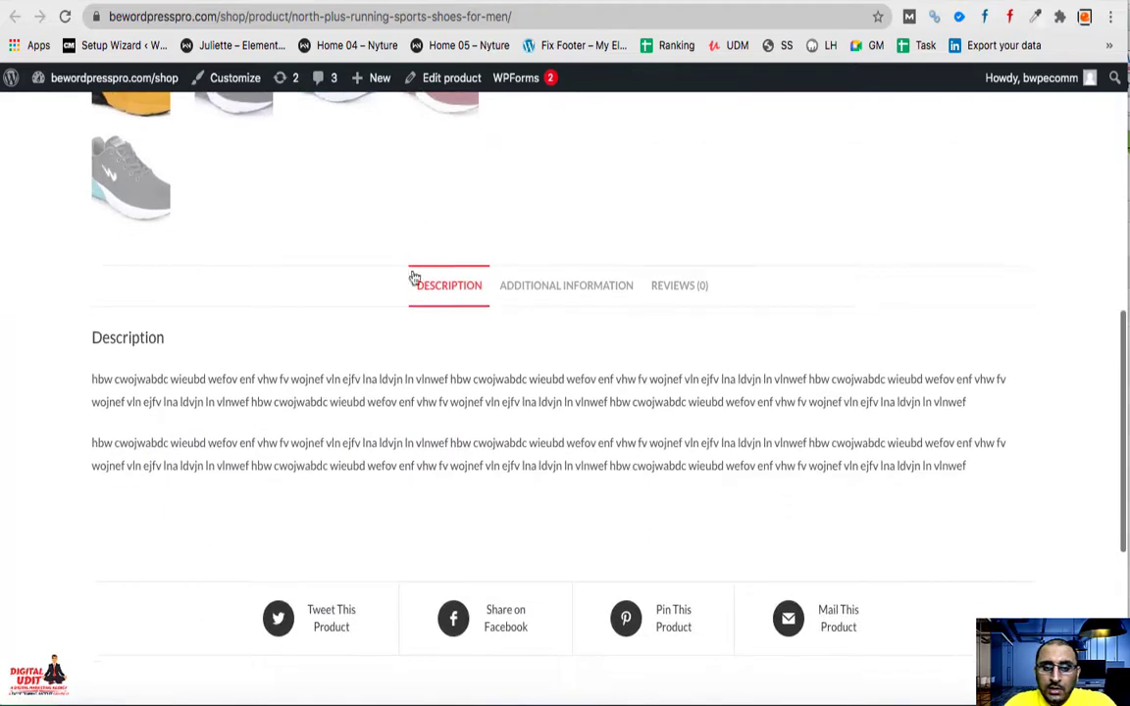
left_click(601, 291)
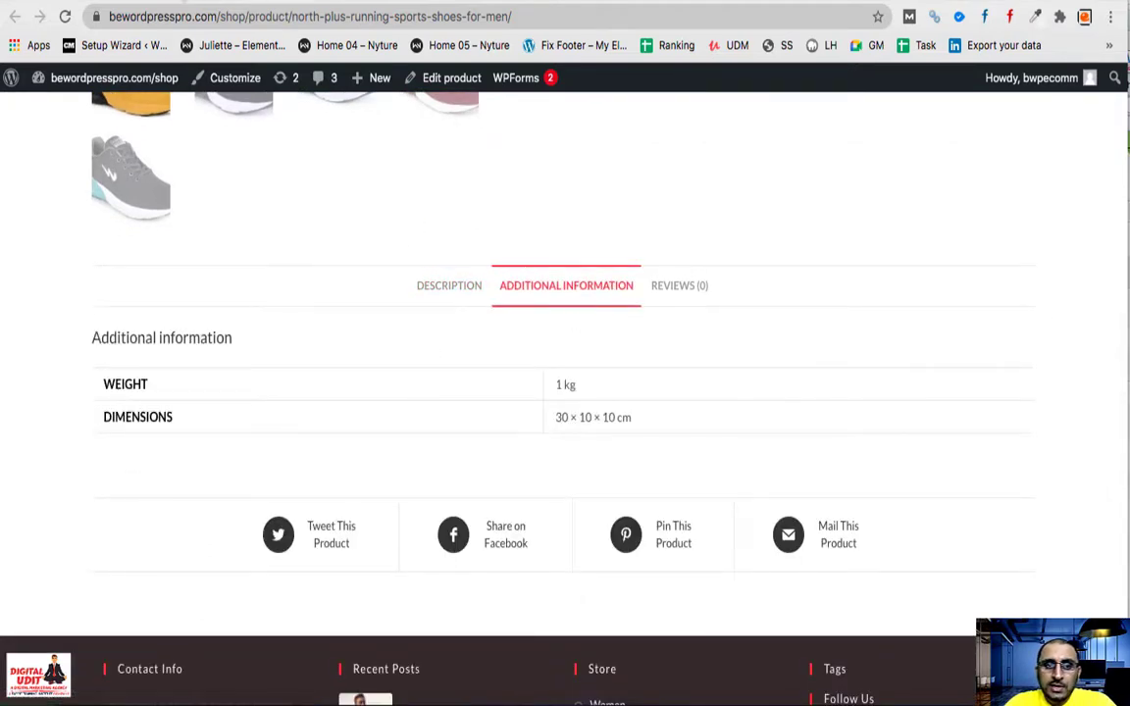
- Return to the product editor and set the inventory SKU to BWPNPRSM, taking its letters from the product title
key("alt+Left")
scroll(322, 420, "down", 8)
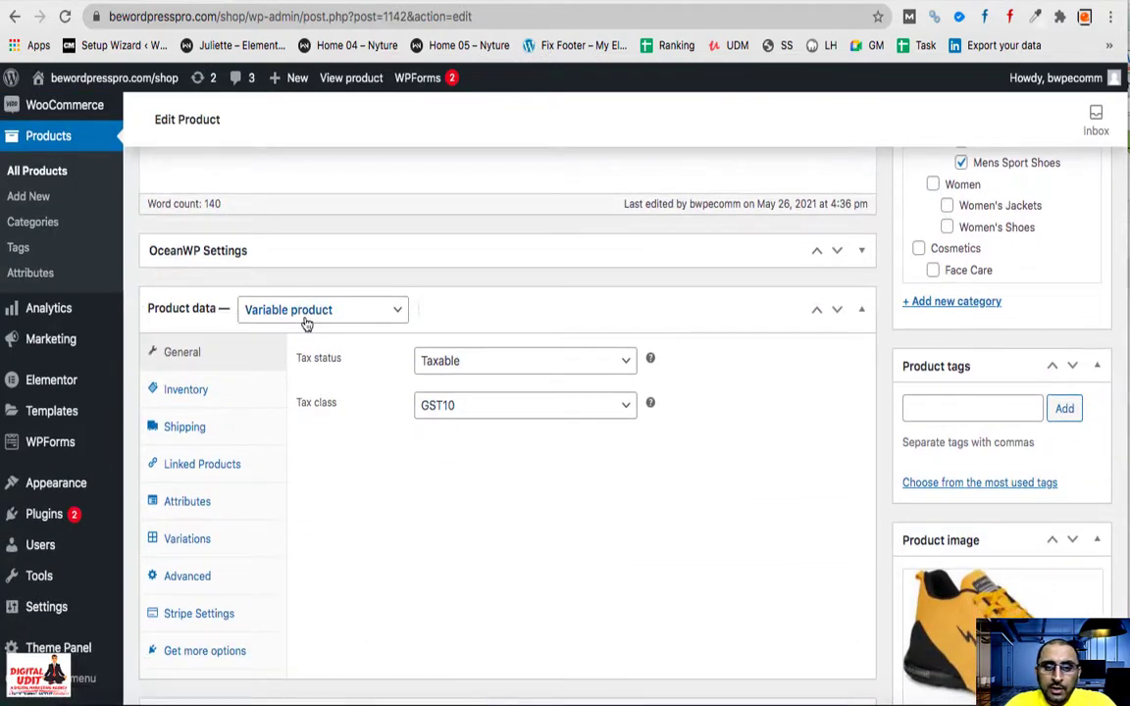
left_click(208, 393)
left_click(520, 361)
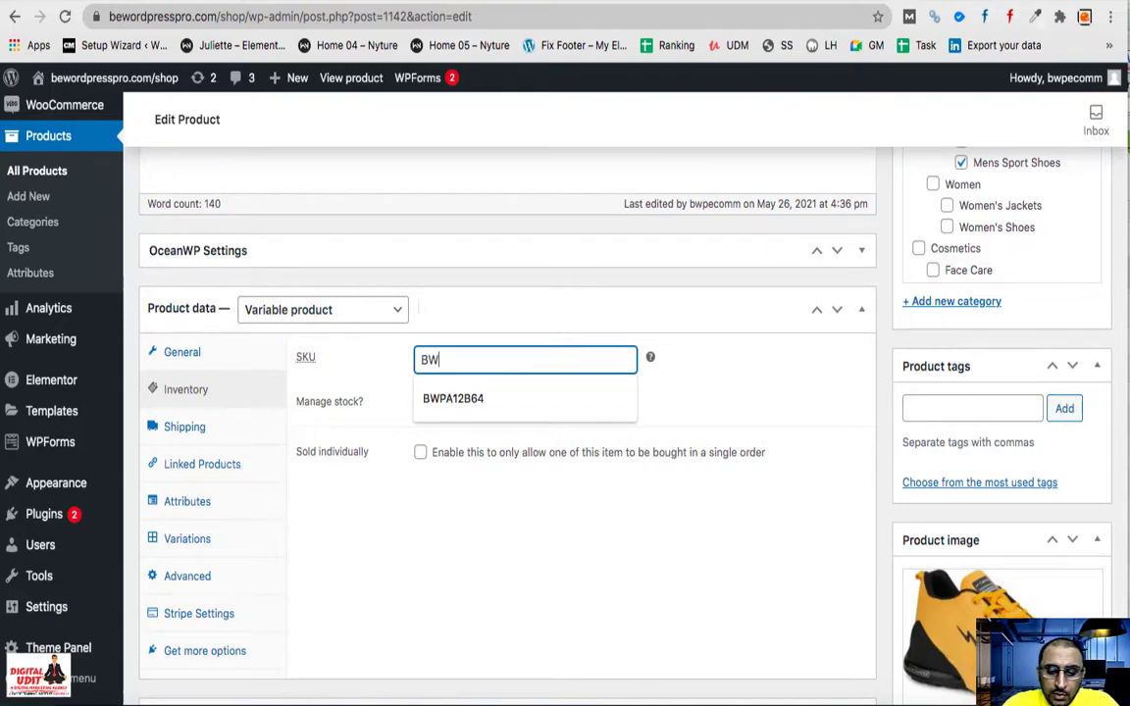
scroll(507, 393, "up", 10)
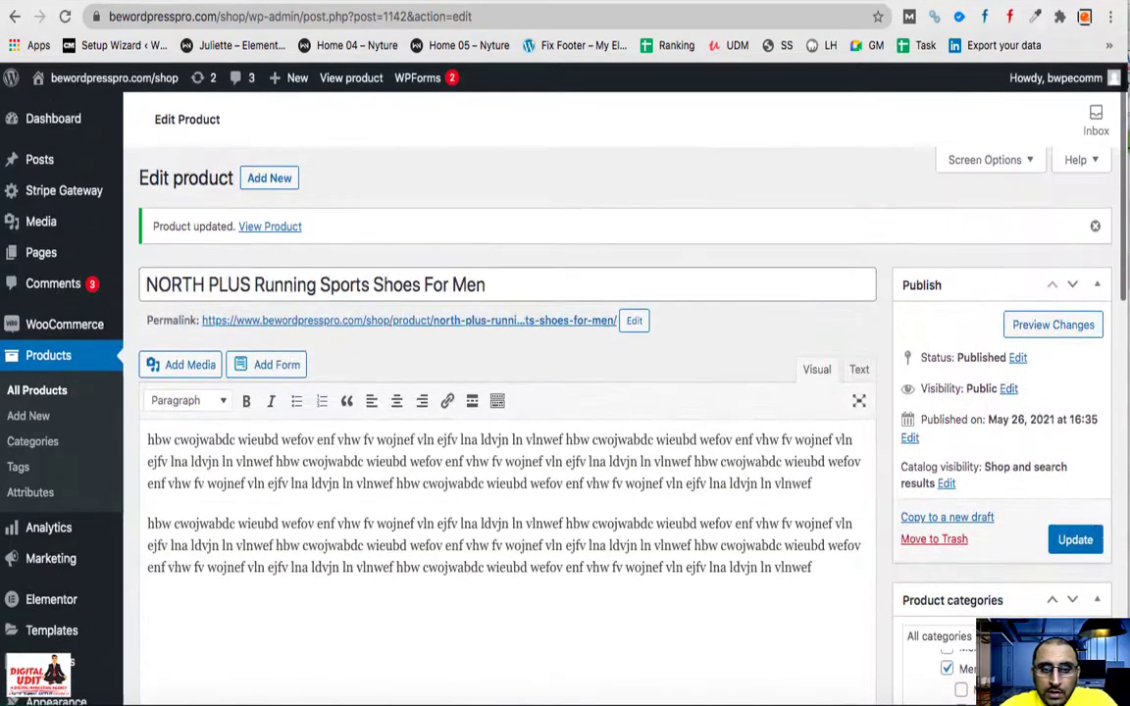
scroll(507, 393, "down", 10)
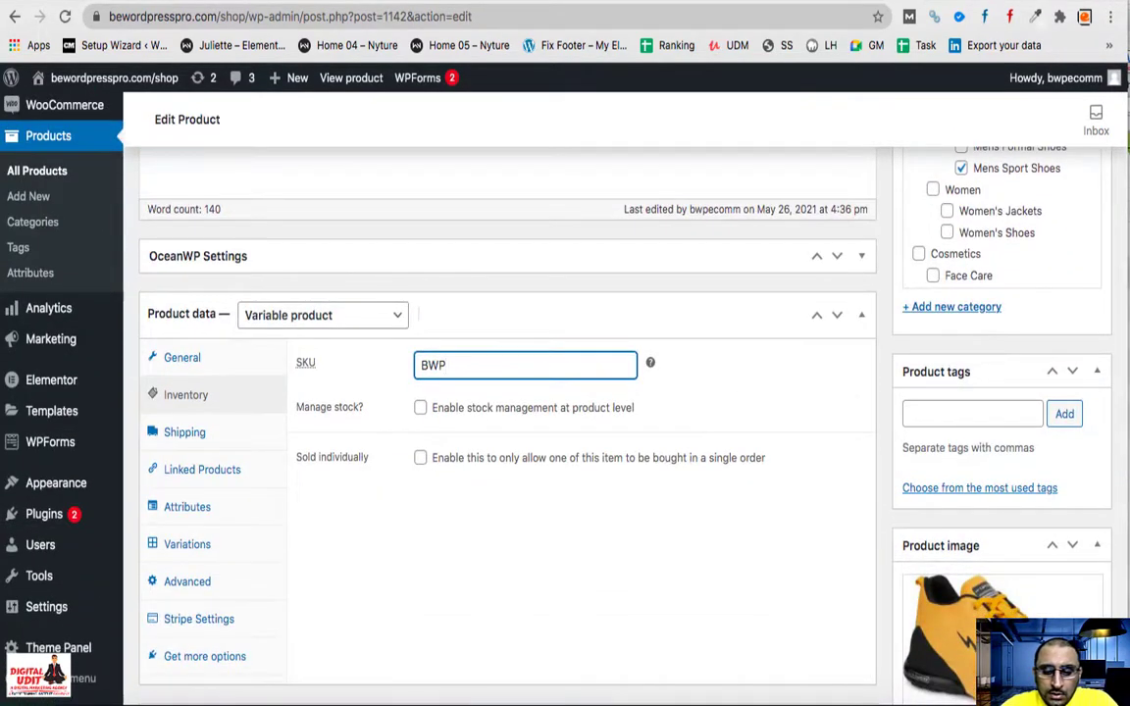
type("R")
scroll(507, 393, "up", 10)
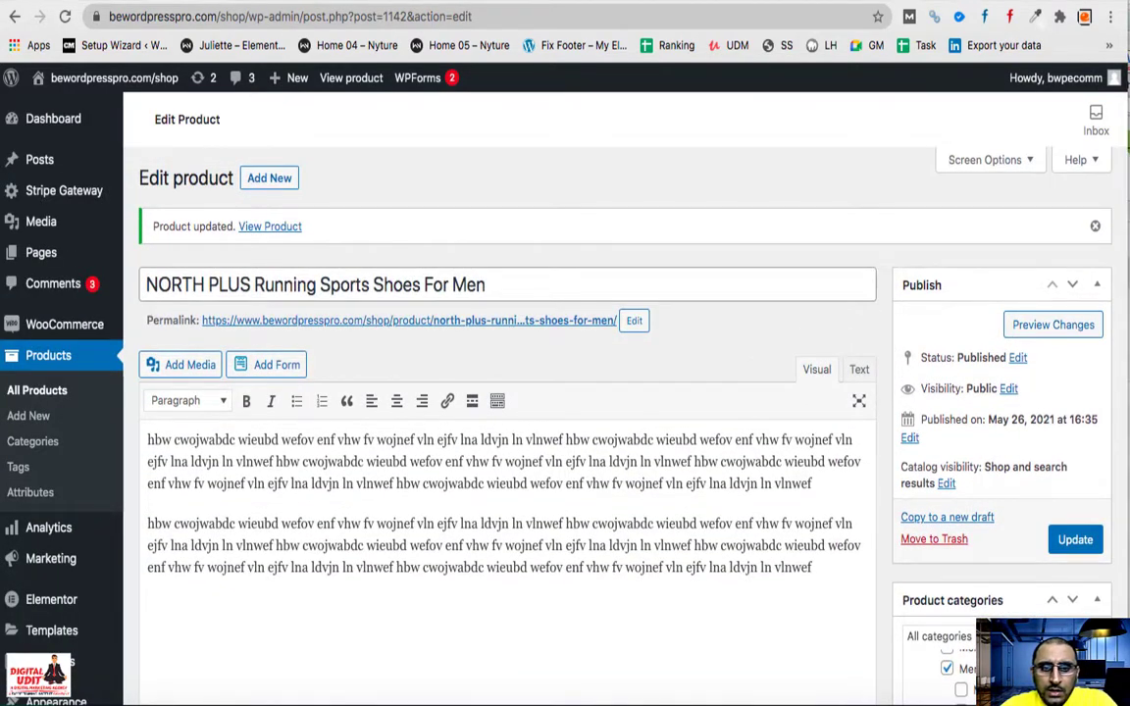
scroll(507, 392, "down", 10)
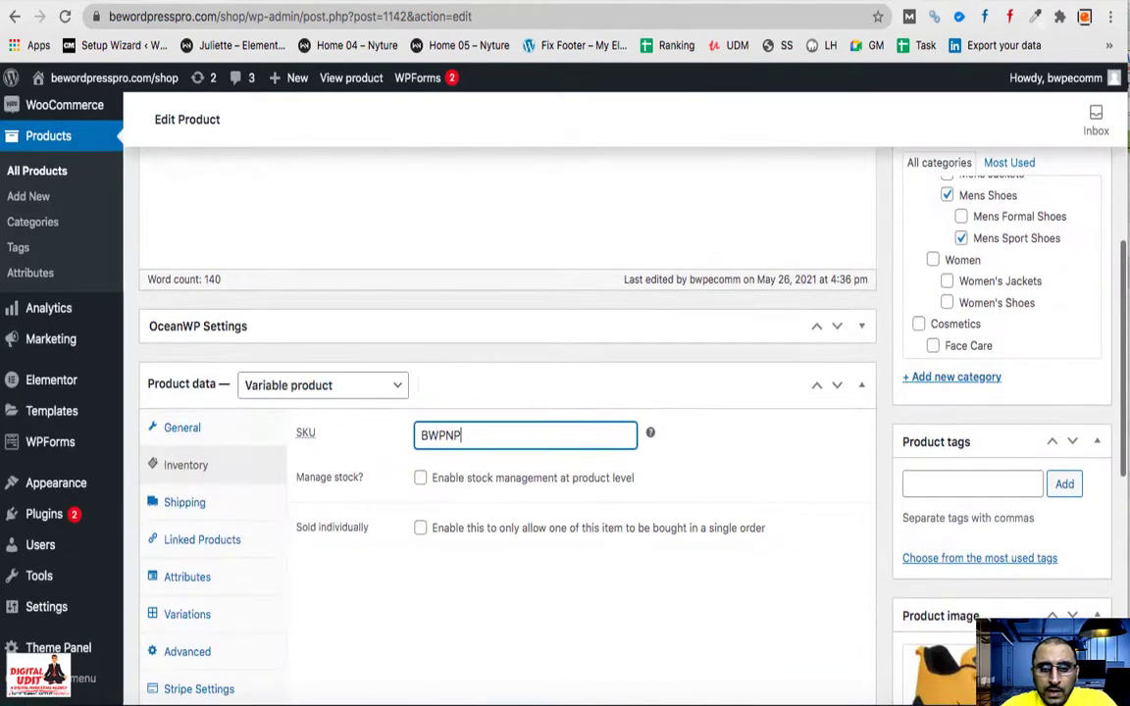
type("SM")
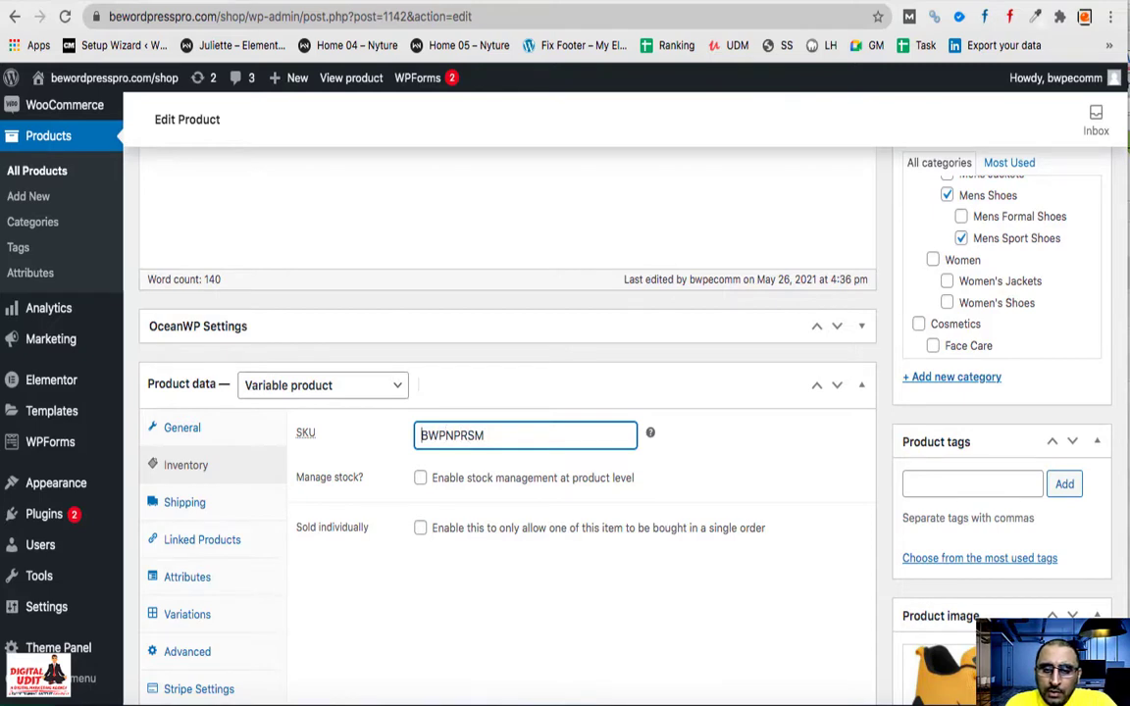
- Highlight the SKU's letter groups one after another and compare them with the words of the product title
left_click_drag(421, 435, 438, 436)
left_click(446, 434)
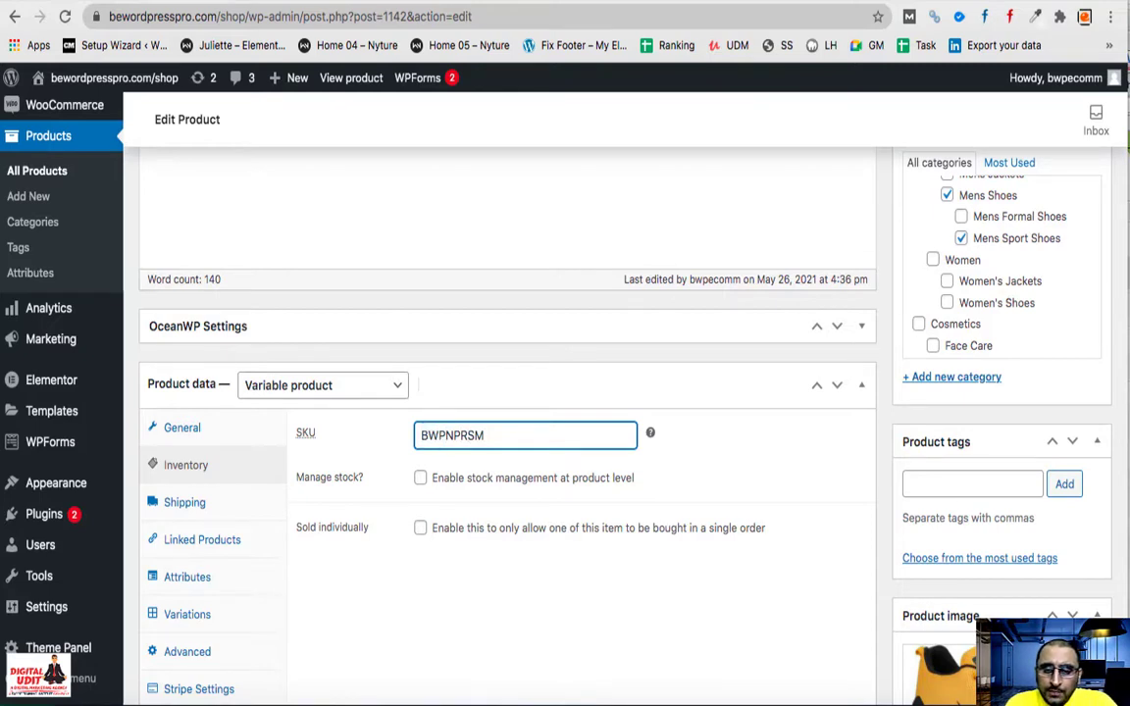
key("shift+Right")
scroll(506, 393, "up", 10)
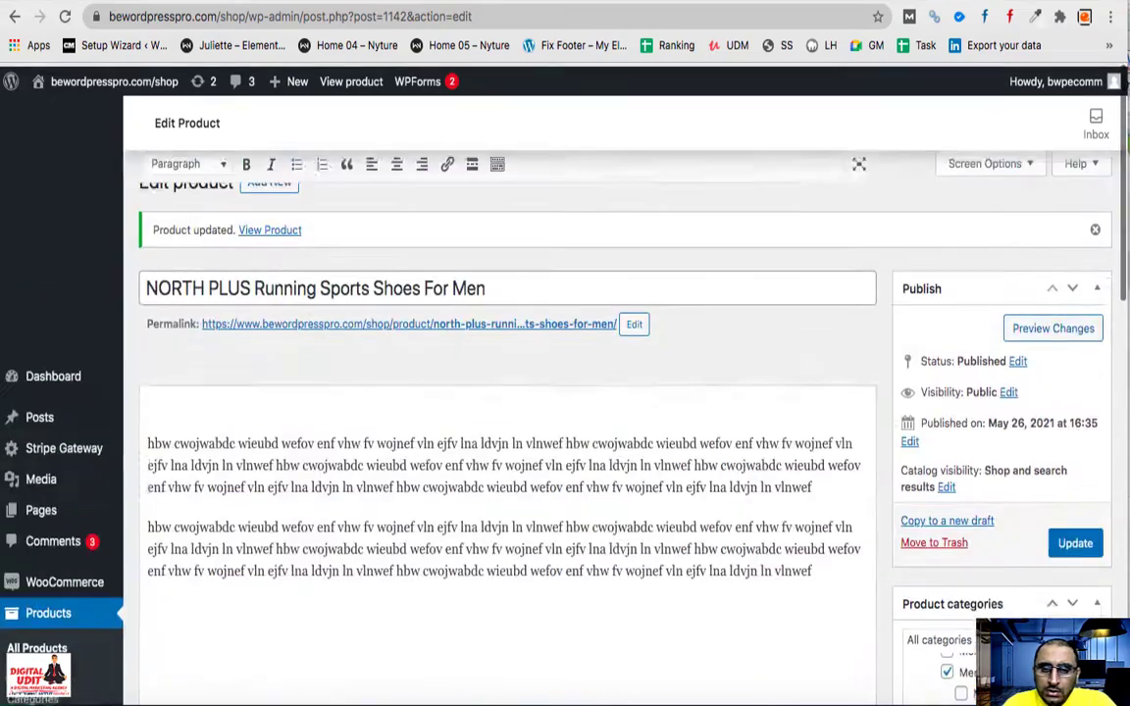
scroll(507, 392, "down", 10)
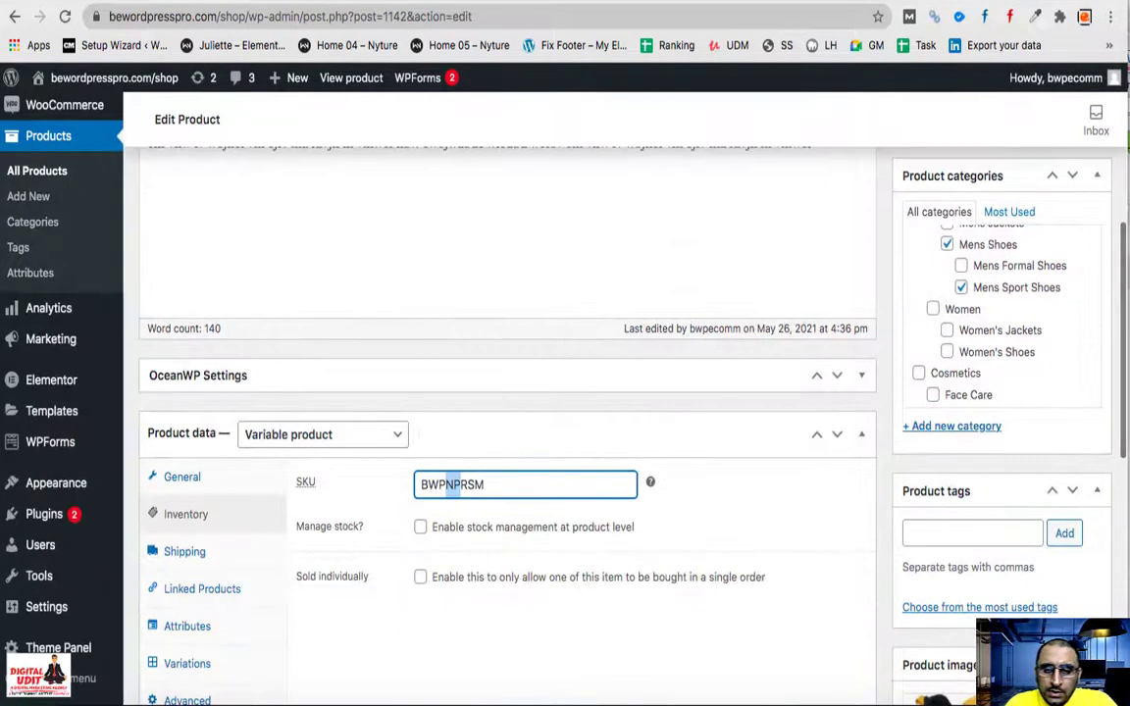
key("Right")
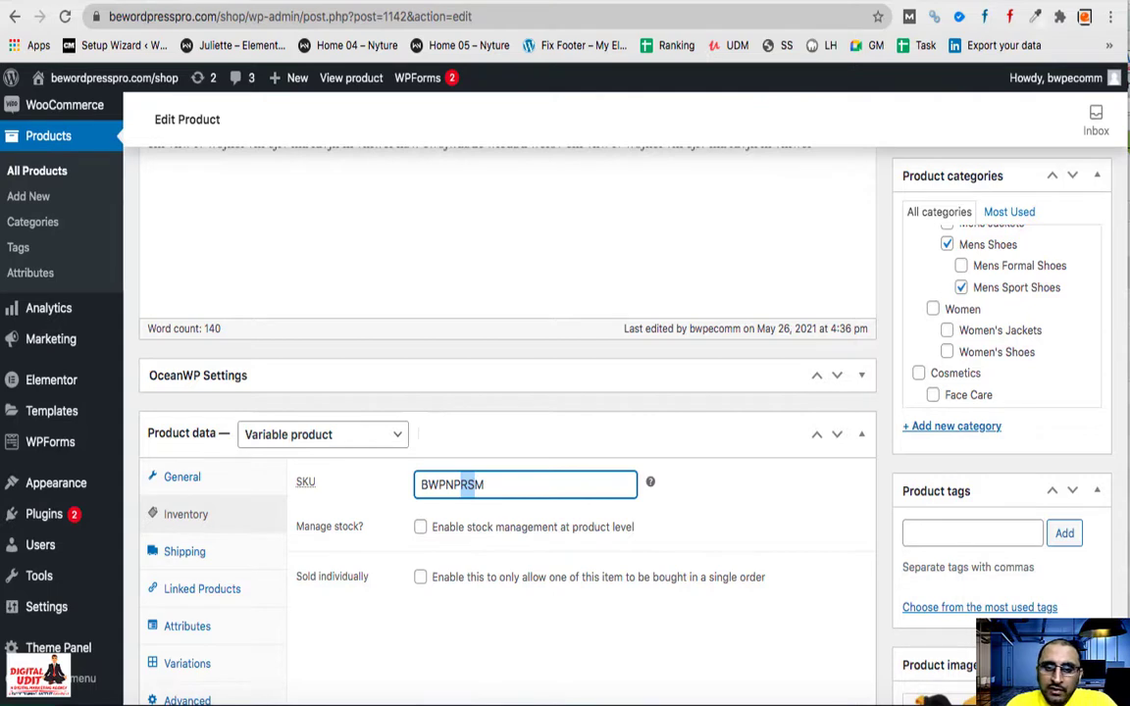
key("Right")
key("shift+Right")
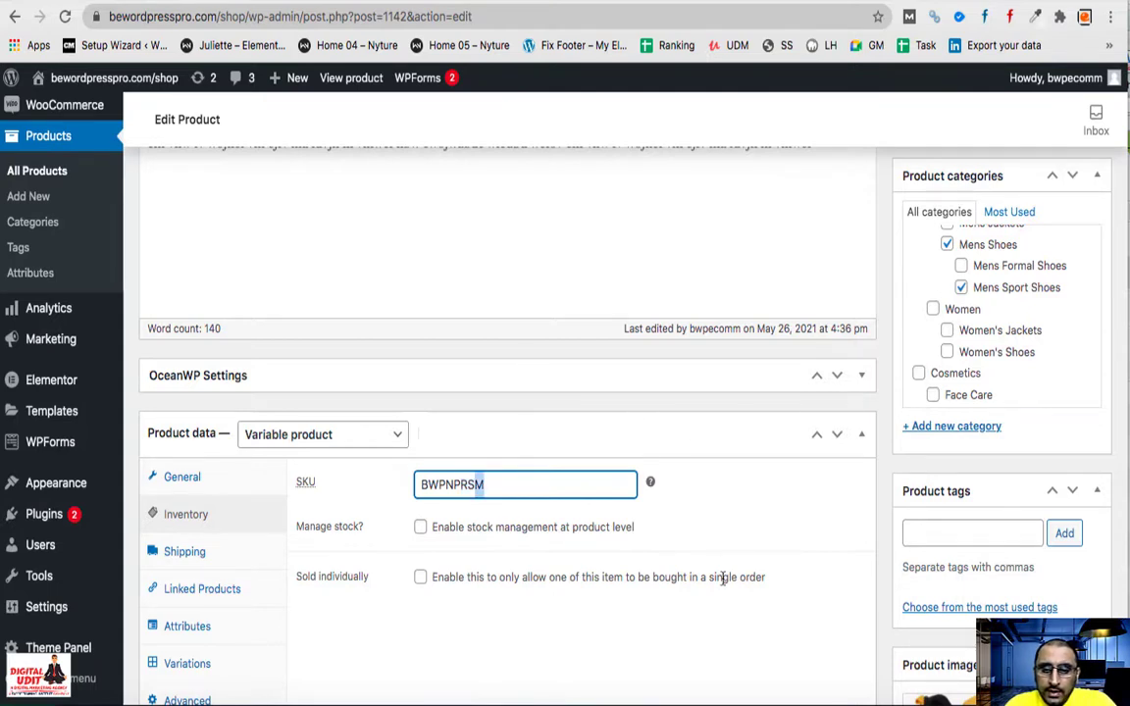
- Enable stock management at product level with a stock quantity of 10 and update the product
scroll(723, 579, "down", 3)
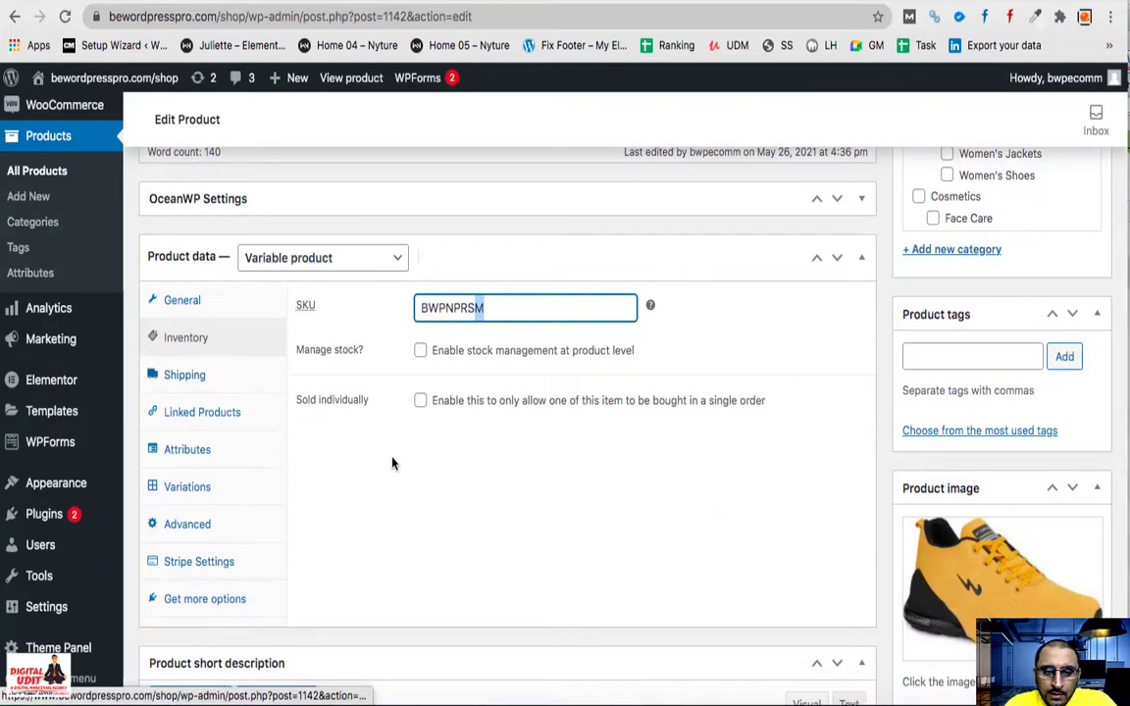
left_click(420, 350)
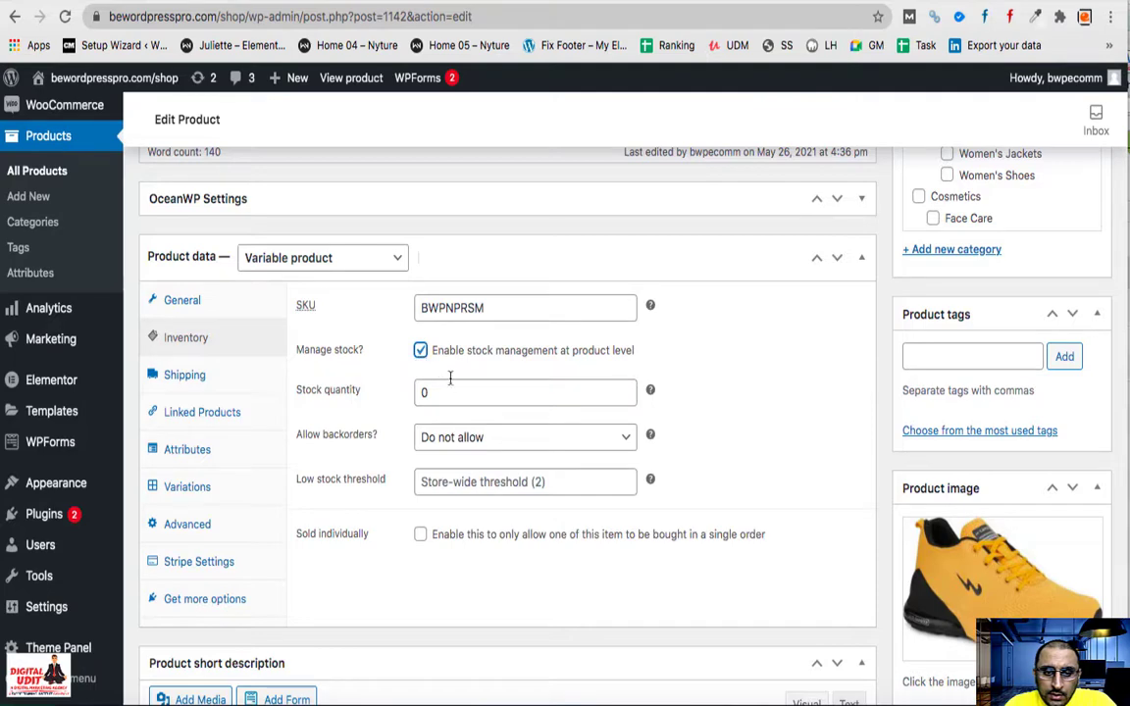
double_click(454, 391)
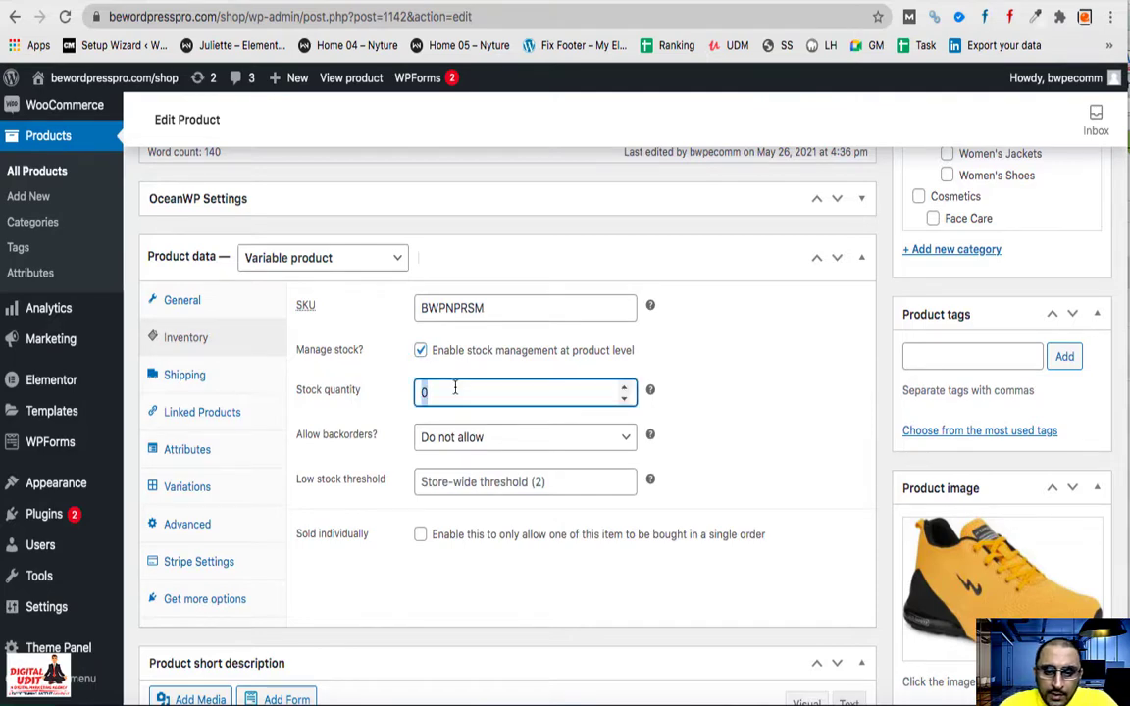
type("10")
scroll(454, 407, "up", 5)
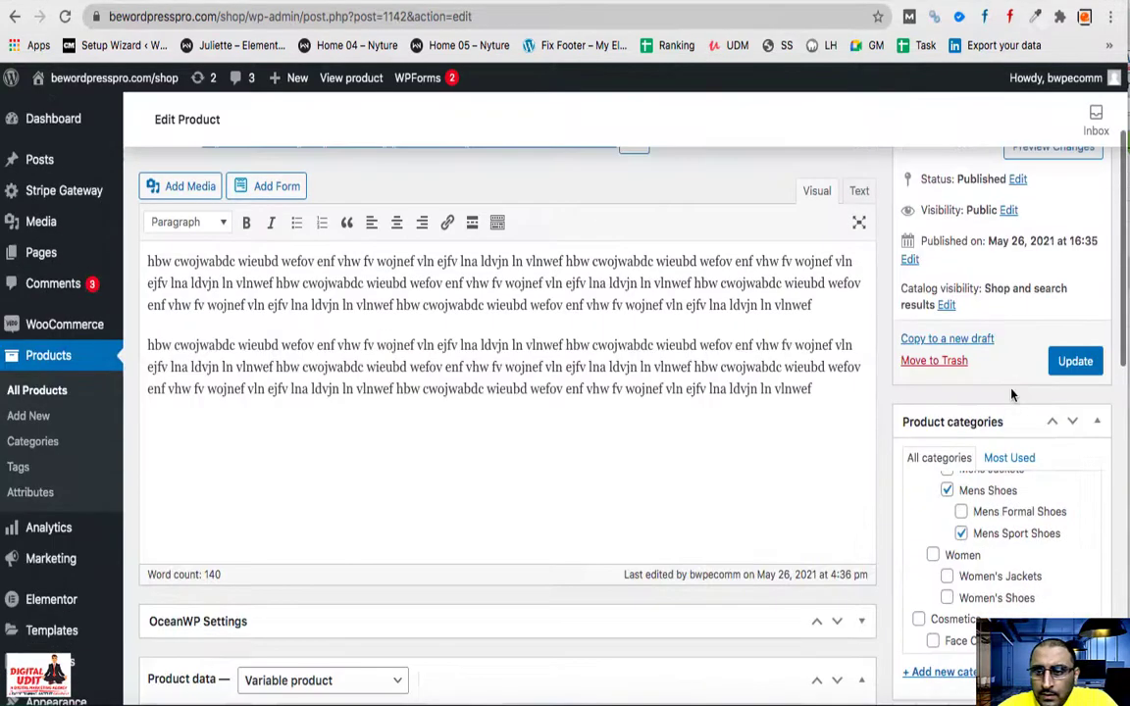
left_click(1075, 361)
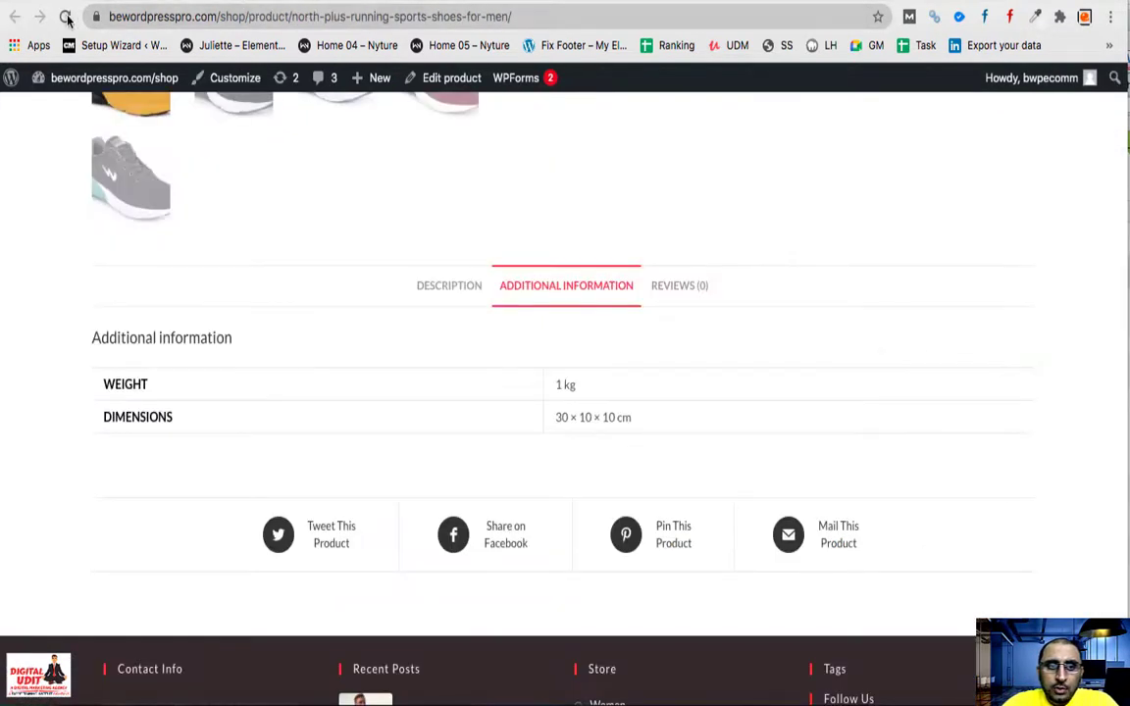
- Reload the product's store page and check the short description and availability beside the main image
left_click(565, 300)
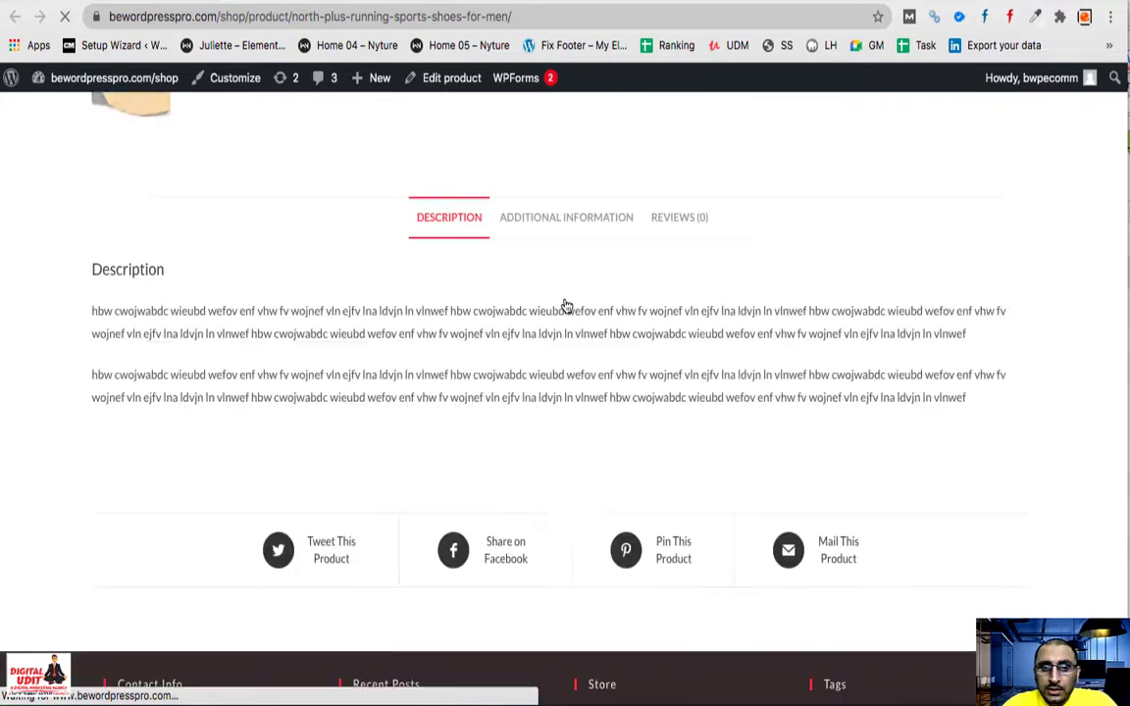
scroll(566, 307, "up", 8)
scroll(565, 305, "up", 1)
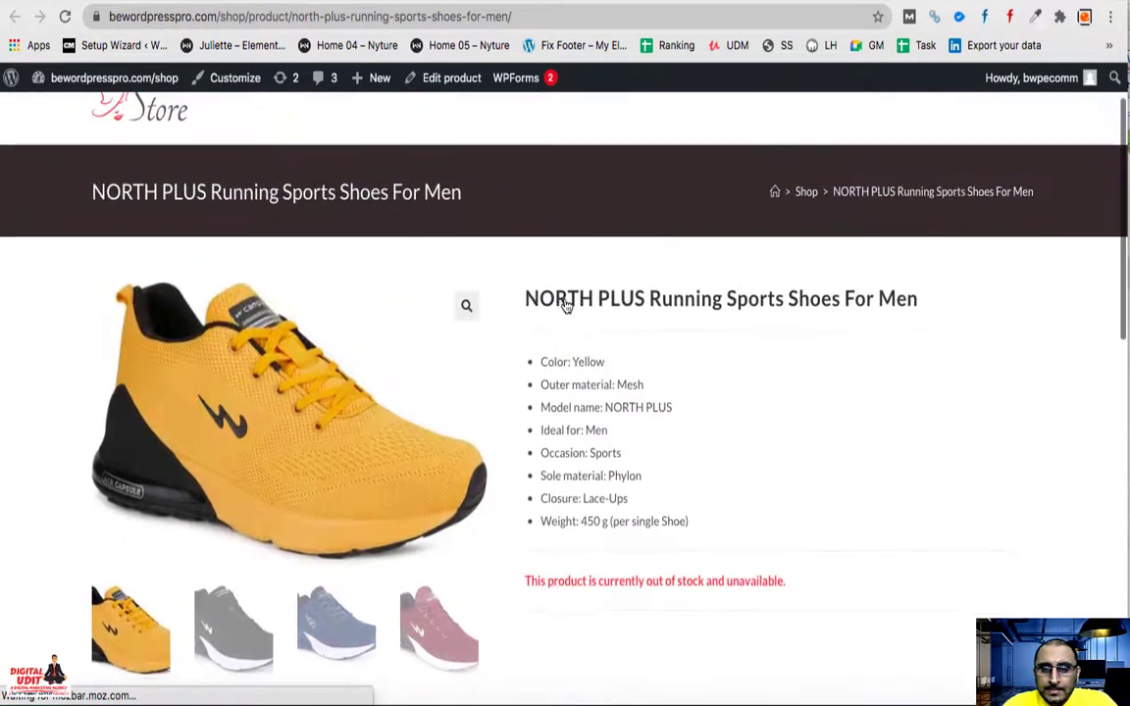
scroll(560, 303, "down", 2)
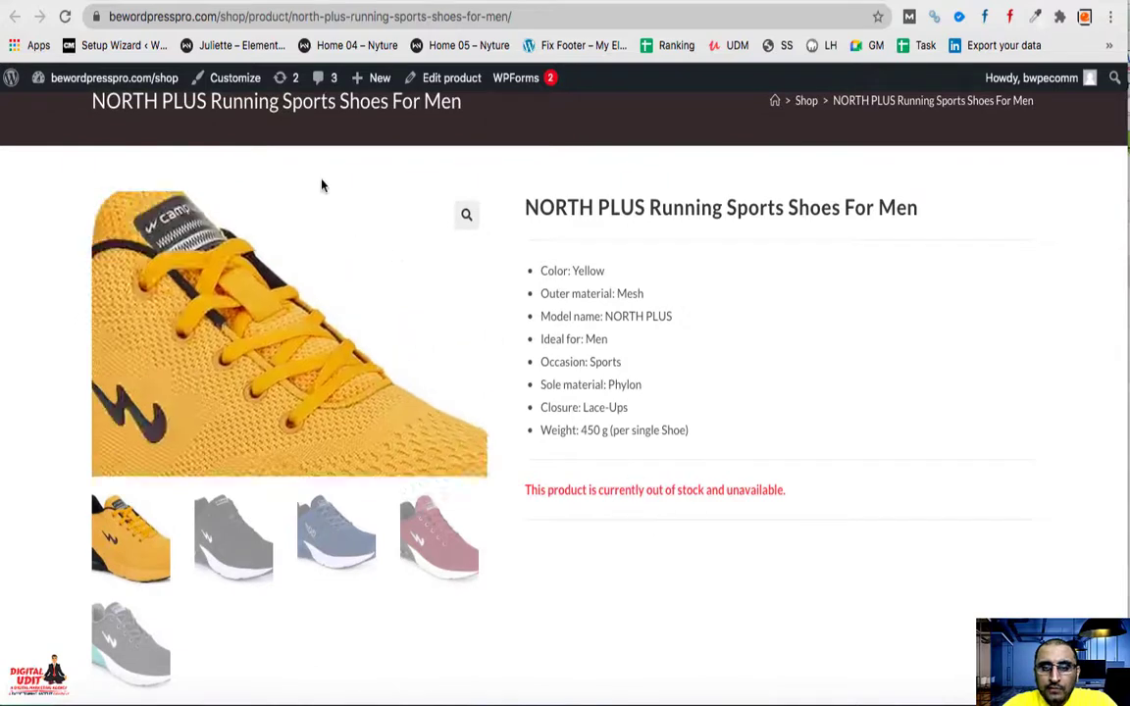
left_click(65, 16)
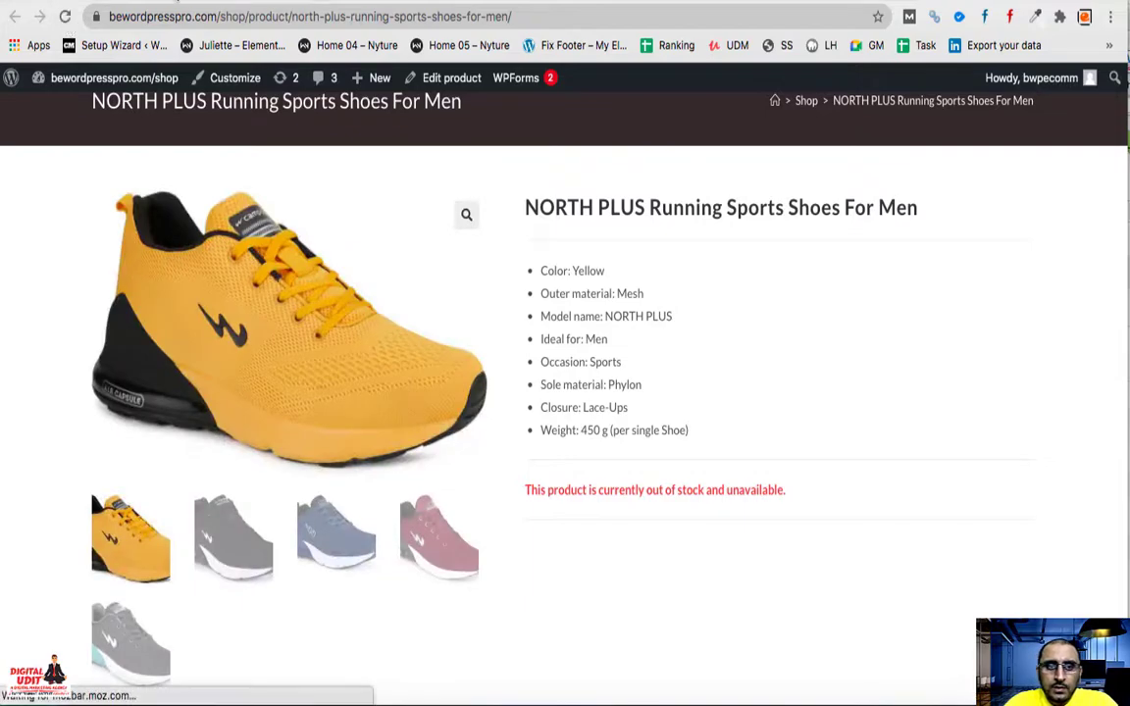
- Return to the product editor, check the inventory settings and update the product again
left_click(451, 78)
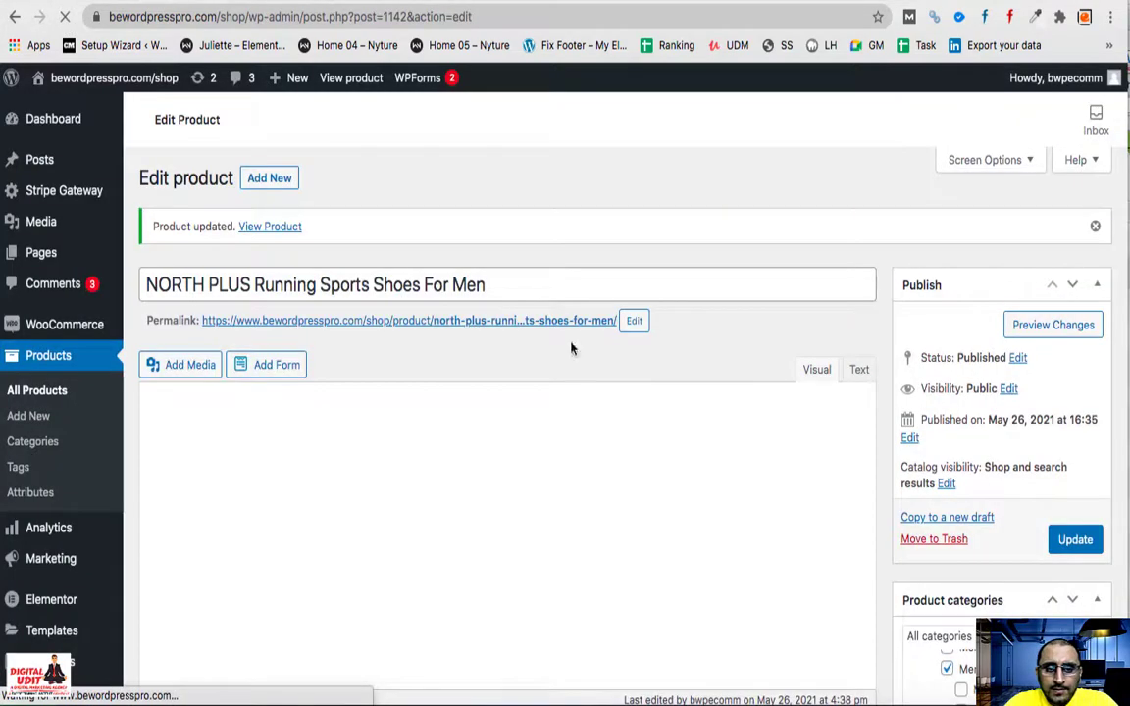
scroll(571, 349, "down", 10)
left_click(204, 266)
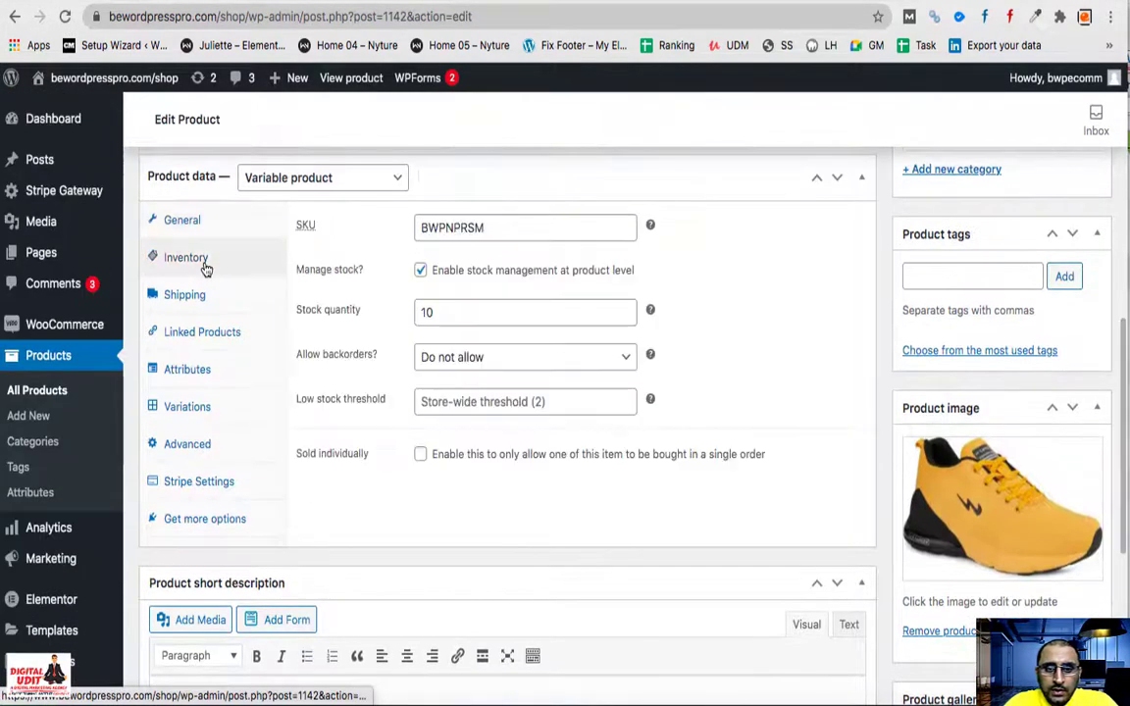
scroll(1005, 402, "up", 5)
left_click(1076, 369)
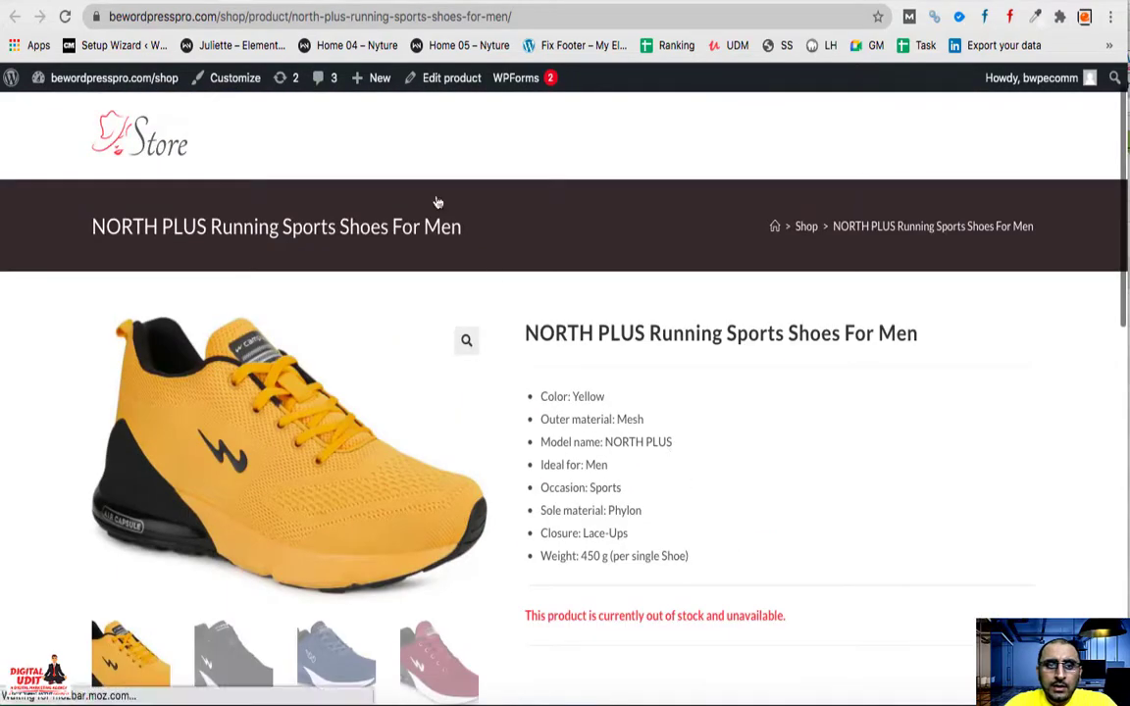
- Back in the product editor, review the short description and the Inventory, Shipping, Linked Products and Attributes settings
left_click(451, 77)
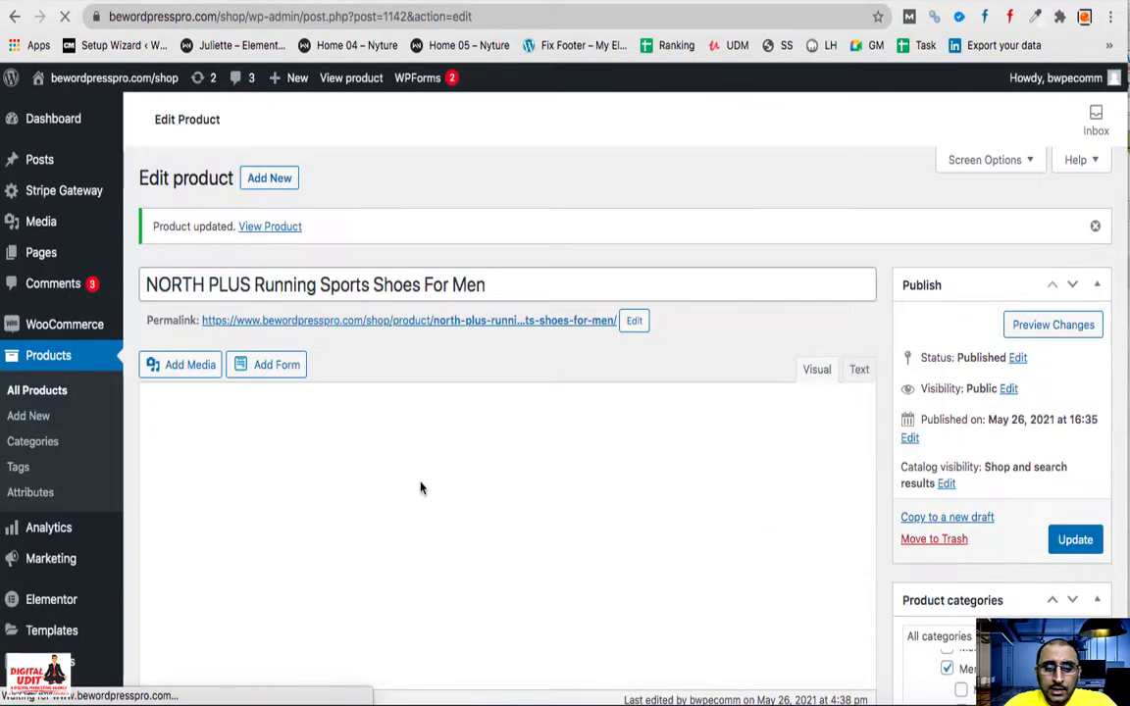
scroll(421, 489, "down", 10)
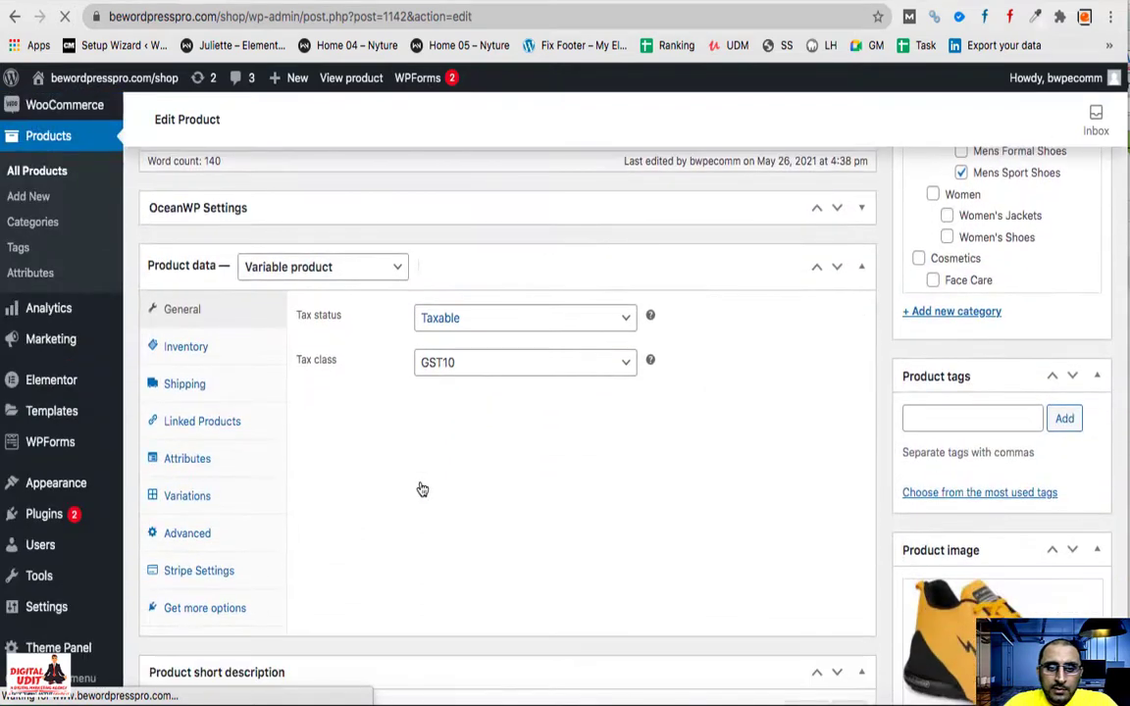
scroll(422, 489, "down", 5)
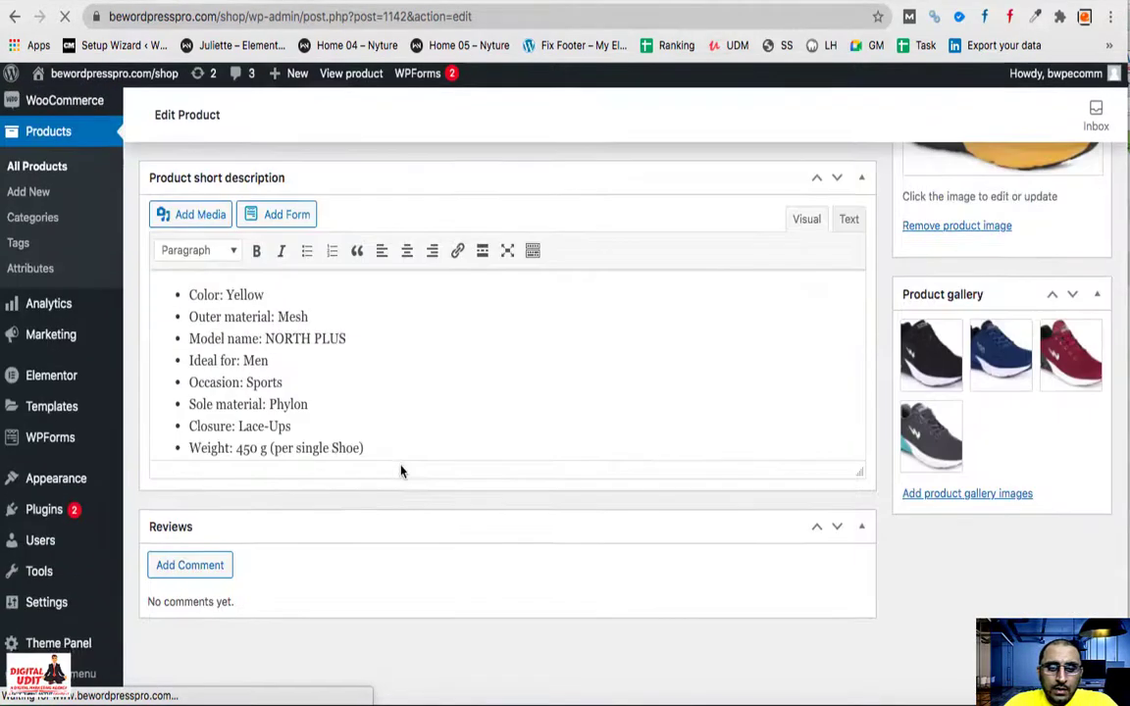
scroll(401, 471, "up", 5)
scroll(401, 472, "up", 1)
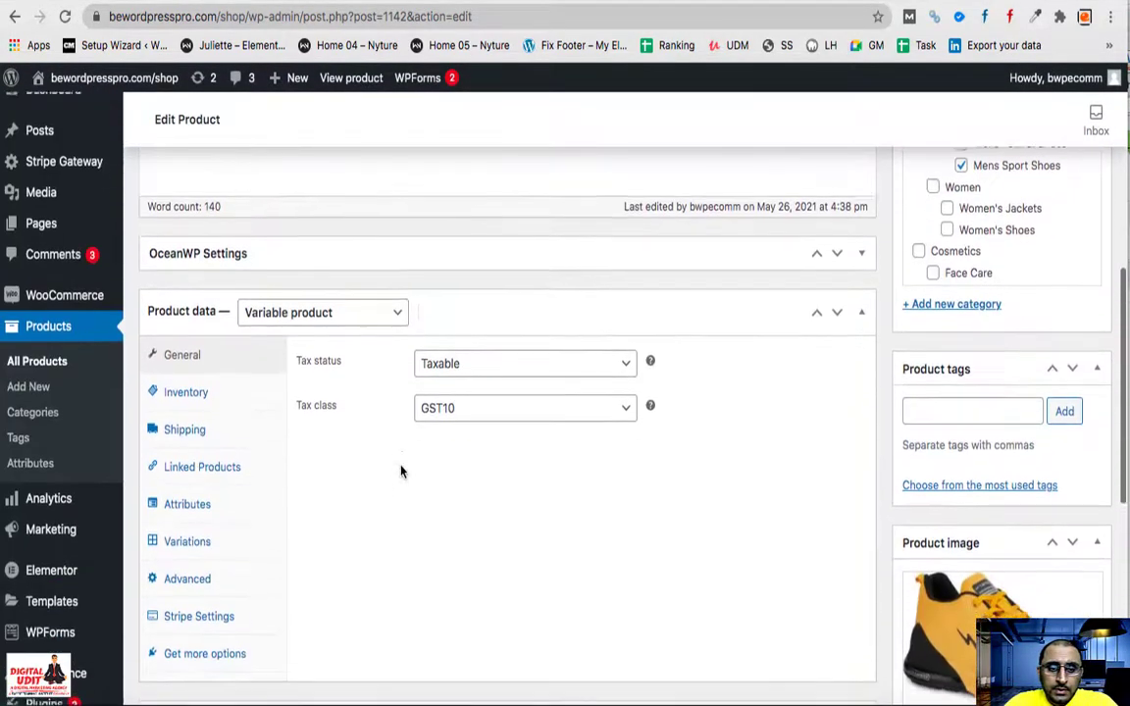
left_click(197, 391)
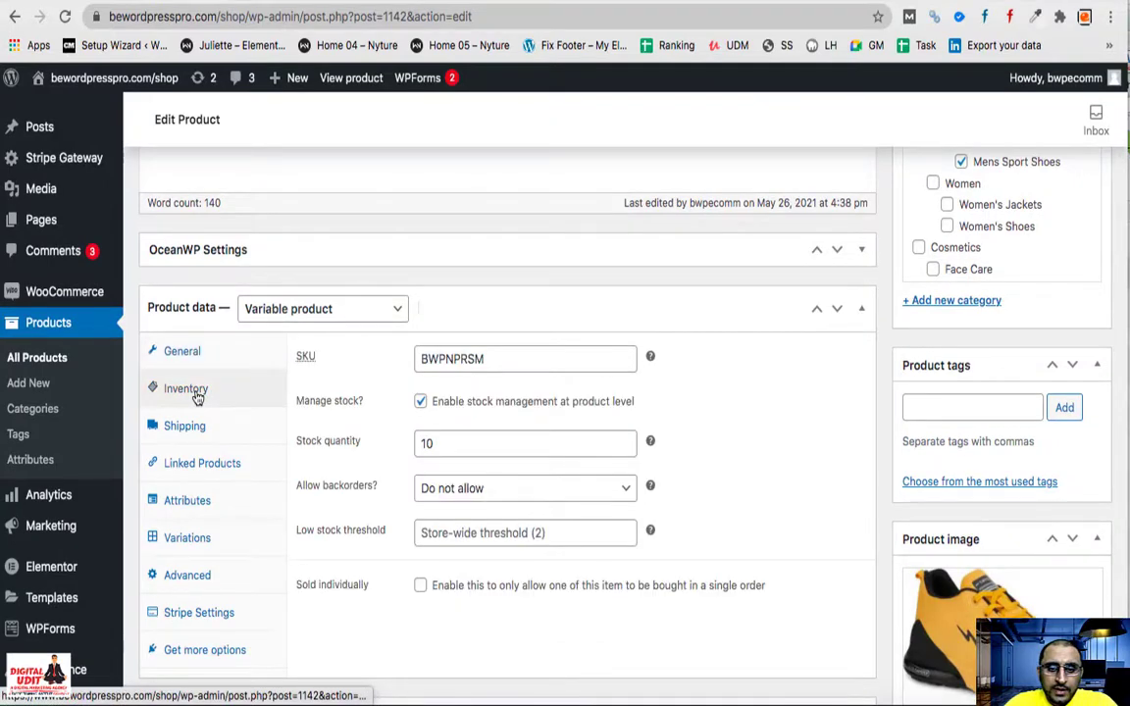
left_click(206, 428)
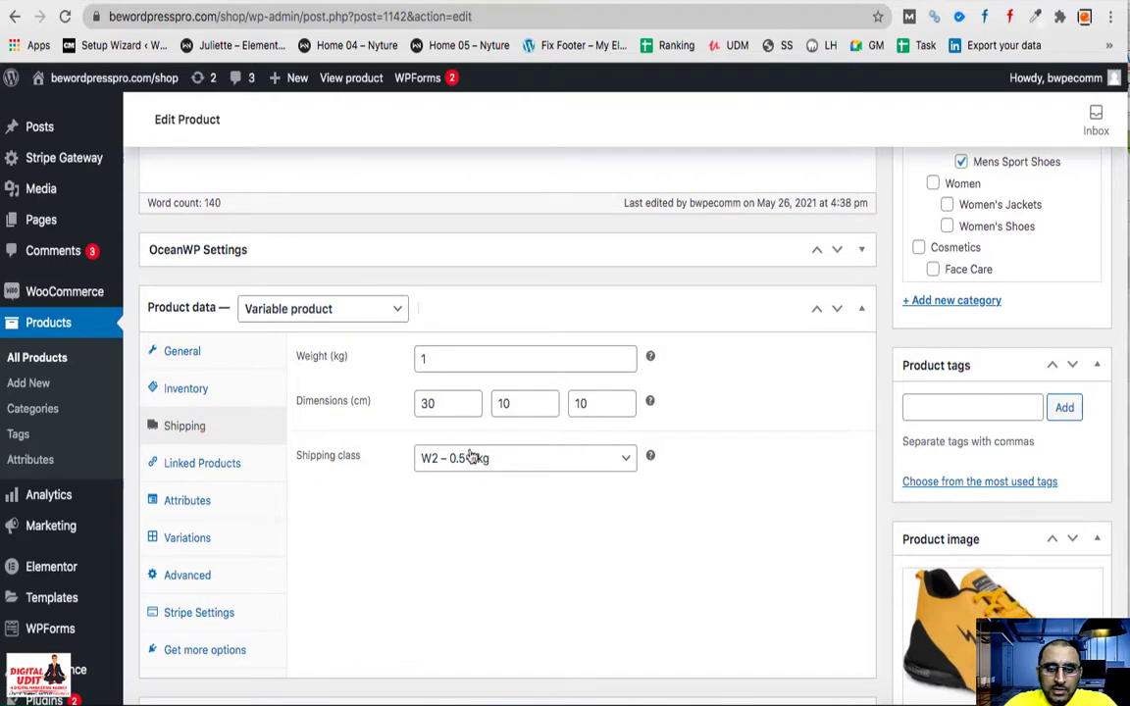
left_click(184, 471)
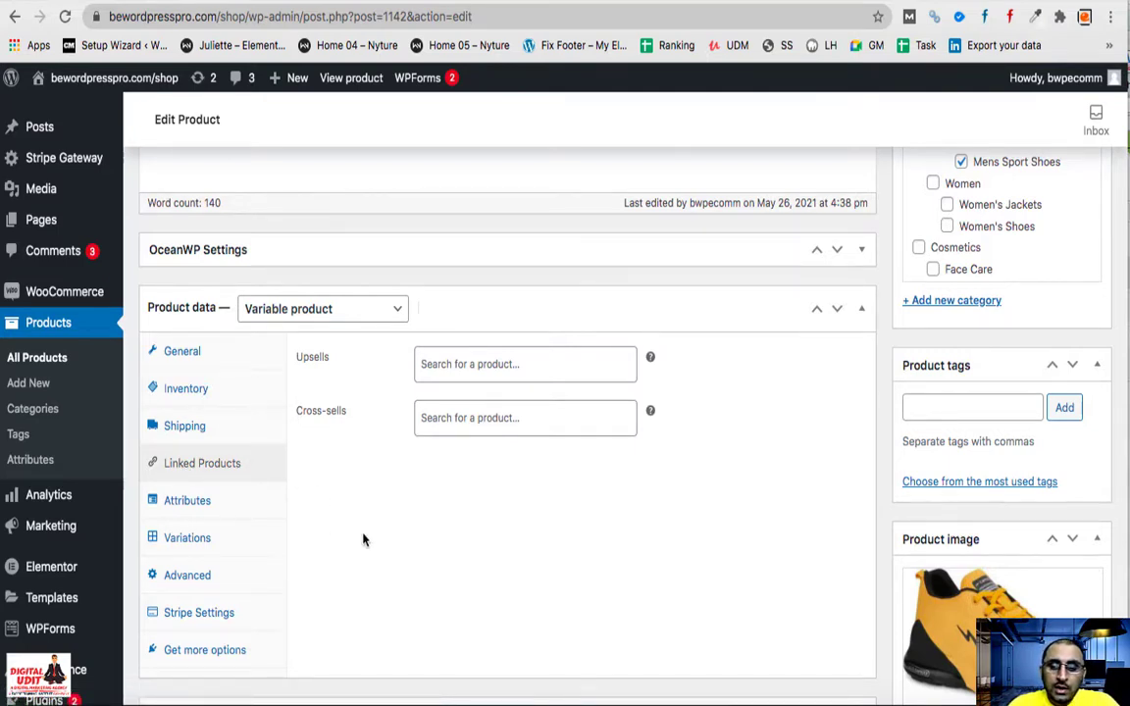
scroll(363, 540, "down", 2)
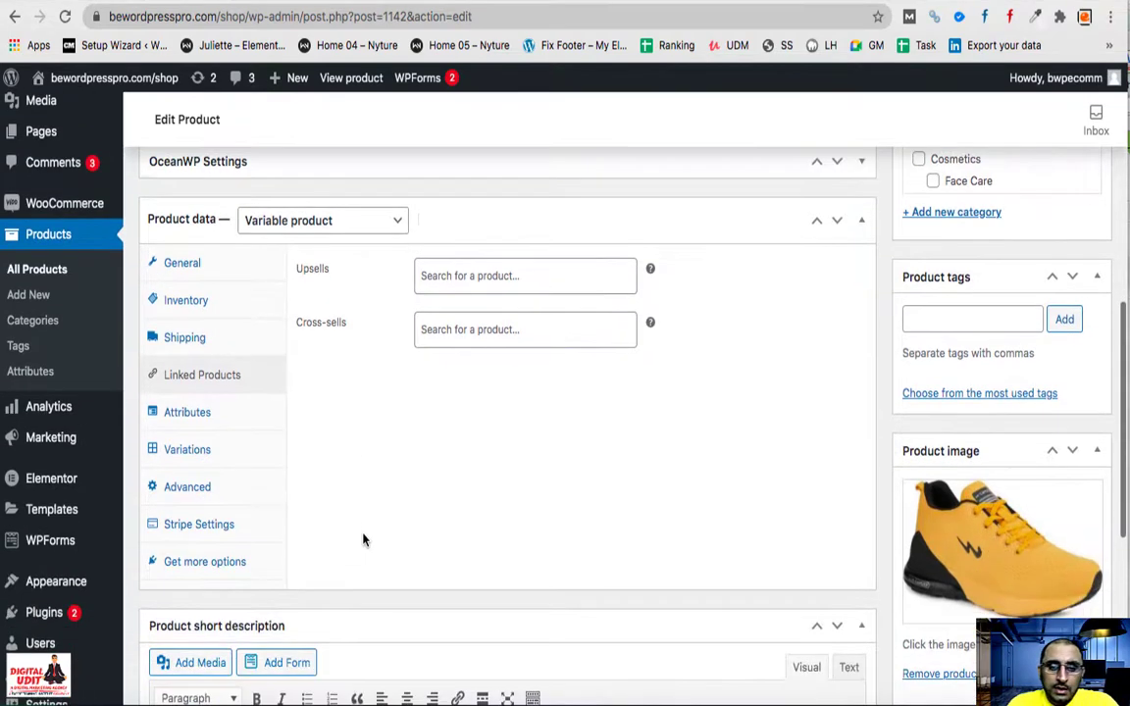
left_click(226, 424)
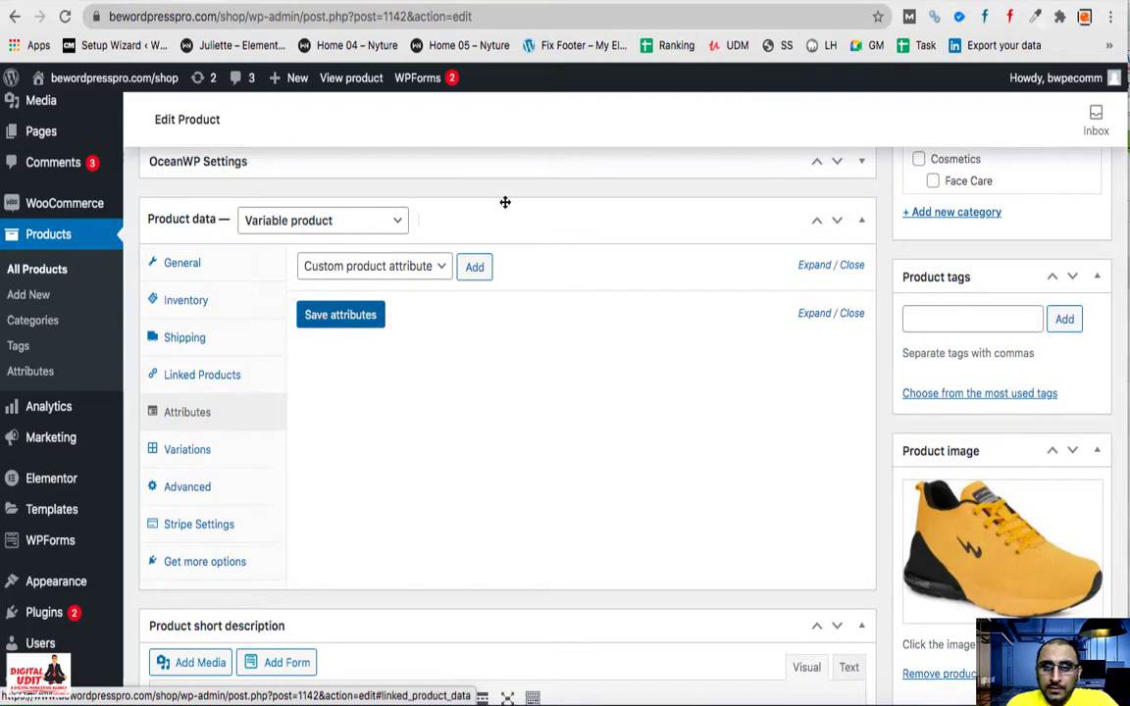
- Open the product's store page and compare it with the matching NORTH PLUS shoe listing on Flipkart
left_click(351, 77)
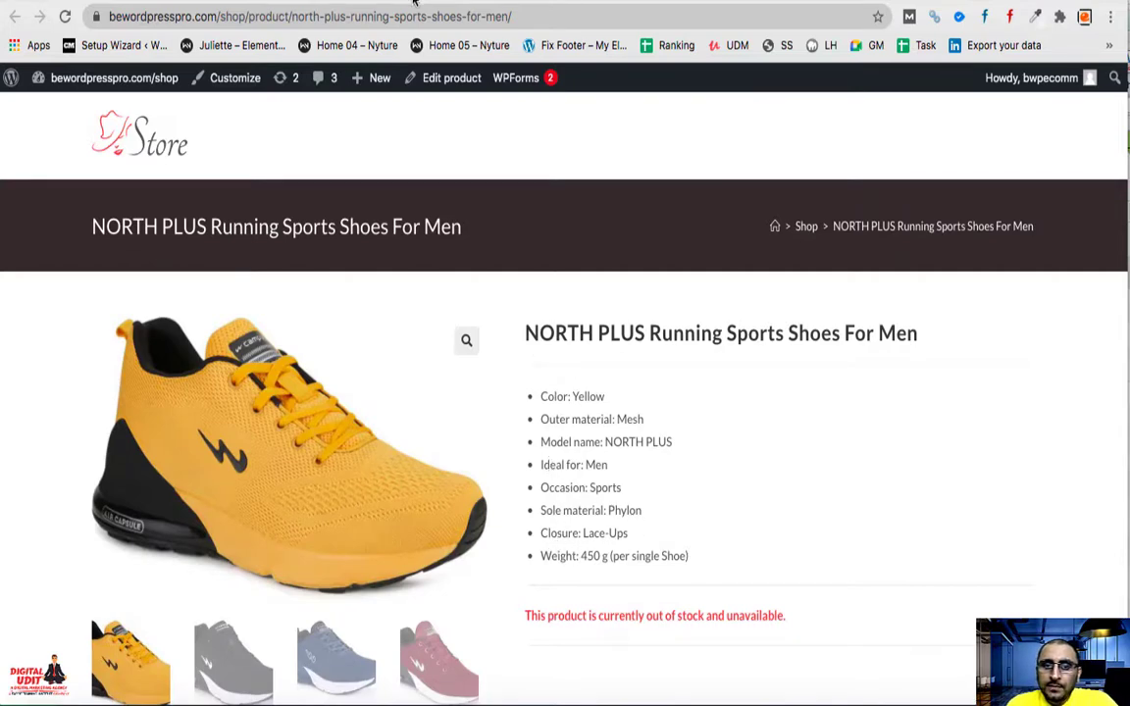
key("ctrl+Tab")
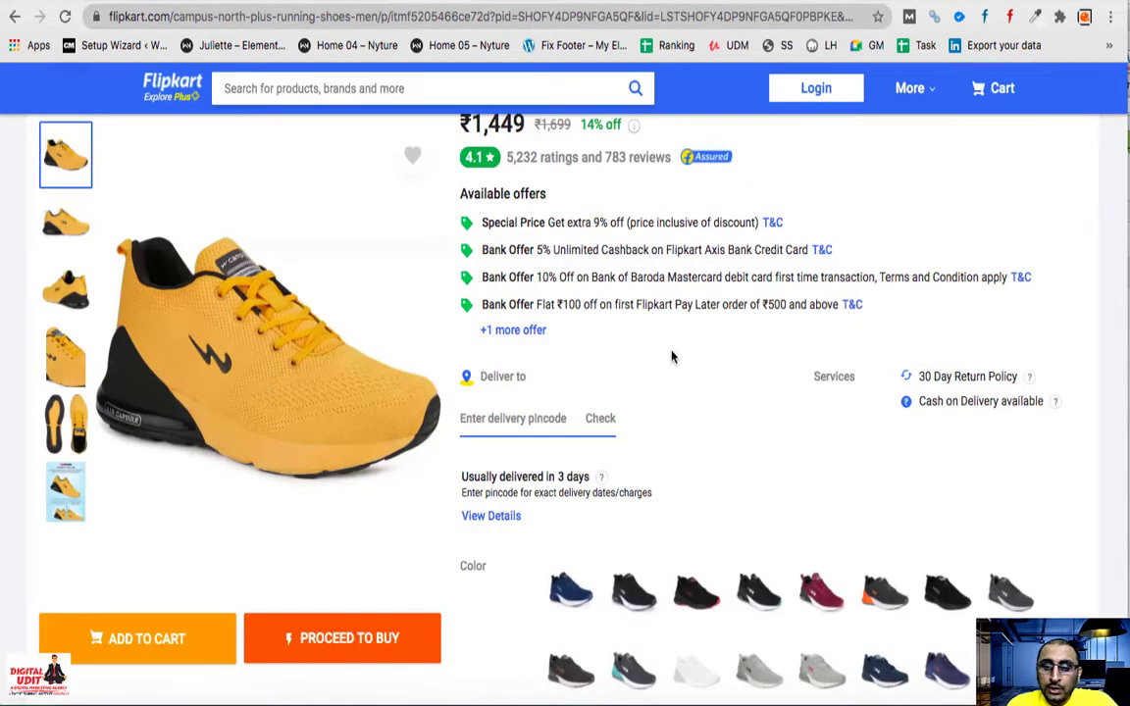
scroll(672, 356, "up", 3)
- Return to the product editor and review the existing attributes available for this product
key("ctrl+shift+Tab")
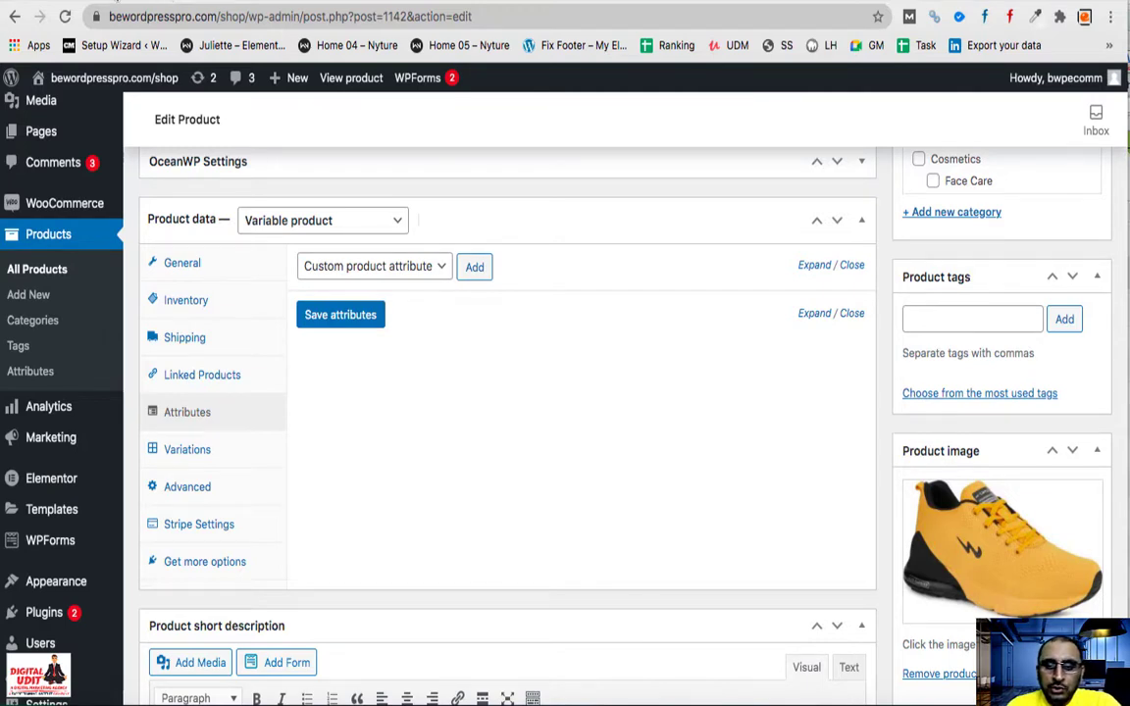
left_click(366, 276)
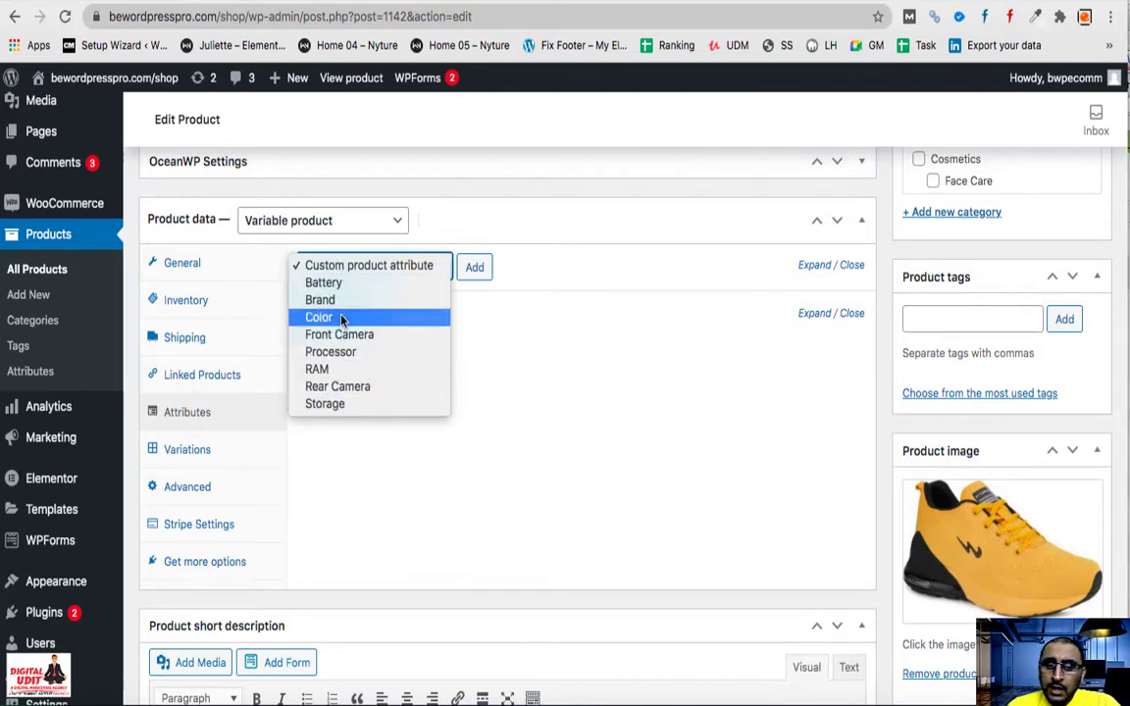
left_click(466, 529)
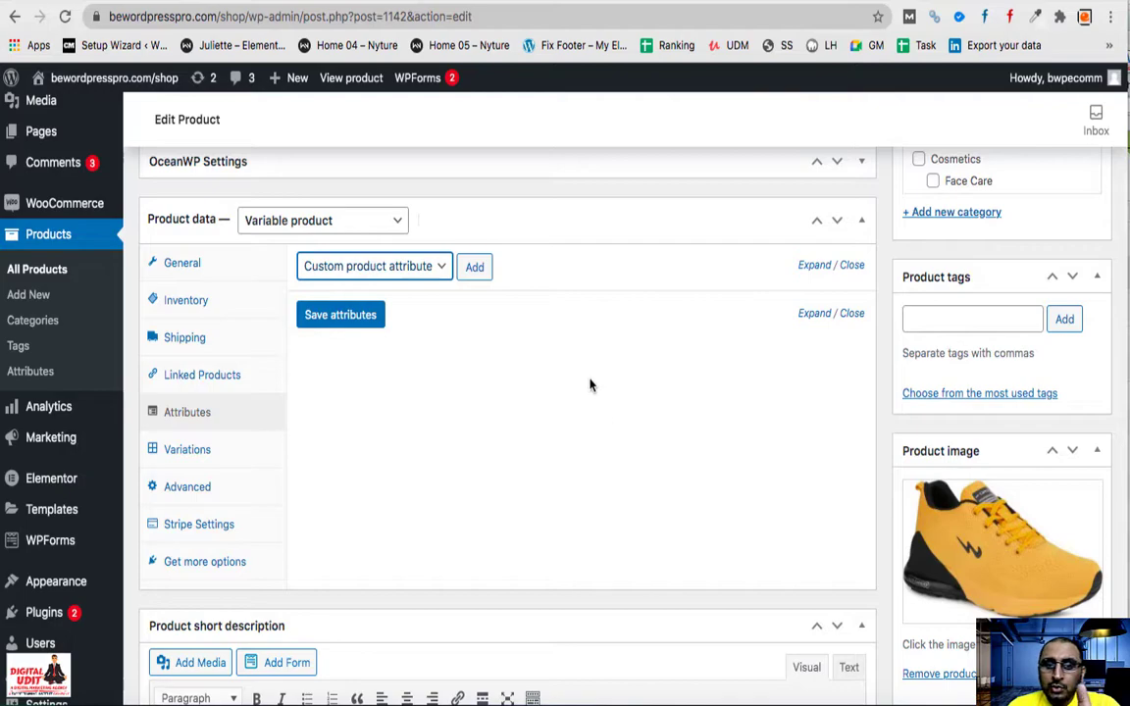
- Switch to the Flipkart listing and open the men's Sports Shoes category
left_click(511, 3)
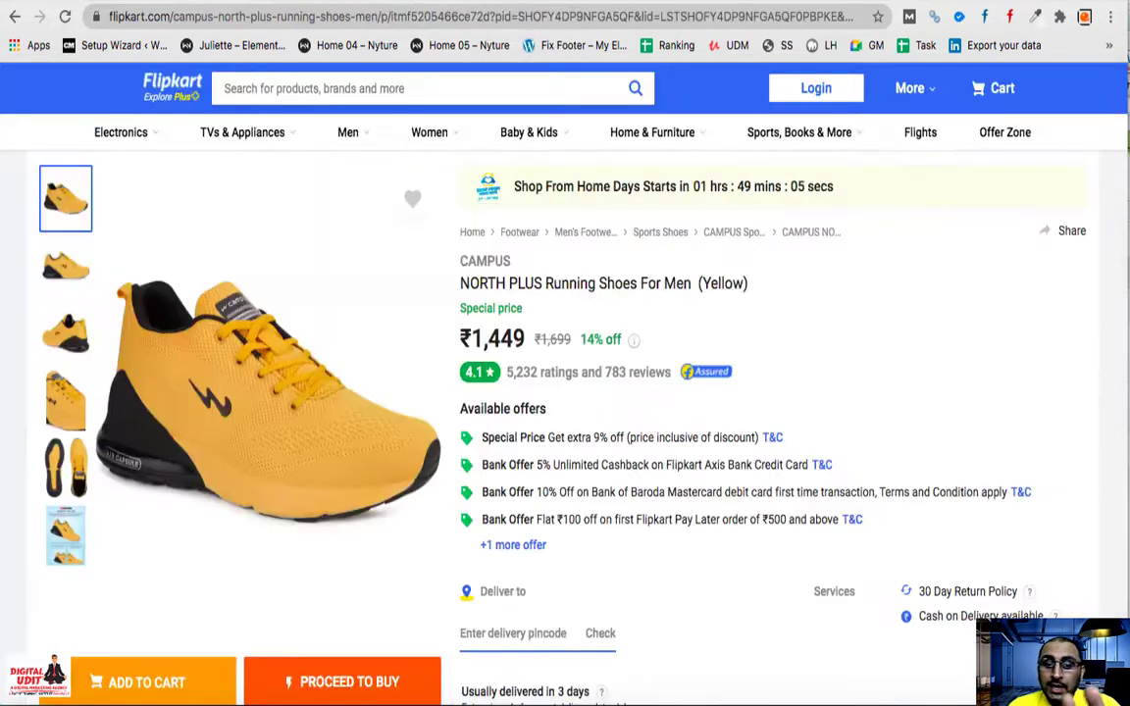
mouse_move(330, 453)
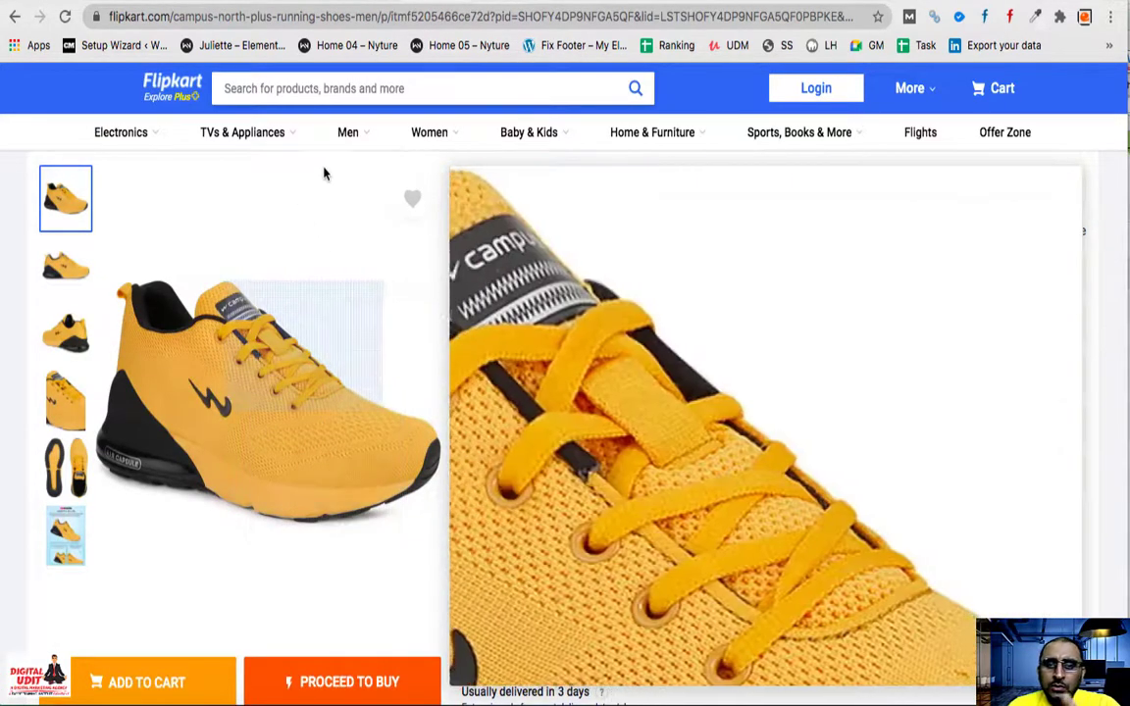
mouse_move(361, 144)
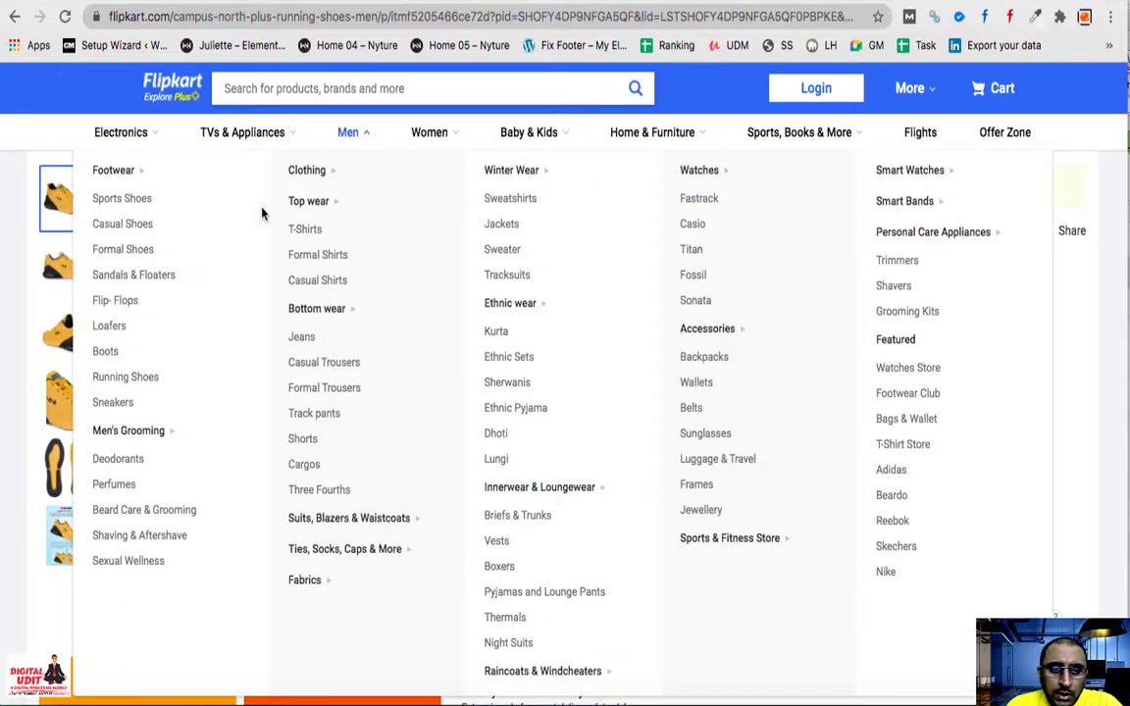
left_click(119, 202)
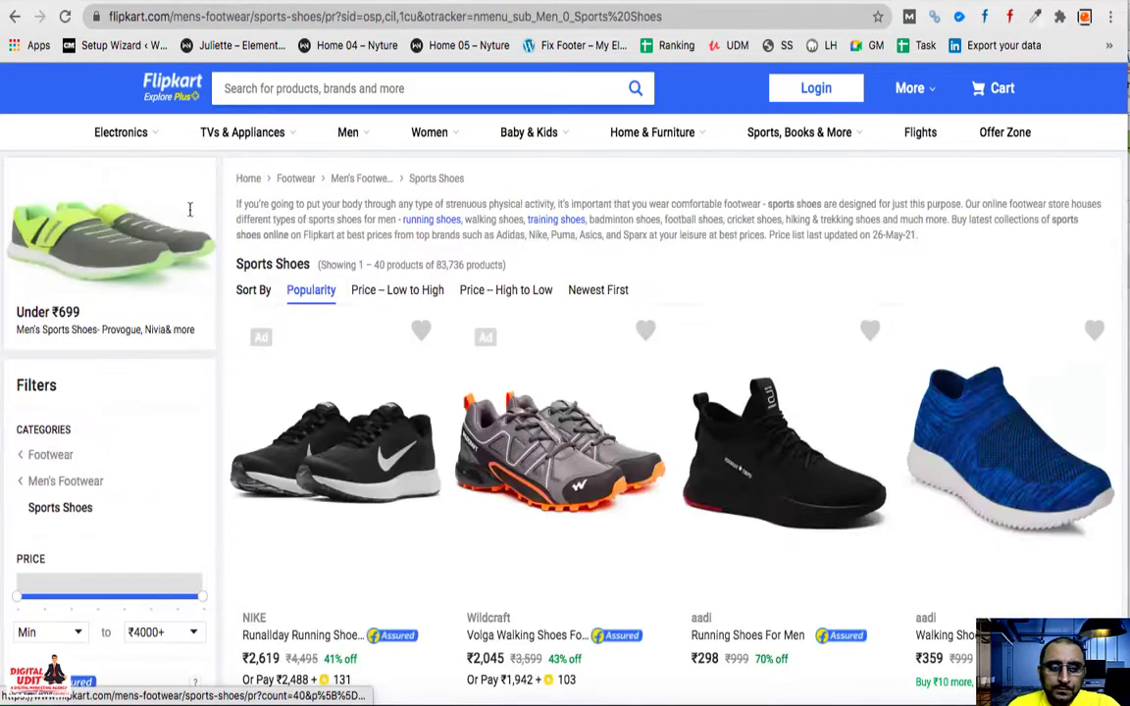
- Examine the category's filters, expanding the Color, Theme, Brand and Availability groups
scroll(108, 500, "down", 2)
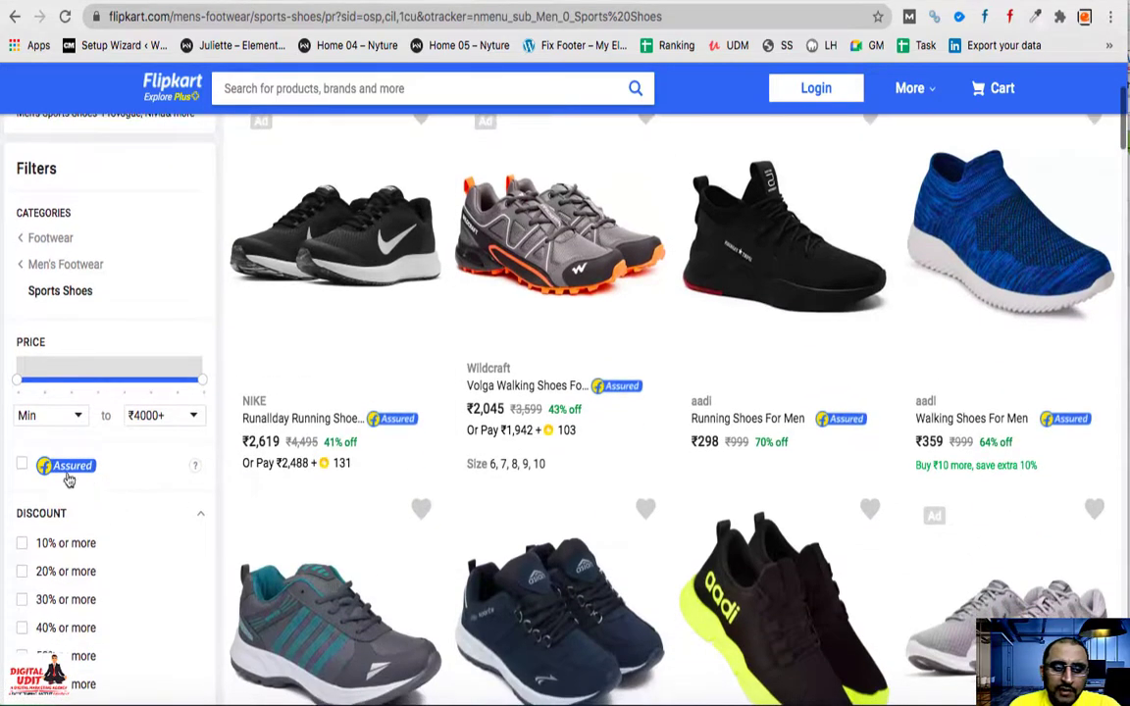
scroll(98, 391, "down", 3)
scroll(101, 391, "down", 2)
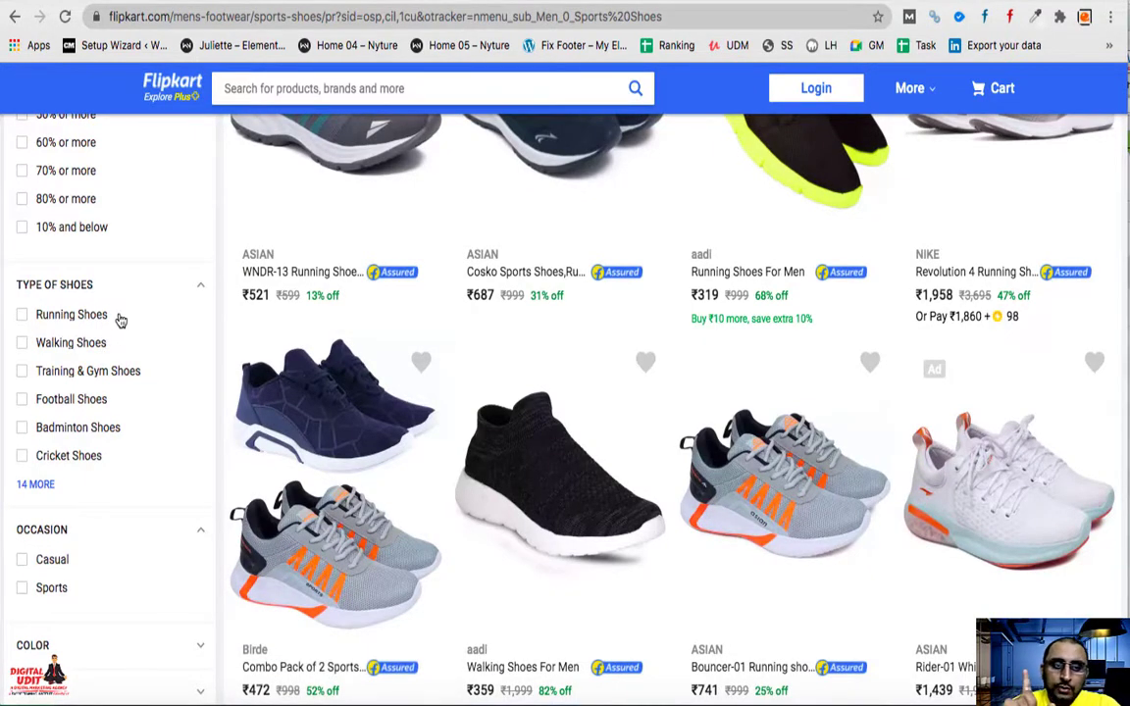
scroll(117, 320, "down", 2)
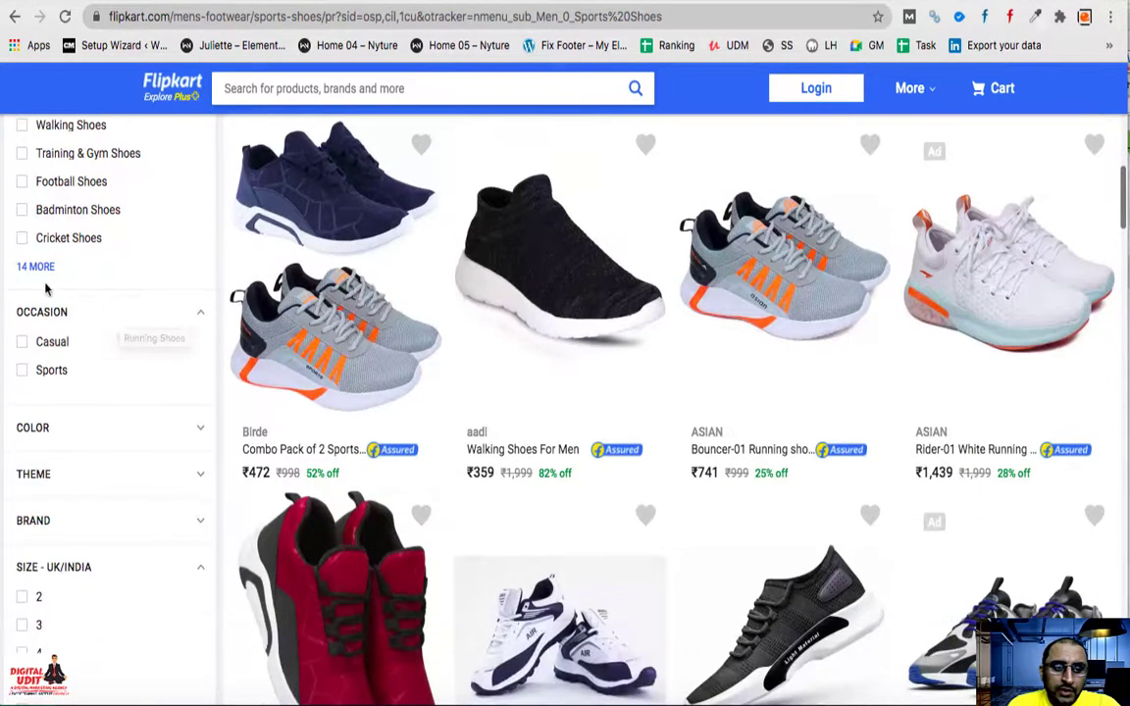
scroll(93, 382, "down", 2)
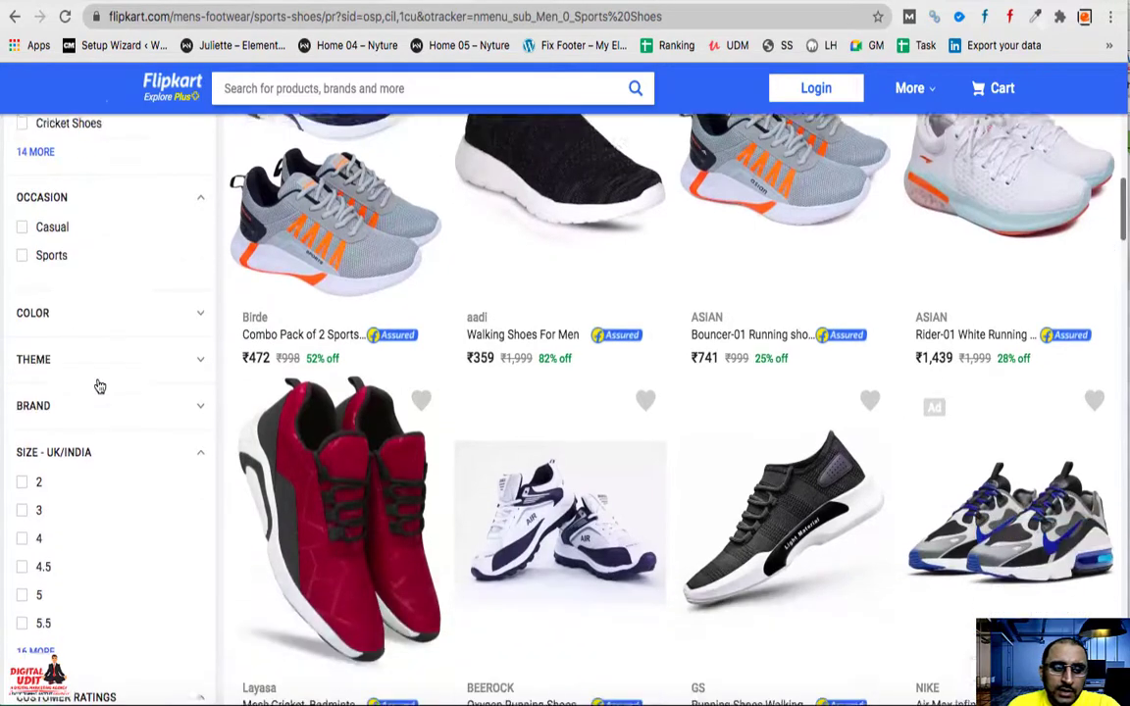
left_click(120, 263)
scroll(88, 328, "down", 2)
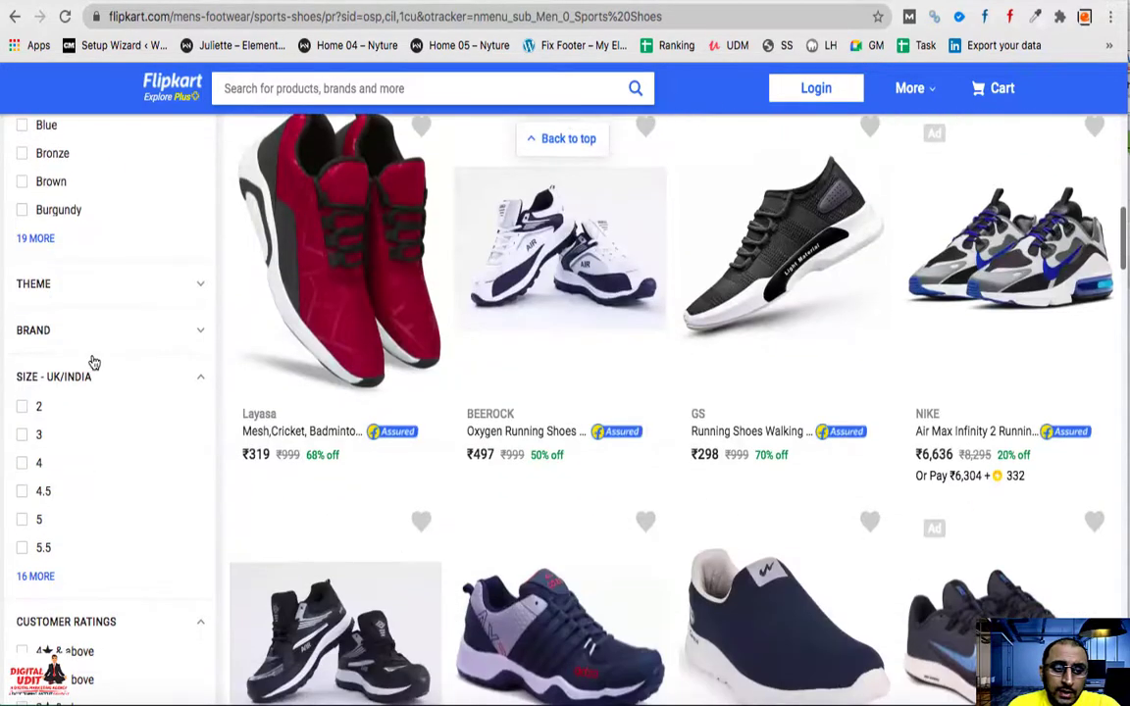
left_click(95, 287)
scroll(98, 295, "down", 1)
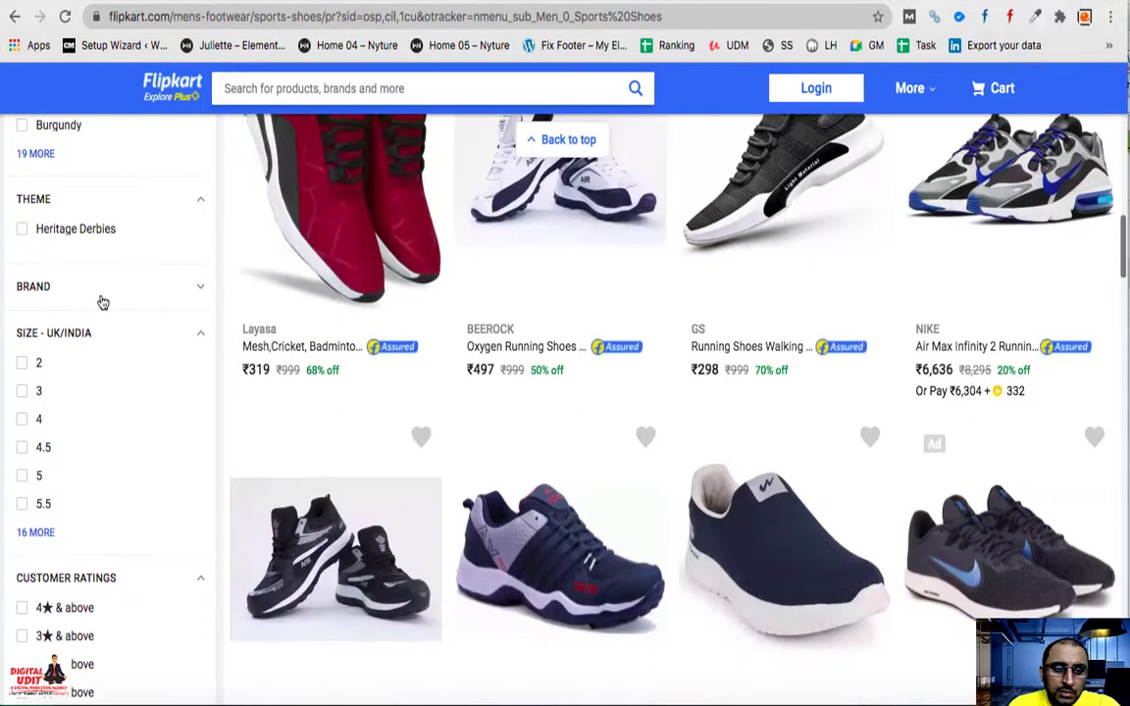
left_click(101, 299)
scroll(102, 302, "down", 2)
scroll(96, 348, "down", 3)
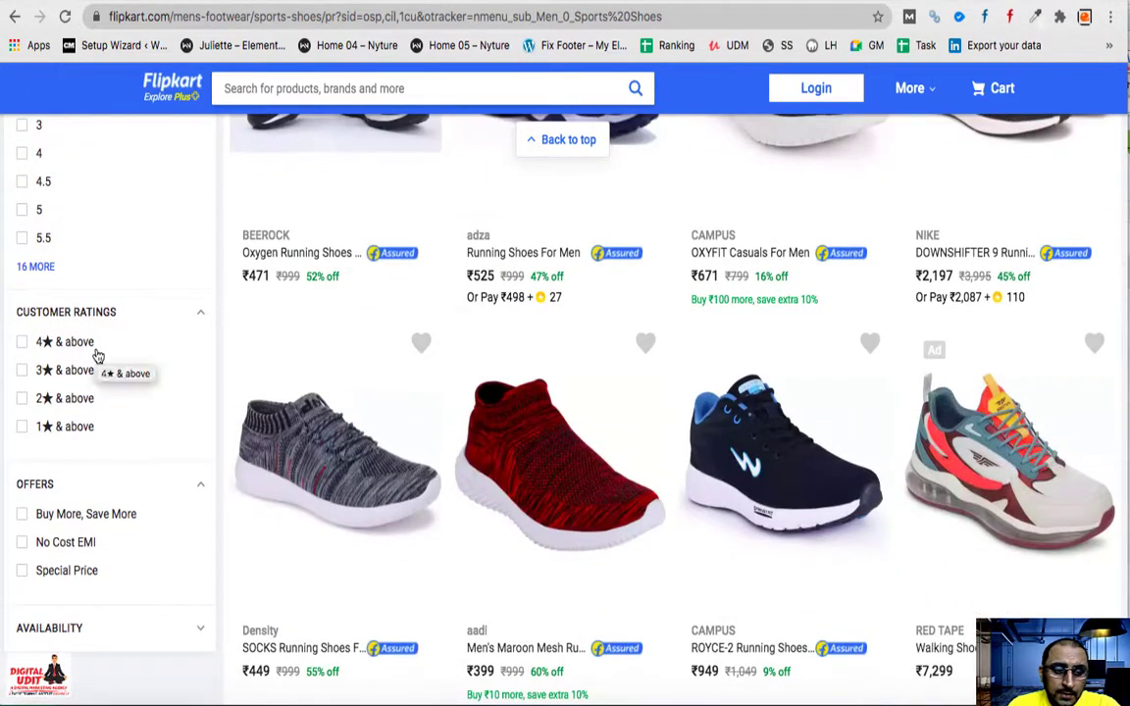
scroll(98, 357, "down", 2)
scroll(95, 355, "up", 1)
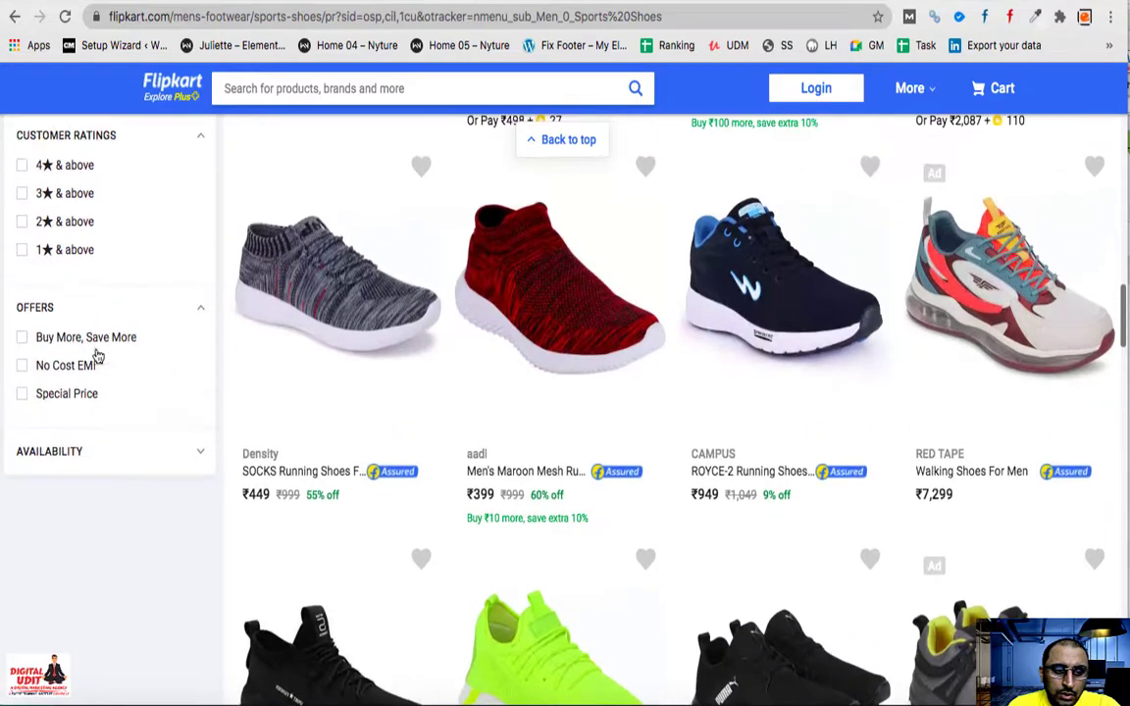
left_click(103, 451)
- Look back through the size, brand, color, occasion, shoe type and discount filters for attribute ideas
scroll(106, 478, "up", 4)
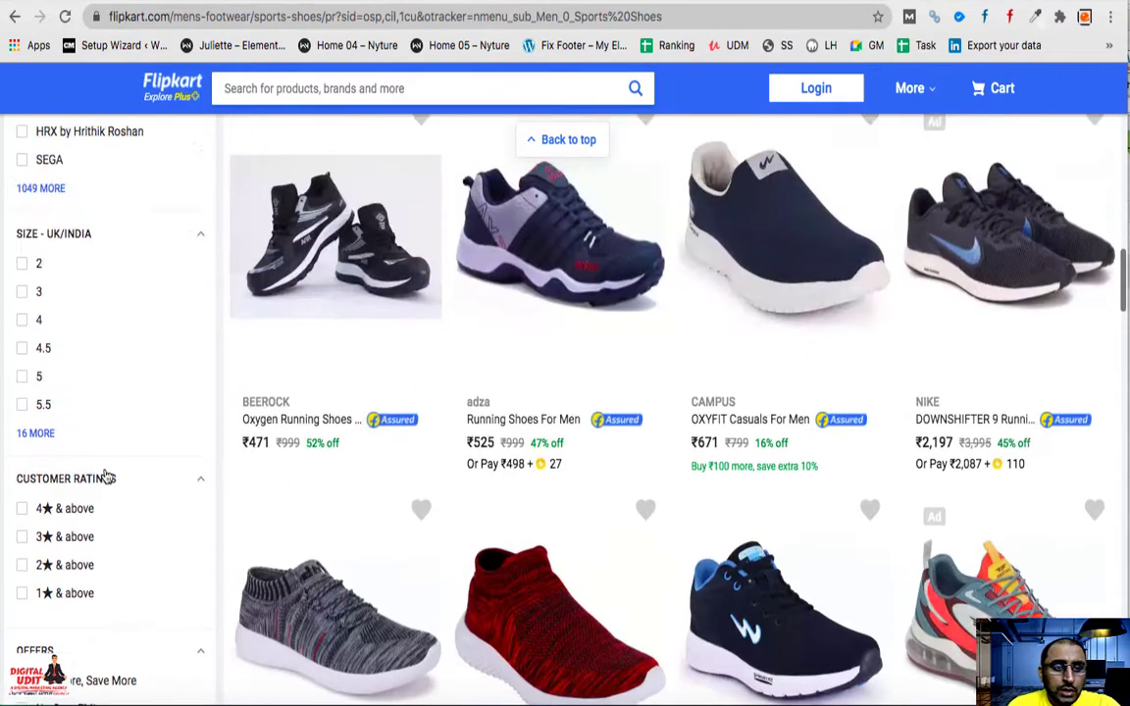
scroll(106, 478, "up", 2)
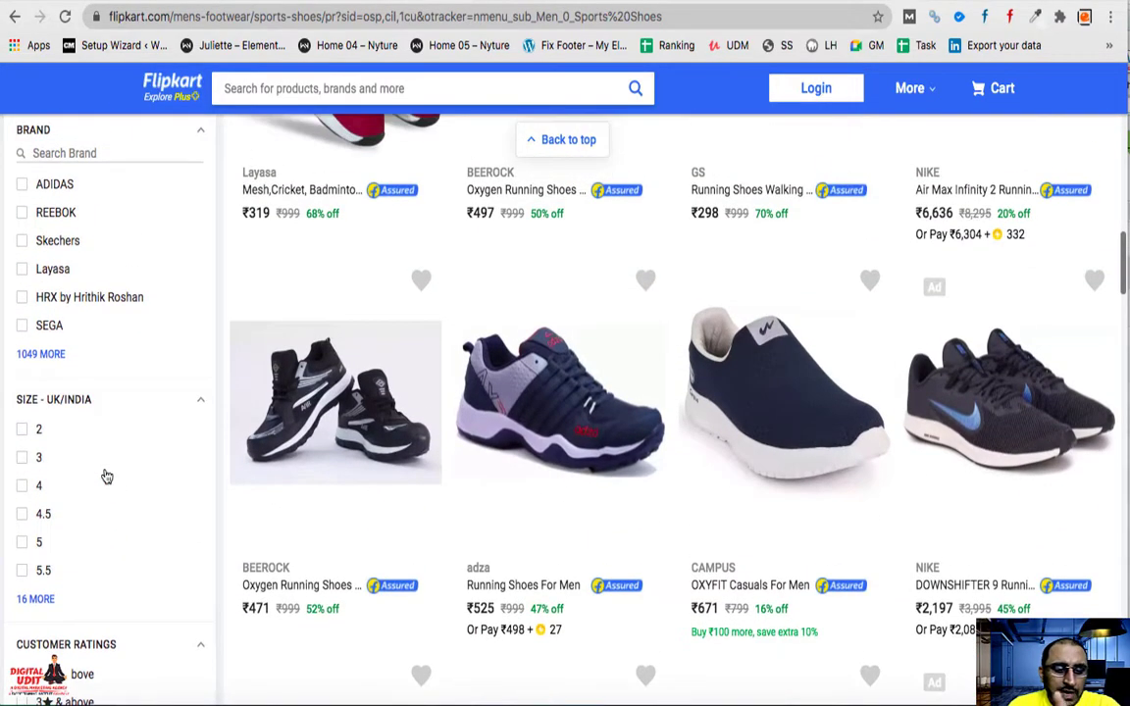
scroll(106, 476, "up", 2)
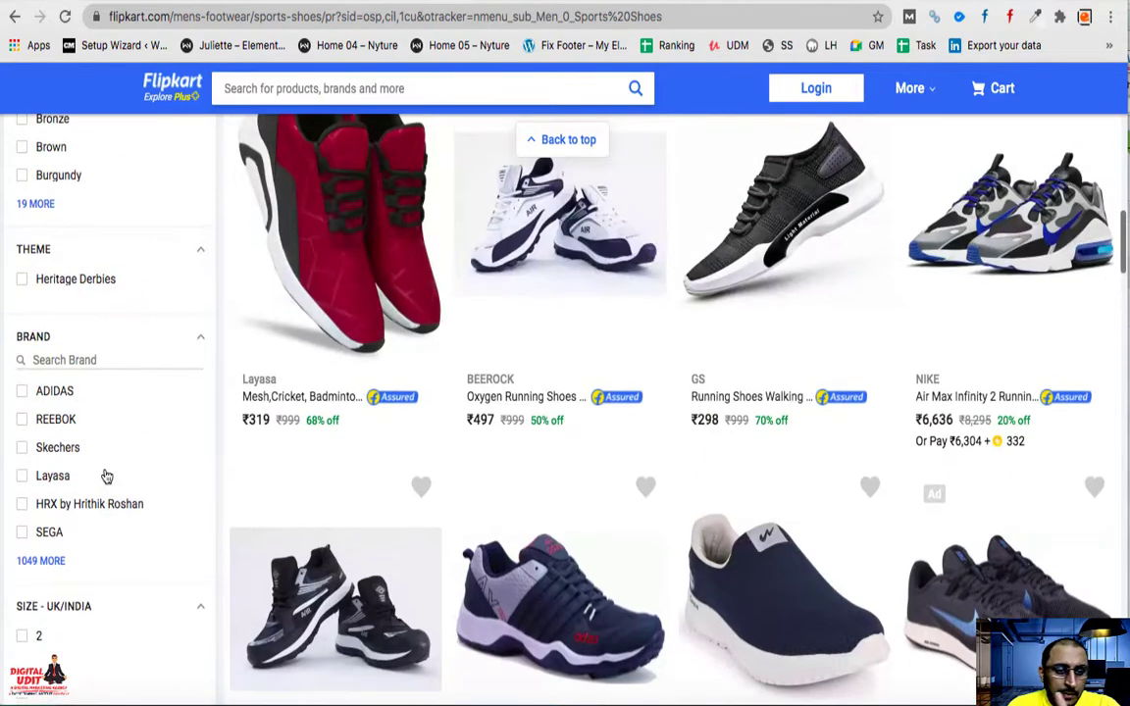
scroll(106, 477, "up", 2)
scroll(106, 477, "up", 2)
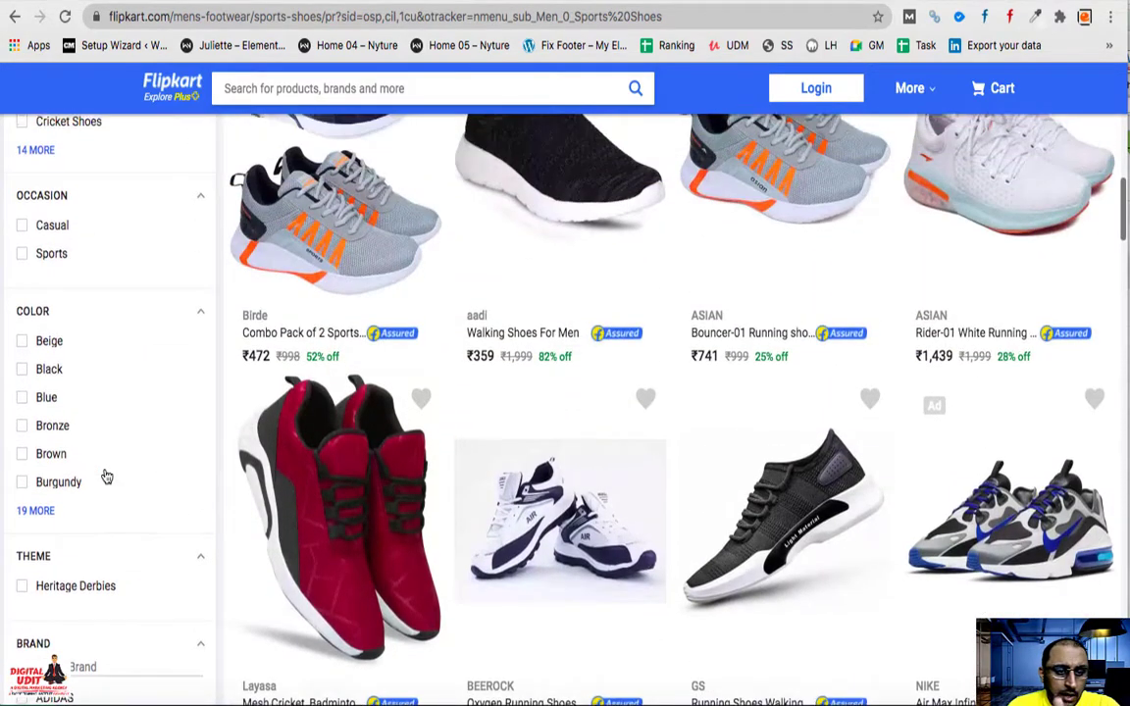
scroll(106, 477, "up", 3)
scroll(106, 476, "up", 5)
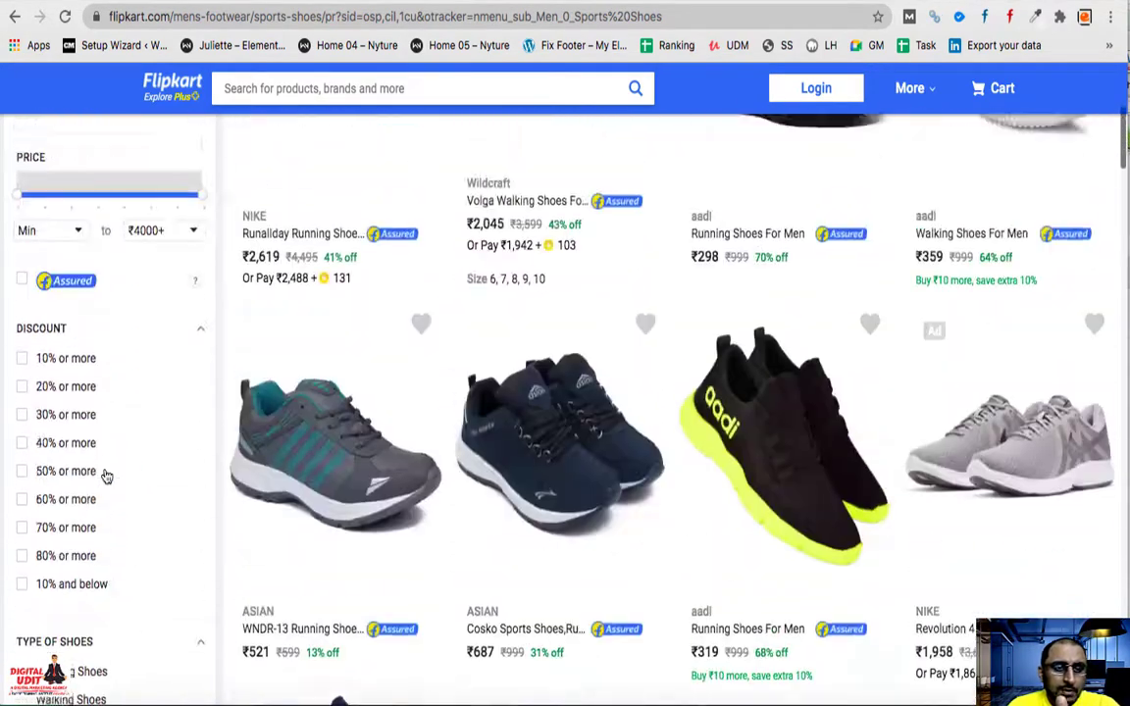
scroll(106, 476, "down", 6)
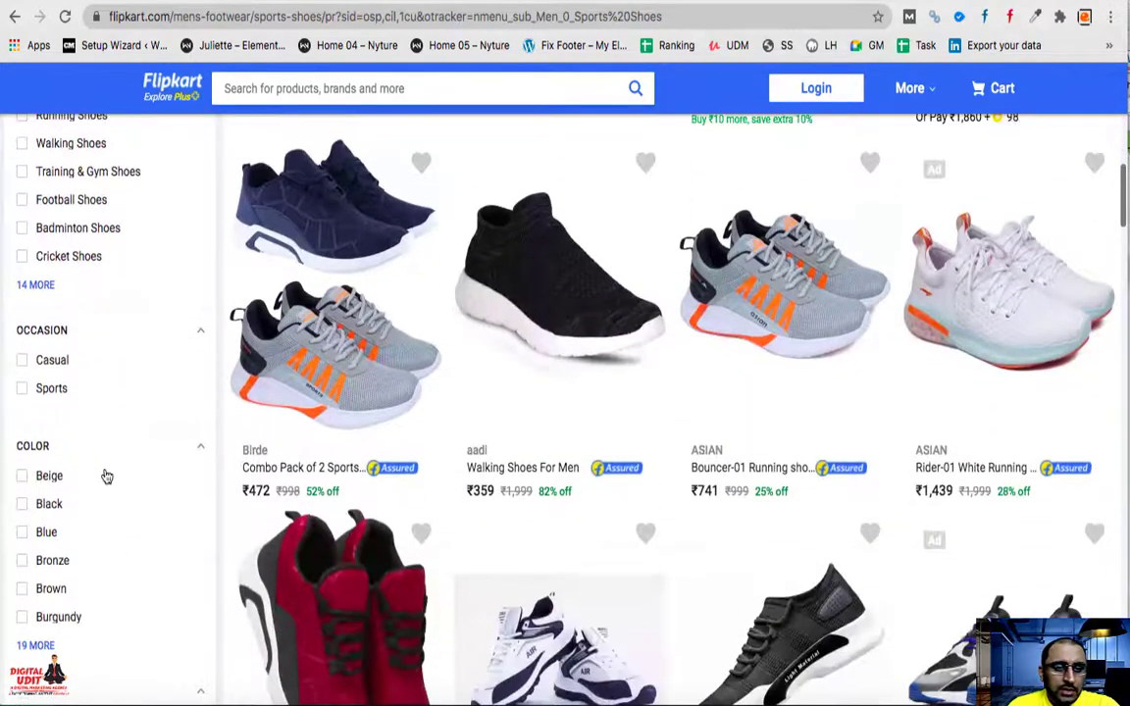
scroll(104, 474, "up", 1)
scroll(106, 461, "down", 1)
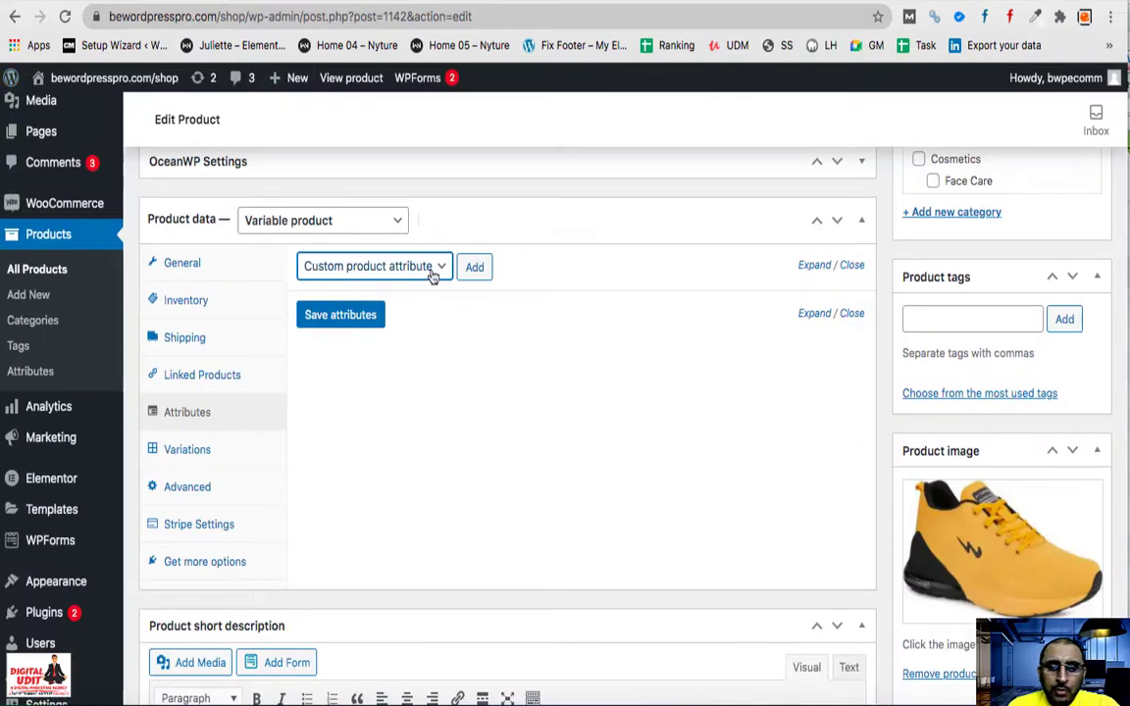
- Back in the product editor, recheck the available attributes and update the product
left_click(428, 267)
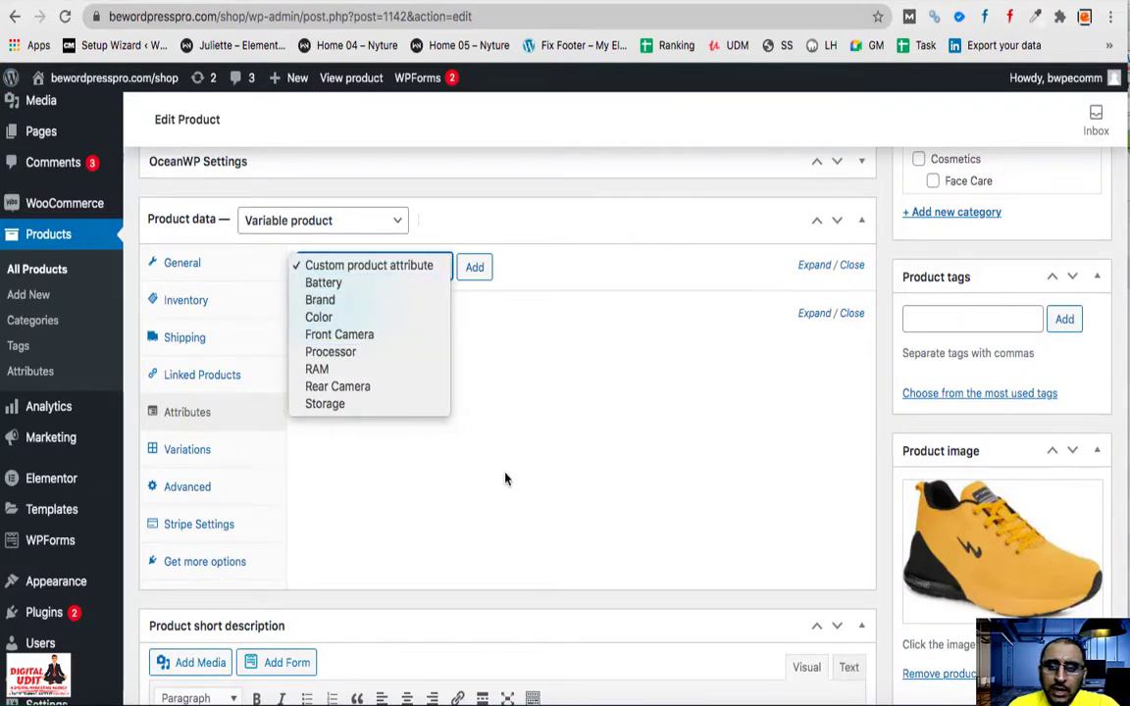
left_click(517, 517)
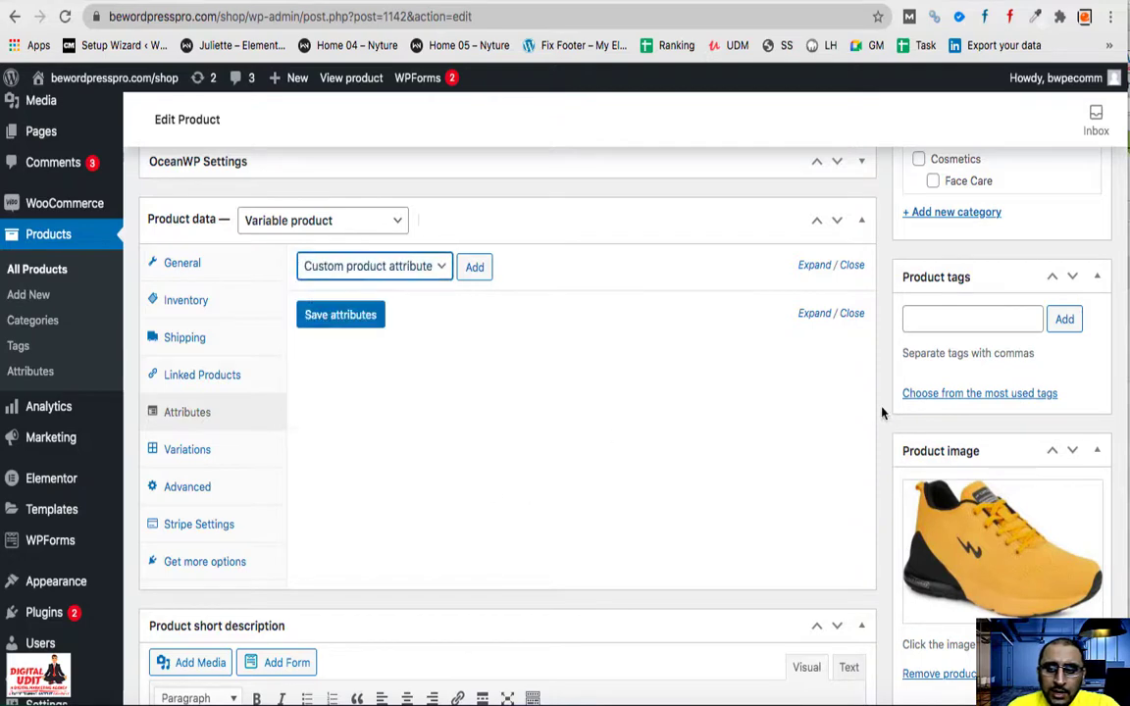
scroll(922, 467, "up", 5)
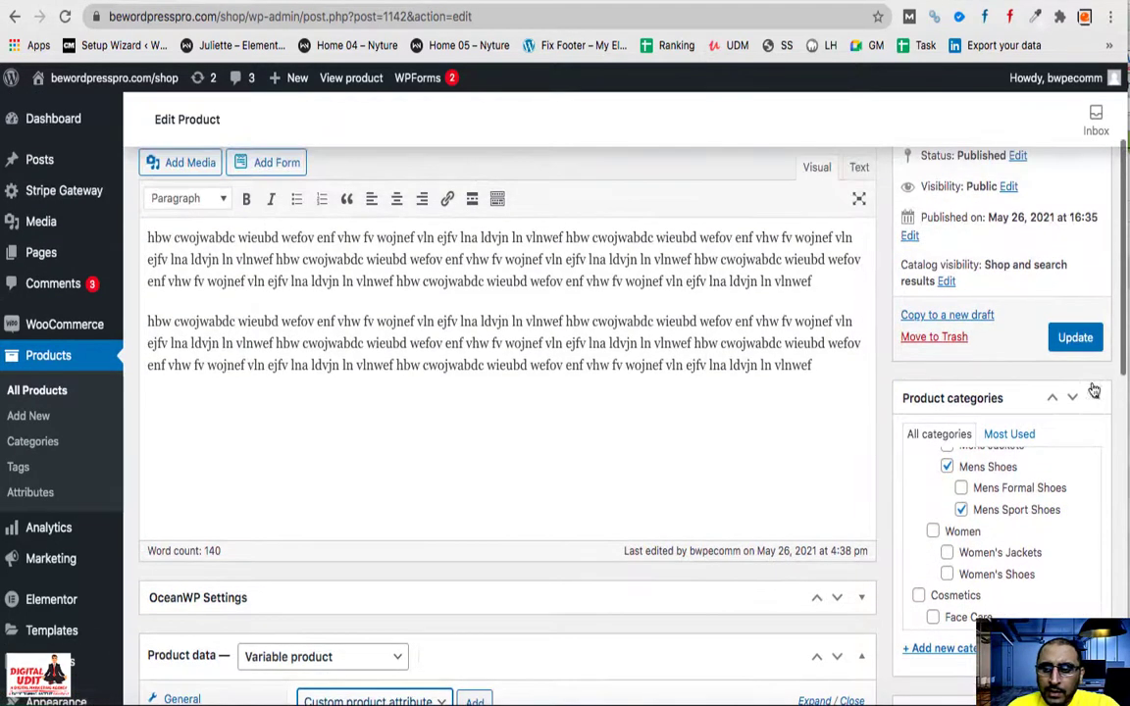
left_click(1079, 341)
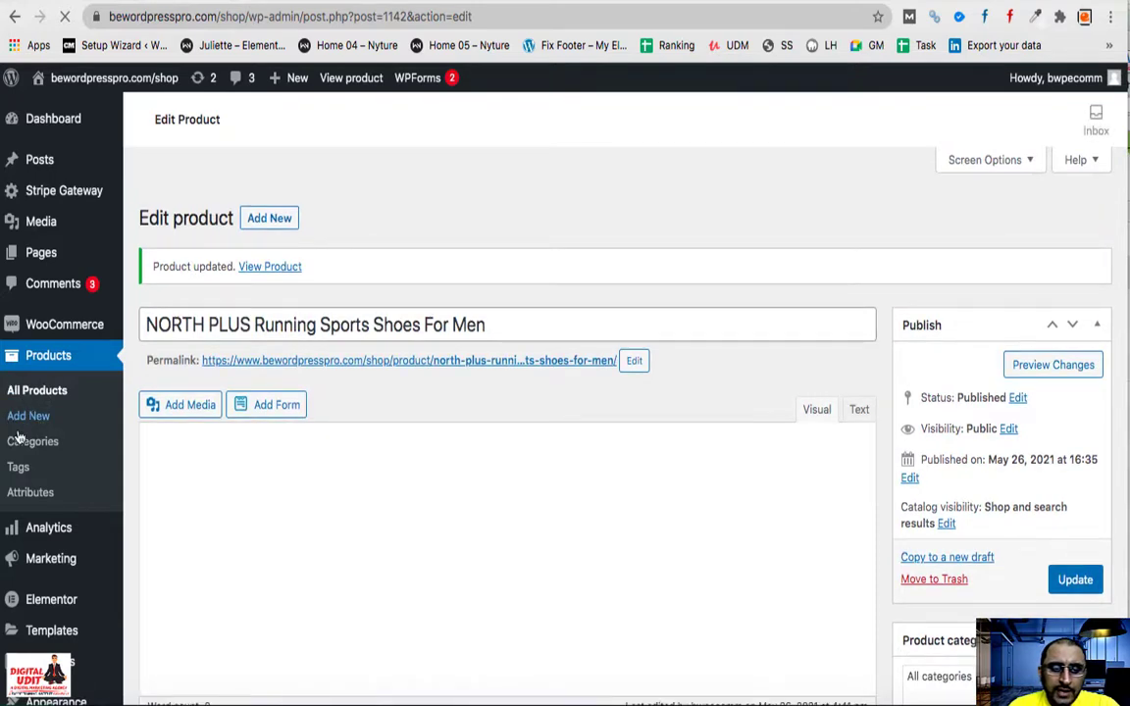
- Open the product Attributes page in a new tab and add an attribute named Shoe Size
right_click(43, 499)
left_click(98, 502)
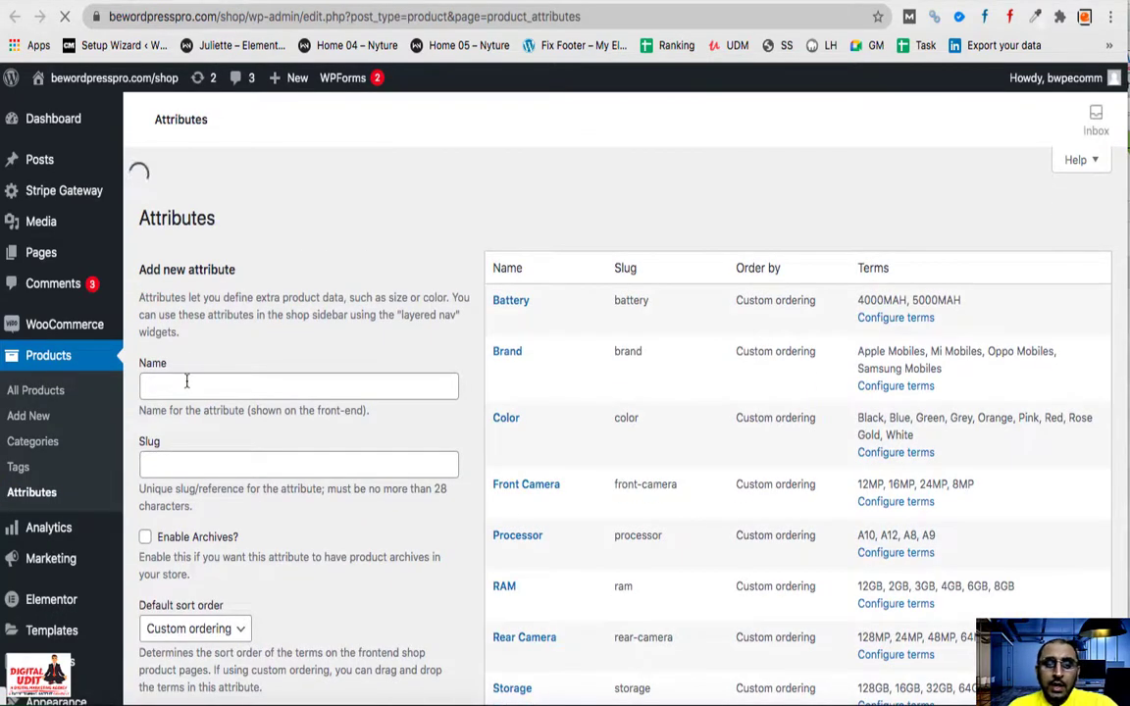
left_click(168, 344)
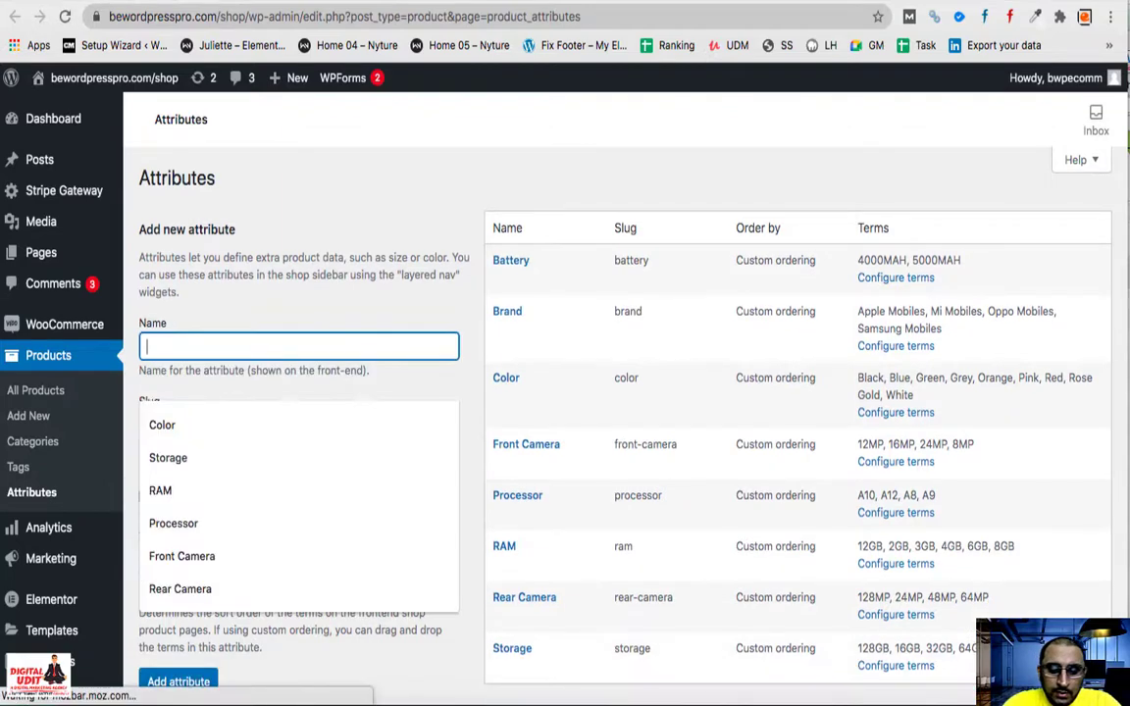
type("Shoe Type")
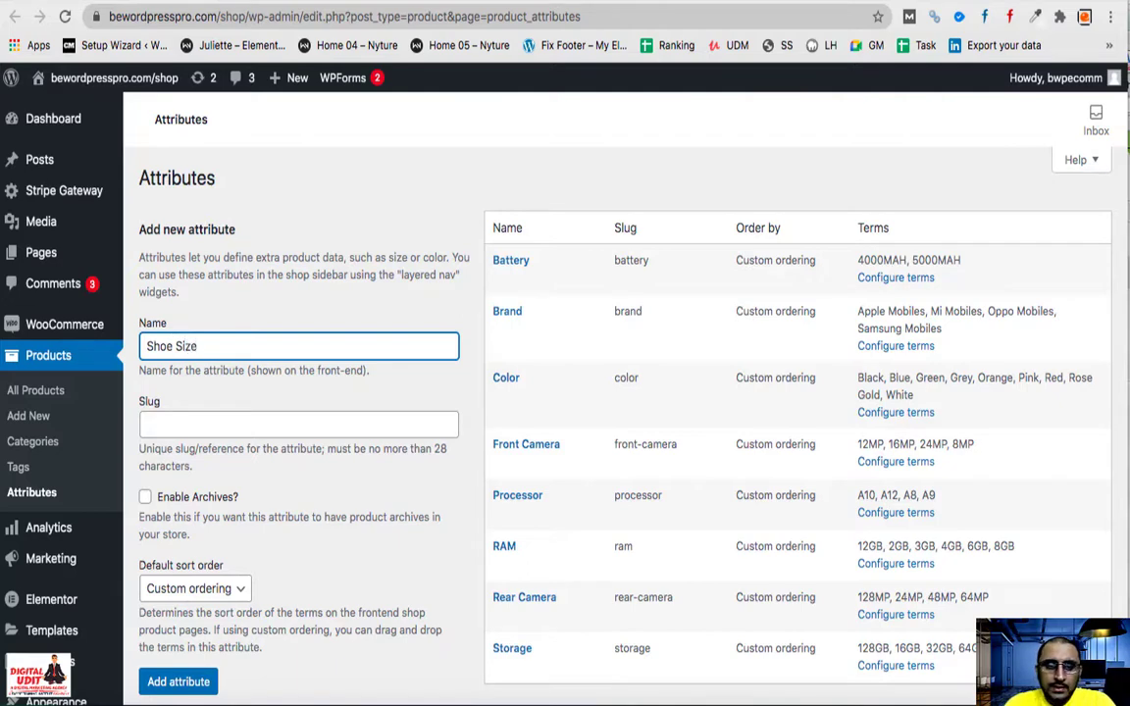
scroll(227, 541, "down", 2)
left_click(200, 607)
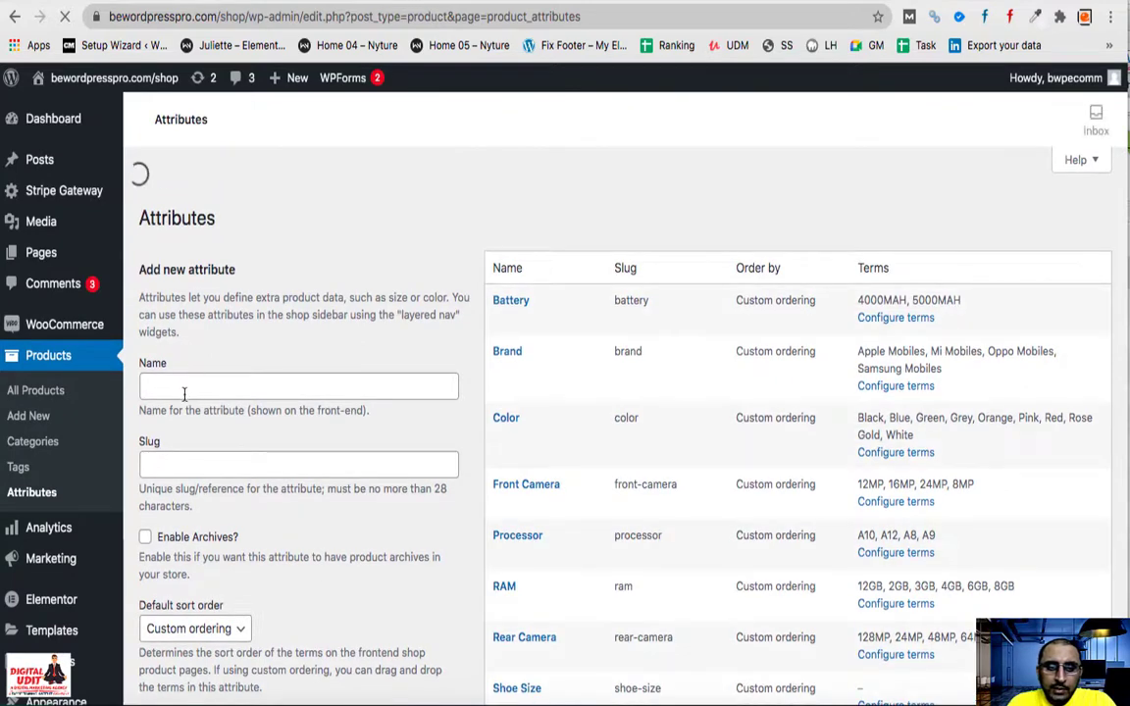
- Add another product attribute named Shoe Type
left_click(184, 350)
type("Sh")
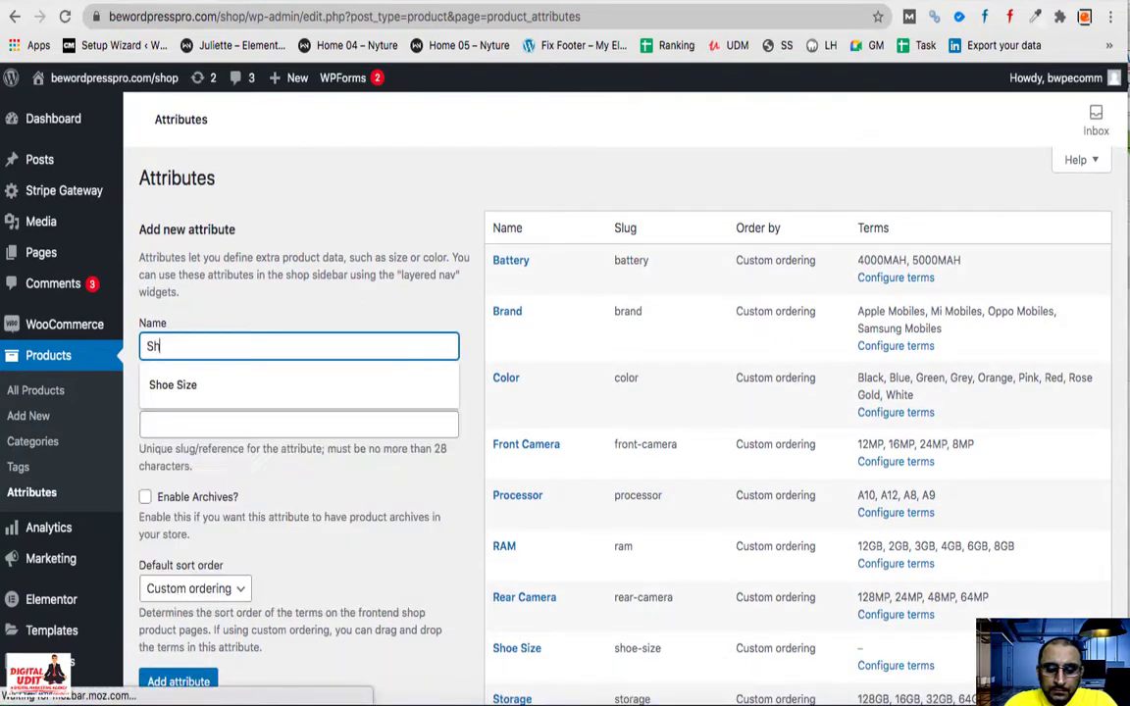
type("oe Type")
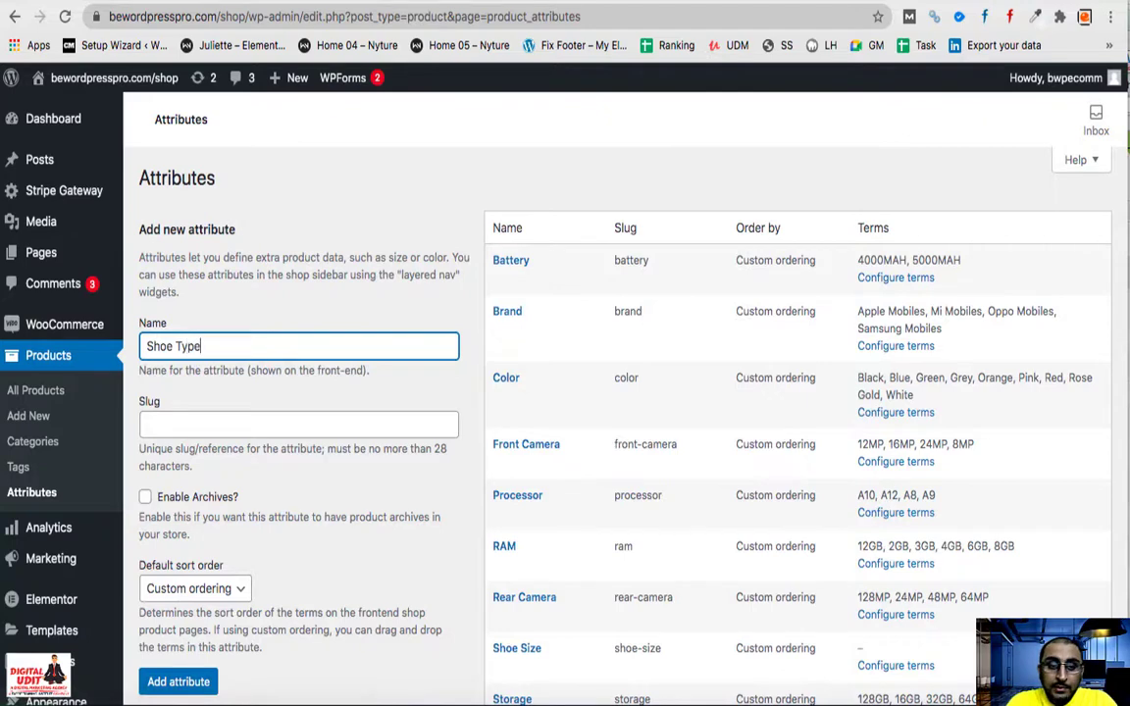
scroll(166, 589, "down", 2)
left_click(168, 594)
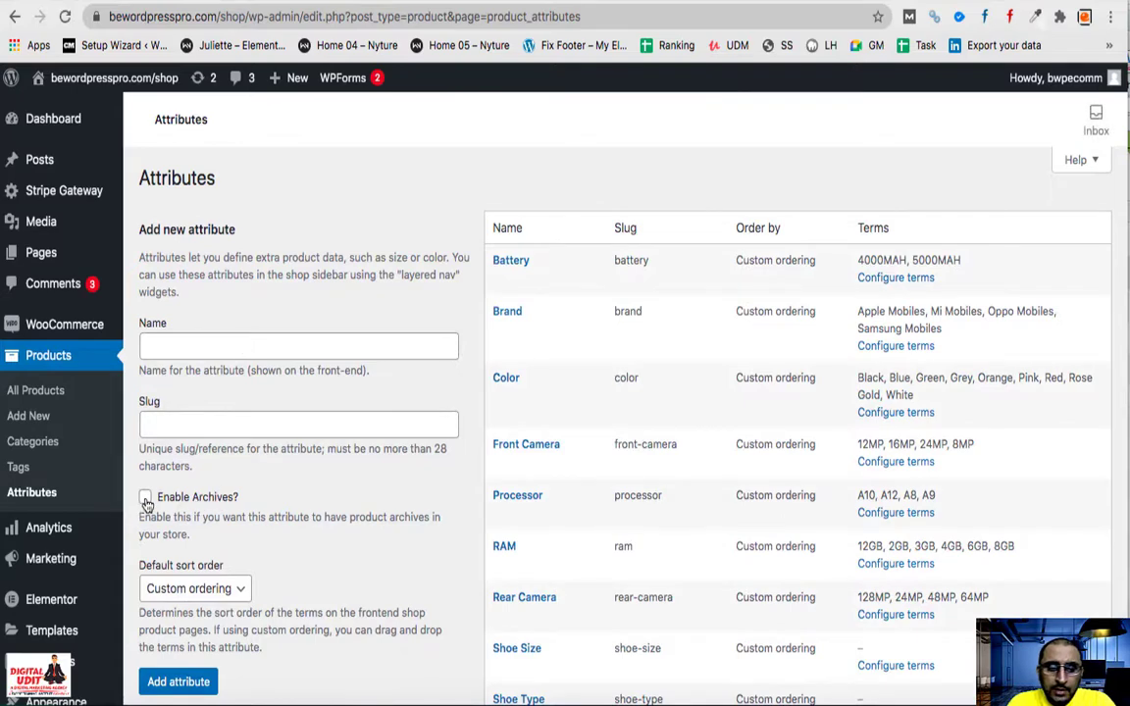
- Check the Flipkart sports shoe filters for another attribute idea and add a product attribute named Shoe Brand
left_click(457, 2)
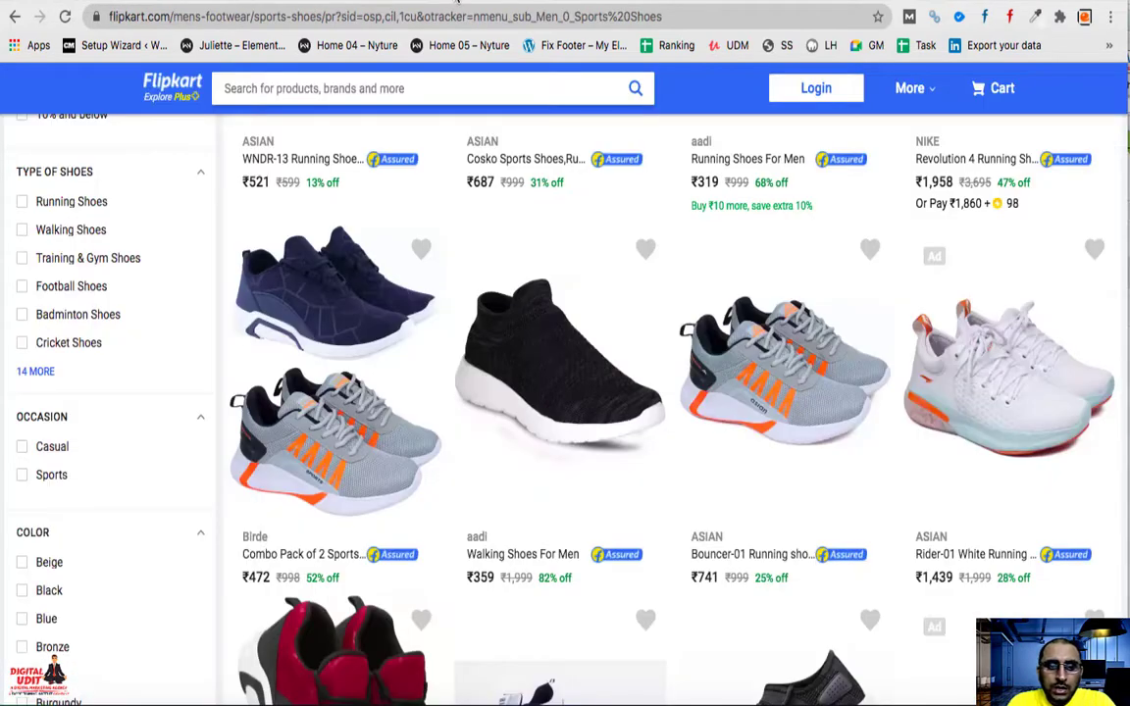
scroll(145, 419, "down", 5)
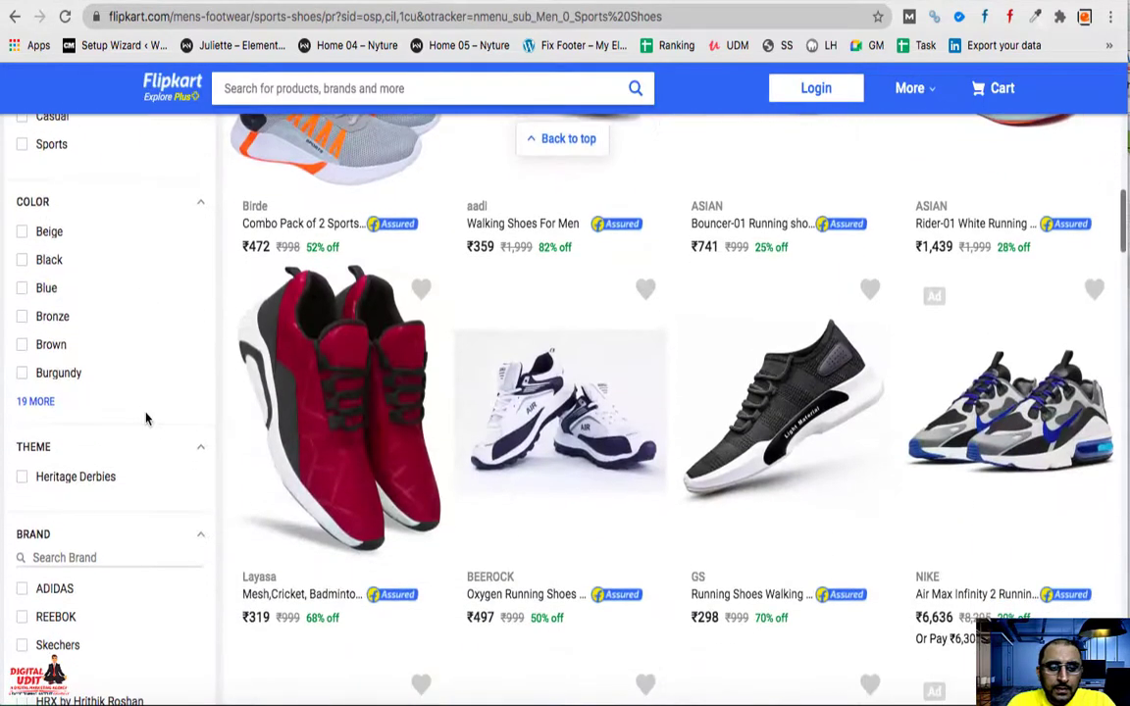
scroll(145, 419, "up", 8)
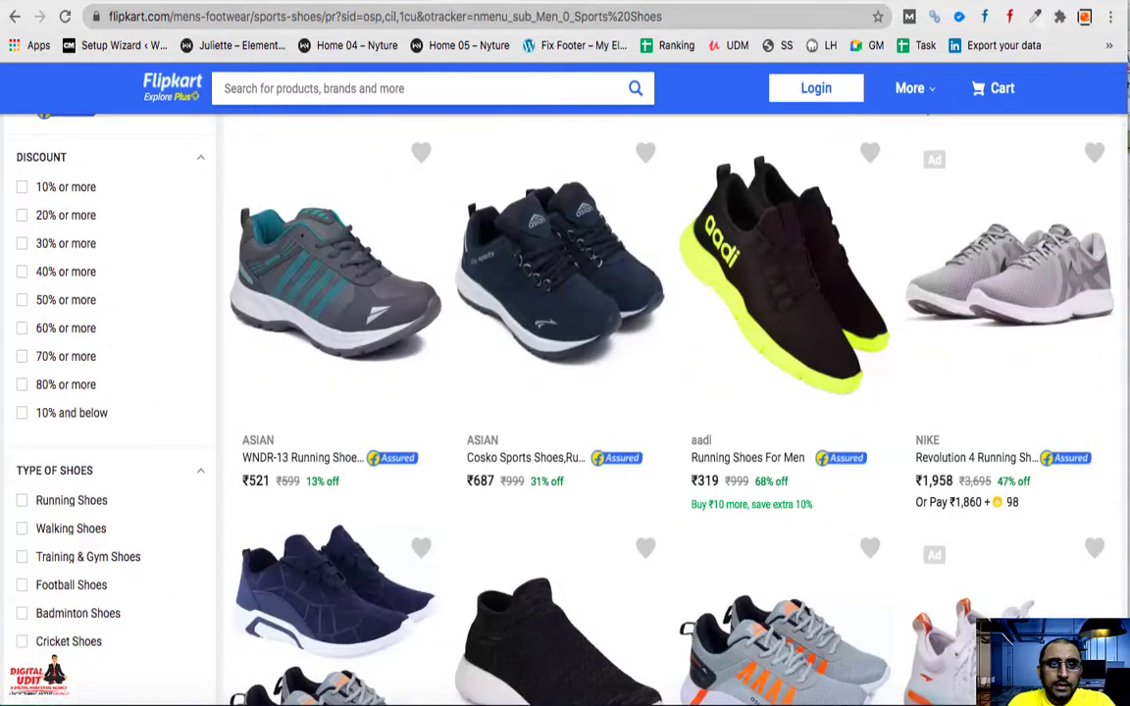
key("ctrl+shift+Tab")
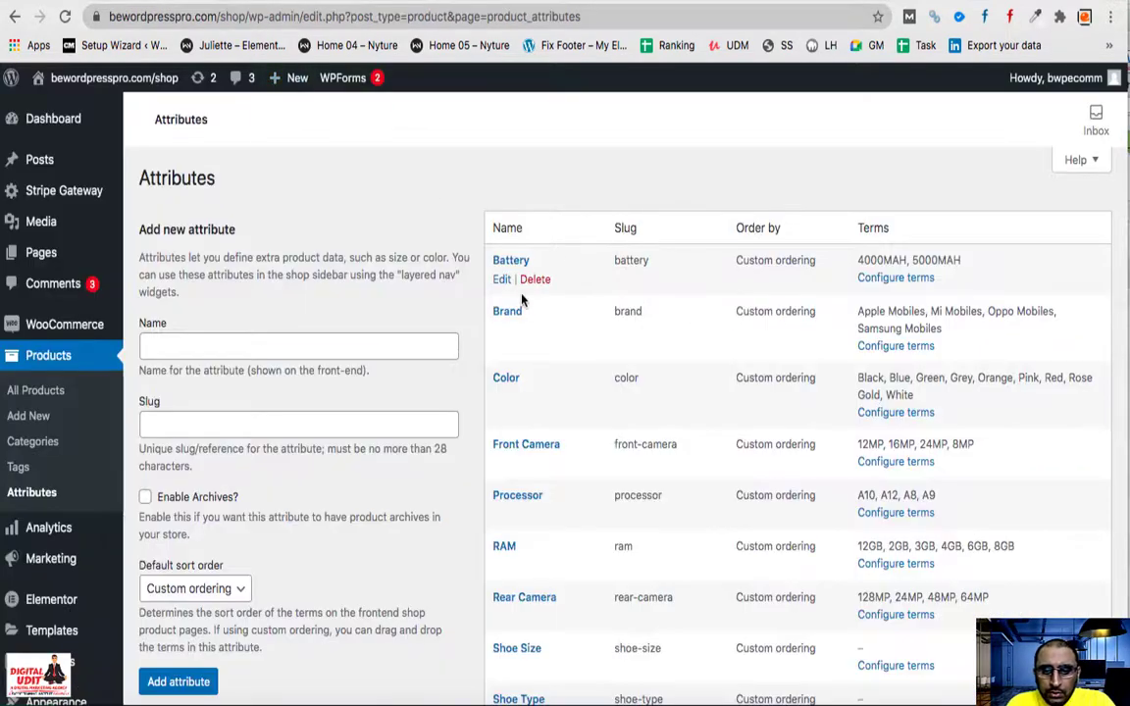
left_click(177, 346)
type("Shoe")
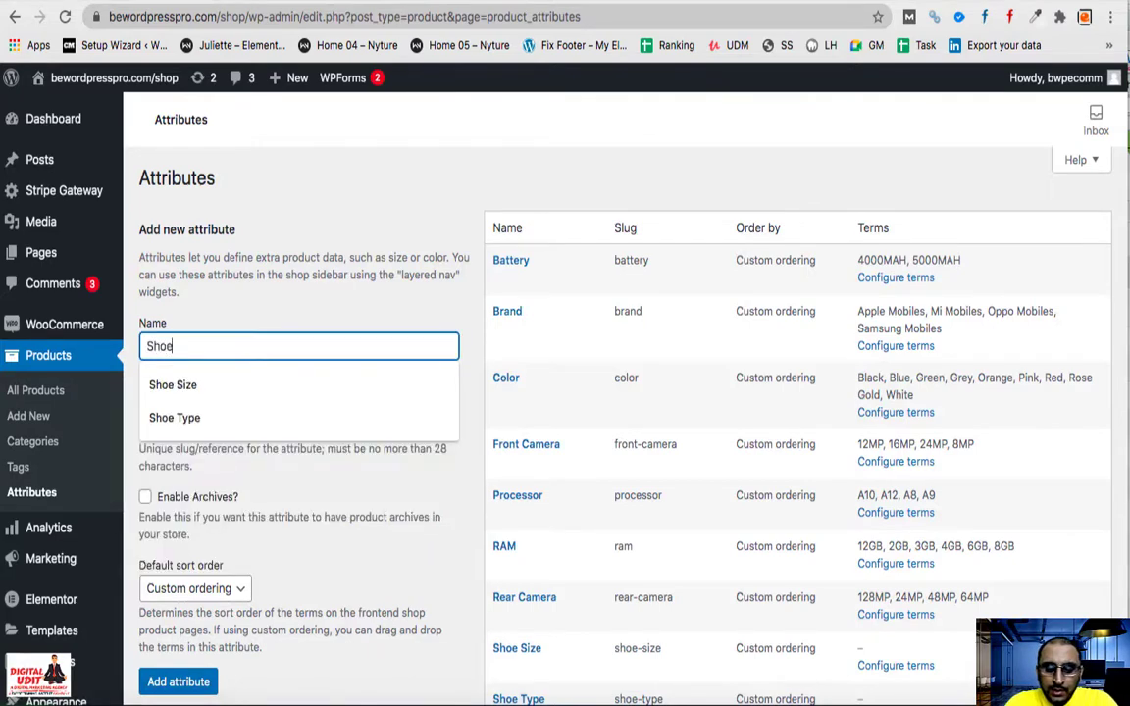
type(" Brand")
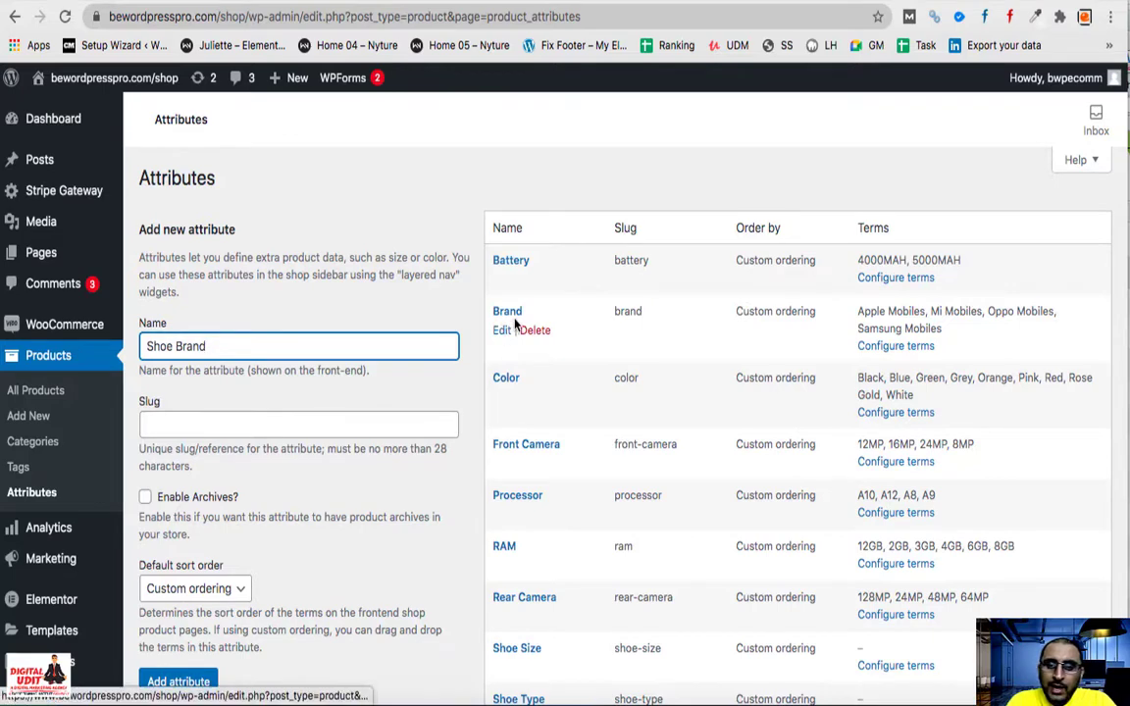
scroll(184, 422, "down", 3)
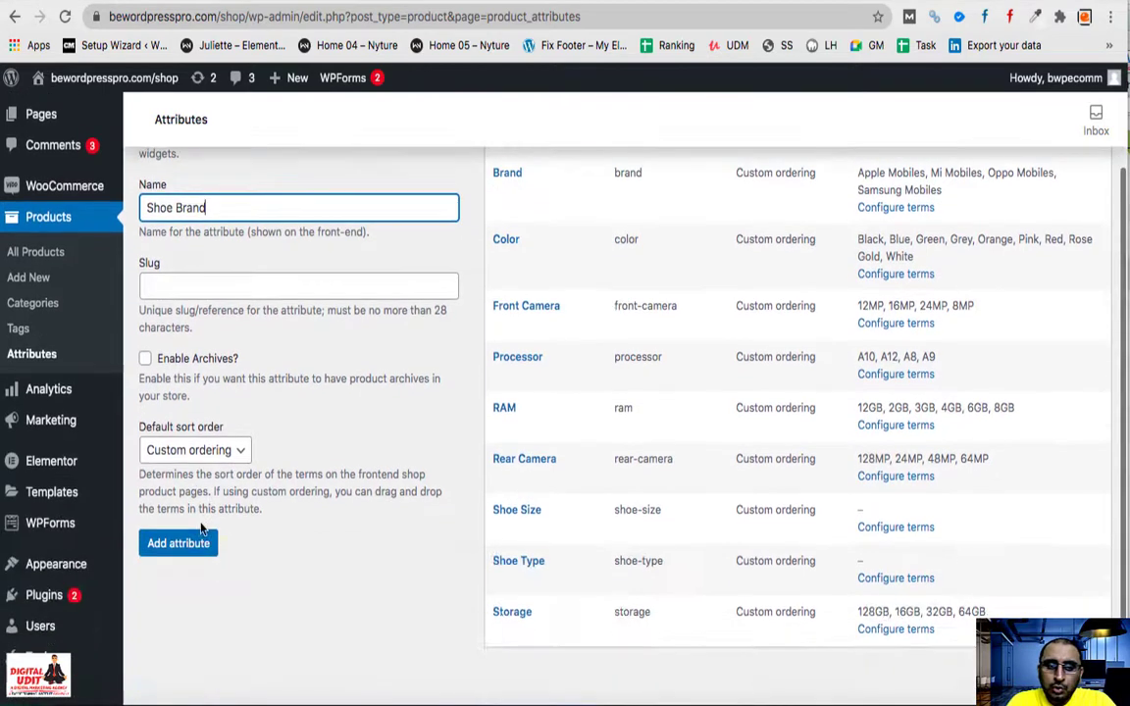
left_click(170, 545)
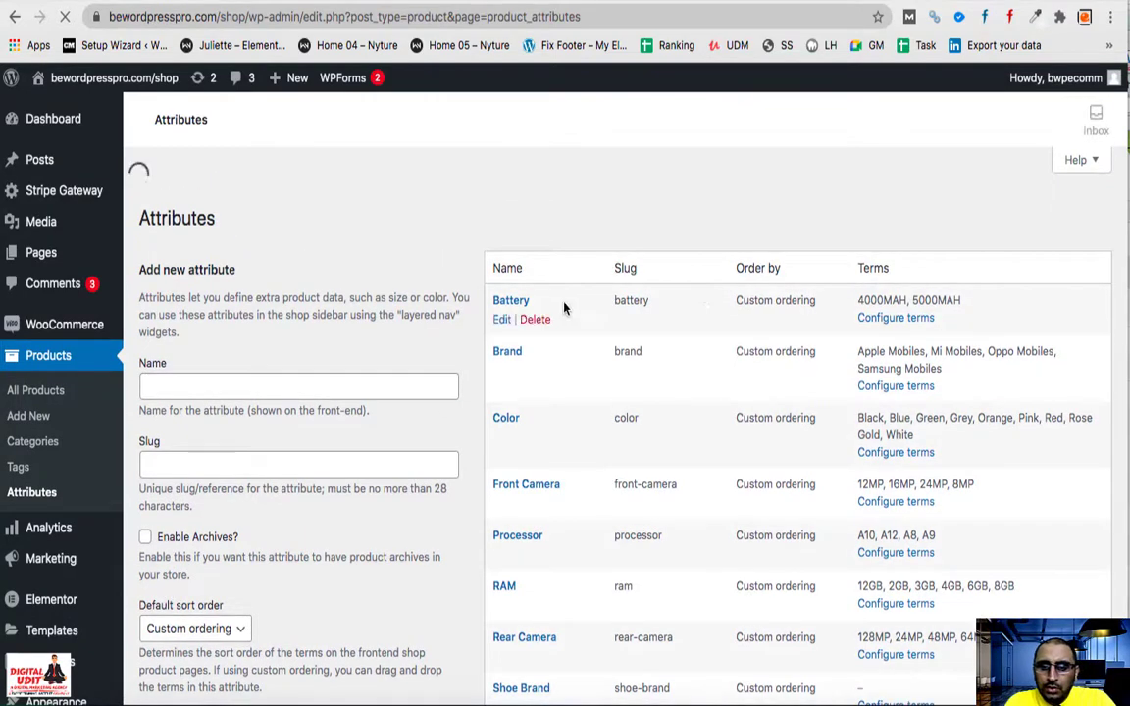
scroll(590, 525, "down", 5)
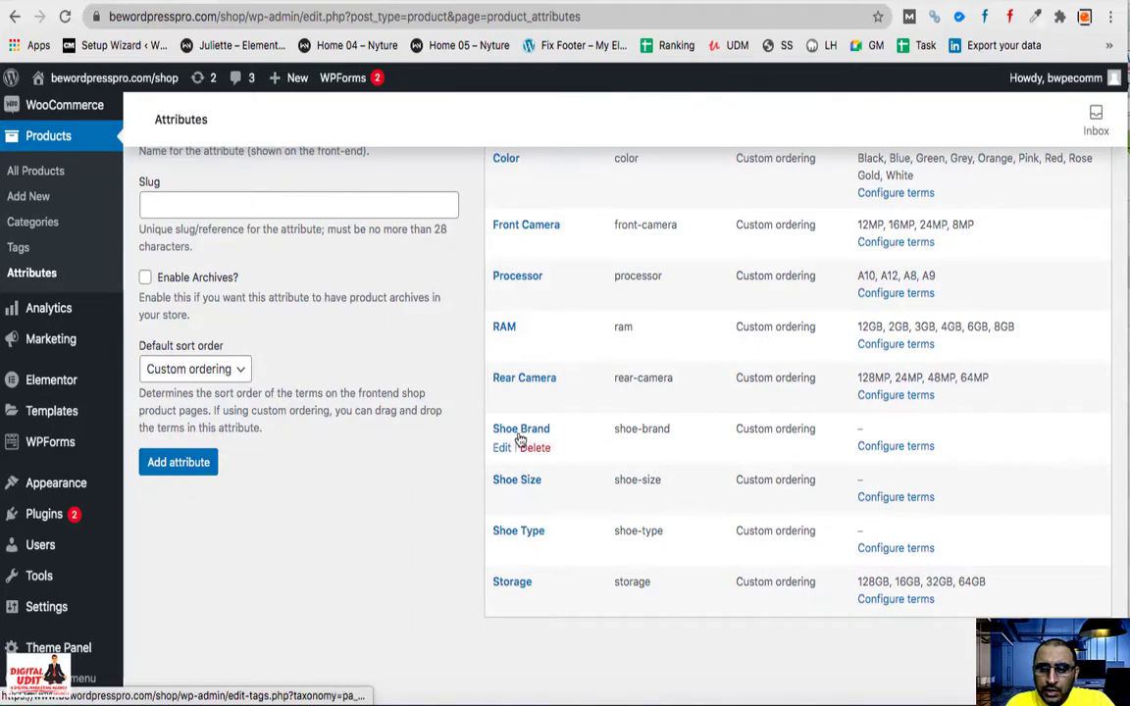
- Open the terms of the Color attribute and add a new color named Yellow
scroll(525, 504, "up", 5)
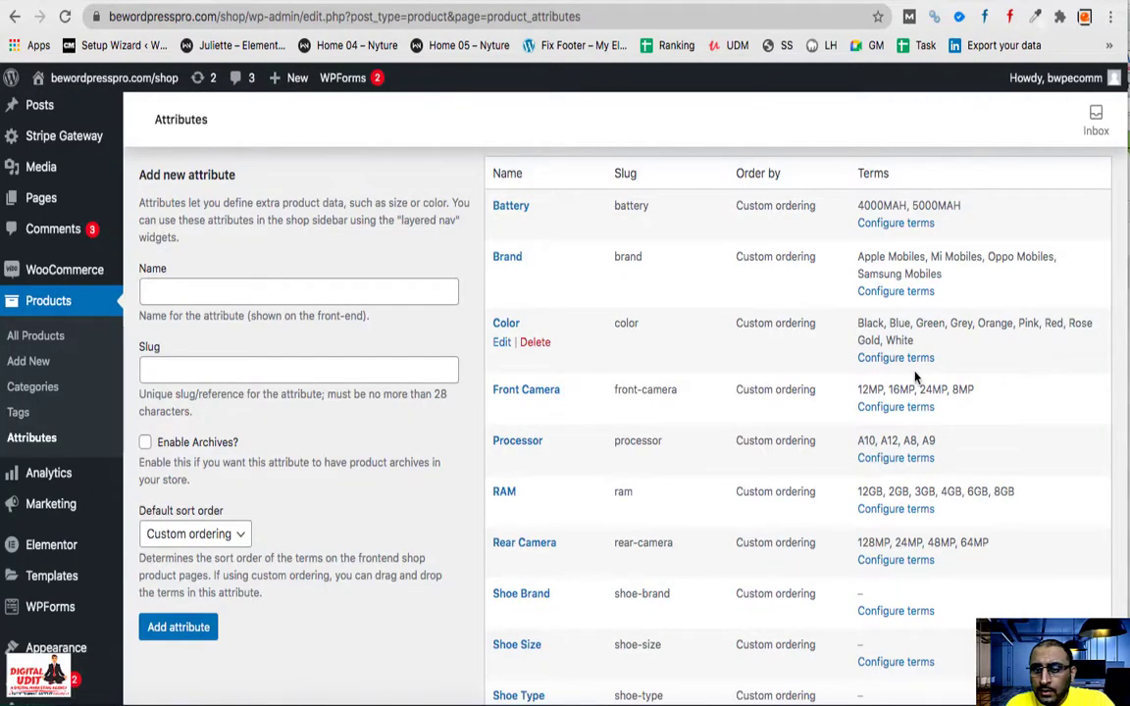
left_click(894, 359)
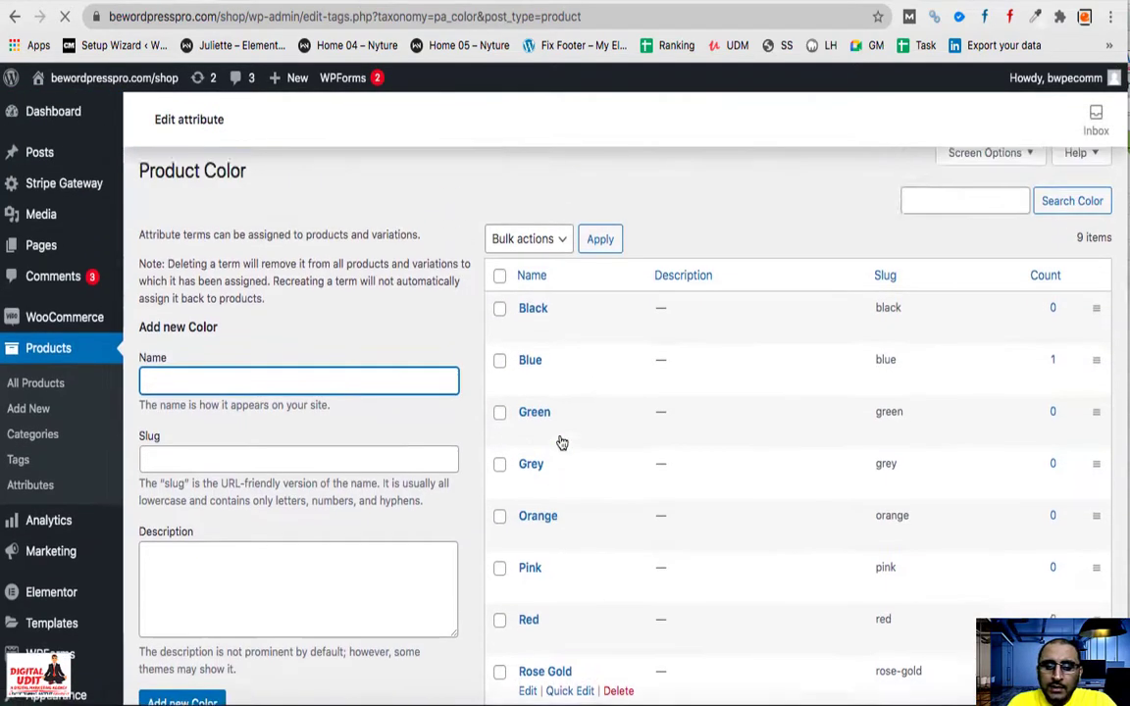
type("Yellow")
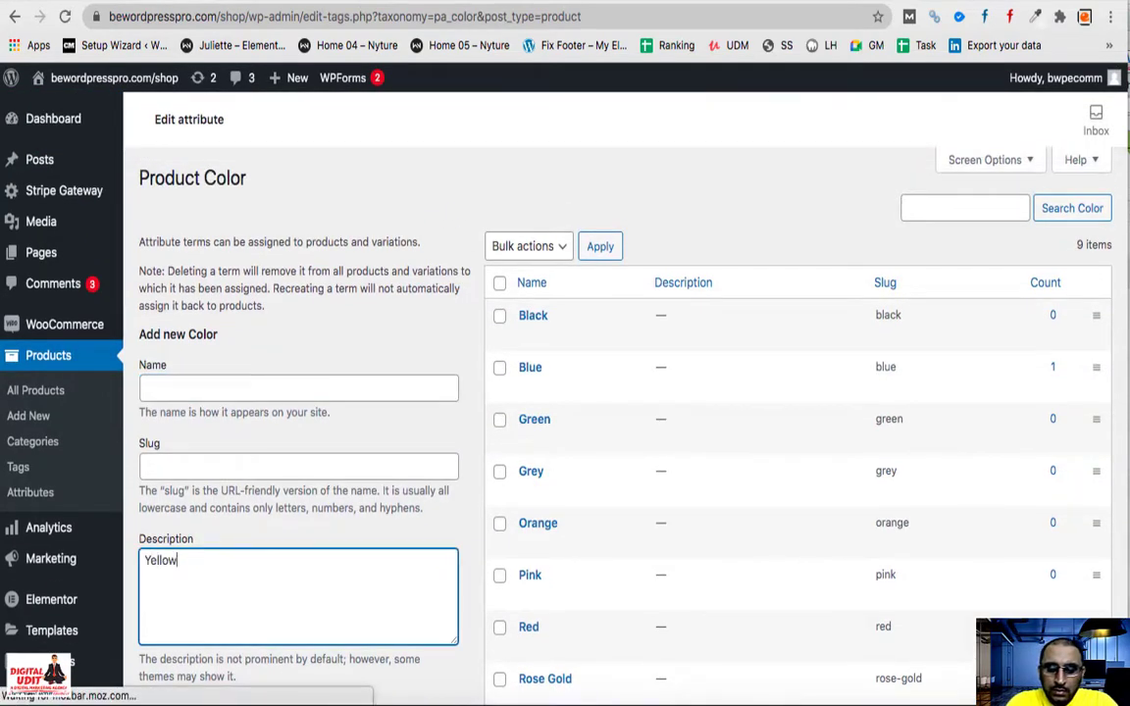
key("ctrl+a")
key("ctrl+x")
left_click(172, 388)
key("ctrl+v")
scroll(175, 412, "down", 3)
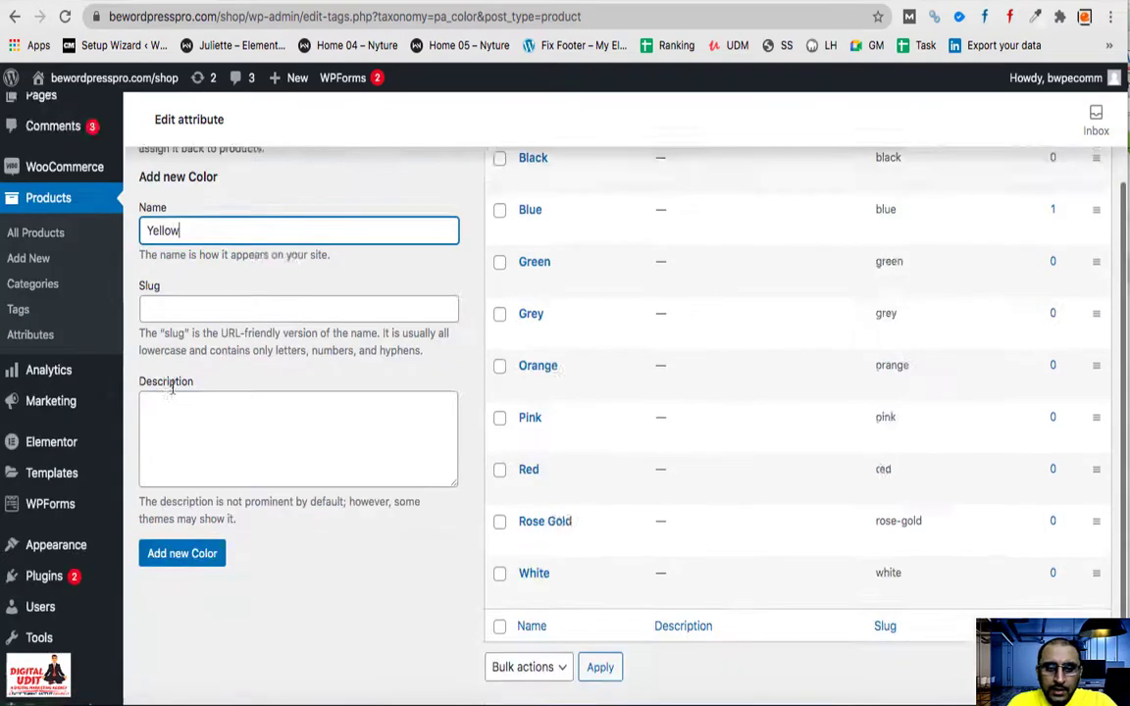
left_click(177, 491)
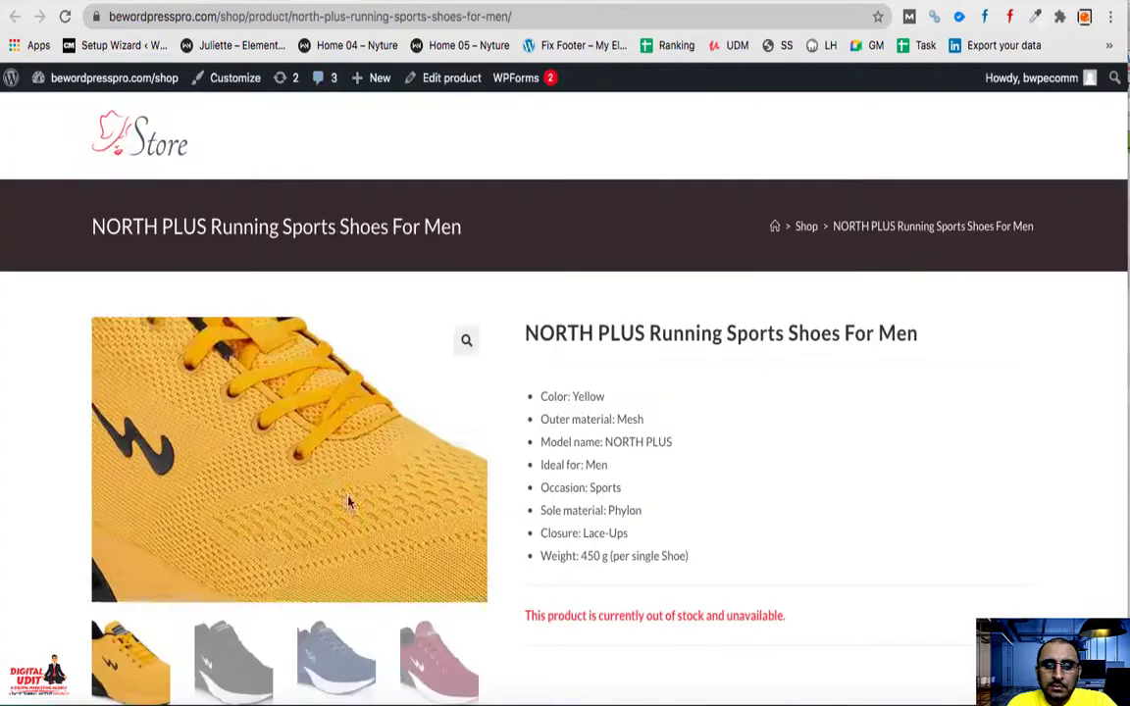
- Check the shoe colors on the NORTH PLUS product page and add a Color term named Burgundy
scroll(348, 503, "down", 5)
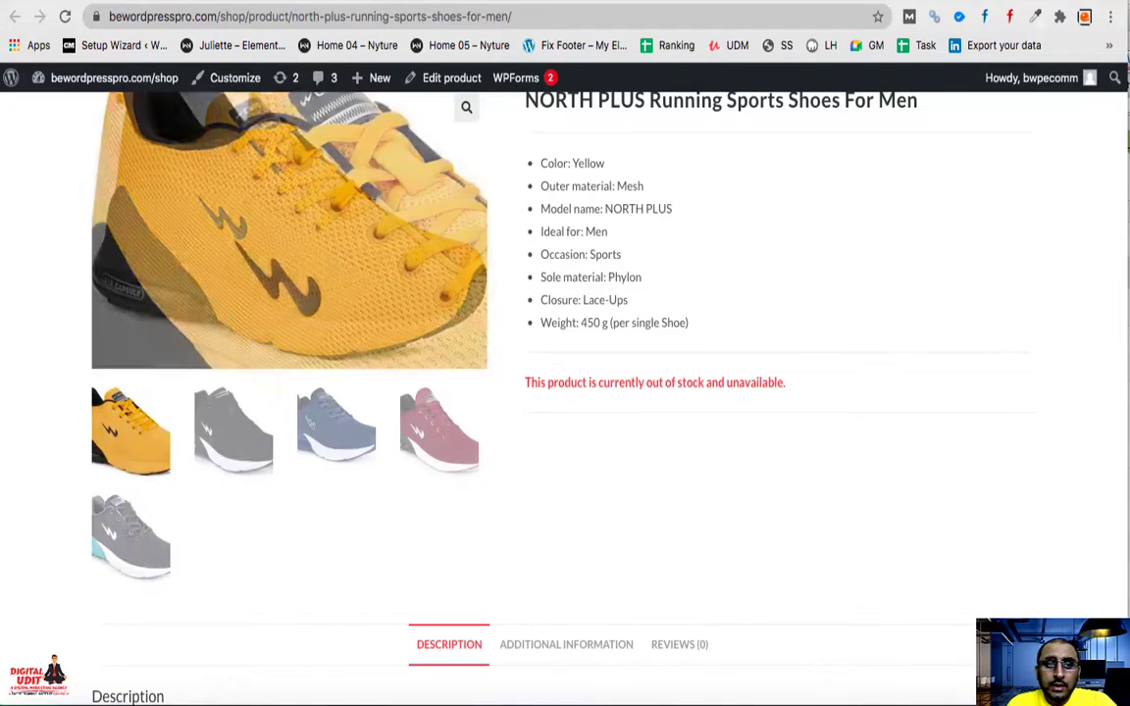
left_click(216, 2)
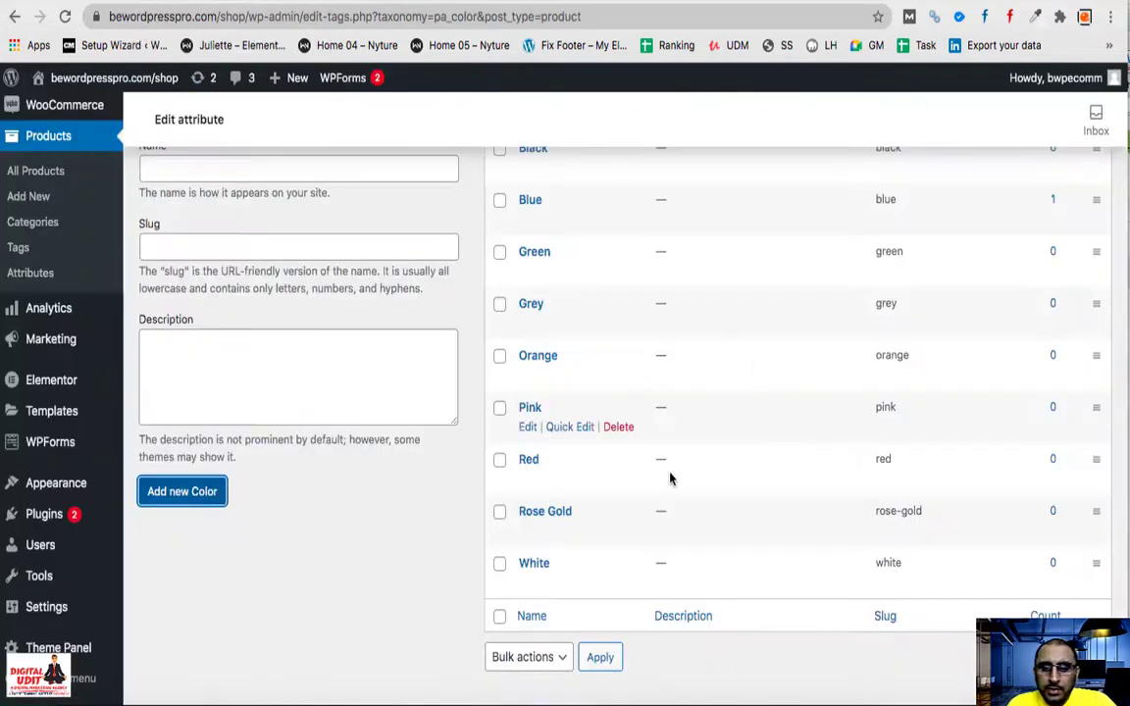
scroll(547, 334, "up", 5)
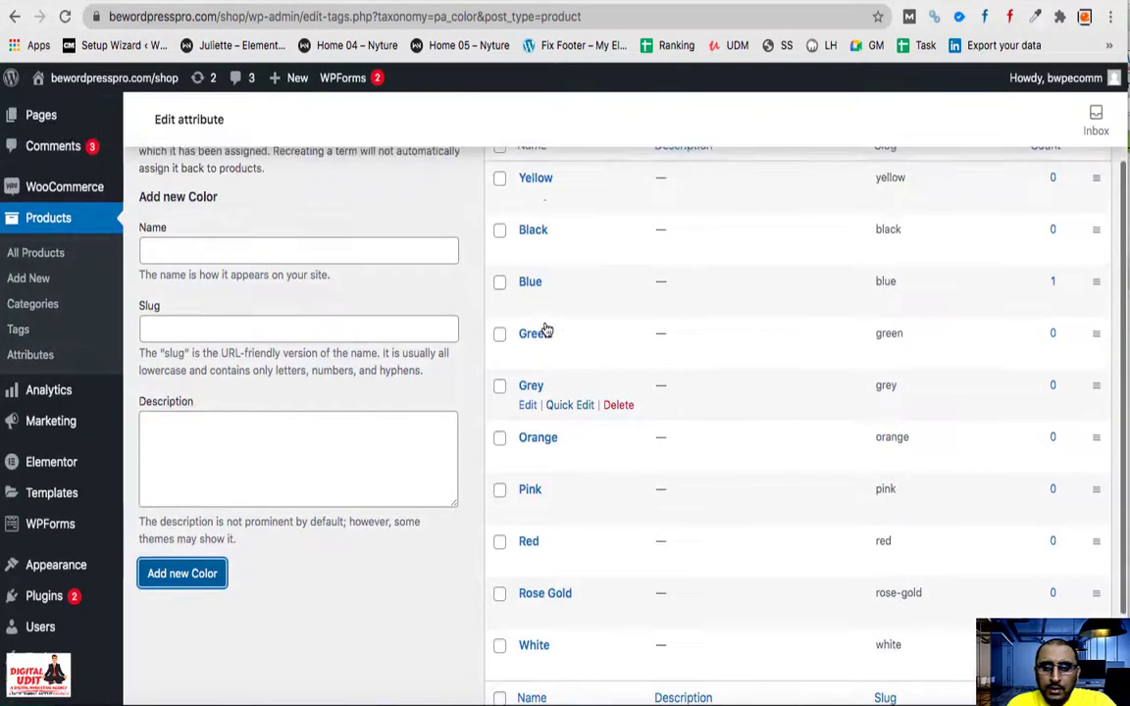
left_click(283, 393)
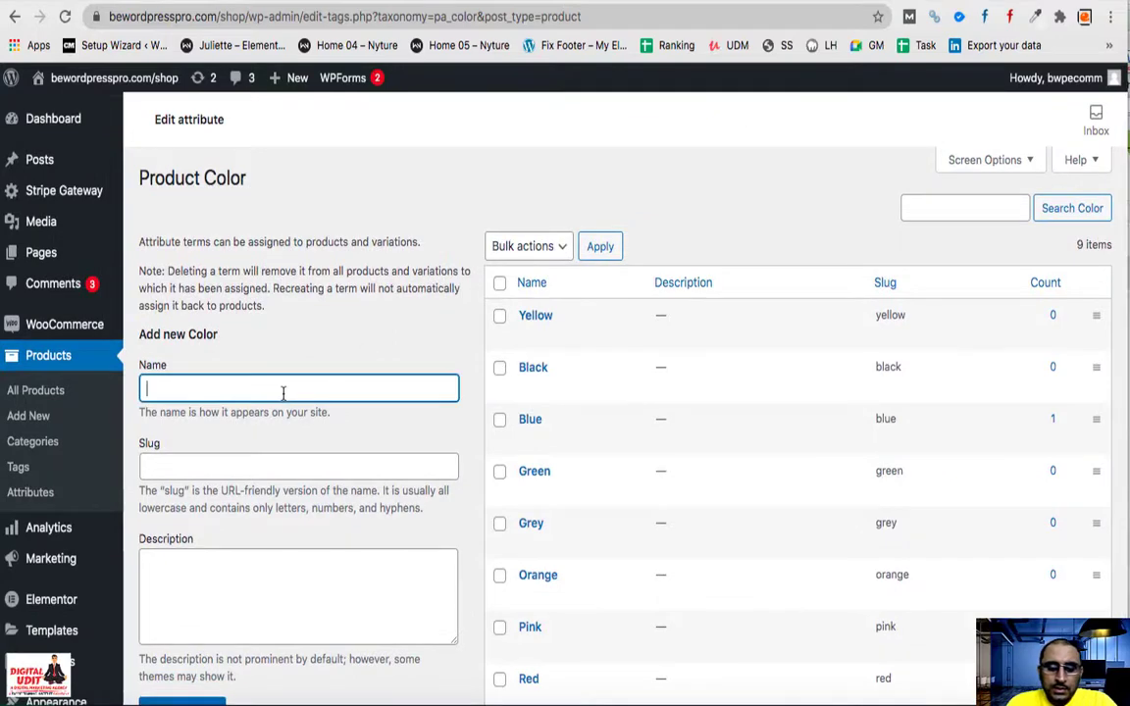
type("Burgundy")
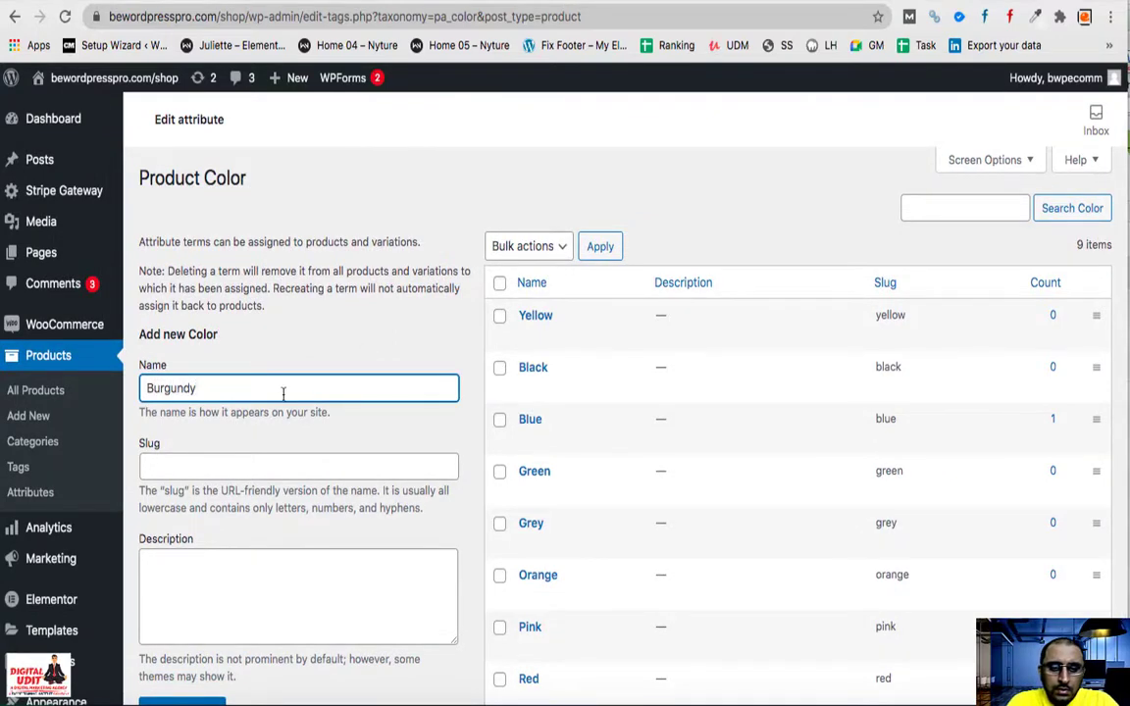
scroll(283, 392, "down", 5)
left_click(177, 449)
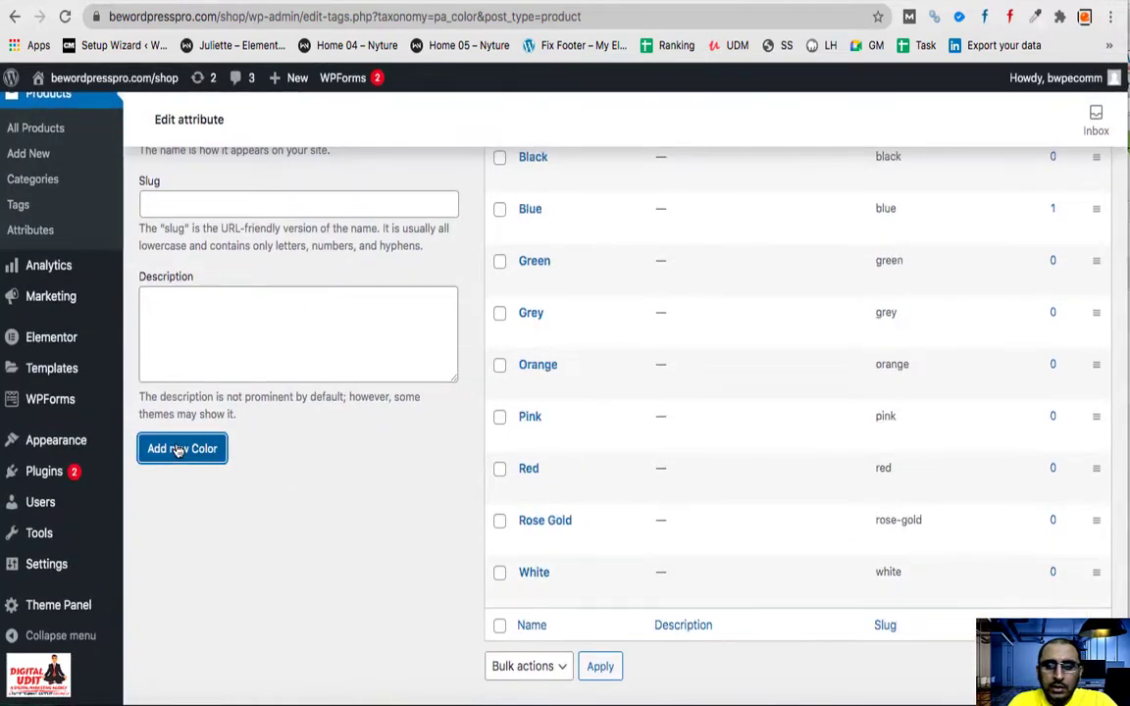
- Return to the attributes list, open the terms of Shoe Type and add a term named Running Shoes
left_click(18, 232)
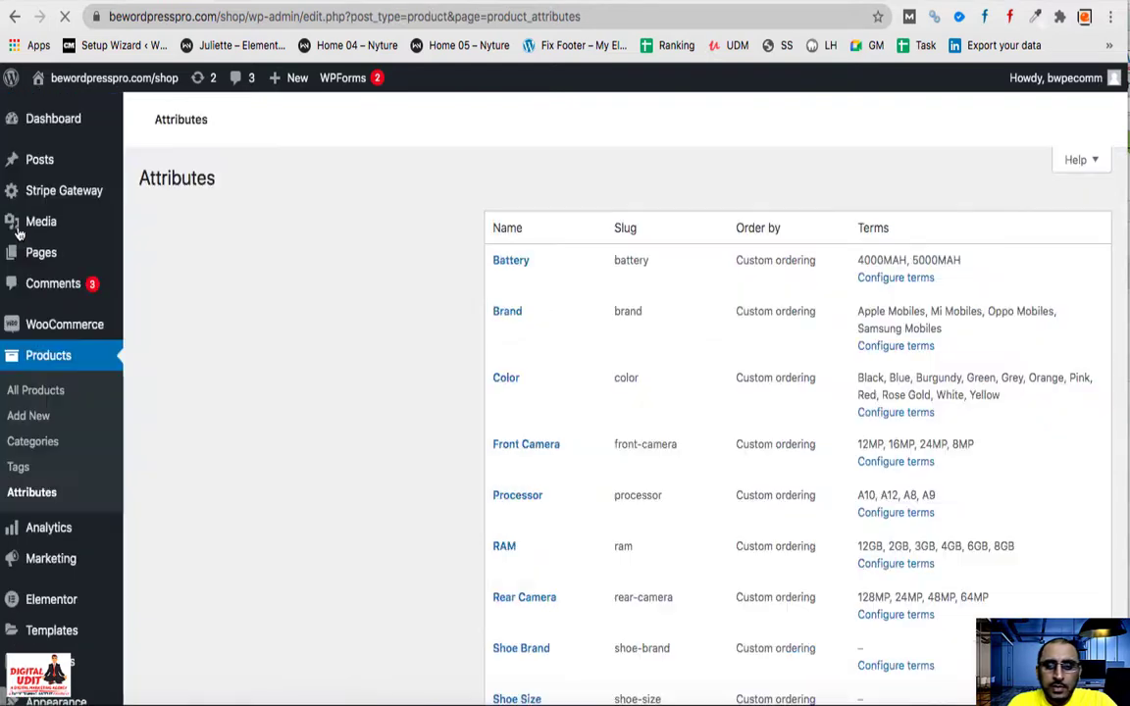
scroll(530, 371, "down", 4)
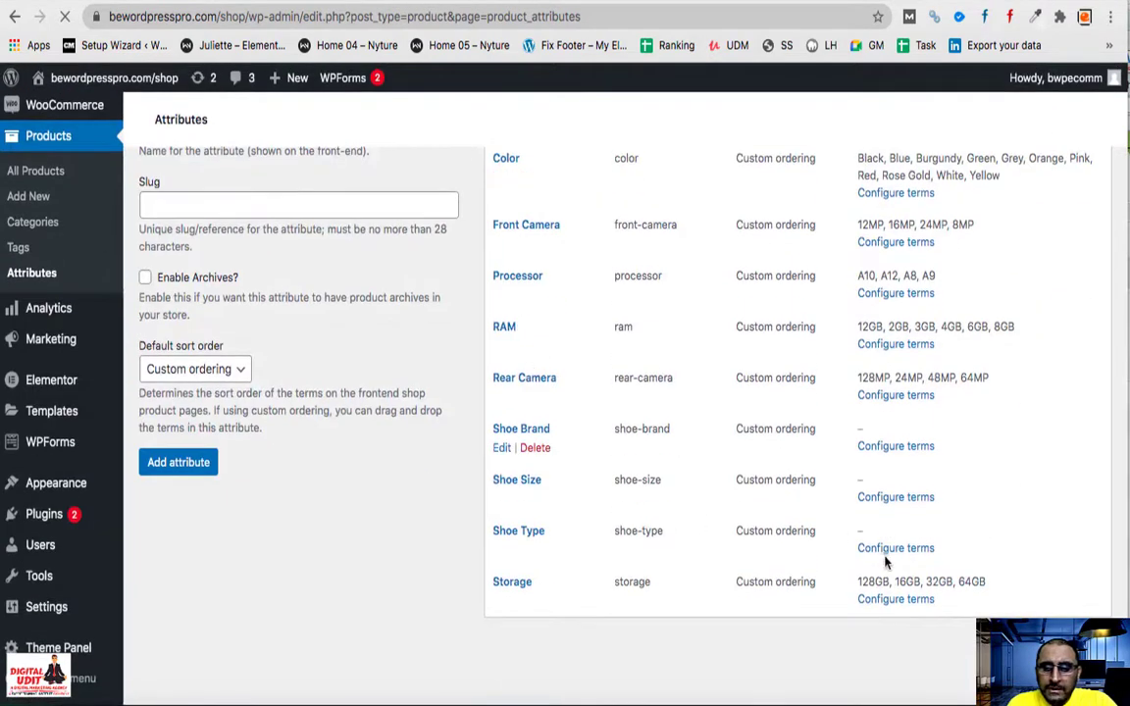
scroll(883, 579, "up", 1)
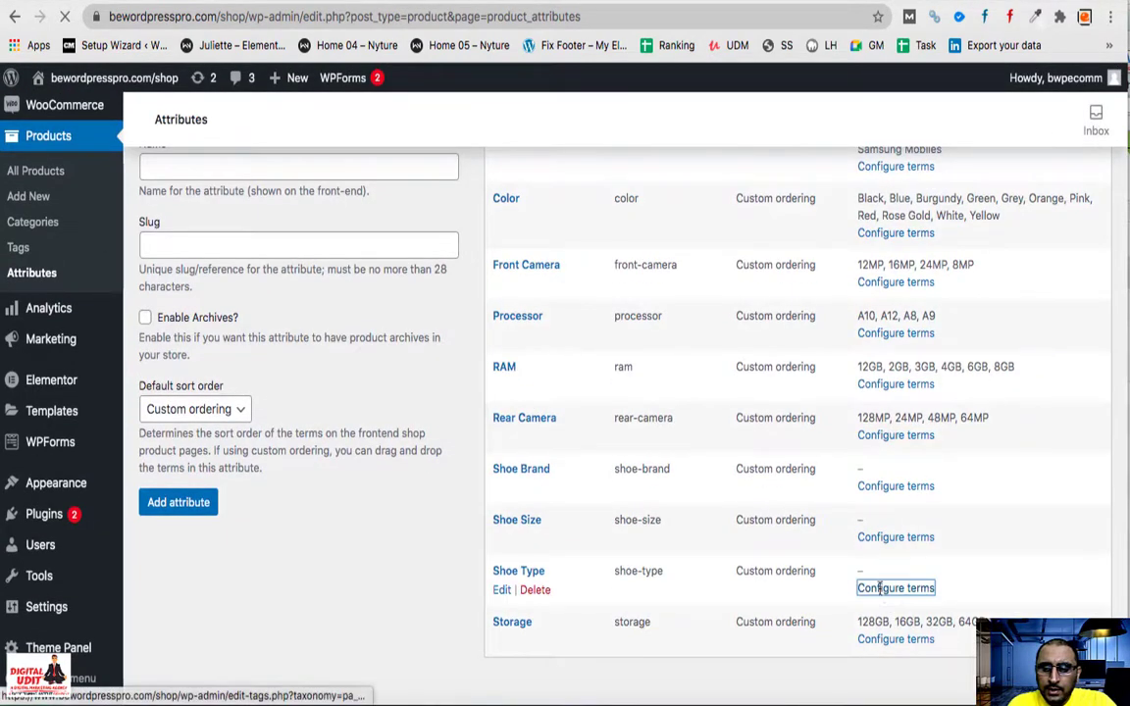
scroll(880, 589, "down", 1)
left_click(890, 551)
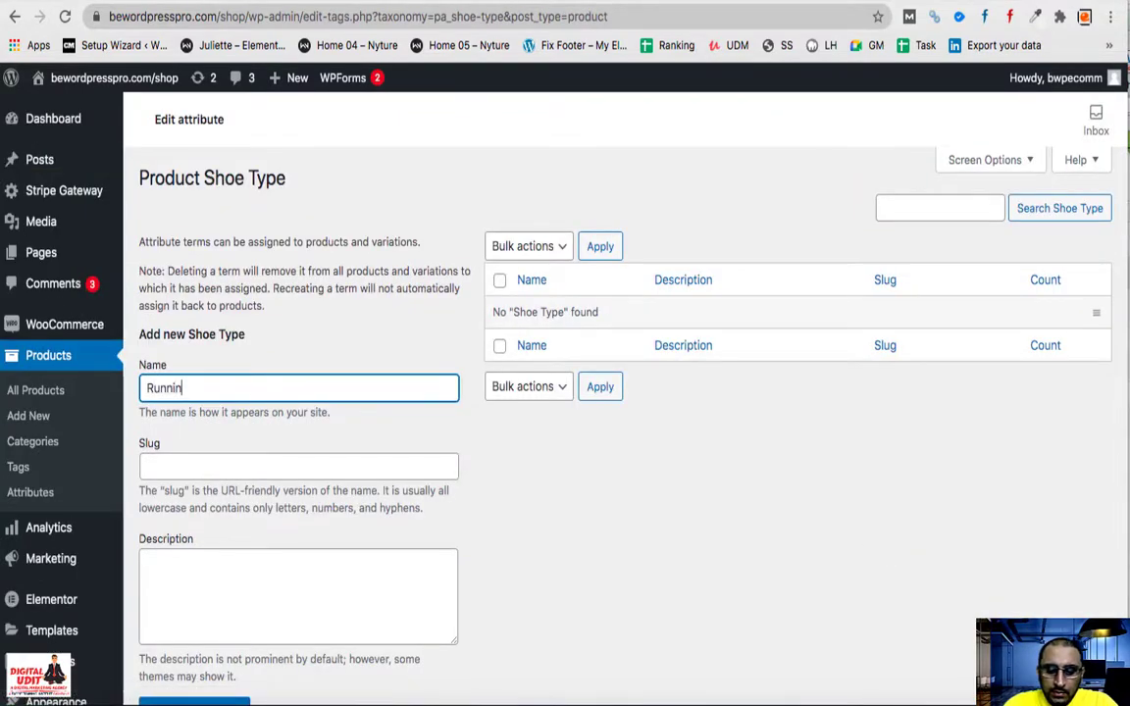
type("Running Shoes")
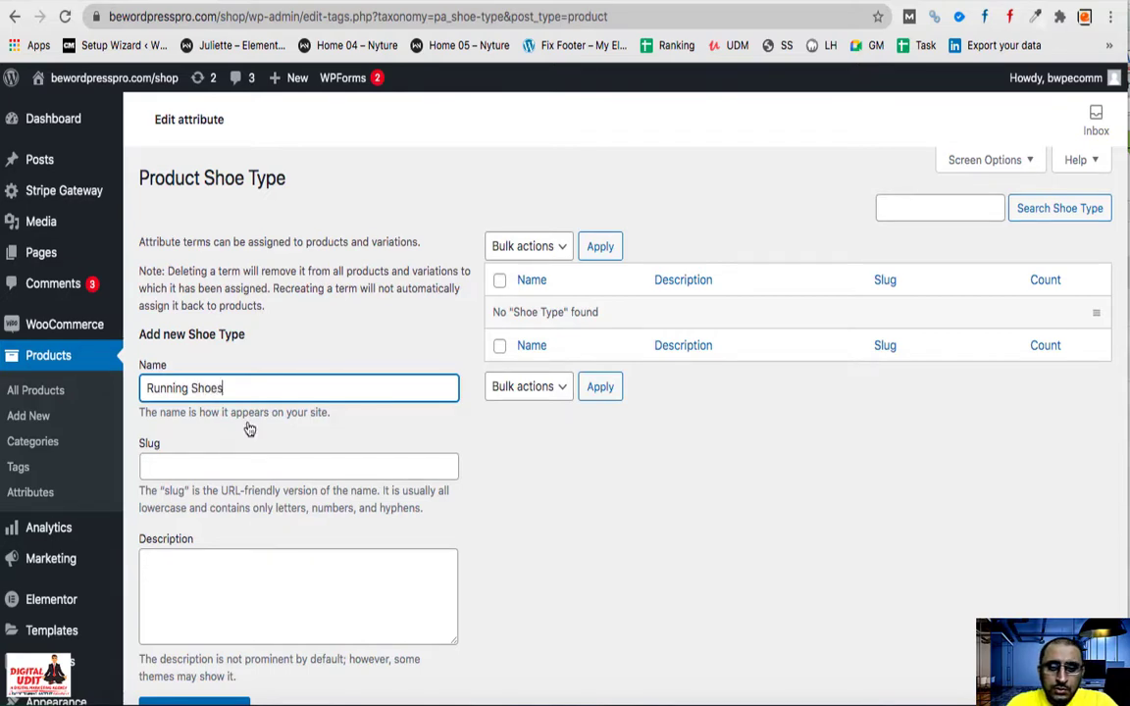
scroll(249, 429, "down", 5)
left_click(205, 497)
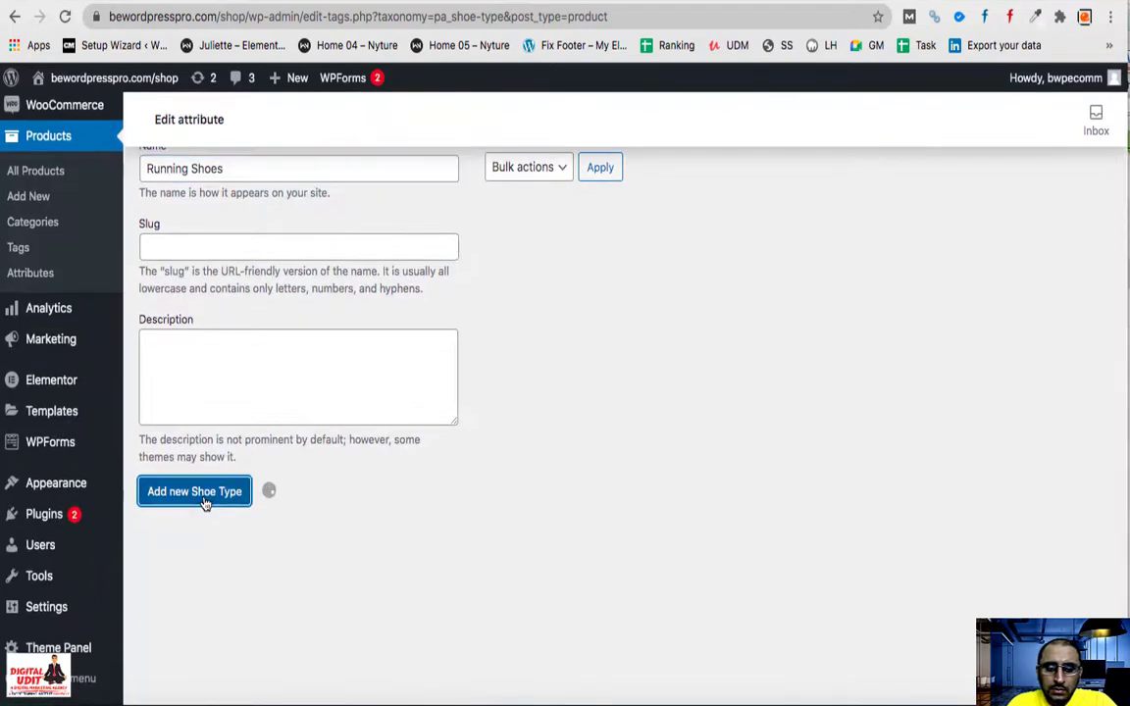
scroll(205, 503, "up", 4)
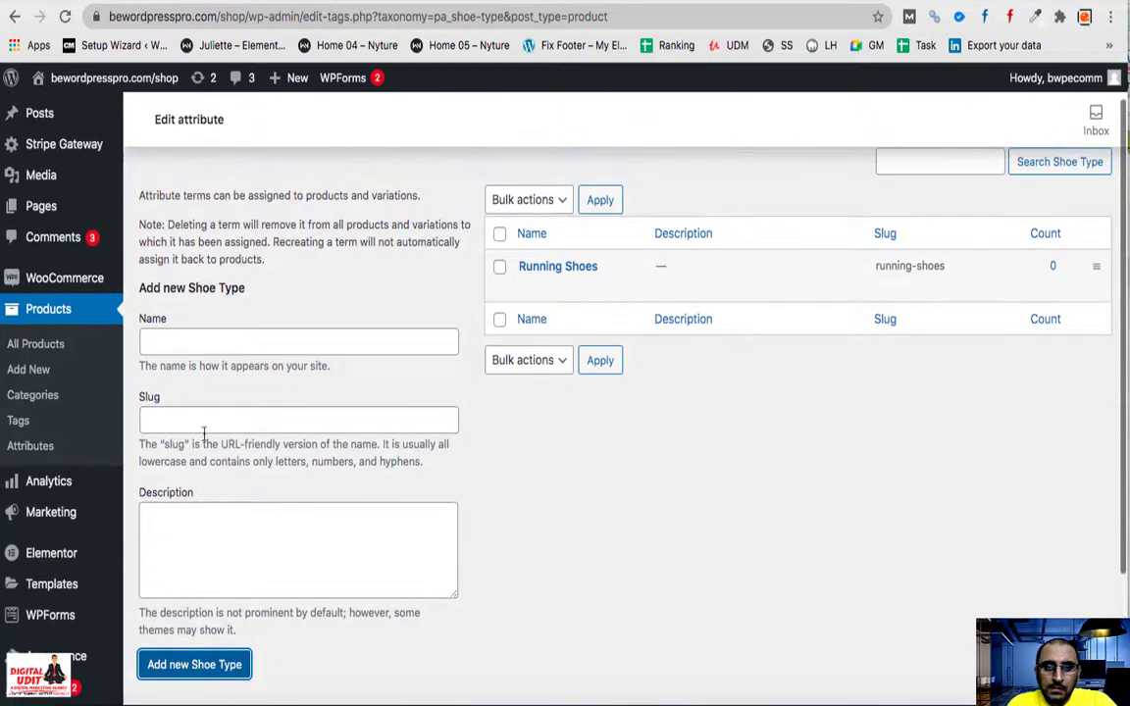
- Check the type-of-shoes filter on Flipkart and add the Shoe Type terms Walking Shoes and Training & Gym Shoes
left_click(441, 3)
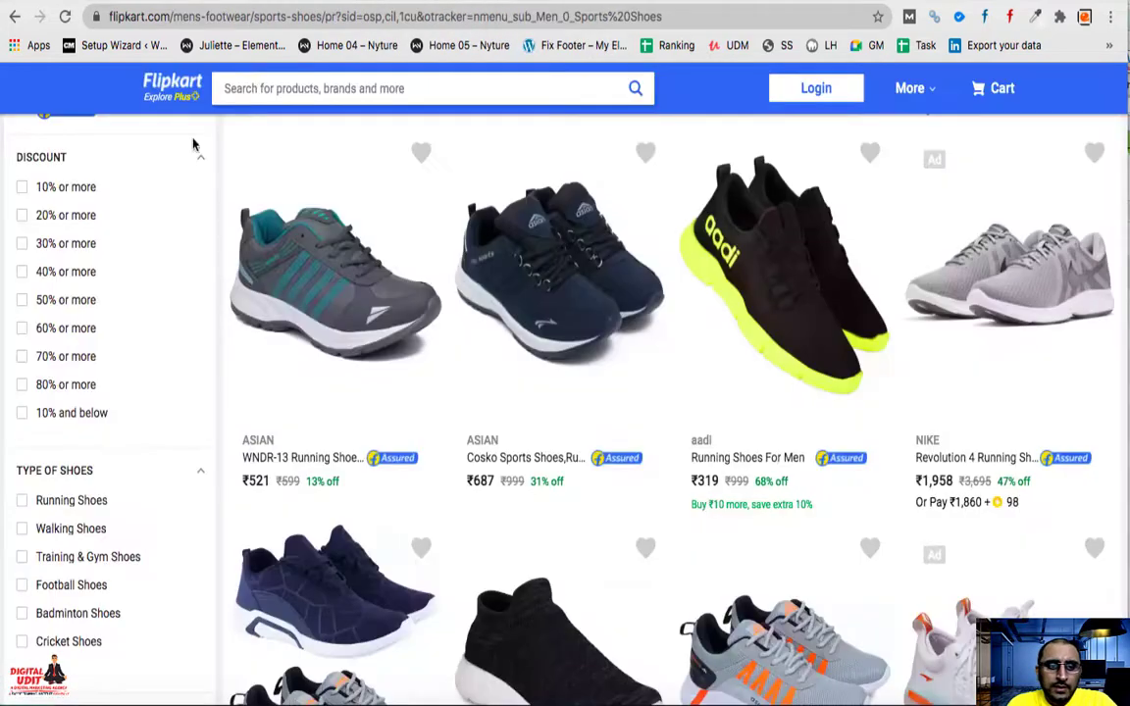
scroll(91, 300, "down", 3)
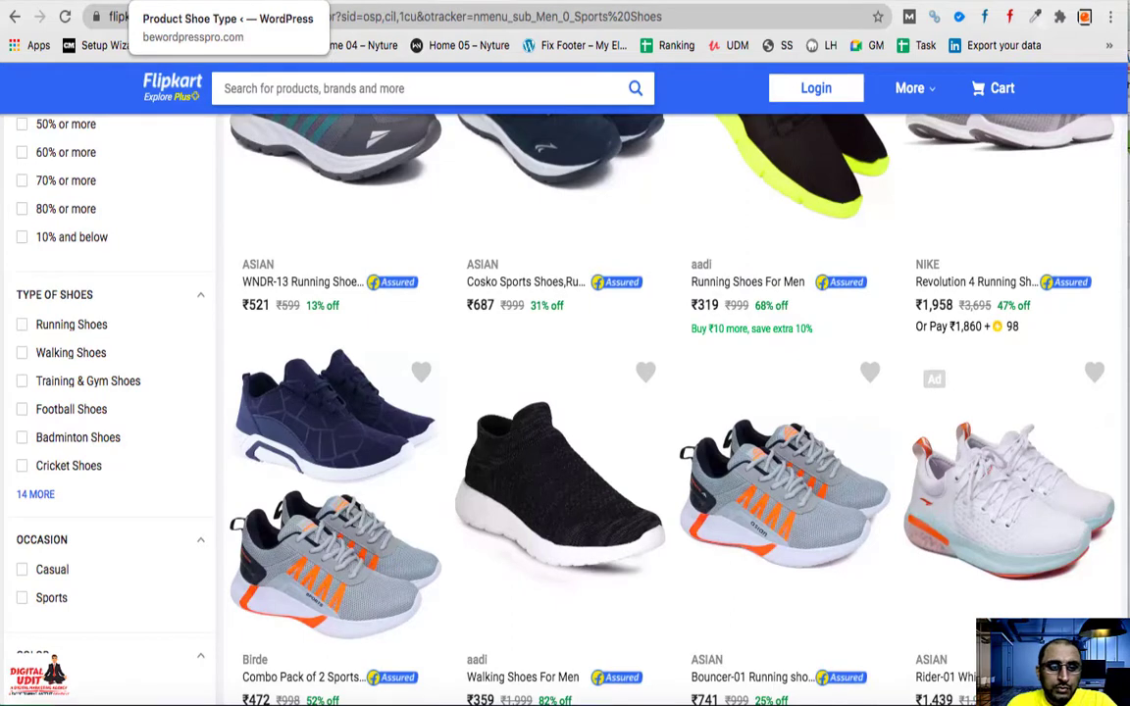
left_click(225, 3)
left_click(203, 340)
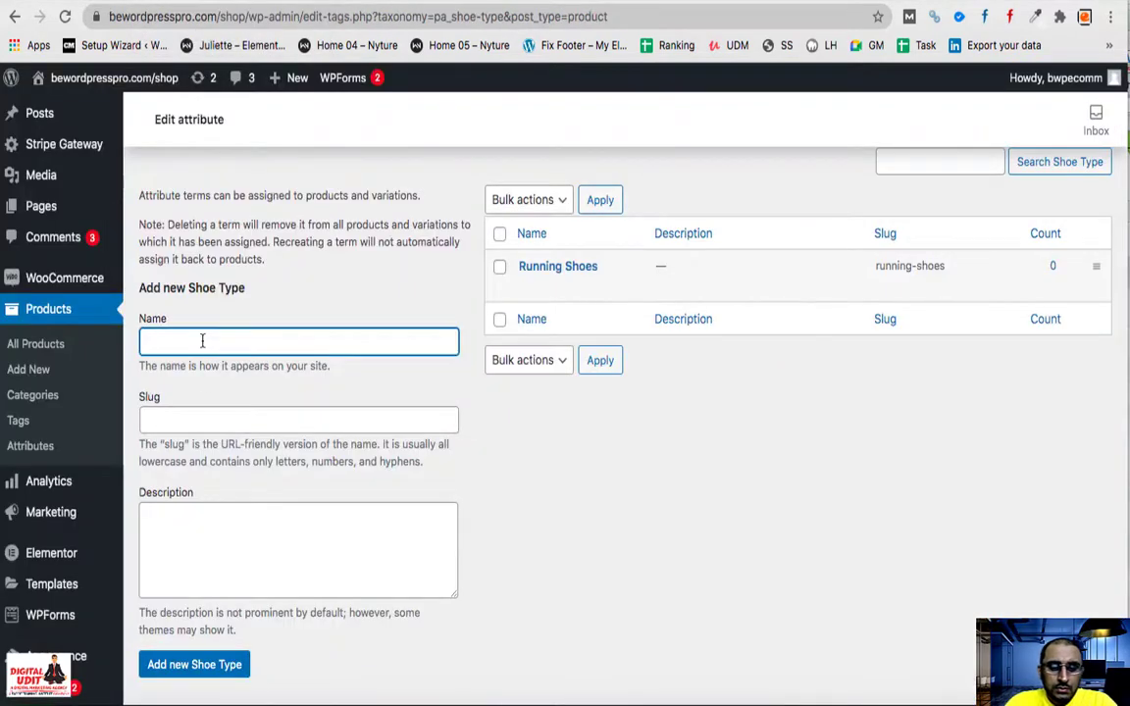
type("Walking Shoes")
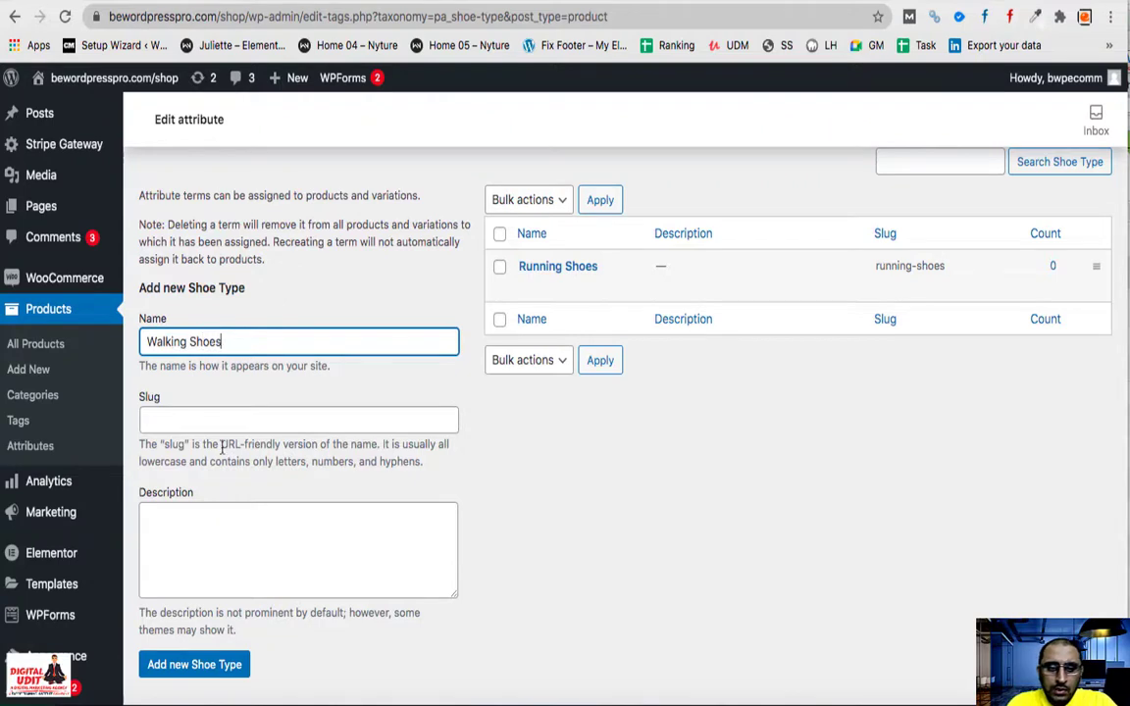
scroll(223, 447, "down", 2)
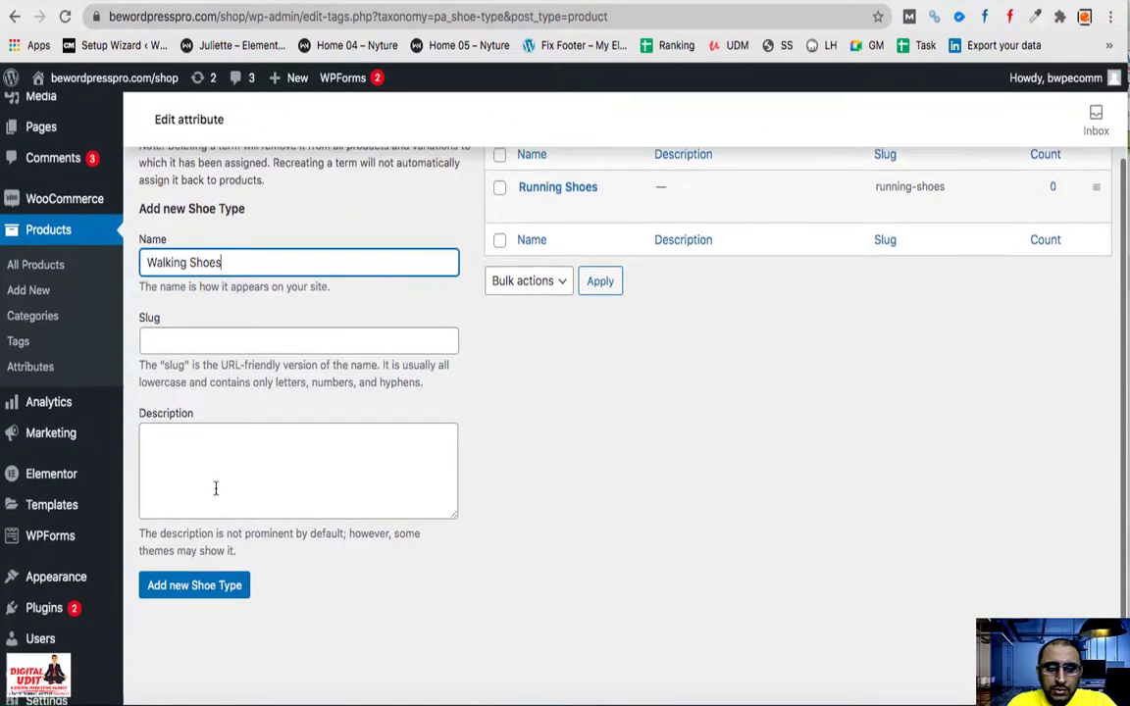
left_click(196, 595)
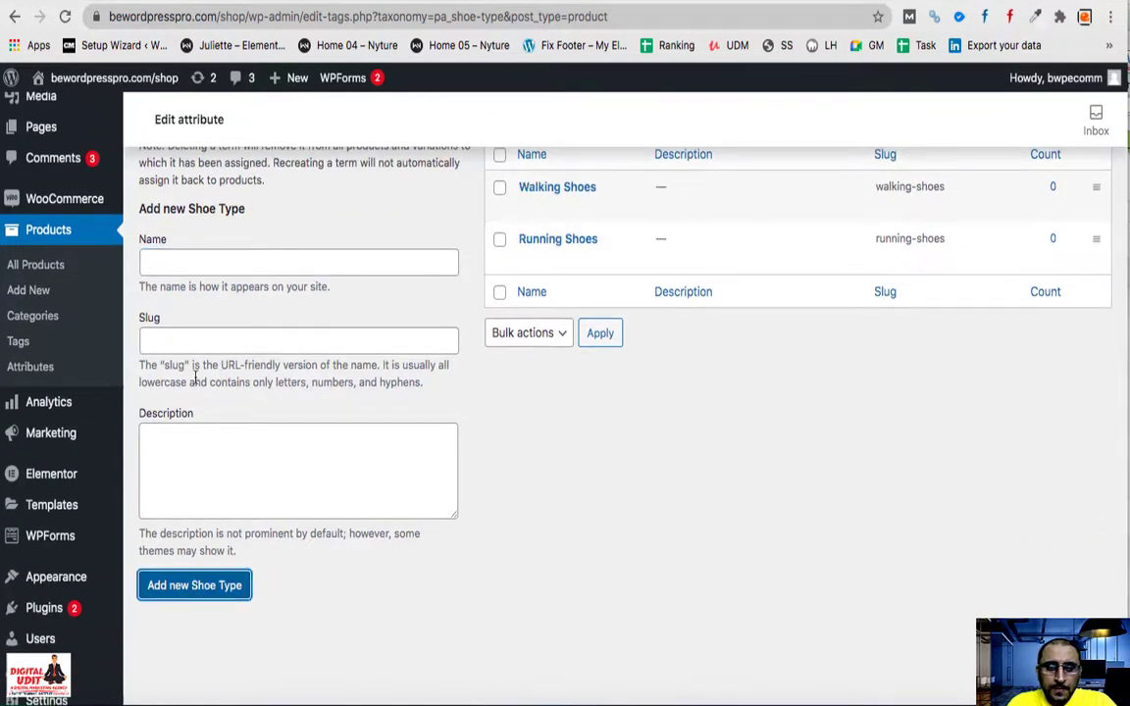
left_click(202, 259)
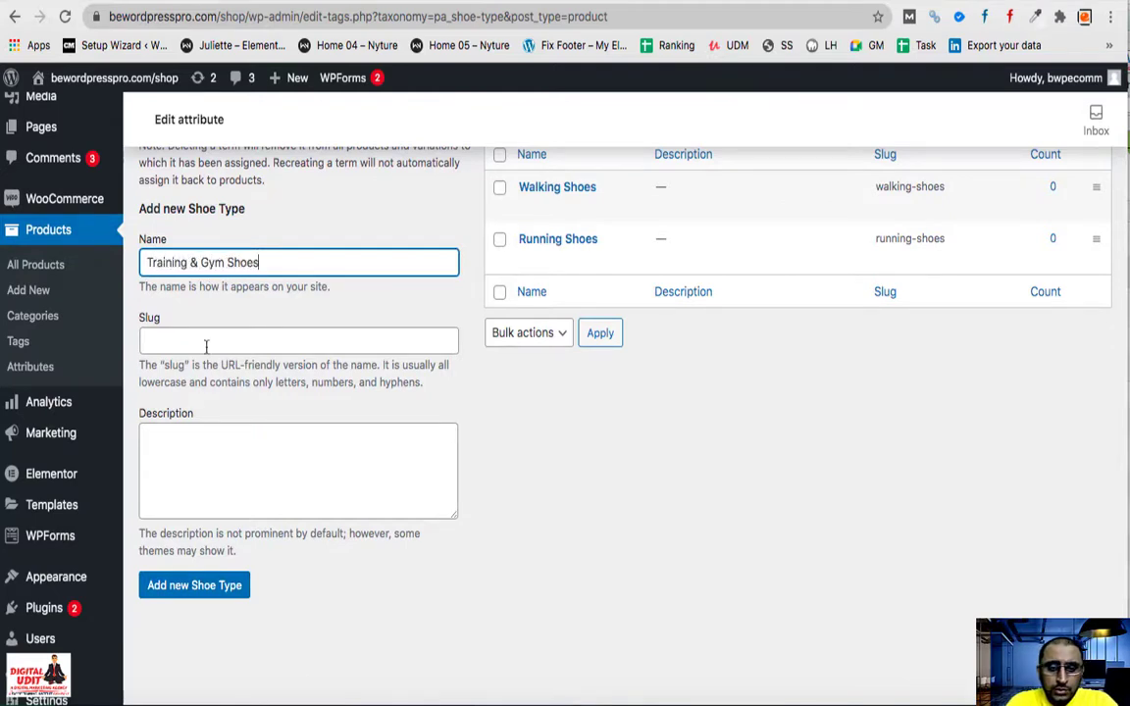
left_click(233, 589)
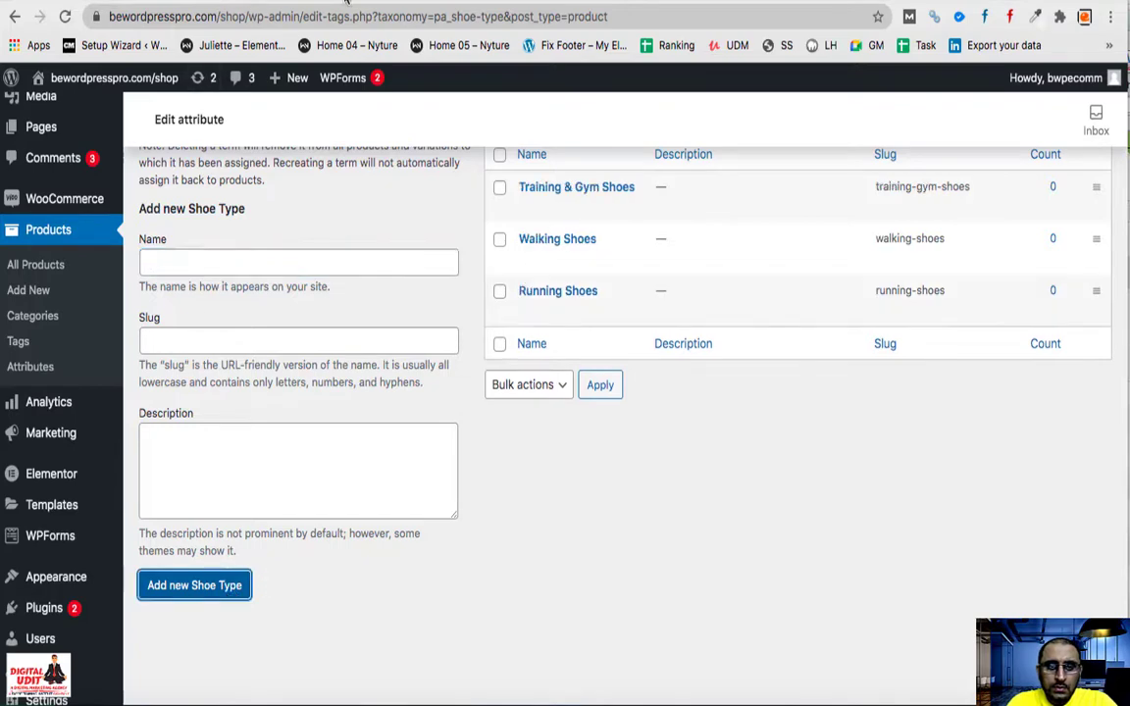
- Check the type-of-shoes filter on Flipkart again and add a Shoe Type term named Football Shoes
left_click(202, 4)
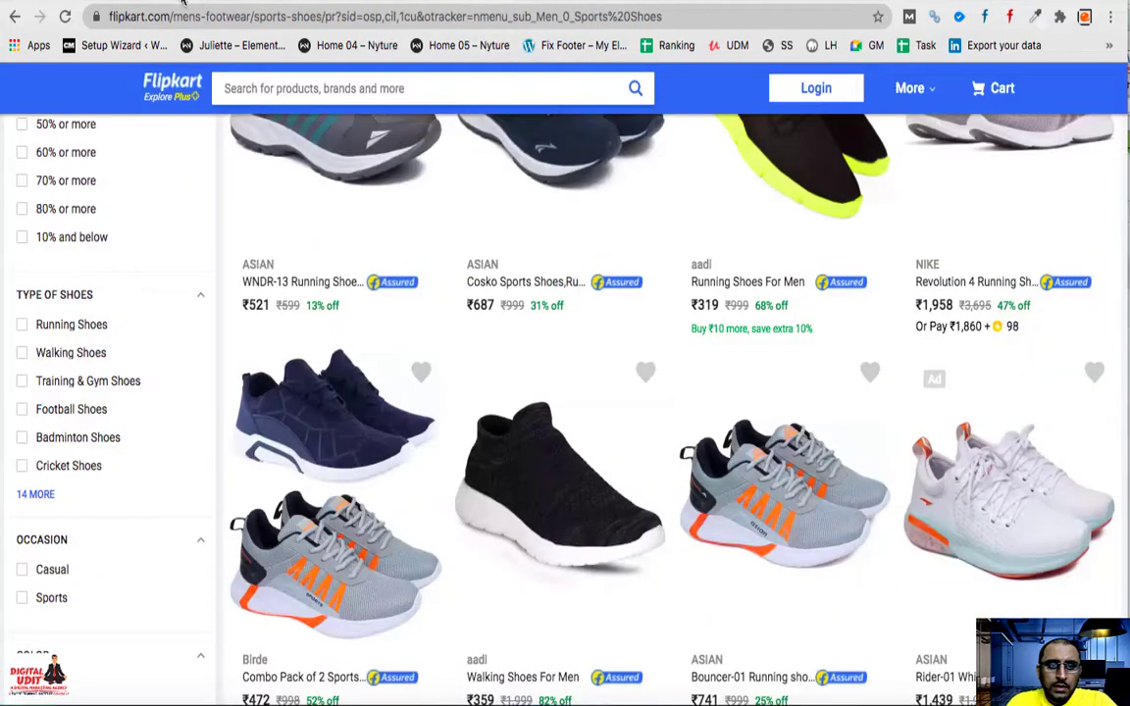
left_click(164, 4)
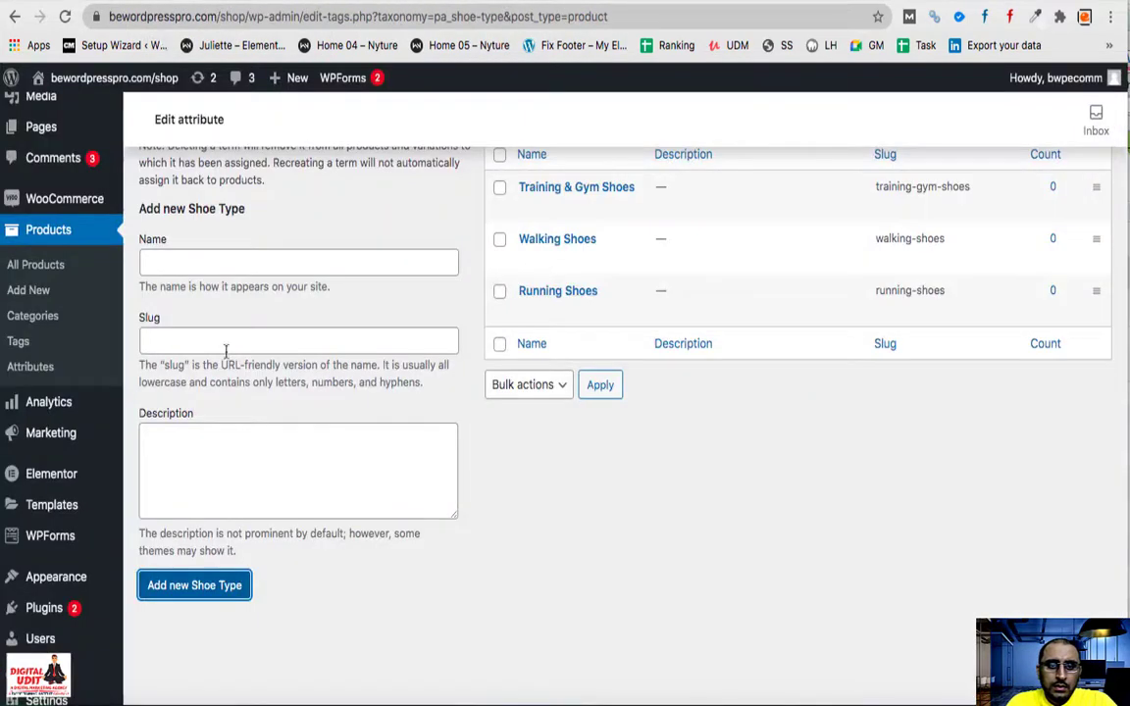
left_click(240, 266)
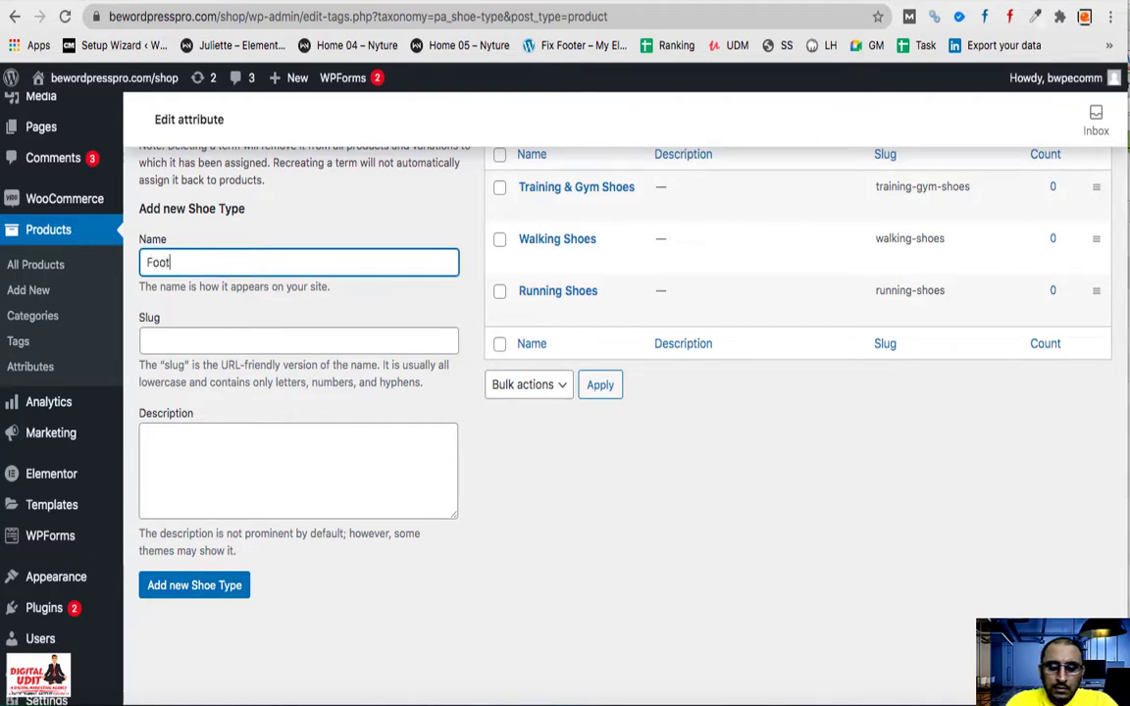
type("Football Shoes")
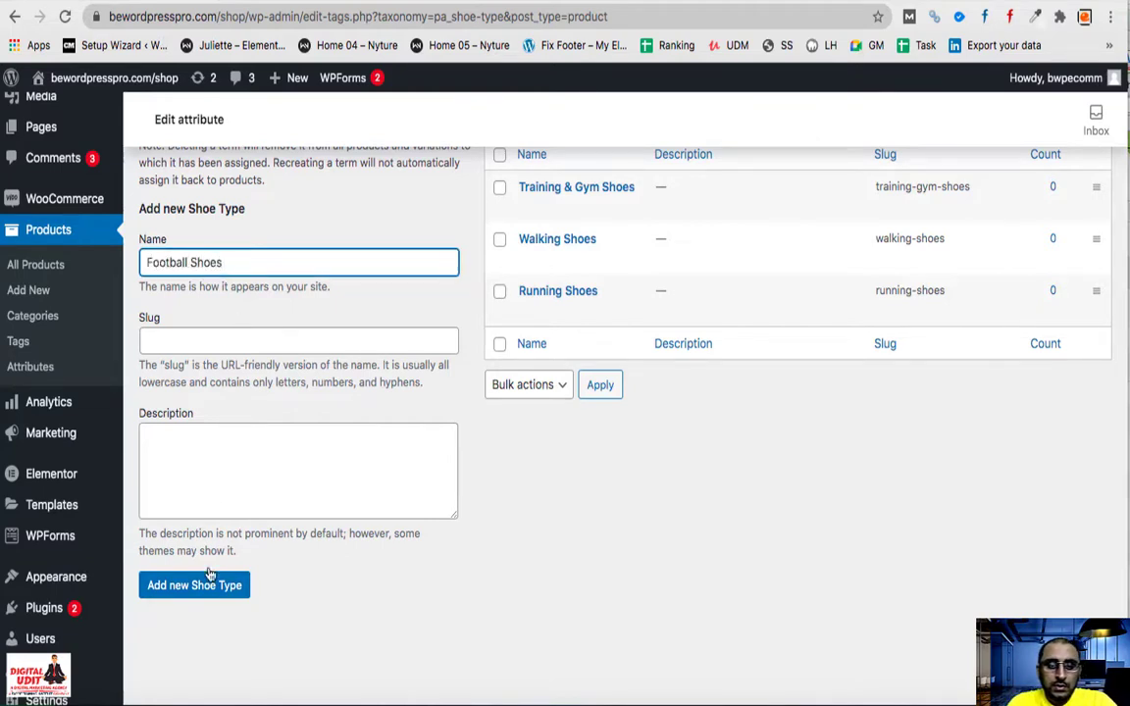
left_click(202, 585)
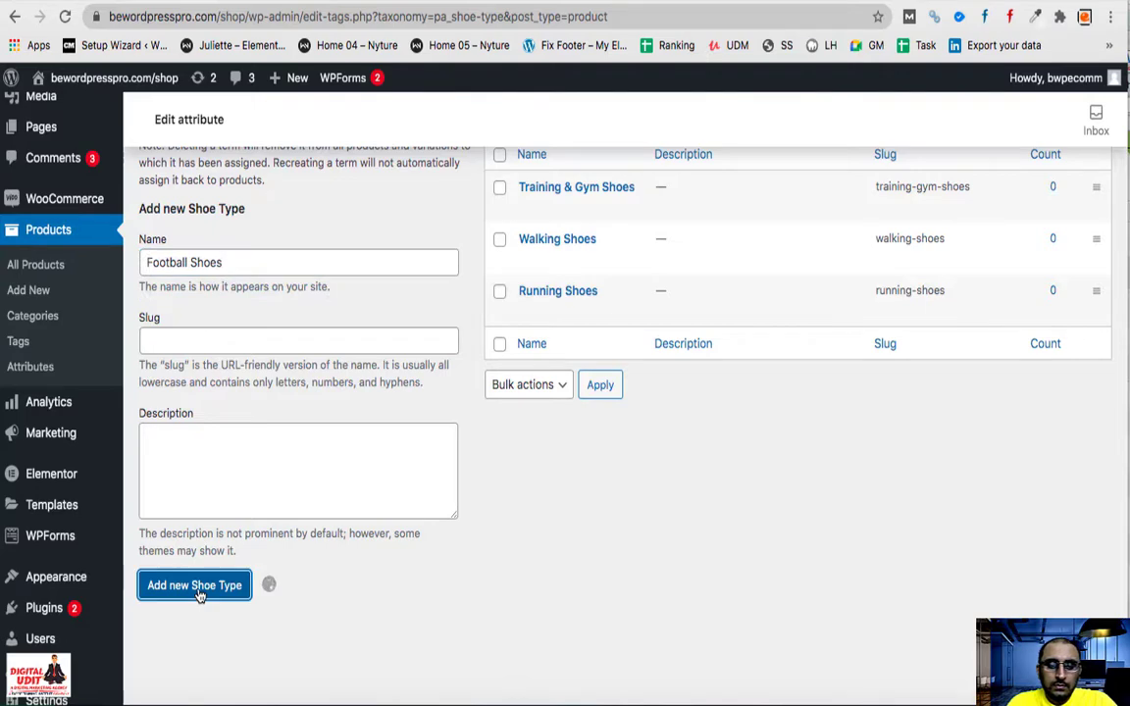
- Return to the attributes list, open the terms of Shoe Brand and add a term named Adidas
left_click(40, 366)
scroll(661, 382, "down", 5)
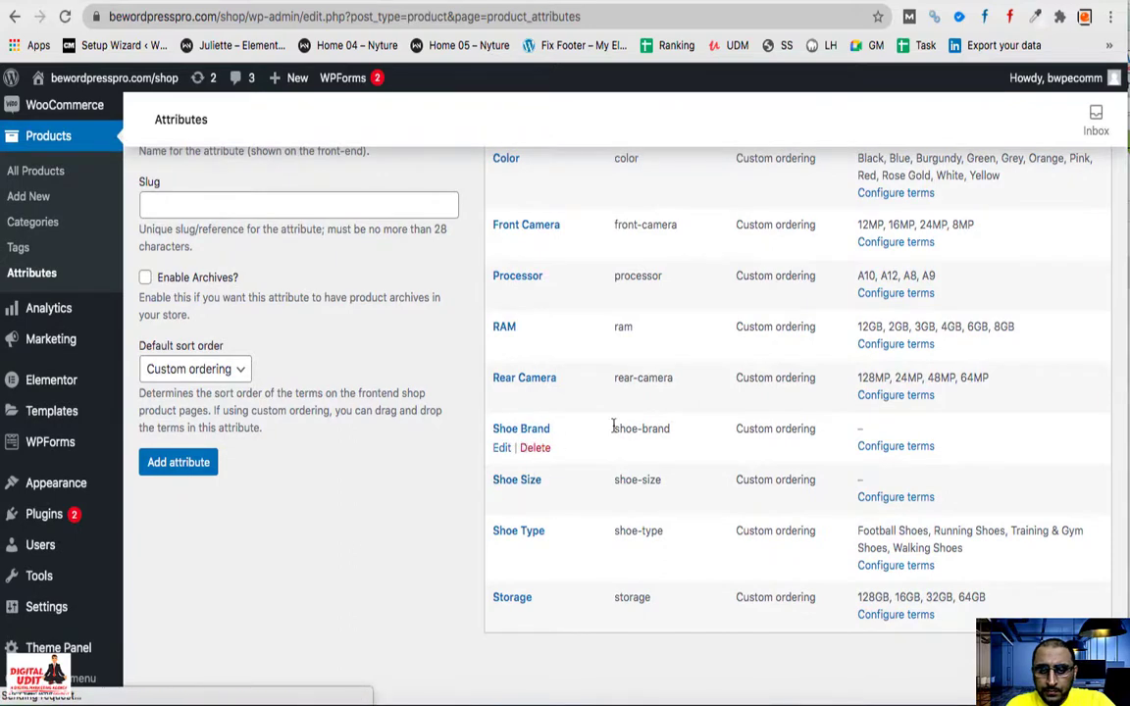
left_click(897, 447)
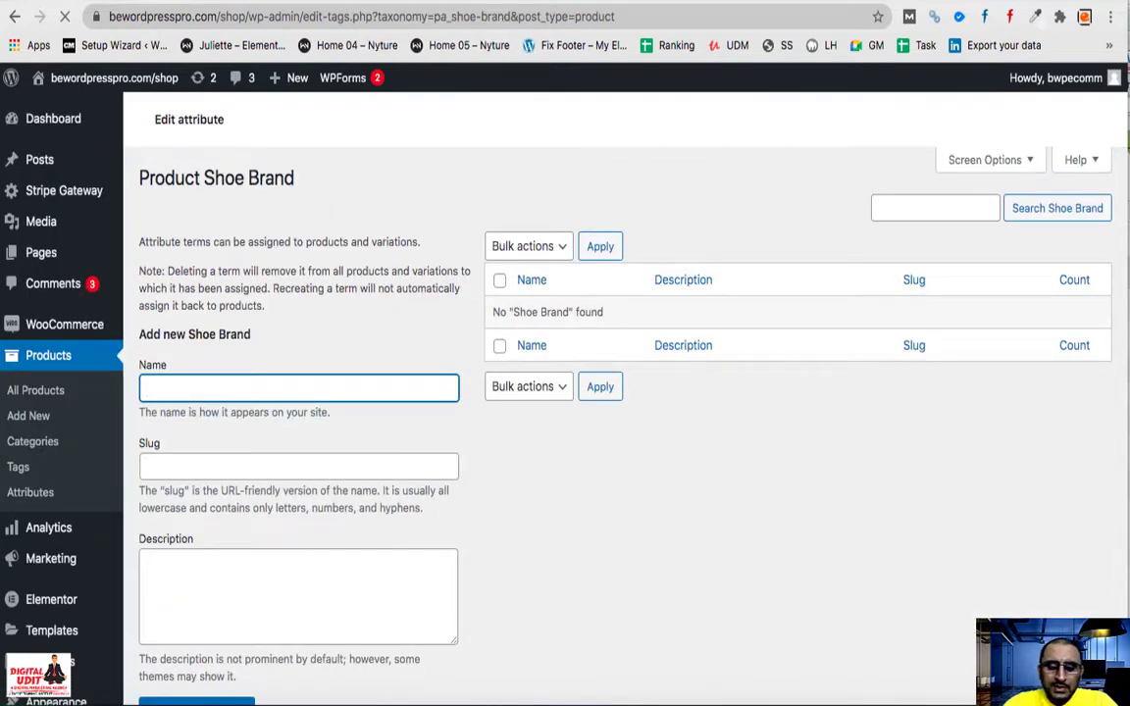
type("Adidas")
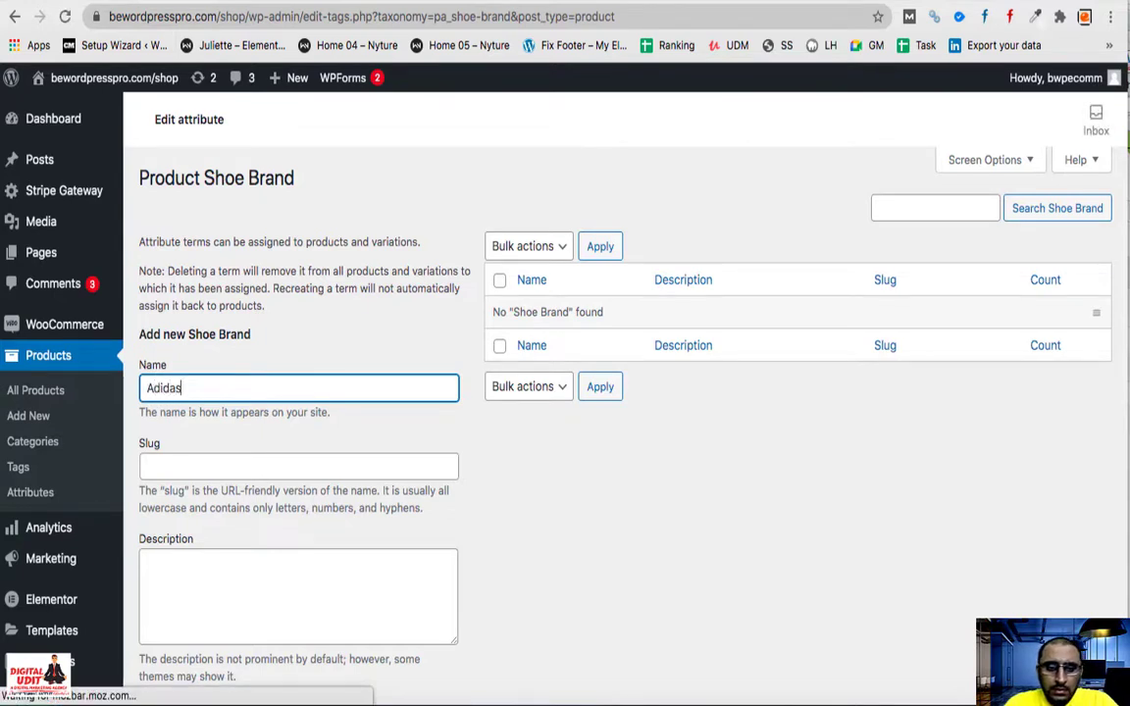
scroll(363, 356, "down", 3)
left_click(196, 571)
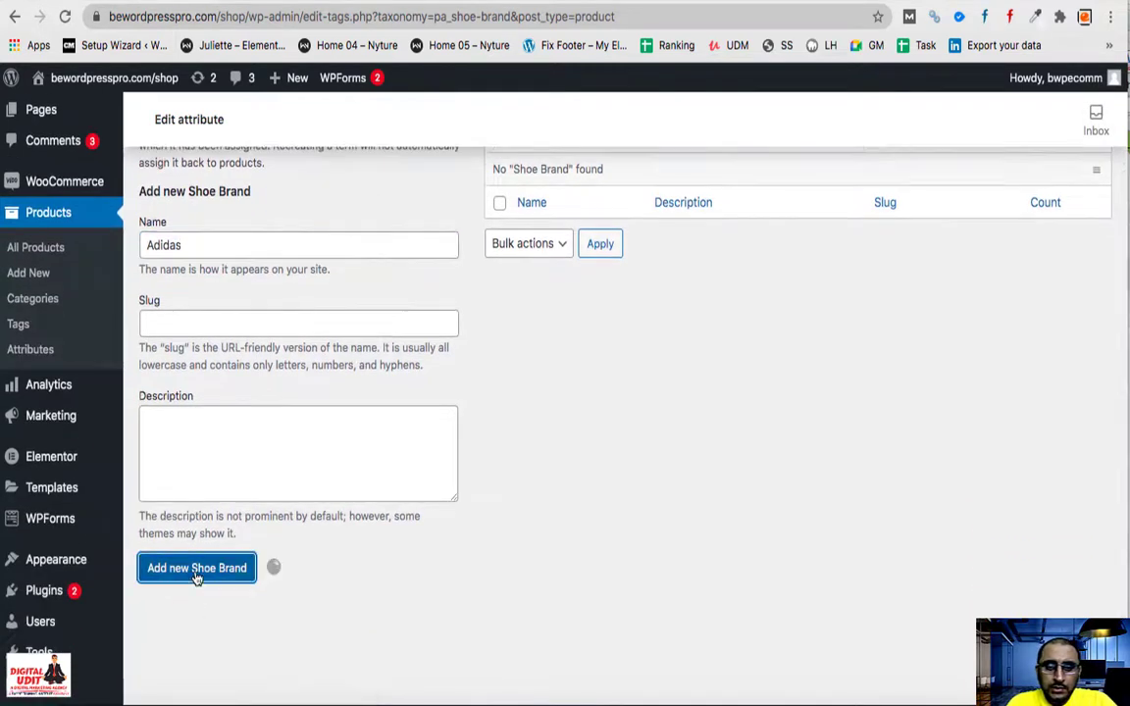
- Add the Shoe Brand terms Nike, Puma and Woodland
left_click(237, 252)
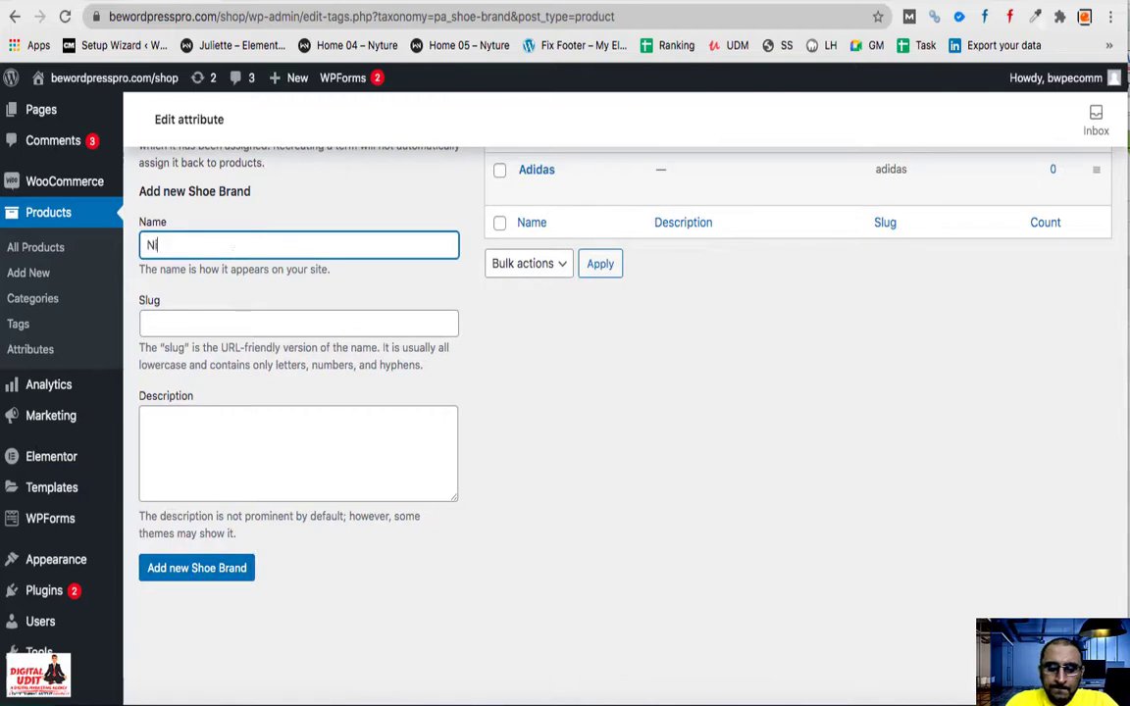
type("Nike")
left_click(220, 568)
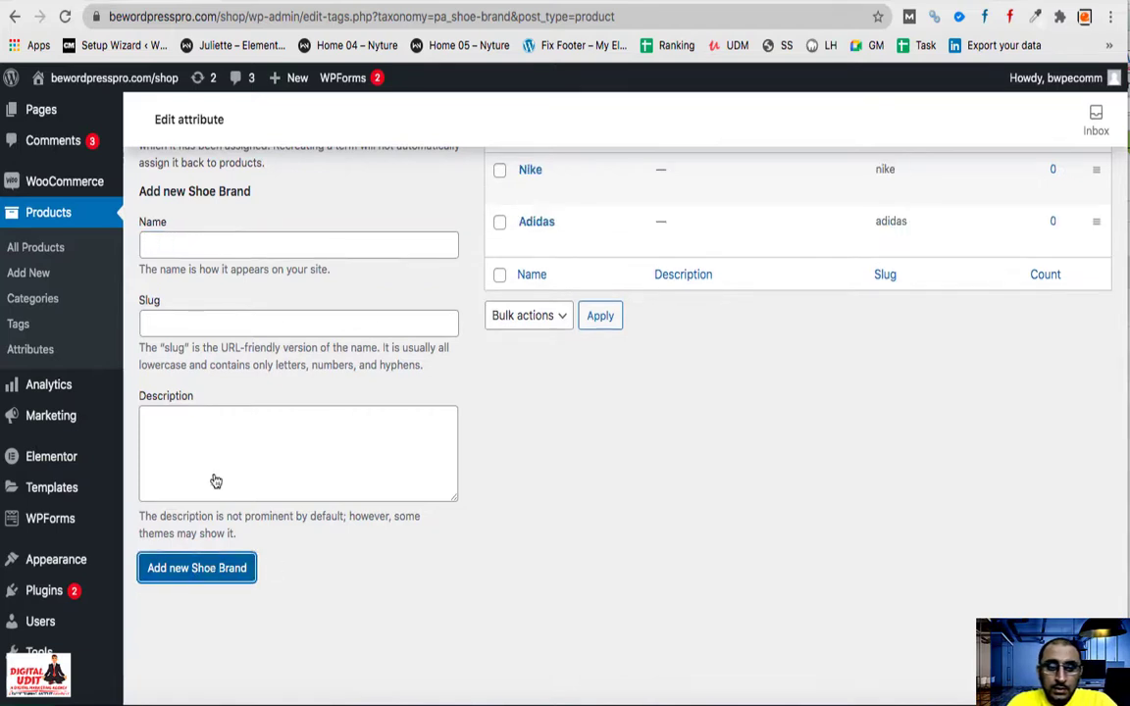
left_click(252, 238)
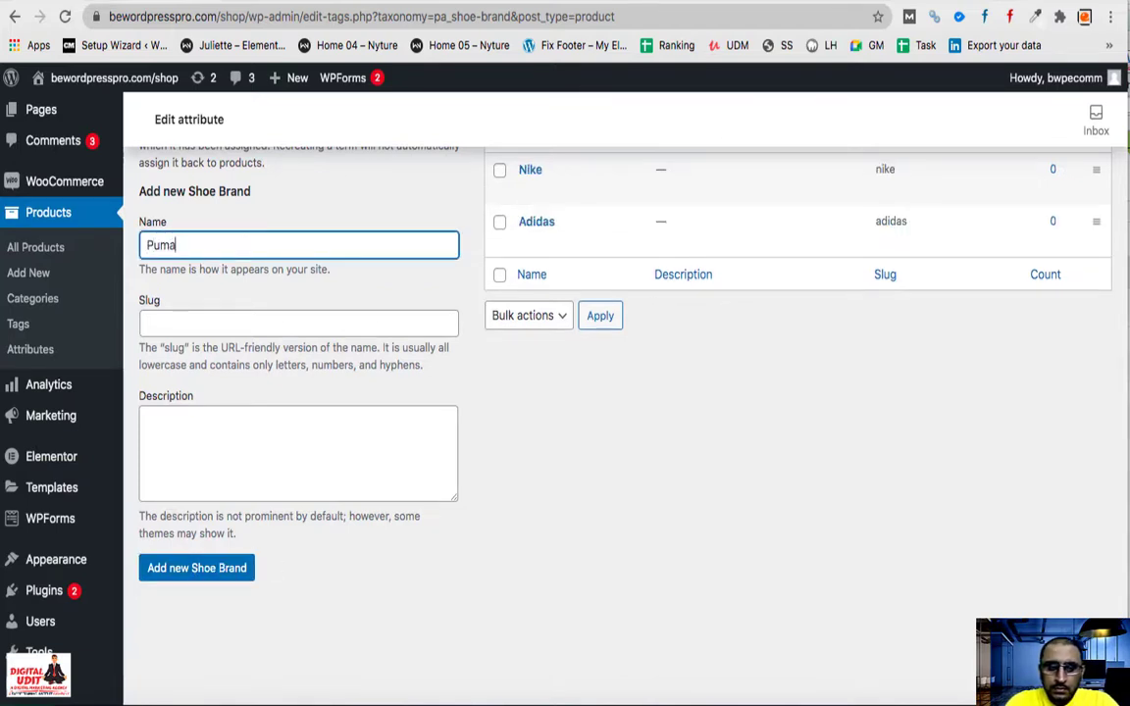
left_click(202, 571)
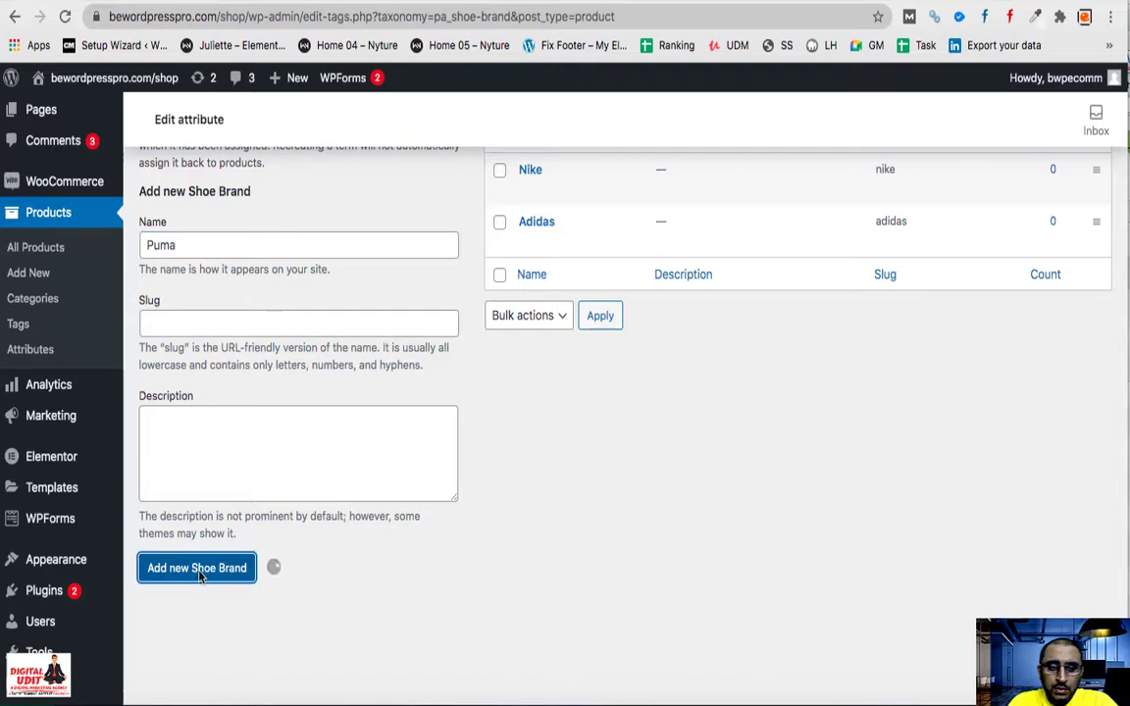
left_click(228, 246)
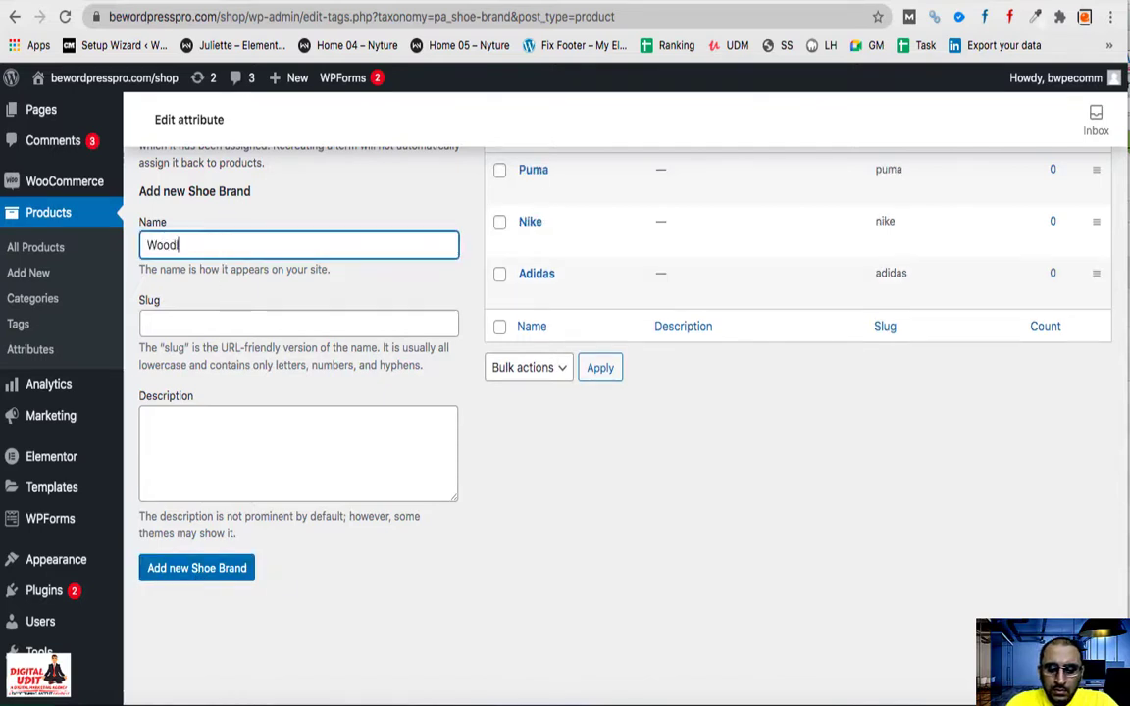
left_click(218, 577)
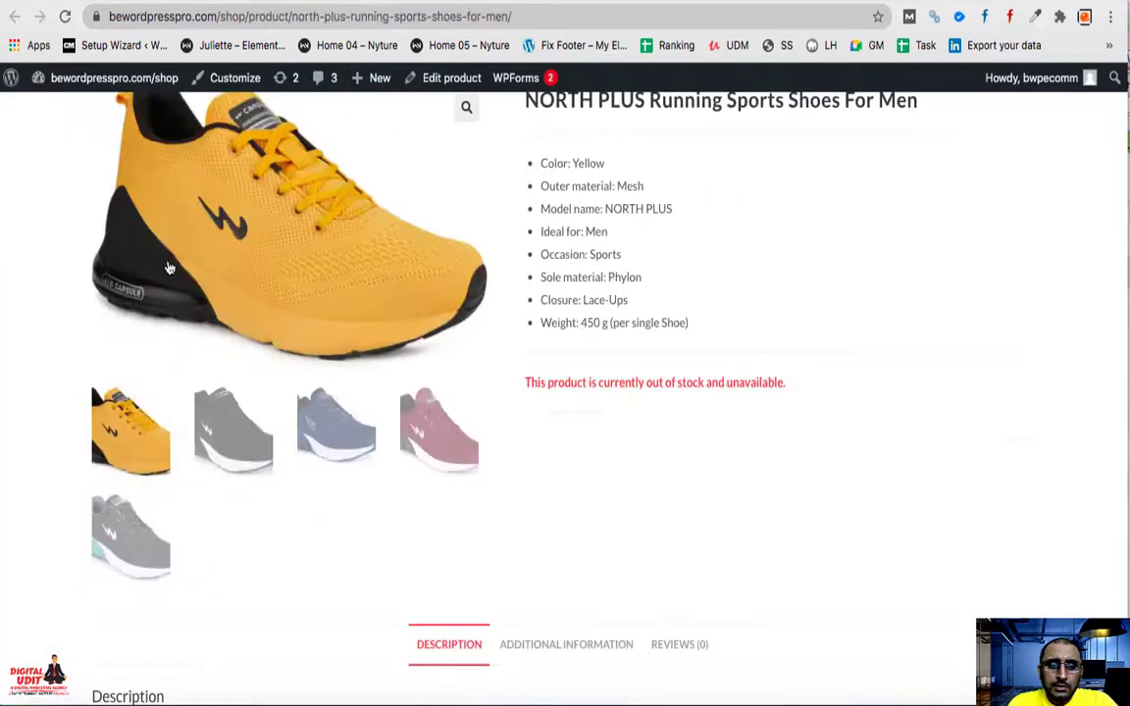
- Check the brand filter on the Flipkart sports shoes page and add the Shoe Brand terms Reebok and Sketchers
scroll(169, 267, "up", 3)
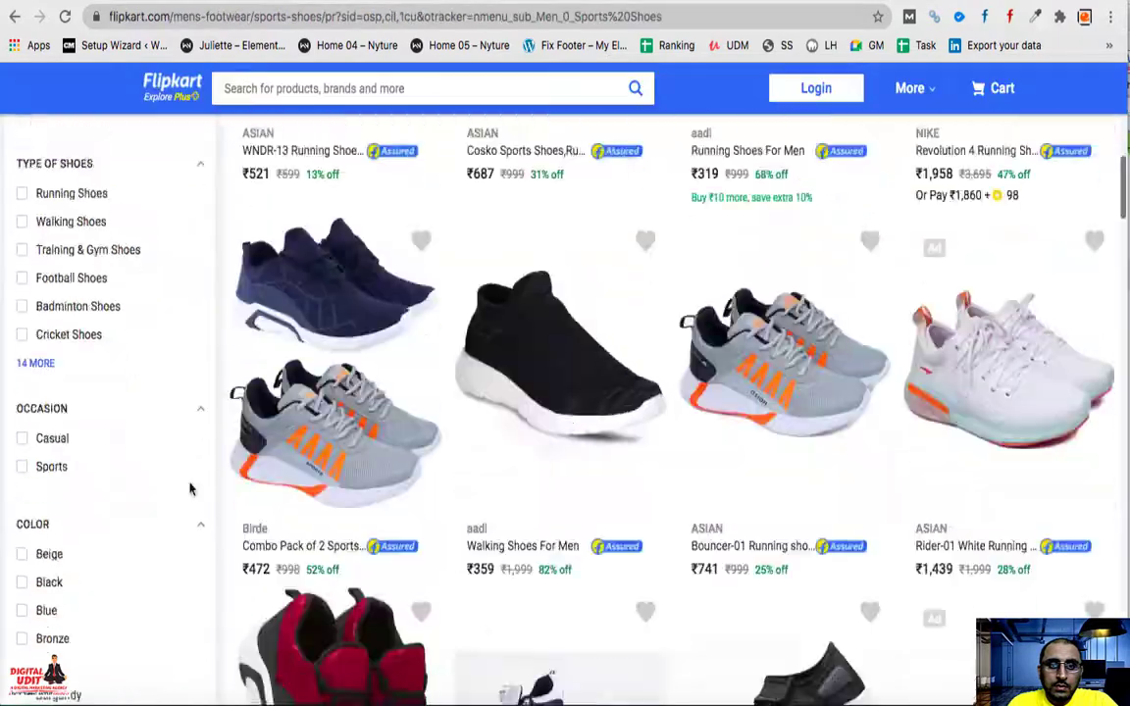
scroll(191, 490, "up", 10)
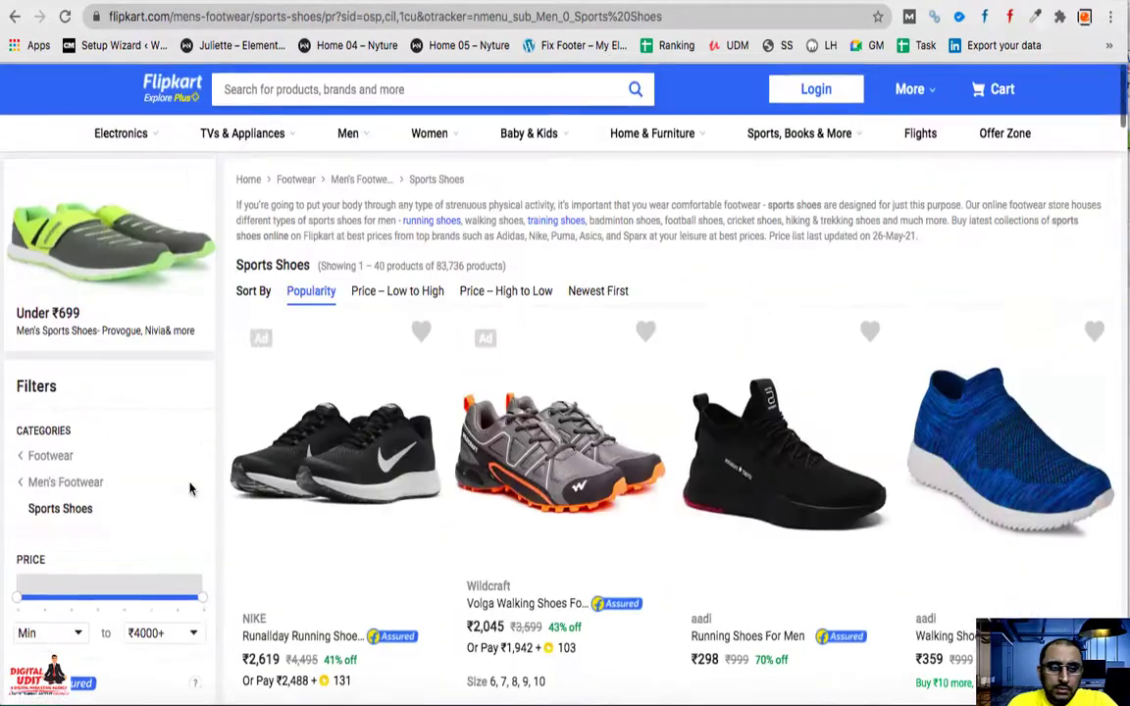
scroll(191, 491, "down", 10)
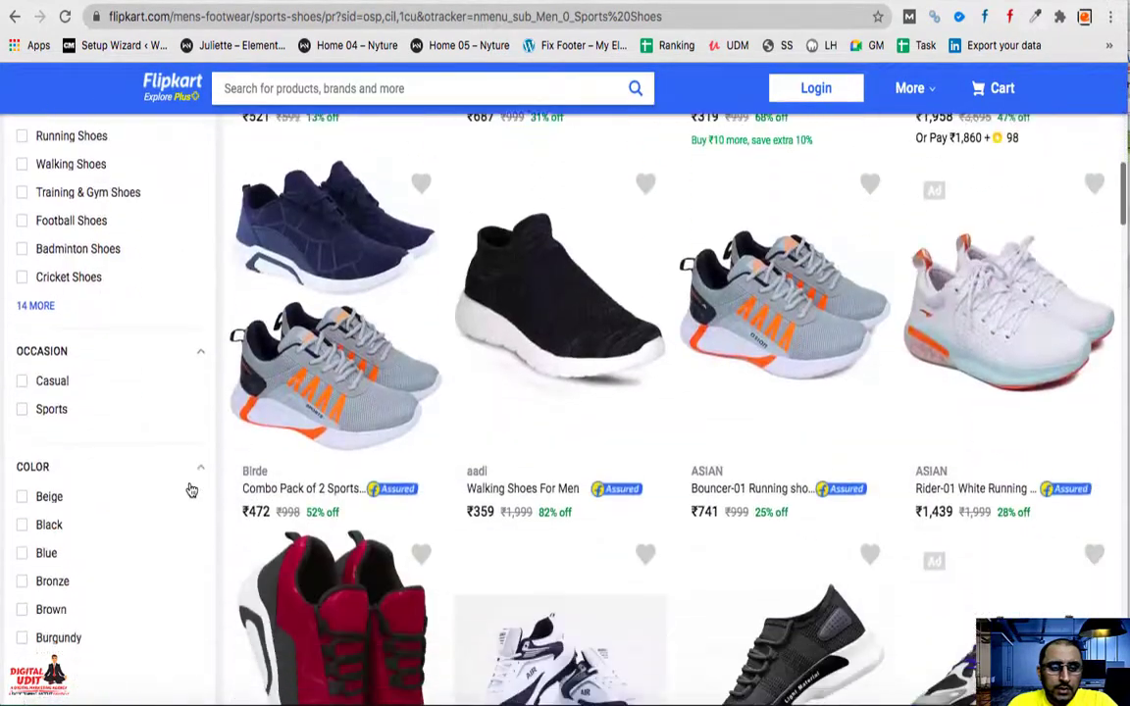
scroll(191, 490, "down", 5)
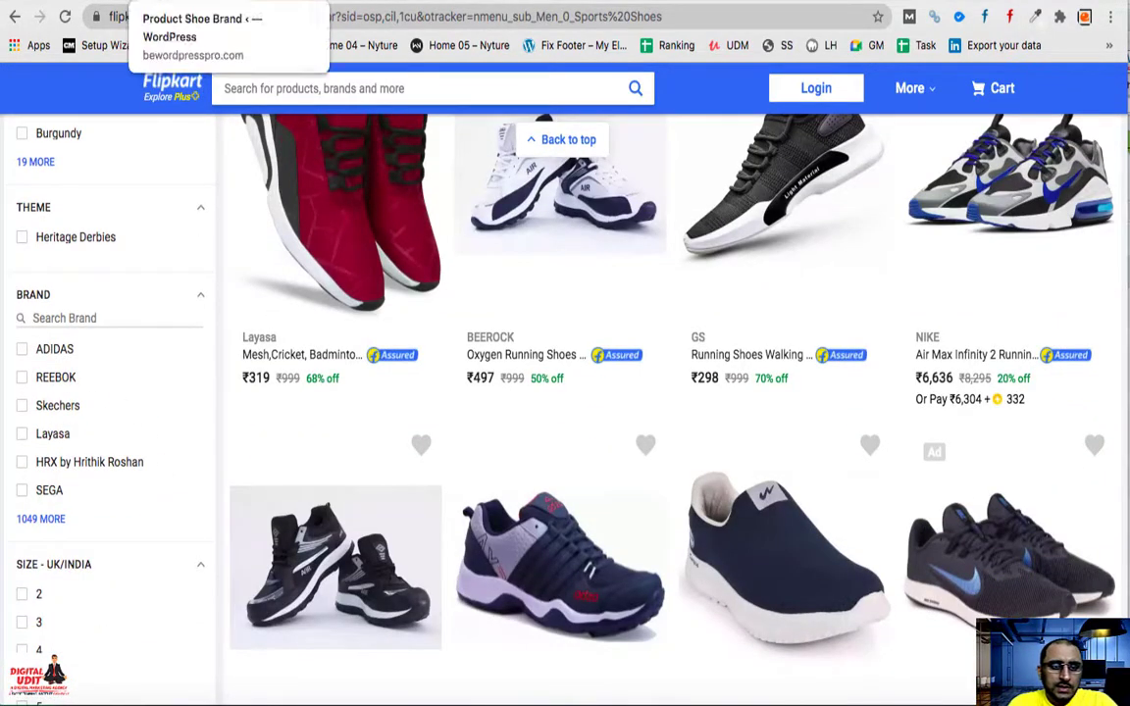
left_click(230, 3)
left_click(233, 240)
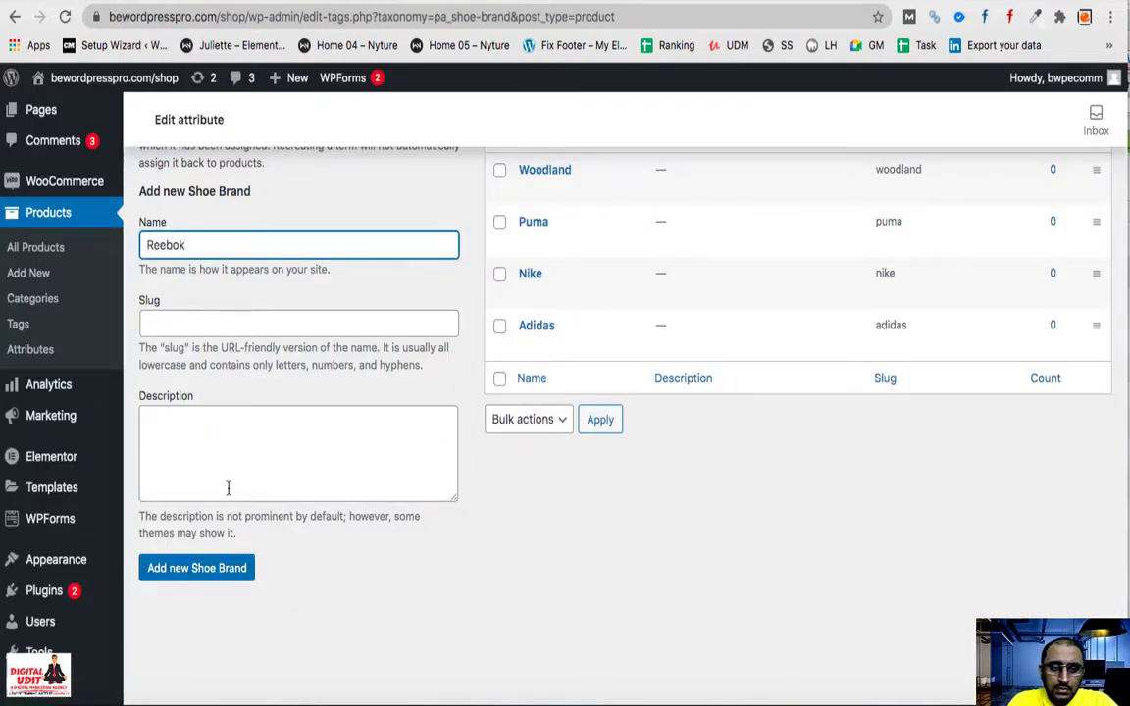
left_click(204, 571)
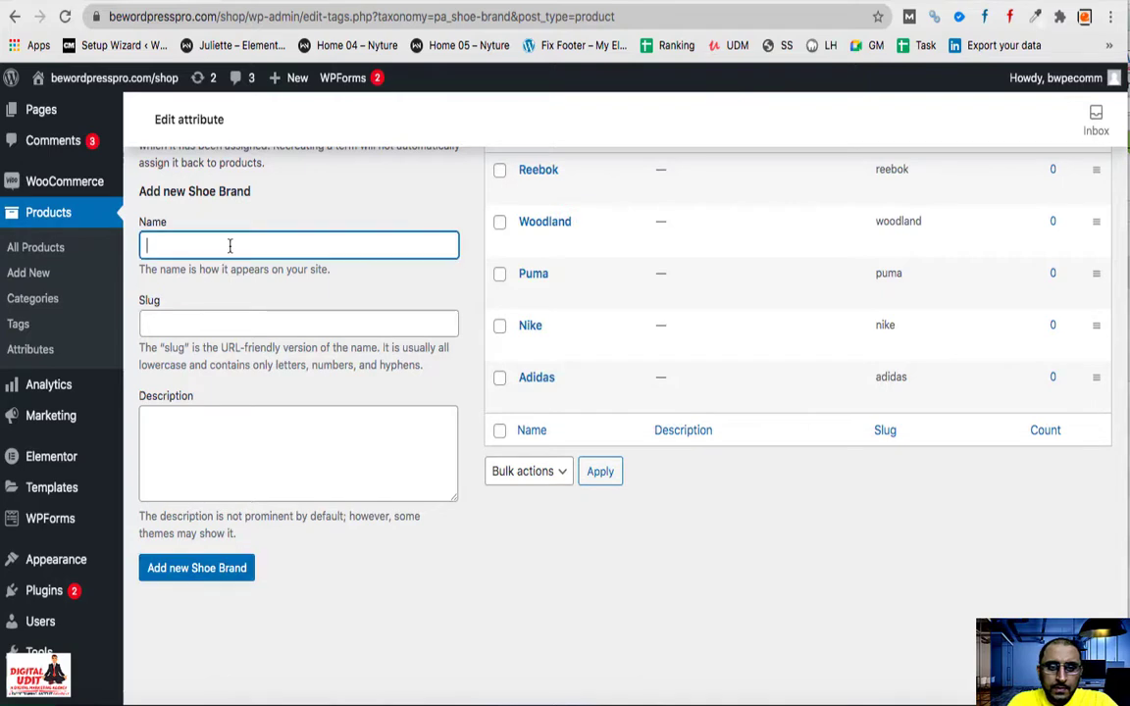
left_click(212, 572)
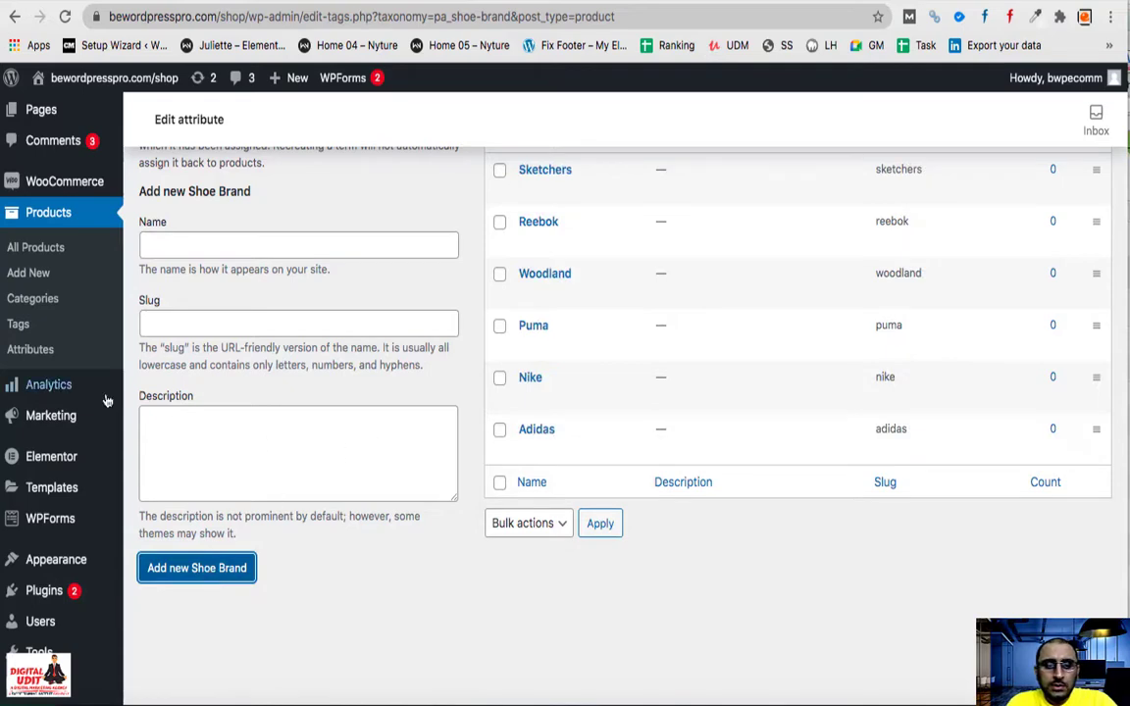
- Return to the attributes list, open the terms of Shoe Size and add a term named 6
left_click(40, 354)
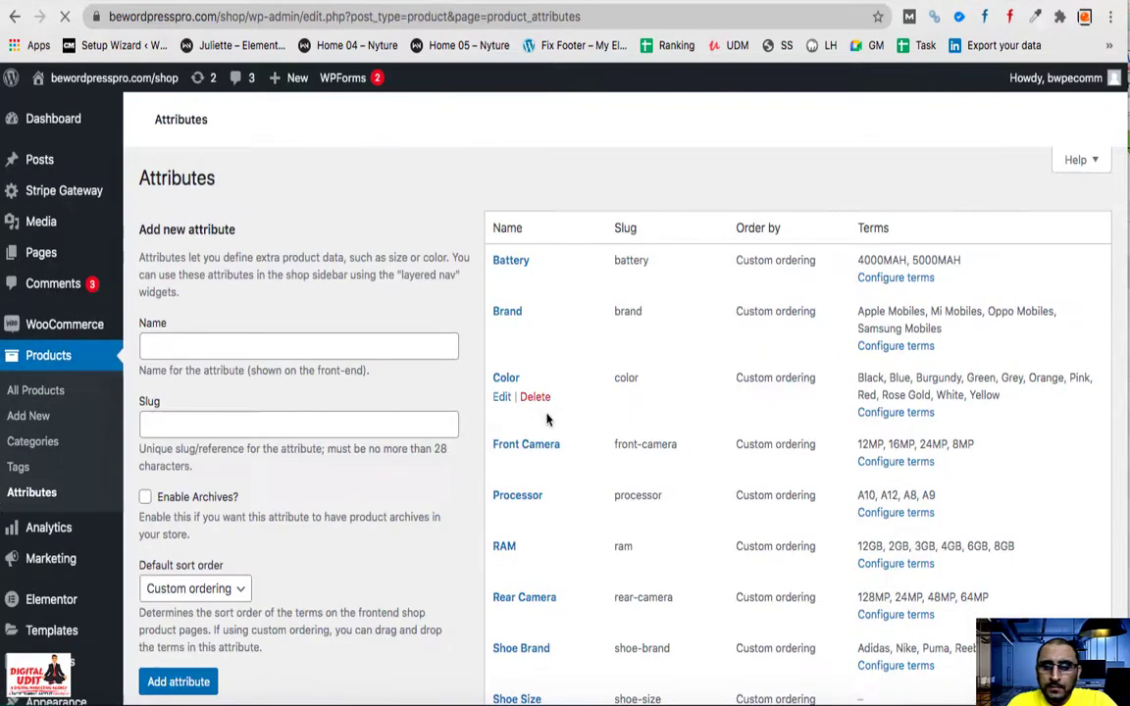
scroll(772, 458, "down", 3)
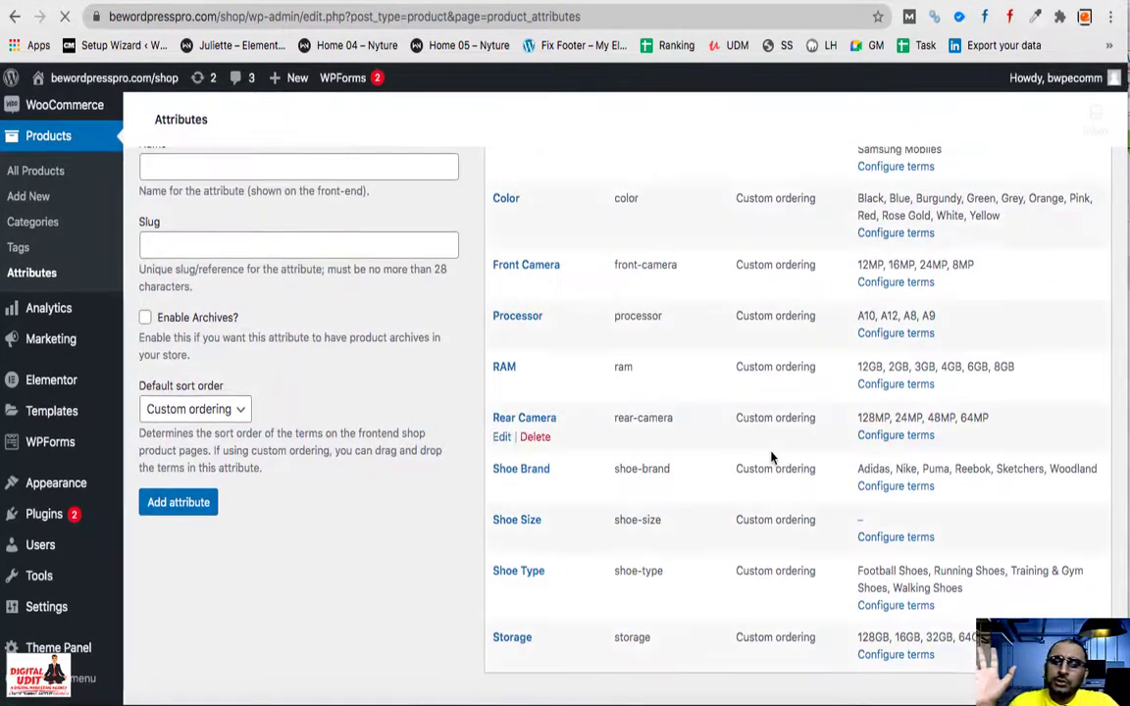
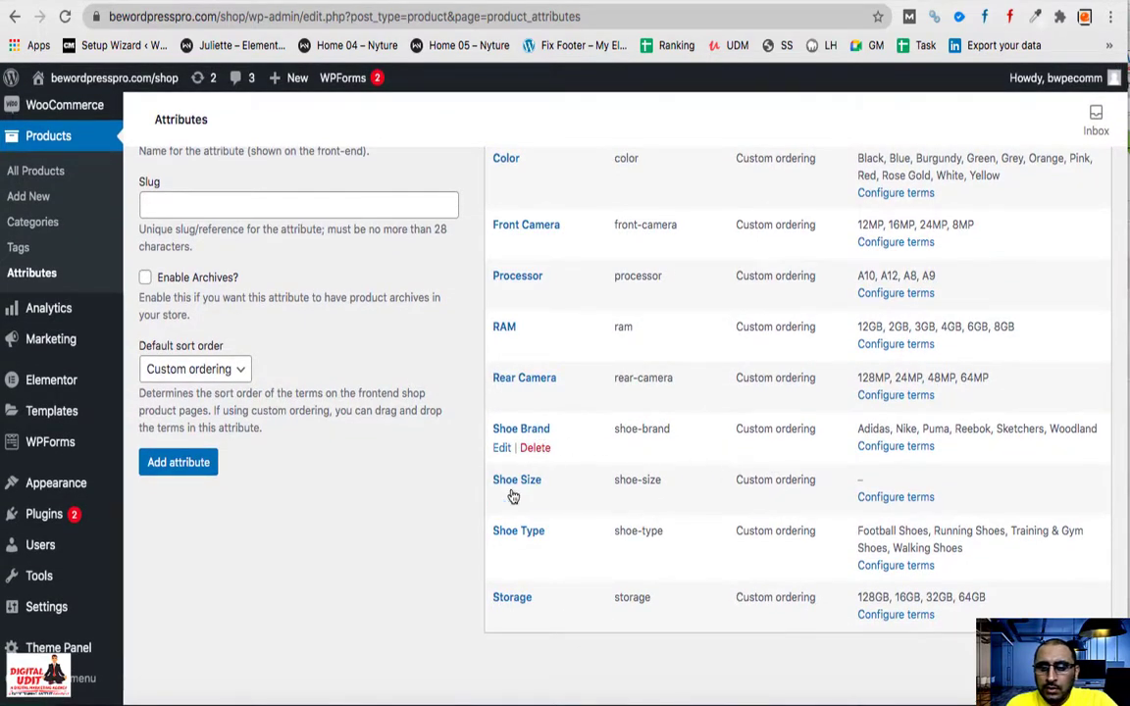
left_click(894, 500)
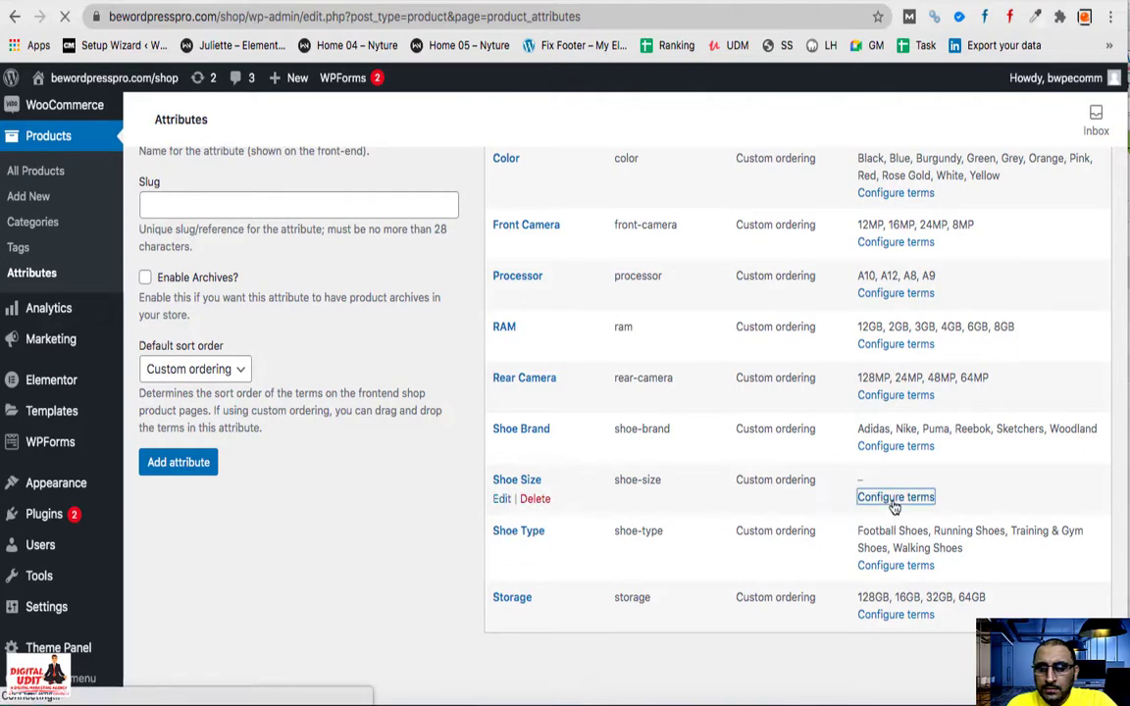
type("6")
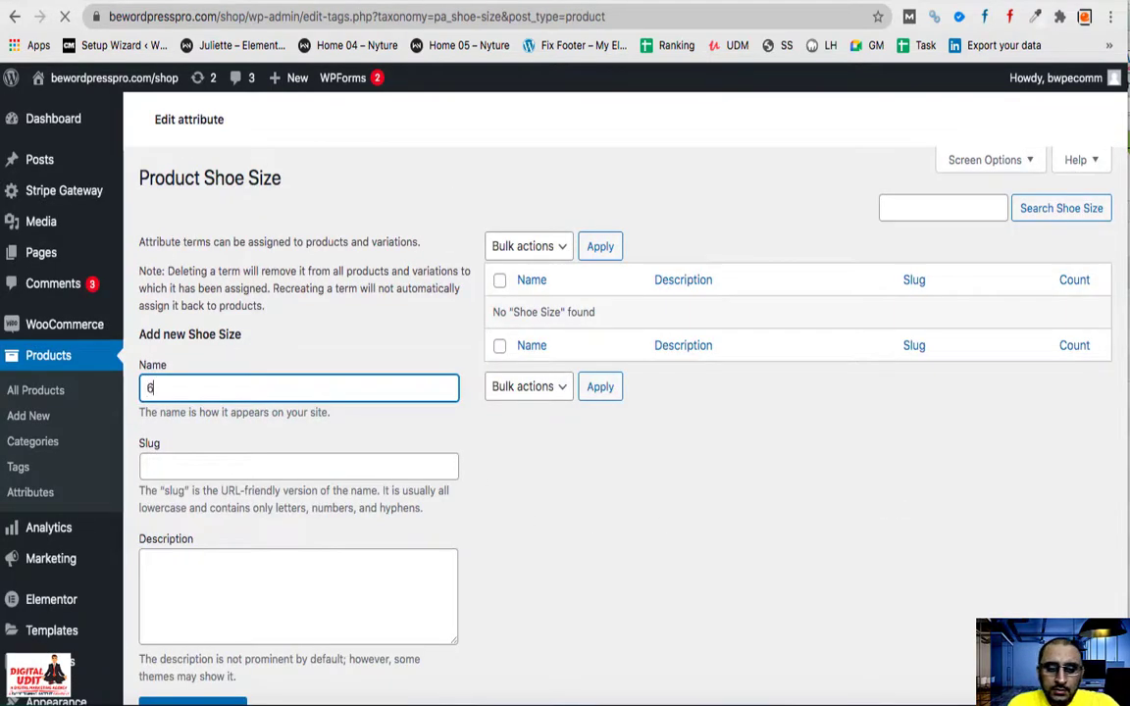
scroll(269, 499, "down", 2)
left_click(193, 543)
- Add the Shoe Size terms 7 and 8
left_click(206, 220)
type("7")
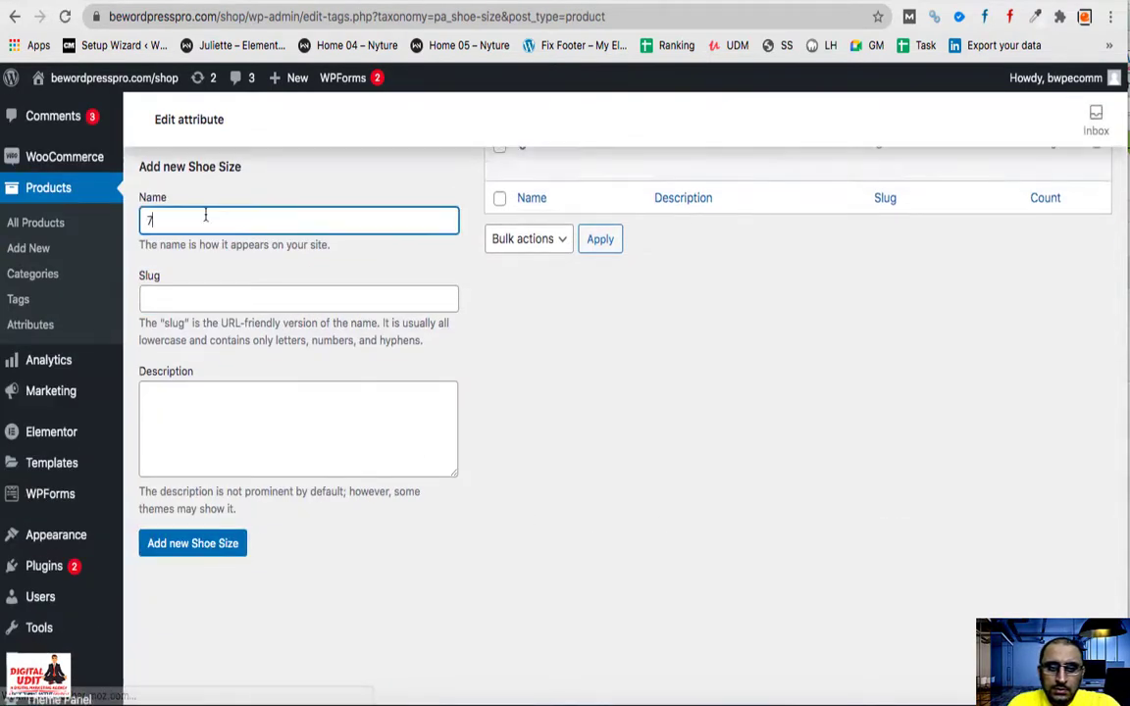
left_click(192, 544)
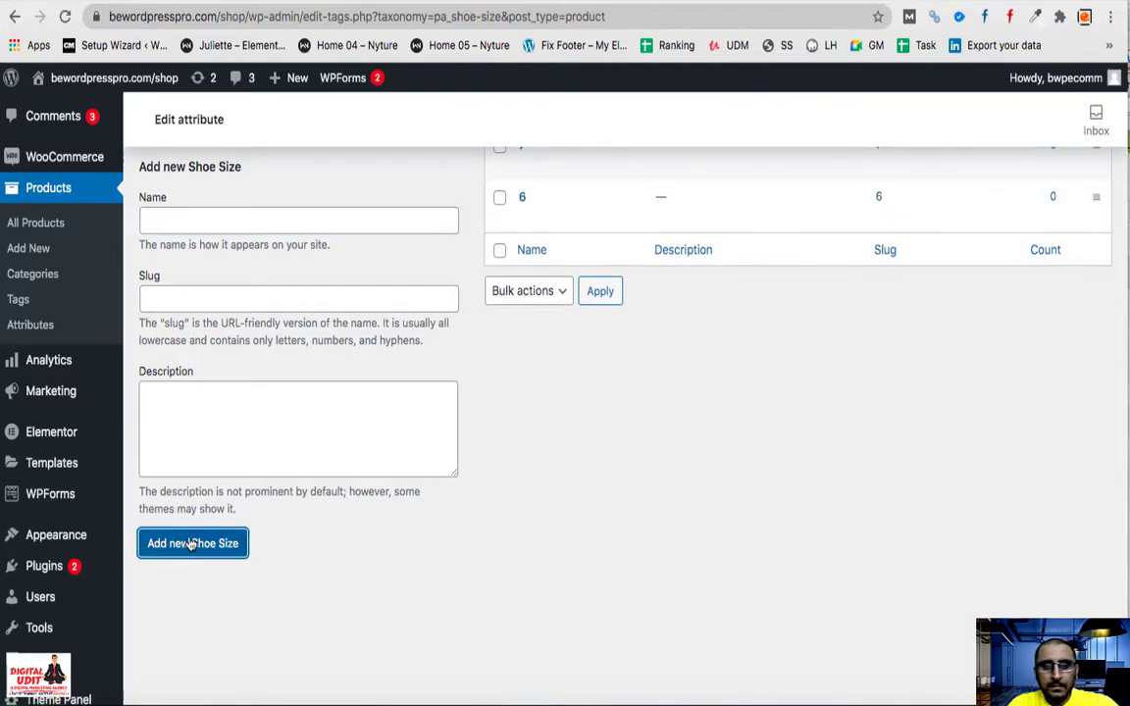
left_click(178, 230)
type("8")
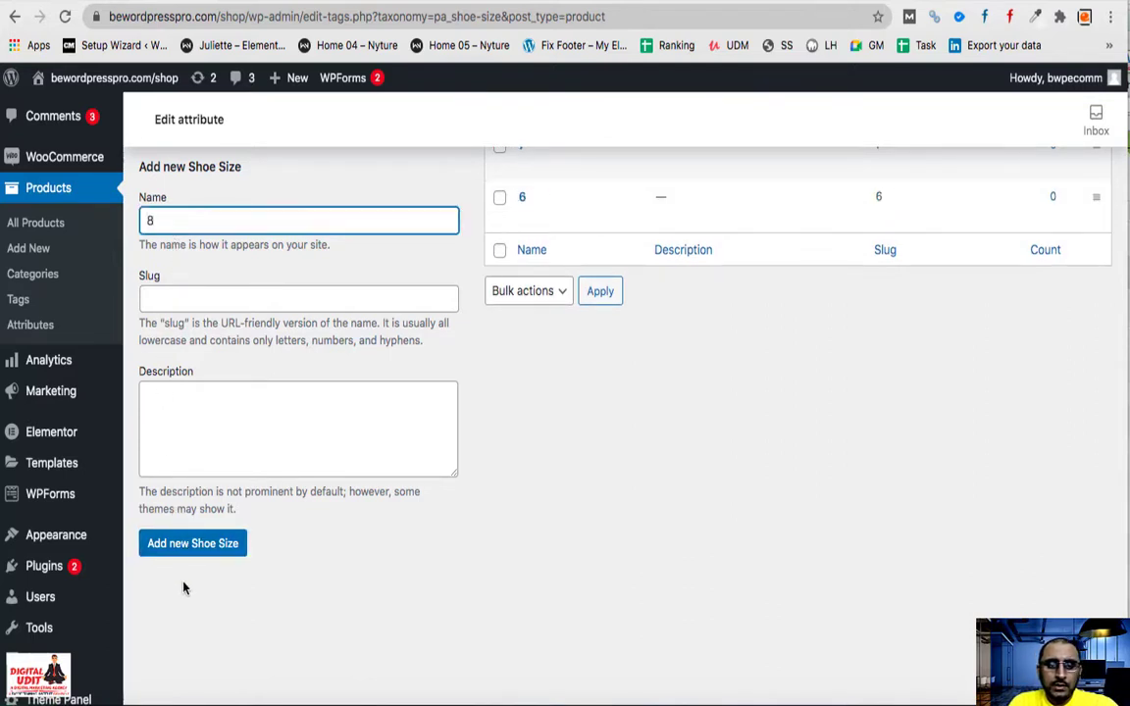
left_click(189, 546)
- Add the Shoe Size terms 9 and 10
left_click(211, 223)
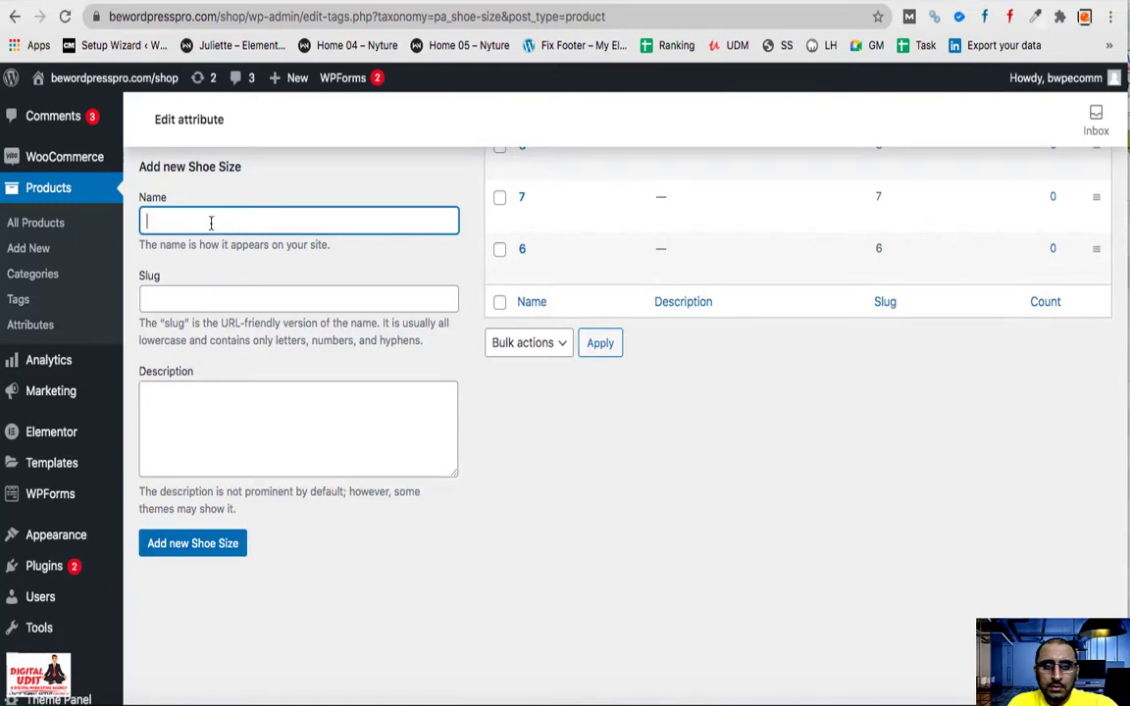
type("8")
left_click(186, 546)
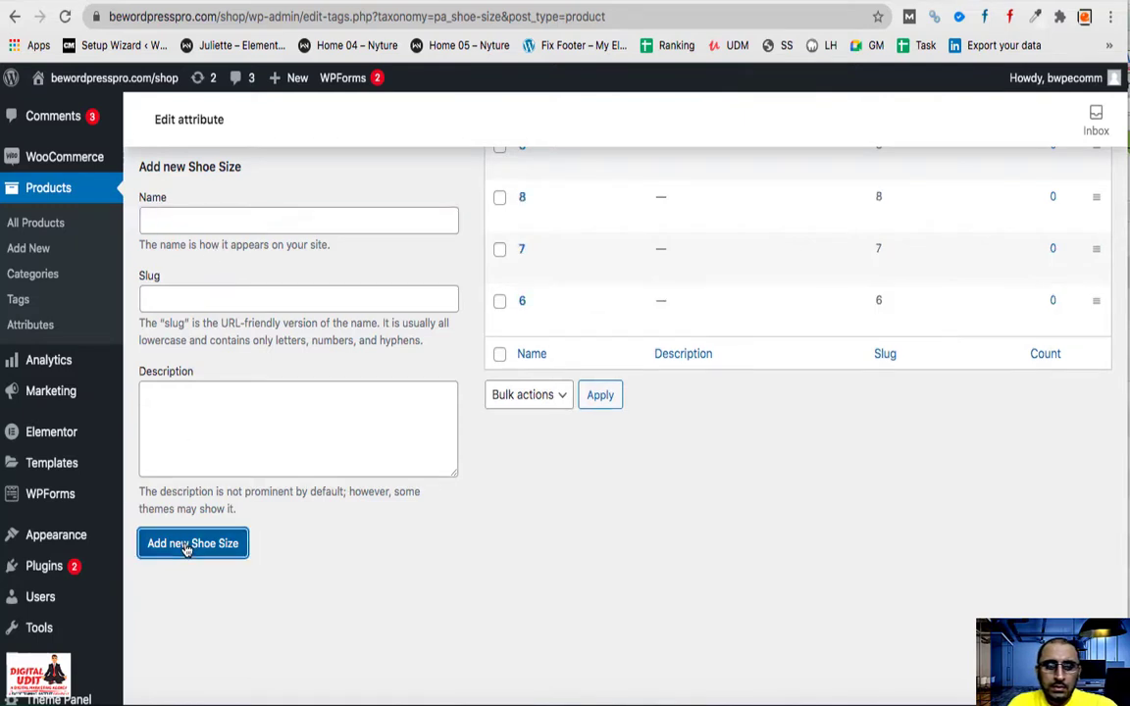
left_click(234, 222)
type("10")
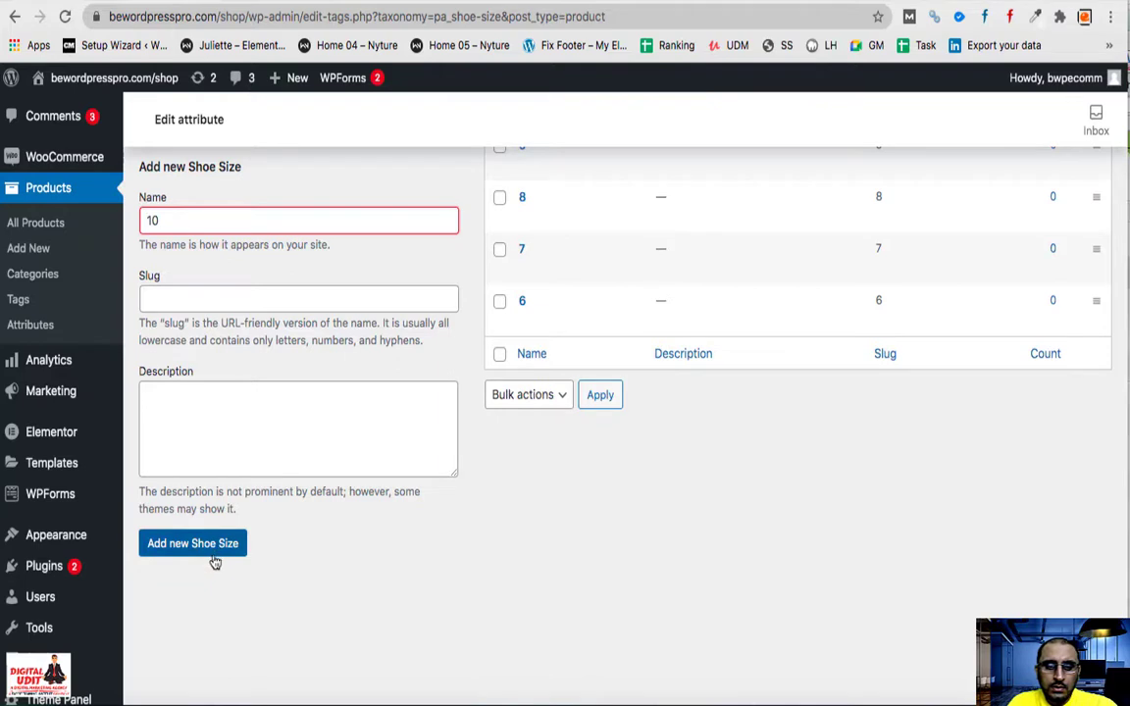
left_click(210, 544)
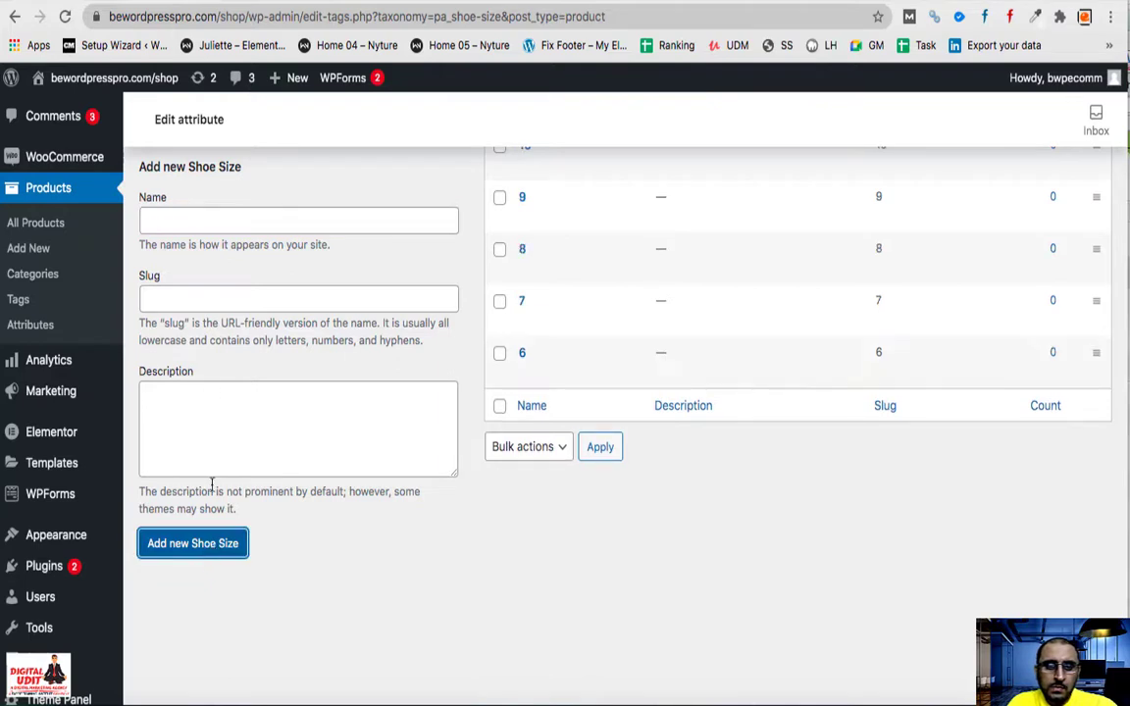
- Add the Shoe Size terms 11 and 12
left_click(201, 216)
type("1")
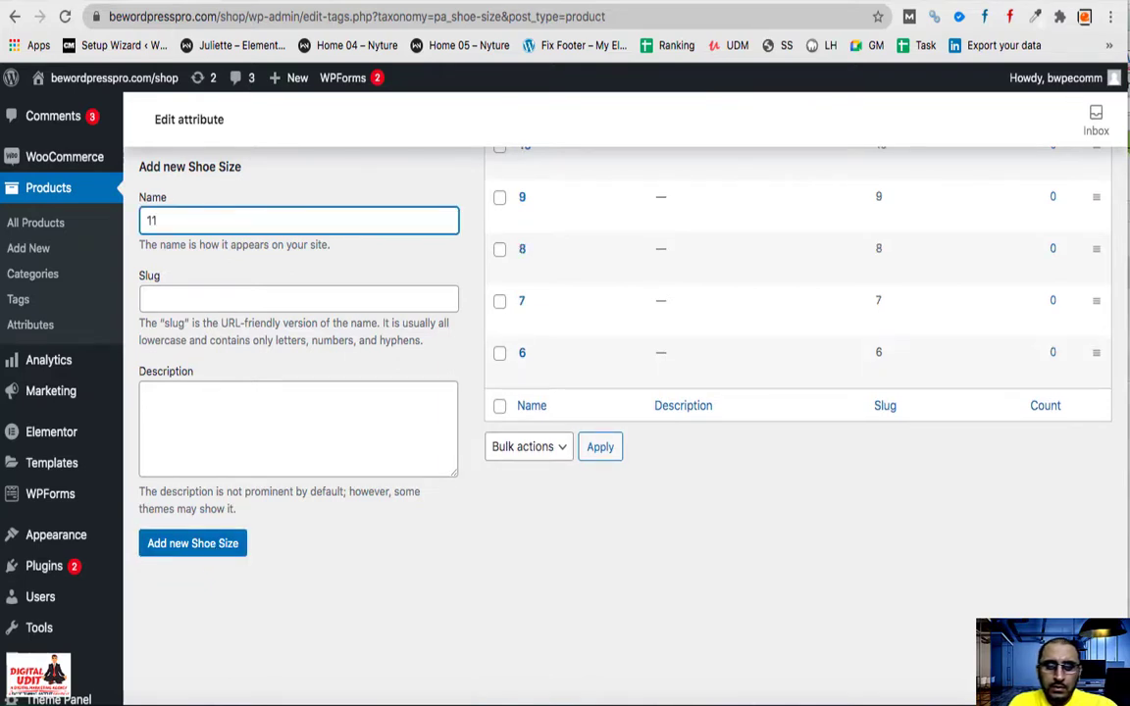
type("1")
left_click(195, 544)
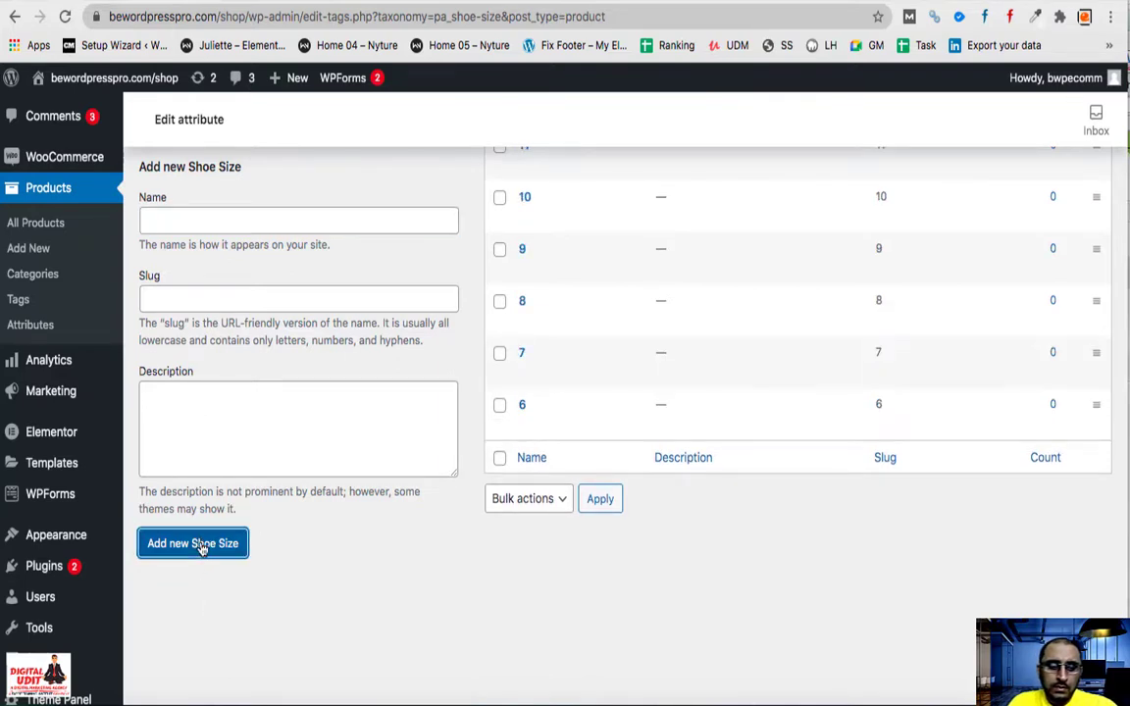
left_click(187, 217)
type("12")
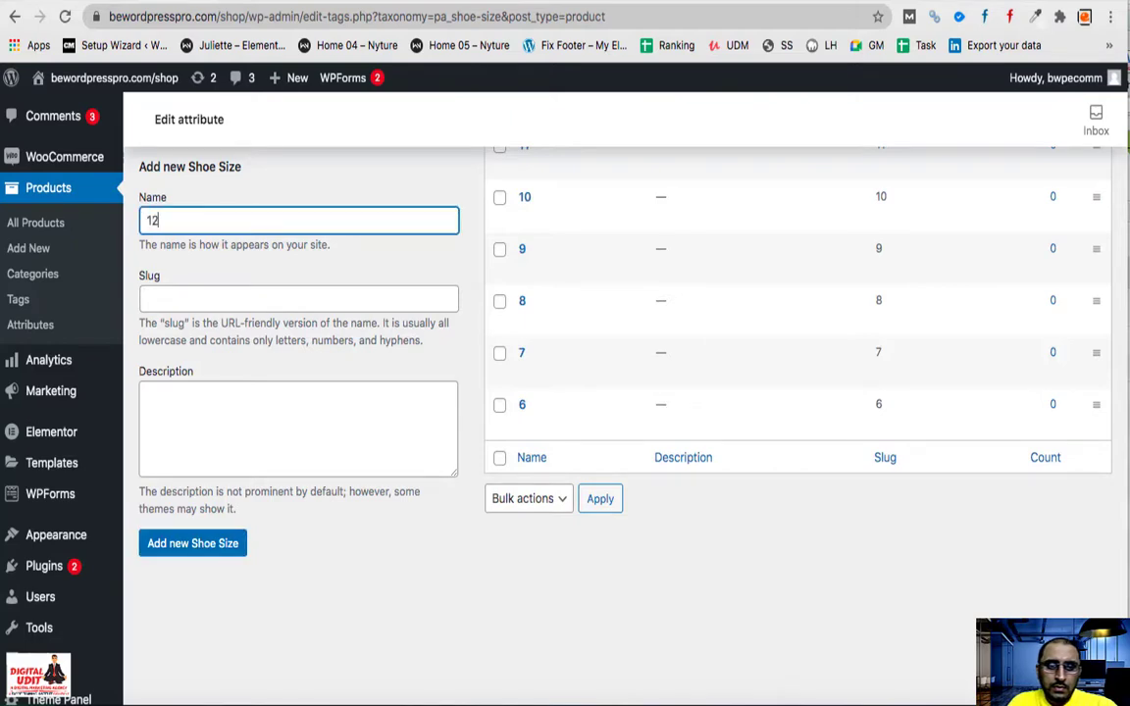
left_click(192, 544)
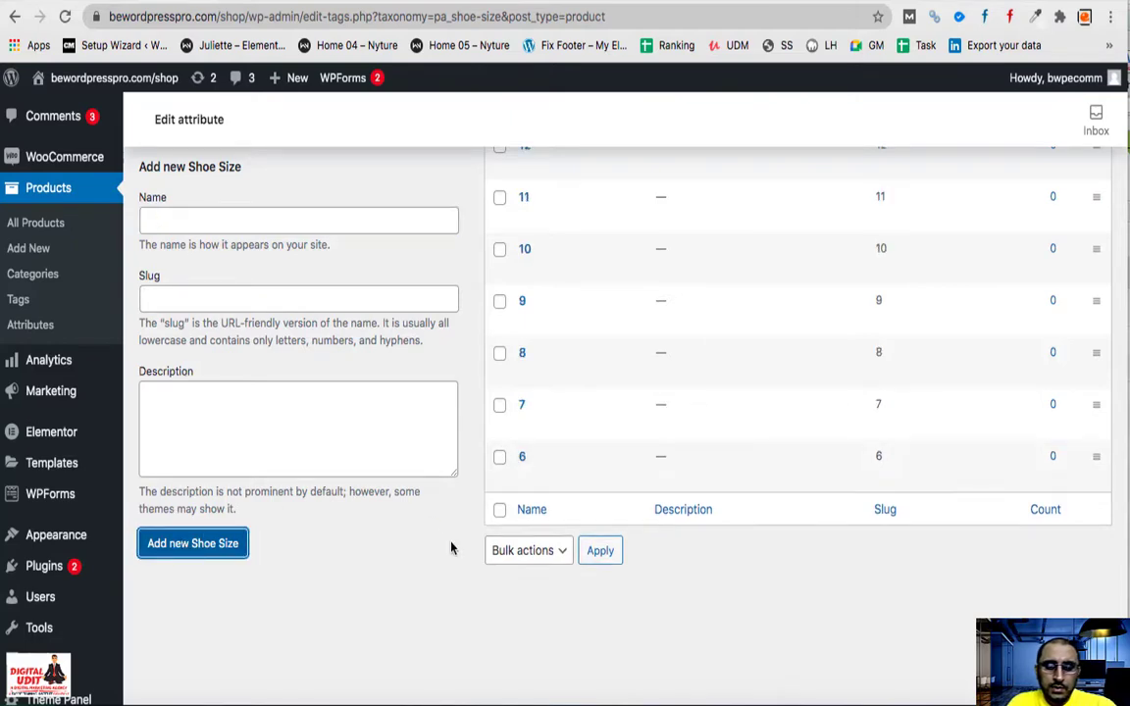
- Return to the attributes list and add a new attribute named T-Shirt Size
scroll(452, 548, "up", 3)
scroll(451, 548, "down", 3)
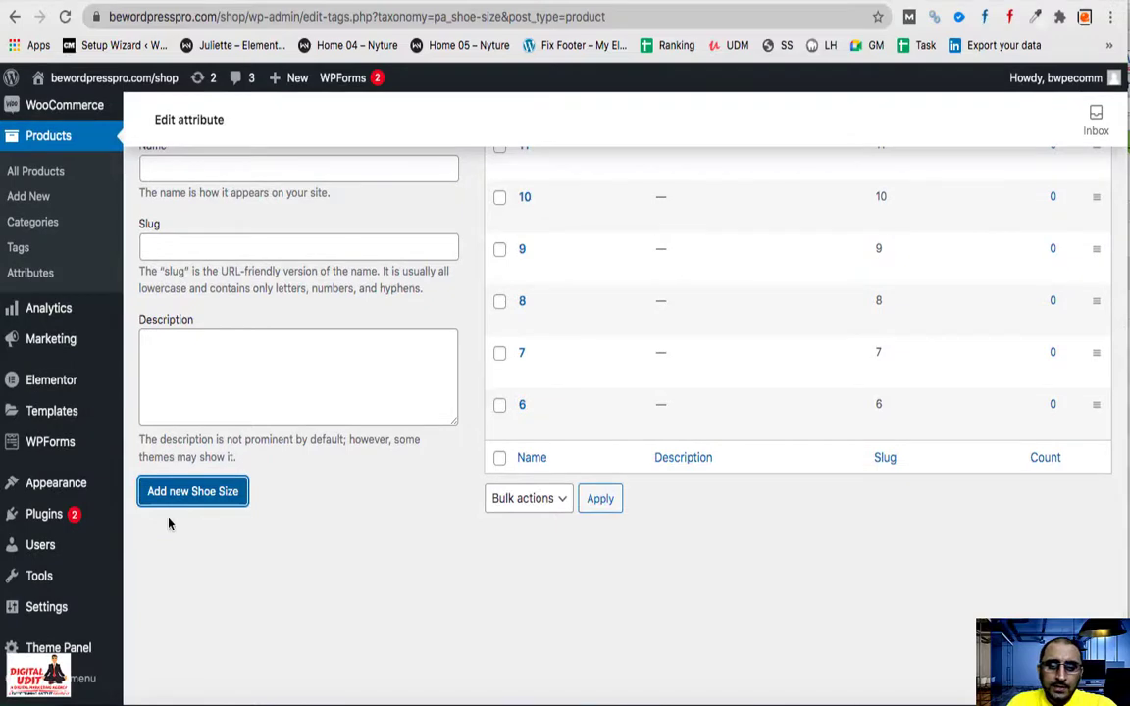
left_click(40, 273)
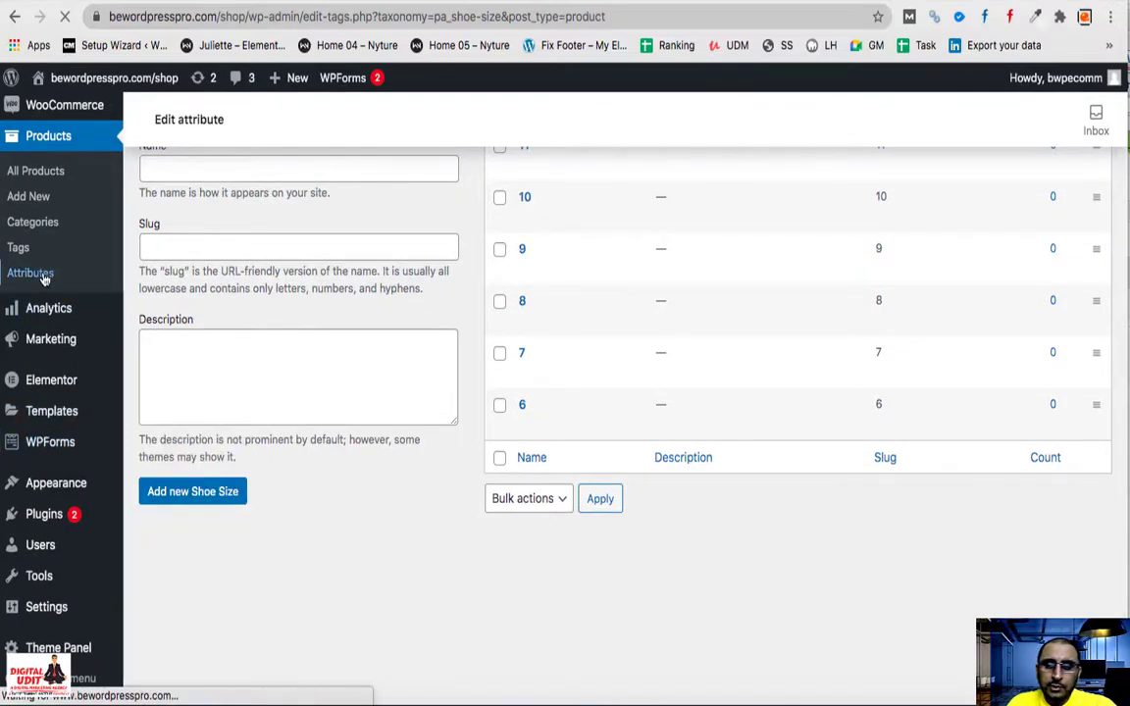
scroll(693, 348, "down", 3)
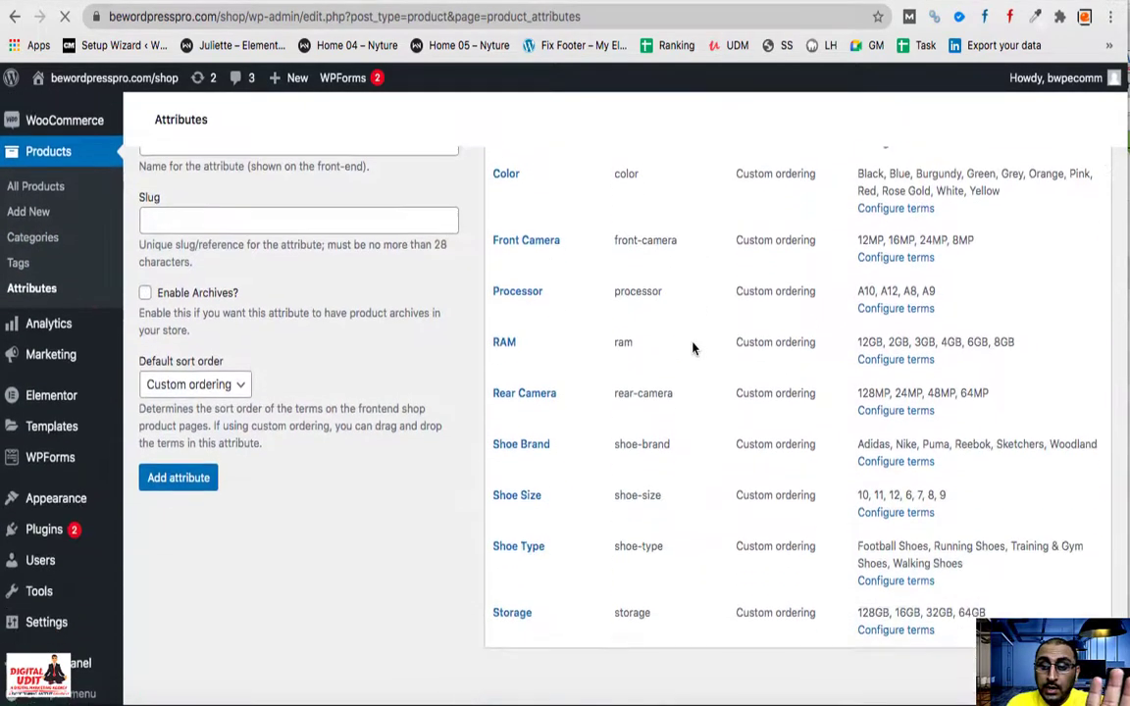
scroll(693, 348, "down", 1)
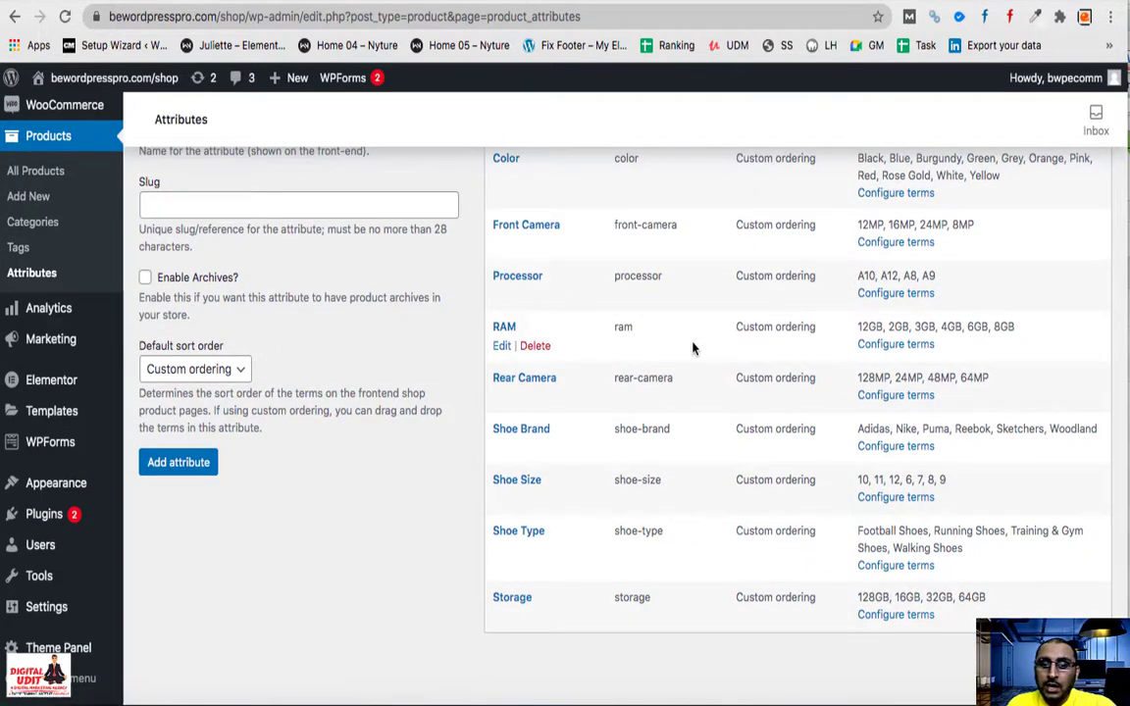
scroll(710, 538, "up", 3)
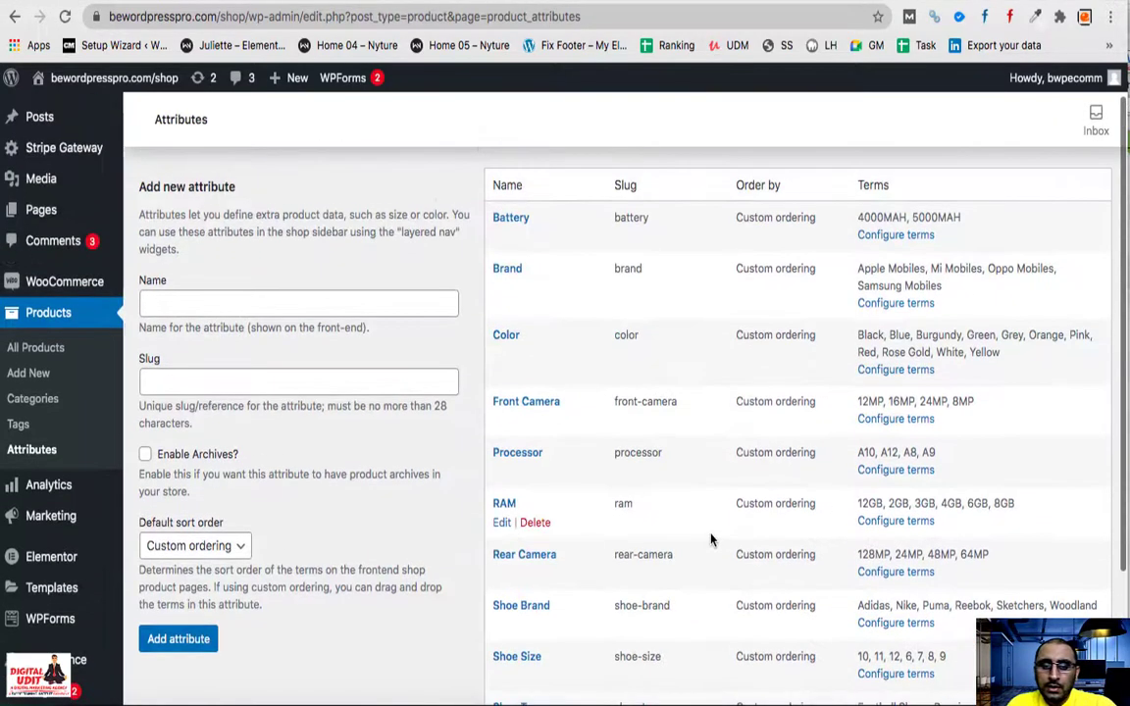
left_click(225, 304)
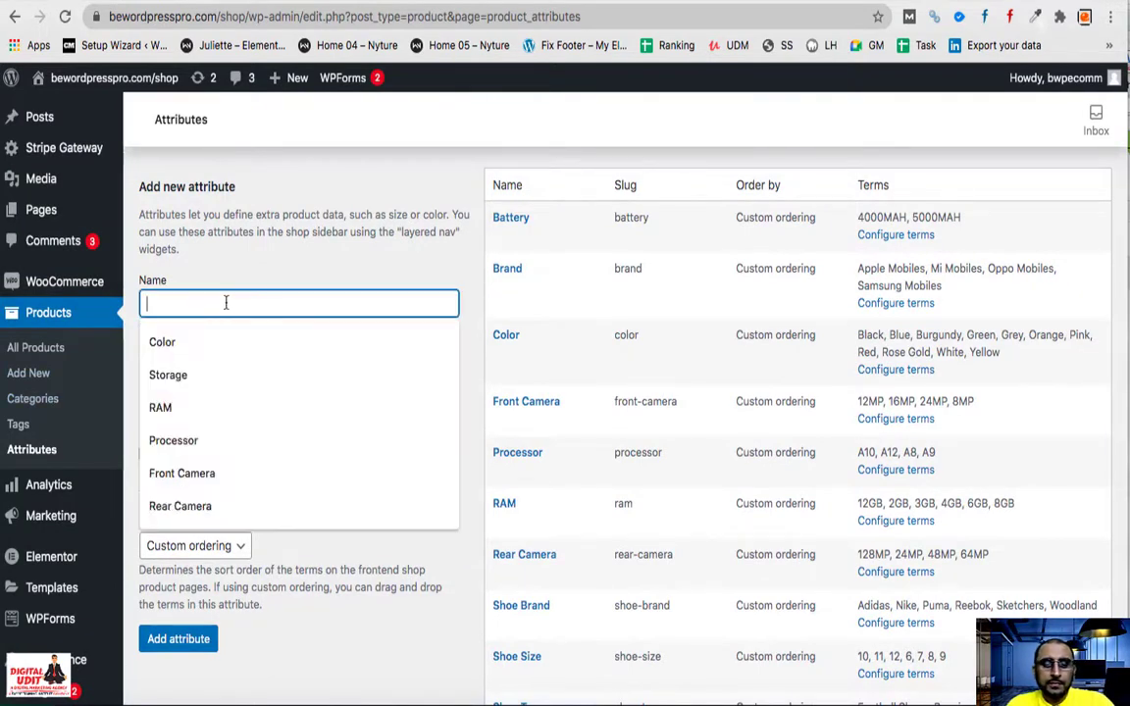
type("T Shirt Size")
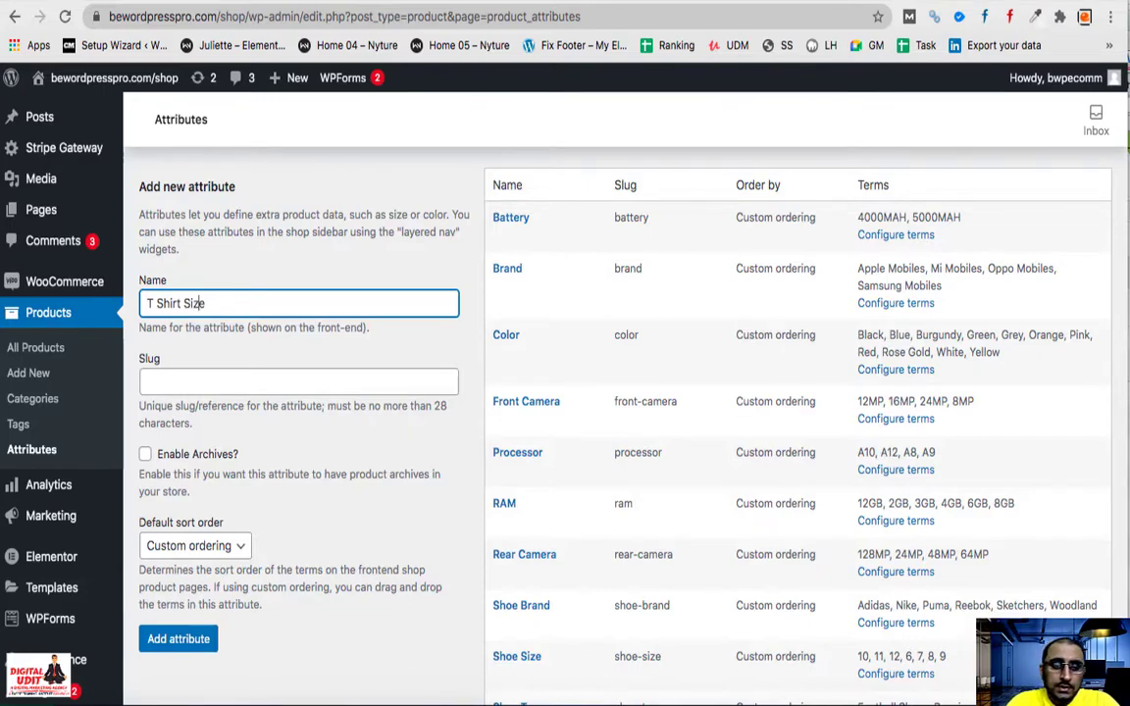
key("BackSpace")
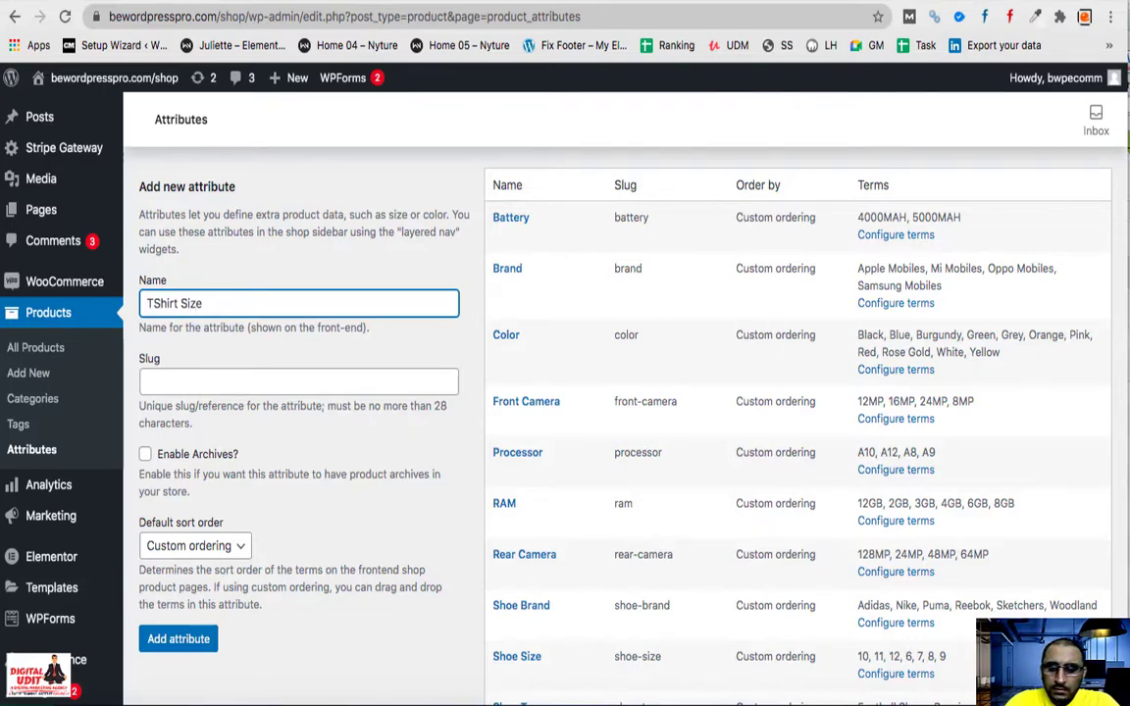
type("-")
left_click(188, 642)
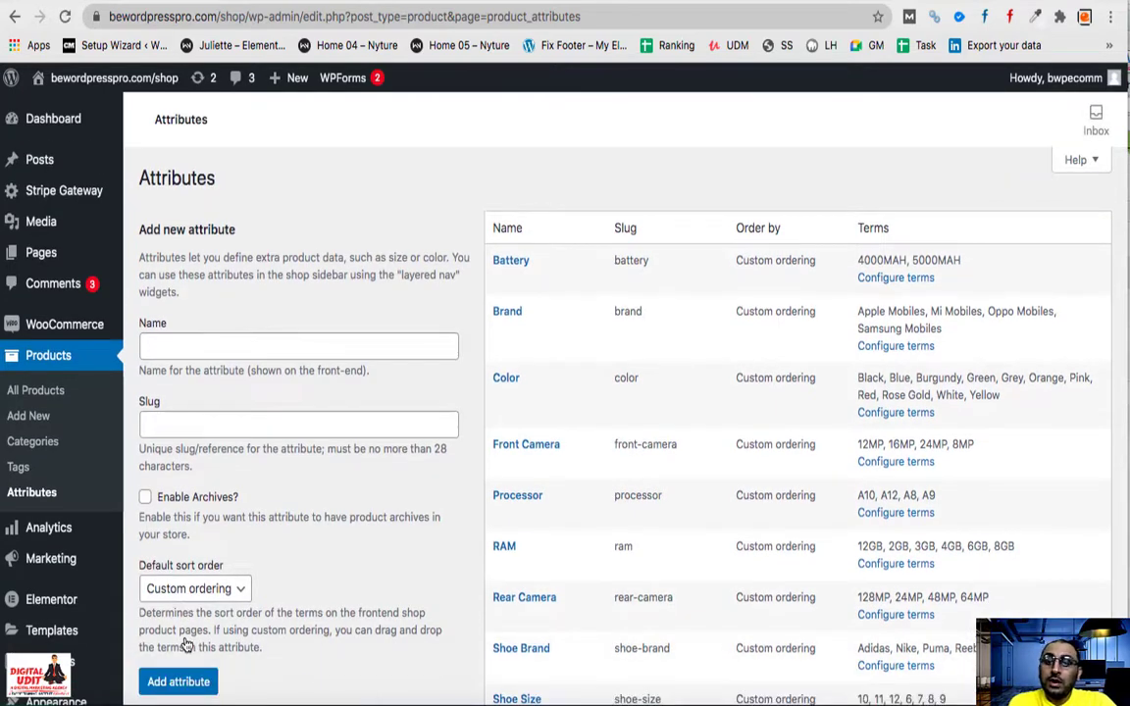
- Open the terms of the T-Shirt Size attribute and add a term named S
mouse_move(506, 536)
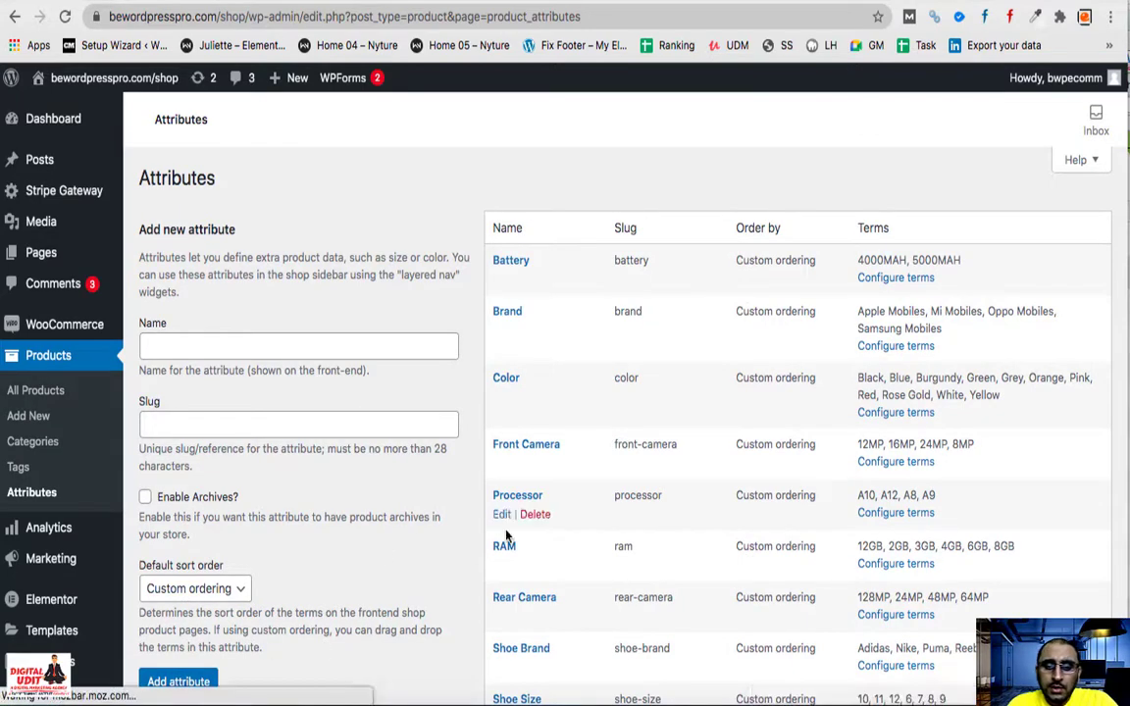
scroll(506, 535, "down", 5)
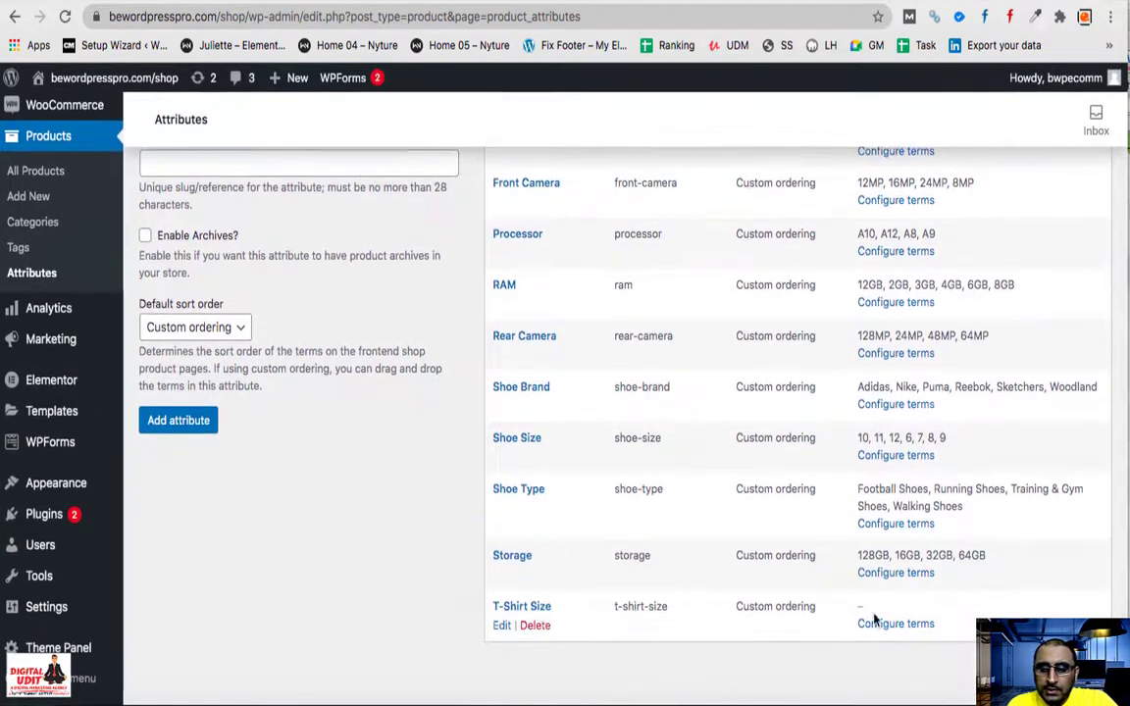
left_click(896, 628)
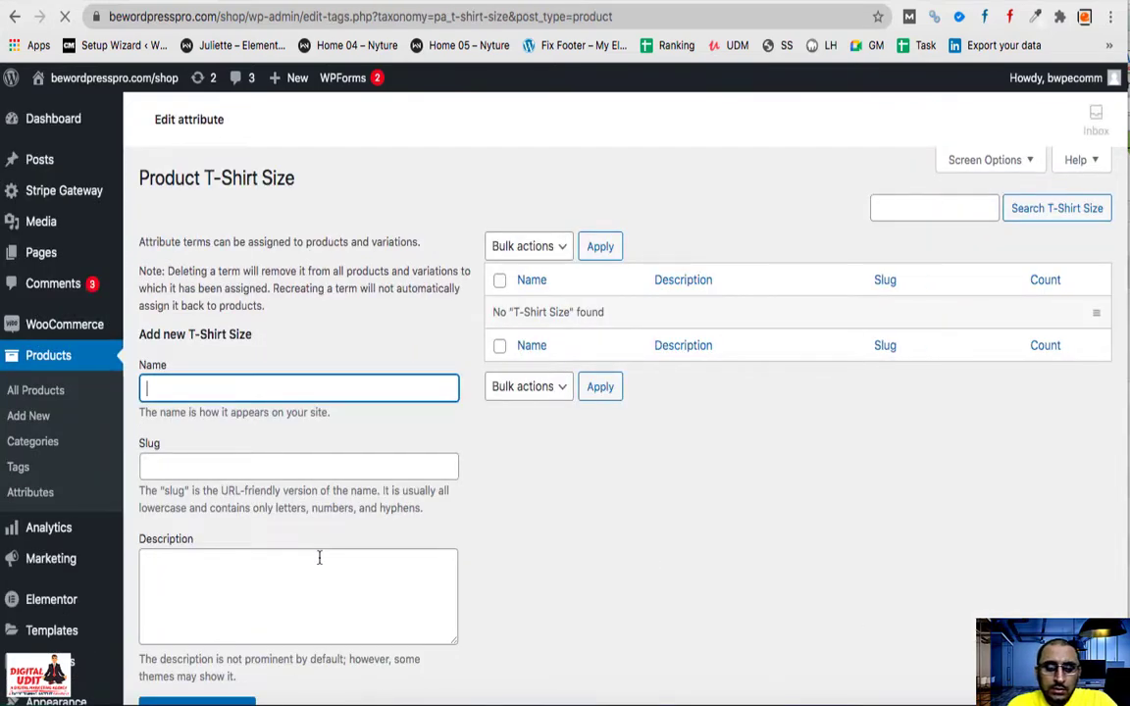
type("S")
scroll(296, 596, "down", 3)
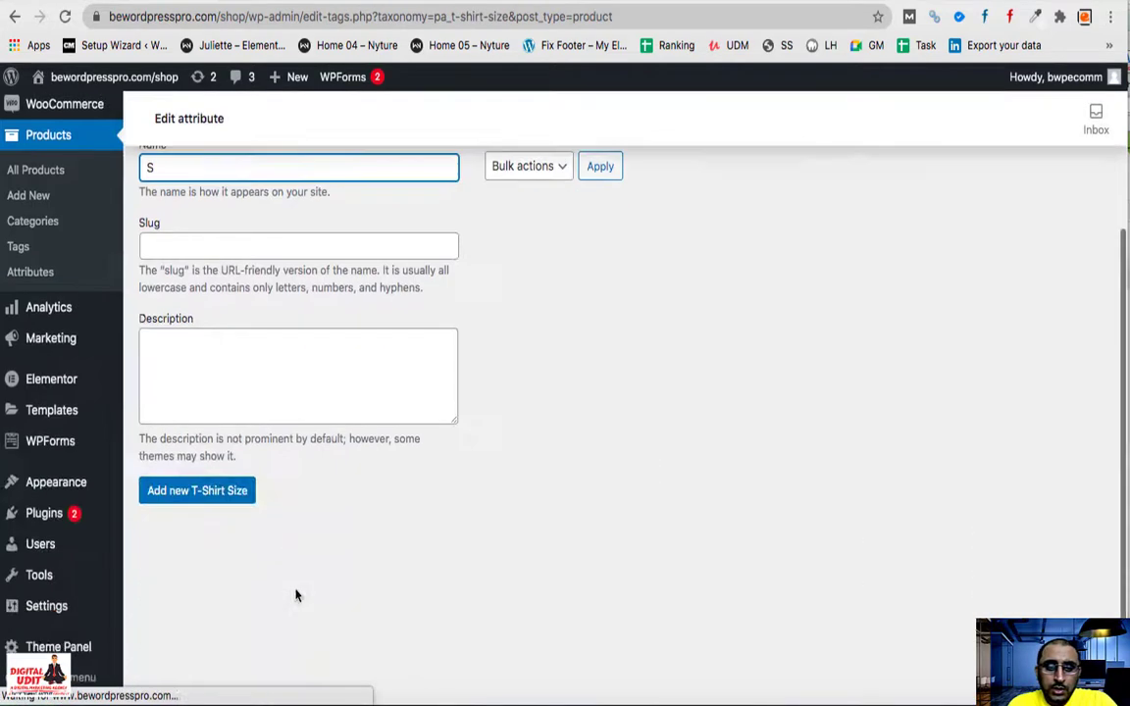
left_click(215, 502)
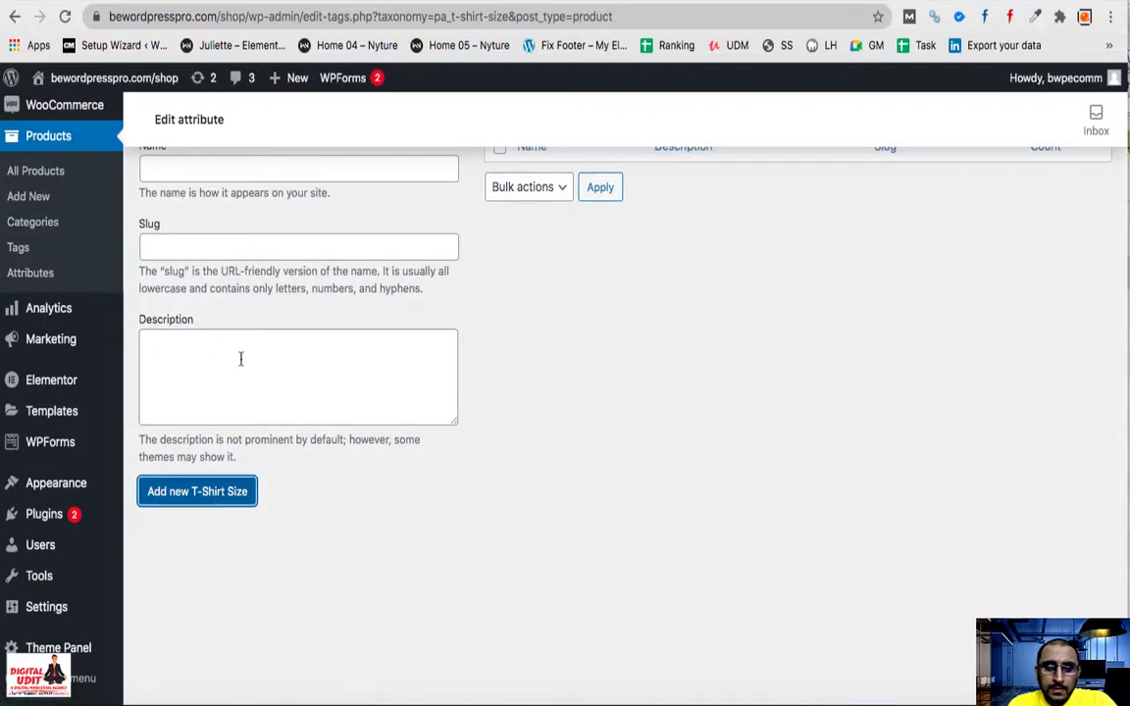
- Add the T-Shirt Size terms M and L
scroll(240, 359, "up", 3)
left_click(199, 390)
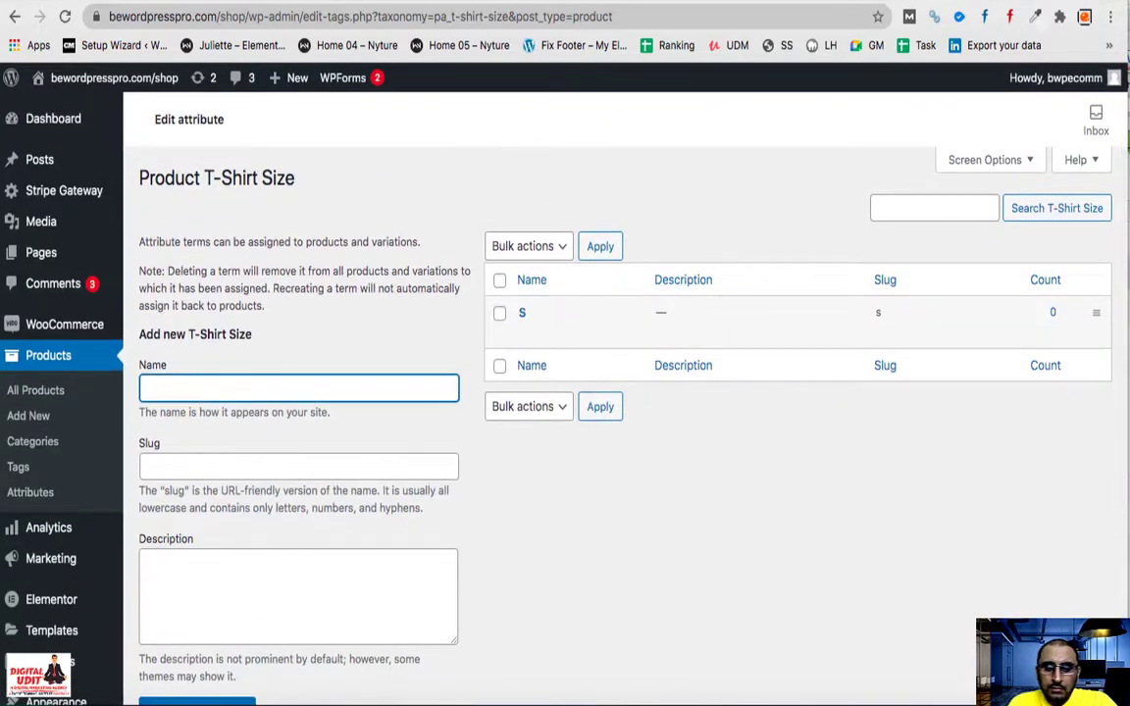
scroll(257, 636, "down", 3)
left_click(196, 491)
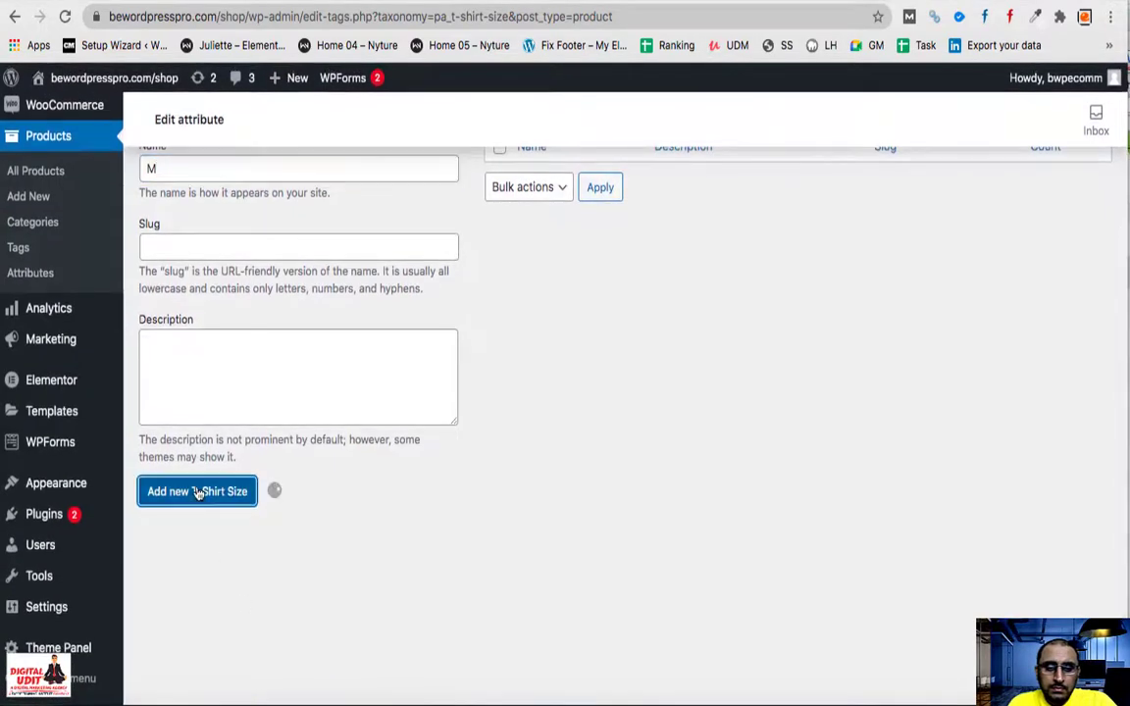
scroll(216, 393, "up", 3)
left_click(189, 281)
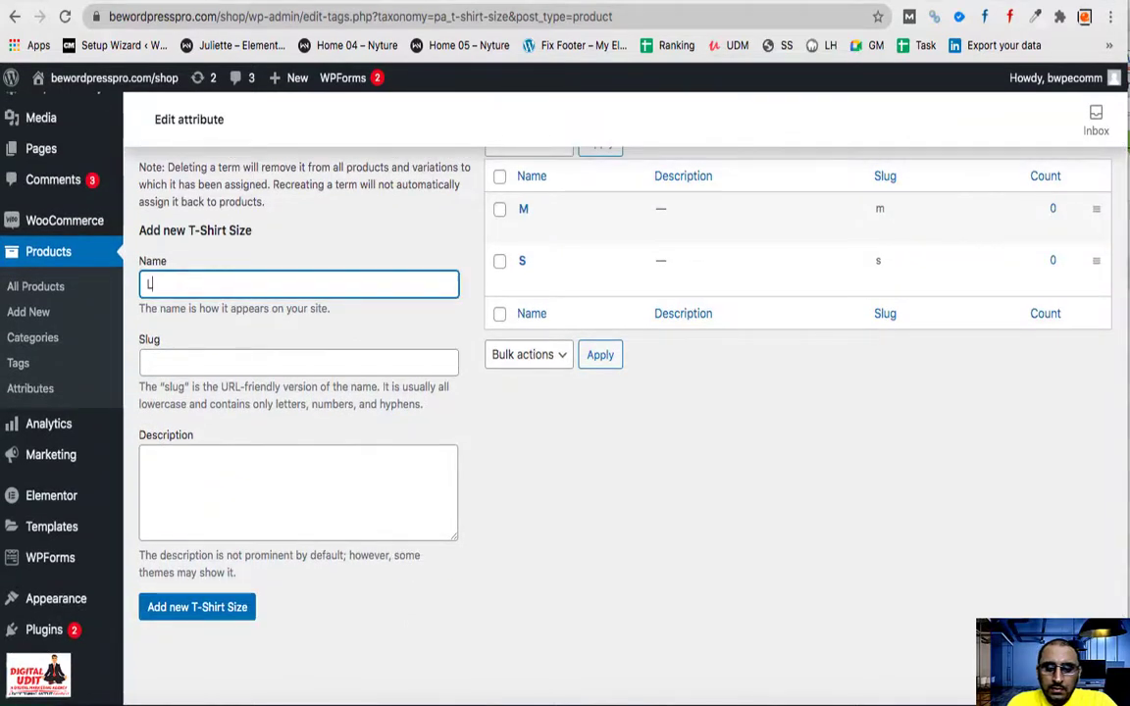
left_click(214, 610)
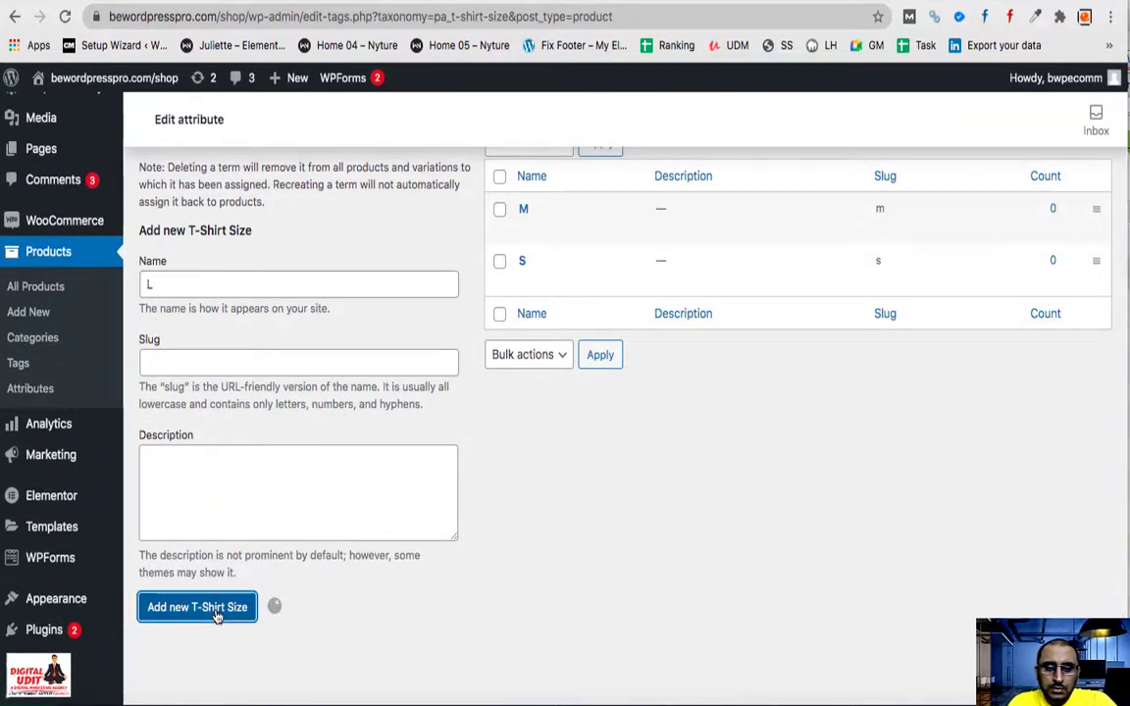
- Add the T-Shirt Size terms XL and XXL
left_click(194, 282)
type("XL")
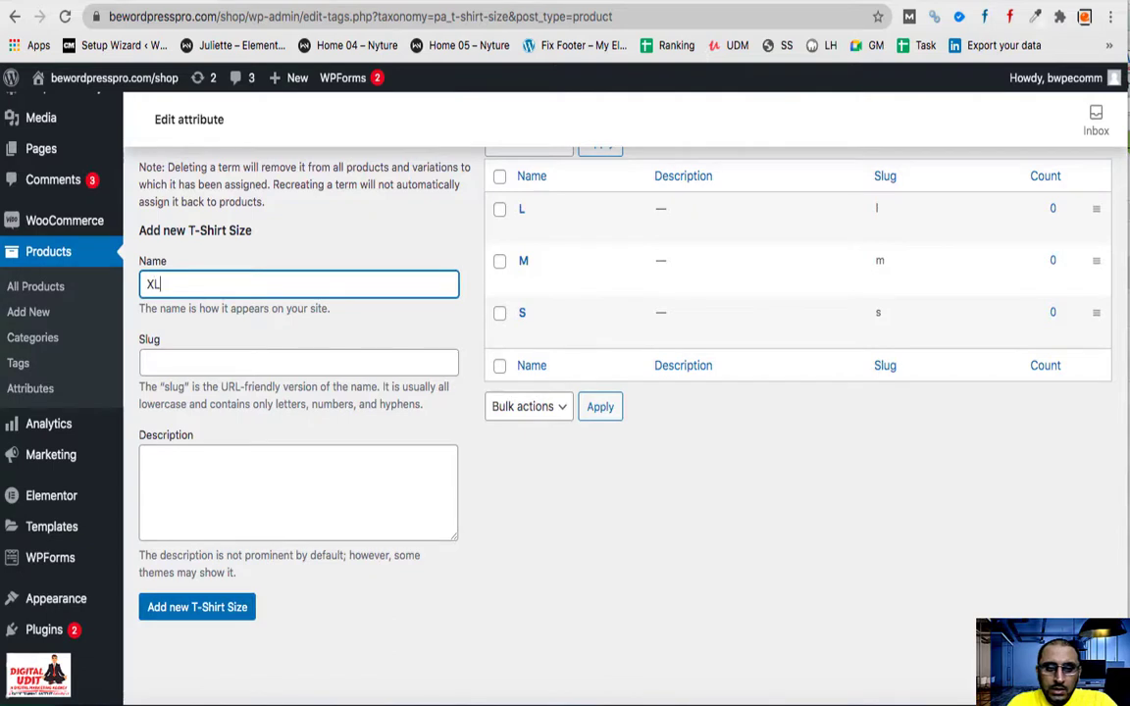
left_click(176, 610)
left_click(185, 287)
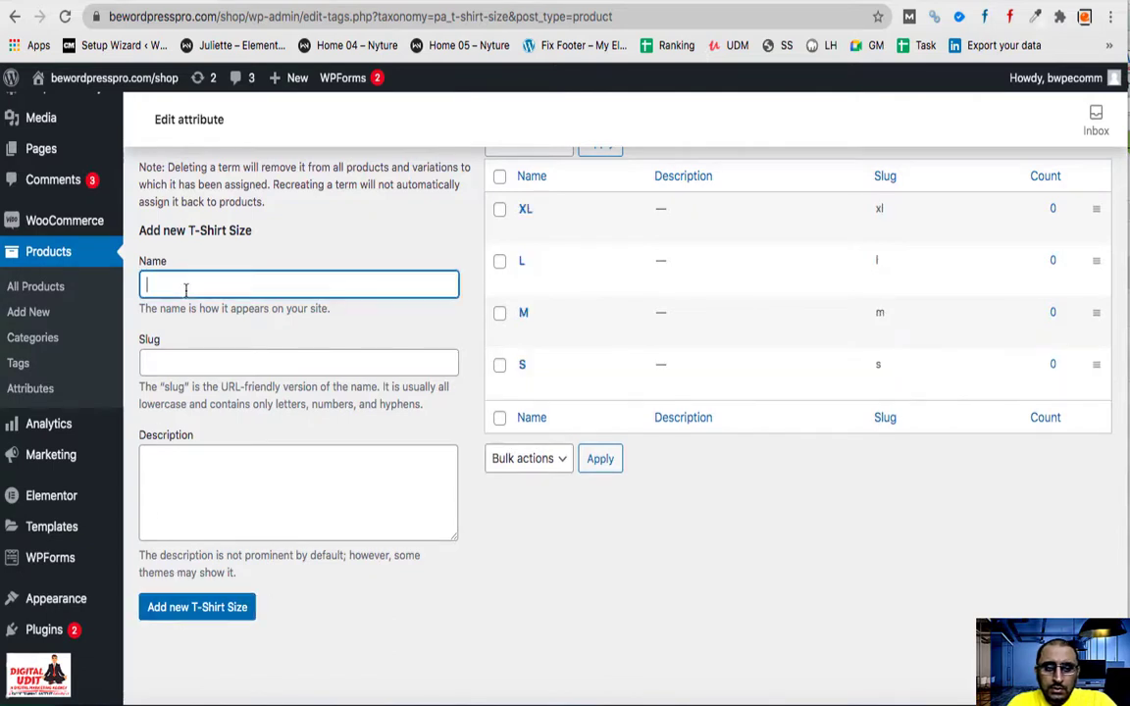
type("XXL")
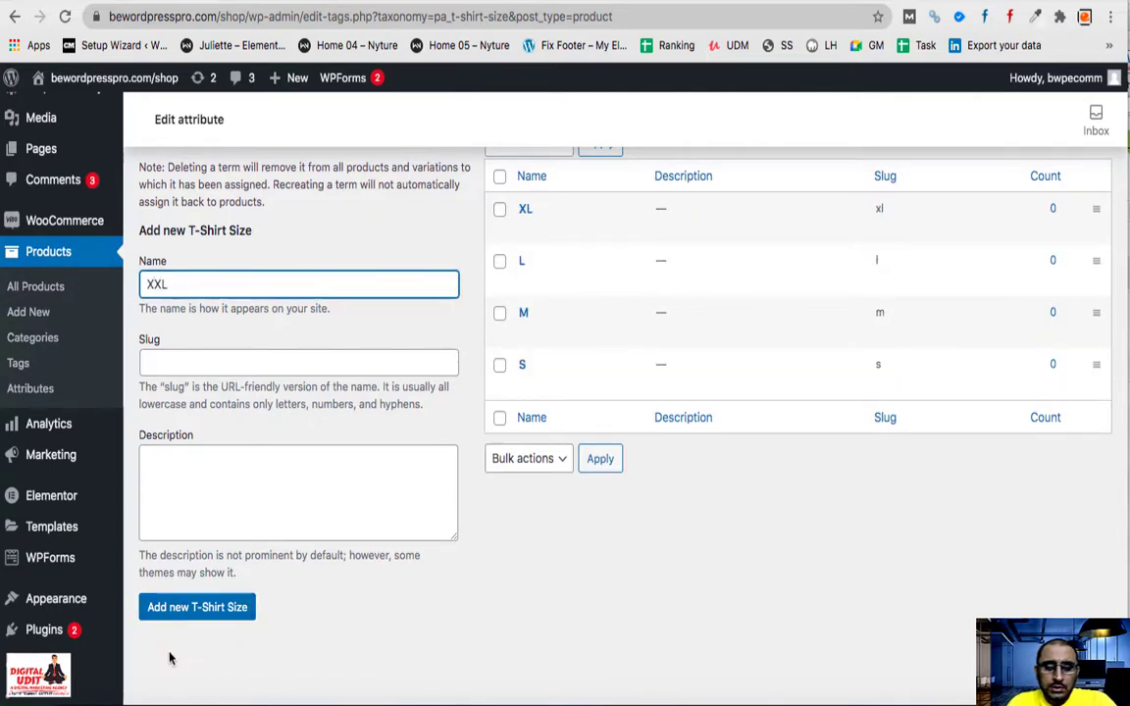
left_click(189, 607)
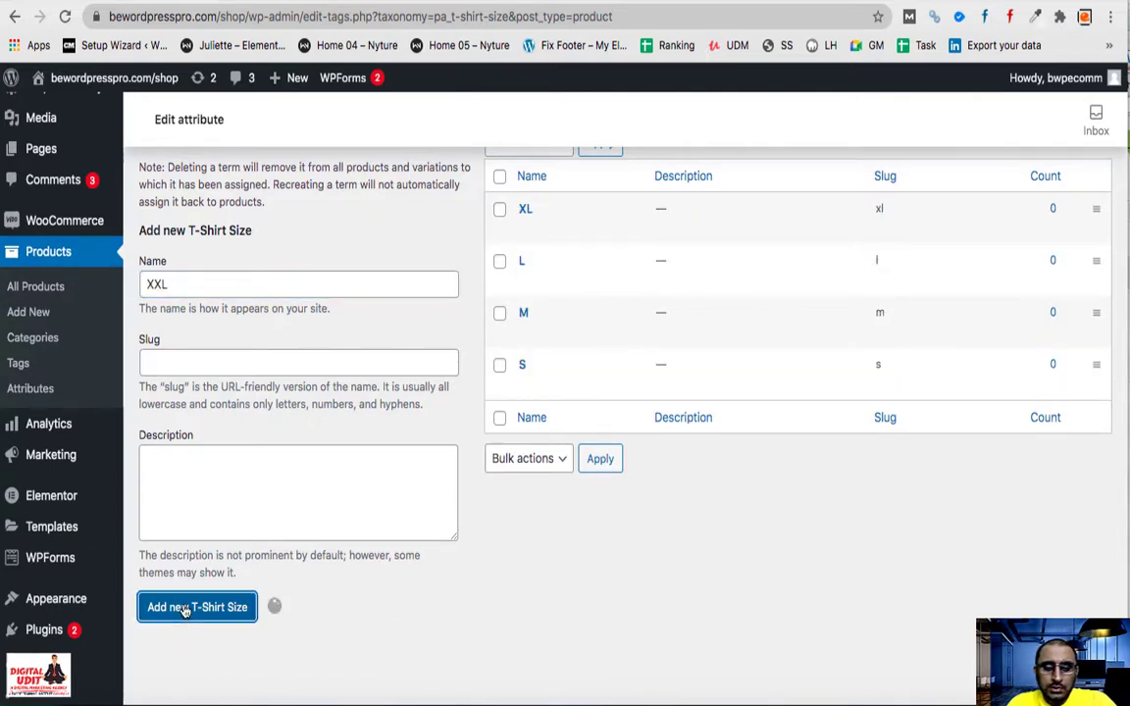
left_click(195, 287)
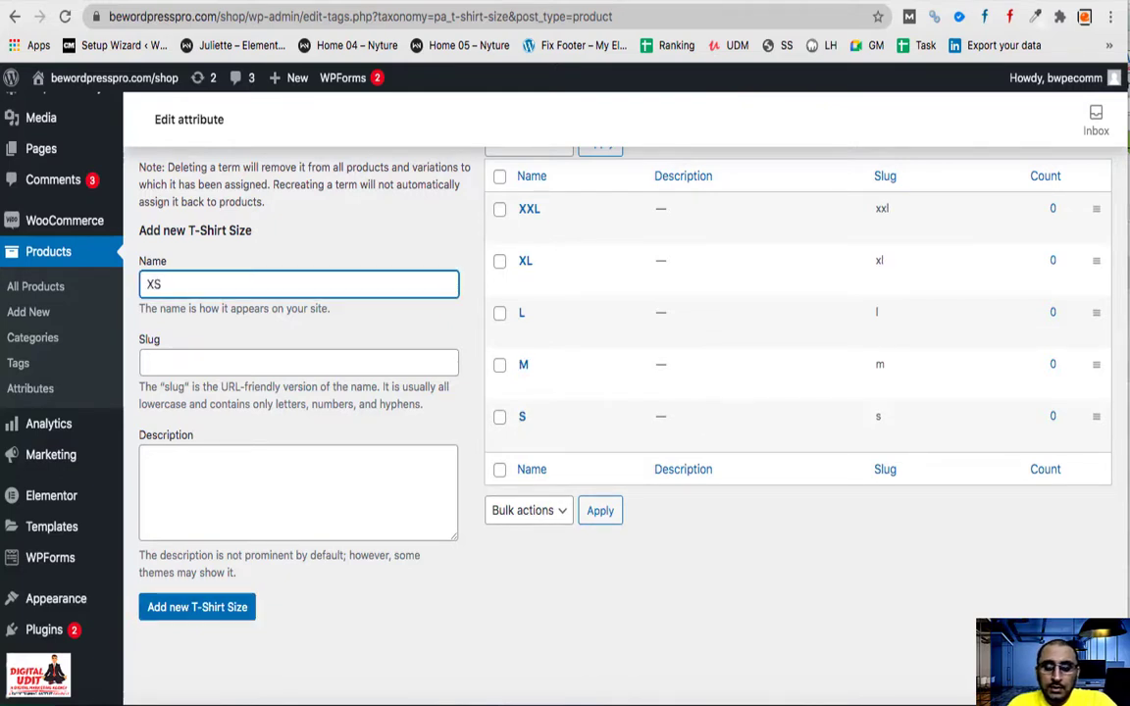
key("BackSpace")
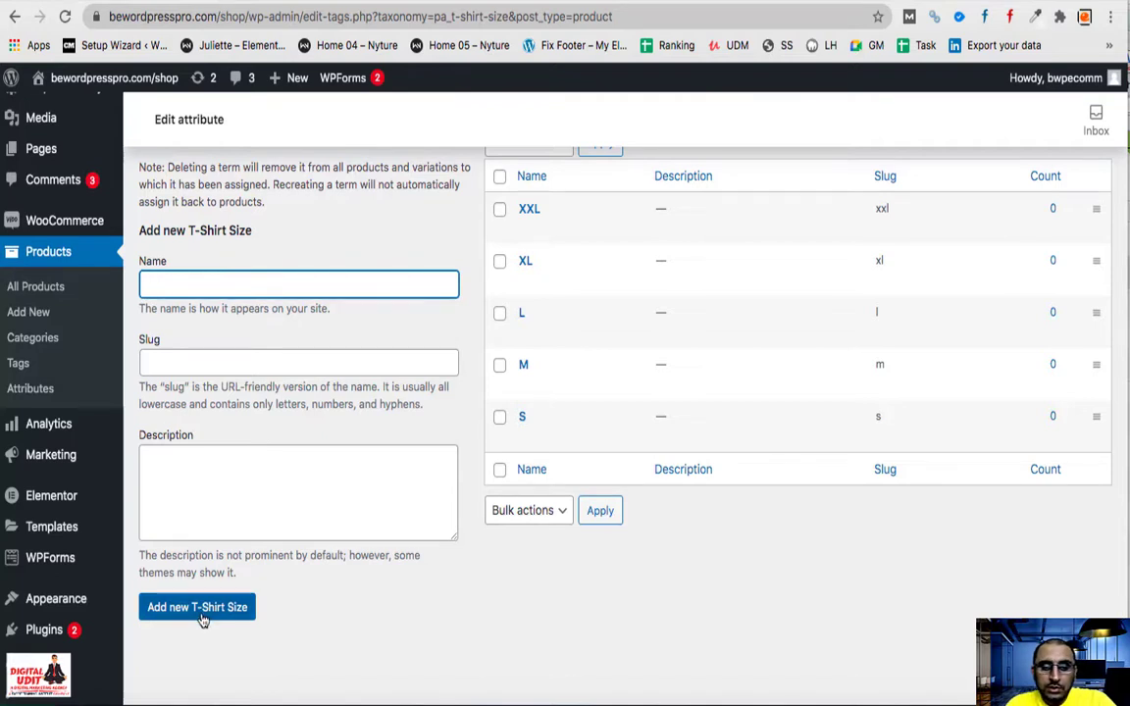
scroll(450, 616, "up", 2)
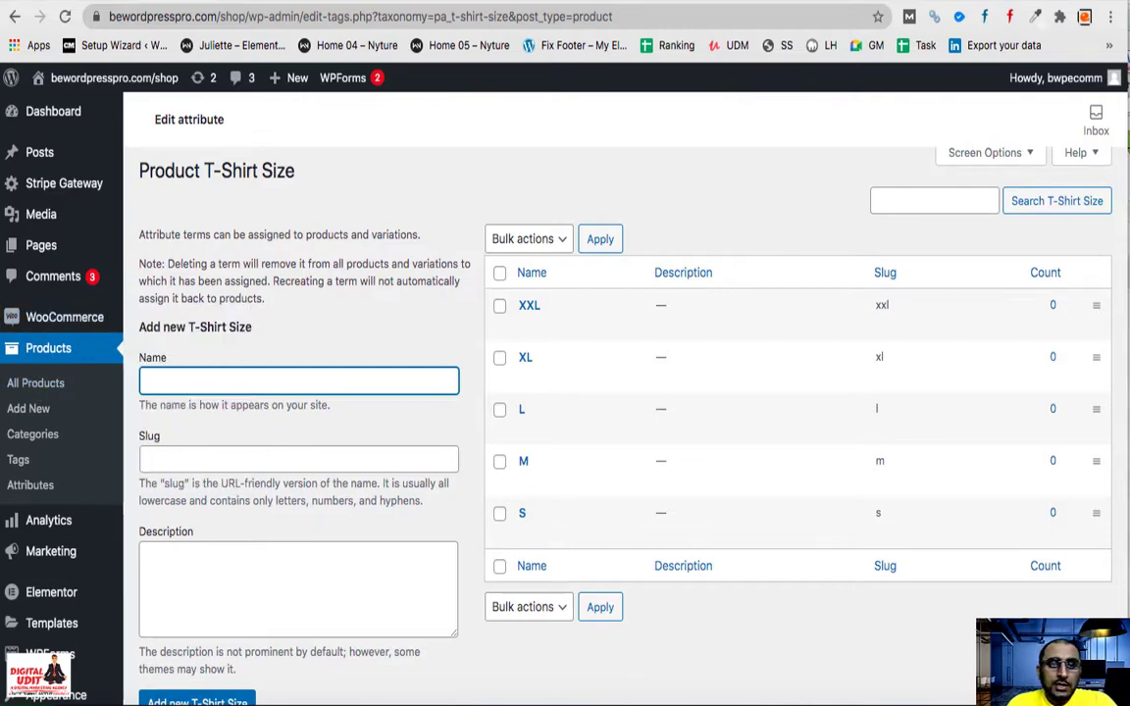
- Switch to the NORTH PLUS product's edit page, reload it and open the product's attribute settings
left_click(226, 1)
left_click(64, 17)
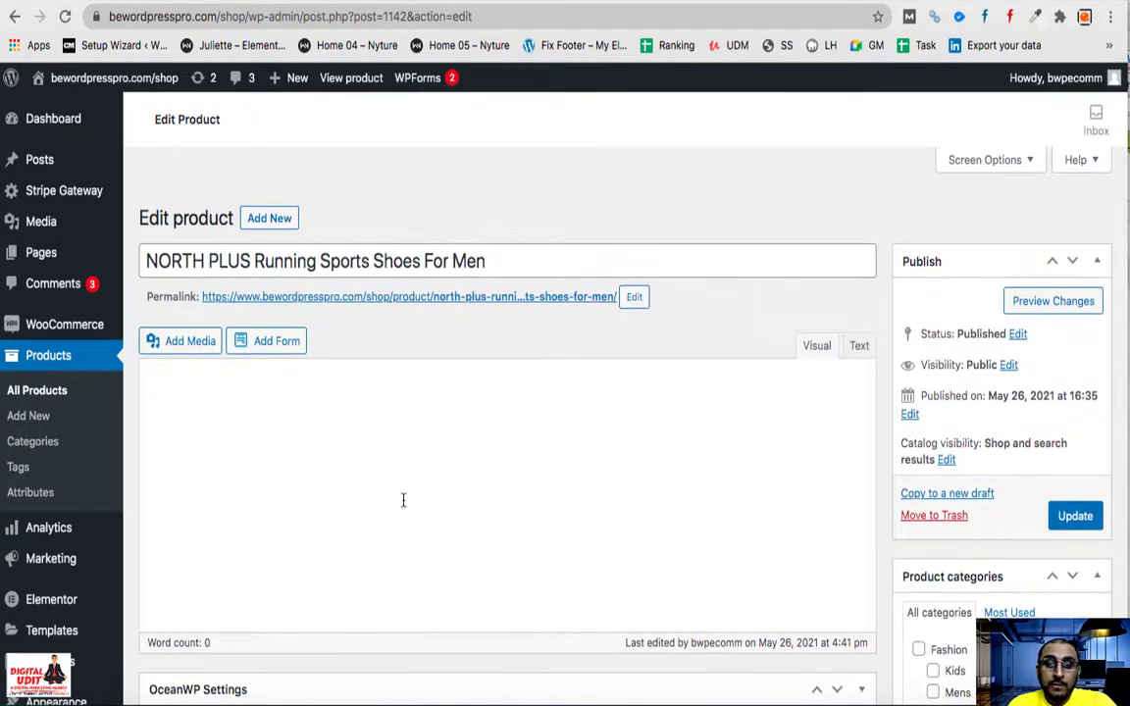
scroll(403, 501, "down", 5)
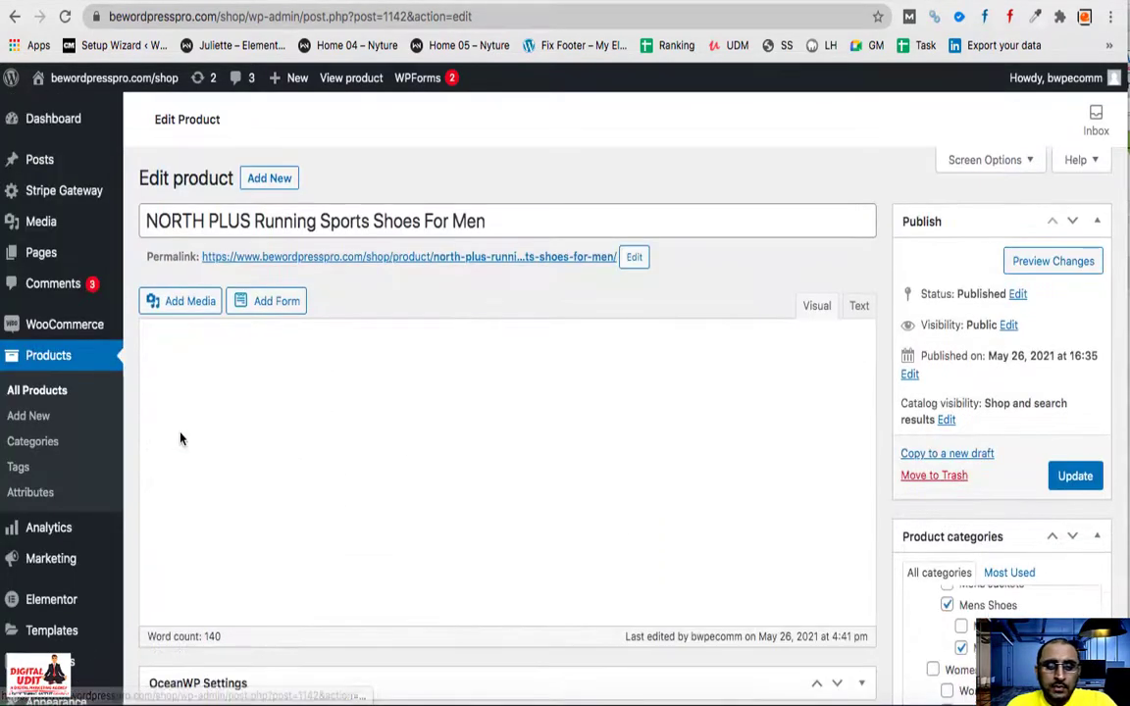
scroll(179, 438, "down", 5)
scroll(187, 412, "up", 4)
scroll(207, 363, "down", 4)
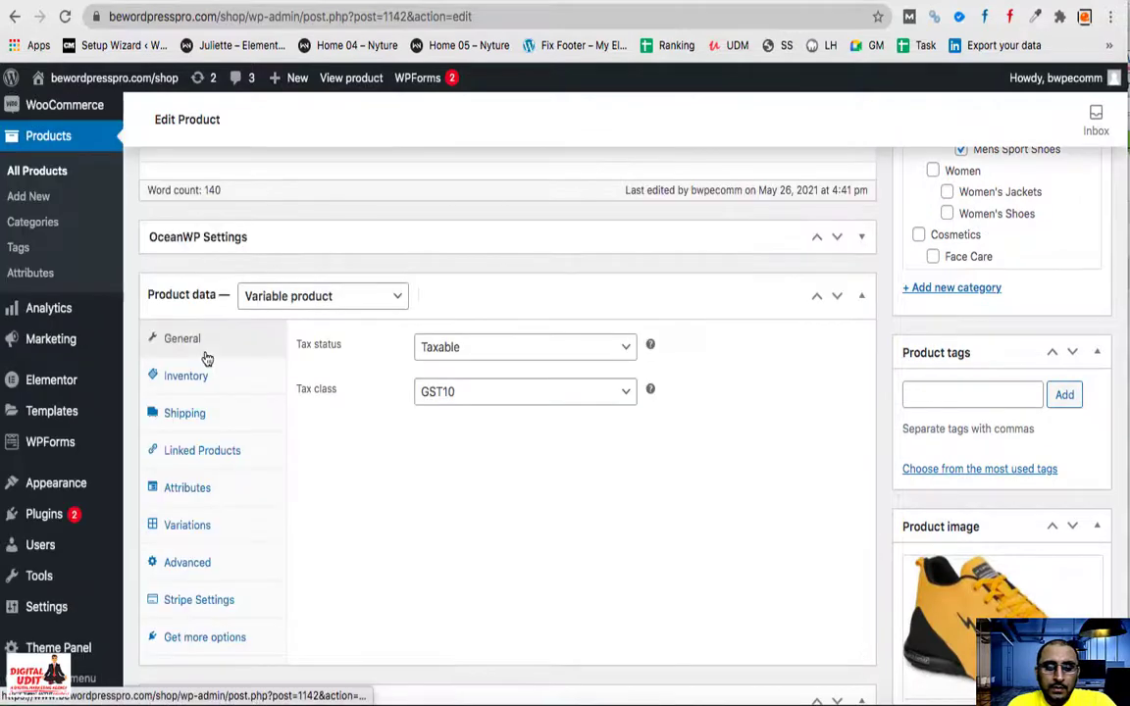
left_click(190, 491)
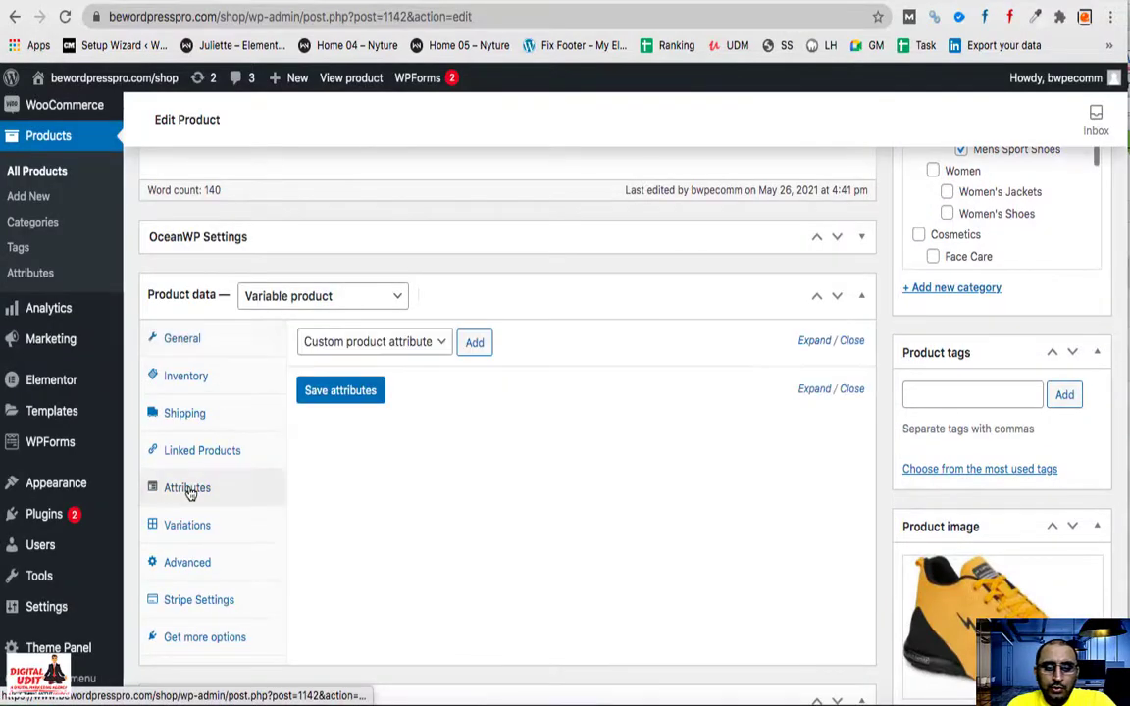
- Add the Color and Shoe Brand attributes to the product
left_click(378, 343)
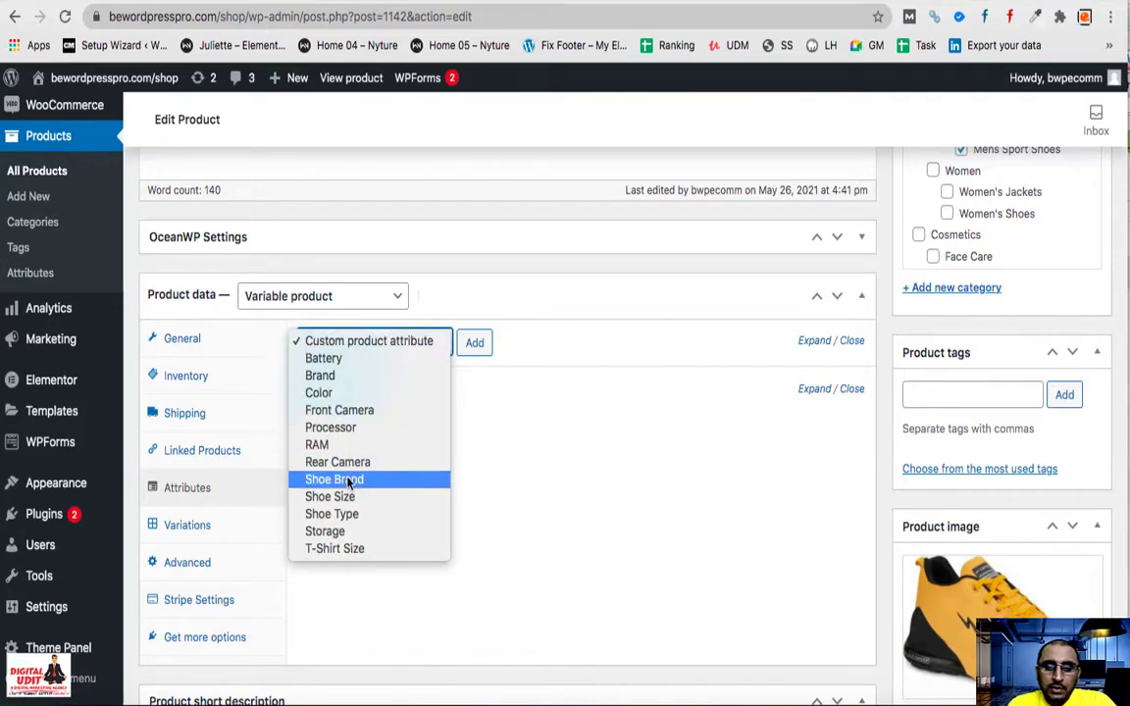
left_click(350, 393)
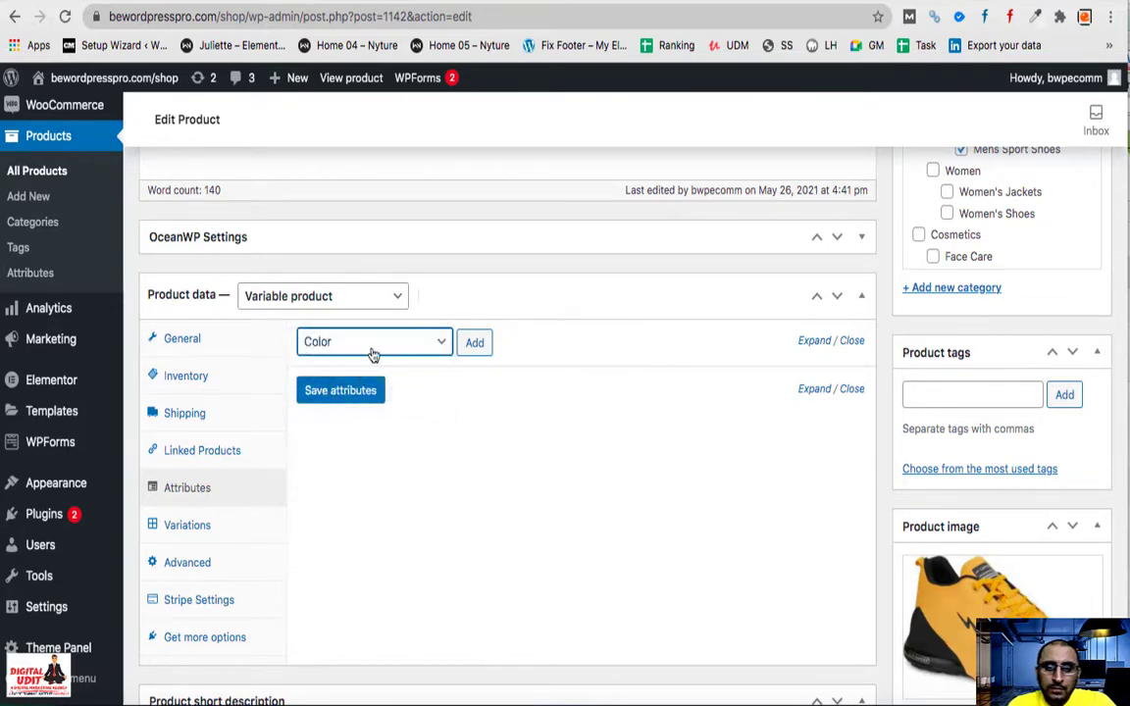
left_click(474, 343)
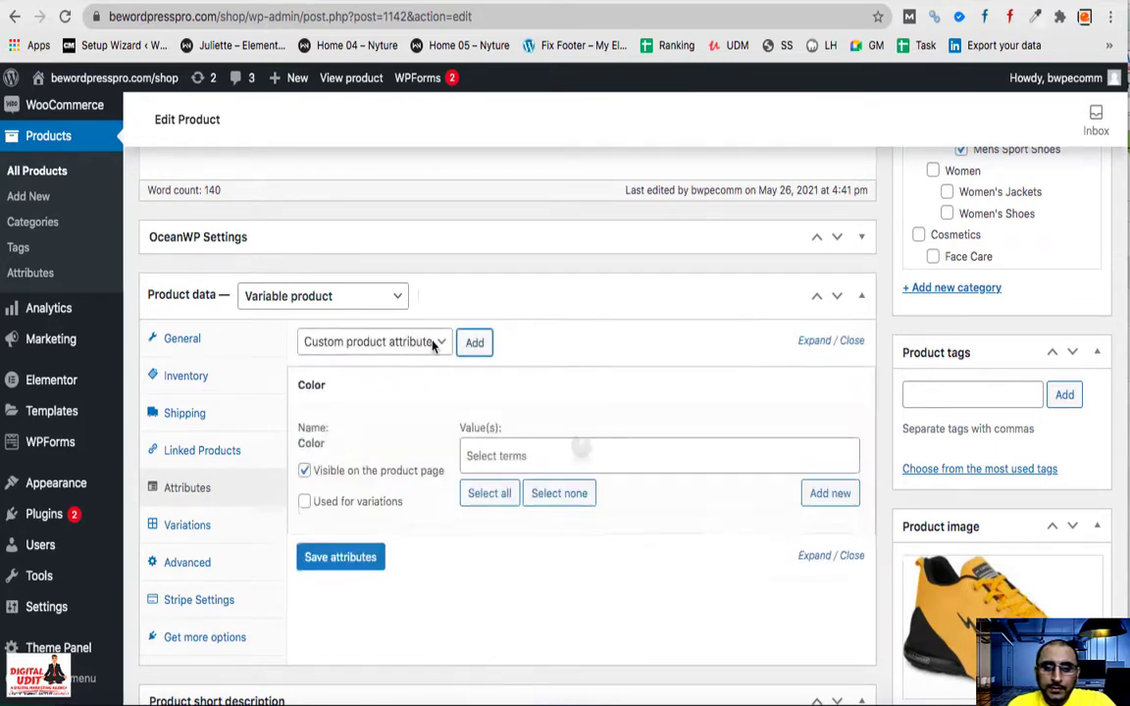
left_click(433, 342)
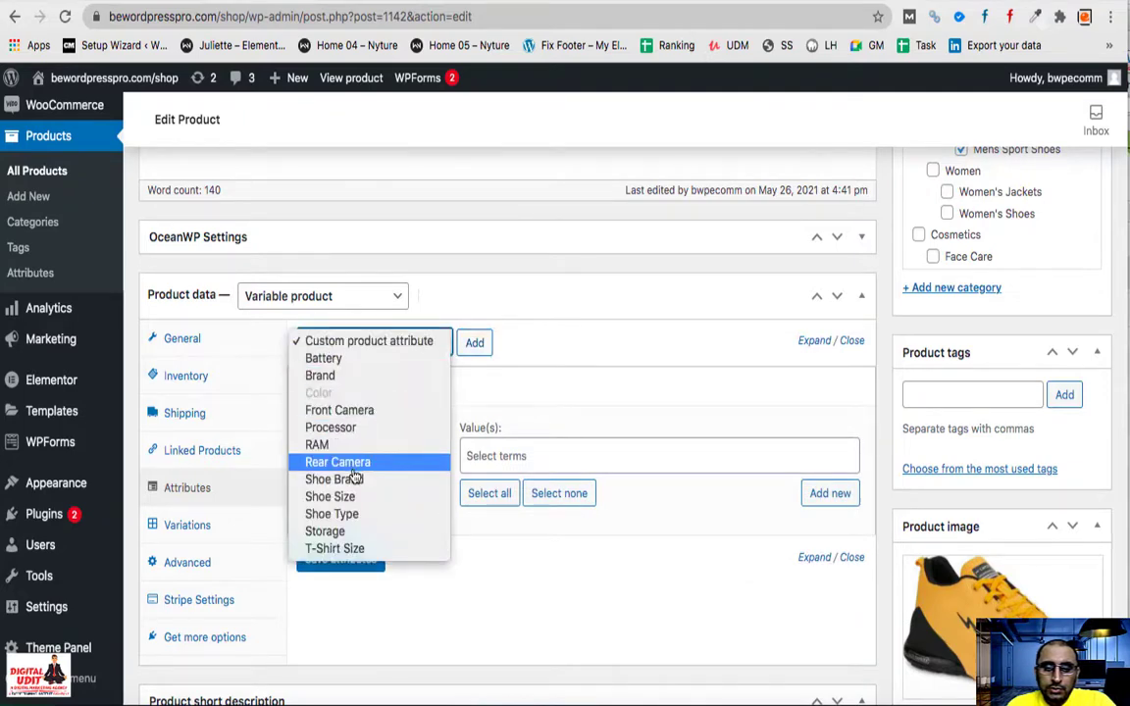
left_click(355, 479)
left_click(474, 343)
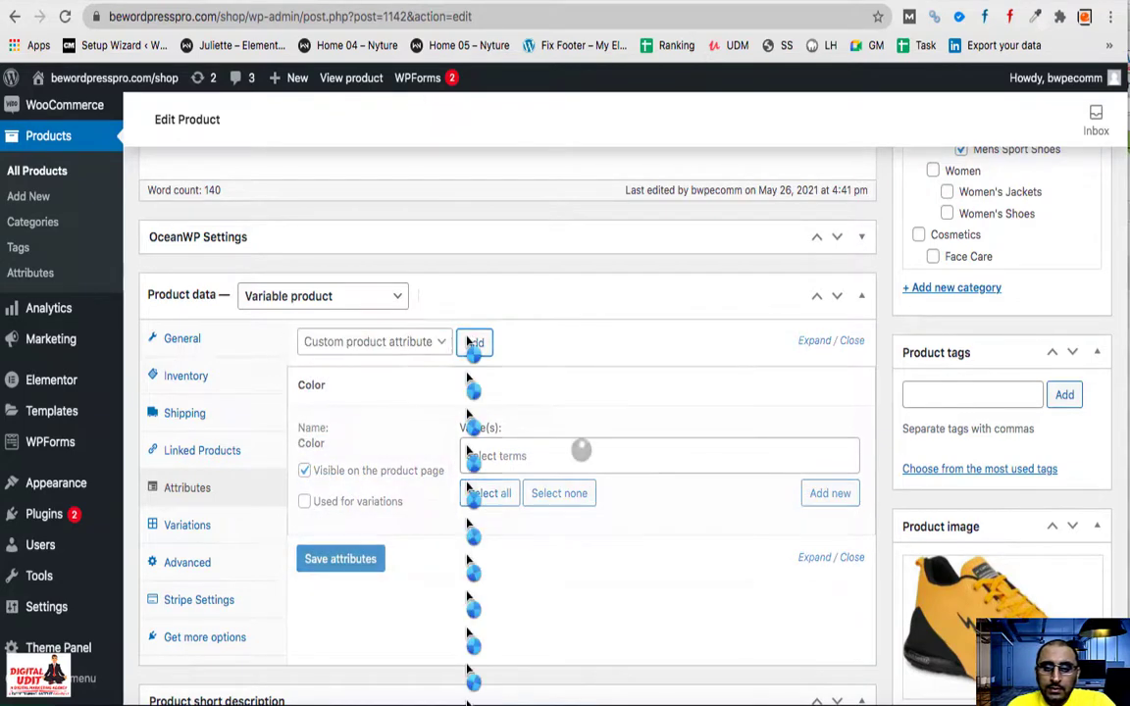
- Add the Shoe Size and Shoe Type attributes to the product
left_click(429, 343)
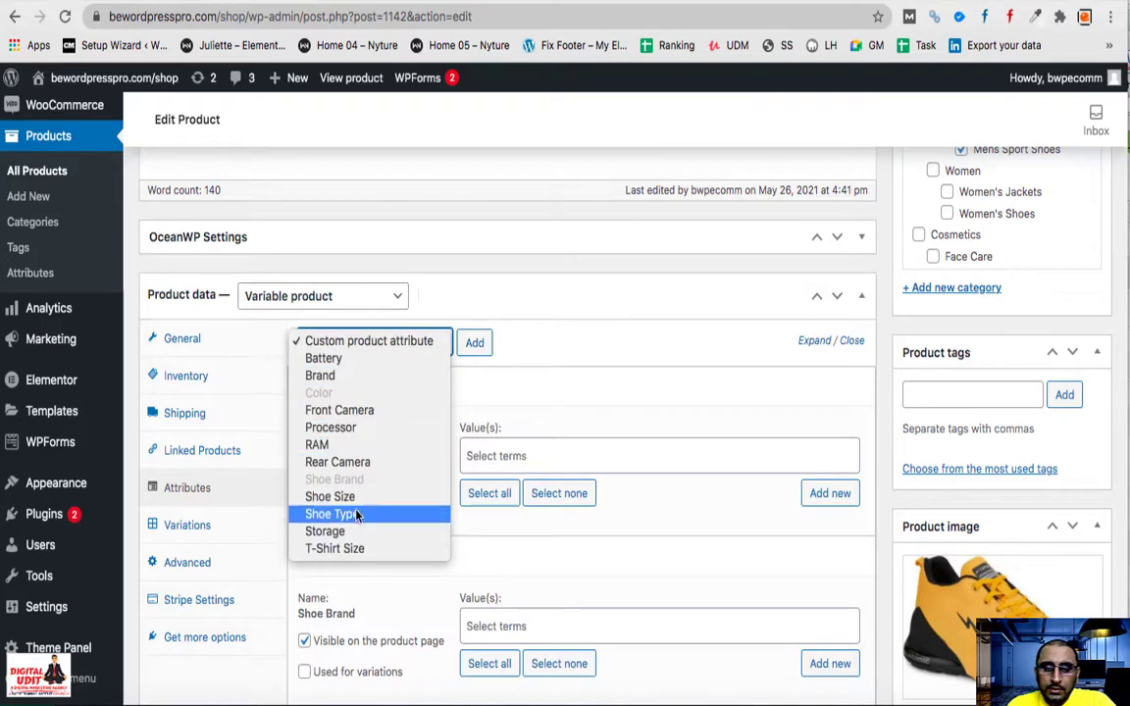
left_click(330, 496)
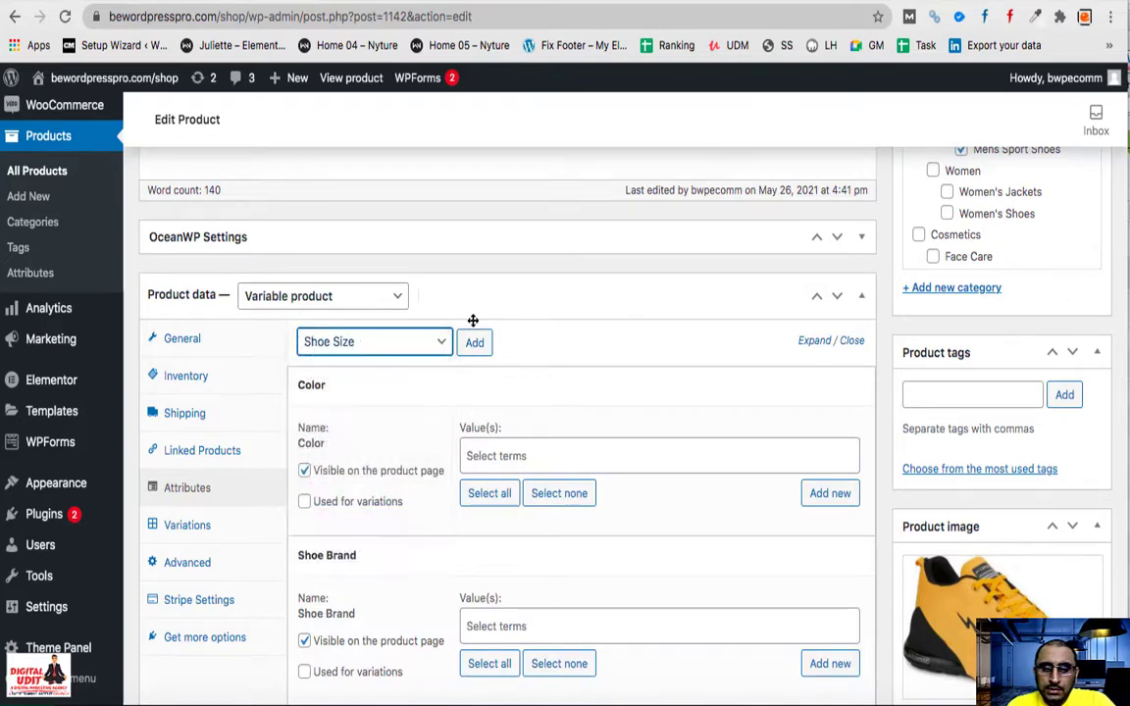
left_click(474, 342)
left_click(422, 342)
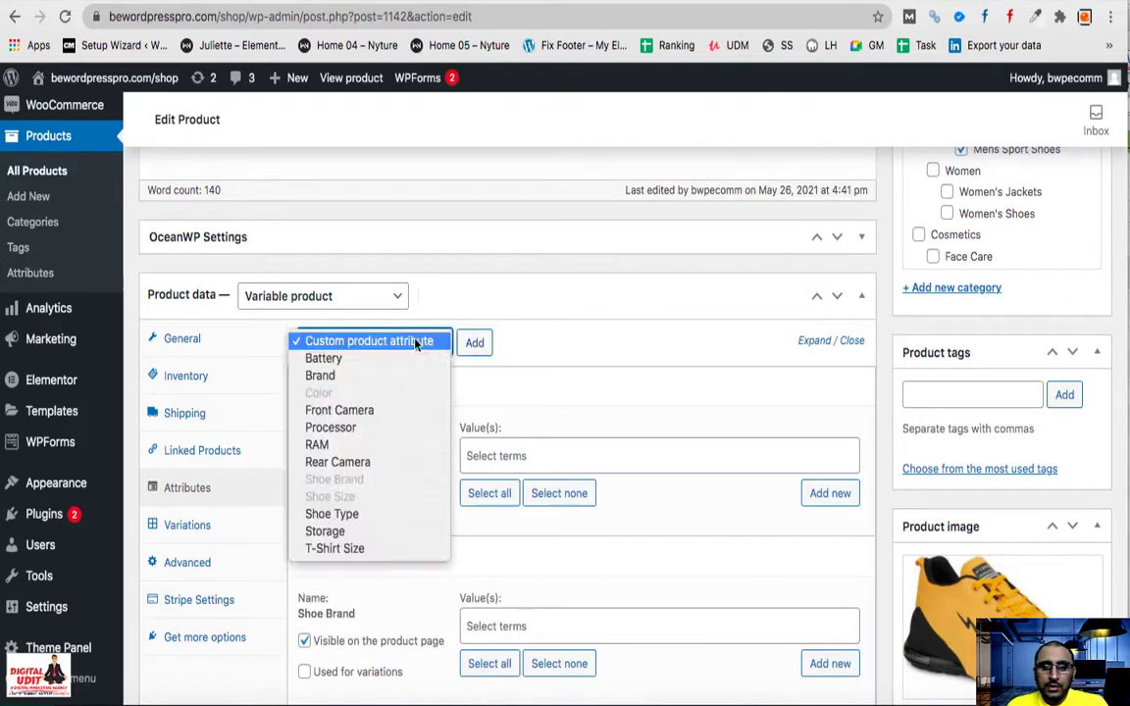
left_click(334, 514)
left_click(474, 342)
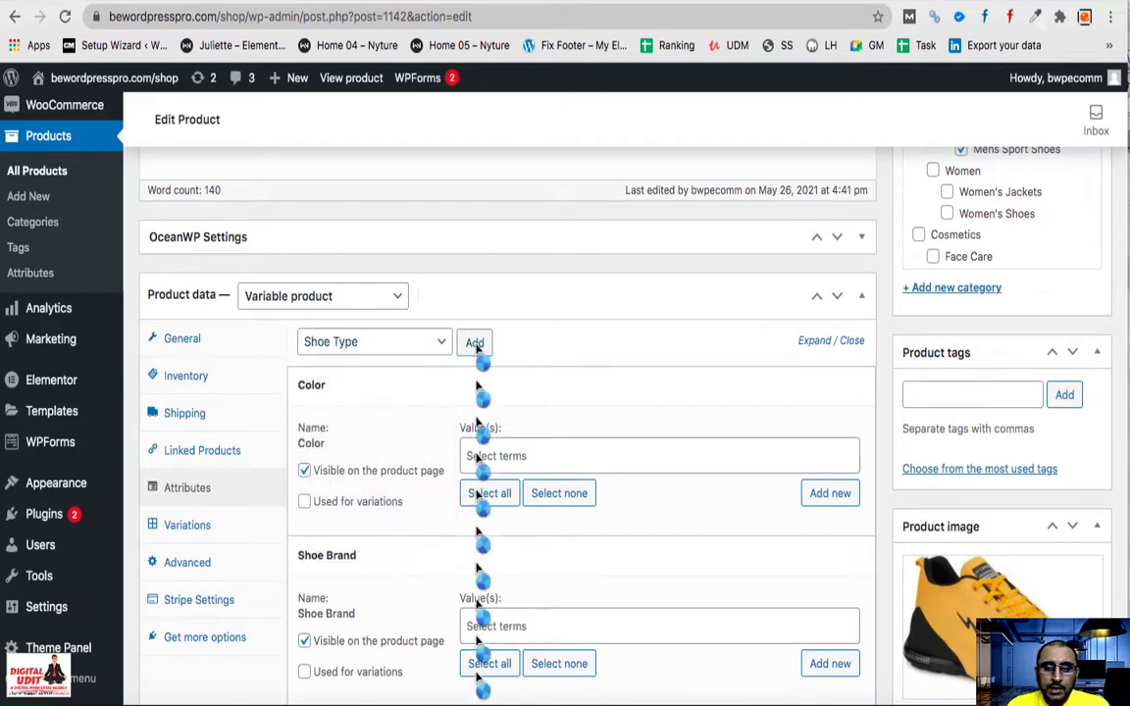
- Assign the values Yellow and Black to the product's Color attribute
scroll(475, 347, "down", 1)
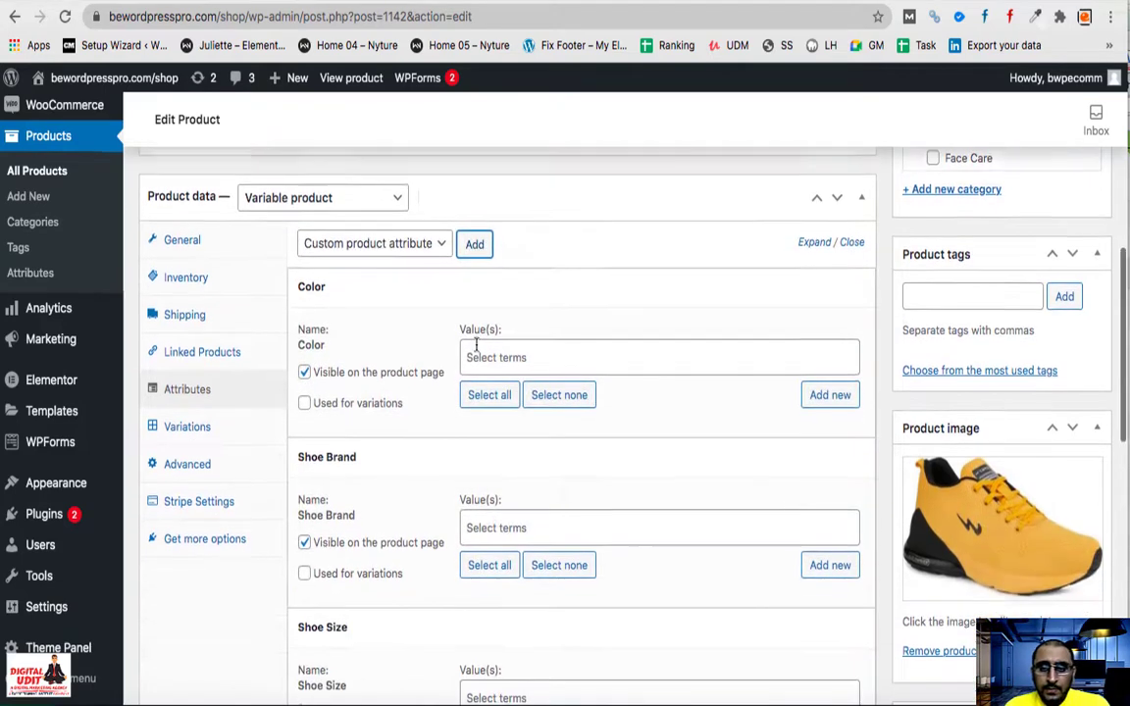
left_click(508, 356)
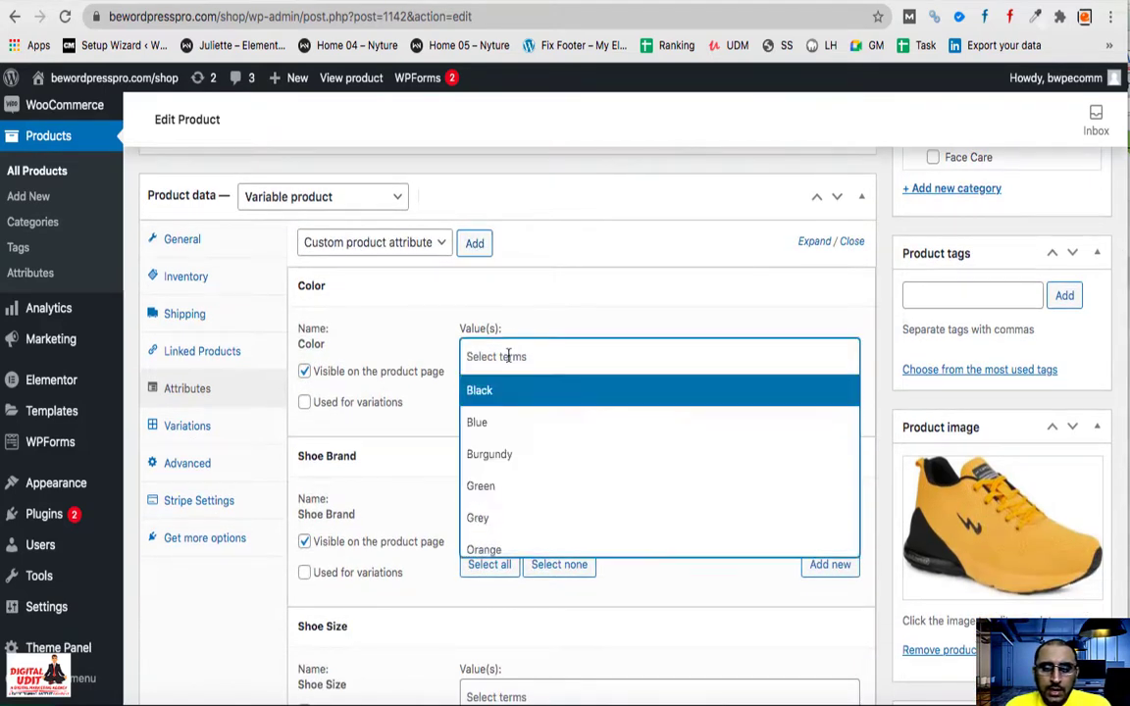
scroll(500, 489, "down", 2)
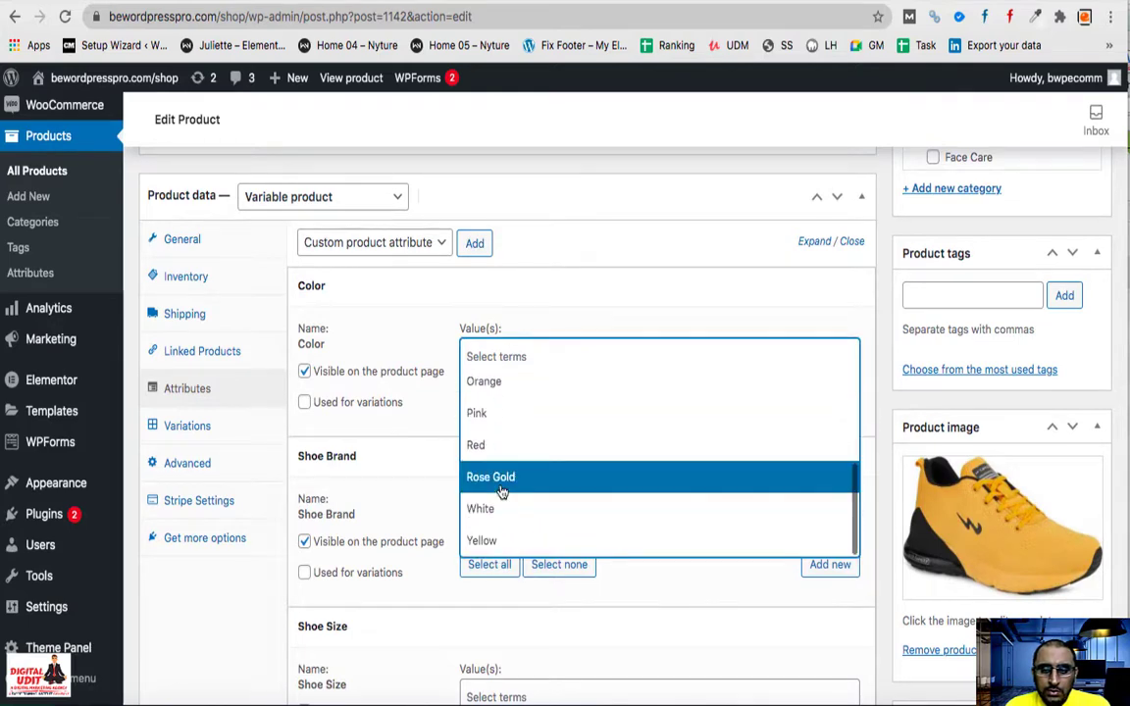
left_click(494, 538)
scroll(534, 464, "down", 1)
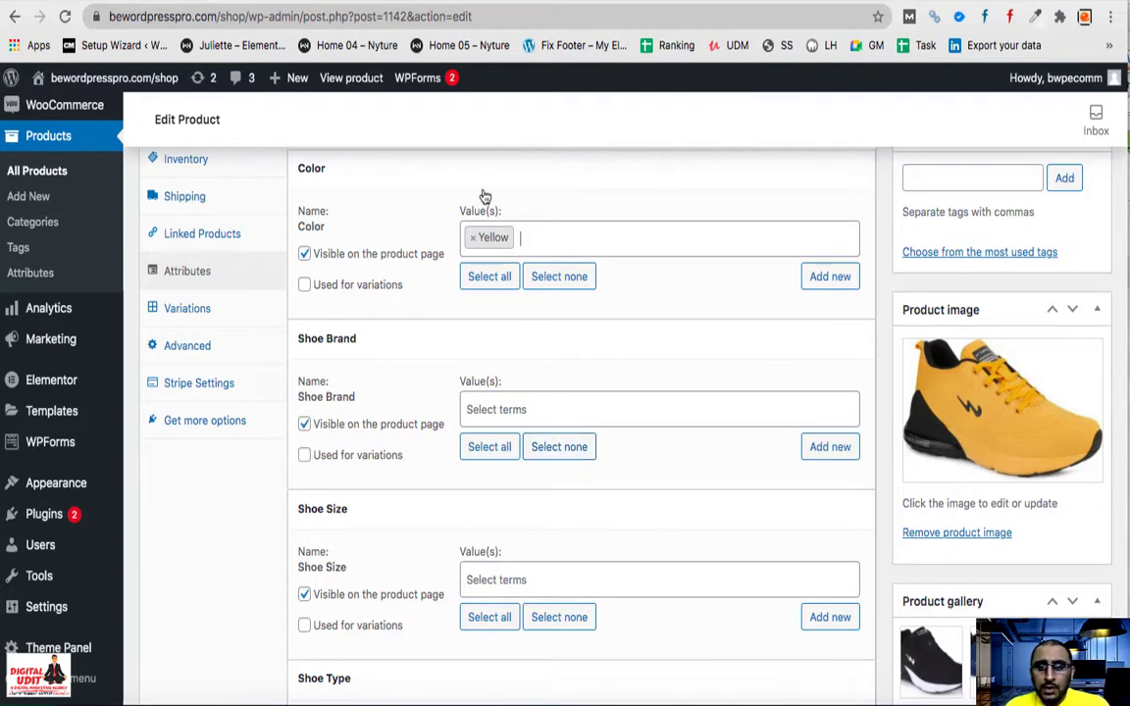
type("b")
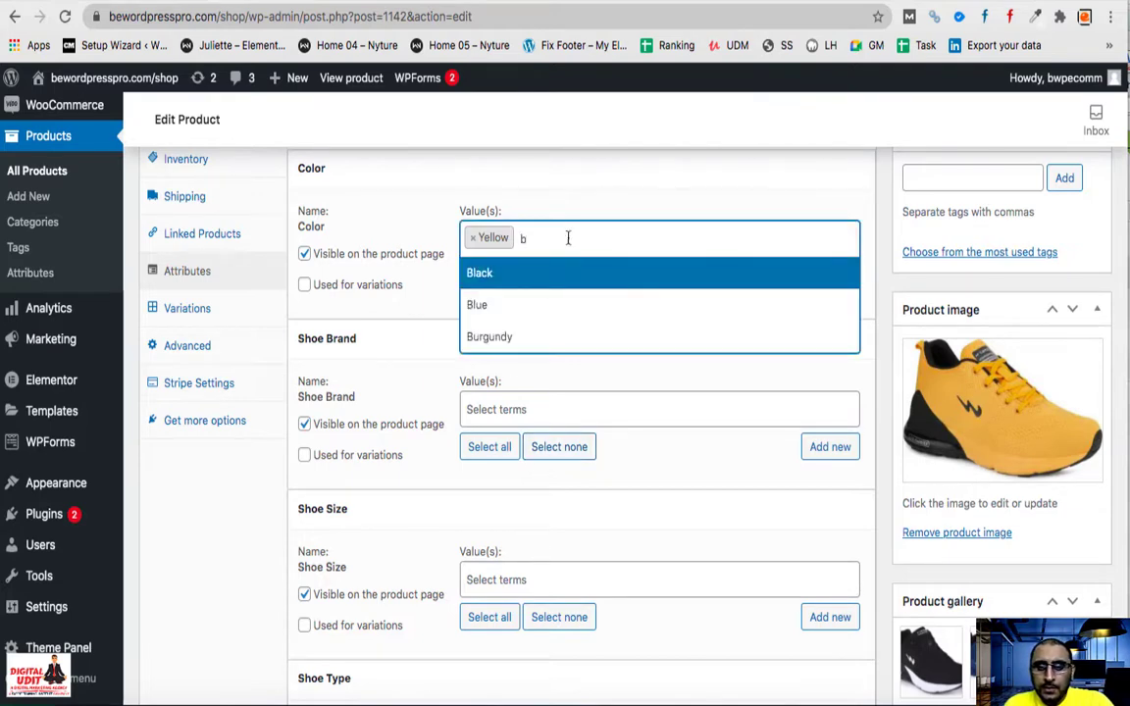
left_click(530, 275)
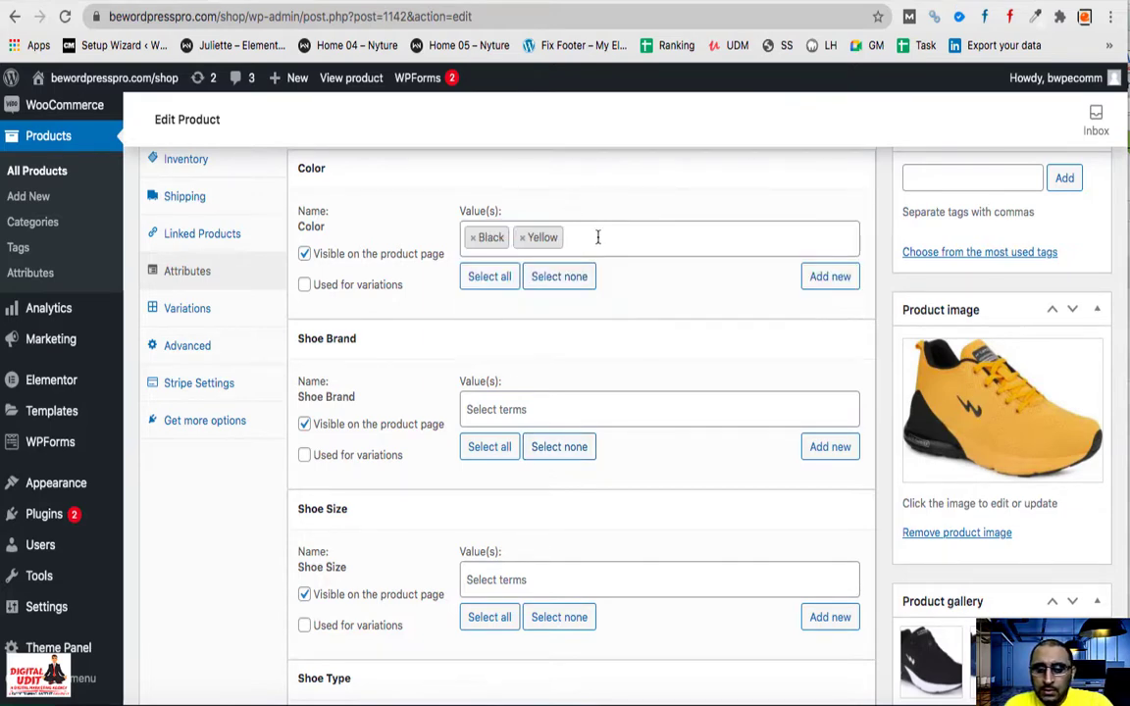
- Add Blue, Burgundy and Grey to the Color attribute's values and compare the selection with the product gallery images
type("b")
left_click(525, 312)
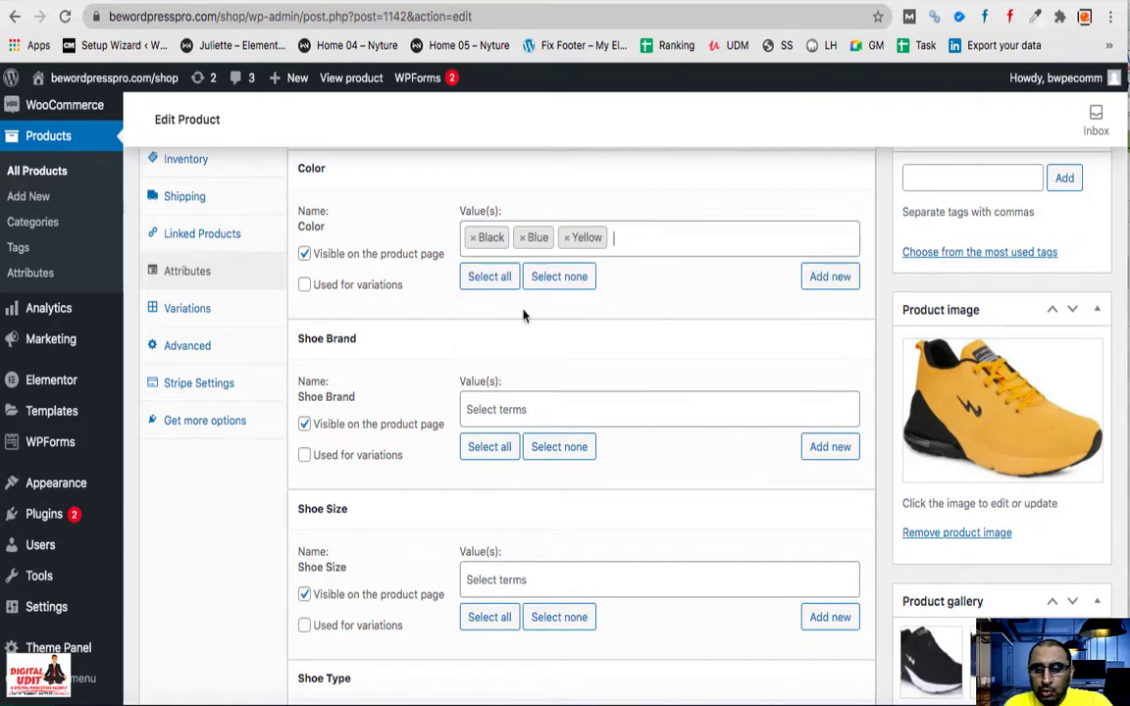
type("b")
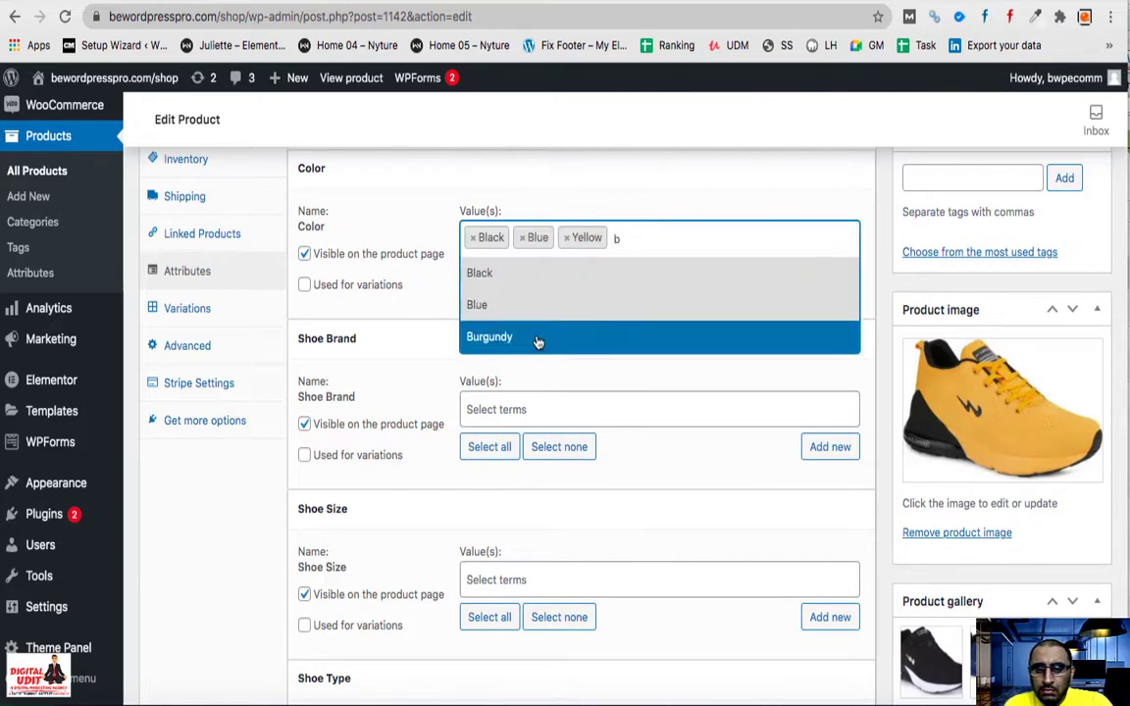
left_click(538, 335)
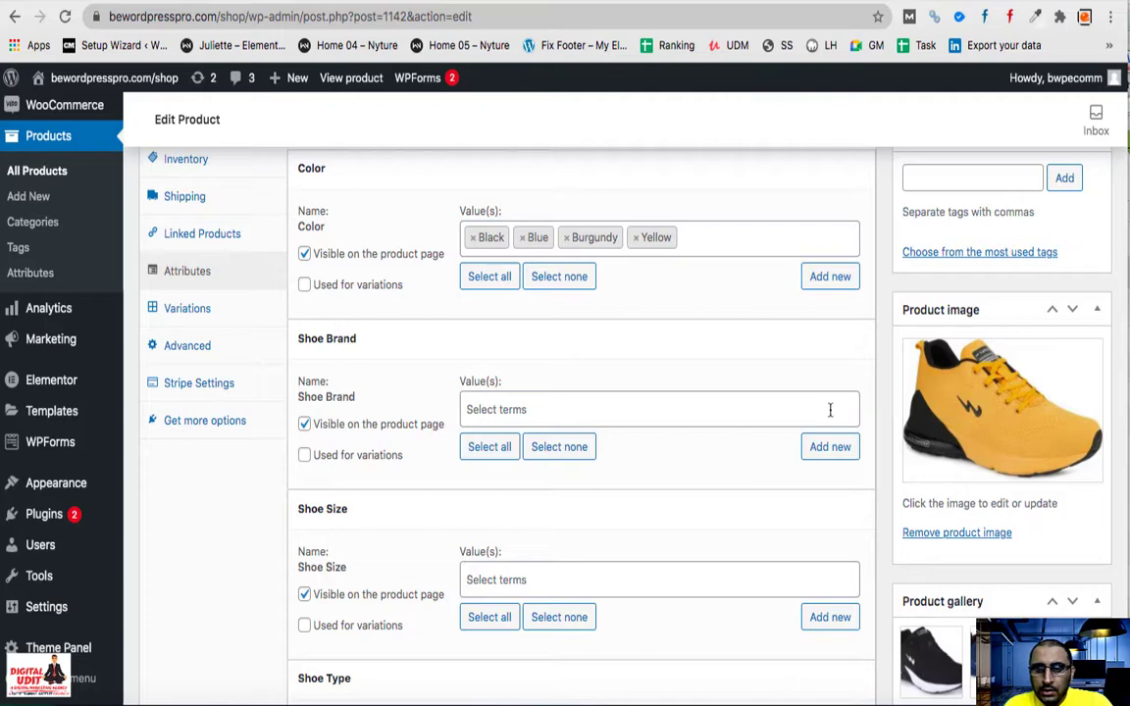
type("g")
left_click(570, 336)
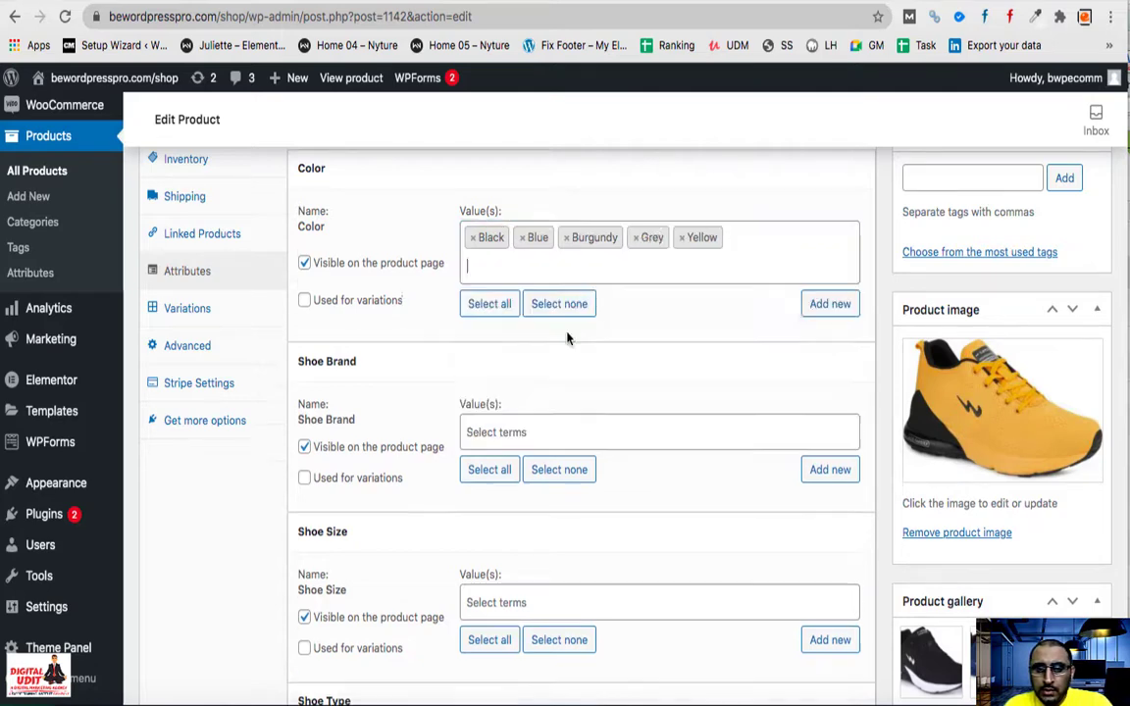
scroll(952, 564, "down", 2)
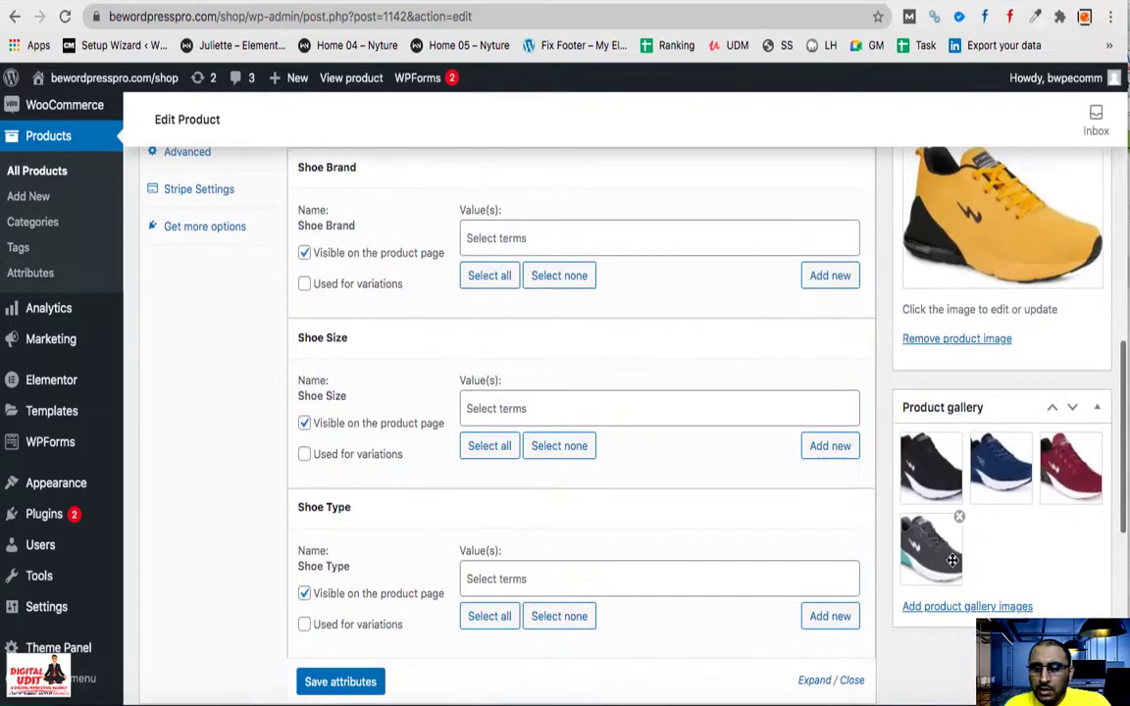
scroll(952, 561, "up", 2)
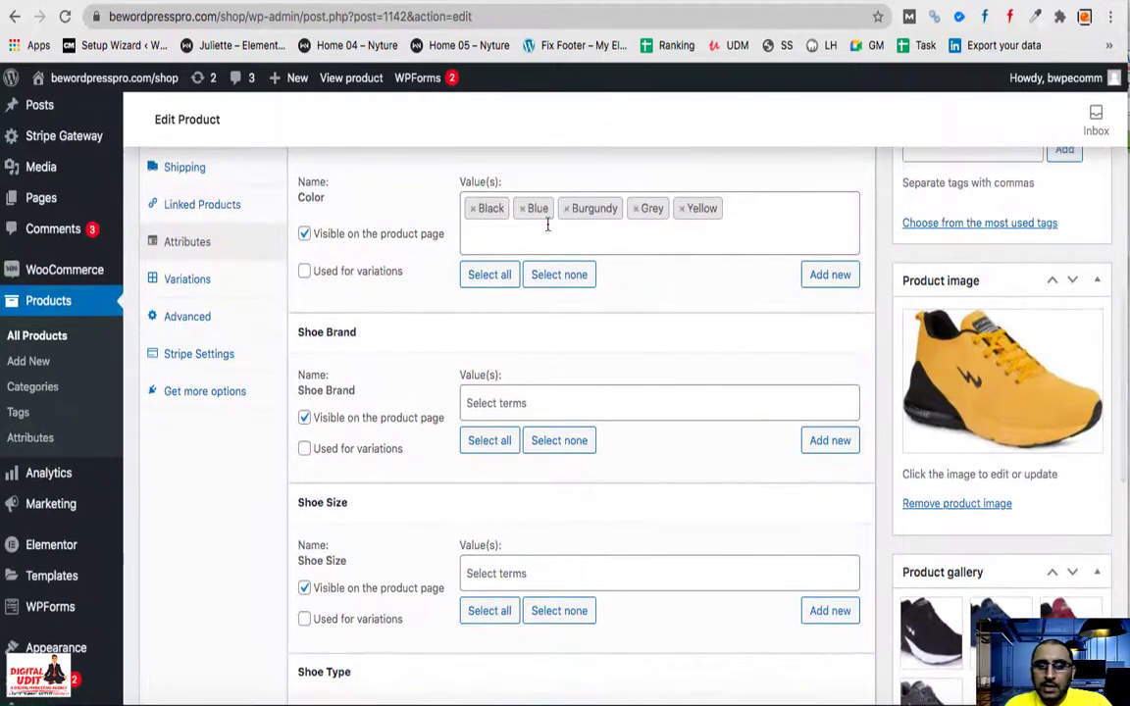
- Check which terms are available for the product's Shoe Brand attribute
scroll(618, 360, "down", 2)
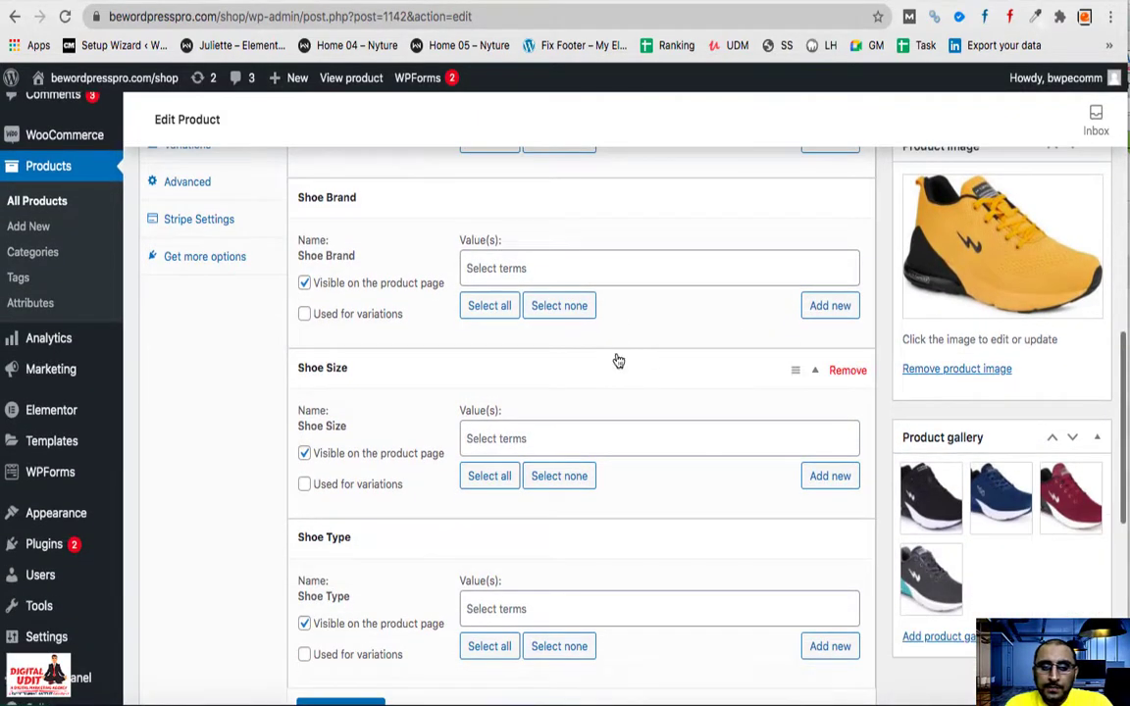
scroll(618, 360, "up", 1)
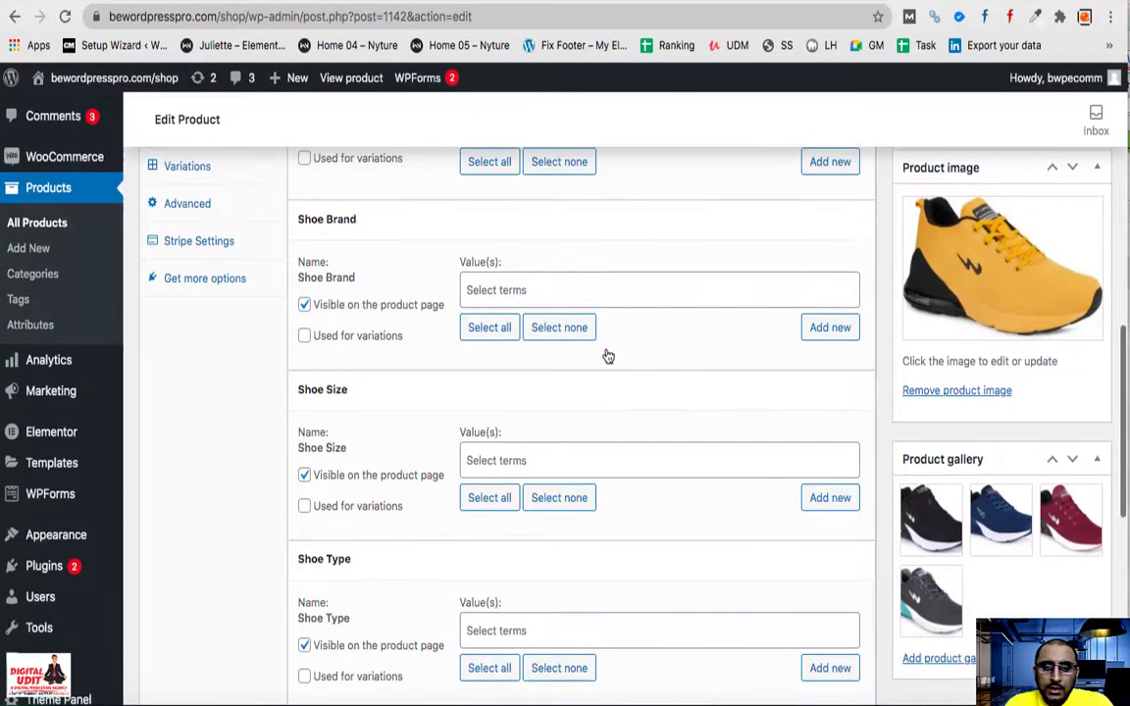
left_click(537, 285)
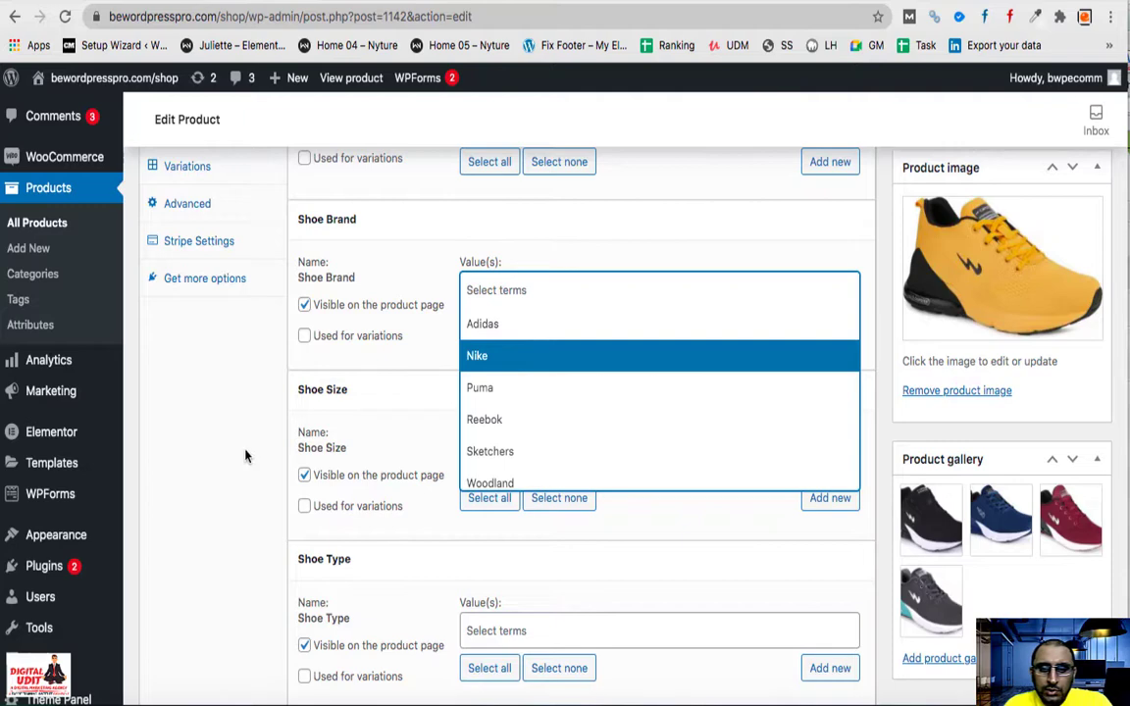
left_click(174, 443)
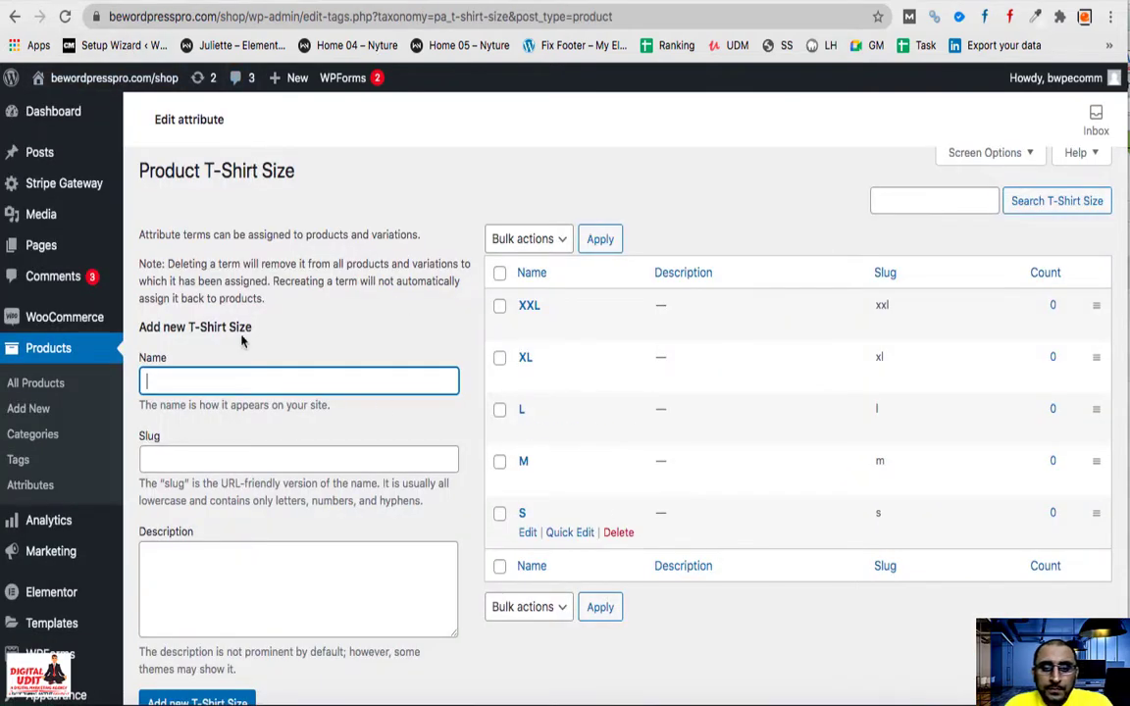
- Switch to the T-Shirt Size terms page, return to the attributes list and open the Shoe Brand attribute's terms
left_click(29, 487)
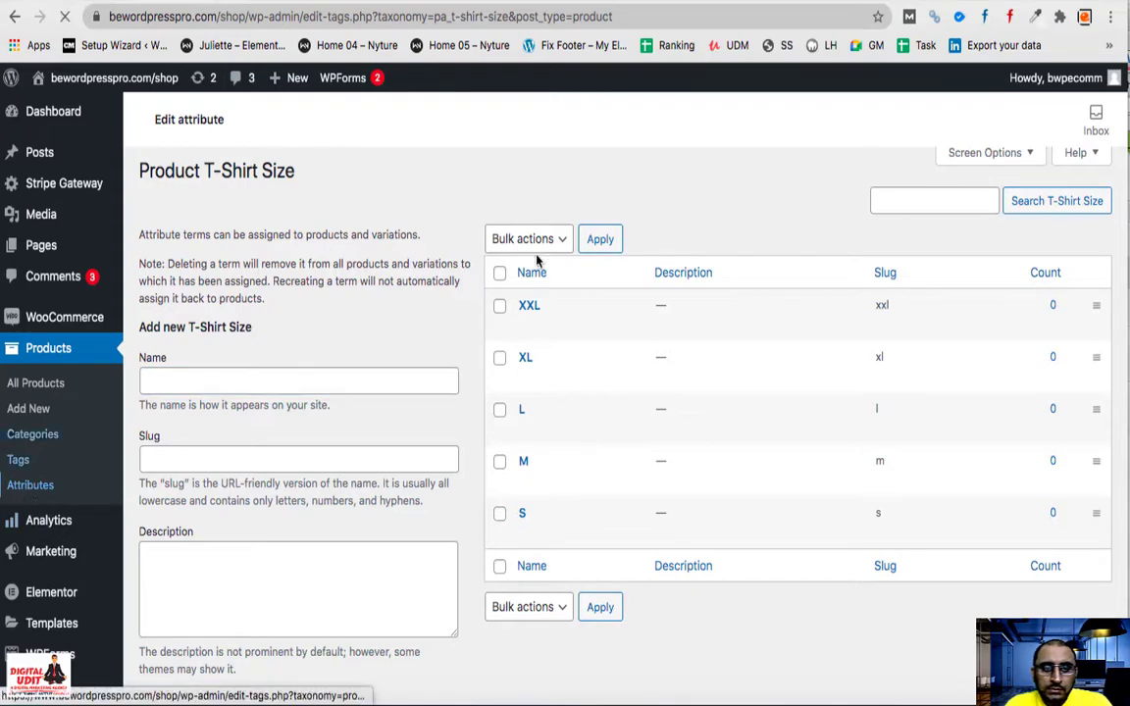
scroll(1001, 475, "down", 5)
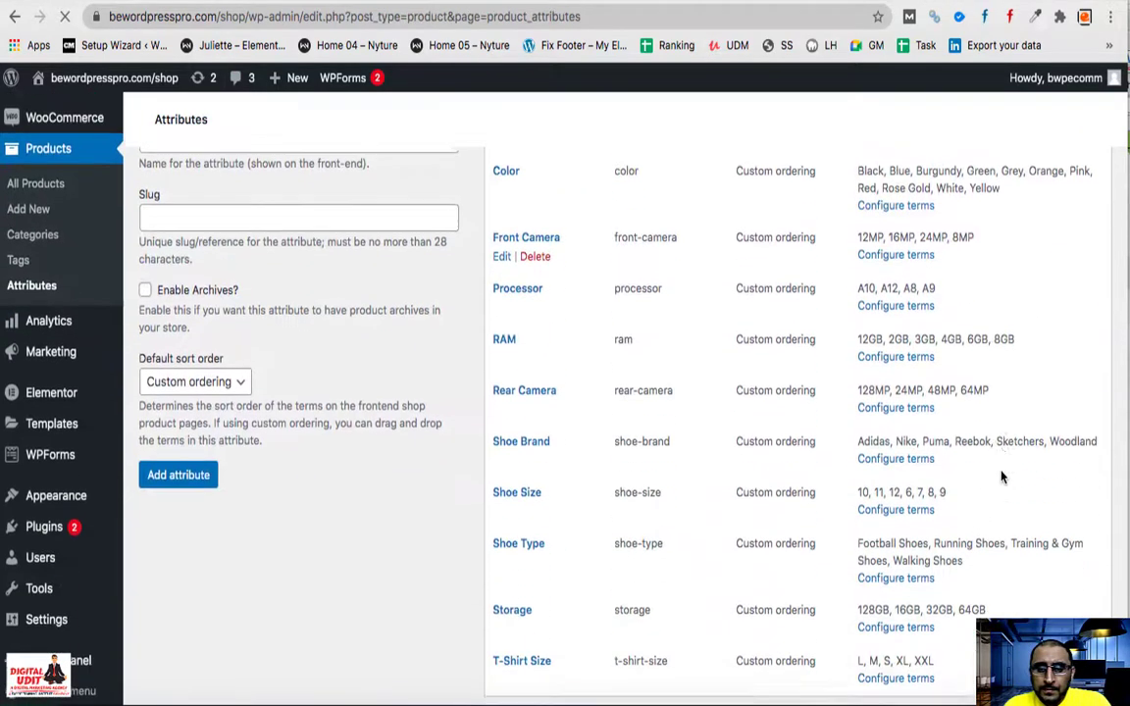
scroll(1002, 476, "down", 2)
scroll(687, 402, "up", 1)
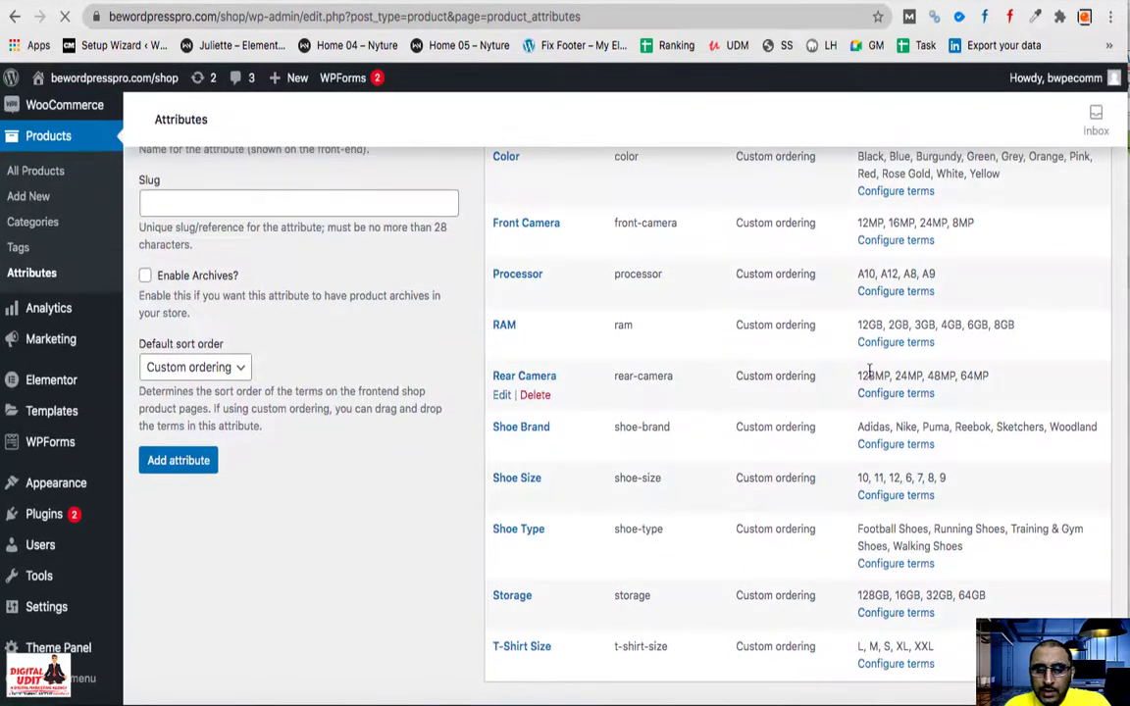
left_click(911, 447)
- Add a Shoe Brand term named Campus
type("C")
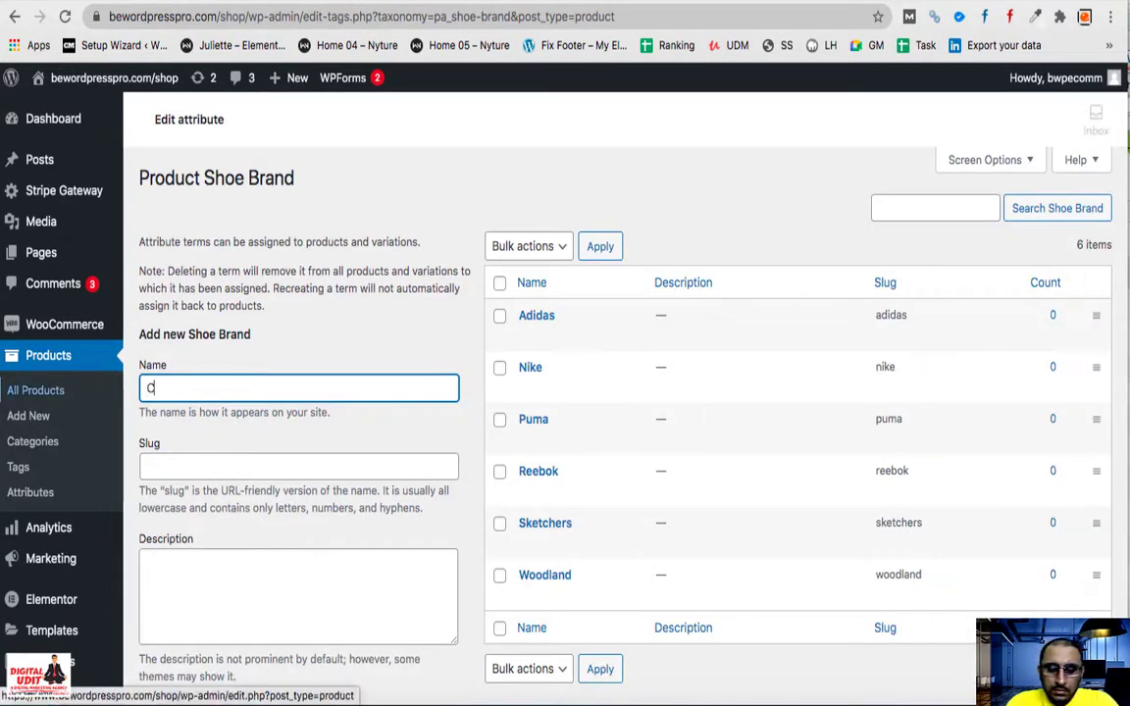
type("ampus")
scroll(277, 482, "down", 5)
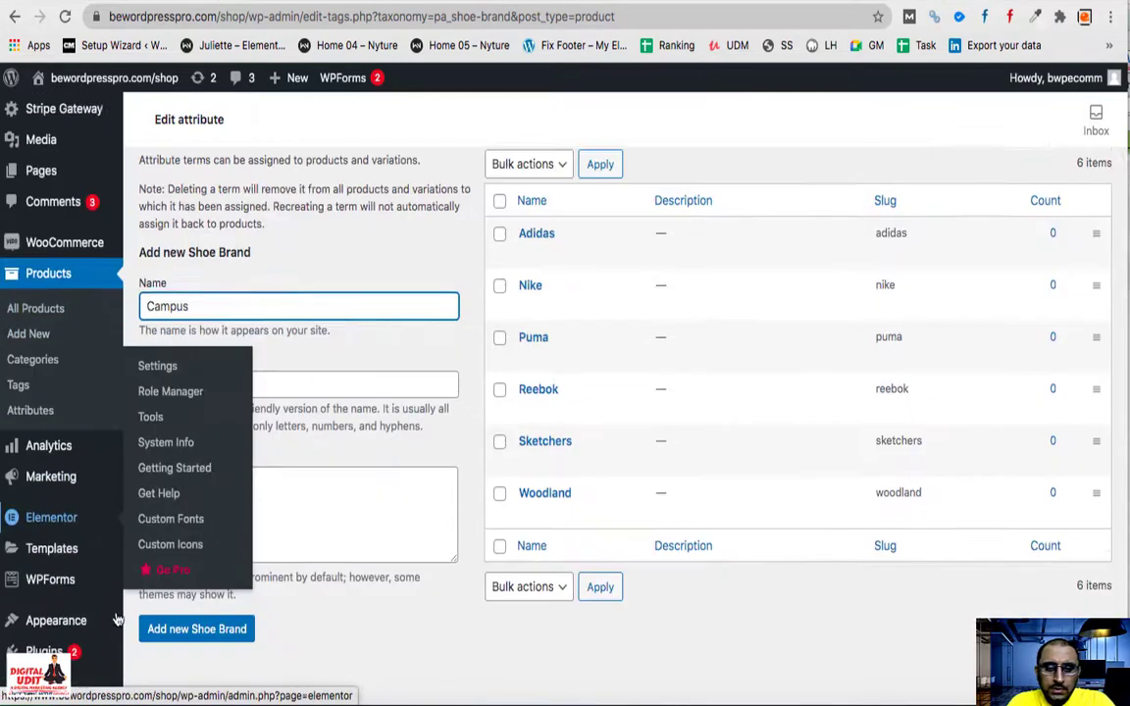
left_click(210, 492)
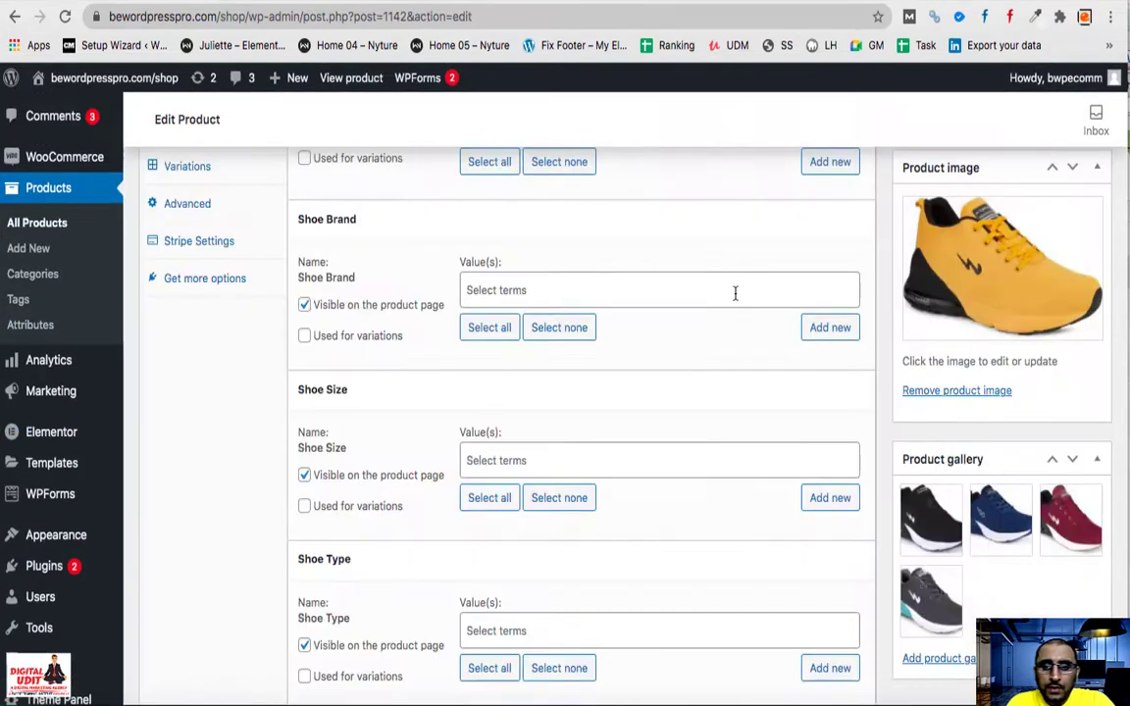
- Update the shoe product and expand the saved Color attribute in its product data
scroll(734, 295, "up", 10)
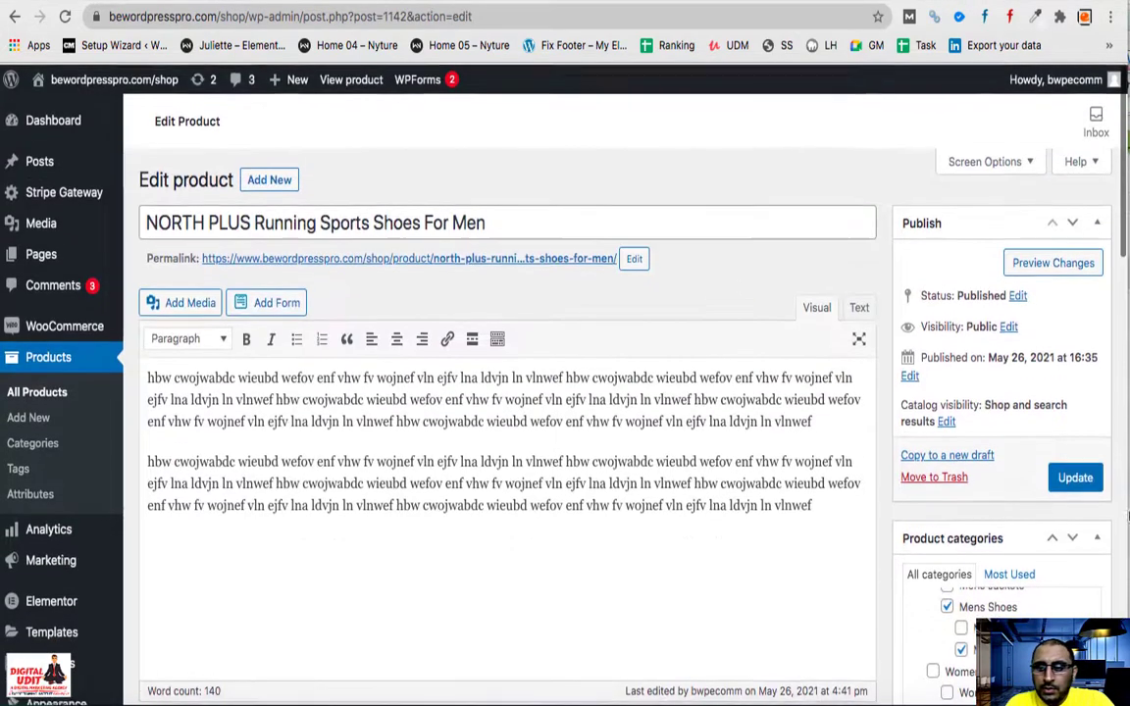
left_click(1075, 476)
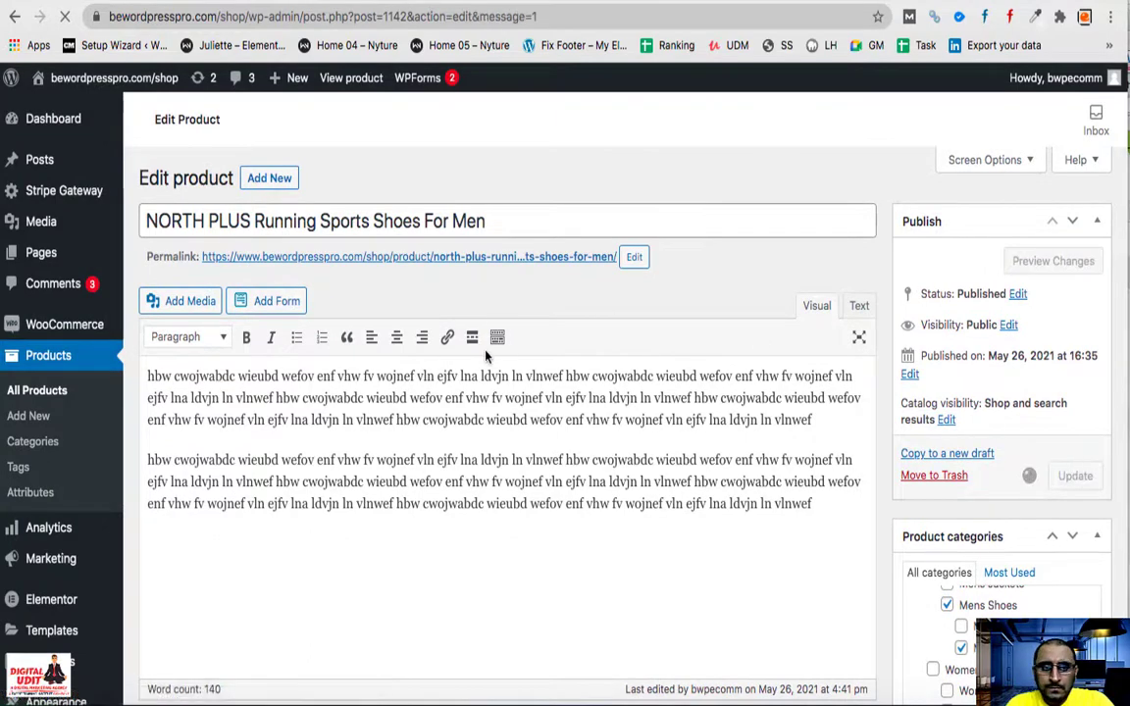
scroll(486, 357, "down", 10)
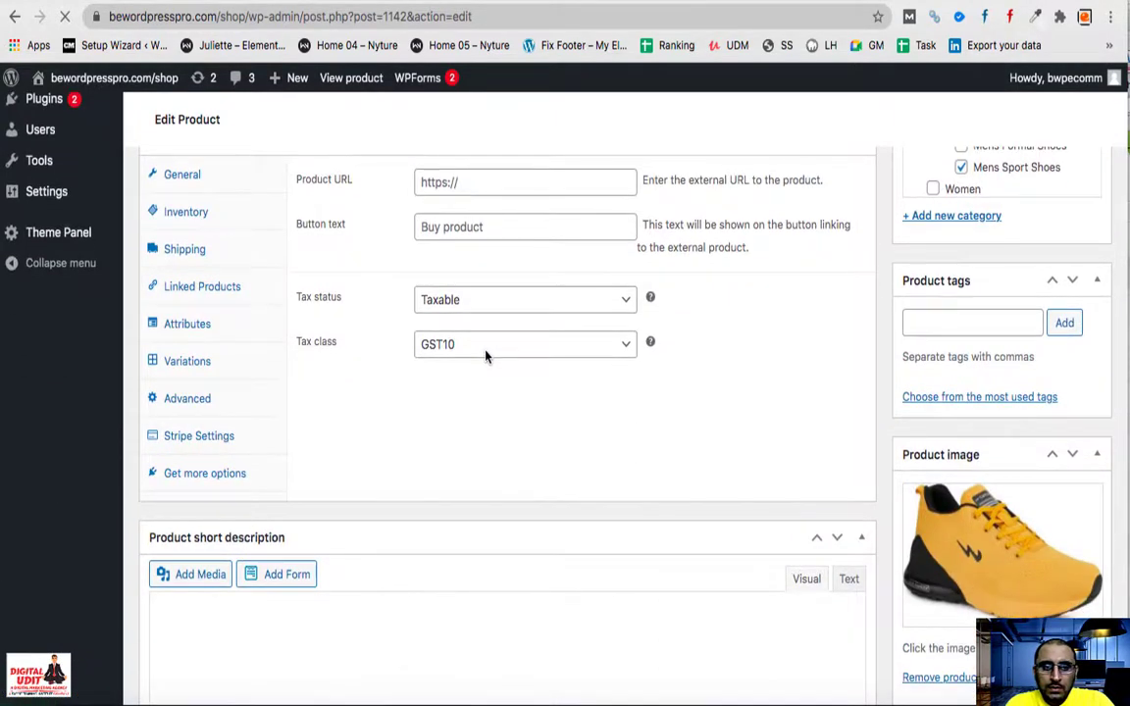
scroll(236, 284, "down", 2)
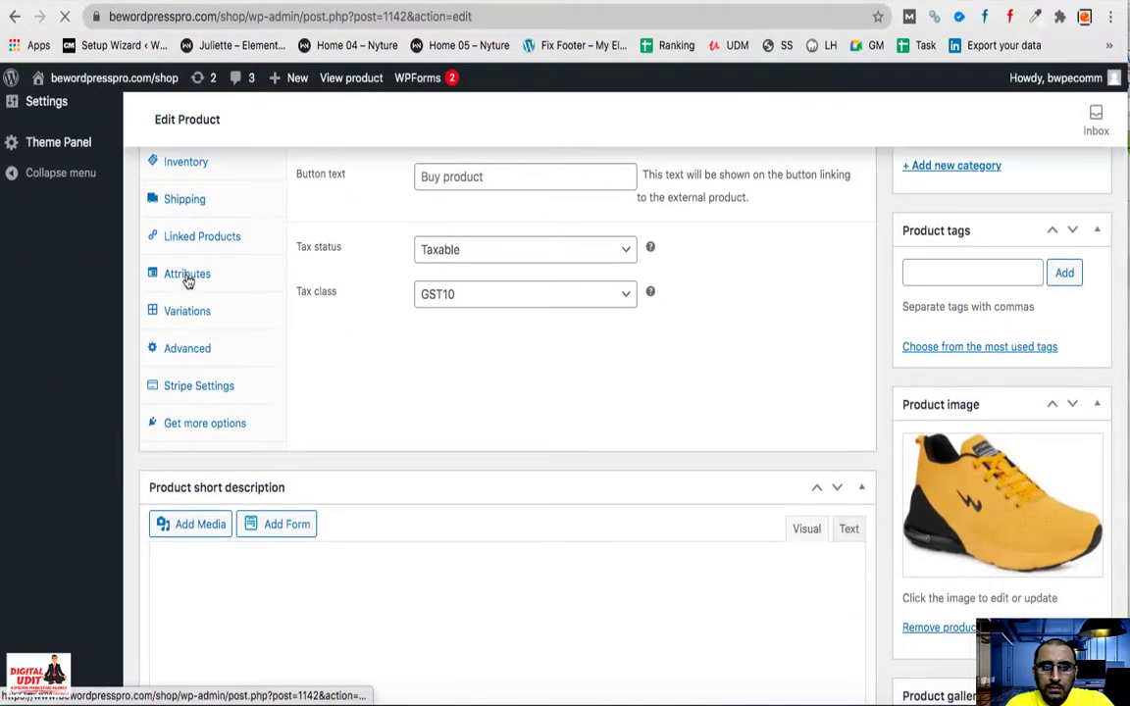
left_click(188, 278)
scroll(533, 408, "up", 10)
scroll(532, 408, "down", 10)
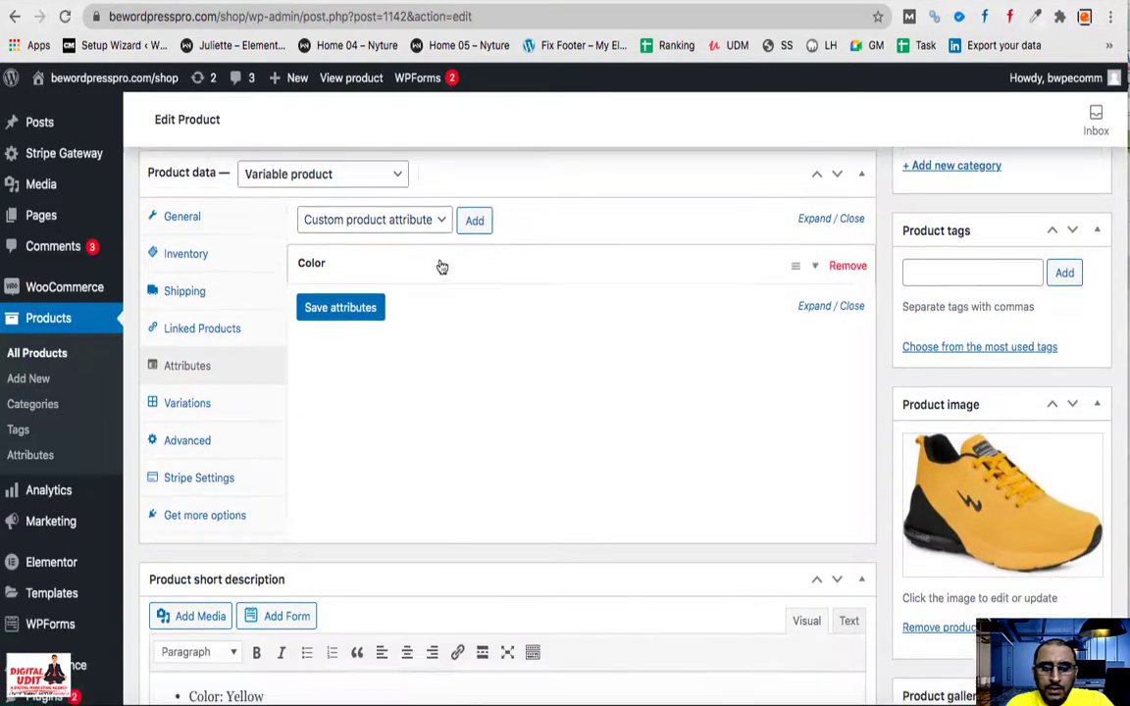
left_click(436, 262)
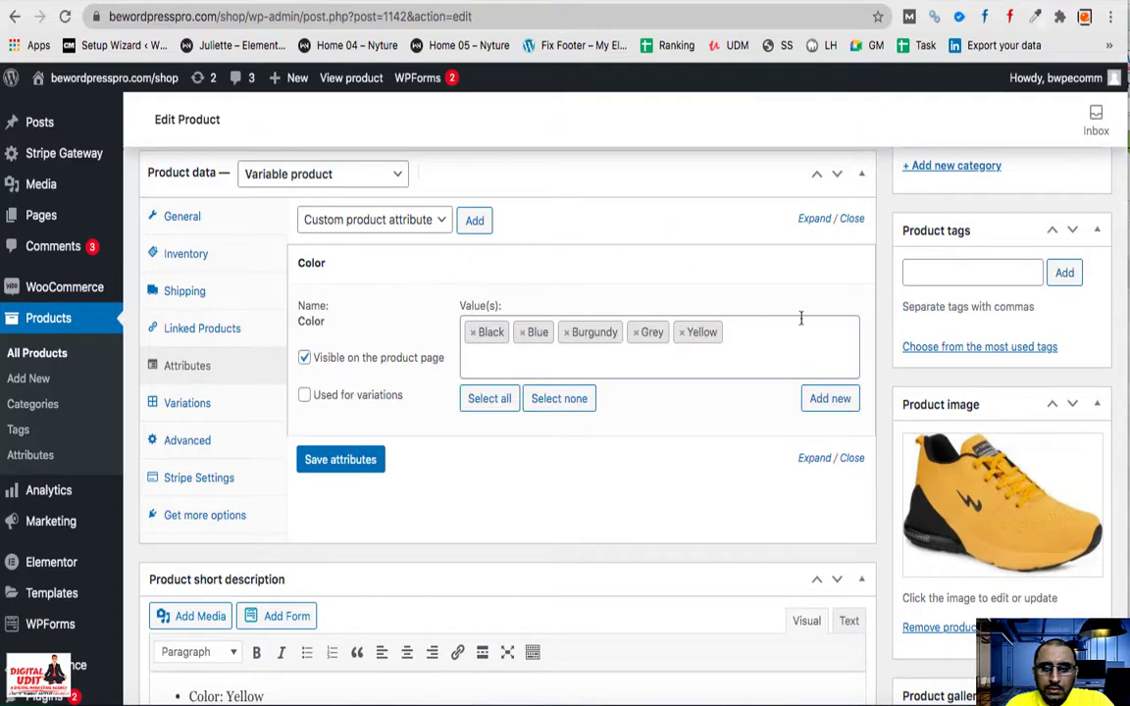
- Add the Shoe Brand, Shoe Size and Shoe Type attributes to the product
left_click(378, 220)
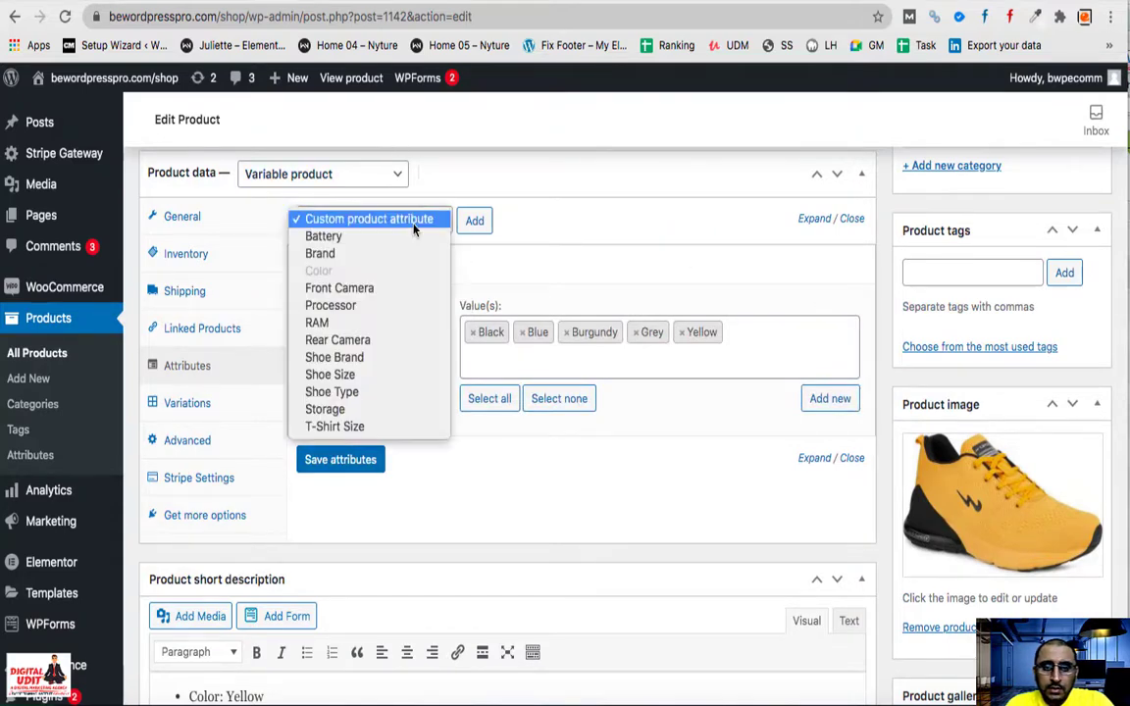
left_click(345, 358)
left_click(477, 221)
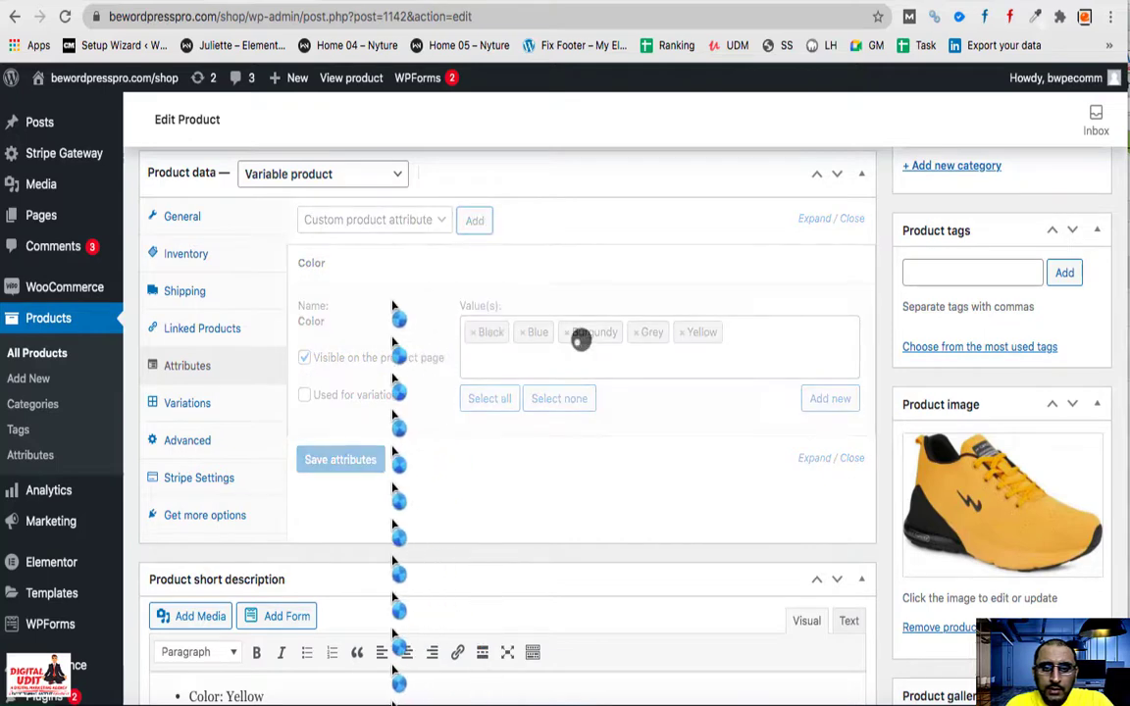
left_click(341, 224)
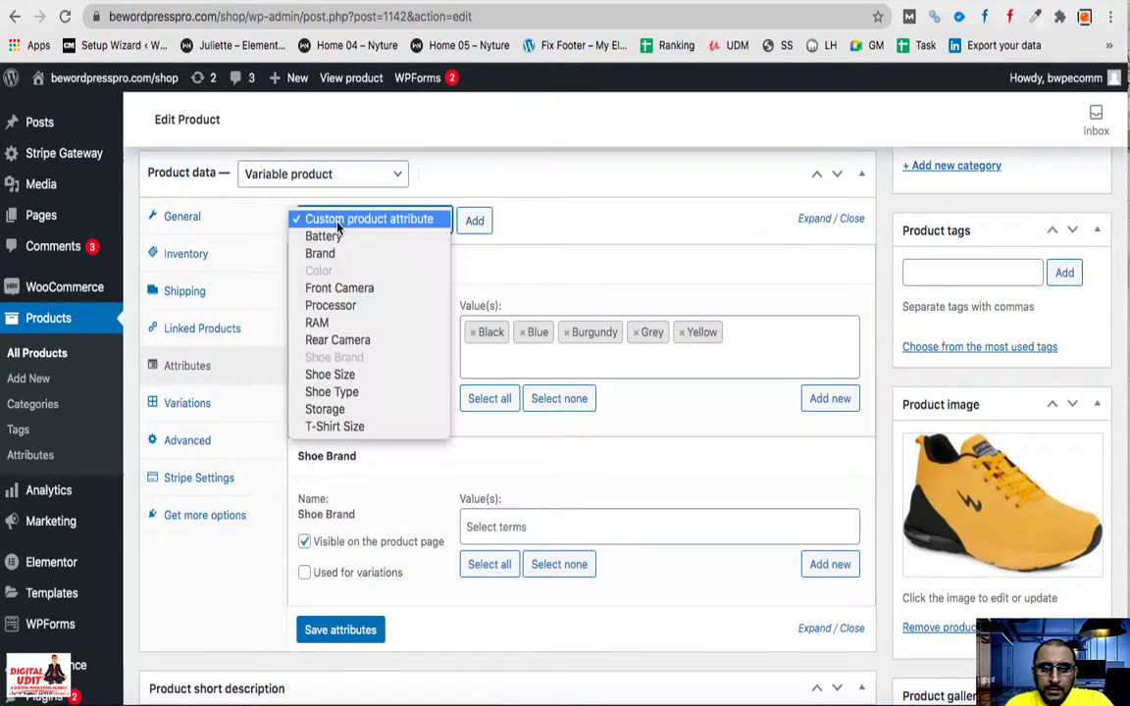
left_click(329, 374)
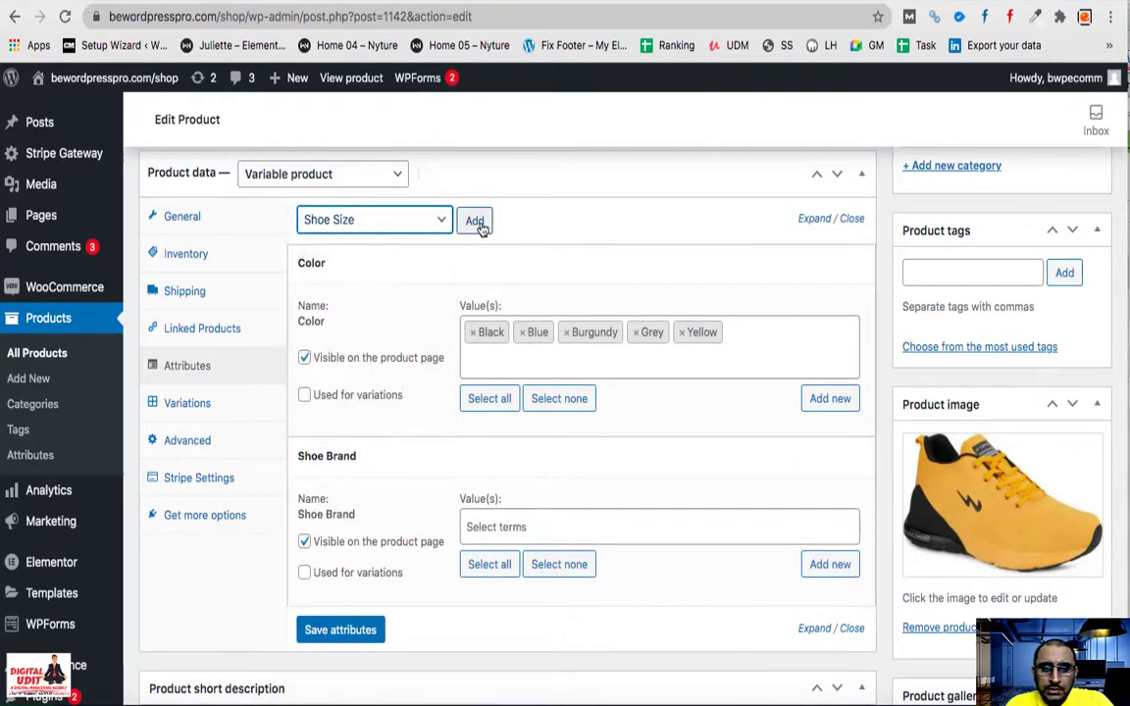
left_click(476, 221)
left_click(336, 221)
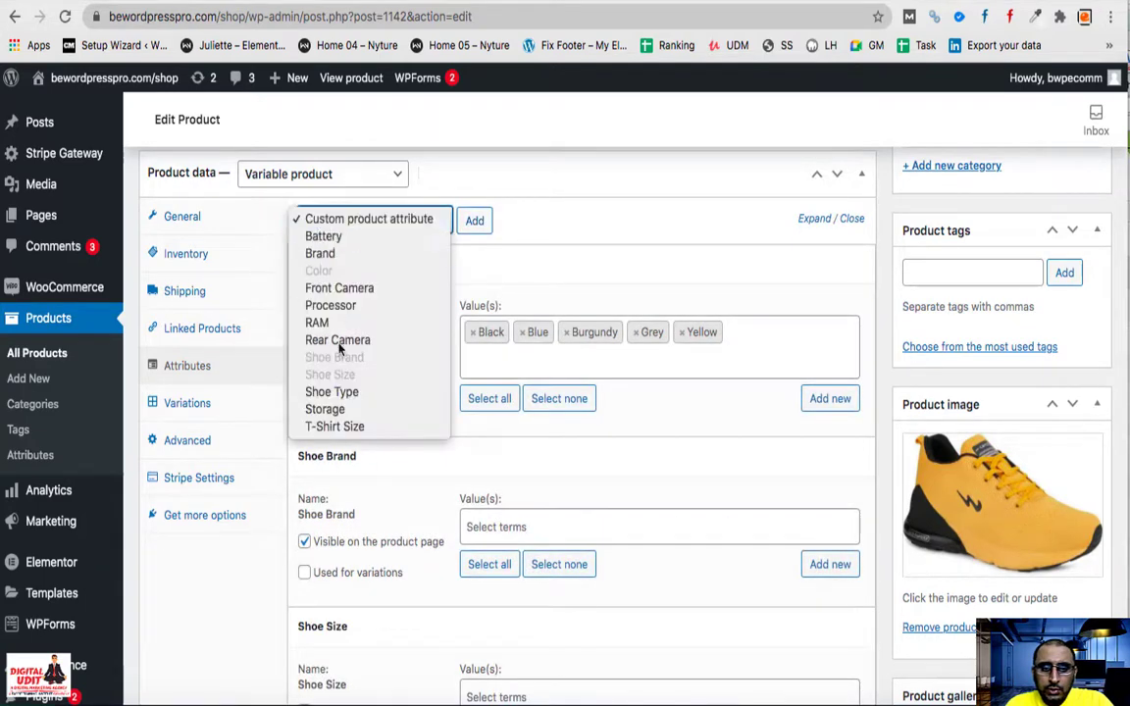
left_click(334, 392)
left_click(475, 222)
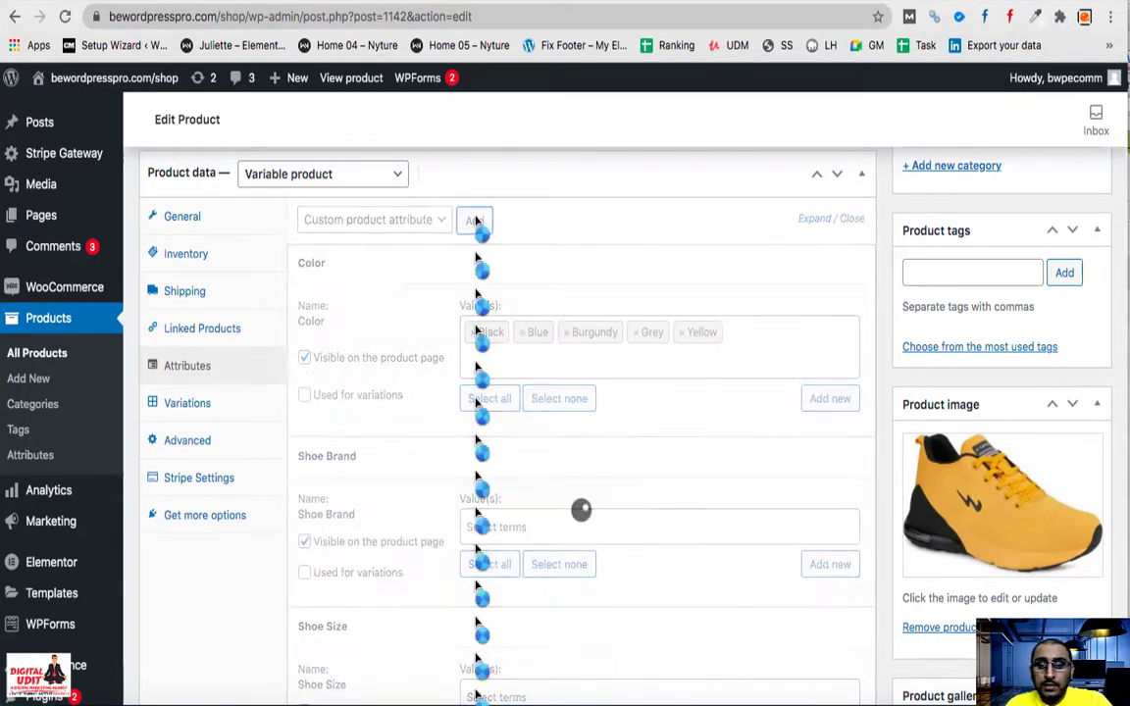
- Assign the term Campus to the Shoe Brand attribute
scroll(416, 469, "down", 3)
left_click(502, 365)
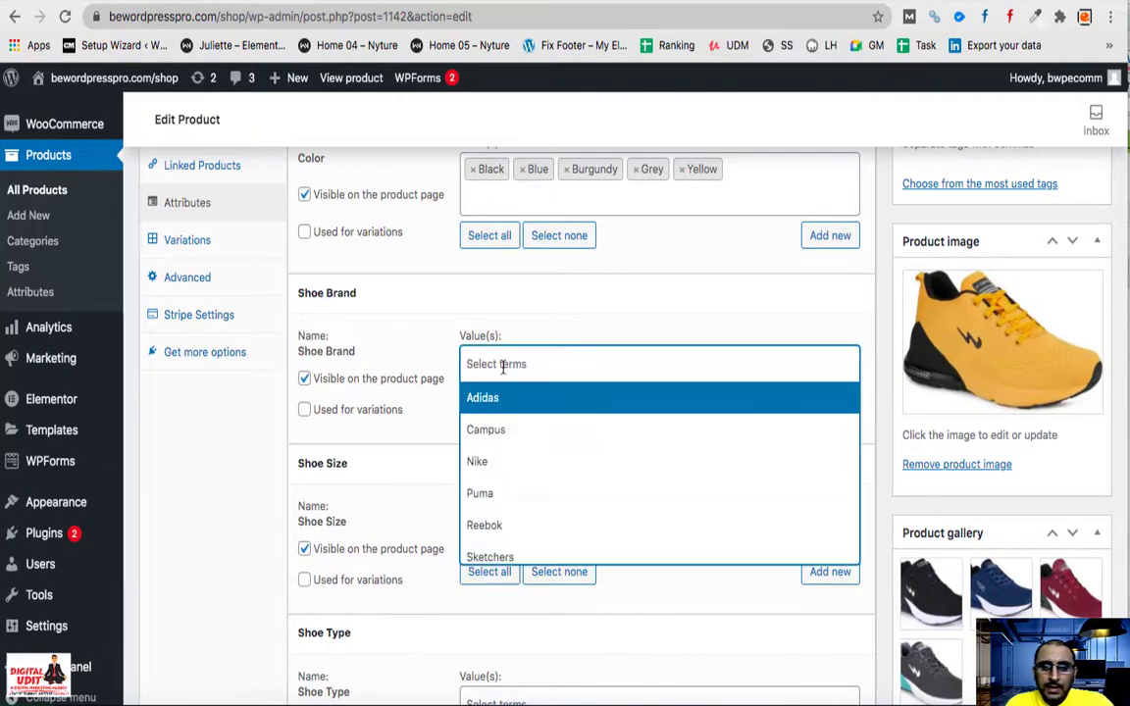
type("ca")
left_click(497, 400)
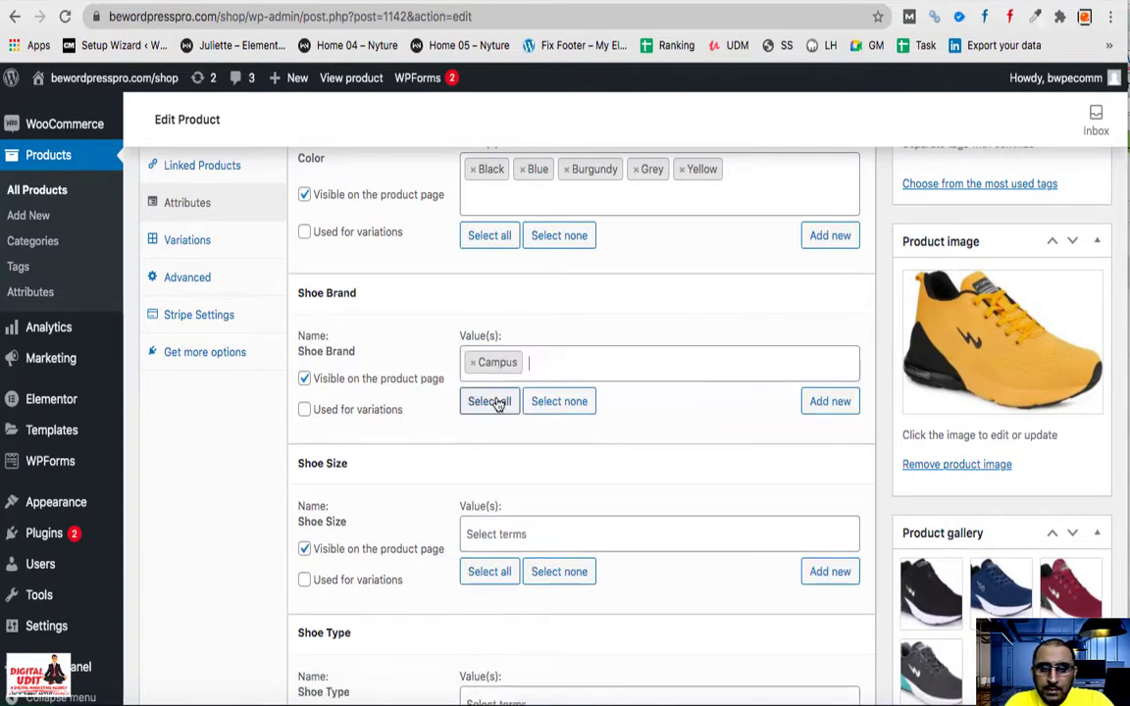
- Assign all available terms, sizes 6 through 12, to the Shoe Size attribute
scroll(590, 484, "down", 2)
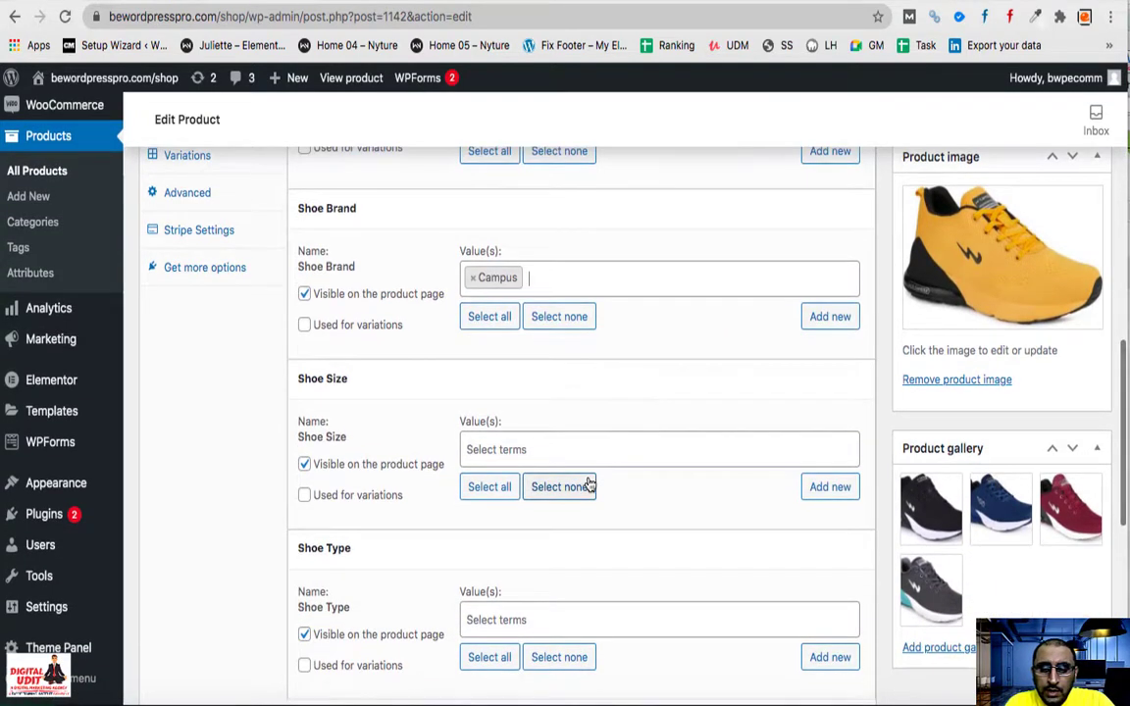
left_click(544, 449)
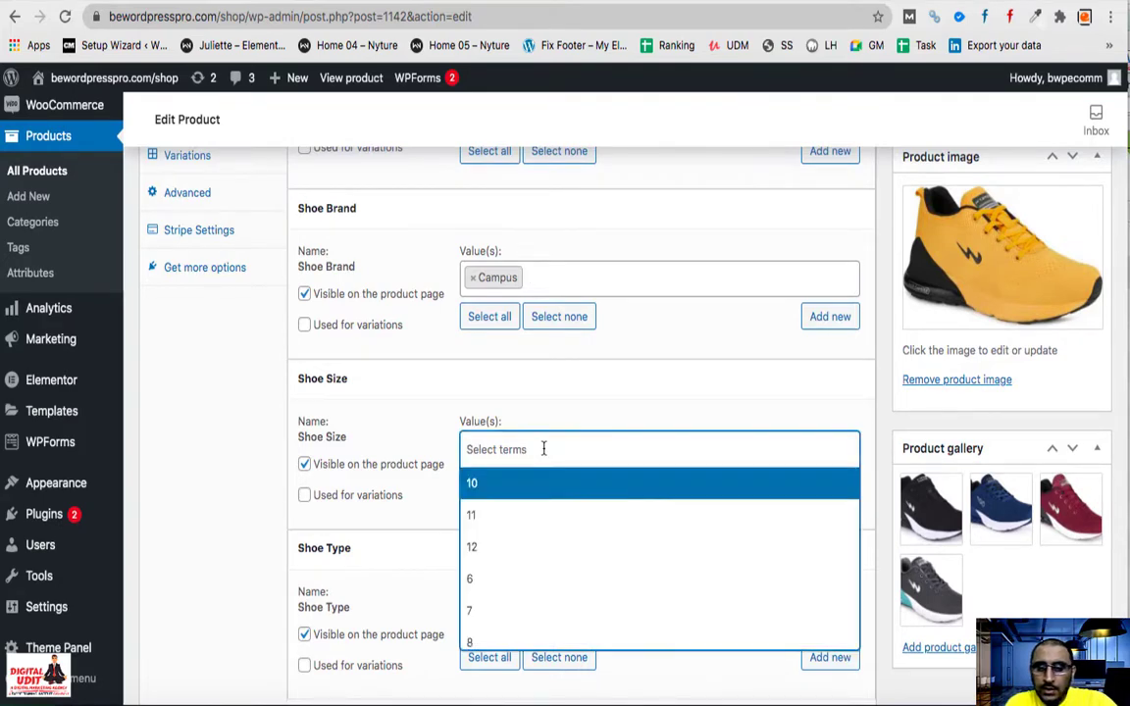
type("6")
left_click(380, 382)
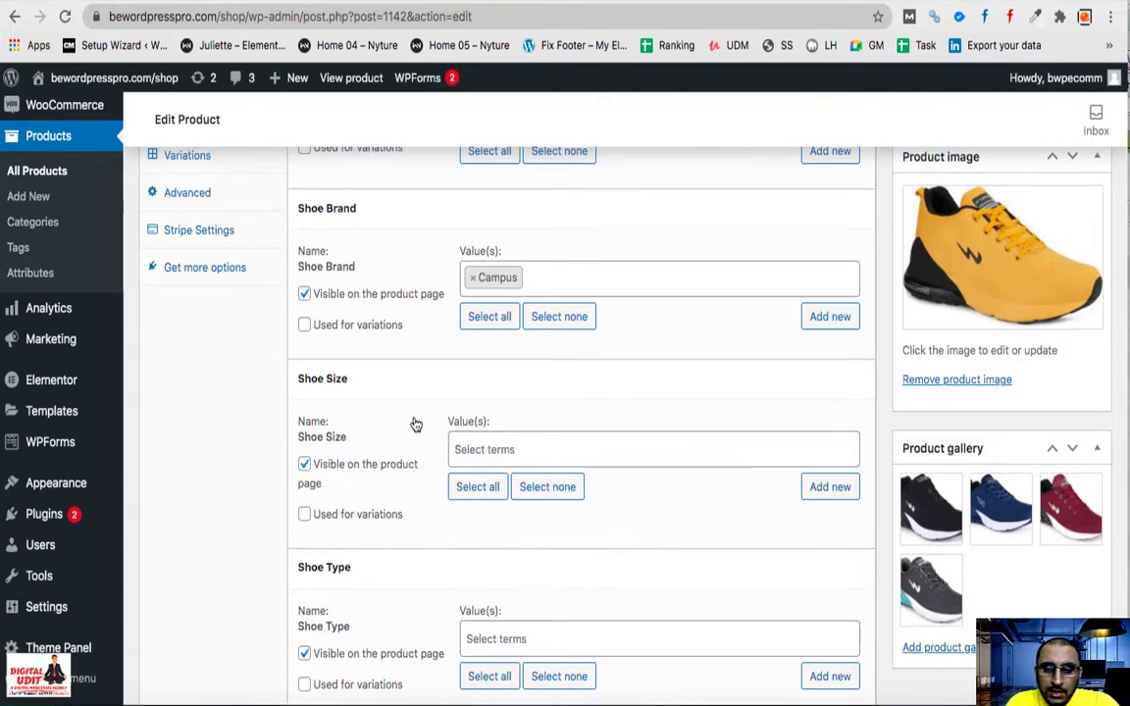
left_click(480, 488)
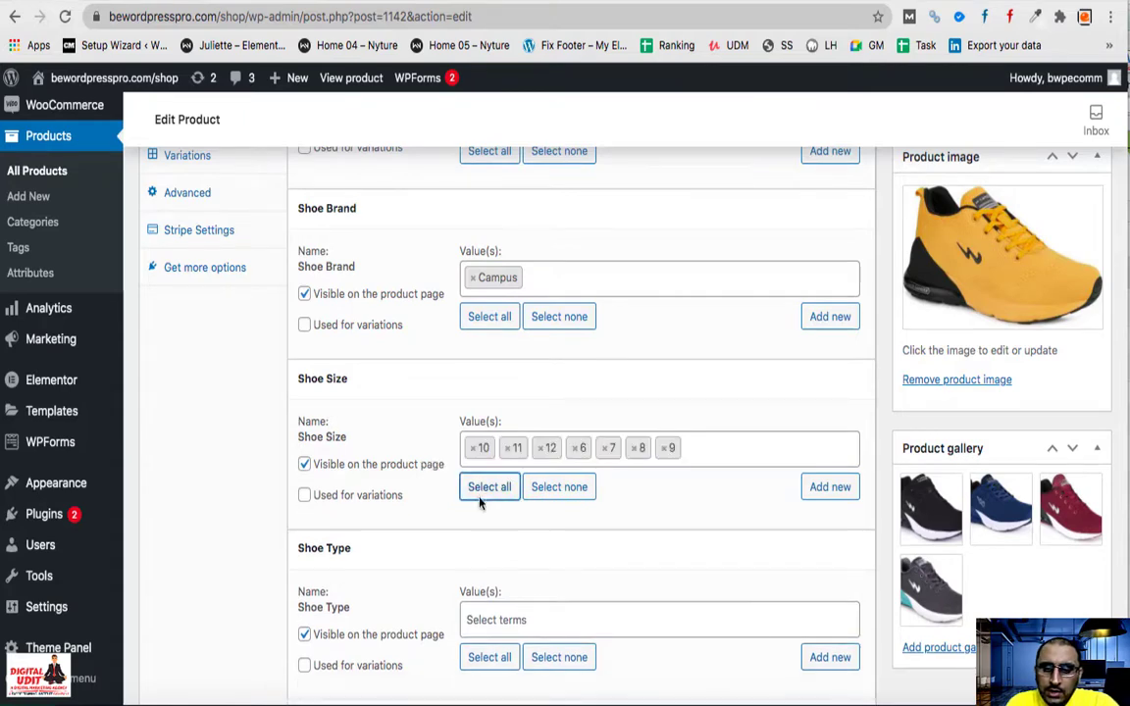
- Assign Running Shoes to the Shoe Type attribute and save the product's attributes
scroll(480, 503, "down", 3)
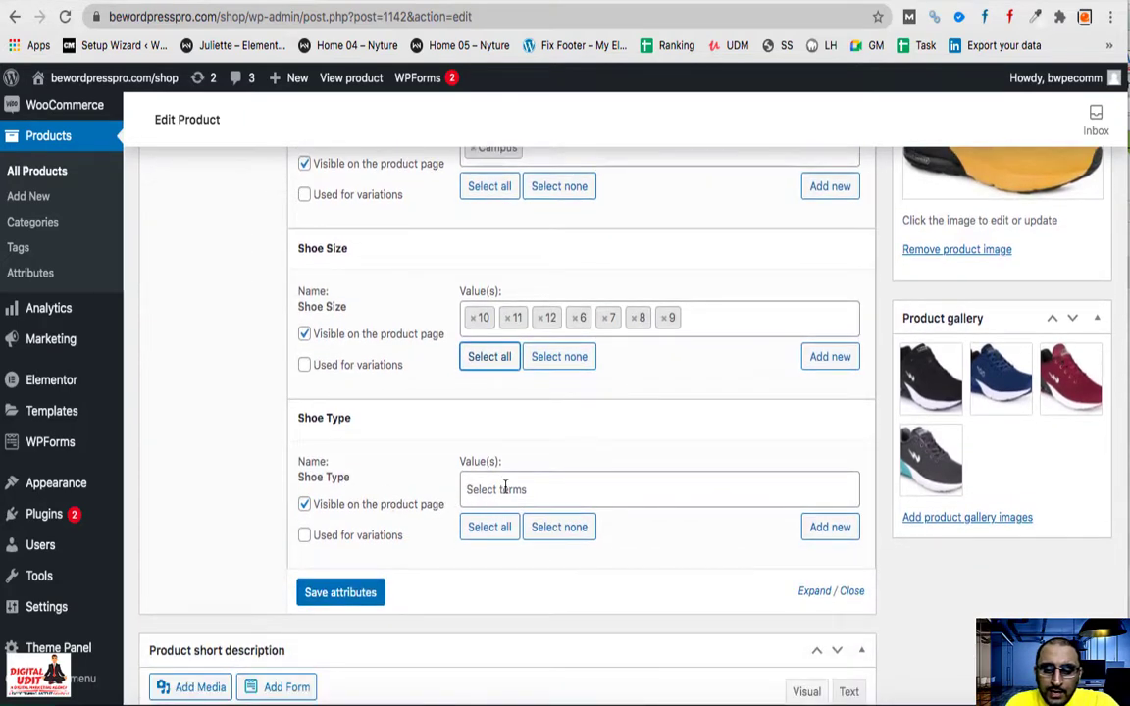
left_click(505, 489)
type("runn")
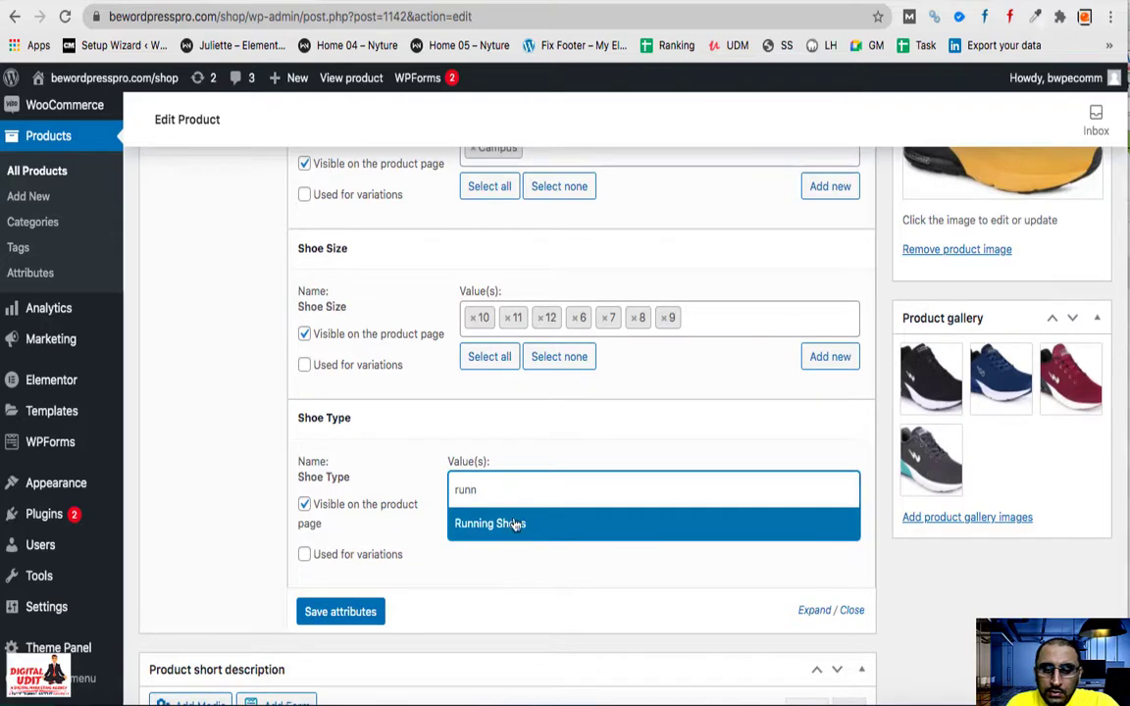
left_click(515, 525)
left_click(328, 598)
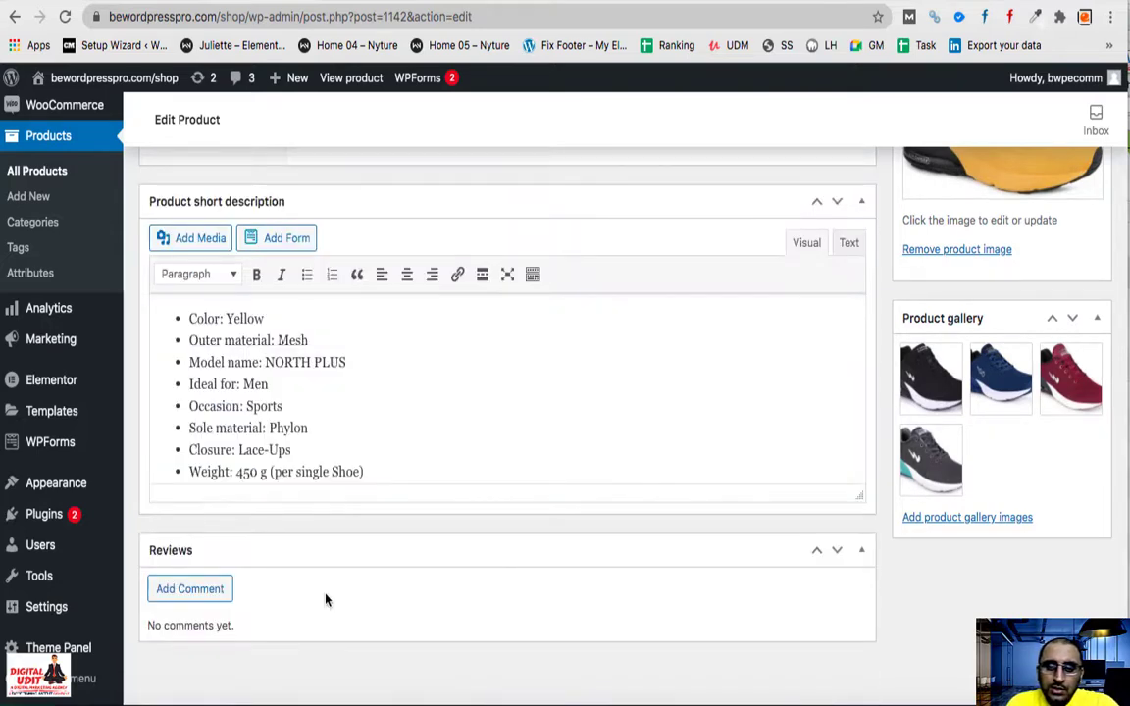
- Expand the saved Shoe Type, Shoe Size, Shoe Brand and Color attributes to check their values
scroll(326, 600, "up", 3)
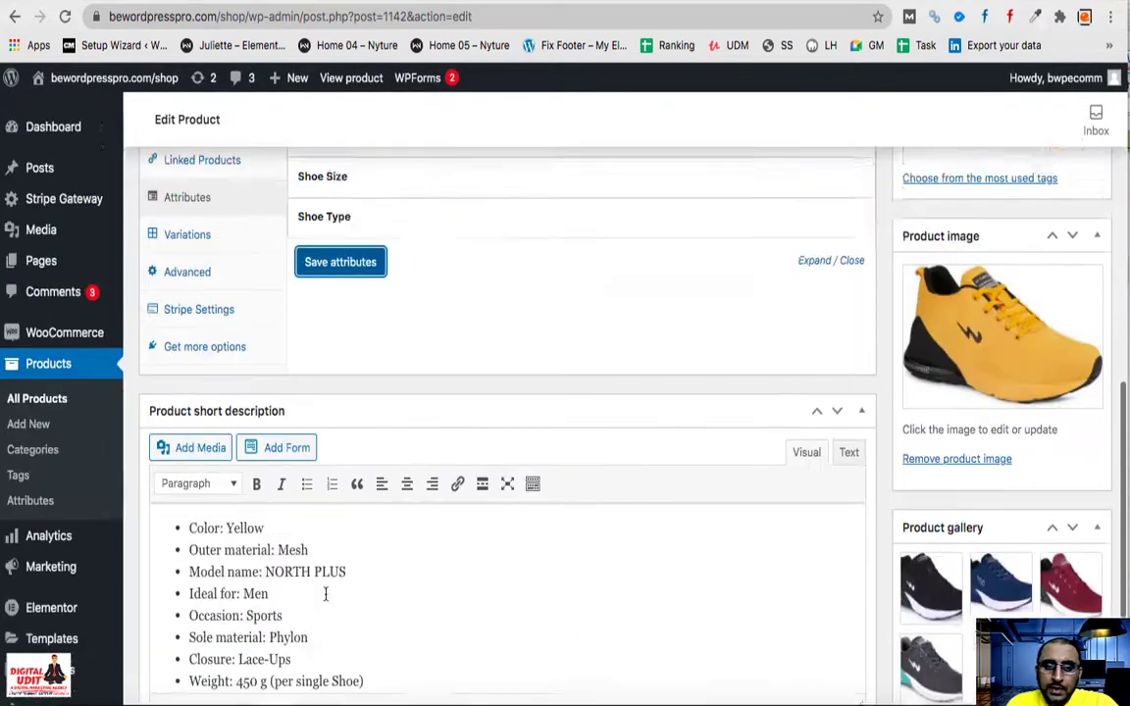
scroll(326, 595, "up", 2)
scroll(329, 610, "up", 2)
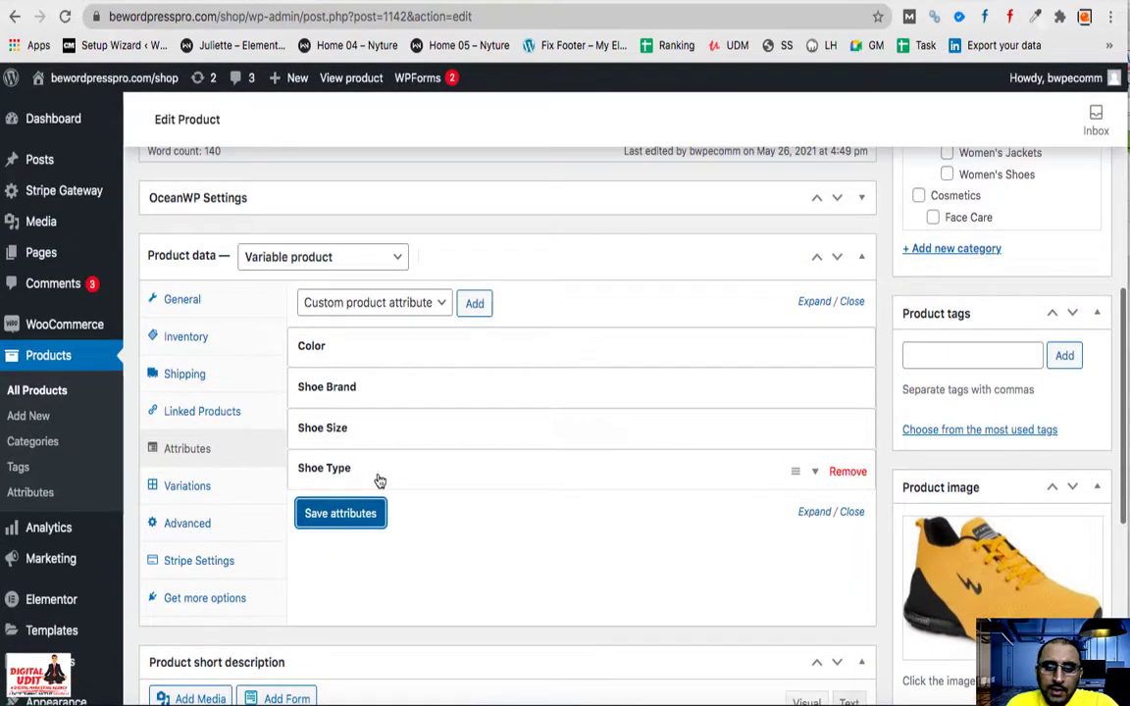
left_click(379, 475)
left_click(379, 434)
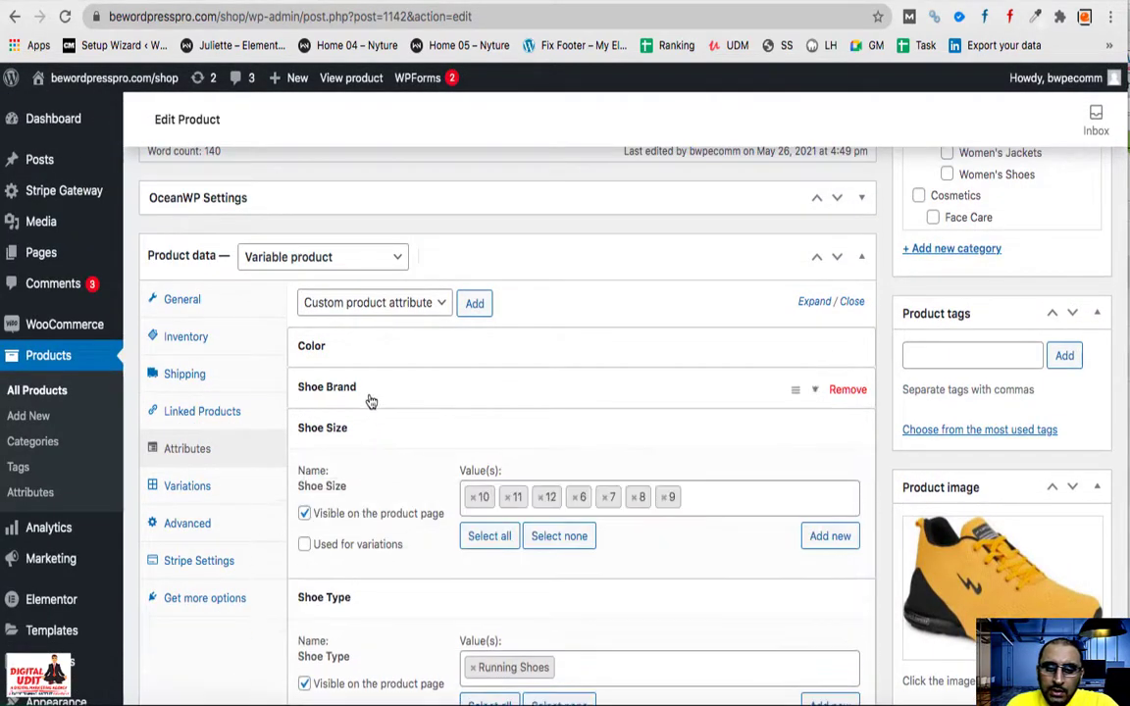
left_click(369, 388)
left_click(353, 345)
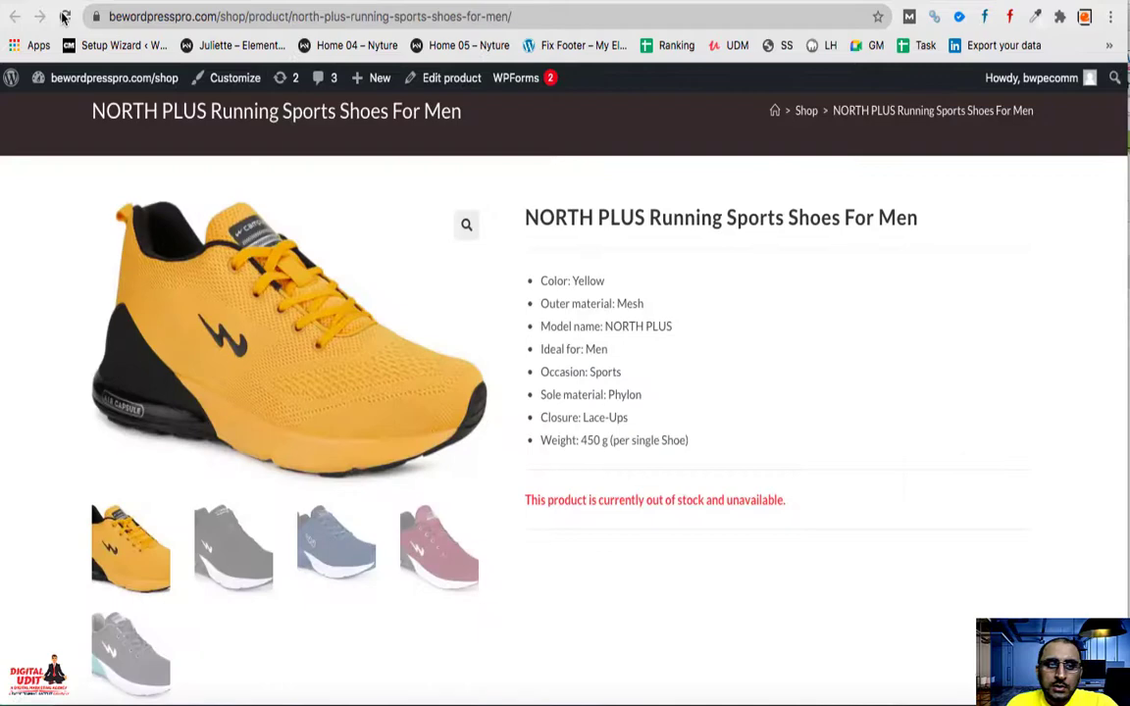
- Reload the product's shop page and review the attributes listed in its additional information
left_click(65, 17)
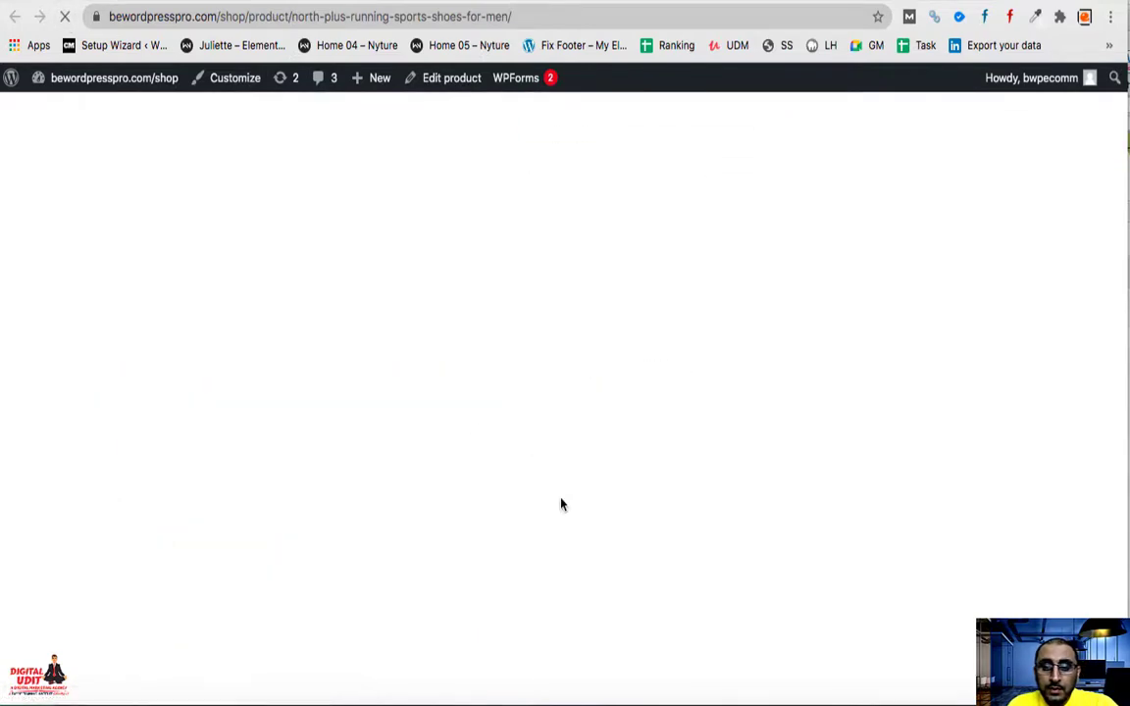
scroll(559, 471, "up", 3)
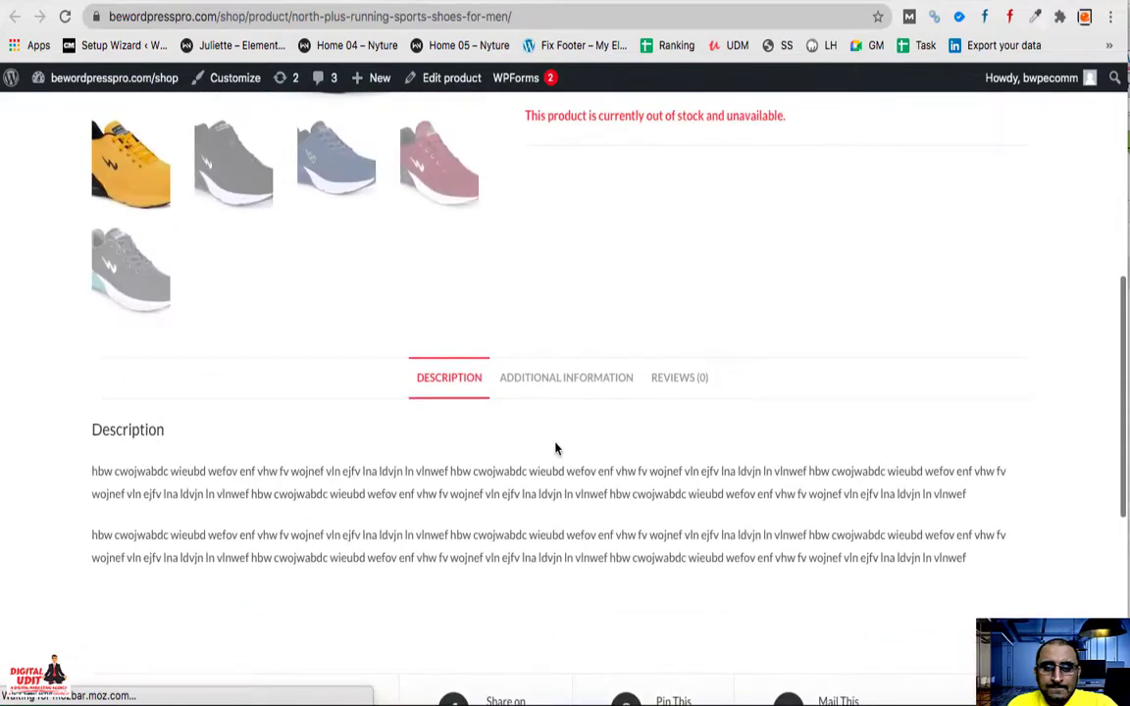
left_click(559, 381)
scroll(460, 409, "down", 2)
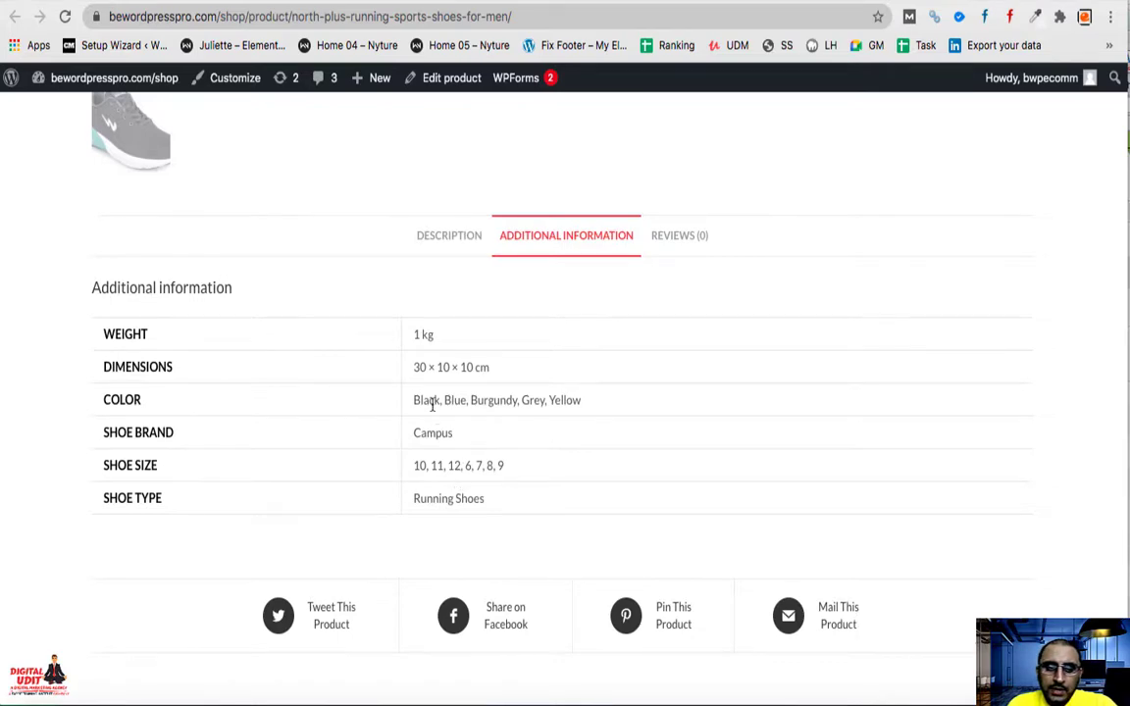
scroll(433, 407, "up", 10)
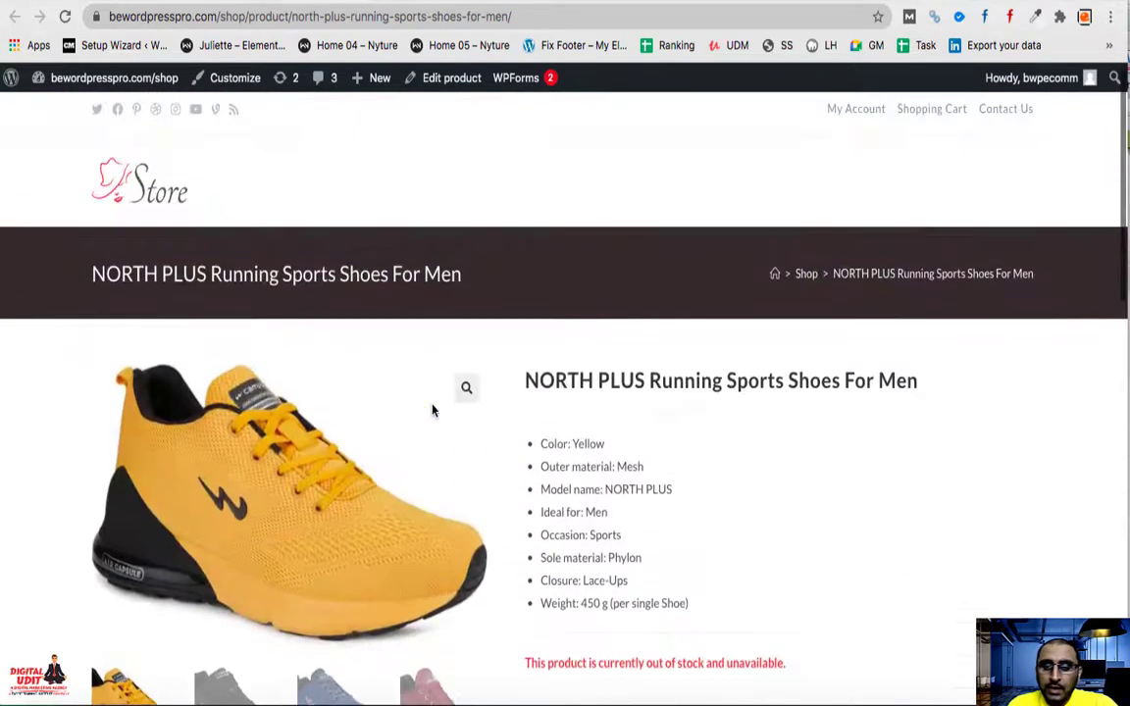
scroll(433, 410, "down", 3)
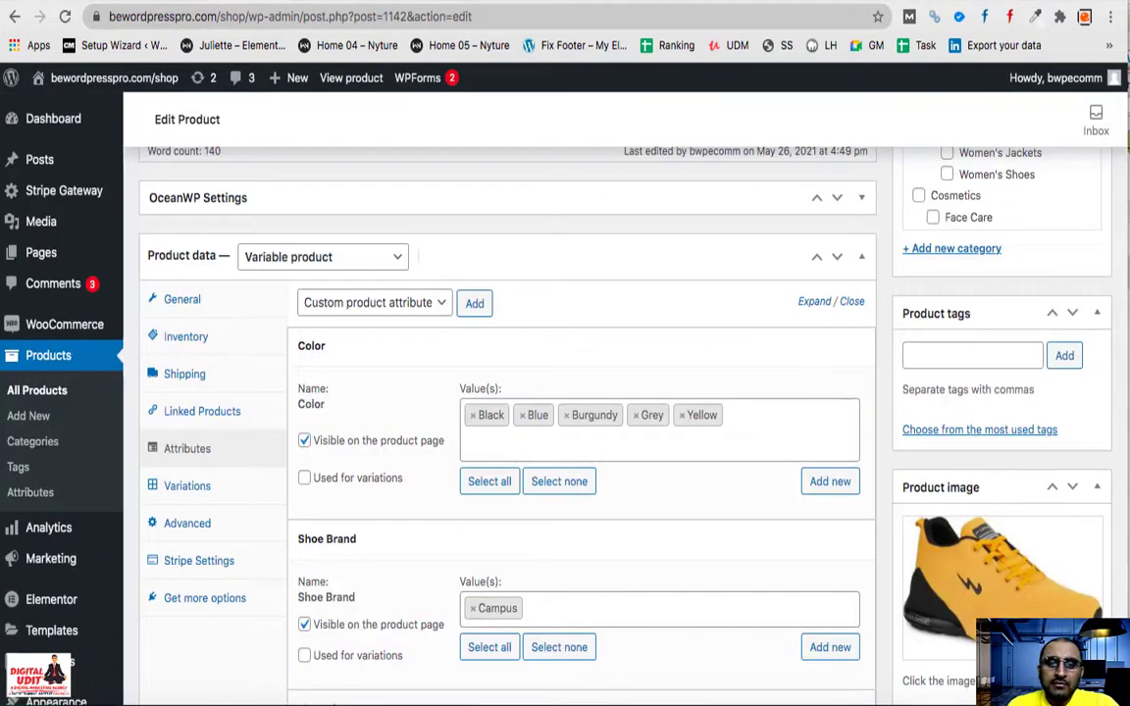
- Enable the Color and Shoe Size attributes for variations in the product editor and save the attributes
scroll(556, 324, "down", 2)
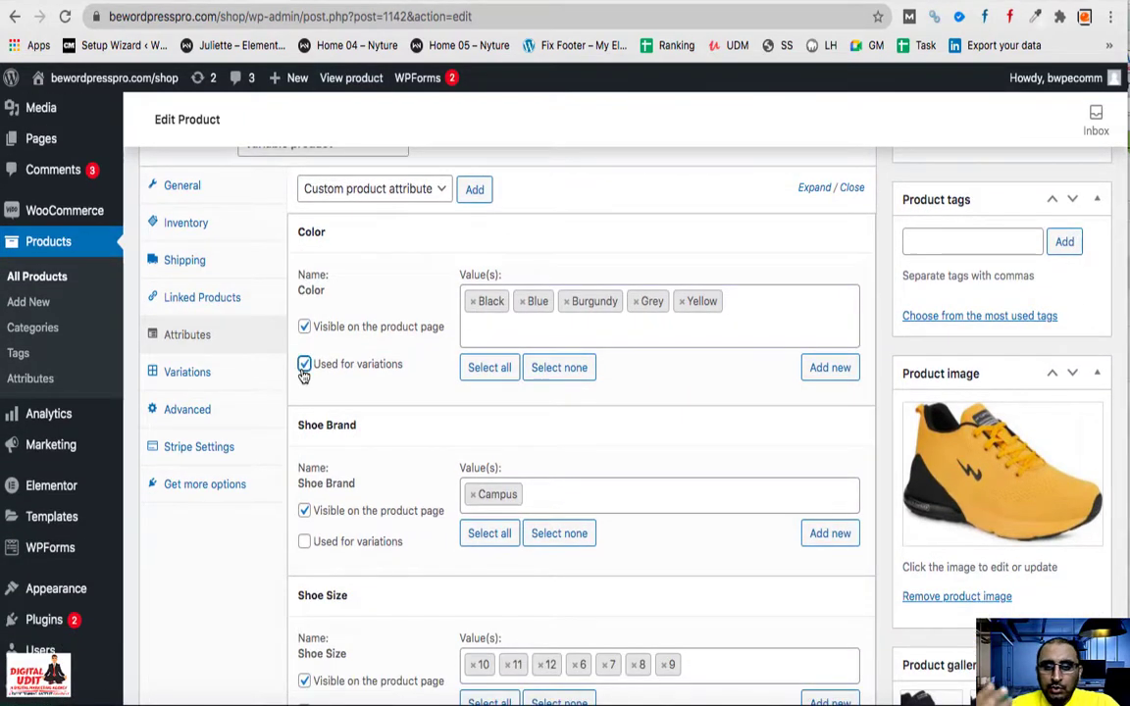
scroll(304, 383, "down", 3)
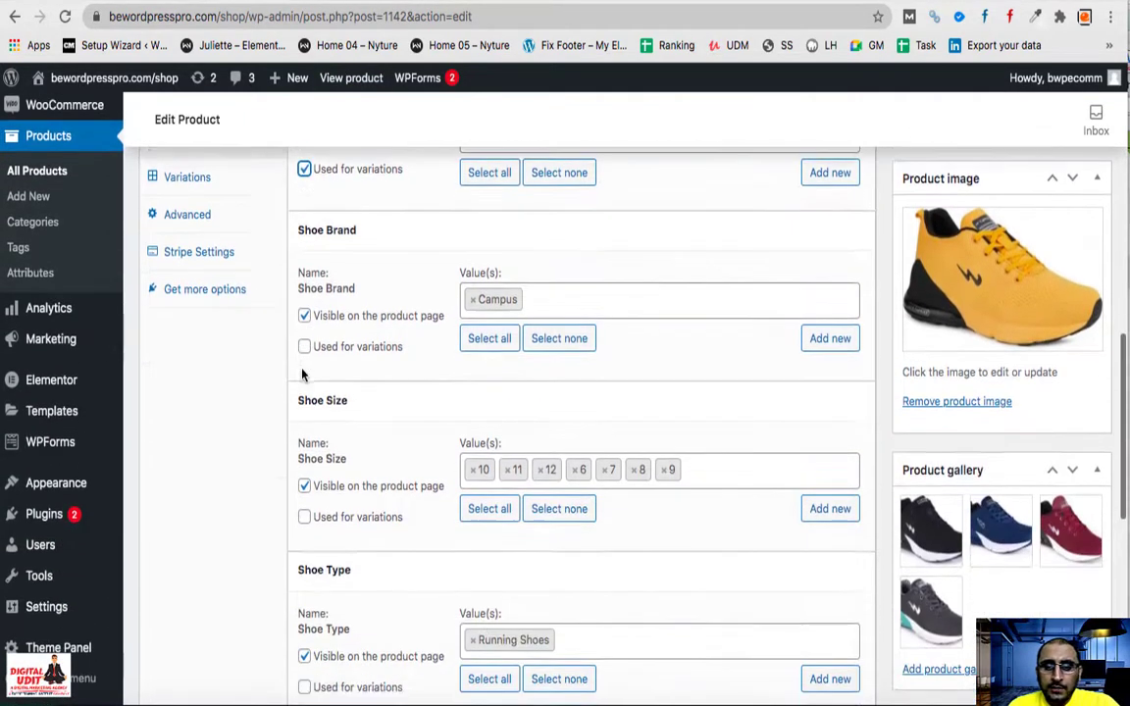
left_click(305, 518)
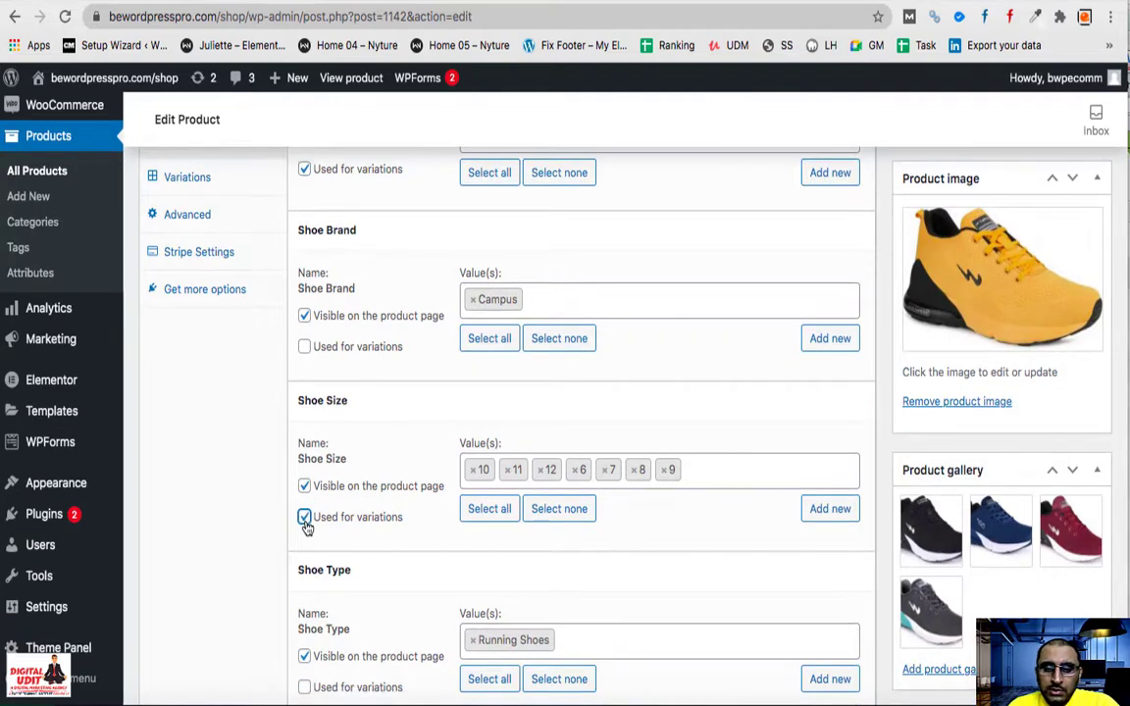
scroll(306, 528, "down", 2)
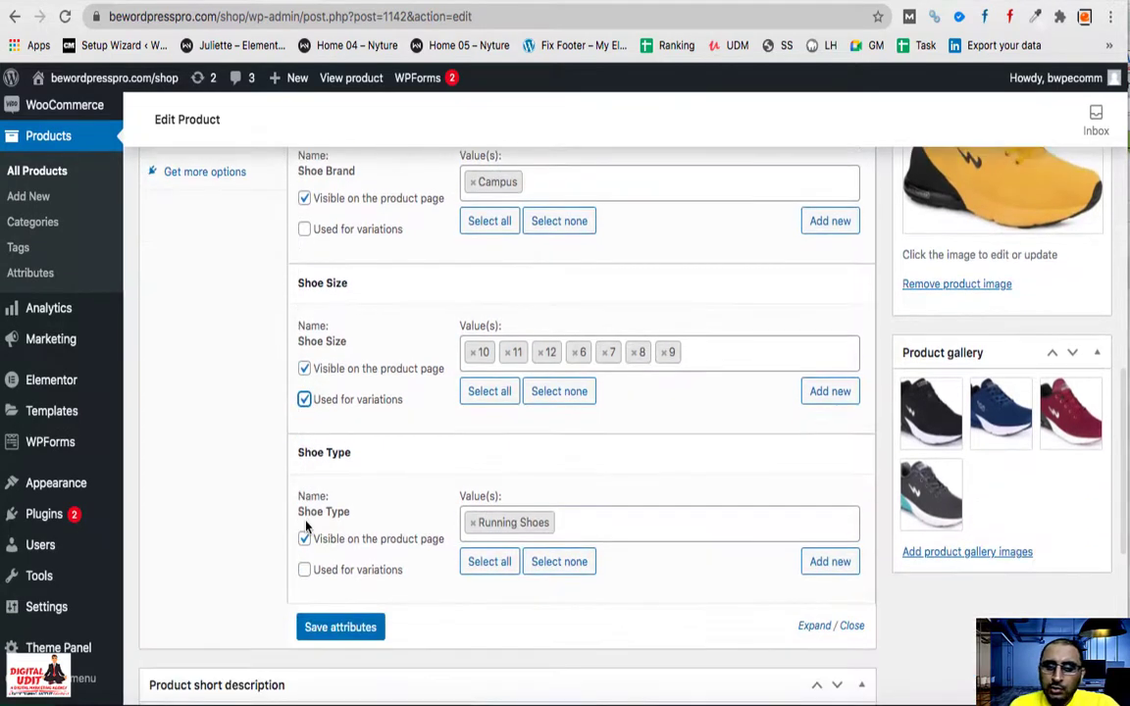
left_click(340, 629)
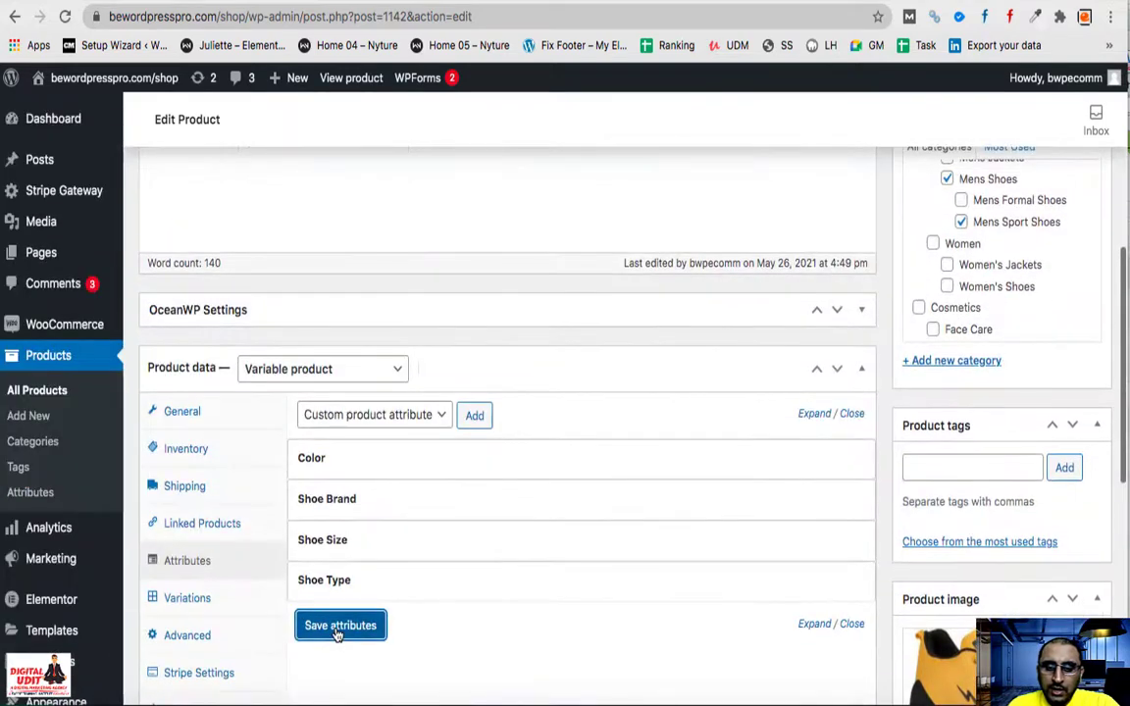
- Create variations from all attributes for the product and confirm linking every possible combination
scroll(387, 545, "down", 2)
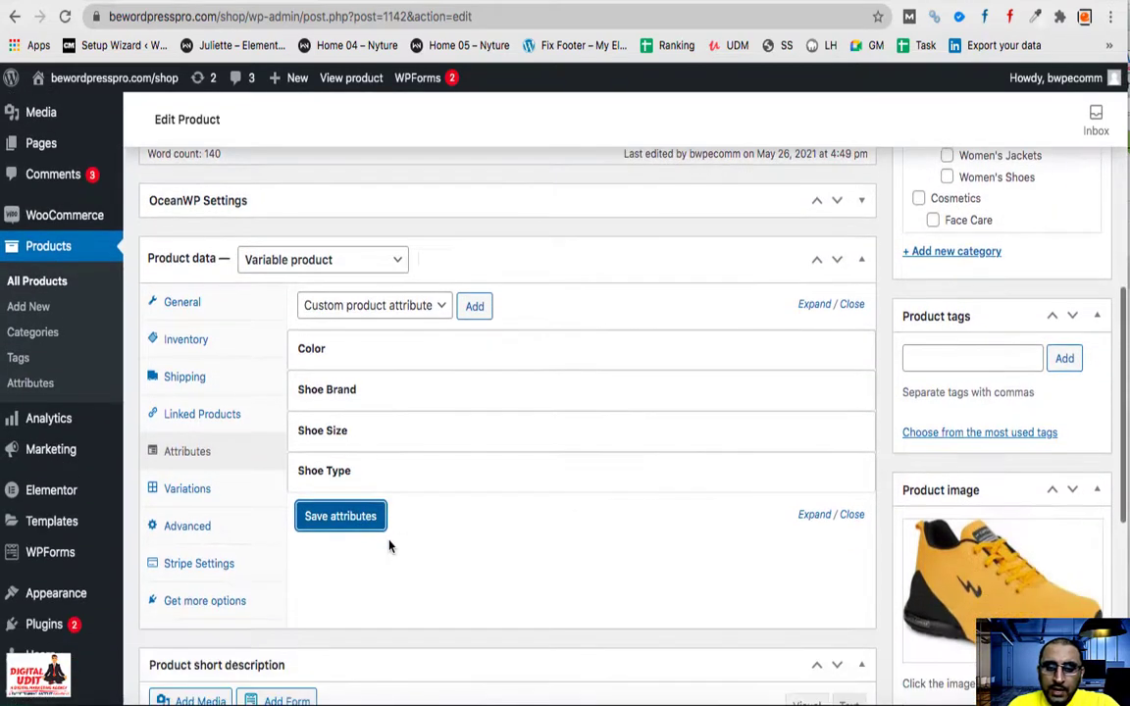
left_click(182, 489)
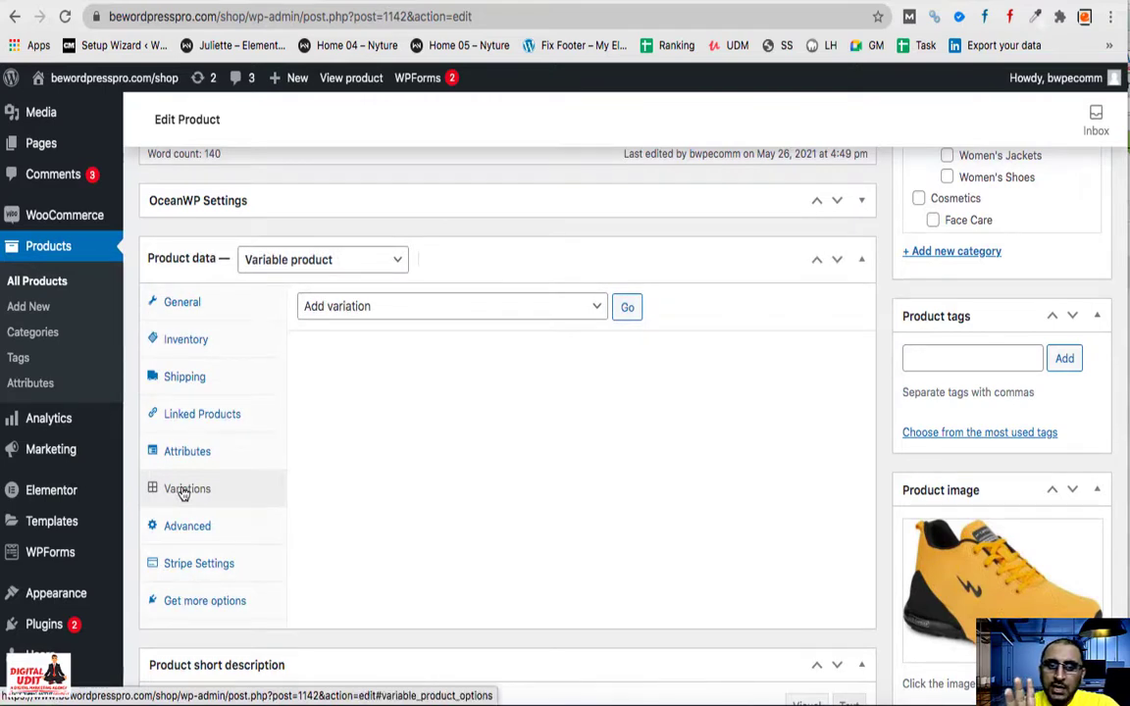
left_click(425, 312)
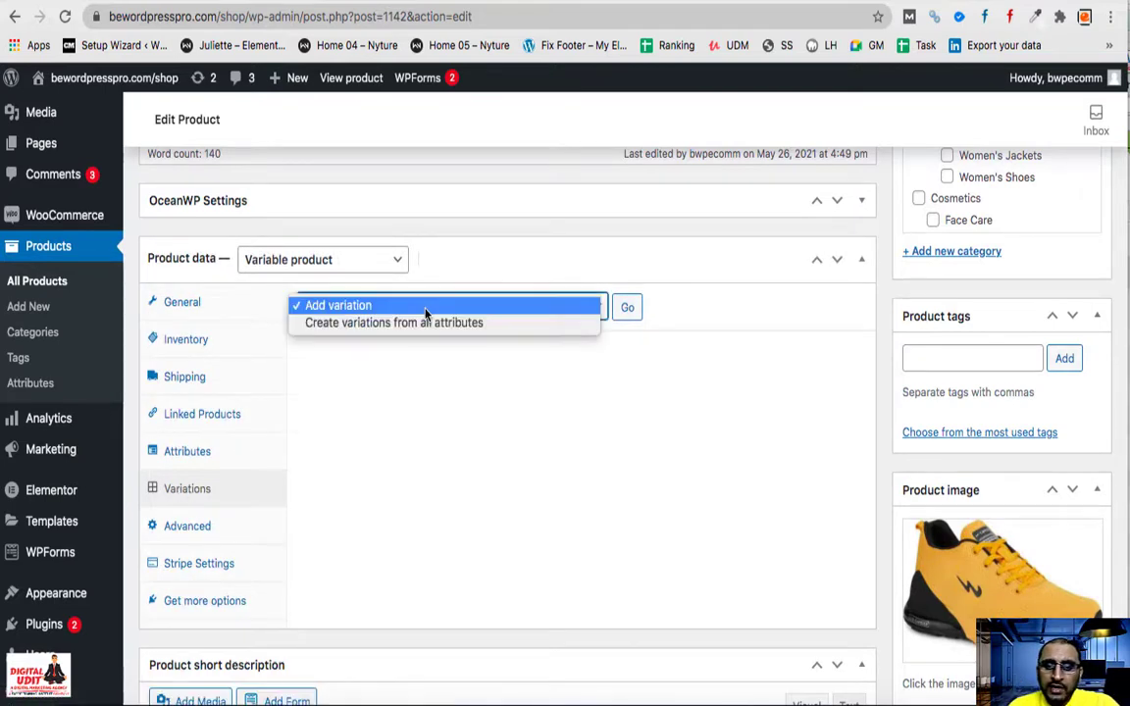
left_click(316, 325)
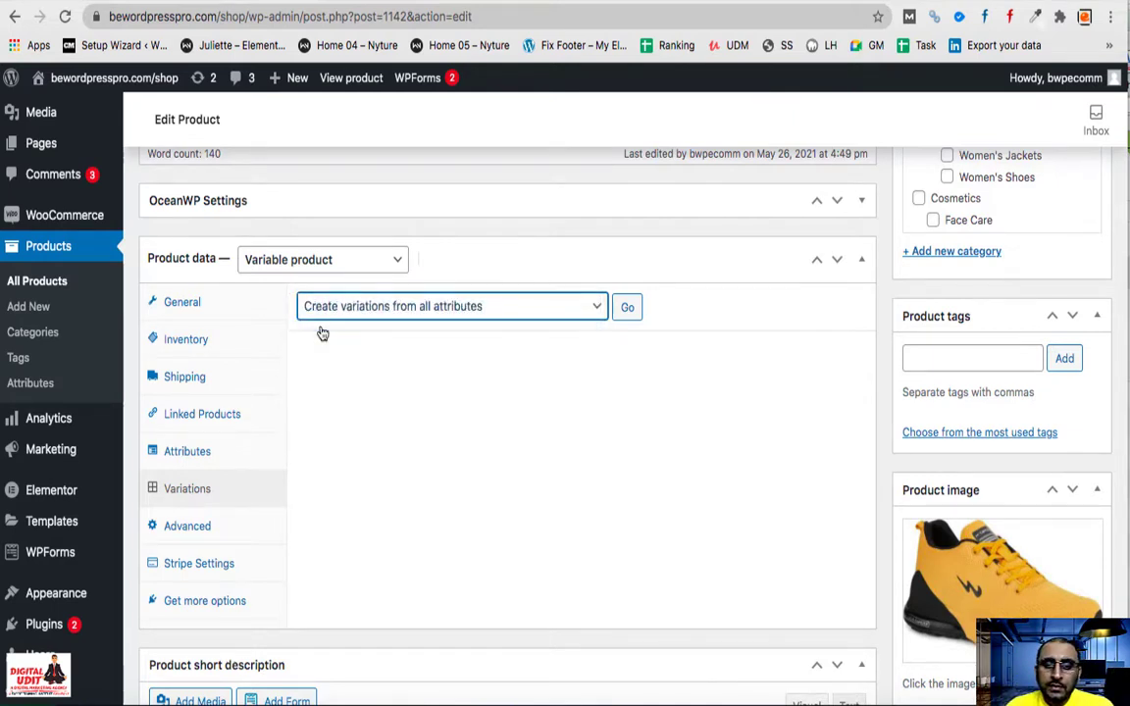
left_click(625, 308)
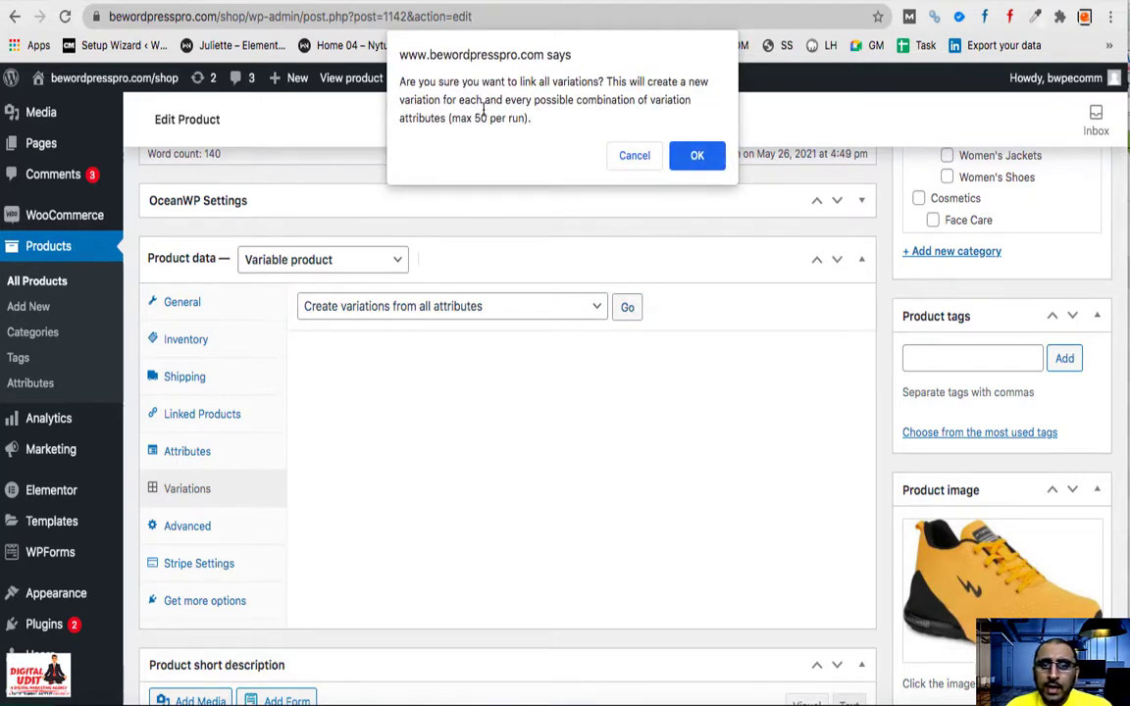
left_click(698, 155)
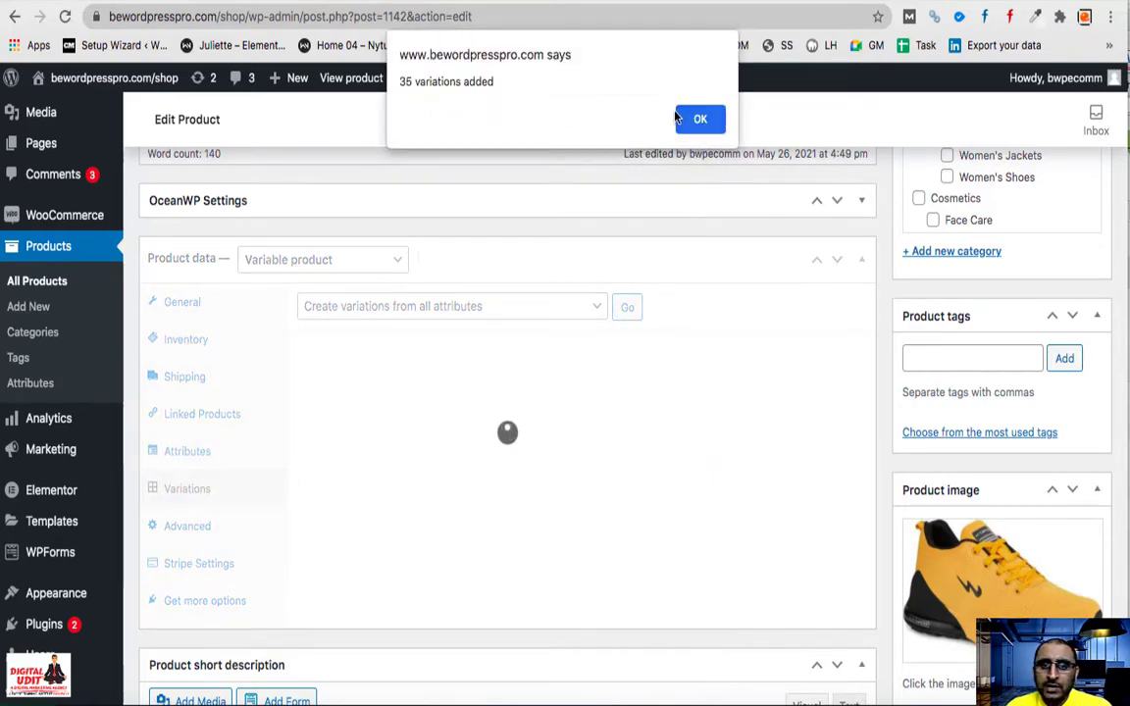
left_click(714, 125)
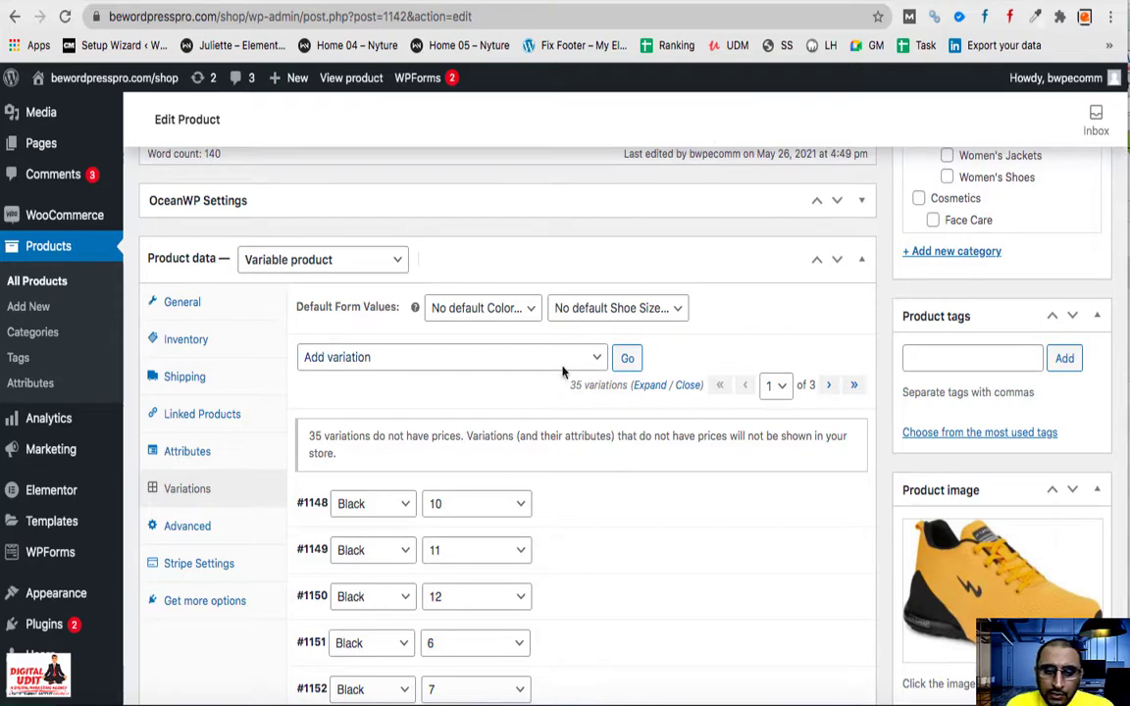
- Expand the Black, size 10 variation and set its regular price to 1000
scroll(563, 371, "down", 2)
scroll(449, 438, "down", 2)
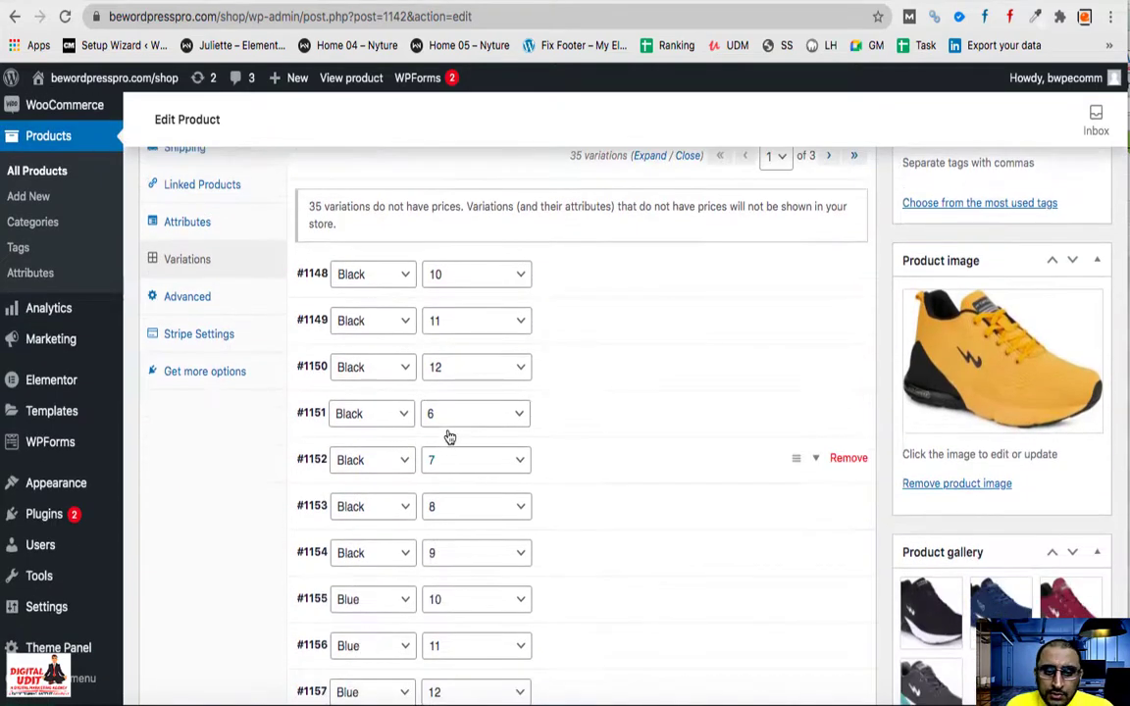
scroll(434, 366, "down", 2)
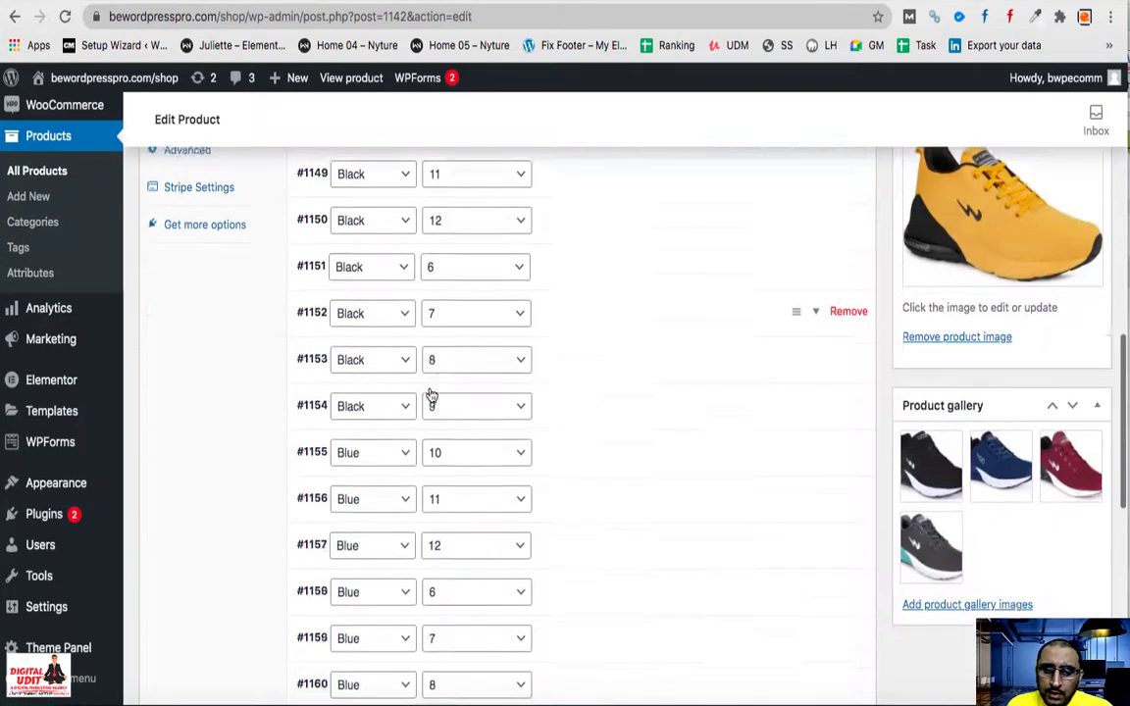
scroll(417, 392, "down", 1)
scroll(427, 448, "down", 2)
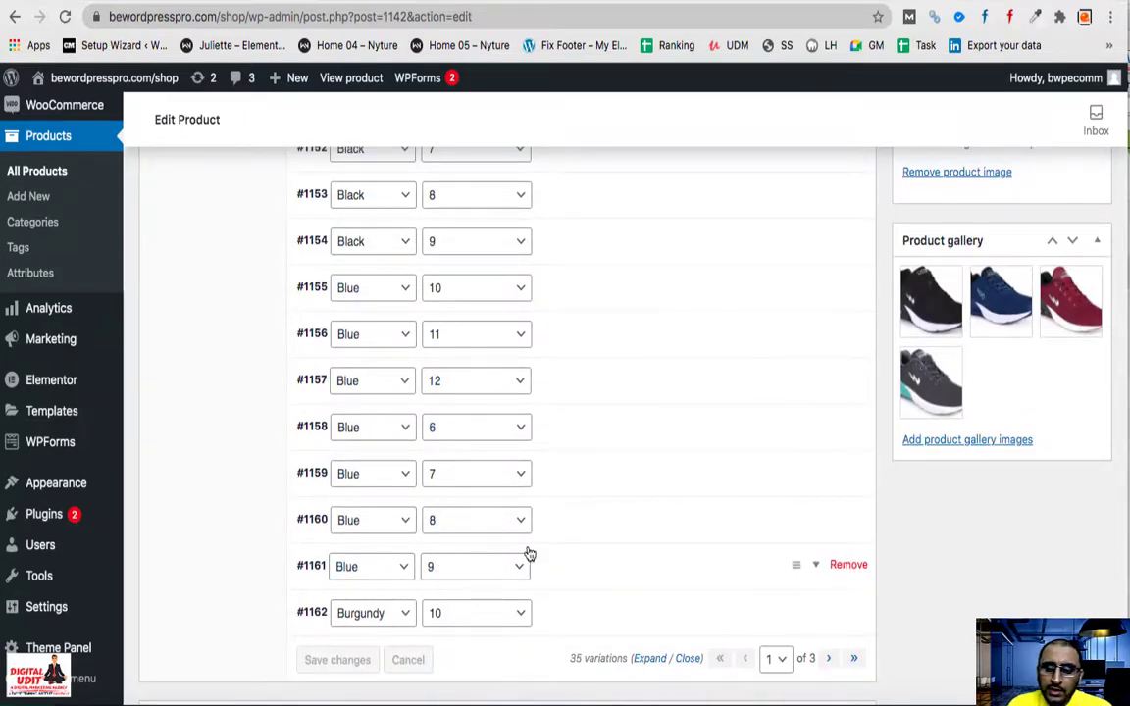
scroll(528, 555, "up", 4)
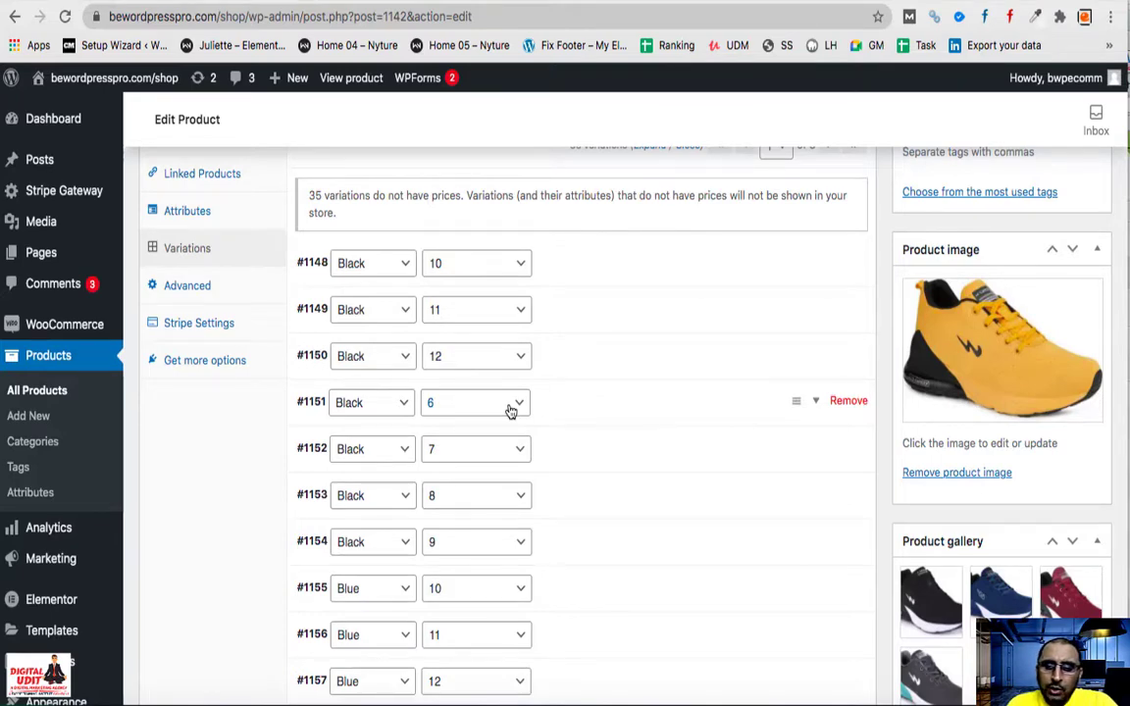
left_click(304, 265)
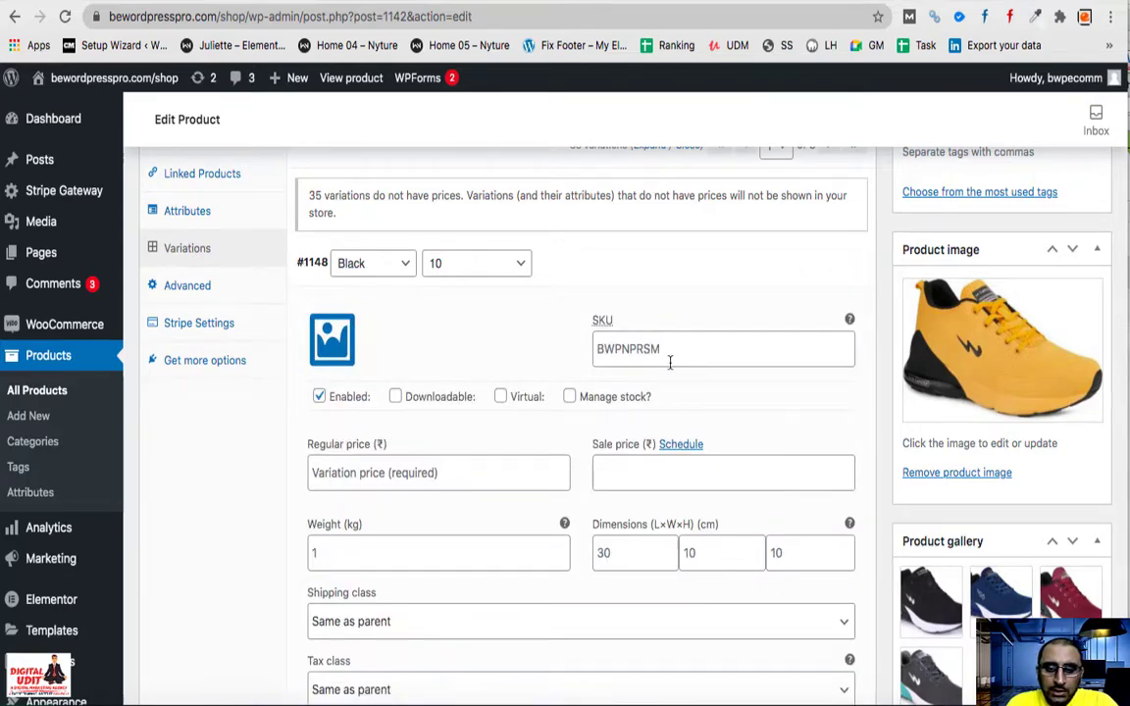
left_click(366, 478)
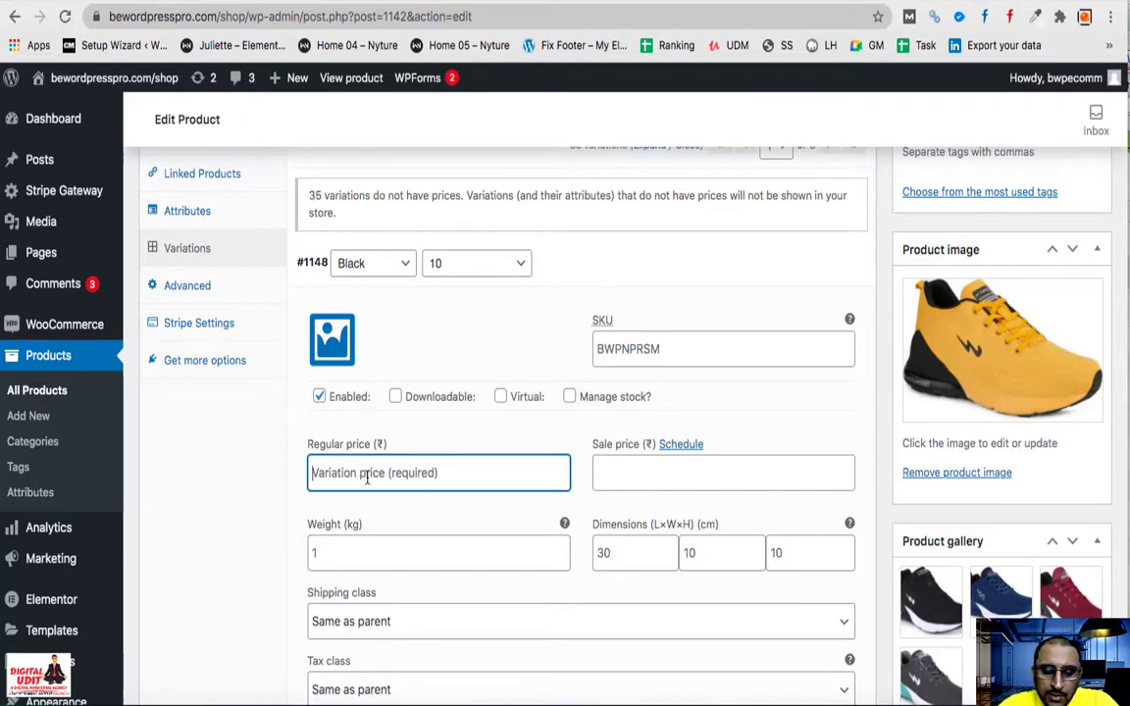
type("1000")
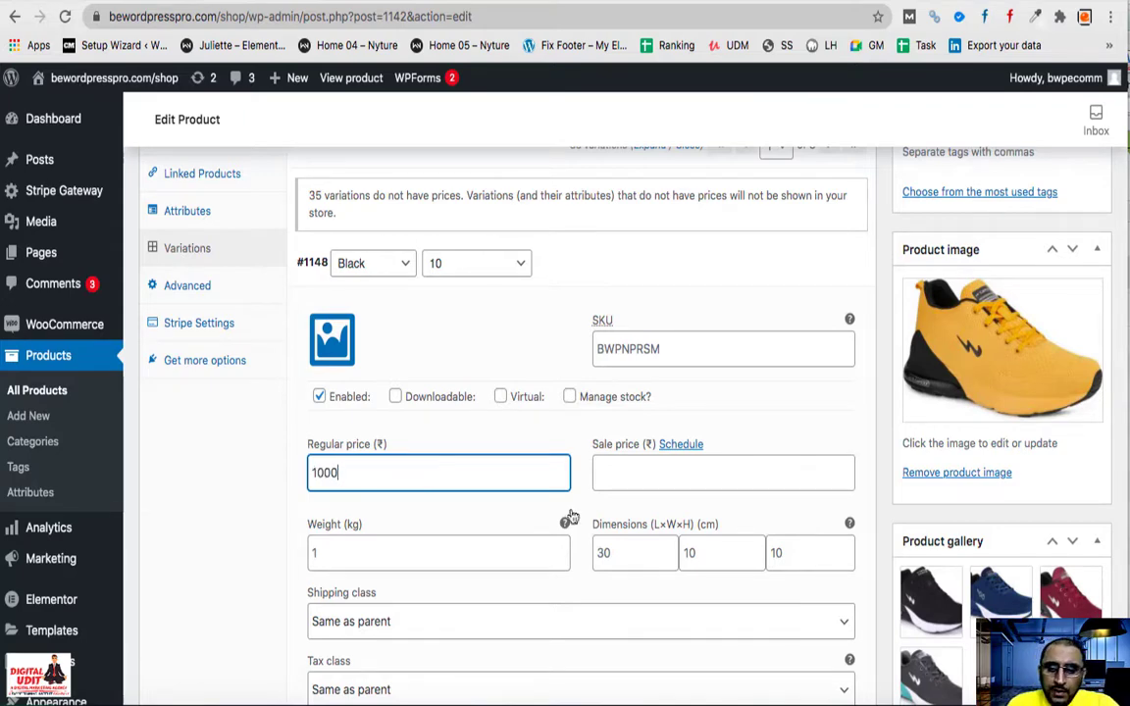
- Set black.jpeg from the media library as the image of the Black, size 10 variation
scroll(537, 530, "down", 2)
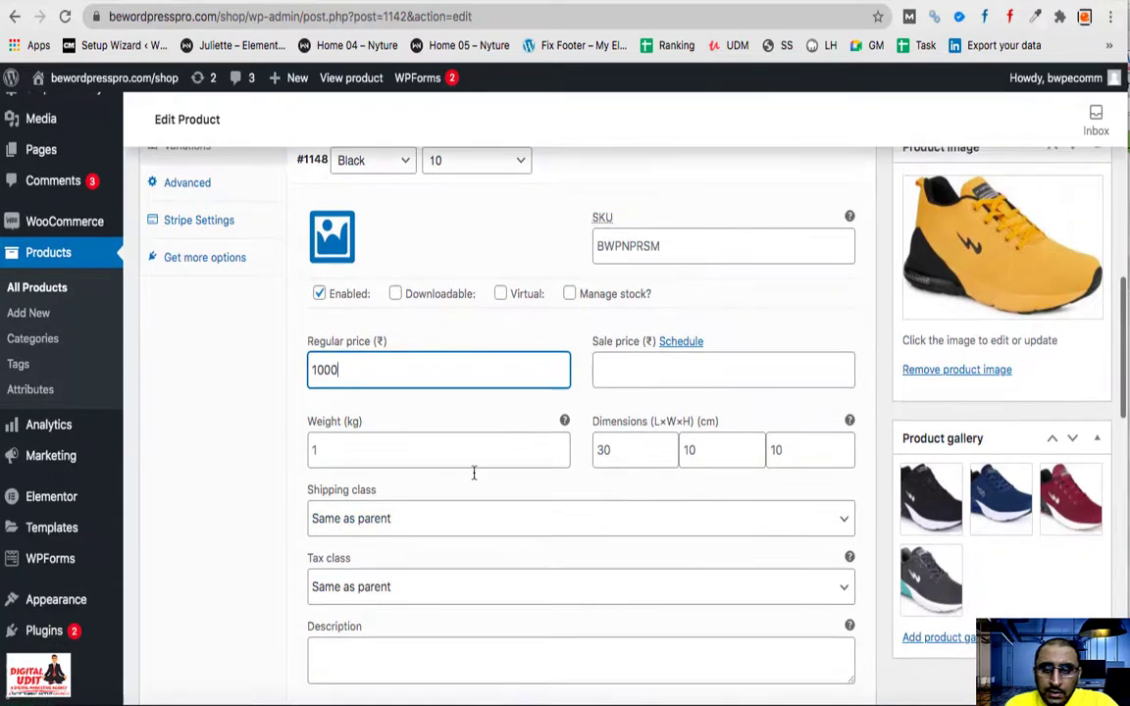
scroll(507, 563, "down", 1)
scroll(508, 562, "down", 1)
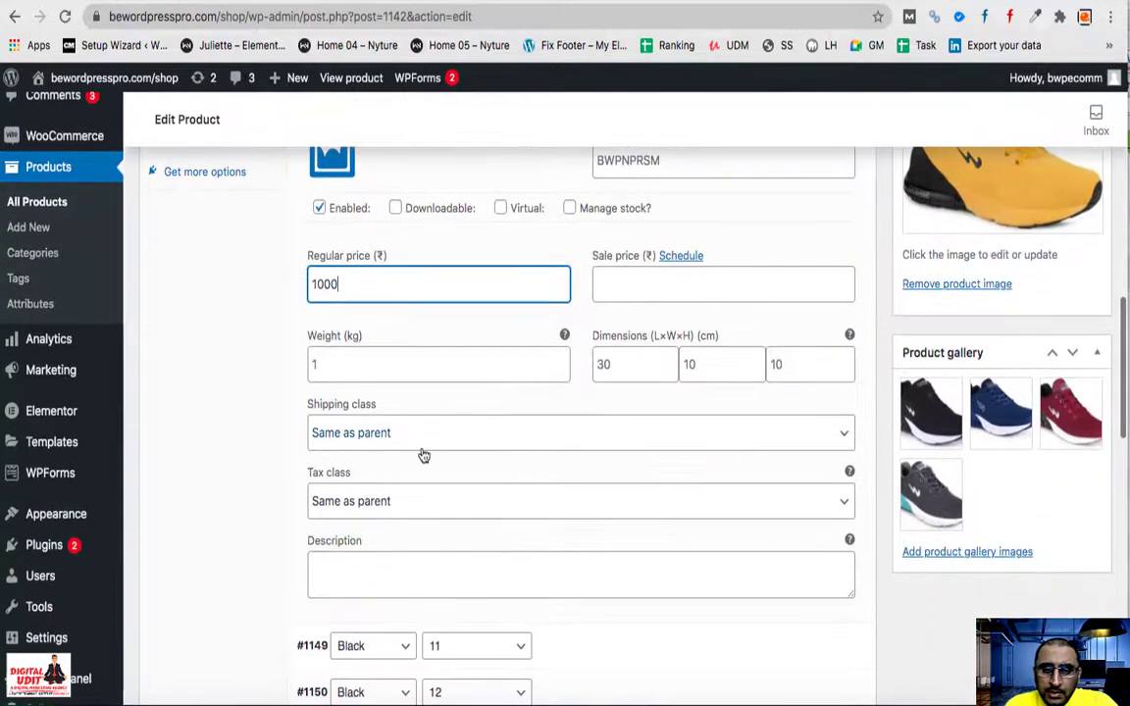
scroll(436, 498, "down", 2)
scroll(438, 499, "up", 4)
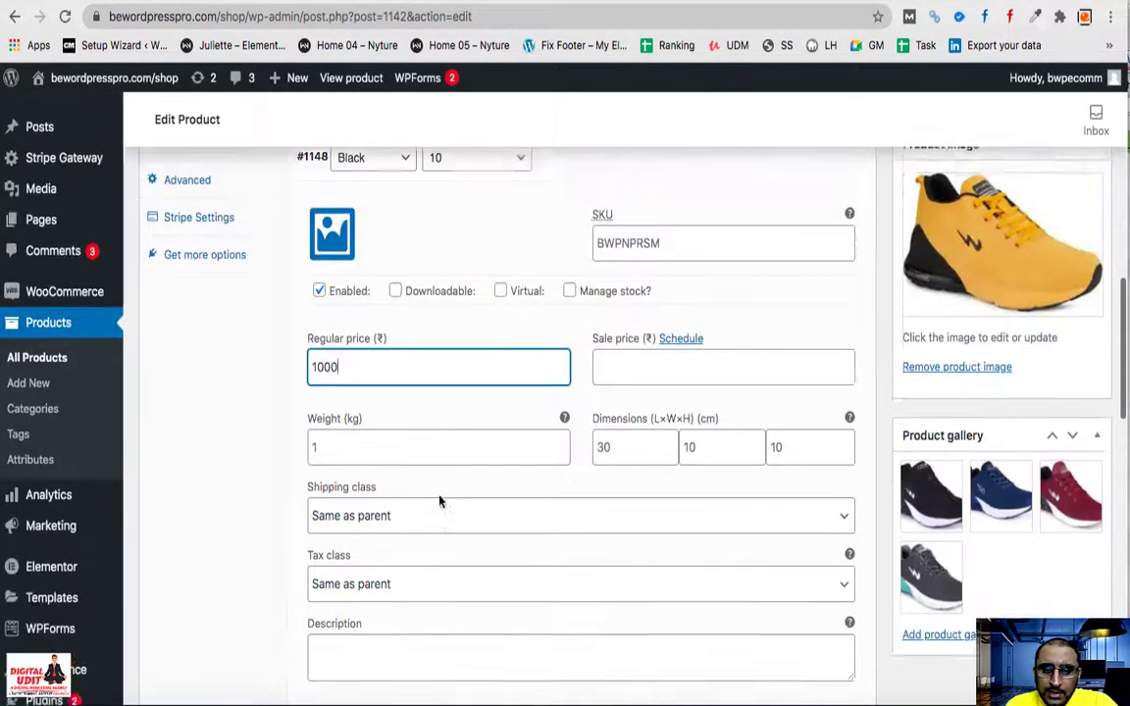
scroll(329, 280, "up", 4)
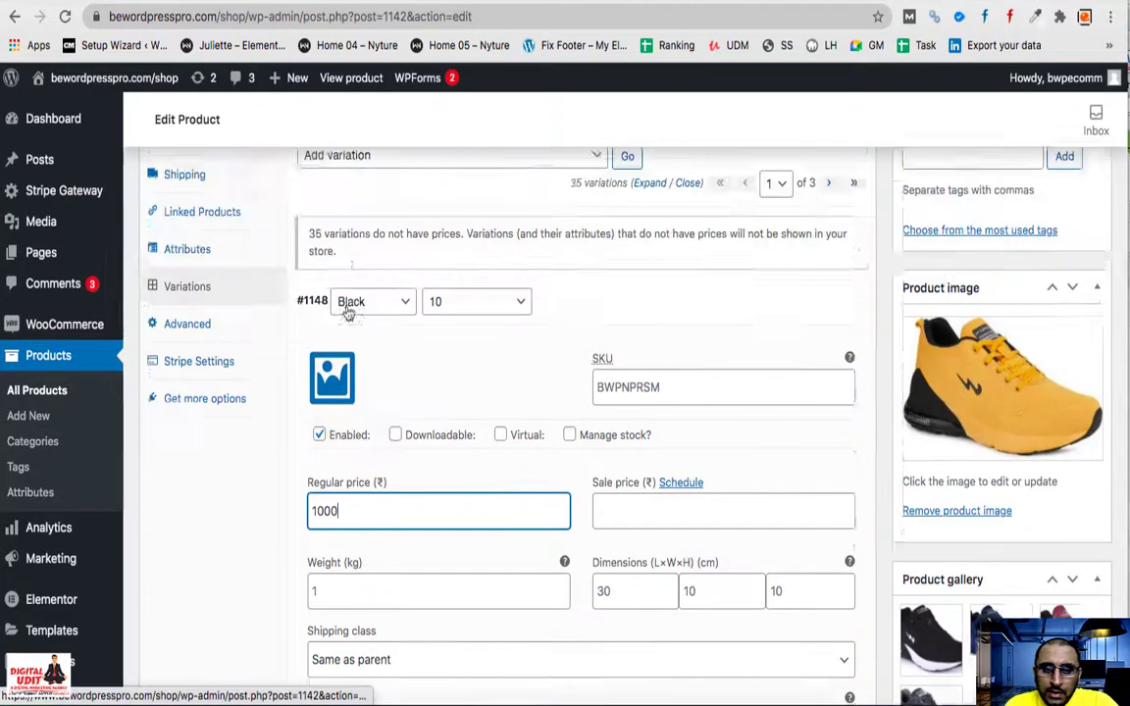
left_click(335, 441)
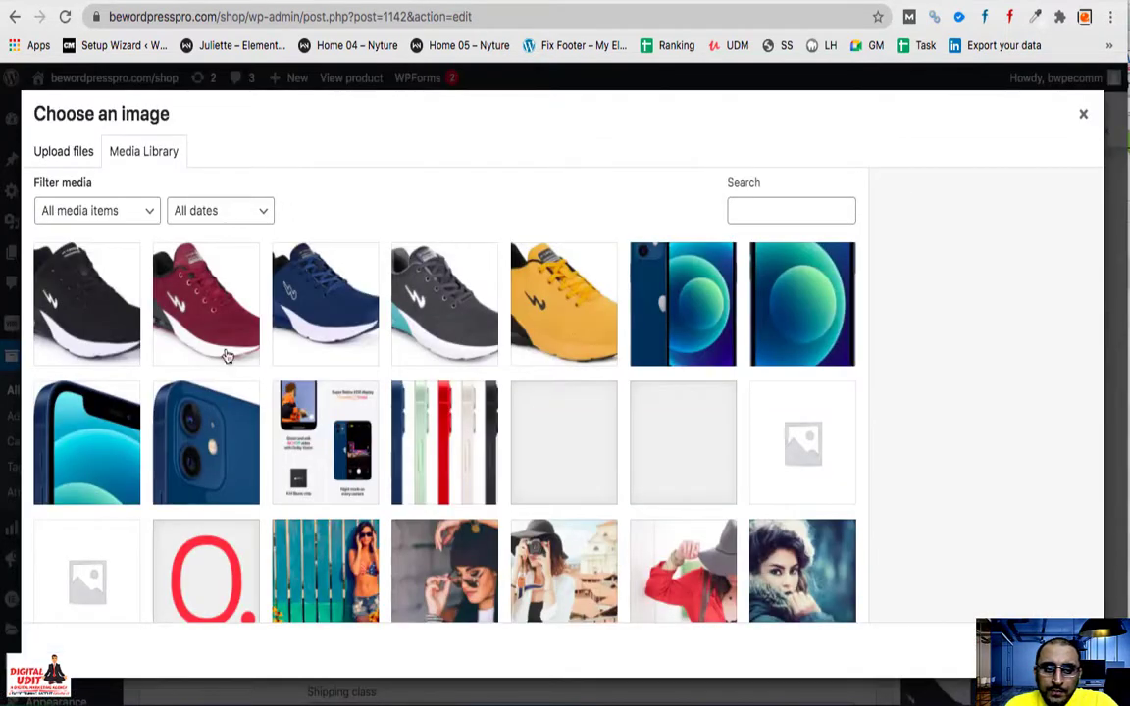
left_click(88, 299)
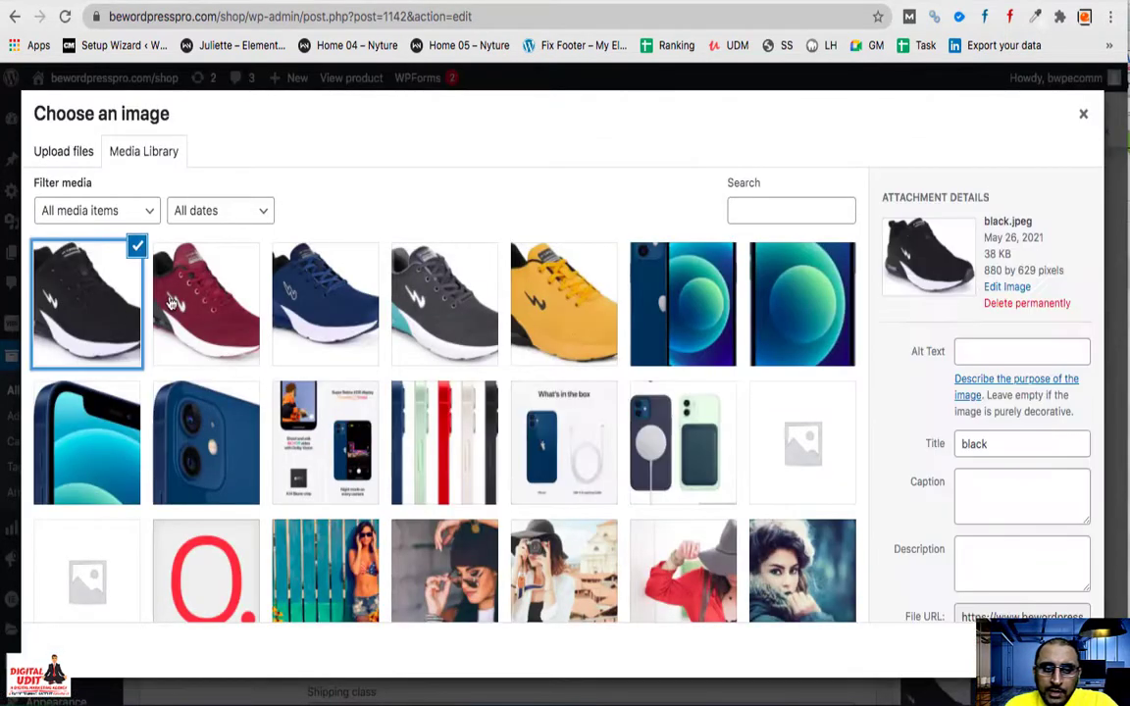
left_click(1040, 653)
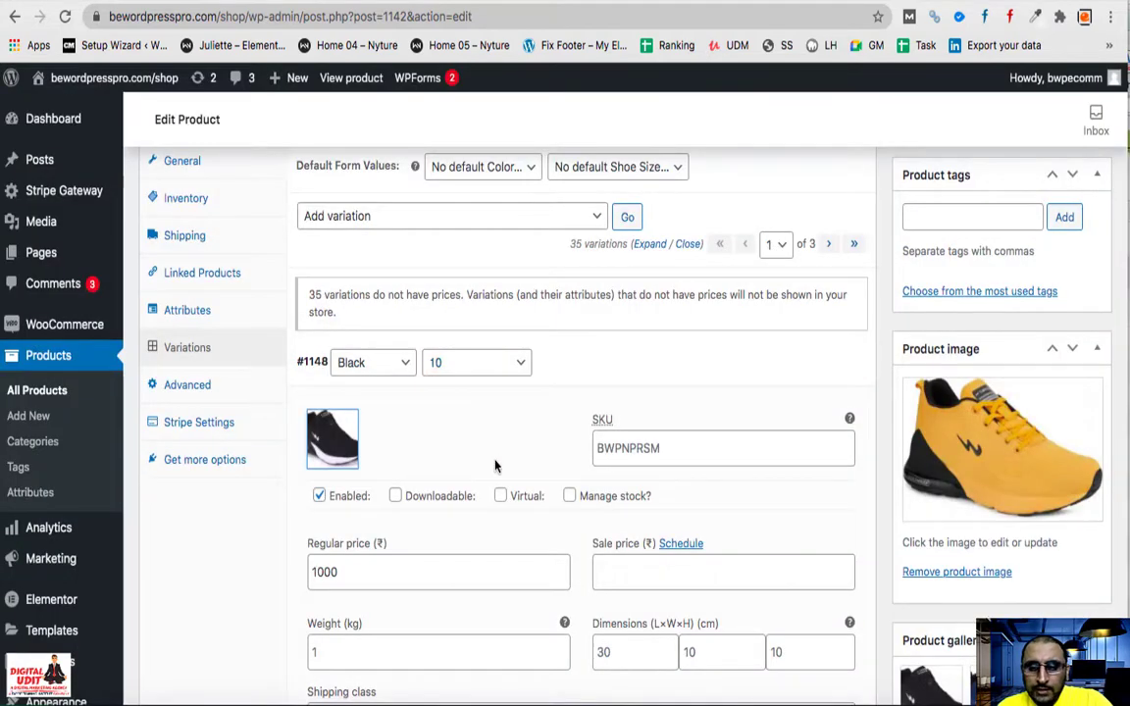
- Collapse the Black, size 10 variation and update the product
scroll(495, 466, "down", 3)
scroll(496, 466, "up", 4)
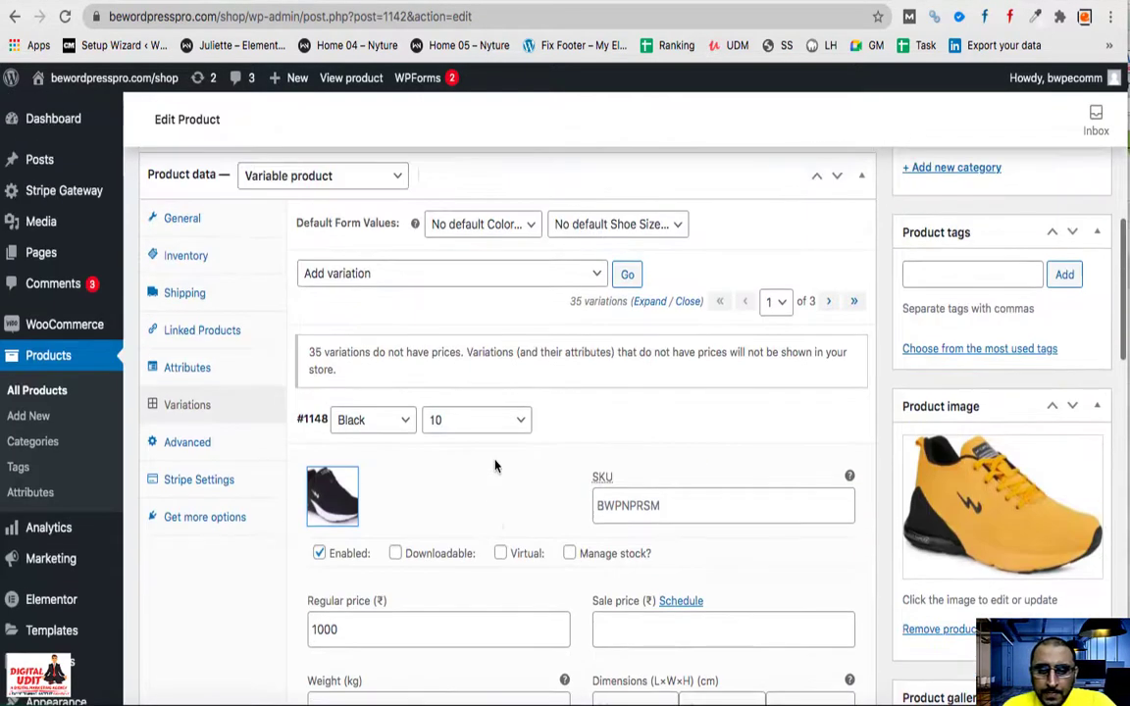
left_click(312, 422)
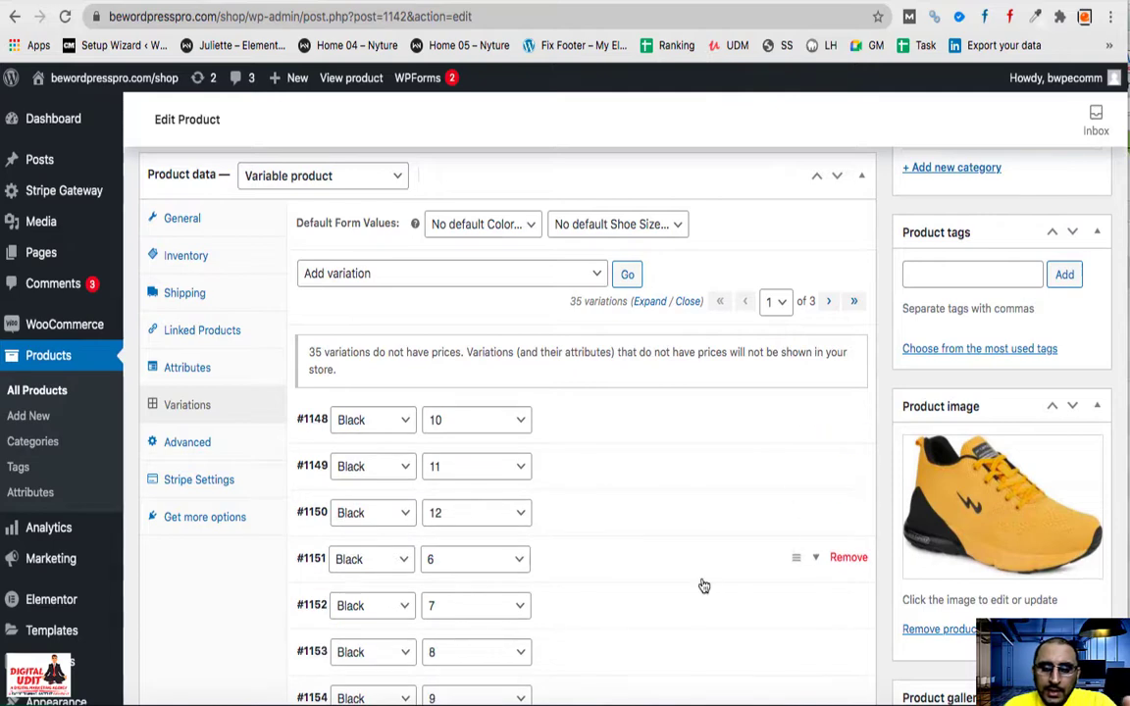
scroll(703, 584, "up", 5)
left_click(1076, 214)
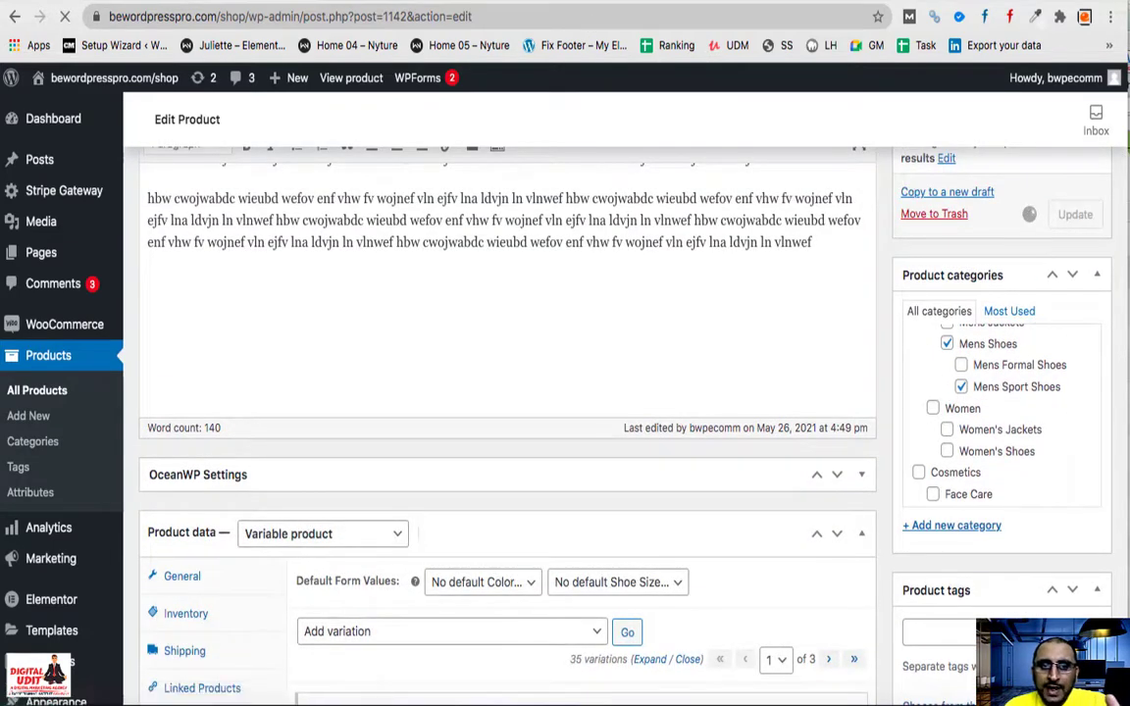
- Reload the product's shop page and select Color Black and Shoe Size 10 to check the variation
left_click(17, 16)
left_click(65, 17)
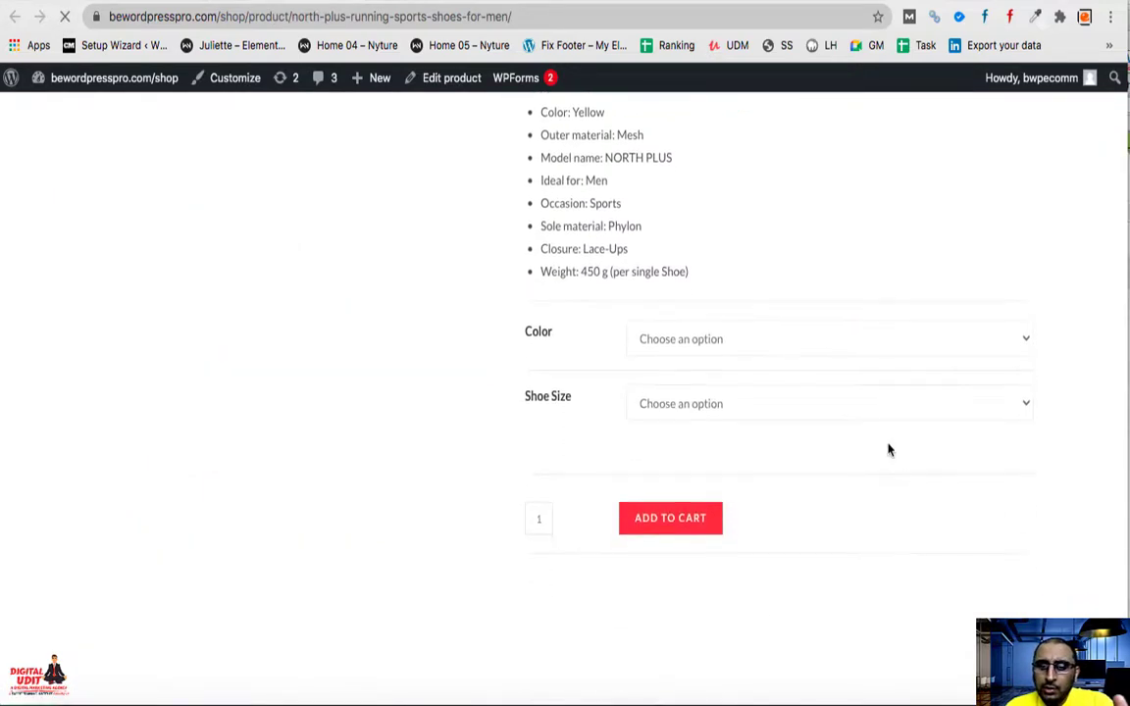
scroll(738, 447, "up", 3)
scroll(740, 448, "down", 2)
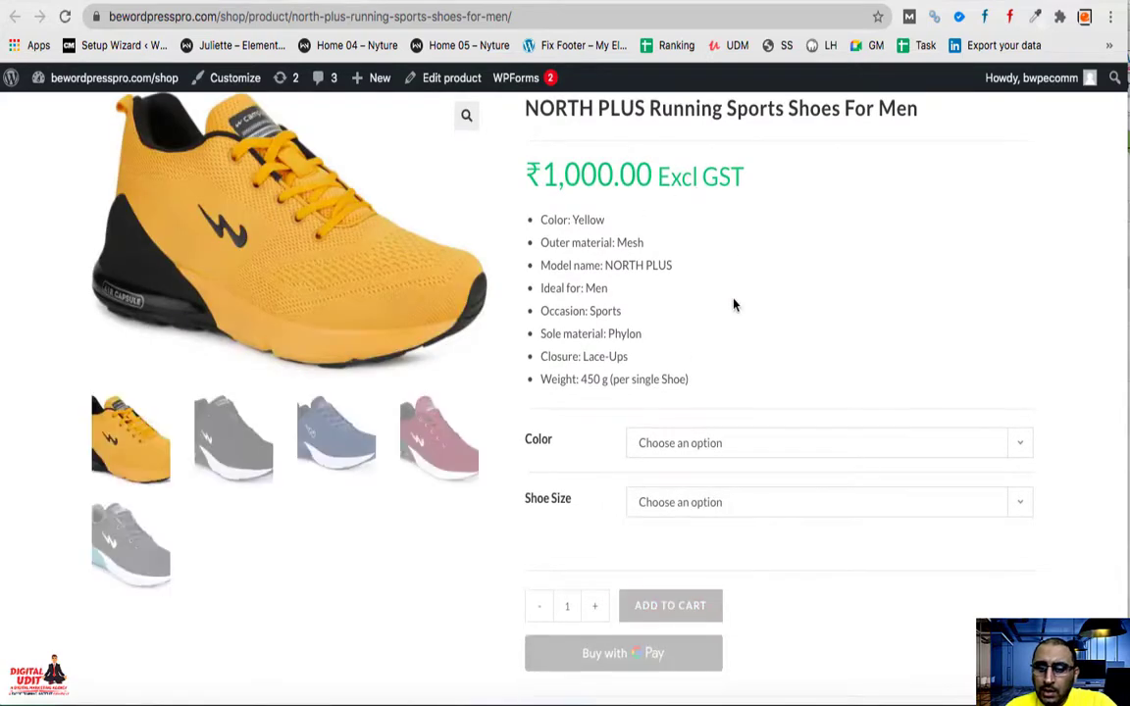
left_click(662, 451)
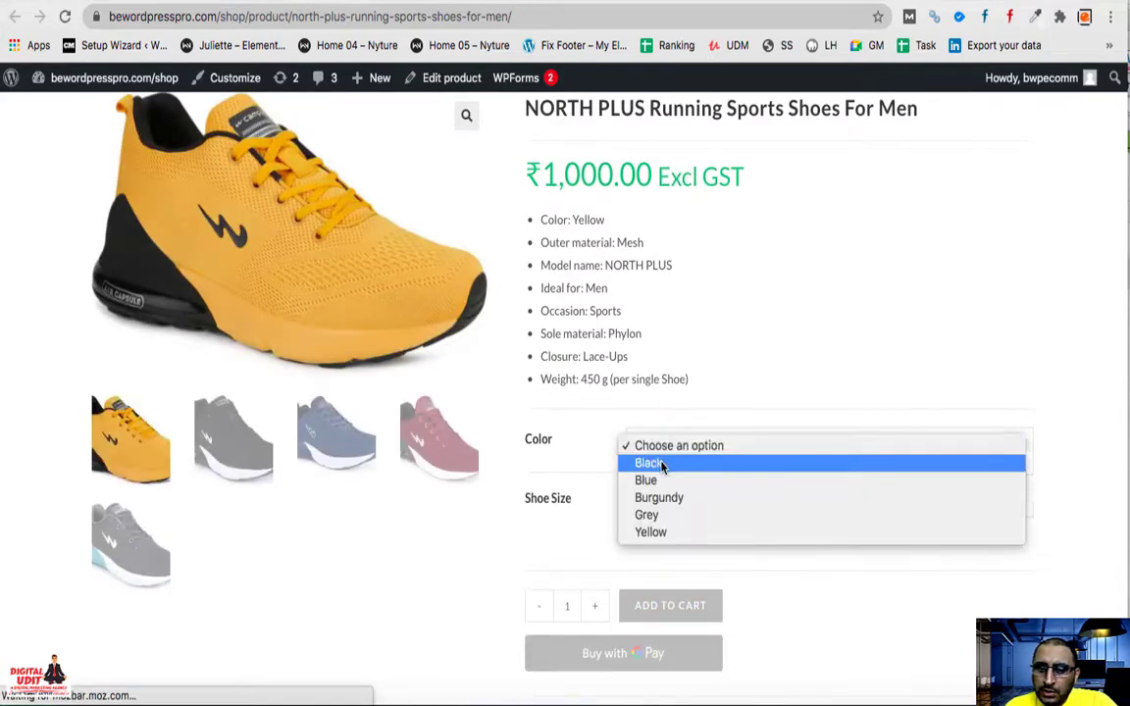
left_click(664, 464)
left_click(677, 502)
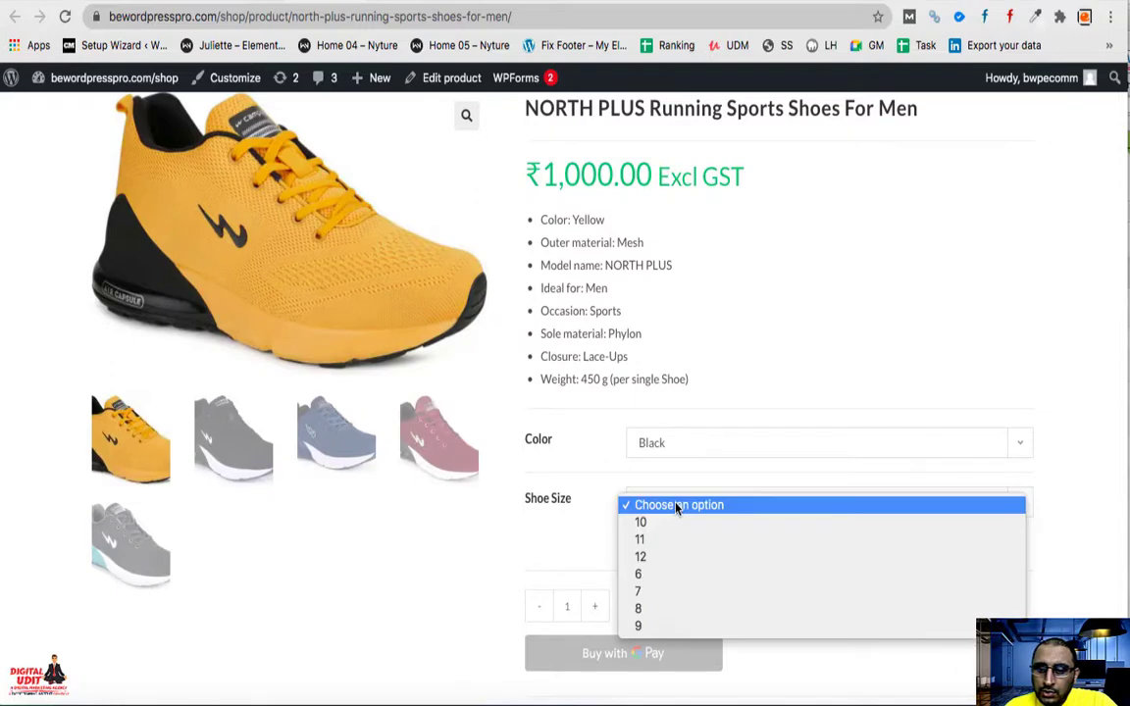
left_click(668, 525)
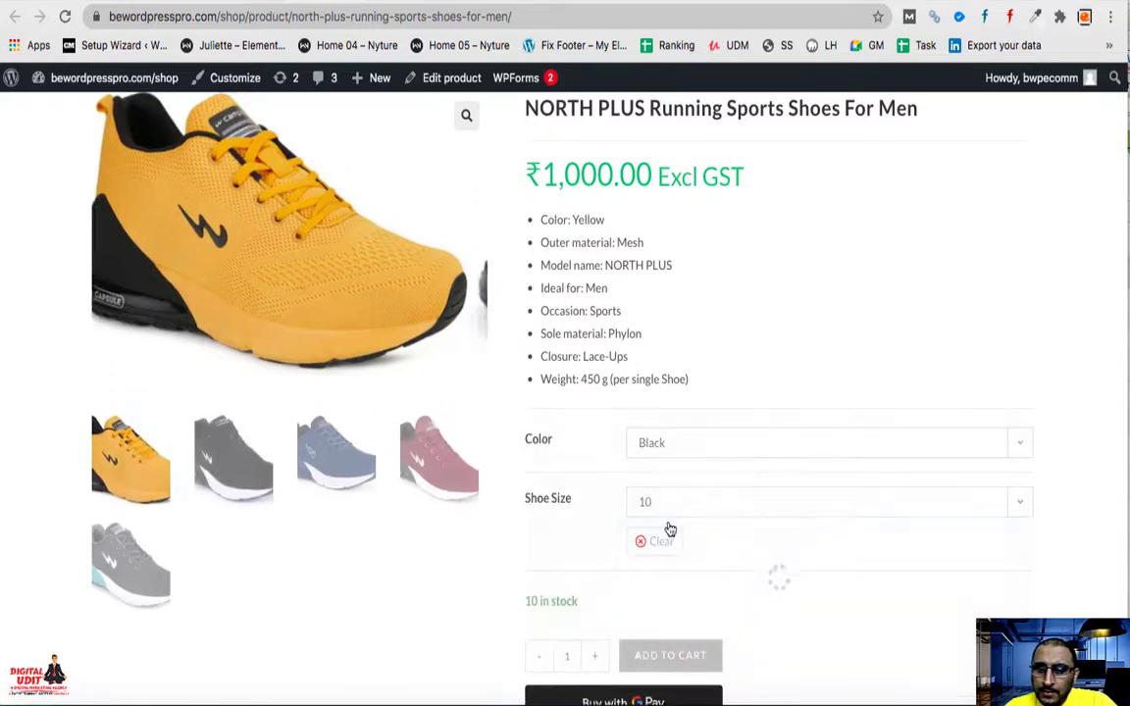
scroll(706, 538, "down", 3)
scroll(687, 471, "up", 1)
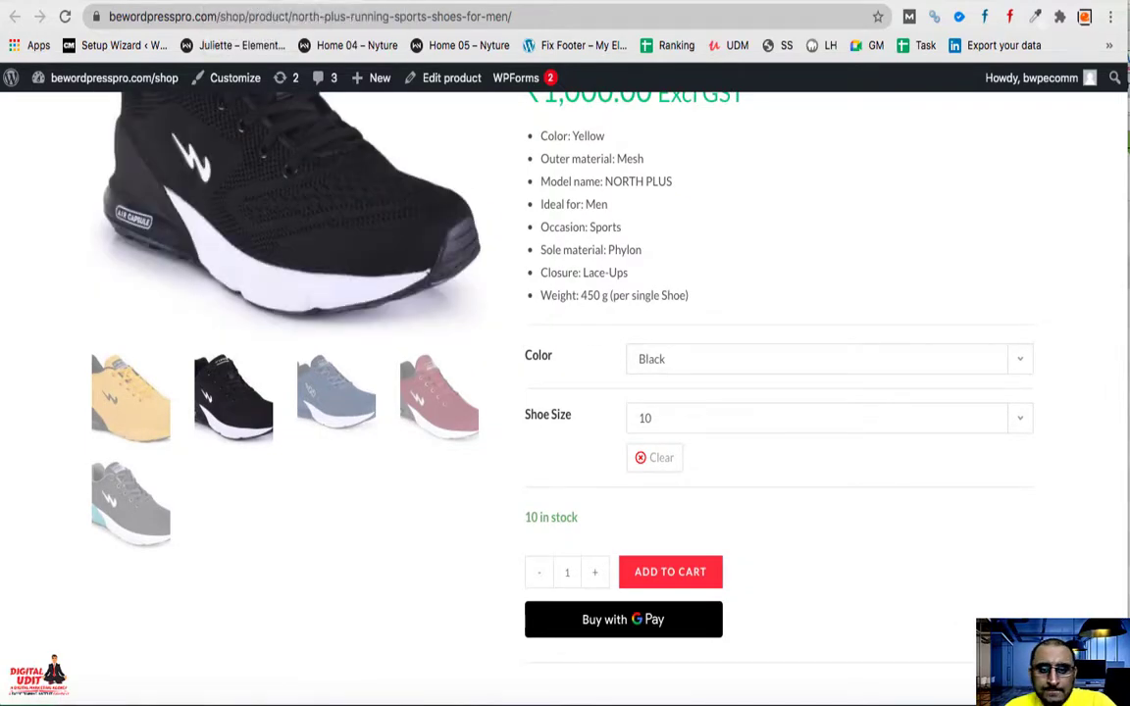
- Return to the product editor and expand the Black, size 10 variation to check its saved image and price
left_click(295, 2)
left_click(412, 2)
left_click(245, 2)
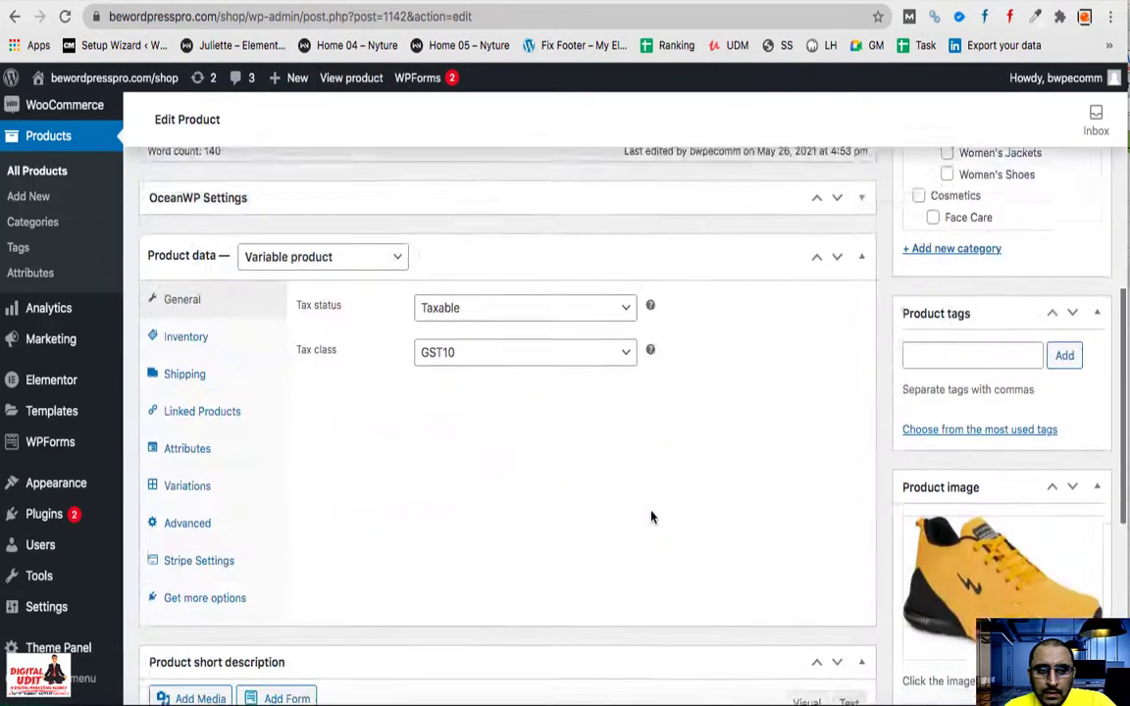
scroll(651, 517, "down", 3)
left_click(217, 341)
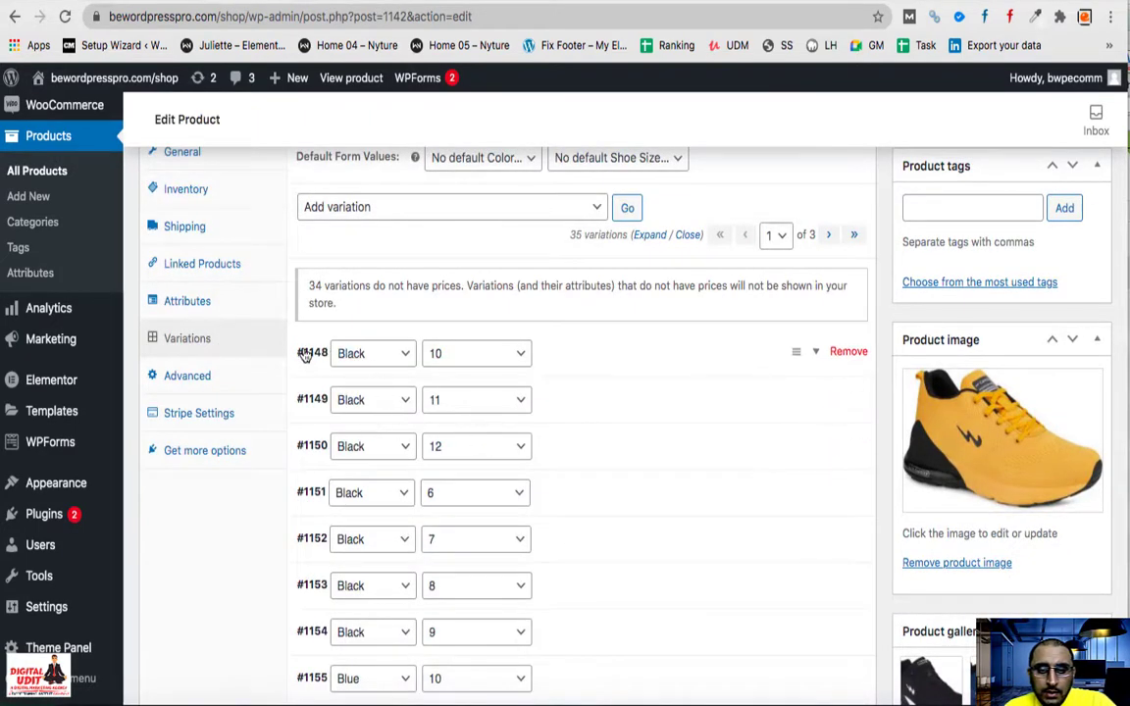
left_click(310, 362)
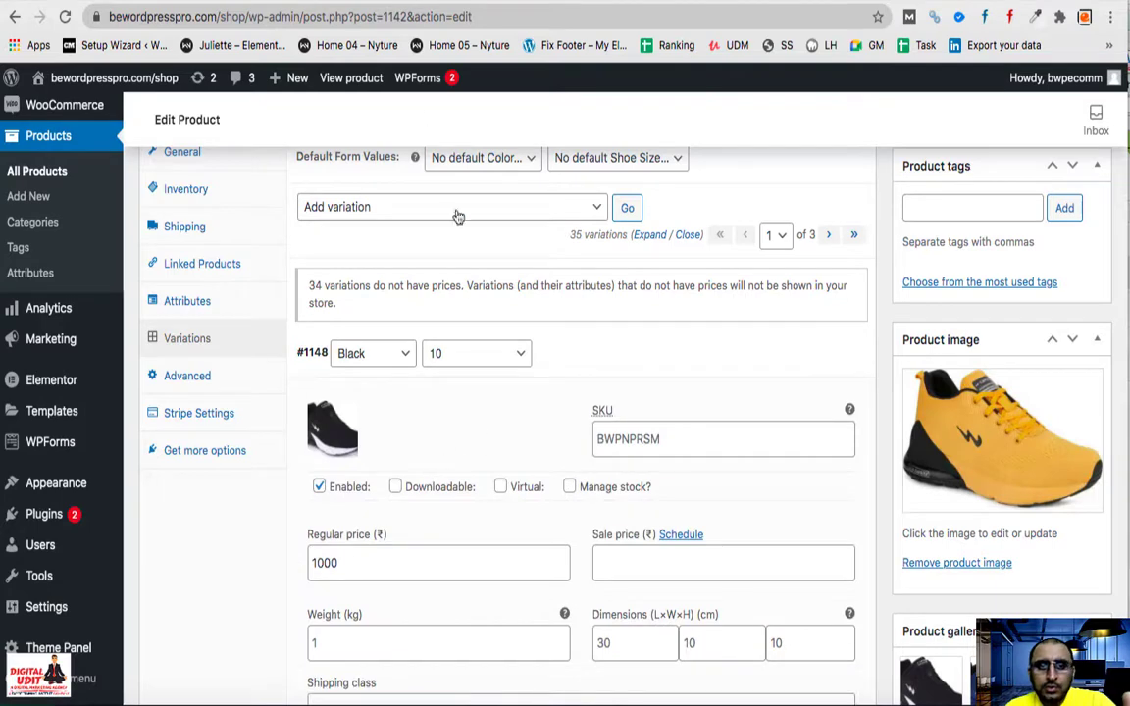
- Switch back to the shop page and review the image, price and stock shown for the Black, size 10 selection
left_click(316, 2)
scroll(709, 398, "up", 5)
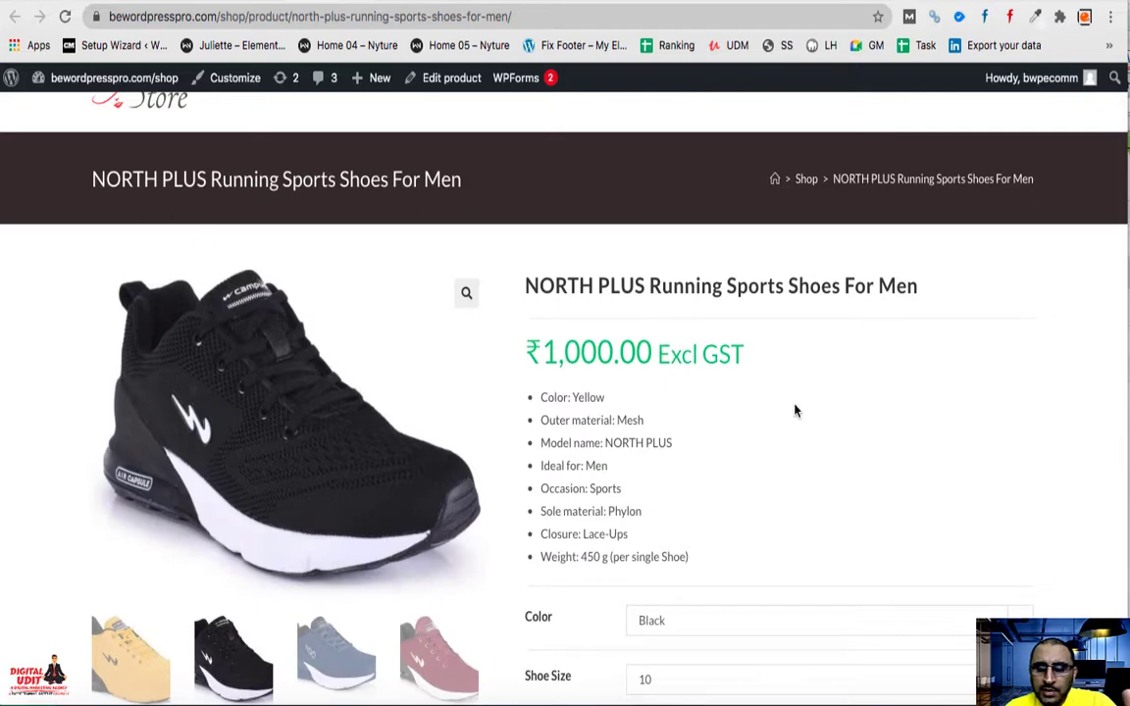
scroll(796, 409, "down", 5)
scroll(796, 390, "up", 5)
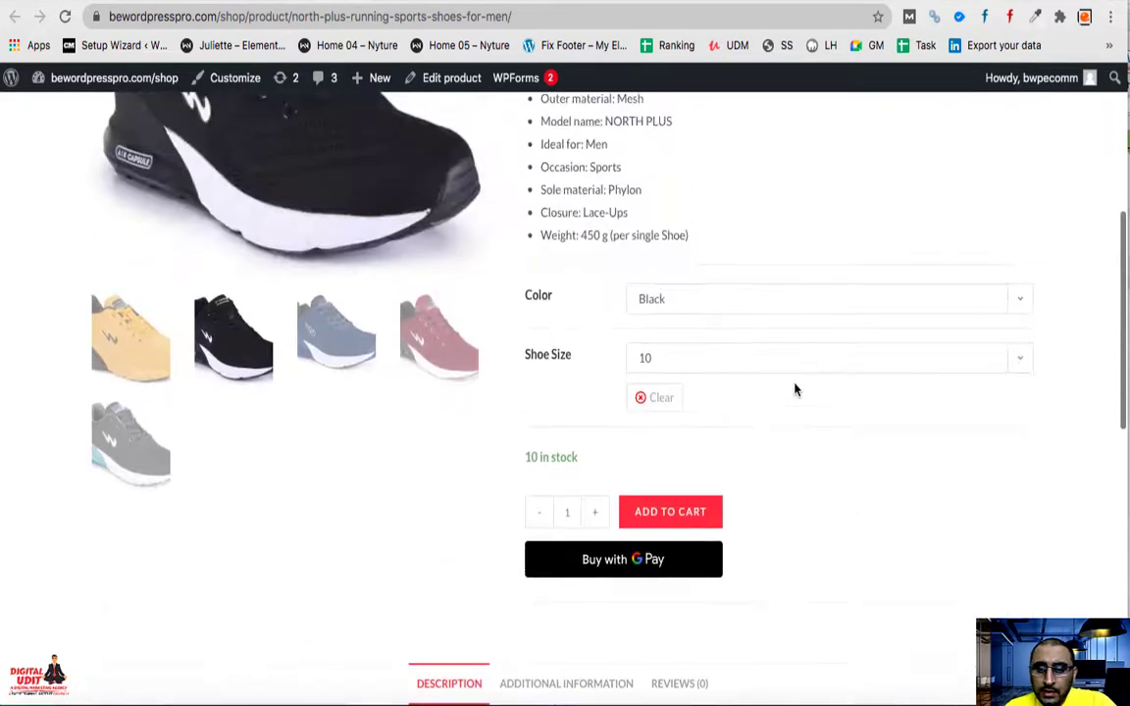
- Review the Black, size 10 selection on the shop page, then return to the product editor and collapse that variation
scroll(796, 390, "down", 3)
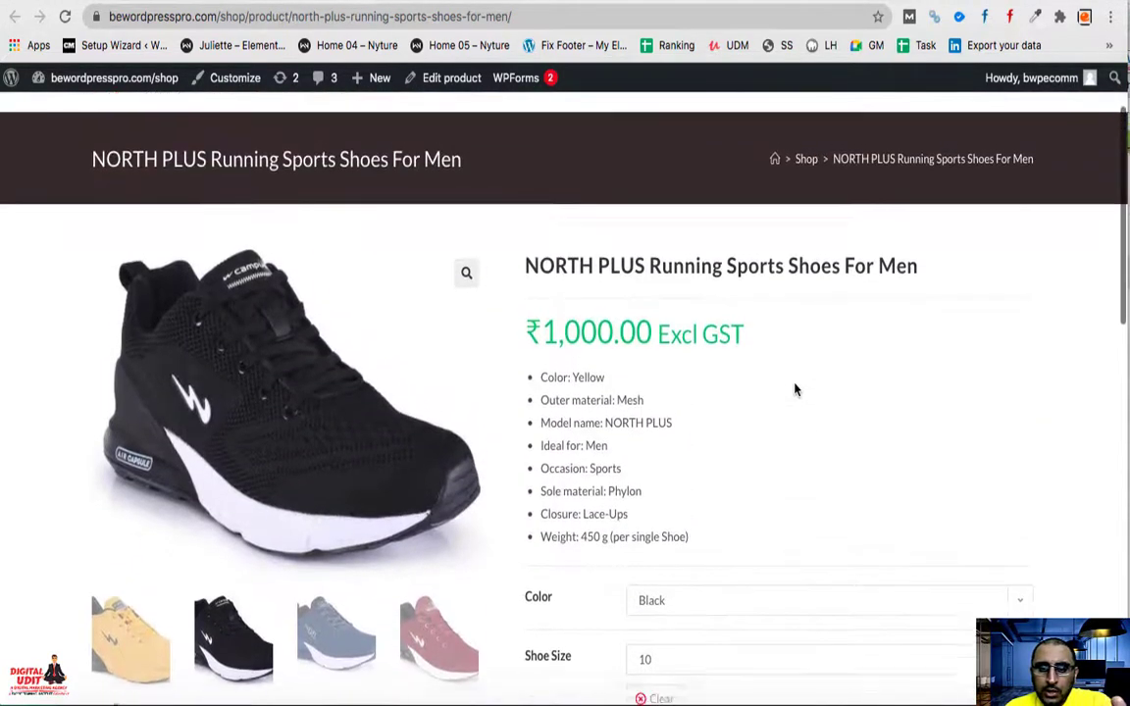
scroll(794, 390, "up", 1)
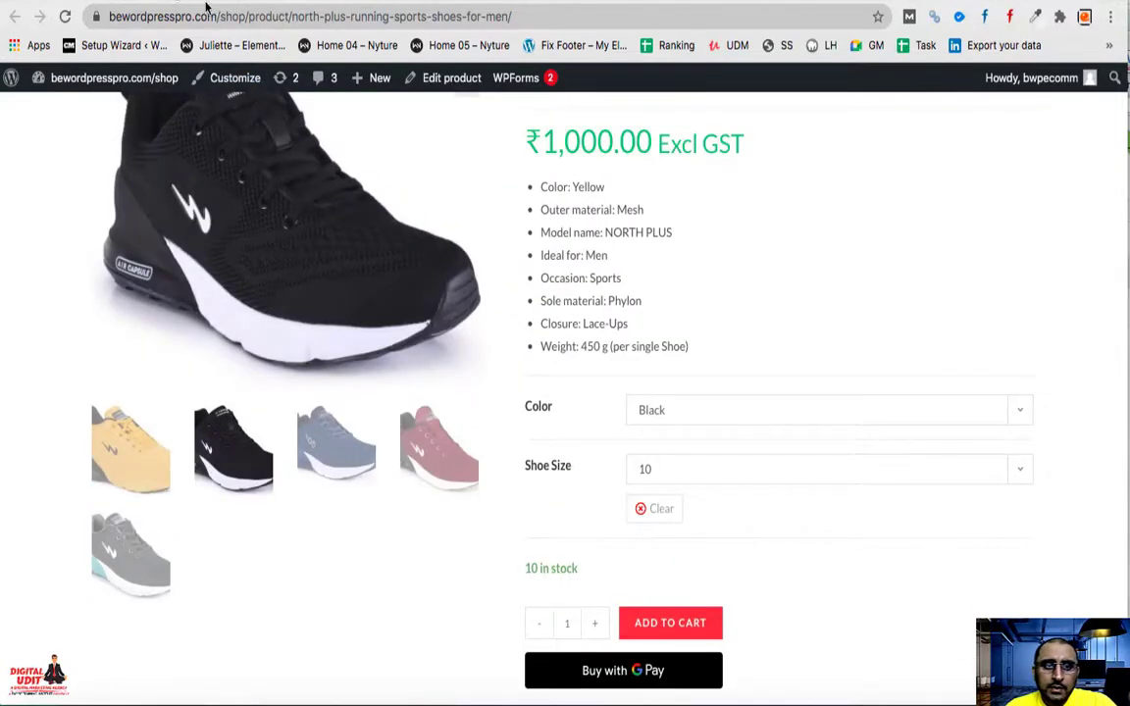
left_click(206, 7)
scroll(714, 391, "down", 3)
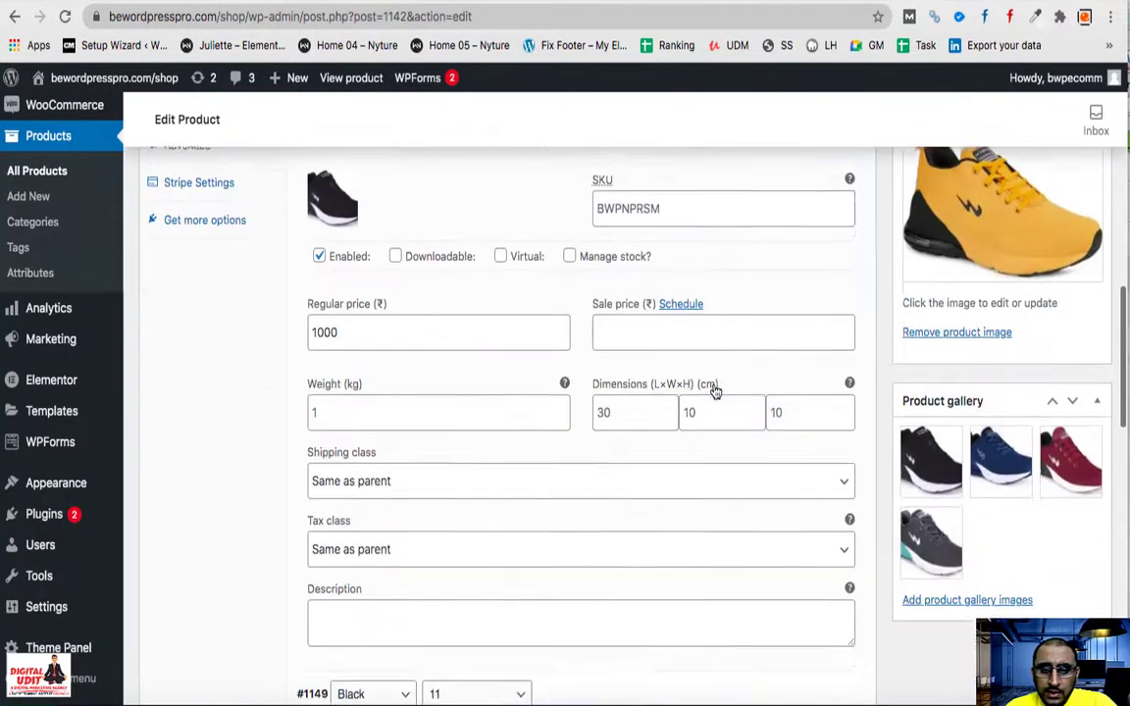
scroll(401, 371, "up", 2)
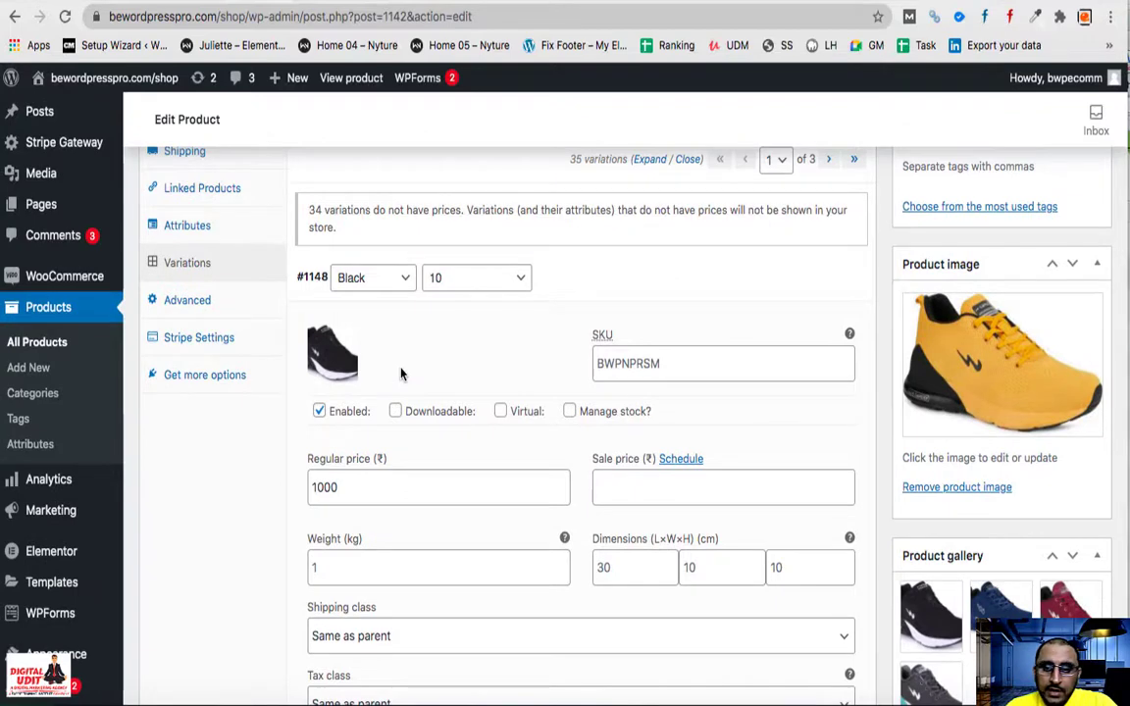
left_click(314, 284)
- Assign the black shoe image and a regular price of 1000 to the Black, size 11 variation
left_click(313, 324)
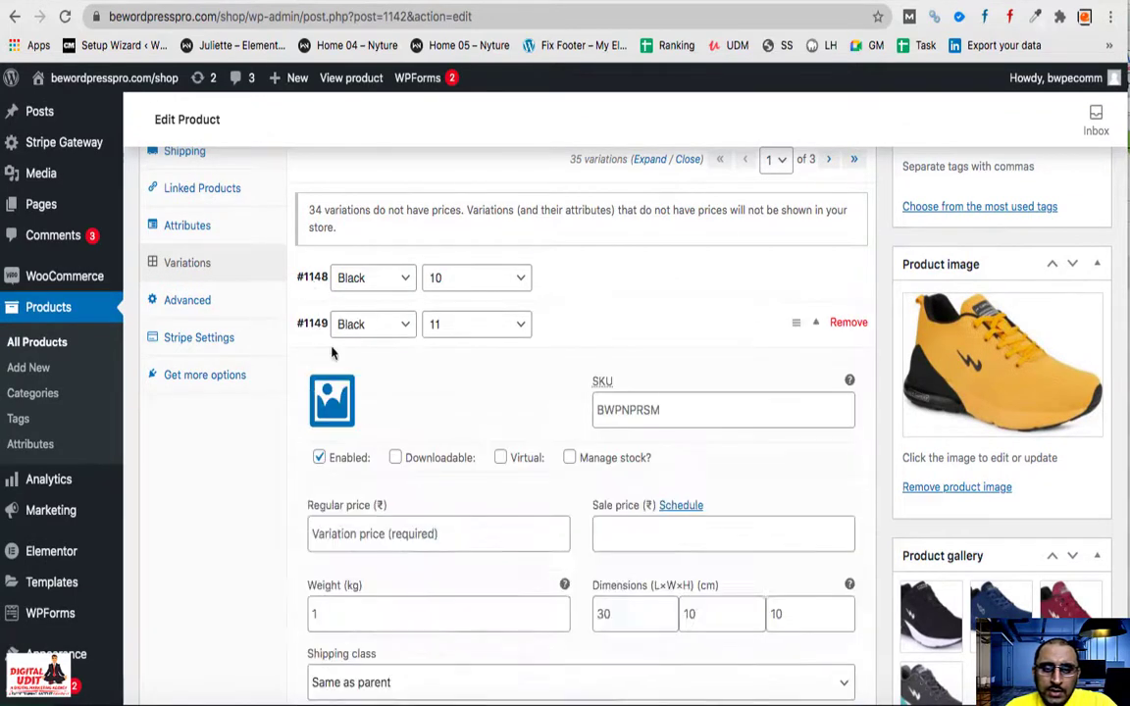
left_click(330, 400)
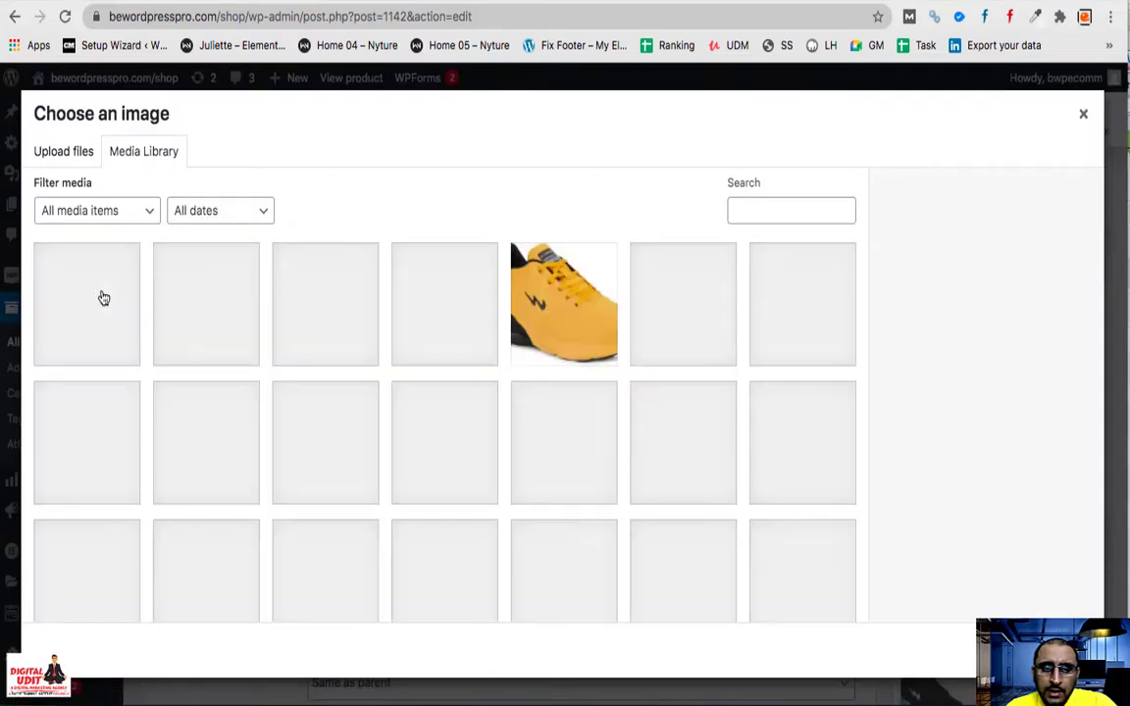
left_click(102, 298)
left_click(1040, 649)
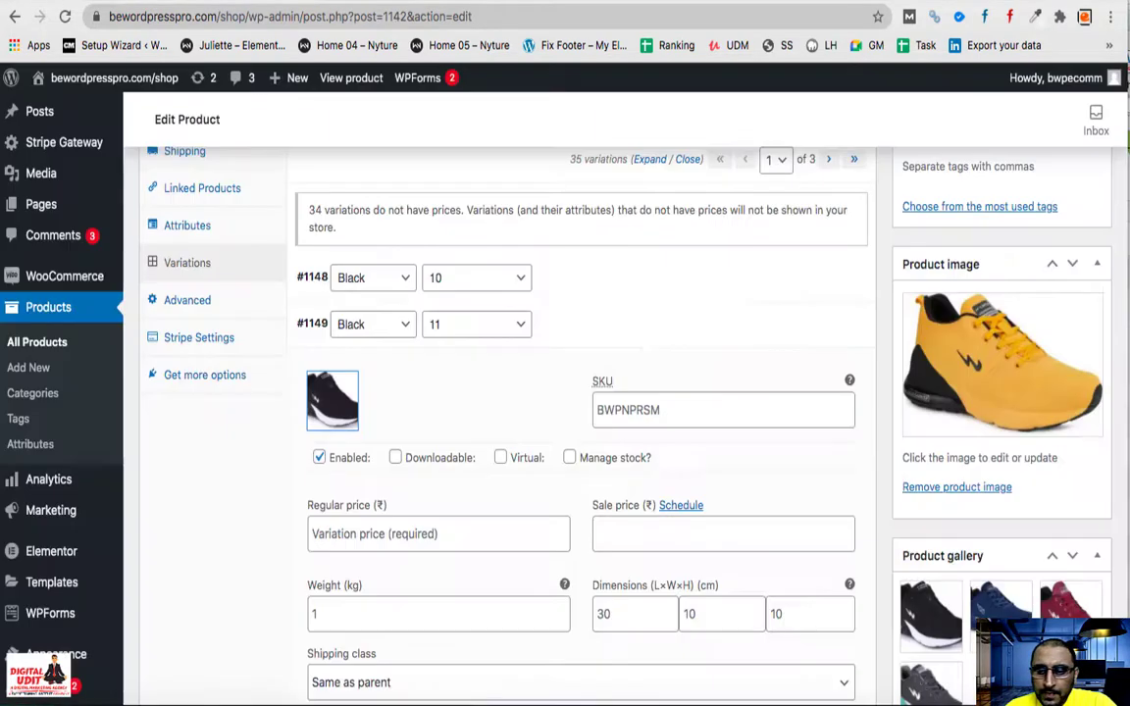
left_click(356, 534)
type("1000")
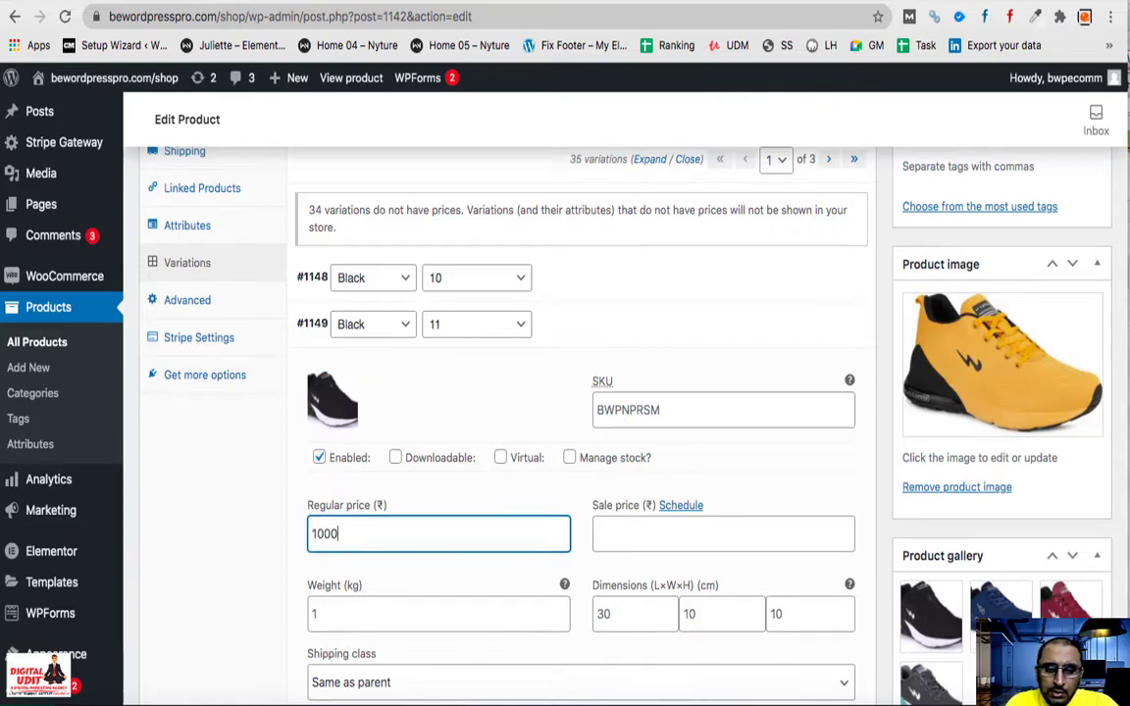
left_click(306, 342)
- Set the Black, size 12 variation's regular price to 1000 and assign it the black shoe image
left_click(356, 579)
type("1000")
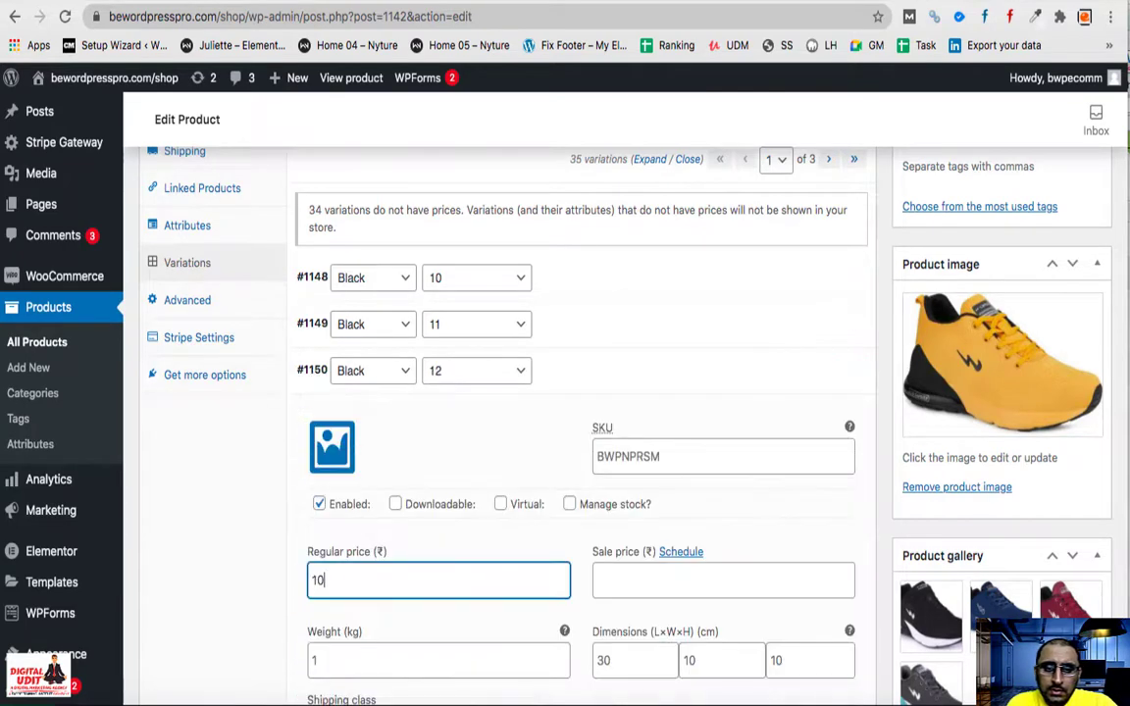
left_click(334, 450)
left_click(87, 300)
left_click(1040, 649)
left_click(310, 370)
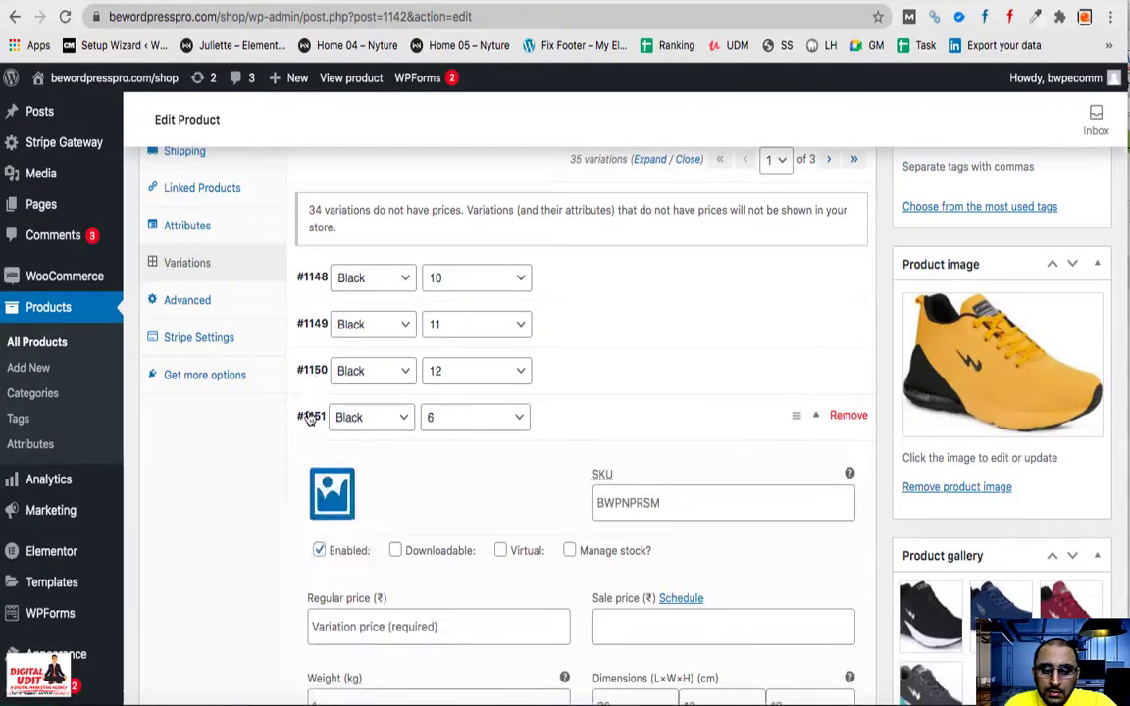
- Assign the black shoe image and a regular price of 1000 to the Black, size 6 variation
left_click(331, 491)
left_click(118, 285)
left_click(1040, 650)
scroll(366, 398, "down", 3)
left_click(366, 398)
type("1000")
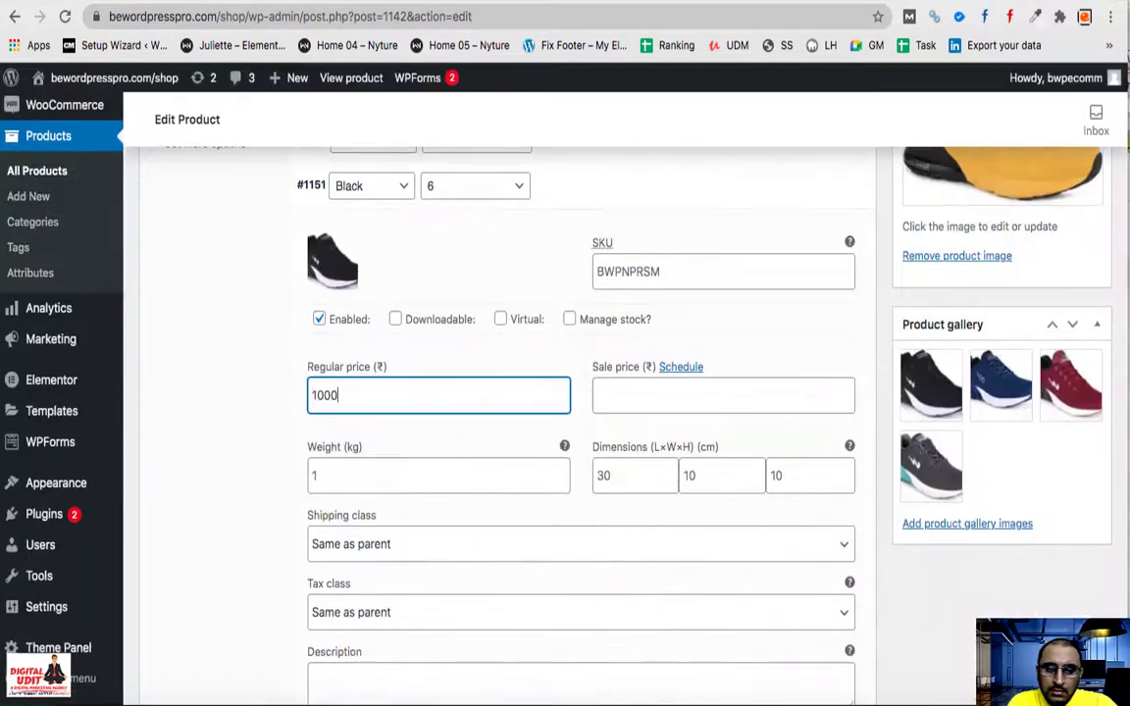
scroll(312, 345, "up", 2)
left_click(312, 345)
- Reopen the Black, size 6 variation to check its image and price, and collapse it again
scroll(326, 531, "down", 1)
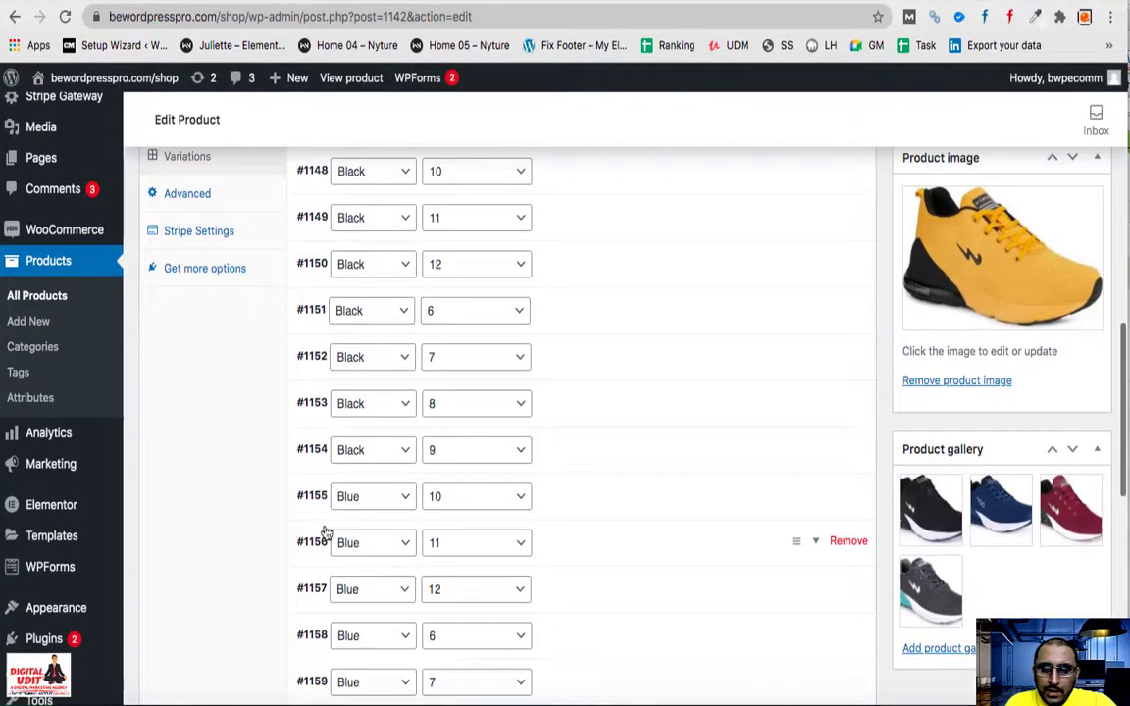
scroll(325, 530, "up", 3)
left_click(309, 396)
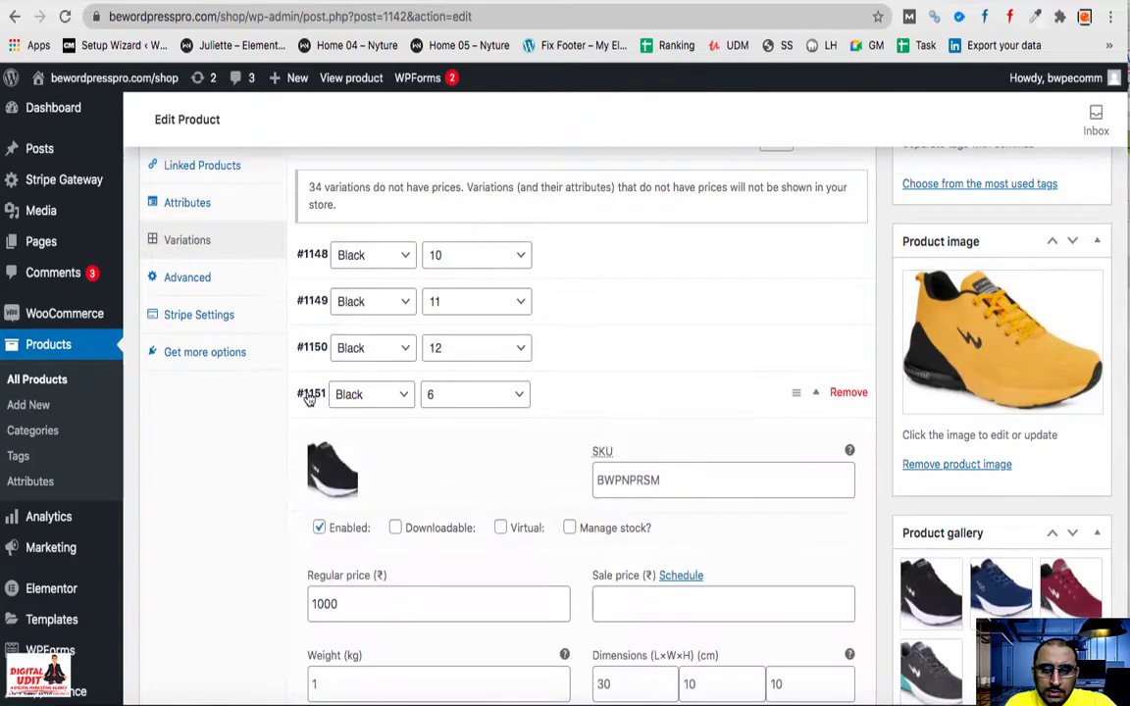
left_click(309, 396)
- Assign the black.jpeg image to the Black, size 7 variation, fill in its regular price and collapse it
left_click(310, 447)
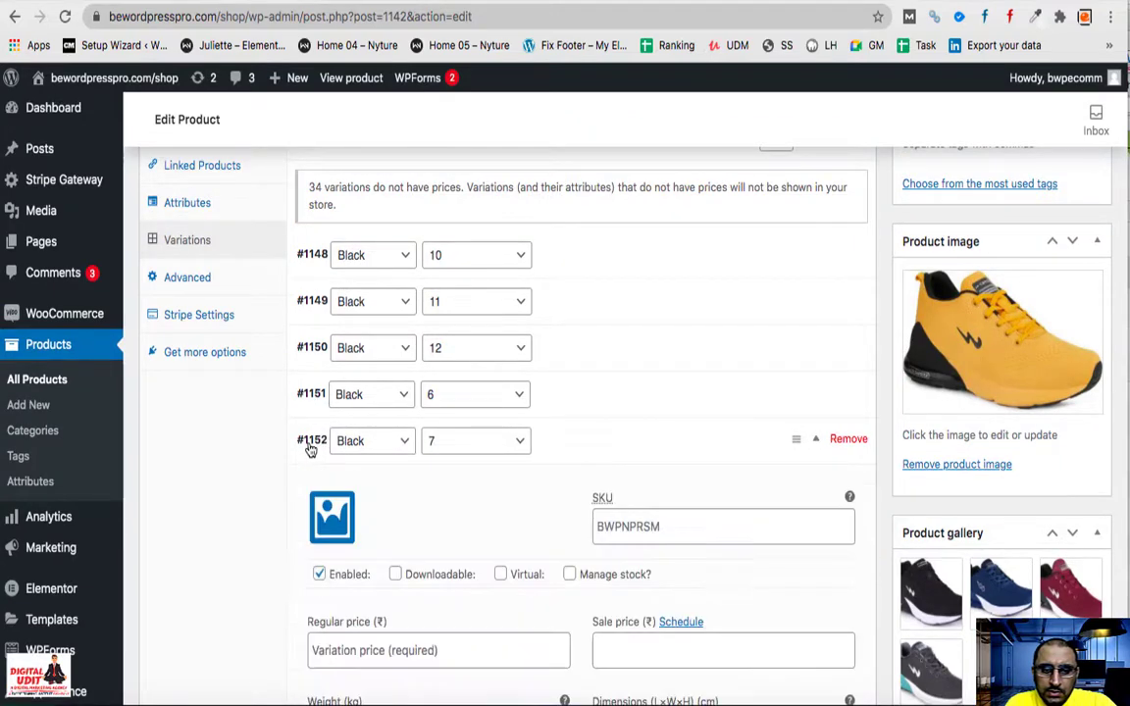
left_click(327, 512)
left_click(110, 318)
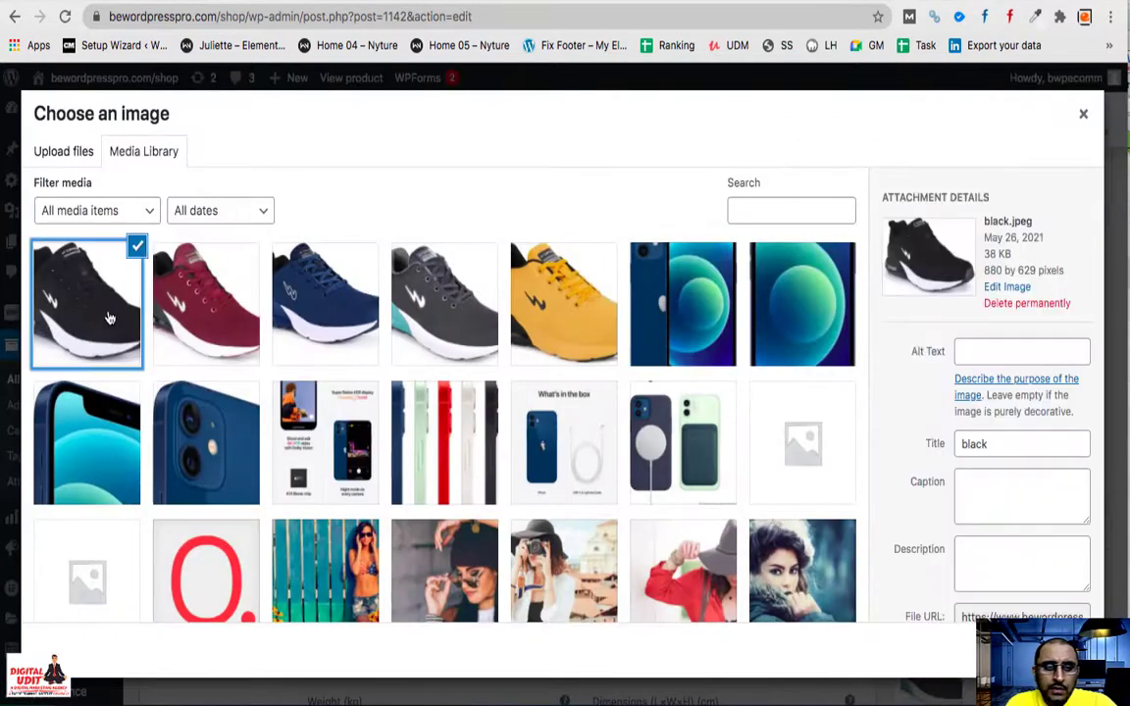
left_click(969, 677)
scroll(504, 507, "down", 3)
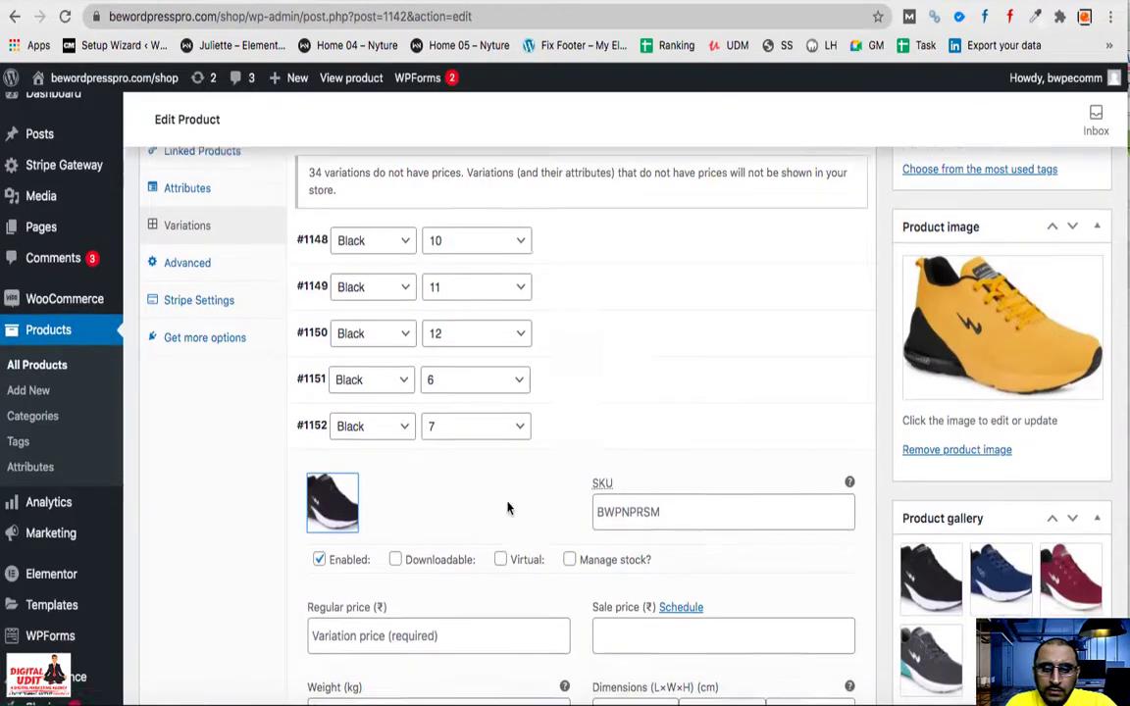
left_click(454, 496)
left_click(321, 305)
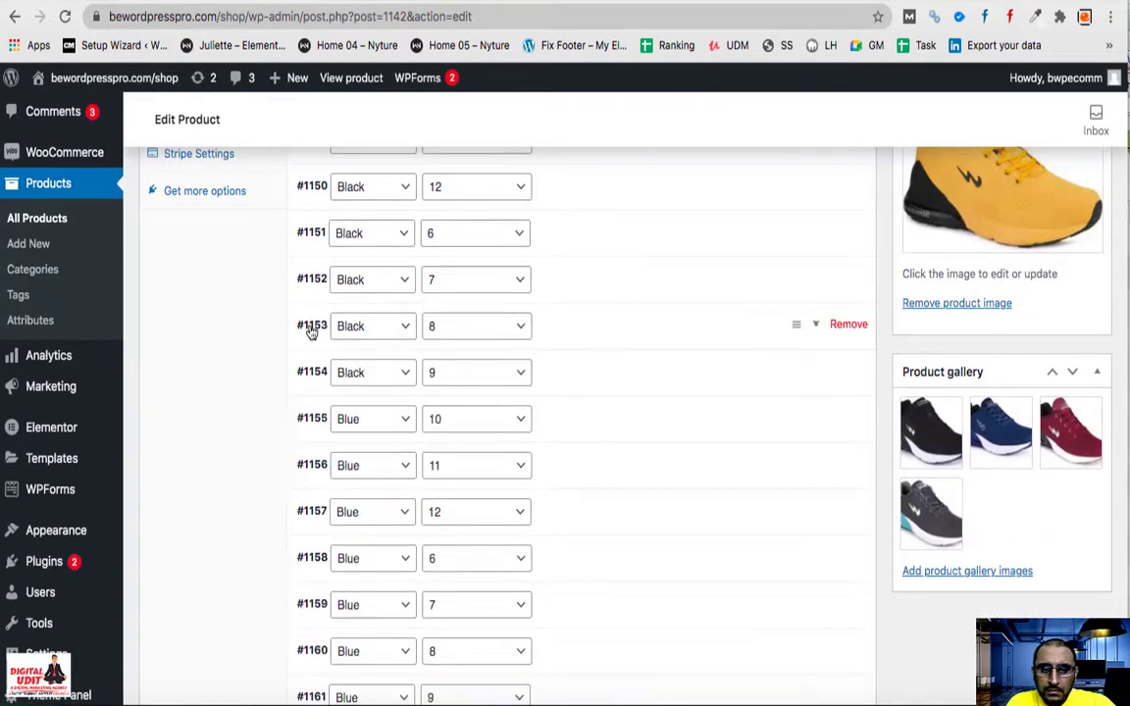
- Assign the black shoe image and a regular price of 1000 to the Black, size 8 variation
left_click(310, 325)
left_click(332, 398)
left_click(99, 304)
left_click(969, 677)
left_click(513, 542)
type("1000")
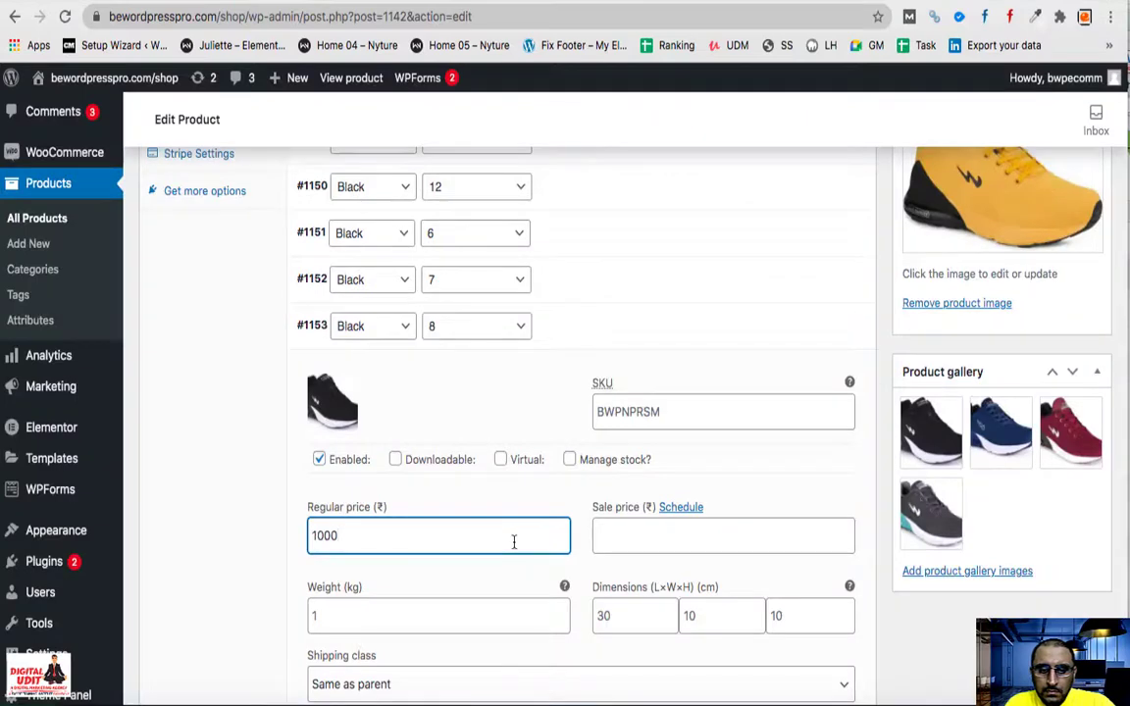
left_click(315, 331)
- Assign the black shoe image and a regular price of 1000 to the Black, size 9 variation
left_click(312, 372)
left_click(328, 446)
left_click(969, 677)
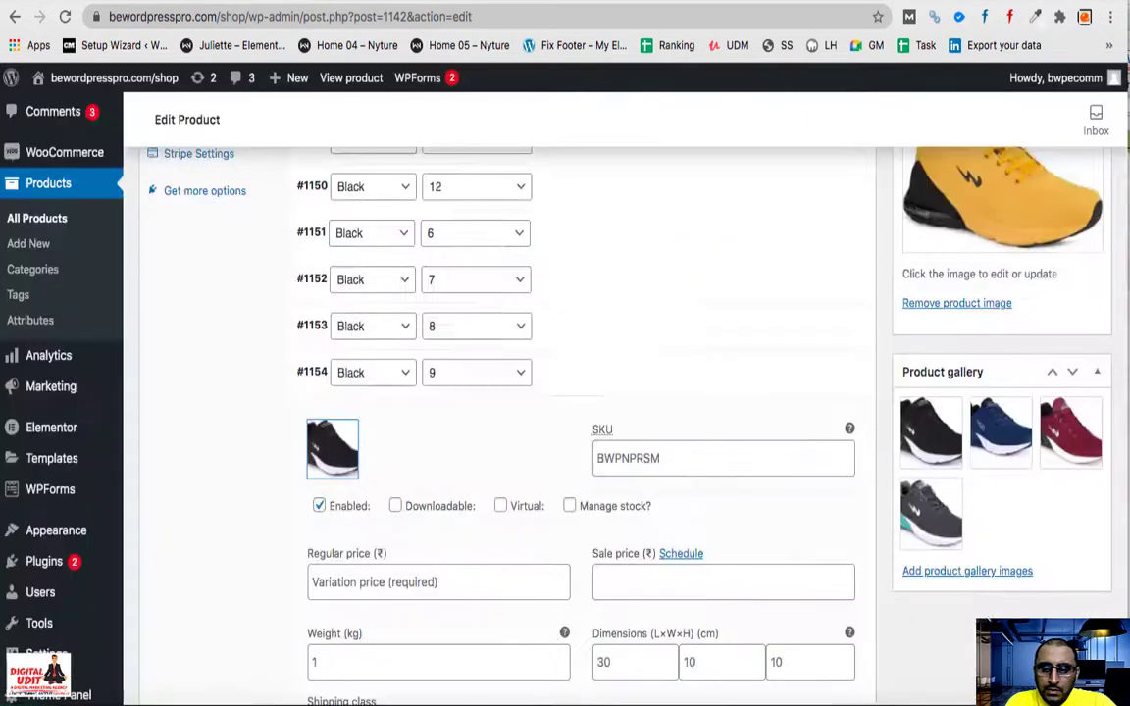
left_click(394, 581)
type("1000")
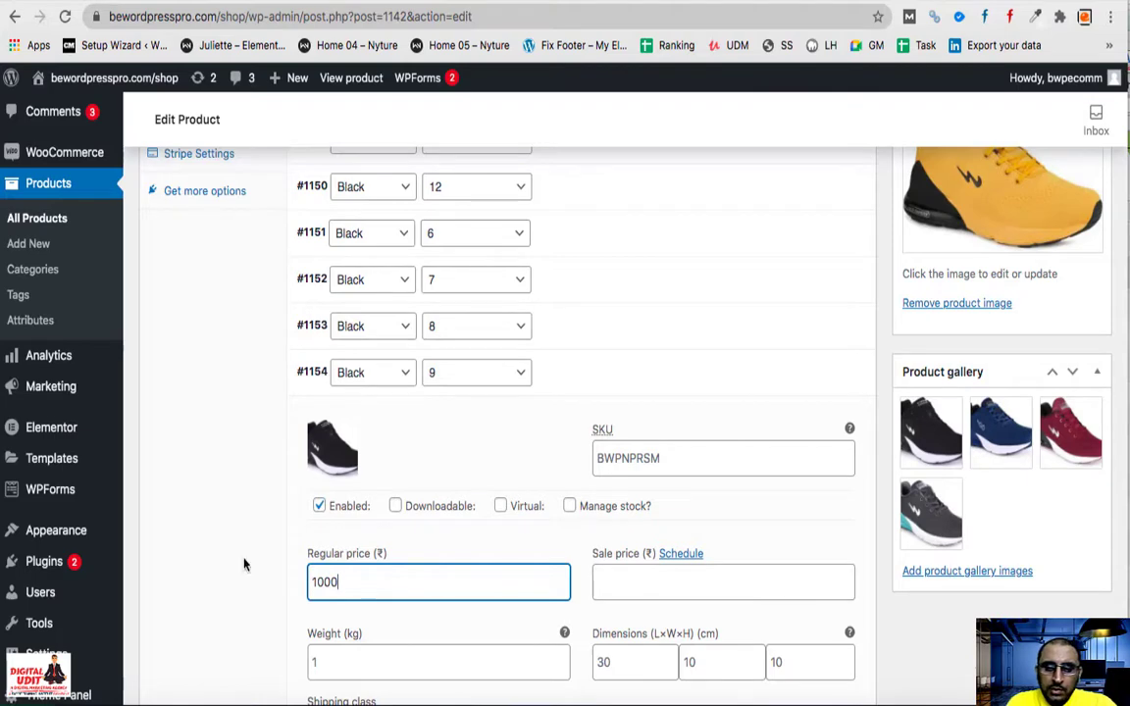
left_click(218, 562)
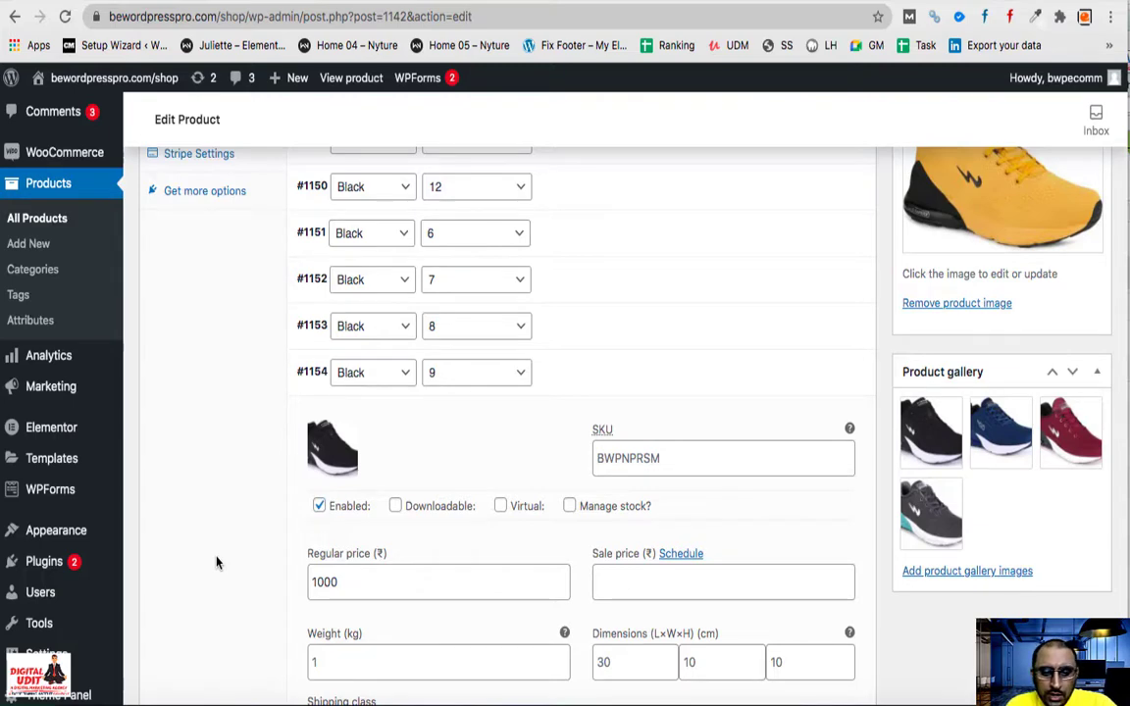
left_click(317, 382)
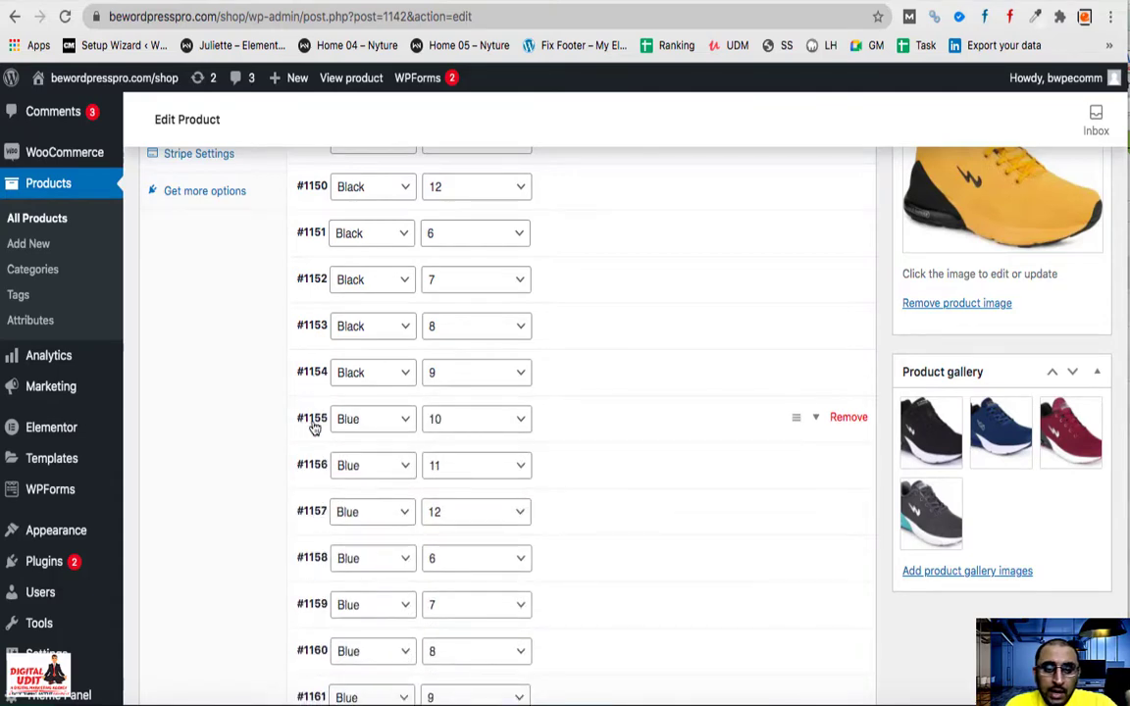
- Assign the blue.jpeg image and a regular price of 1100 to the Blue, size 10 variation
left_click(312, 424)
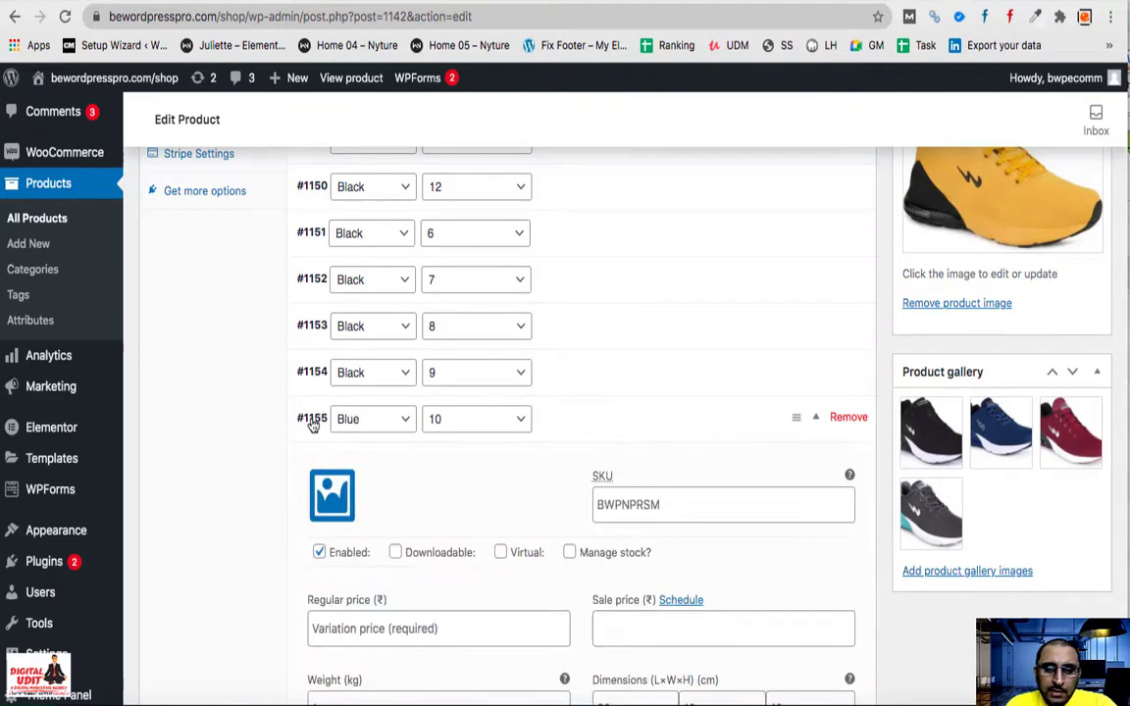
left_click(331, 494)
left_click(319, 322)
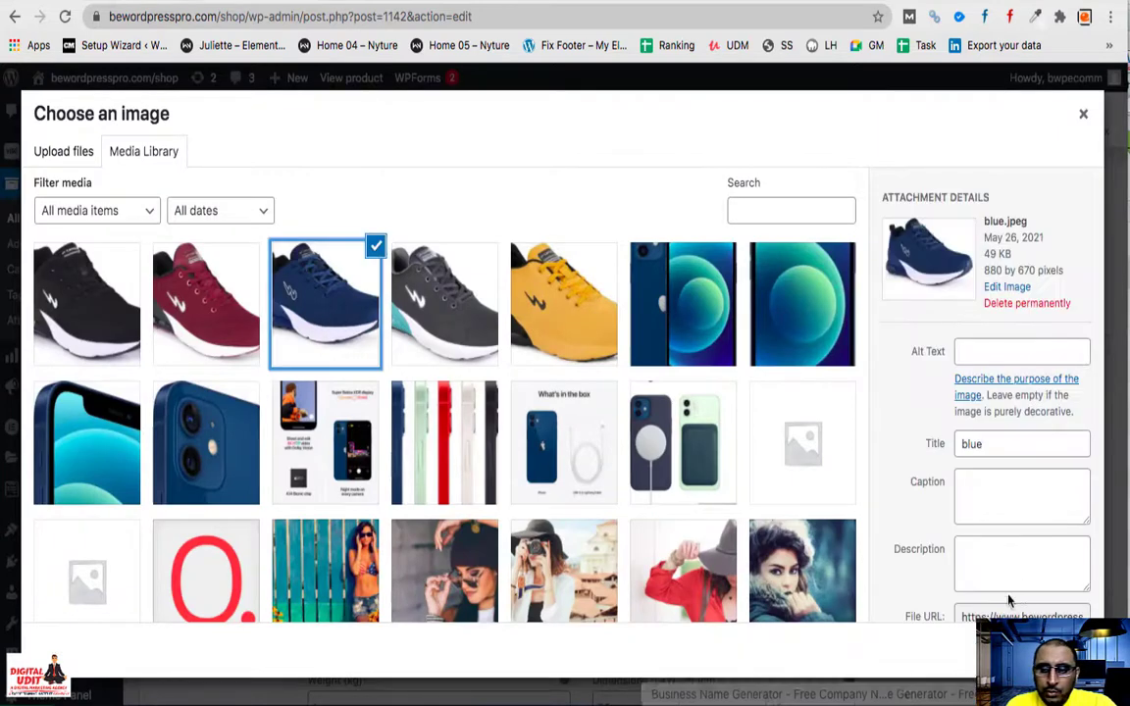
left_click(956, 675)
left_click(409, 616)
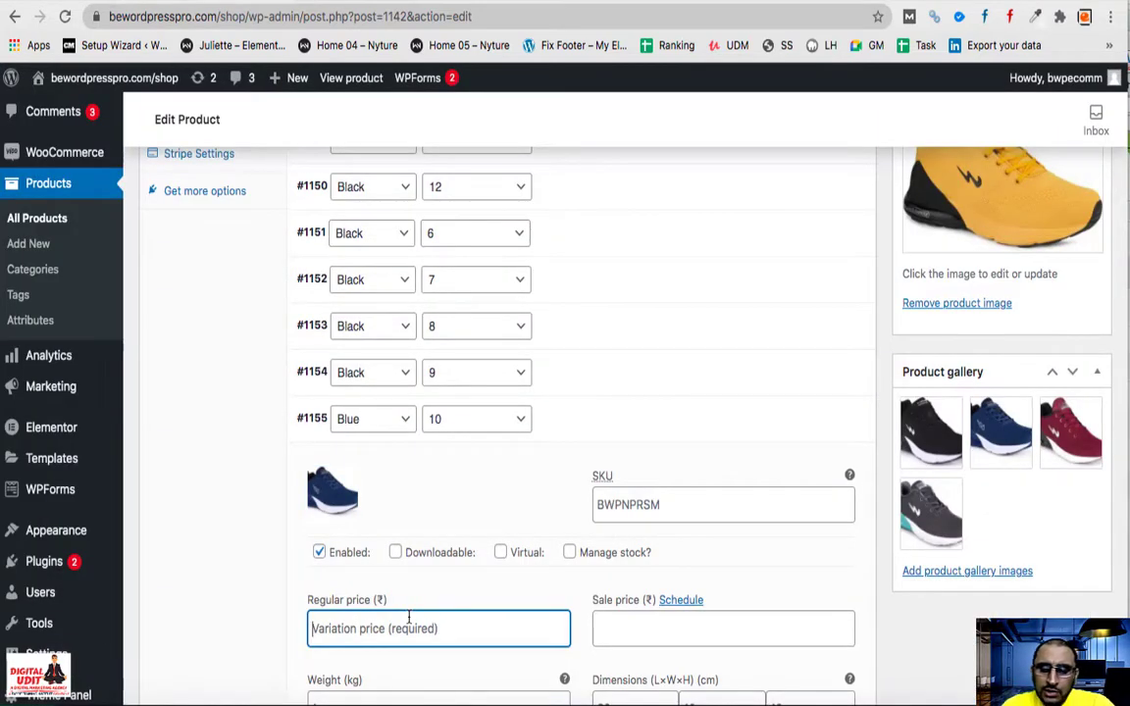
type("1100")
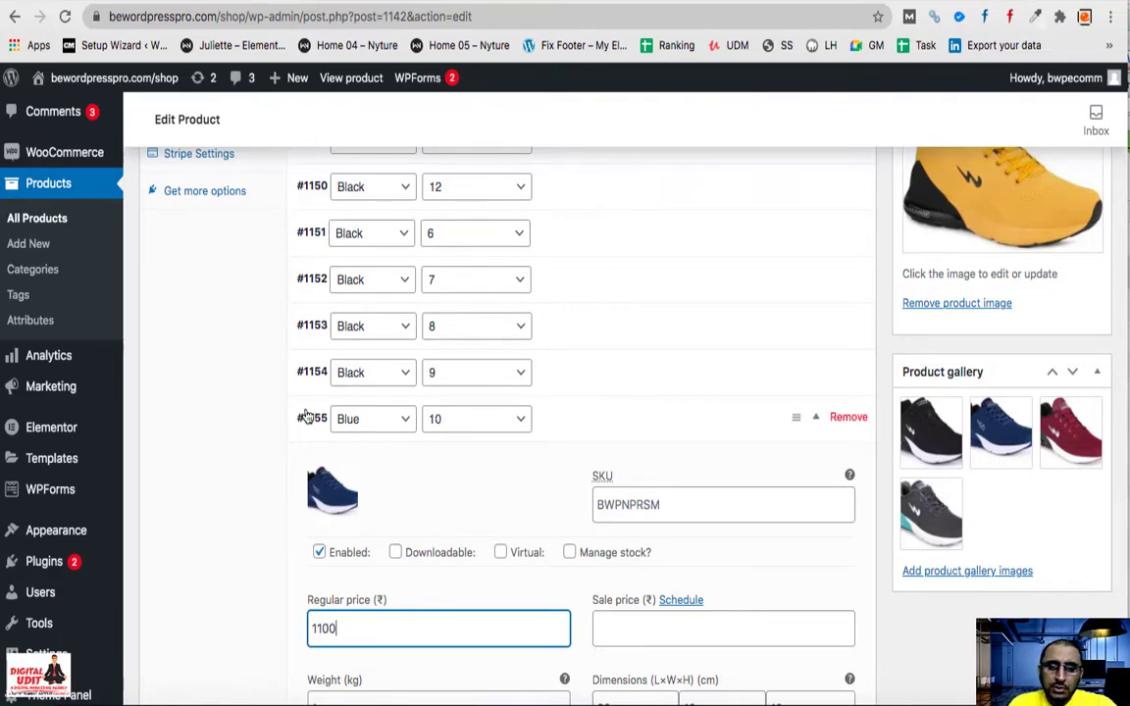
left_click(307, 417)
- Assign the burgundy.jpeg image and a regular price of 1200 to the Burgundy, size 10 variation
scroll(459, 469, "down", 5)
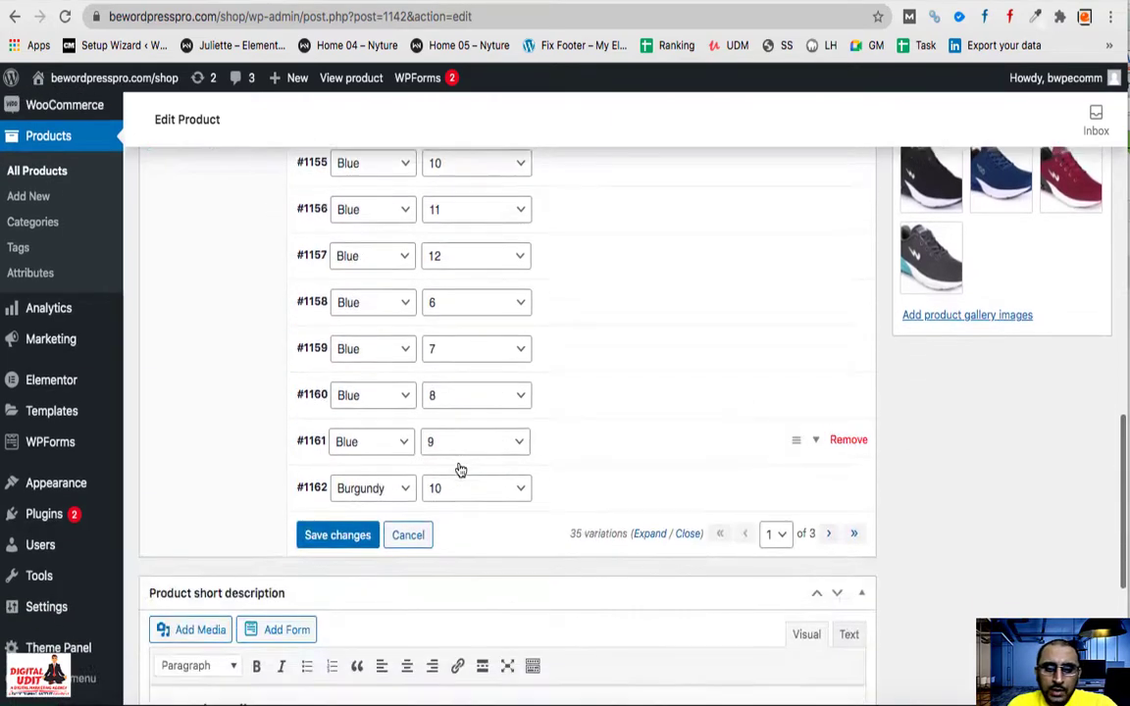
left_click(305, 488)
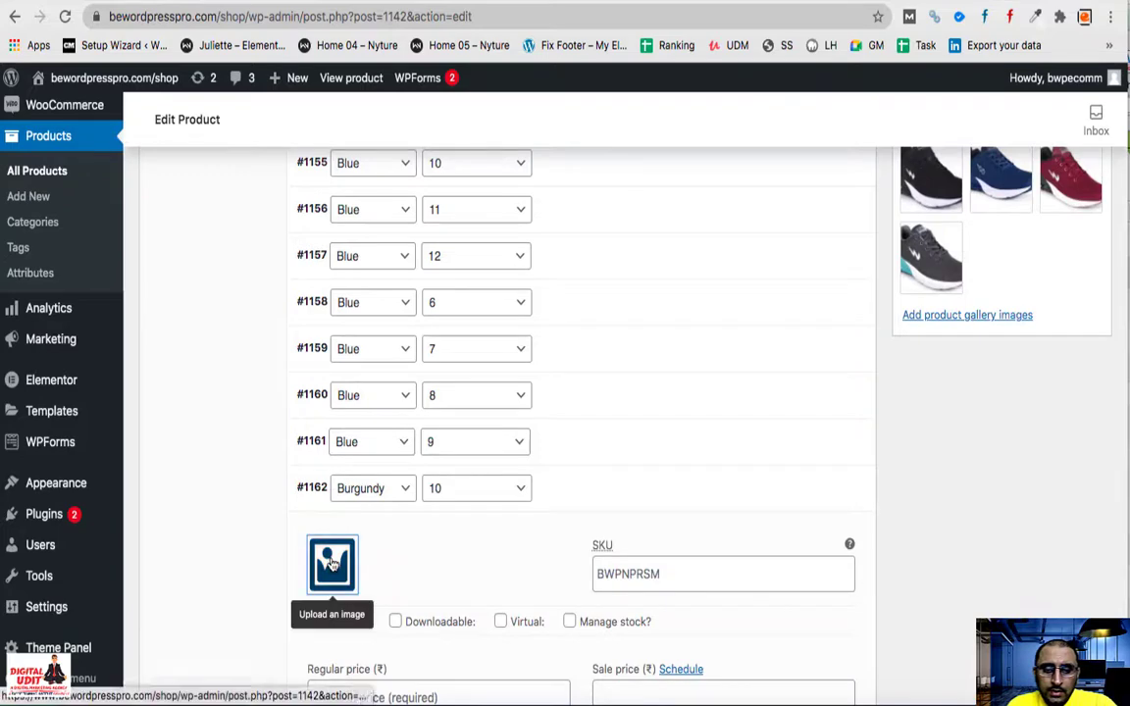
left_click(332, 563)
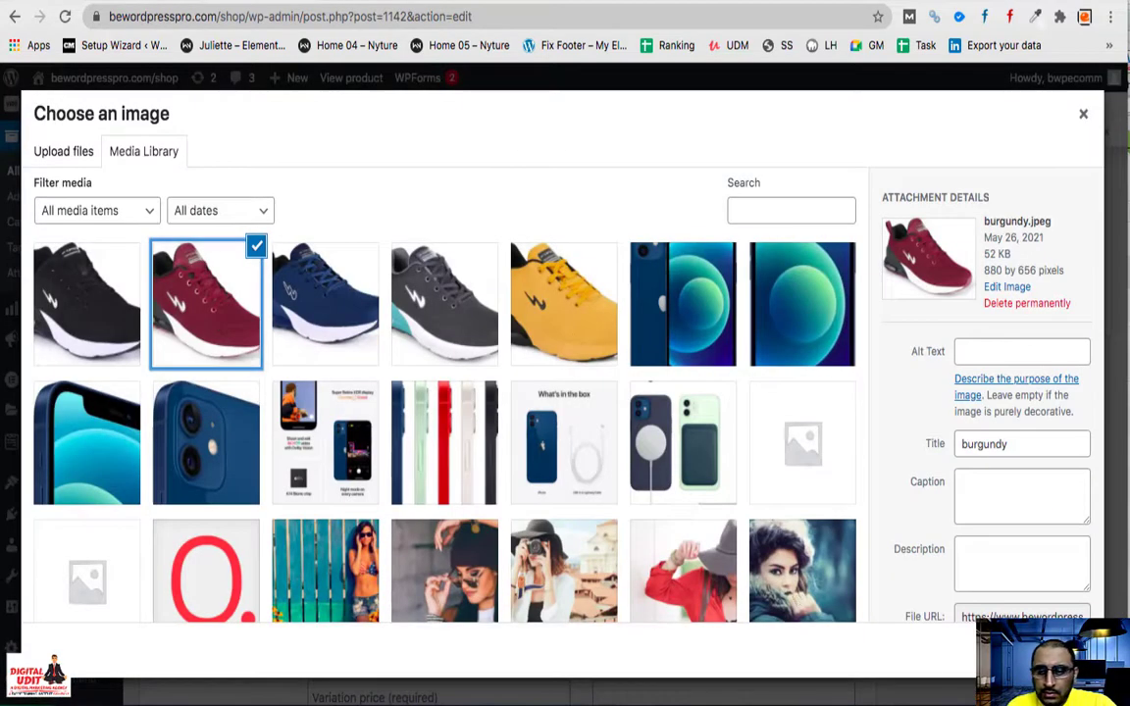
left_click(1041, 656)
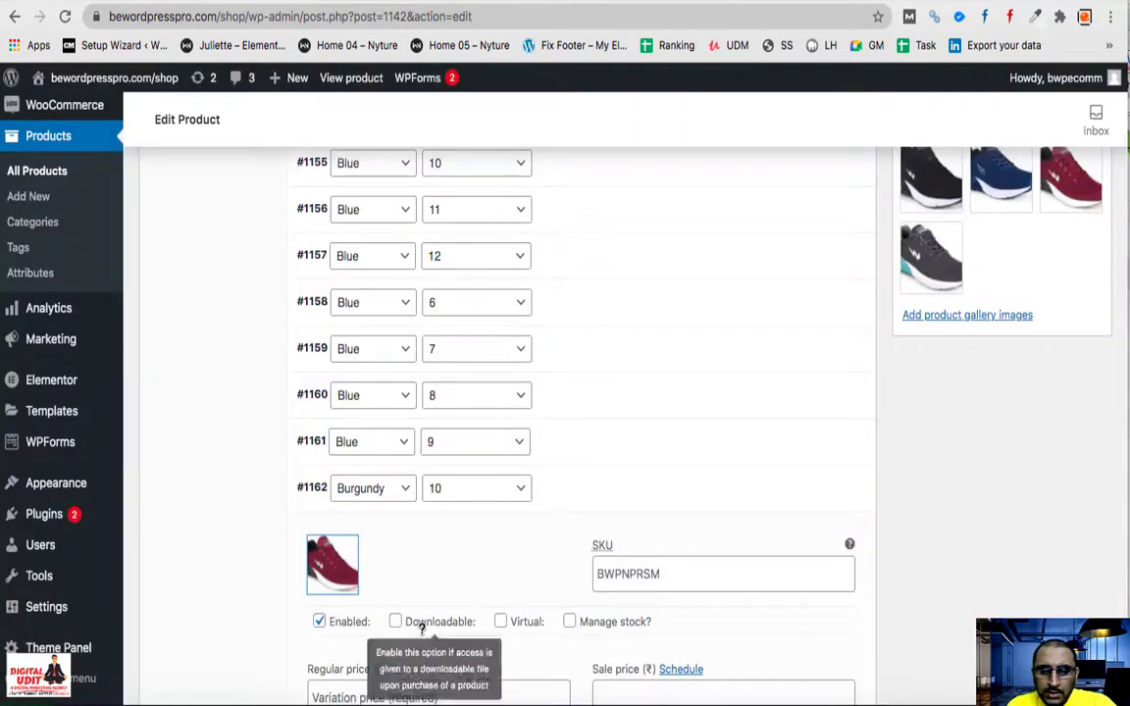
scroll(402, 618, "down", 2)
left_click(390, 585)
type("1200")
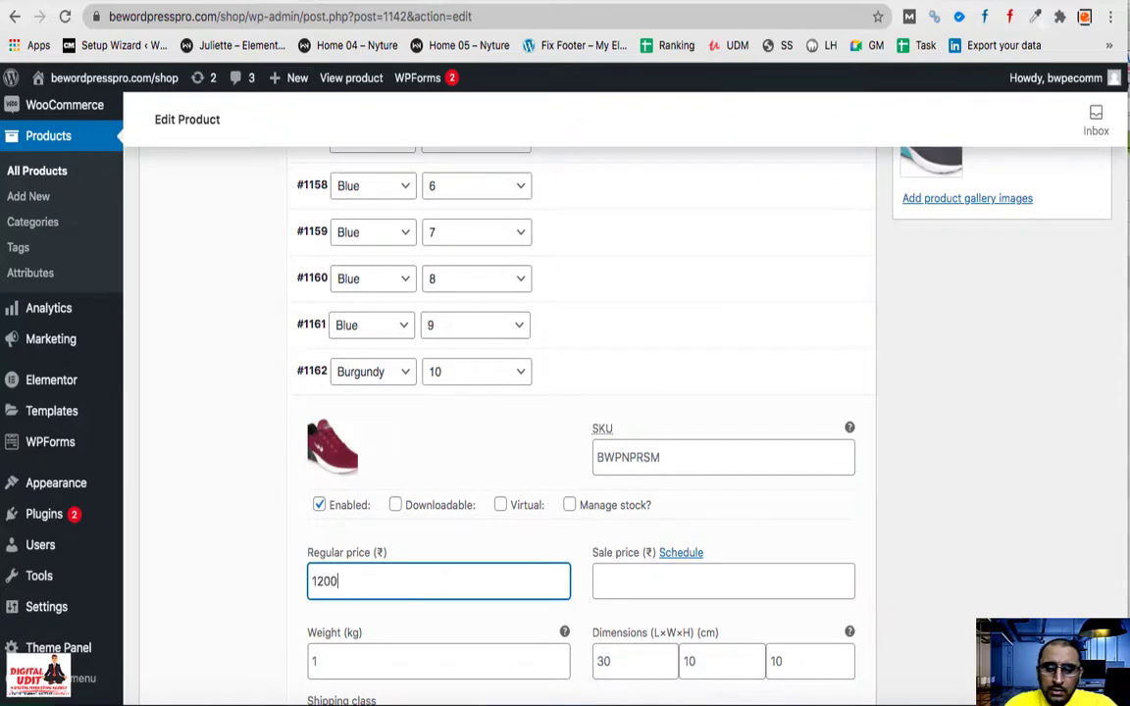
left_click(326, 381)
- Update the product to save the edited variations and reopen its variations list
scroll(804, 468, "up", 15)
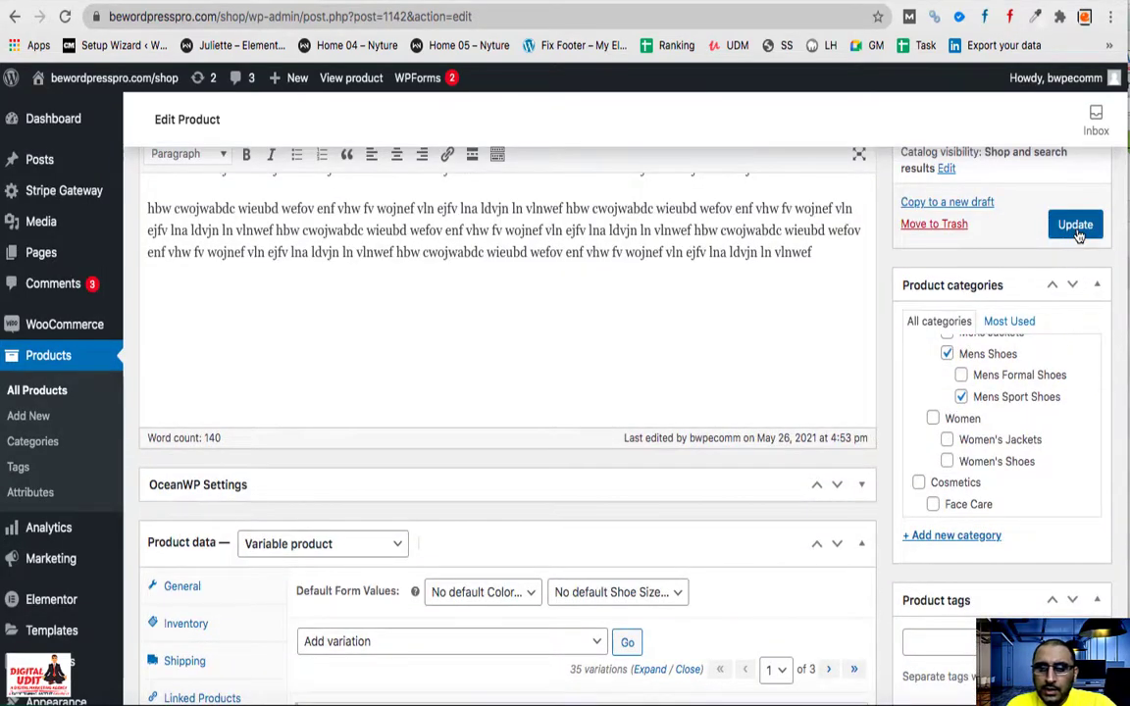
left_click(1075, 224)
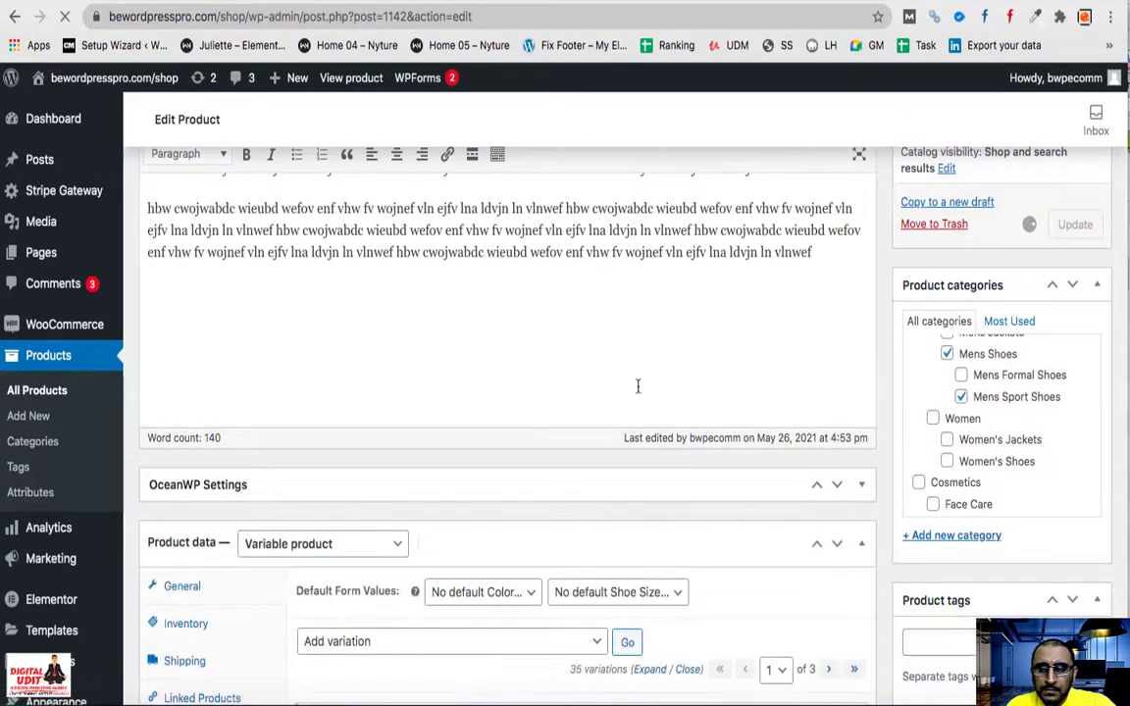
scroll(638, 387, "up", 5)
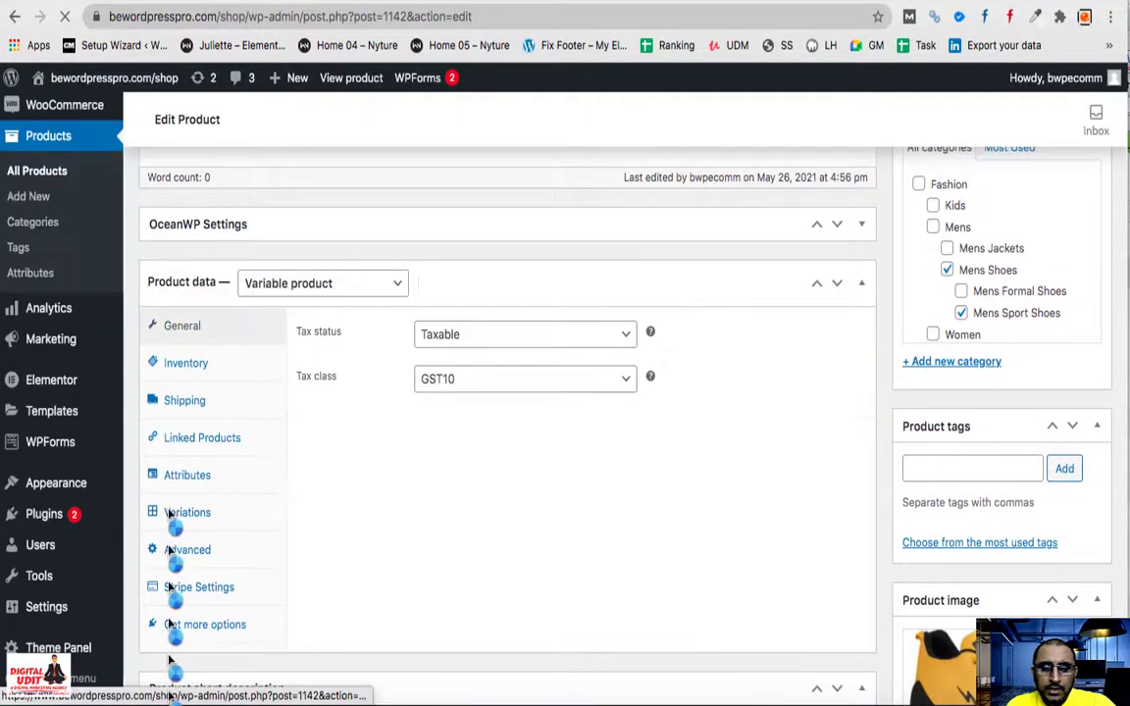
scroll(520, 528, "down", 10)
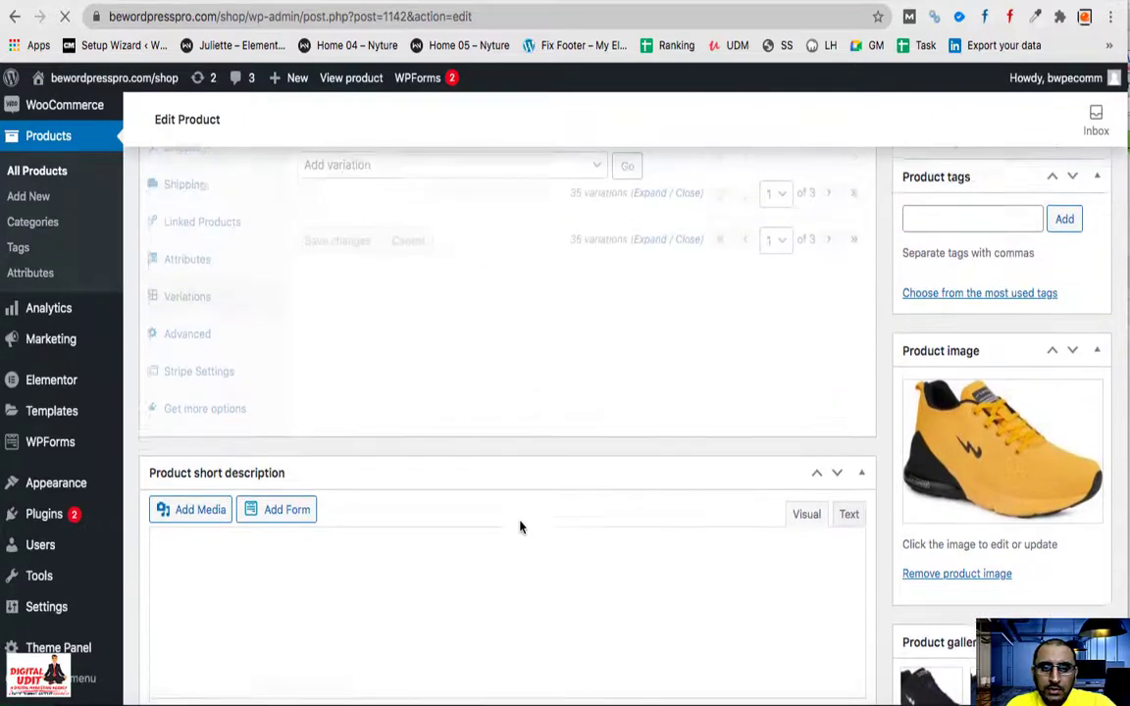
- Go to the second page of the variations list to reach the Grey variations
scroll(520, 527, "down", 5)
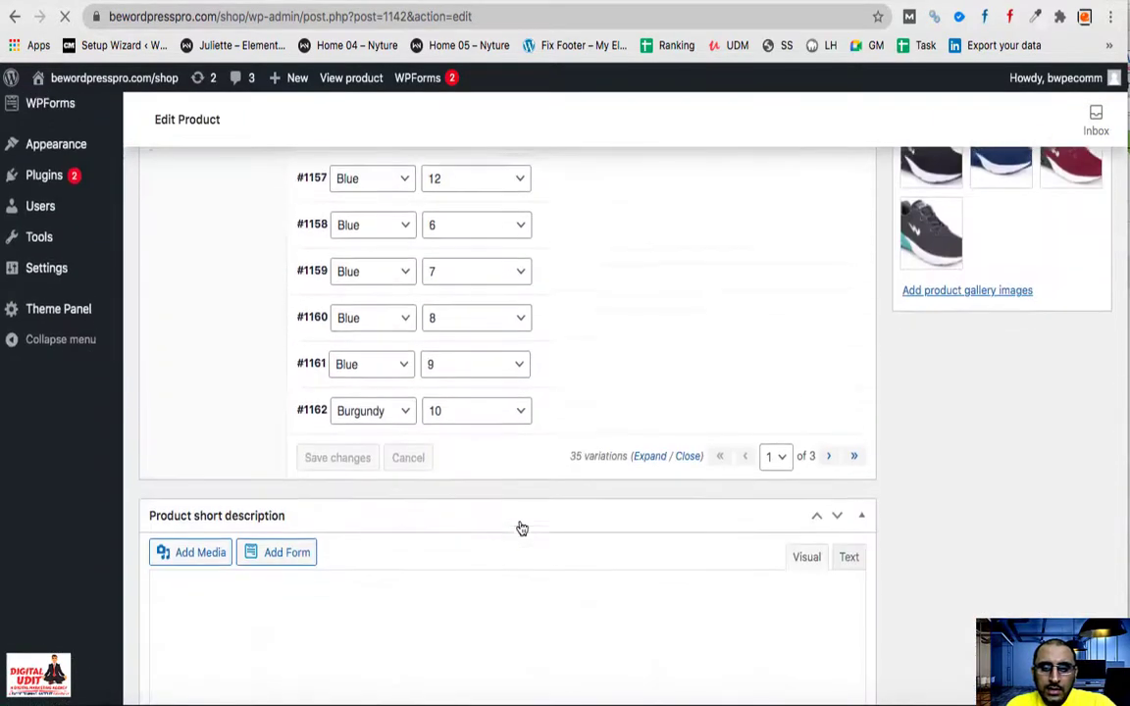
scroll(755, 477, "down", 4)
scroll(754, 474, "up", 2)
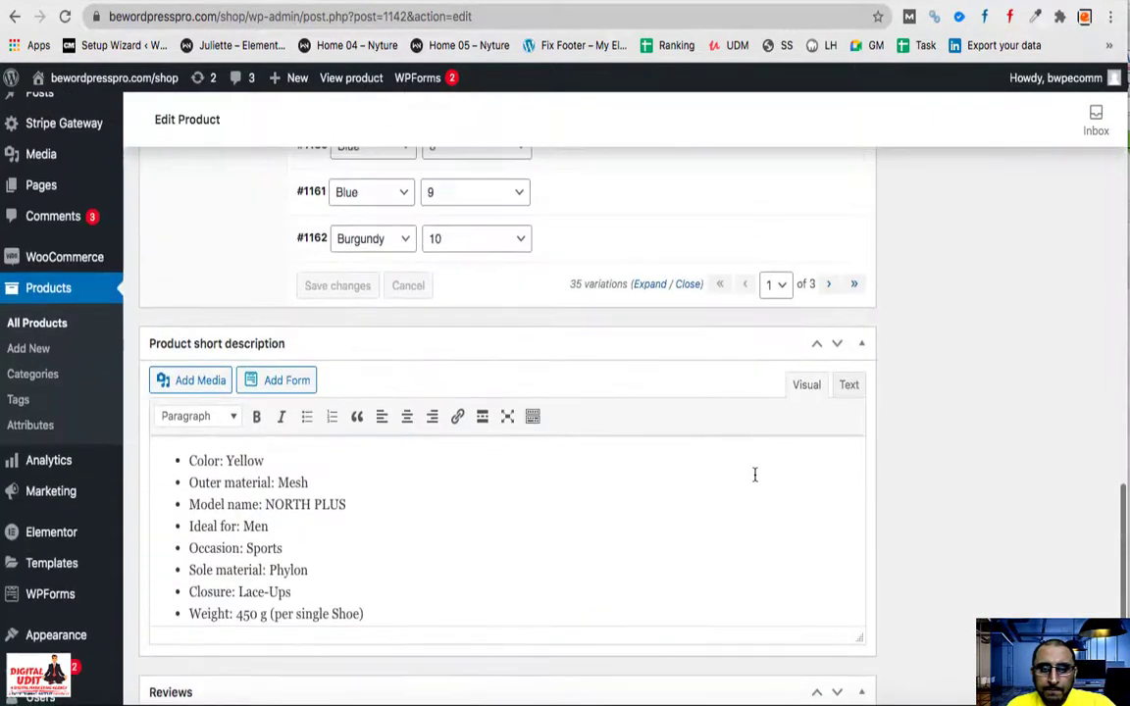
left_click(829, 286)
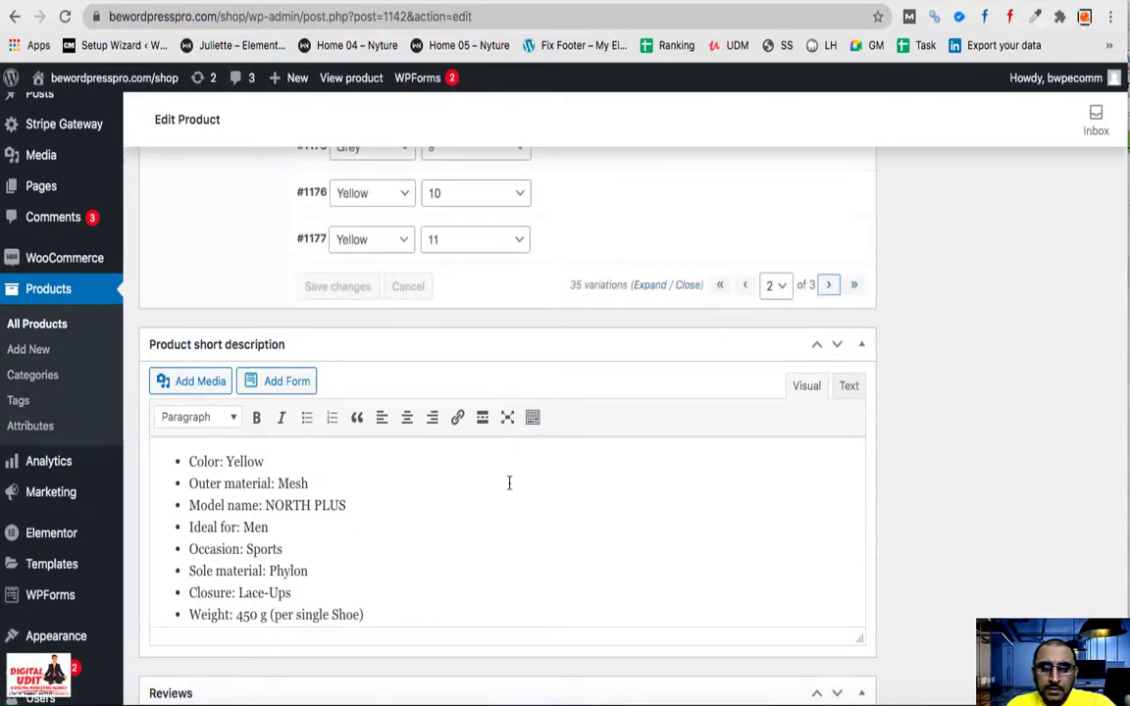
scroll(509, 483, "up", 8)
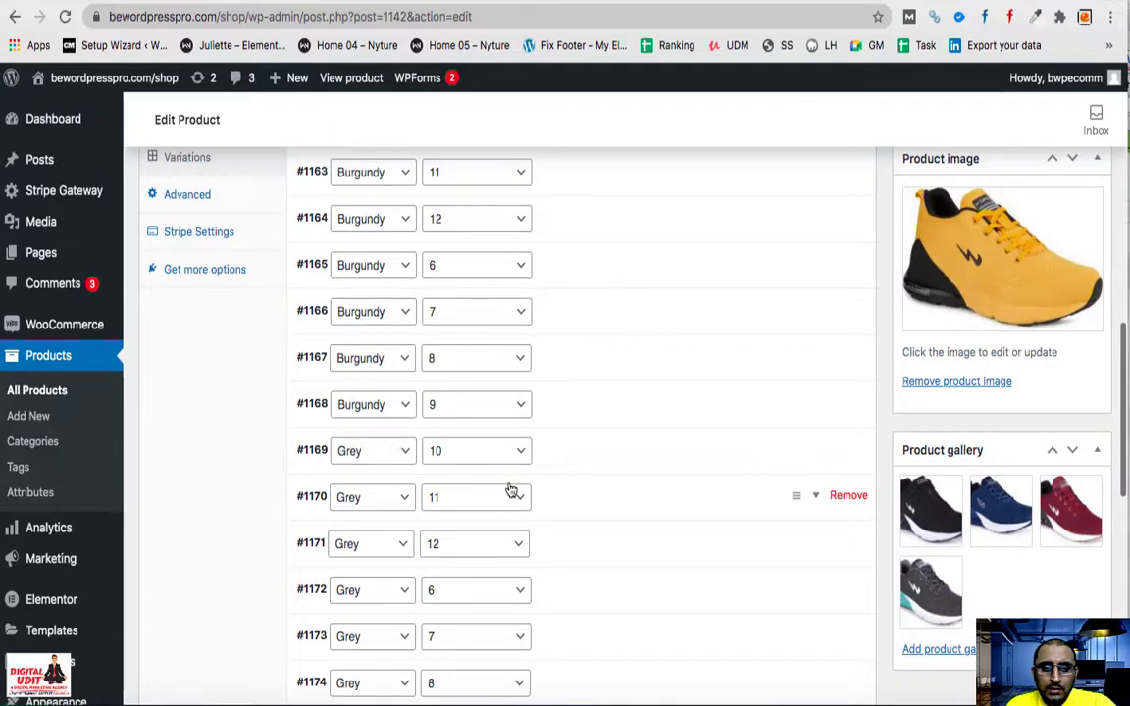
scroll(509, 488, "down", 1)
- Assign the grey.jpeg image and a regular price of 1300 to the Grey, size 10 variation
left_click(306, 402)
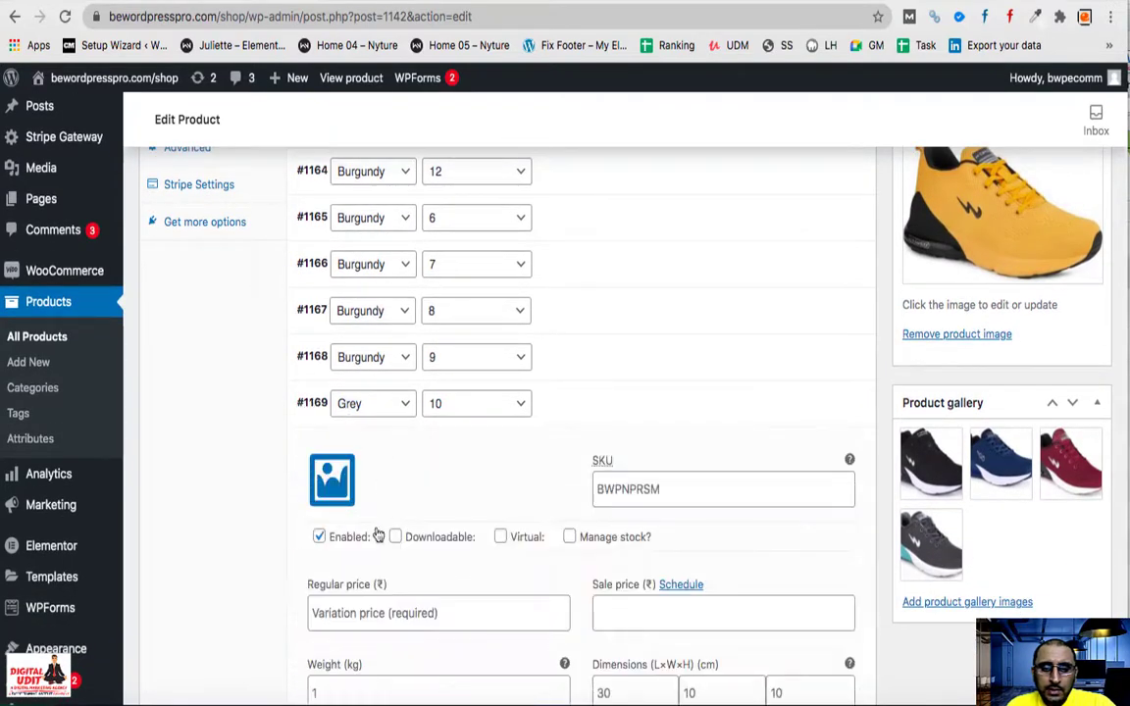
left_click(331, 480)
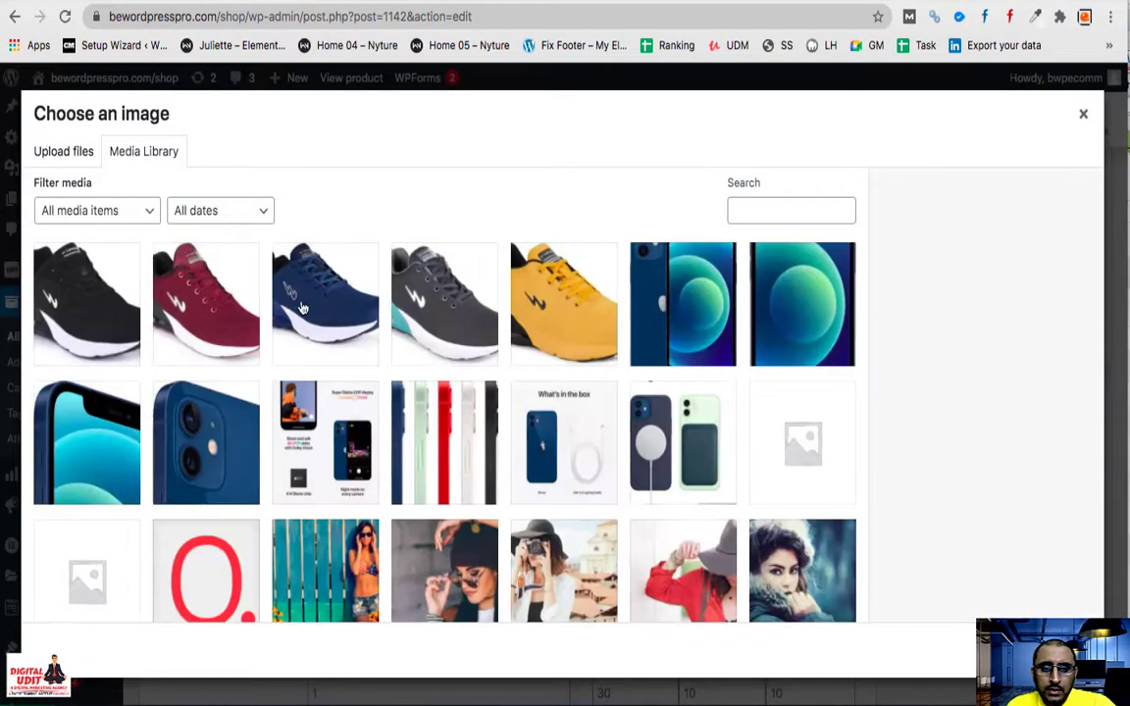
left_click(418, 310)
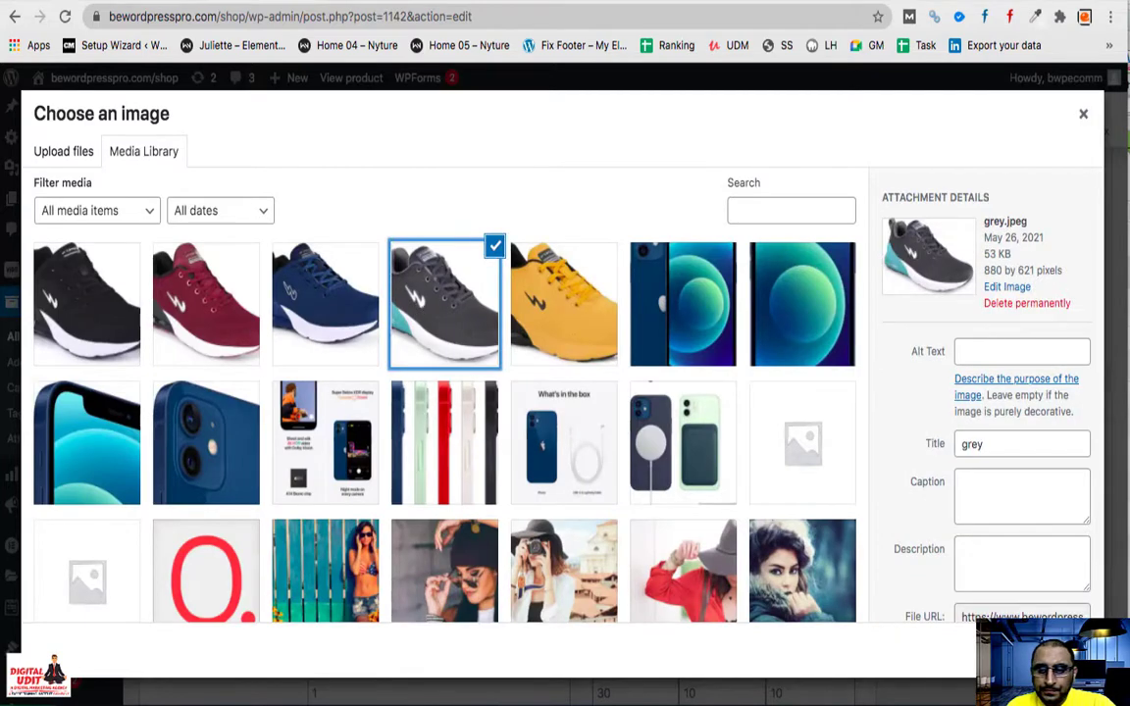
left_click(1040, 653)
scroll(675, 521, "down", 4)
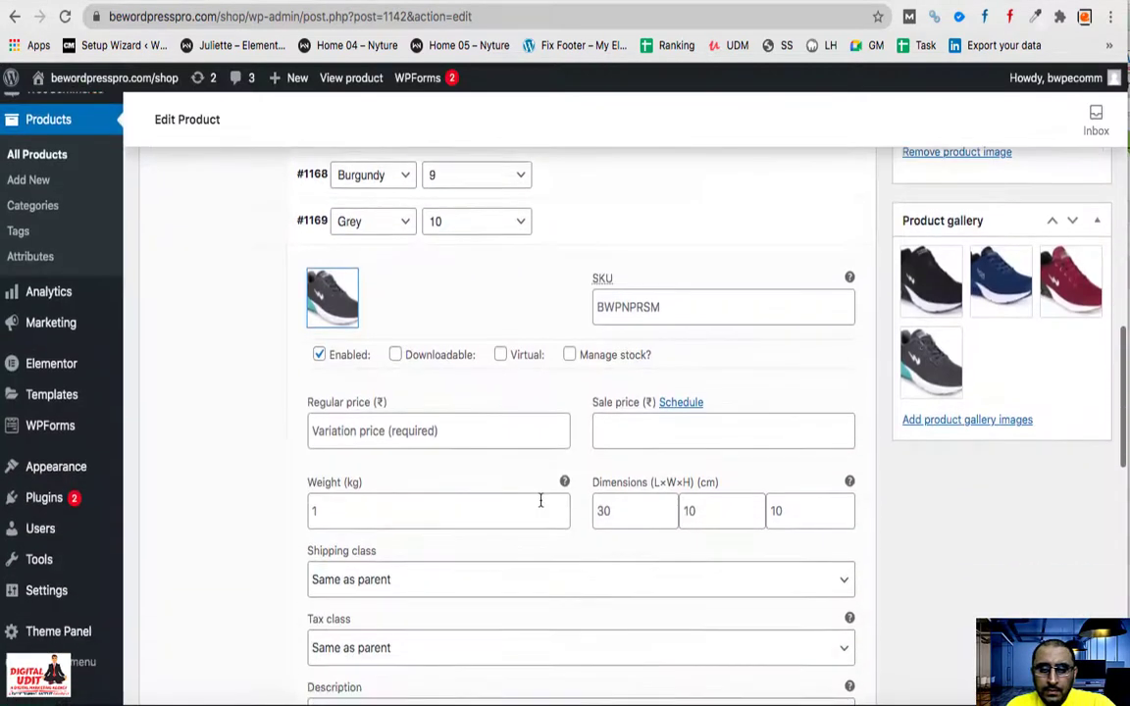
left_click(447, 433)
type("1300")
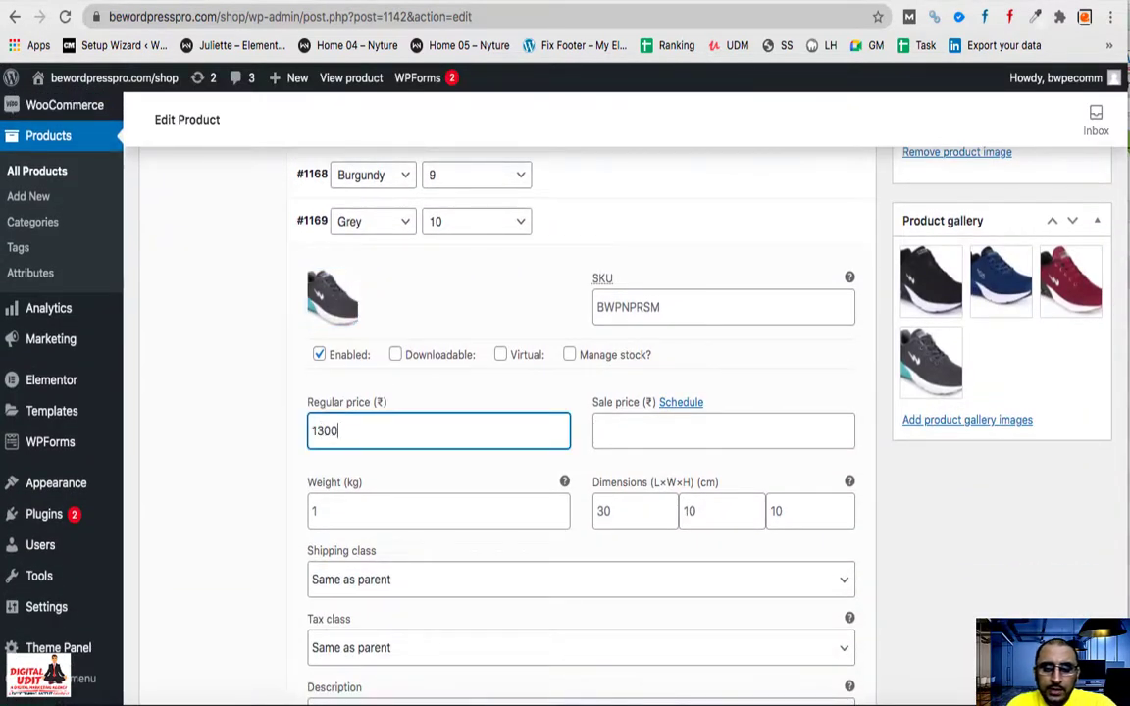
left_click(317, 224)
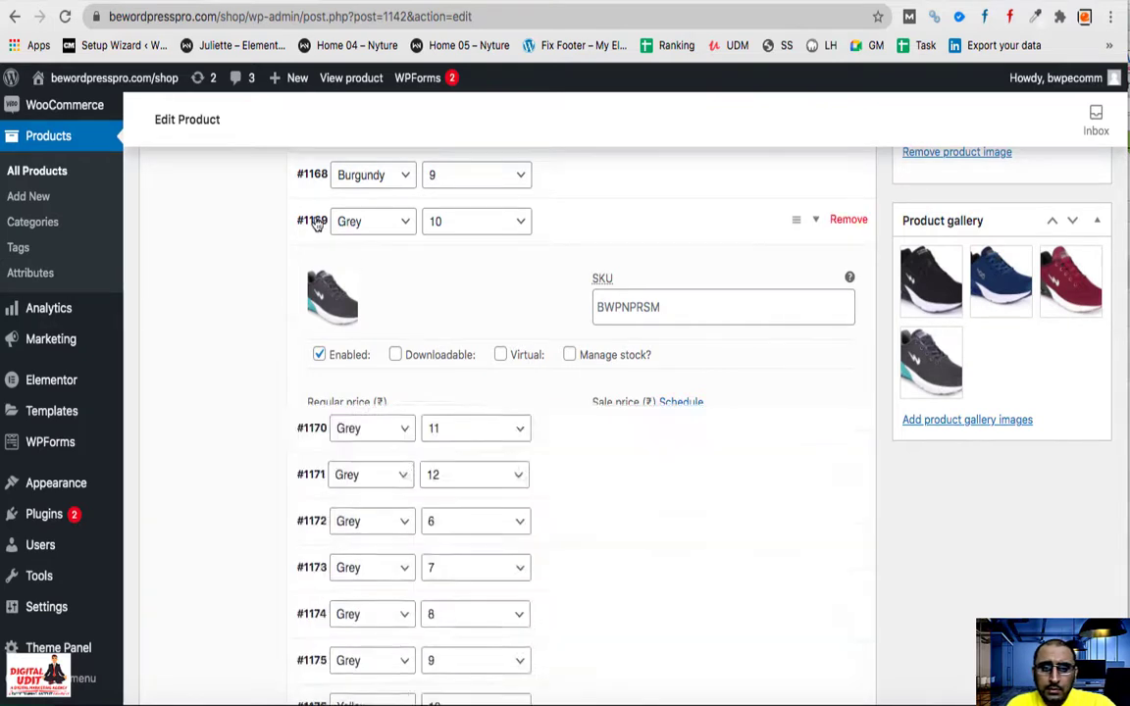
- Assign the yellow shoe image and a regular price of 1400 to the Yellow, size 10 variation
scroll(471, 422, "down", 2)
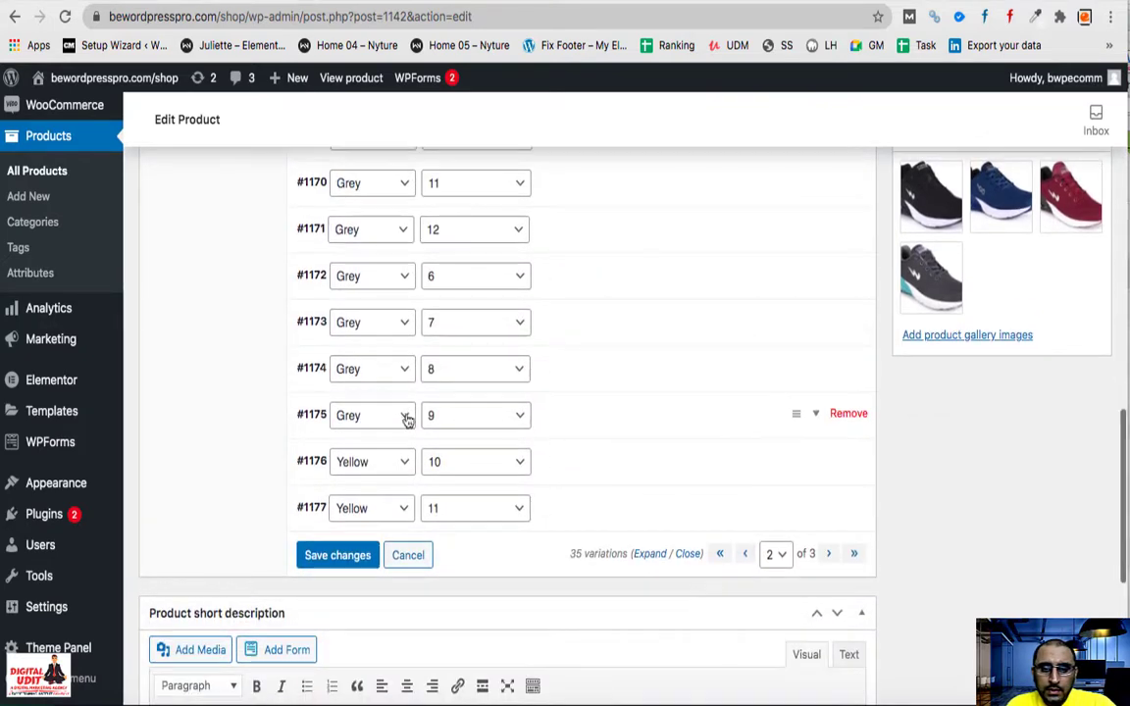
left_click(306, 462)
left_click(334, 540)
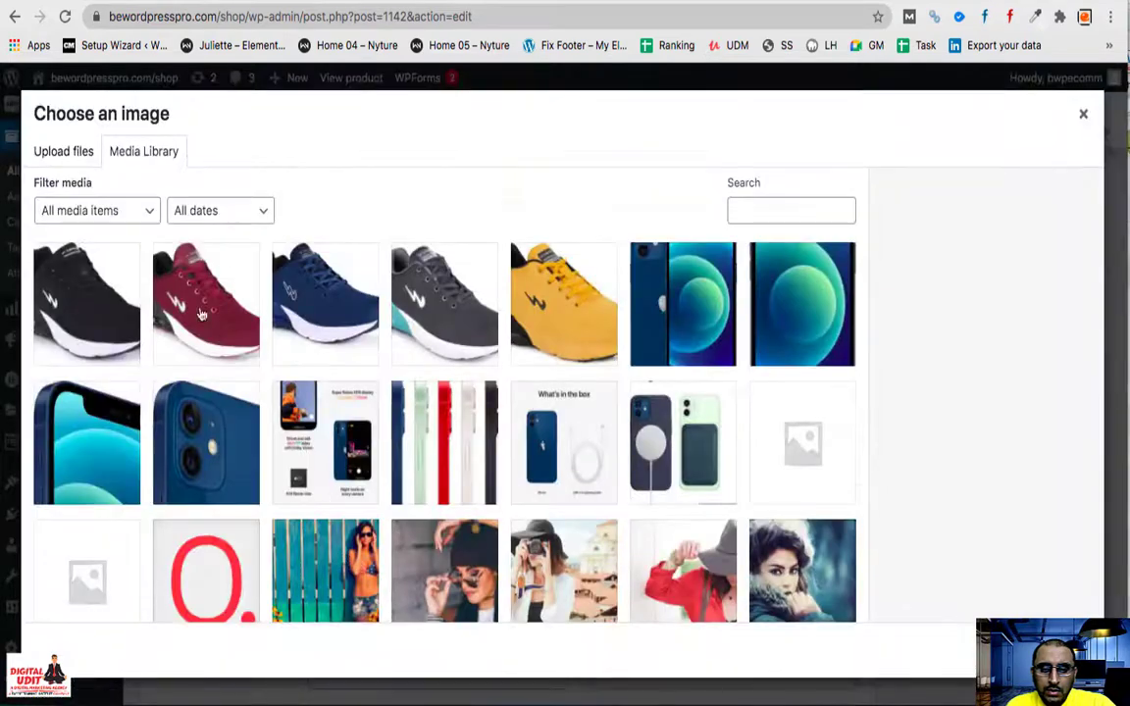
left_click(524, 332)
left_click(1030, 649)
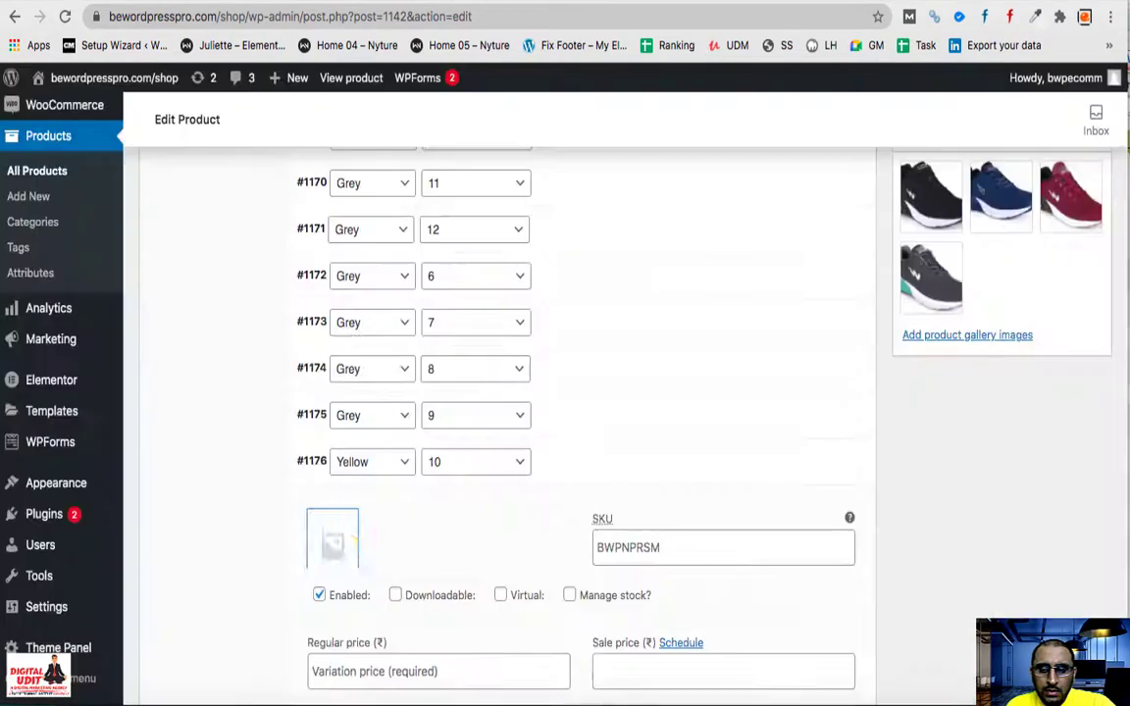
scroll(402, 507, "down", 1)
left_click(416, 633)
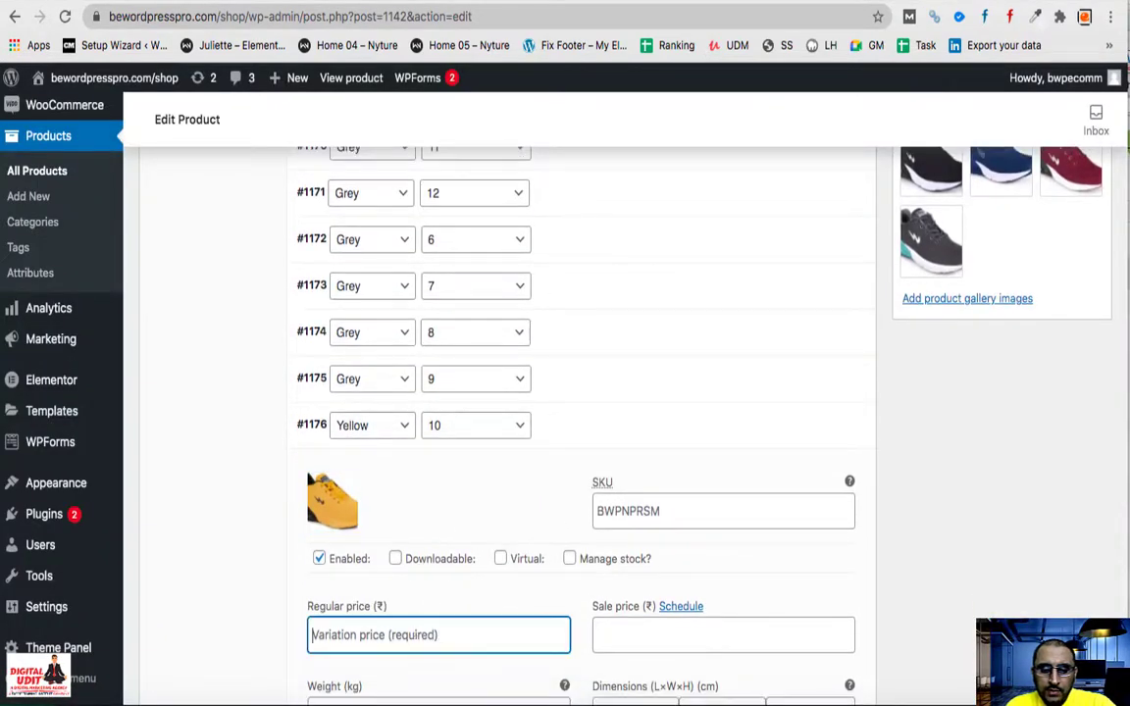
type("1400")
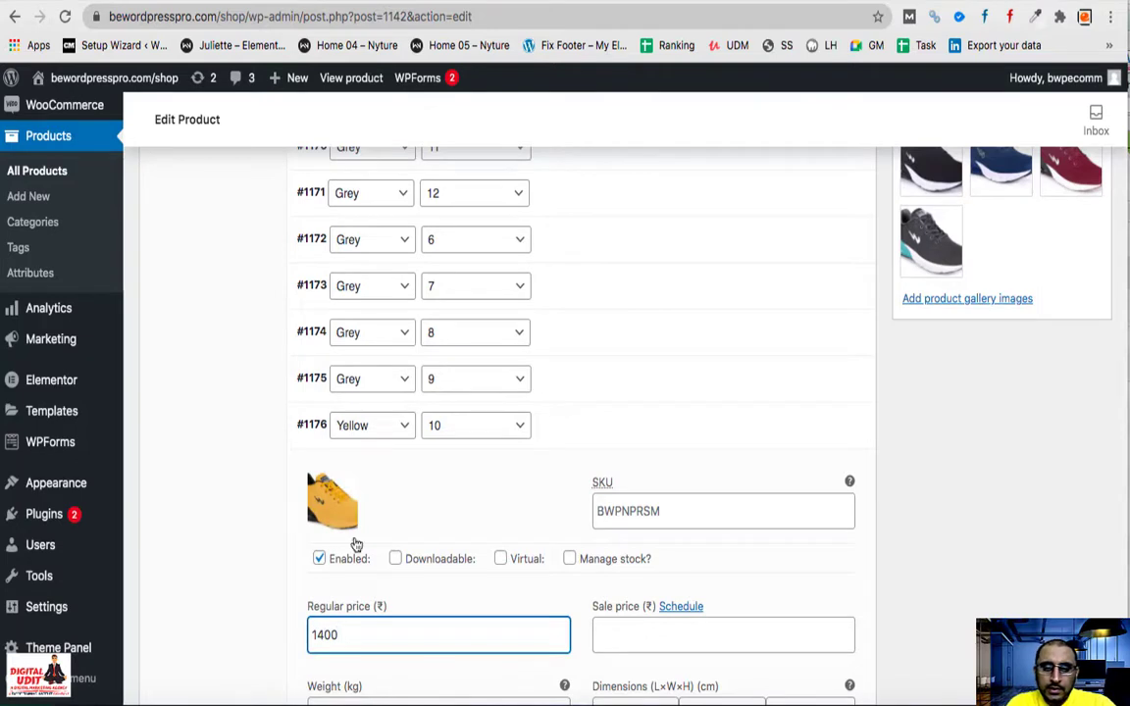
left_click(310, 425)
- Save the variation changes by updating the product, and view the product on its shop page
scroll(422, 412, "down", 5)
left_click(355, 311)
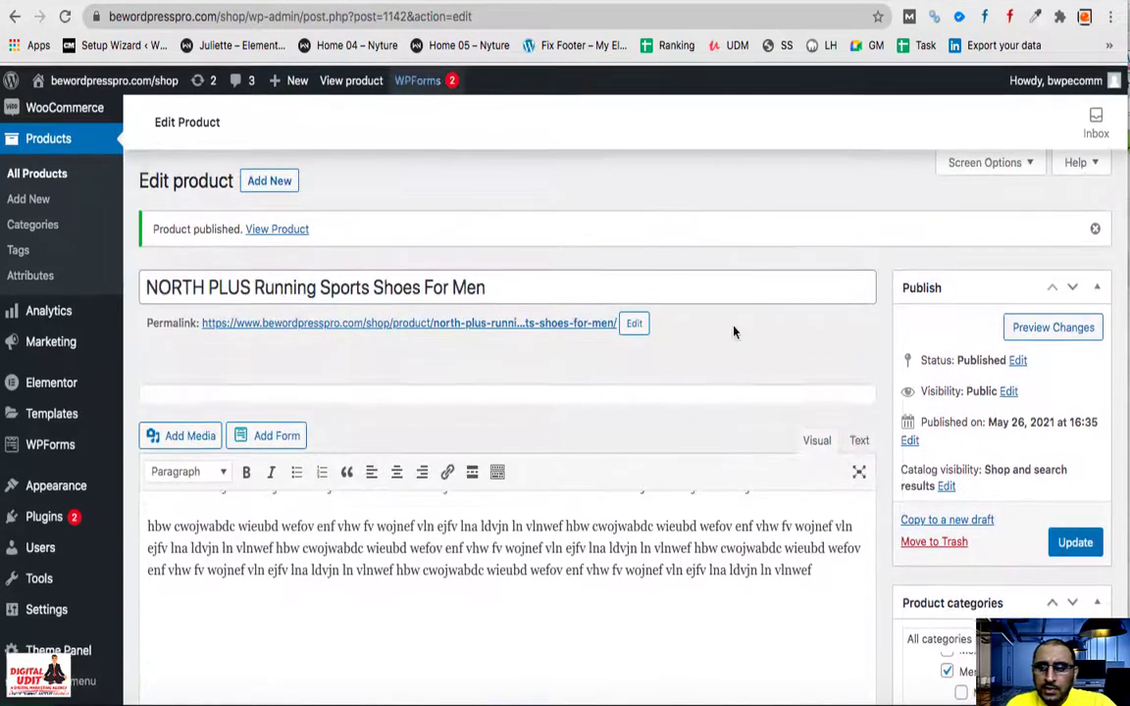
left_click(1077, 539)
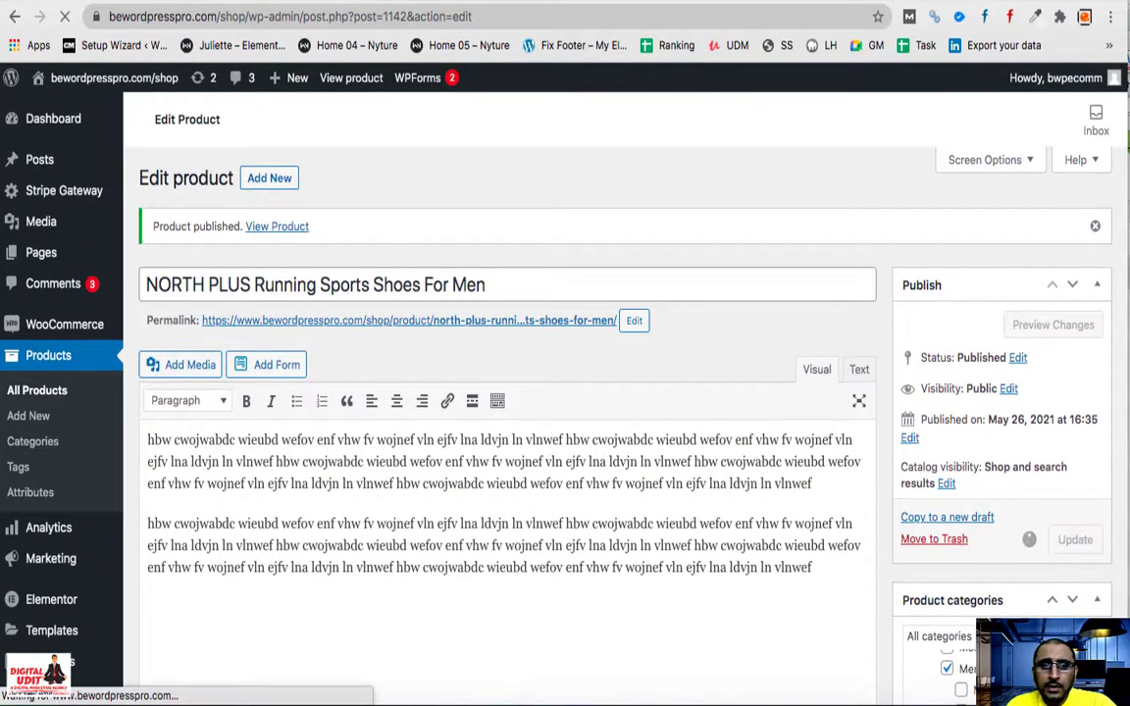
left_click(105, 33)
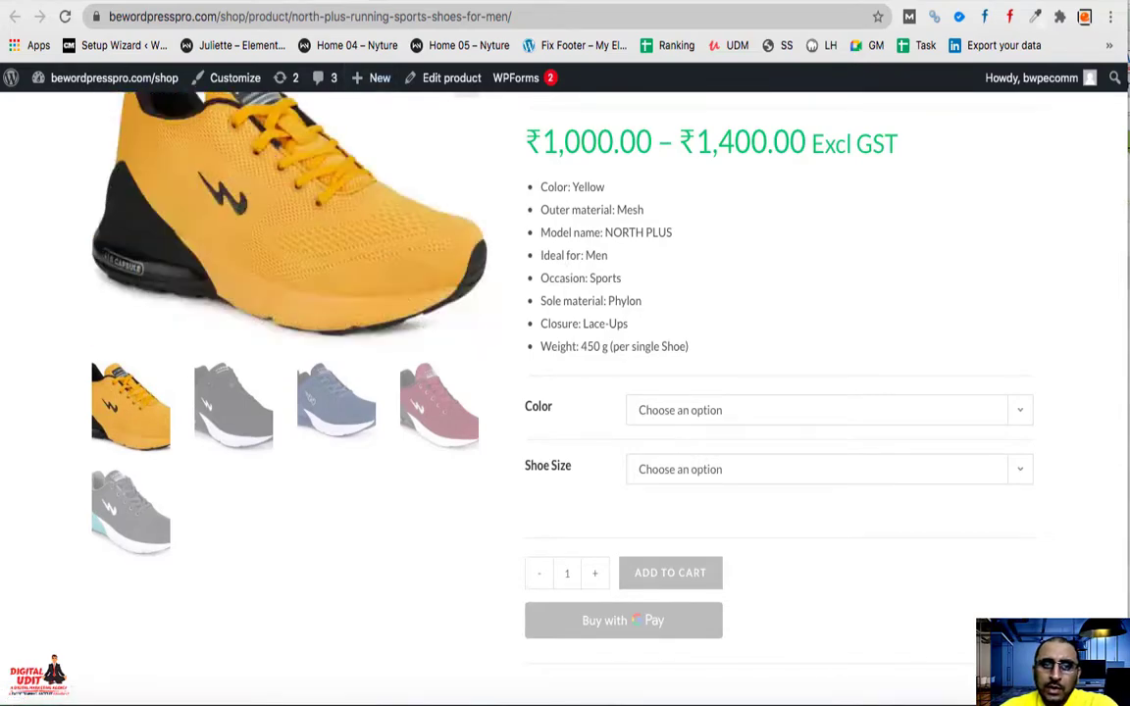
- Return to the product's variations and set the default form values to color Yellow and shoe size 10
key("alt+Left")
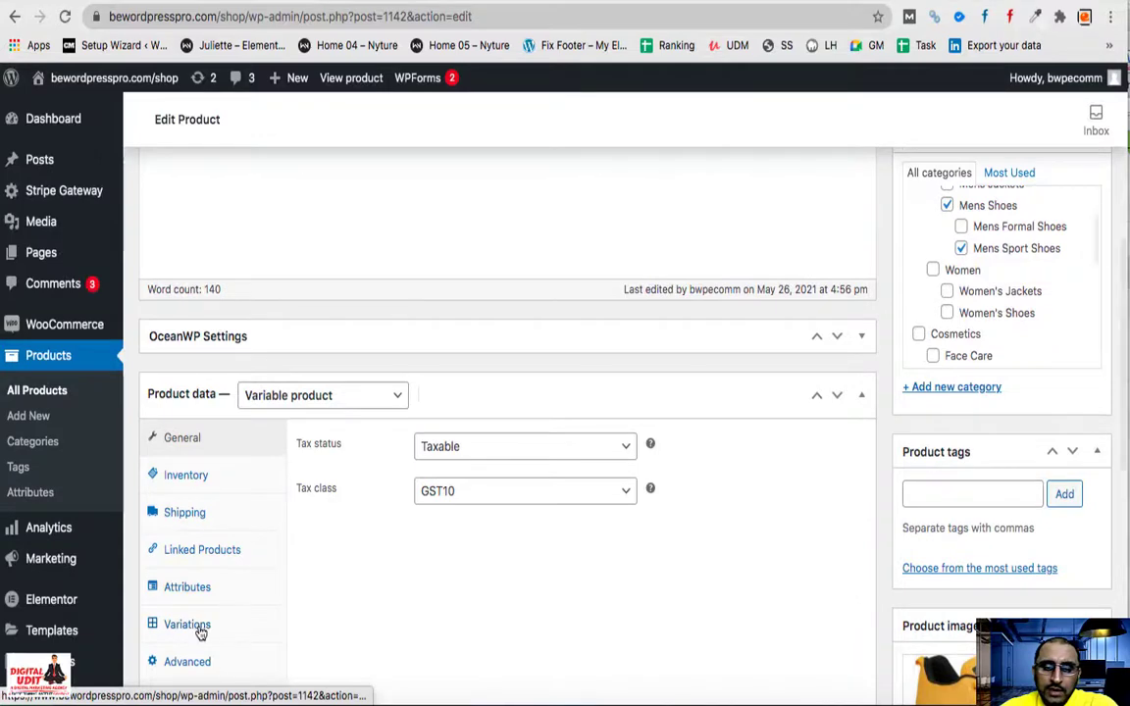
left_click(196, 627)
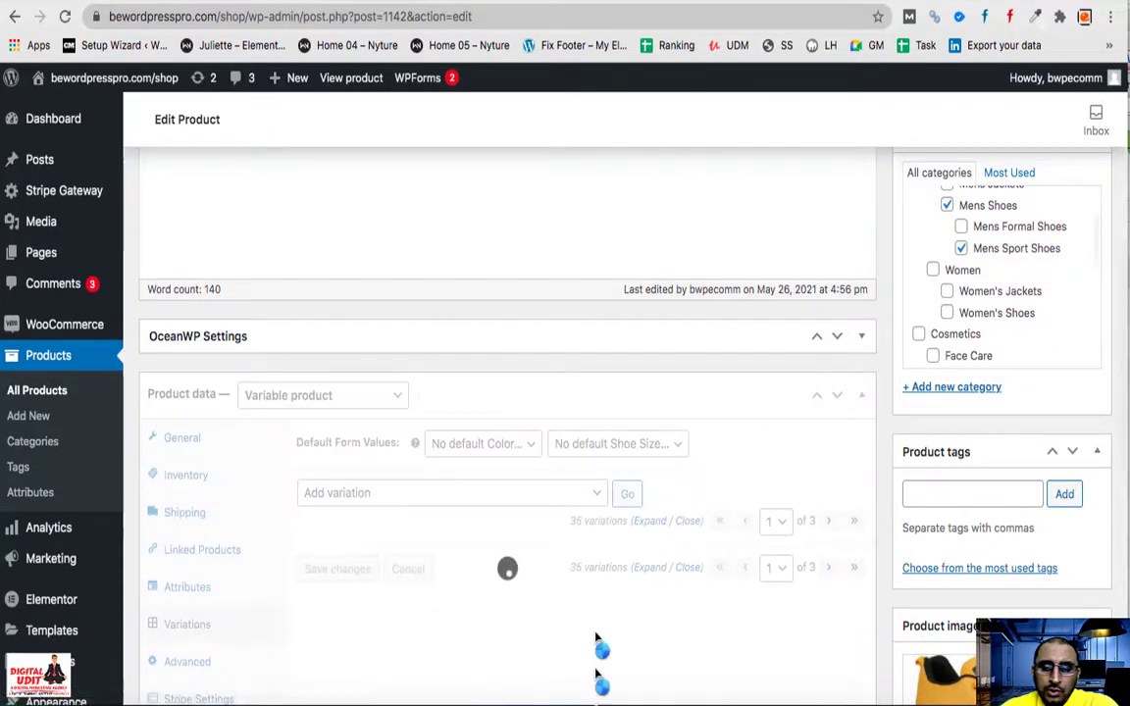
scroll(596, 639, "down", 2)
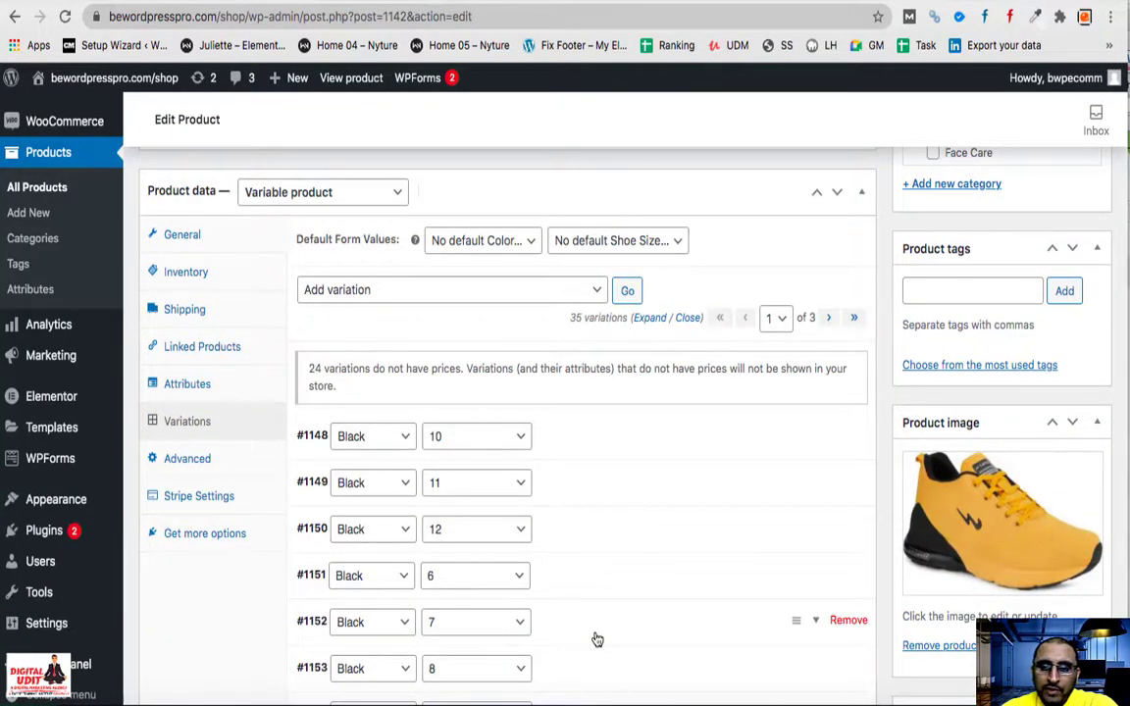
scroll(596, 639, "up", 1)
left_click(439, 301)
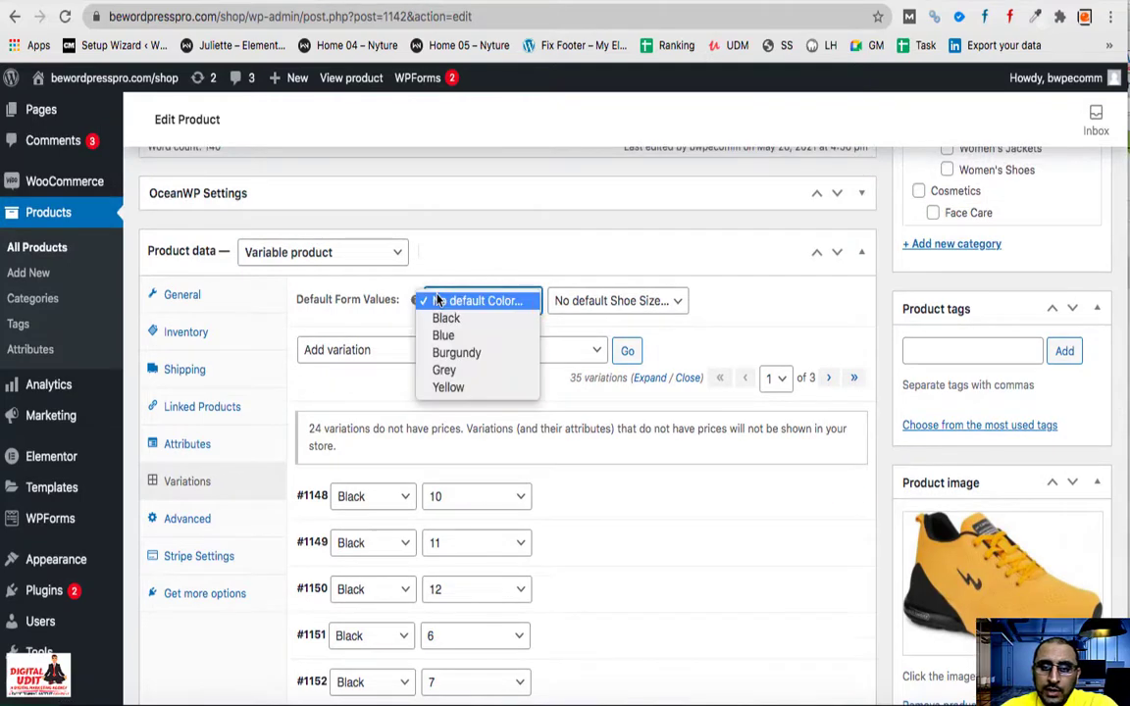
left_click(448, 387)
left_click(618, 302)
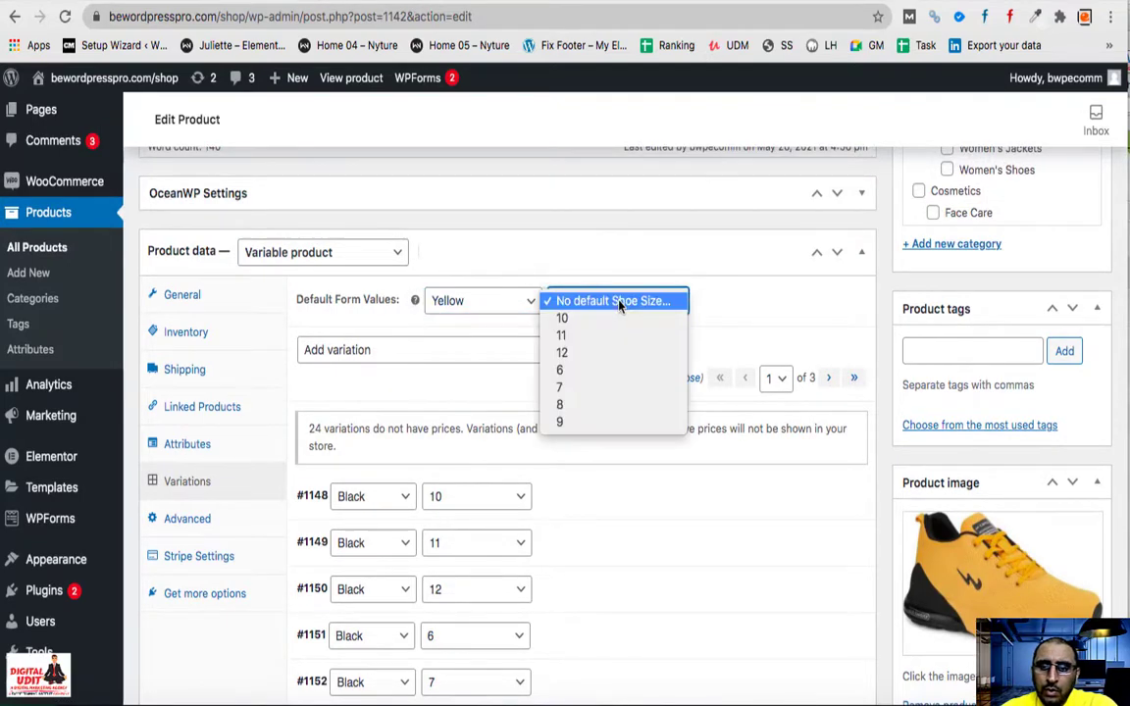
left_click(616, 318)
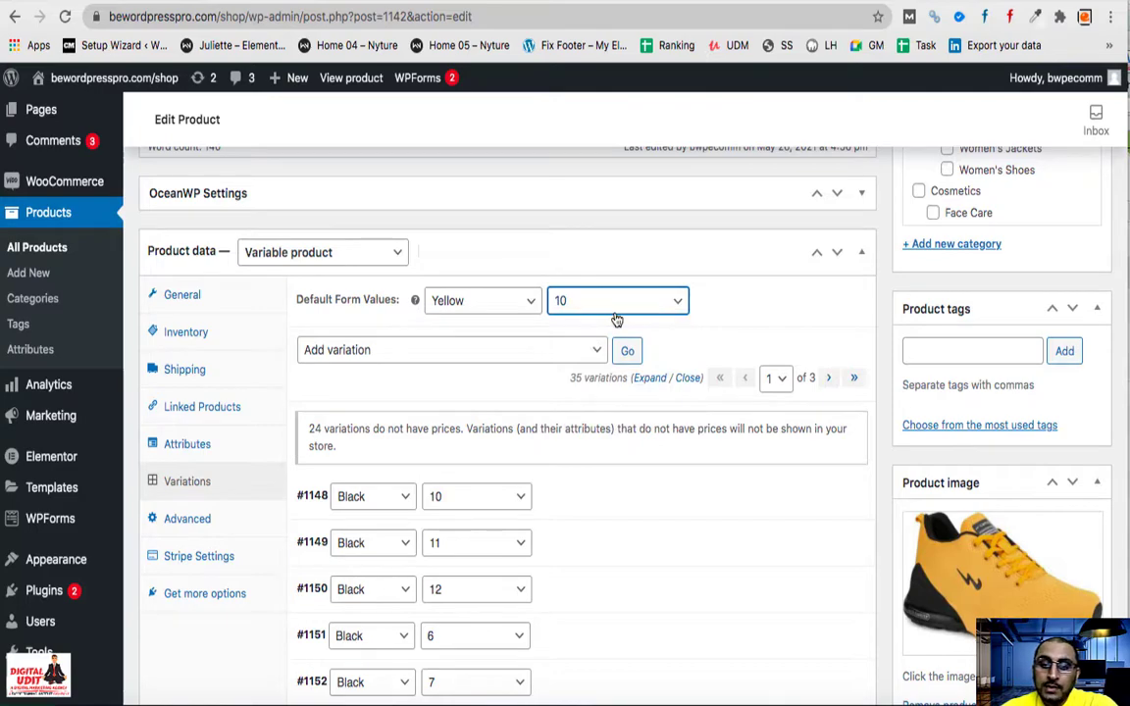
- Save the variation changes with the new default form values and update the product
scroll(763, 576, "up", 2)
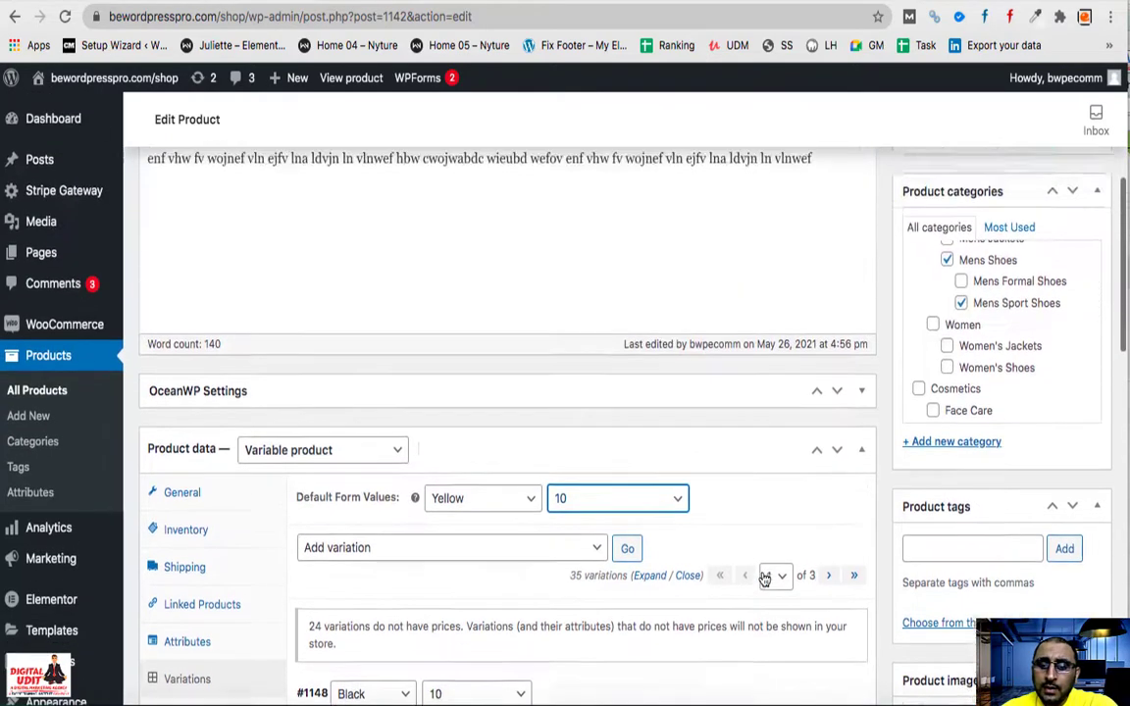
scroll(764, 579, "down", 3)
scroll(764, 580, "down", 3)
scroll(686, 530, "down", 1)
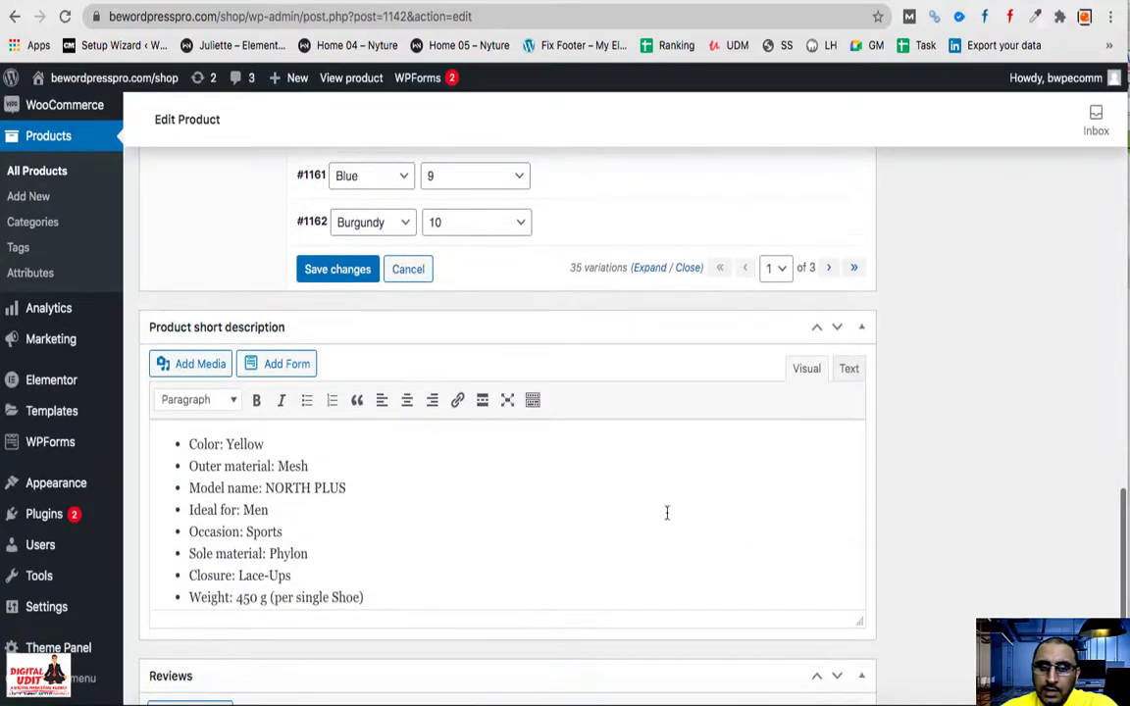
left_click(336, 278)
scroll(907, 481, "up", 15)
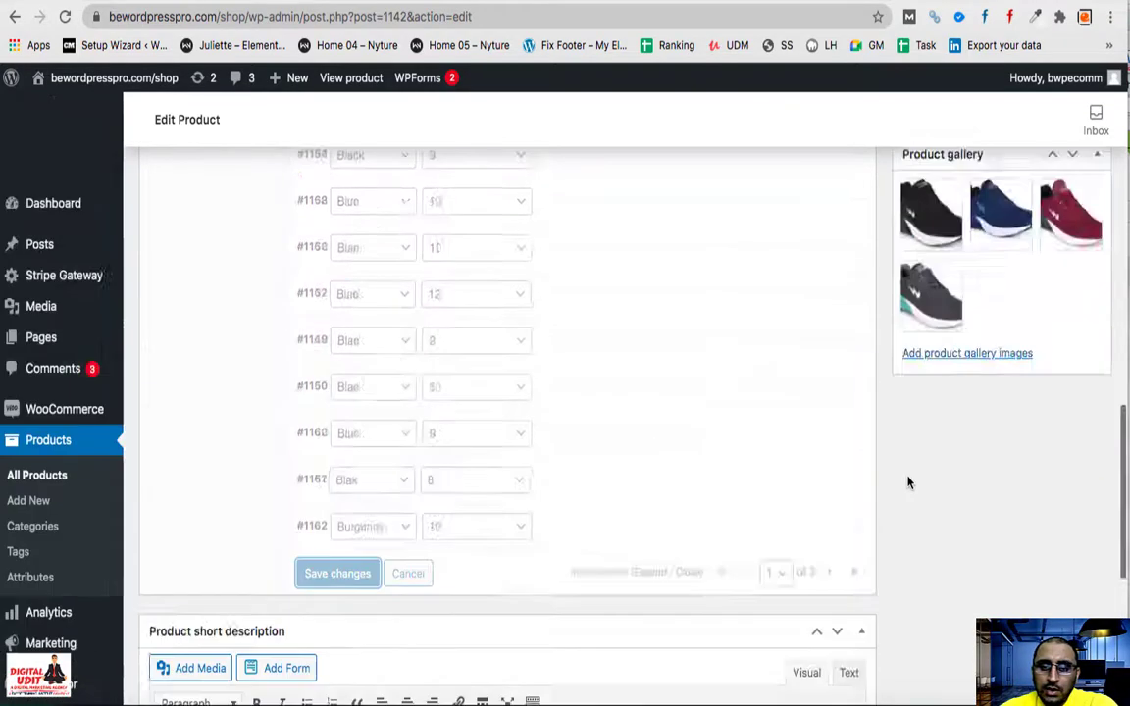
scroll(703, 424, "down", 8)
scroll(543, 365, "up", 3)
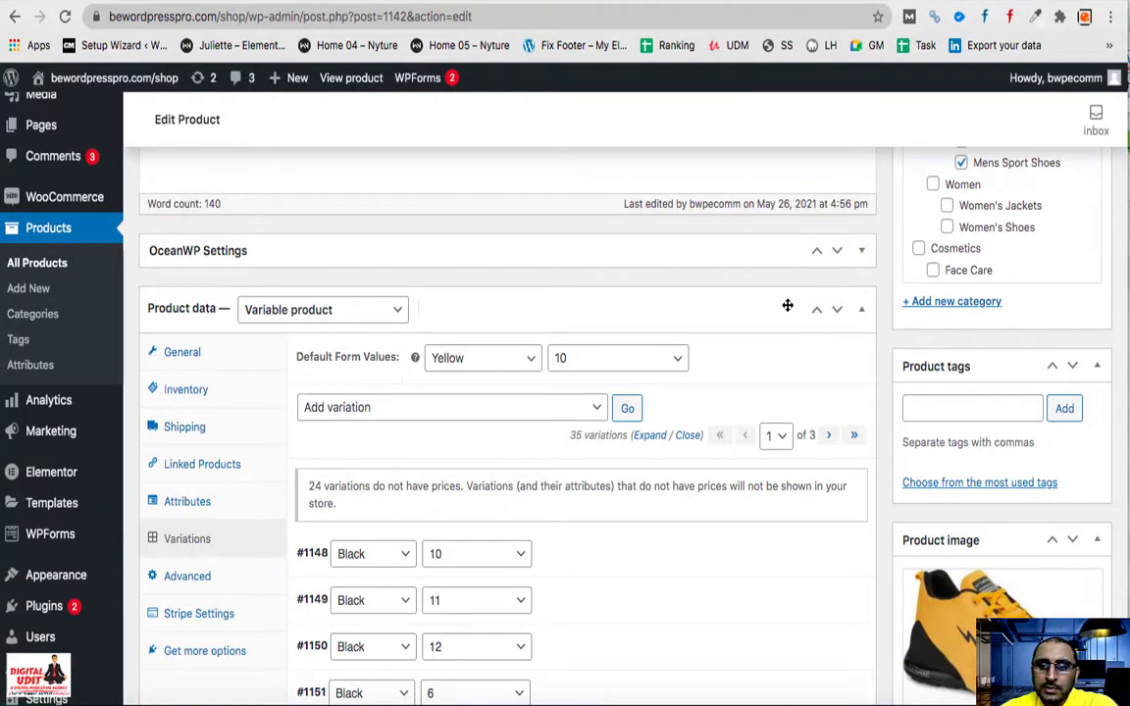
scroll(790, 300, "up", 6)
left_click(1078, 429)
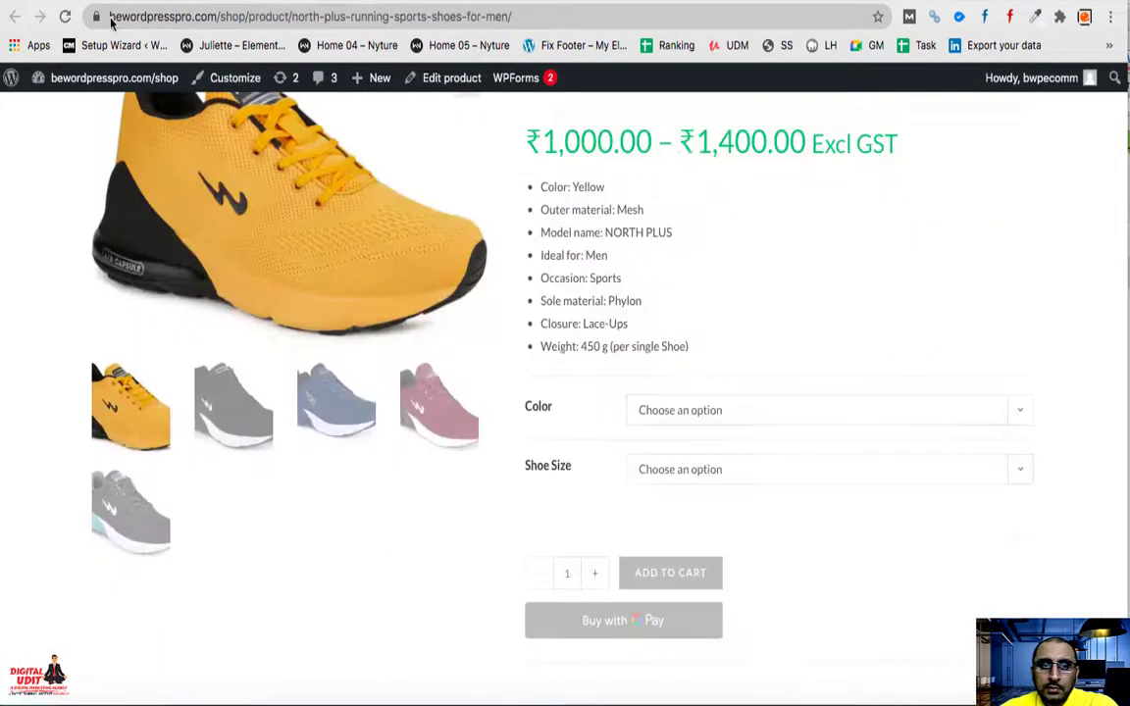
- Reload the product's shop page and switch the color to Black to check that variation's image and price
left_click(66, 16)
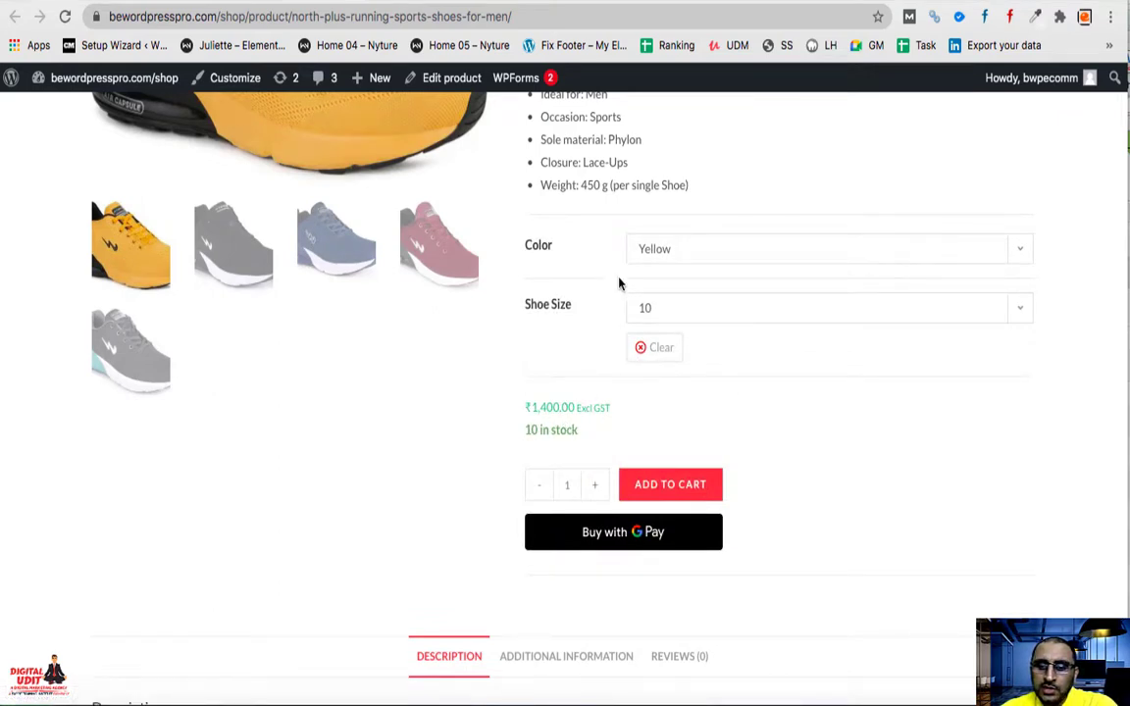
left_click(687, 252)
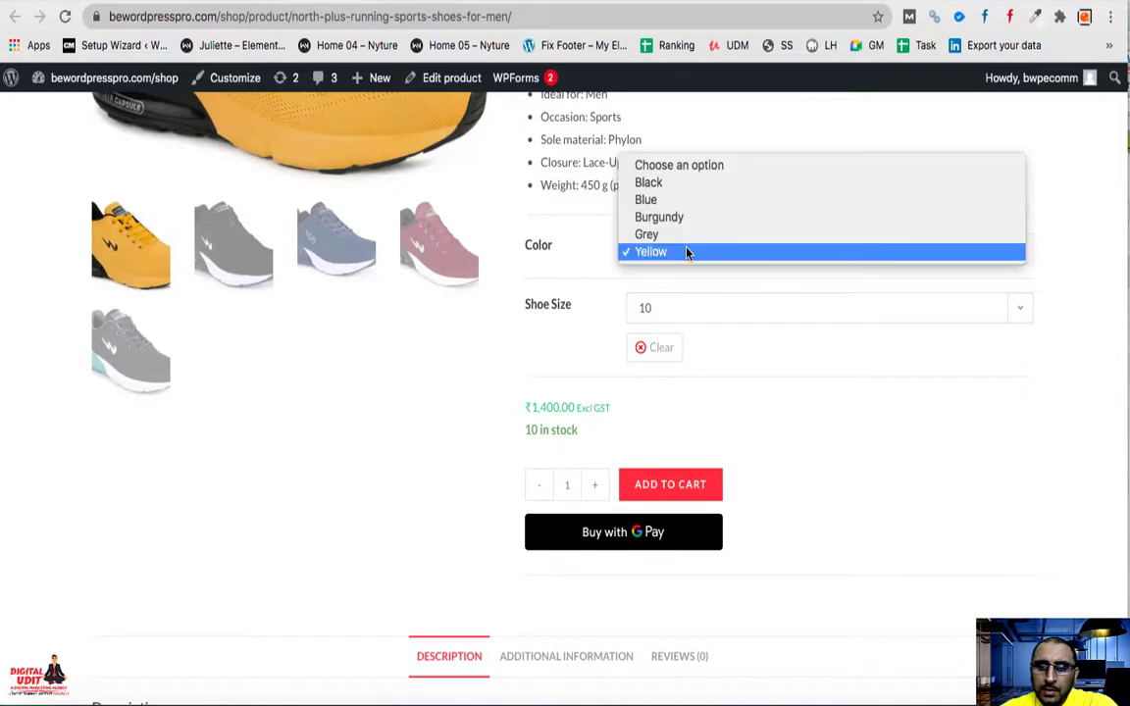
left_click(675, 184)
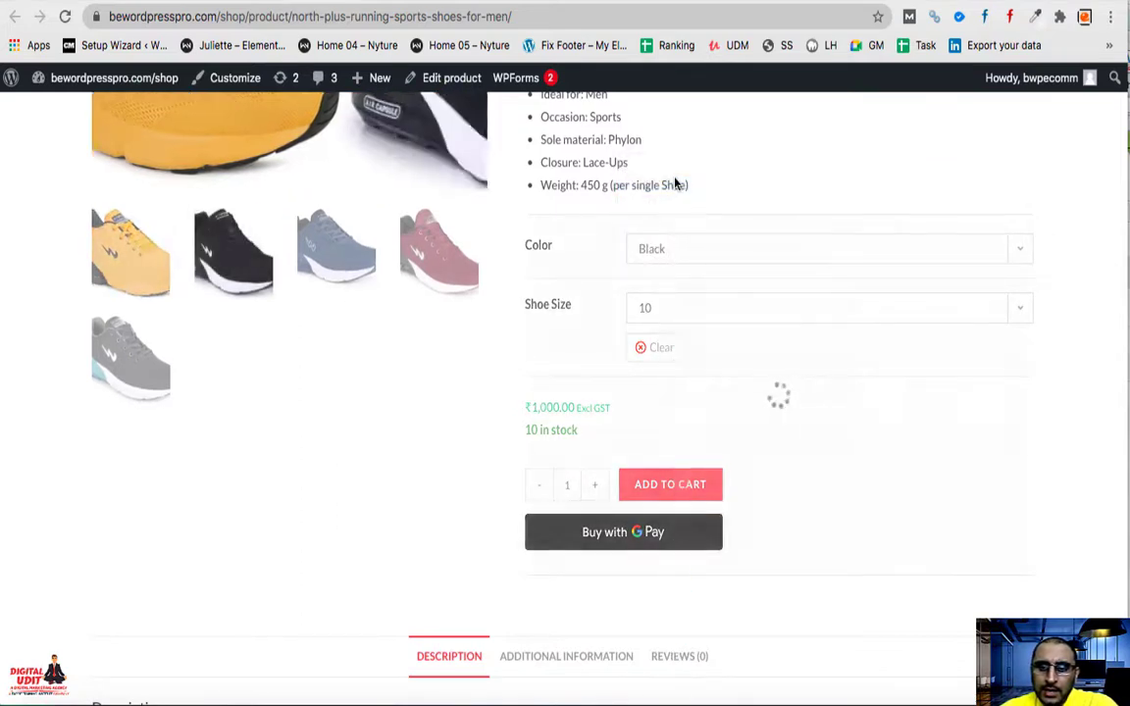
- Switch the shoe color to Blue, check that variation's image and price, and view the available shoe sizes
left_click(693, 257)
left_click(690, 270)
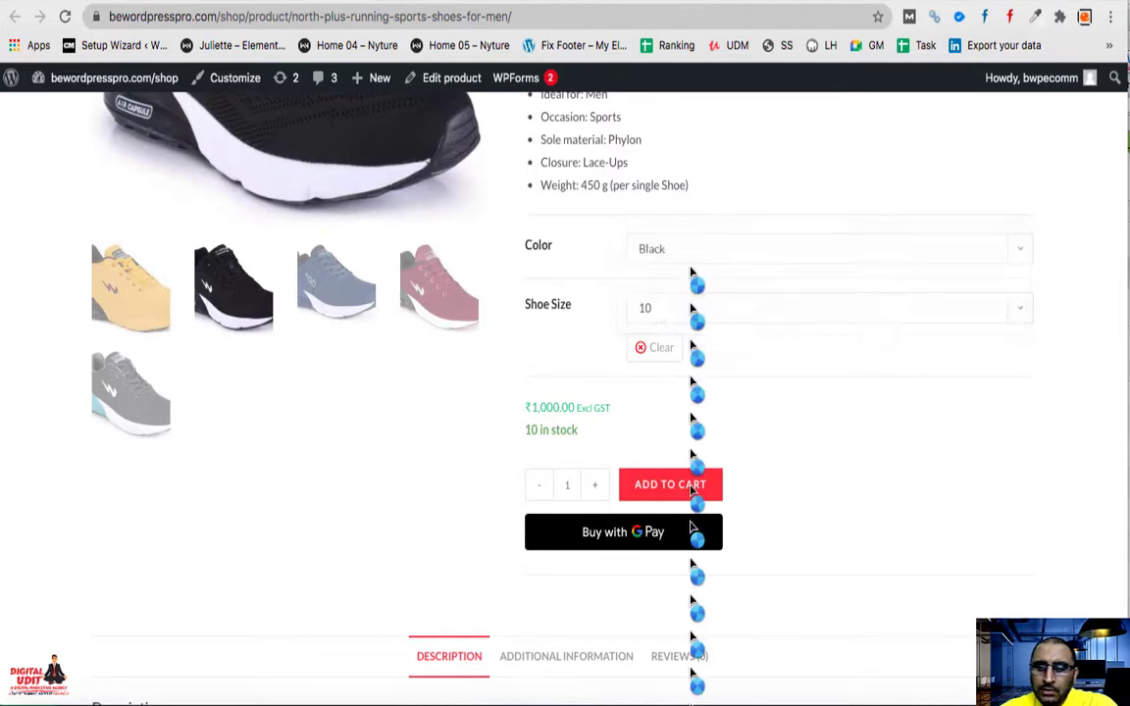
key("super+plus")
key("super+plus")
key("super+plus")
key("super+plus")
key("super+plus")
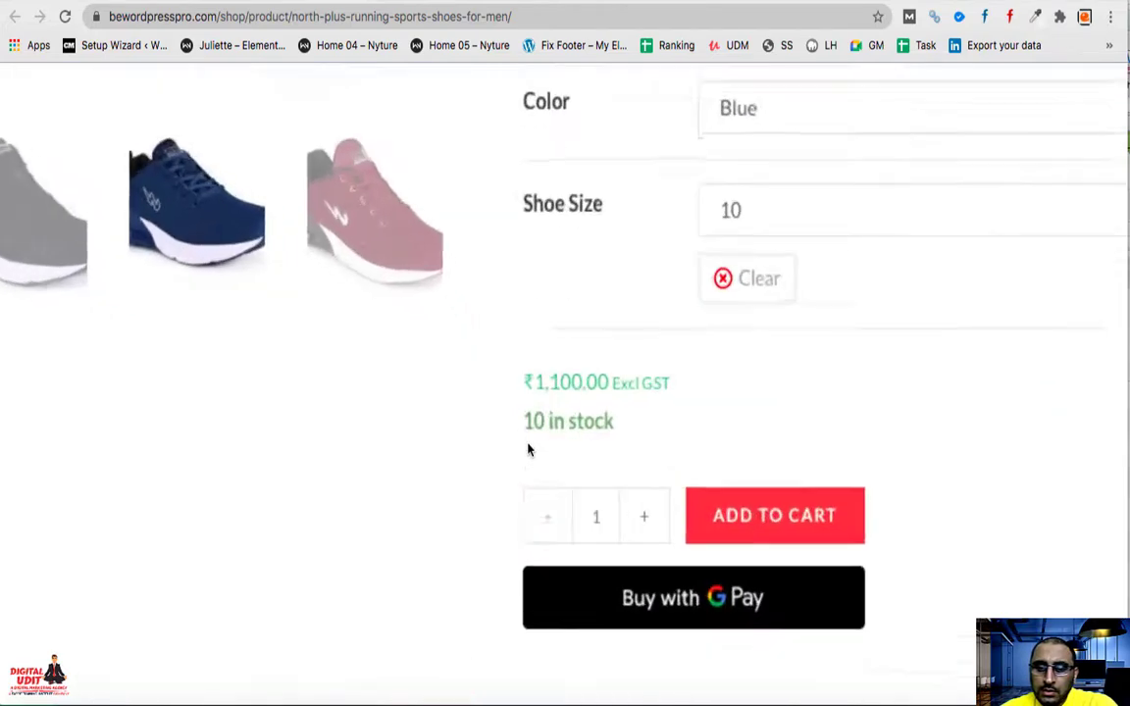
left_click(796, 163)
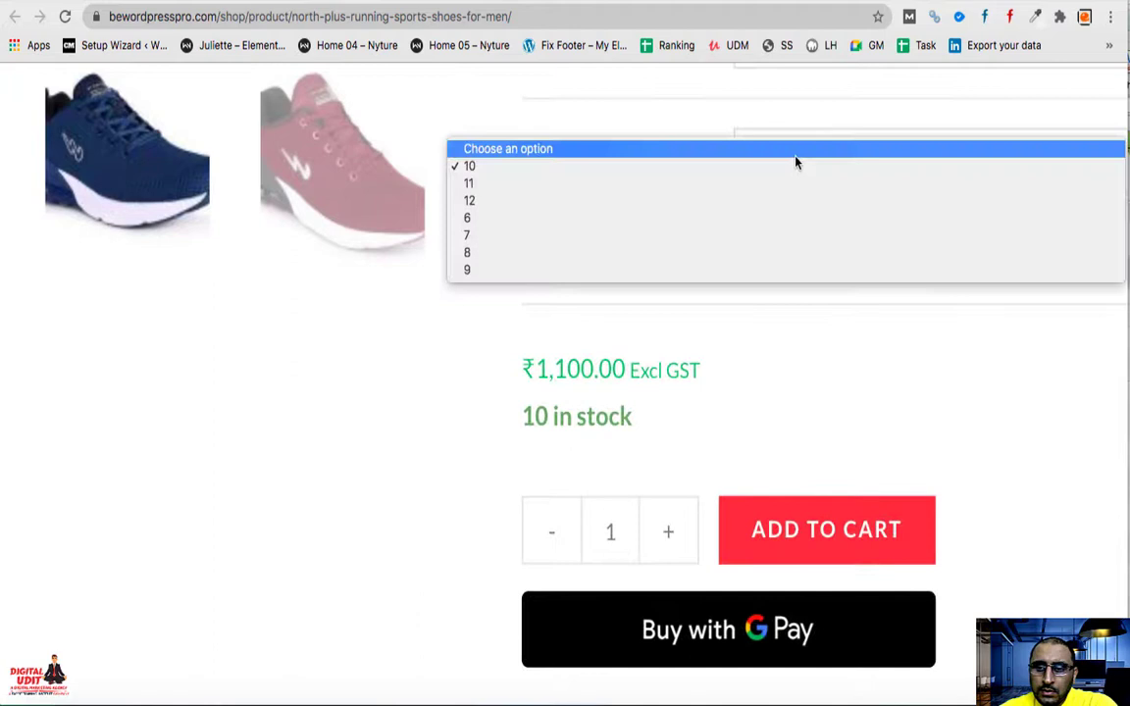
left_click(686, 119)
- Switch the color to Burgundy, Grey and Yellow in turn, checking each variation's image and price against the product's price range
scroll(686, 120, "up", 2)
left_click(801, 207)
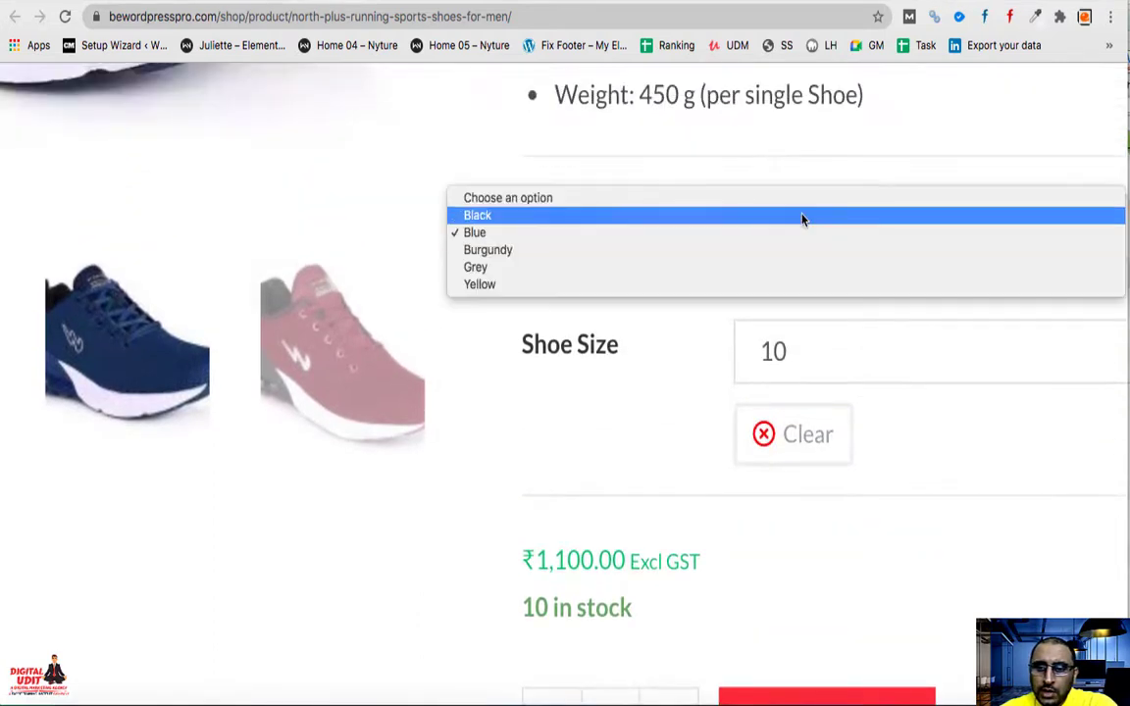
left_click(787, 256)
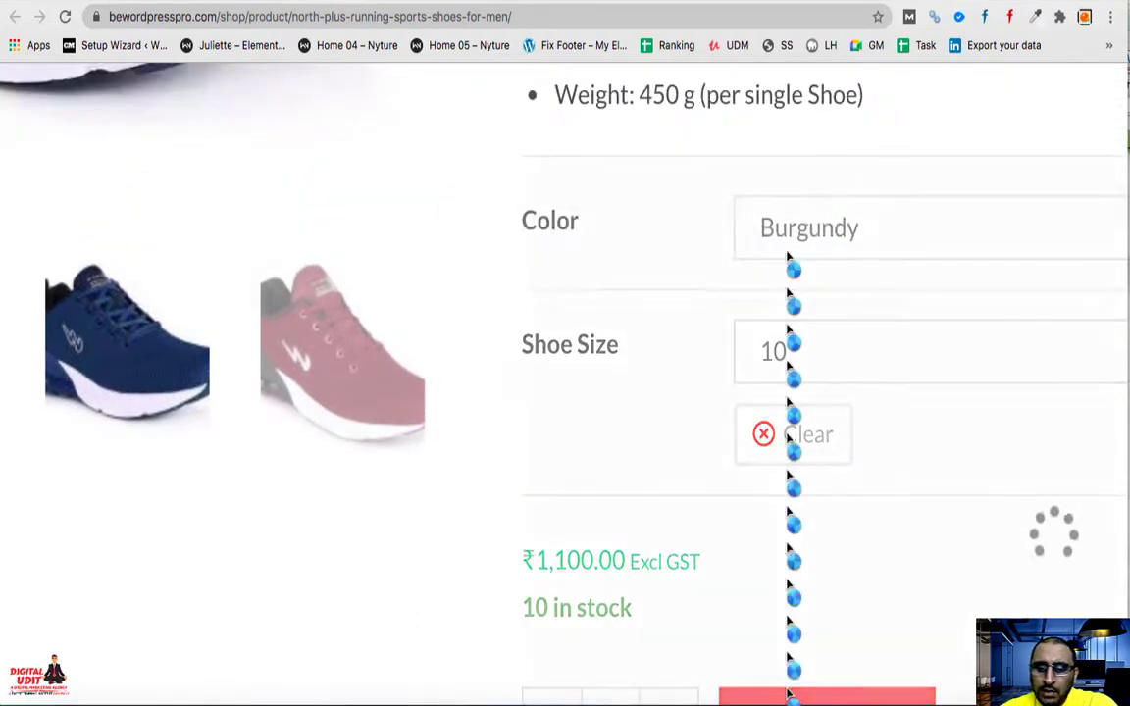
left_click(830, 243)
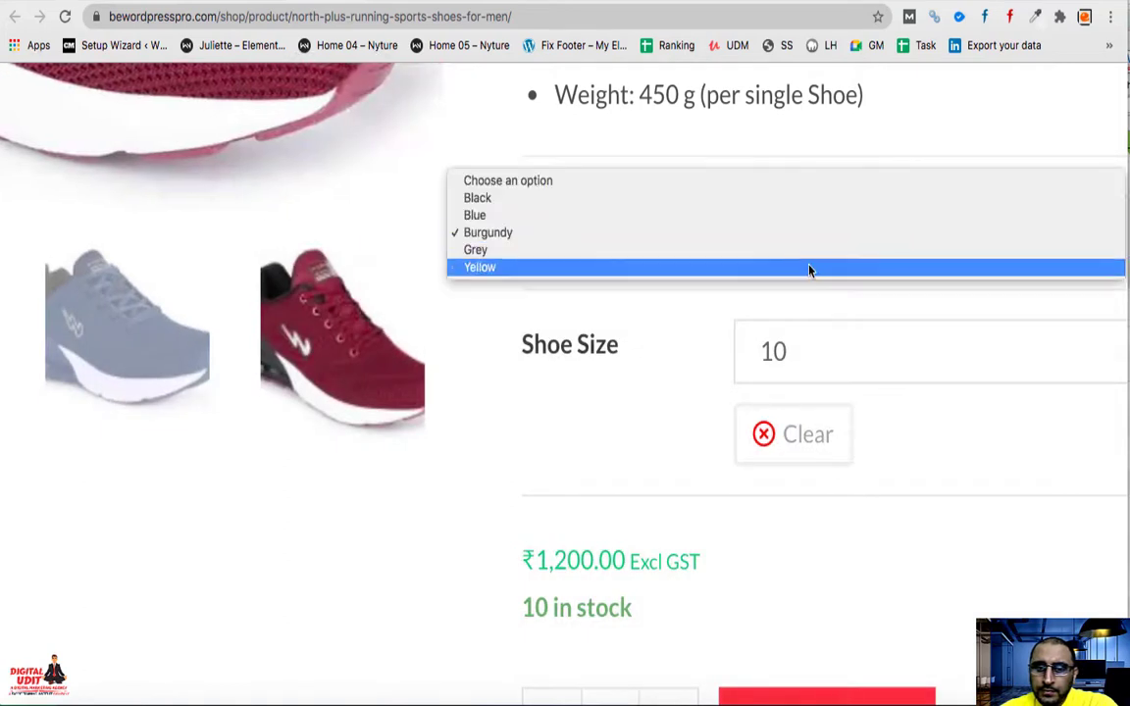
left_click(810, 251)
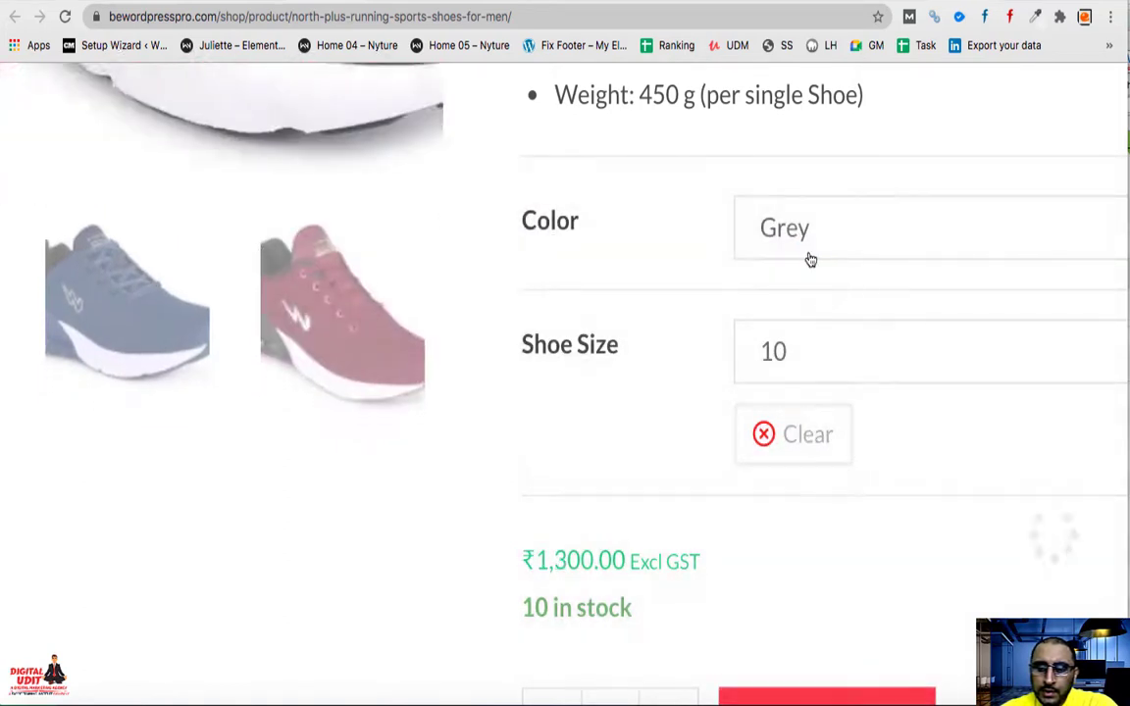
left_click(812, 244)
left_click(800, 251)
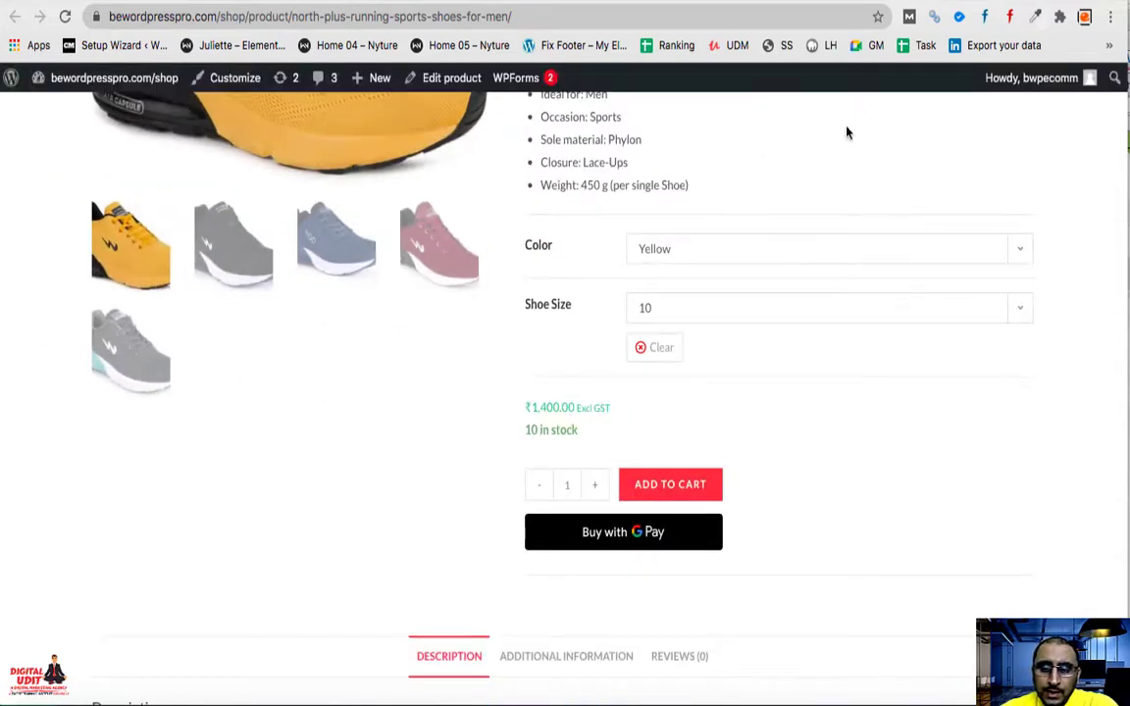
scroll(848, 133, "up", 3)
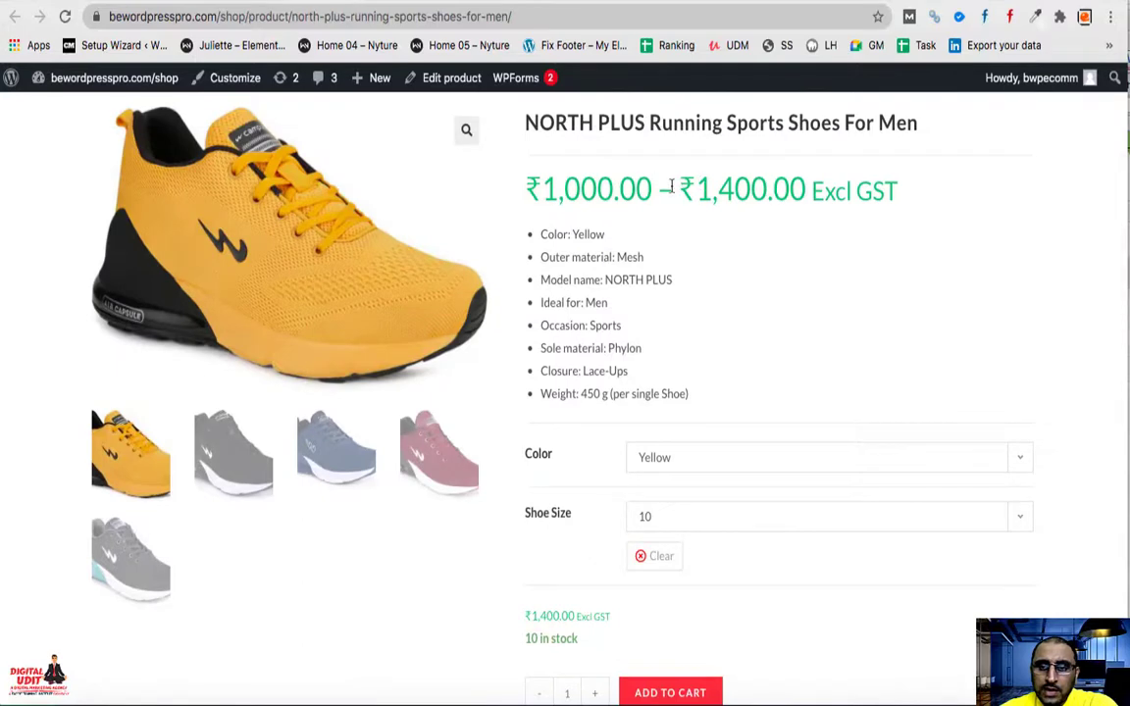
- Search Google in a new browser tab for "woocommerce price range remove"
key("super+t")
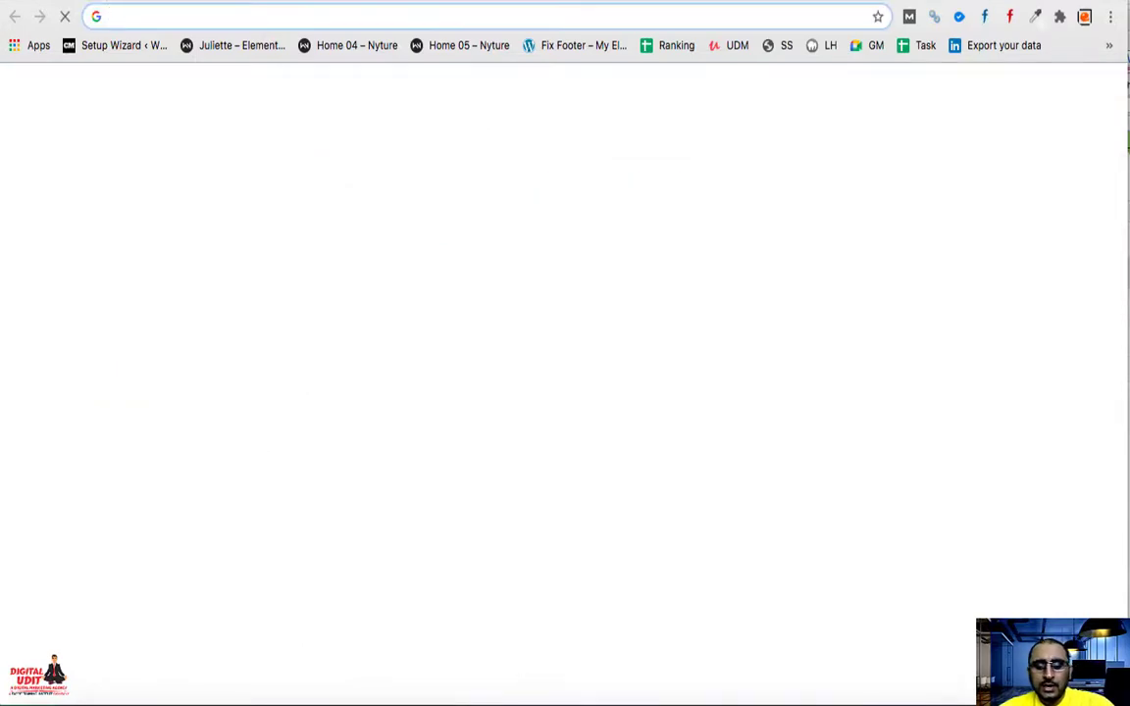
type("woocomm")
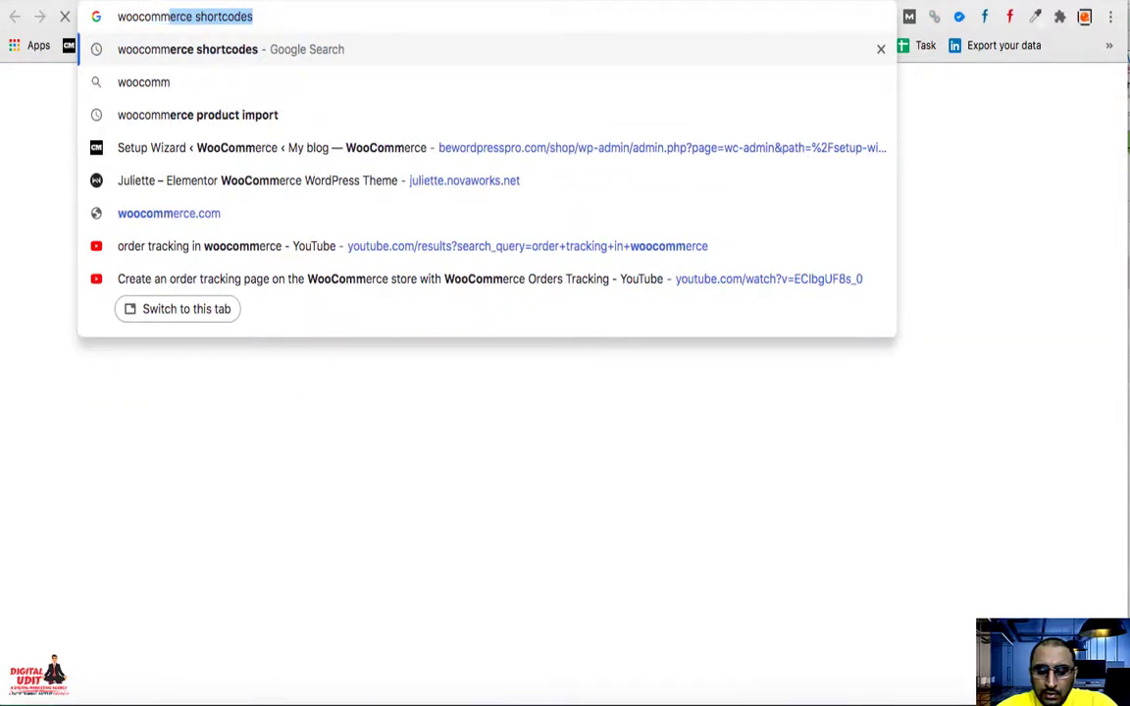
type("erce ")
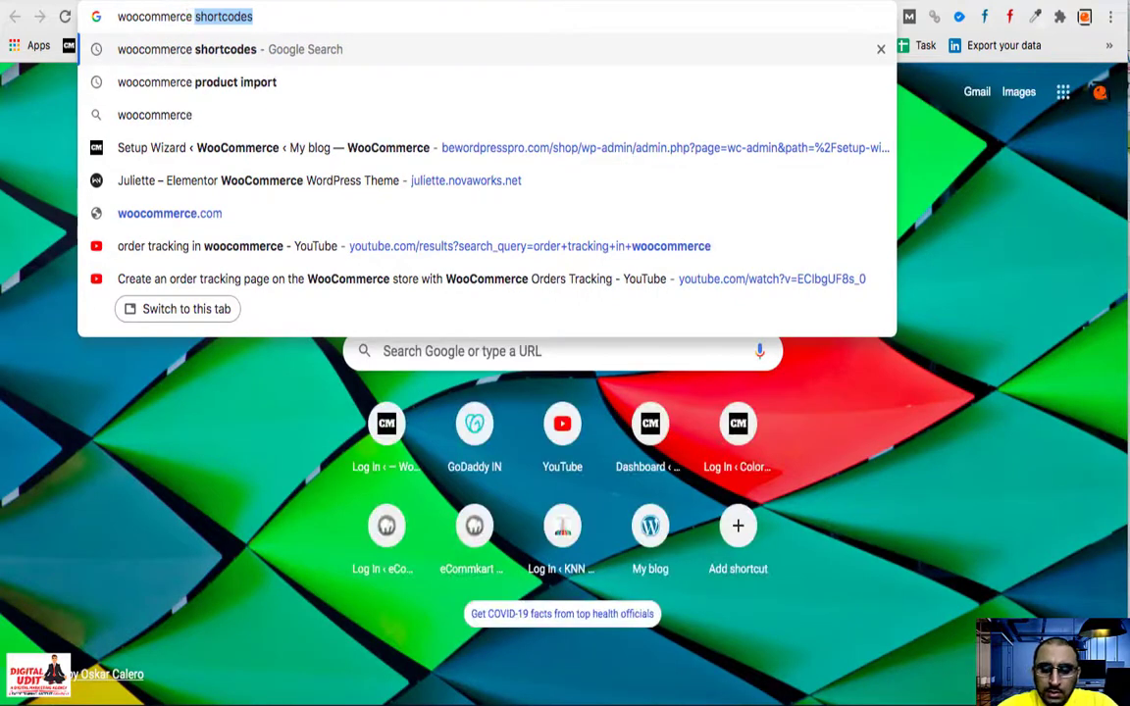
type("produc")
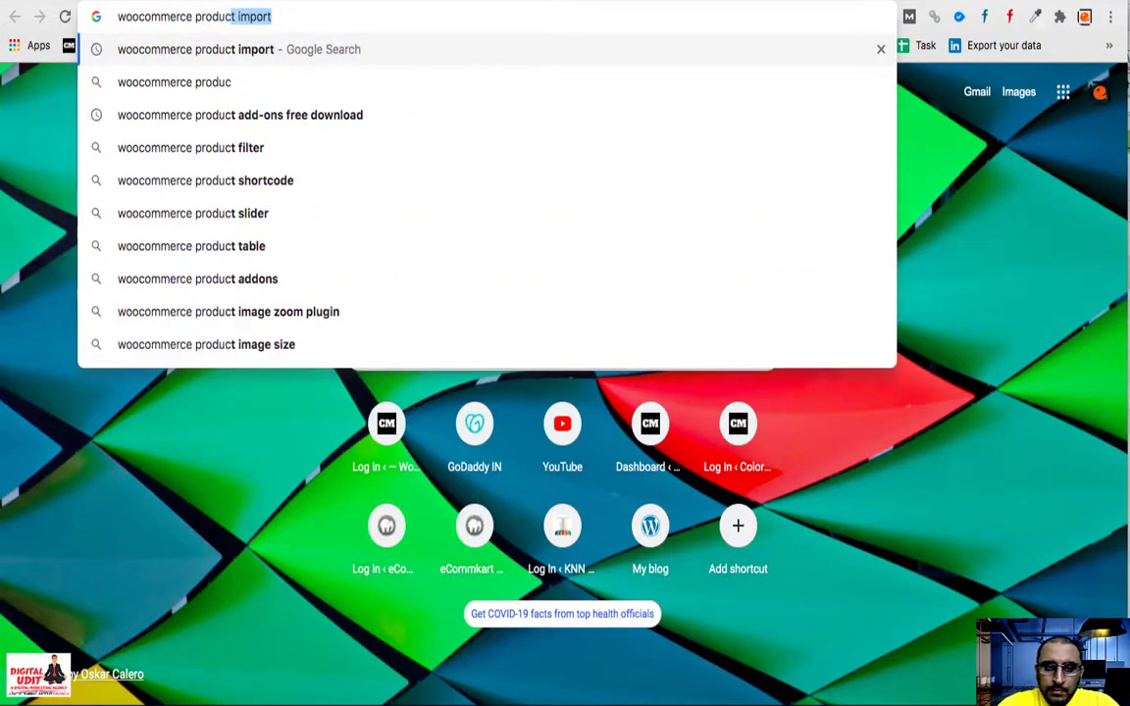
key("BackSpace")
key("BackSpace")
key("BackSpace")
key("BackSpace")
key("BackSpace")
type("i")
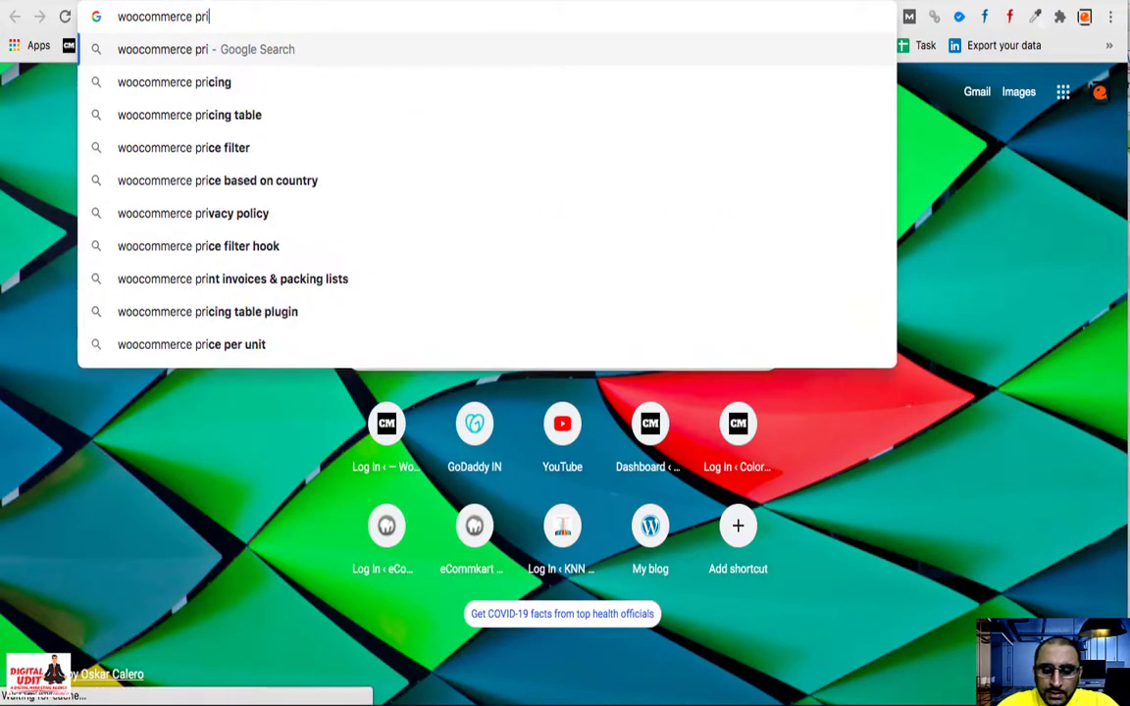
type("ce r")
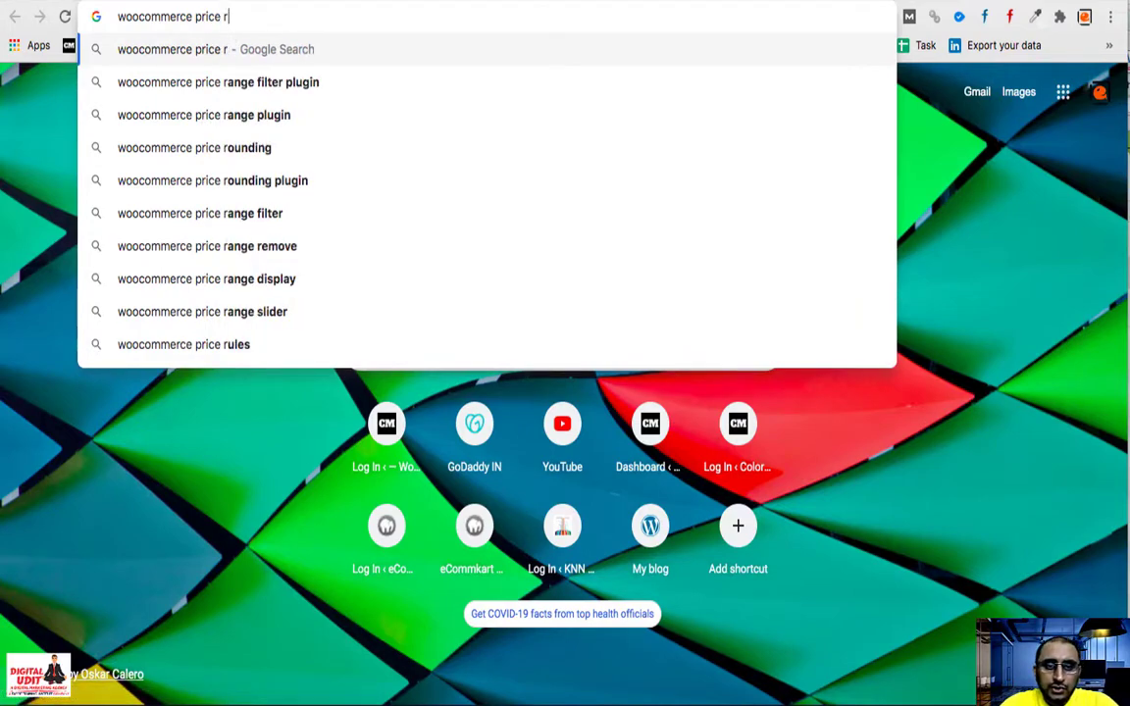
key("Down")
key("Down")
key("Down")
key("Down")
key("Down")
key("Down")
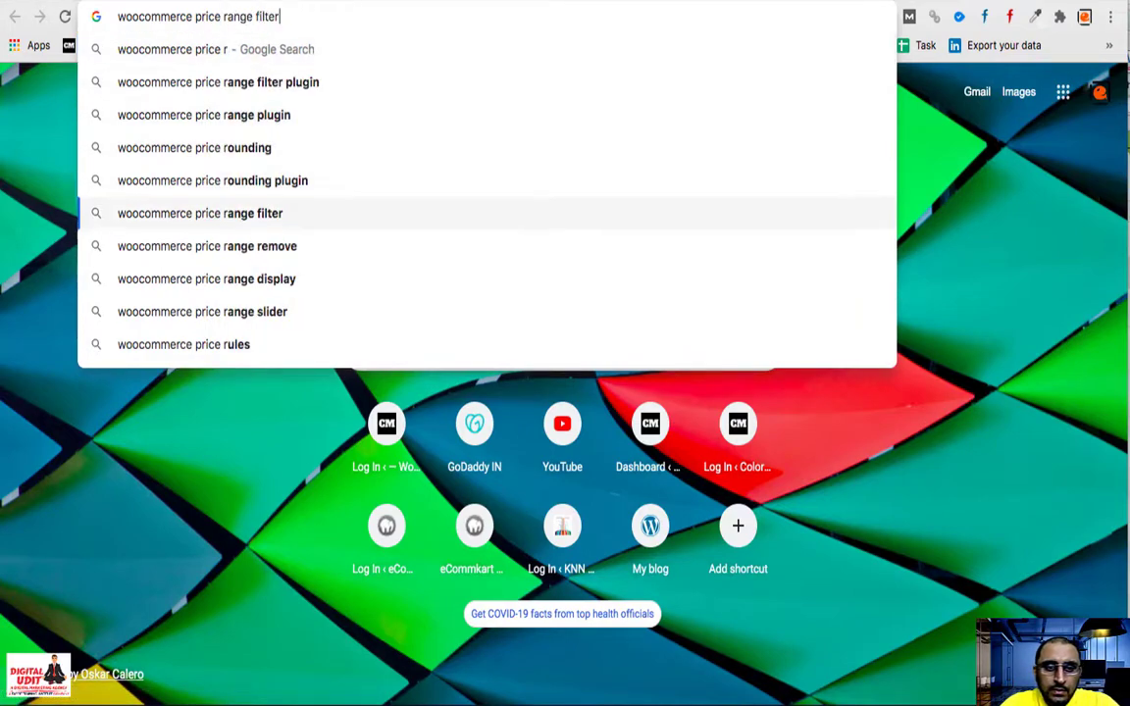
key("Return")
- Open the learnwoo.com article on hiding the price range for WooCommerce variable products and find its functions.php code snippet
scroll(494, 315, "down", 5)
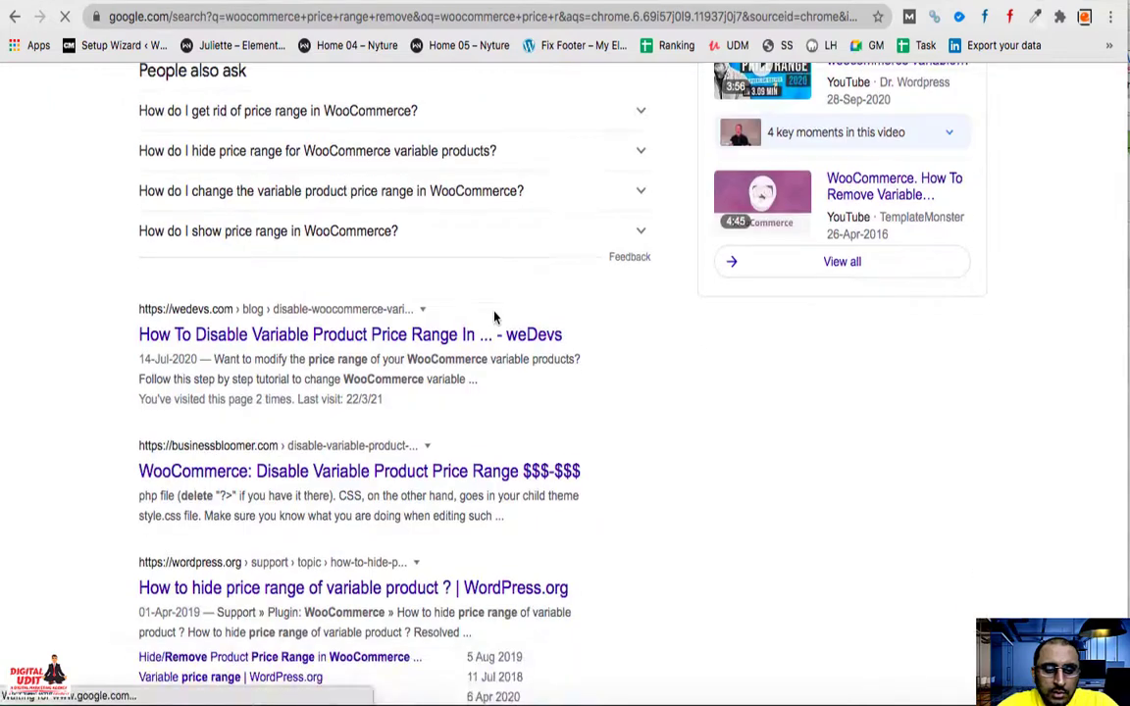
scroll(494, 315, "up", 2)
scroll(491, 315, "up", 2)
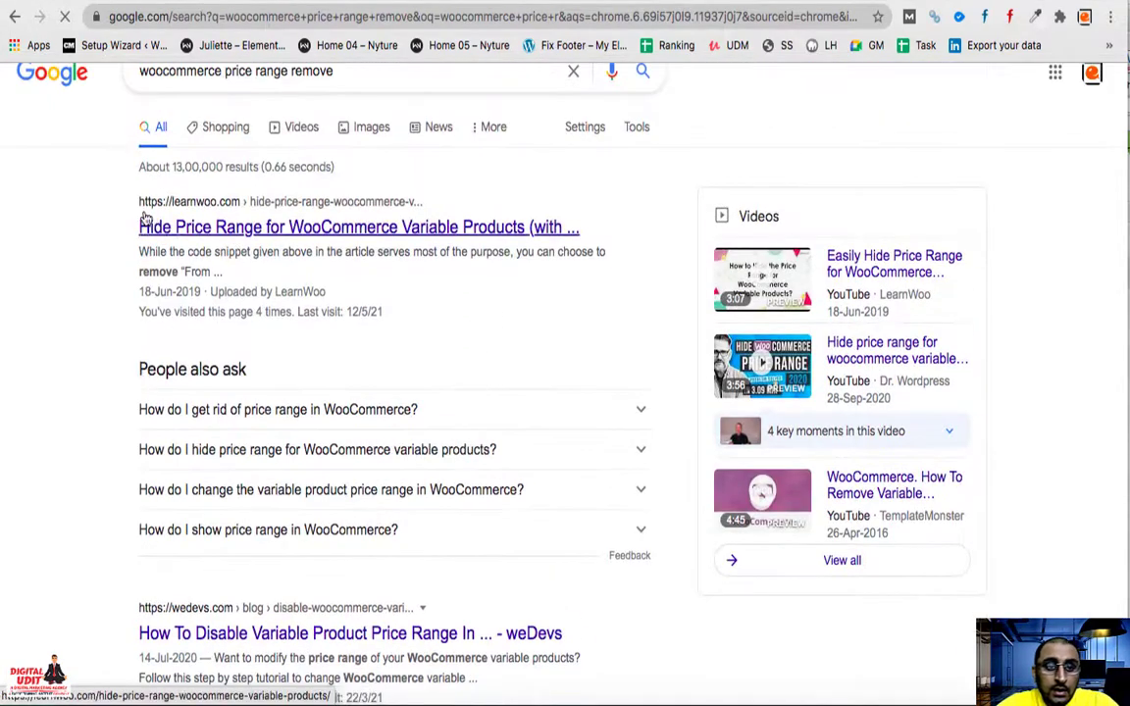
left_click(288, 233)
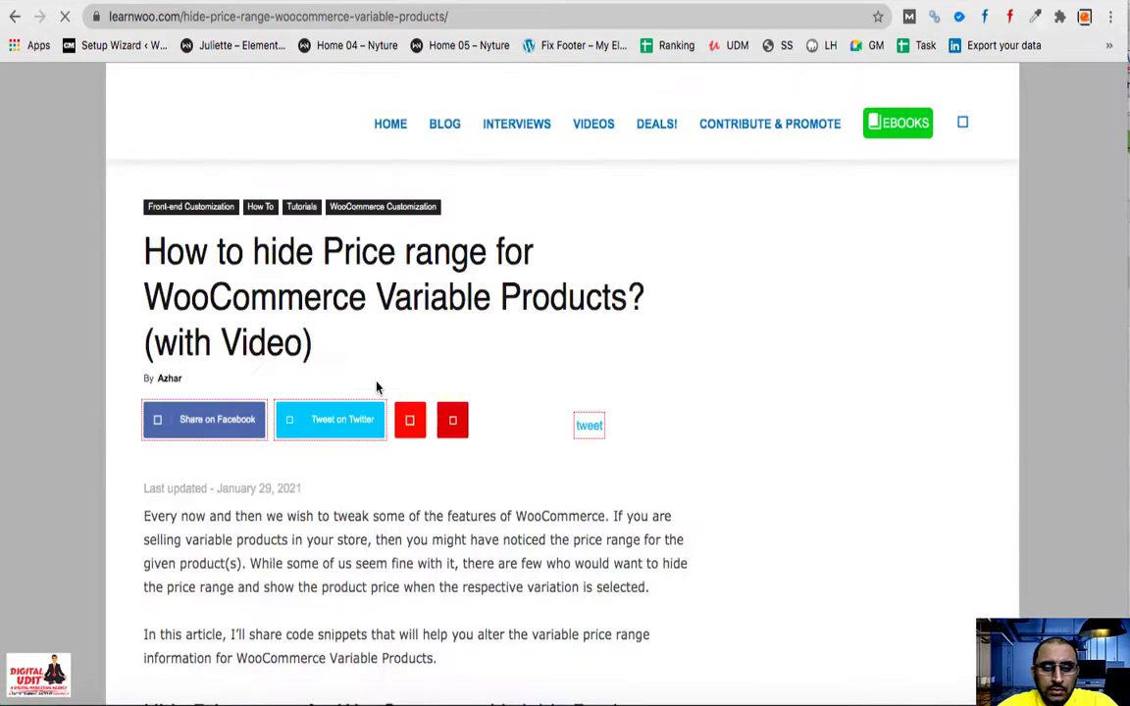
scroll(376, 387, "down", 5)
scroll(486, 339, "down", 10)
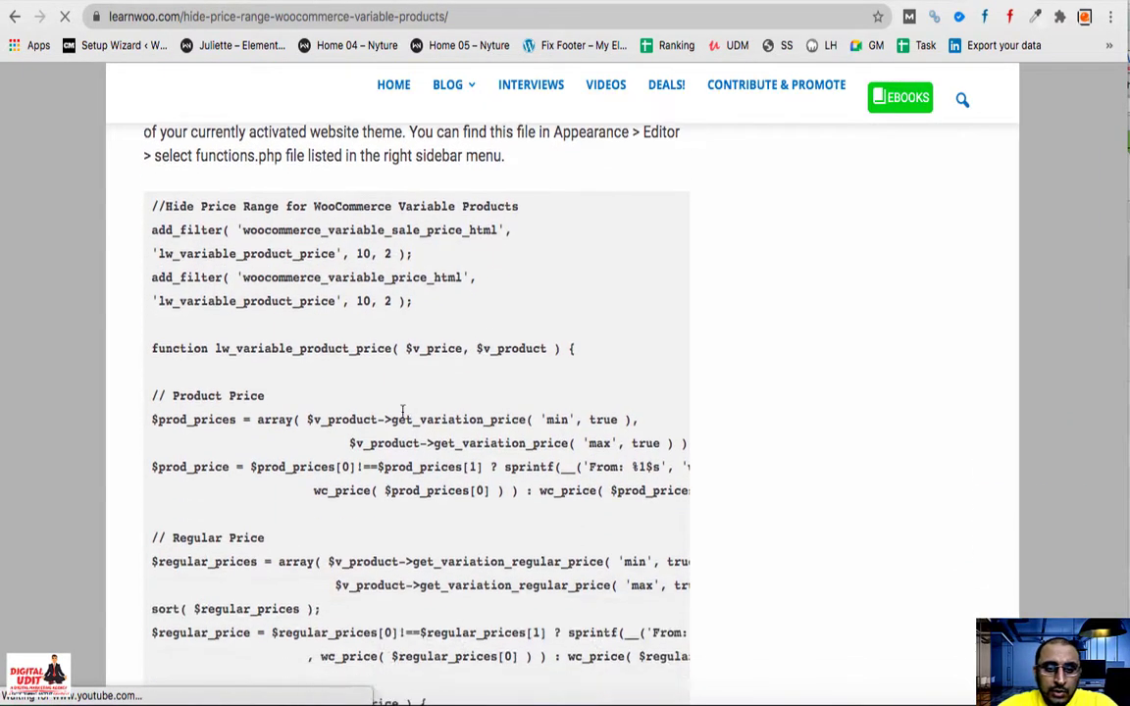
scroll(392, 520, "up", 3)
scroll(393, 520, "down", 3)
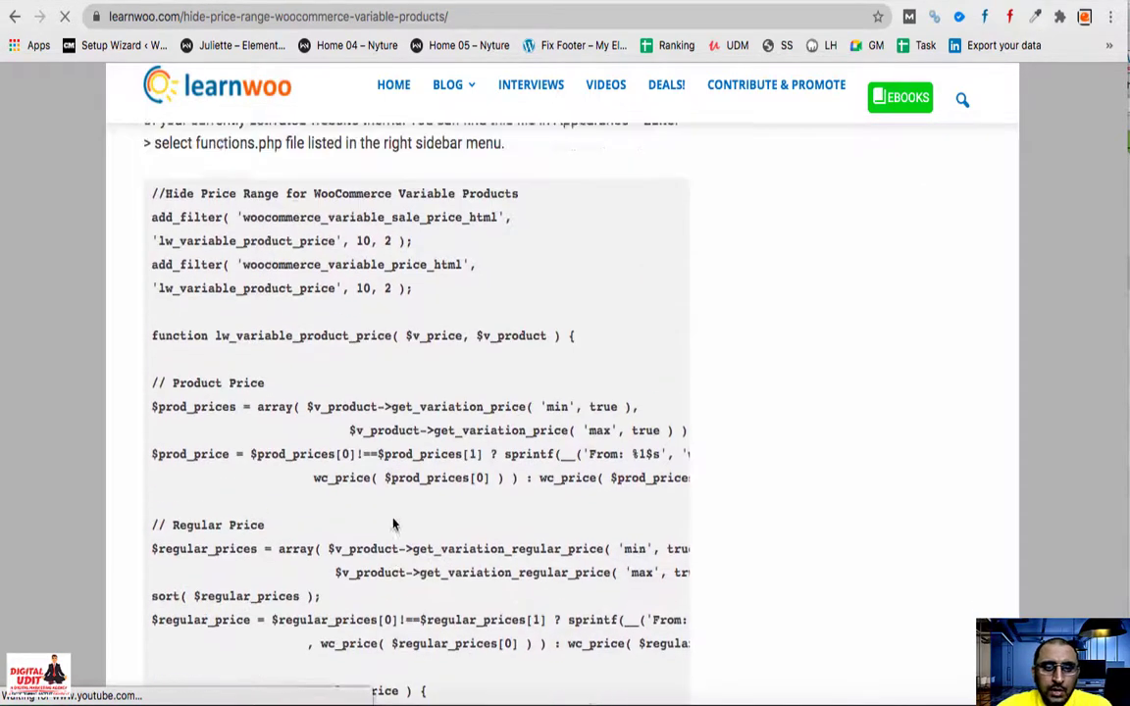
scroll(393, 520, "up", 2)
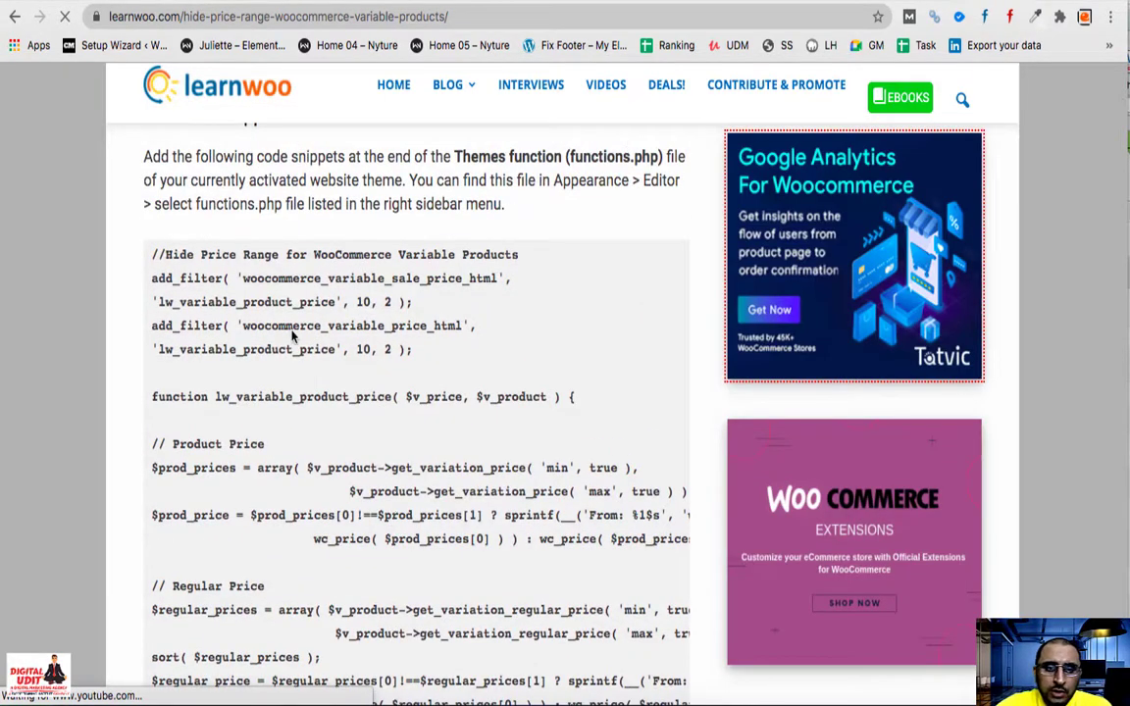
- Select the article's entire "Hide Price Range for WooCommerce Variable Products" code snippet, through its last closing brace
left_click_drag(152, 258, 365, 285)
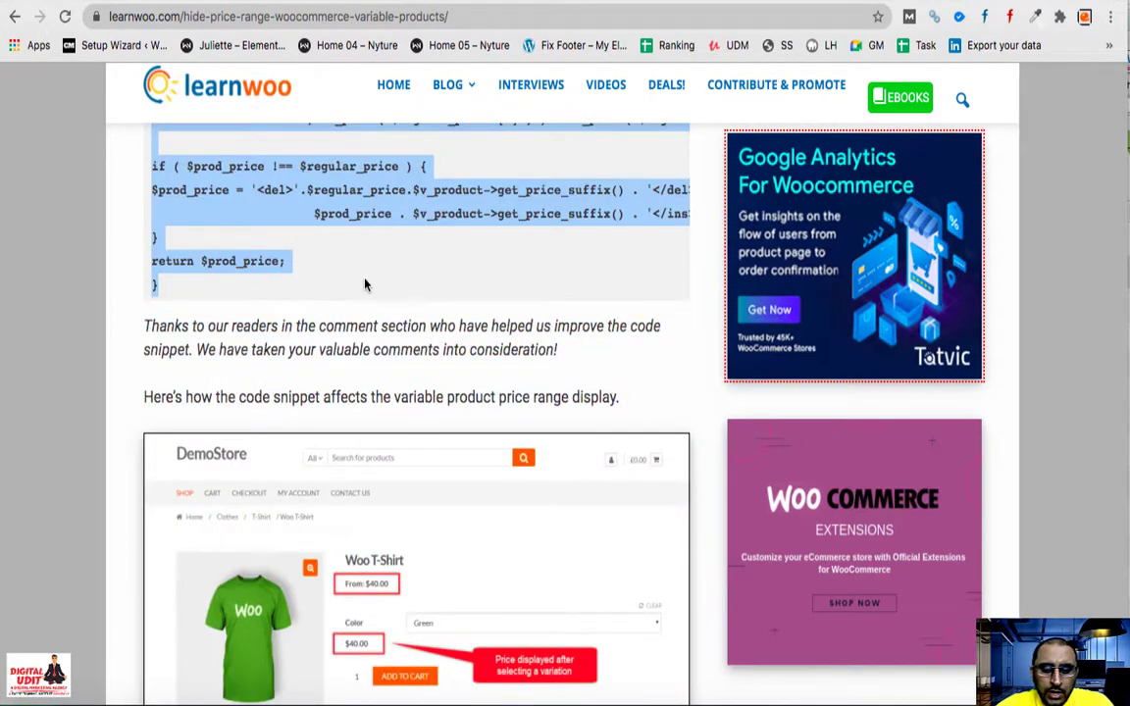
scroll(365, 283, "up", 7)
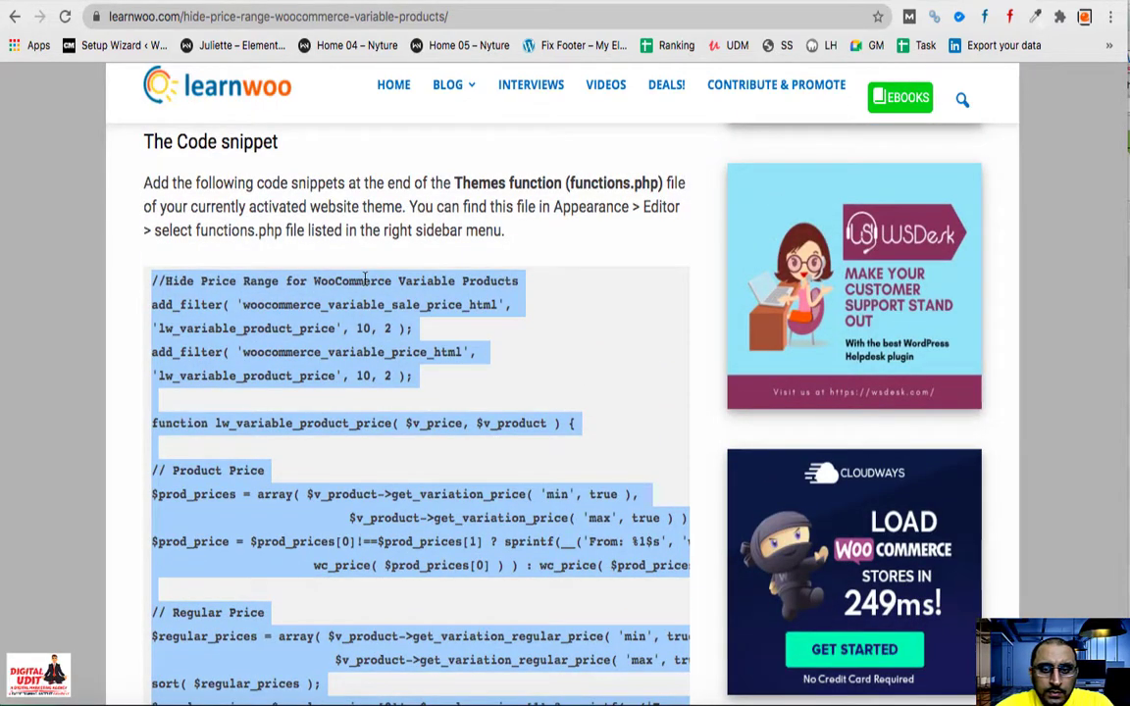
scroll(365, 281, "down", 8)
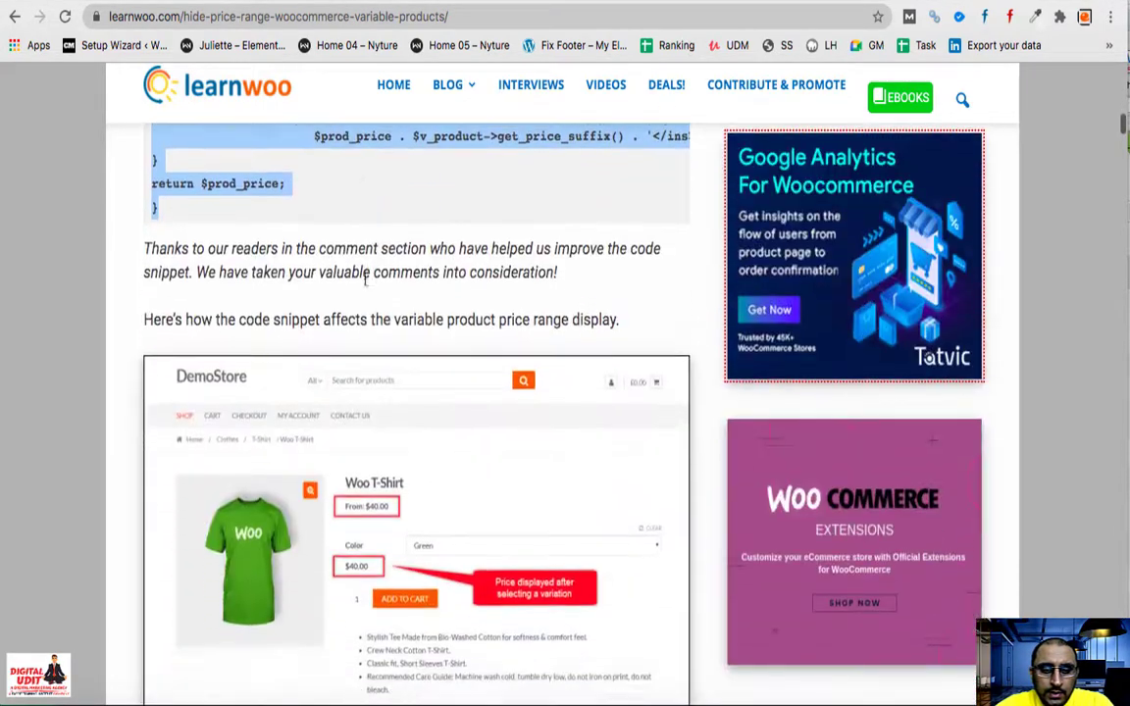
- Examine the article's example screenshots with and without the starting price, and the Removing "From: $X" code snippet
scroll(365, 281, "down", 3)
scroll(379, 334, "up", 5)
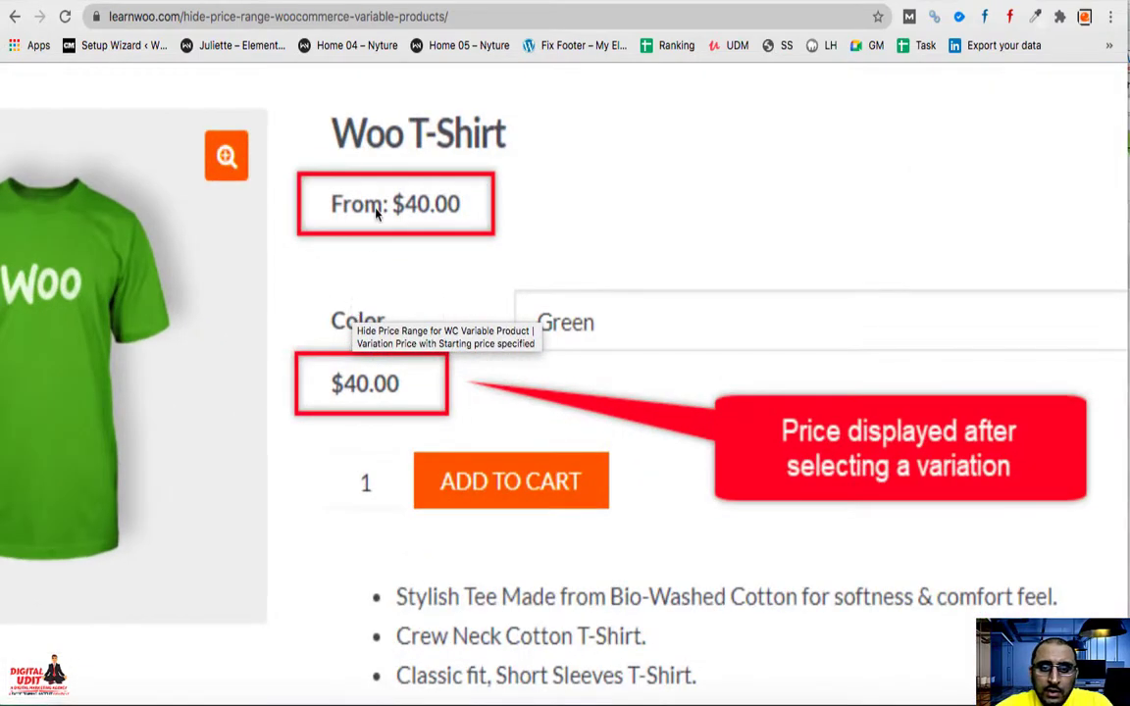
scroll(365, 333, "down", 5)
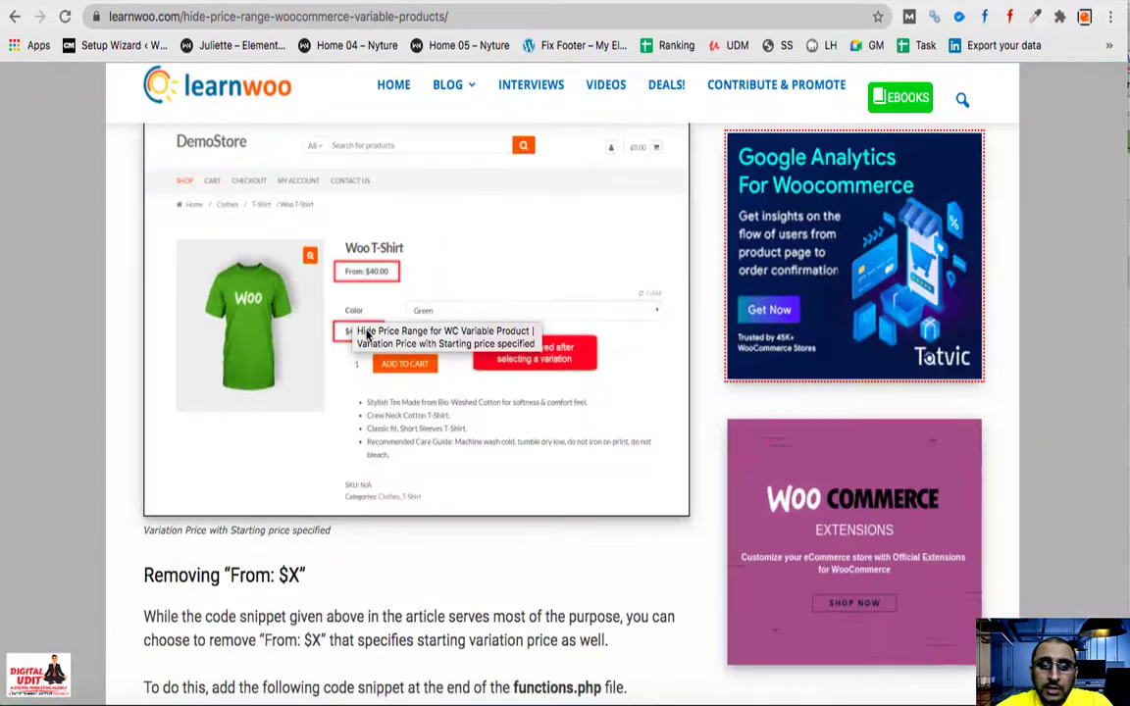
scroll(353, 304, "down", 5)
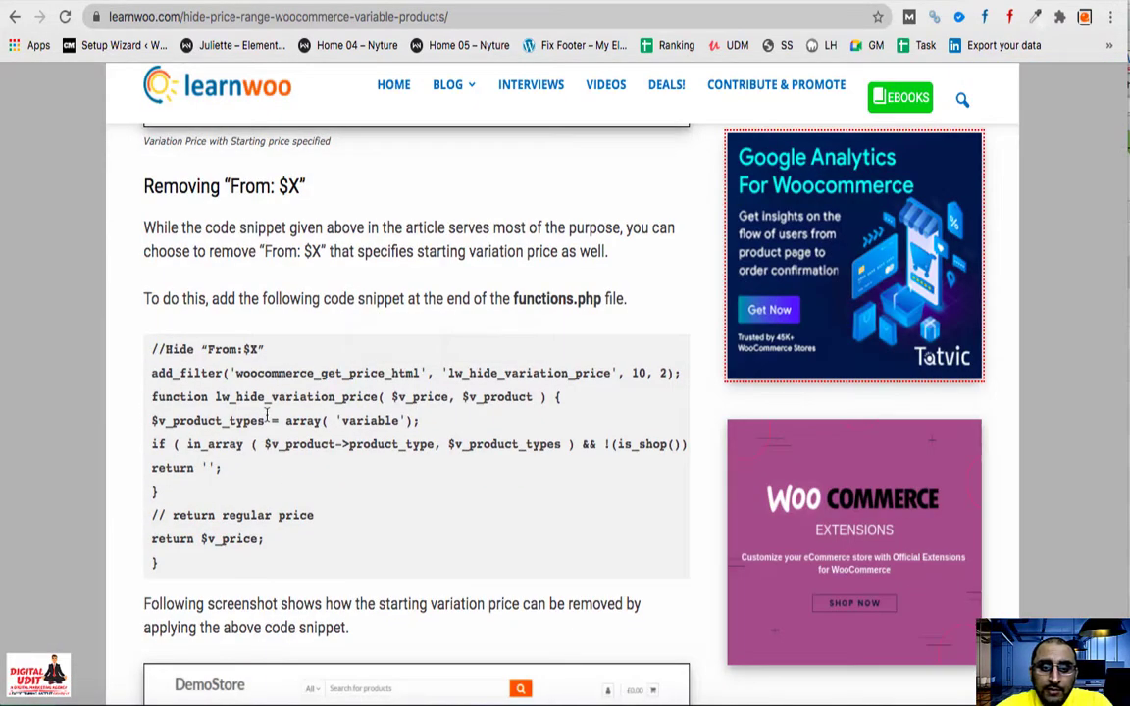
scroll(292, 504, "down", 7)
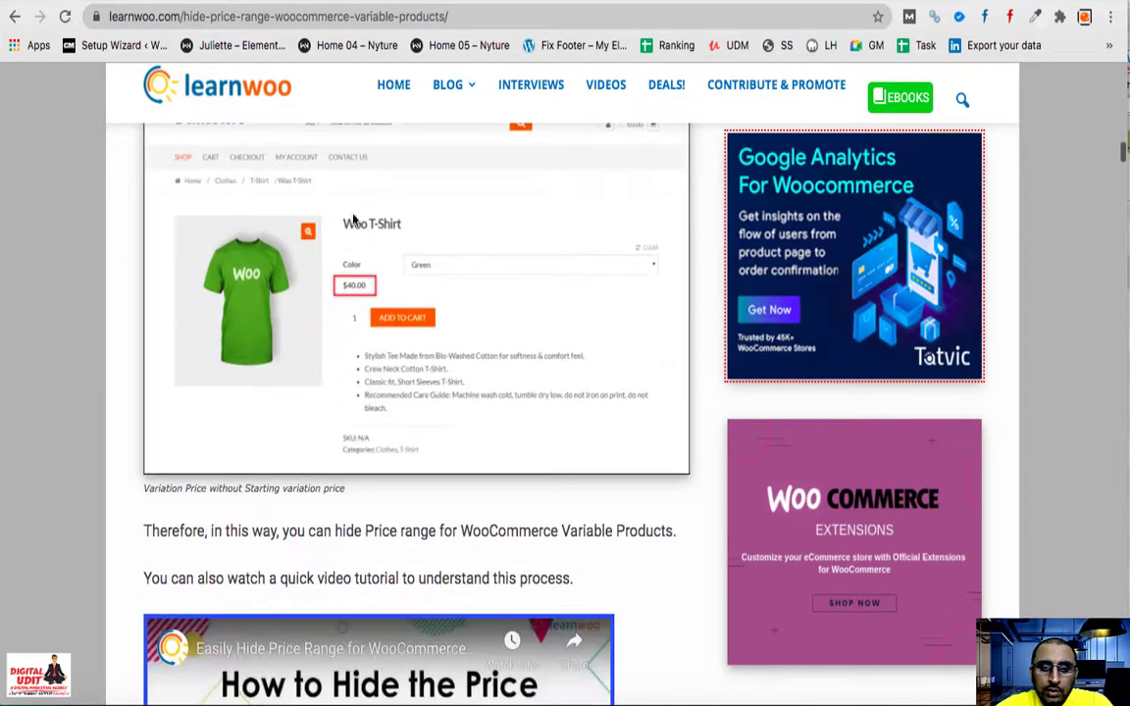
scroll(348, 303, "up", 5)
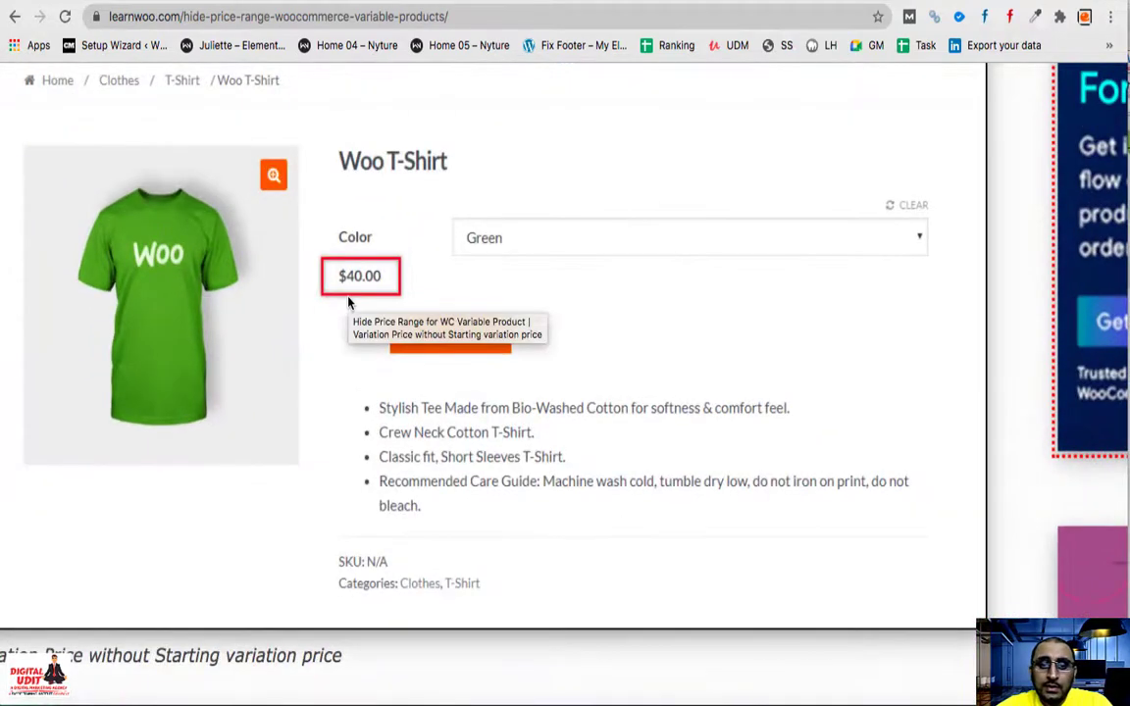
scroll(349, 302, "down", 5)
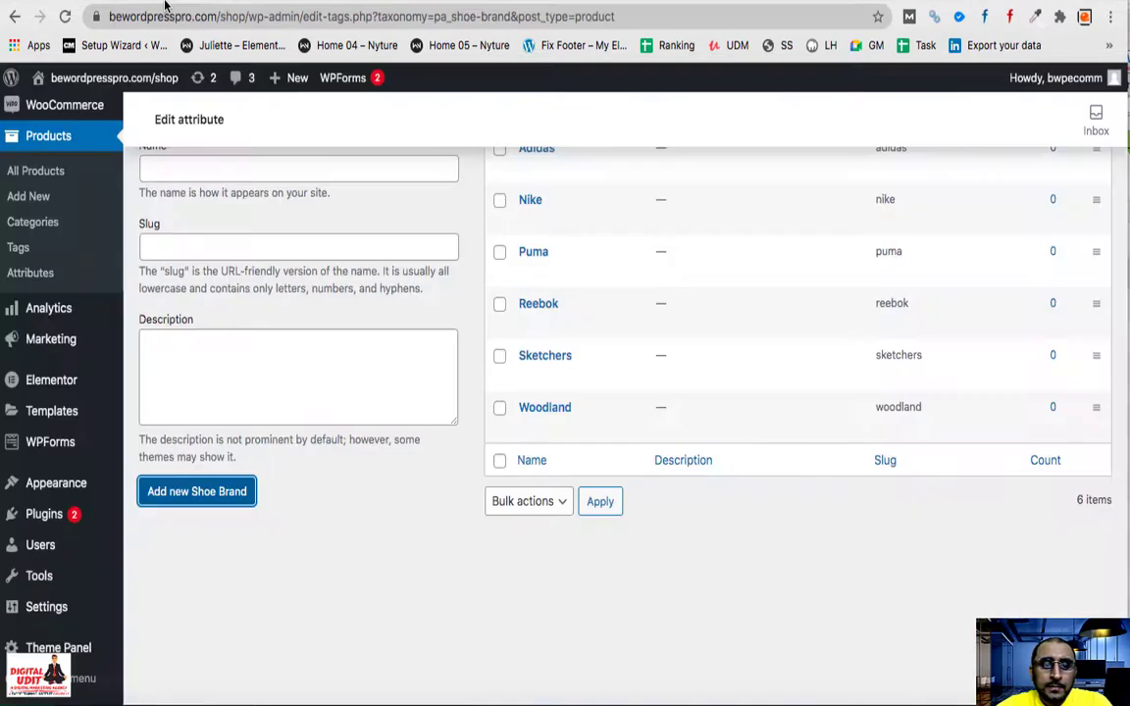
- Return to the WordPress admin and open the OceanWP theme's functions.php for editing, at the end of the file
mouse_move(59, 483)
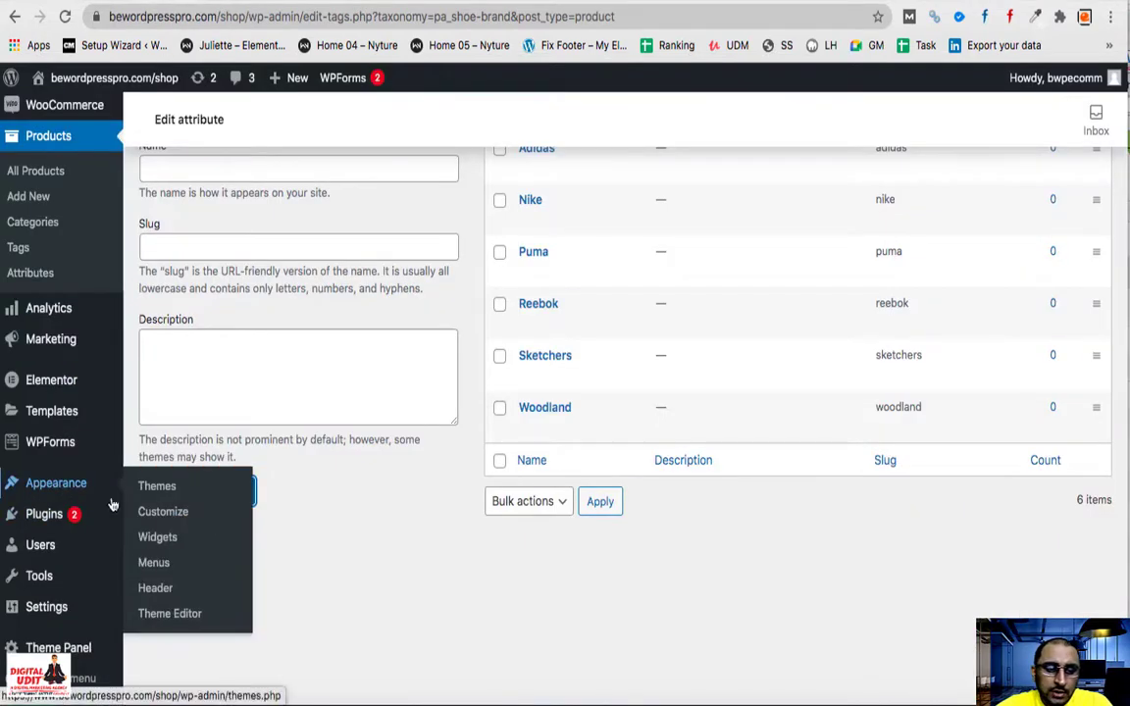
left_click(165, 615)
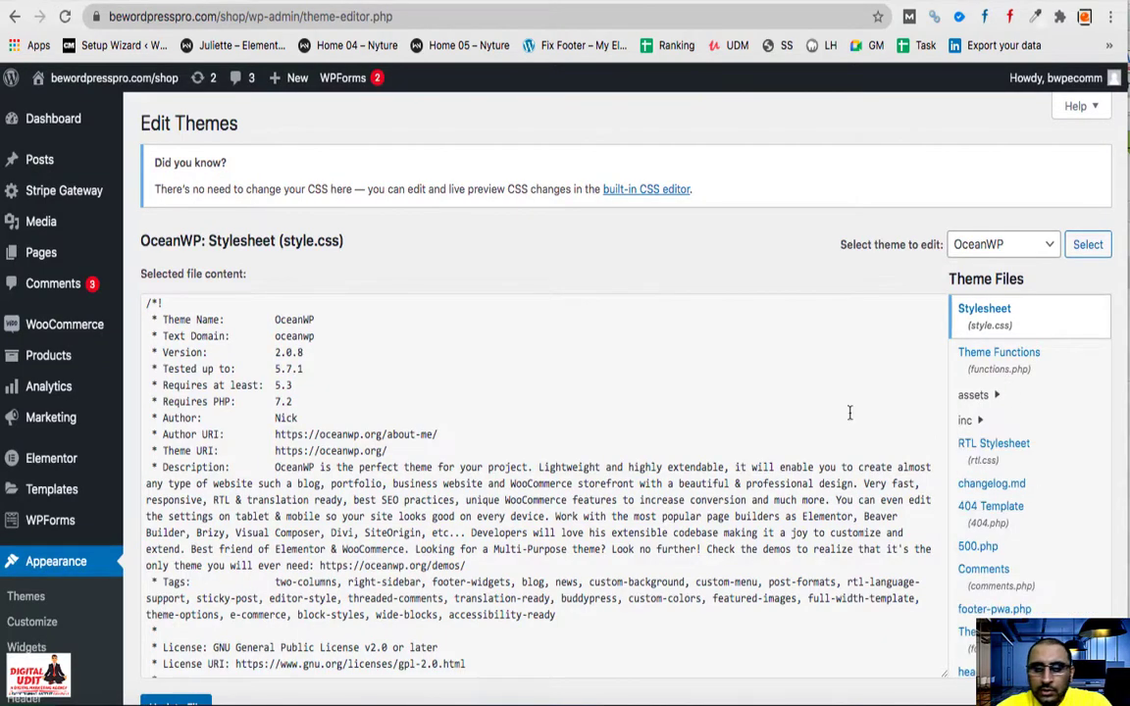
left_click(1013, 377)
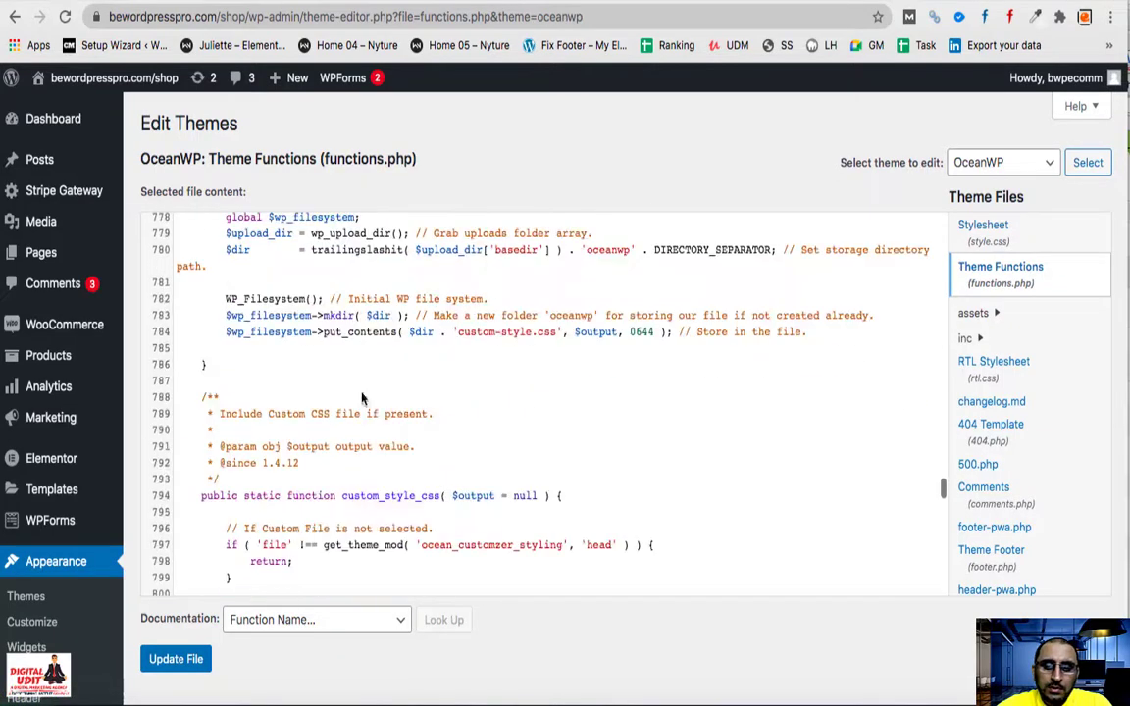
scroll(361, 392, "down", 15)
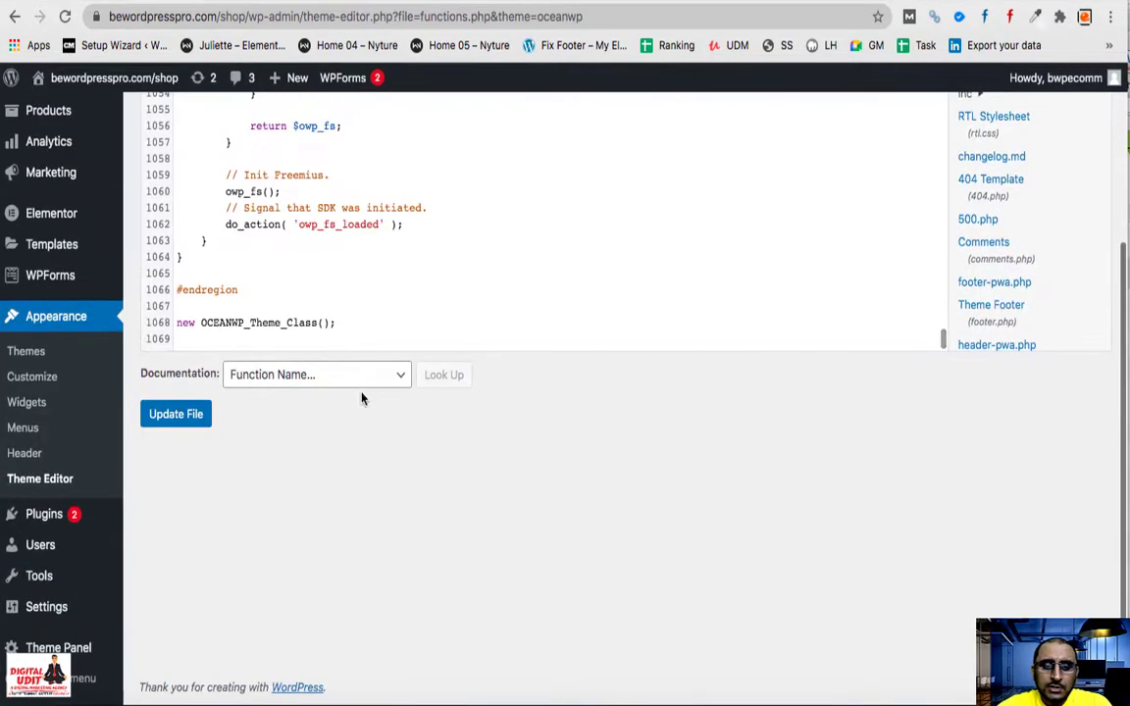
- Append the copied price-range snippet at the end of functions.php, update the file, and reload the NORTH PLUS shoe product page
left_click(338, 323)
key("Return")
key("Return")
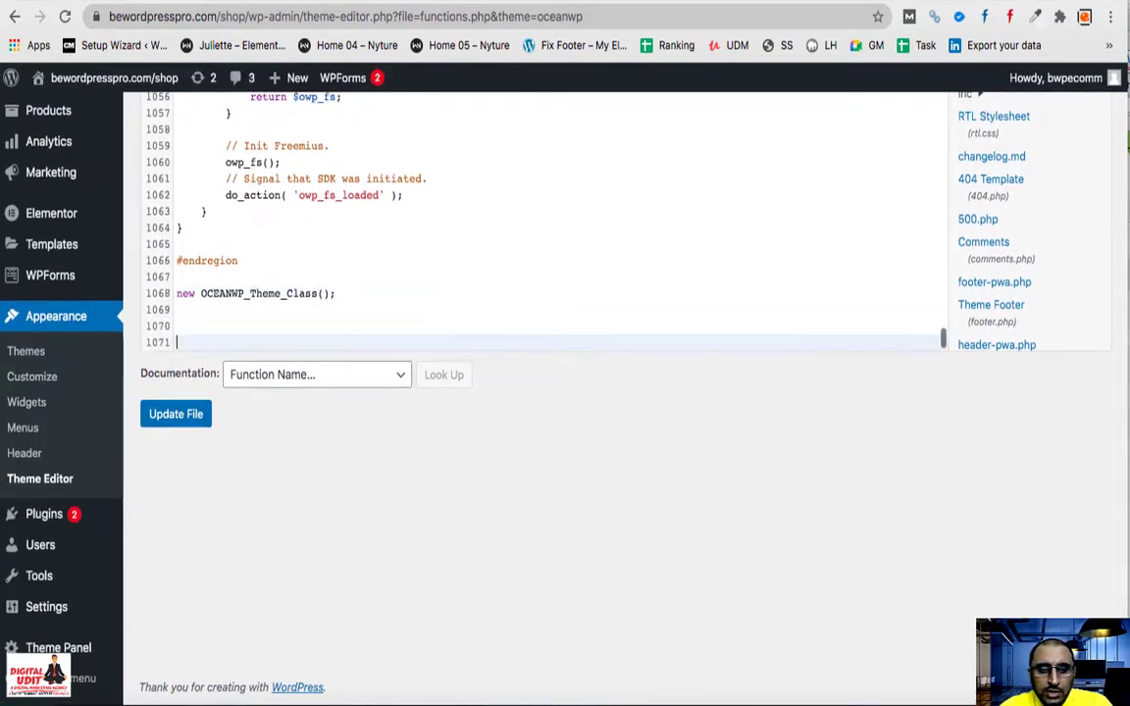
key("super+v")
key("Return")
key("Return")
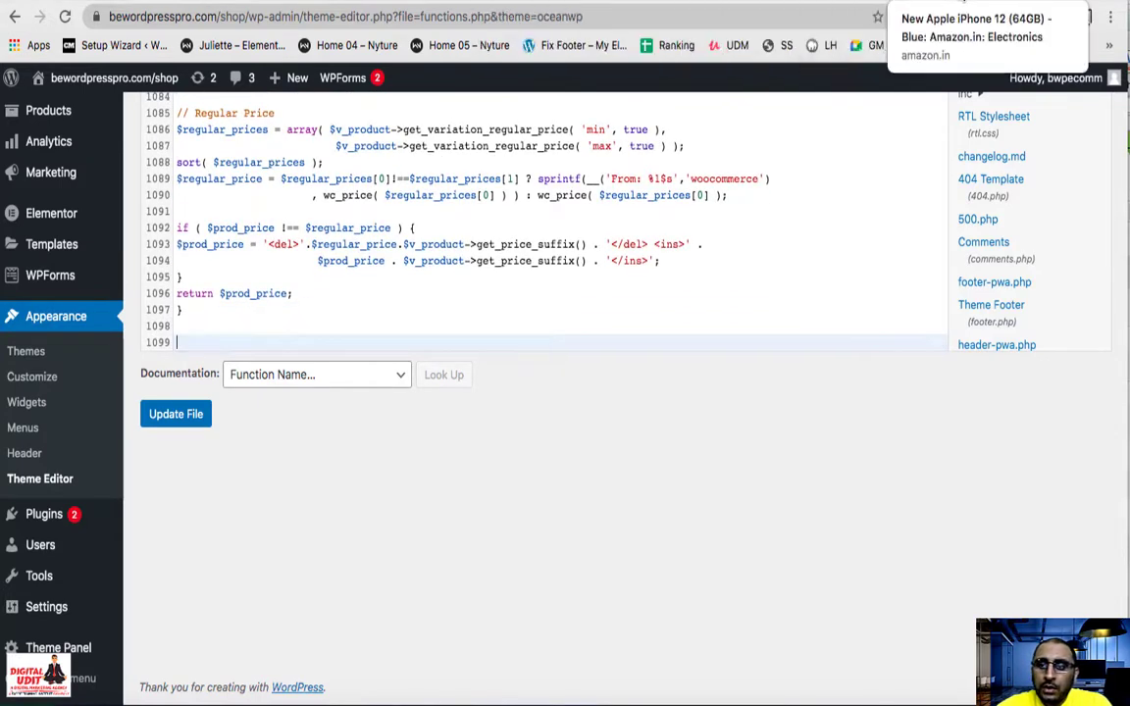
left_click(191, 419)
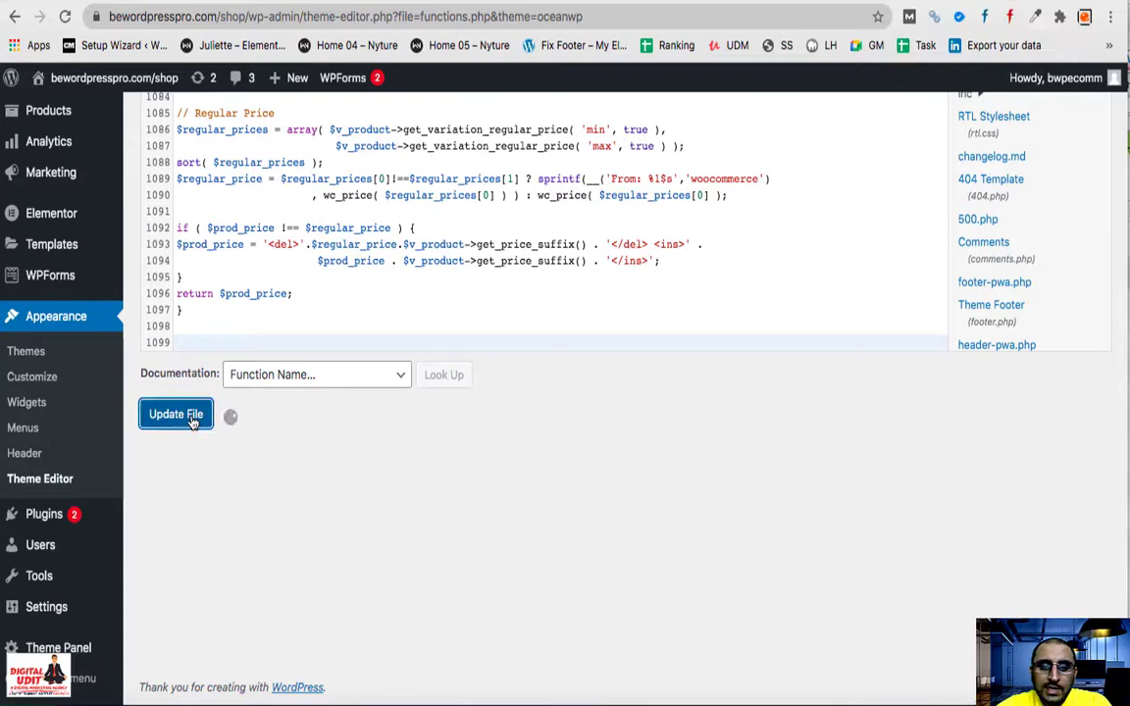
left_click(260, 29)
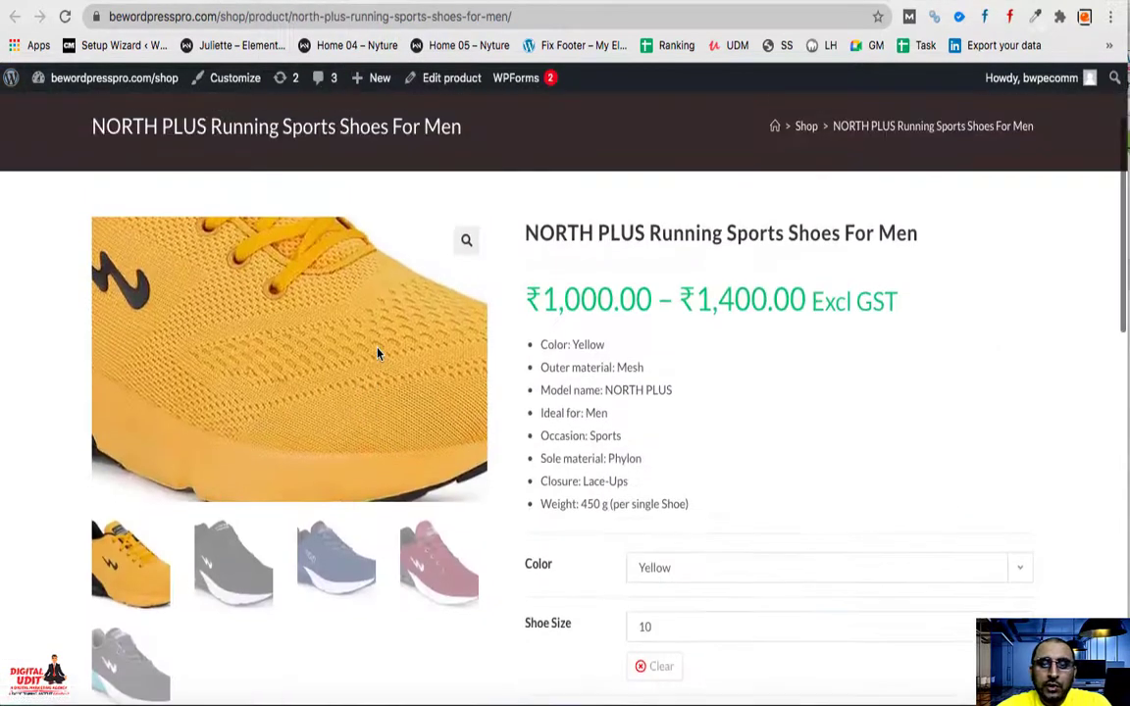
left_click(64, 17)
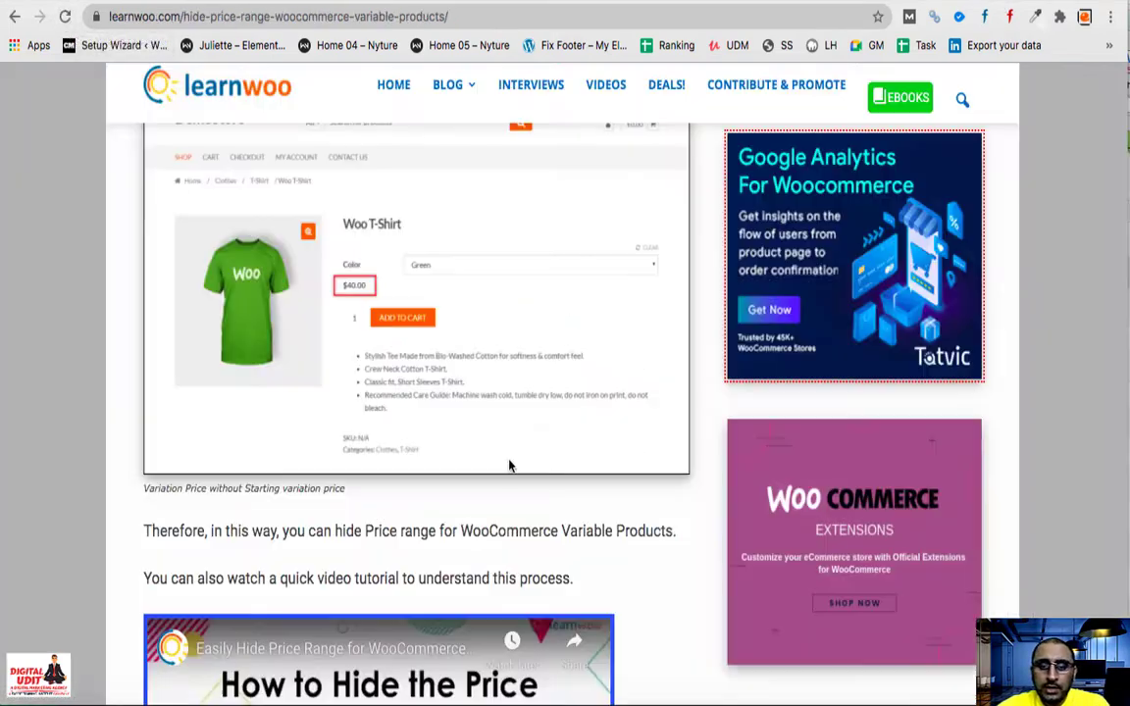
- Return to the learnwoo.com article and select the entire "Hide From:$X" code snippet, through its last closing brace
scroll(508, 464, "down", 5)
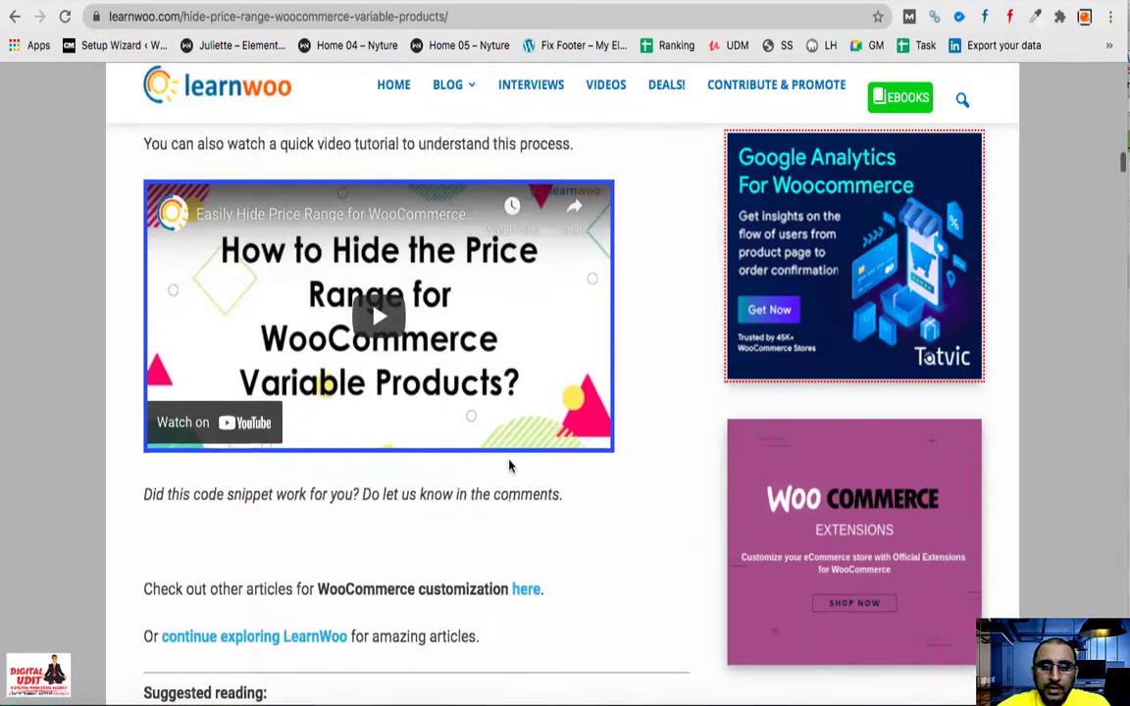
scroll(507, 464, "up", 8)
scroll(509, 465, "up", 2)
left_click_drag(174, 478, 116, 277)
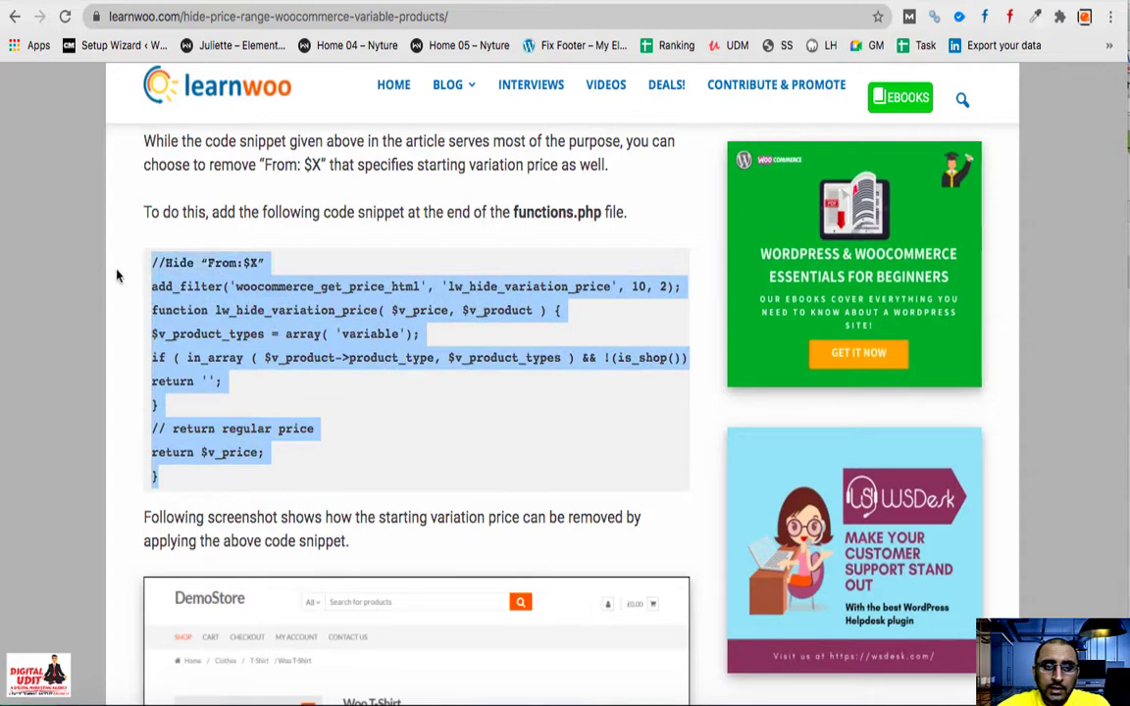
- Add the copied "Hide From:$X" snippet below the price-range code in OceanWP's functions.php and update the file
left_click(145, 3)
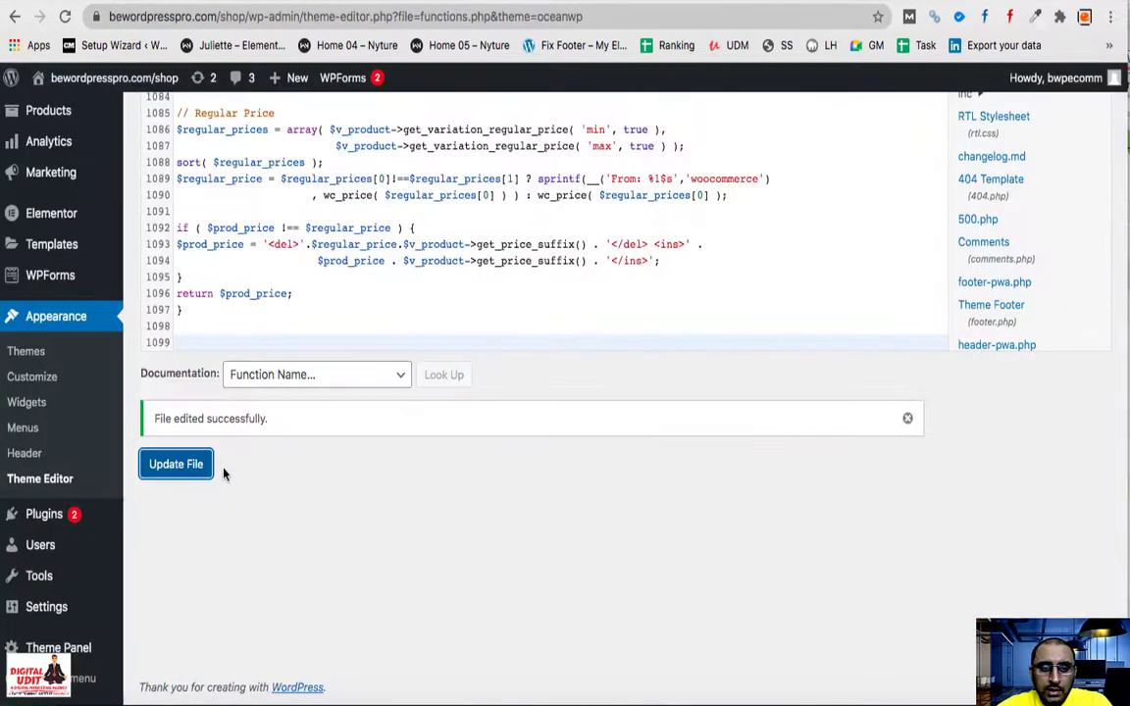
left_click(197, 341)
type("//Hide \"From:$X\" add_filter('woocommerce_get_price_html', 'lw_hide_variation_price', 10, 2); function lw_hide_variation_price( $v_price, $v_product ) { $v_product_types = array( 'variable'); if ( in_array ( $v_product->product_type, $v_product_types ) && !(is_shop()) ) { return ''; } // return regular price return $v_price; }")
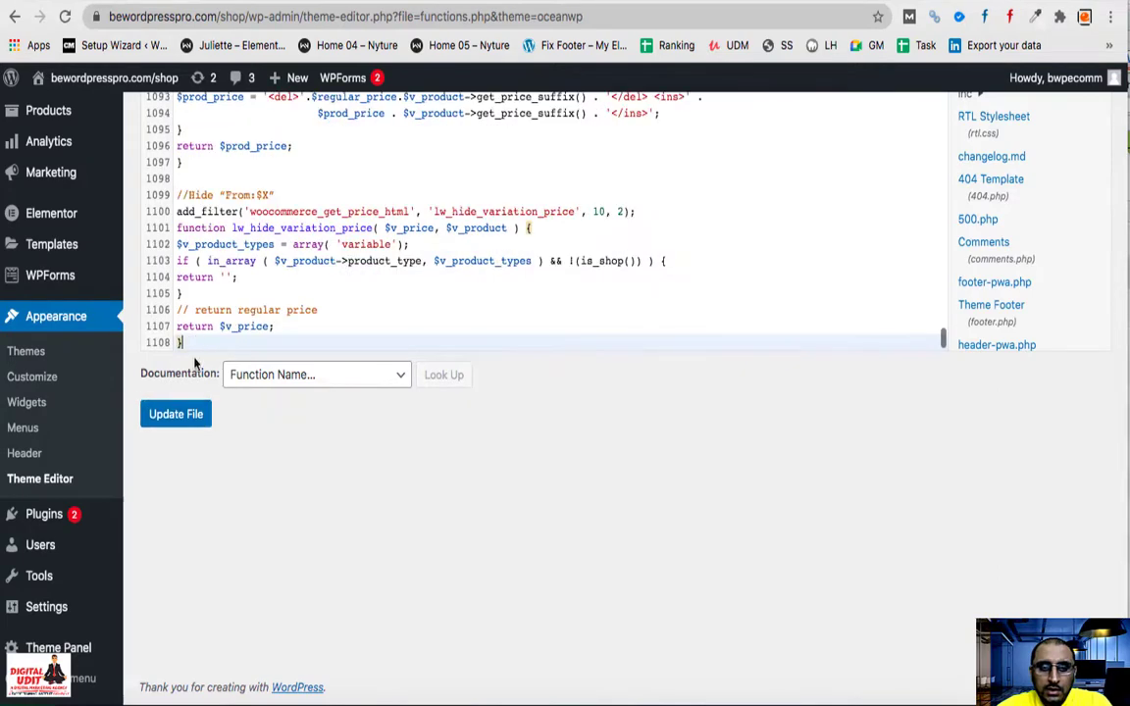
left_click(179, 420)
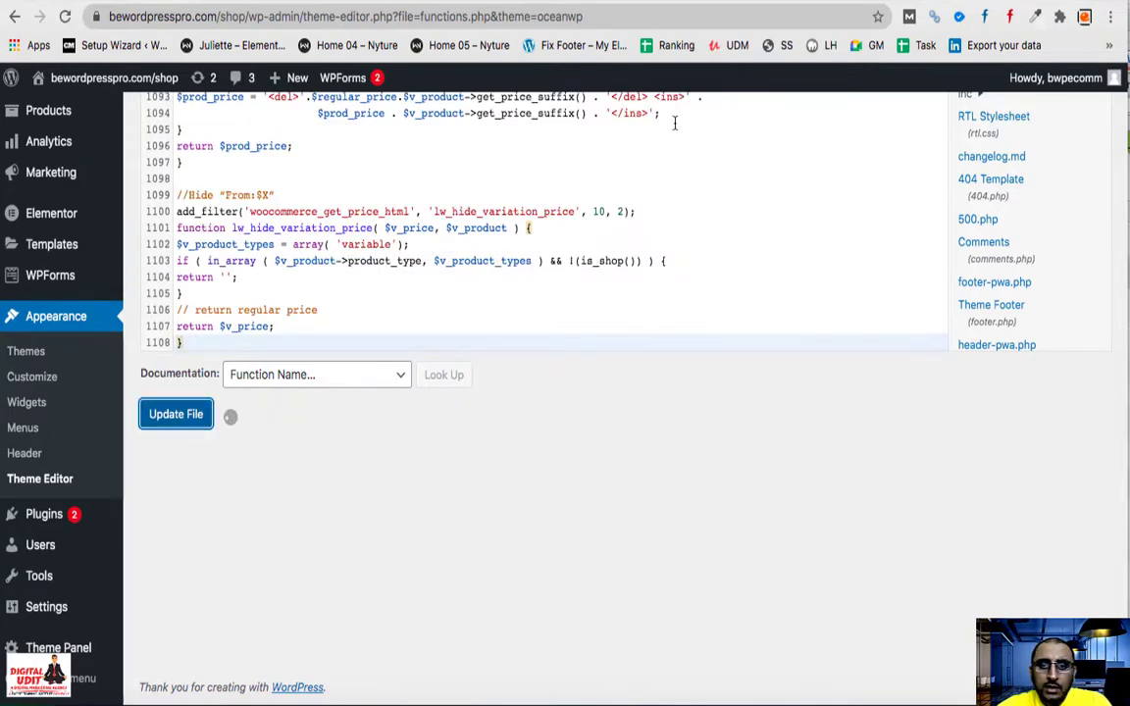
- Reload the shoe product page and choose Color Black and Shoe Size 6 to check the displayed variation price
left_click(146, 4)
left_click(64, 16)
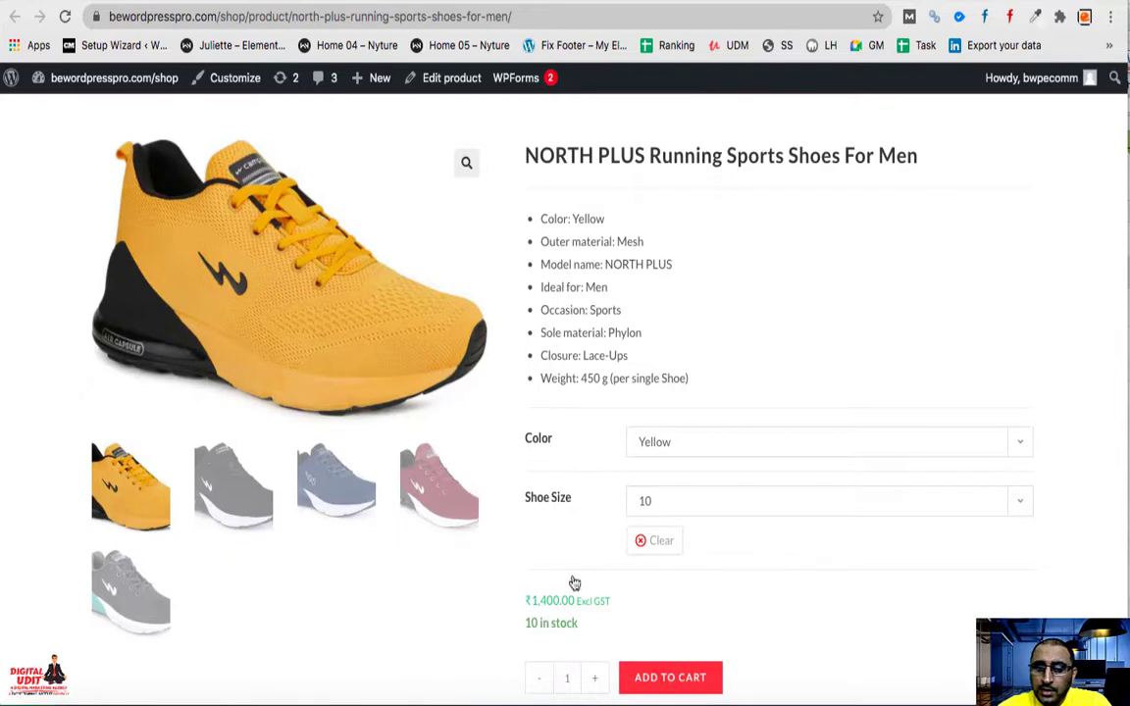
scroll(668, 493, "down", 2)
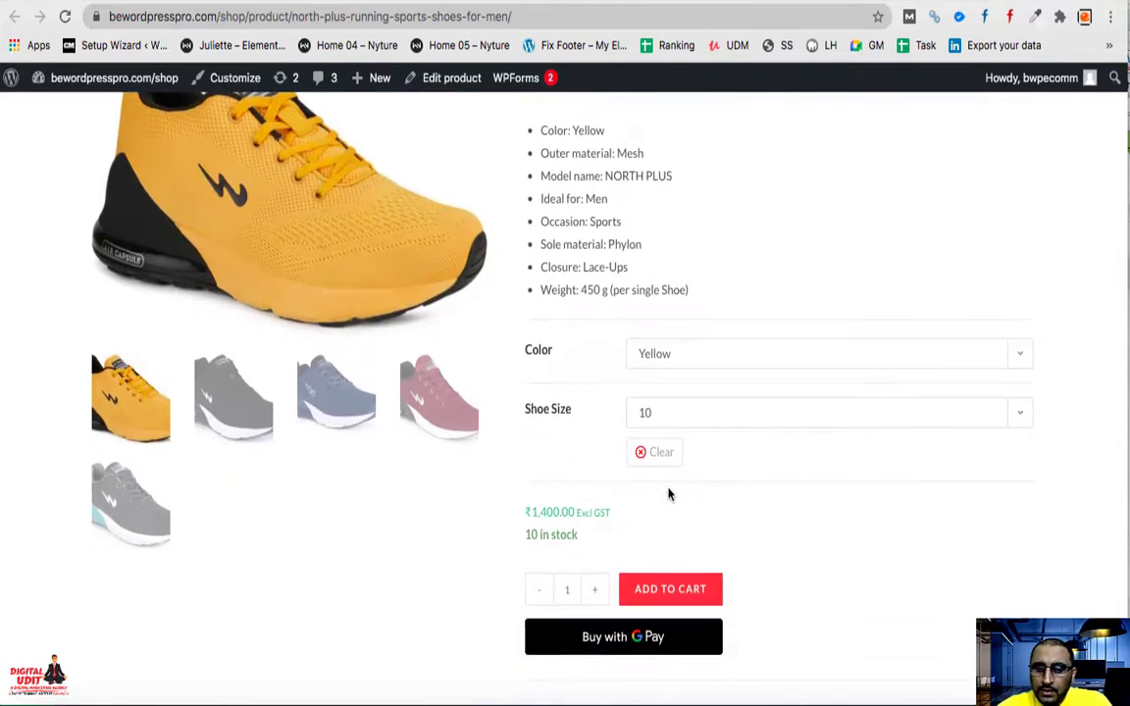
left_click(675, 355)
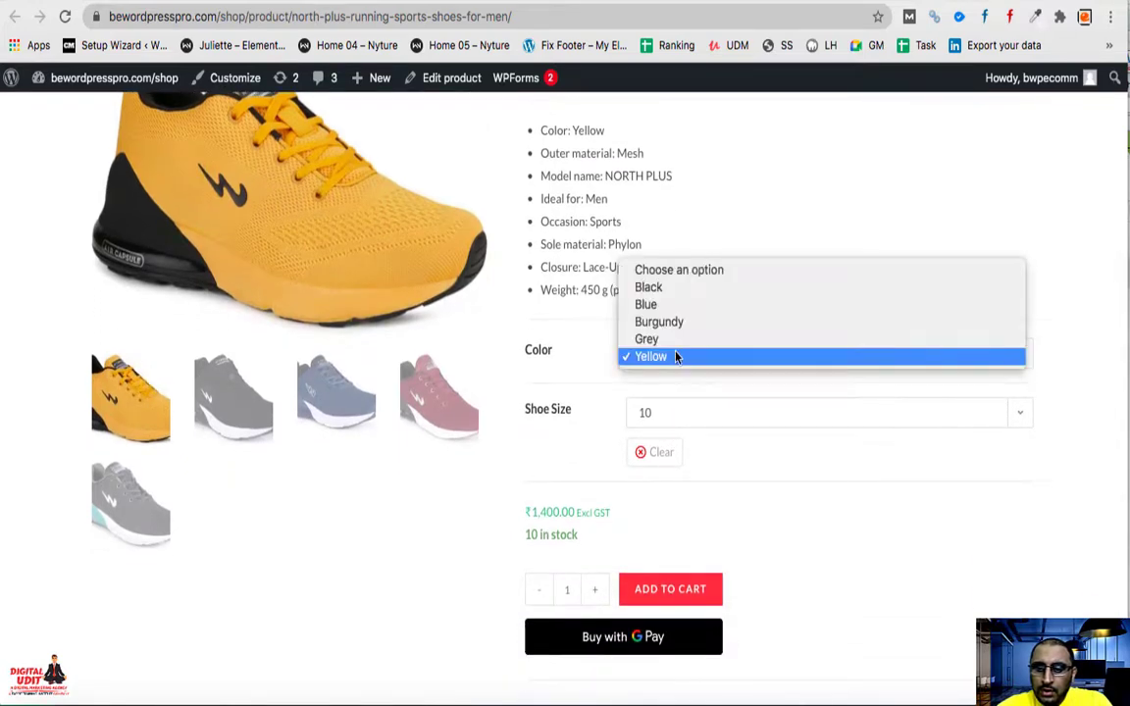
left_click(675, 289)
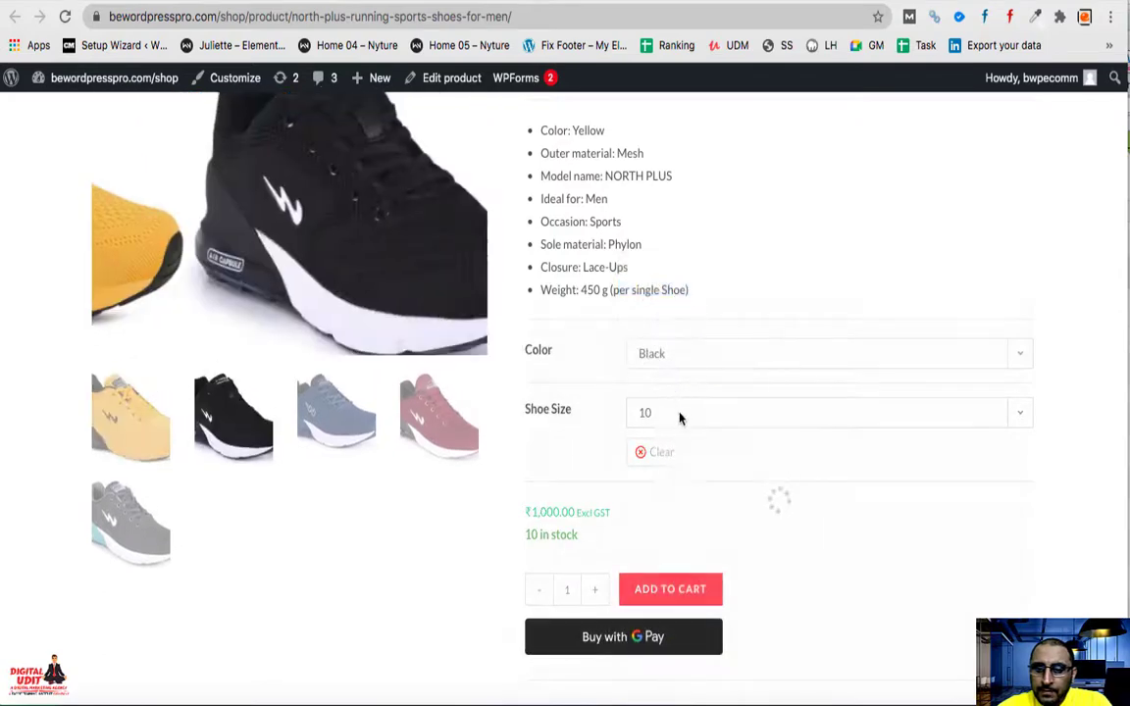
left_click(682, 421)
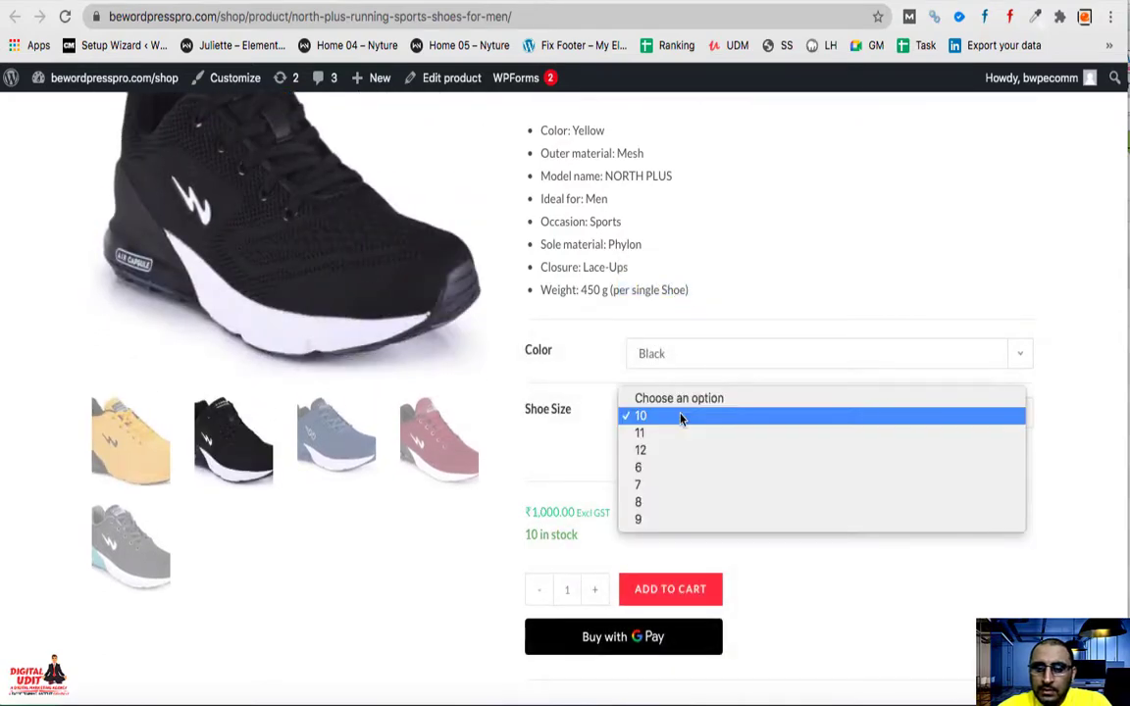
left_click(676, 467)
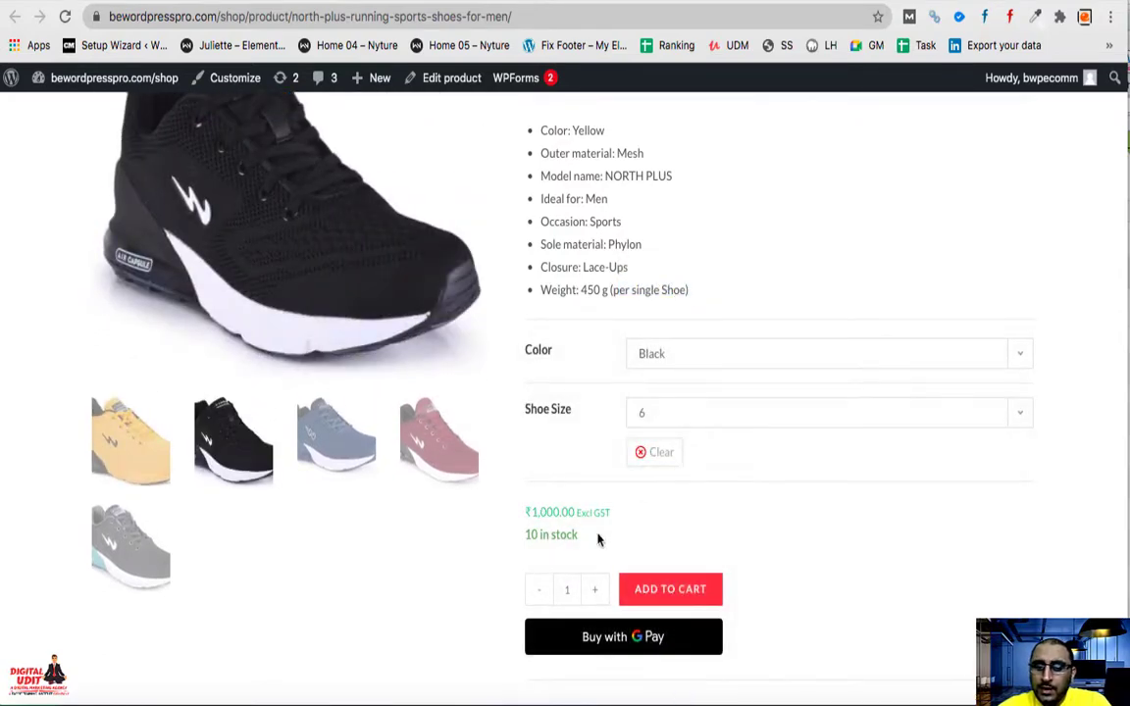
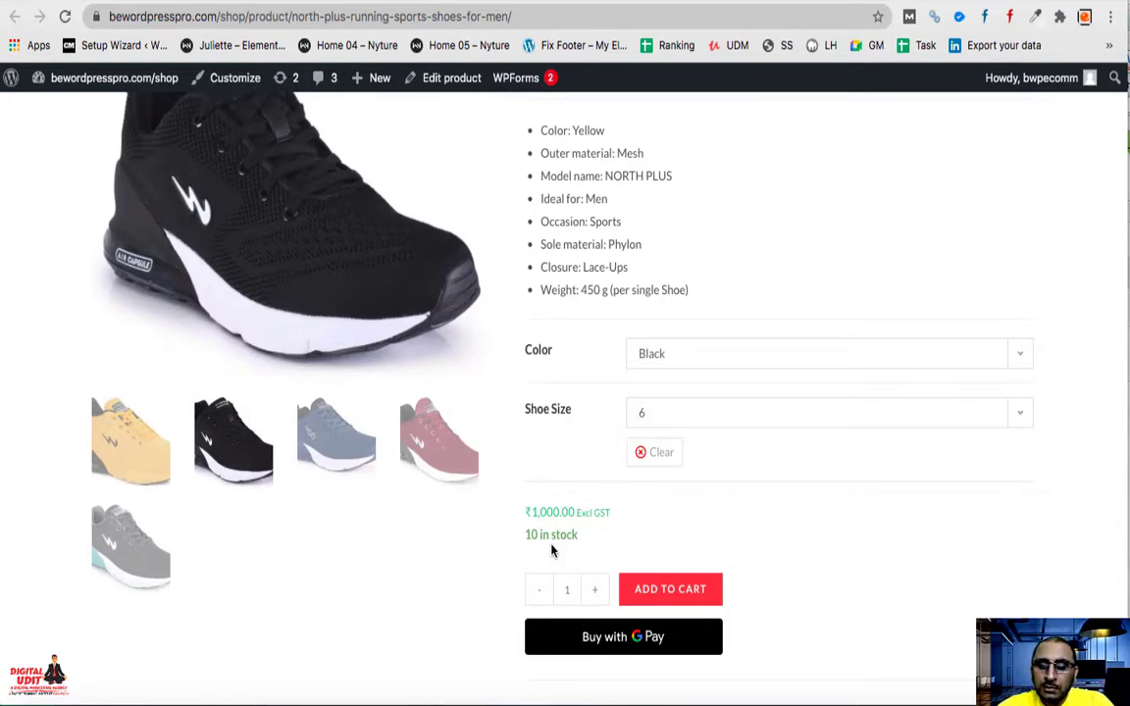
- Look through the shoe's available Color options, keeping the Black variation selected
scroll(549, 530, "down", 2)
scroll(547, 504, "up", 2)
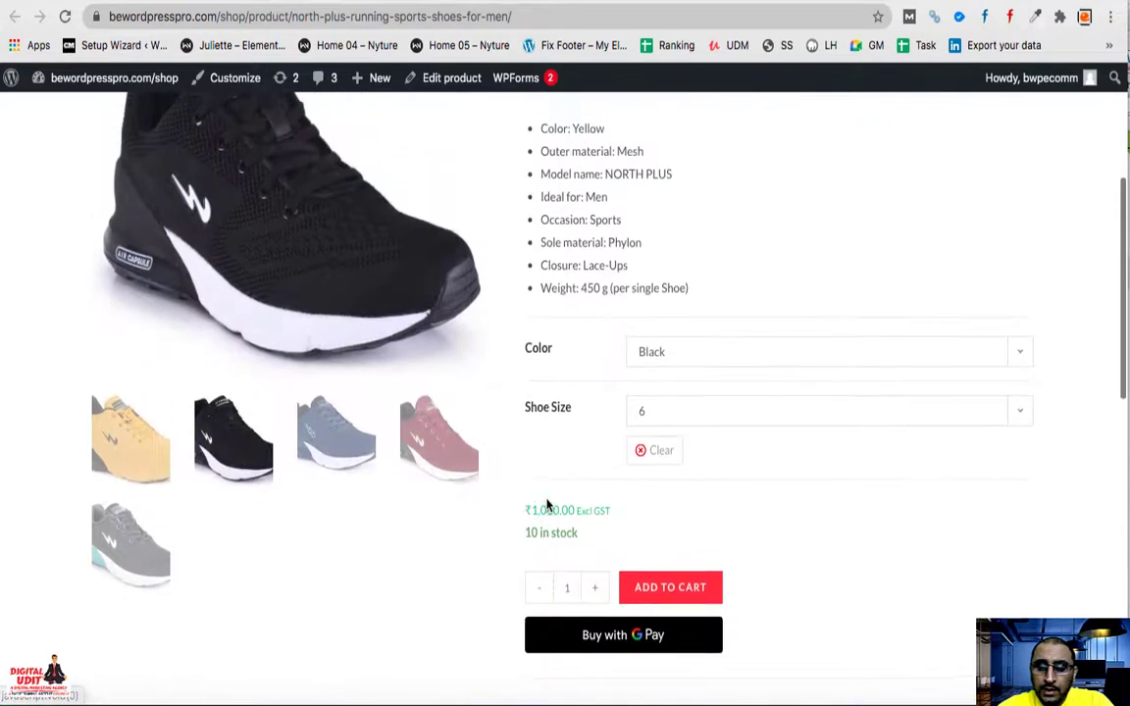
left_click(631, 371)
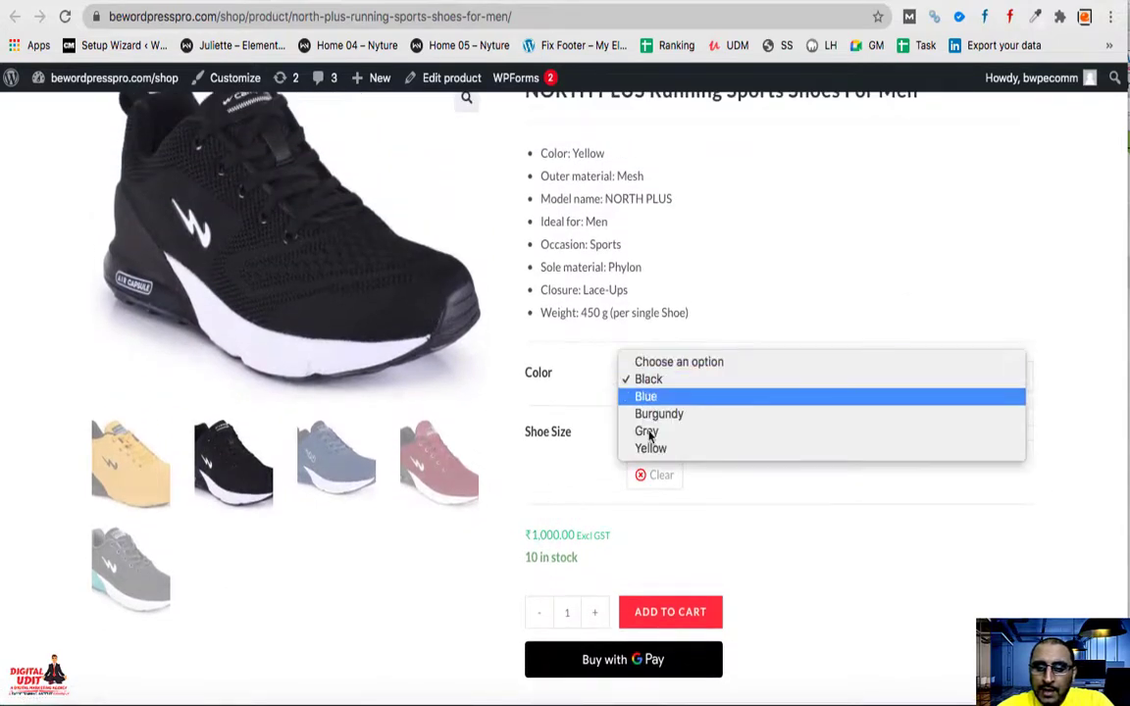
left_click(775, 539)
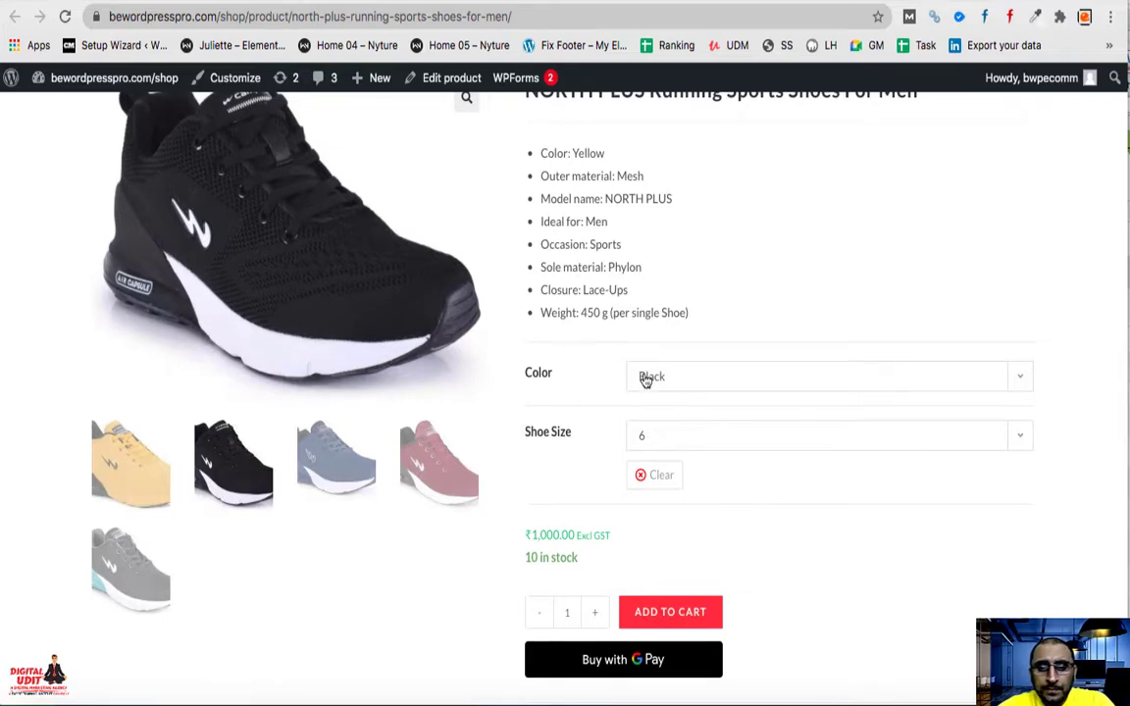
scroll(245, 278, "up", 2)
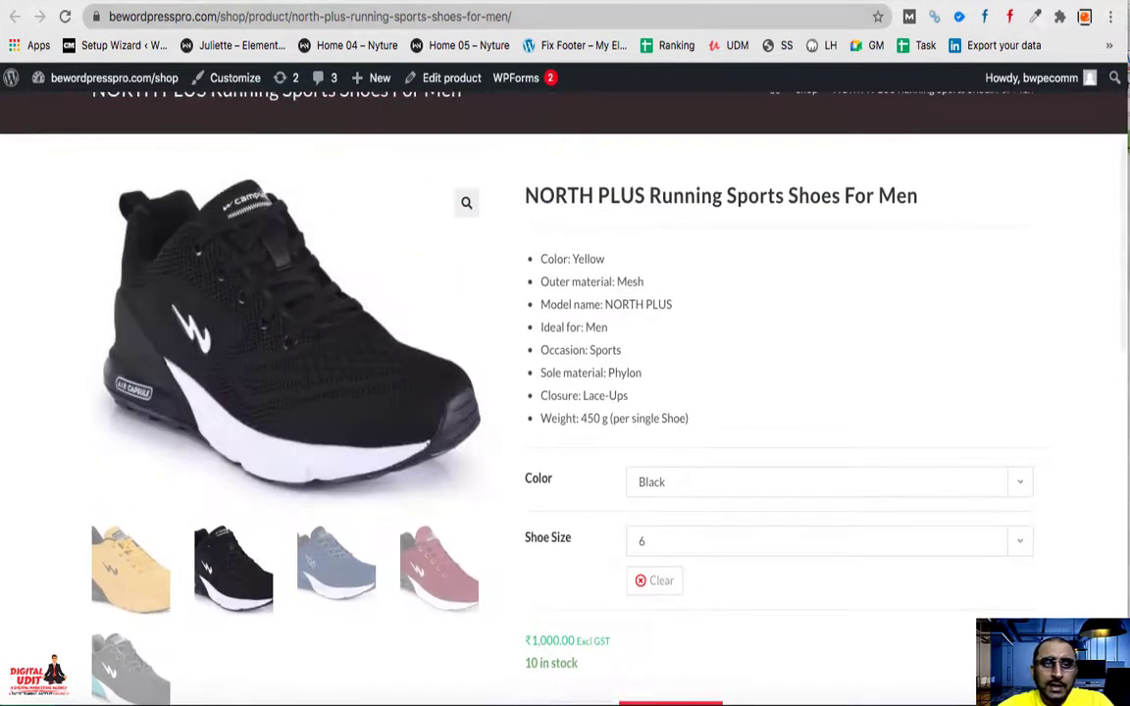
- Return to the WordPress admin, open the page for adding new plugins, and search for "variation"
key("ctrl+shift+Tab")
mouse_move(64, 520)
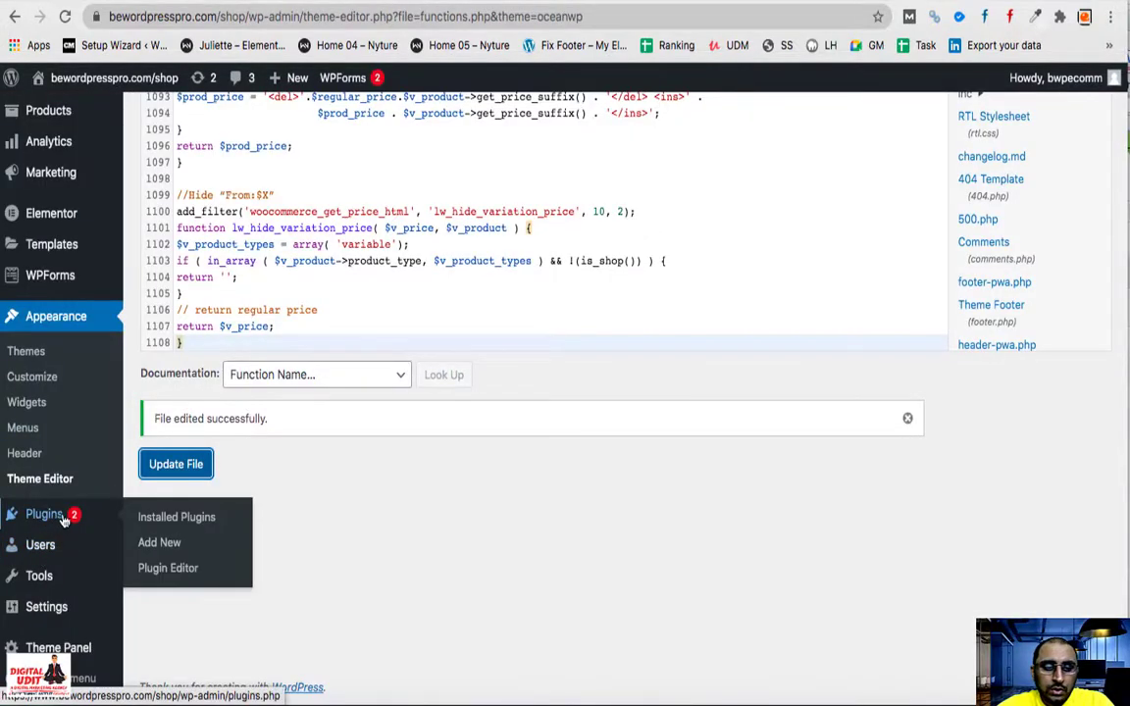
left_click(172, 552)
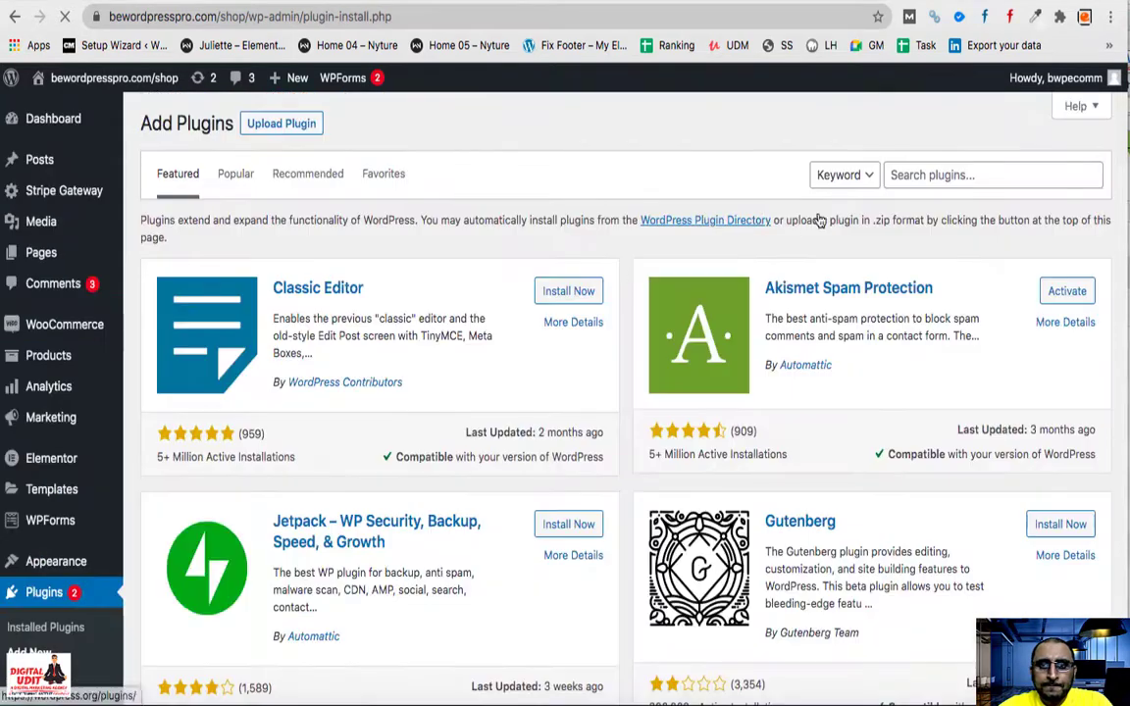
left_click(981, 175)
type("variation")
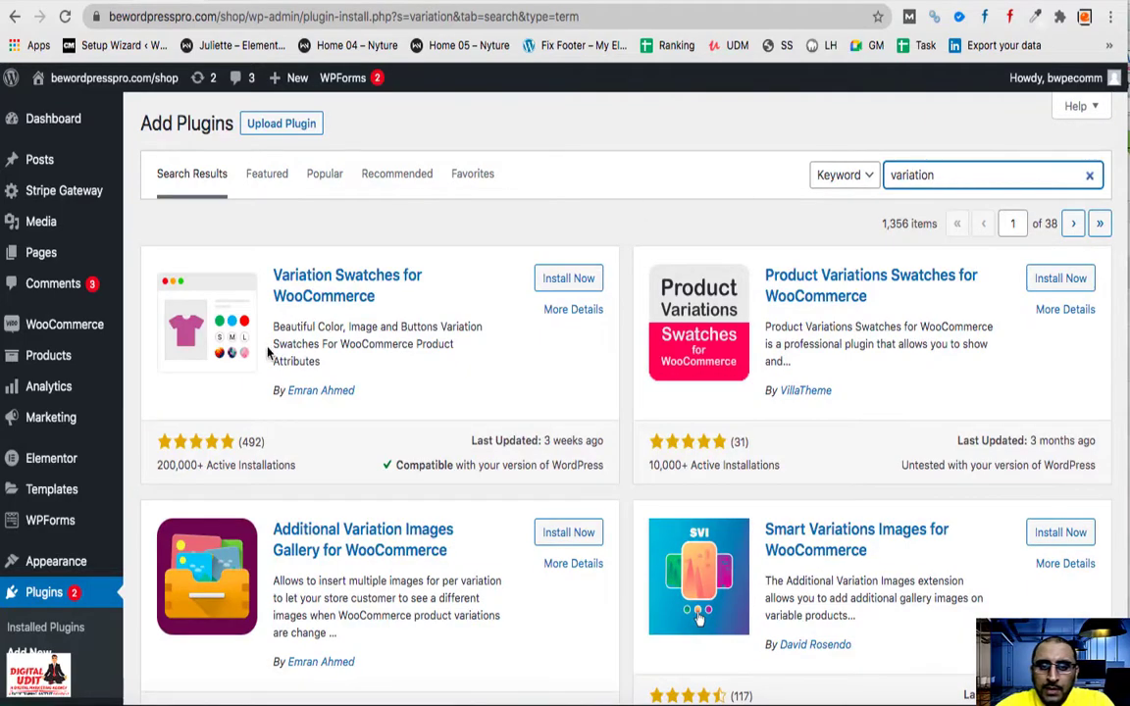
- Install and activate the Variation Swatches for WooCommerce plugin
scroll(266, 349, "up", 5)
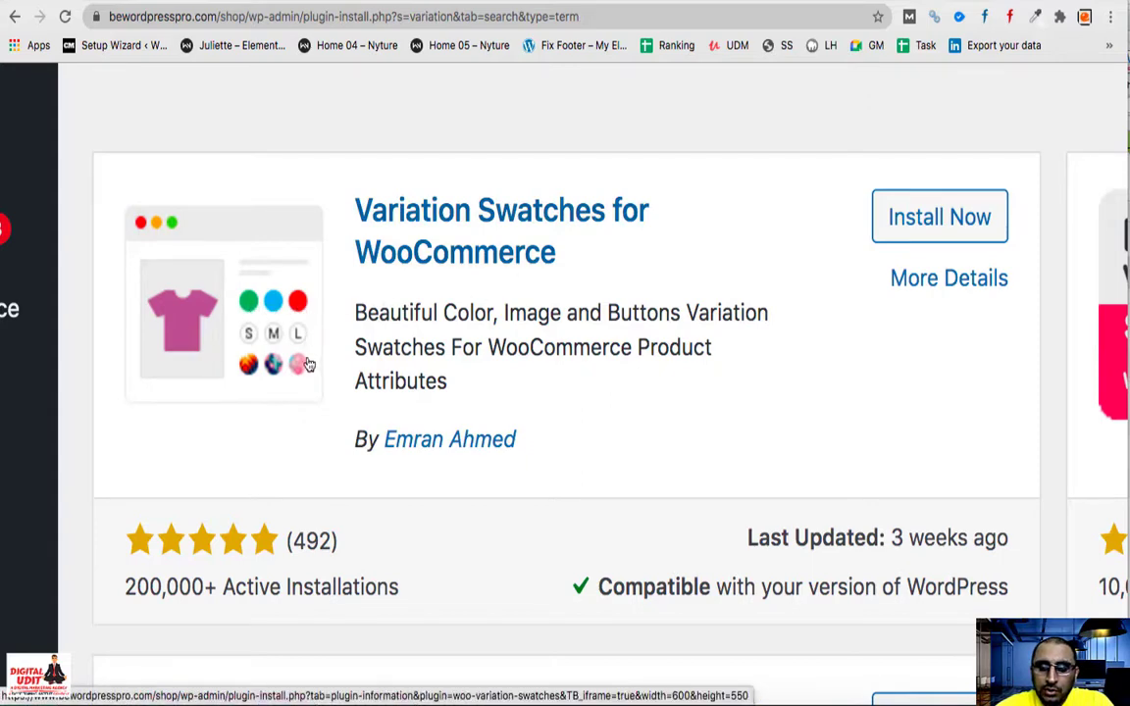
scroll(319, 348, "down", 5)
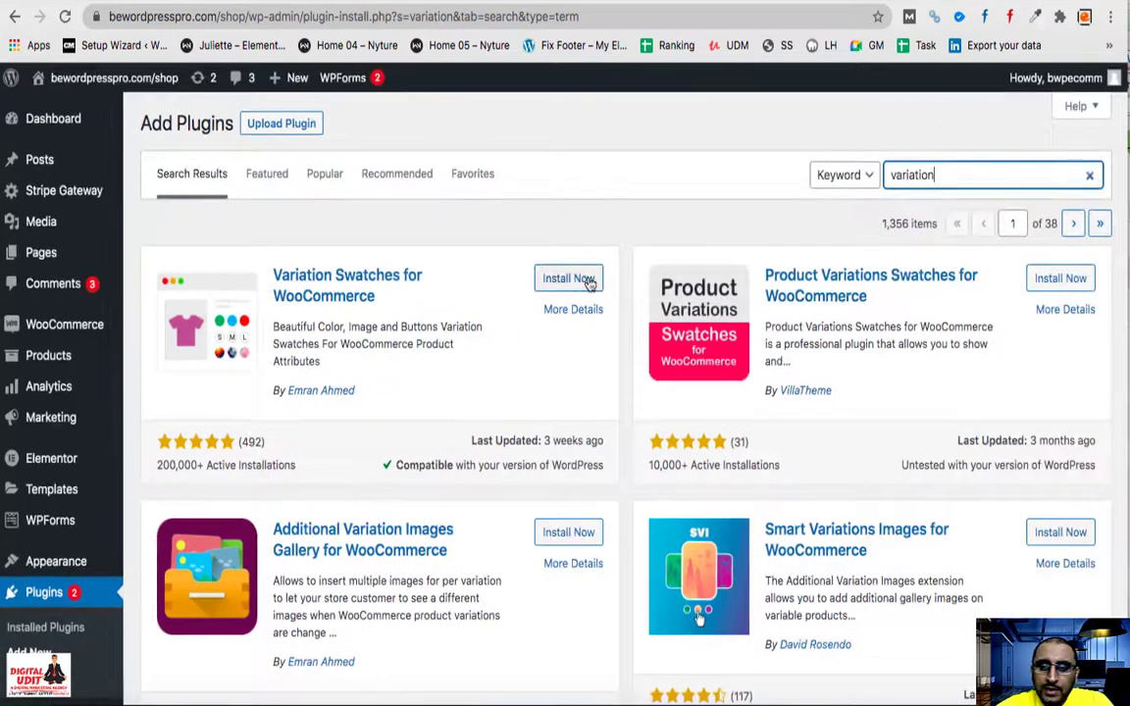
left_click(586, 281)
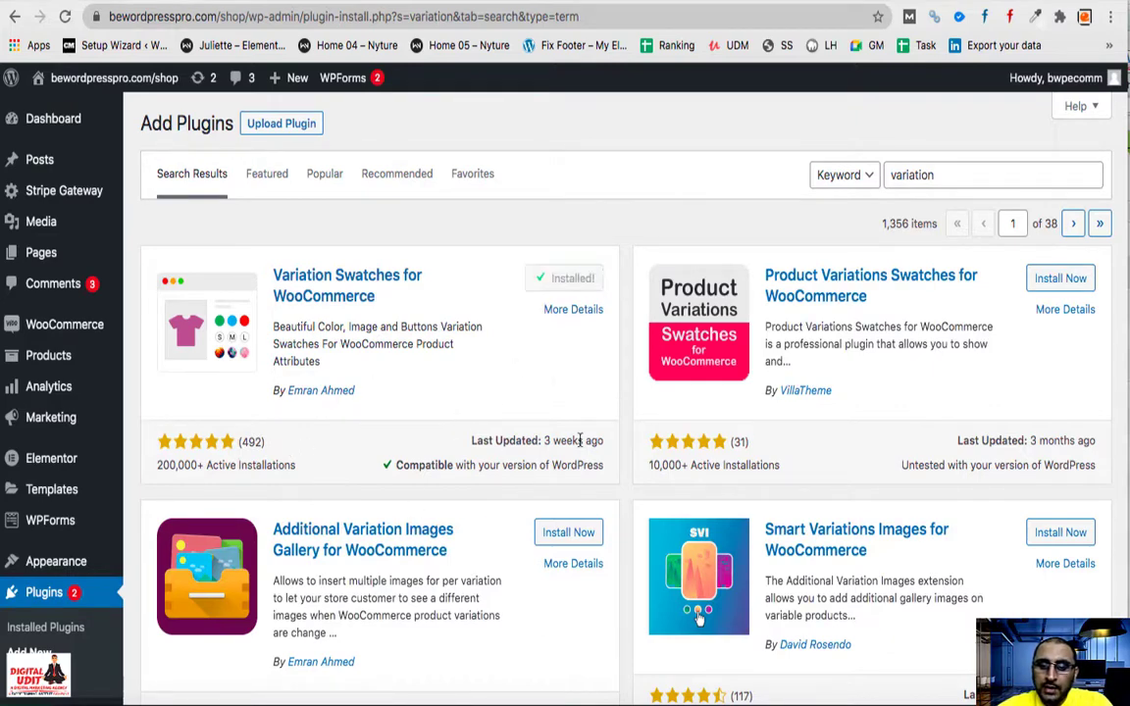
left_click(573, 279)
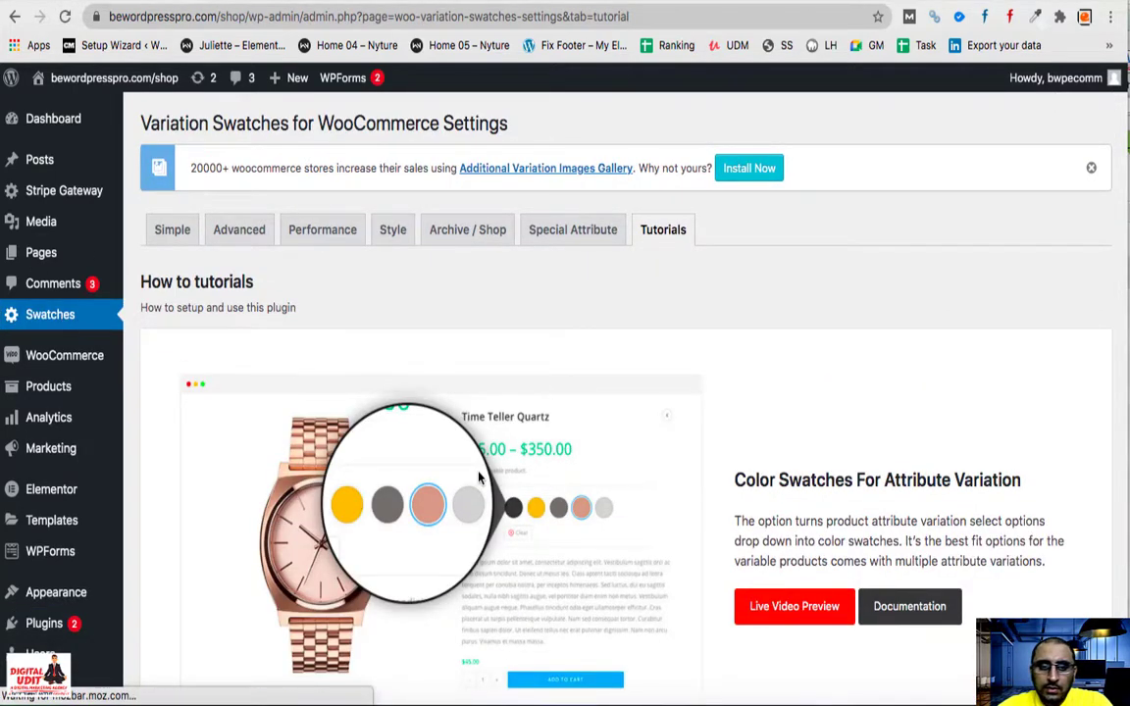
- Examine the Variation Swatches plugin's tutorials and its Simple, Advanced and Performance settings
scroll(479, 478, "down", 6)
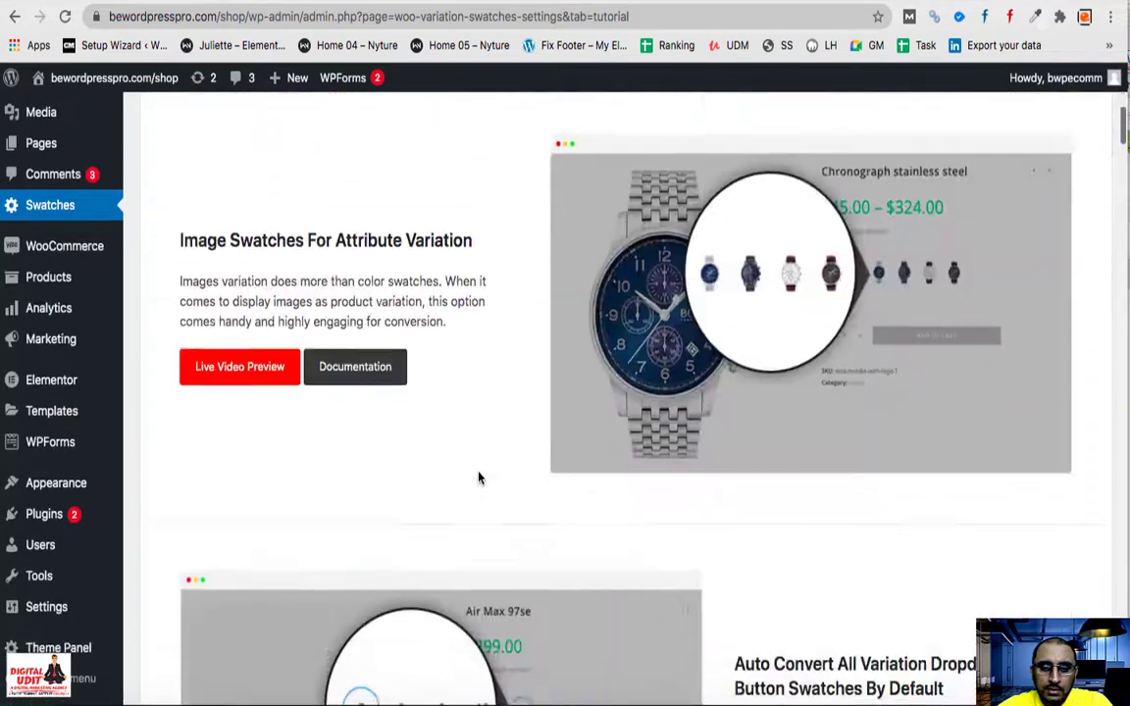
scroll(479, 478, "up", 10)
left_click(170, 229)
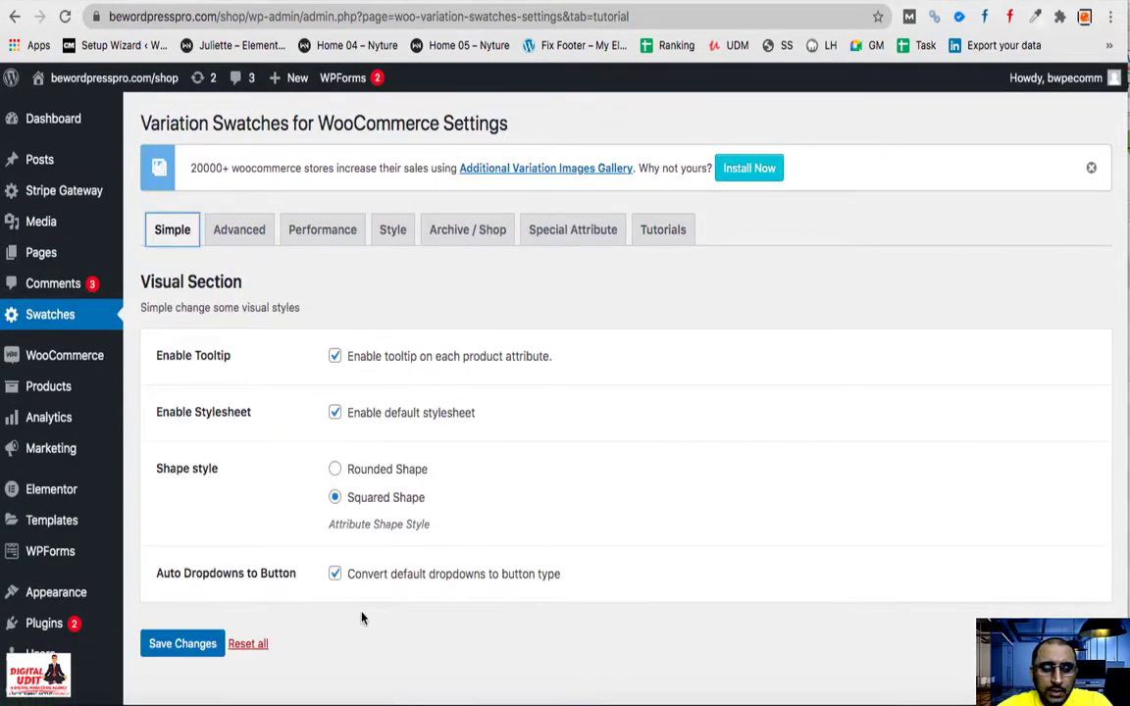
left_click(244, 229)
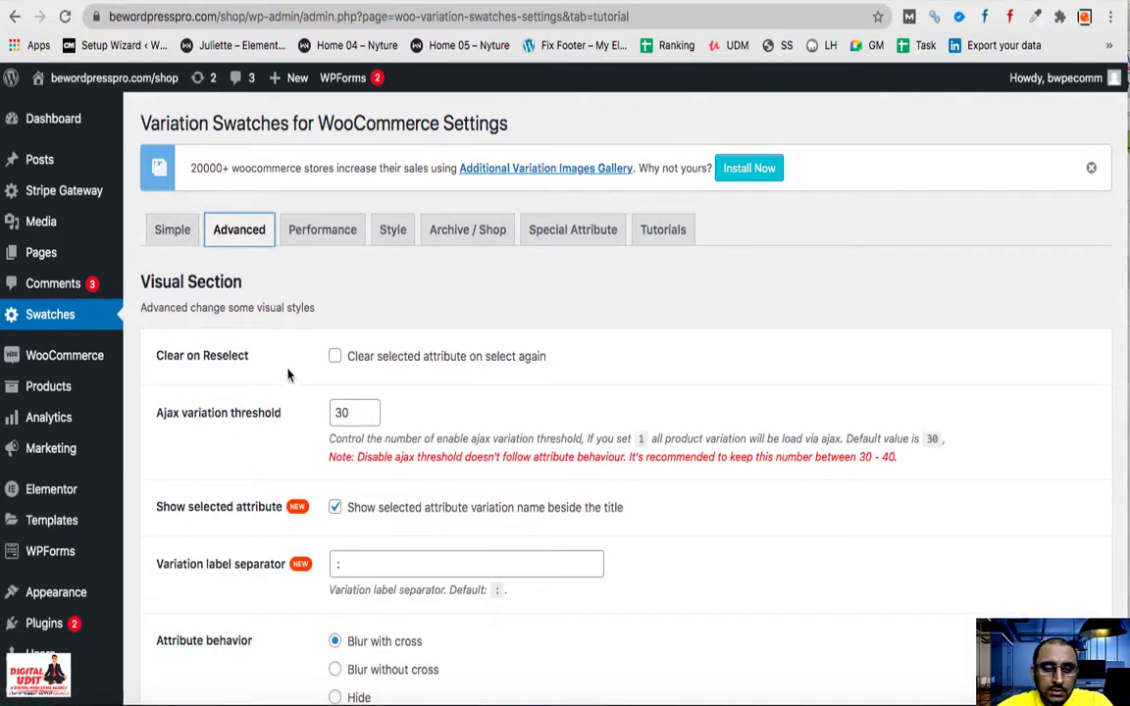
scroll(401, 458, "down", 10)
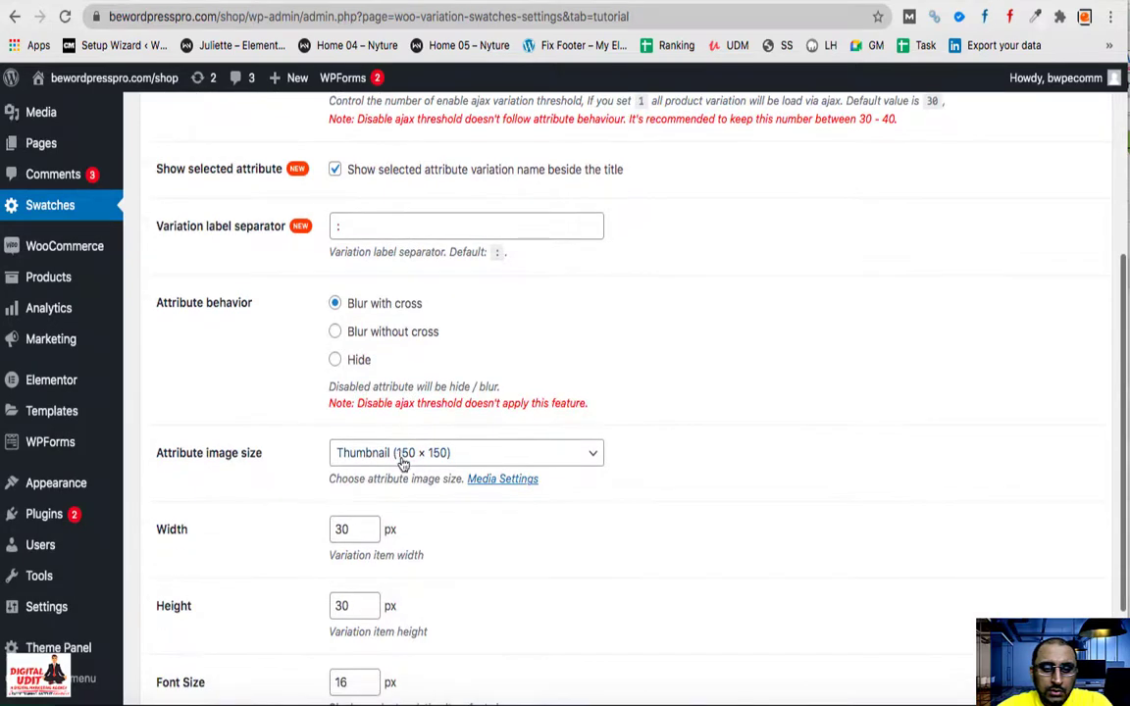
scroll(402, 458, "up", 10)
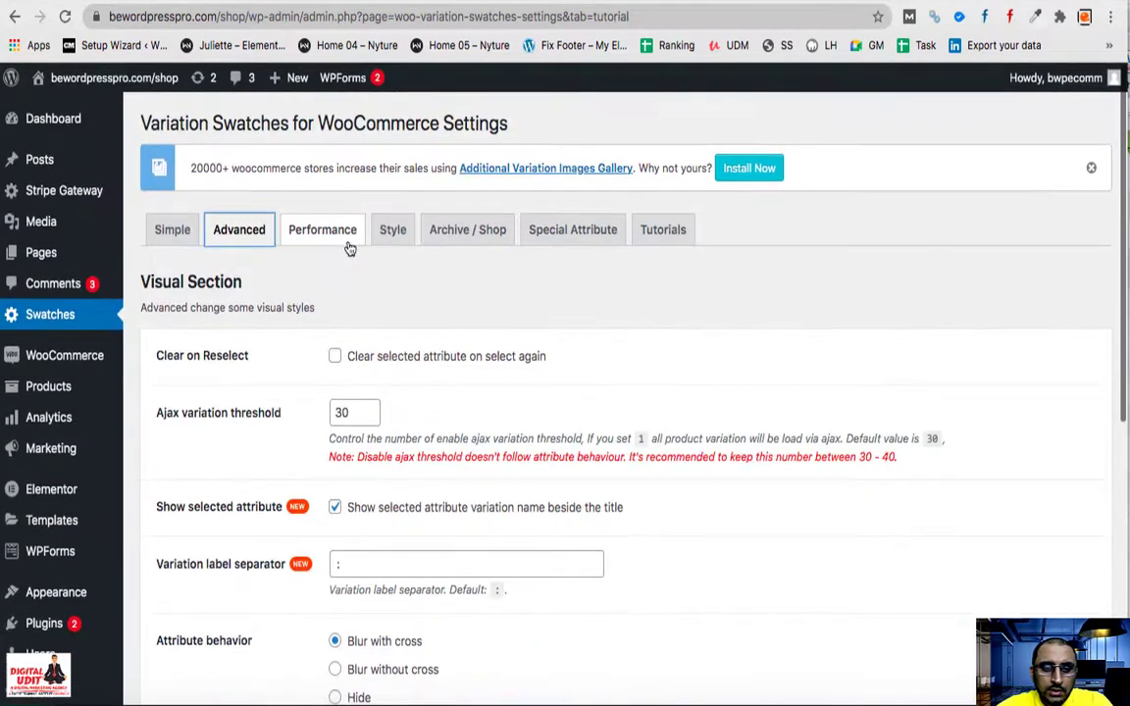
left_click(339, 236)
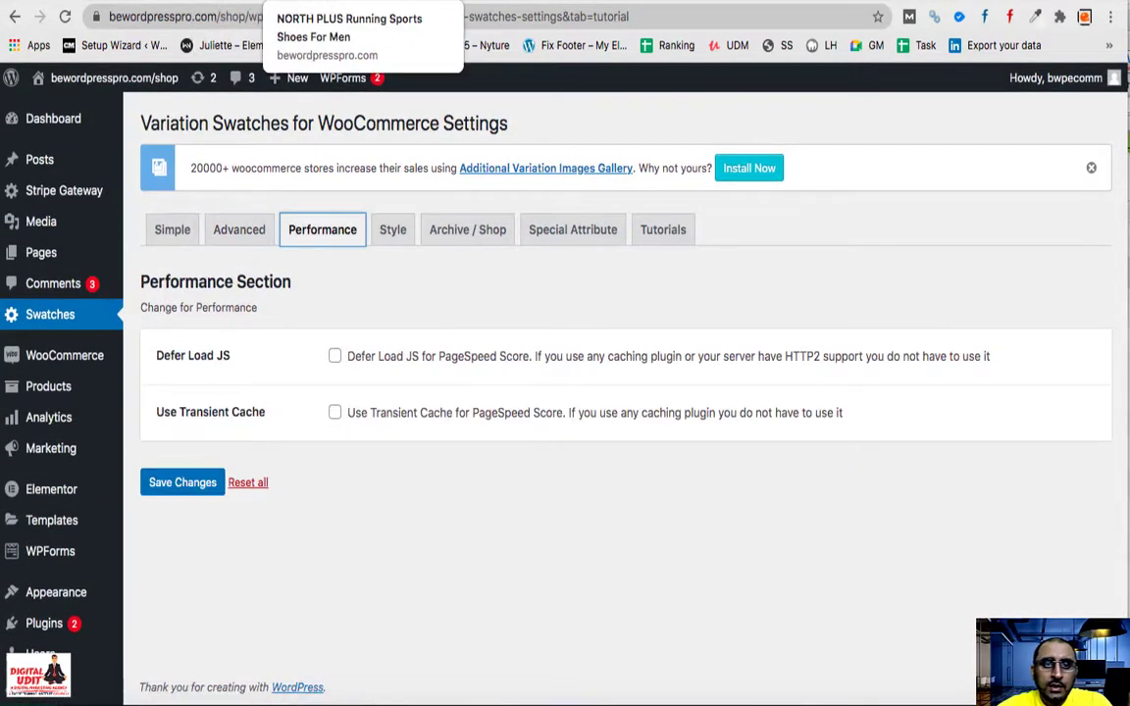
- Reload the shoe's product page and try the size 11 and size 12 swatches for the Yellow variation
left_click(432, 8)
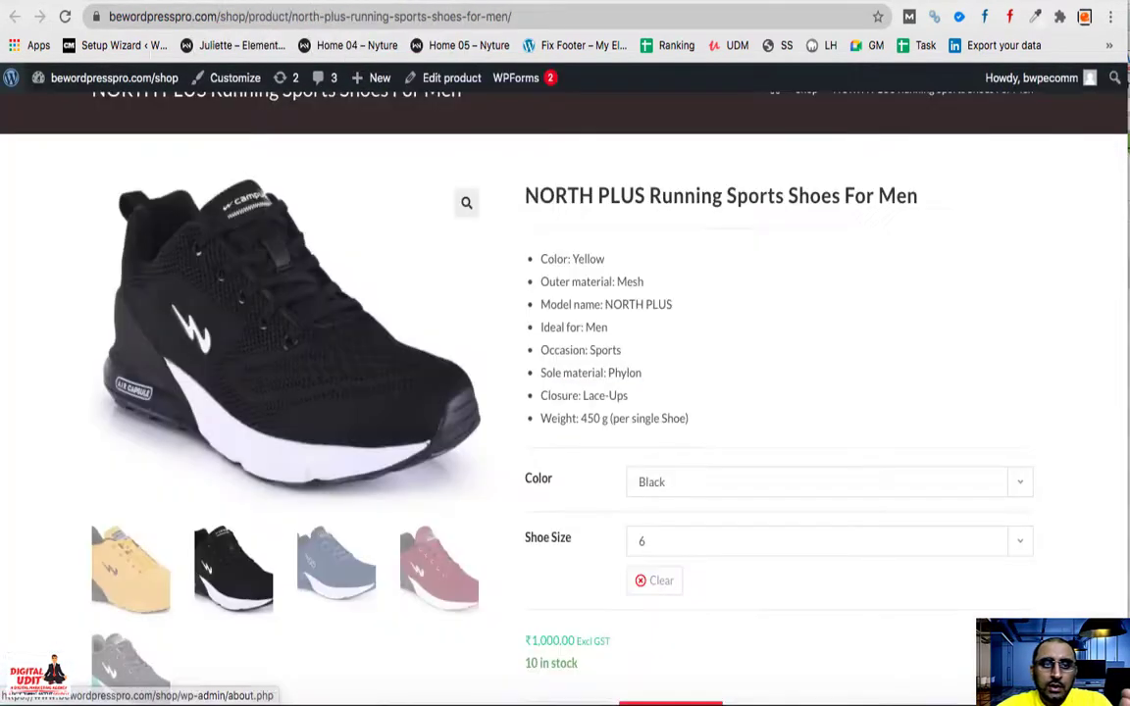
left_click(65, 16)
scroll(643, 284, "down", 4)
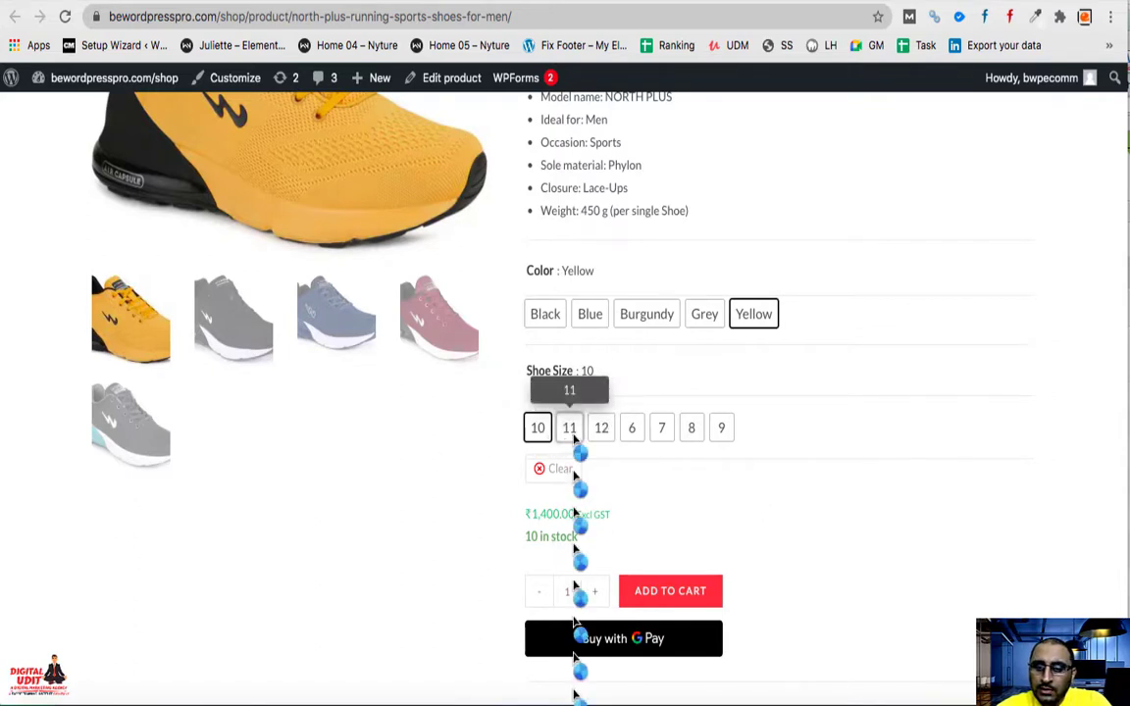
left_click(569, 428)
left_click(600, 429)
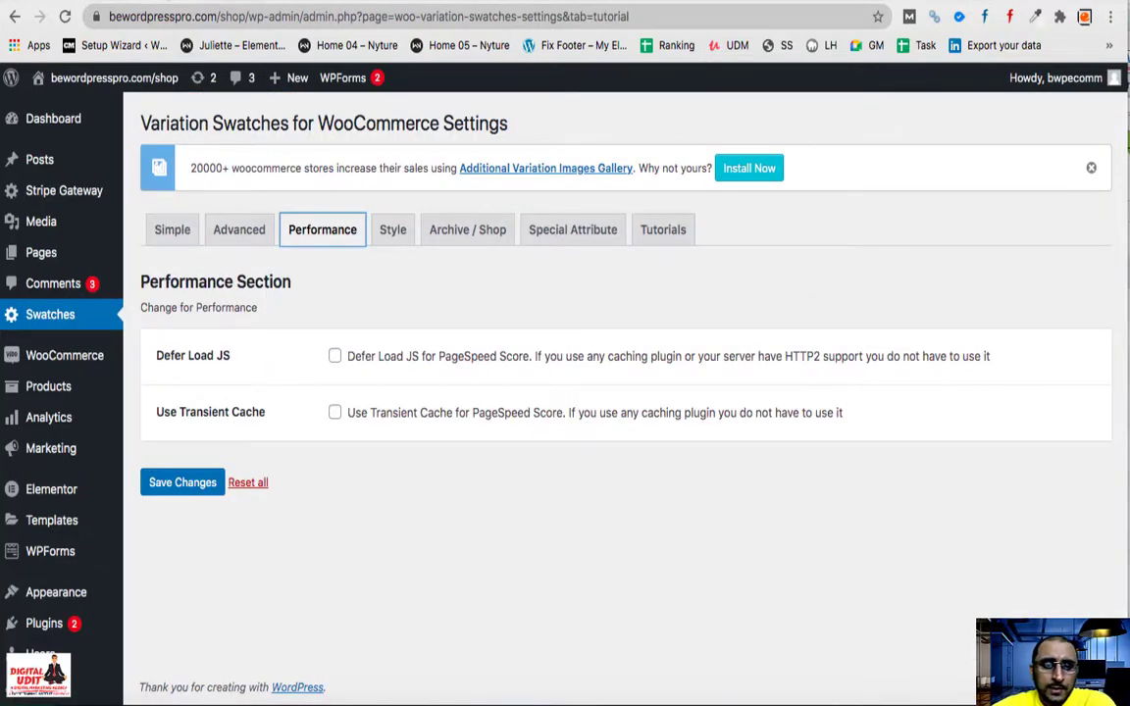
- Examine the tooltip, item and item hover options in the swatches plugin's Style settings
left_click(381, 240)
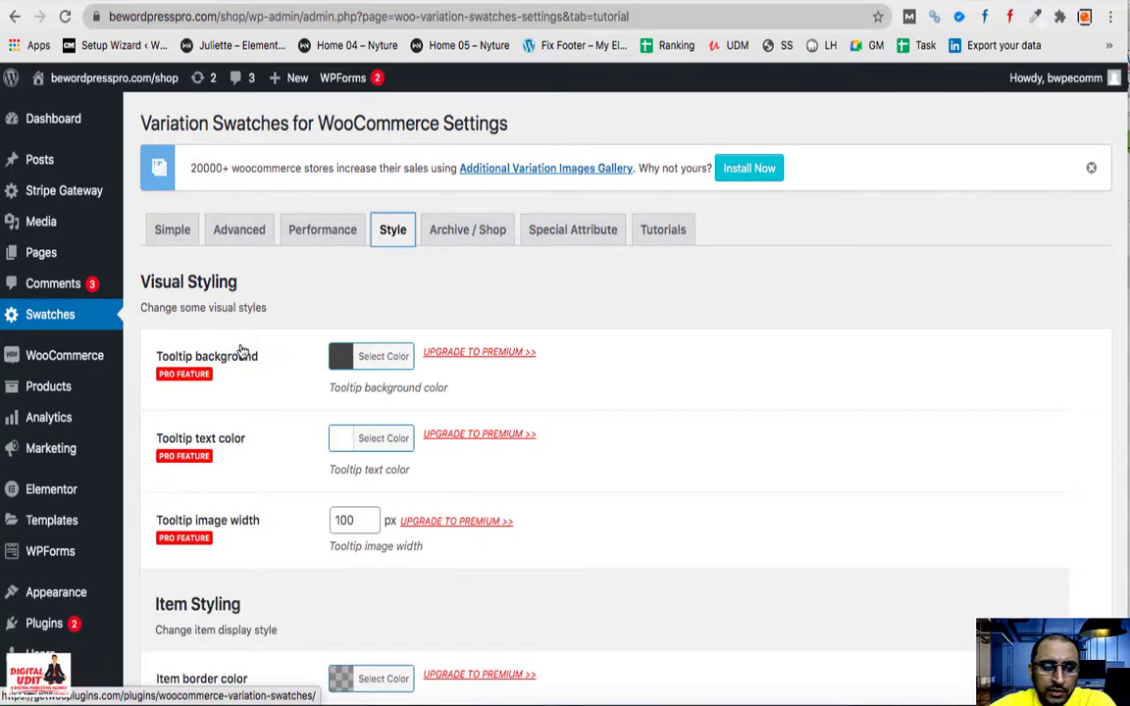
scroll(221, 579, "down", 3)
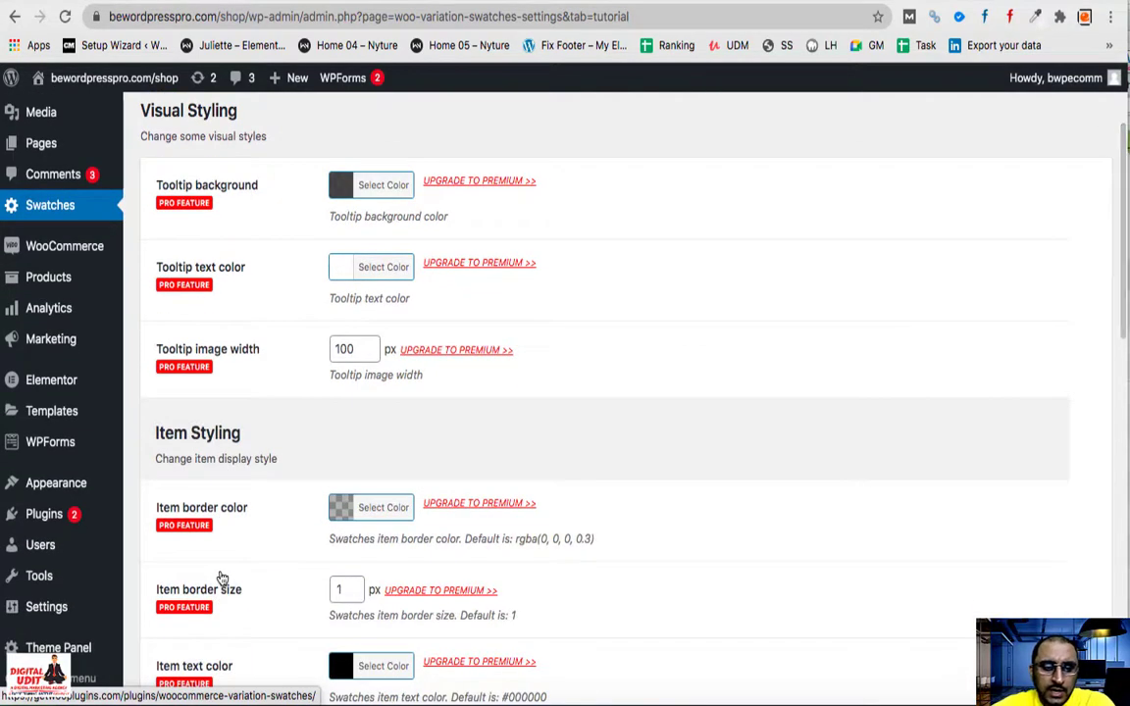
scroll(222, 579, "down", 3)
scroll(222, 579, "down", 5)
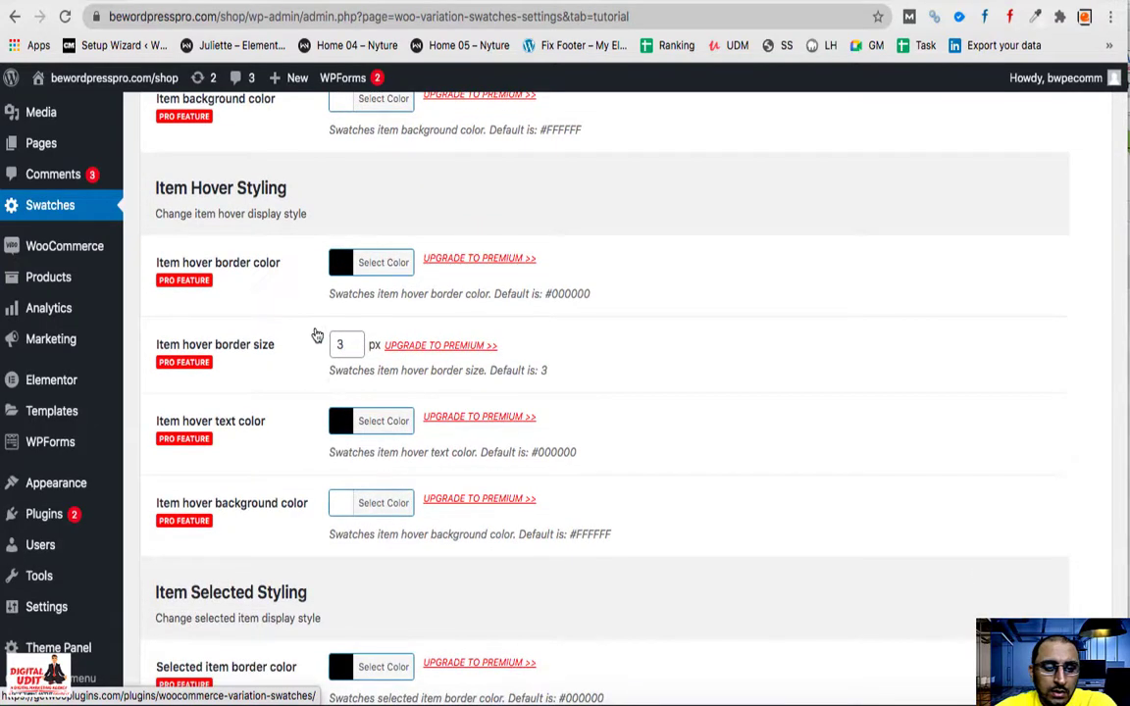
scroll(317, 337, "up", 3)
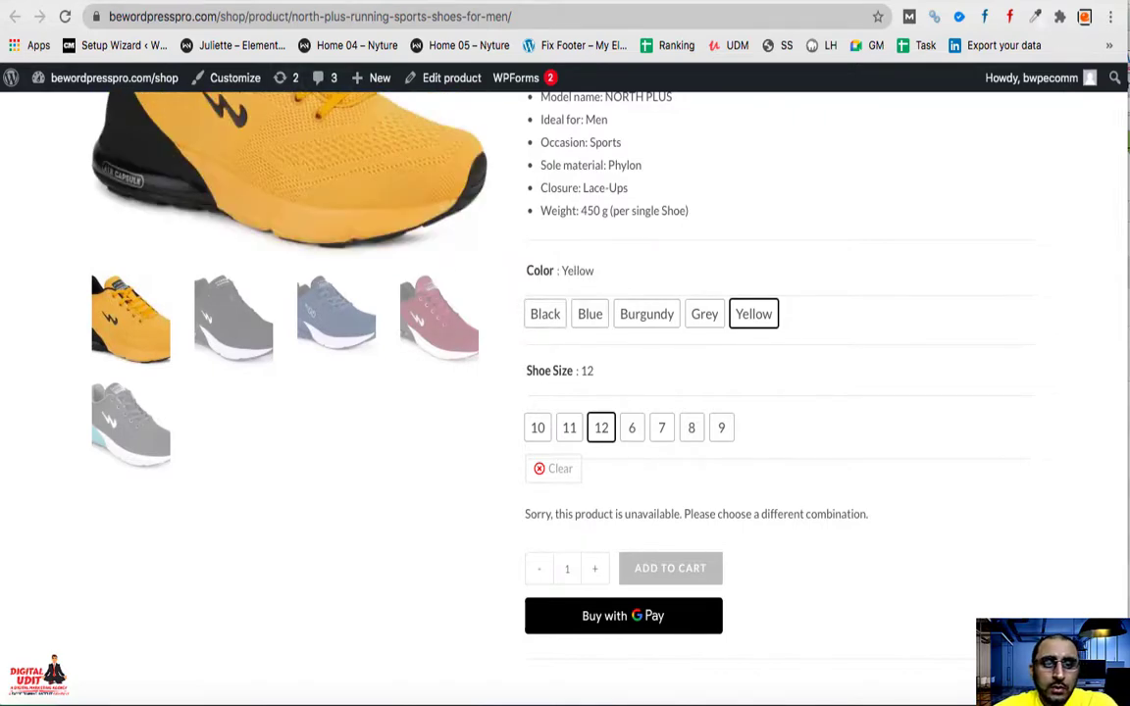
- Set the swatches' shape style to Rounded Shape, save the settings, and reload the shoe's product page
key("ctrl+Tab")
scroll(321, 373, "up", 5)
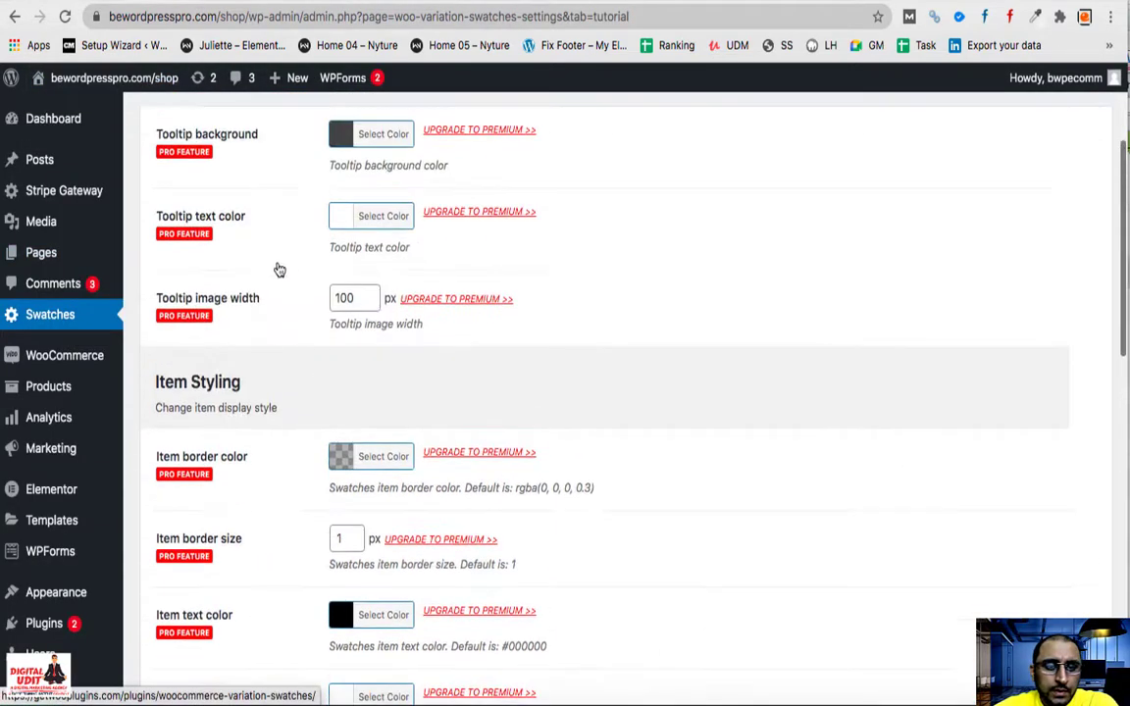
scroll(279, 270, "up", 5)
left_click(172, 229)
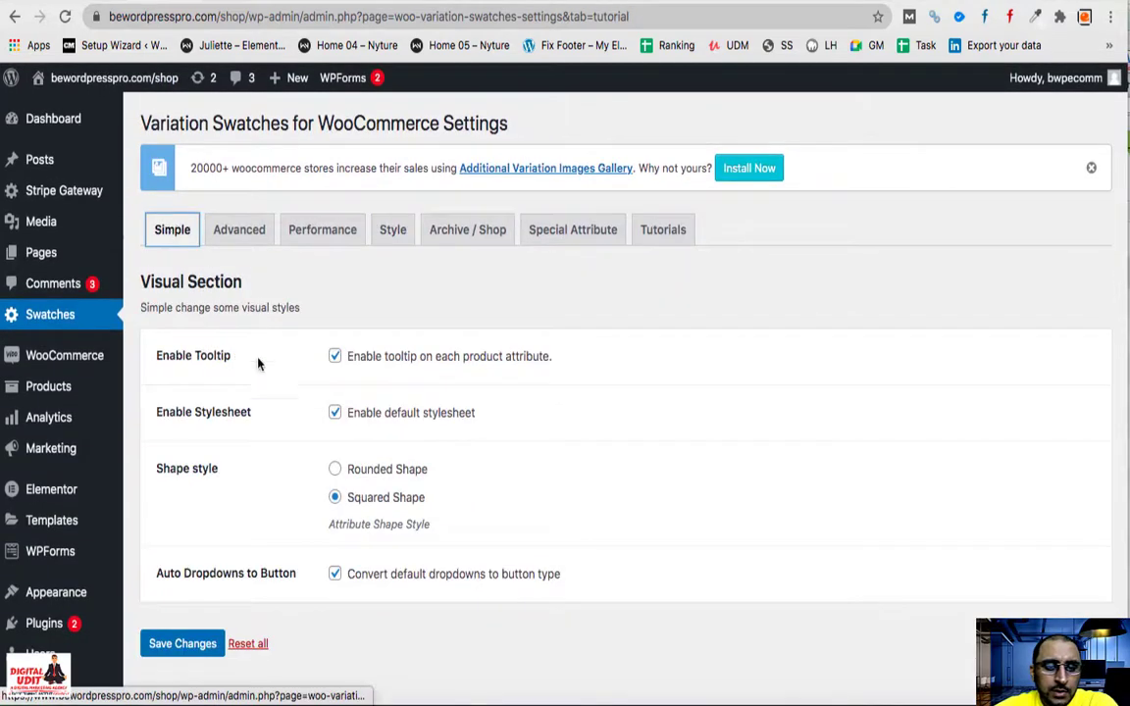
left_click(335, 470)
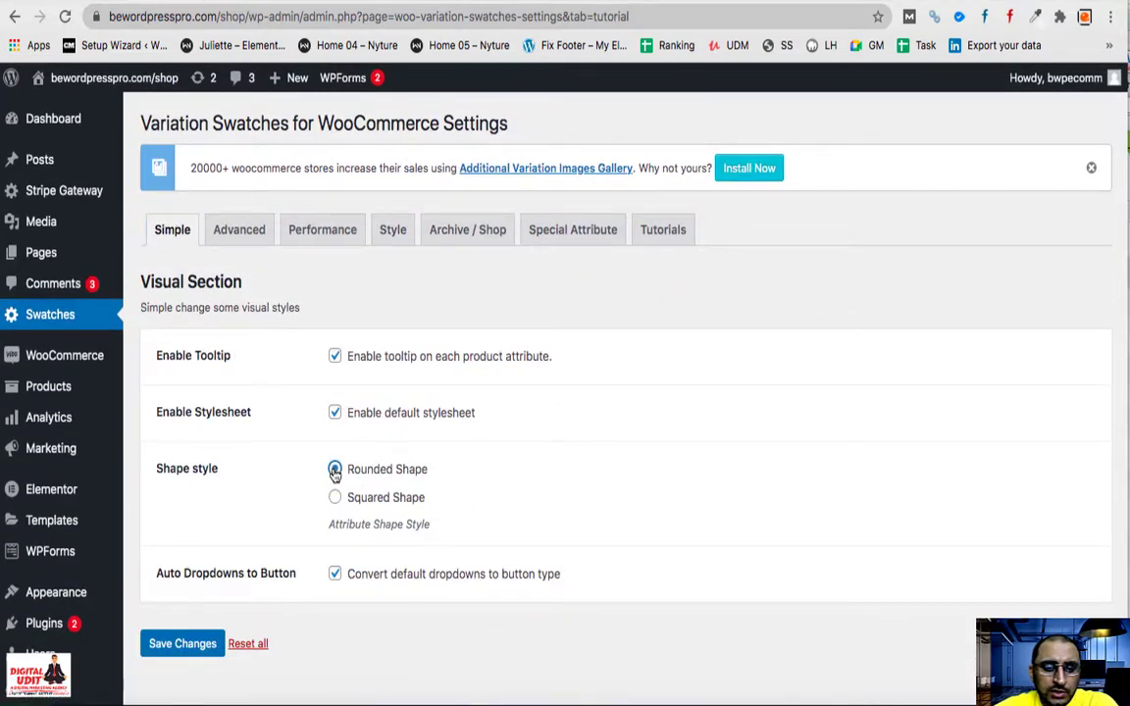
scroll(550, 515, "down", 2)
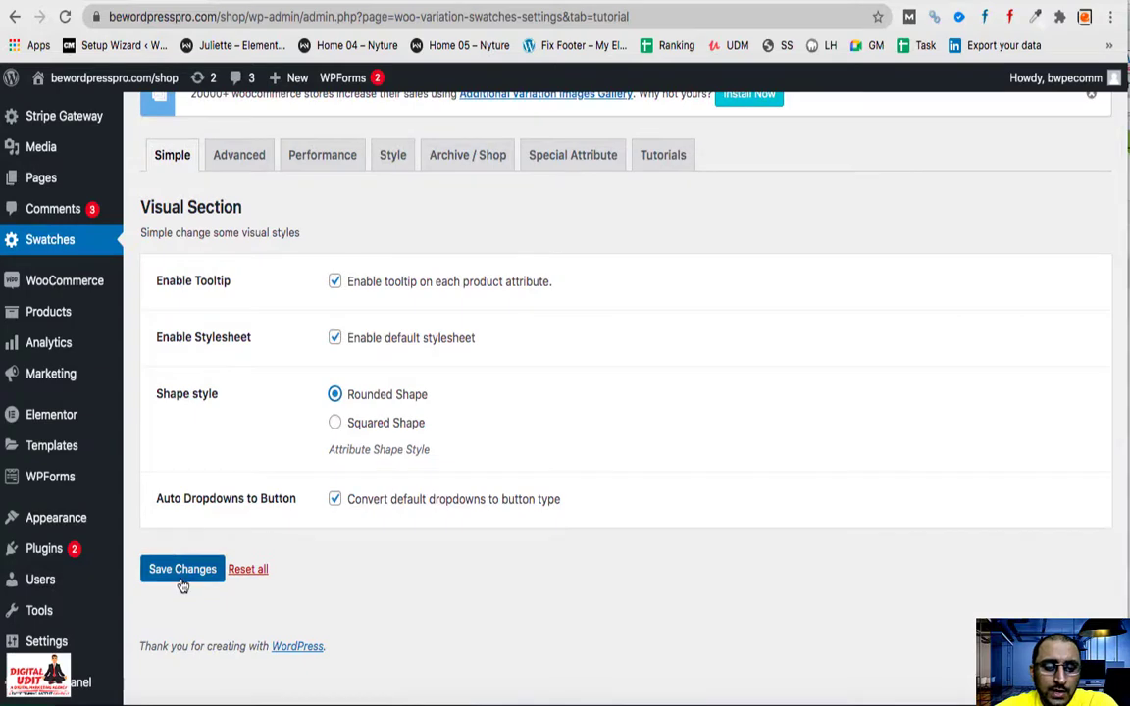
left_click(180, 582)
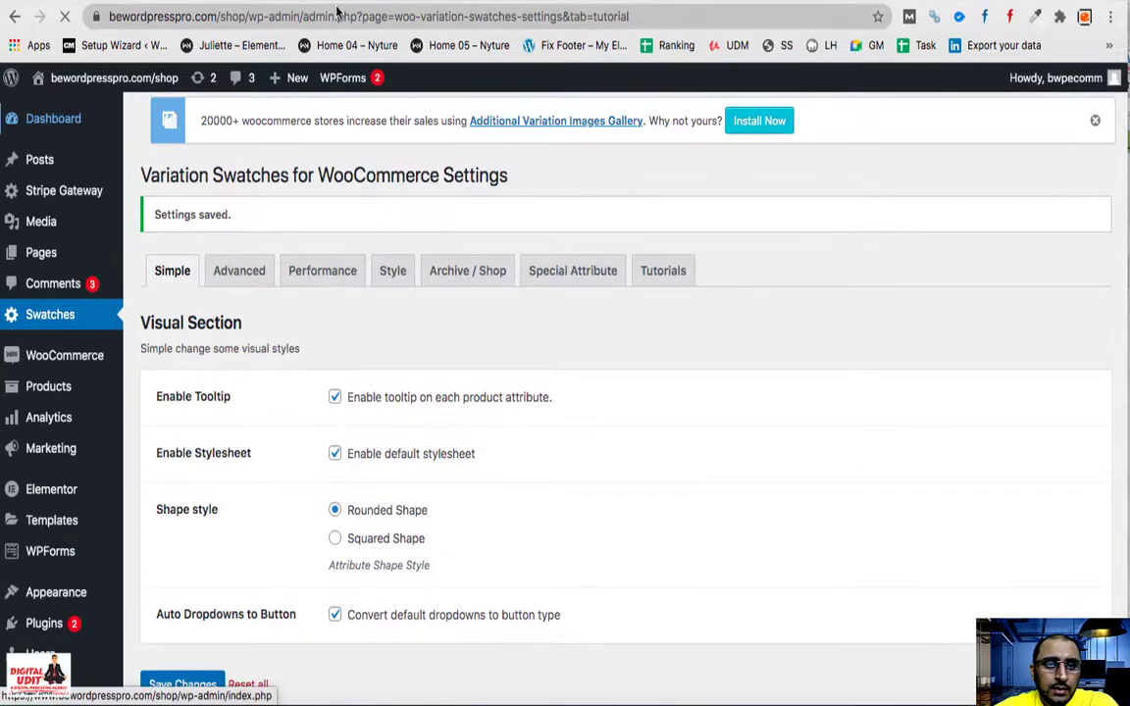
left_click(69, 6)
left_click(64, 18)
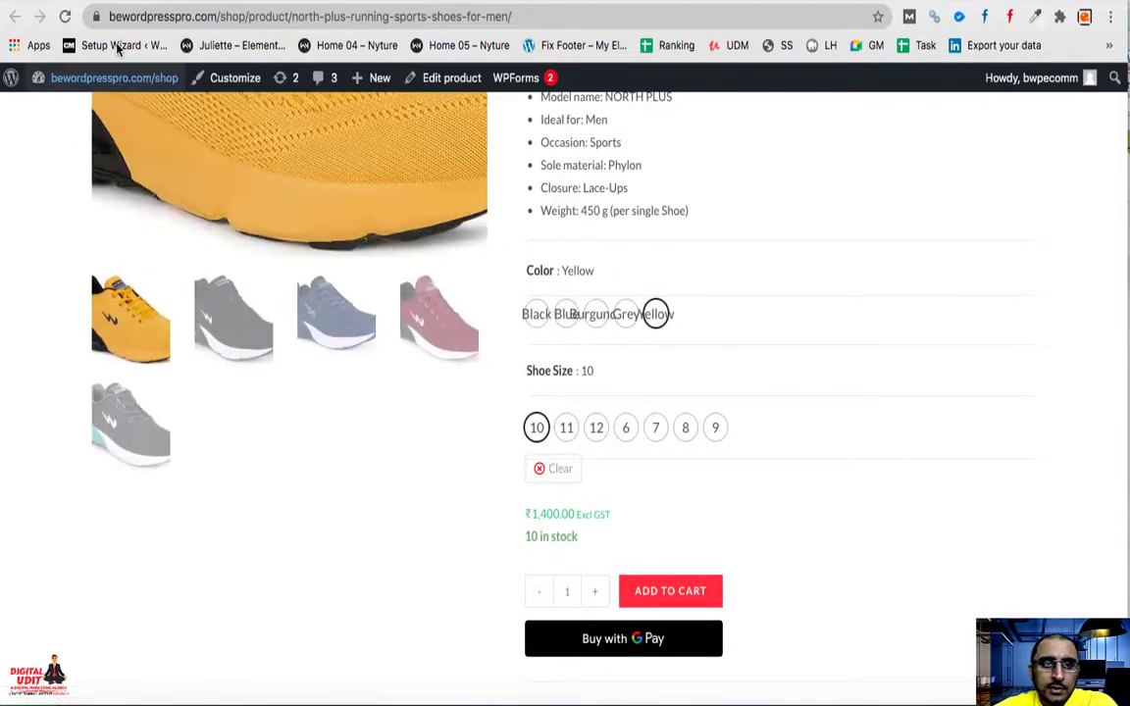
- Disable showing the selected attribute variation name beside the title, save the settings, and reload the shoe's product page
left_click(118, 2)
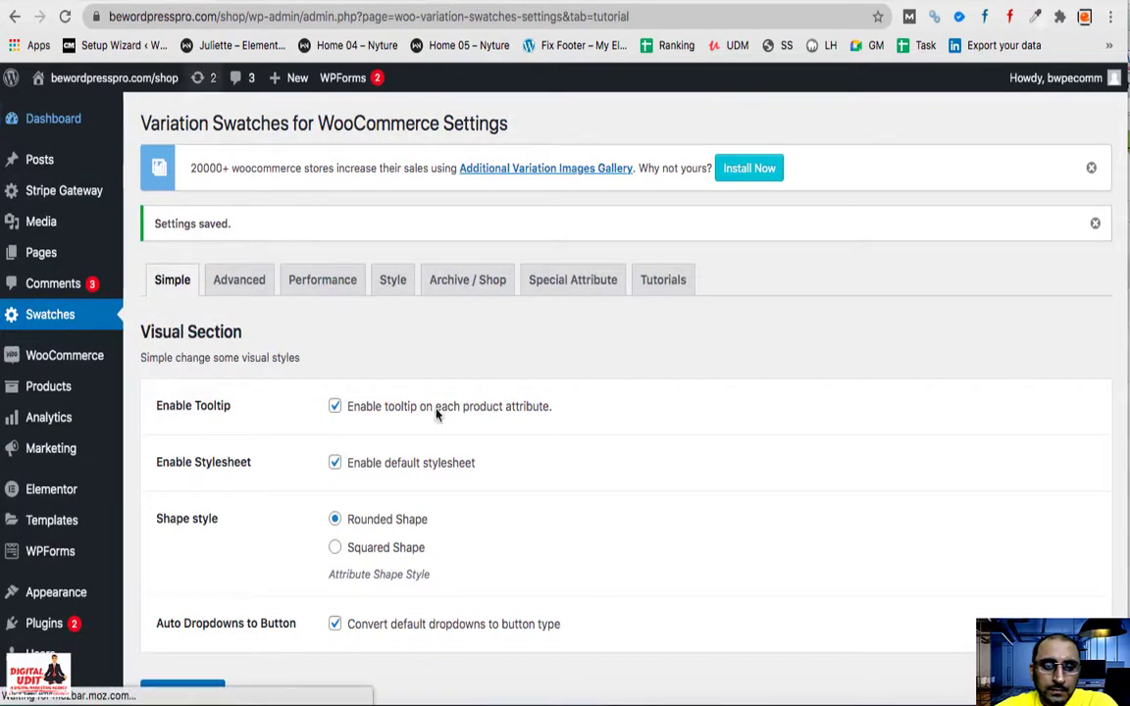
scroll(437, 416, "down", 3)
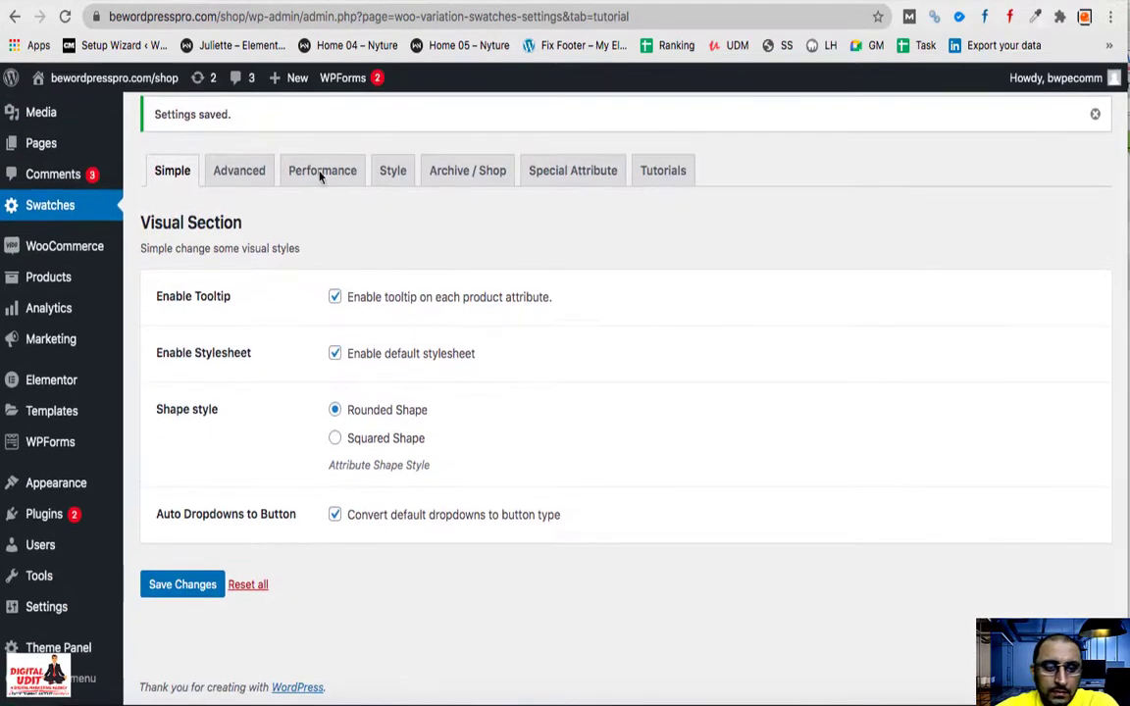
left_click(240, 171)
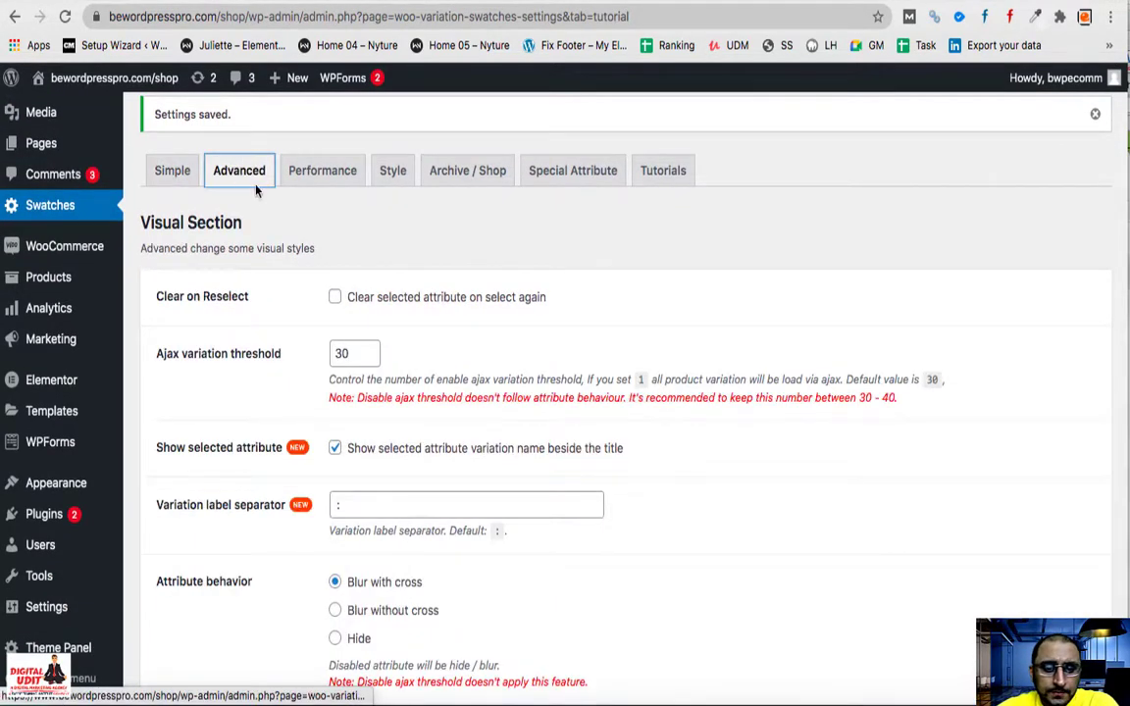
scroll(372, 314, "down", 1)
left_click(437, 409)
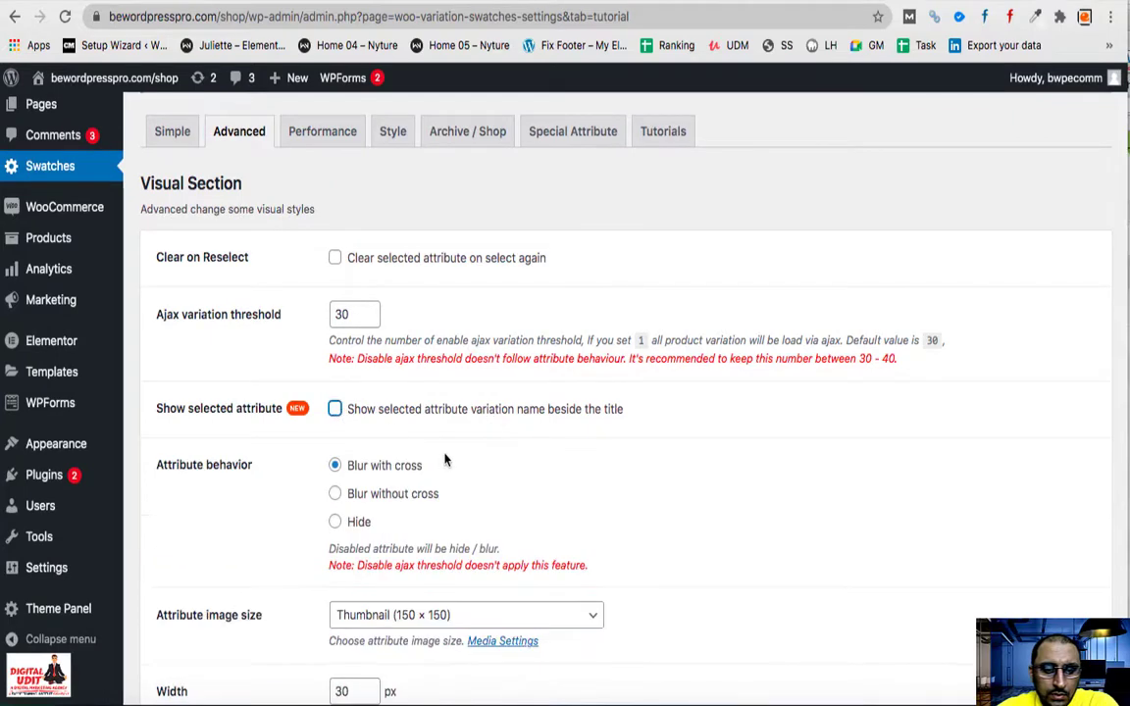
scroll(445, 460, "down", 3)
scroll(445, 459, "down", 3)
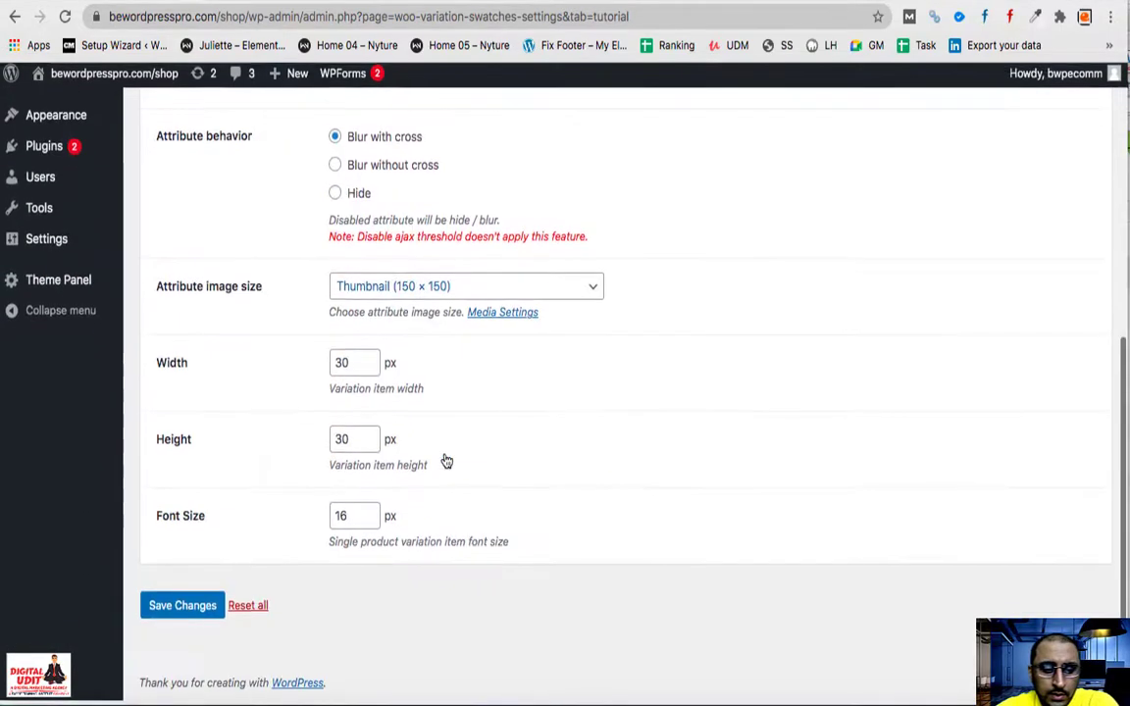
left_click(157, 618)
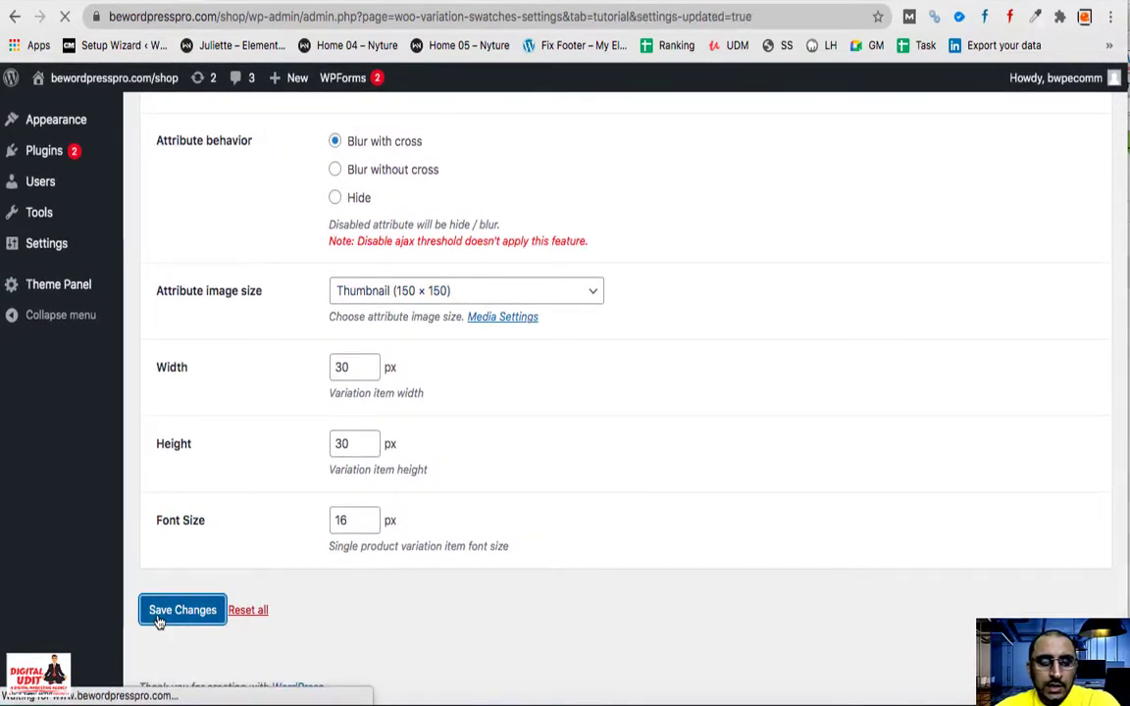
key("ctrl+Tab")
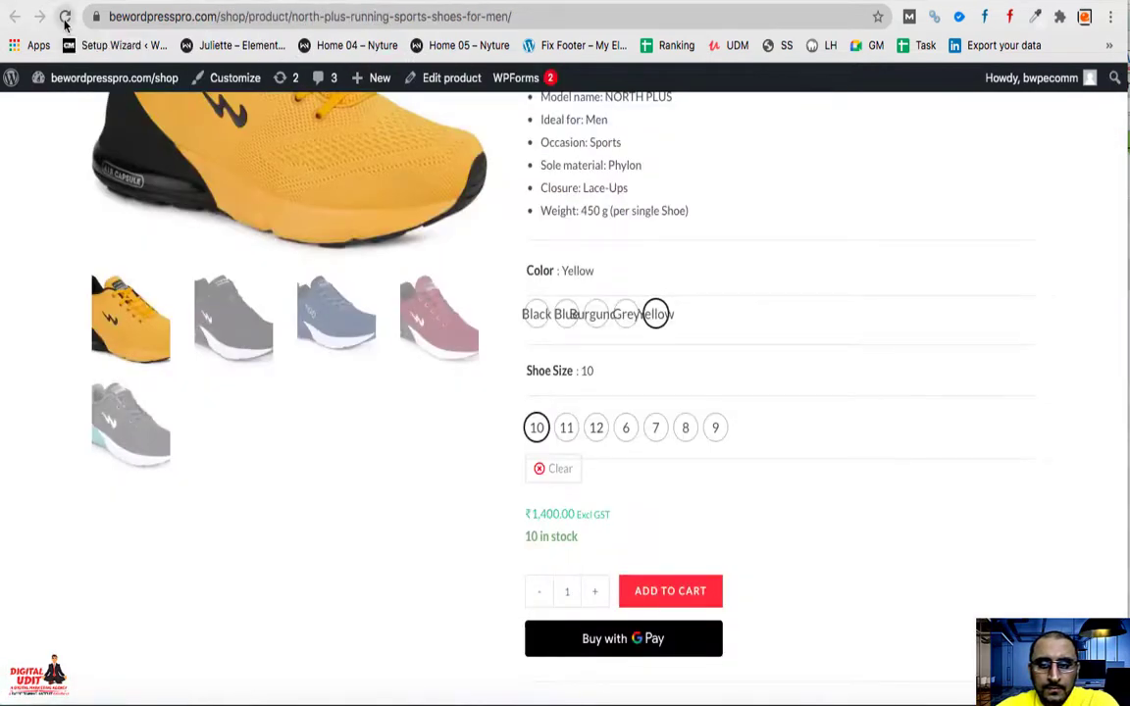
left_click(64, 16)
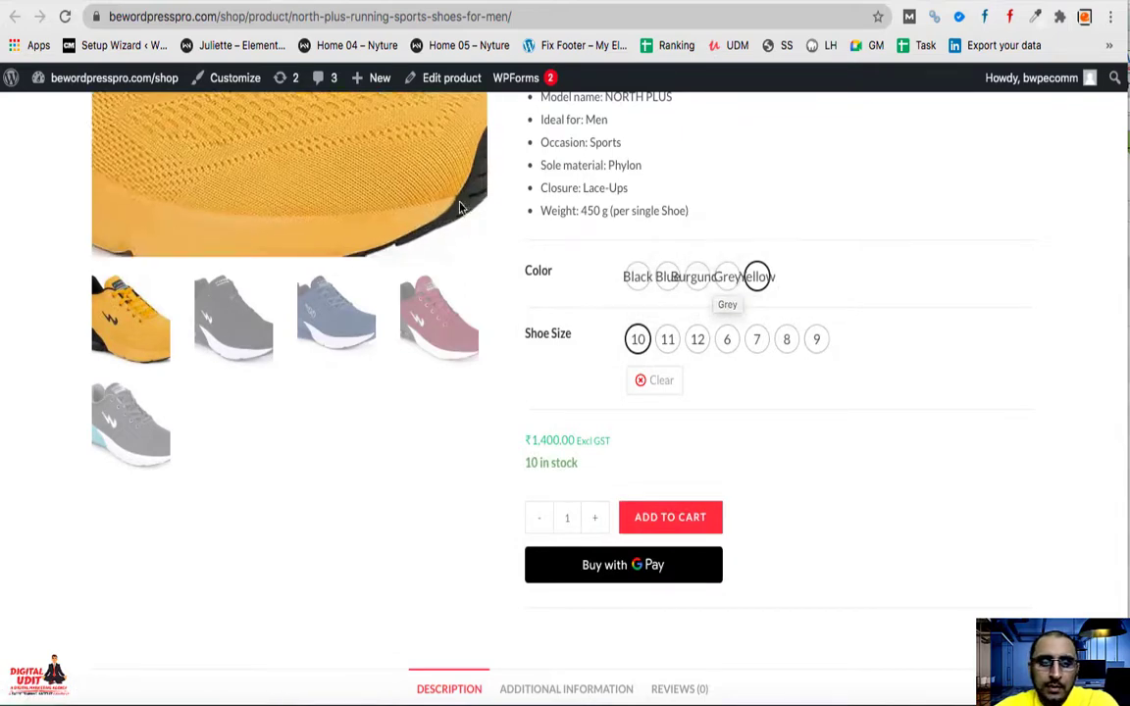
- Examine the plugin's Advanced settings, including the attribute image size choices, and its Special Attribute settings
key("ctrl+Tab")
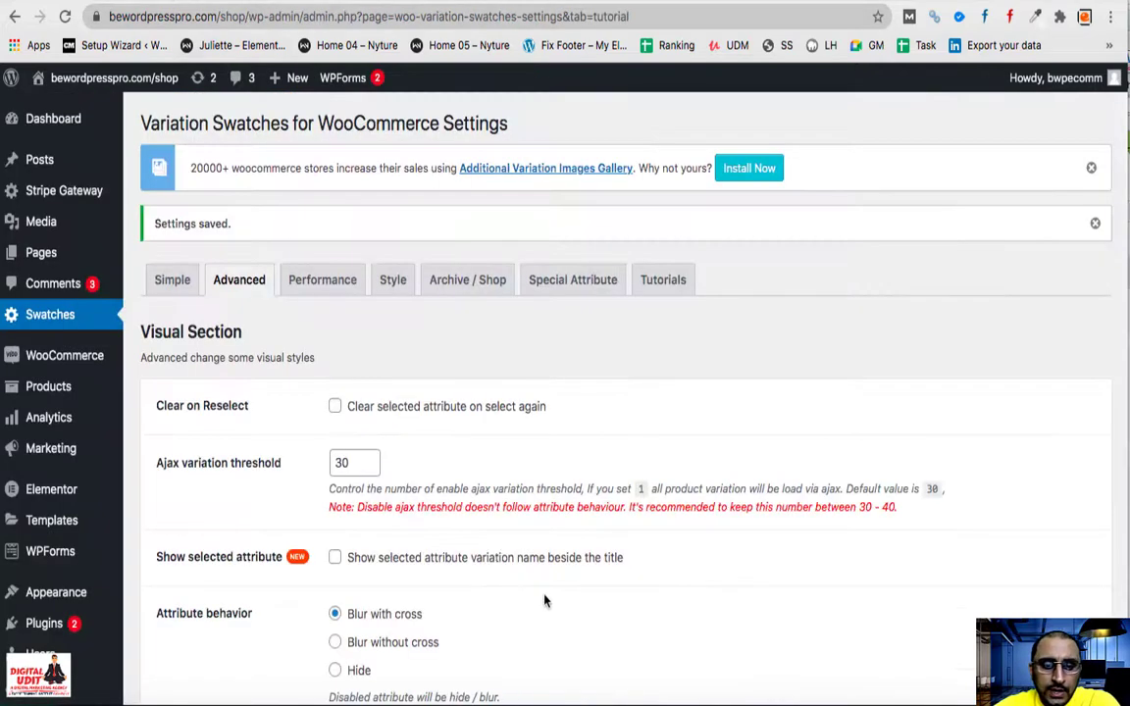
scroll(546, 600, "down", 3)
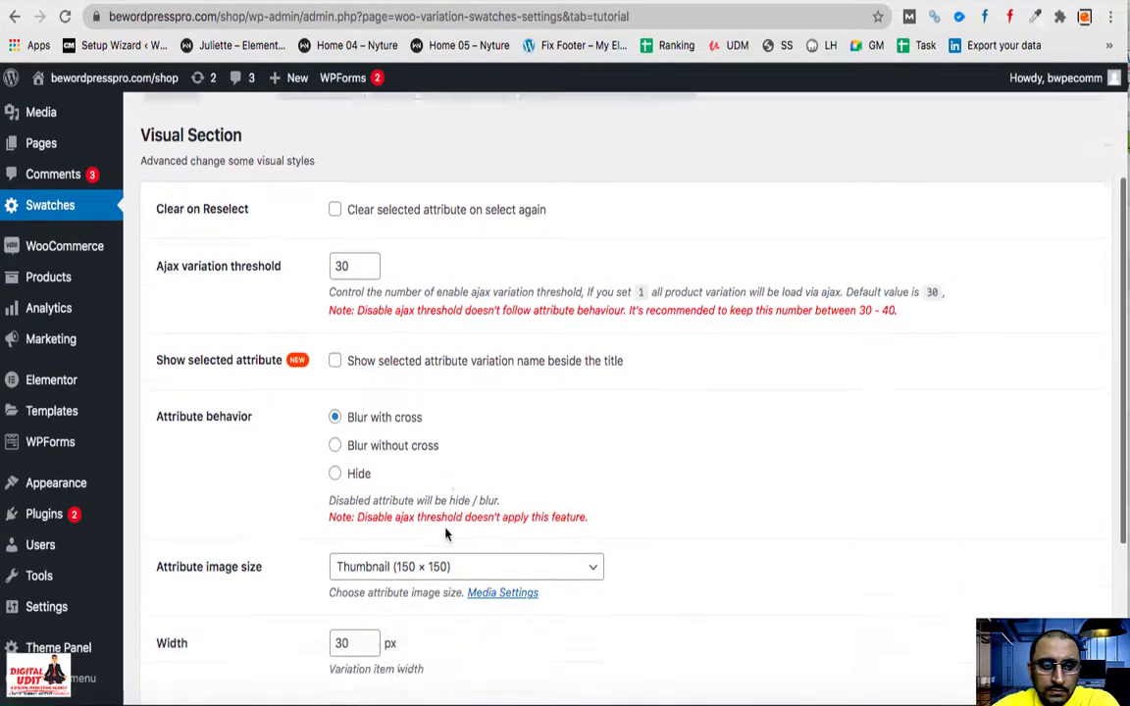
scroll(446, 533, "down", 3)
left_click(436, 421)
left_click(607, 331)
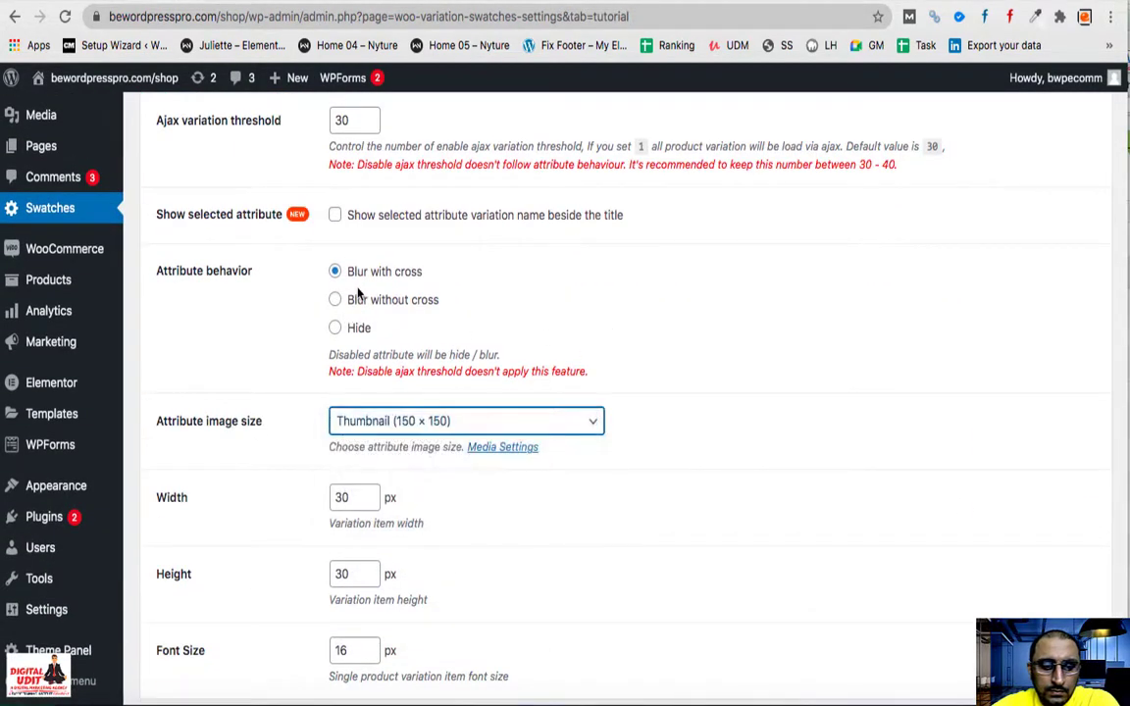
scroll(323, 495, "up", 5)
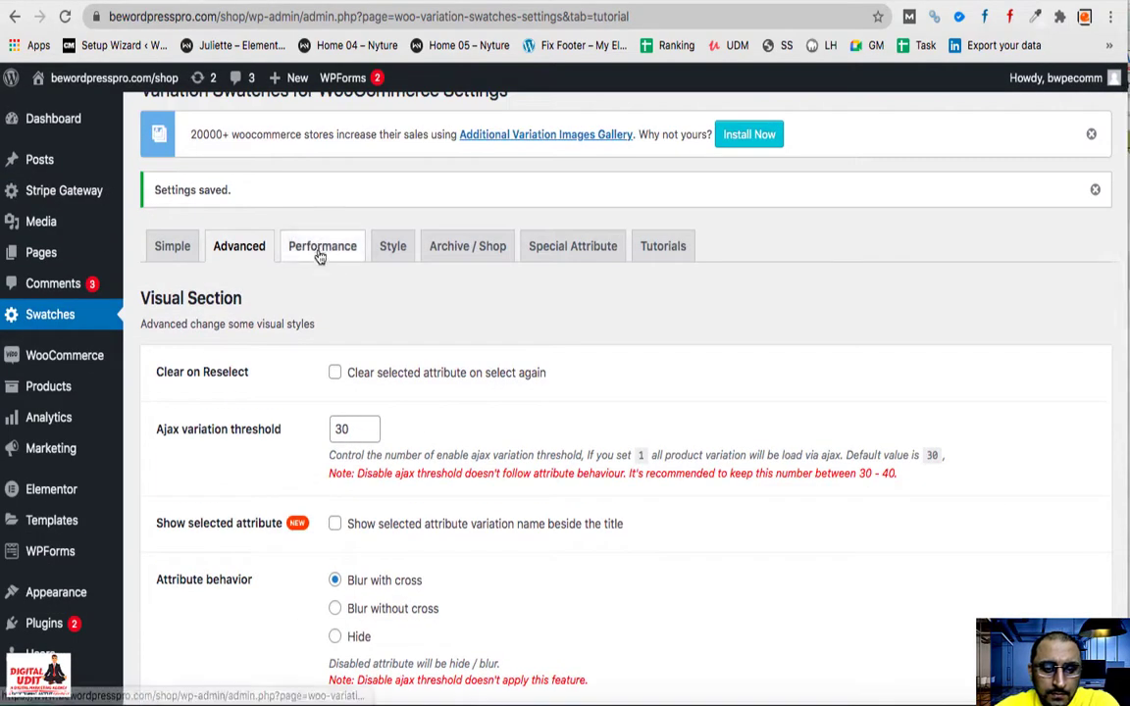
left_click(329, 279)
left_click(549, 282)
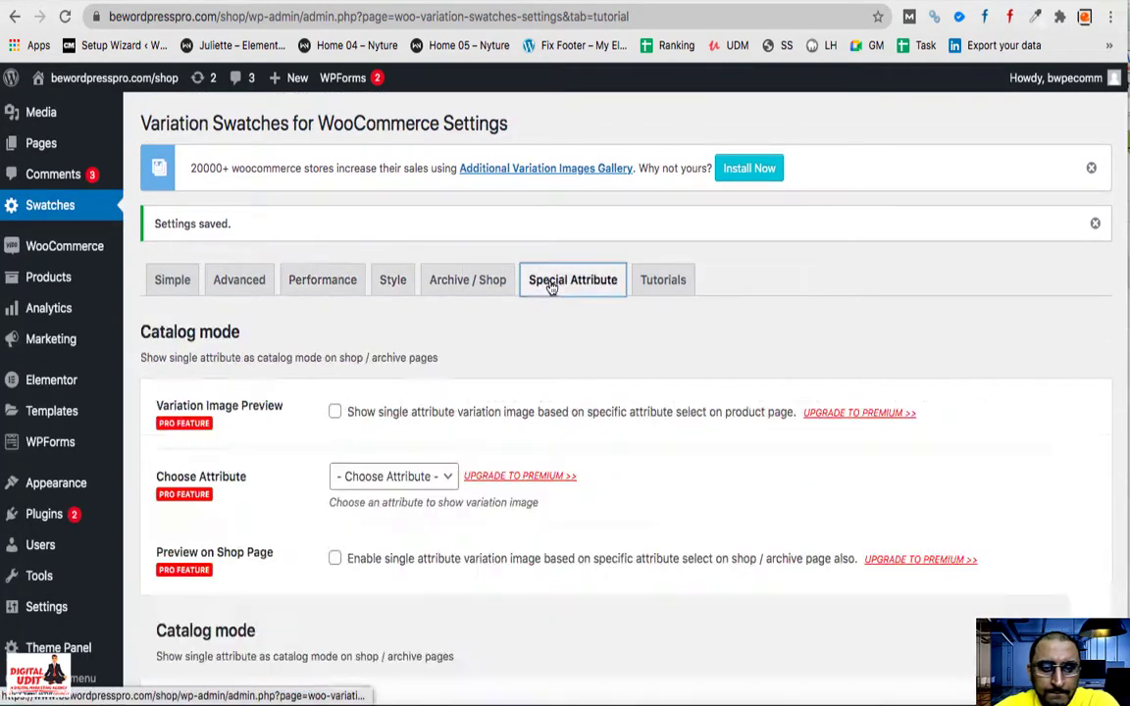
scroll(525, 525, "down", 5)
scroll(484, 399, "down", 5)
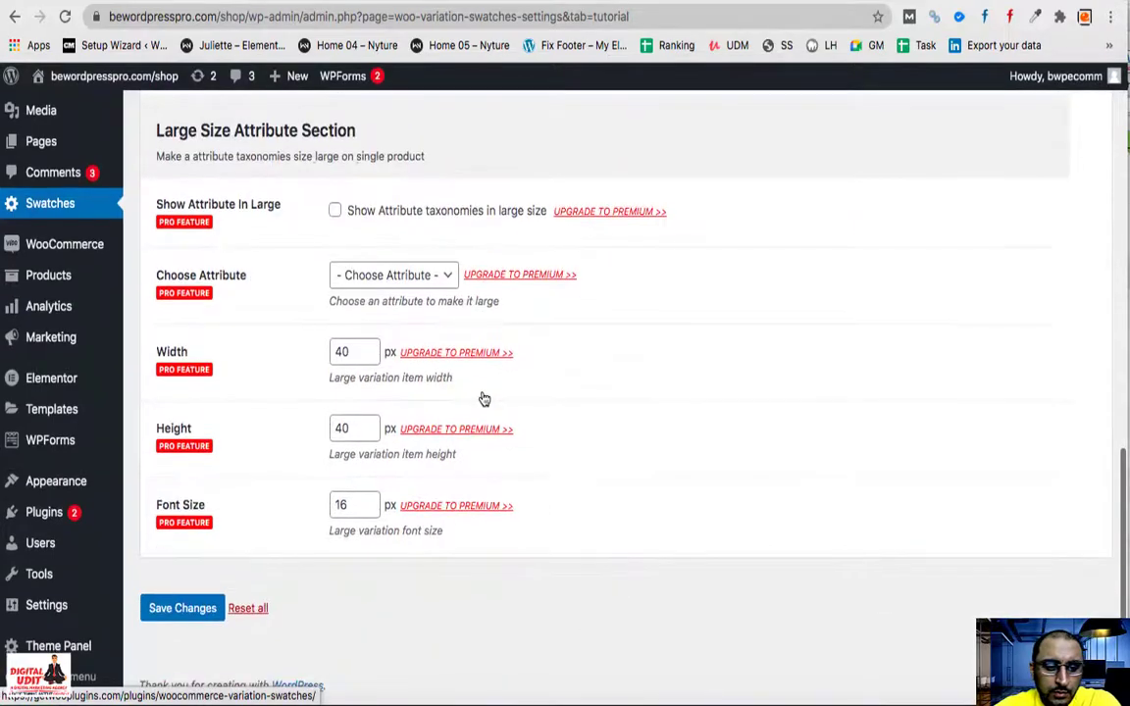
scroll(481, 396, "up", 8)
- Examine the swatches plugin's Archive / Shop, Style and Performance settings
left_click(464, 147)
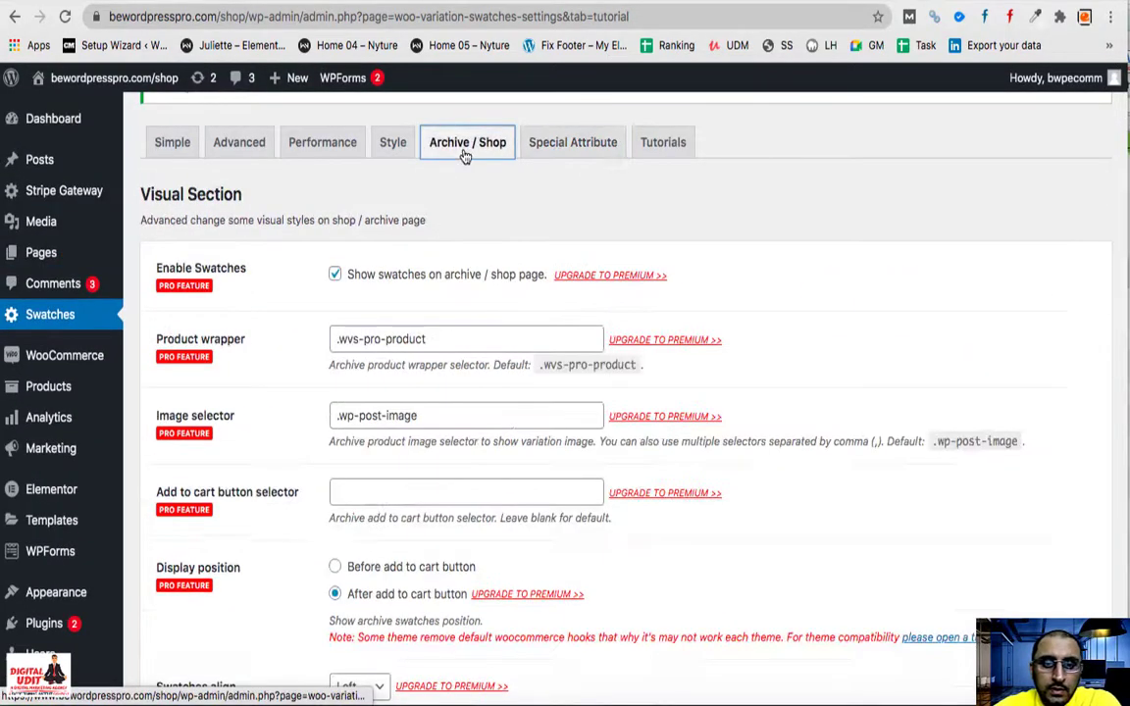
scroll(383, 412, "down", 2)
scroll(378, 447, "down", 4)
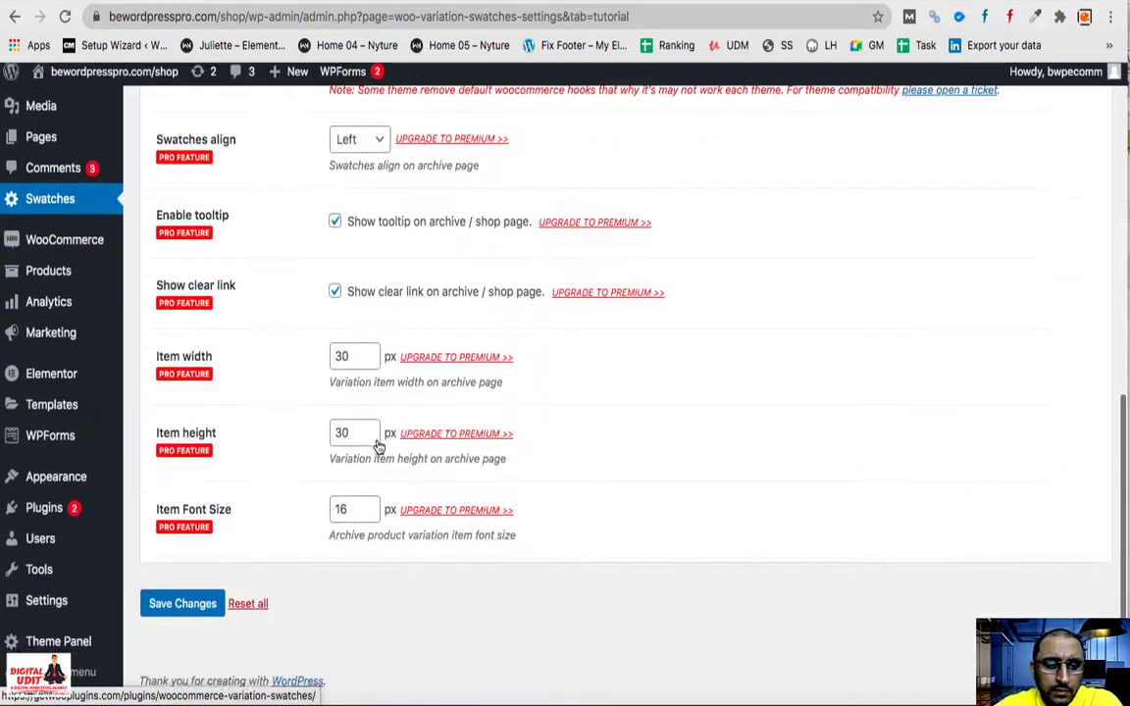
scroll(379, 447, "up", 7)
left_click(403, 283)
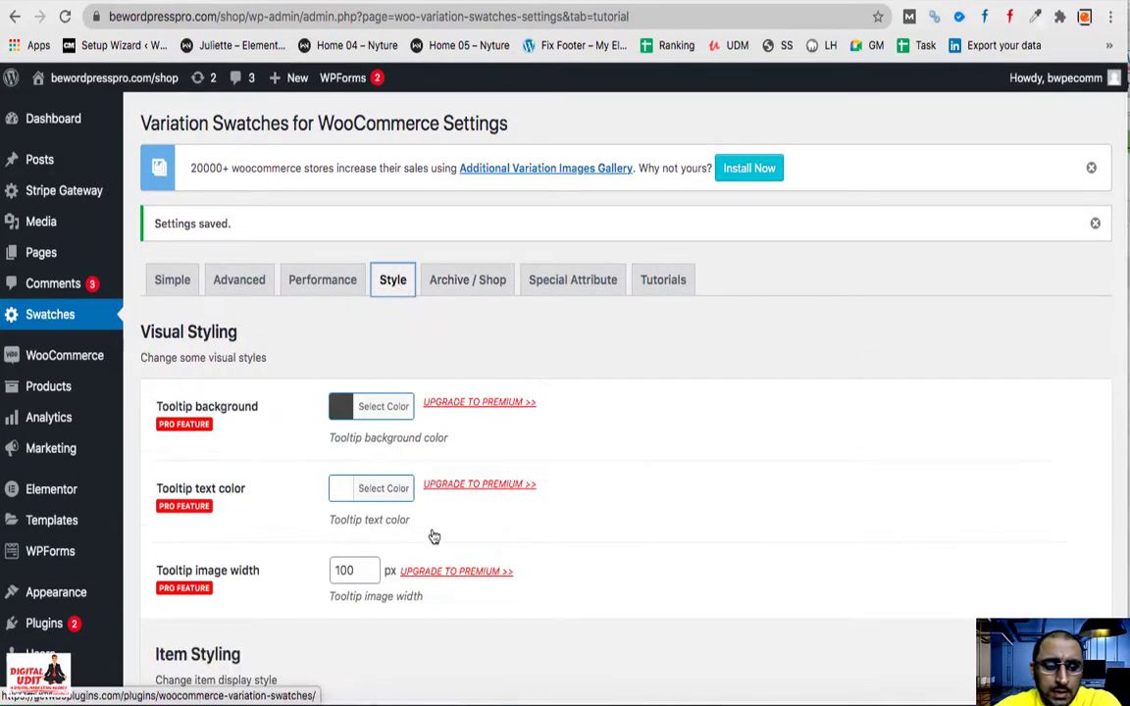
scroll(459, 542, "down", 5)
scroll(461, 544, "down", 4)
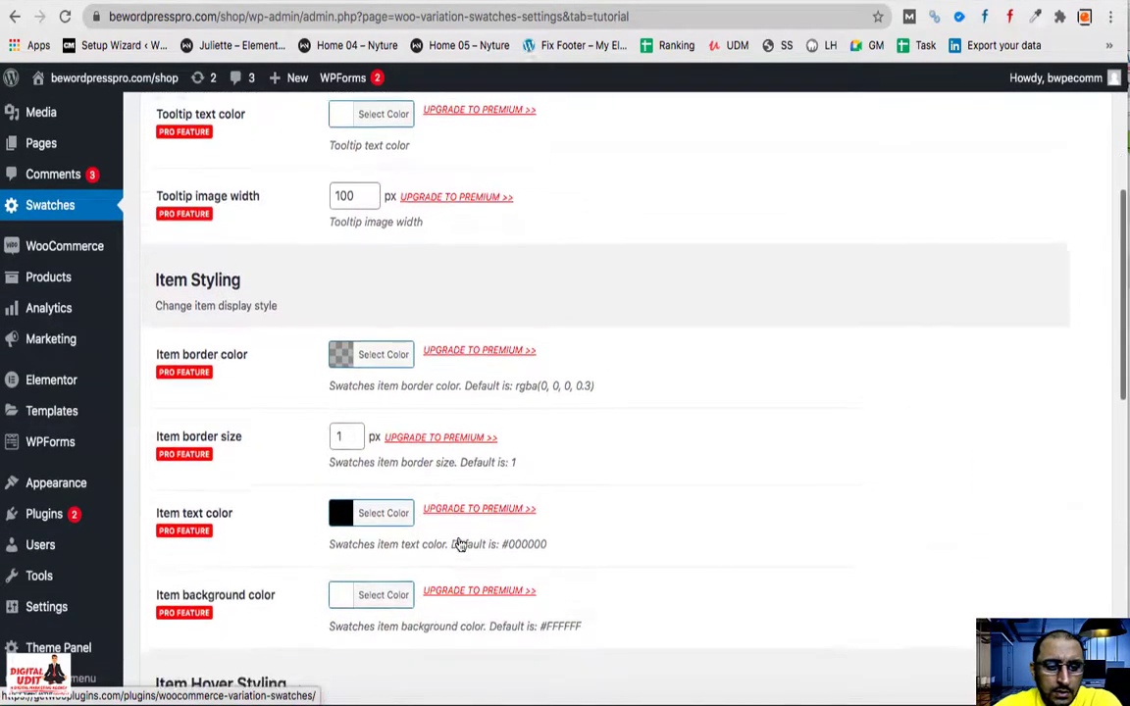
scroll(456, 479, "down", 10)
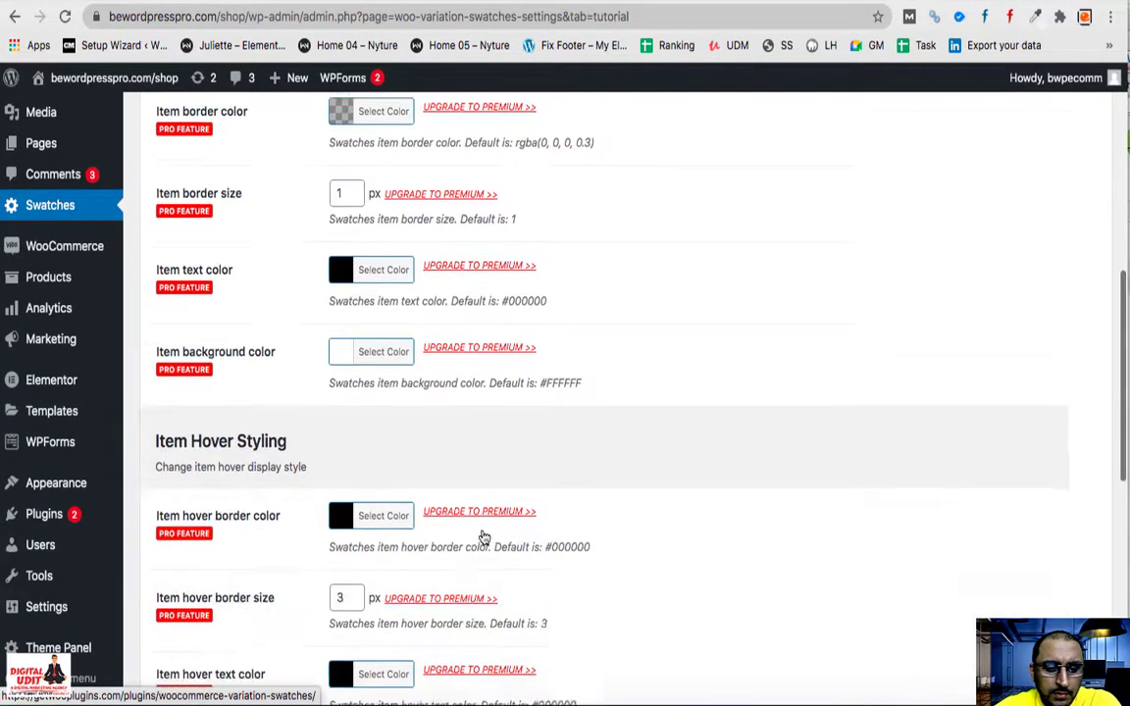
scroll(484, 538, "down", 4)
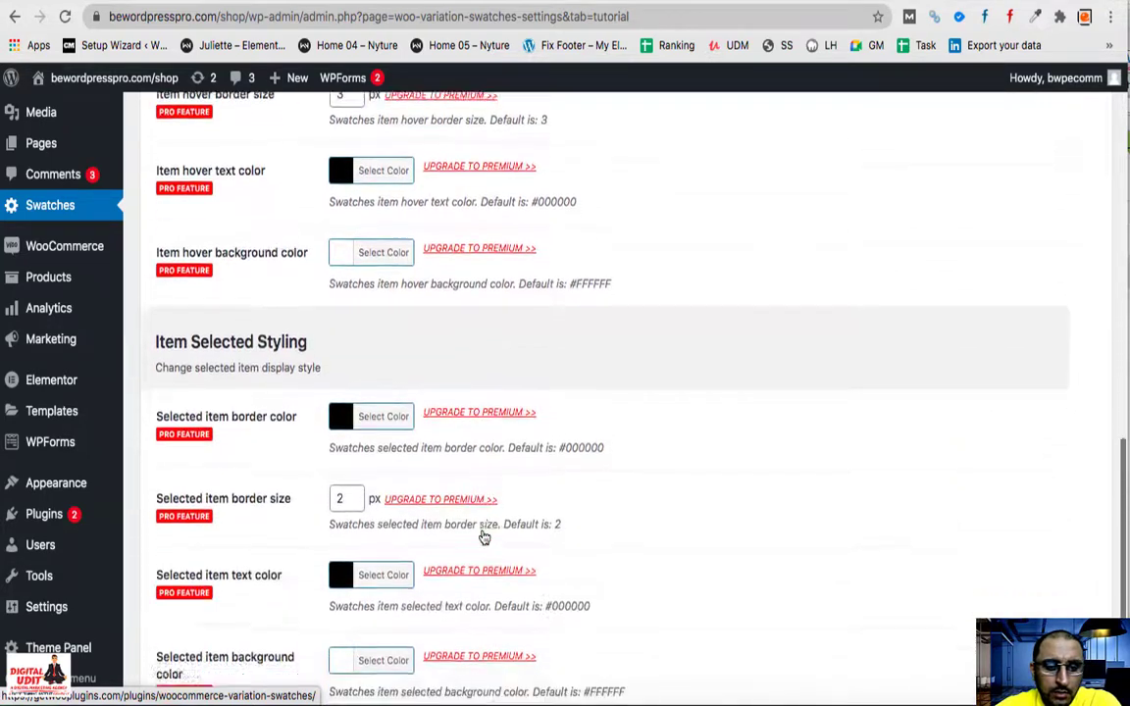
scroll(485, 534, "up", 15)
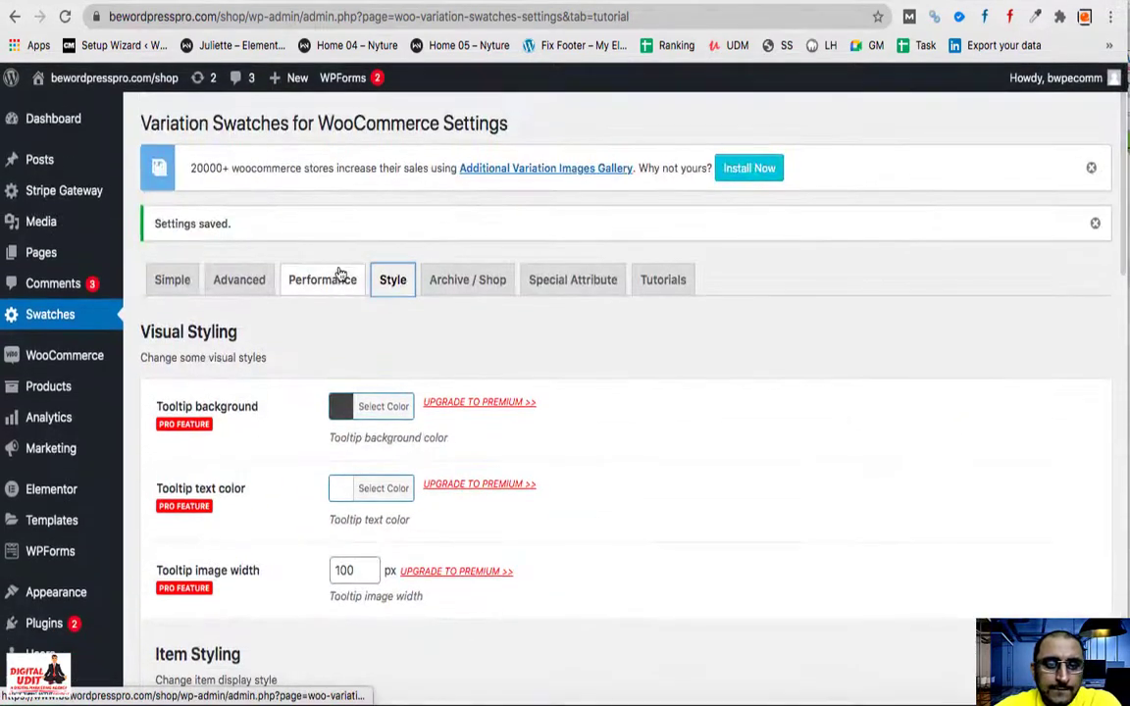
left_click(333, 280)
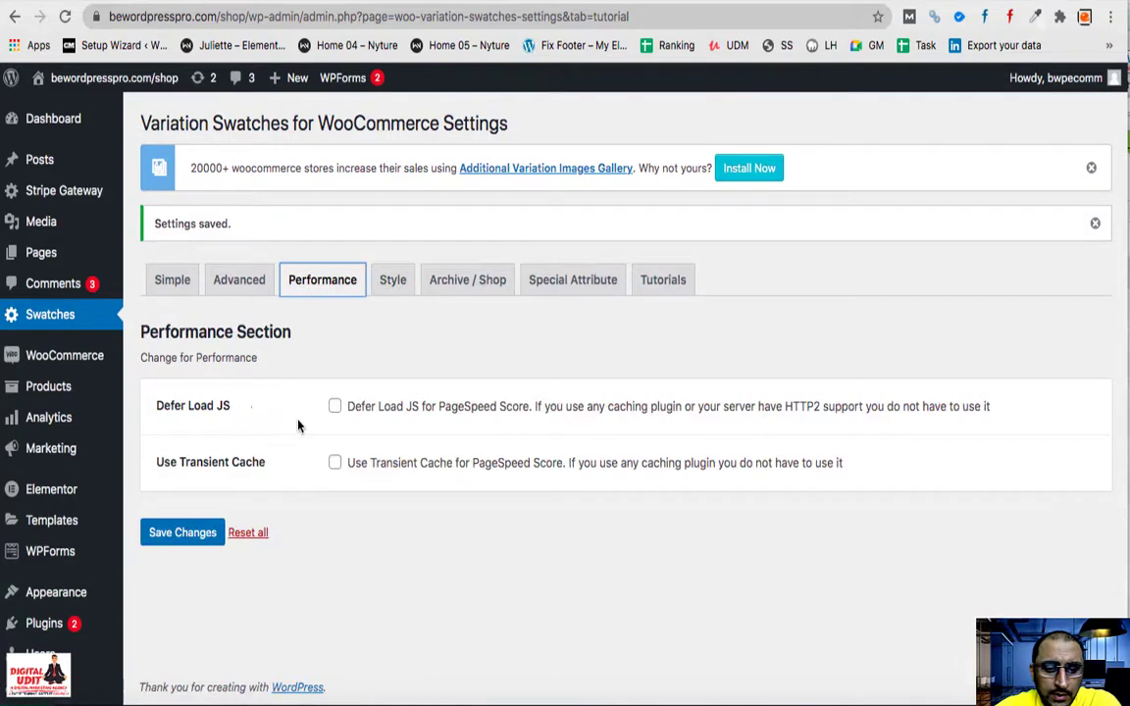
- Enable Defer Load JS in the swatches plugin's performance settings and save the changes
left_click(336, 408)
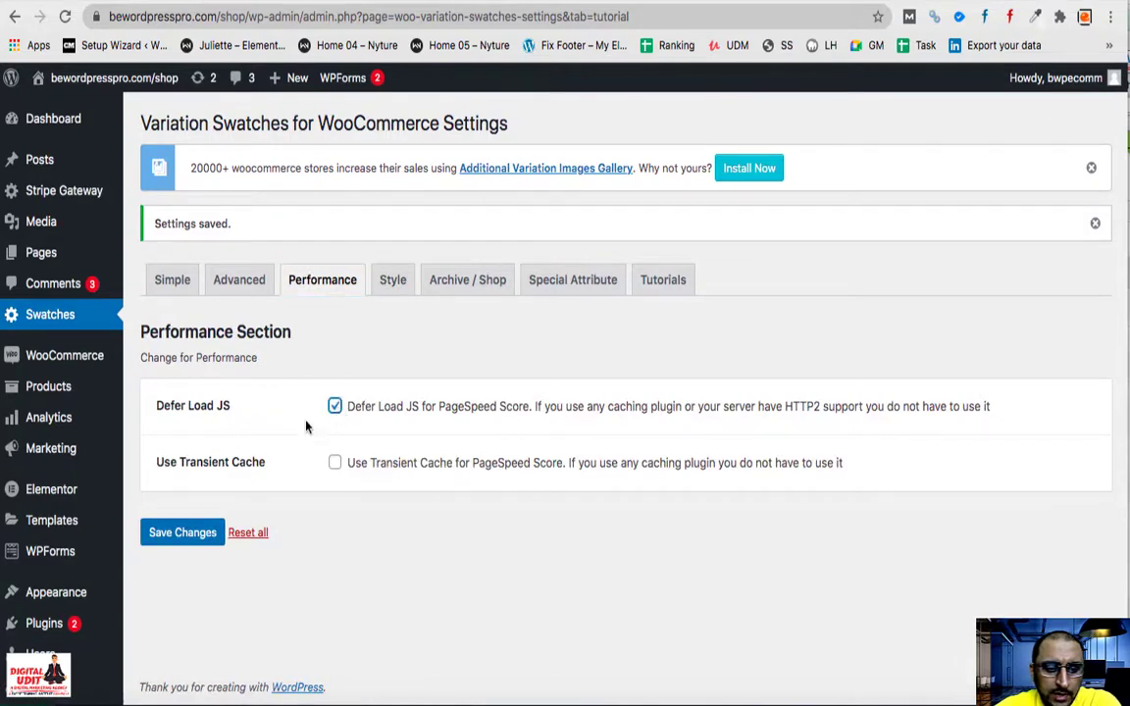
left_click(182, 538)
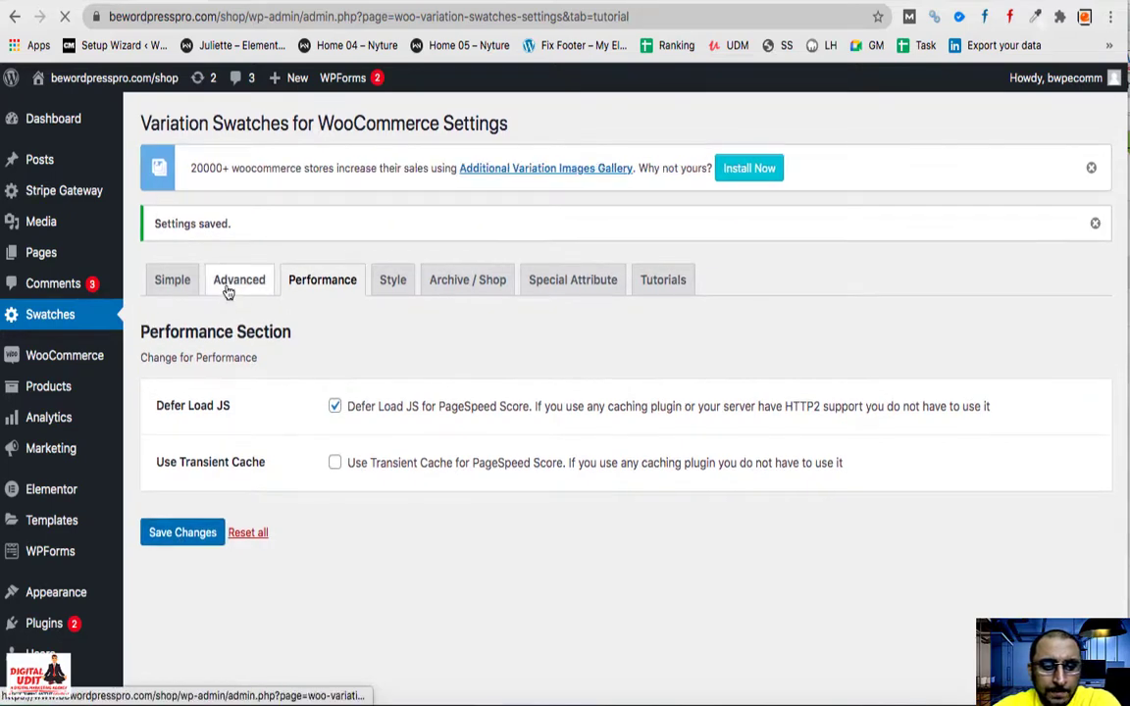
- Examine the swatches plugin's Advanced settings and its Simple settings for tooltip, stylesheet, shape style and dropdown conversion
left_click(235, 283)
scroll(415, 471, "down", 3)
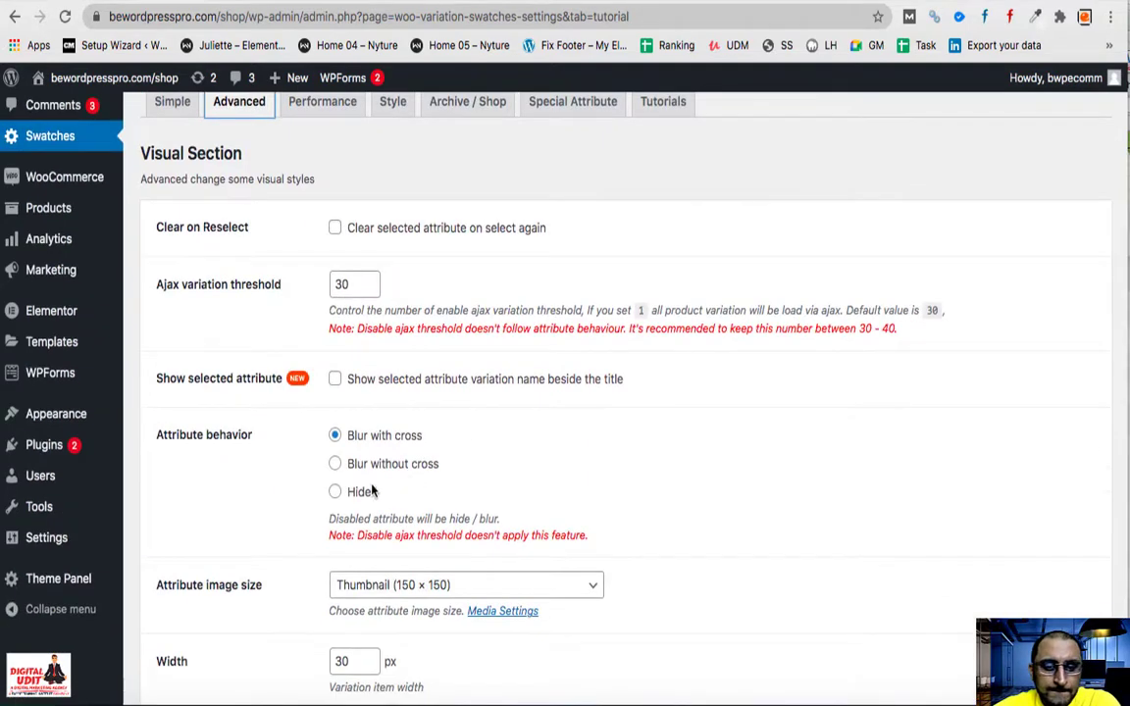
scroll(479, 540, "down", 3)
scroll(480, 538, "up", 5)
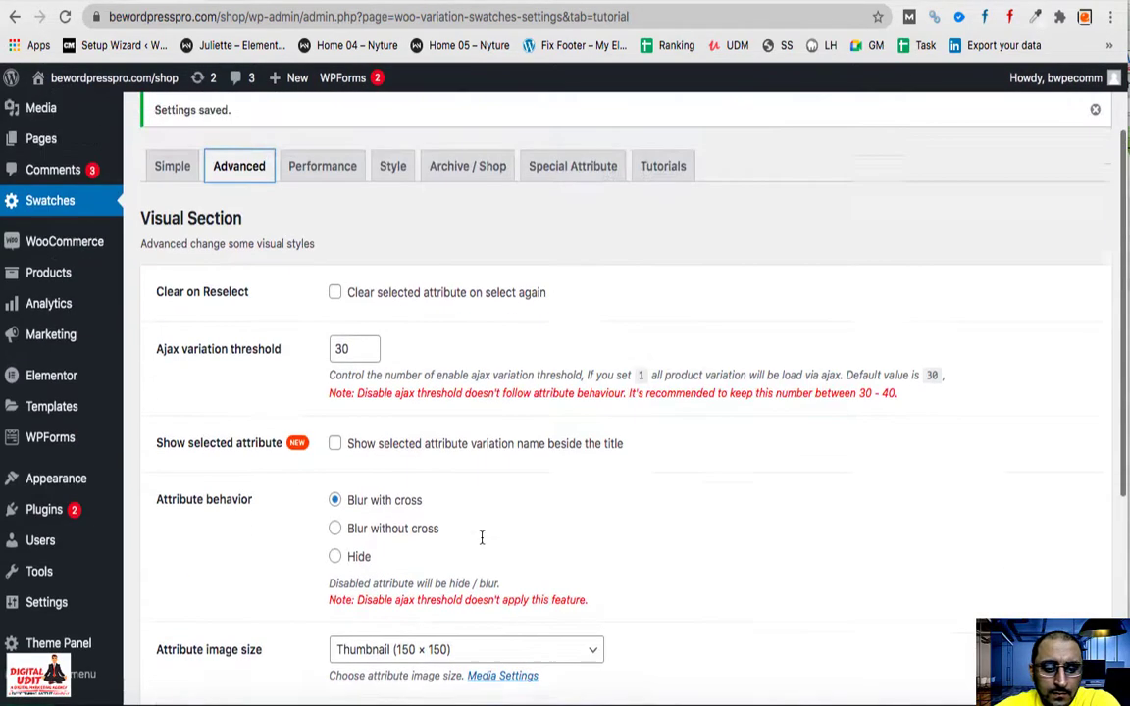
scroll(480, 538, "down", 3)
scroll(412, 441, "up", 1)
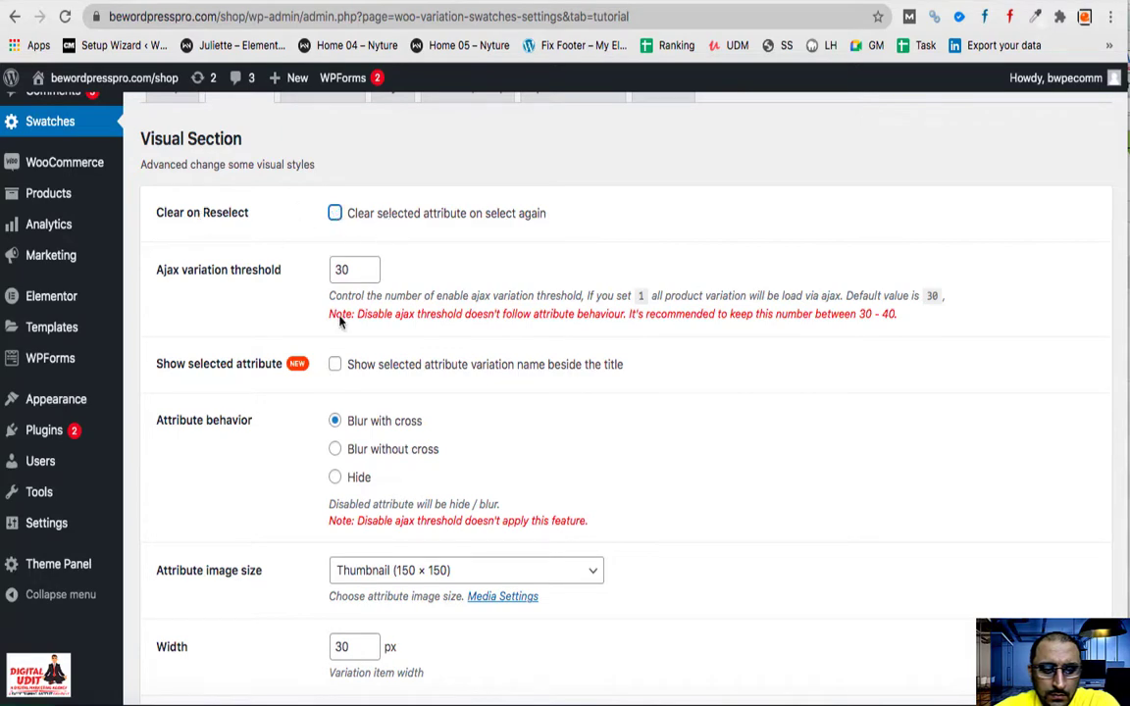
scroll(340, 322, "up", 3)
left_click(171, 209)
scroll(275, 426, "down", 1)
left_click(166, 593)
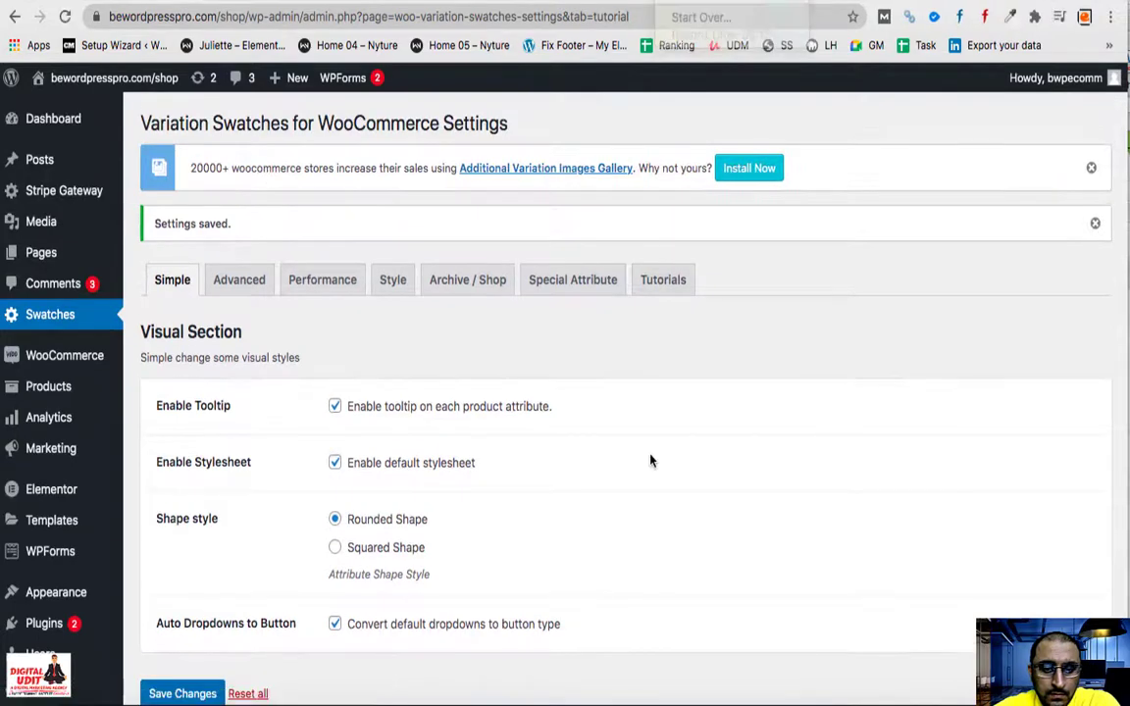
scroll(265, 548, "down", 2)
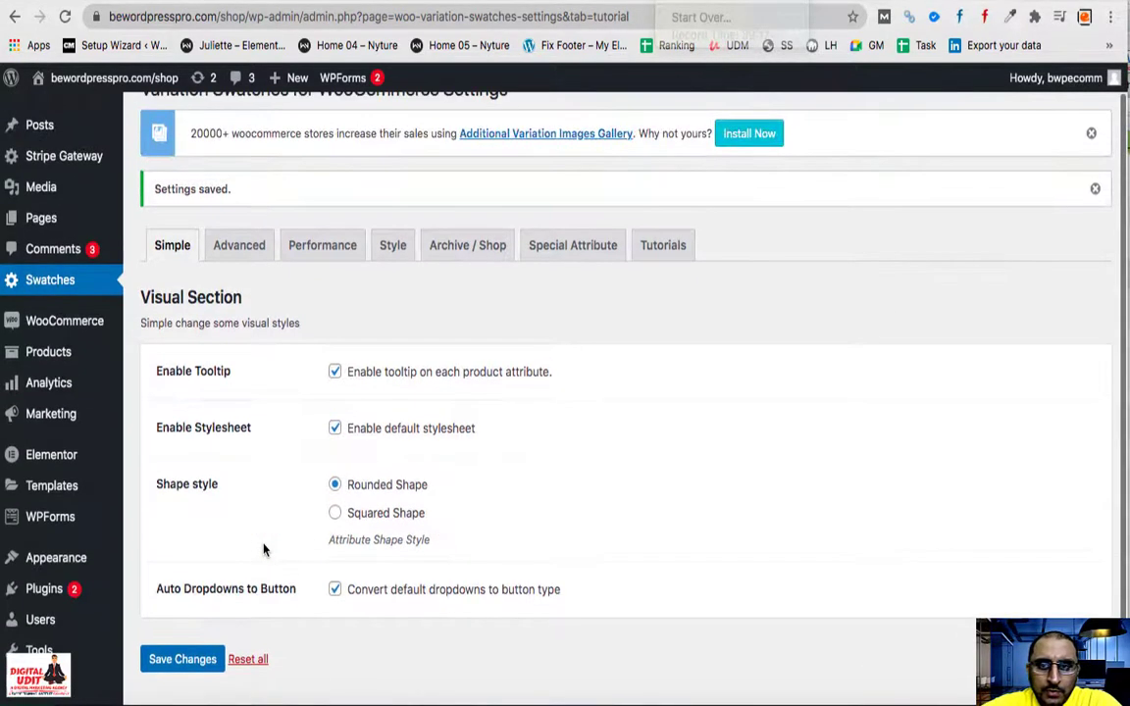
mouse_move(250, 433)
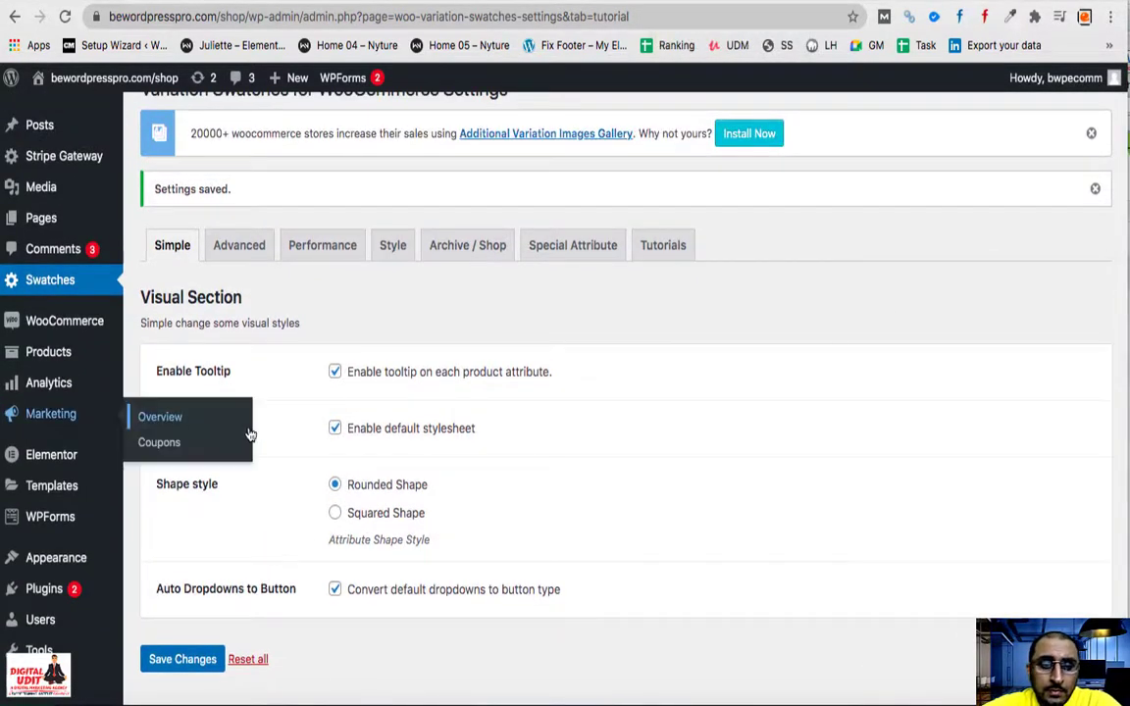
- Check the color and shoe size swatches on the shoe's product page and open the WooCommerce product attributes list
left_click(314, 2)
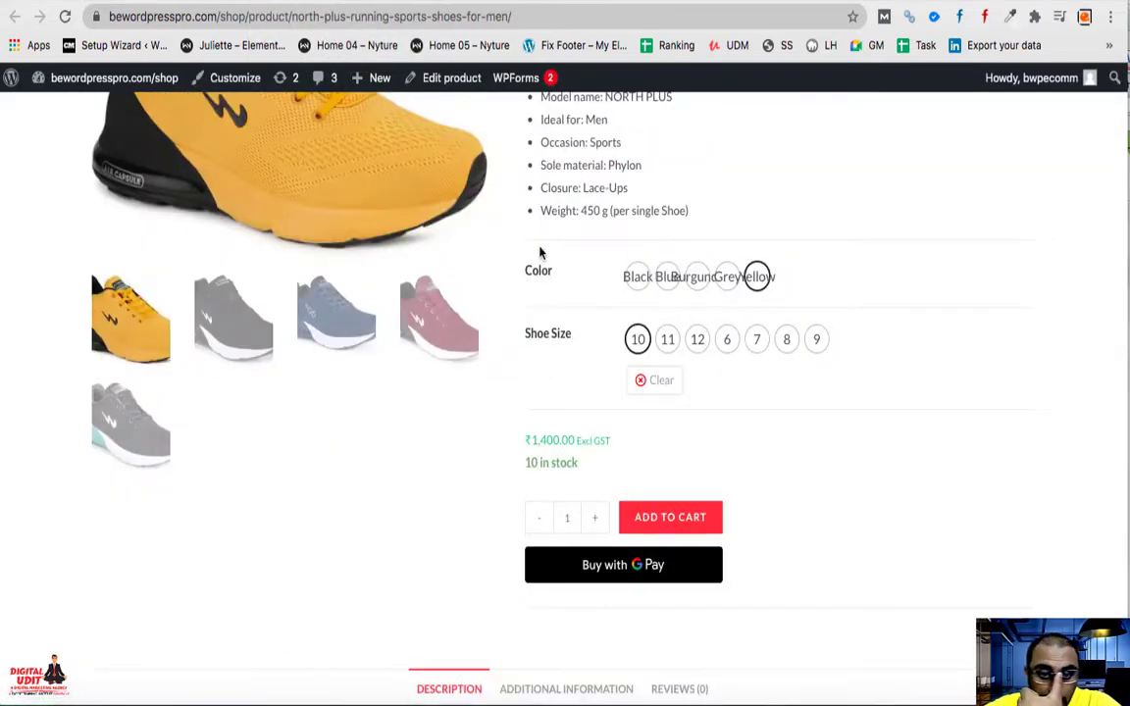
left_click(196, 2)
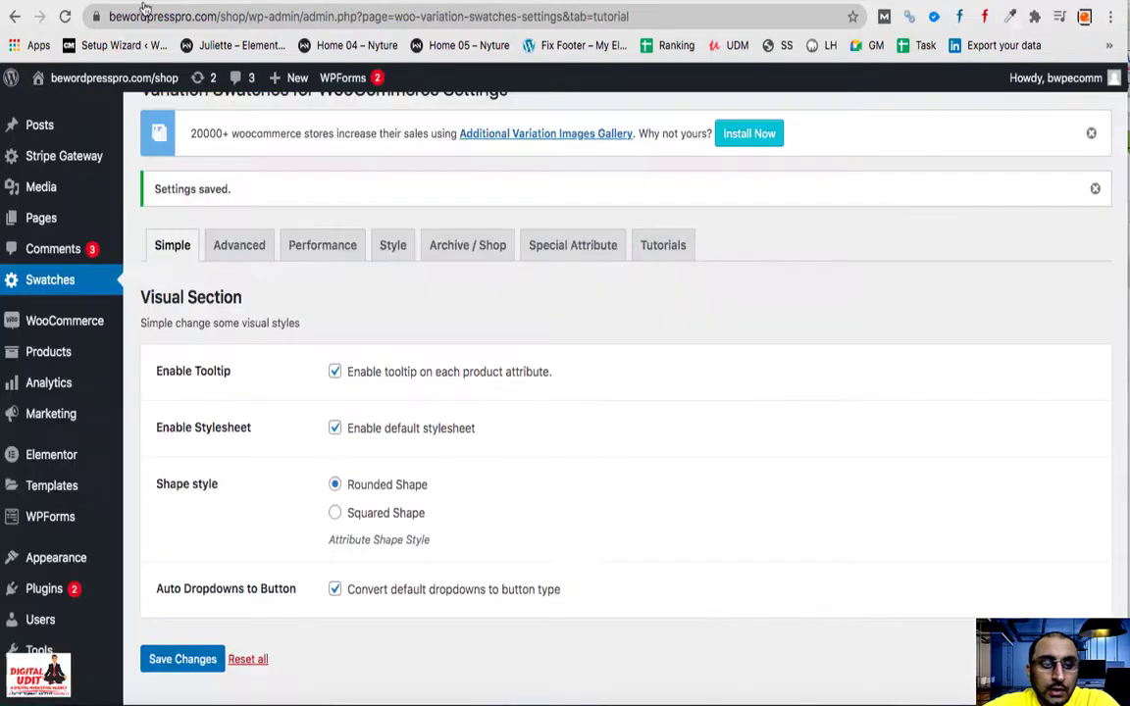
mouse_move(54, 324)
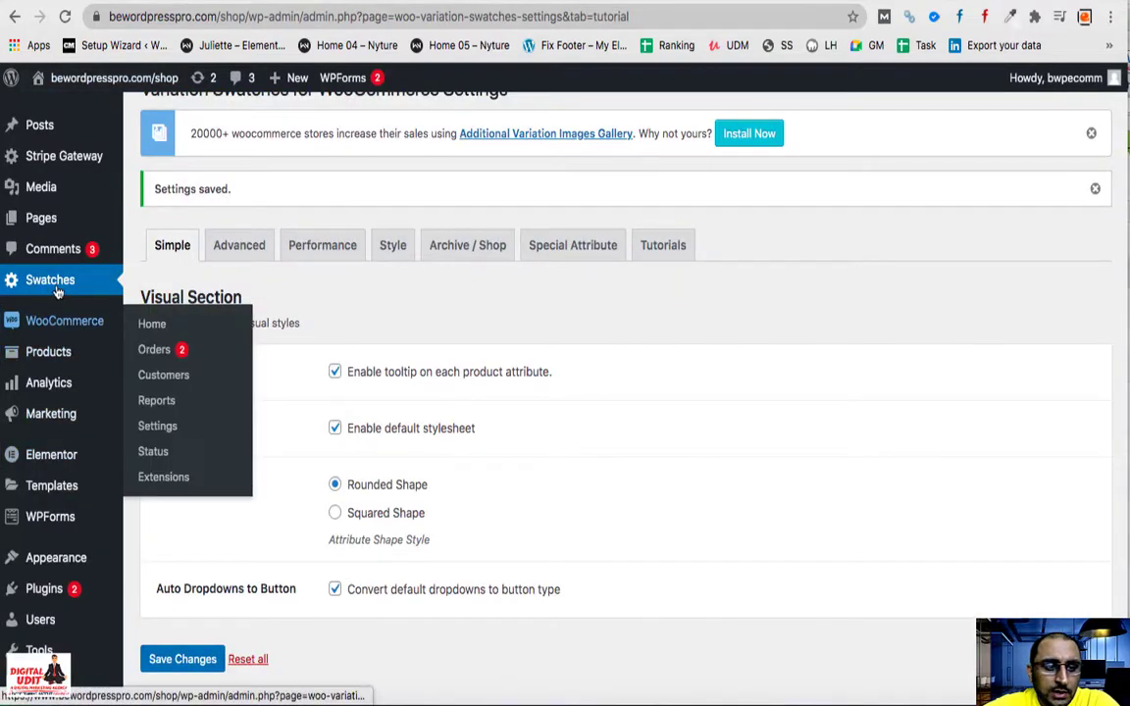
mouse_move(54, 355)
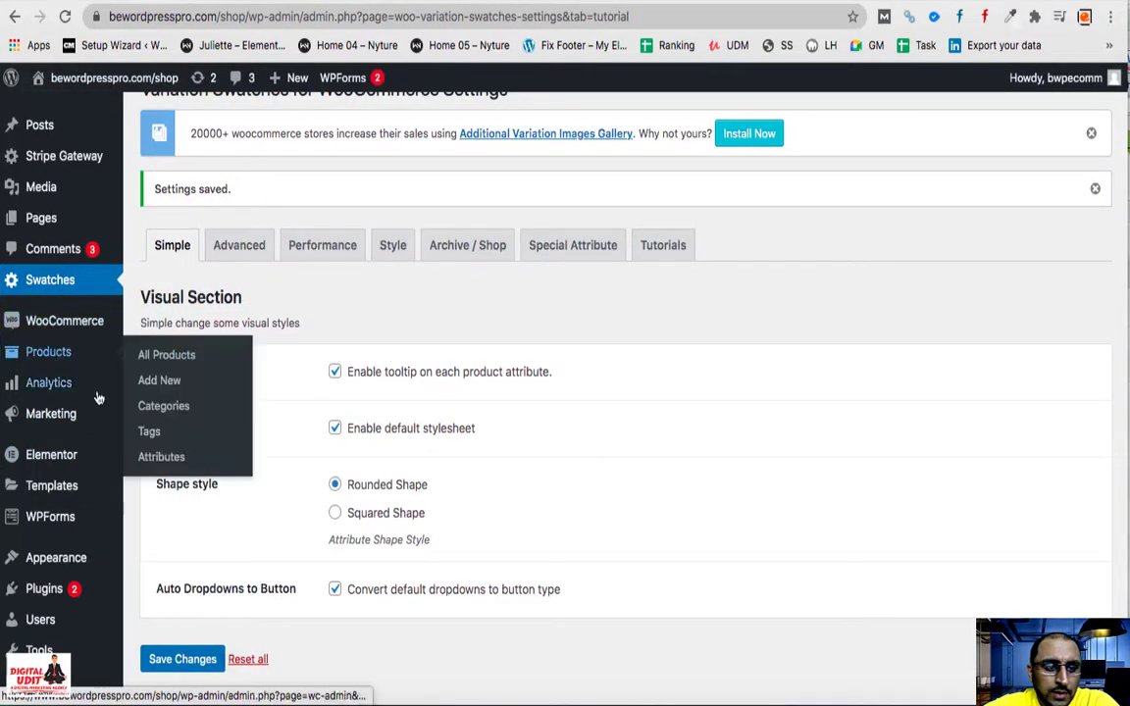
left_click(155, 461)
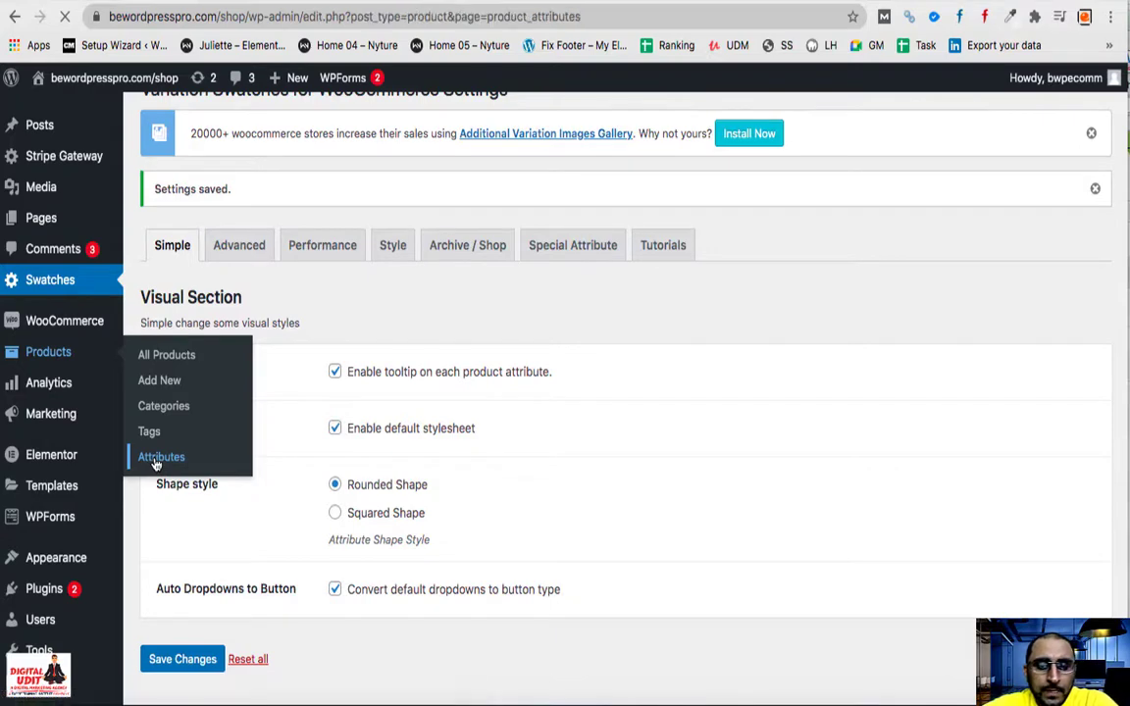
left_click(257, 2)
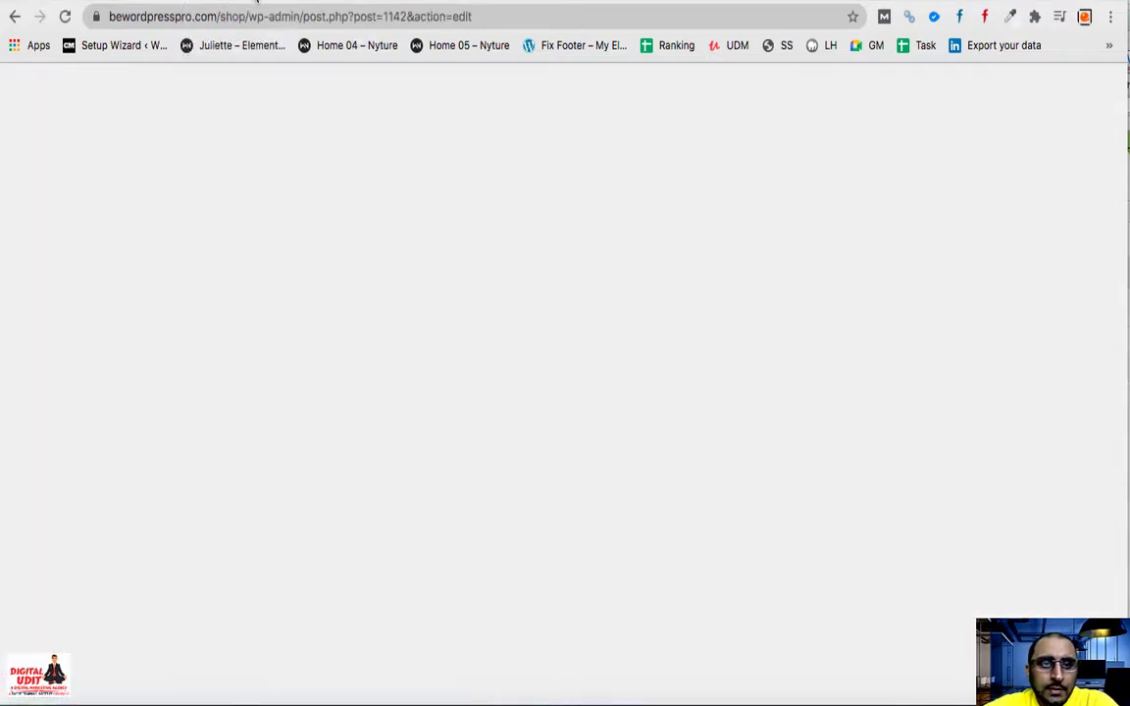
left_click(280, 2)
scroll(522, 410, "down", 1)
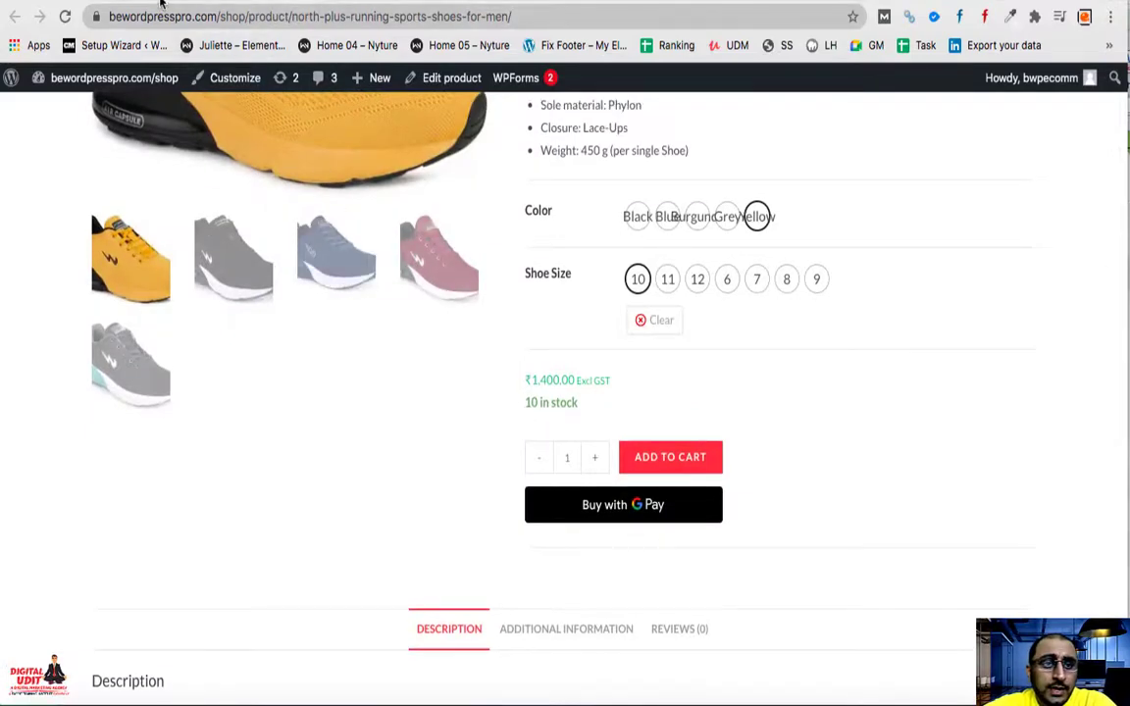
left_click(155, 2)
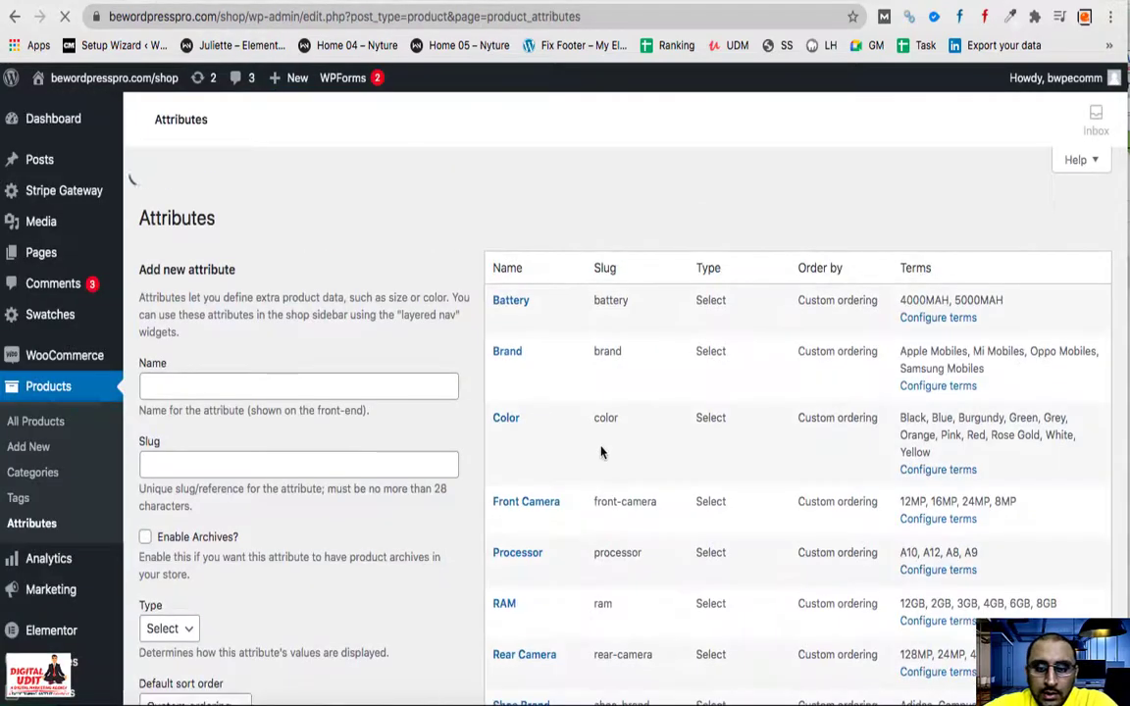
- Edit the Color attribute to enable archives and set its type to Color, and update it
scroll(601, 451, "down", 4)
scroll(601, 452, "up", 3)
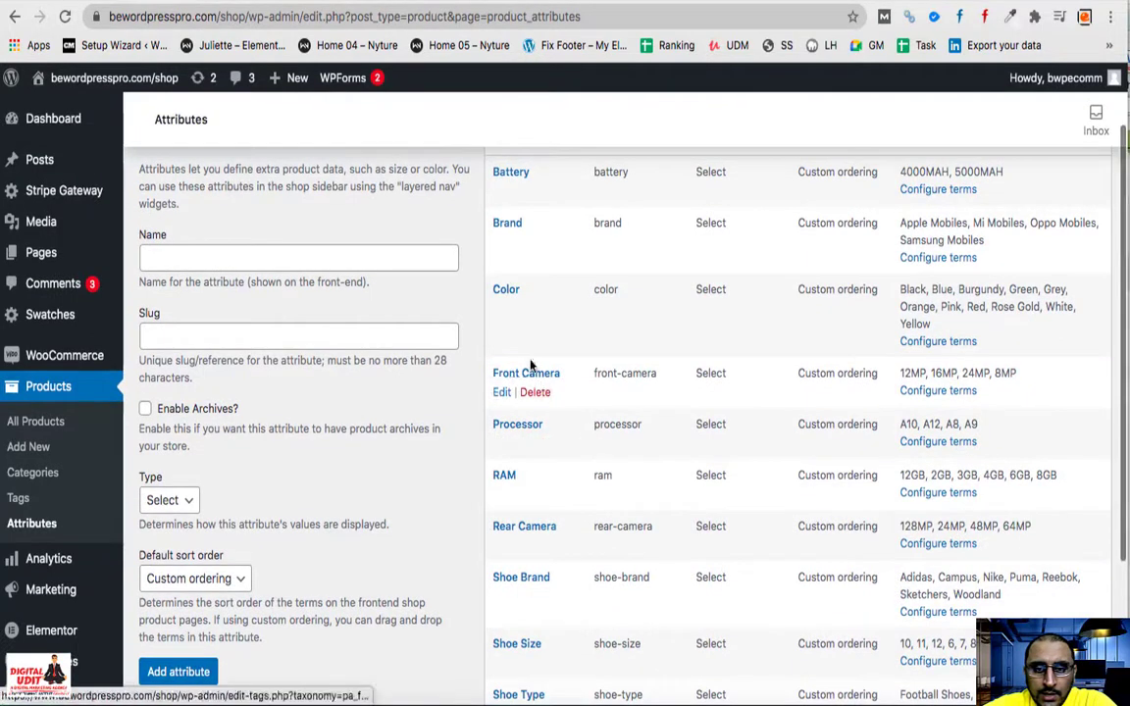
left_click(502, 310)
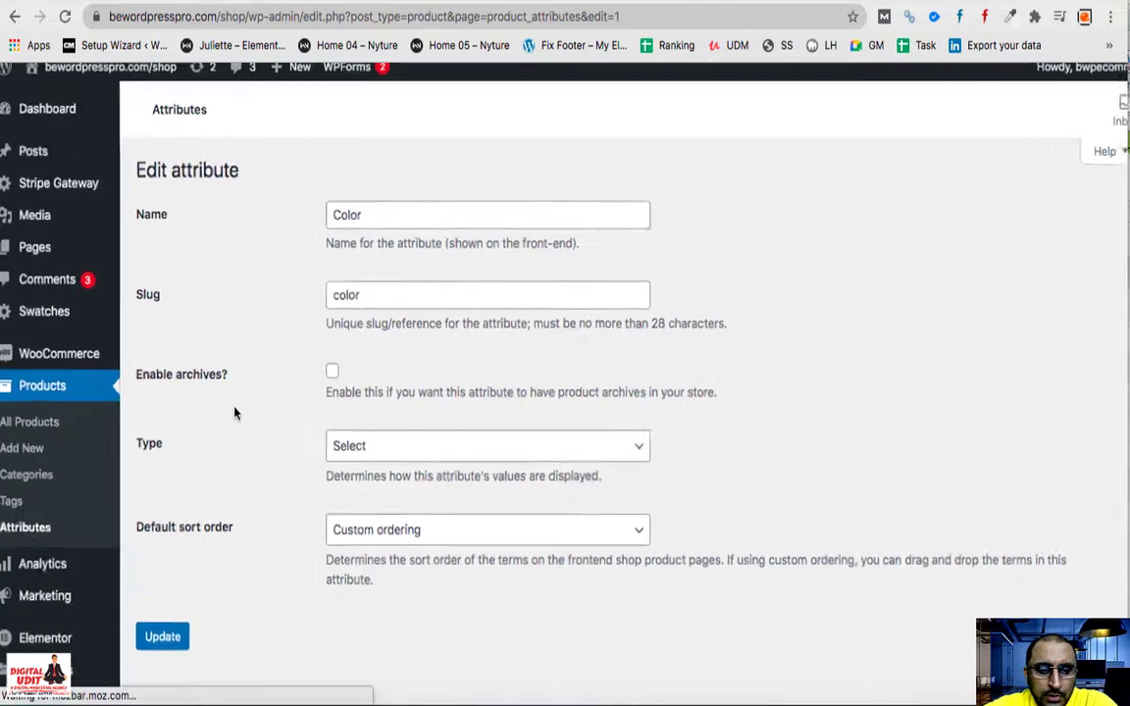
scroll(234, 413, "up", 5)
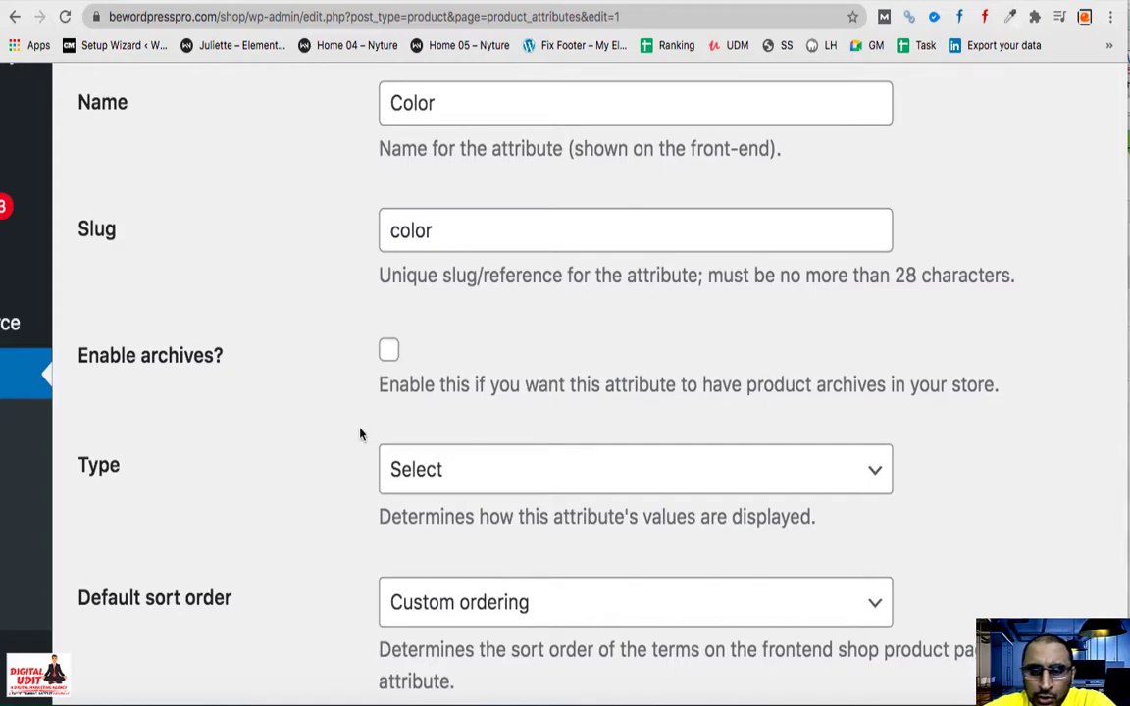
scroll(200, 501, "down", 5)
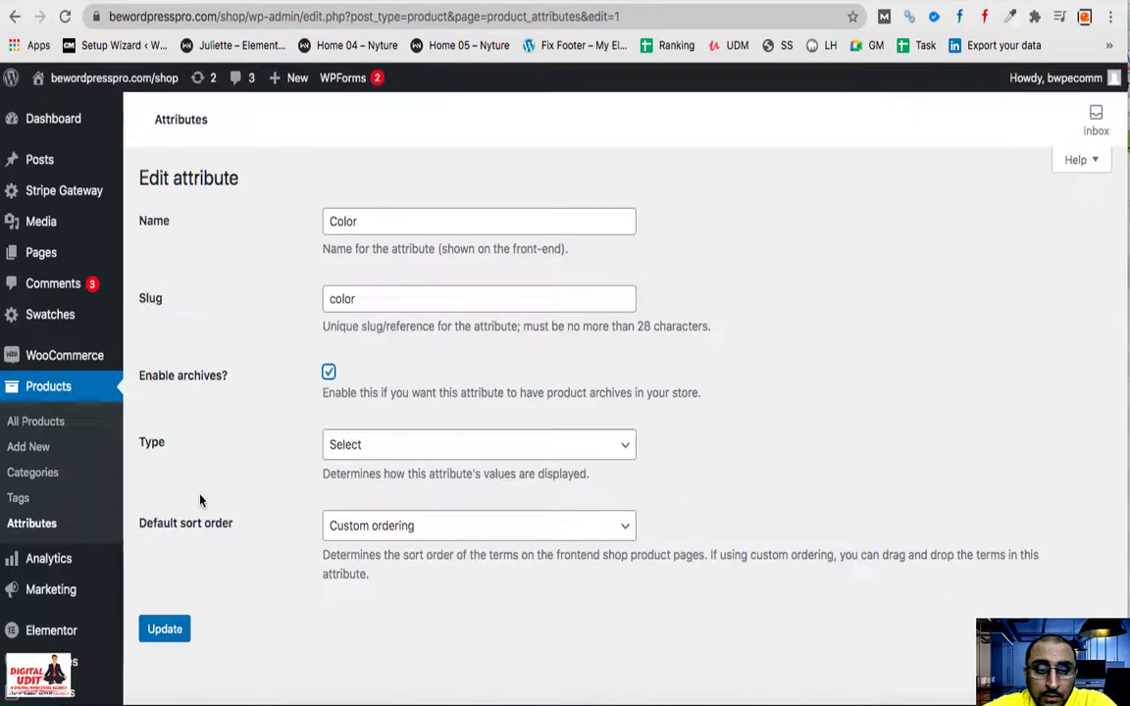
left_click(412, 447)
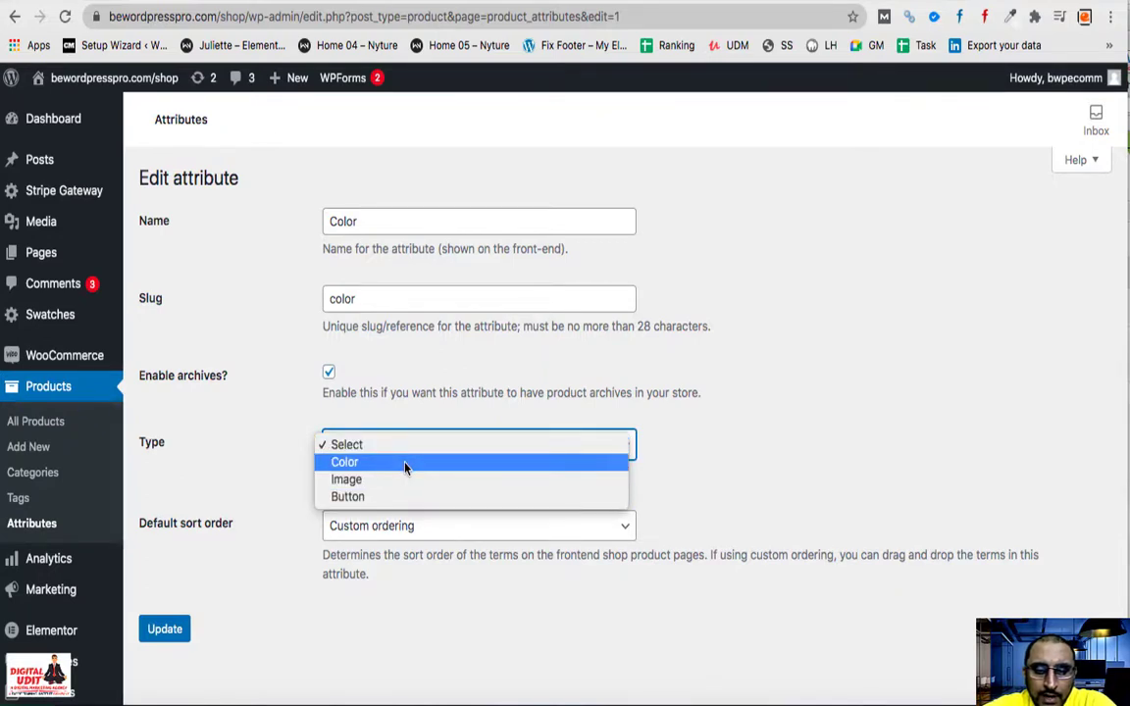
left_click(405, 467)
left_click(163, 630)
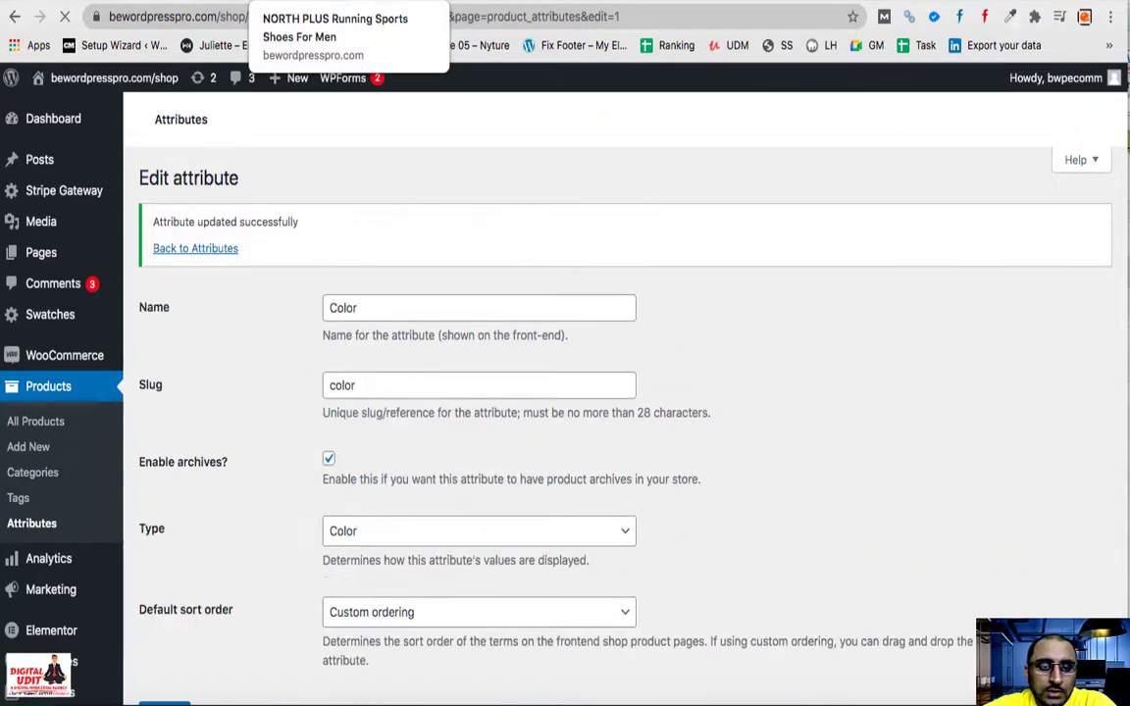
- Reload the shoe's product page and check its color swatches
left_click(265, 2)
left_click(65, 17)
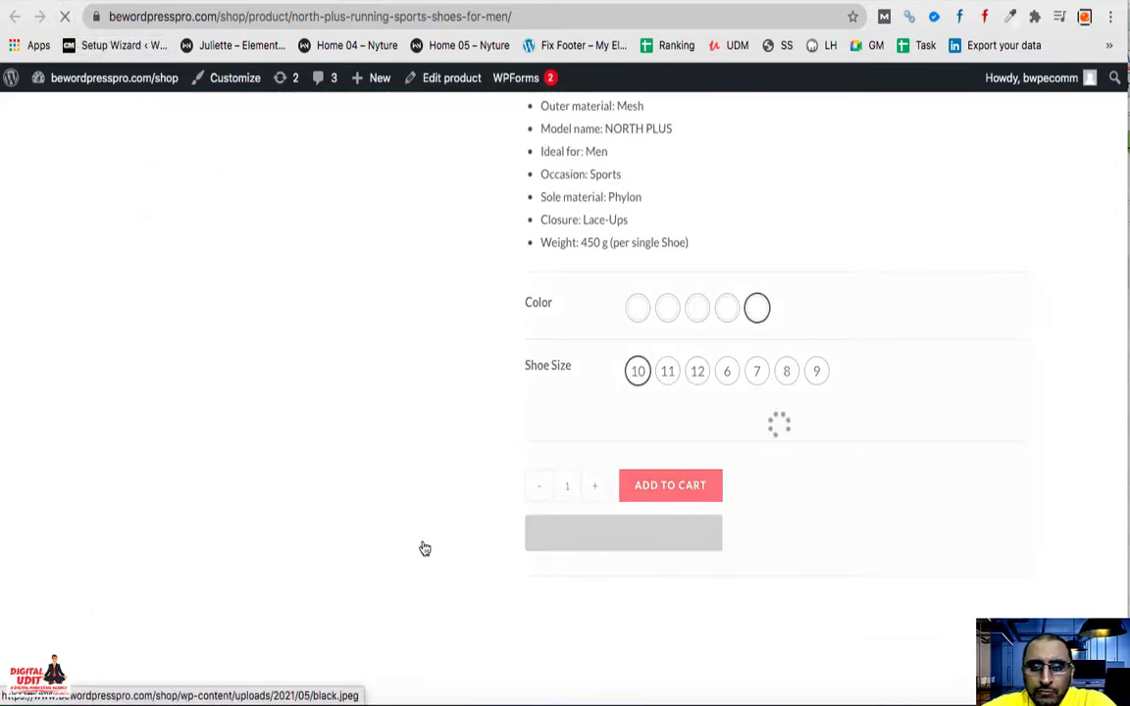
scroll(920, 555, "down", 1)
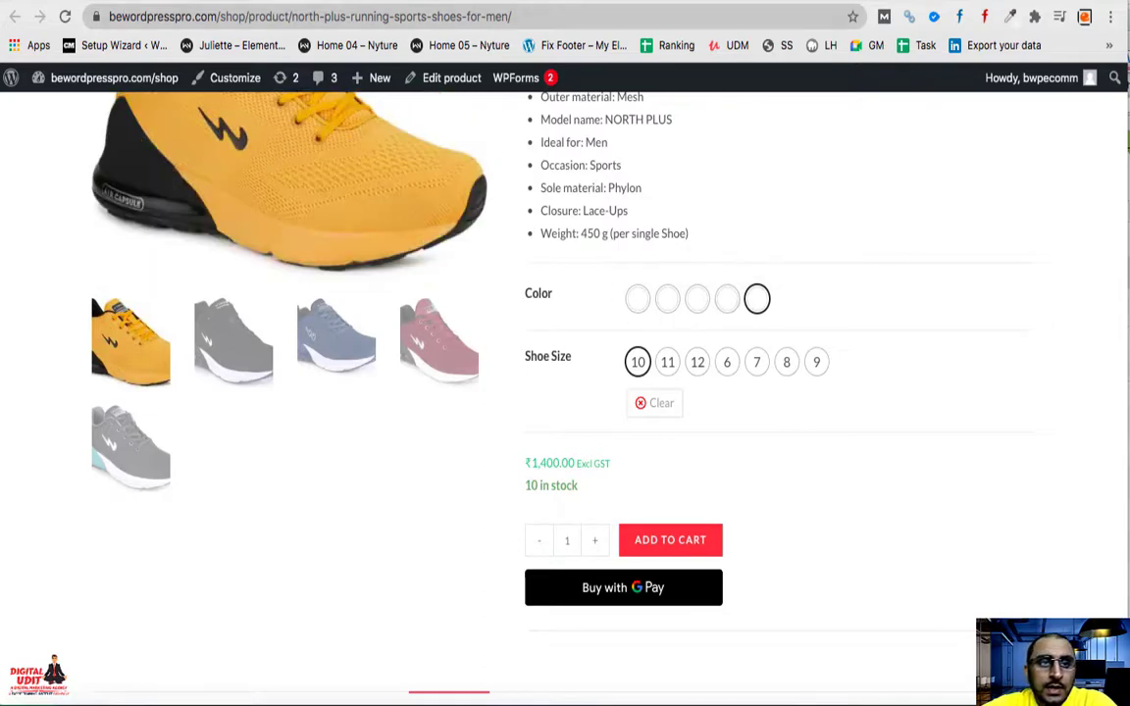
- Return to the product attributes list and open the Color attribute's terms for configuration
left_click(147, 2)
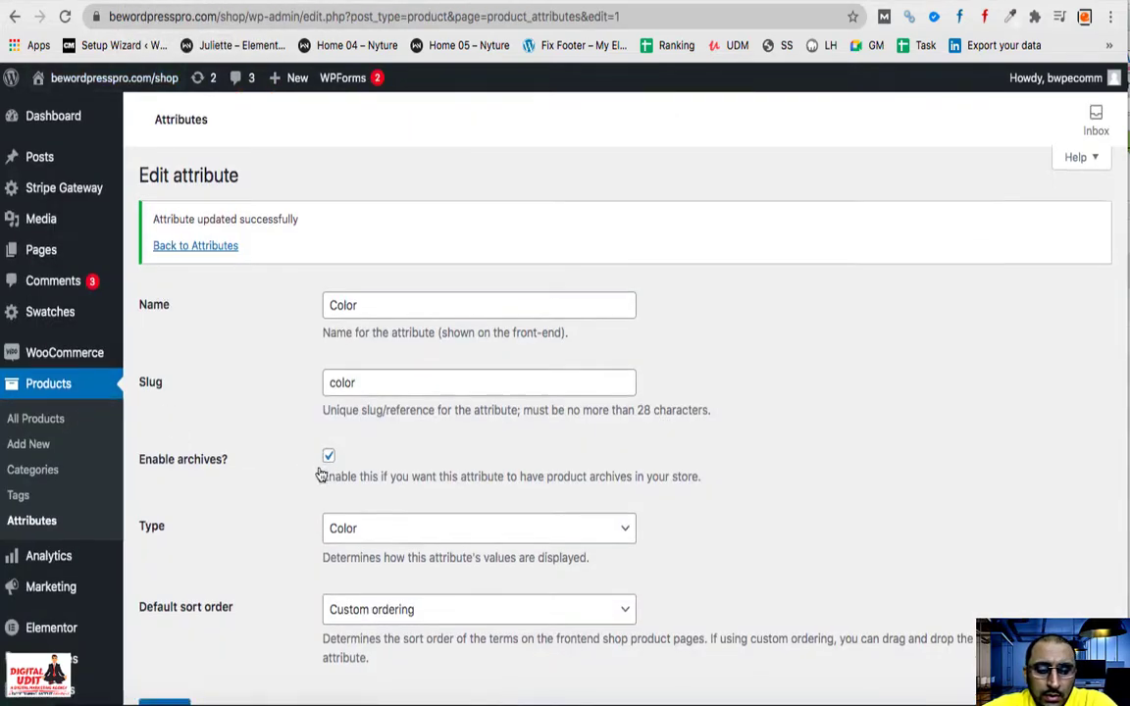
scroll(323, 474, "down", 3)
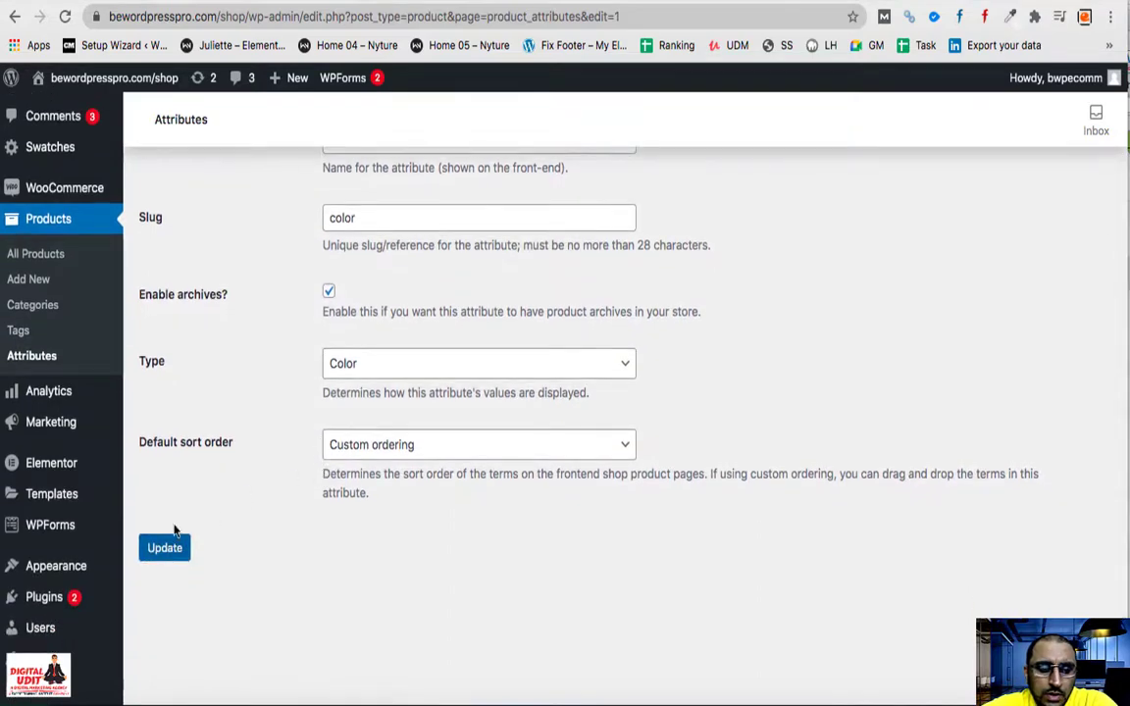
scroll(224, 350, "up", 1)
scroll(224, 349, "up", 3)
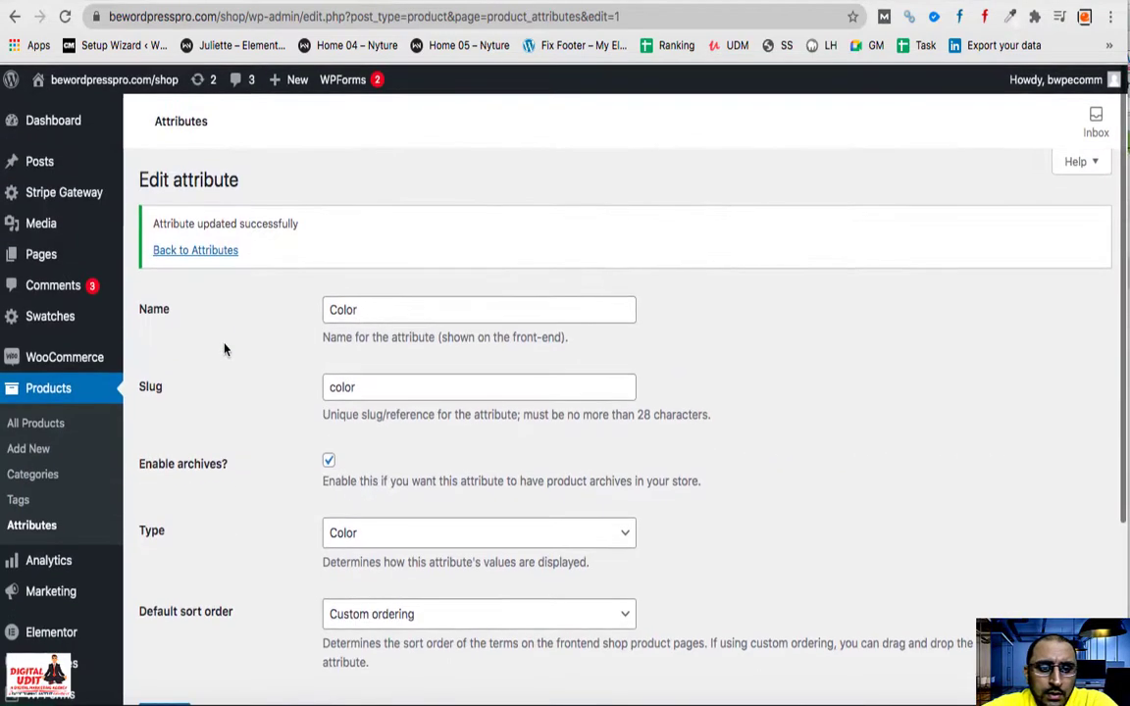
left_click(199, 252)
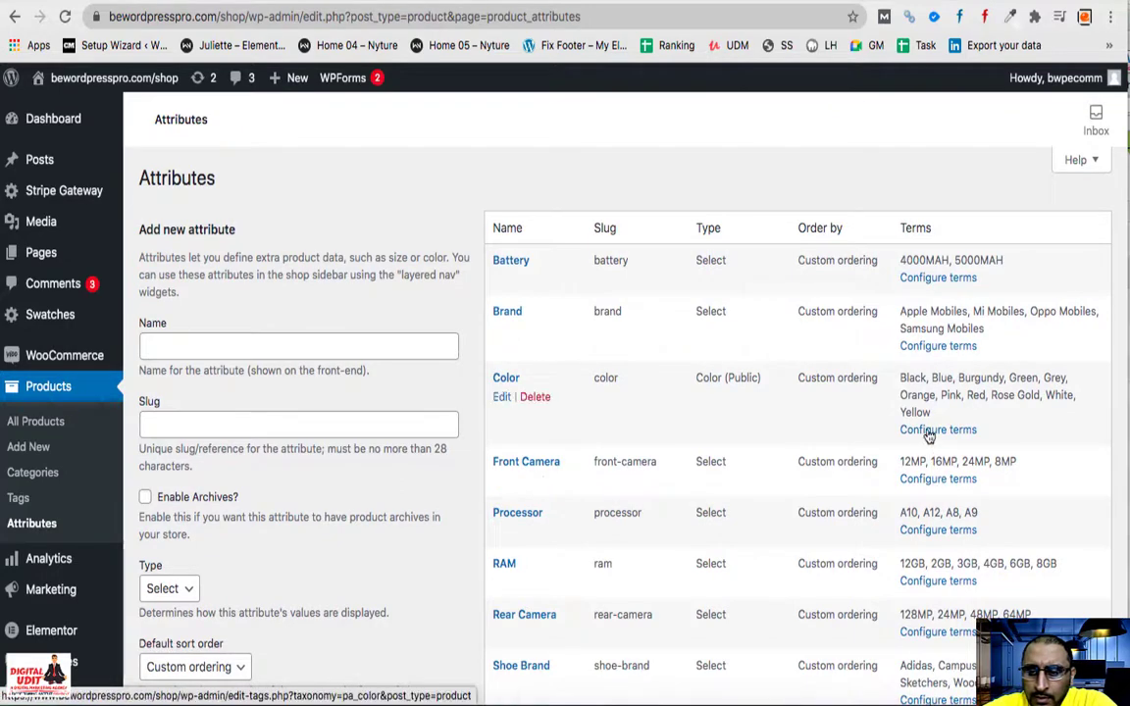
left_click(928, 432)
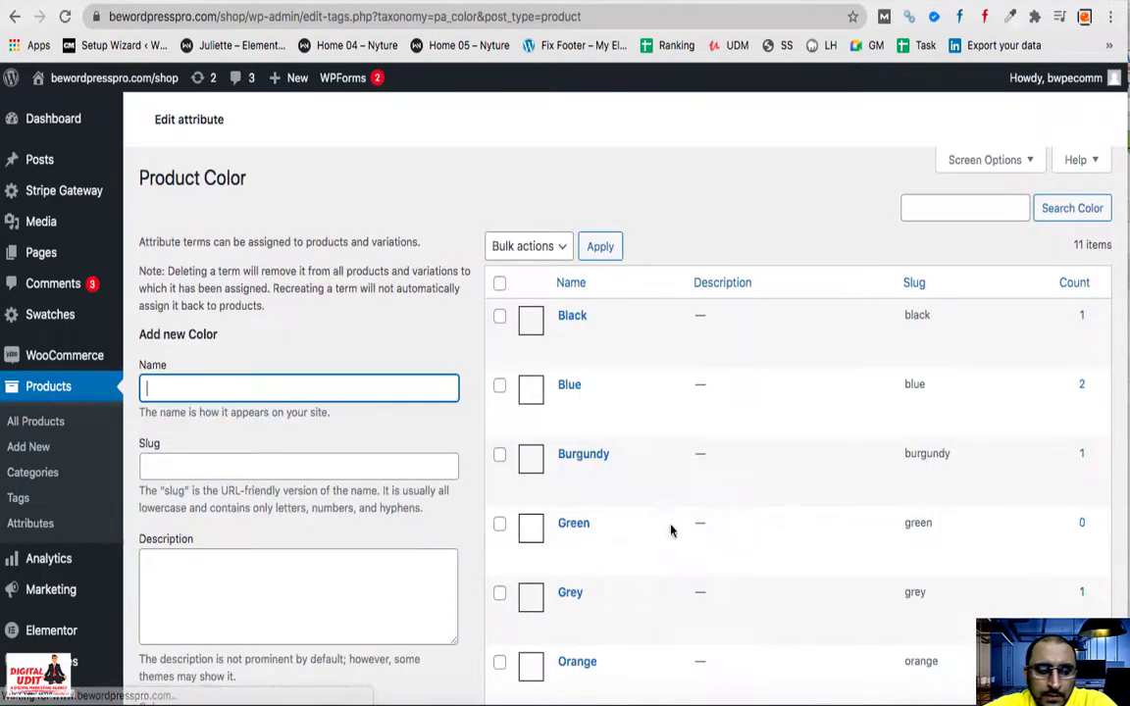
scroll(235, 522, "down", 3)
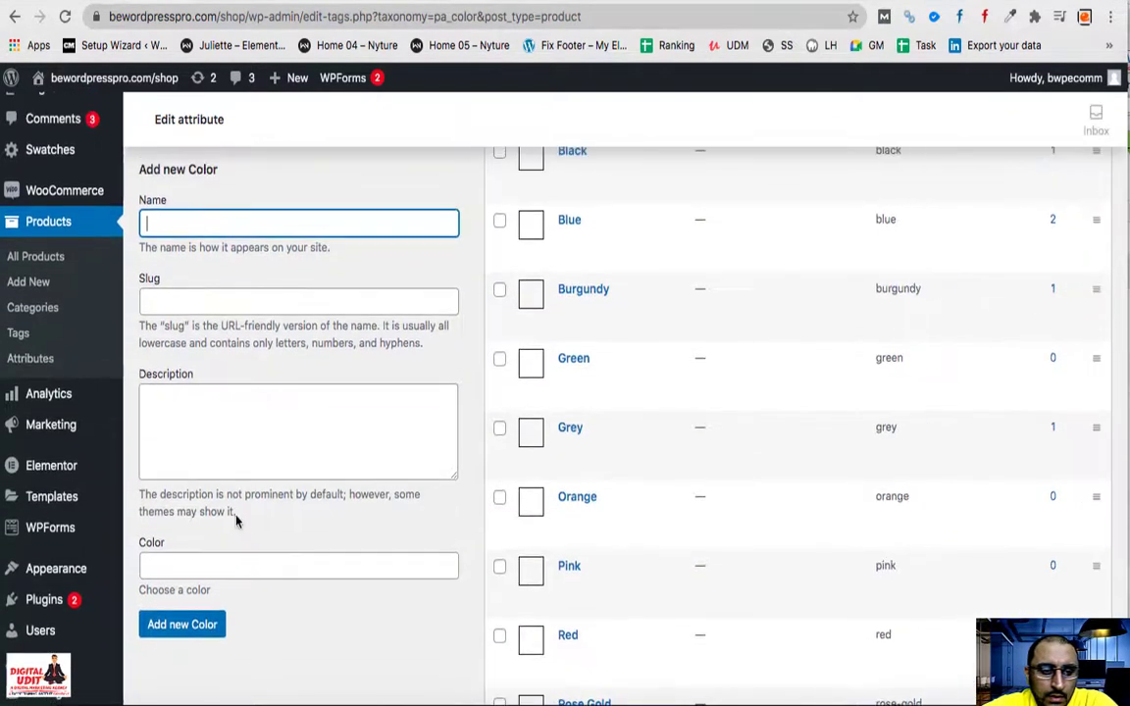
scroll(327, 591, "up", 2)
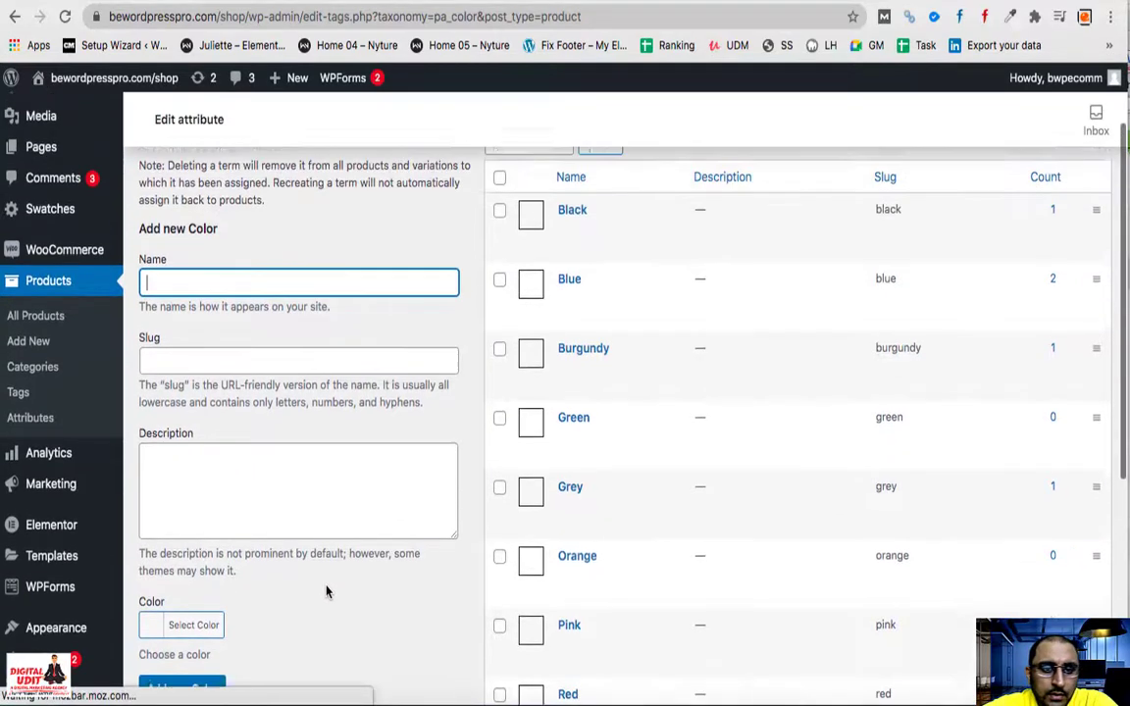
scroll(327, 590, "up", 1)
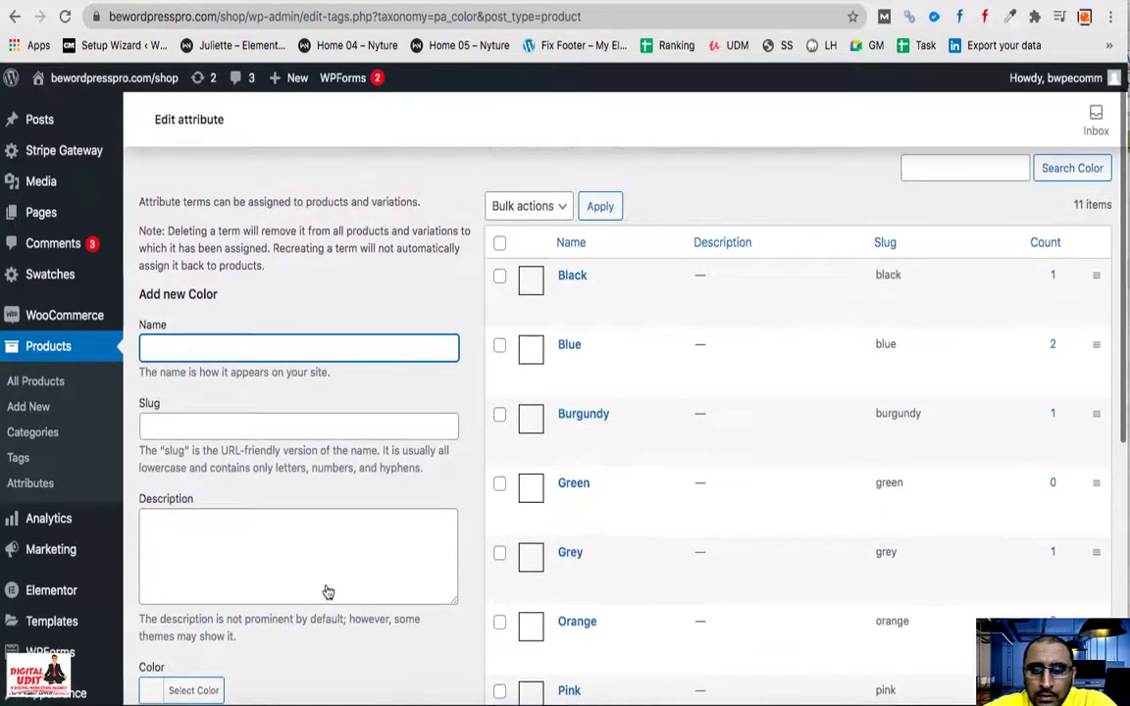
- Edit the Black color term, assign the black preset swatch as its color, and update the term
left_click(567, 294)
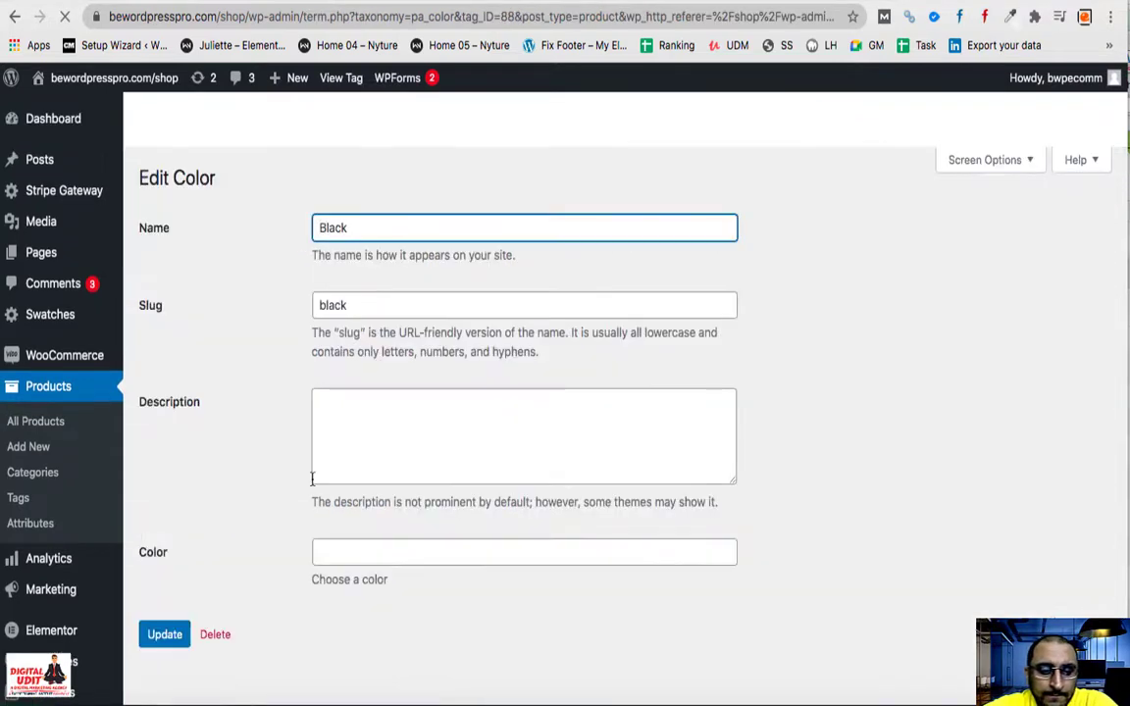
scroll(230, 491, "down", 1)
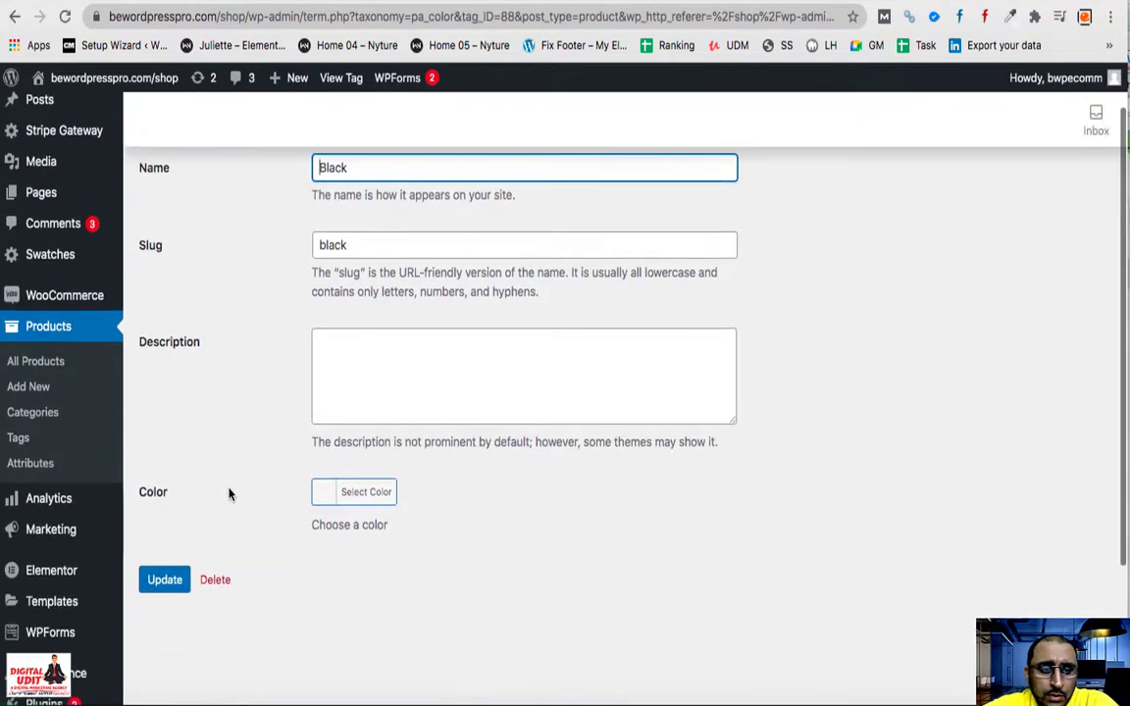
left_click(328, 498)
scroll(388, 636, "down", 2)
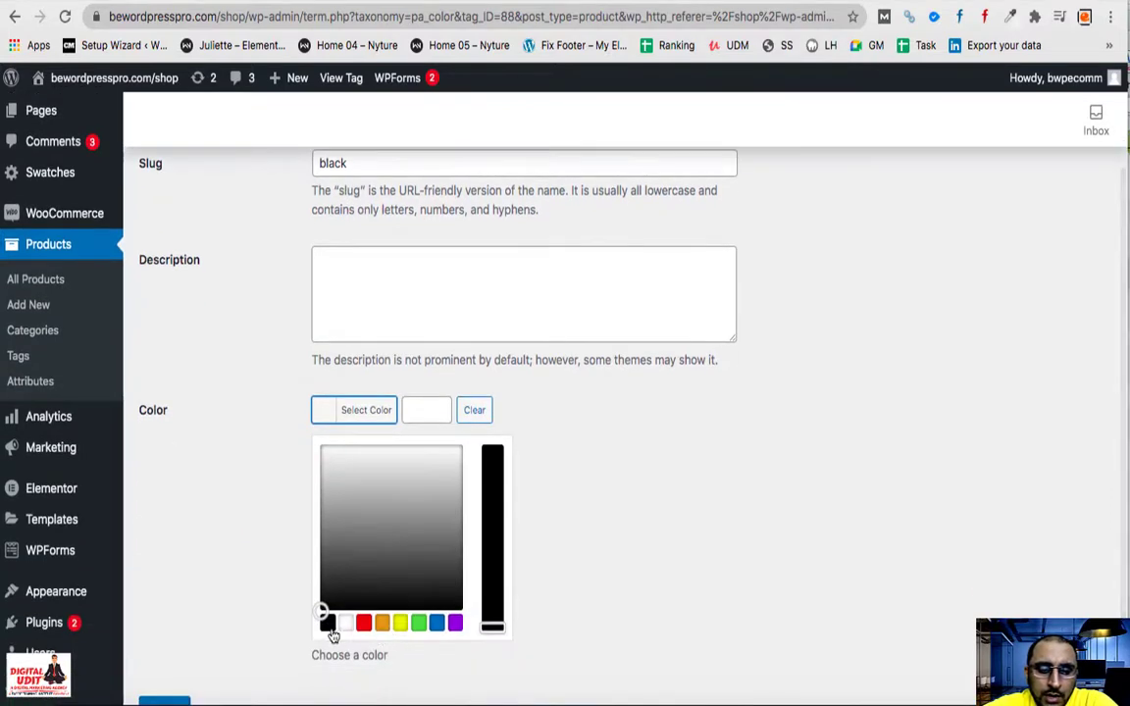
left_click(328, 625)
left_click(242, 633)
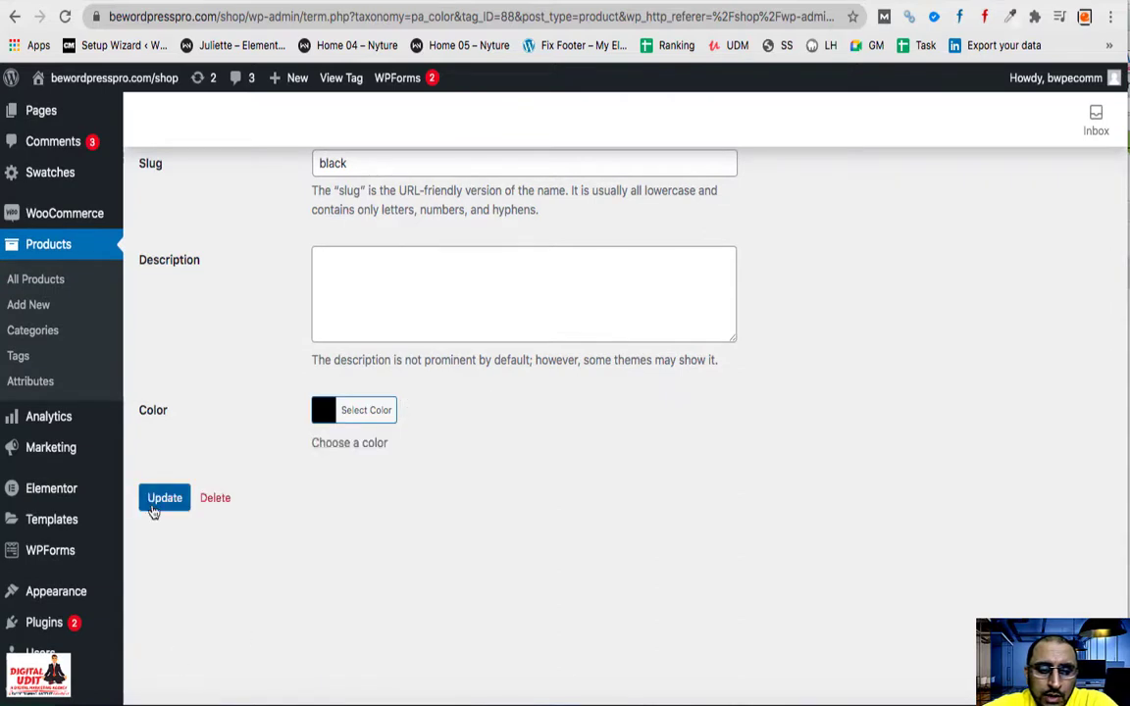
left_click(157, 502)
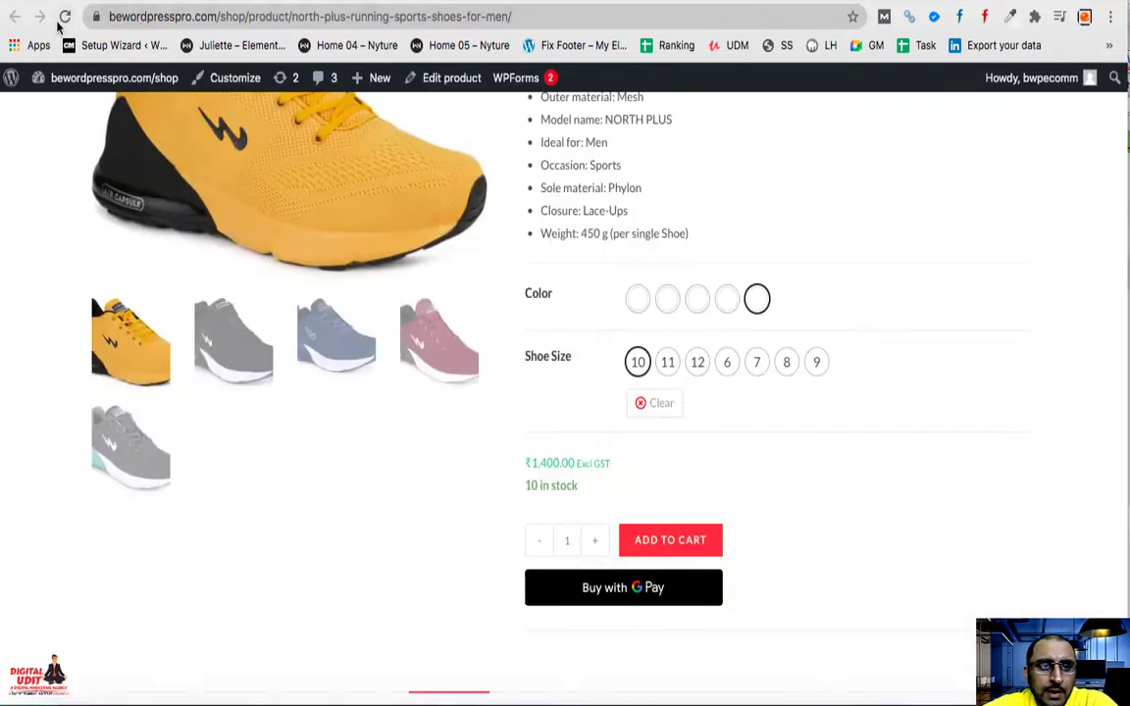
- Reload the shoe's product page to check the black swatch, and return to the Color terms list
left_click(65, 17)
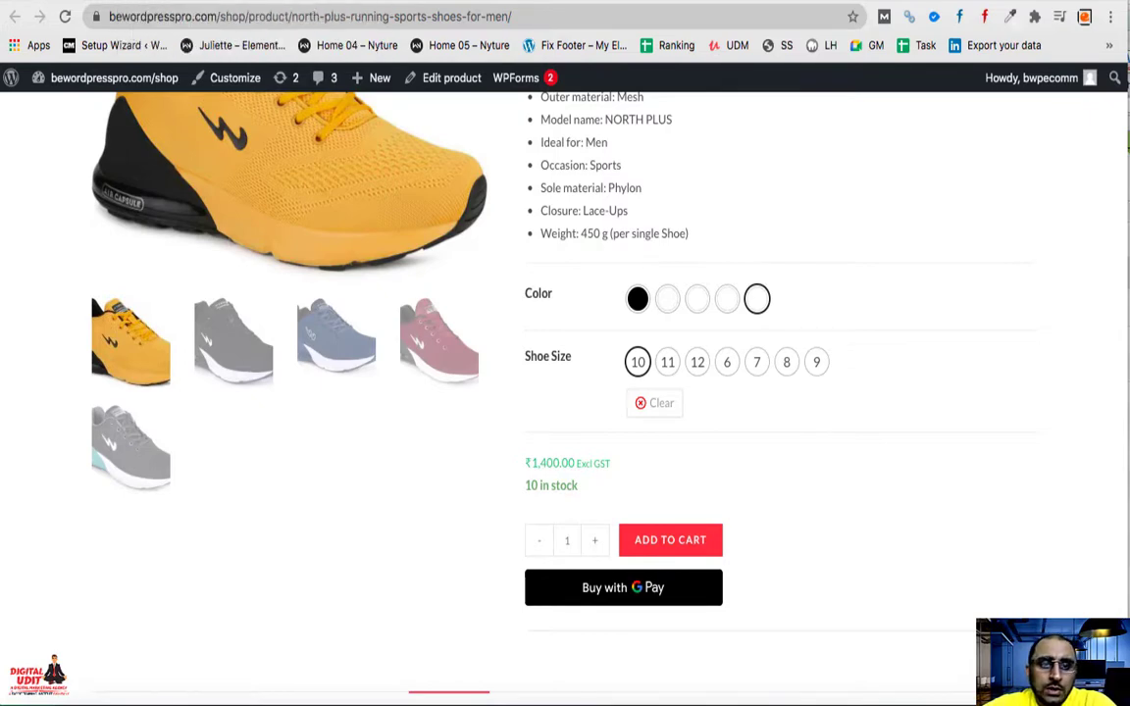
left_click(155, 3)
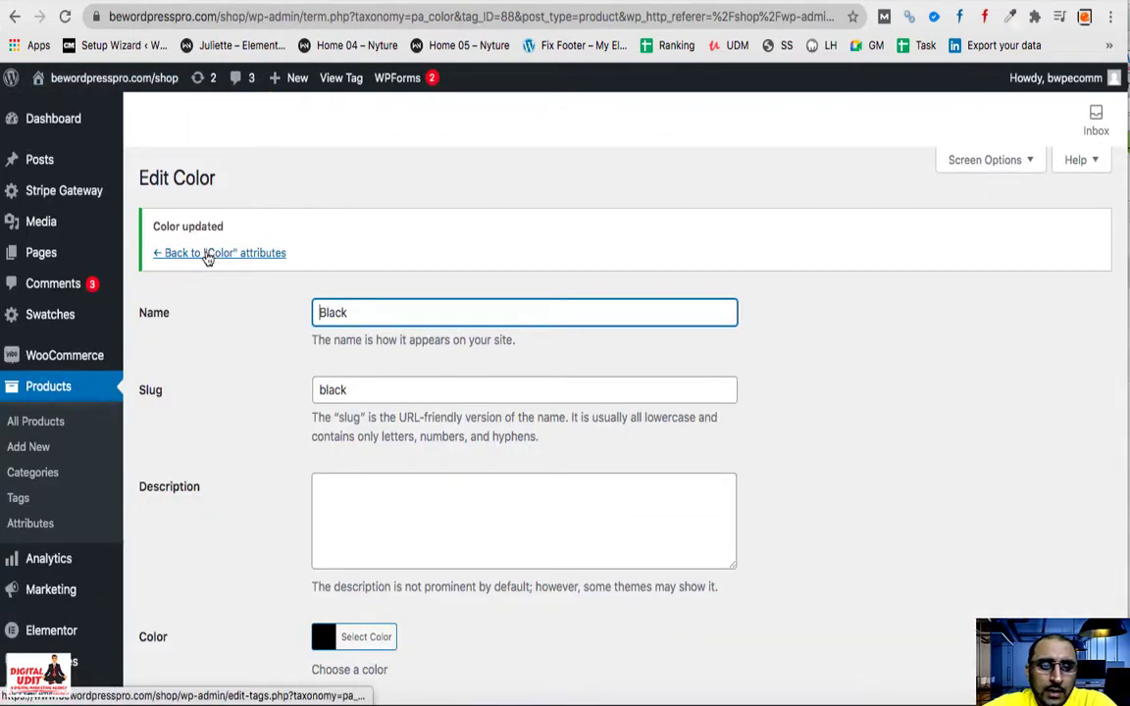
left_click(208, 255)
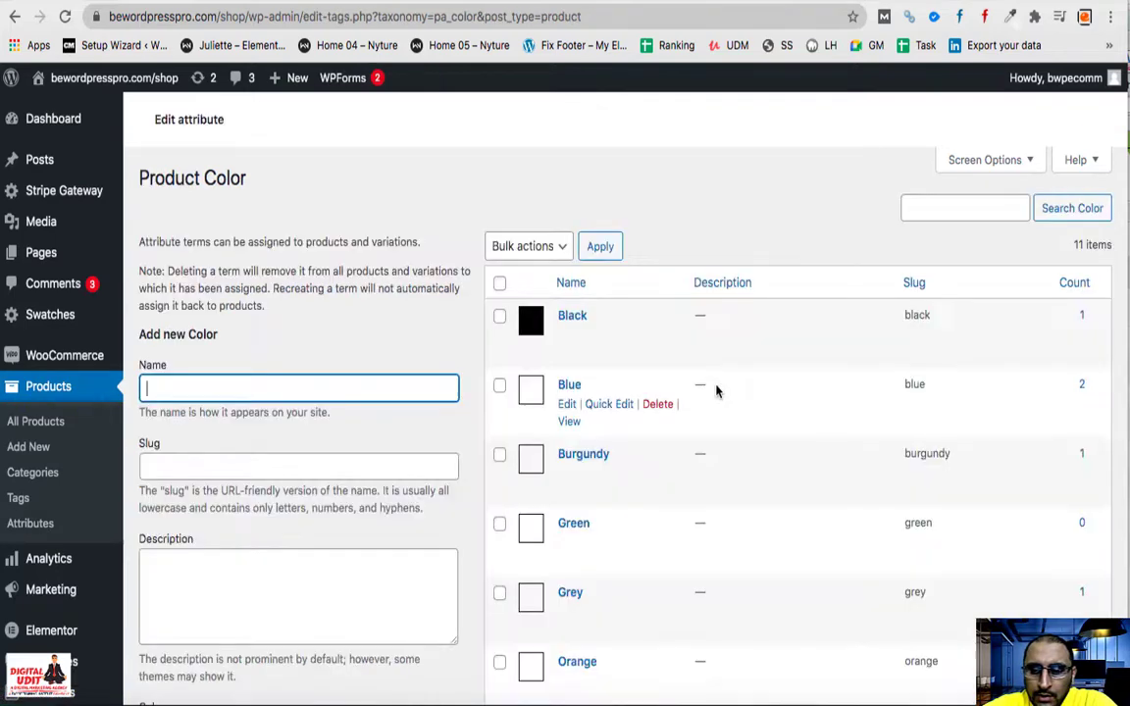
- Edit the Blue term, set its color to the blue preset #1e73be, update it, and return to the Color terms list
left_click(567, 404)
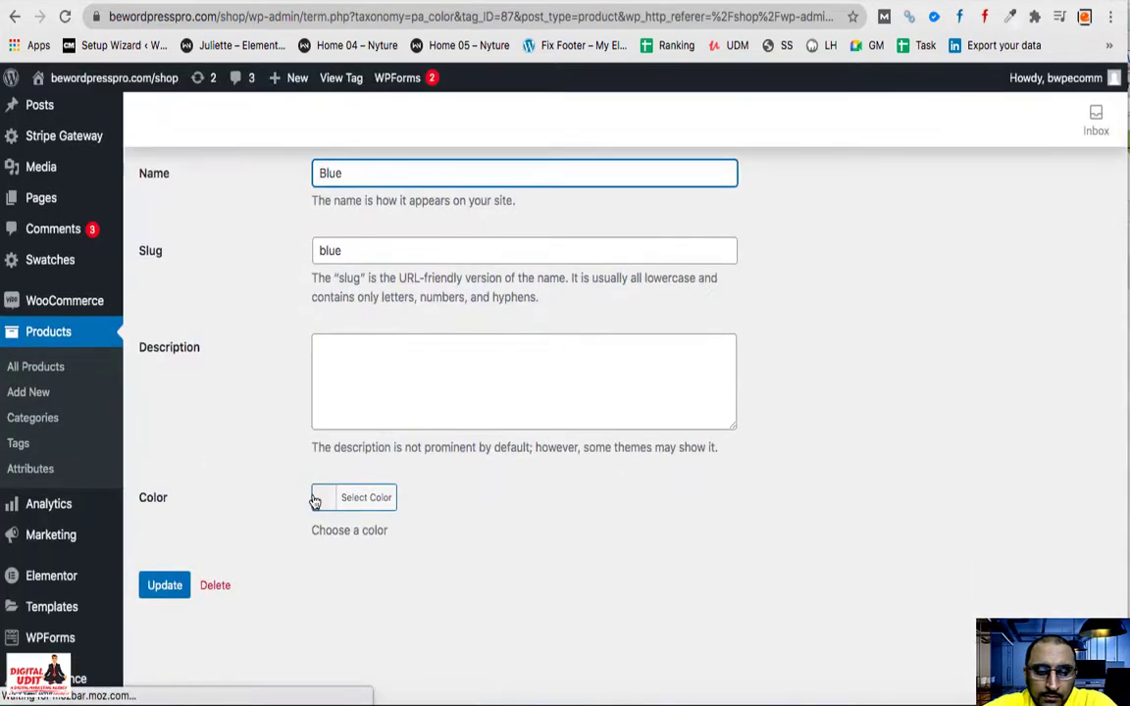
left_click(322, 499)
scroll(437, 604, "down", 2)
left_click(437, 591)
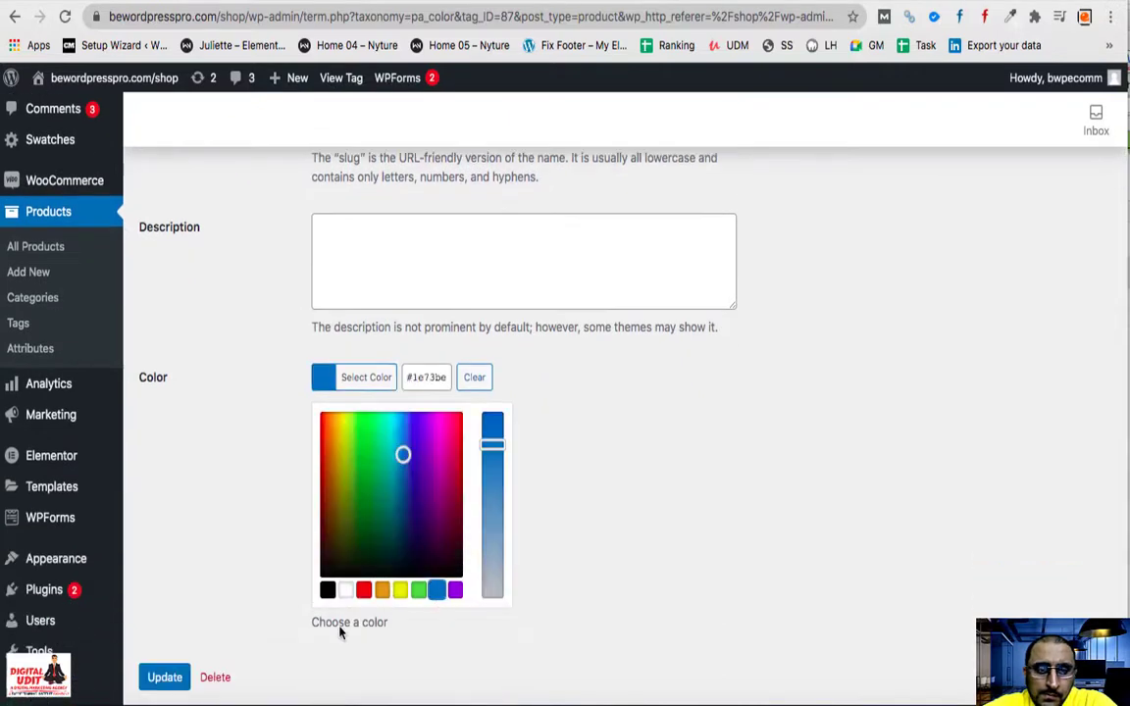
left_click(163, 677)
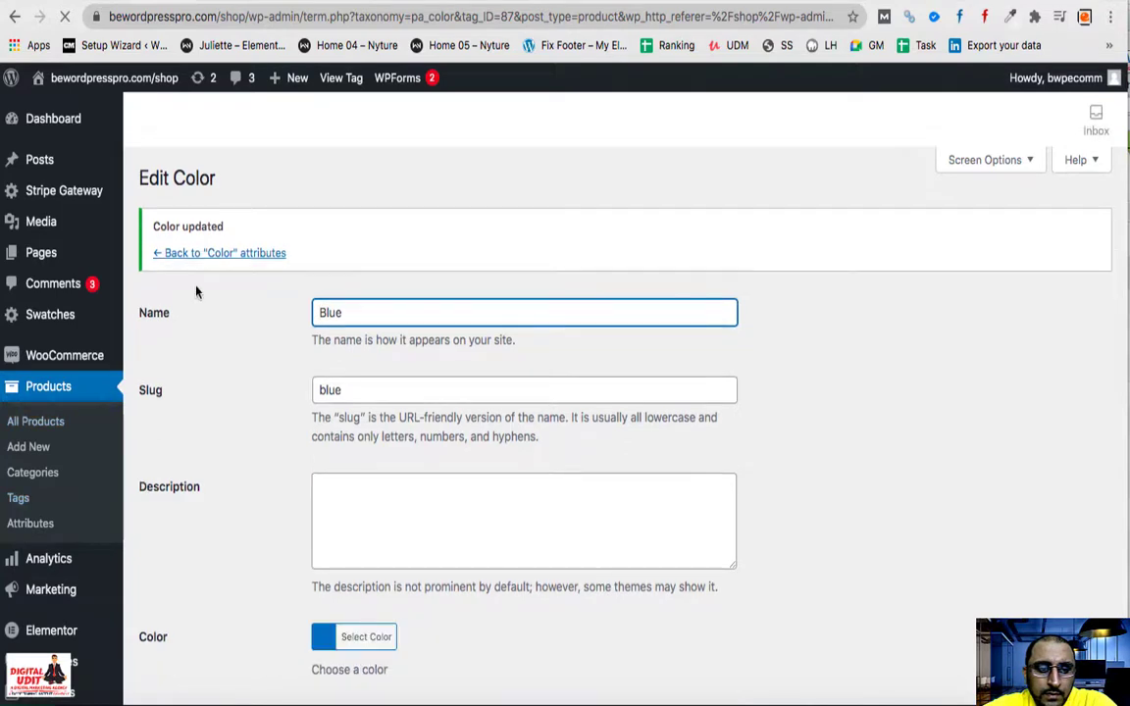
left_click(205, 257)
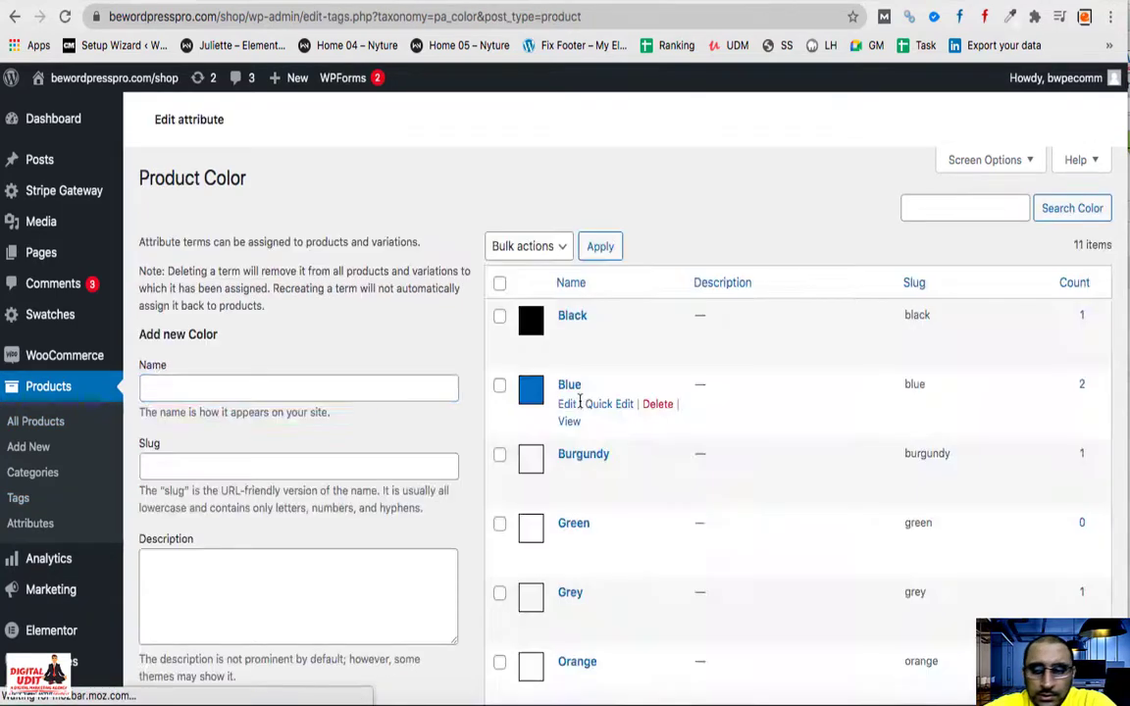
- Open the Burgundy term for editing and pick the red shade #ad2222 as its color
scroll(646, 505, "down", 2)
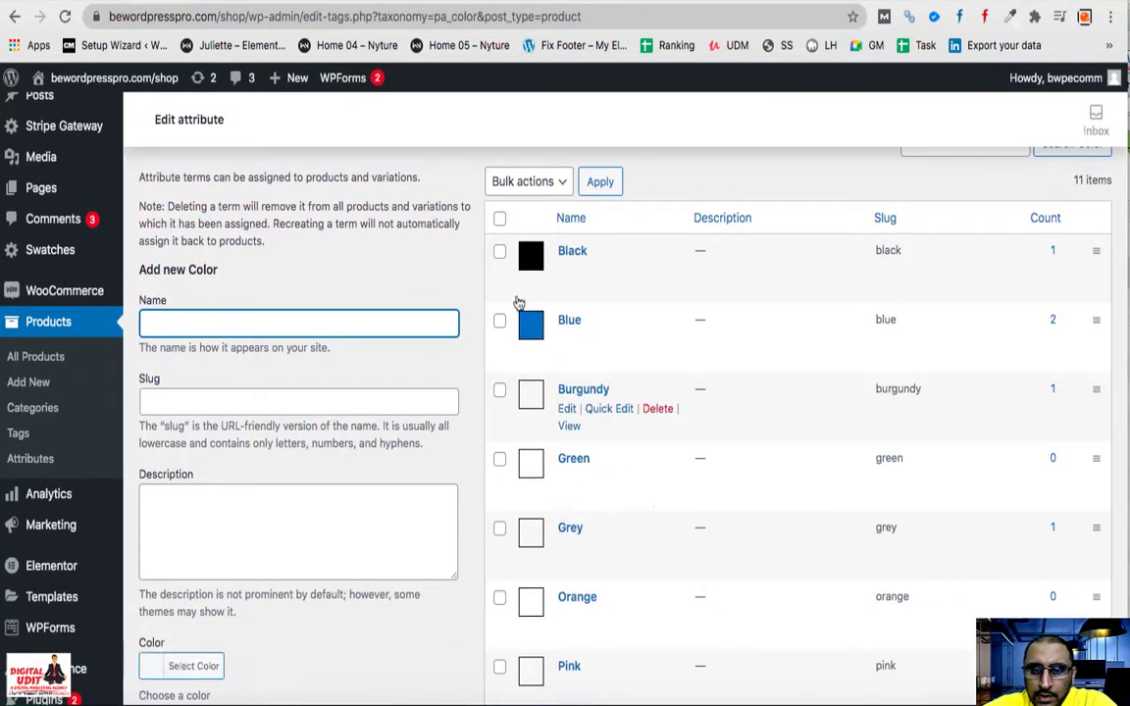
left_click(567, 410)
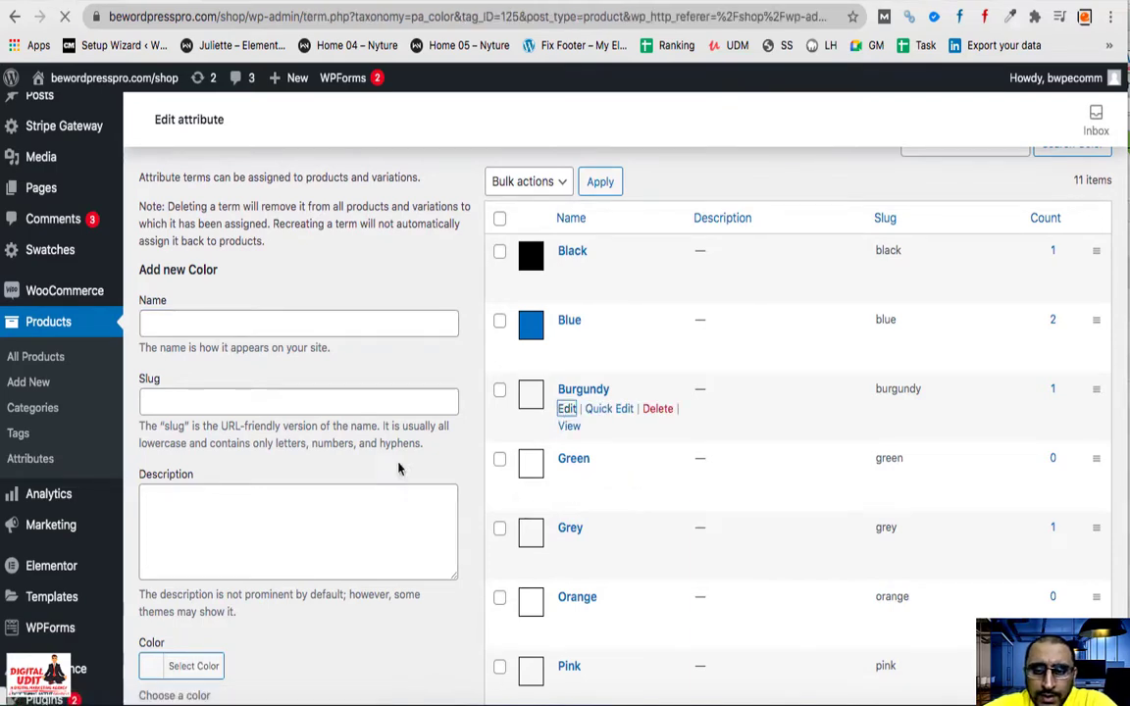
left_click(321, 534)
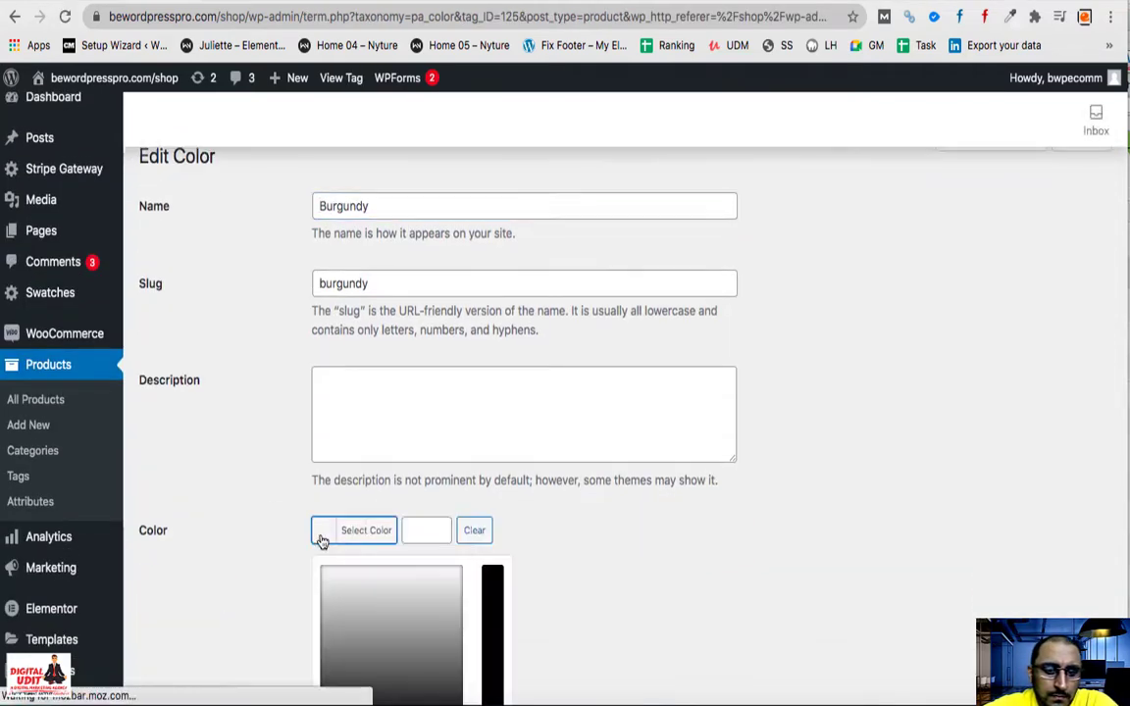
scroll(321, 520, "down", 3)
left_click(321, 359)
left_click_drag(320, 359, 452, 406)
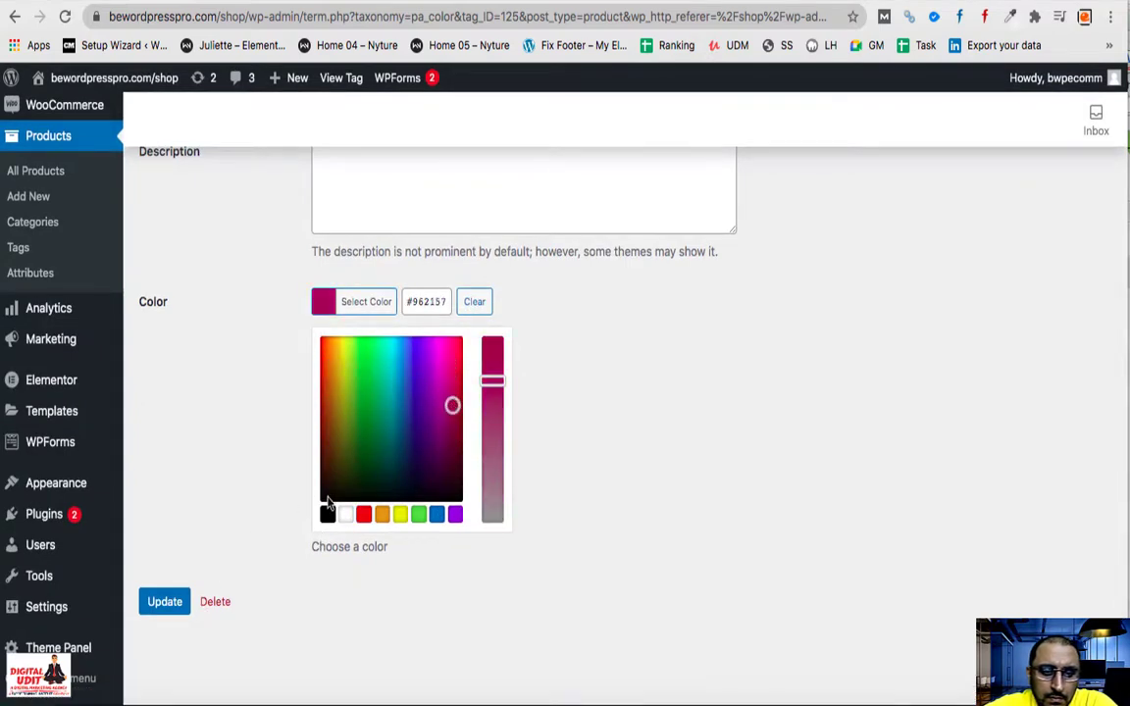
left_click_drag(327, 503, 322, 400)
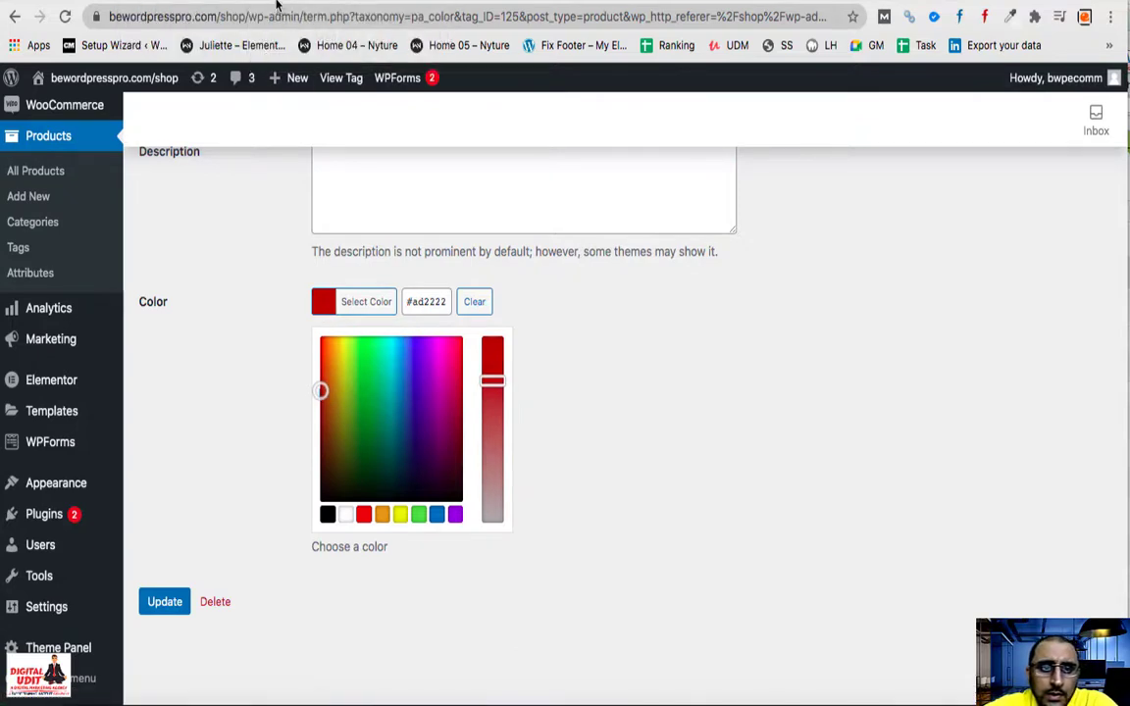
- Compare with the shoe's product page, set Burgundy's color to #b52d24, update the term, and return to the Color terms list
left_click(276, 6)
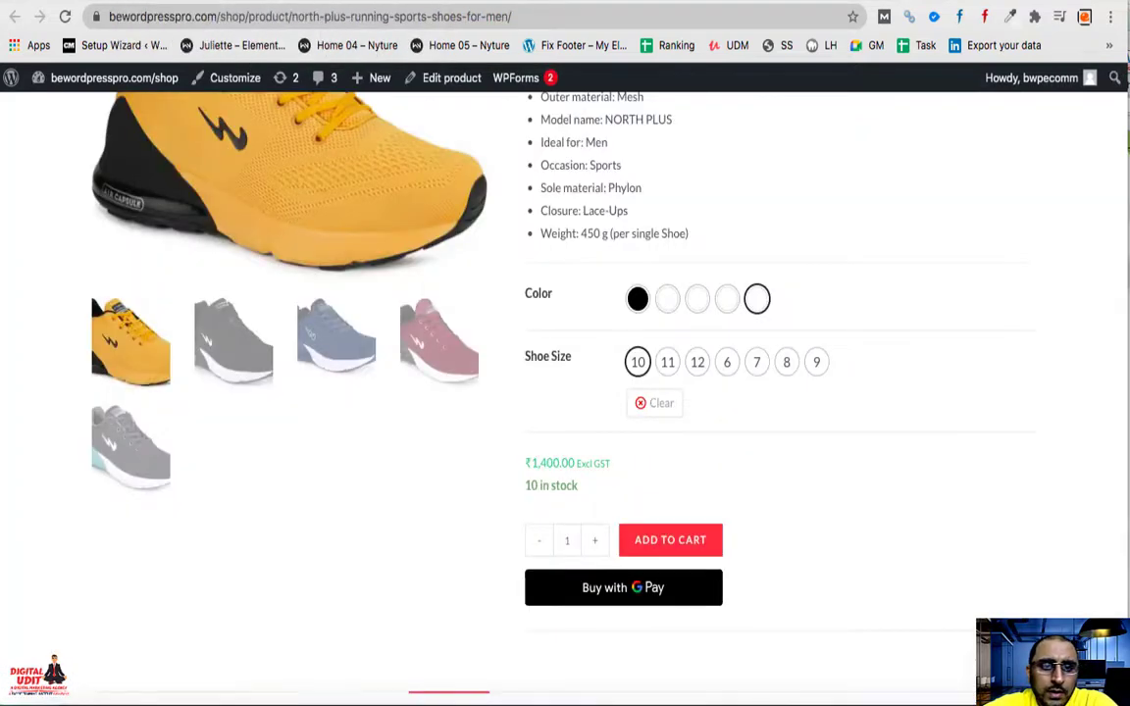
key("ctrl+shift+Tab")
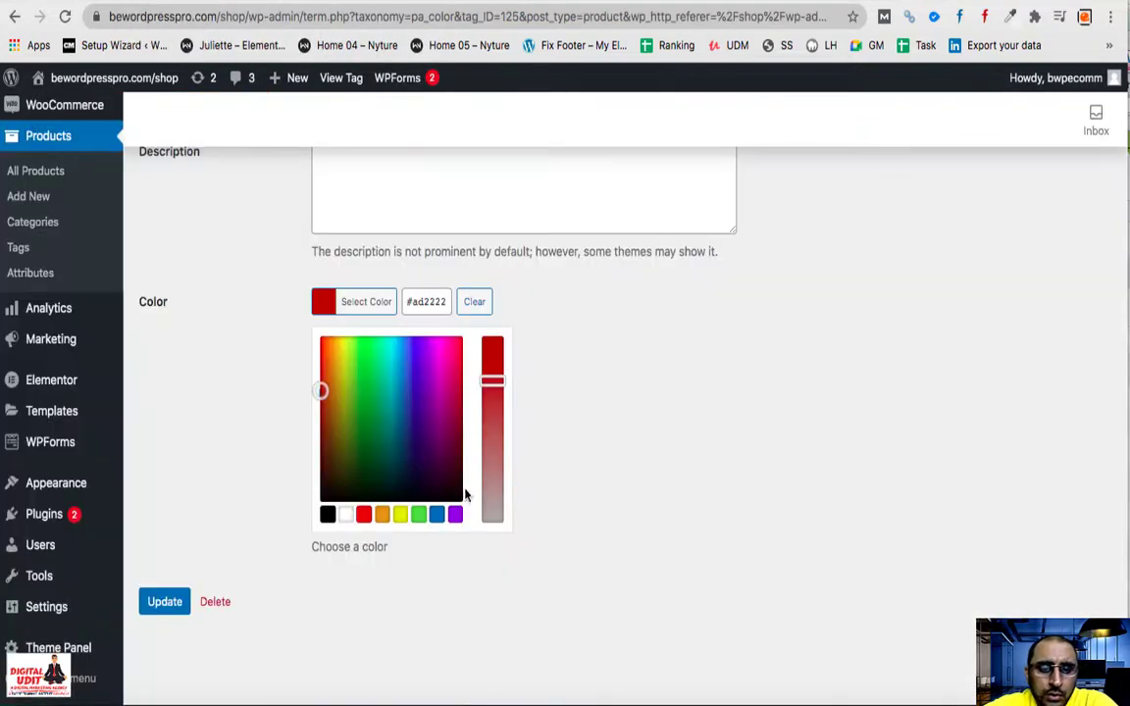
left_click(324, 384)
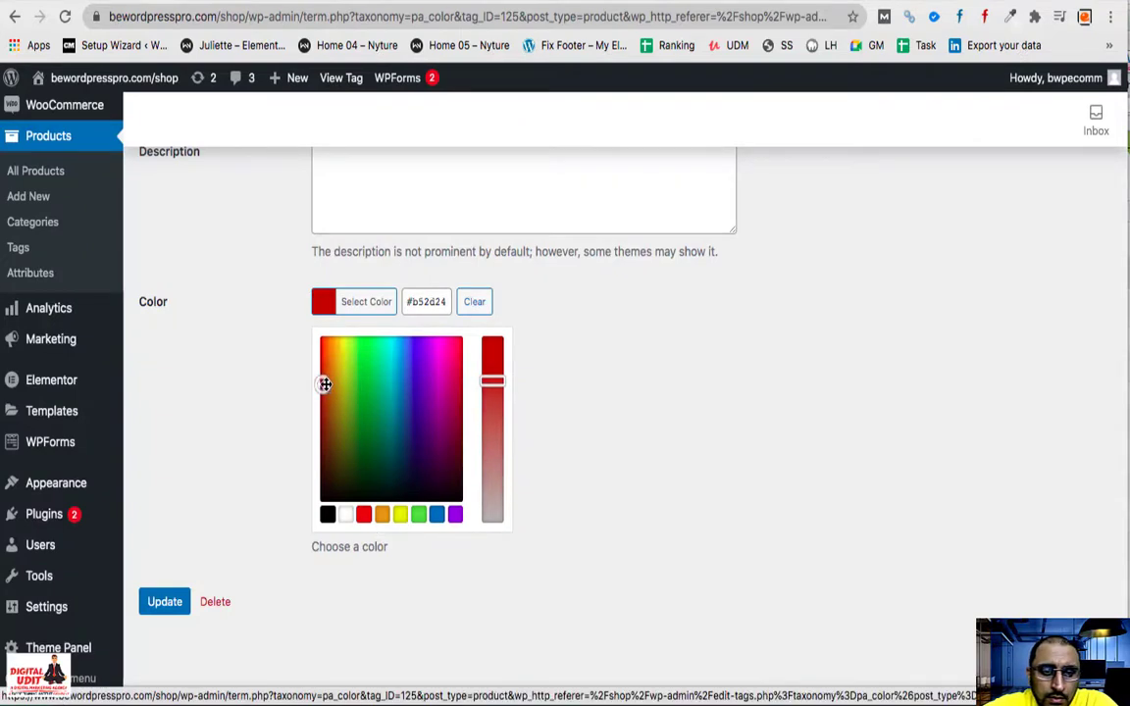
left_click(166, 603)
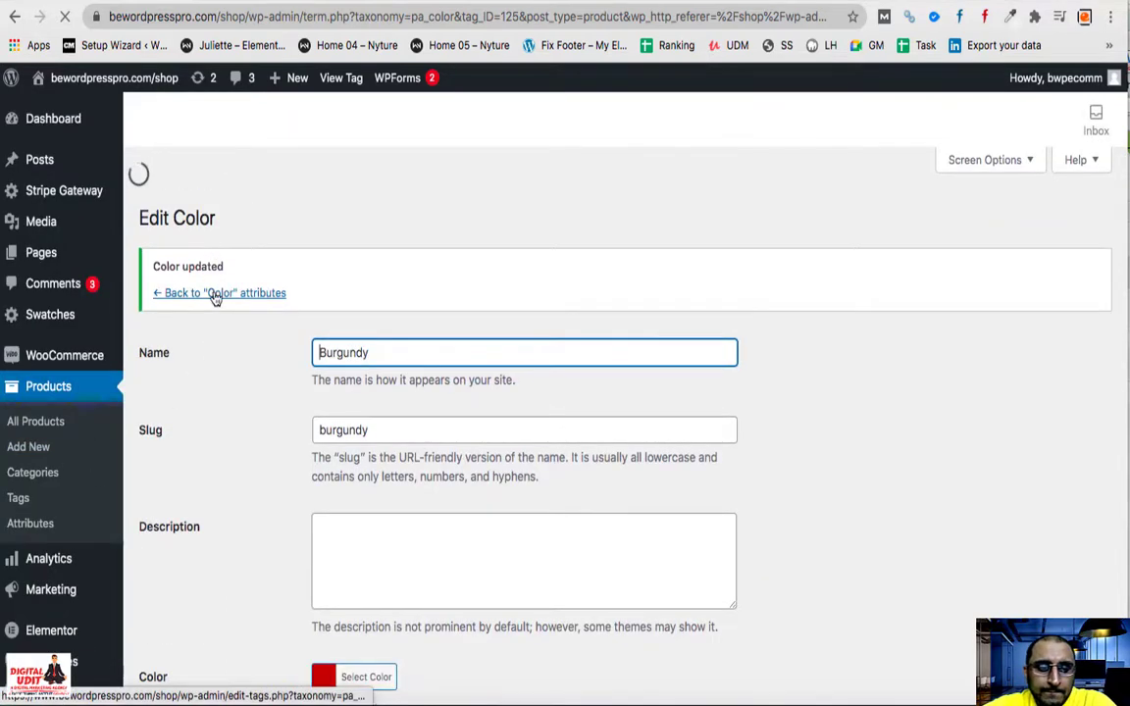
left_click(216, 294)
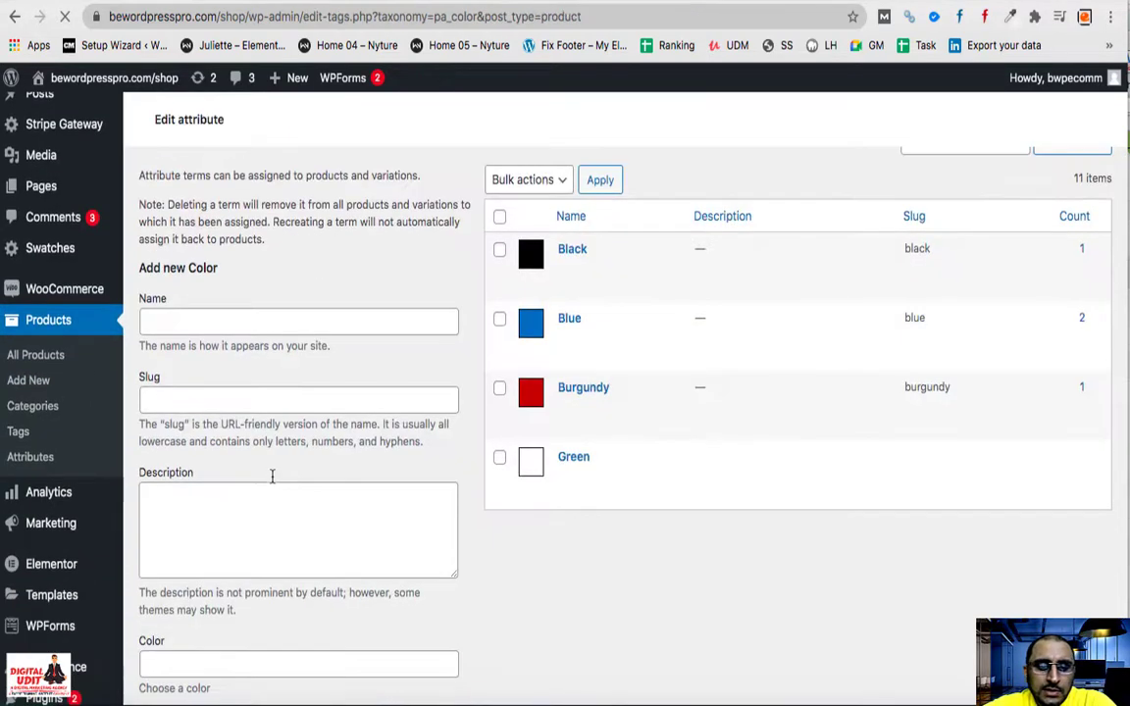
- Edit the Grey term, set its color to the mid-grey #7a7a7a, and update the term
scroll(274, 483, "down", 2)
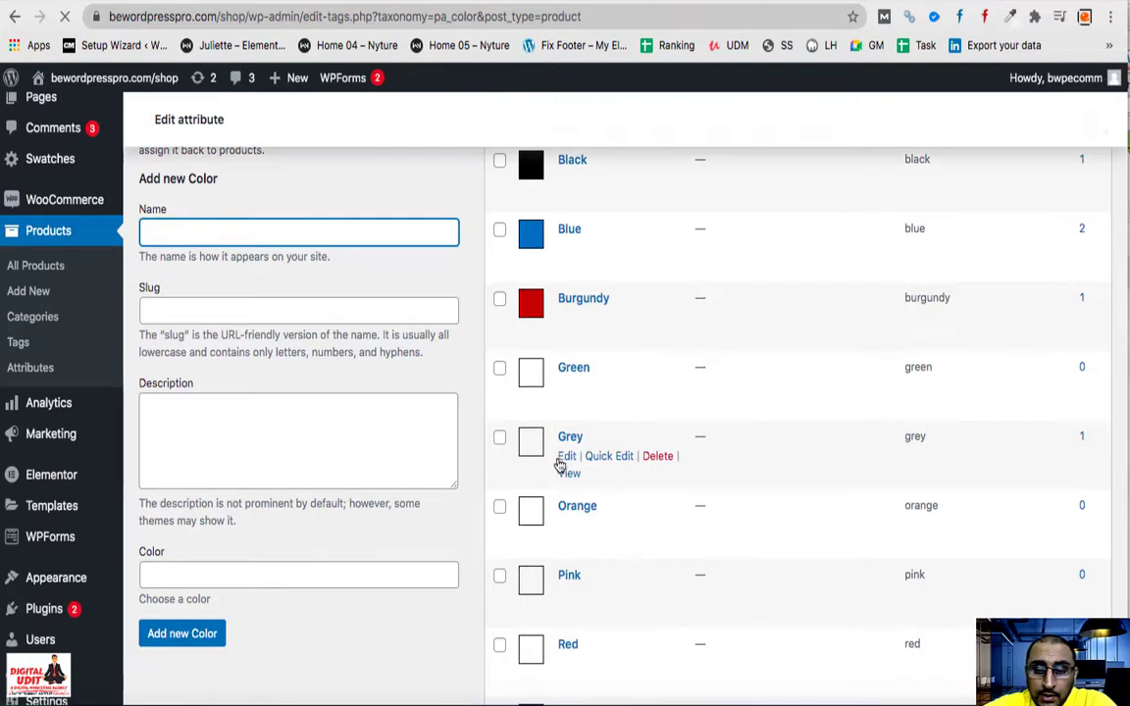
left_click(567, 457)
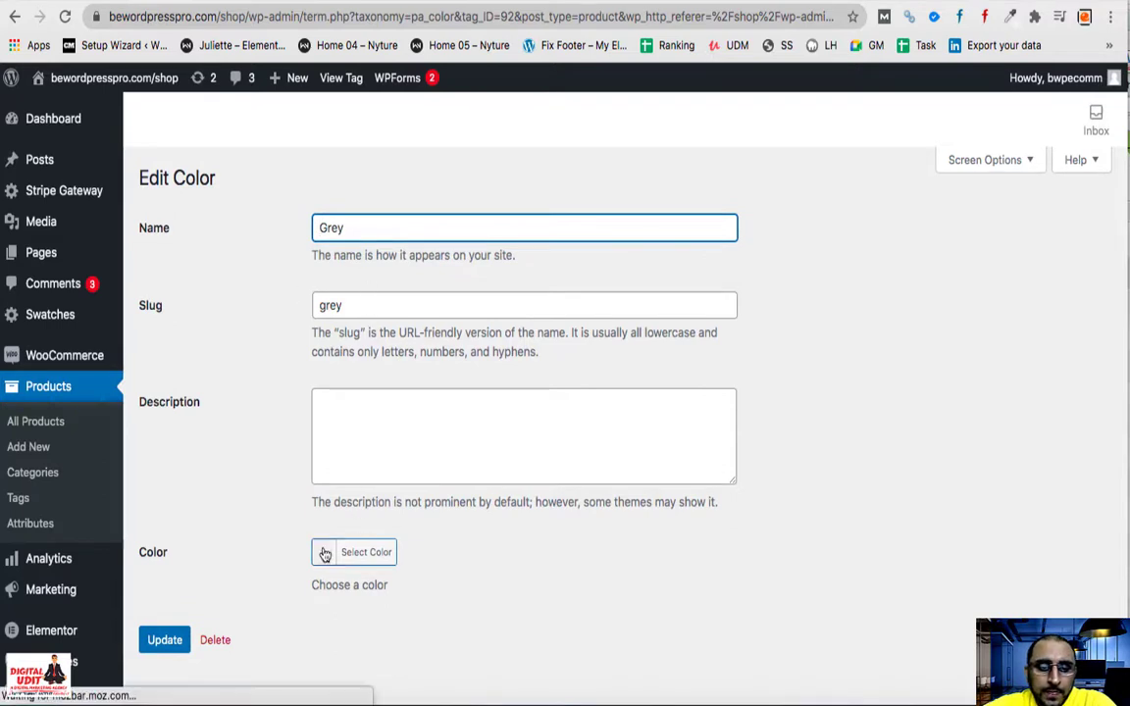
left_click(325, 555)
scroll(267, 231, "down", 5)
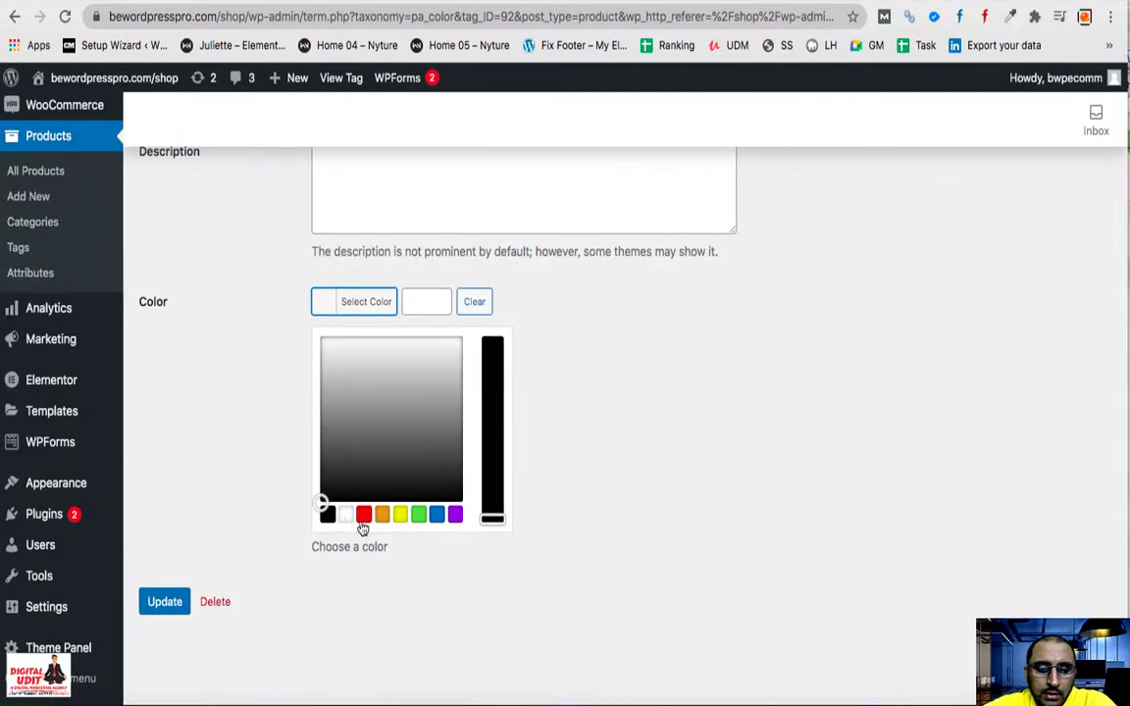
left_click(326, 515)
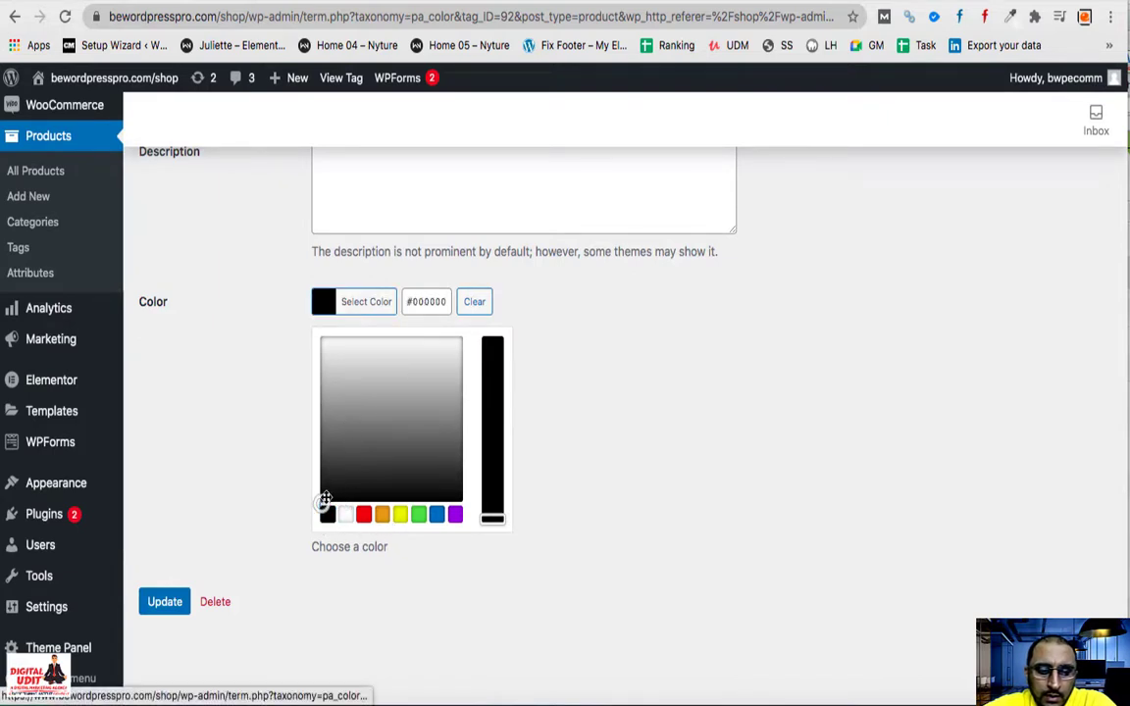
left_click_drag(323, 503, 438, 424)
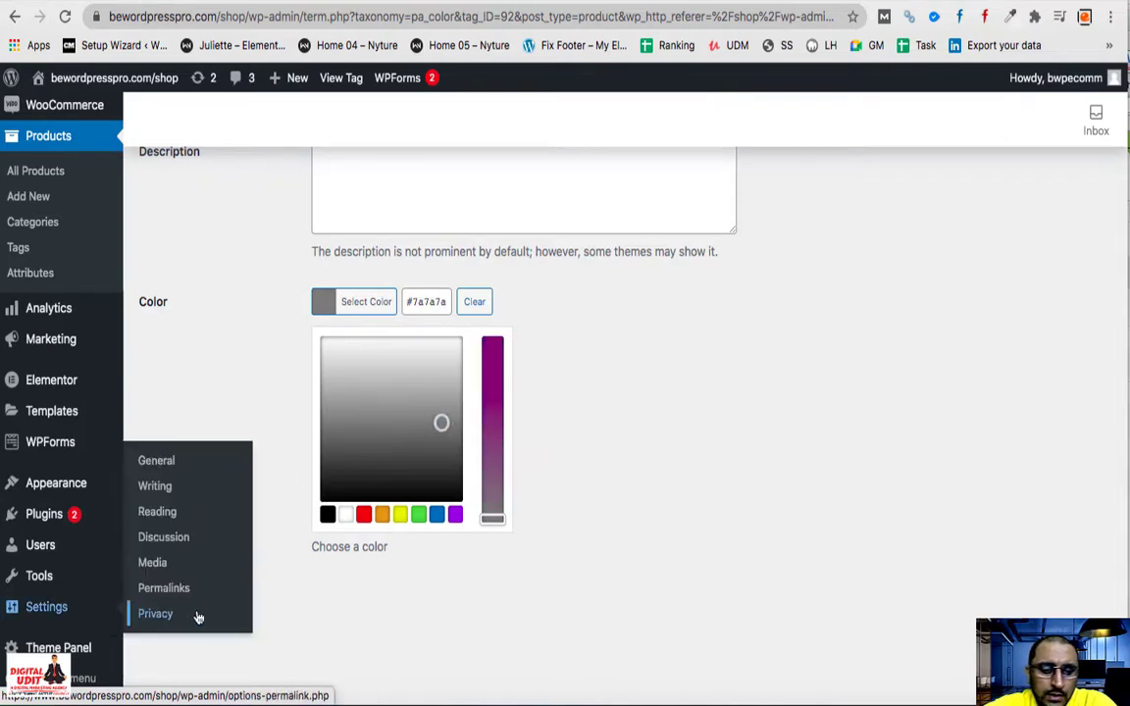
left_click(183, 605)
left_click(169, 393)
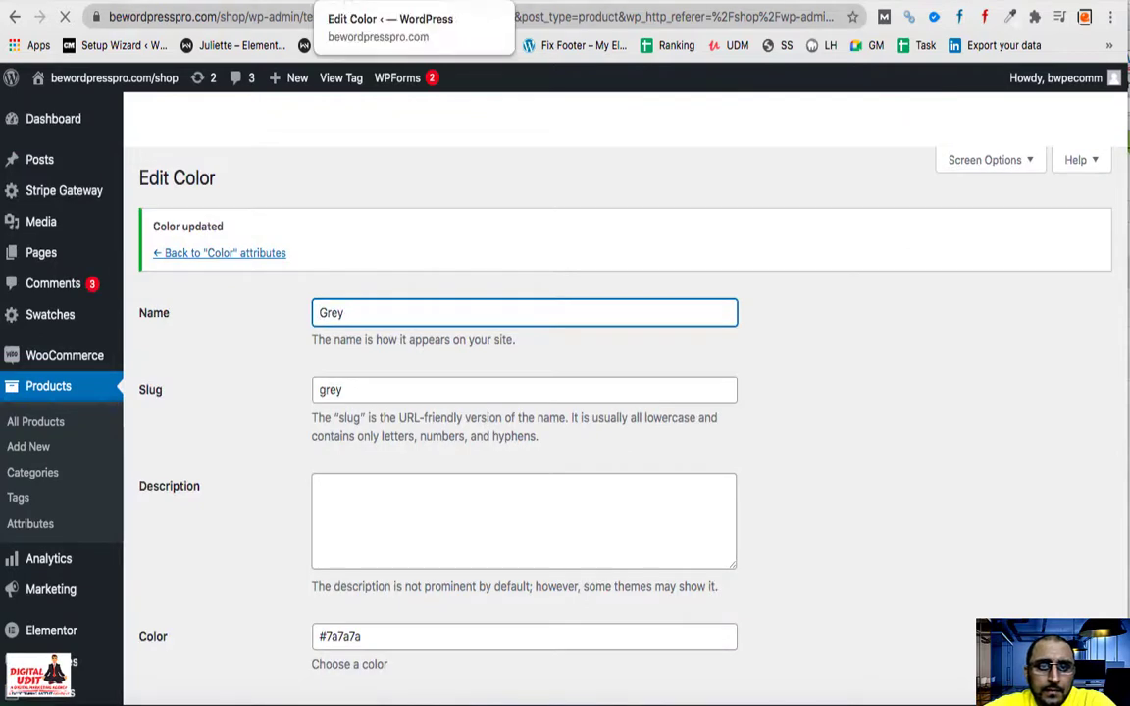
- View the shoe's product page without reloading it, and return to the Color terms list
key("ctrl+Tab")
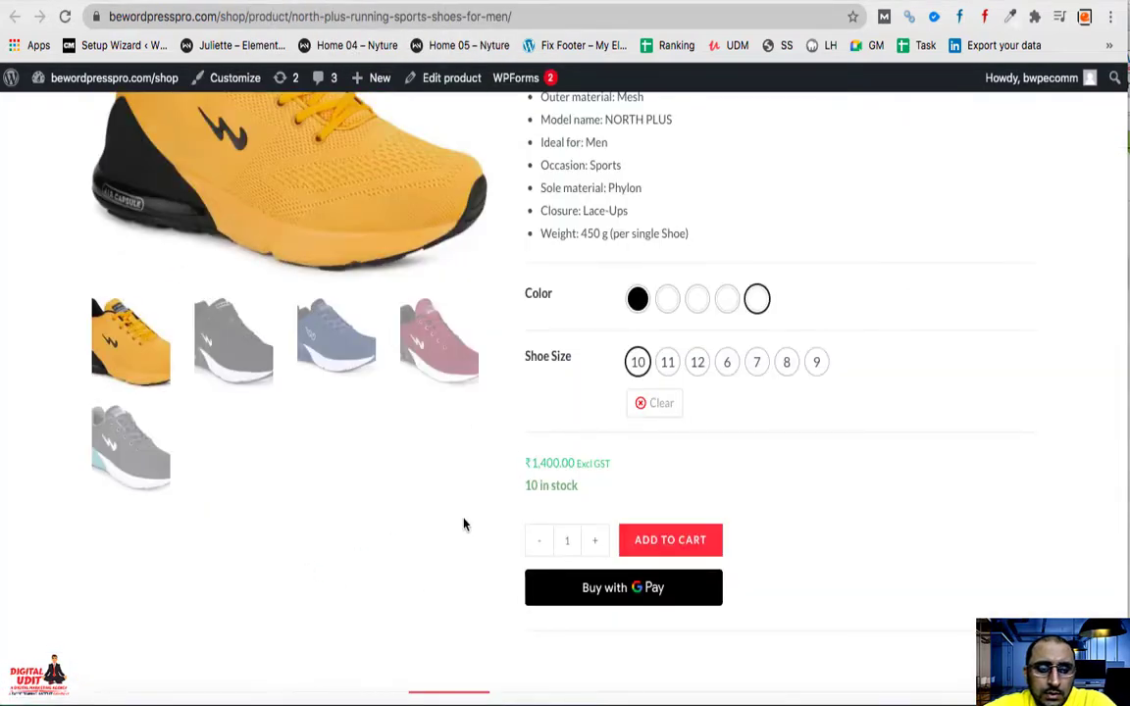
left_click(118, 2)
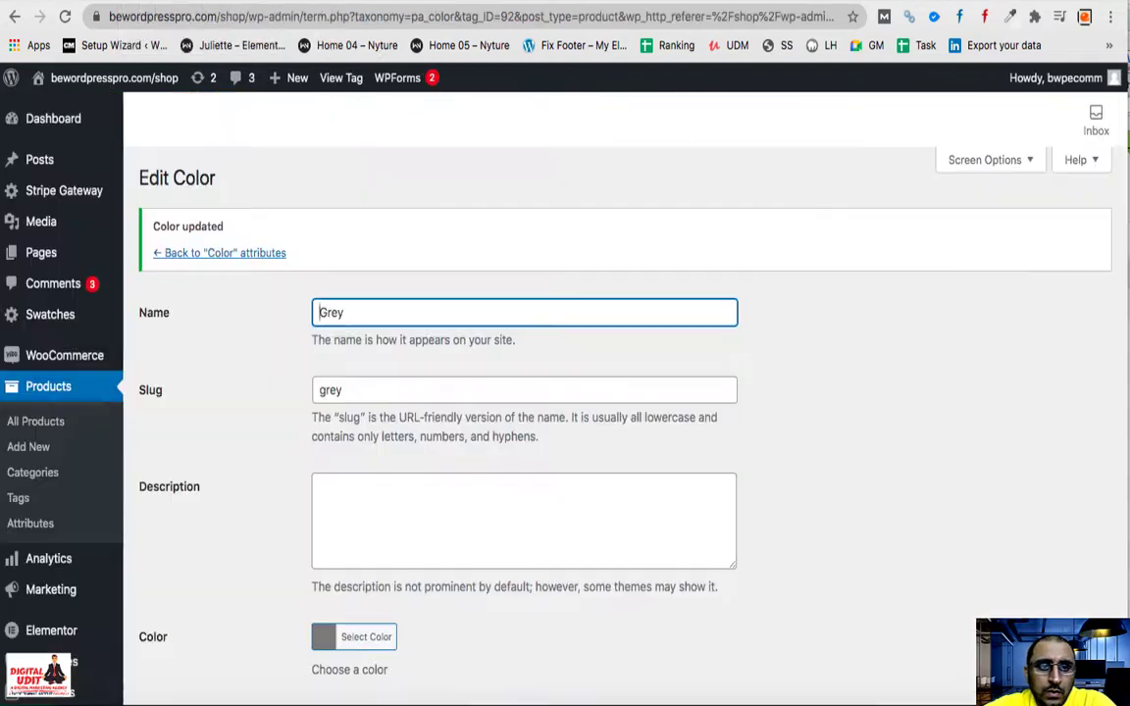
left_click(222, 254)
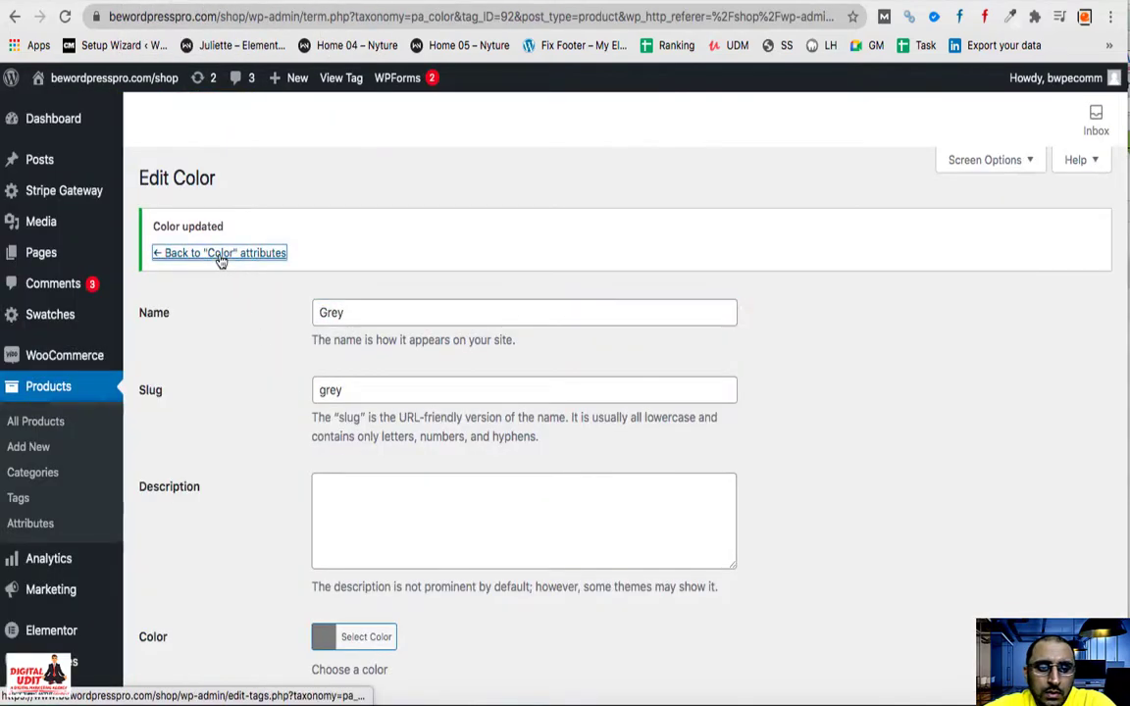
- Edit the Yellow term, set its color to the darker yellow #d8cc1e, update the term, and return to the Color terms list
scroll(683, 559, "down", 1)
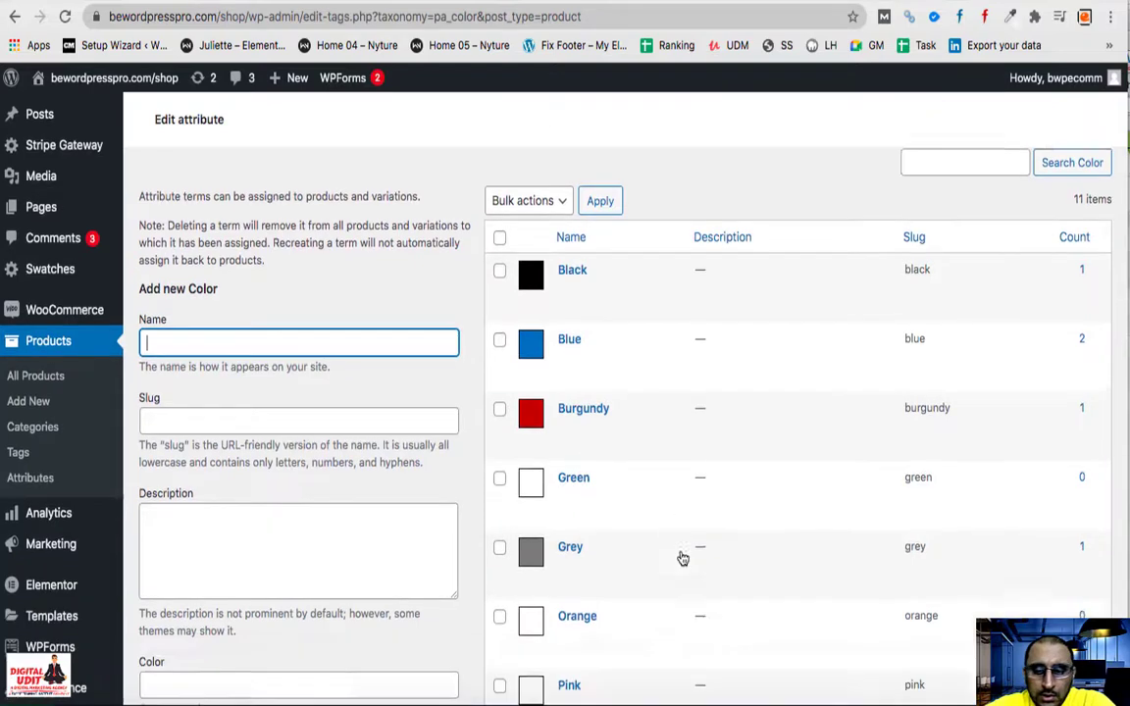
scroll(683, 558, "down", 10)
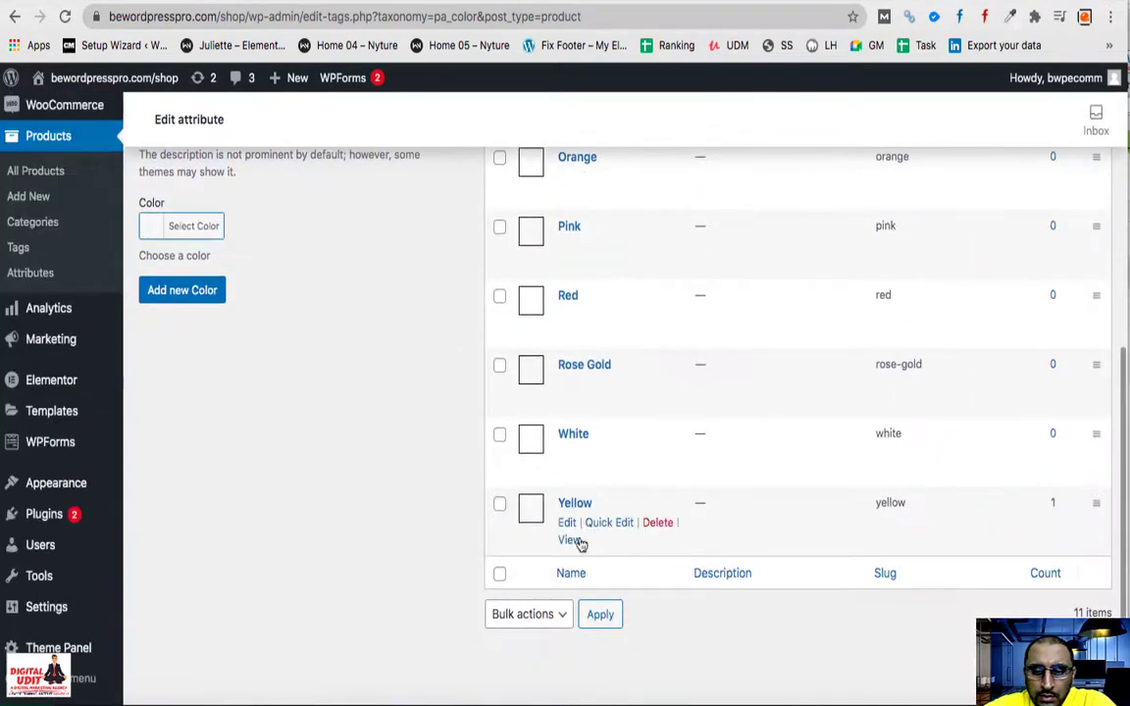
left_click(567, 522)
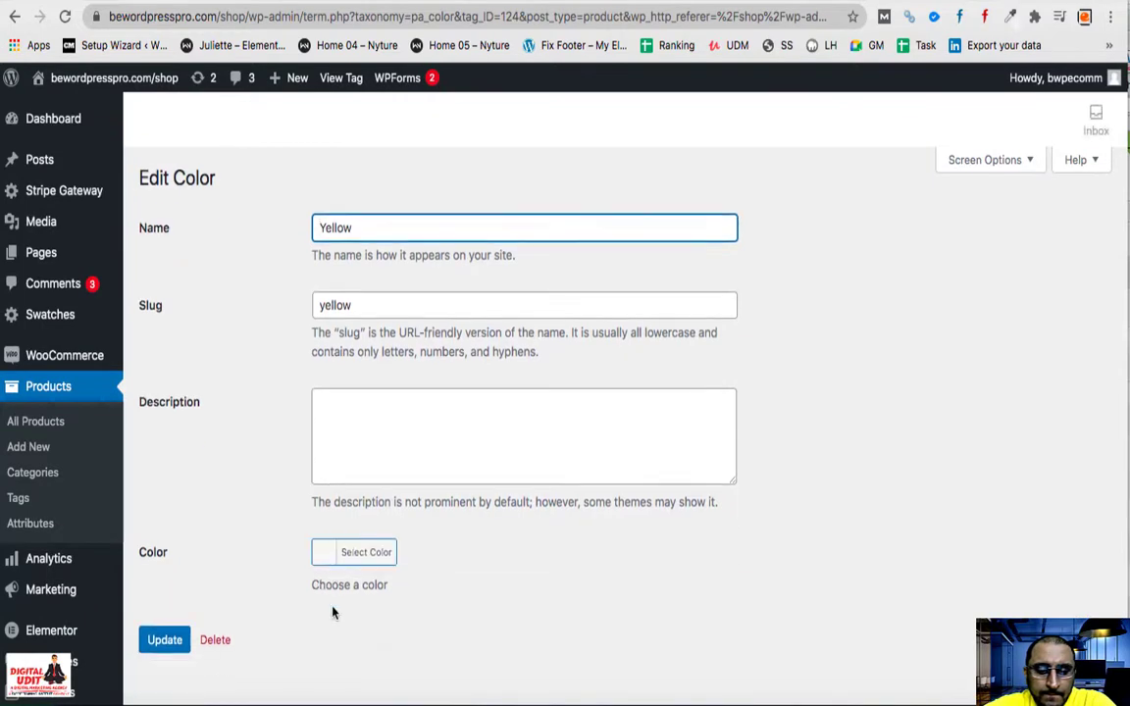
left_click(318, 552)
scroll(319, 554, "down", 3)
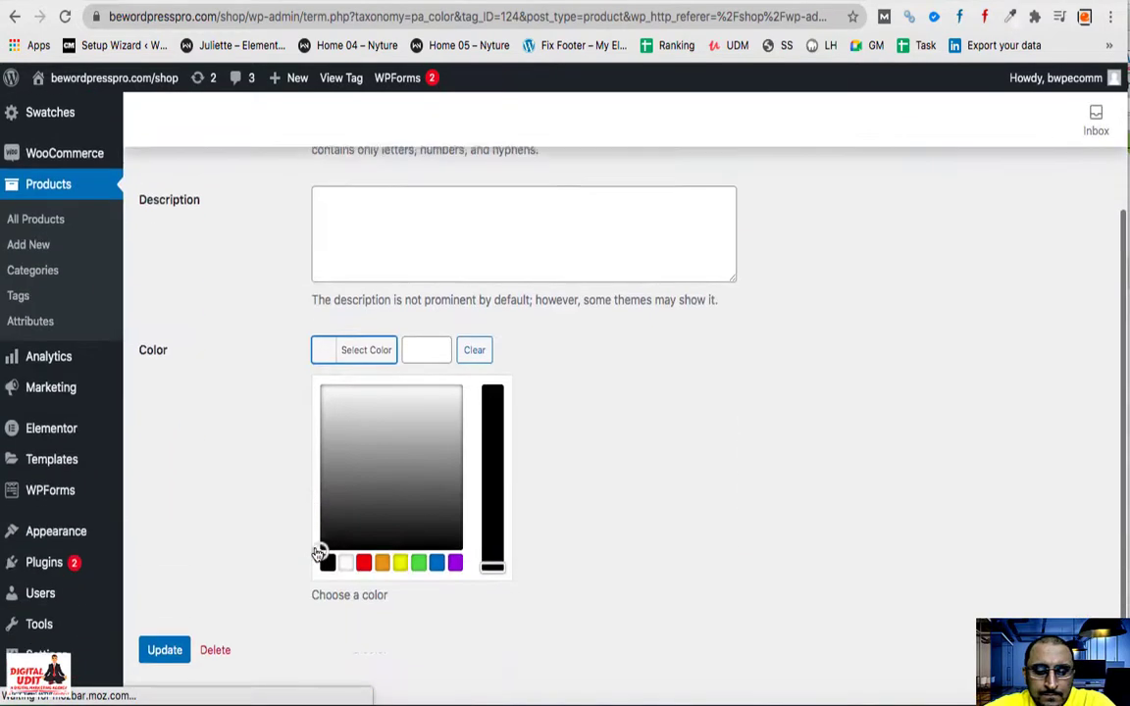
left_click(401, 562)
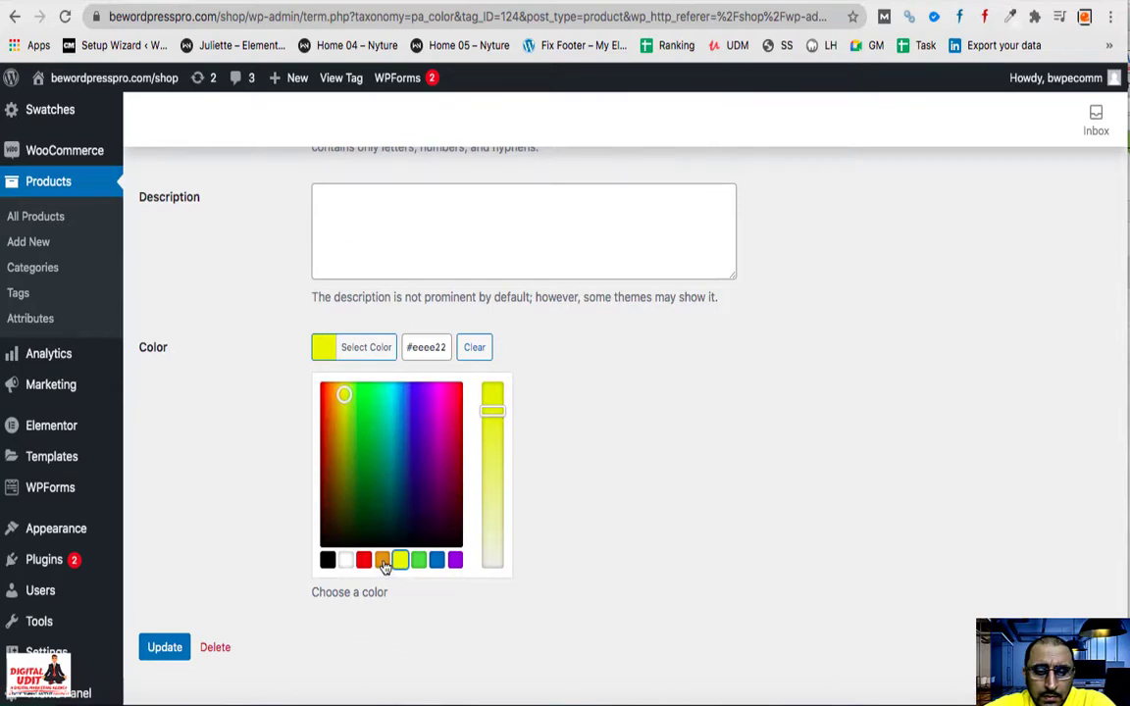
left_click_drag(346, 397, 343, 411)
left_click(165, 648)
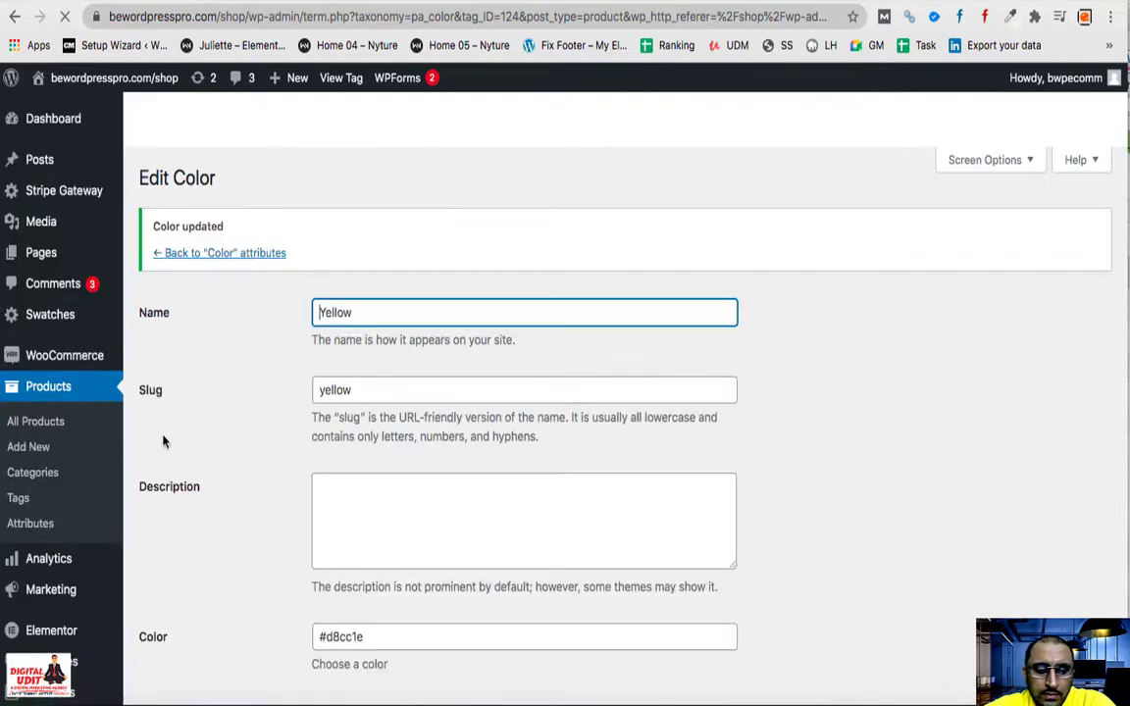
scroll(264, 494, "down", 3)
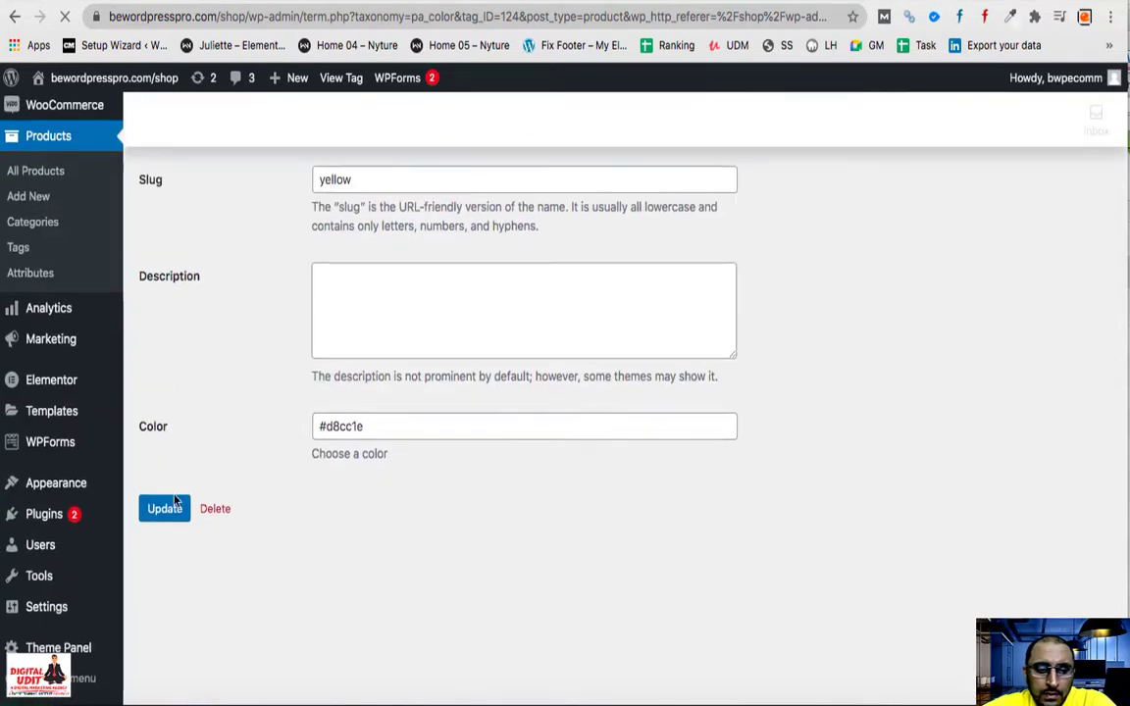
scroll(171, 527, "down", 1)
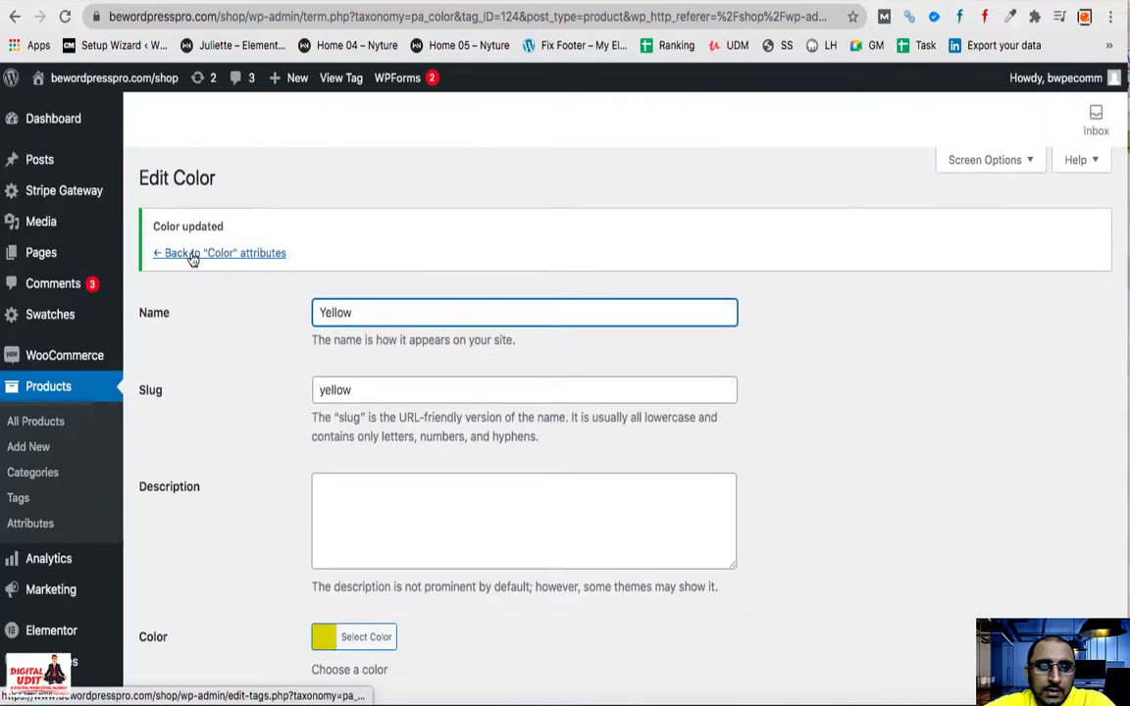
left_click(186, 253)
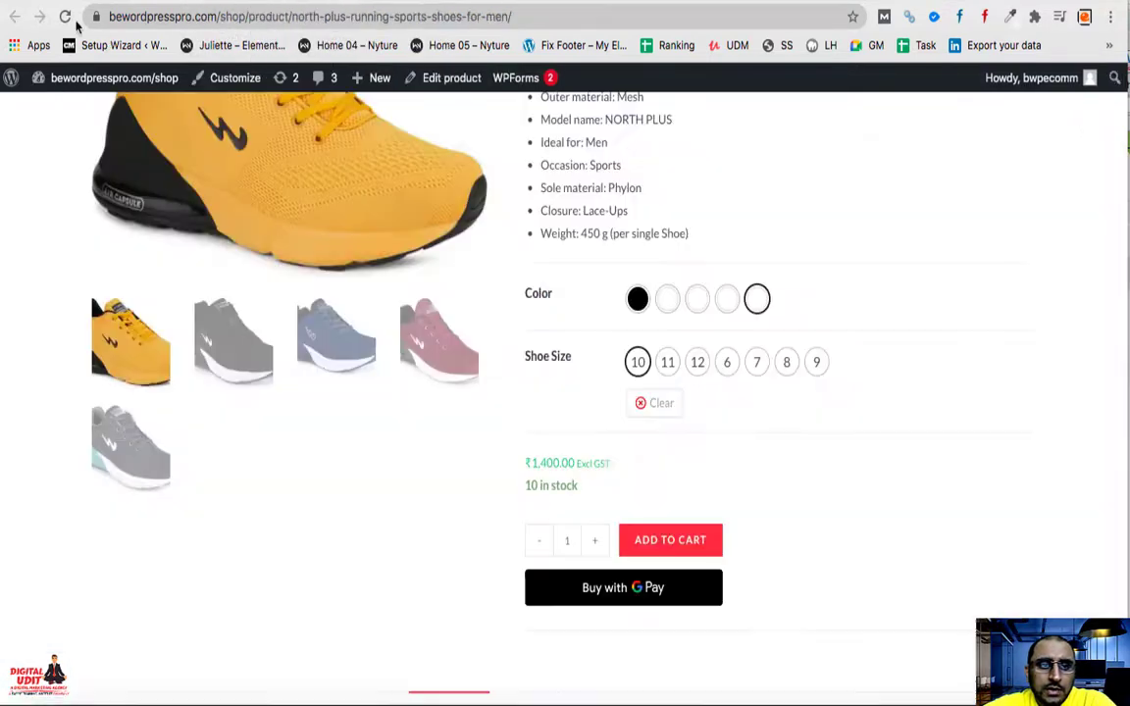
- Reload the shoe's product page to check its color swatches, and return to the Color terms admin page
left_click(64, 17)
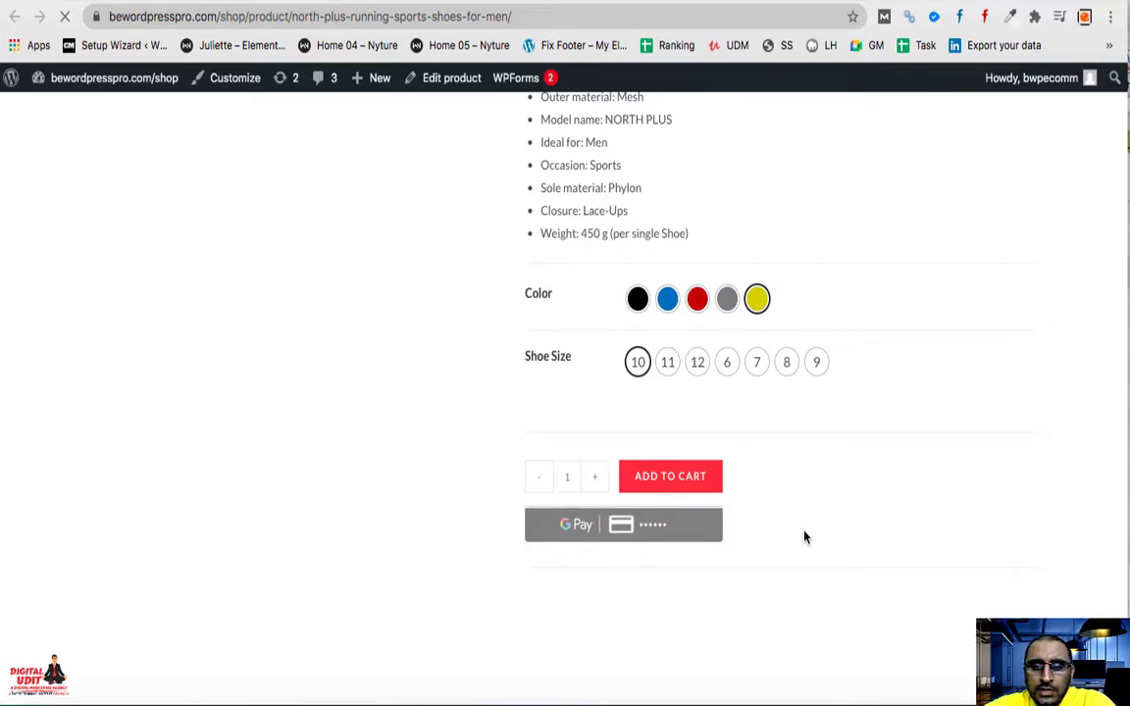
left_click(196, 8)
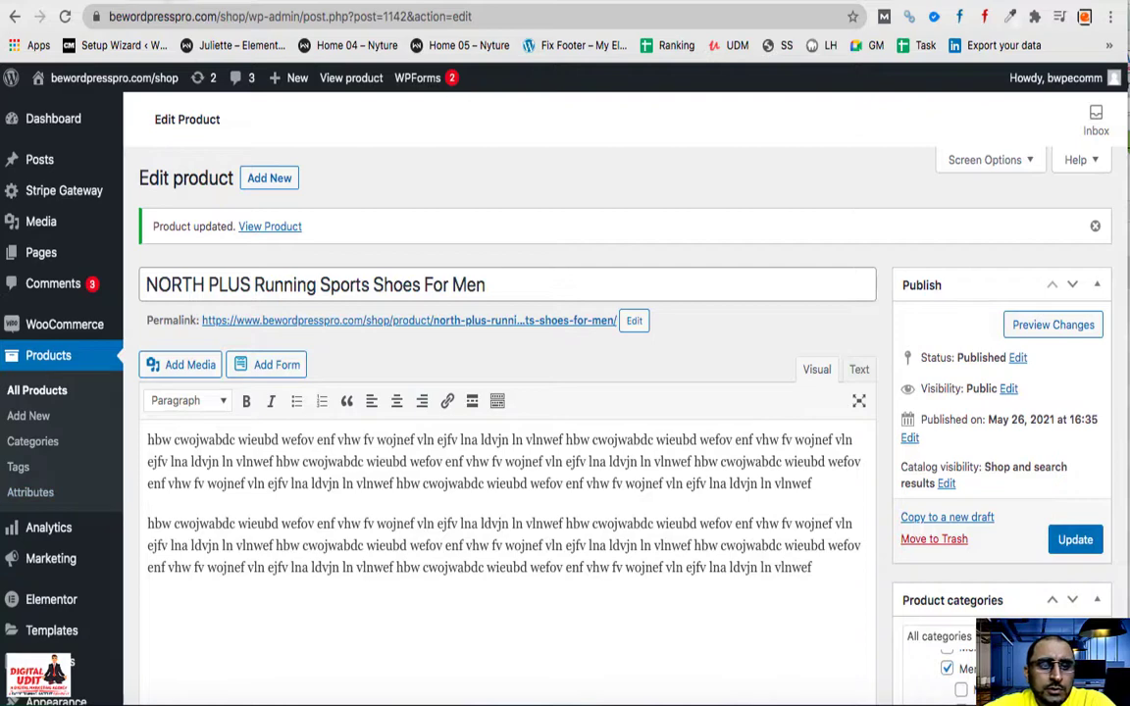
left_click(168, 5)
- Set the Color attribute's type to Image, update it, and check the swatches on the reloaded shoe product page
left_click(36, 530)
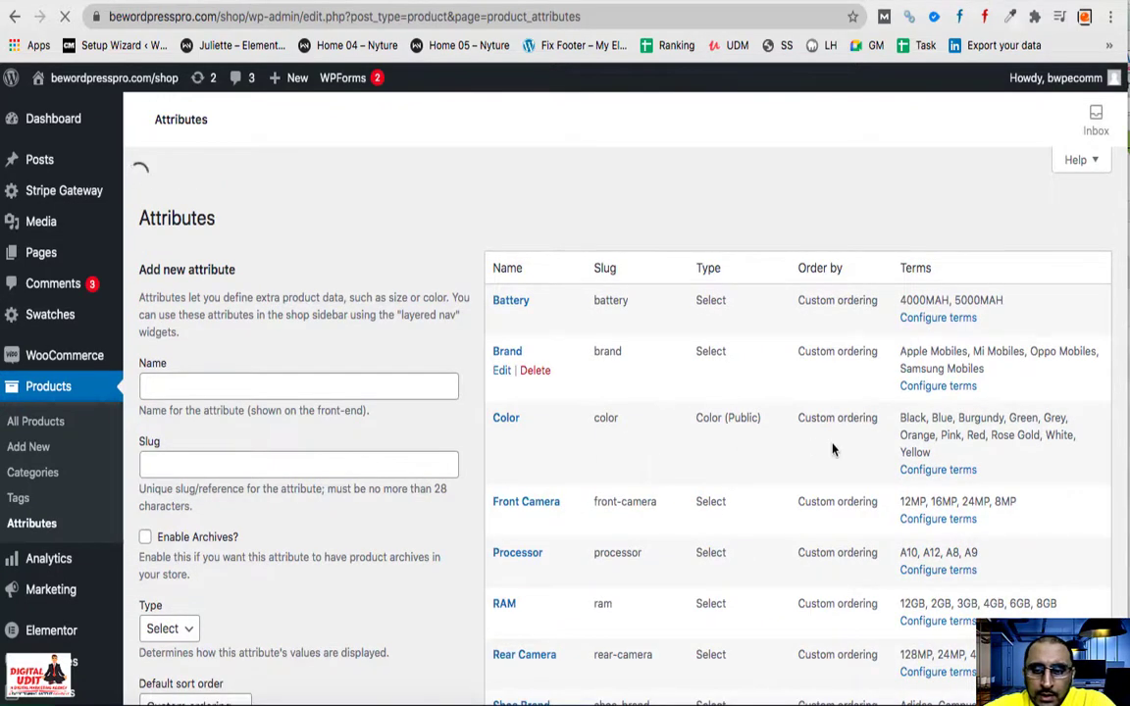
left_click(502, 397)
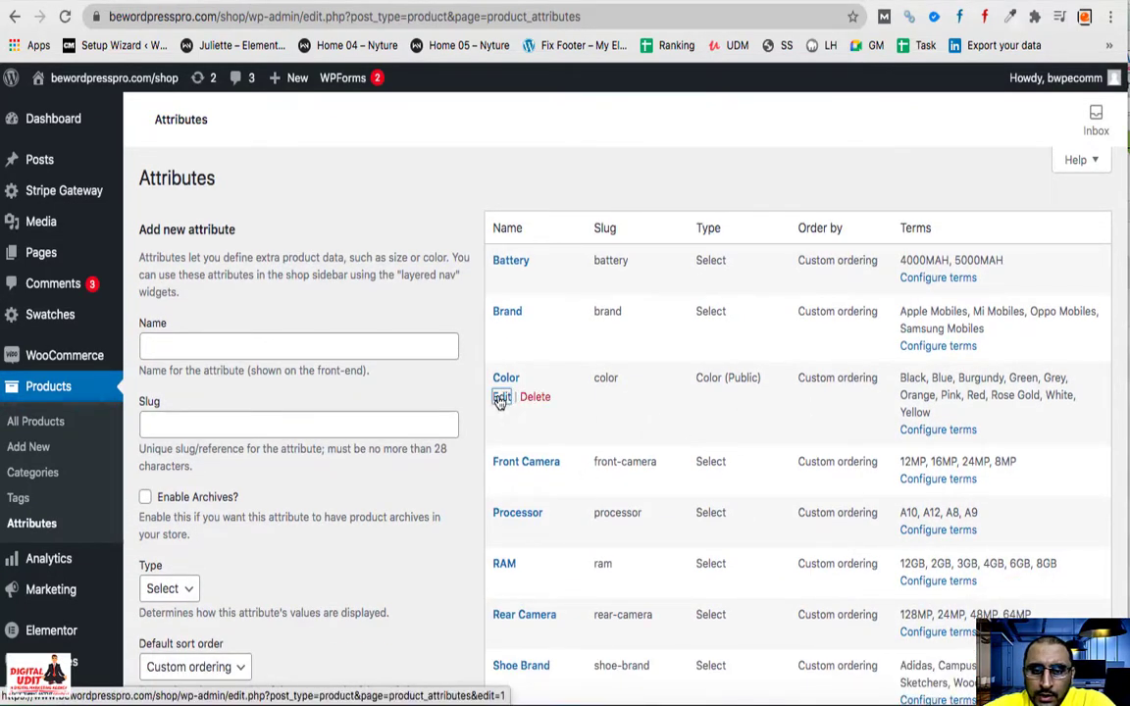
scroll(265, 477, "down", 2)
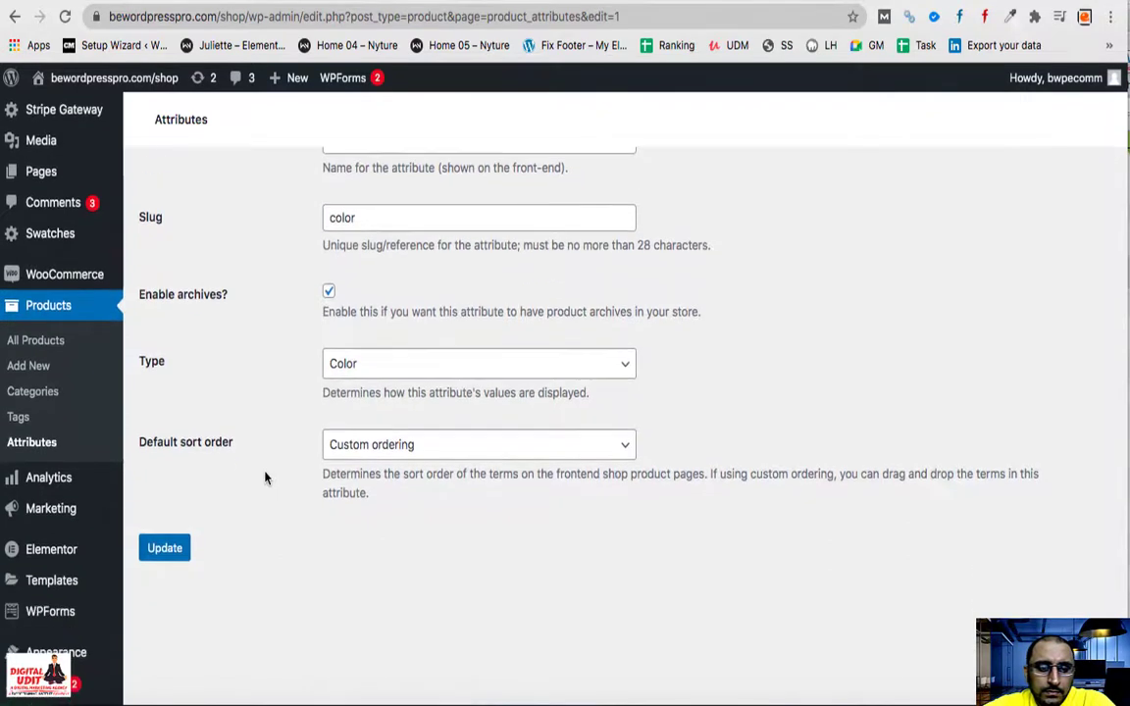
scroll(381, 385, "up", 1)
scroll(383, 368, "down", 1)
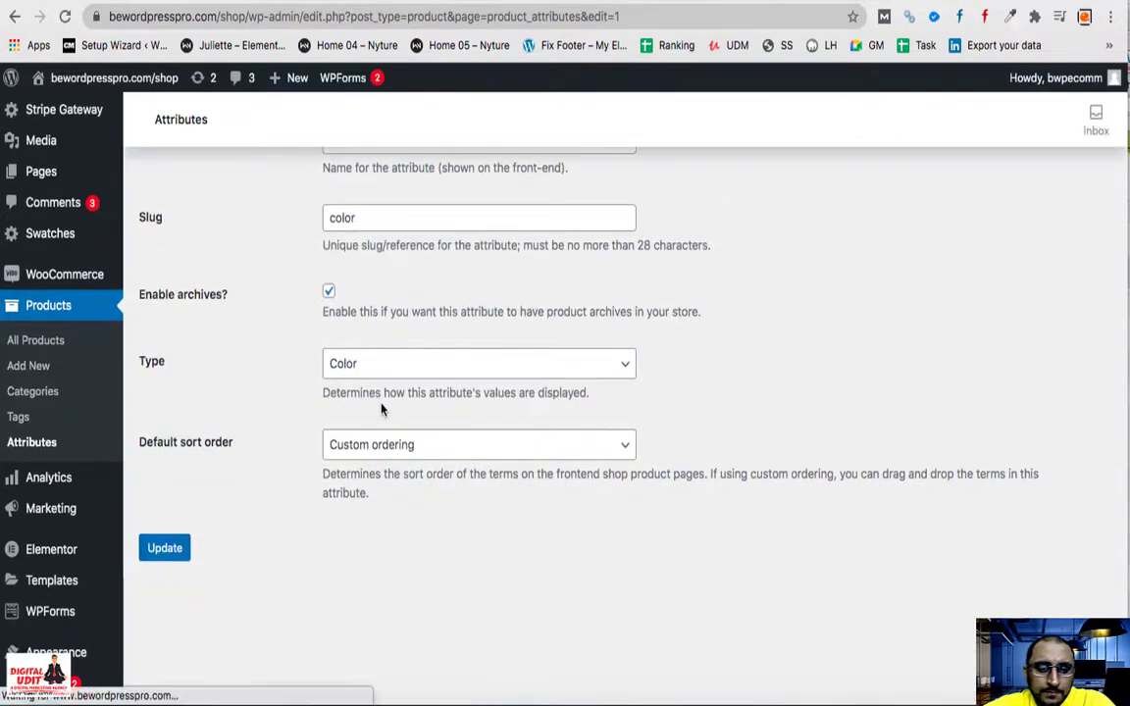
left_click(383, 377)
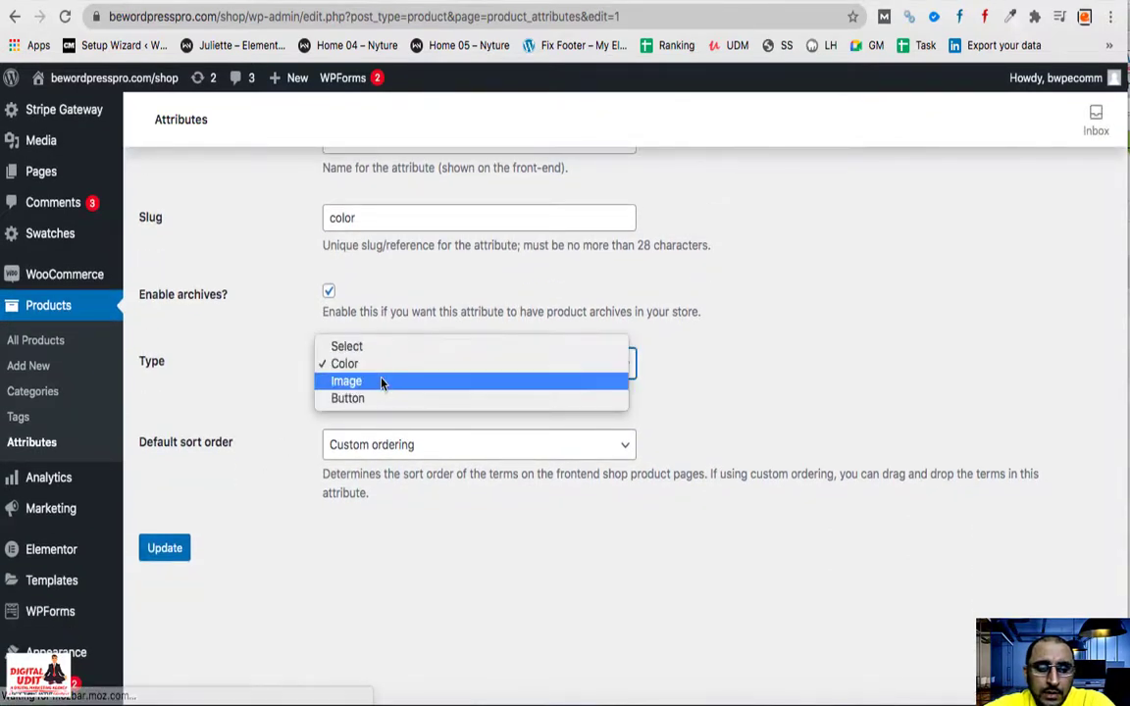
left_click(383, 382)
left_click(167, 548)
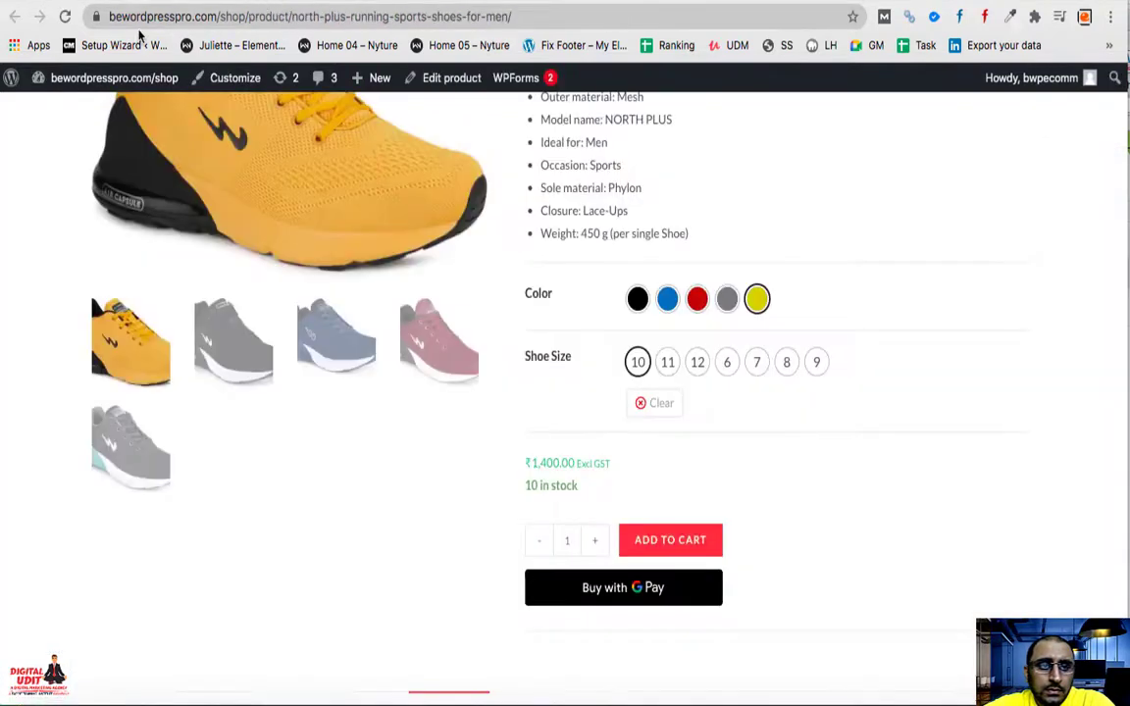
left_click(65, 17)
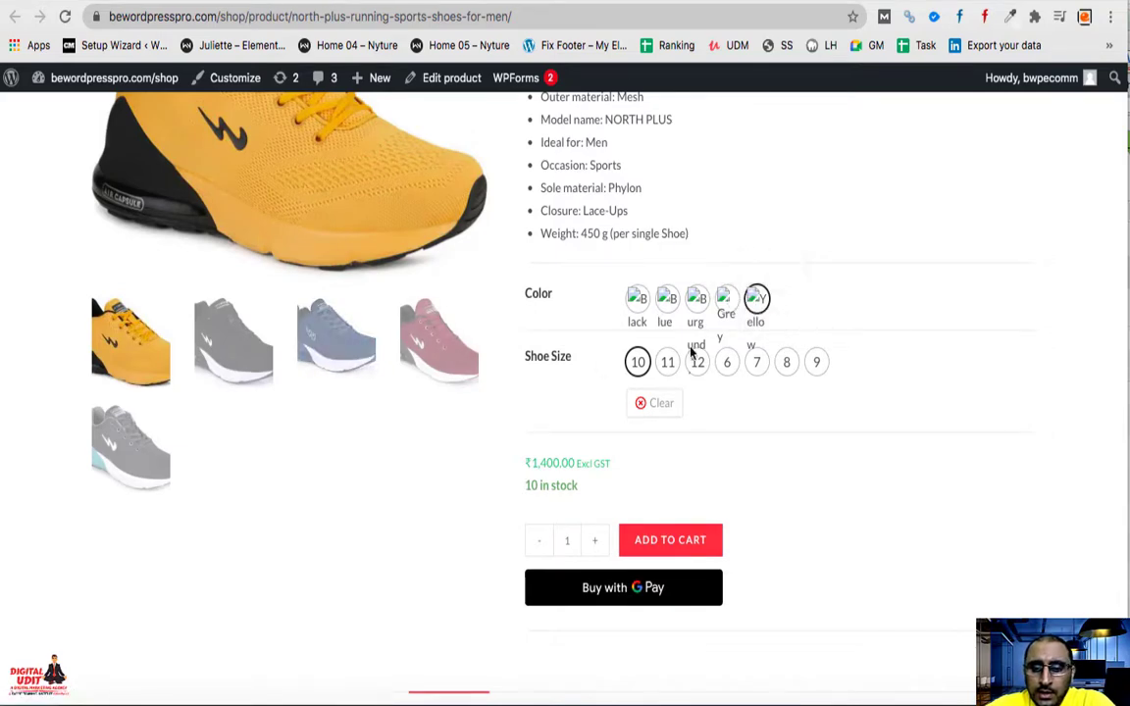
key("super+bracketleft")
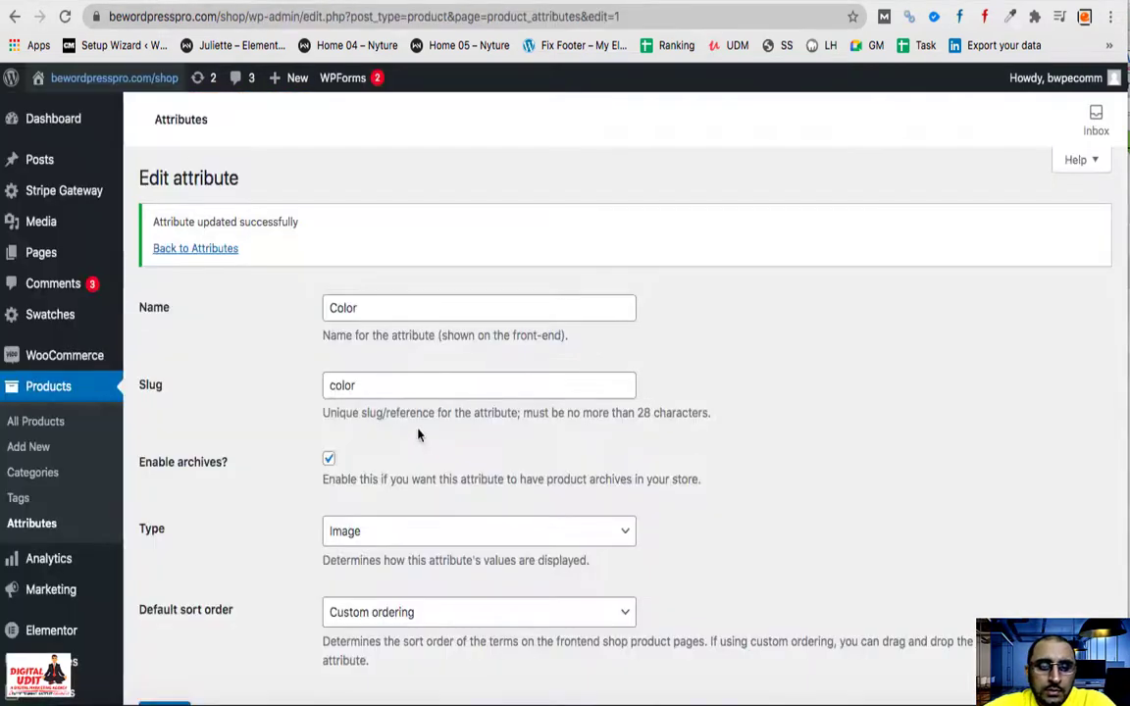
- Switch the Color attribute's type to Button, update it, and check the options on the reloaded shoe product page
left_click(402, 531)
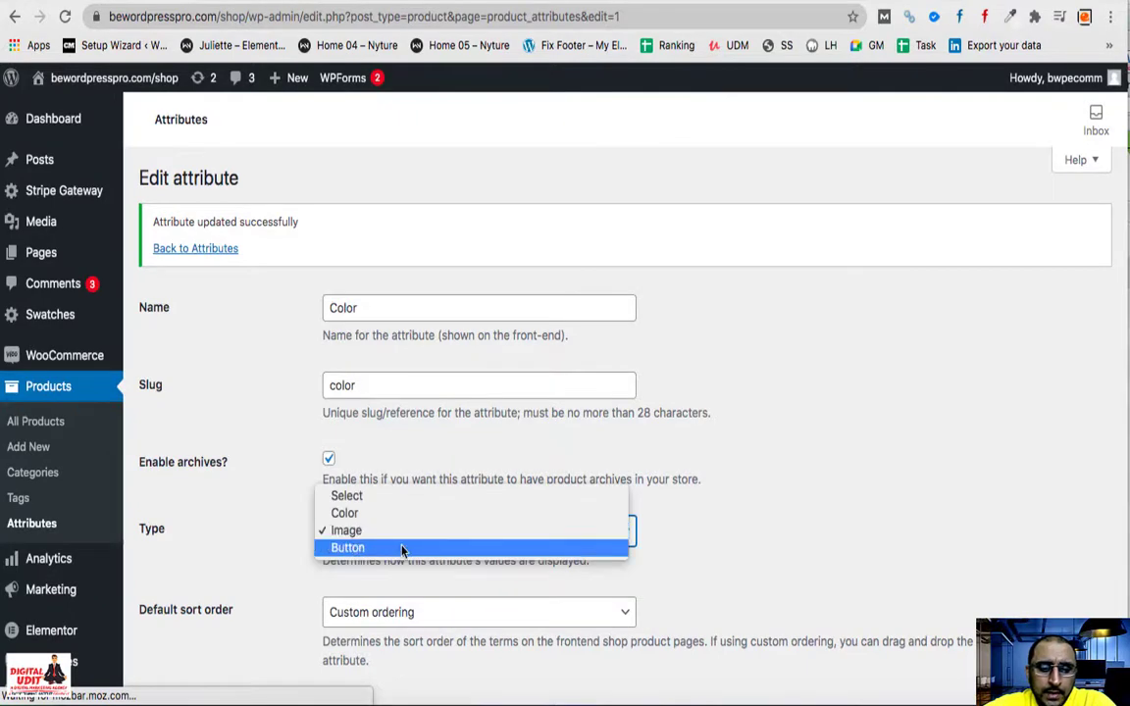
left_click(402, 547)
scroll(245, 569, "down", 5)
left_click(164, 485)
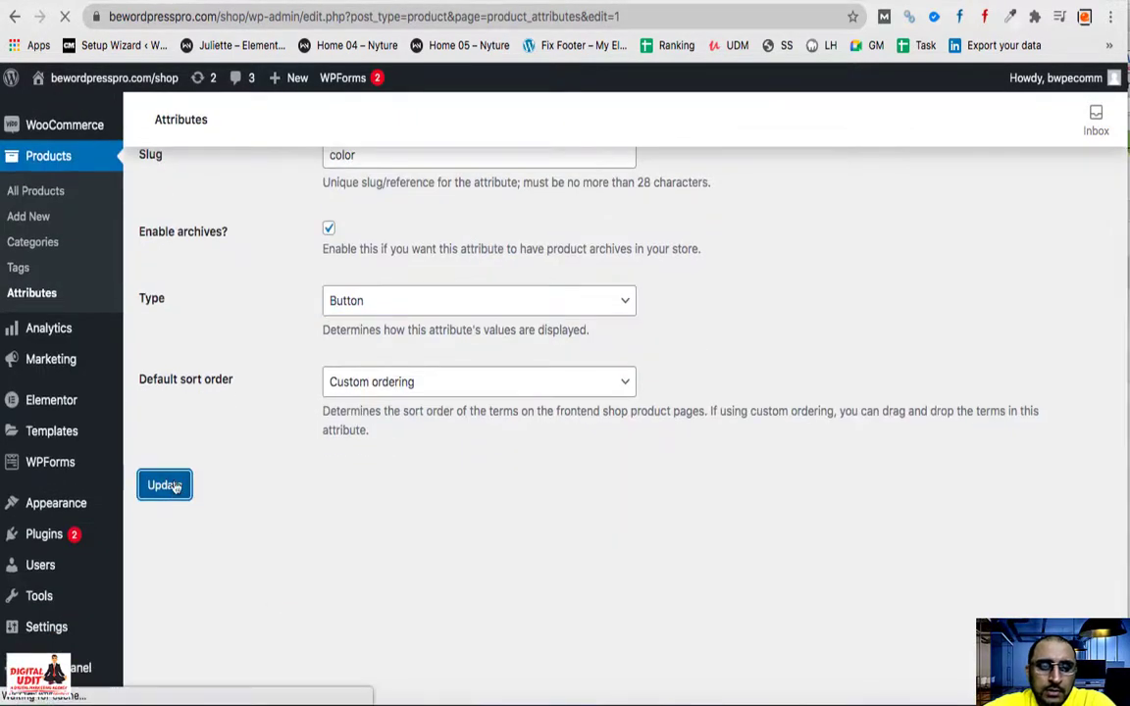
key("super+bracketright")
left_click(64, 17)
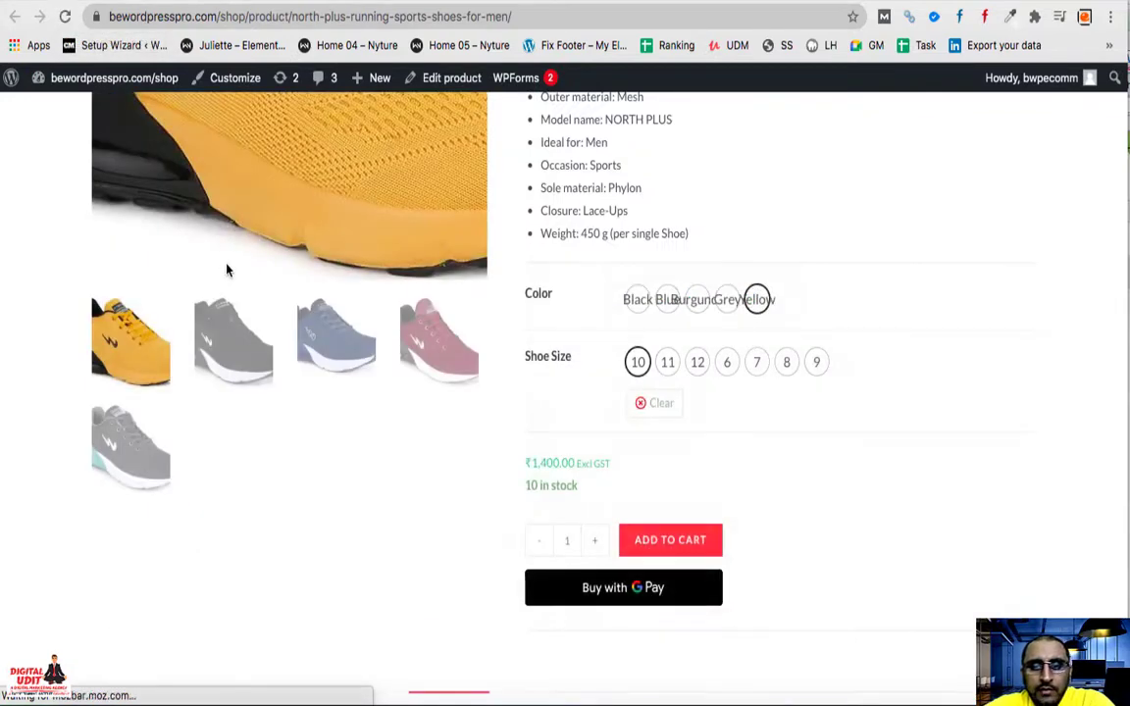
key("ctrl+shift+Tab")
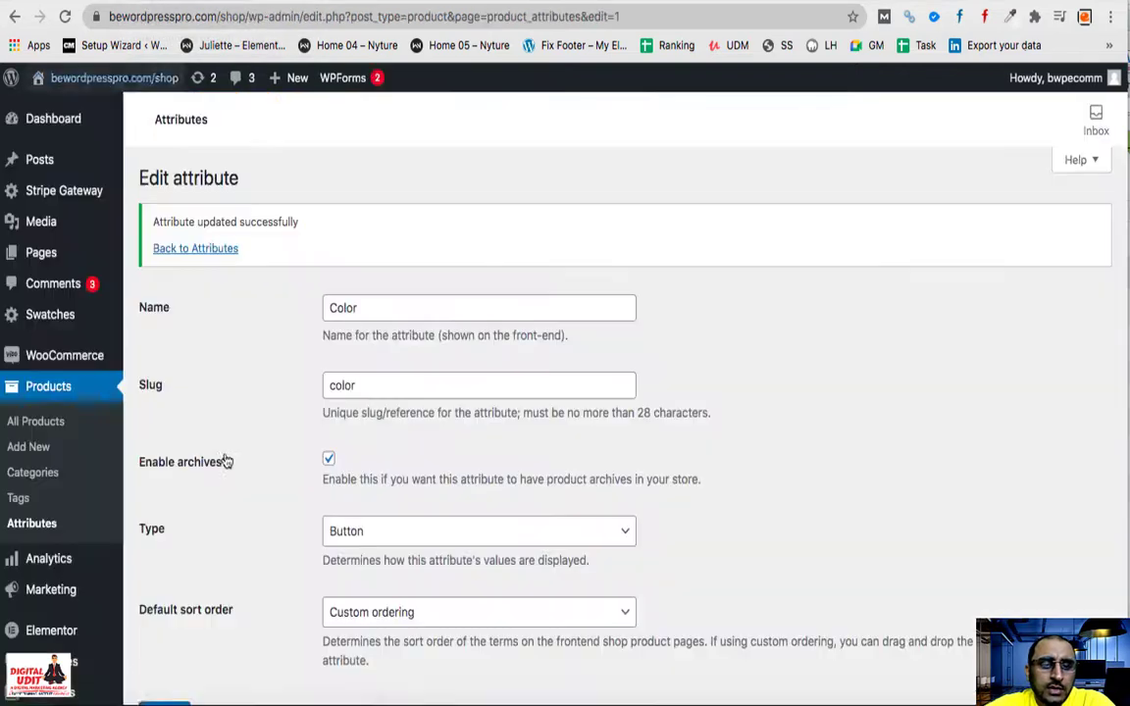
- Set the Color attribute's type back to Color, update it, and reload the shoe's product page
left_click(329, 534)
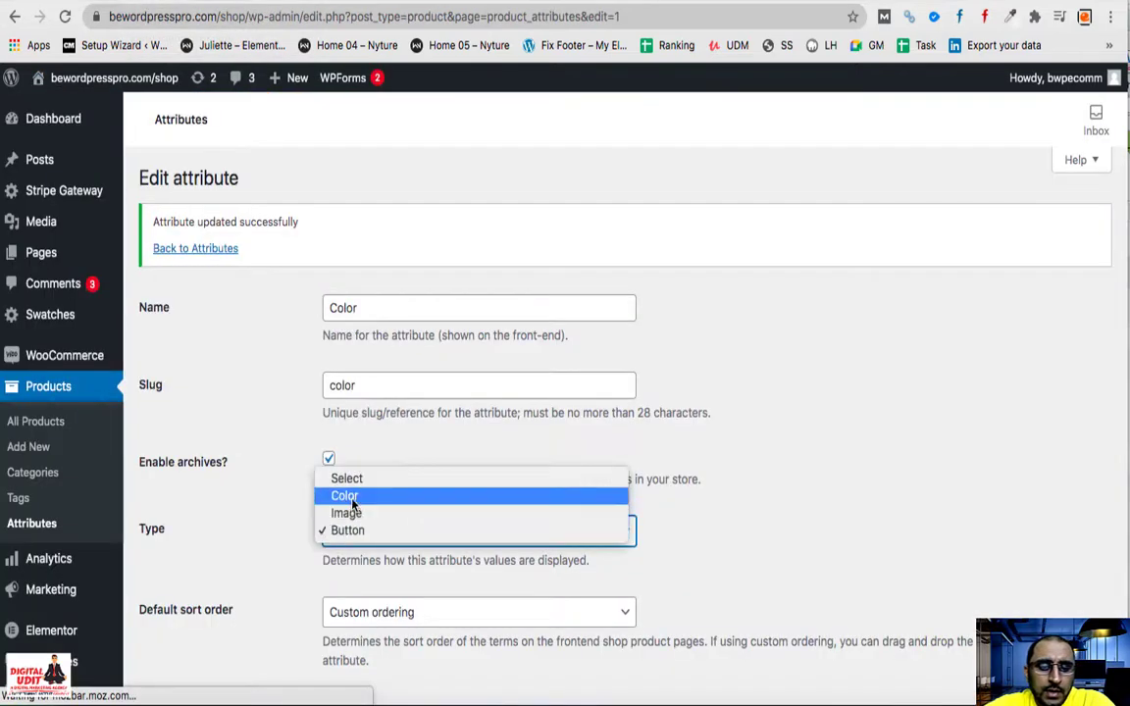
left_click(353, 498)
scroll(265, 558, "down", 3)
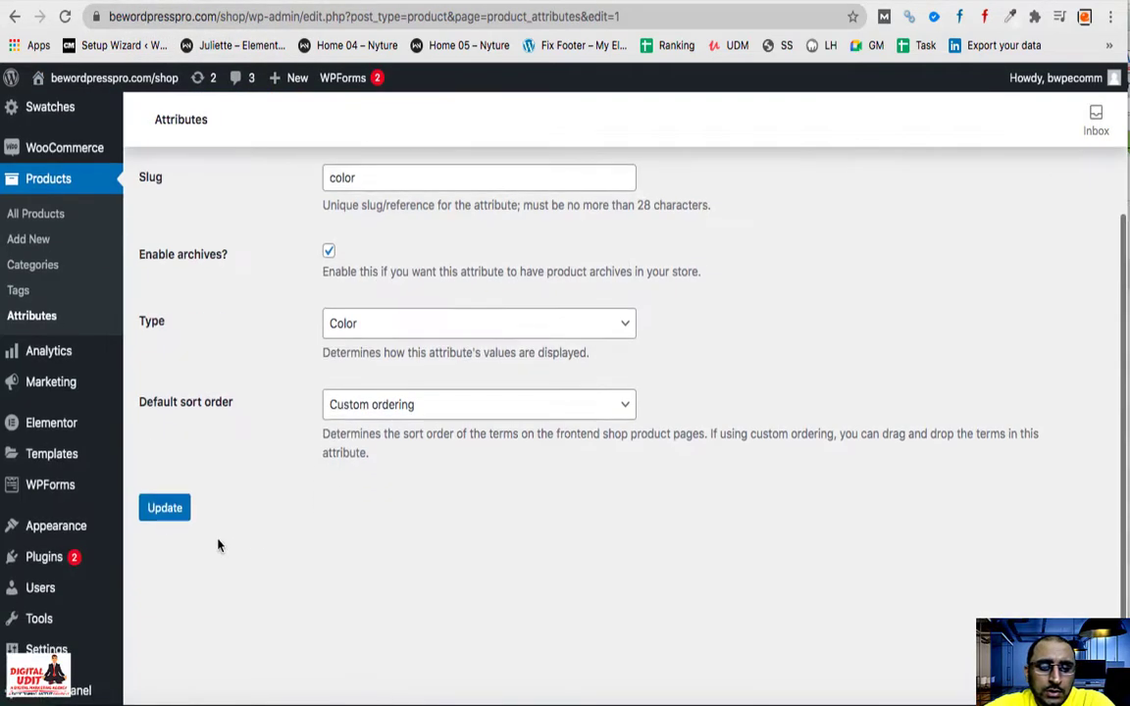
left_click(159, 510)
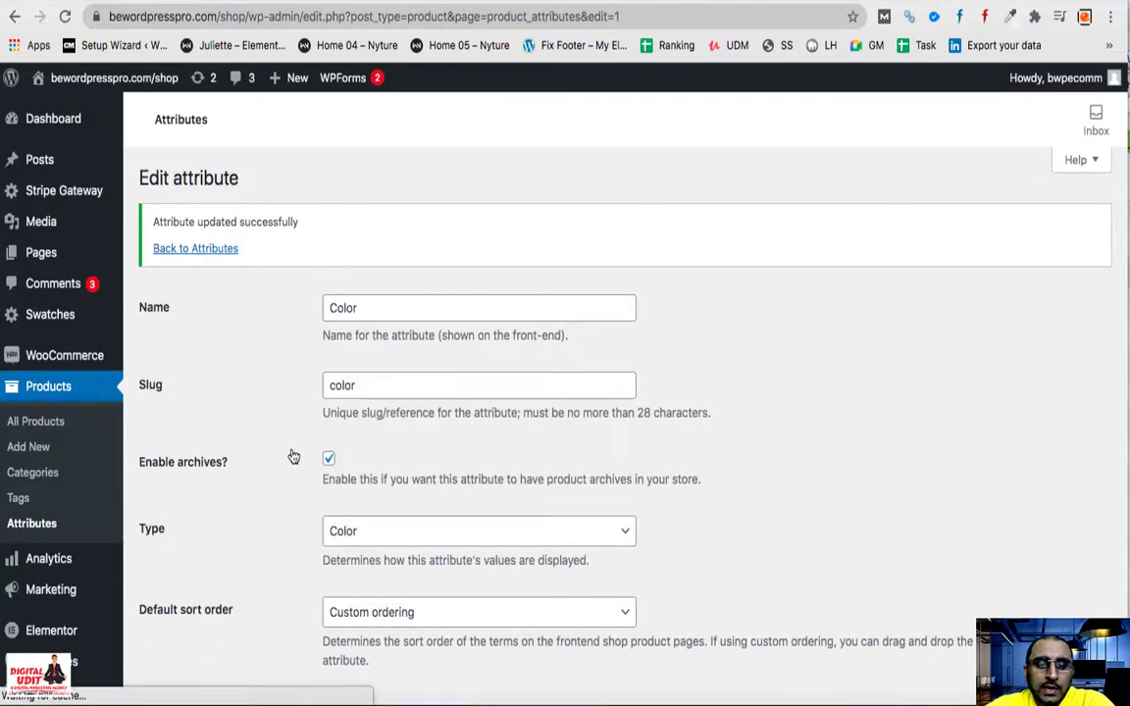
scroll(290, 463, "down", 3)
scroll(252, 189, "up", 3)
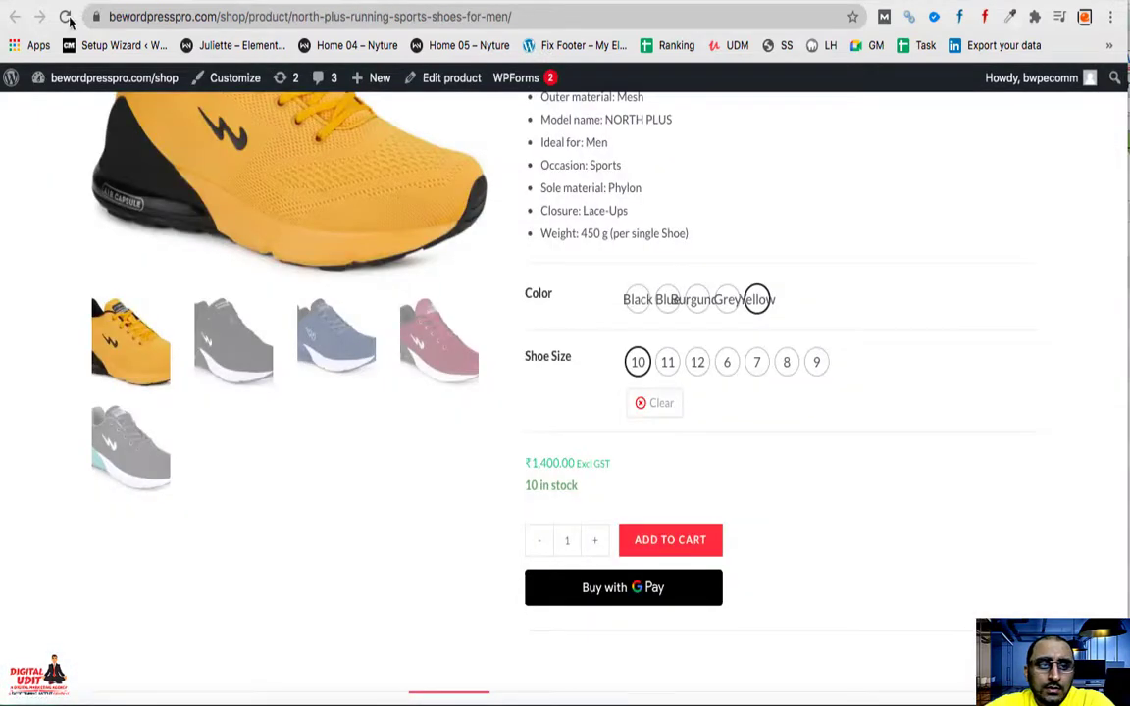
left_click(64, 17)
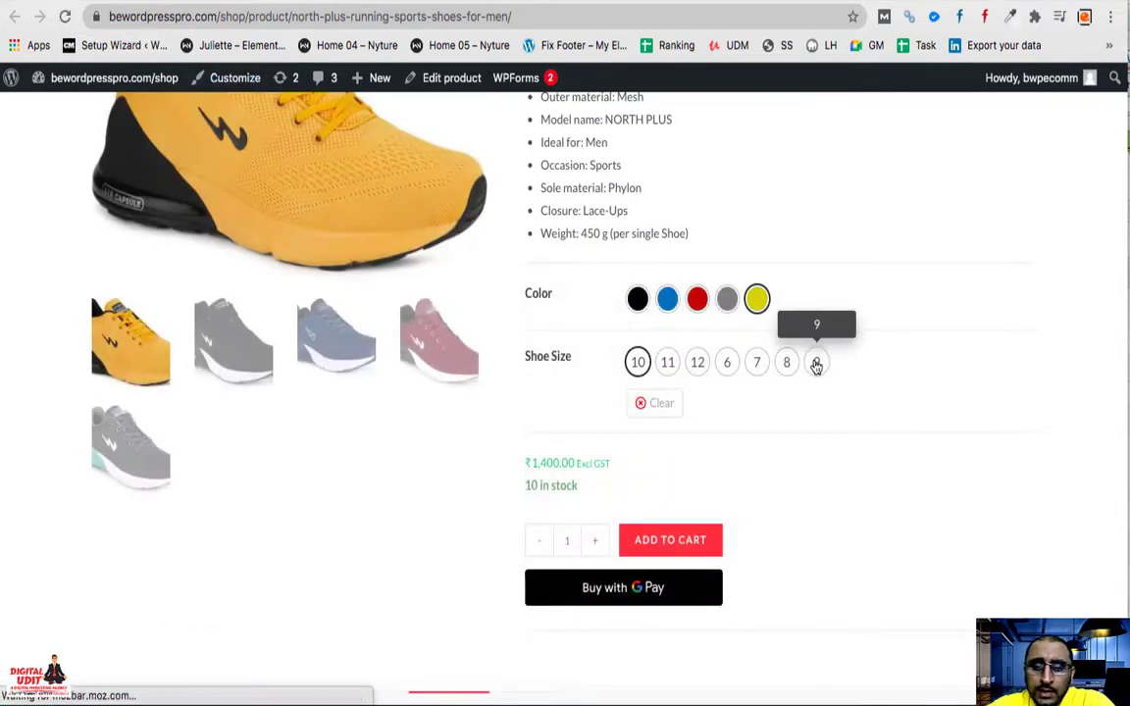
- Review the product page and test the Black, Blue, Burgundy, Grey and Yellow swatches one after another
scroll(813, 366, "up", 3)
scroll(787, 465, "up", 2)
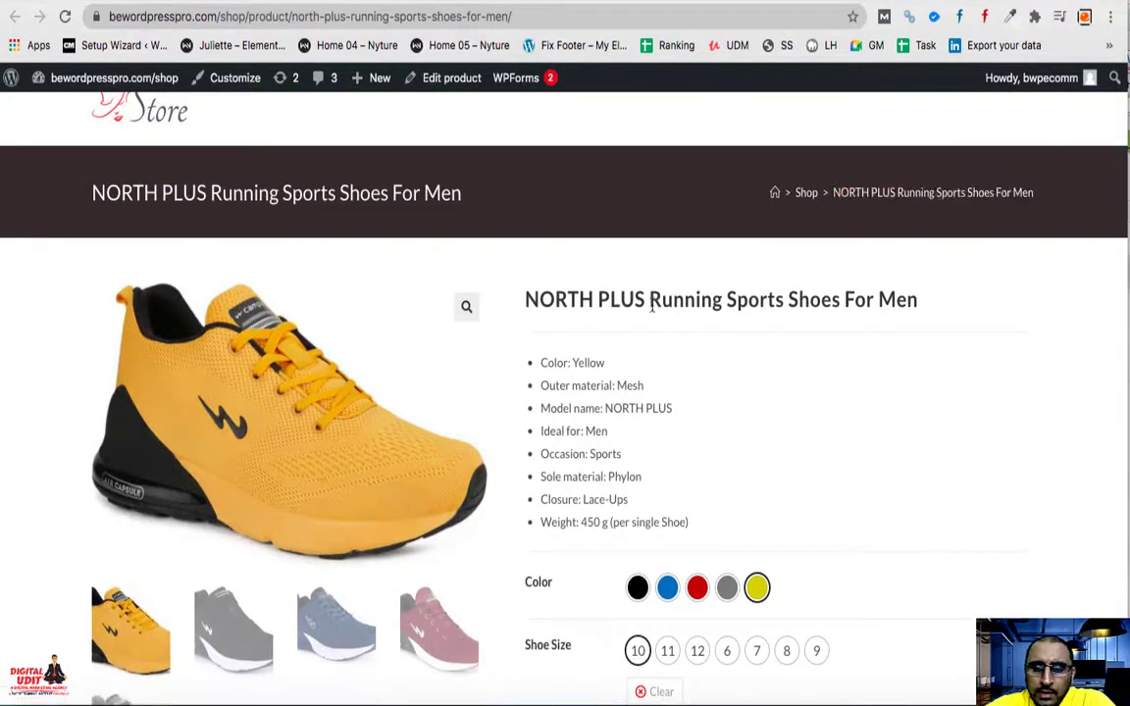
scroll(651, 312, "down", 1)
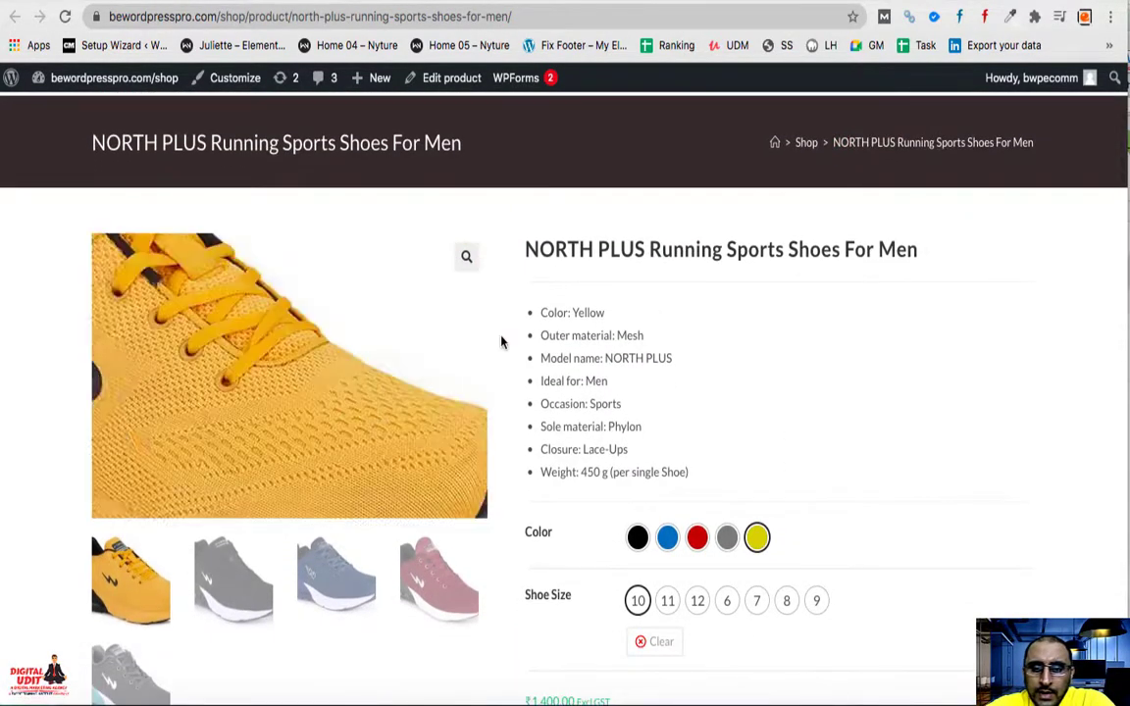
scroll(589, 373, "down", 1)
scroll(605, 372, "down", 3)
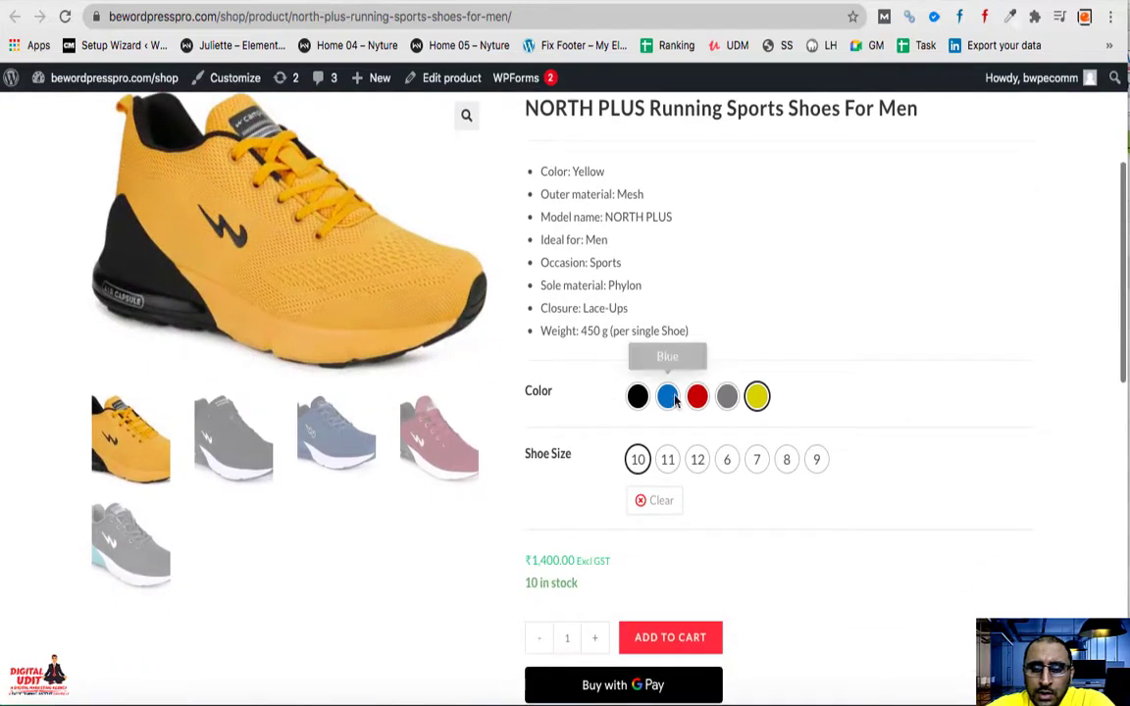
left_click(636, 396)
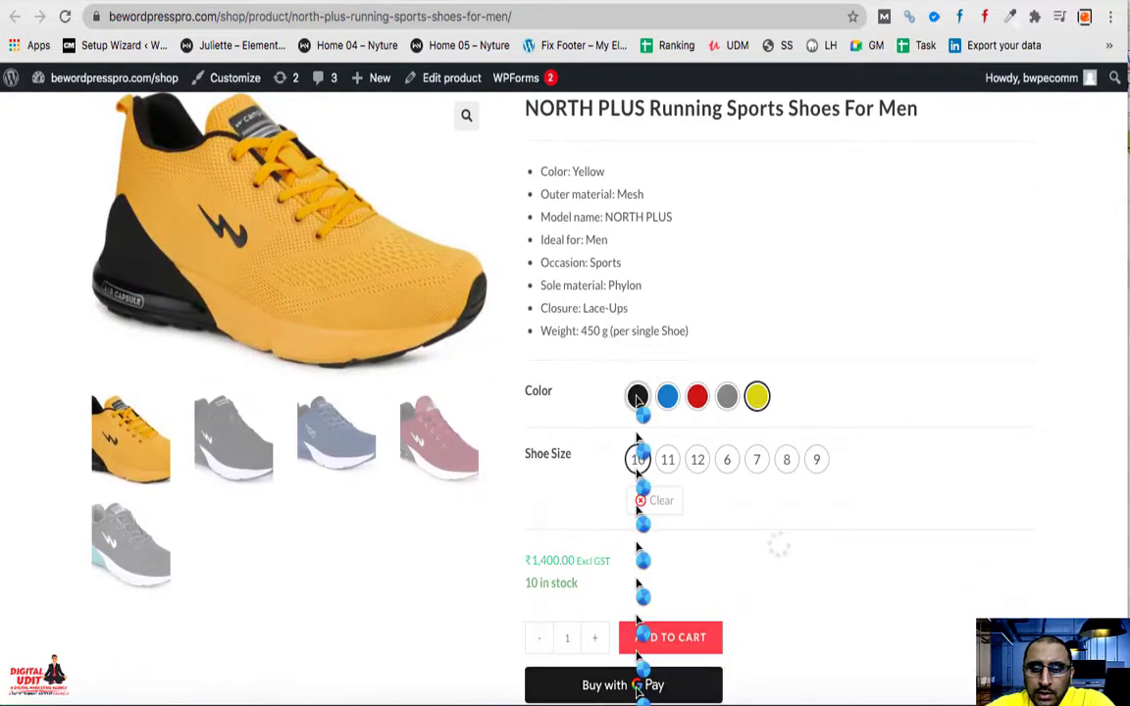
left_click(667, 397)
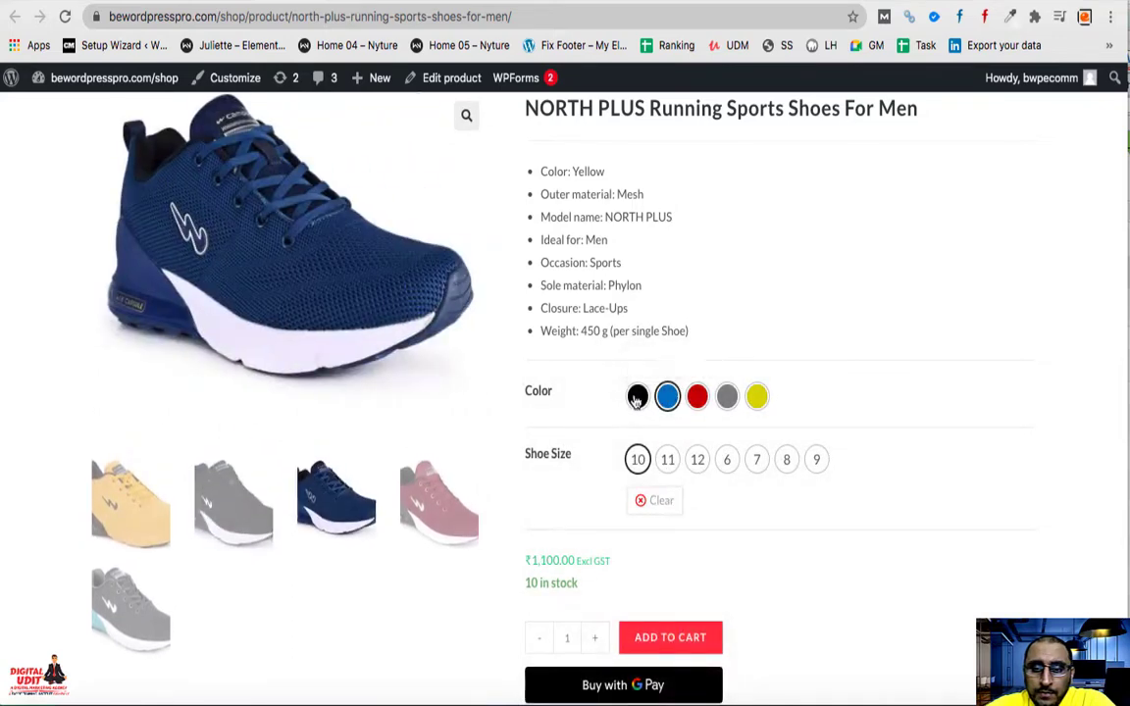
left_click(698, 397)
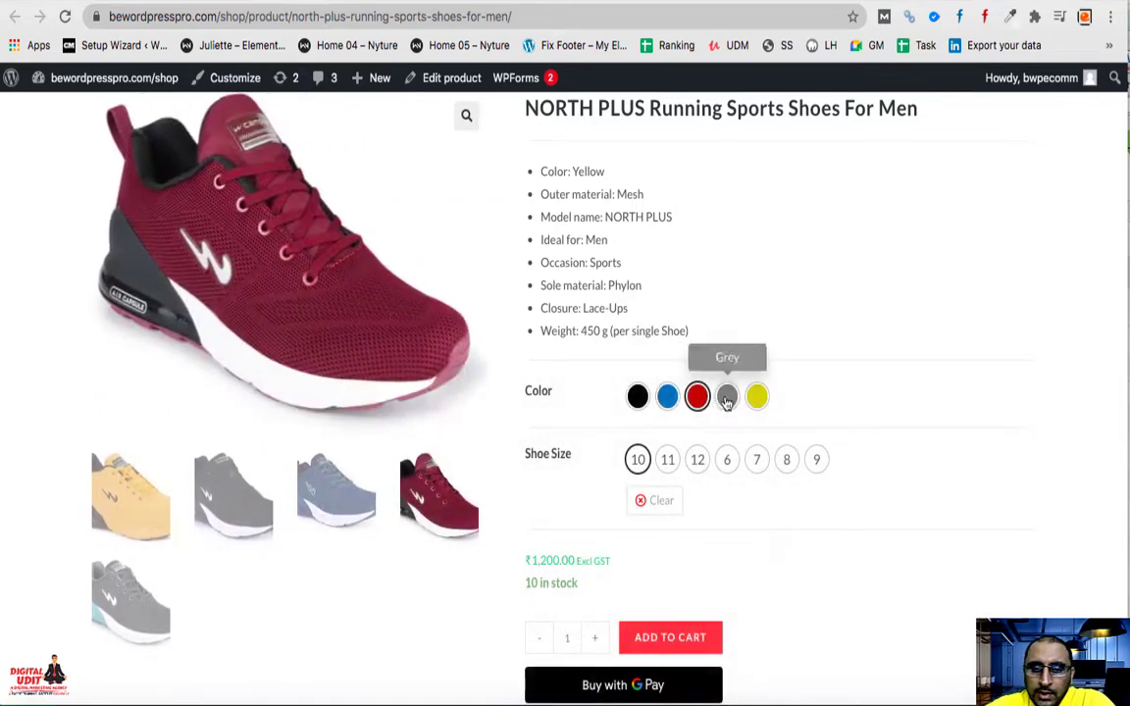
left_click(727, 396)
left_click(756, 397)
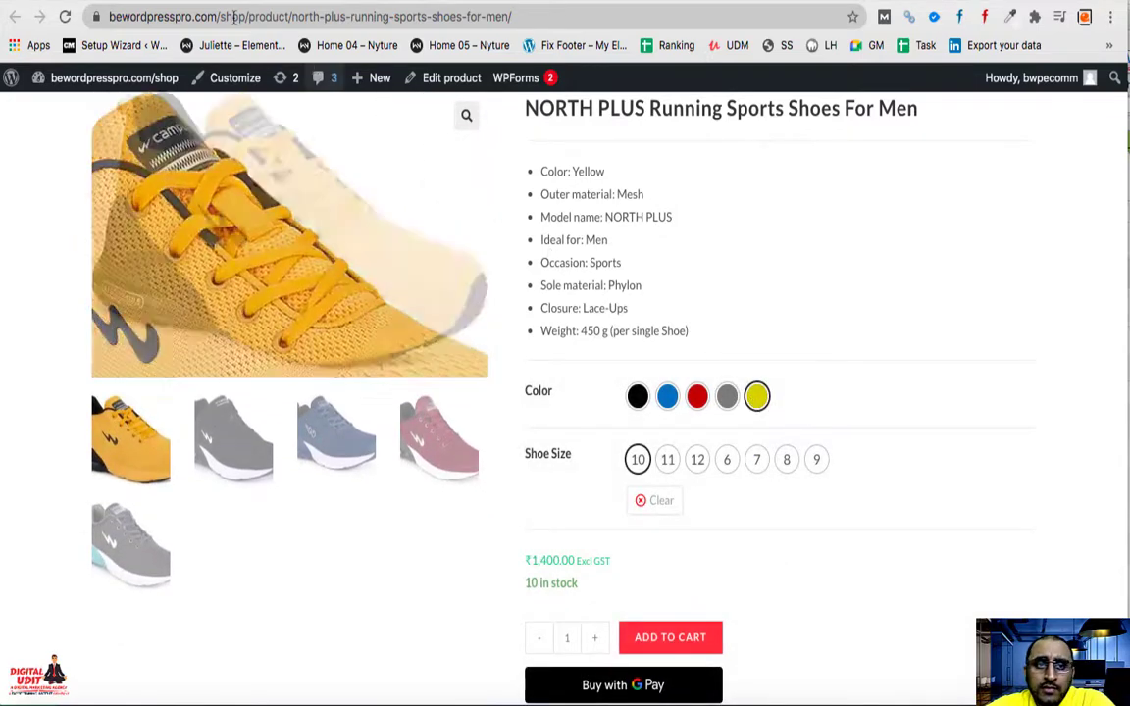
- Switch to the product editor for the NORTH PLUS running shoes and open the product's variations
left_click(209, 4)
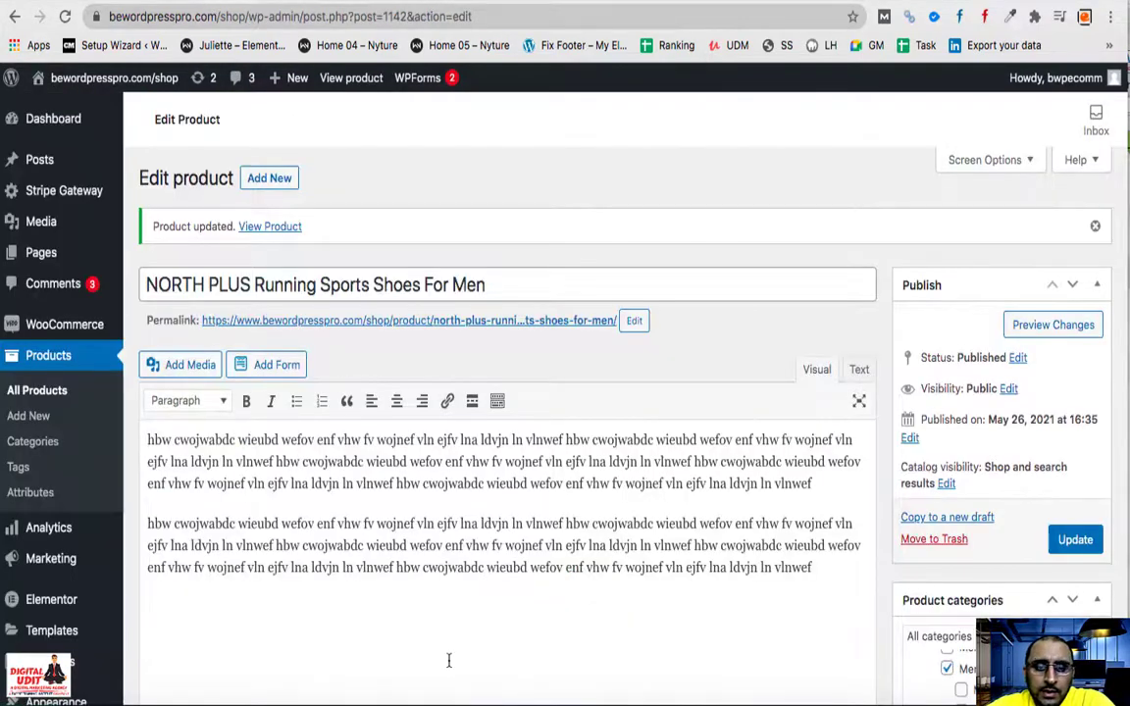
scroll(448, 661, "down", 15)
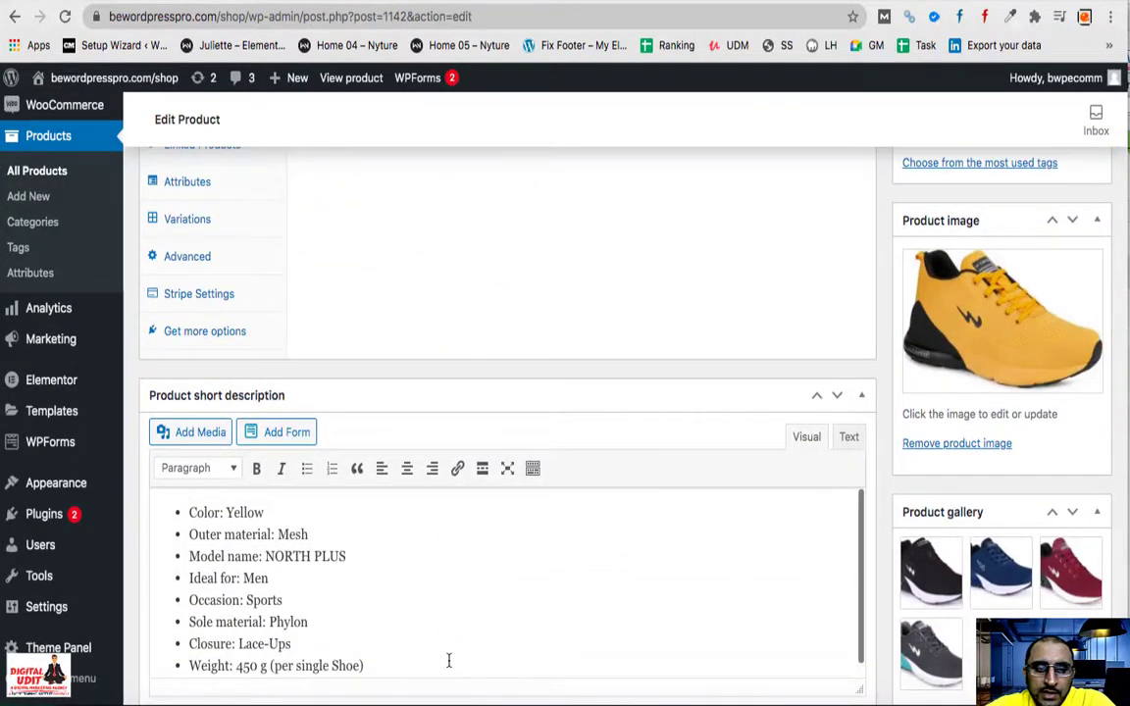
scroll(448, 660, "up", 3)
left_click(187, 376)
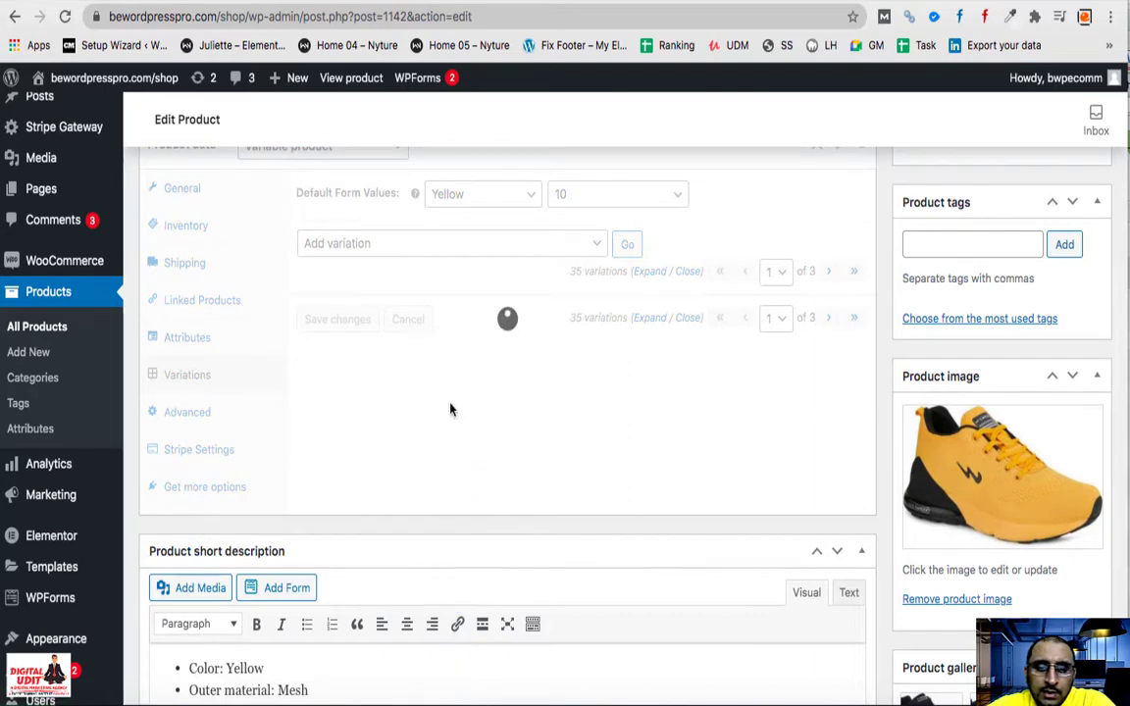
- Examine the details of the Black, size 10 variation, including its image and regular price, and collapse it
left_click(325, 408)
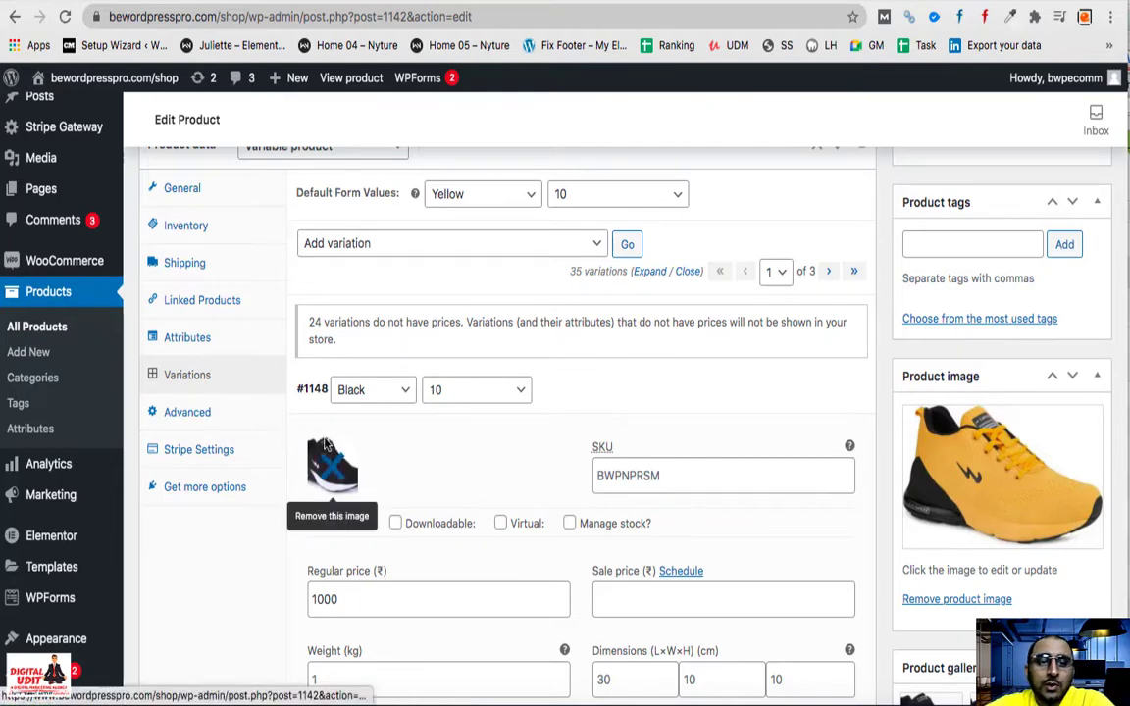
left_click(316, 391)
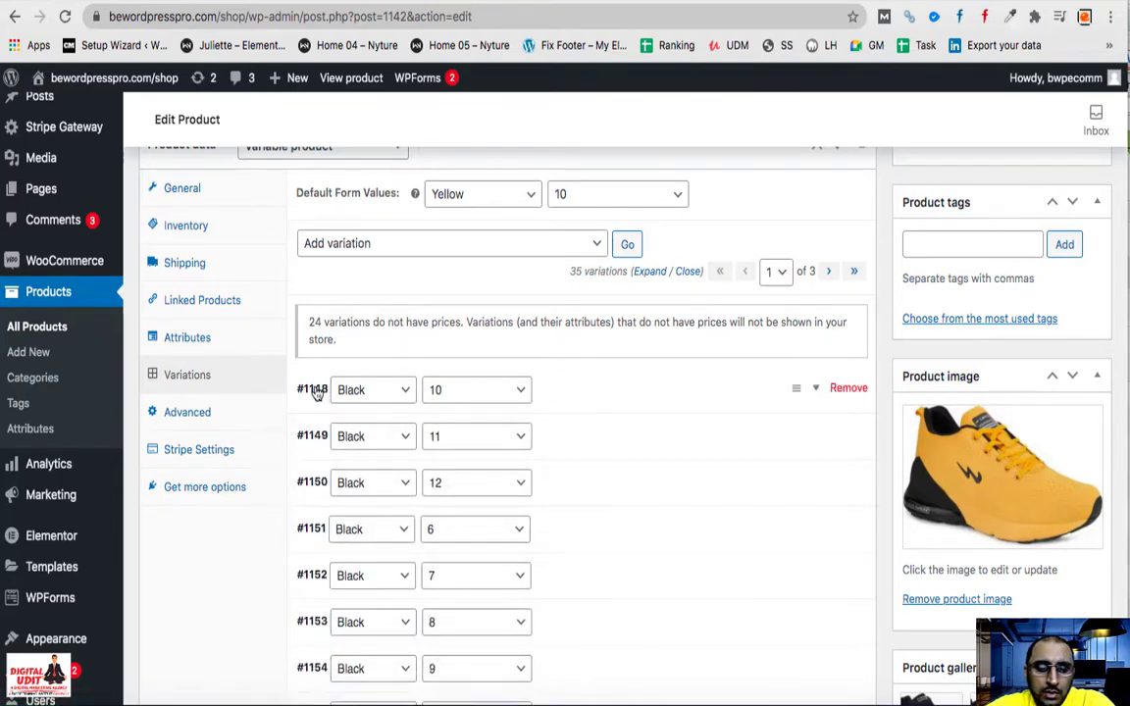
scroll(333, 531, "down", 5)
scroll(334, 531, "up", 5)
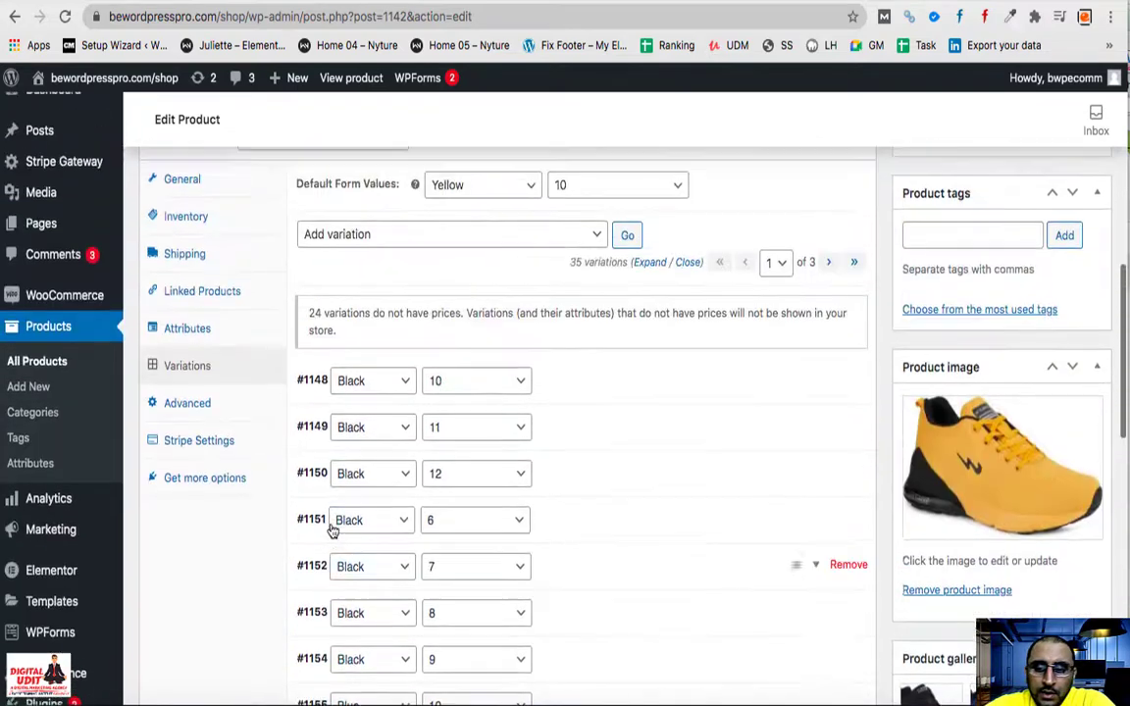
left_click(314, 385)
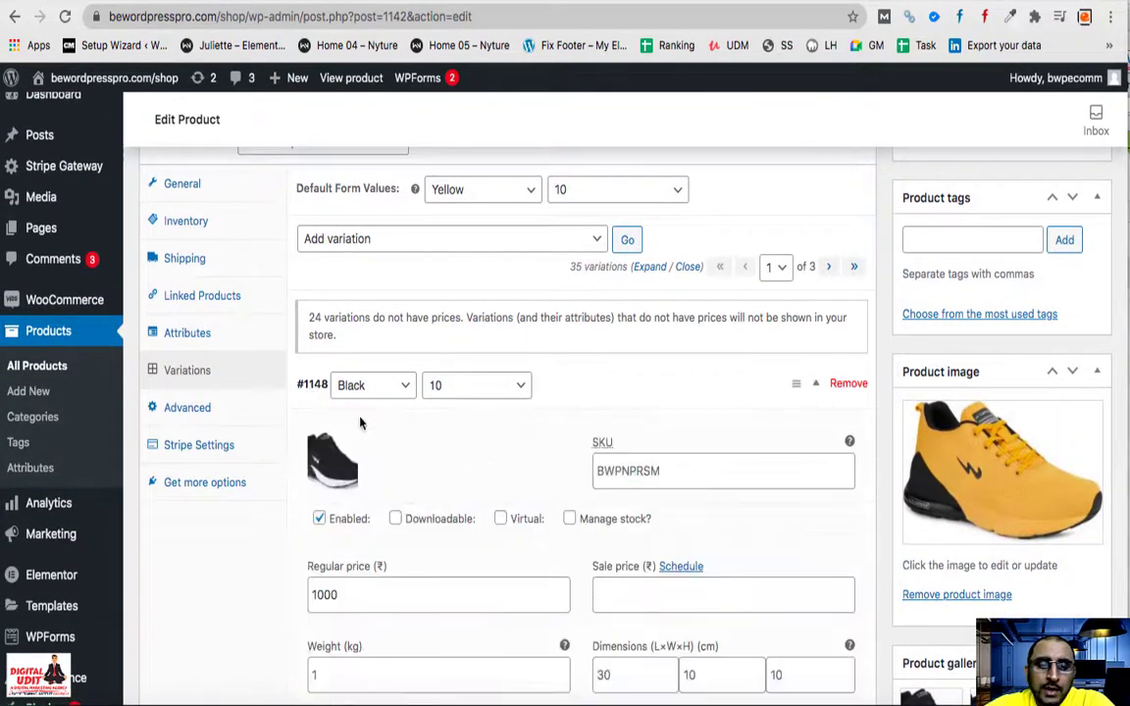
scroll(361, 584, "down", 1)
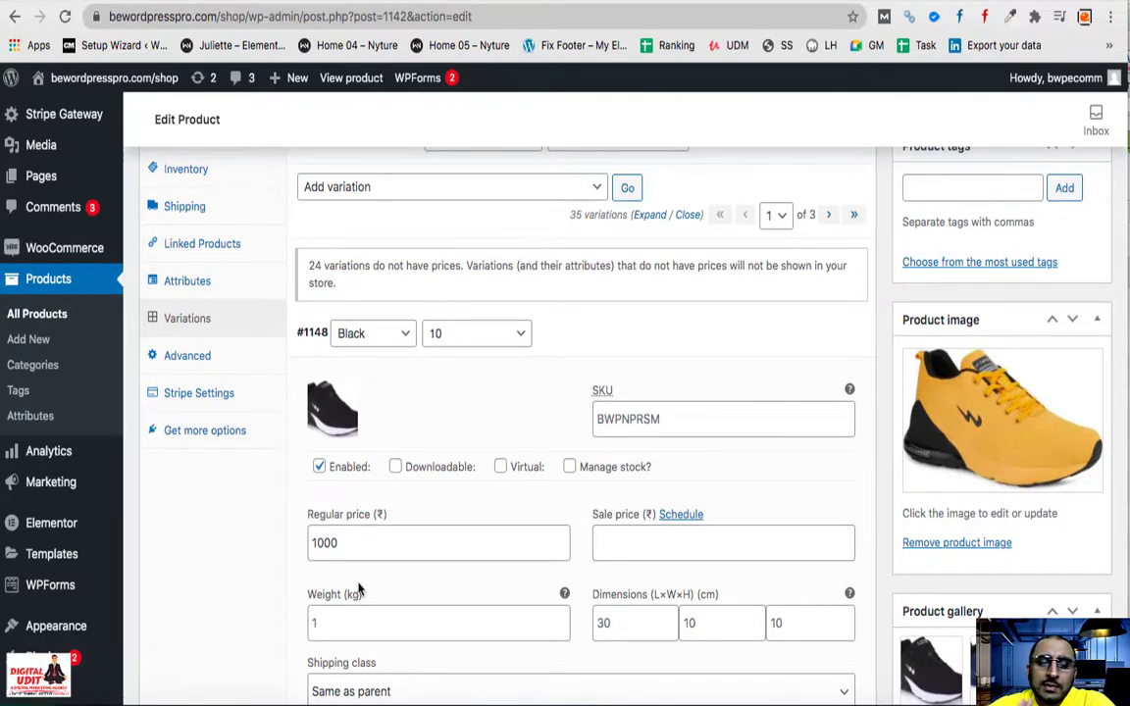
left_click(307, 338)
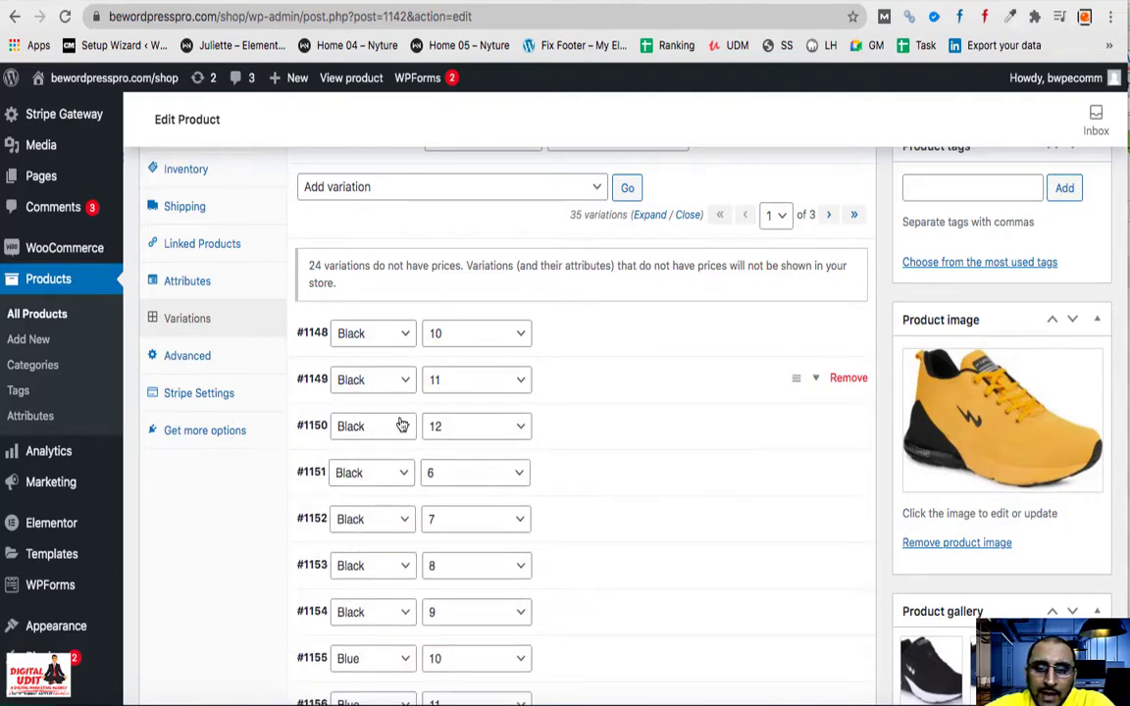
left_click(306, 337)
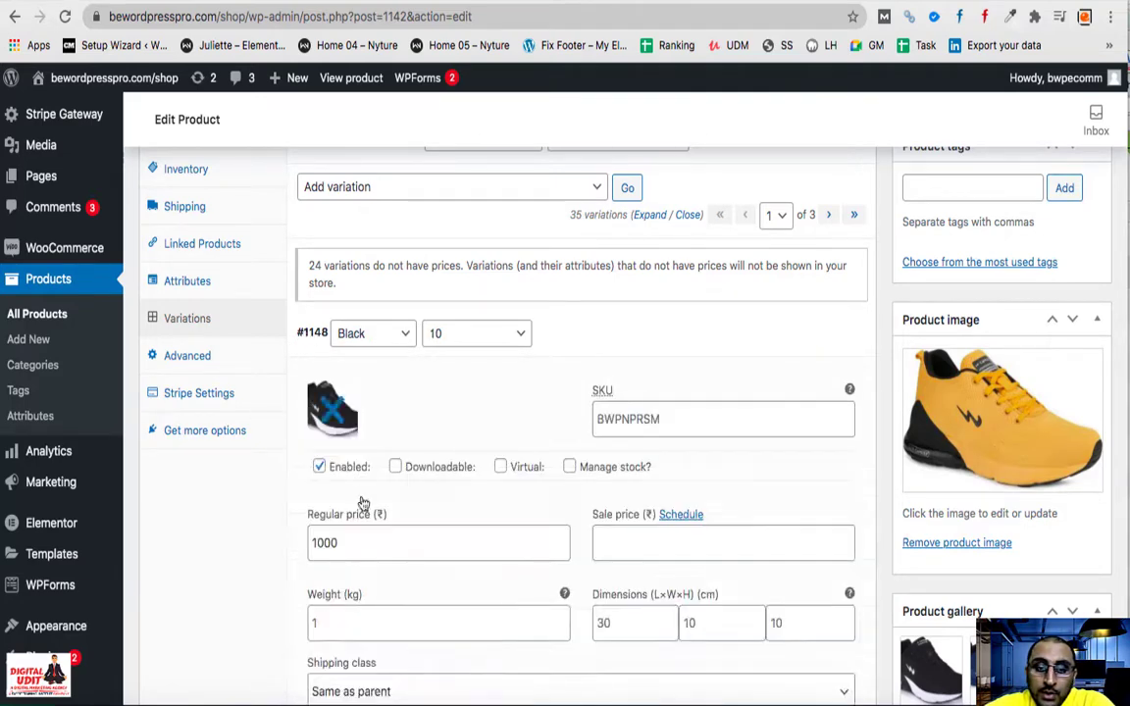
double_click(350, 549)
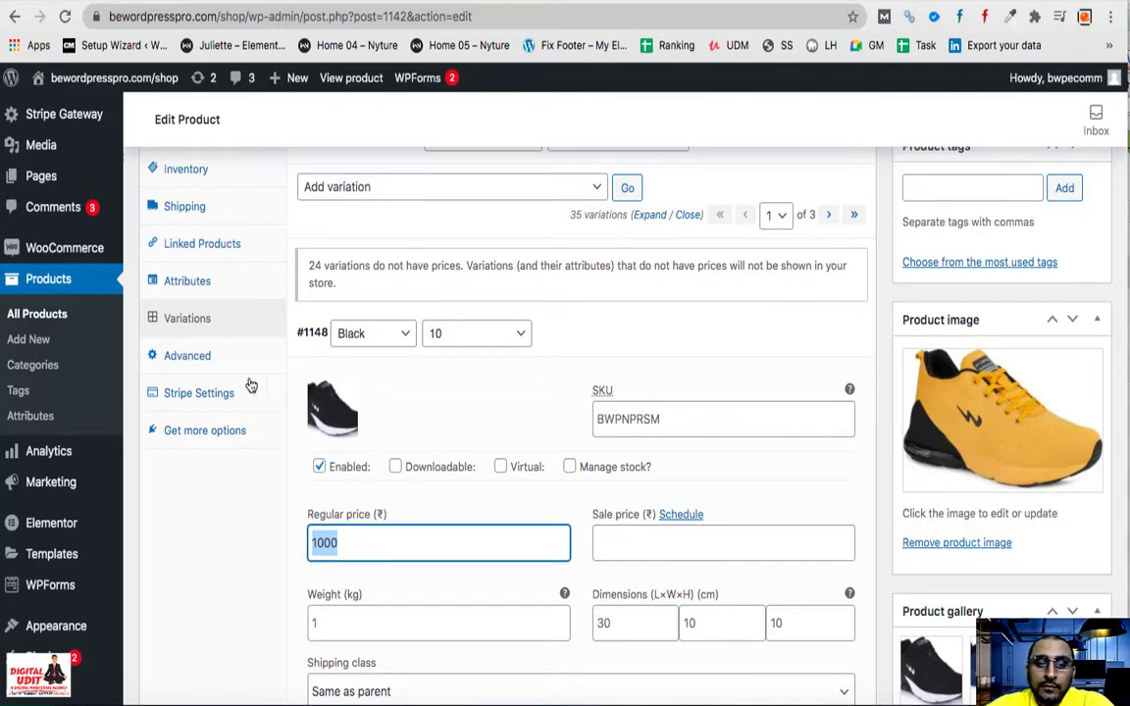
left_click(314, 338)
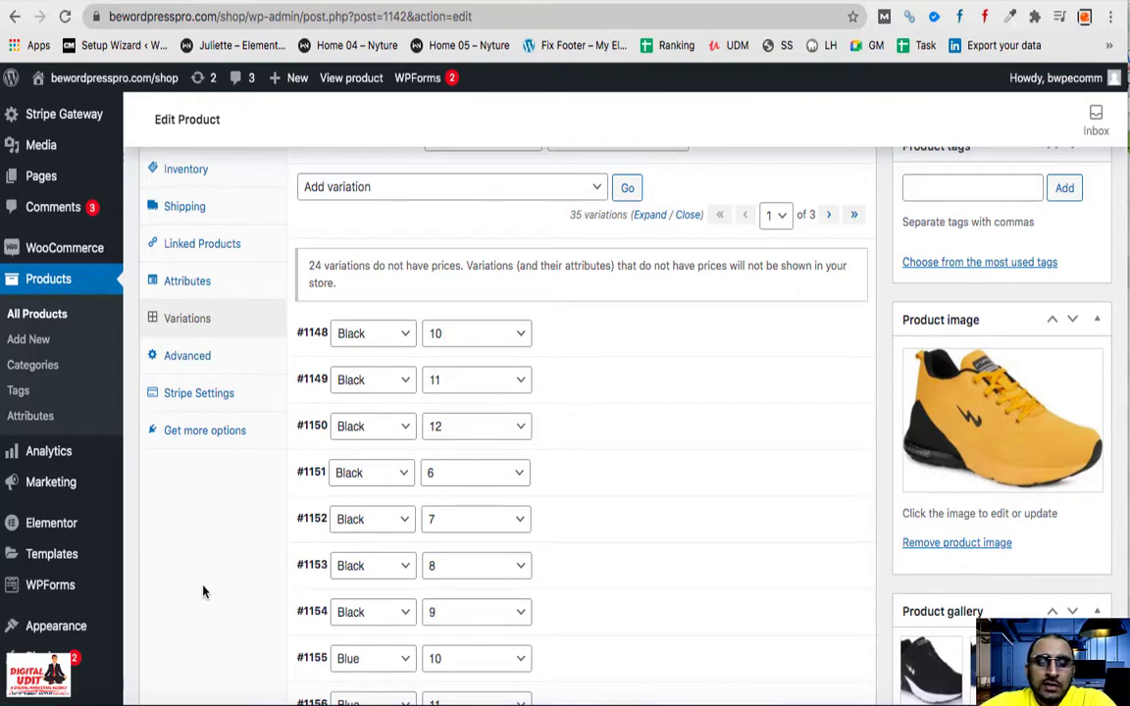
- Look through the list of color and size variations and the rest of the product editing page
scroll(203, 592, "down", 2)
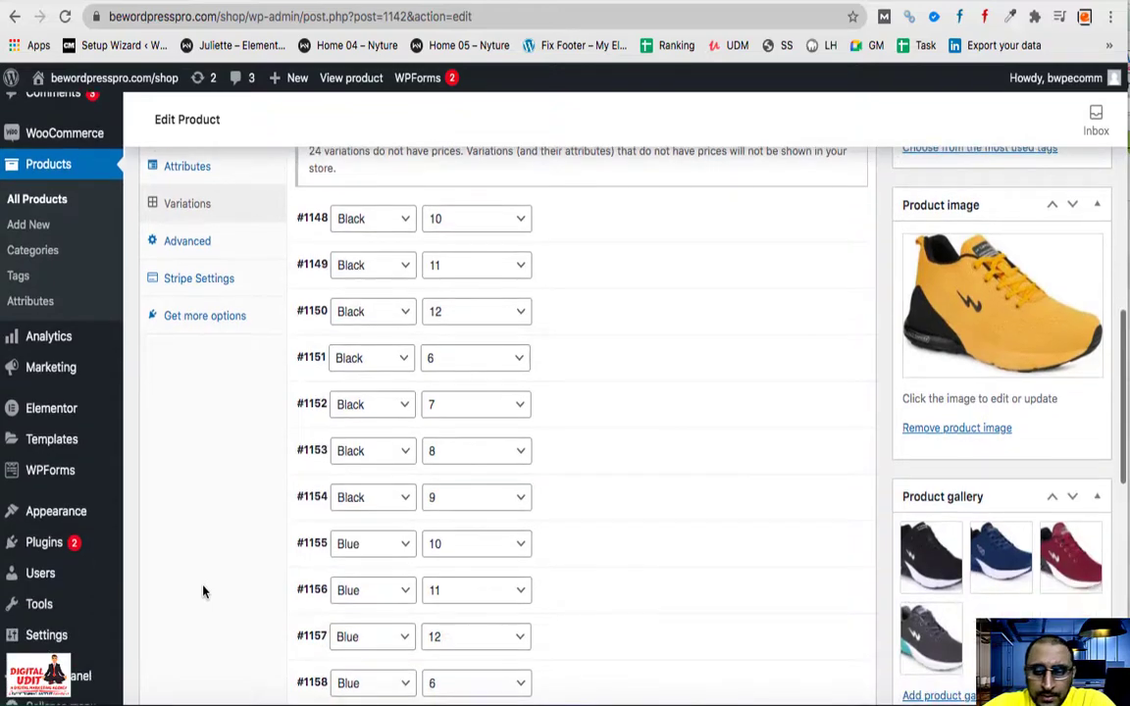
scroll(412, 500, "down", 4)
scroll(452, 530, "down", 3)
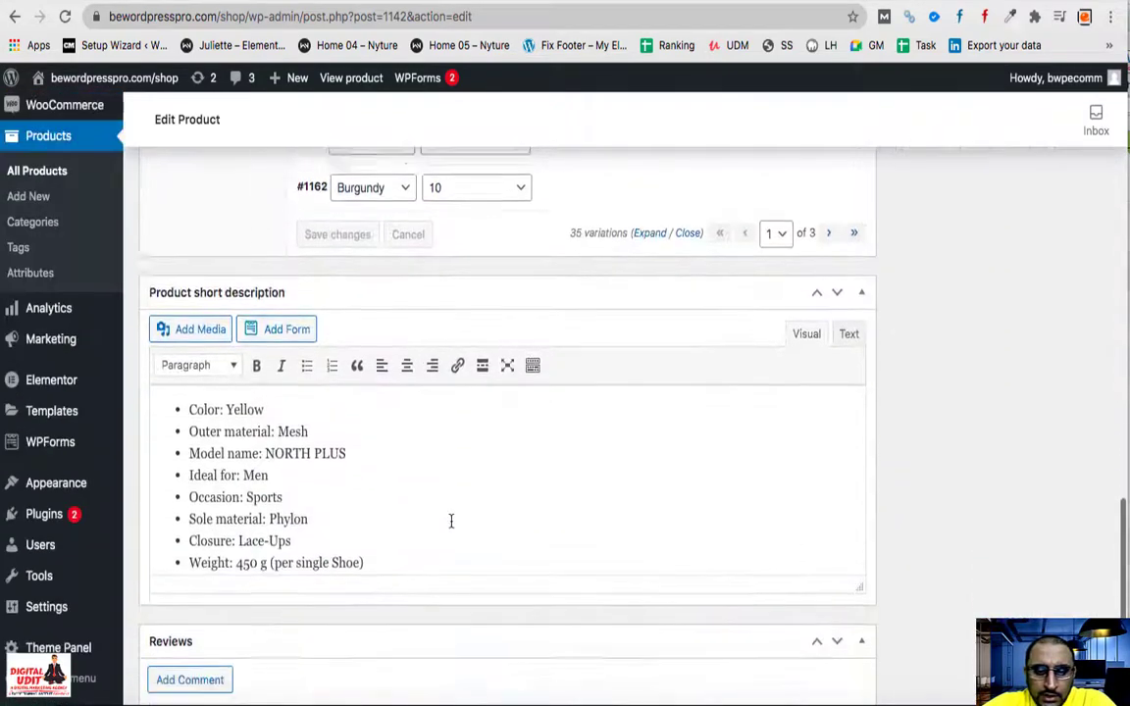
scroll(452, 528, "up", 5)
scroll(452, 528, "up", 15)
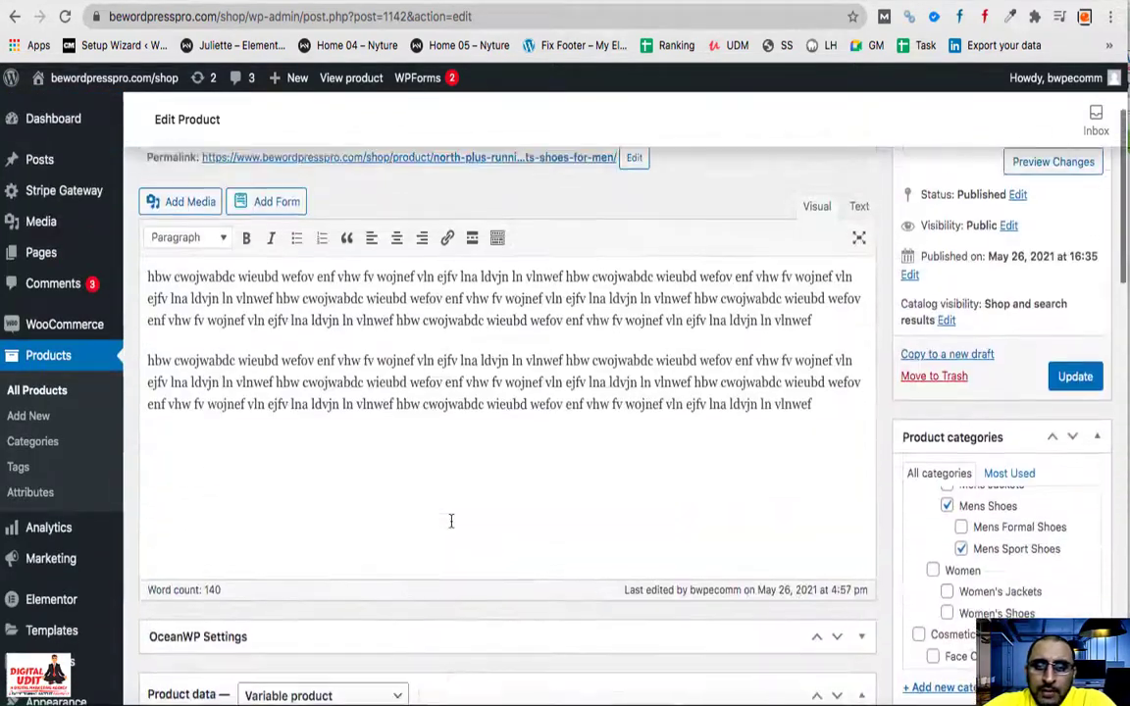
scroll(452, 522, "down", 3)
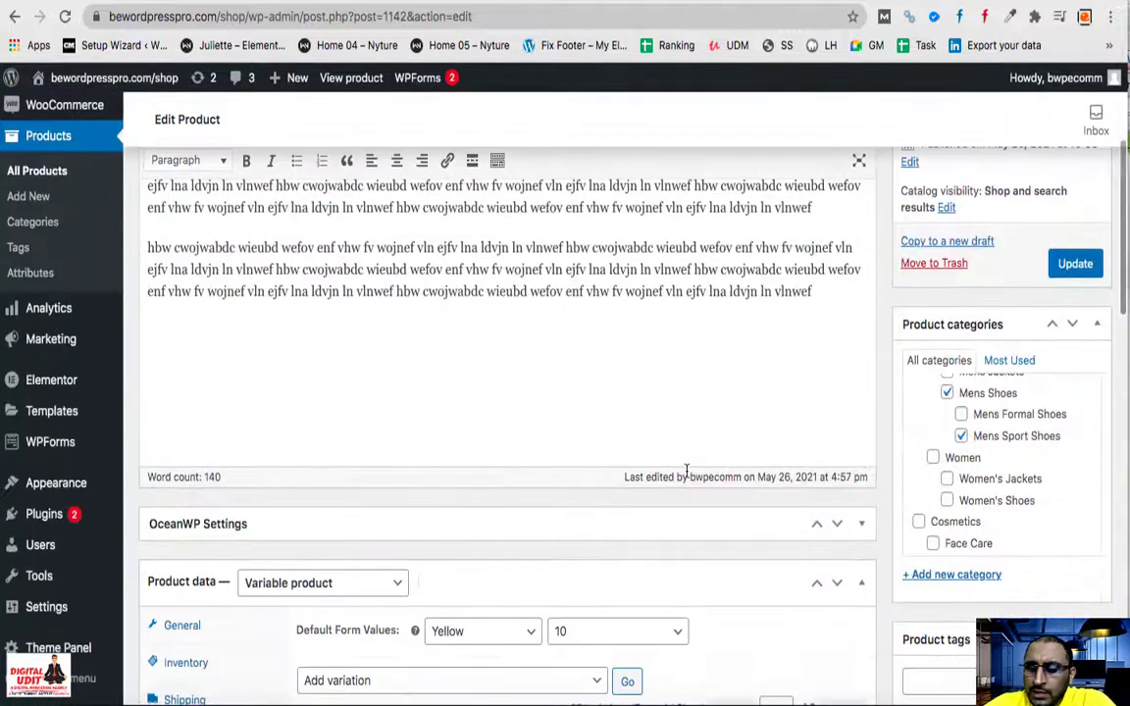
scroll(687, 471, "down", 2)
scroll(687, 473, "down", 4)
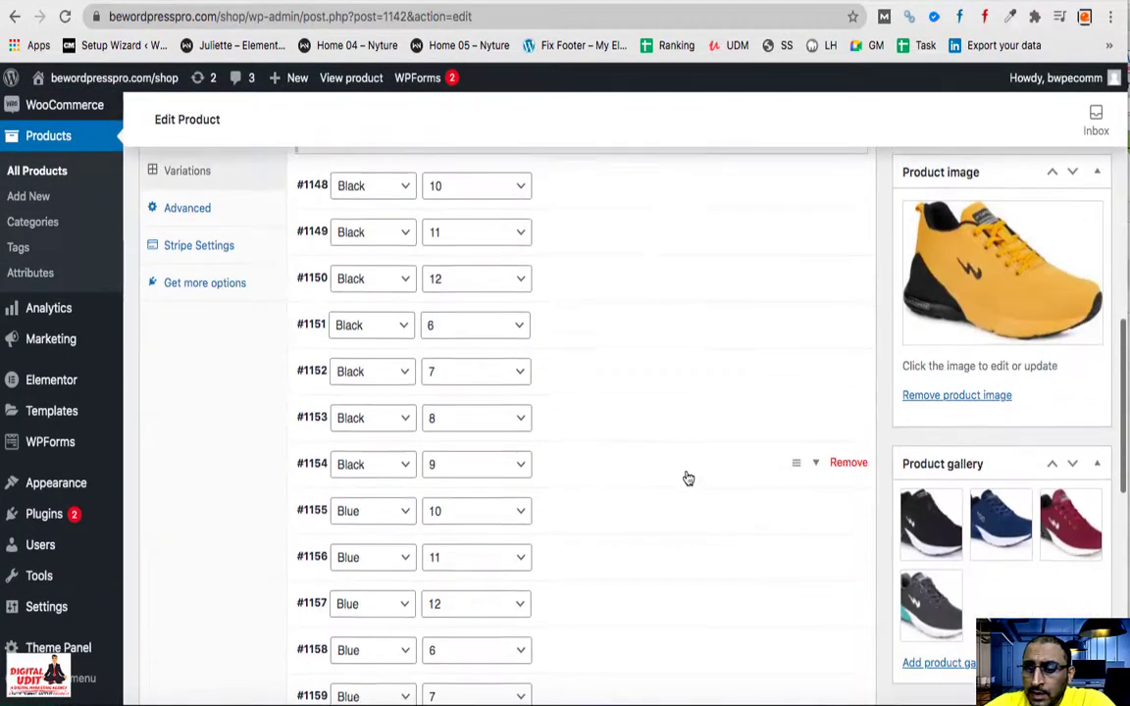
scroll(687, 477, "up", 2)
scroll(203, 334, "up", 1)
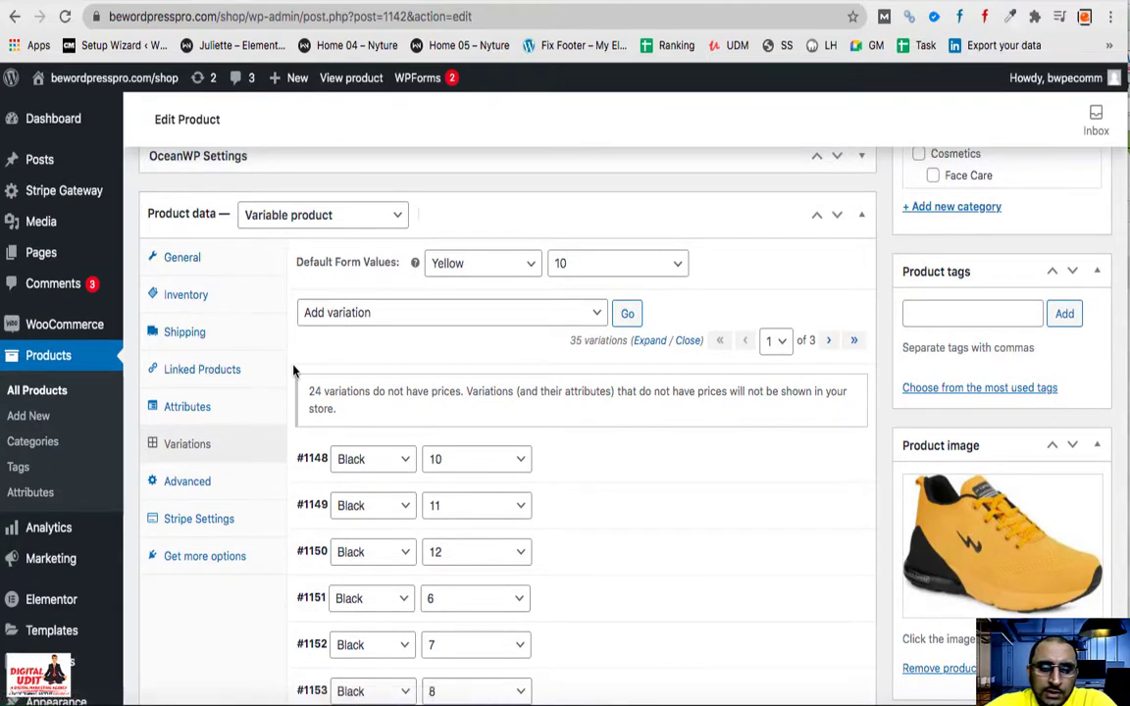
- Expand the product's Shoe Brand and Color attributes to review their values and variation settings
left_click(218, 406)
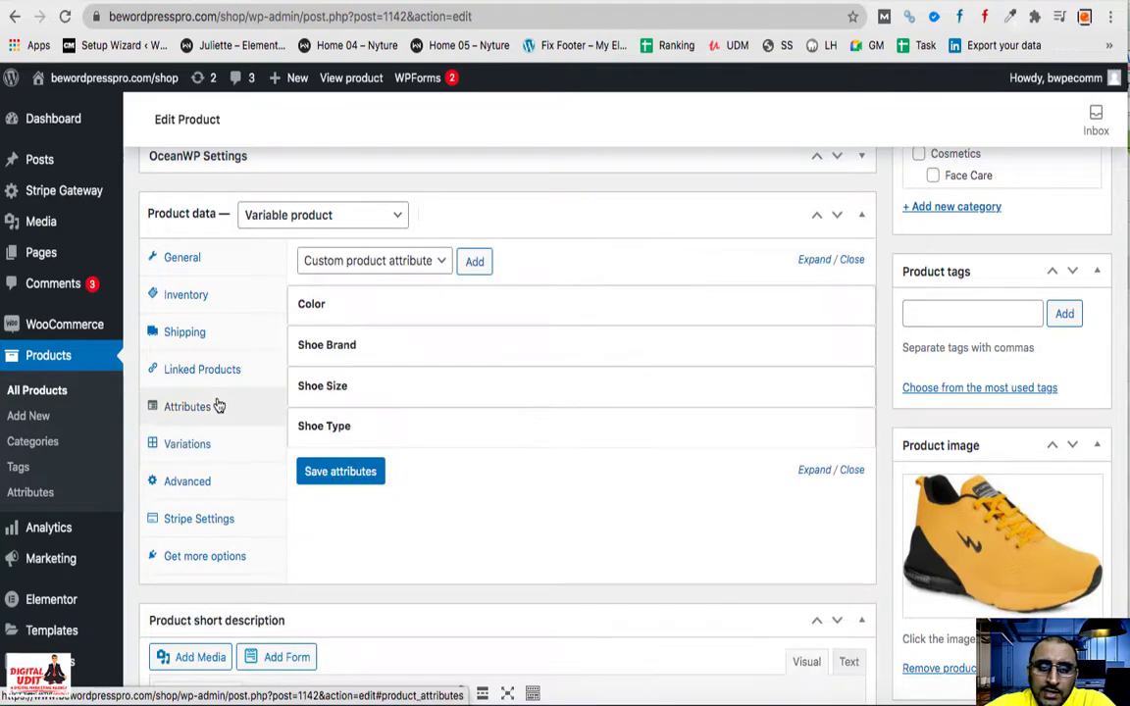
left_click(331, 341)
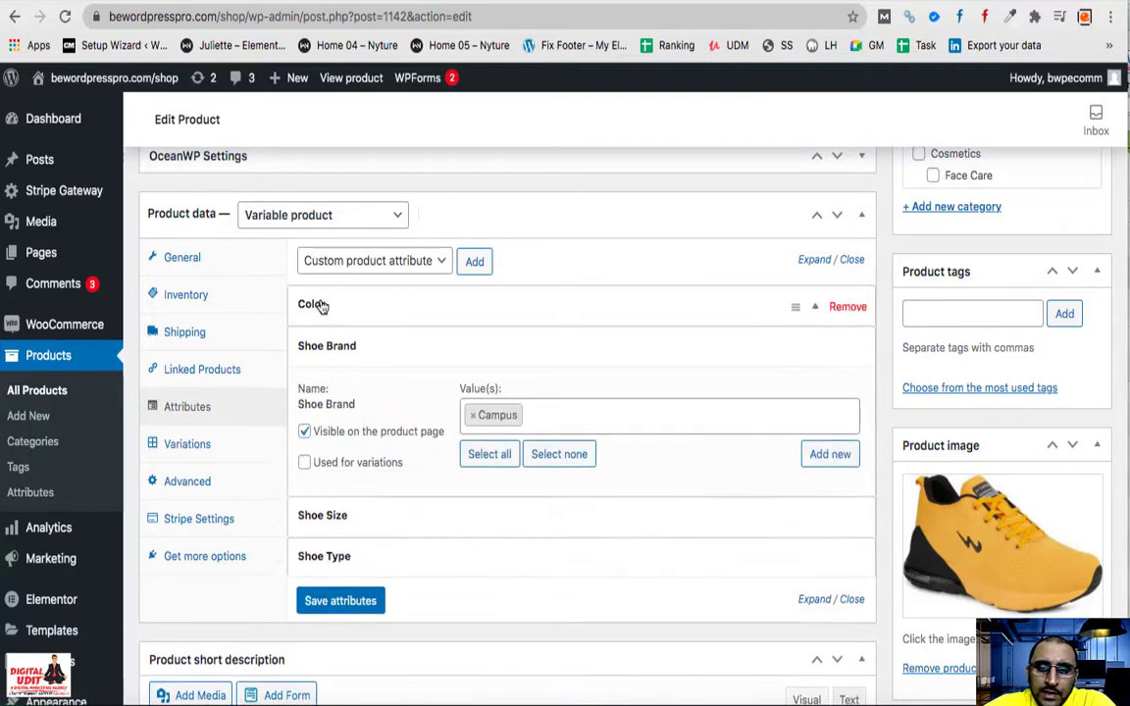
left_click(321, 304)
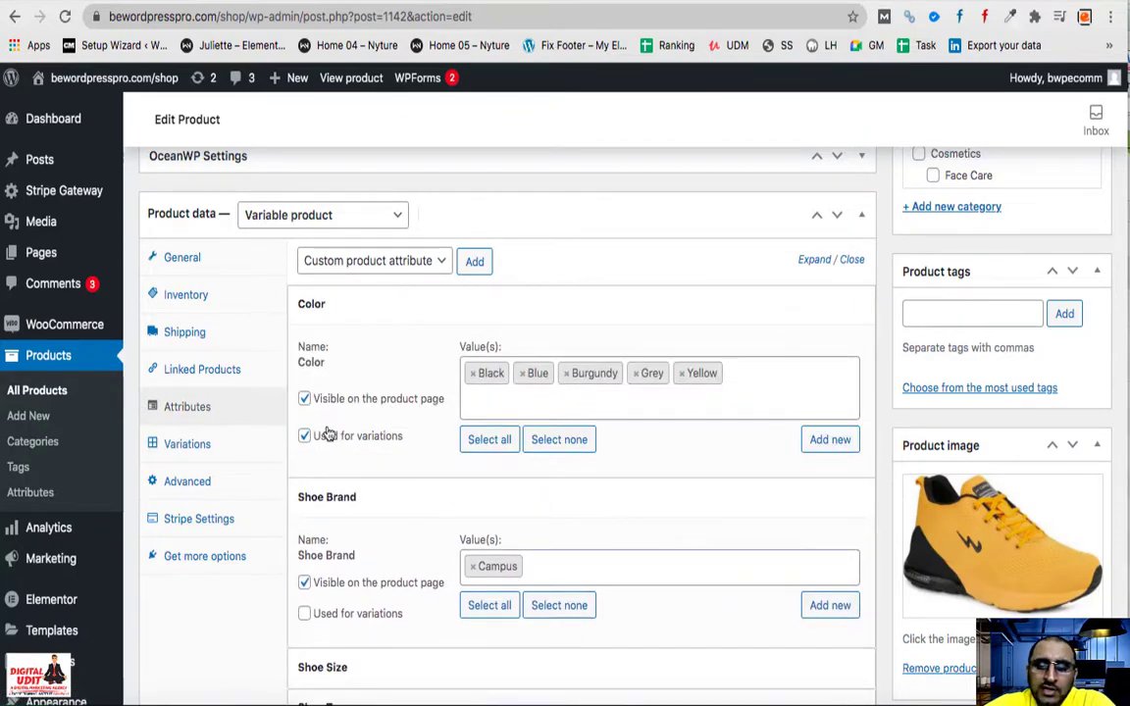
- Return to the variations to review the available bulk actions and the first page of the variation list
left_click(215, 453)
left_click(446, 309)
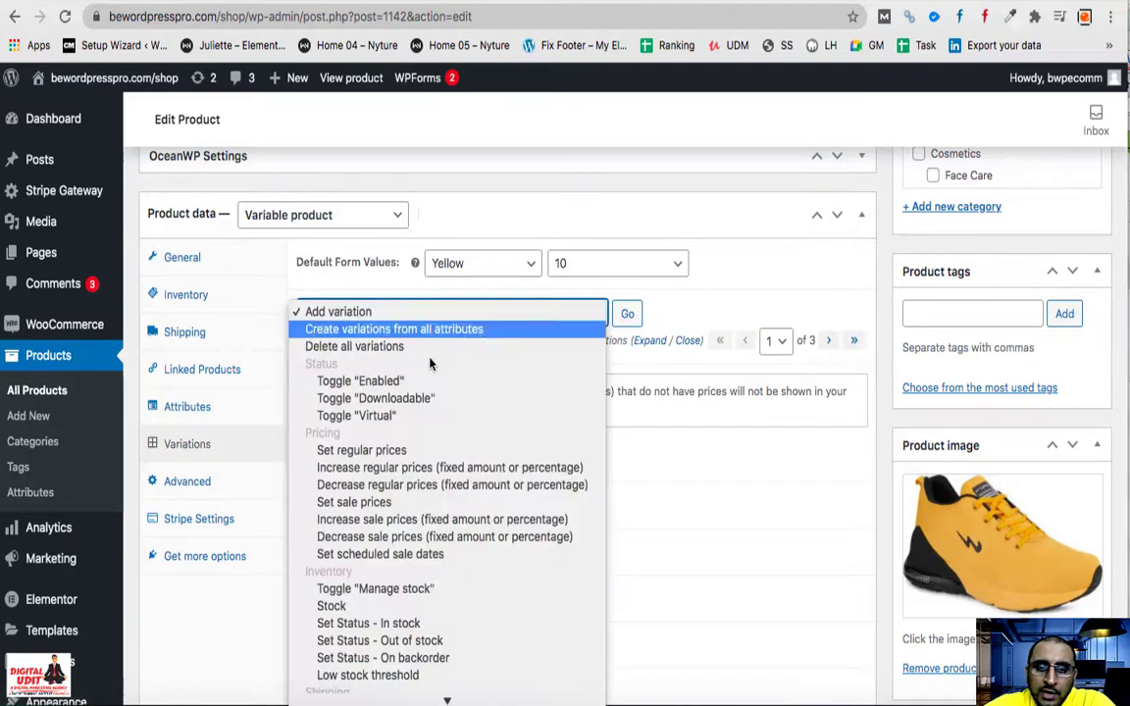
left_click(401, 290)
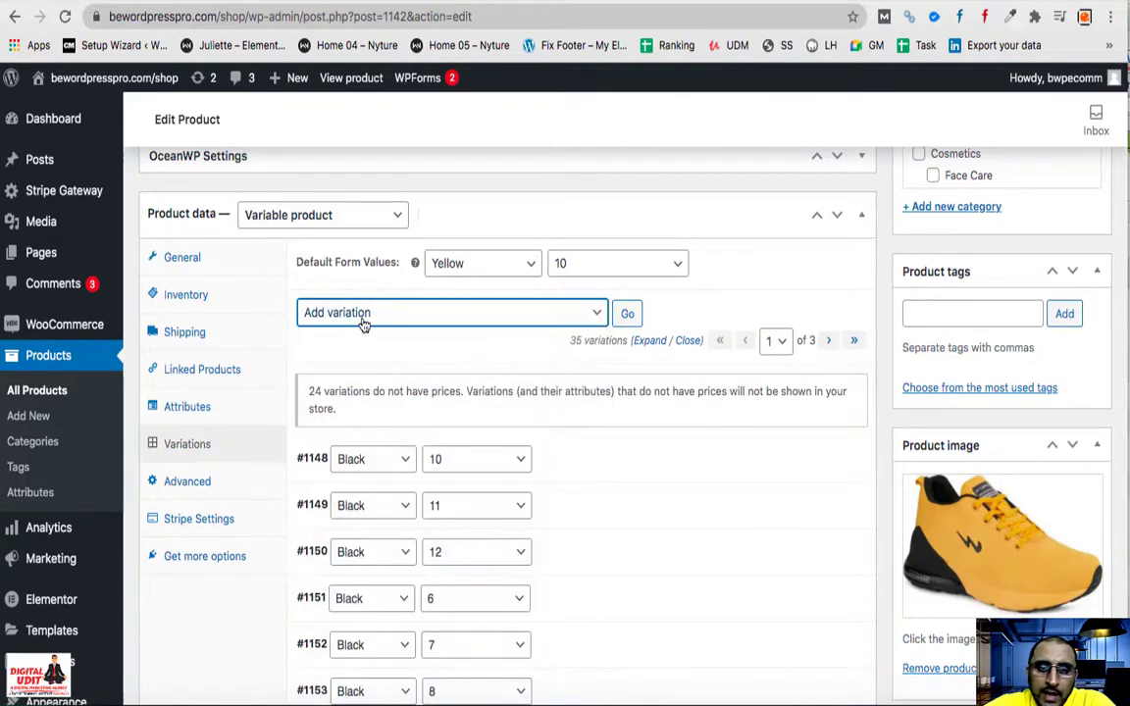
left_click(330, 310)
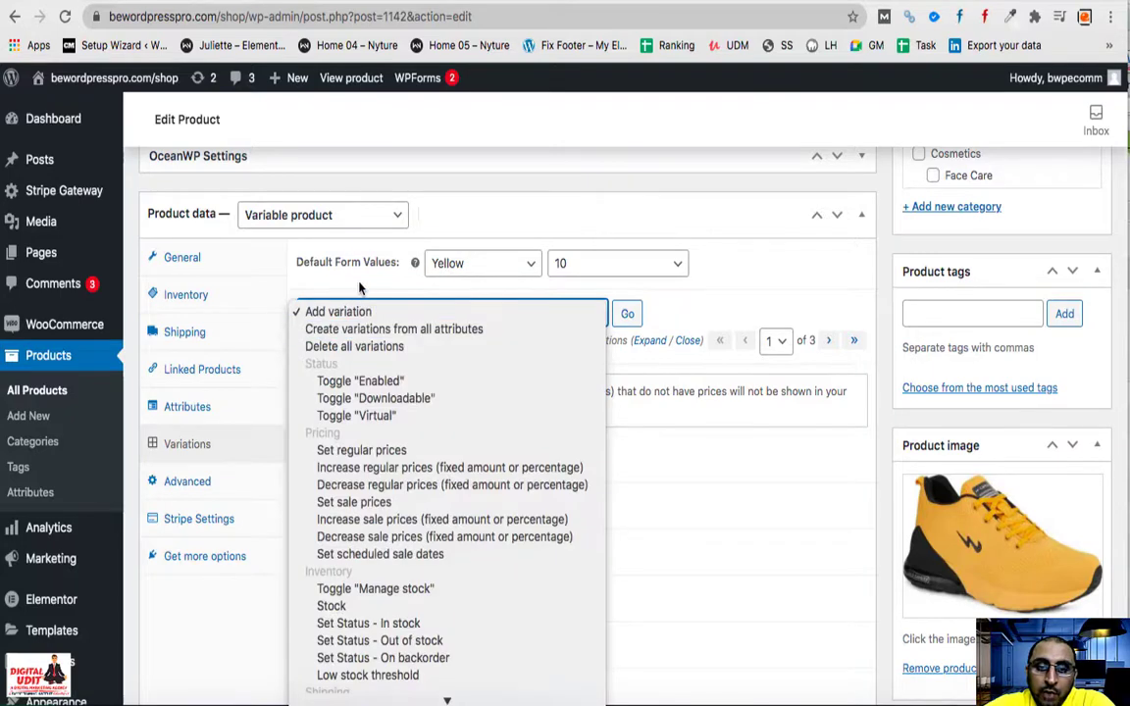
left_click(371, 296)
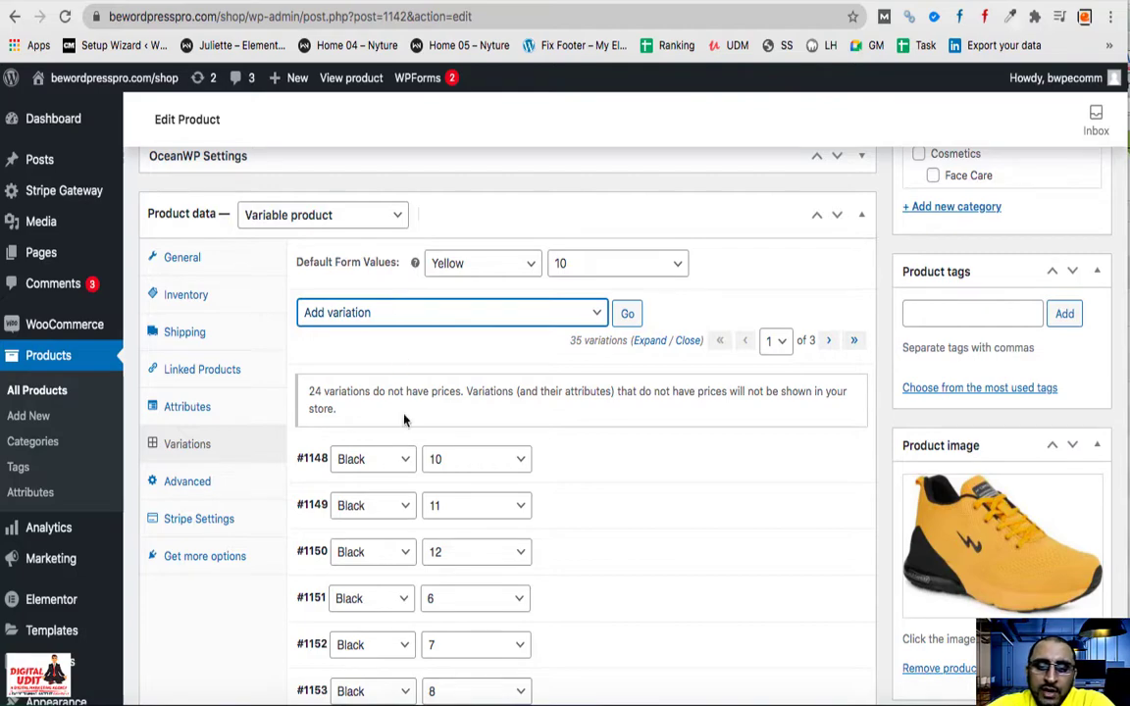
scroll(403, 420, "down", 10)
scroll(419, 549, "up", 3)
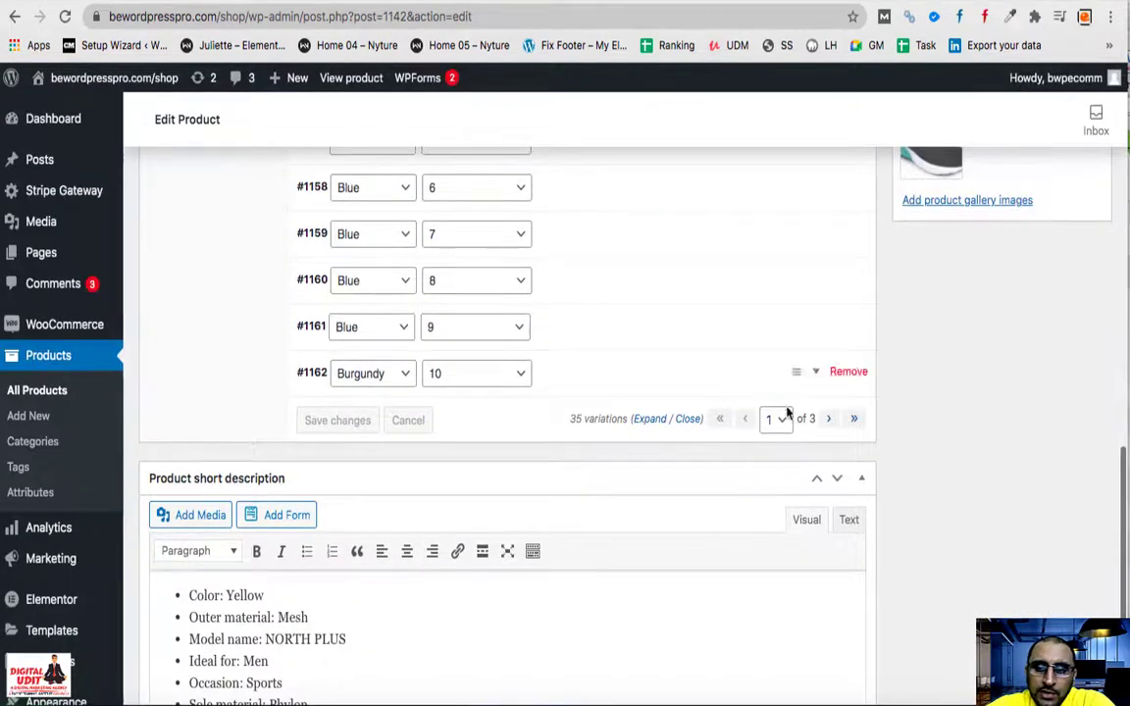
scroll(562, 454, "up", 7)
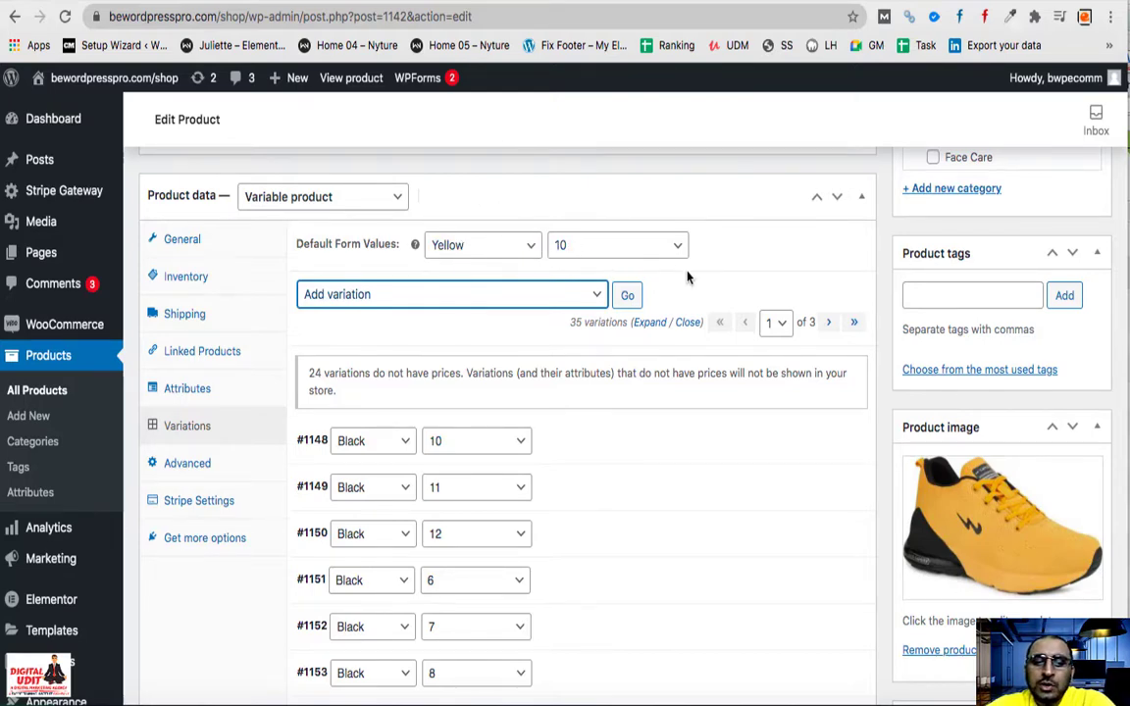
scroll(661, 550, "down", 8)
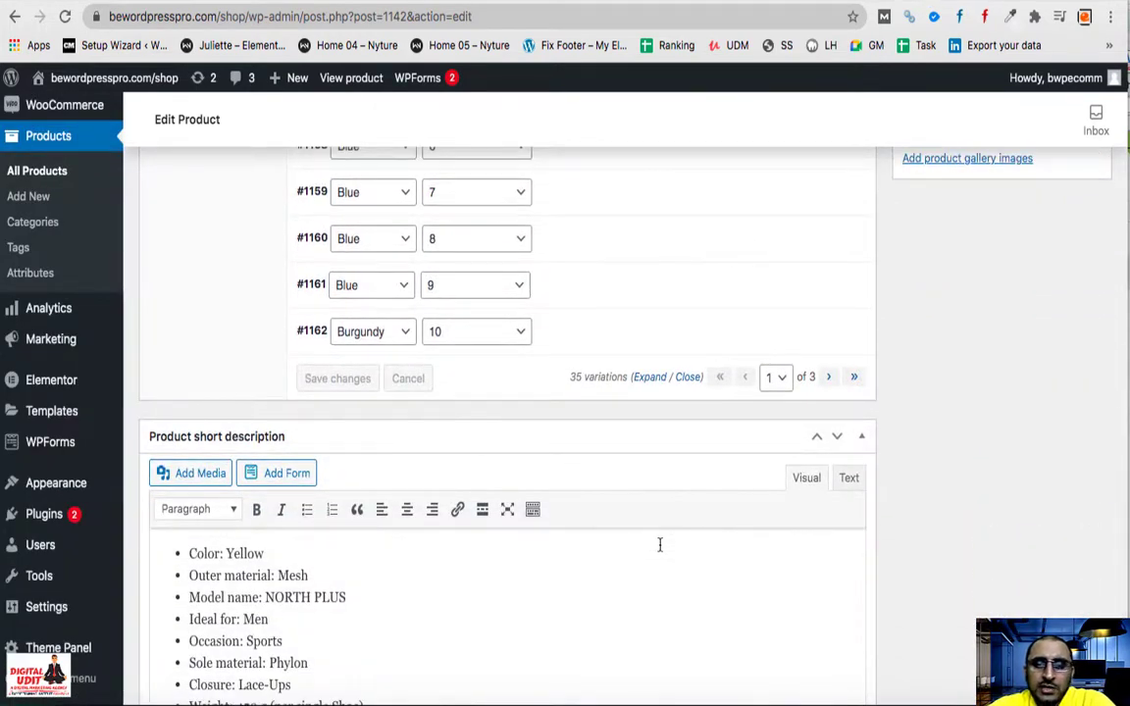
scroll(660, 546, "up", 8)
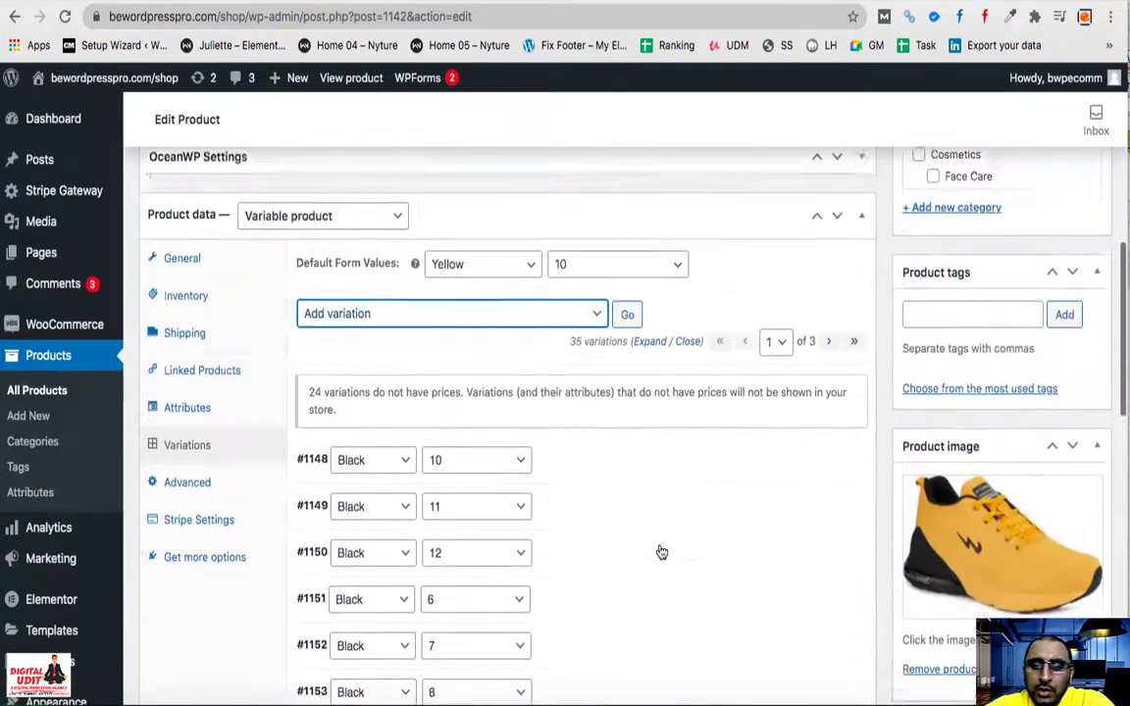
- Switch to the shoe's storefront page and review the attributes in its additional information
left_click(350, 78)
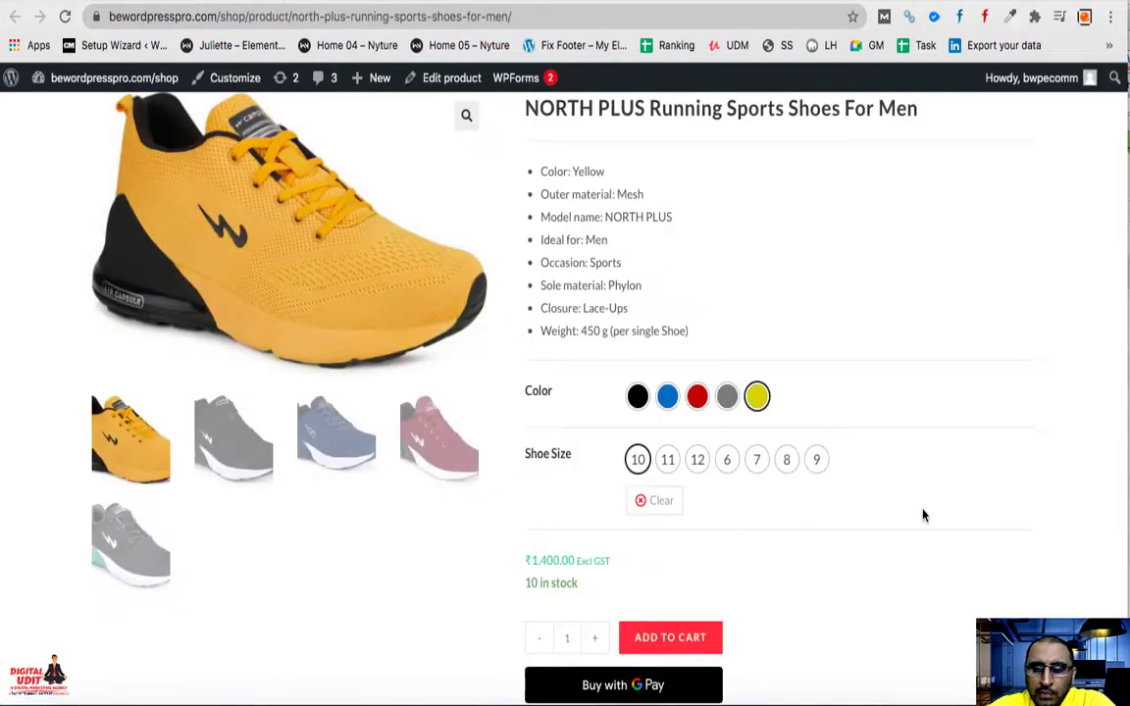
scroll(922, 515, "up", 4)
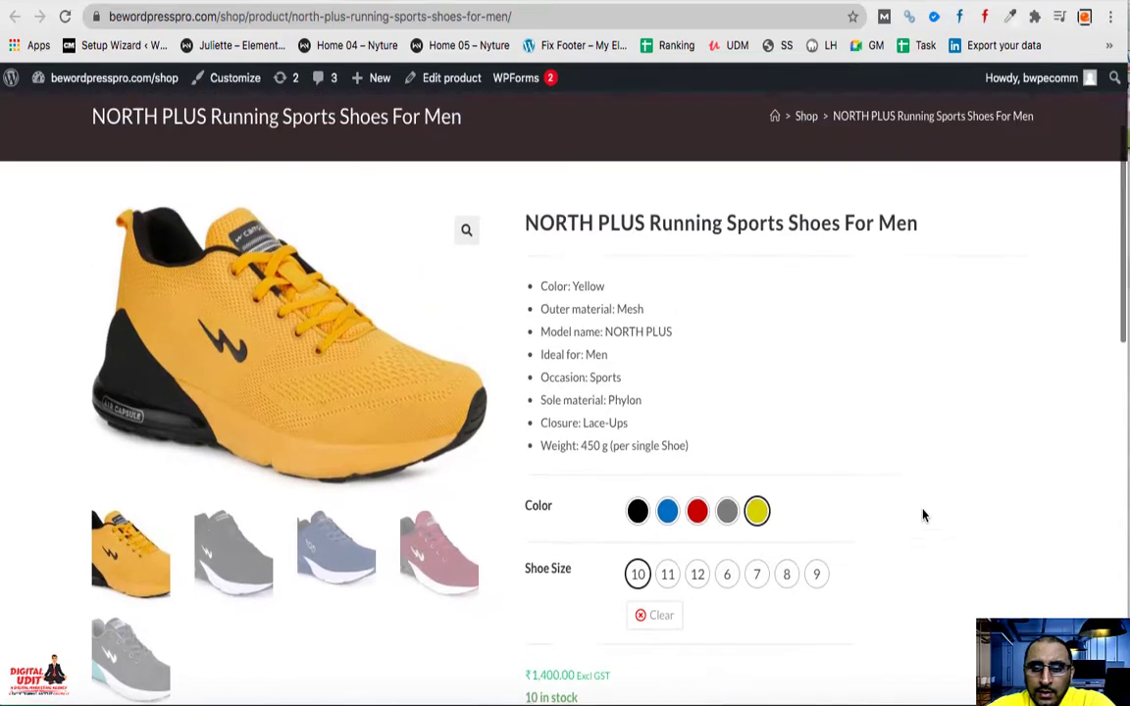
scroll(922, 515, "down", 4)
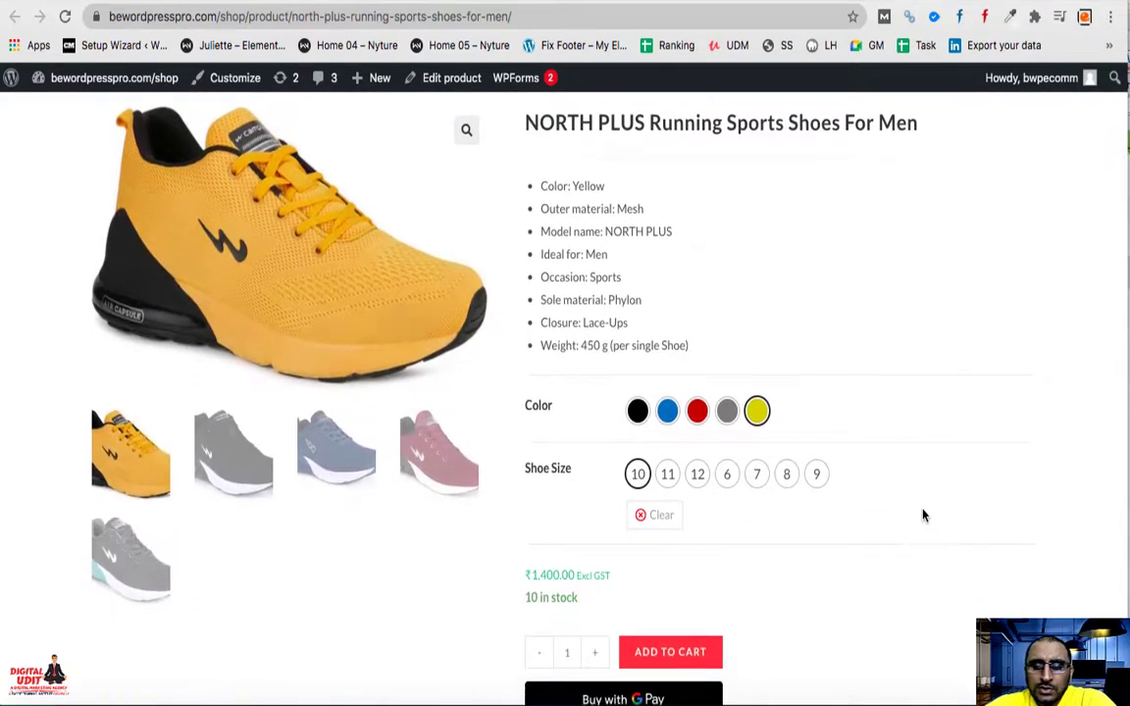
scroll(922, 515, "down", 1)
scroll(923, 516, "down", 3)
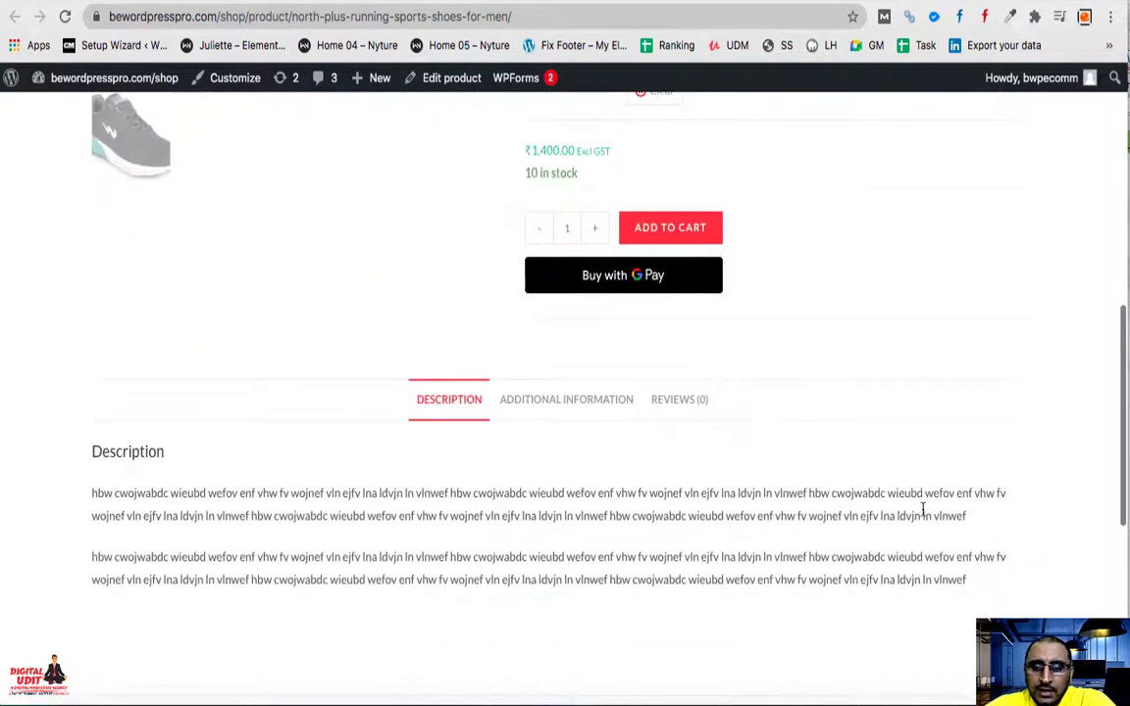
left_click(589, 412)
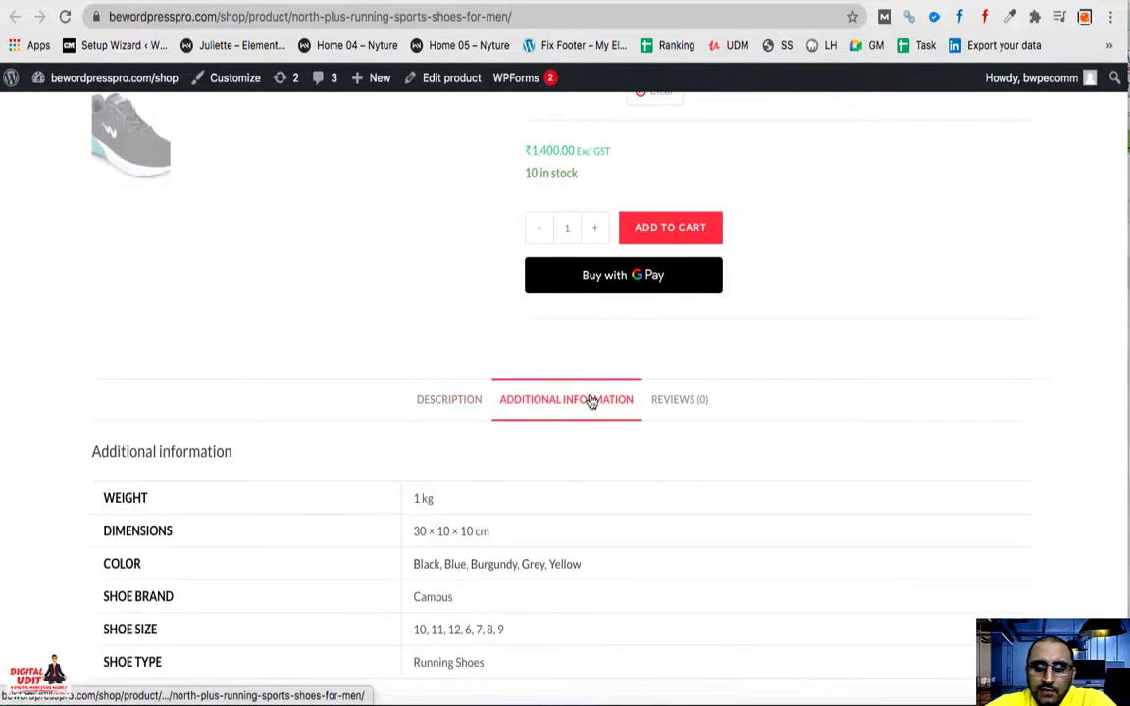
scroll(588, 404, "down", 2)
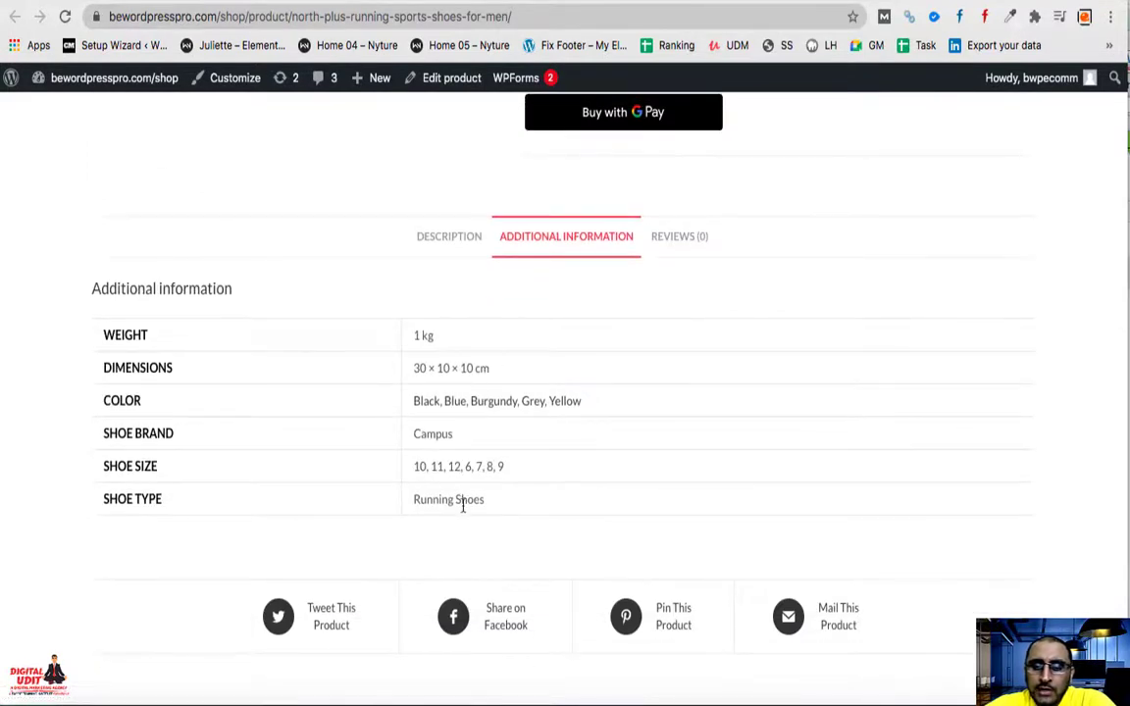
- Switch between the shoe's description and additional information sections on the storefront page to compare their contents
scroll(463, 503, "up", 1)
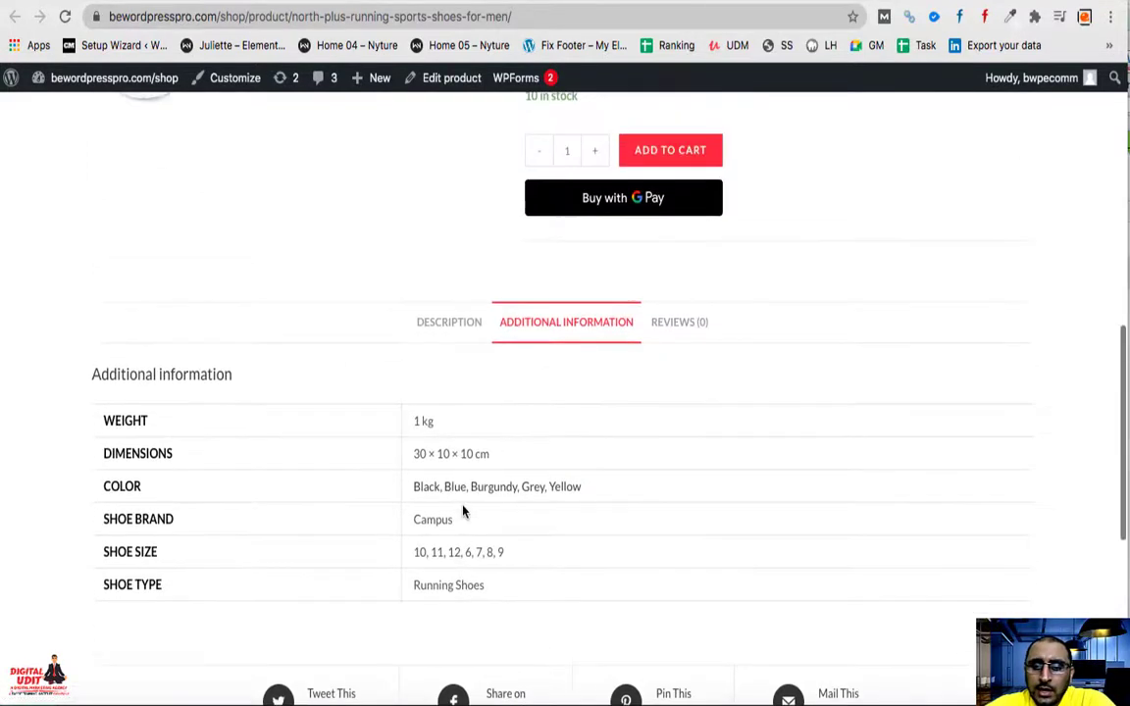
left_click(682, 337)
left_click(618, 339)
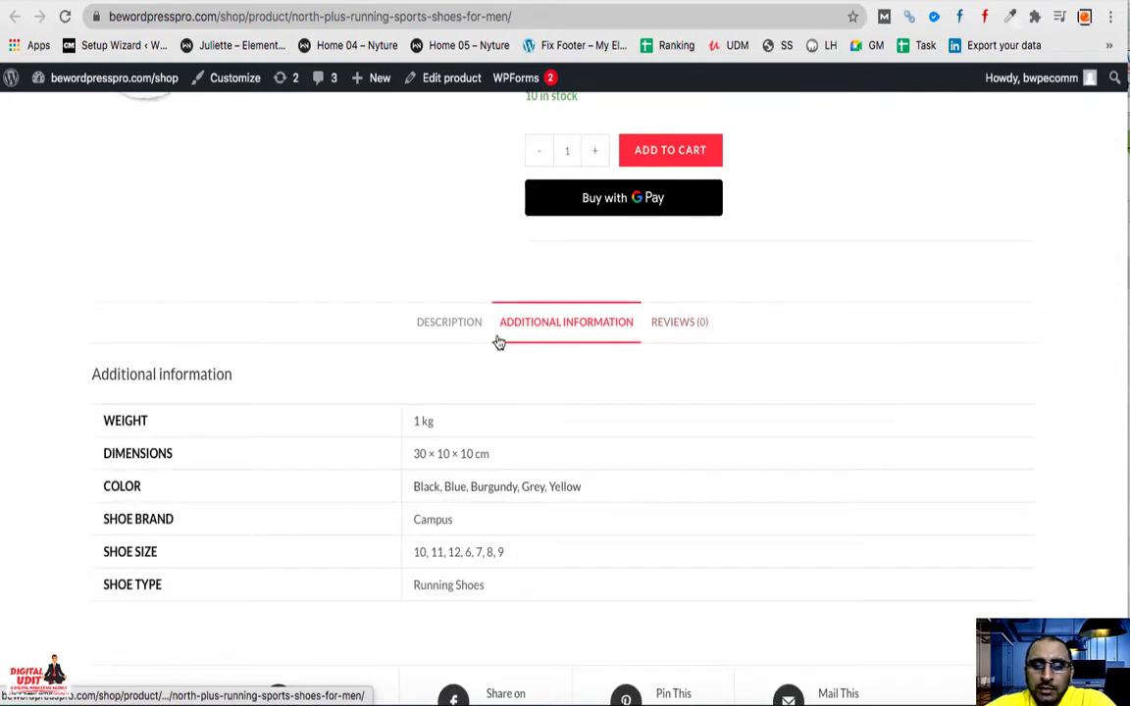
left_click(447, 323)
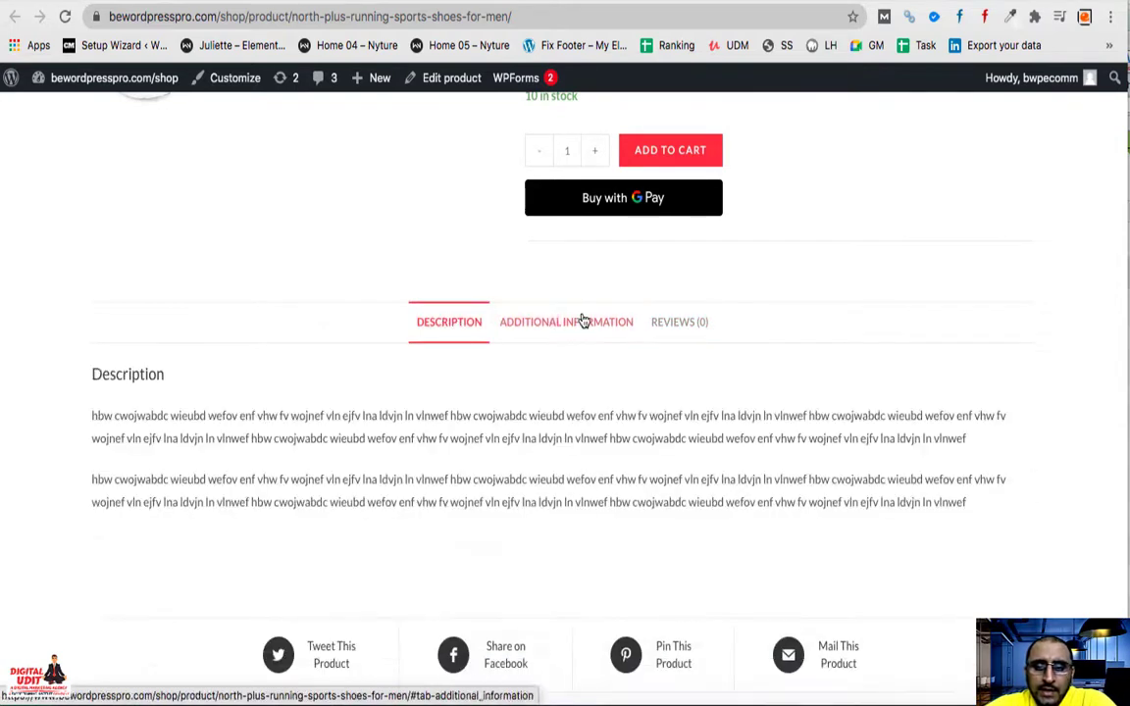
left_click(583, 322)
left_click(435, 337)
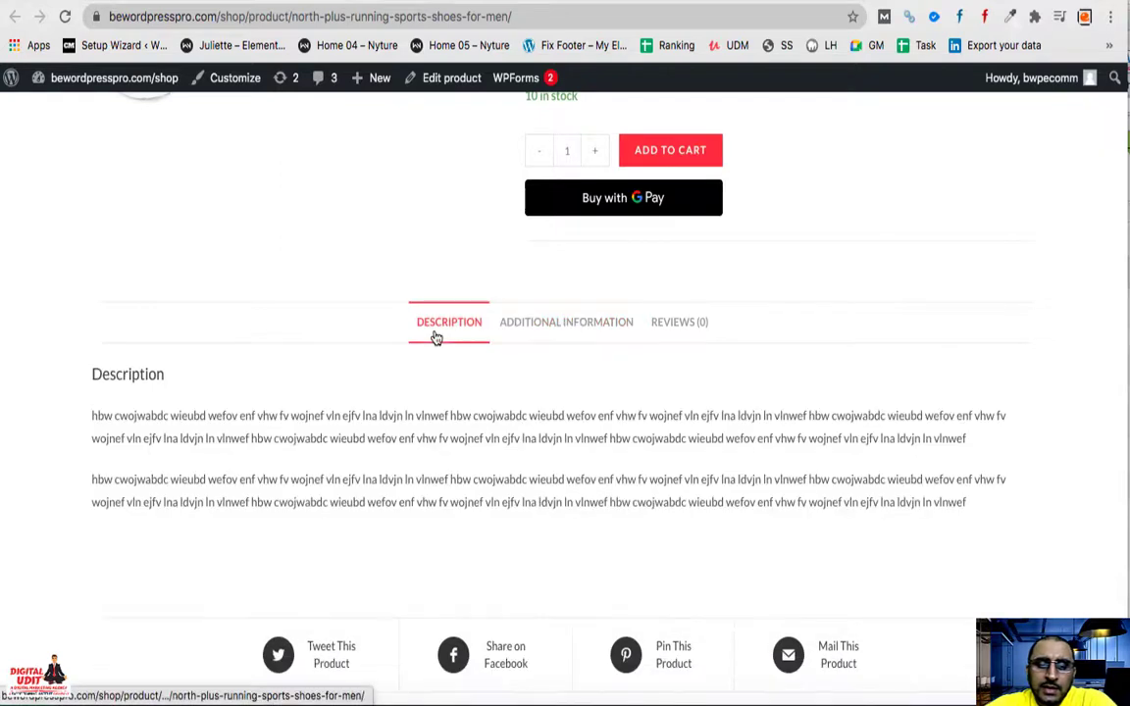
left_click(605, 339)
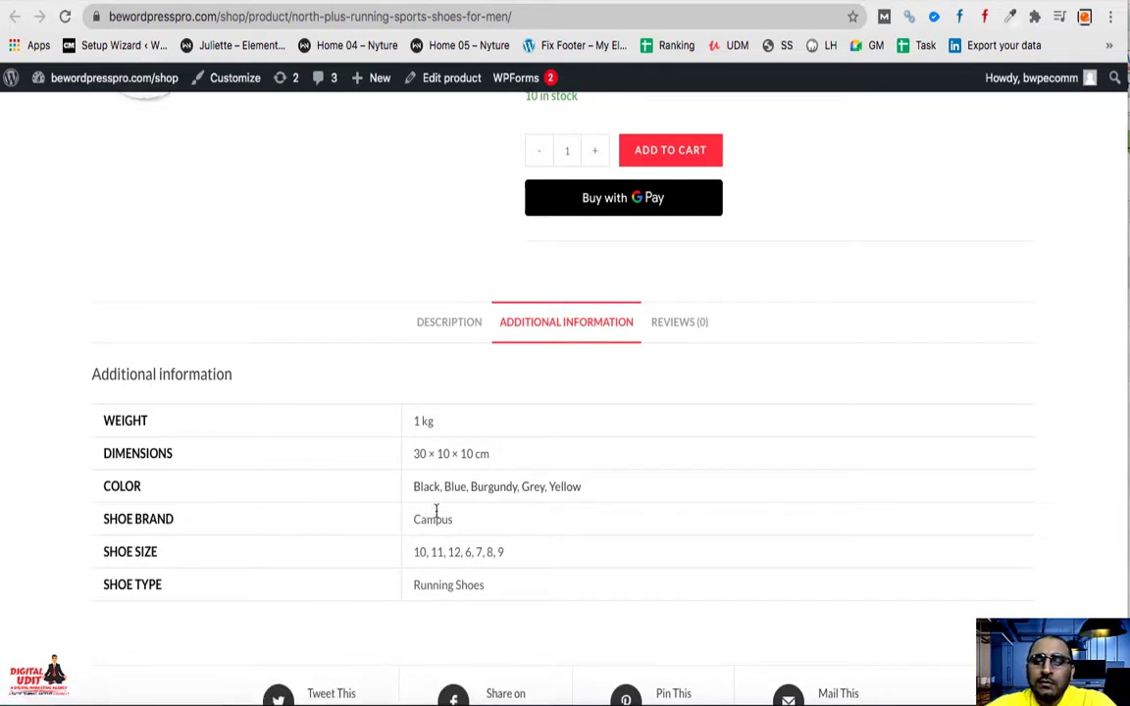
- Look over the rest of the shoe's storefront page, from the footer back up to the gallery and the color and size swatches
scroll(436, 512, "down", 5)
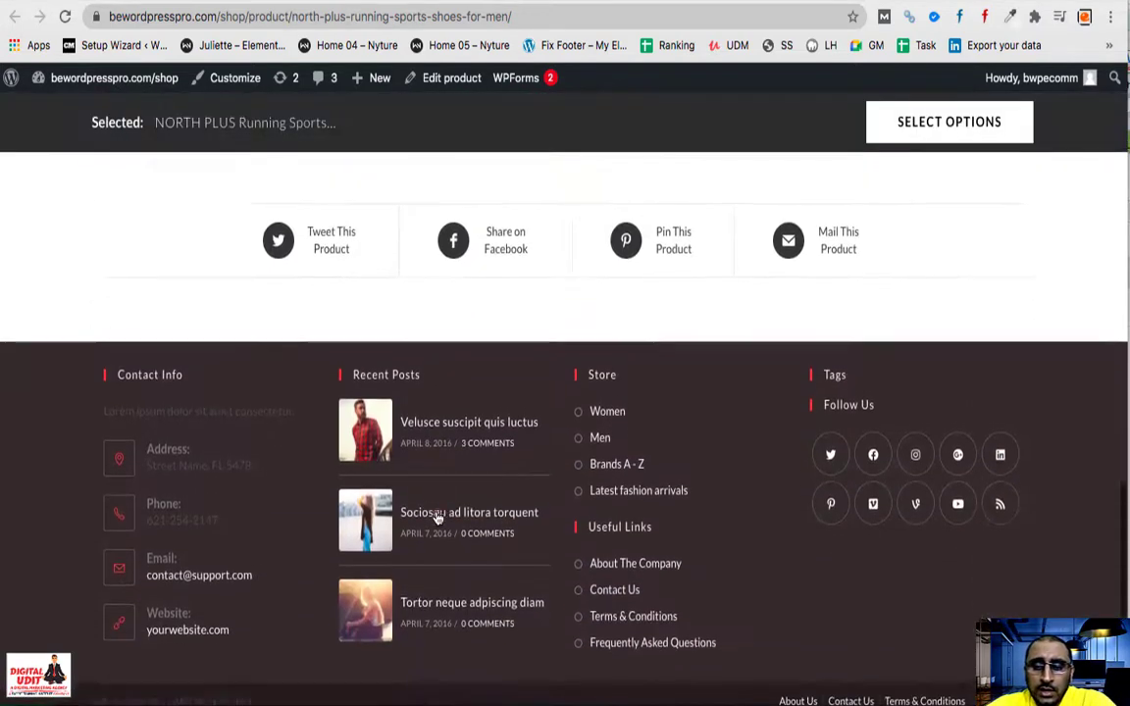
scroll(437, 518, "up", 1)
scroll(436, 517, "up", 15)
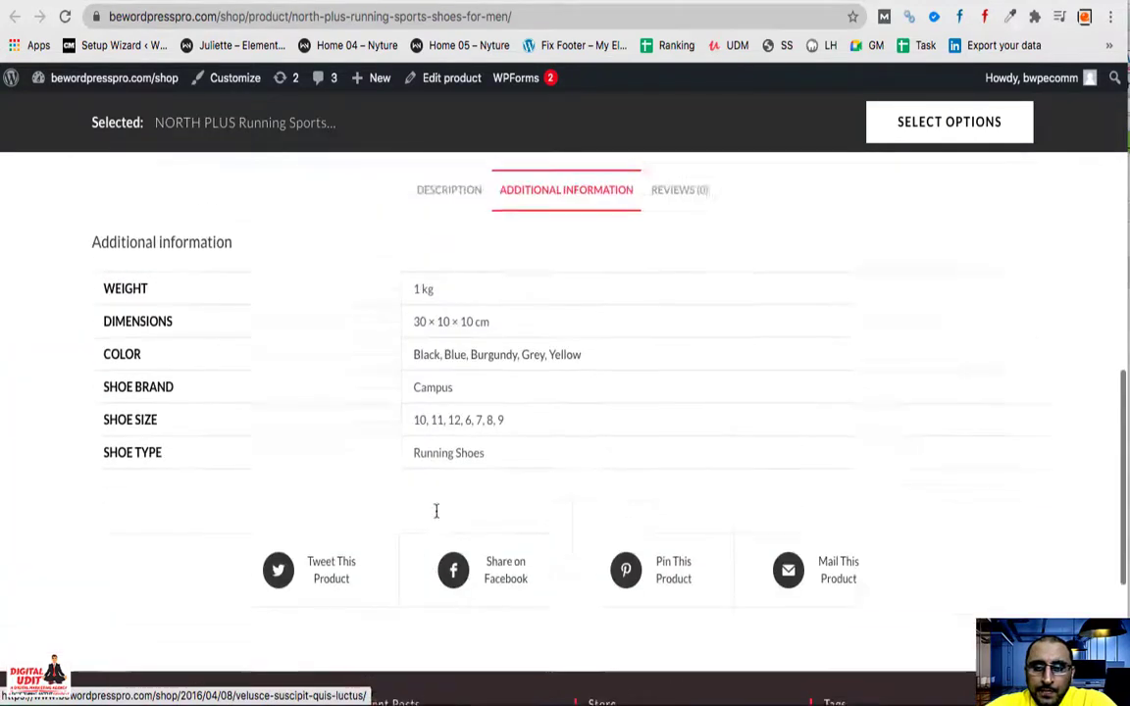
scroll(436, 517, "down", 2)
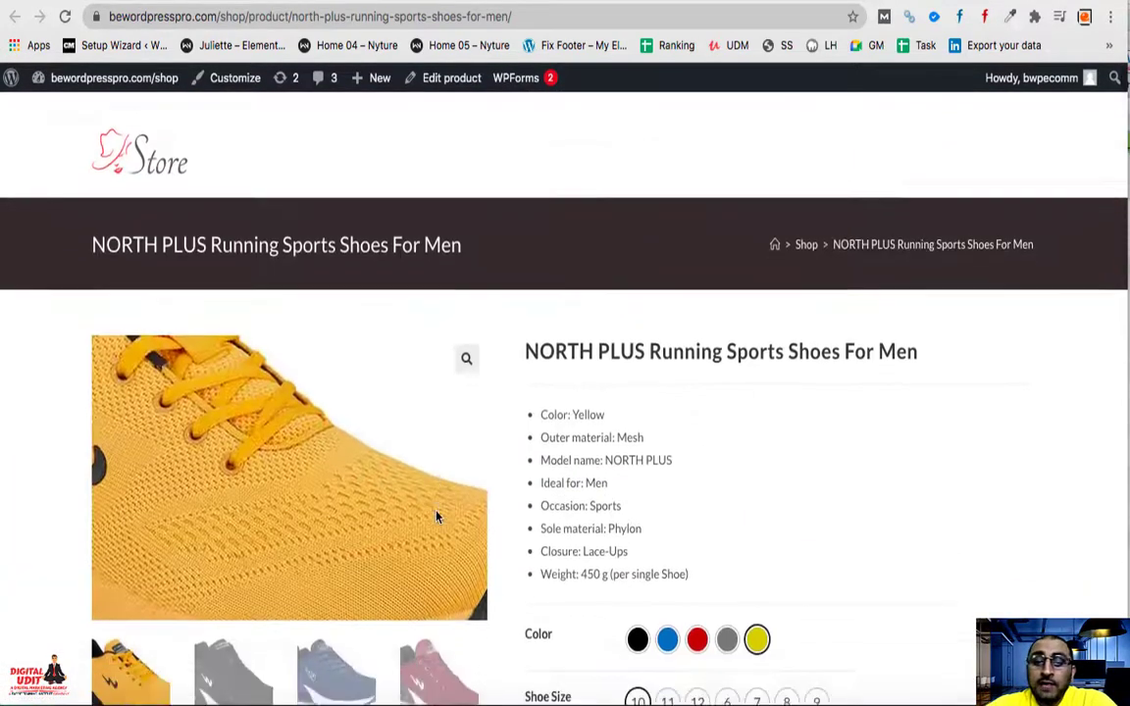
scroll(438, 517, "down", 1)
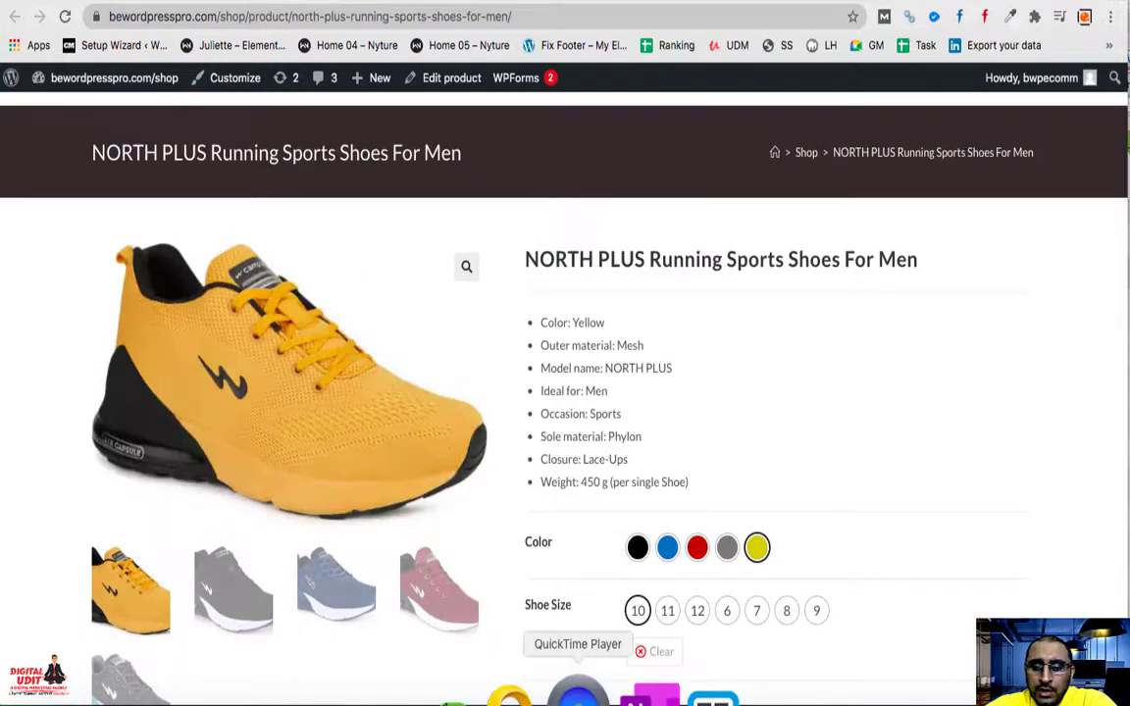
scroll(393, 312, "up", 2)
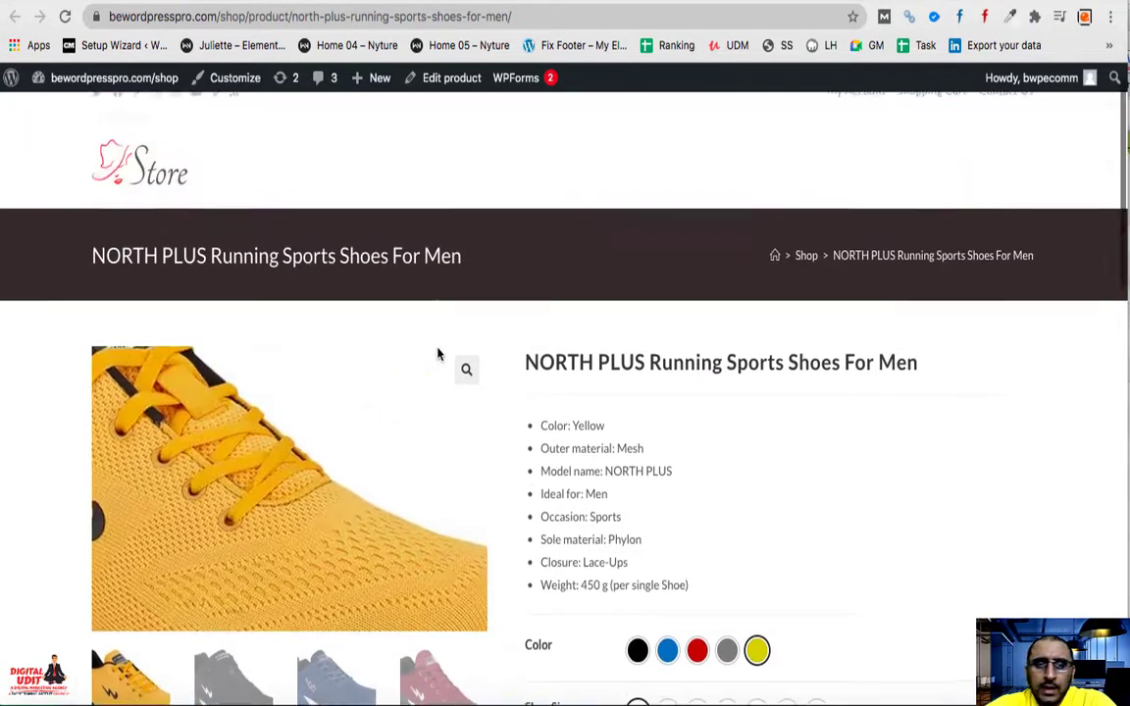
- Return to the editing page of the shoe product and update the product
left_click(257, 3)
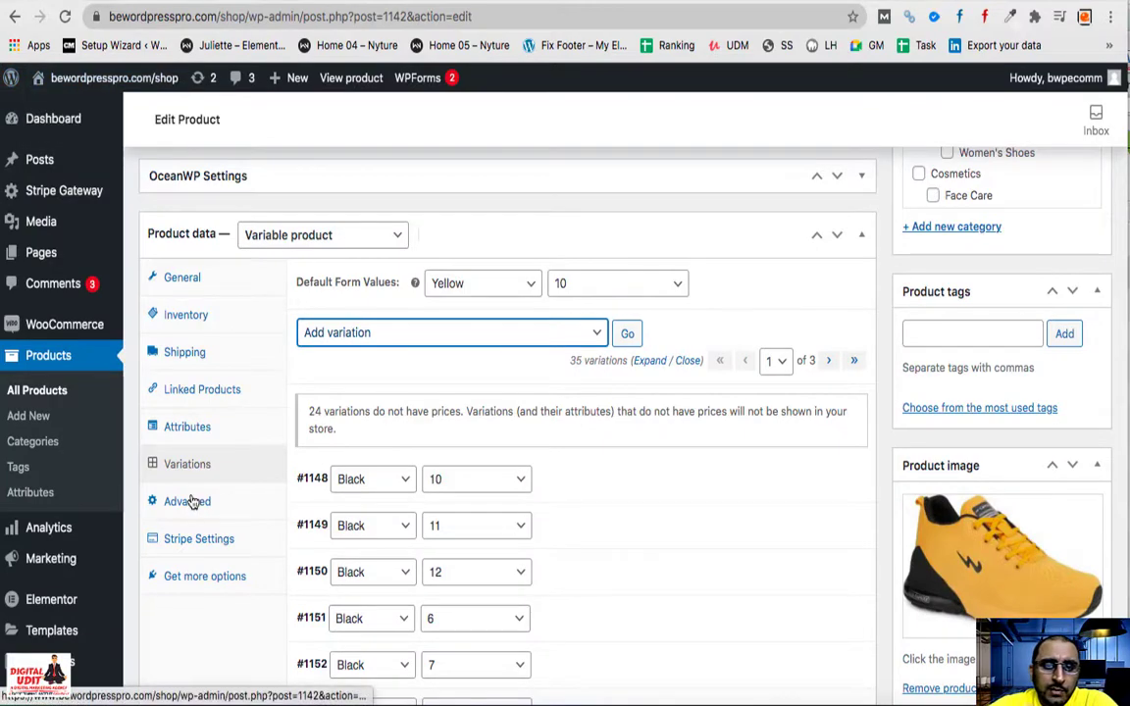
scroll(227, 233, "up", 10)
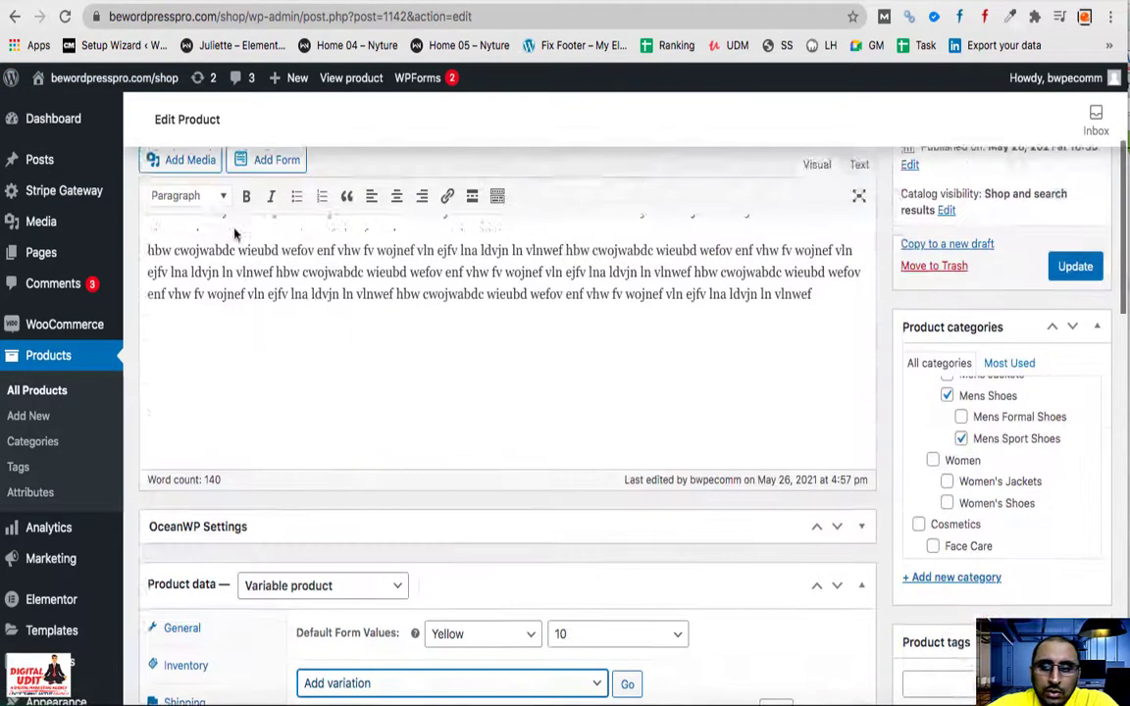
left_click(1069, 540)
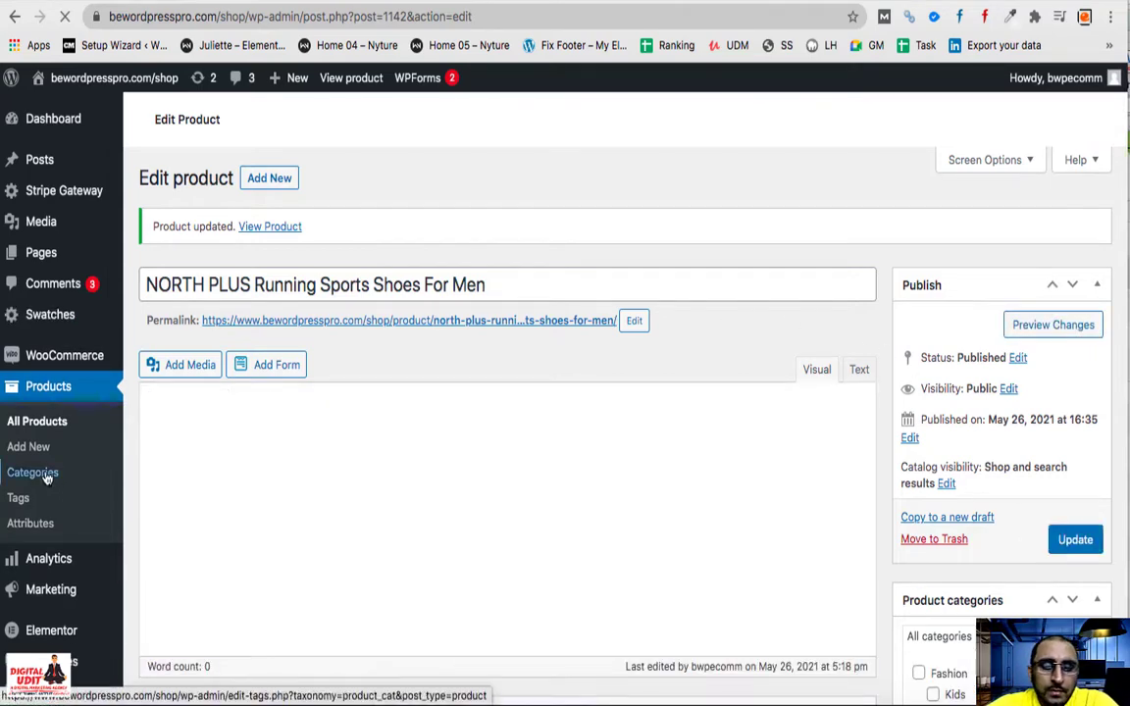
- Add a product category named Mens Shirts under the parent category Mens, with the default display type
left_click(33, 473)
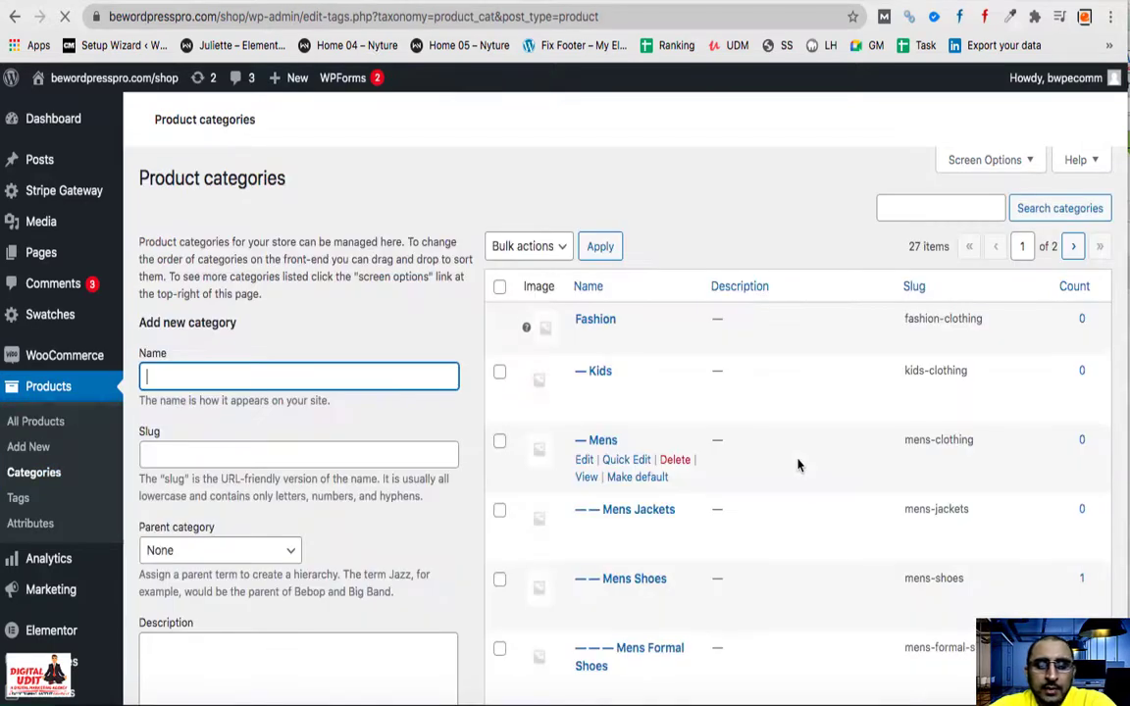
scroll(648, 541, "down", 2)
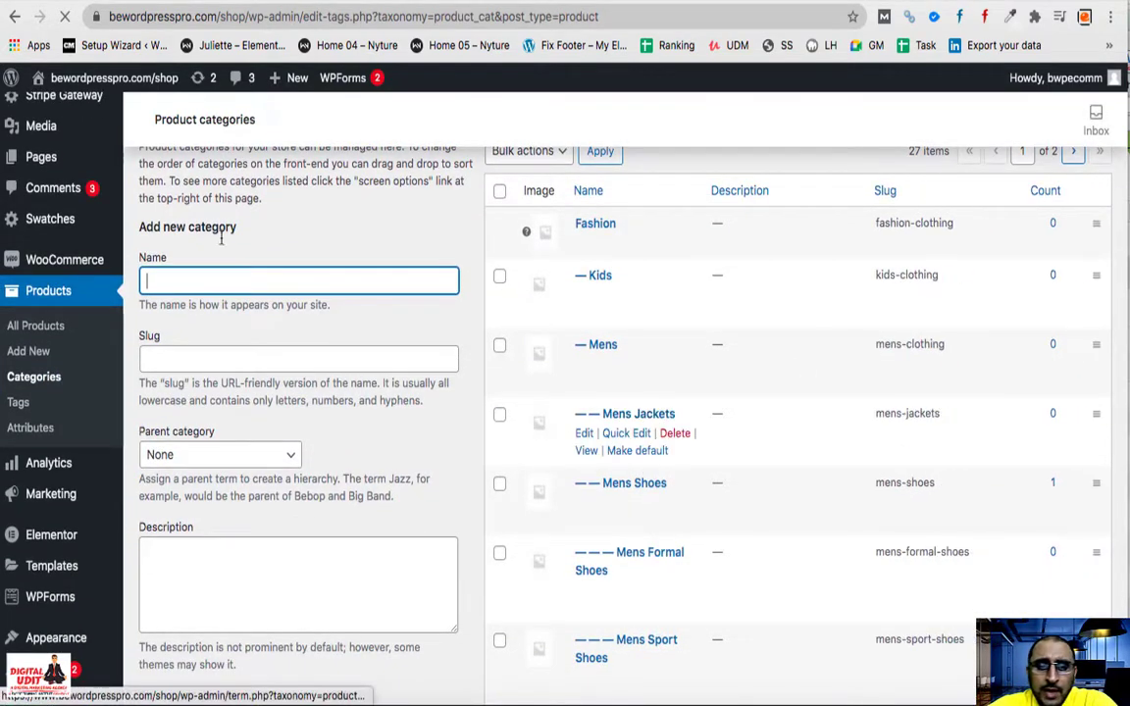
type("Men")
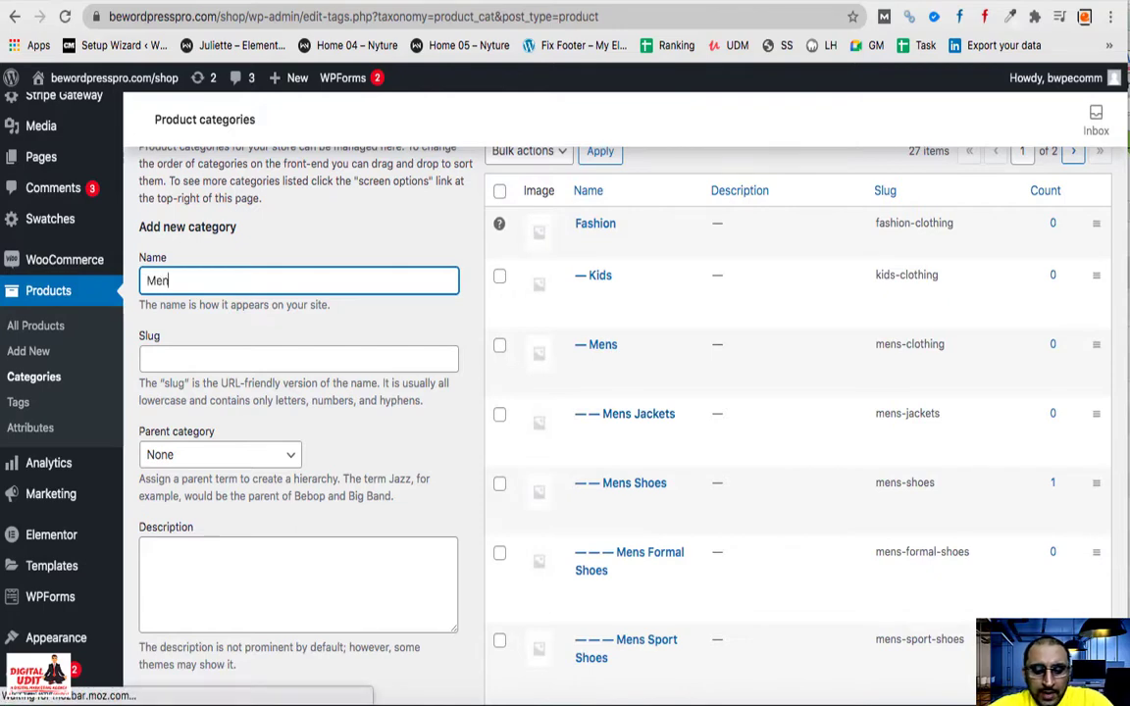
type("s Shirts")
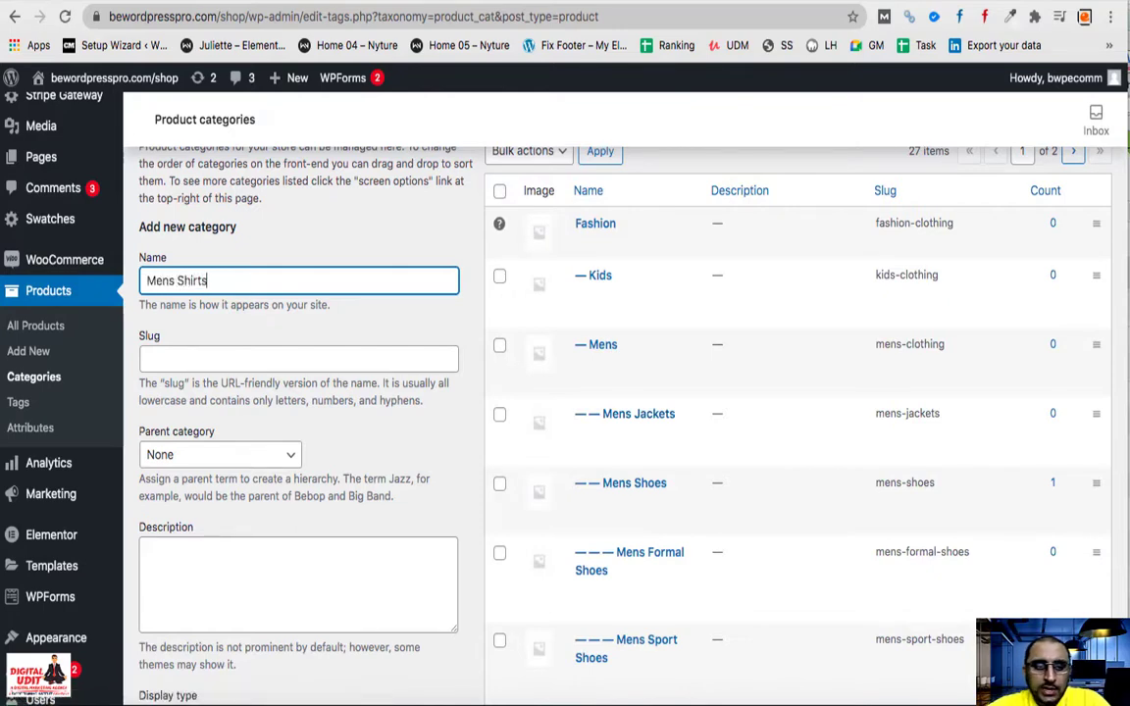
left_click(219, 453)
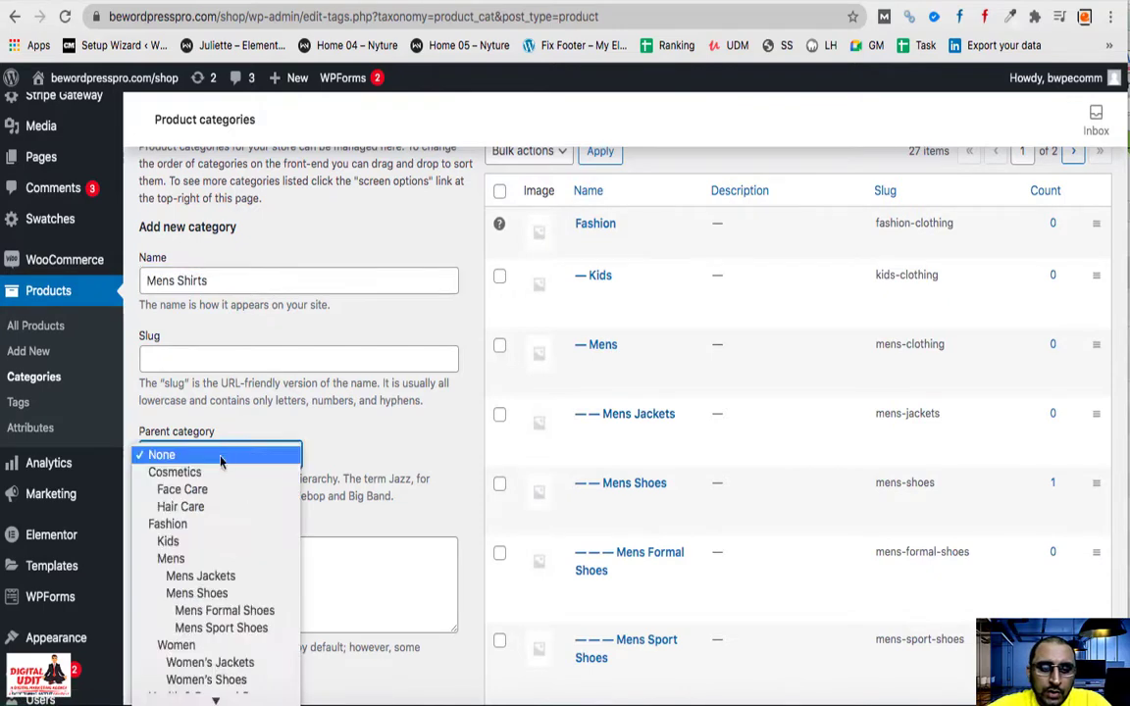
scroll(209, 512, "down", 2)
left_click(209, 512)
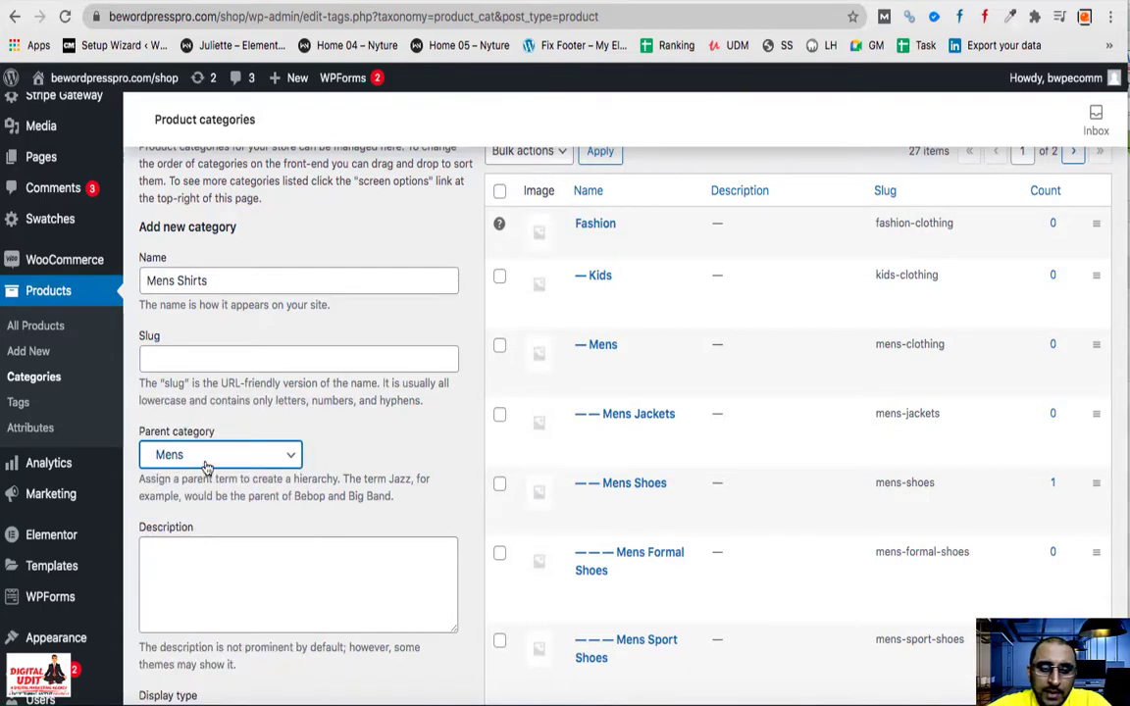
scroll(202, 491, "down", 5)
scroll(204, 487, "down", 1)
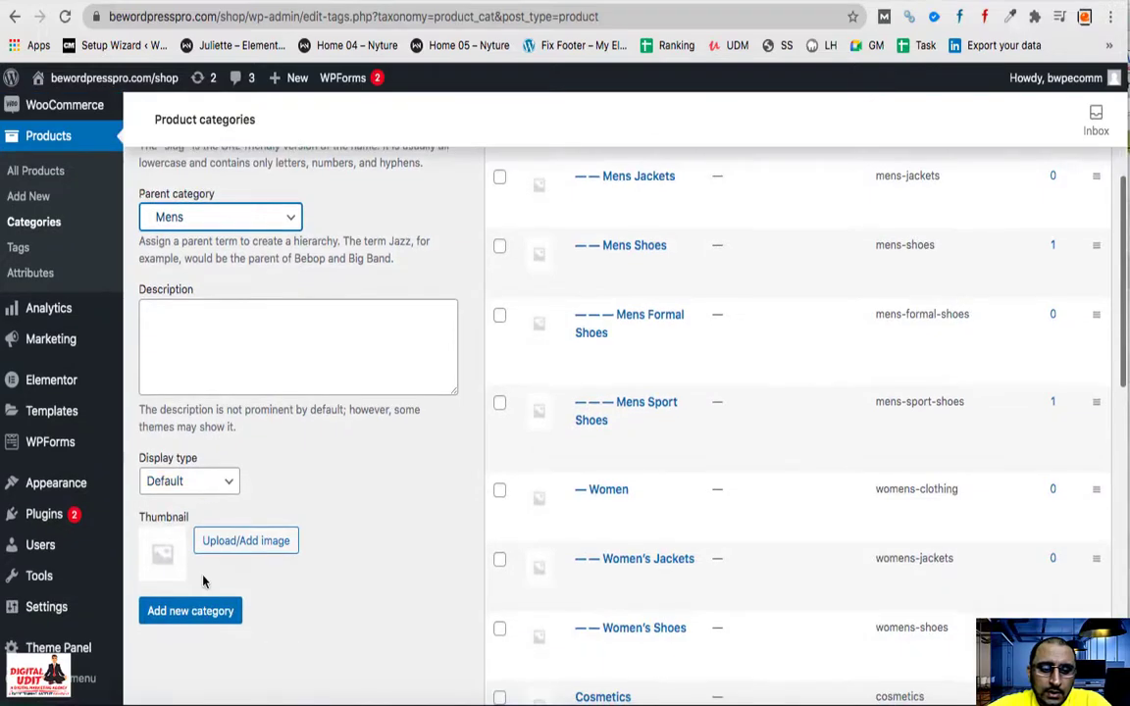
left_click(201, 618)
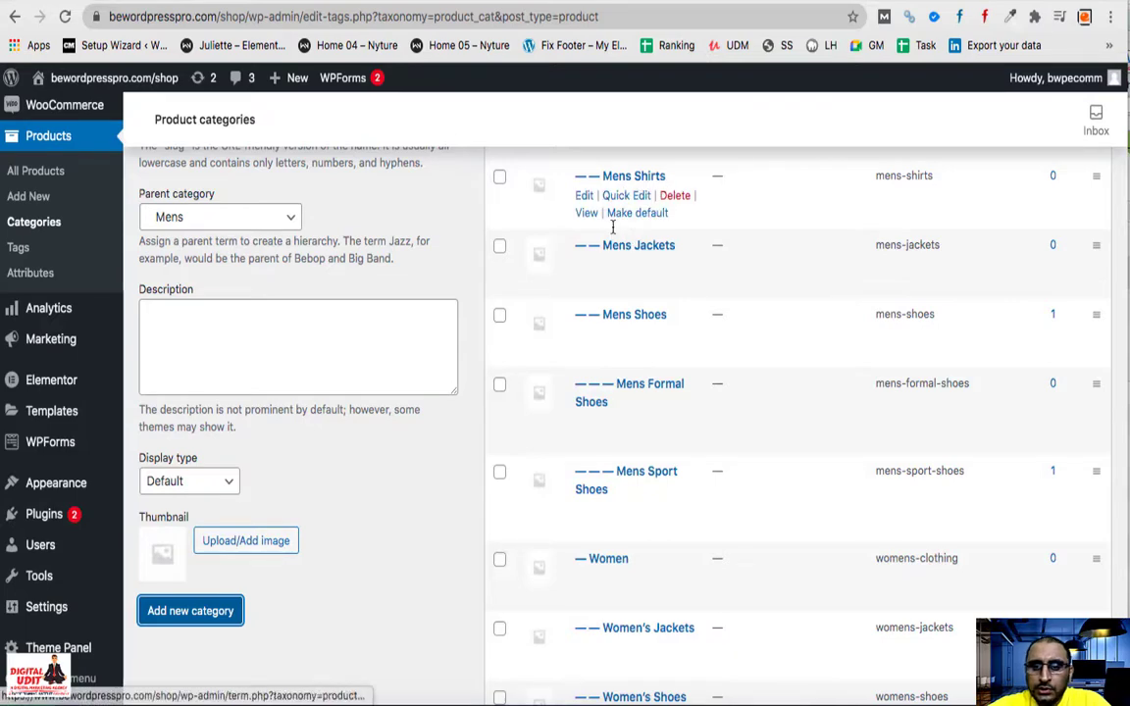
- Go to the product attributes and open the T-Shirt Size attribute for editing
scroll(448, 362, "up", 4)
scroll(234, 341, "up", 3)
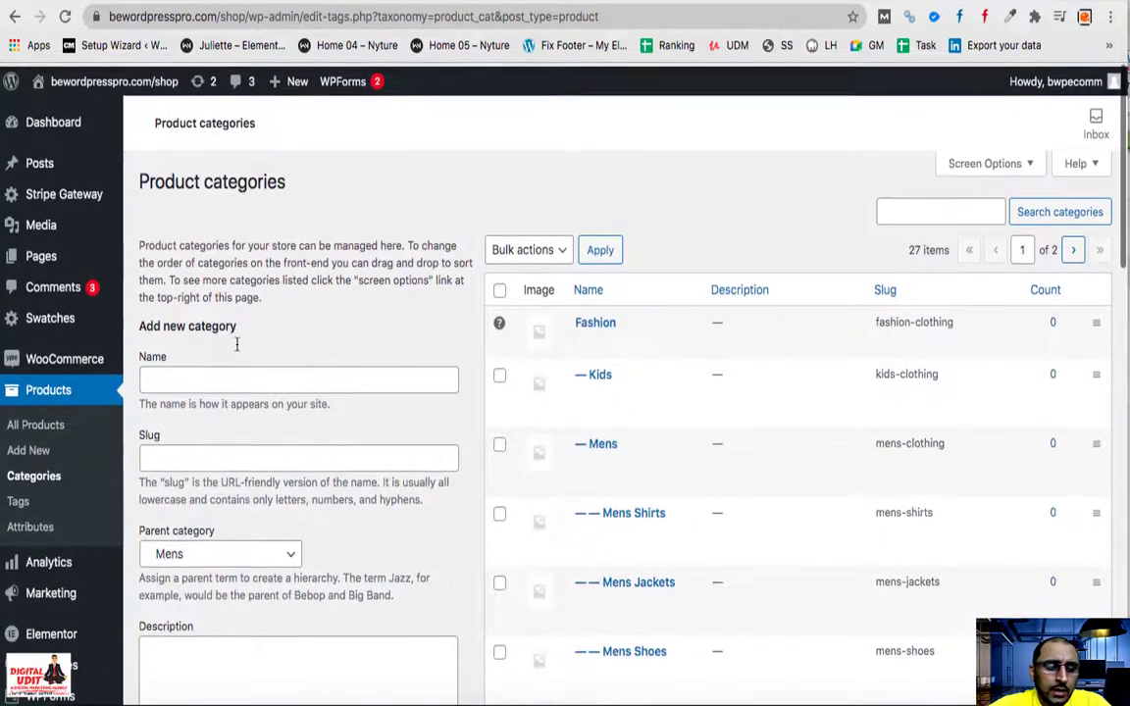
left_click(36, 526)
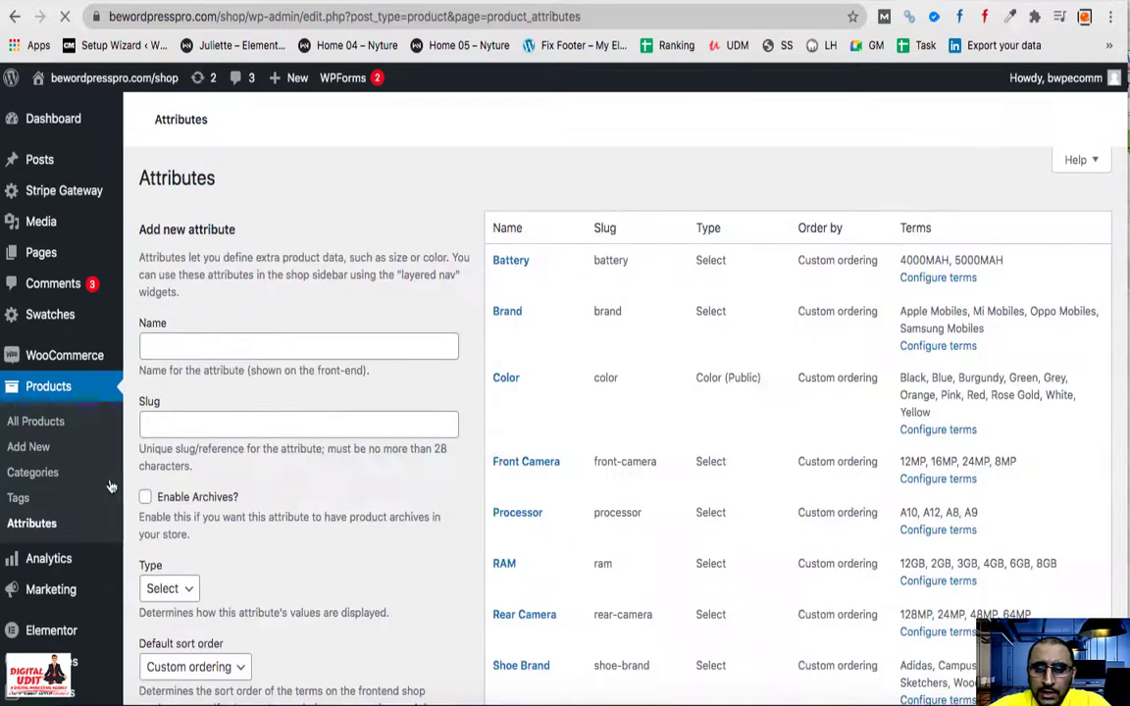
scroll(696, 501, "down", 5)
scroll(695, 510, "down", 1)
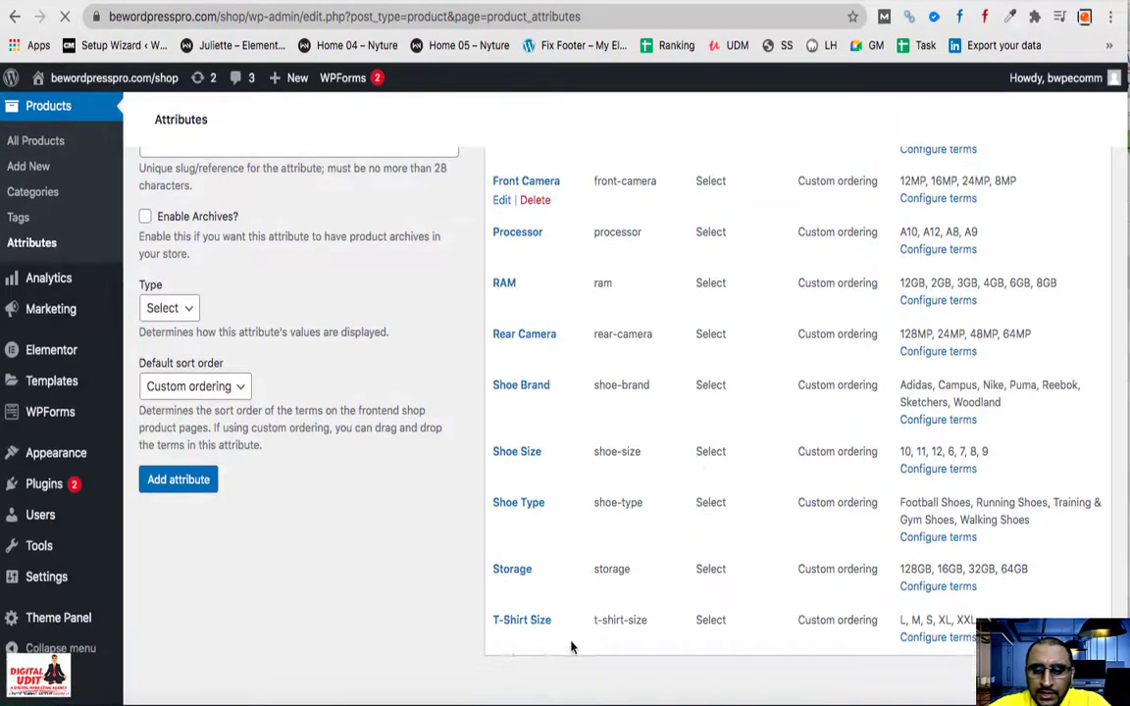
scroll(572, 646, "up", 1)
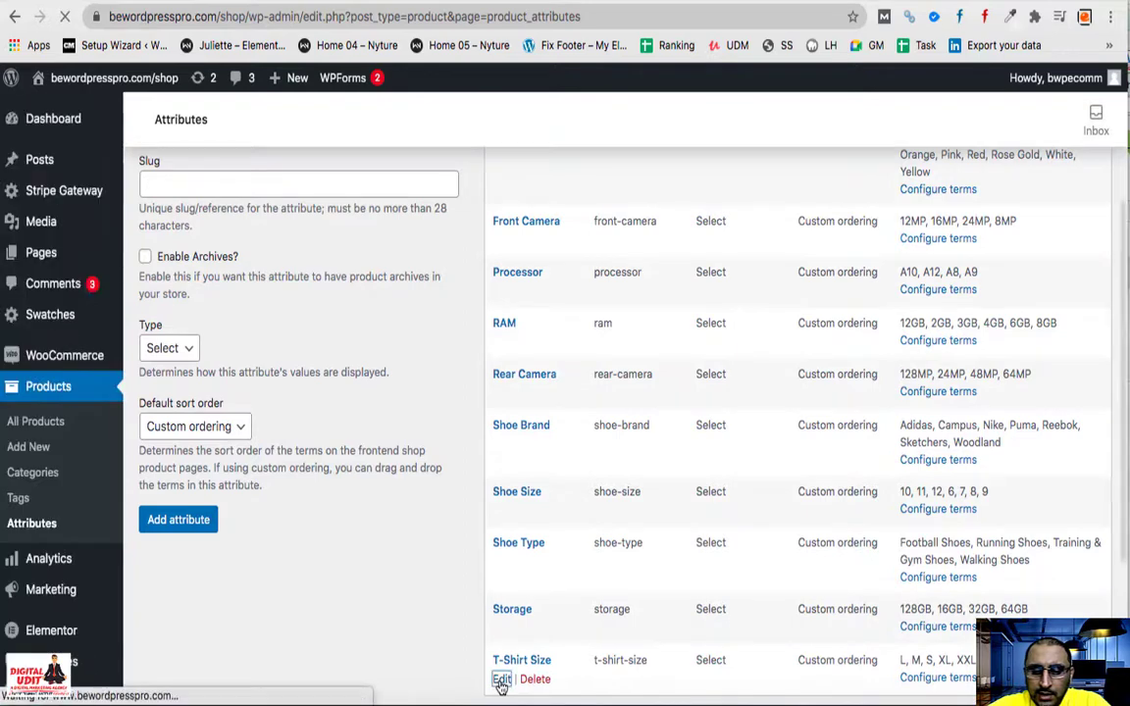
left_click(501, 679)
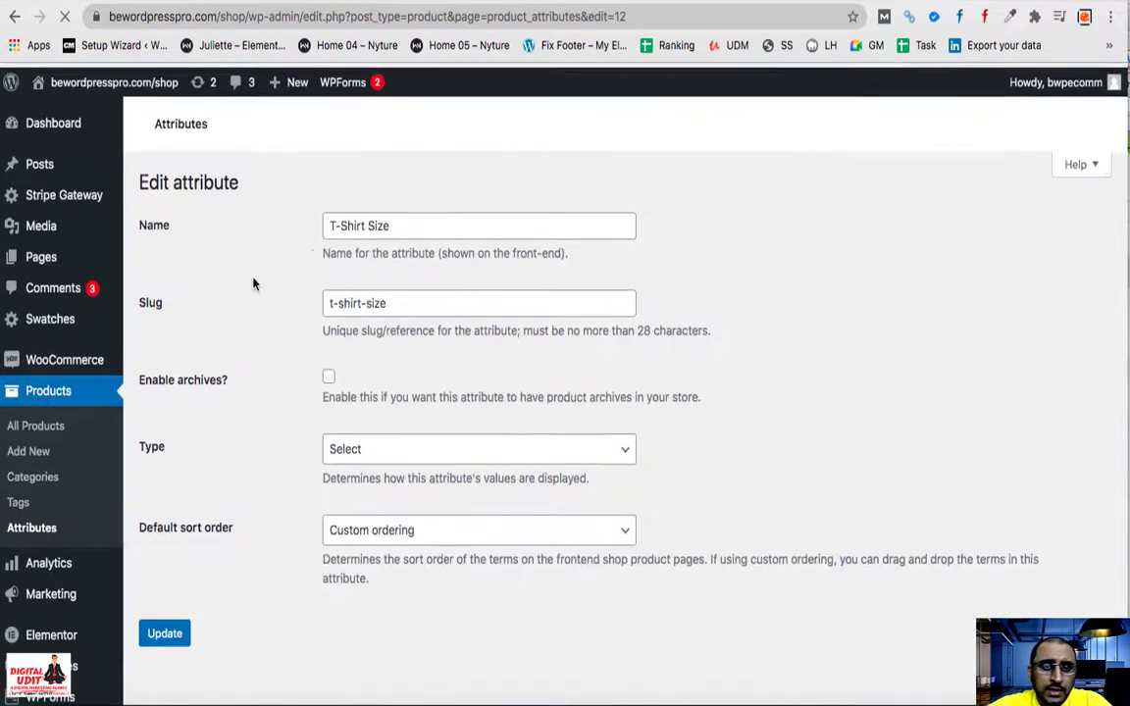
- Rename the attribute to Shirt Size, keep its type as Select, and update it
left_click_drag(341, 221, 305, 220)
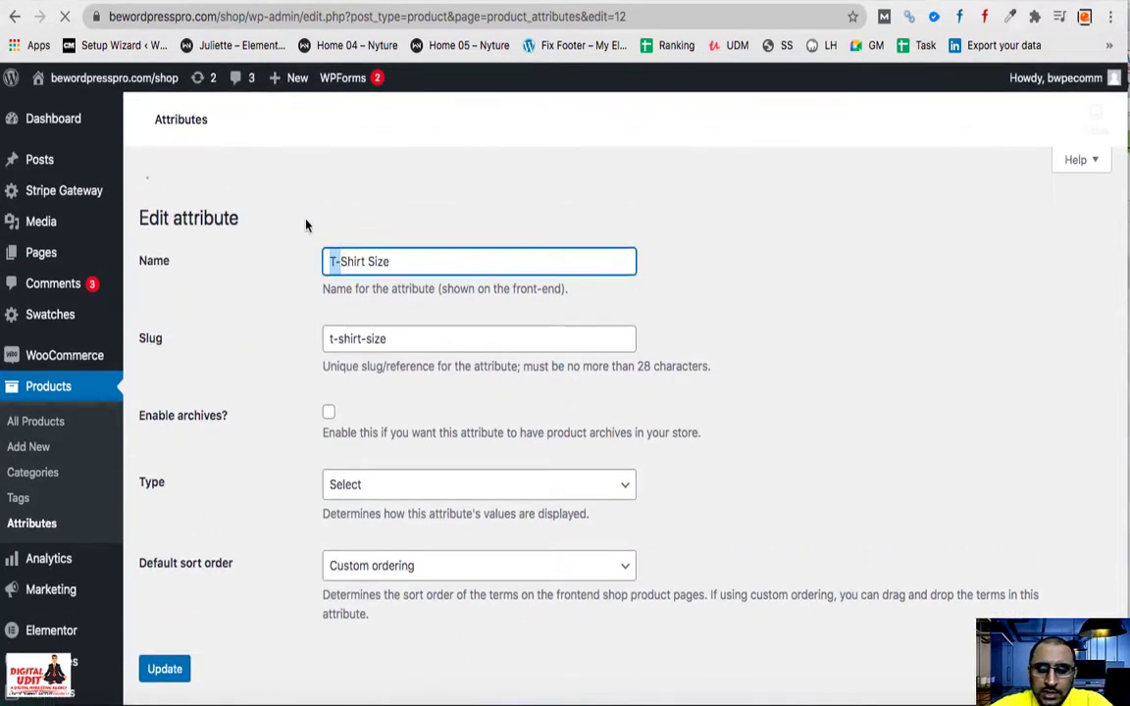
key("BackSpace")
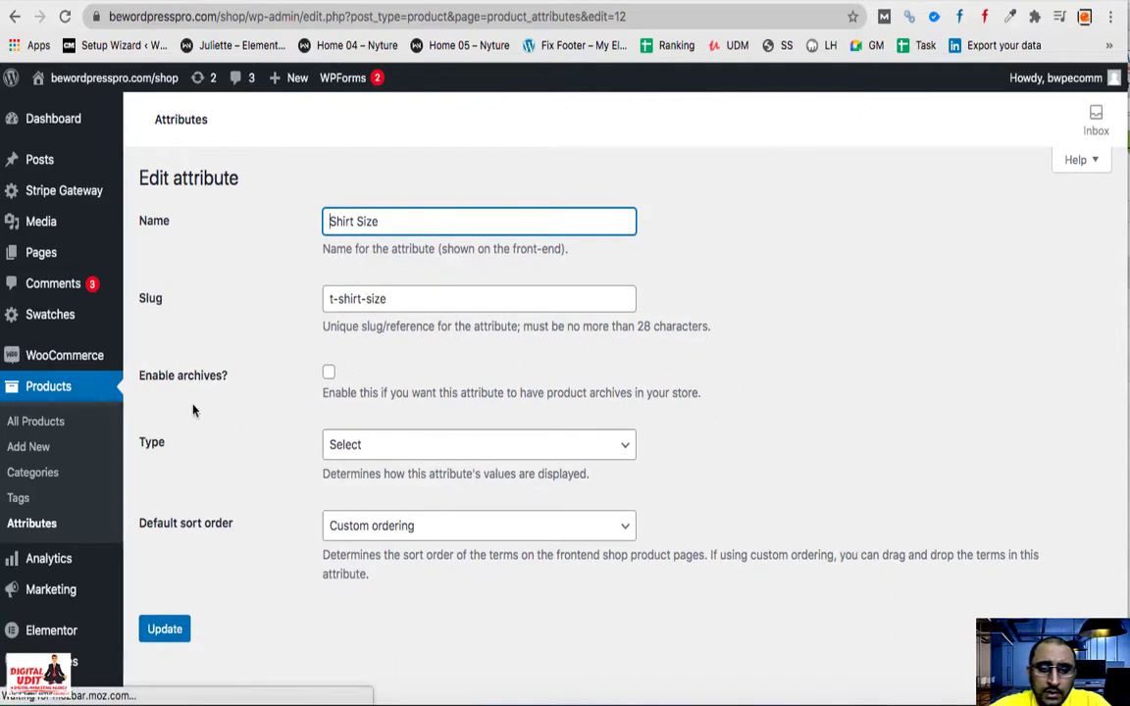
left_click(349, 447)
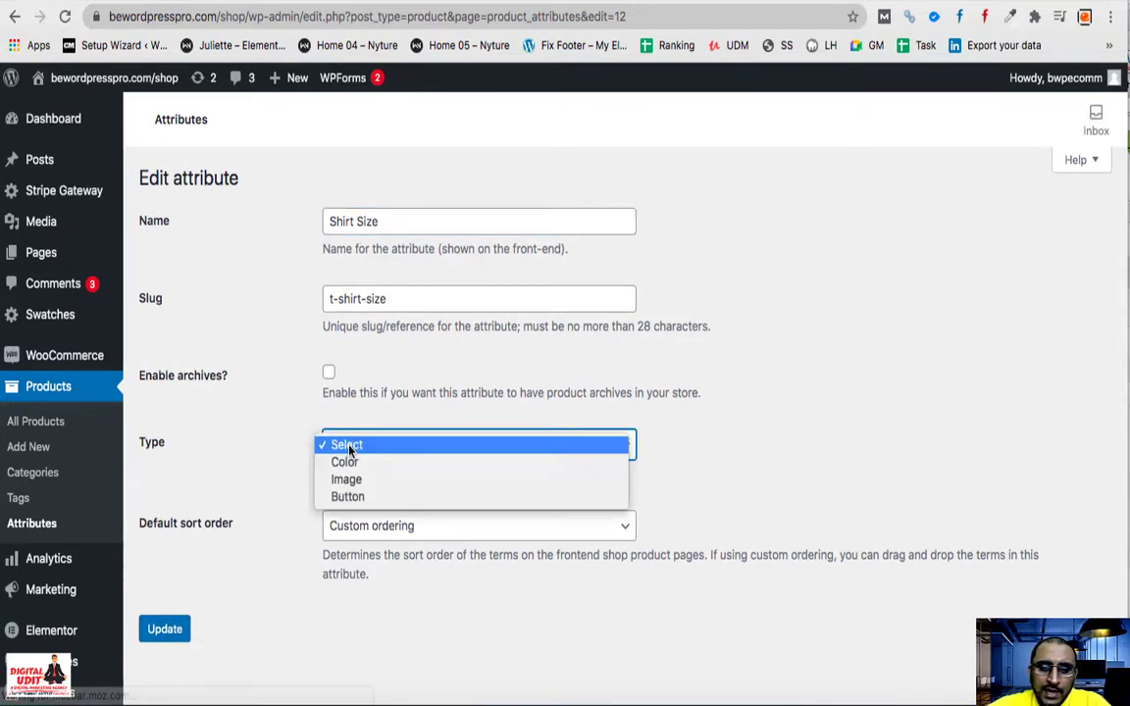
left_click(242, 481)
left_click(162, 629)
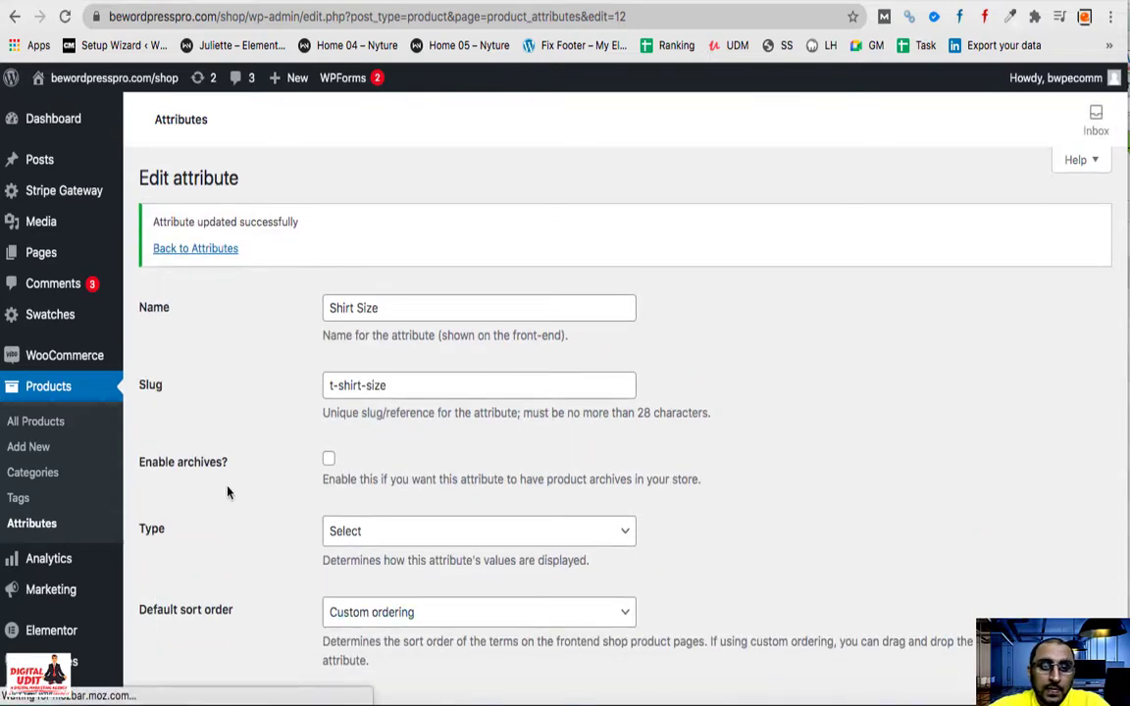
- Review the type options of the Shirt Size attribute once more, leave Select chosen, and update the attribute again
scroll(228, 491, "down", 5)
left_click(348, 330)
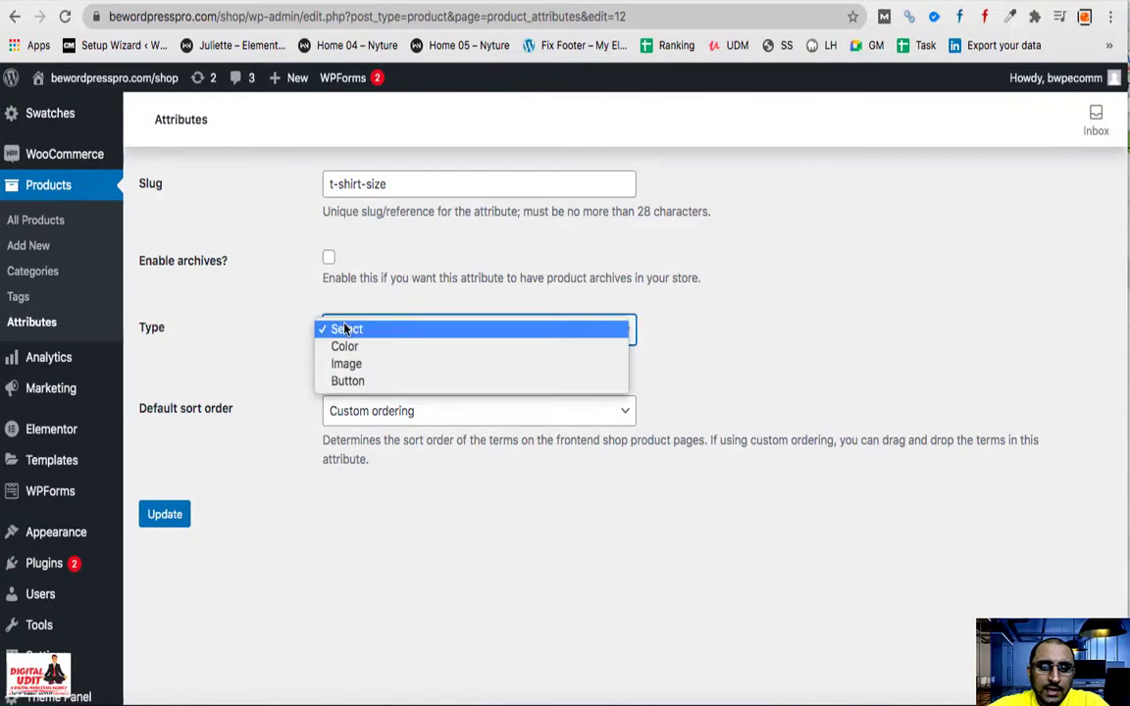
left_click(231, 382)
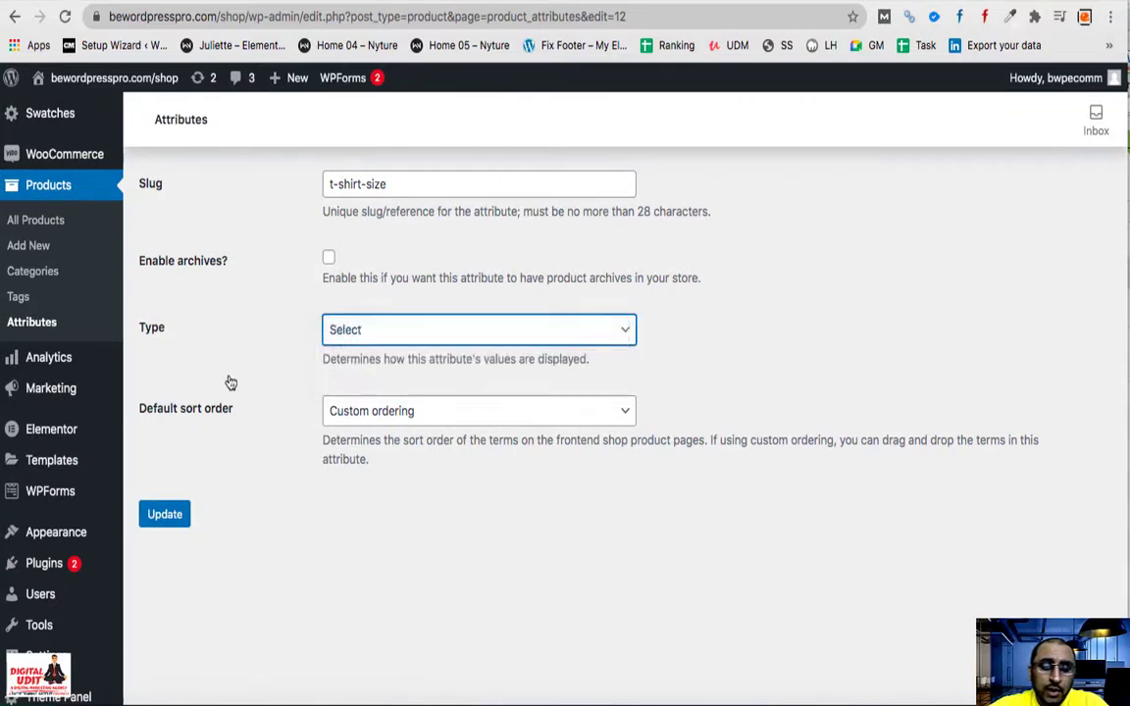
left_click(163, 514)
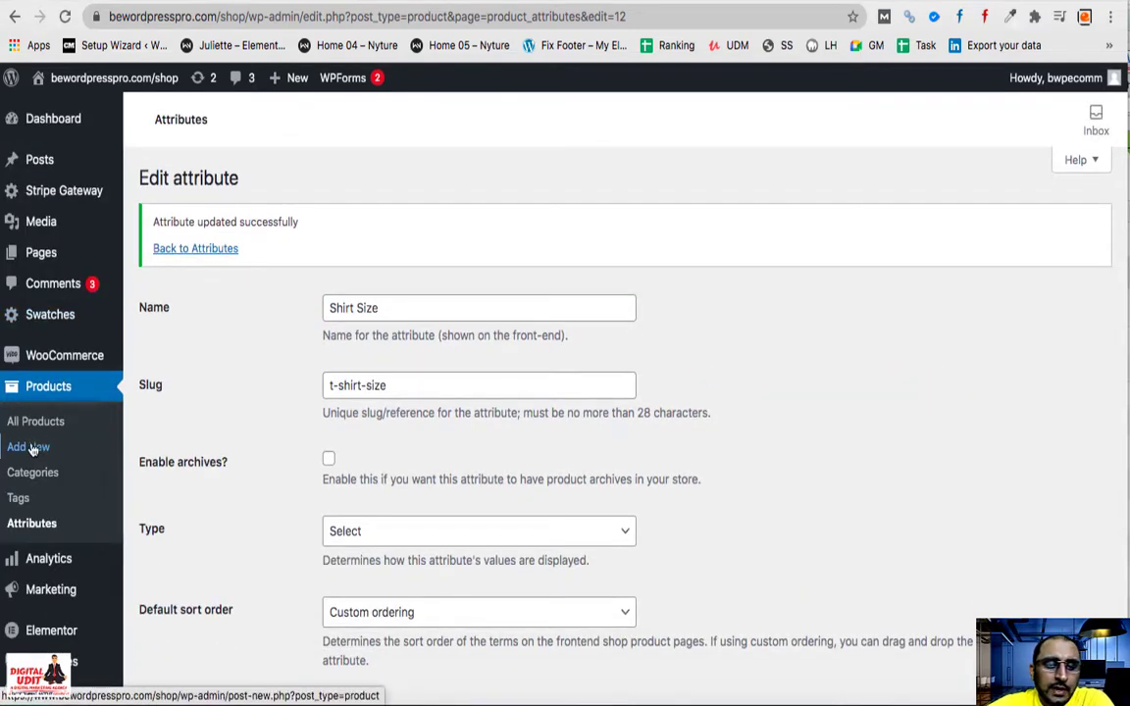
- Start a new product, and switch to the Flipkart page of the striped men's polo neck T-shirt for reference
left_click(29, 447)
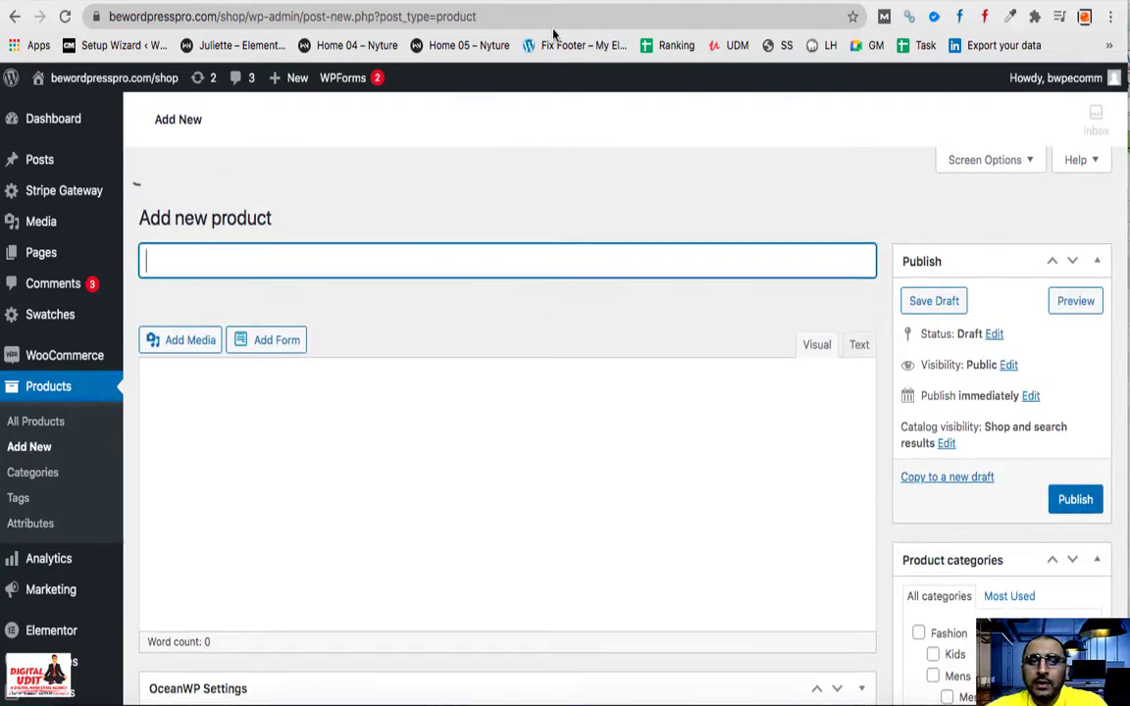
left_click(478, 4)
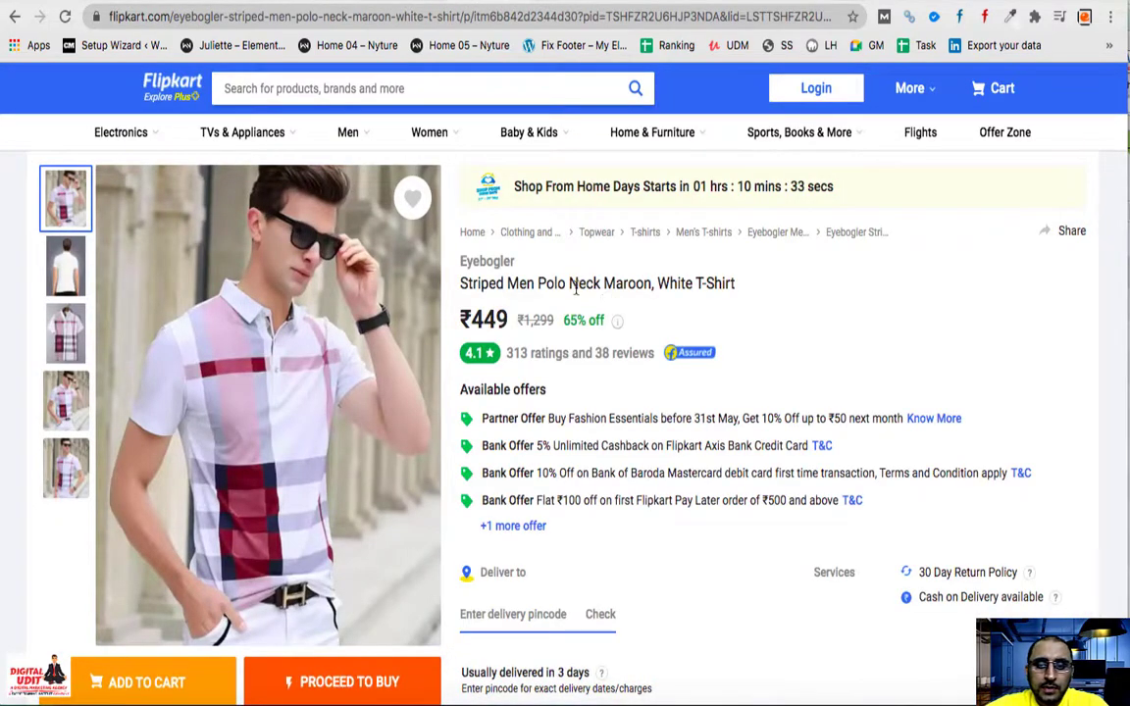
- Title the new product "Striped Men Polo Neck Maroon, White T-Shirt" as on the Flipkart page and enter a line of placeholder text as its description
triple_click(576, 285)
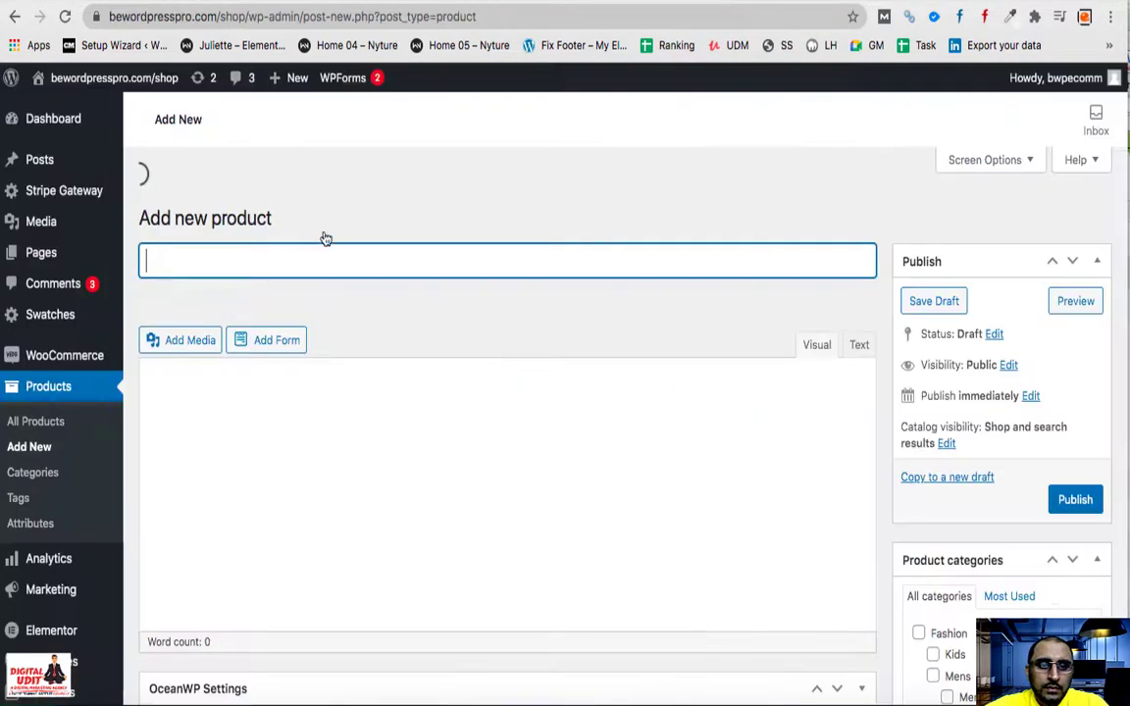
type("Striped Men Polo Neck Maroon, White T-Shirt")
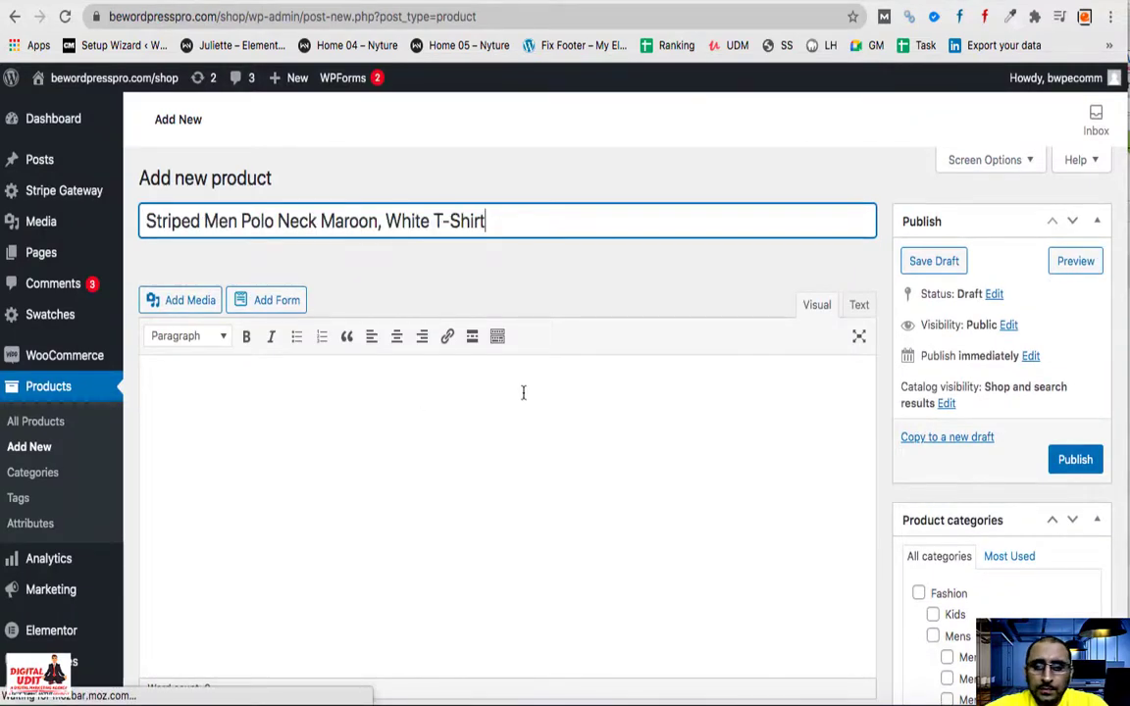
left_click(505, 474)
type("jhdbac wjhvaw ")
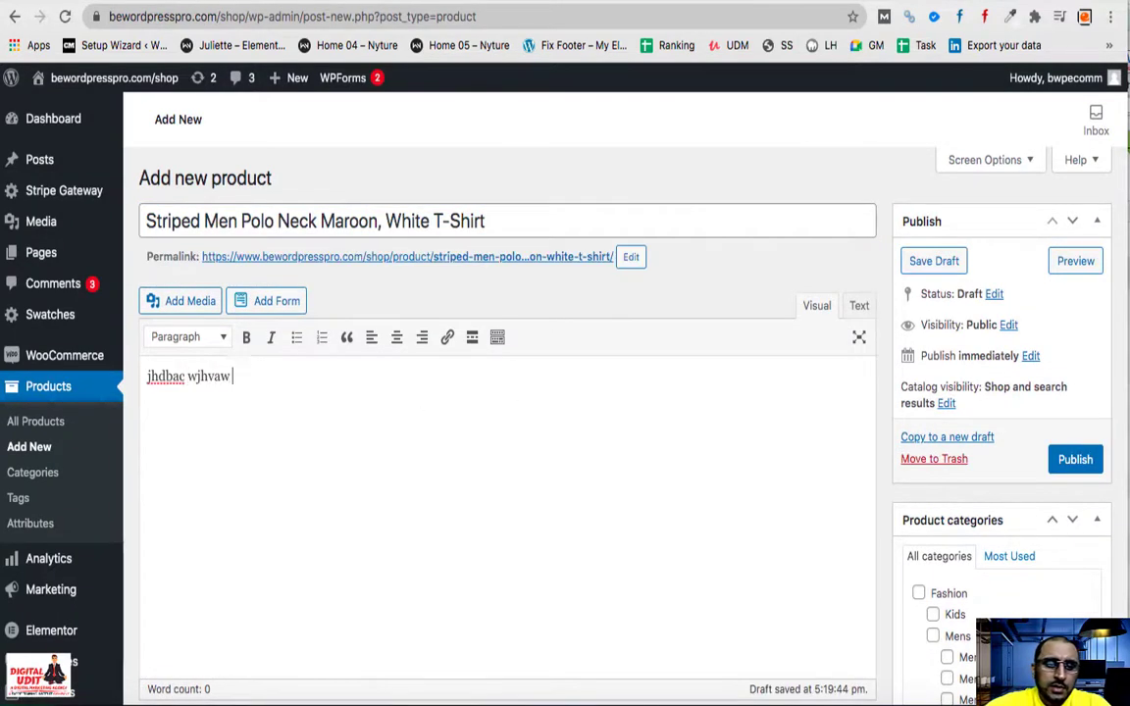
type("dvuhas djv waouhdv jw vh ojNDV OH djv oja dovj f")
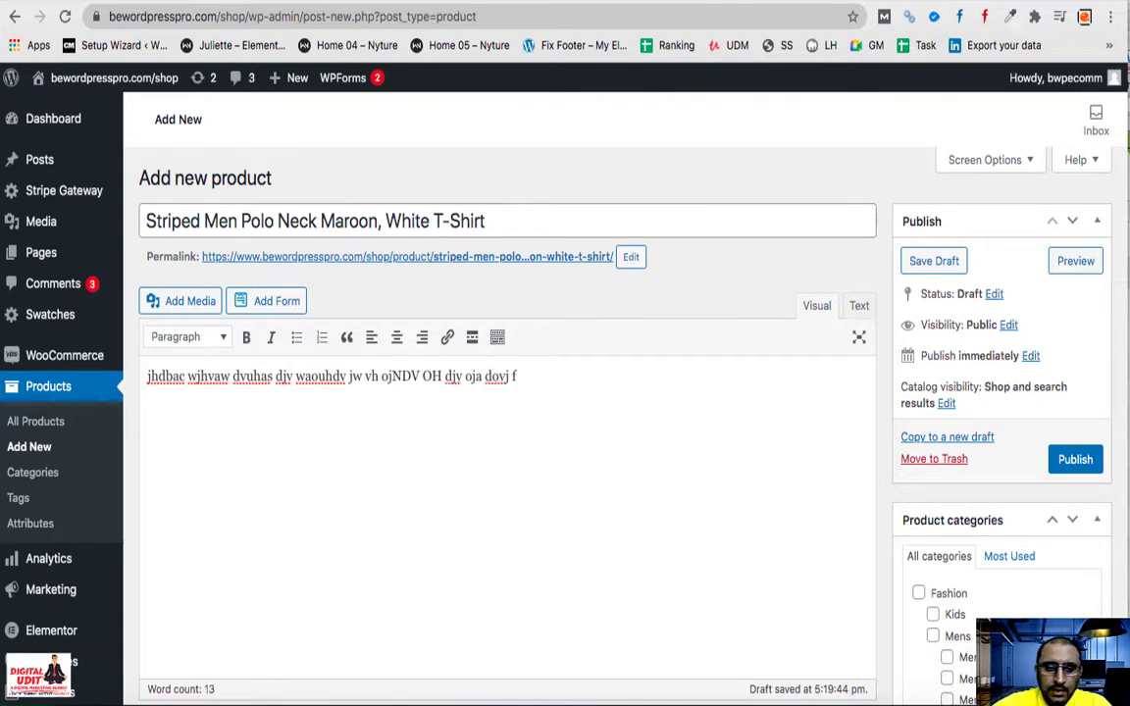
- Repeat the placeholder line in the product description until it appears five times, and end the paragraph with a full stop
key("super+a")
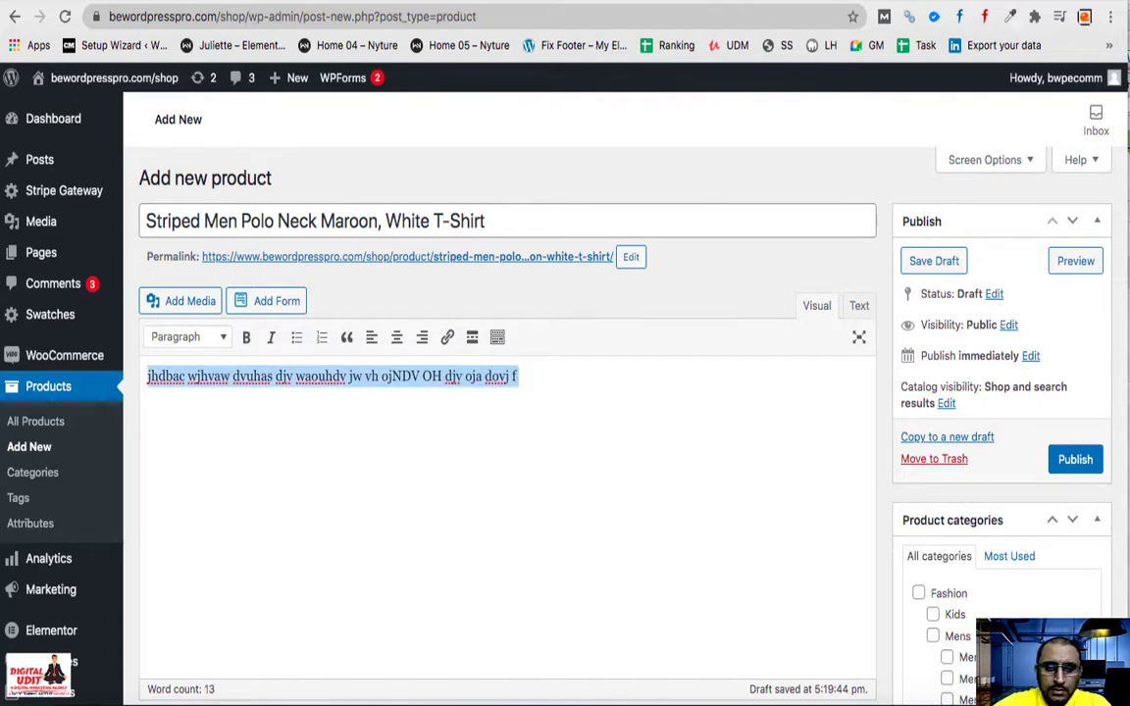
key("super+c")
key("Right")
key("super+v")
key("super+v")
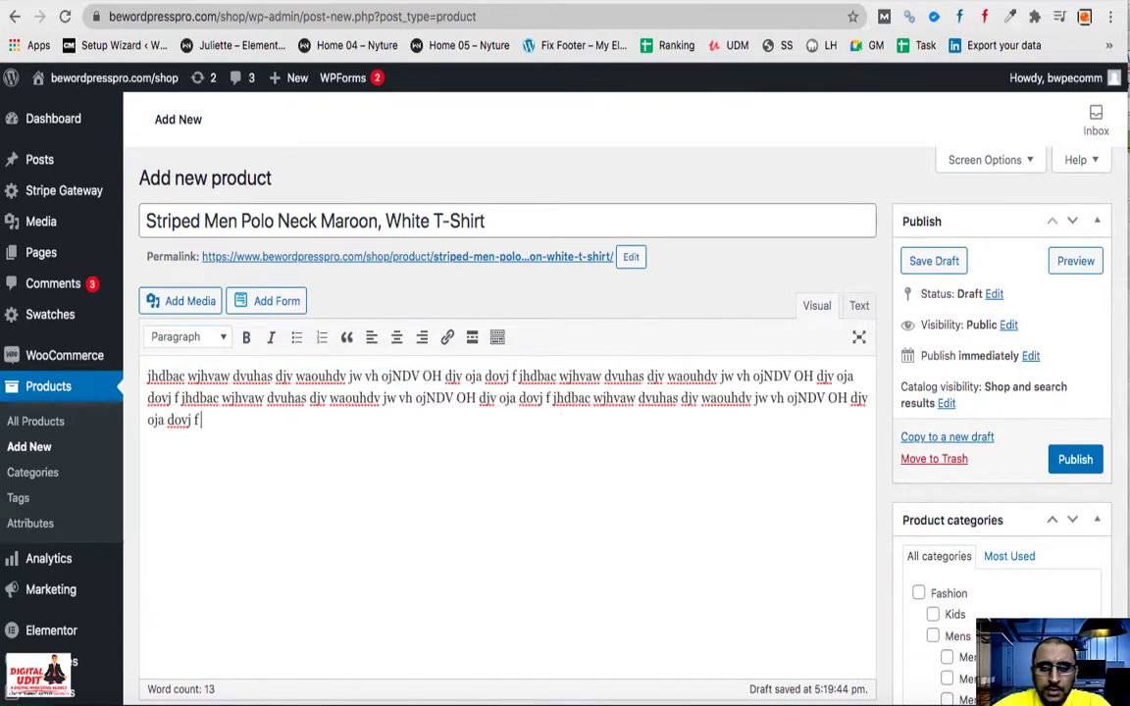
key("super+v")
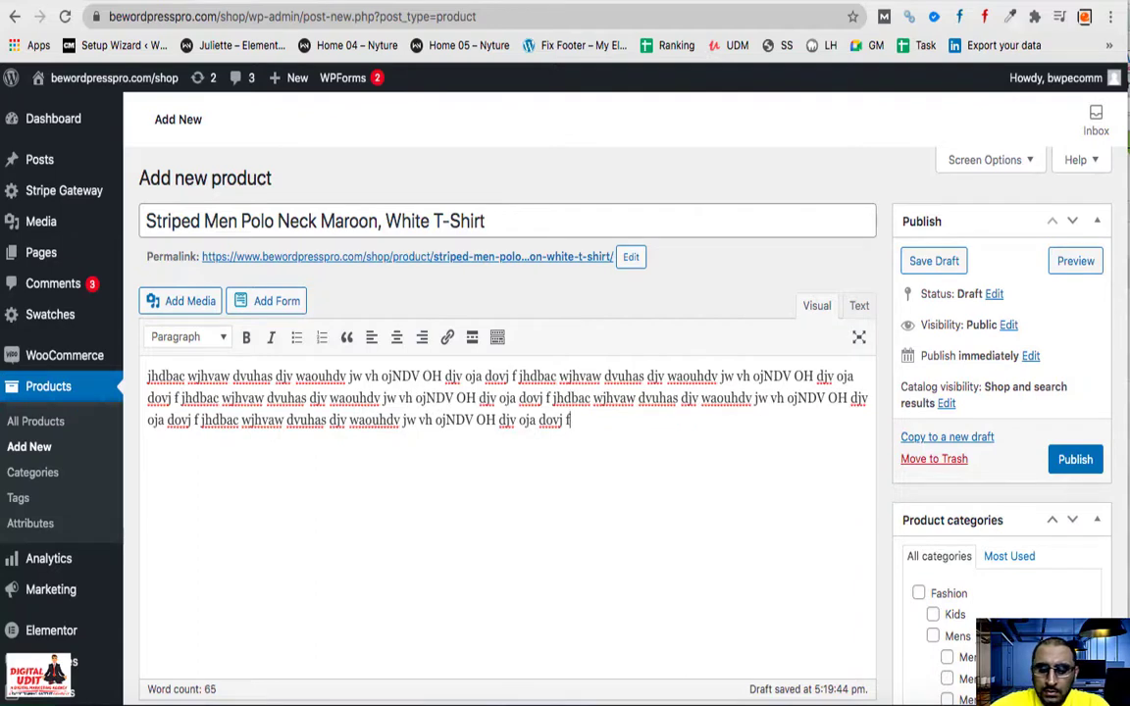
type(".")
- Duplicate the whole description paragraph as a second paragraph below it
key("super+a")
key("super+c")
key("Right")
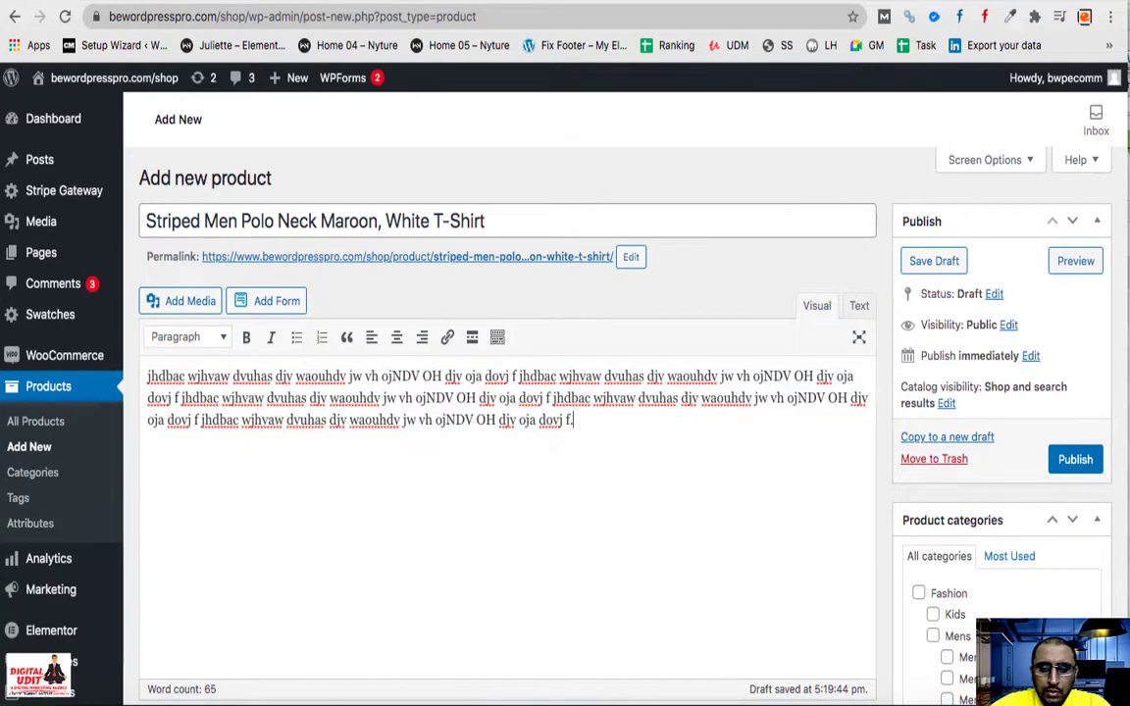
key("Return")
key("super+v")
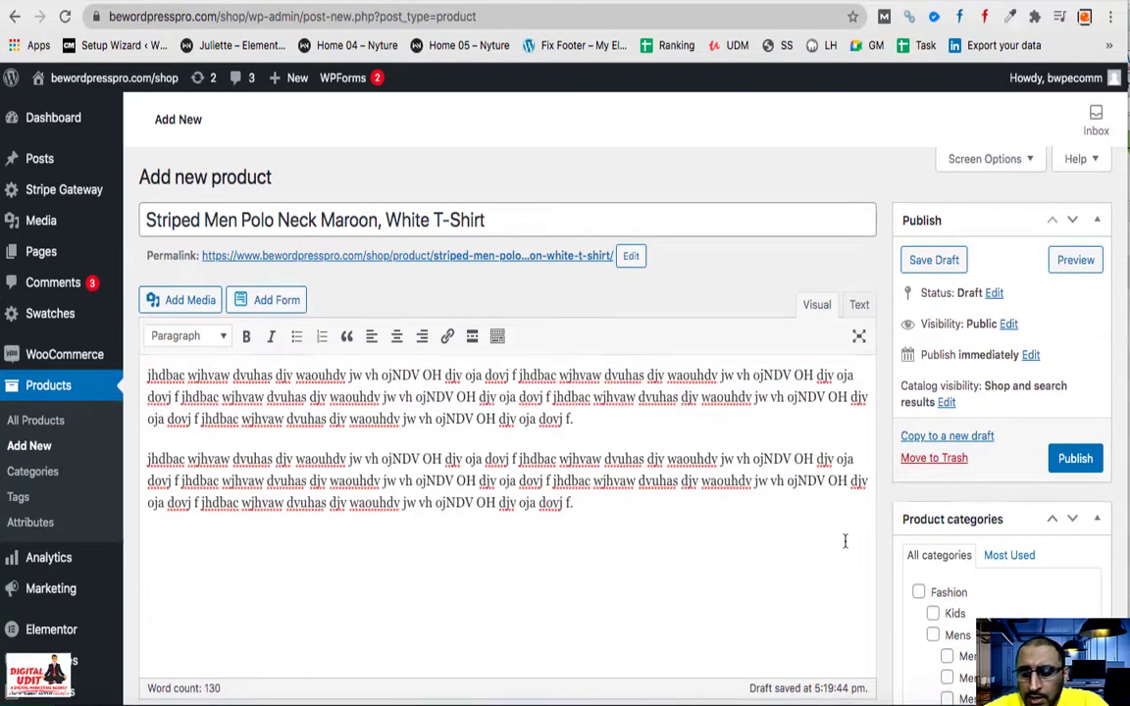
- Assign the product to the Mens and Mens Shirts categories
scroll(845, 538, "down", 3)
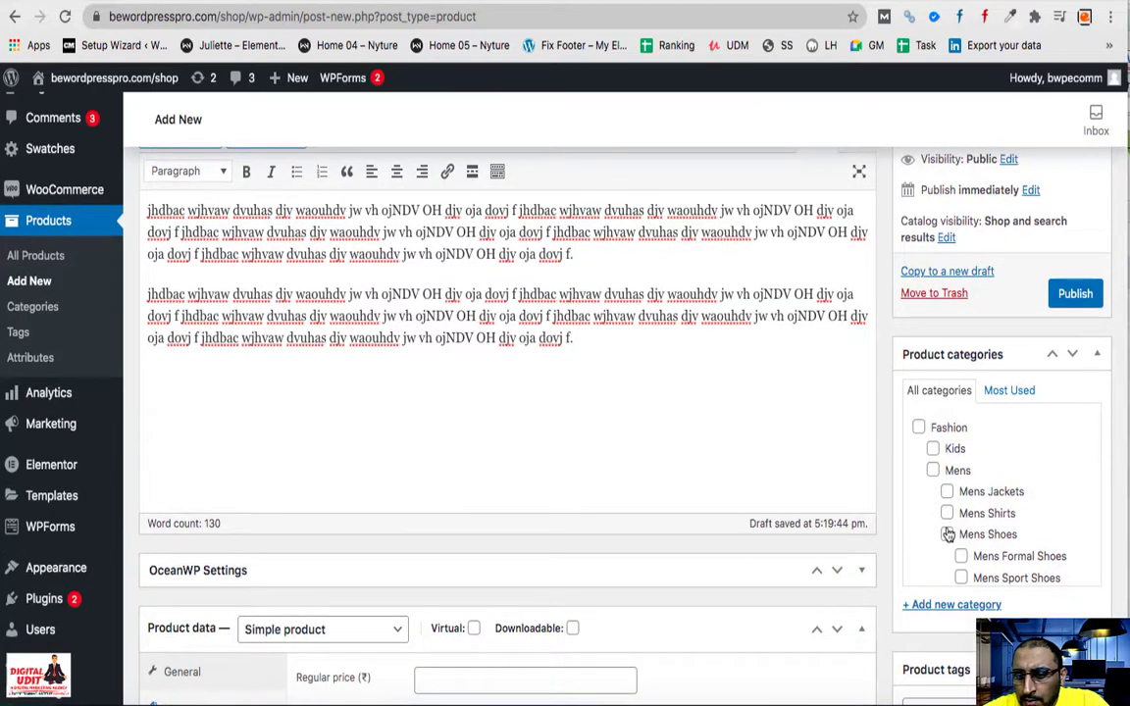
left_click(933, 470)
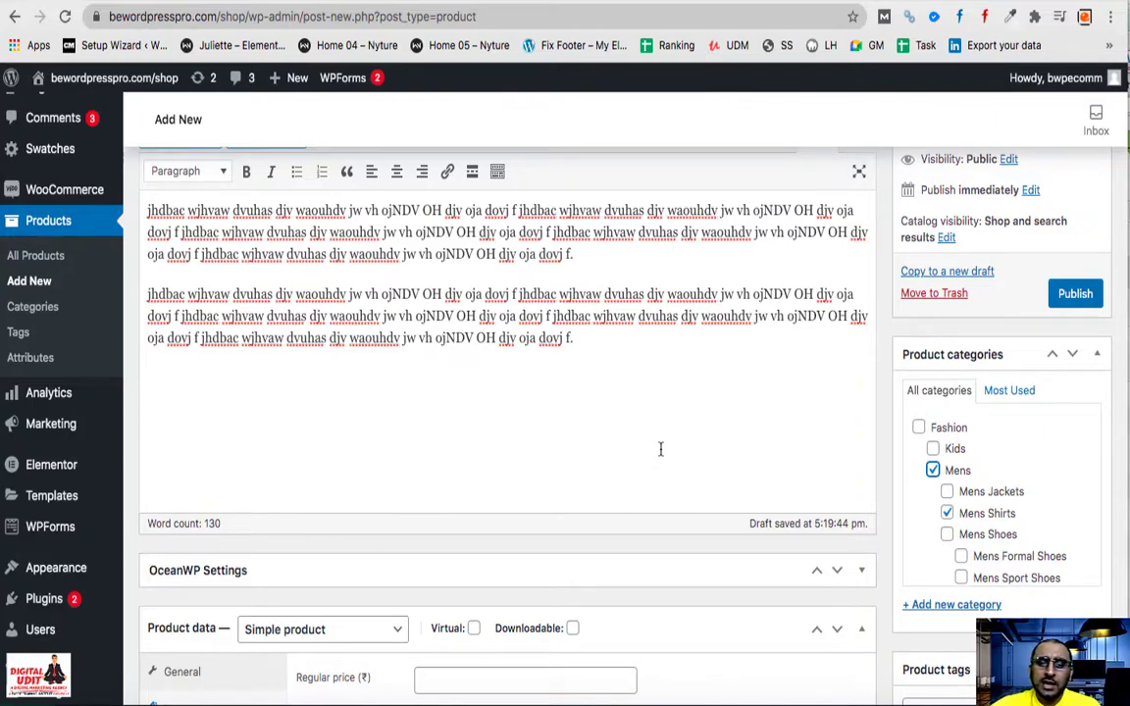
scroll(487, 422, "down", 5)
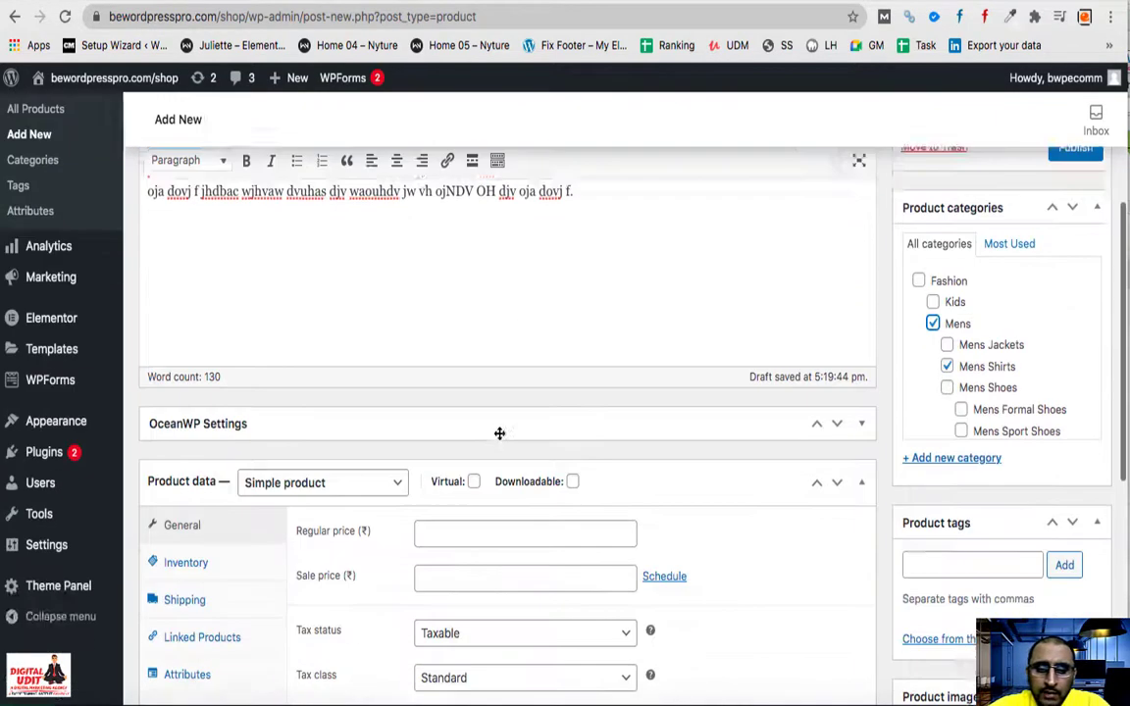
scroll(569, 432, "up", 5)
scroll(596, 450, "up", 4)
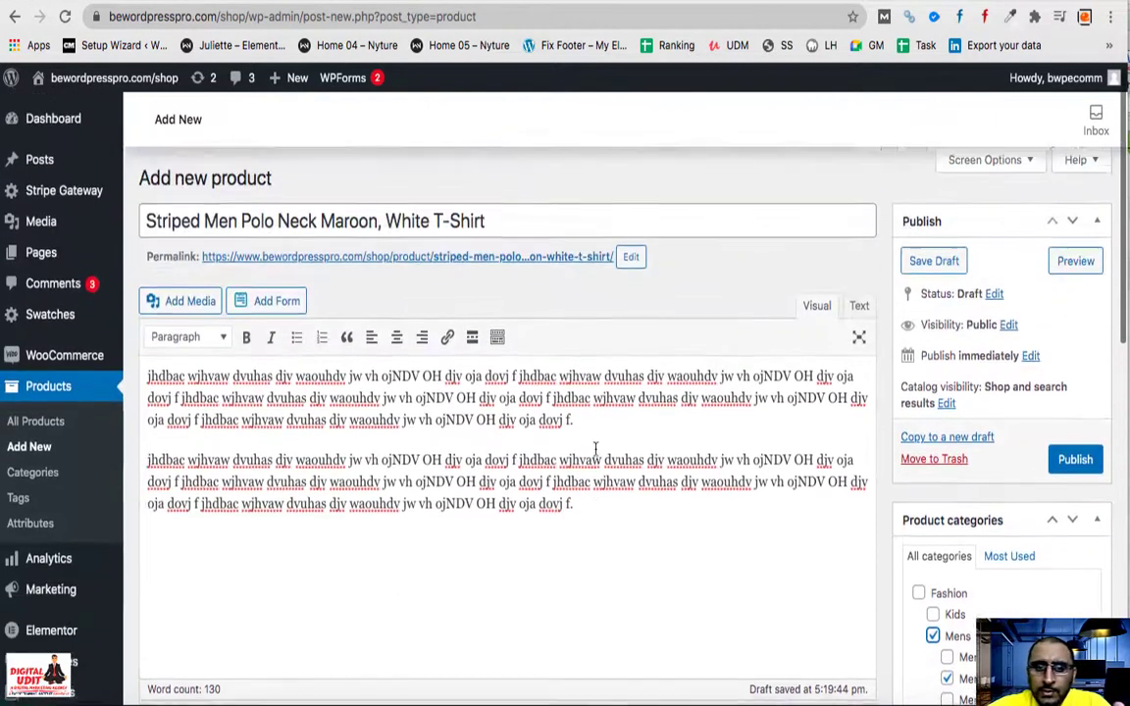
- Start uploading a new file as the product image, browse the Desktop files, and close the file picker without choosing one
scroll(534, 407, "down", 5)
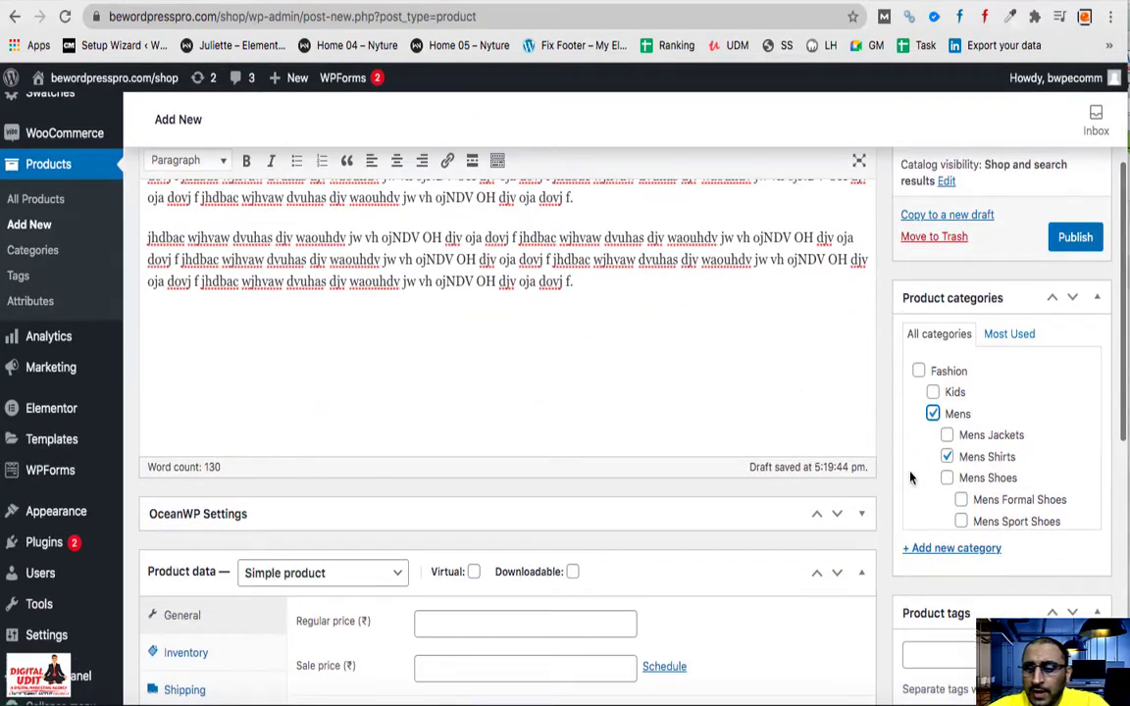
scroll(911, 471, "down", 5)
scroll(799, 531, "down", 3)
scroll(800, 531, "down", 1)
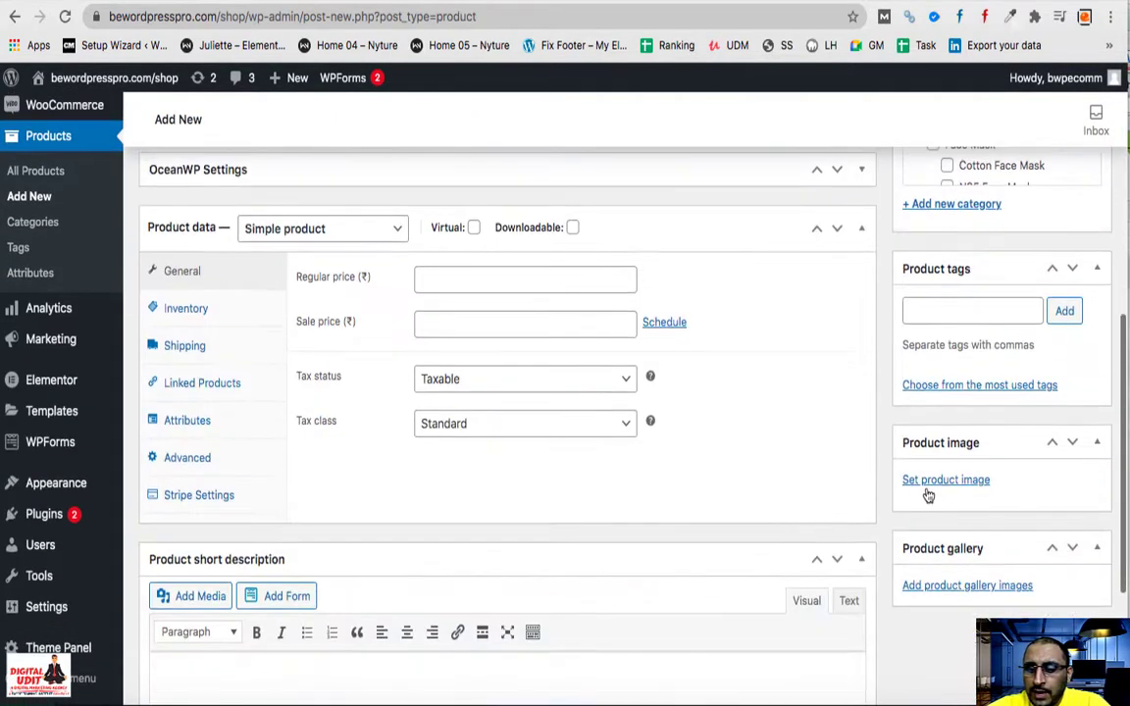
left_click(945, 528)
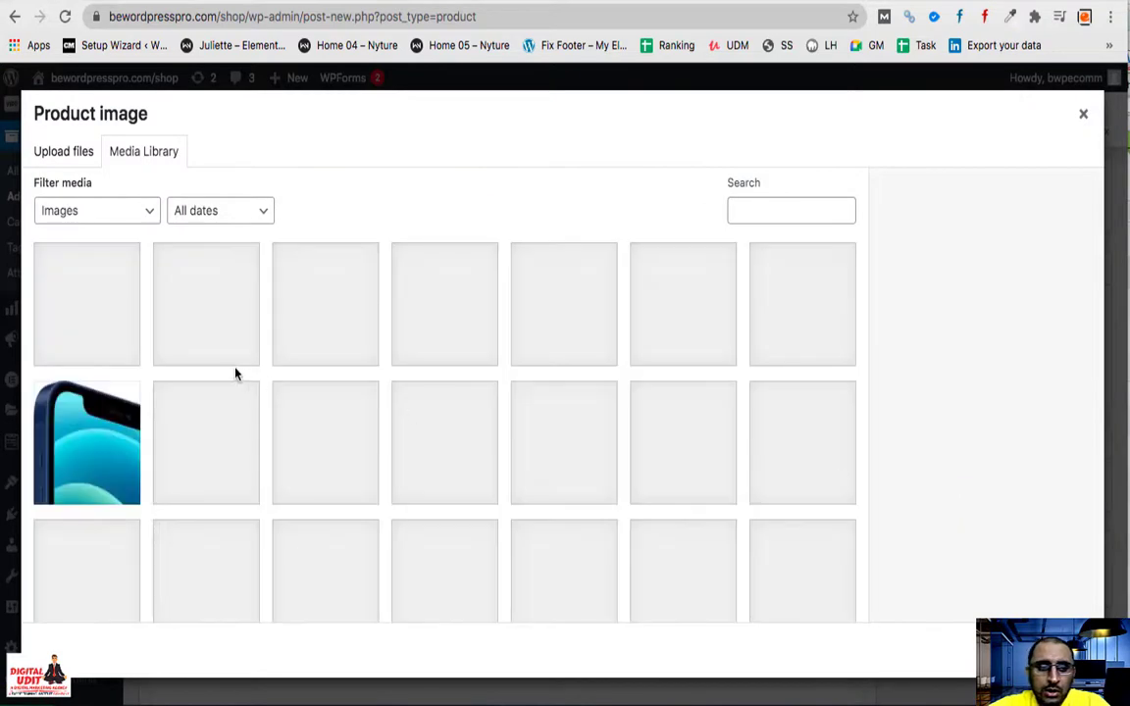
left_click(63, 153)
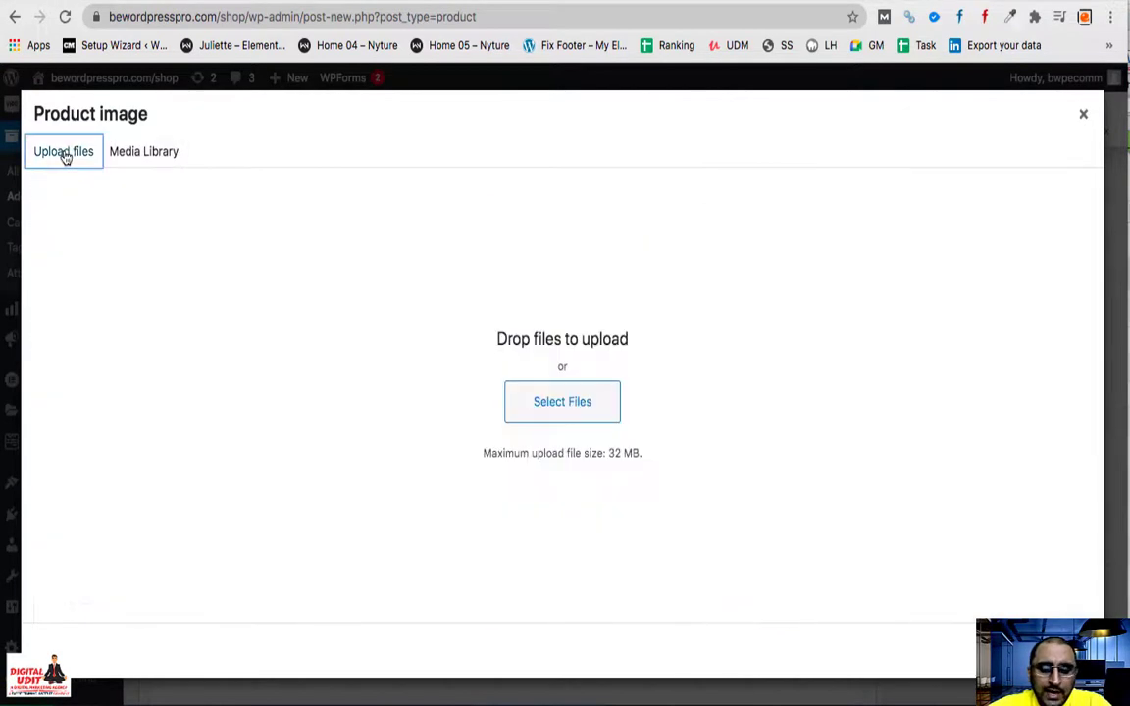
left_click(551, 400)
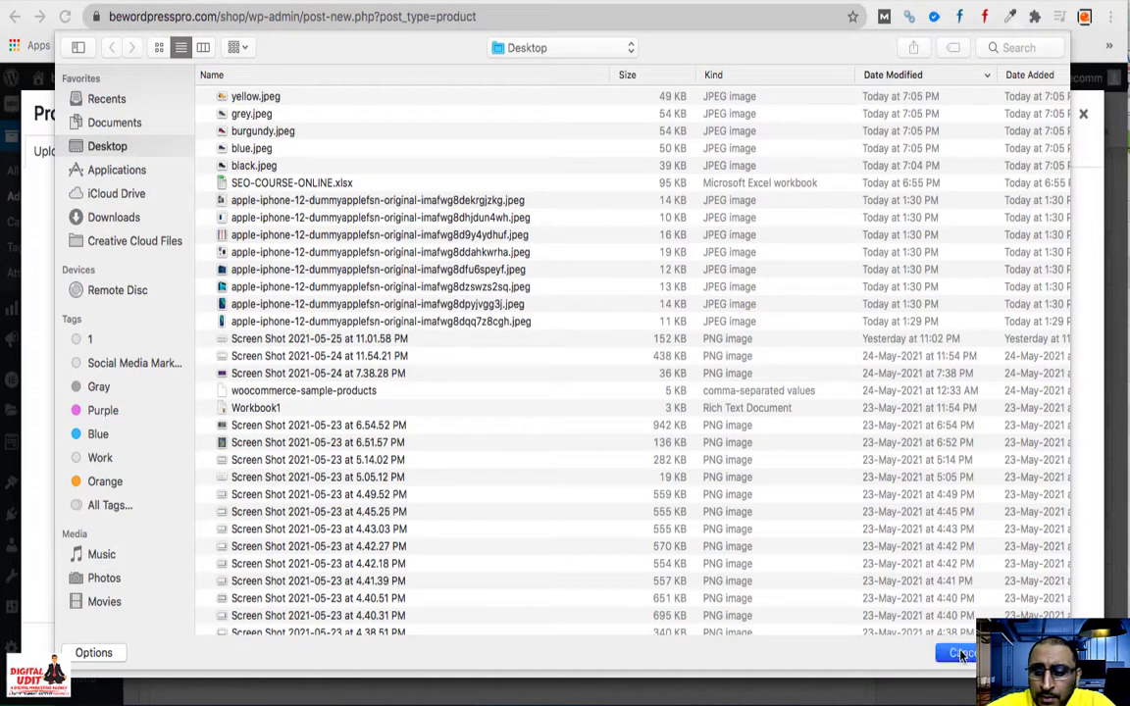
key("Escape")
- Switch to the full-size photo of the blue striped shirt and save it to the Desktop as blue-shirt in JPEG format
key("ctrl+Tab")
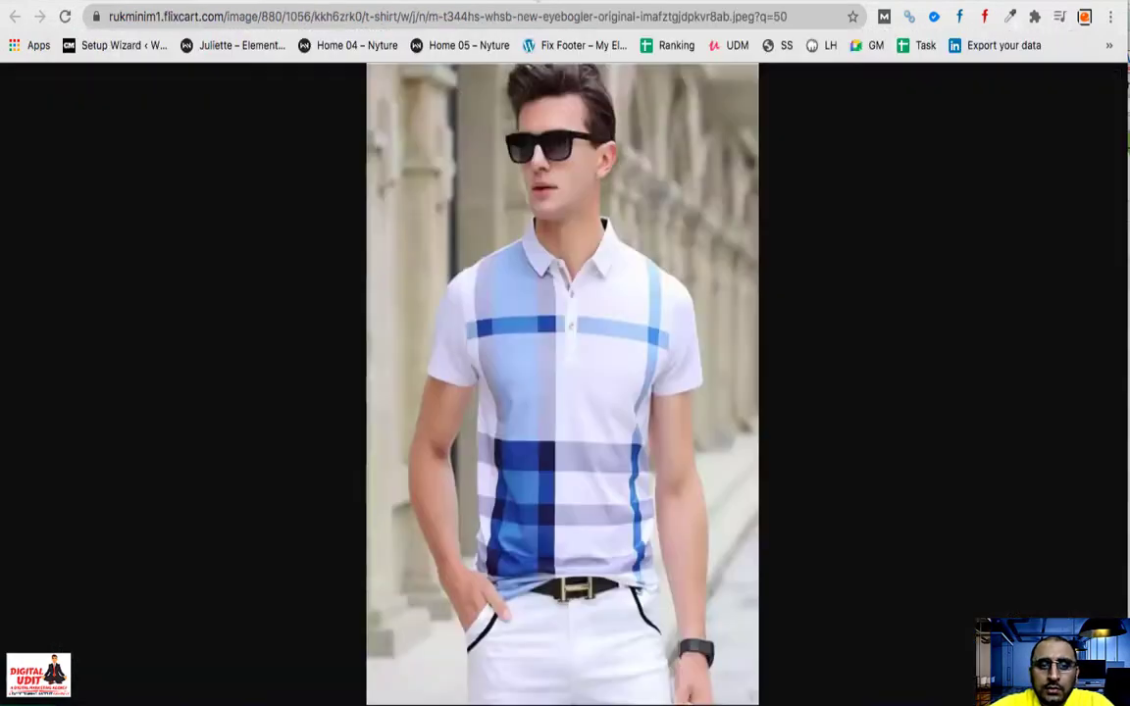
right_click(539, 273)
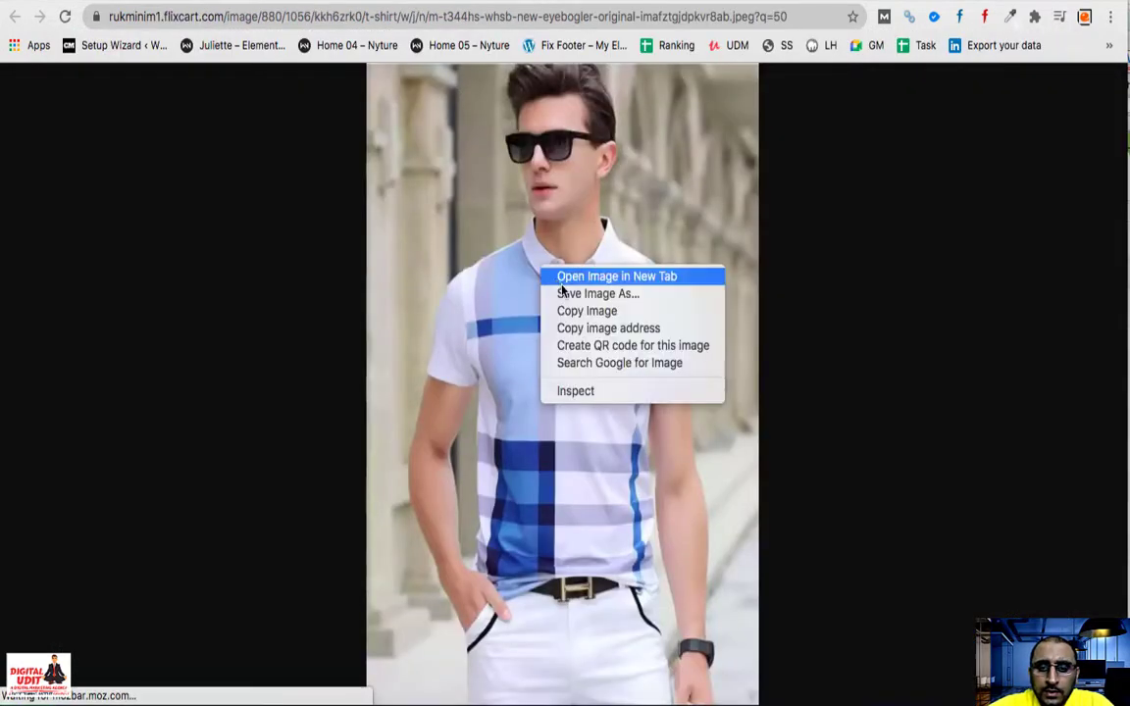
left_click(566, 294)
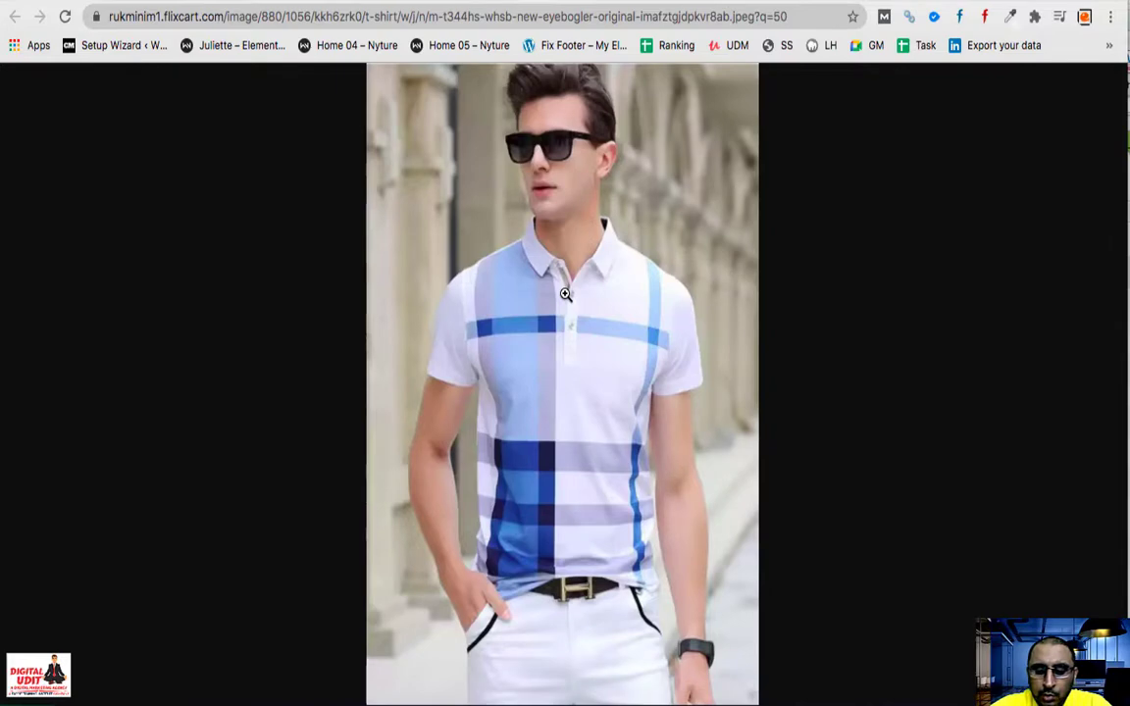
type("blue-shirt")
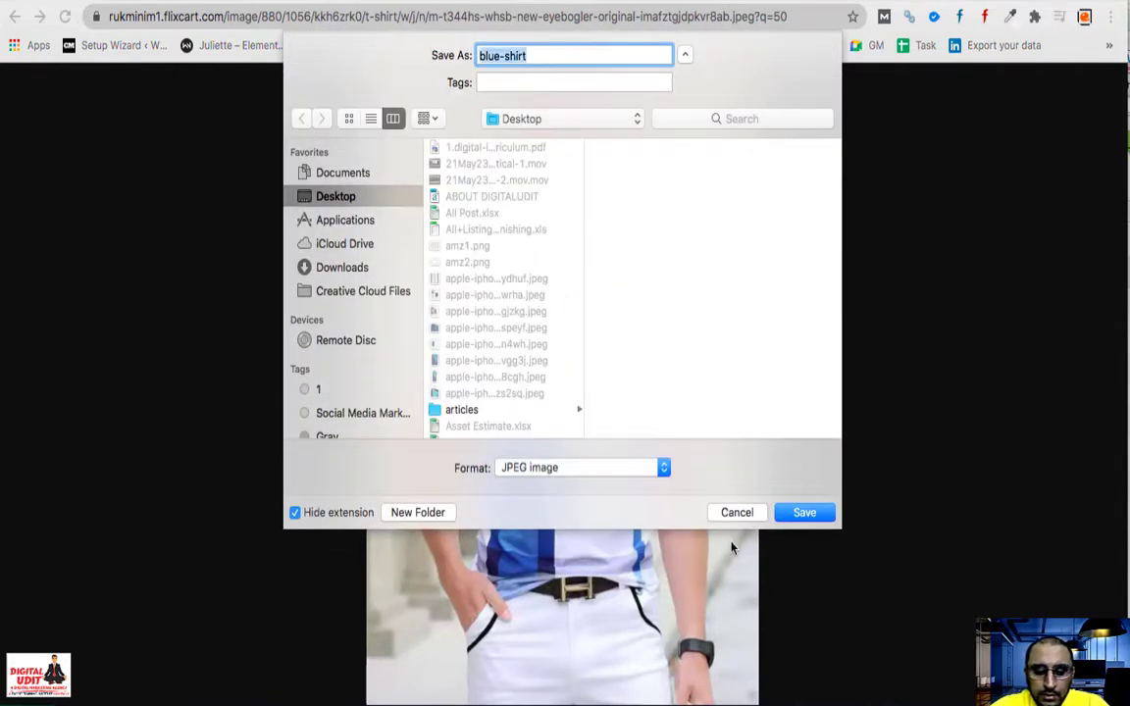
key("Return")
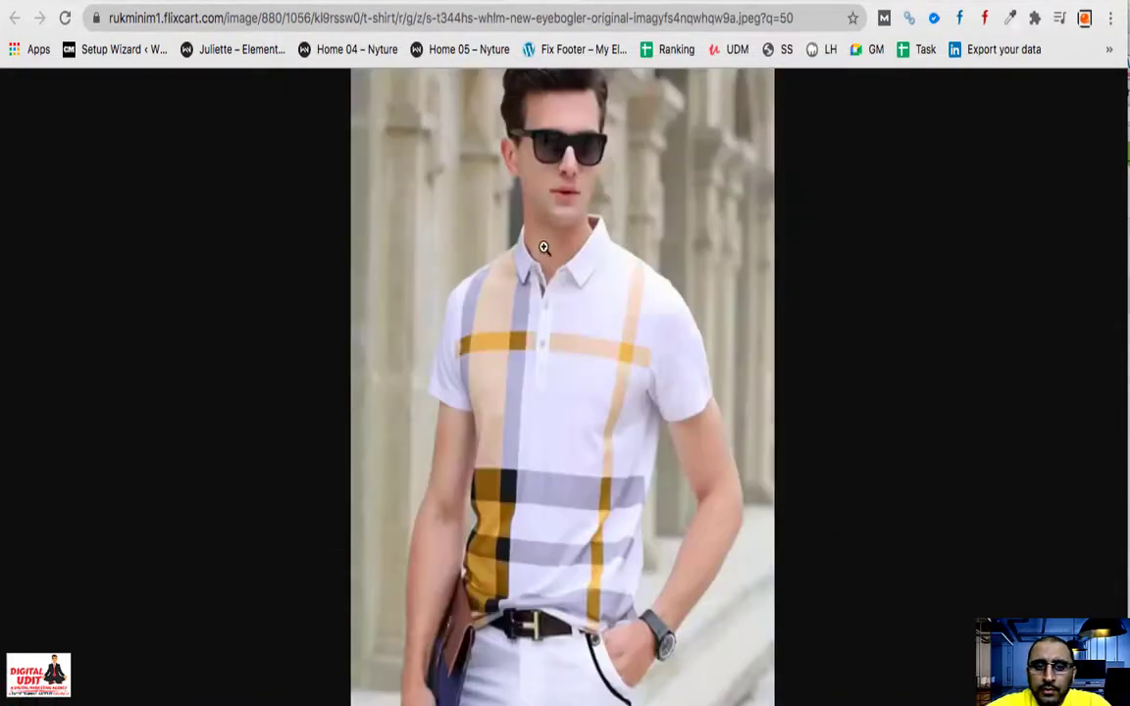
- Save the photo of the yellow striped shirt to the Desktop as yellow-shirt
right_click(549, 280)
left_click(567, 306)
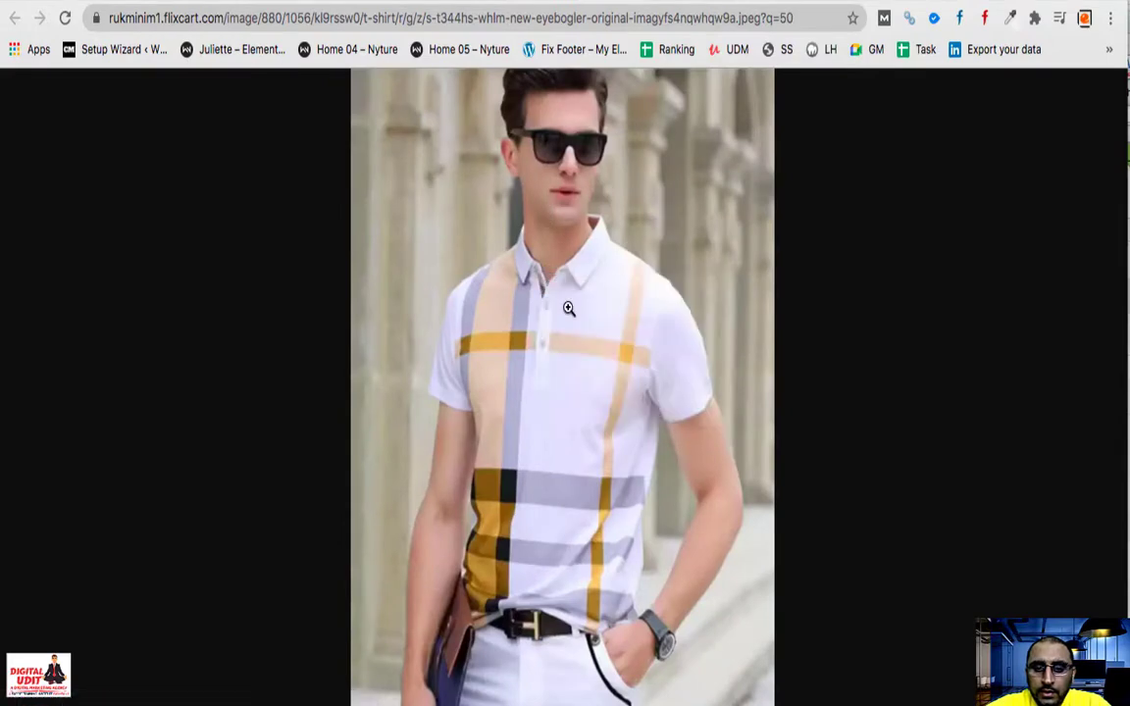
type("b")
key("BackSpace")
type("yellow-shirt")
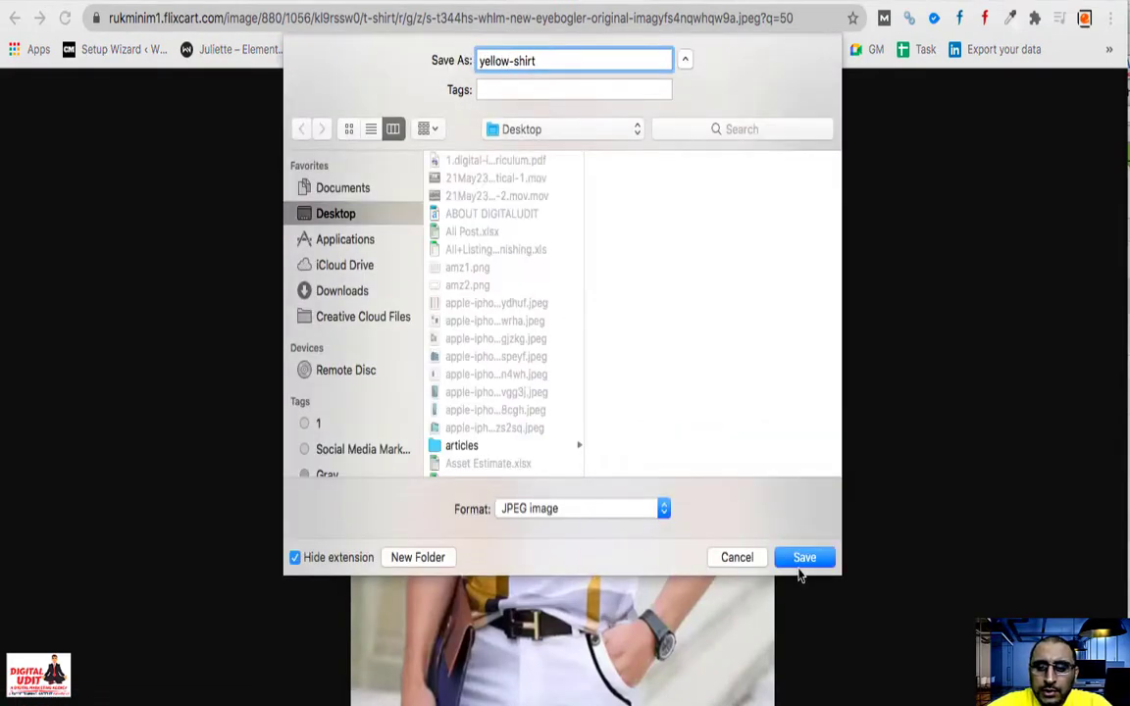
left_click(802, 561)
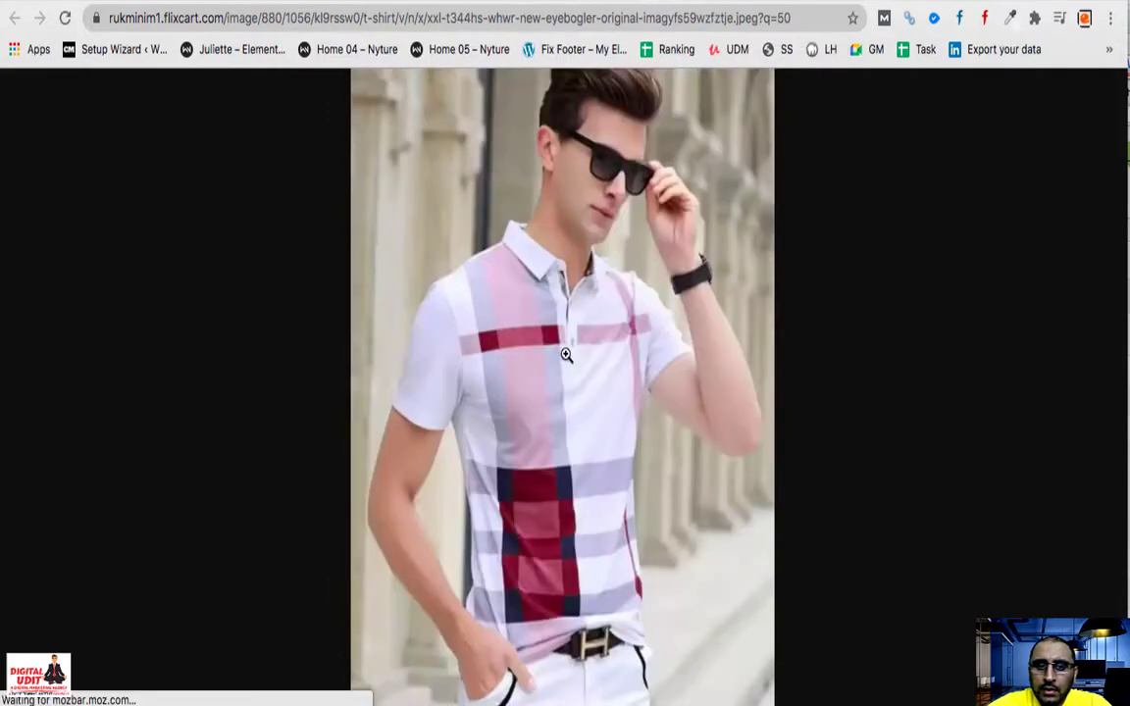
- Save the photo of the maroon striped shirt to the Desktop as red-shirt
right_click(504, 312)
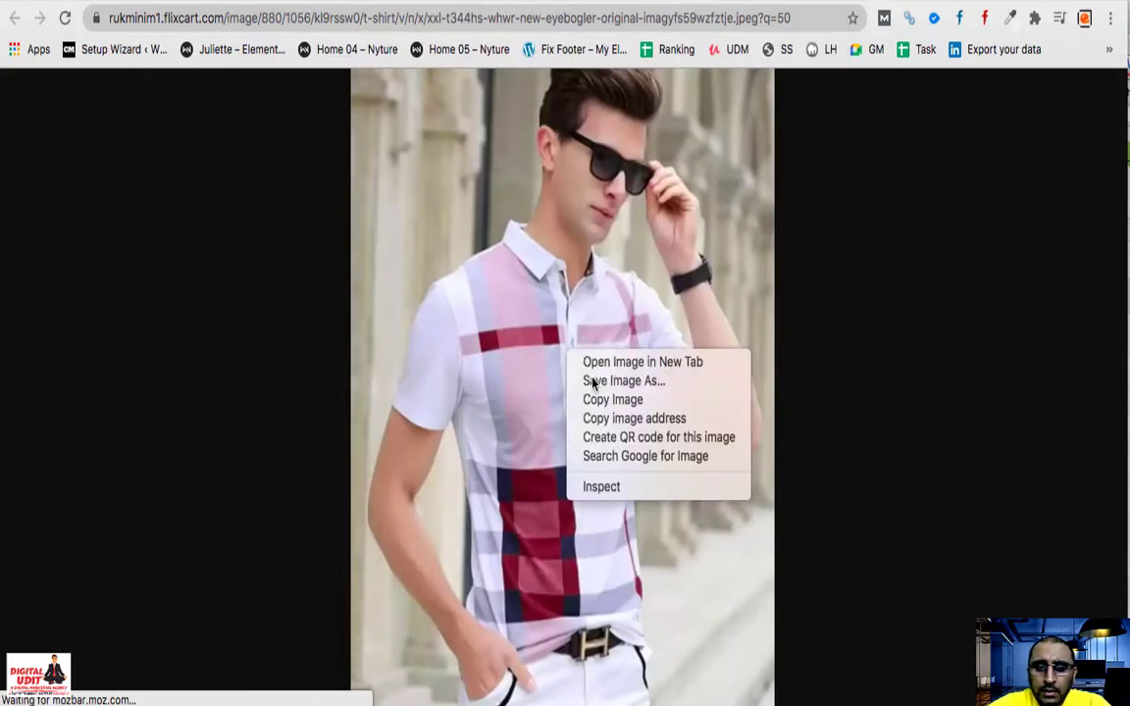
left_click(530, 340)
type("red-shirt")
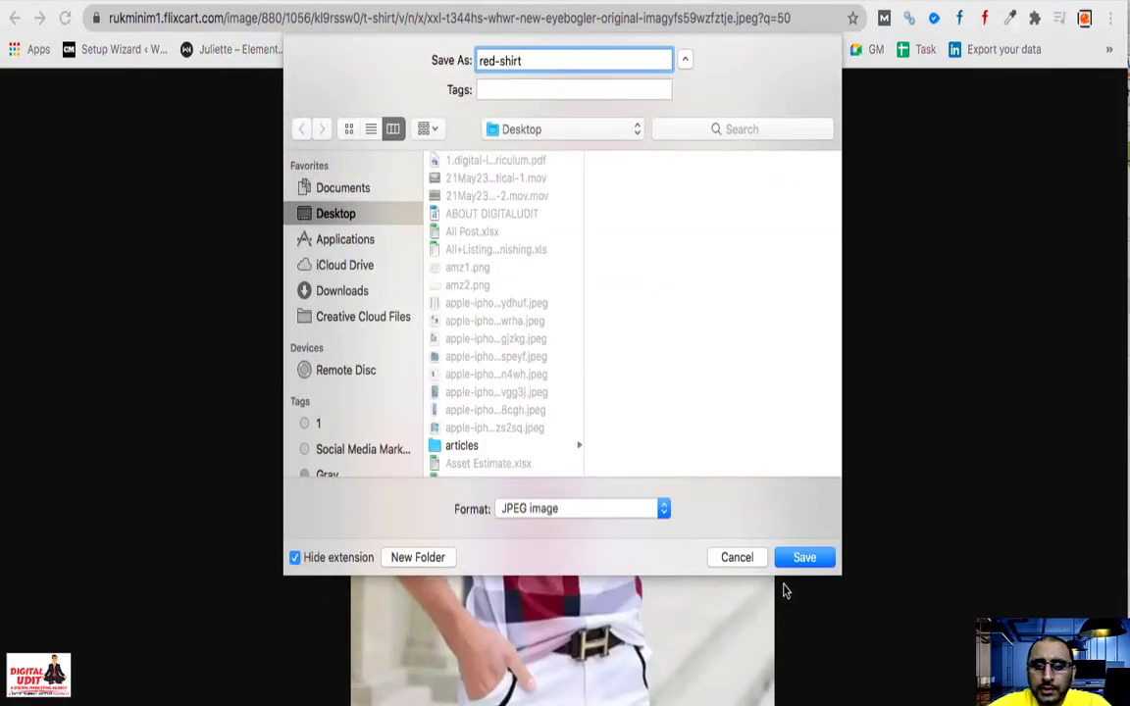
left_click(804, 557)
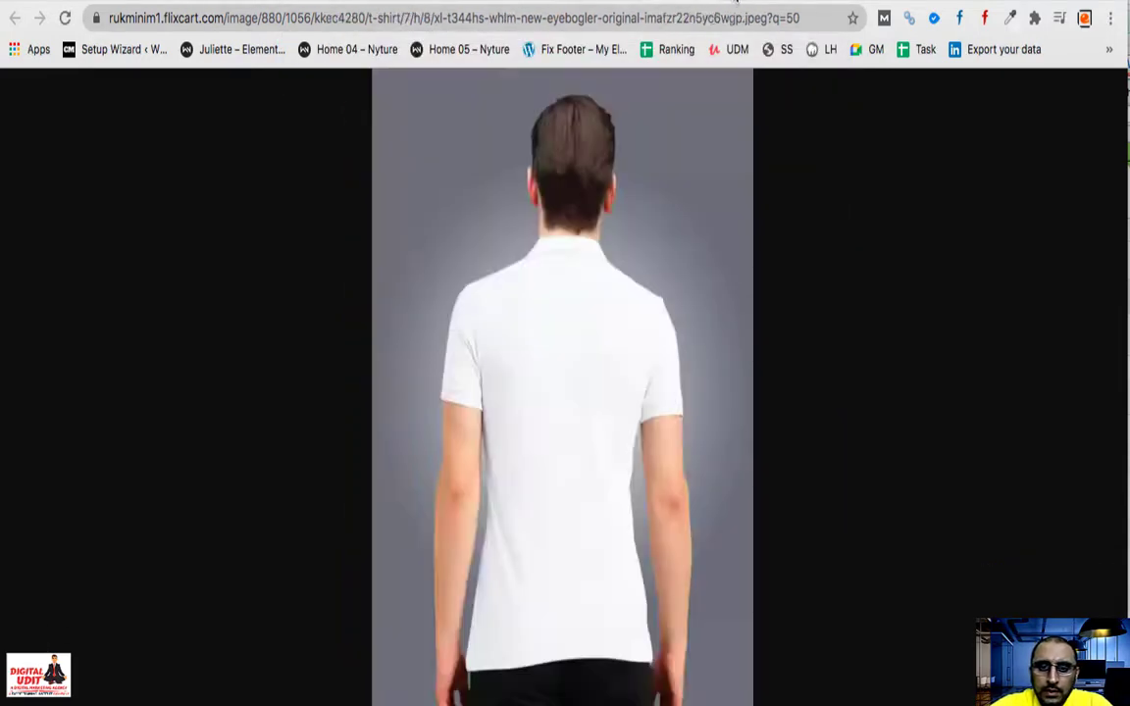
- Save the photo of the shirt's back to the Desktop as shirt-back and return to the product image upload in WordPress
left_click(581, 404)
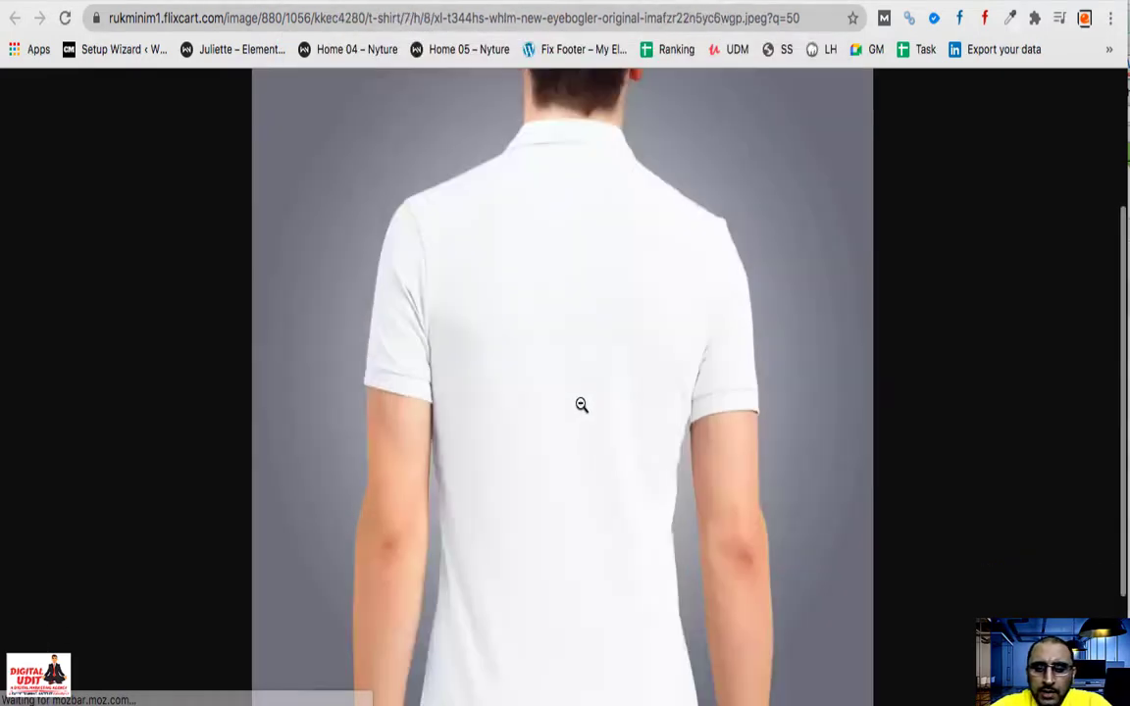
left_click(580, 403)
right_click(579, 409)
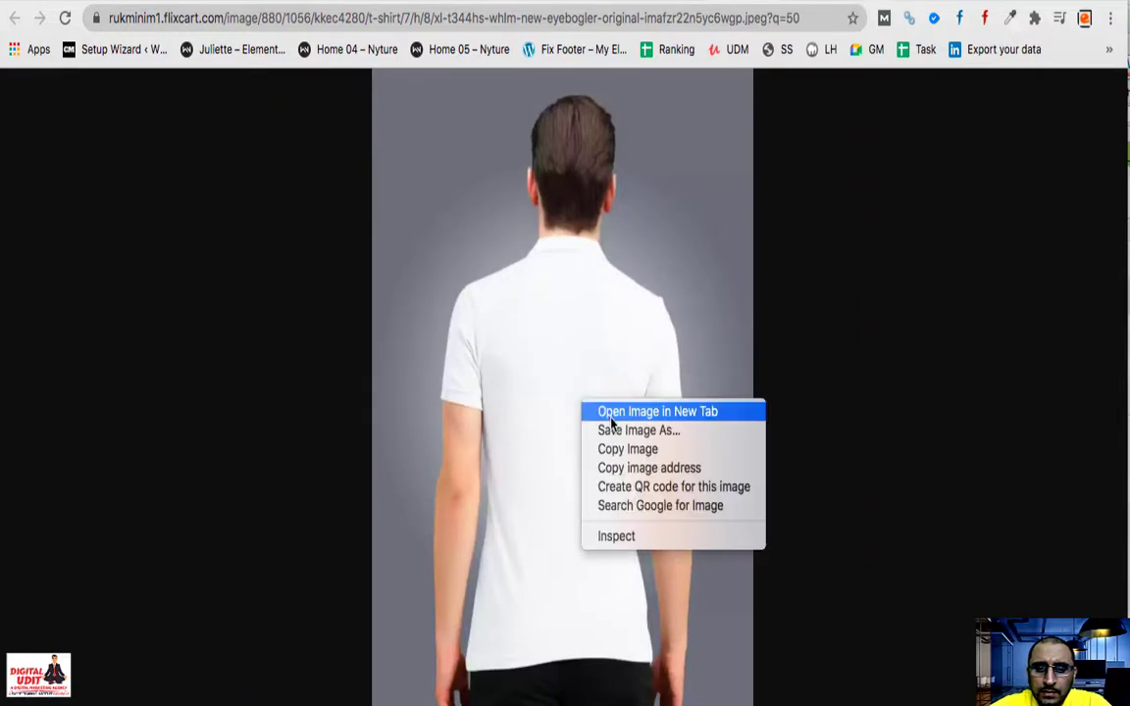
left_click(617, 430)
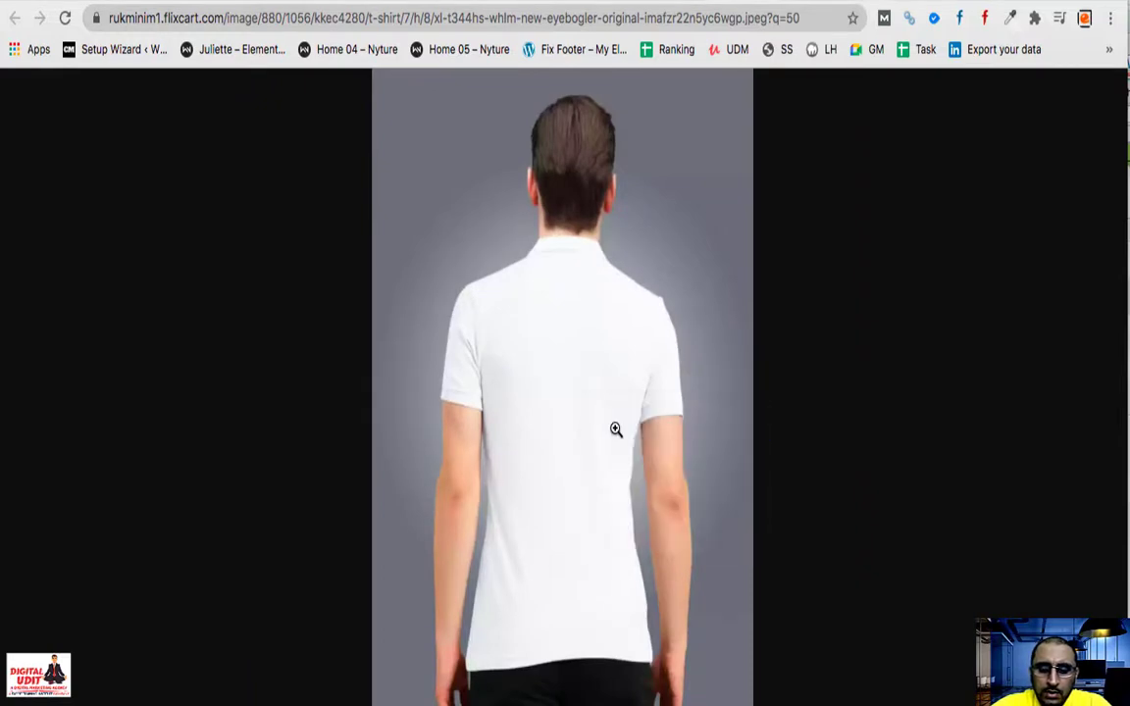
type("shirt-back")
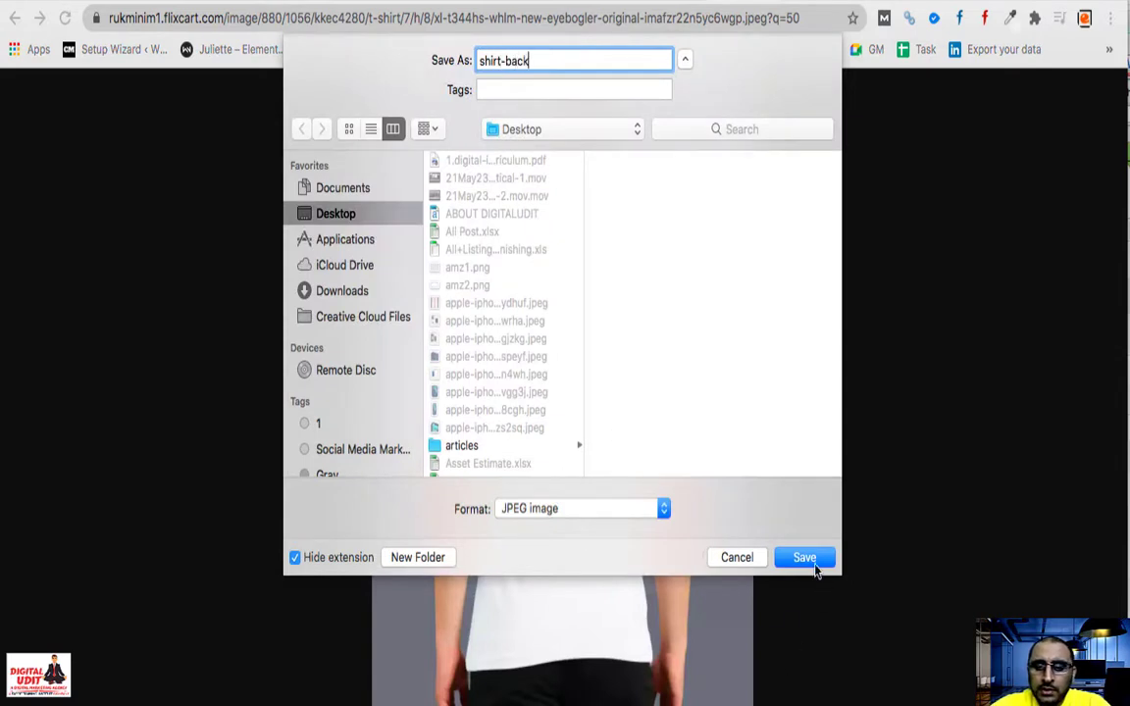
left_click(804, 557)
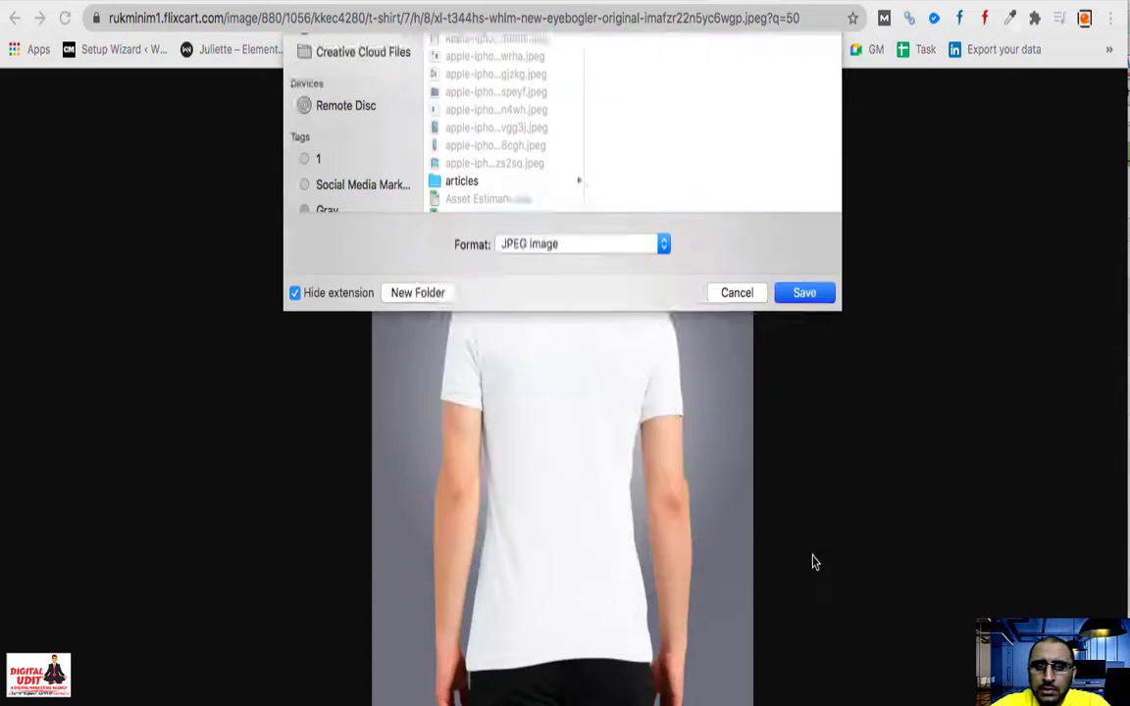
left_click(228, 2)
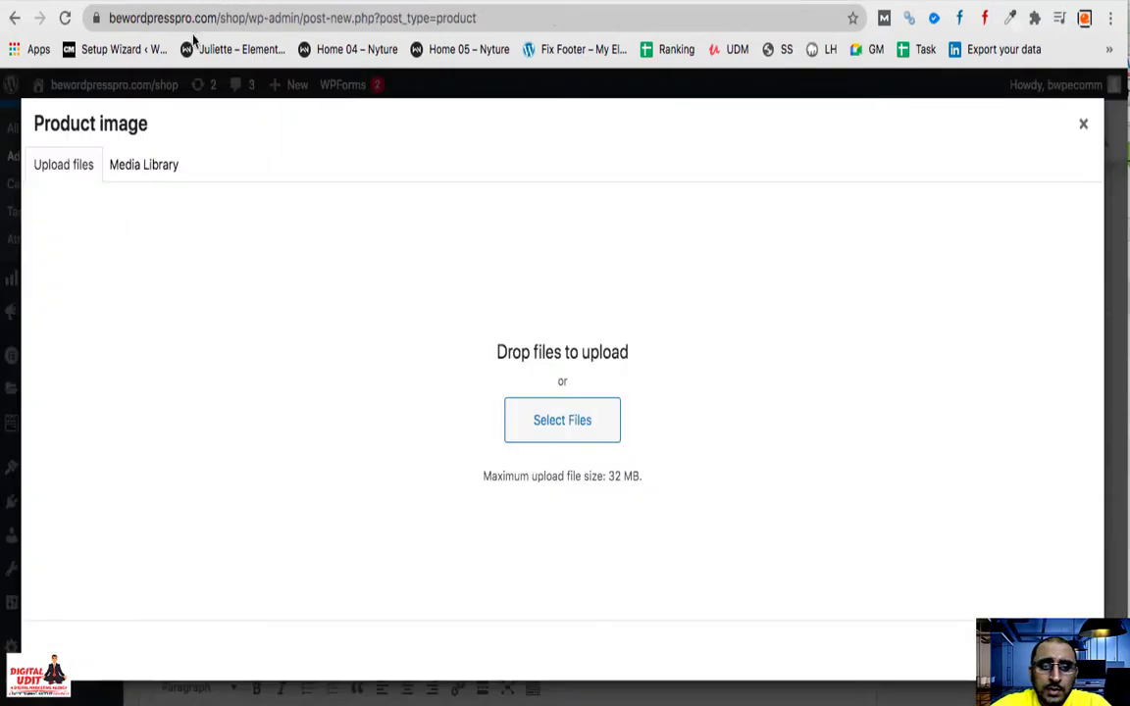
- Upload shirt-back, red-shirt, yellow-shirt and blue-shirt from the Desktop to the media library and close the product image dialog
left_click(538, 403)
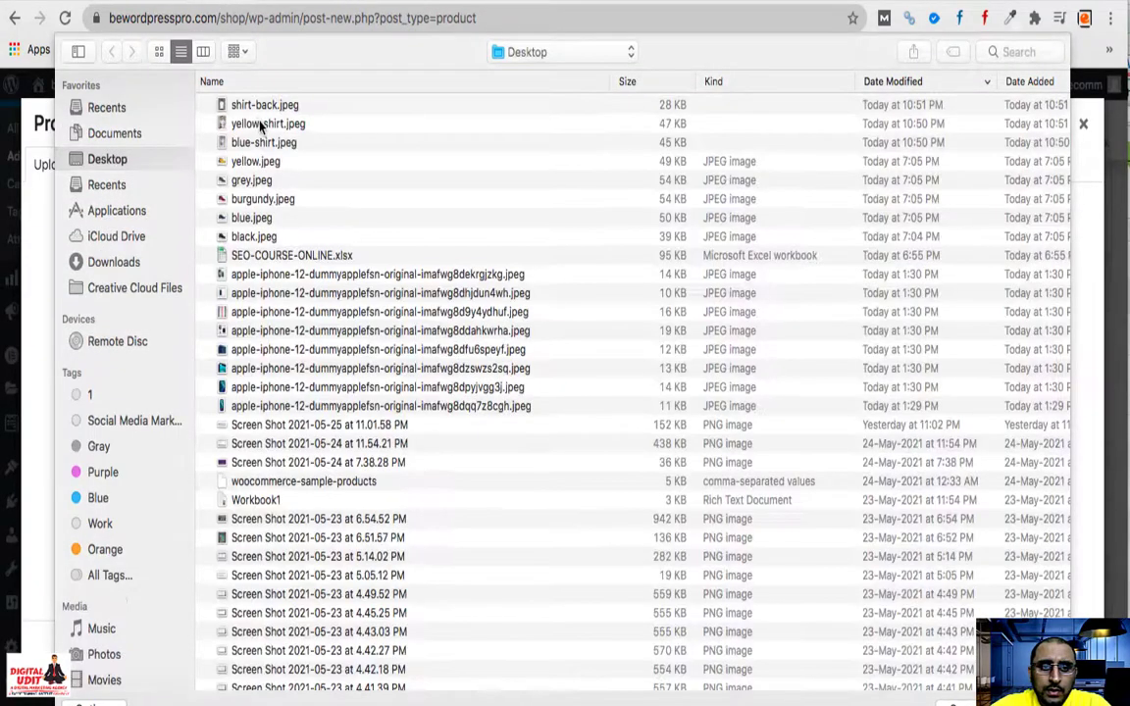
left_click(258, 106)
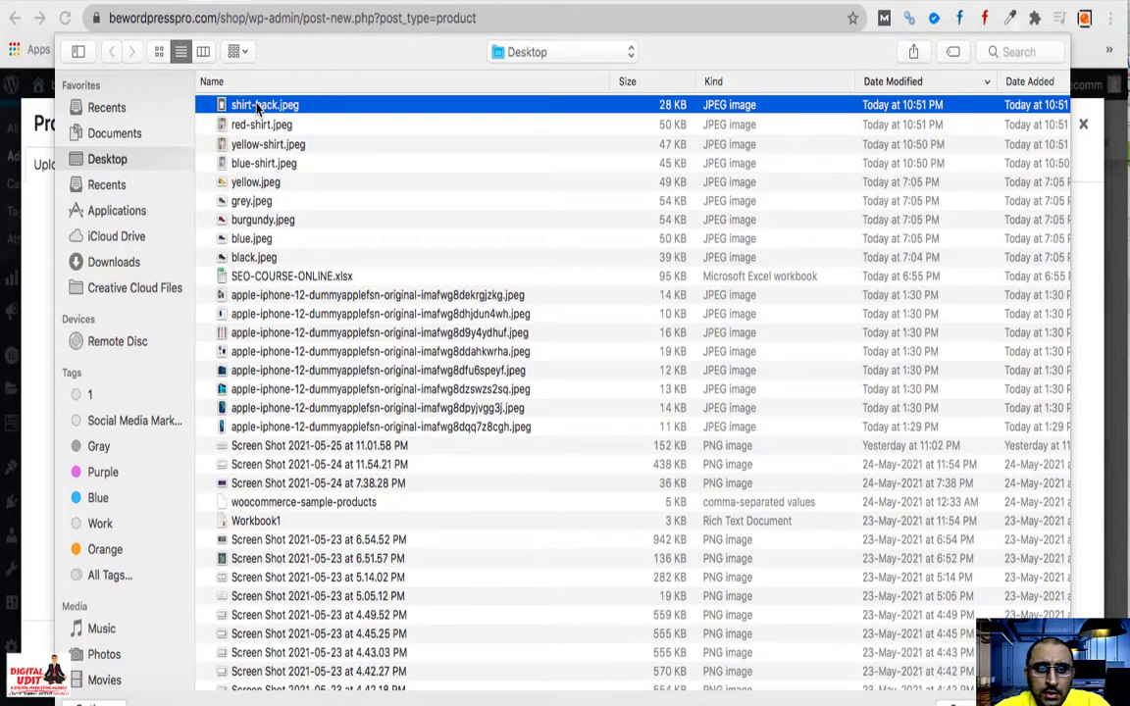
key("shift+Down")
key("shift+Down")
key("shift+Down")
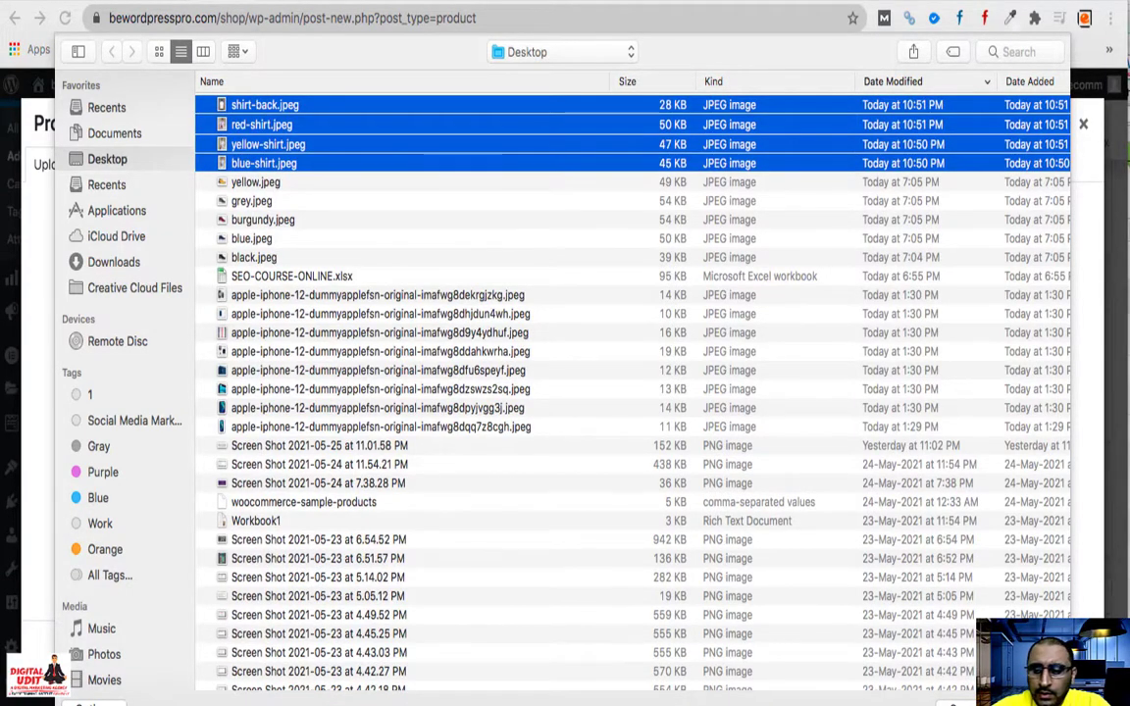
key("Return")
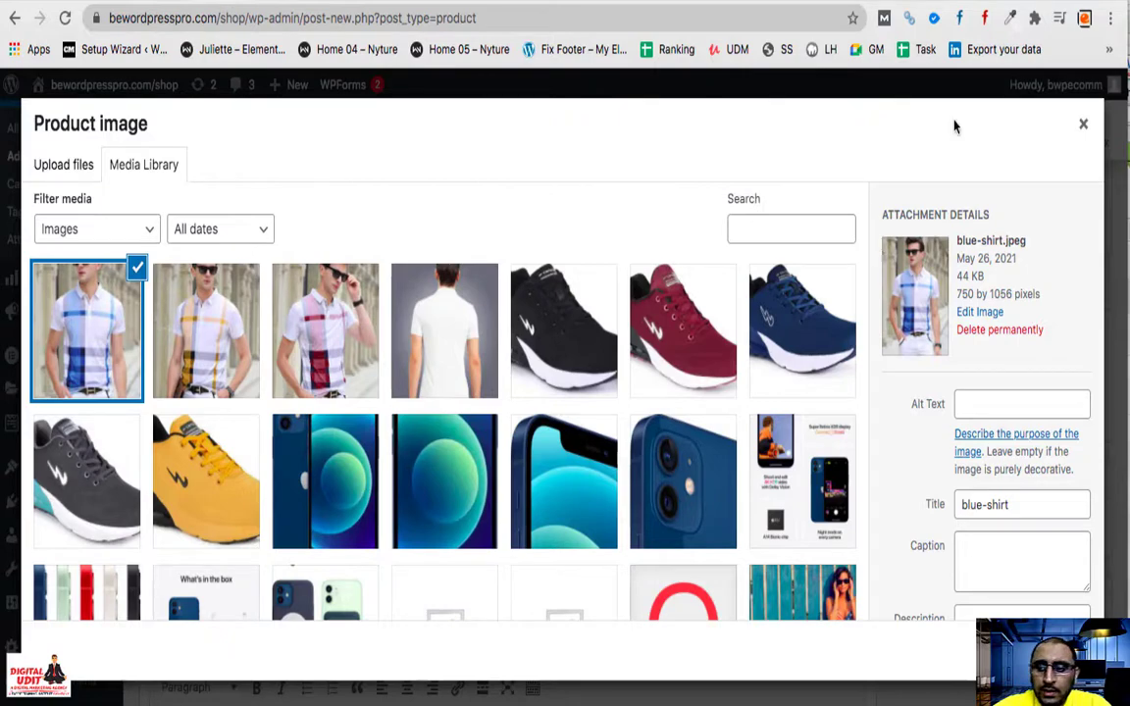
left_click(1083, 125)
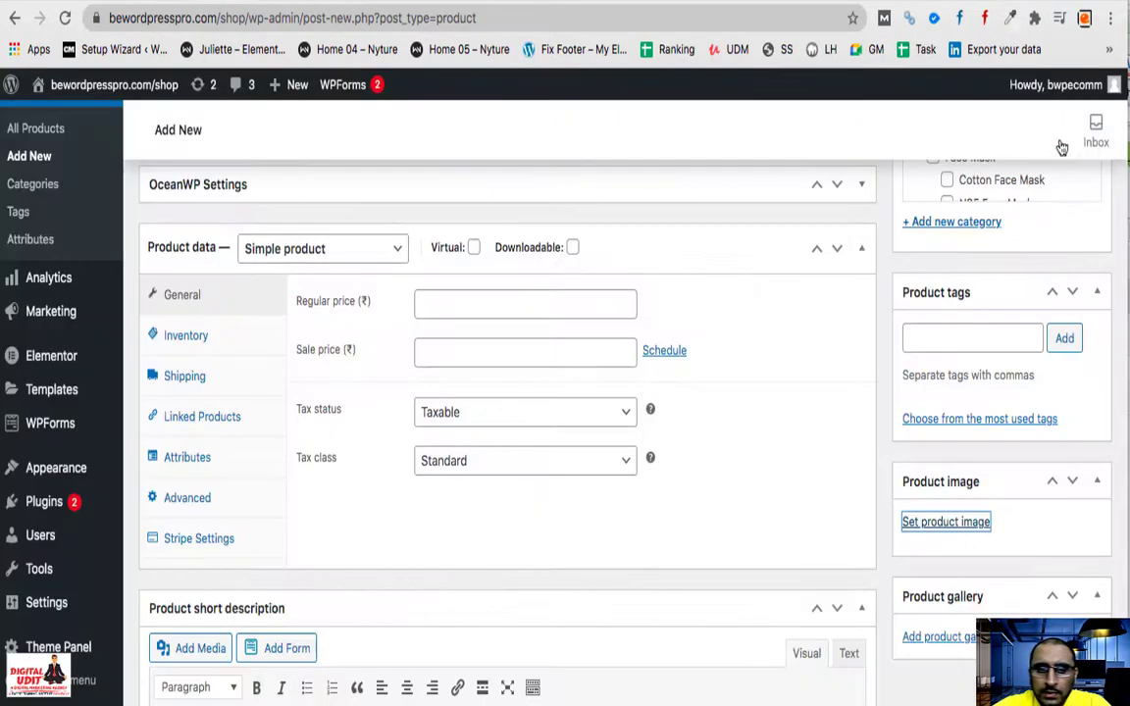
- Examine the maroon and white shirt's title and enlarged photo on Flipkart, and return to the WordPress product form
scroll(568, 411, "up", 10)
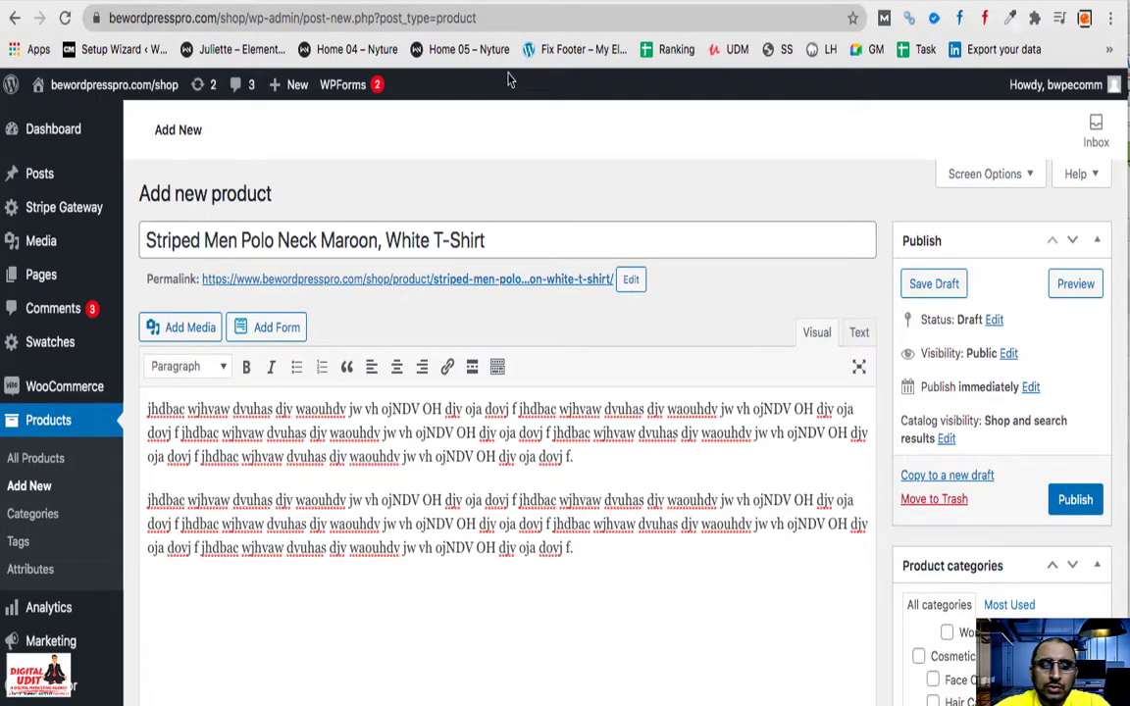
key("ctrl+Tab")
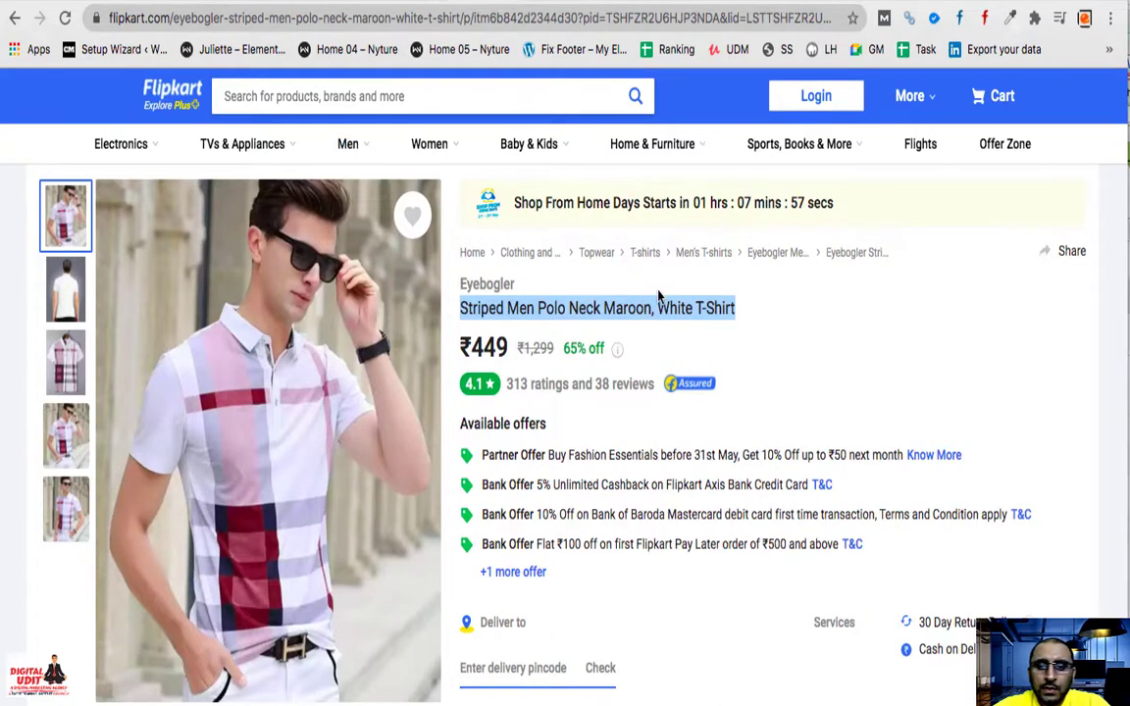
mouse_move(237, 364)
scroll(297, 487, "up", 5)
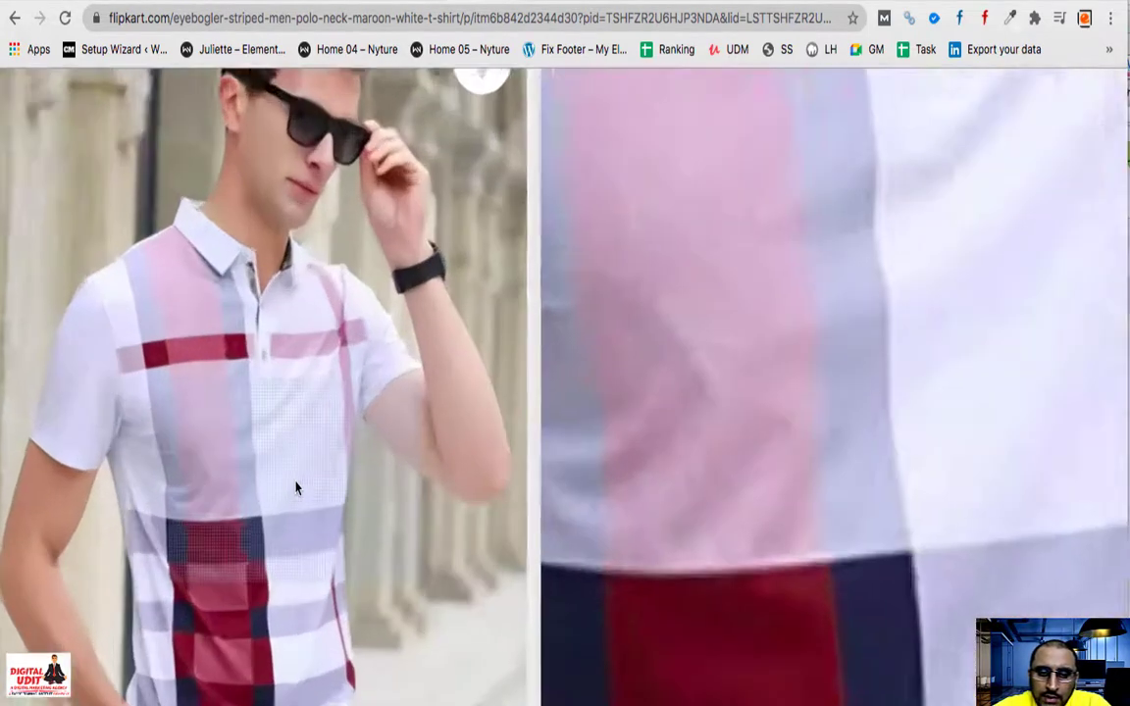
scroll(298, 486, "down", 5)
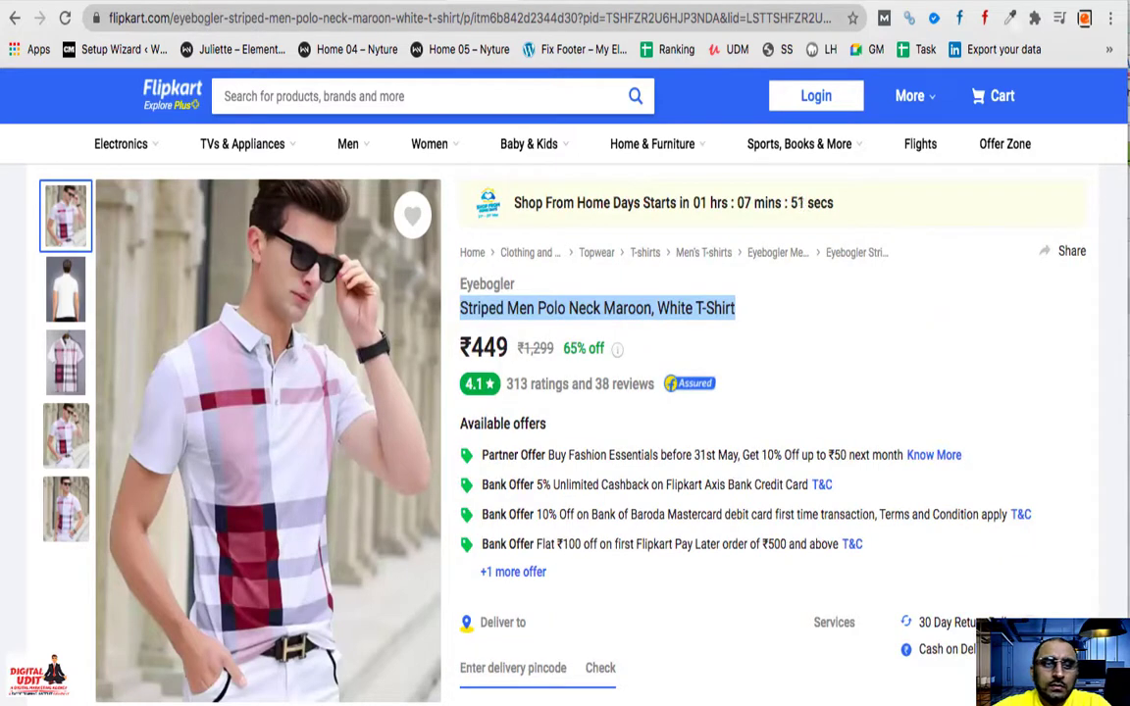
left_click(280, 3)
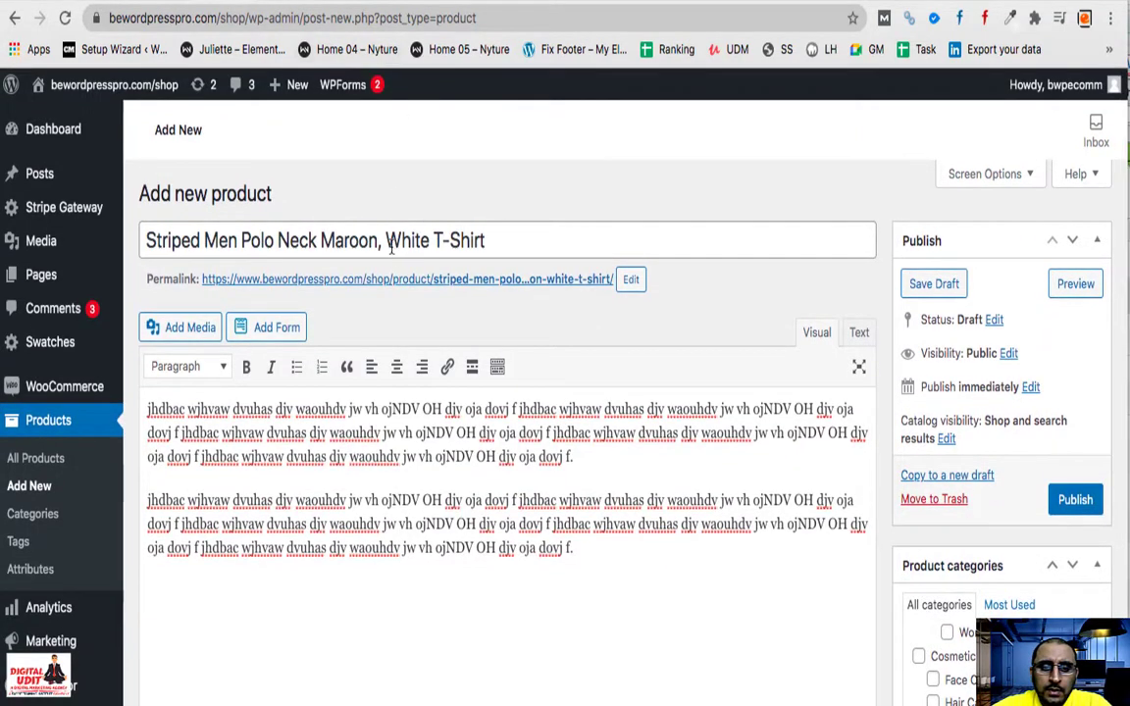
left_click_drag(385, 242, 425, 239)
key("BackSpace")
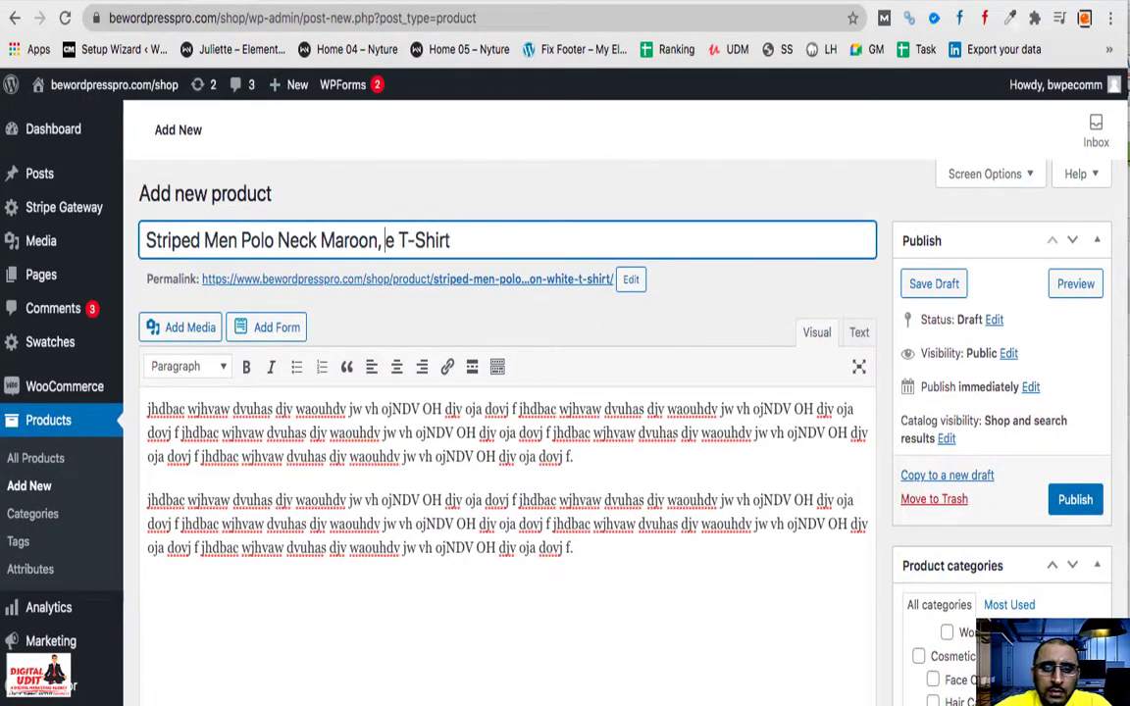
key("ctrl+z")
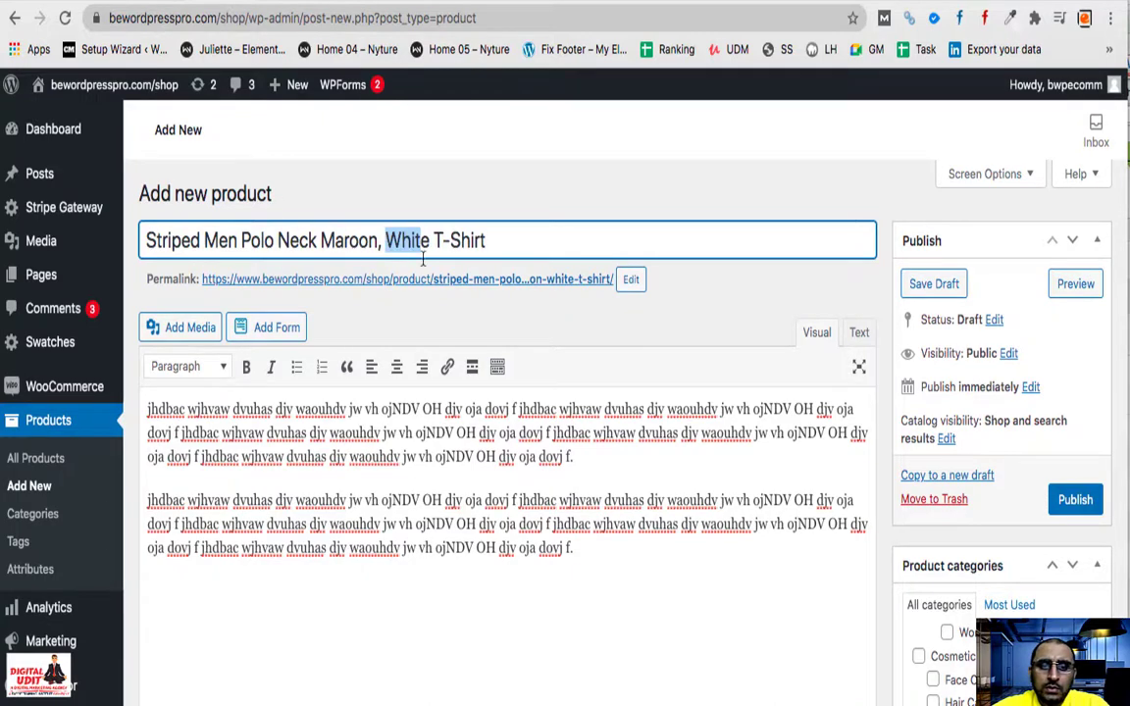
- Set the product type to Variable product and choose the lowest GST rate as its tax class
scroll(534, 305, "down", 5)
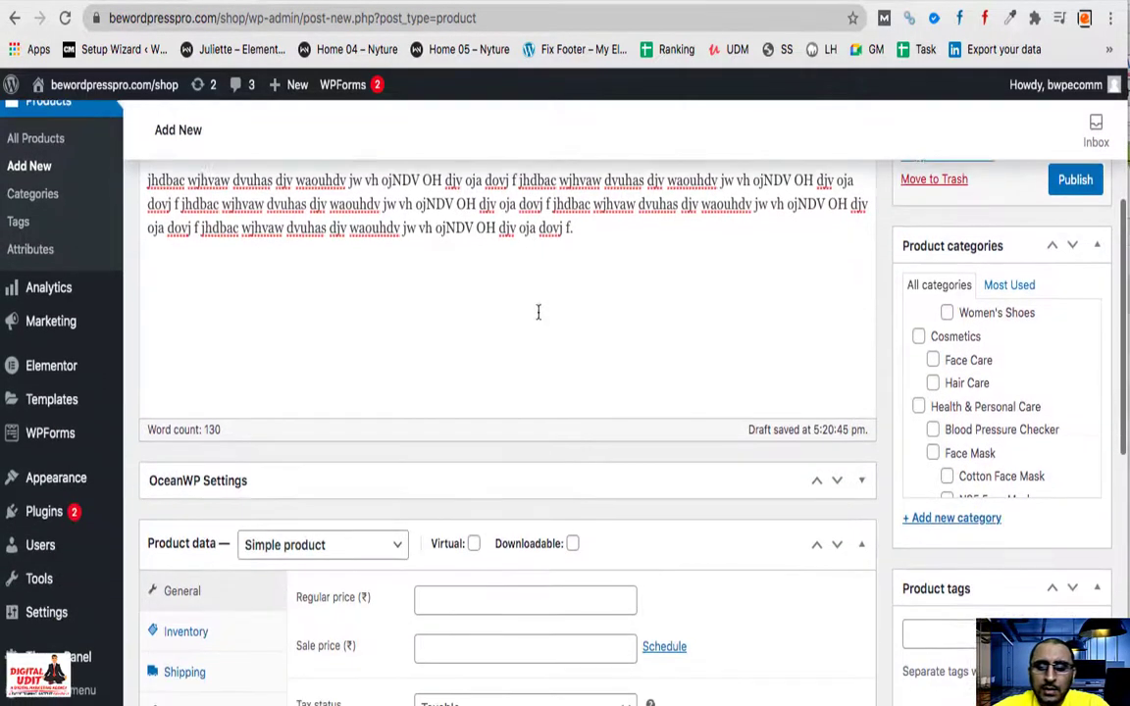
scroll(583, 455, "down", 1)
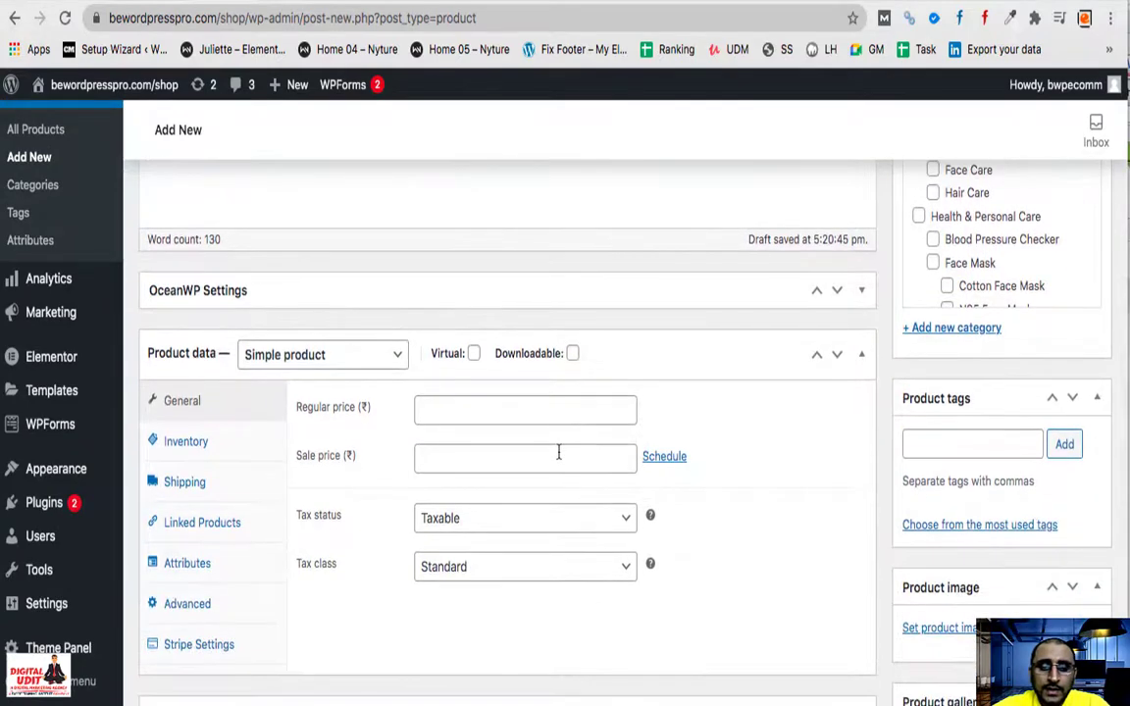
left_click(348, 355)
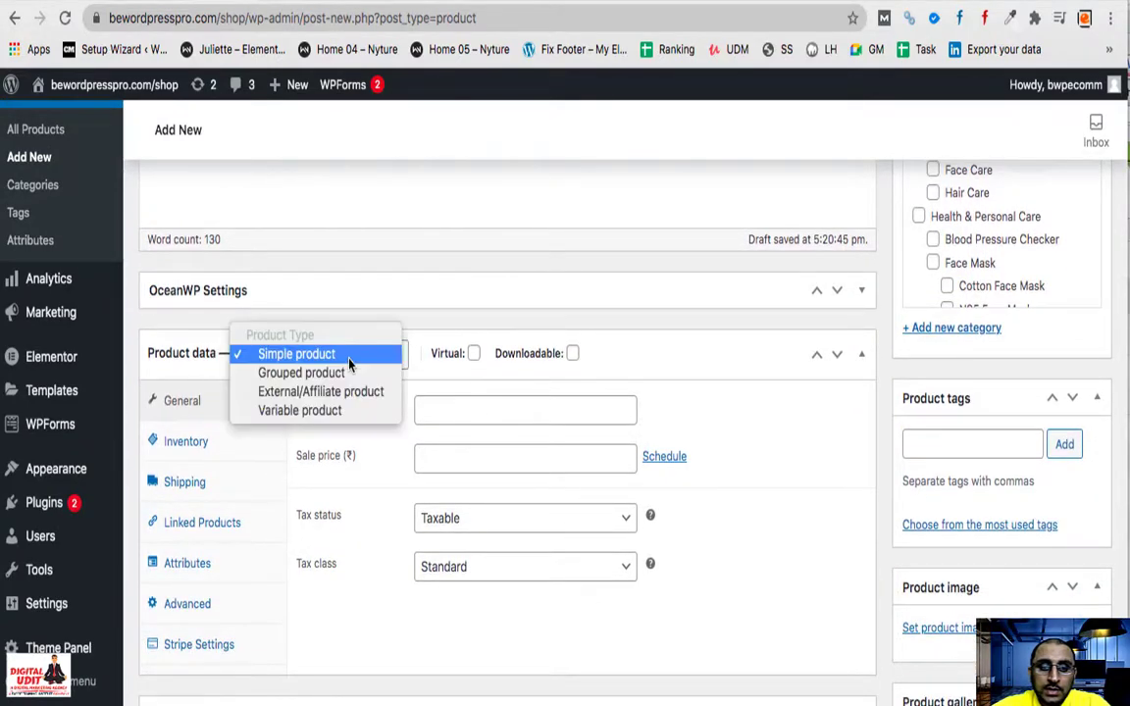
left_click(337, 412)
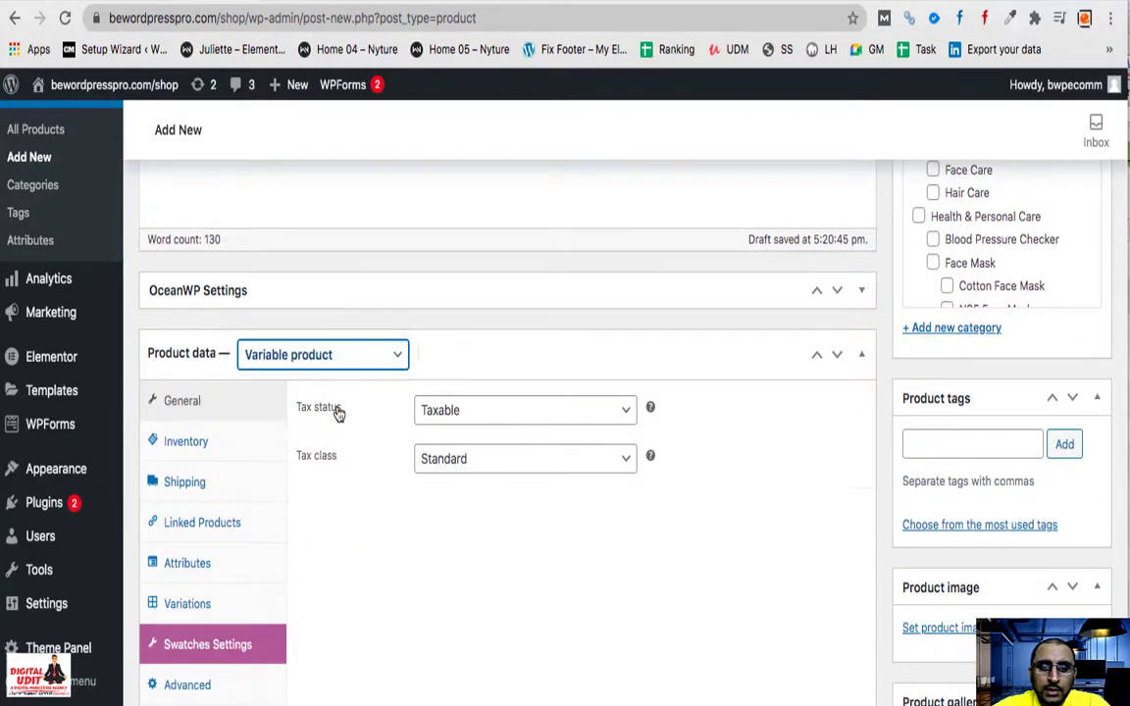
left_click(464, 460)
left_click(446, 477)
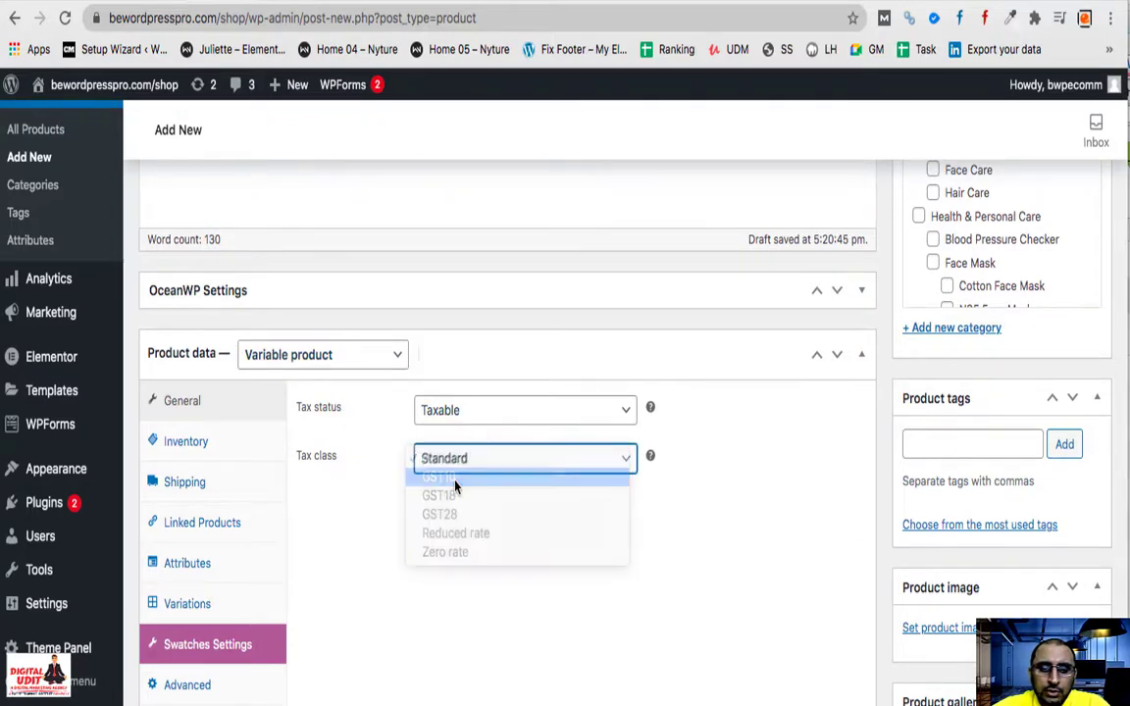
- Begin the product's SKU in the inventory settings with the prefix BWP
left_click(188, 442)
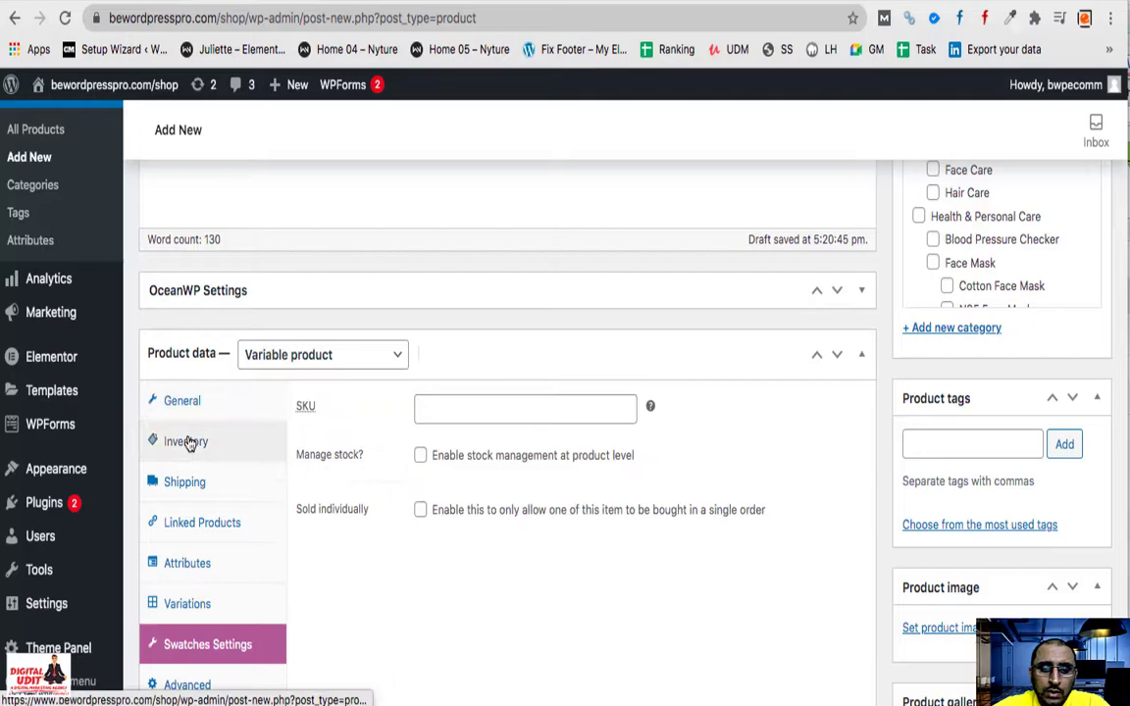
left_click(468, 418)
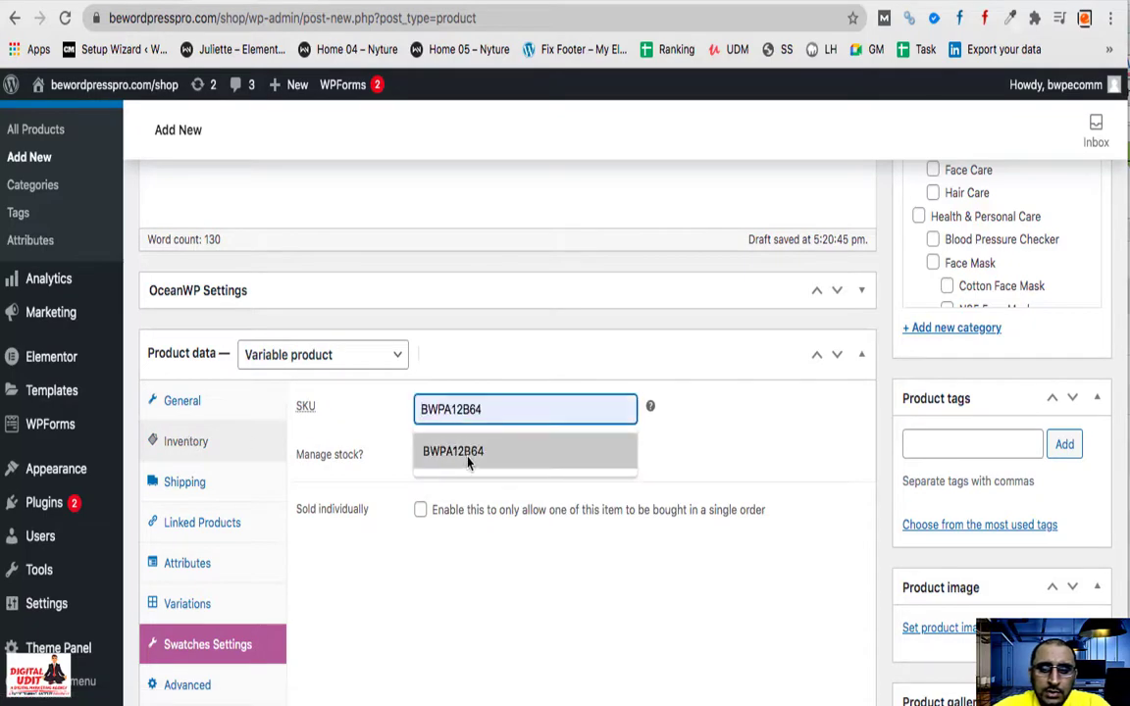
scroll(487, 408, "up", 5)
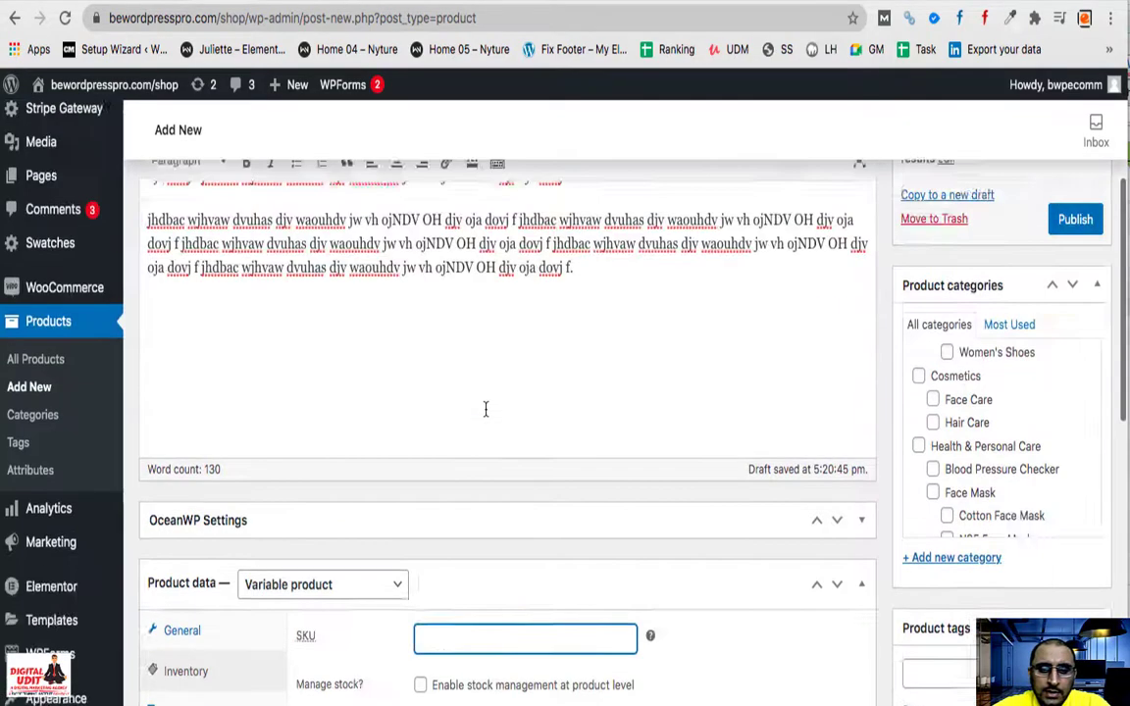
scroll(487, 408, "down", 5)
left_click(489, 472)
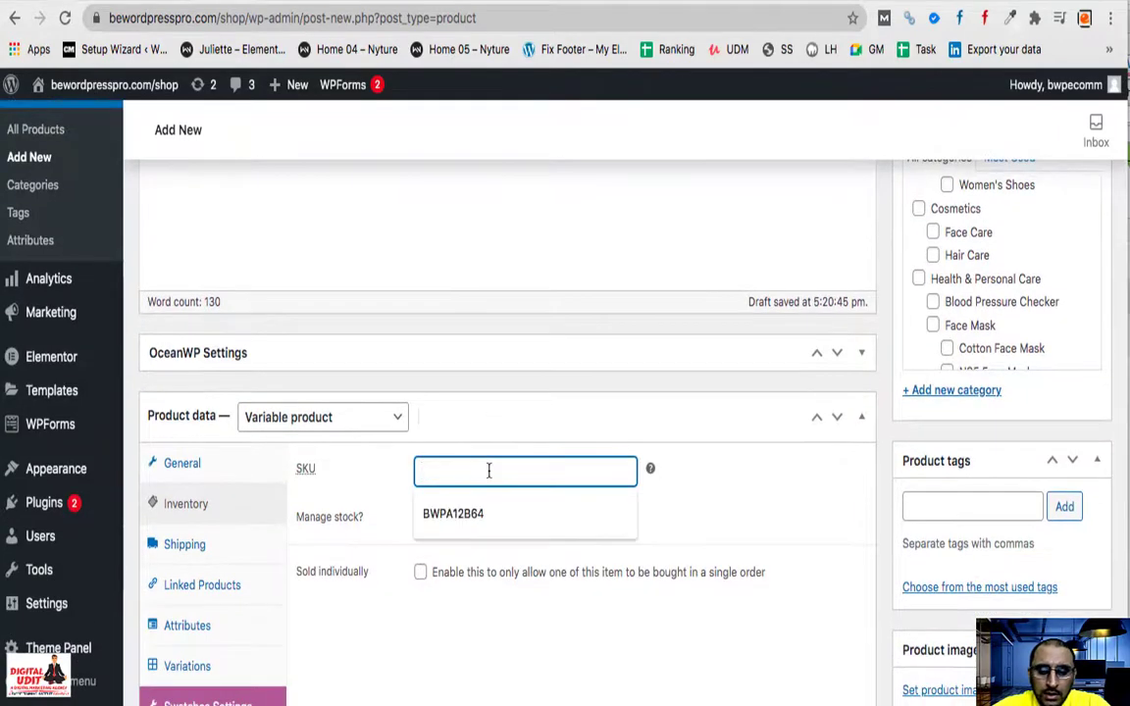
type("BWP")
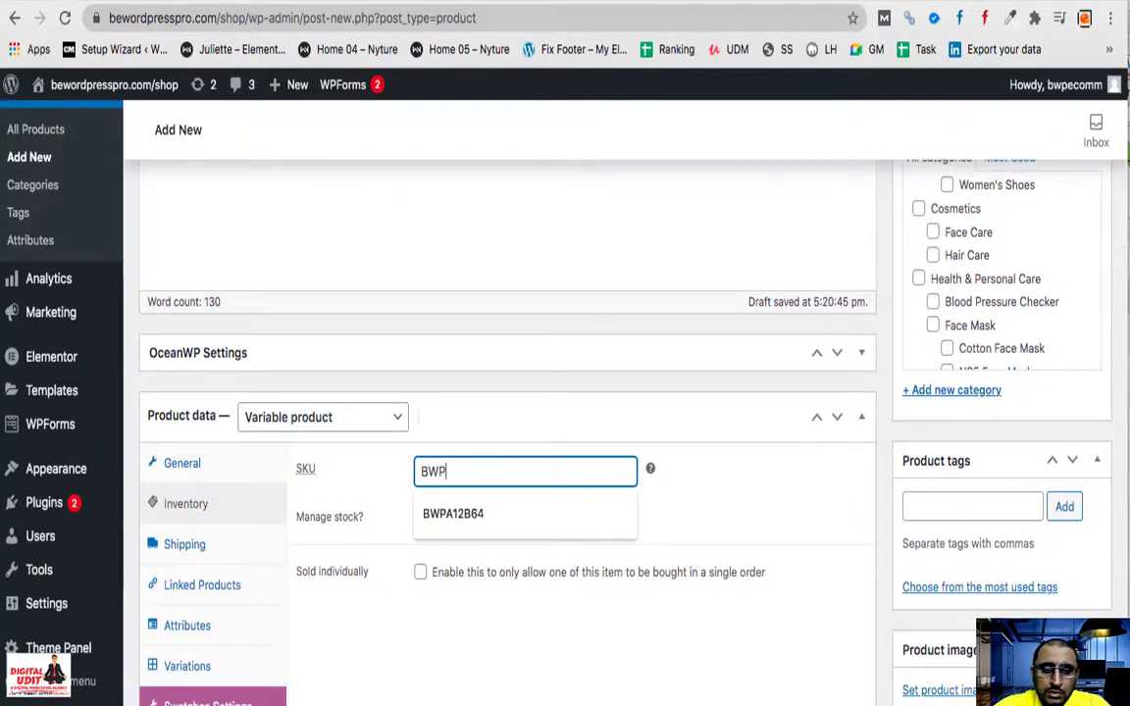
- Examine the product title and the T-shirt's brand on its Flipkart page, and return to the WordPress product form
scroll(383, 479, "up", 4)
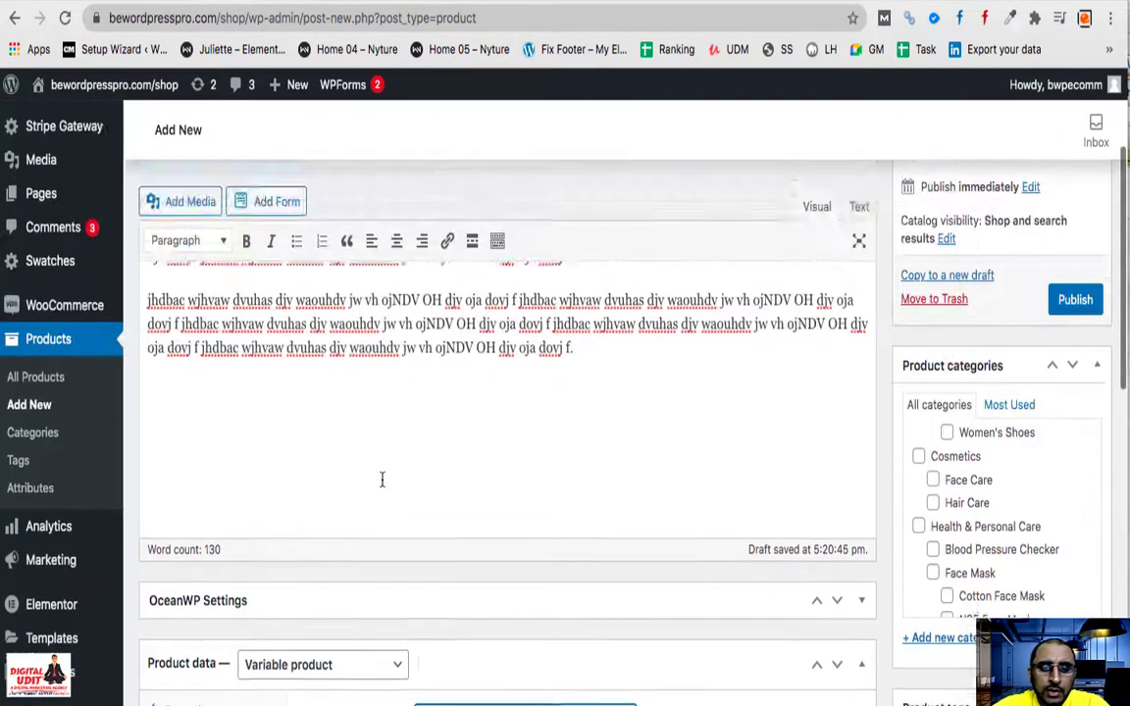
scroll(382, 479, "up", 2)
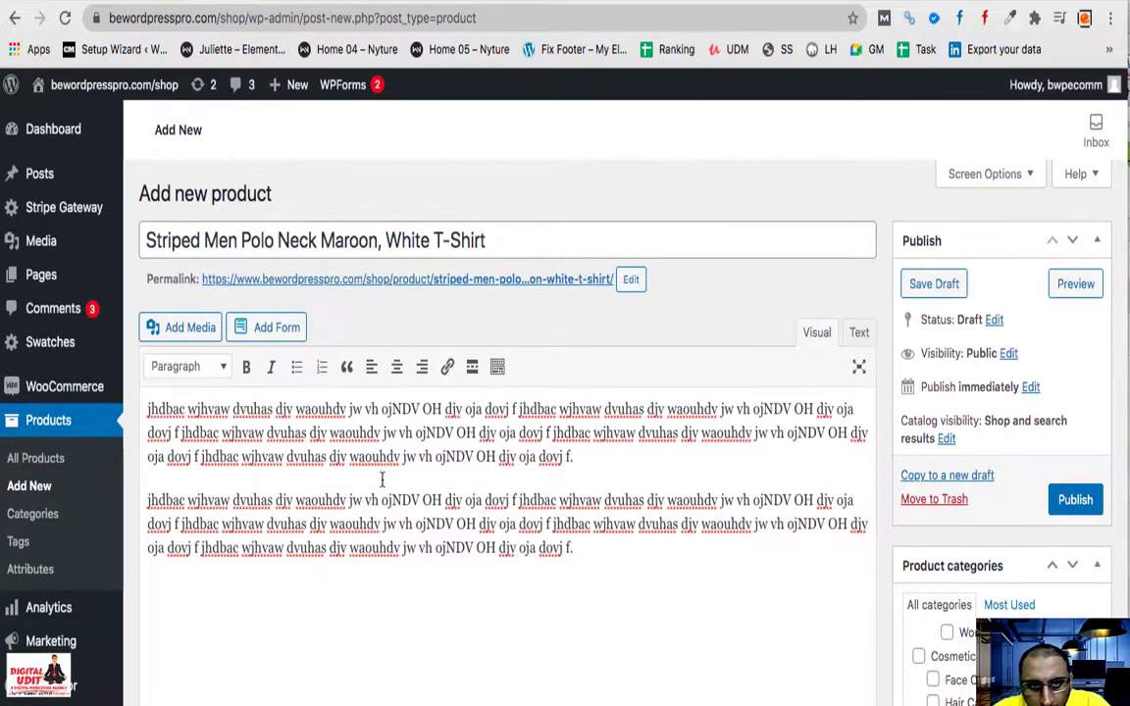
scroll(383, 478, "down", 2)
scroll(383, 479, "up", 2)
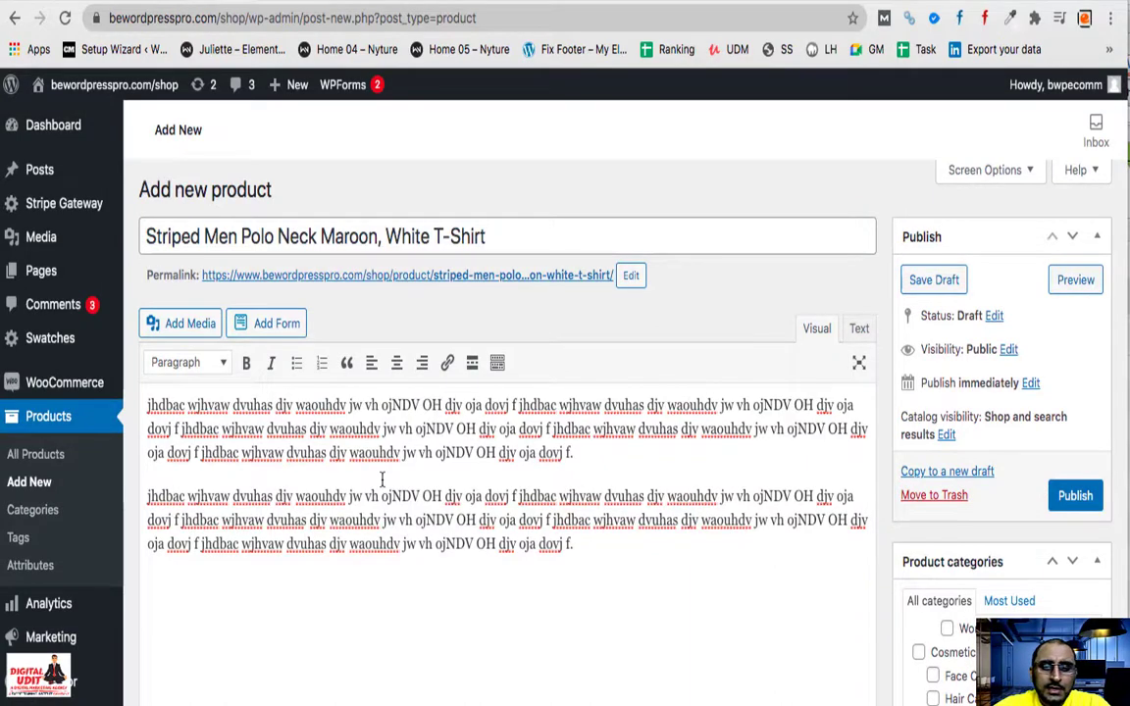
left_click(392, 4)
scroll(328, 273, "up", 15)
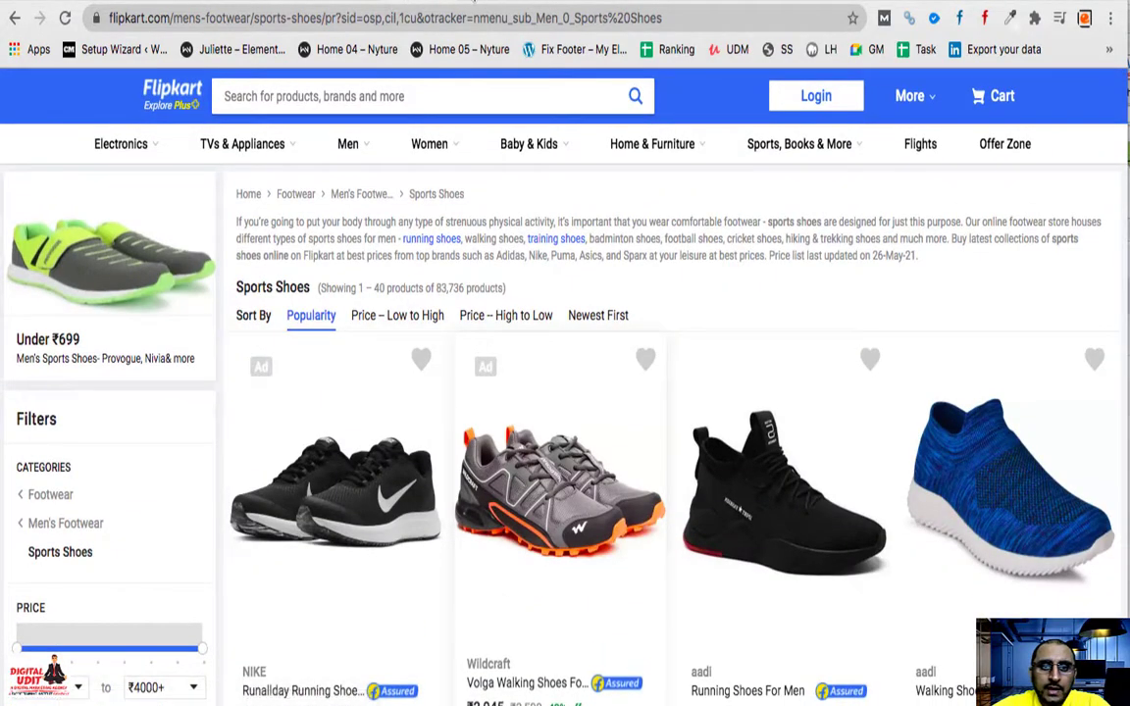
left_click(421, 6)
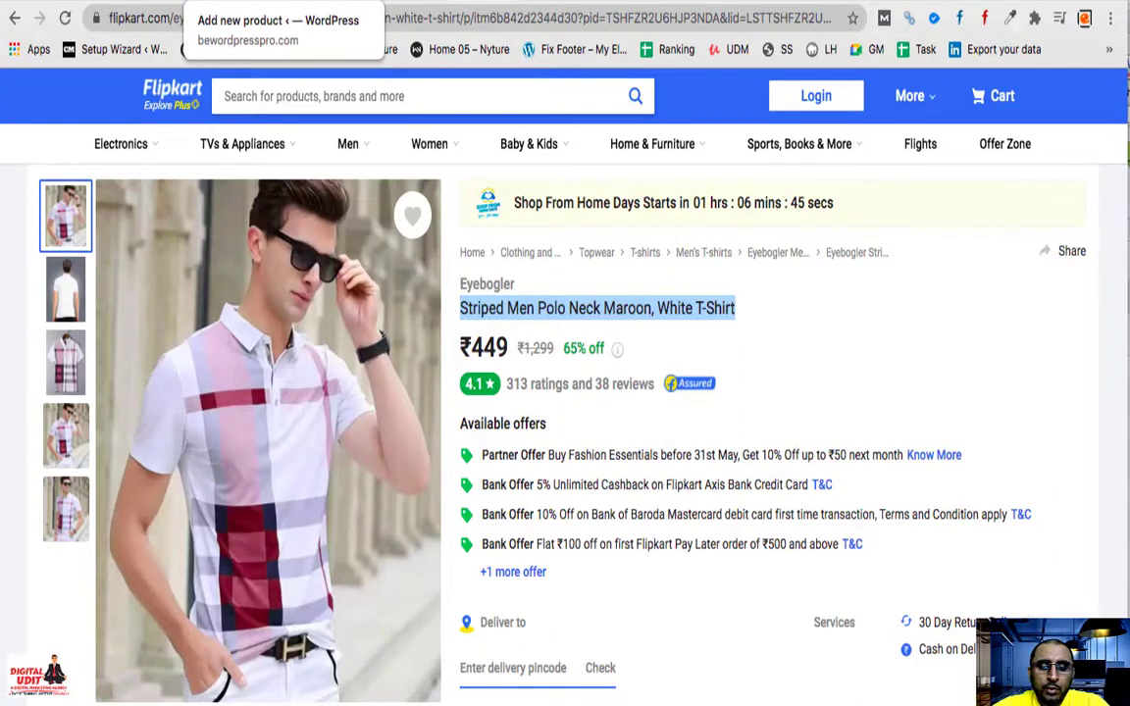
left_click(278, 5)
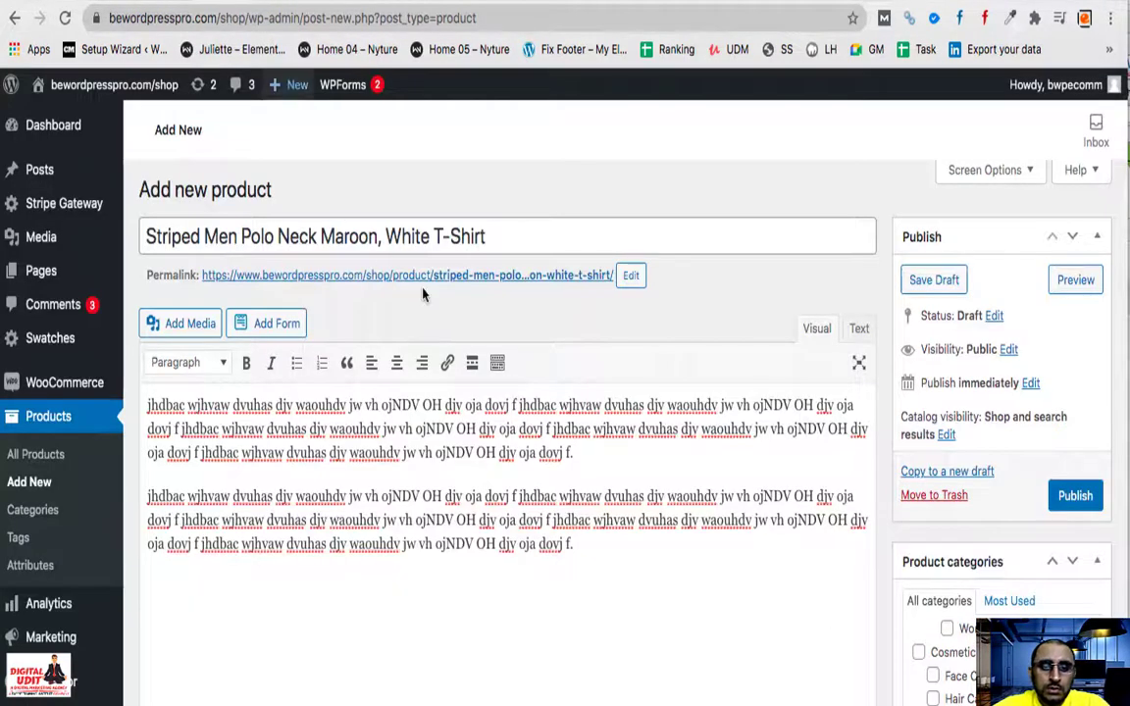
- Complete the product's SKU as BWPESMMWT
scroll(462, 476, "down", 10)
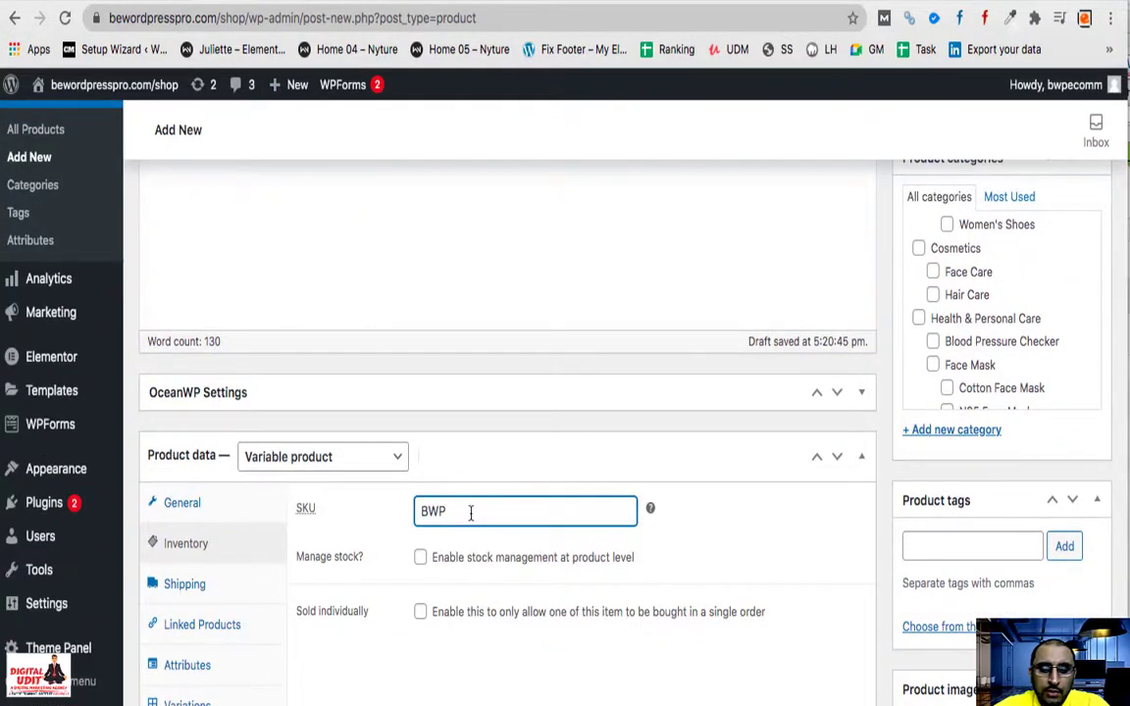
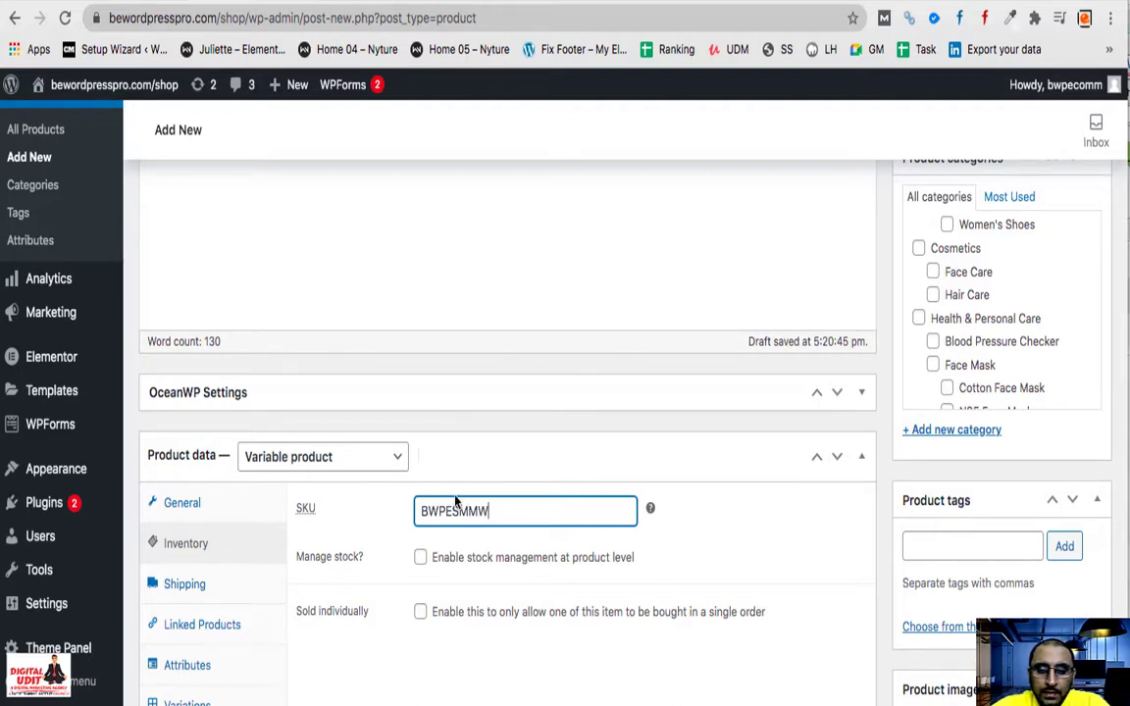
type("T")
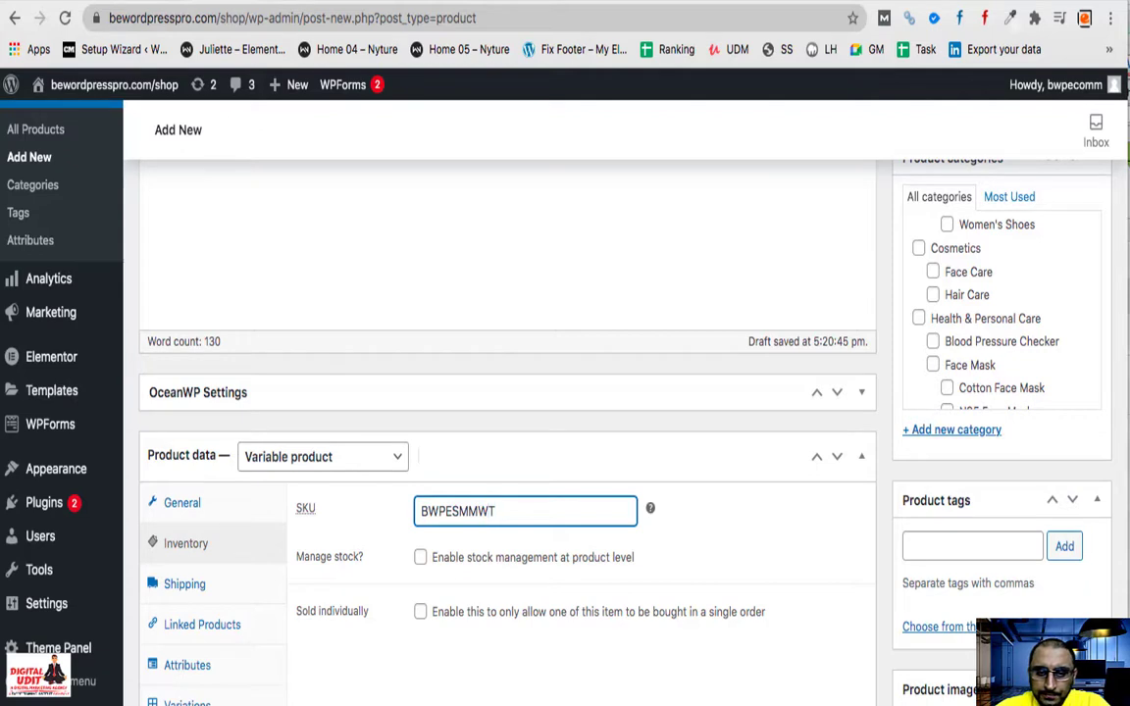
left_click_drag(488, 511, 458, 511)
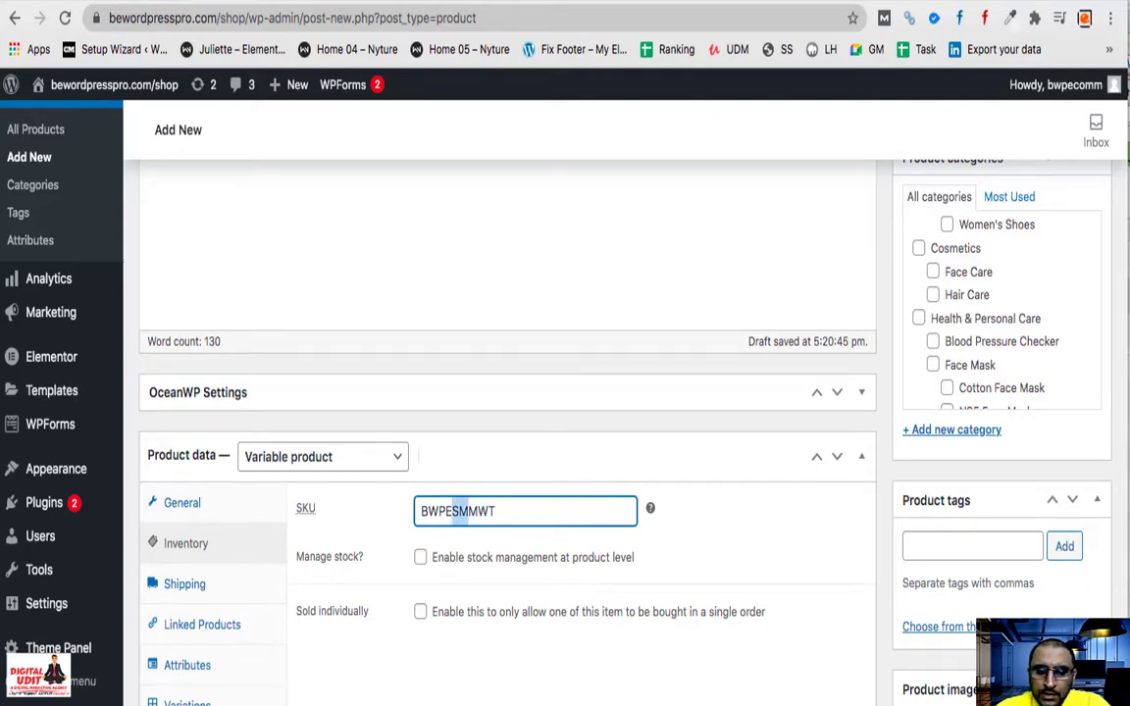
left_click(452, 511)
- Enable stock management at product level and set the stock quantity to 100
scroll(613, 568, "down", 3)
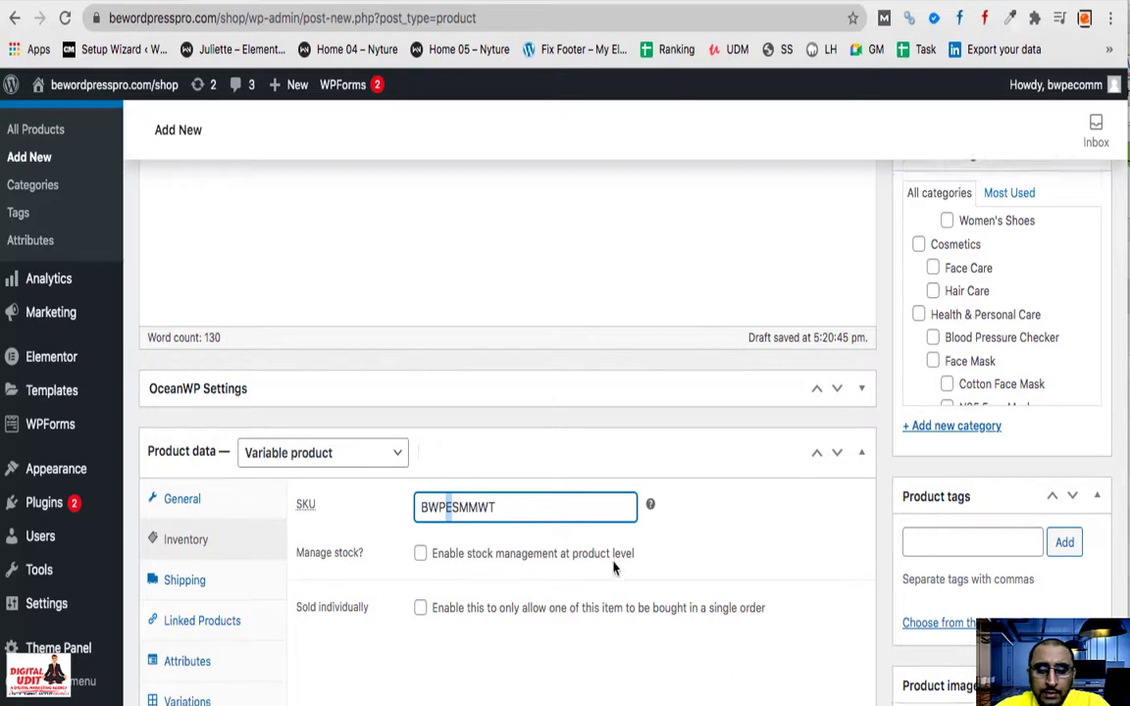
left_click(424, 419)
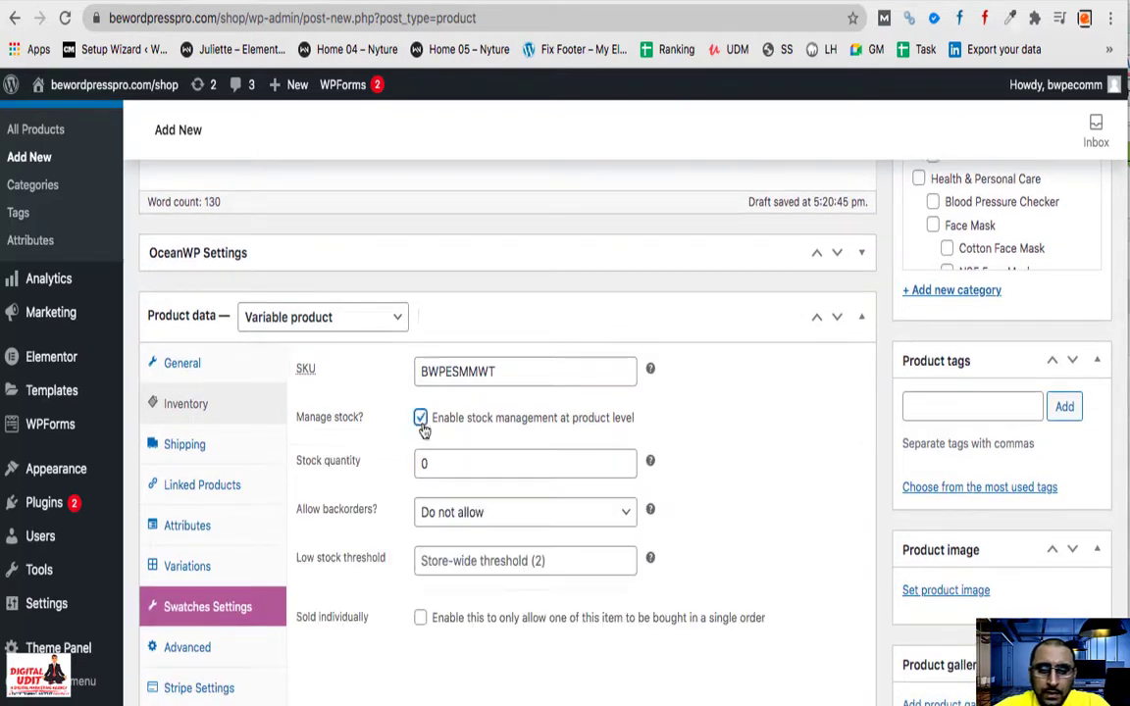
left_click(444, 465)
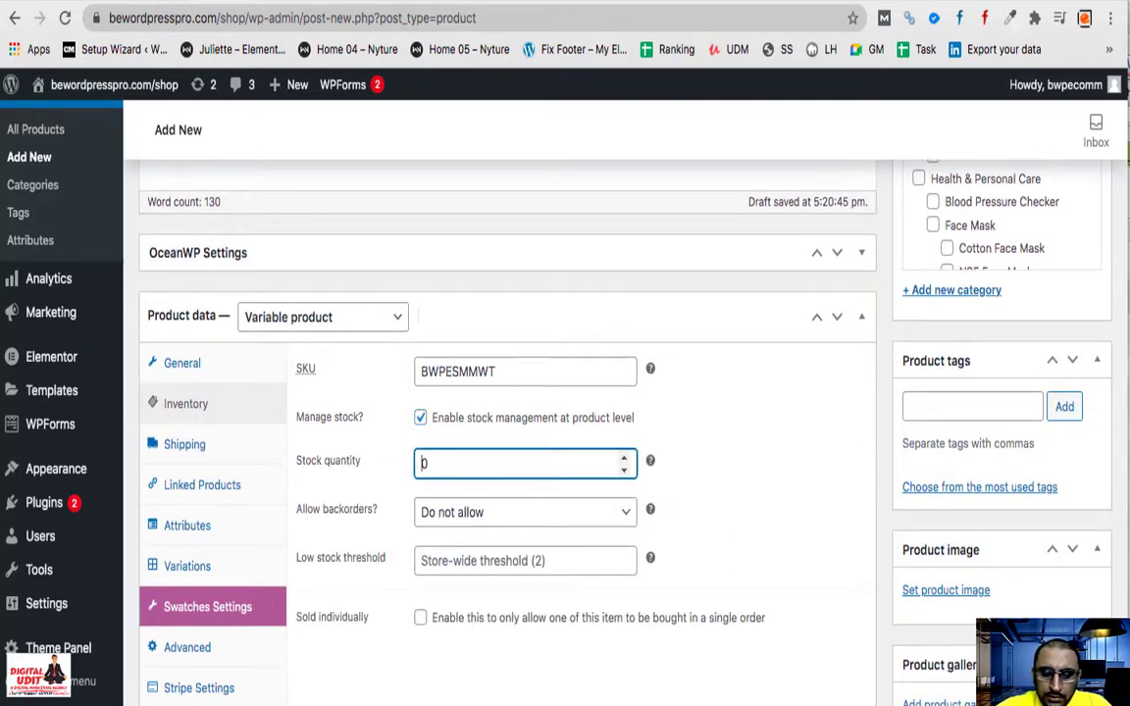
key("BackSpace")
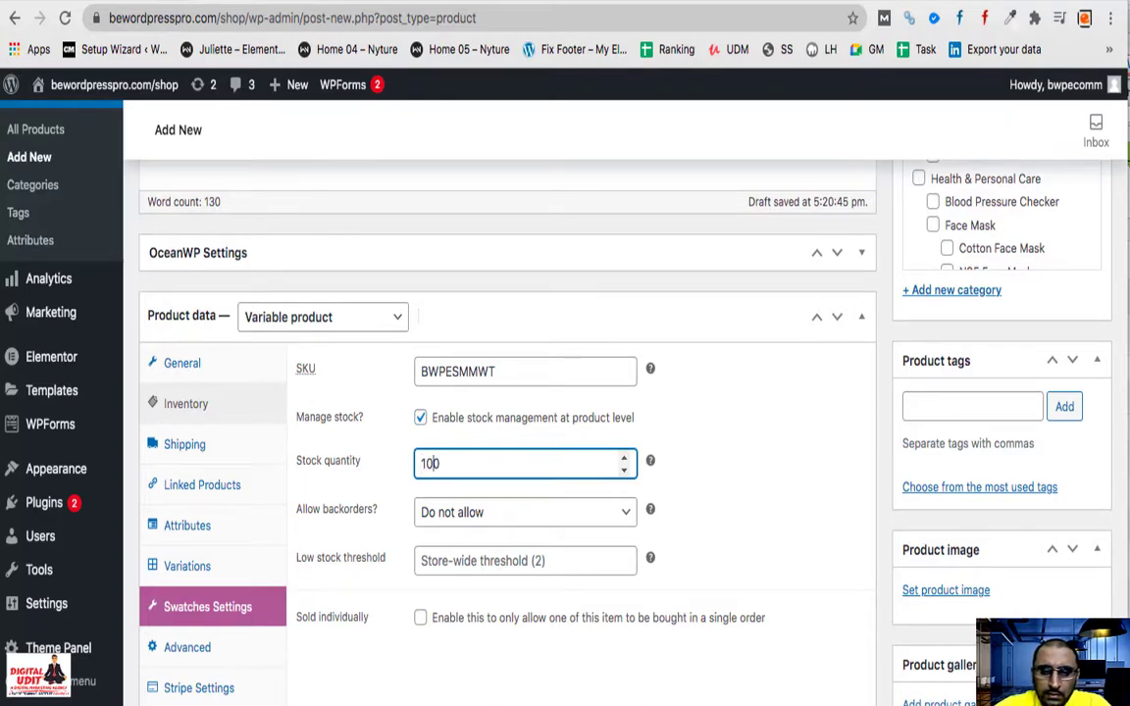
left_click(451, 622)
scroll(403, 623, "down", 2)
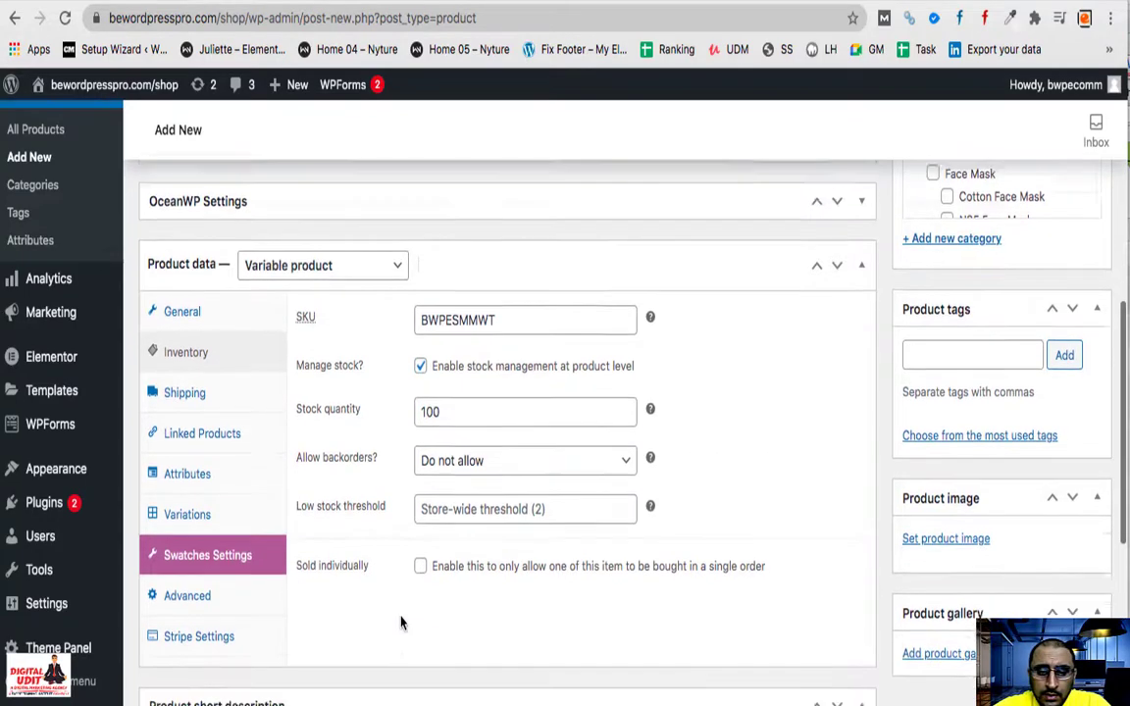
- Set the red-shirt picture from the media library as the product image
scroll(705, 508, "up", 9)
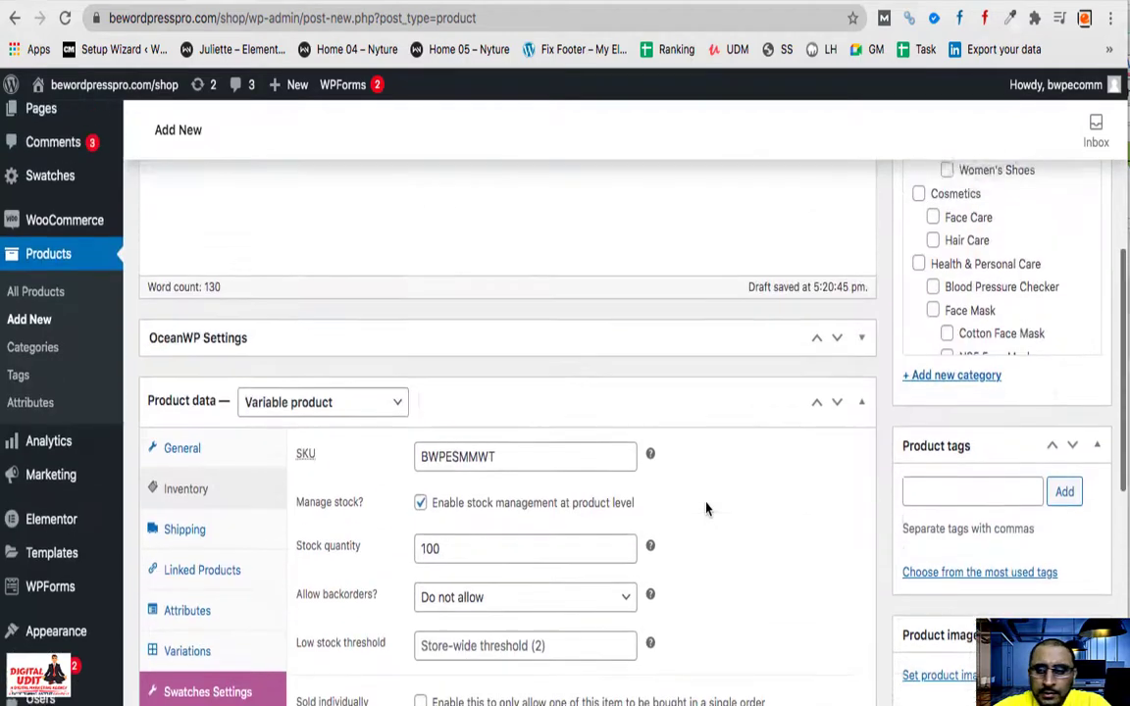
scroll(1000, 466, "up", 5)
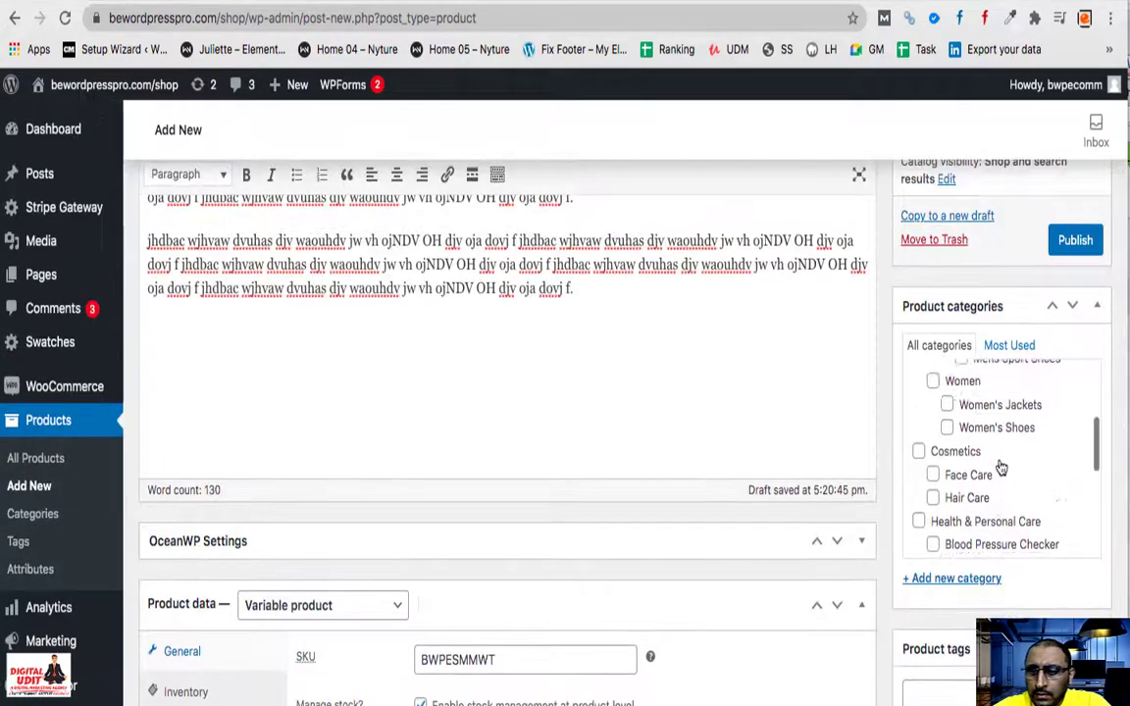
scroll(841, 602, "down", 15)
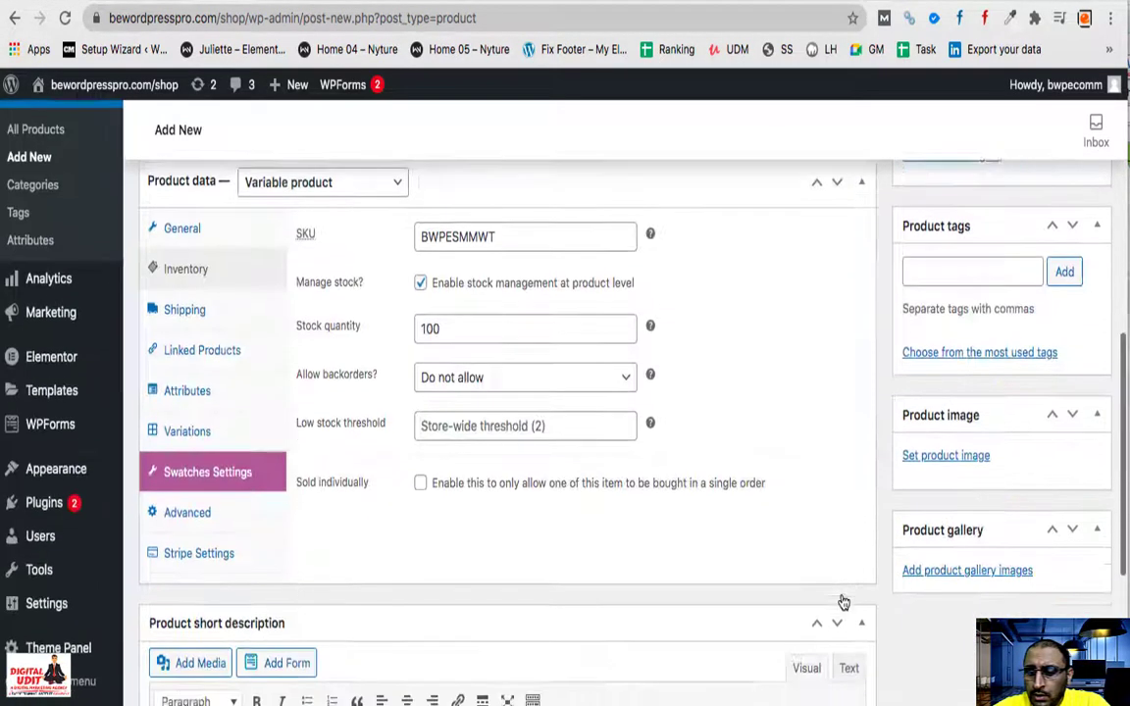
left_click(934, 240)
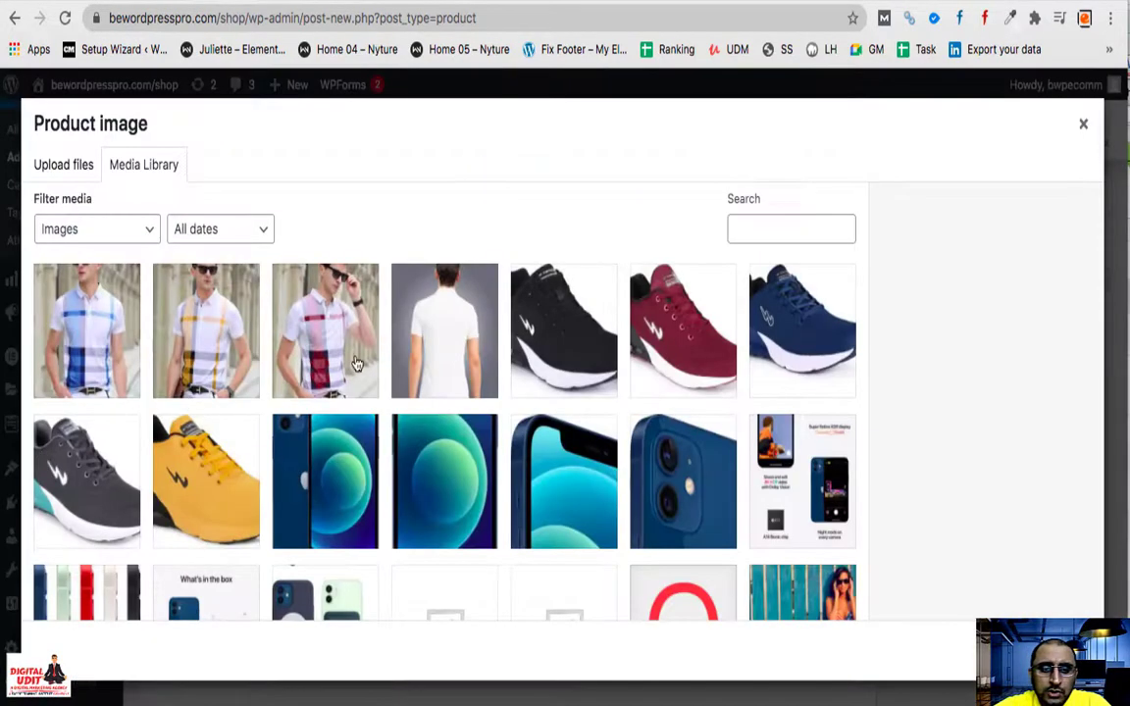
left_click(357, 364)
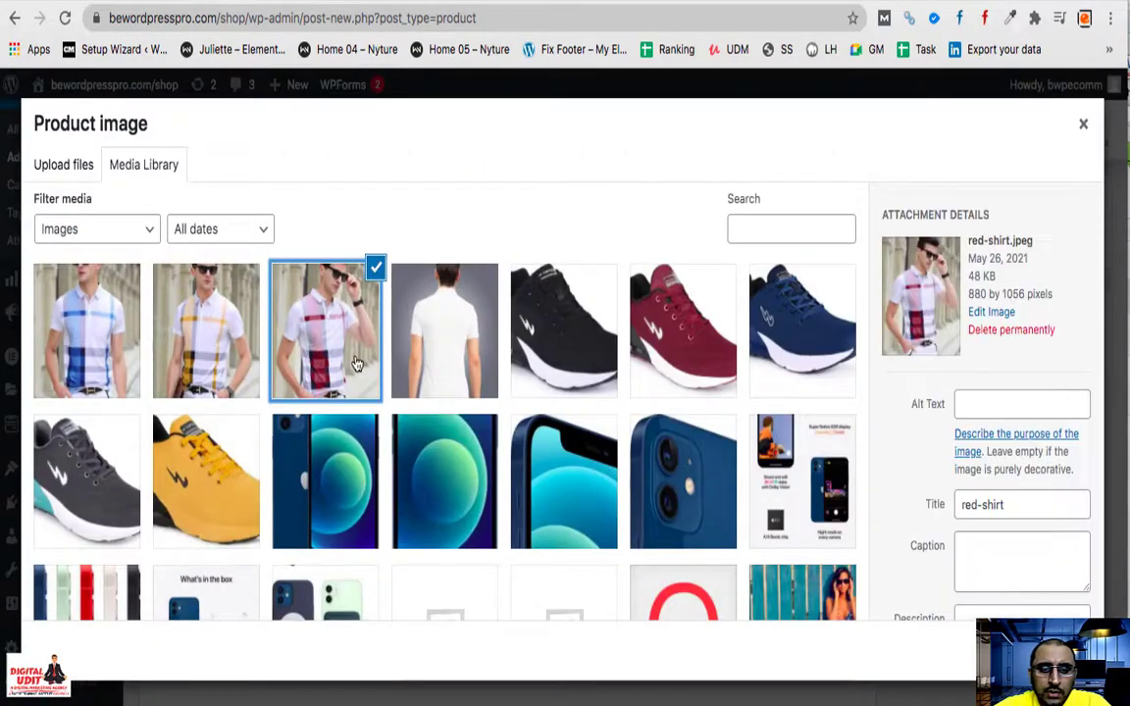
left_click(1045, 650)
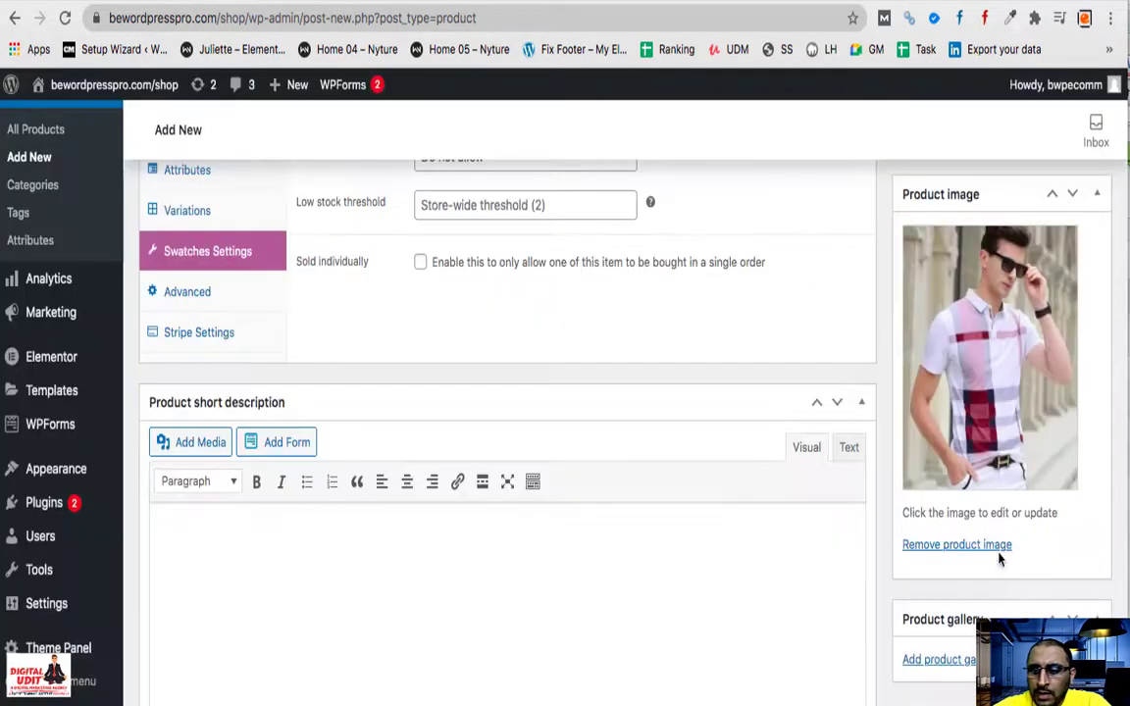
- Add the blue shirt, yellow shirt and shirt-back pictures from the media library to the product gallery
scroll(928, 560, "down", 2)
left_click(986, 564)
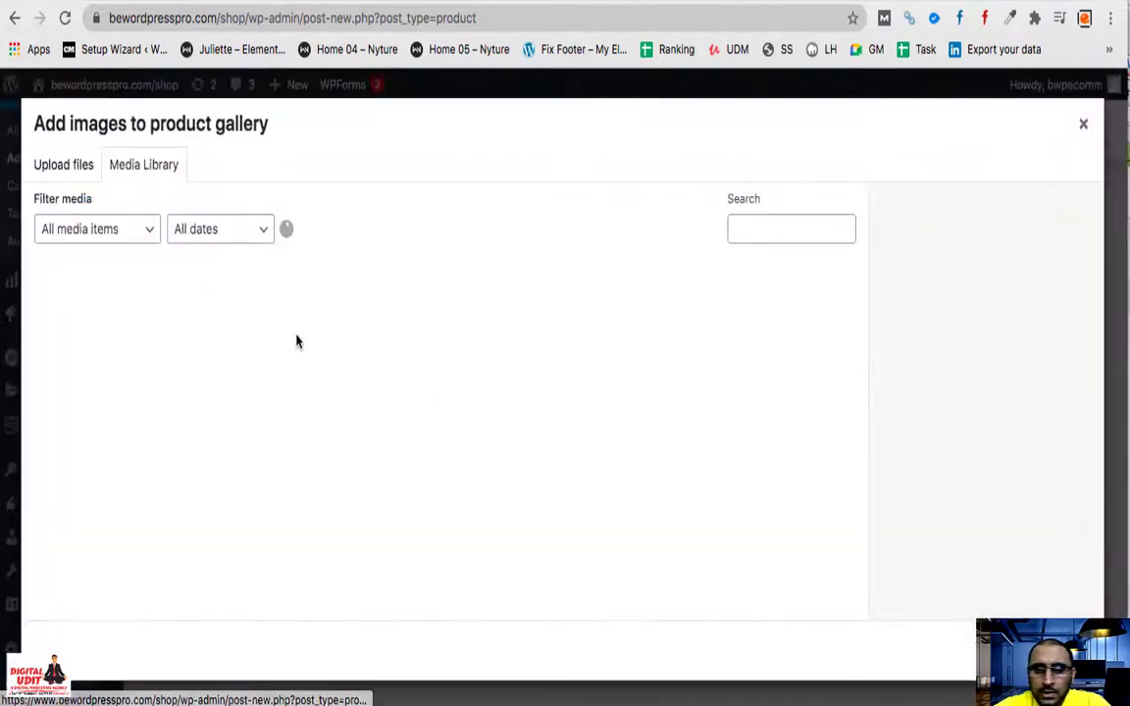
left_click(88, 342)
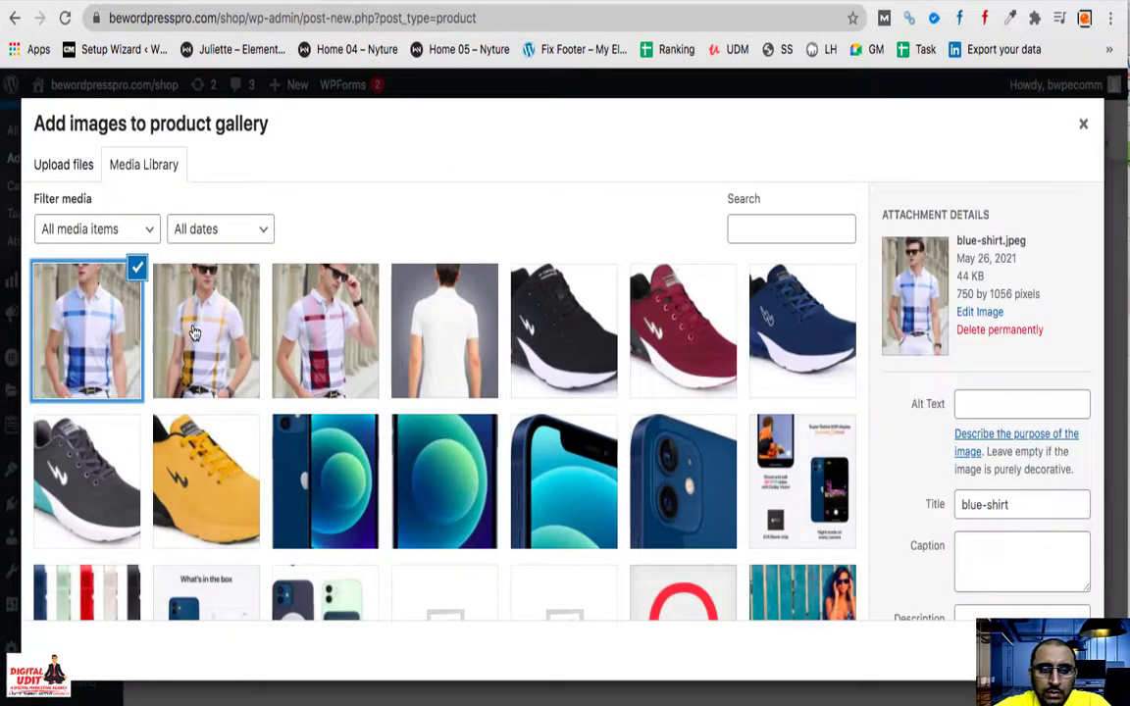
left_click(177, 300)
left_click(413, 302)
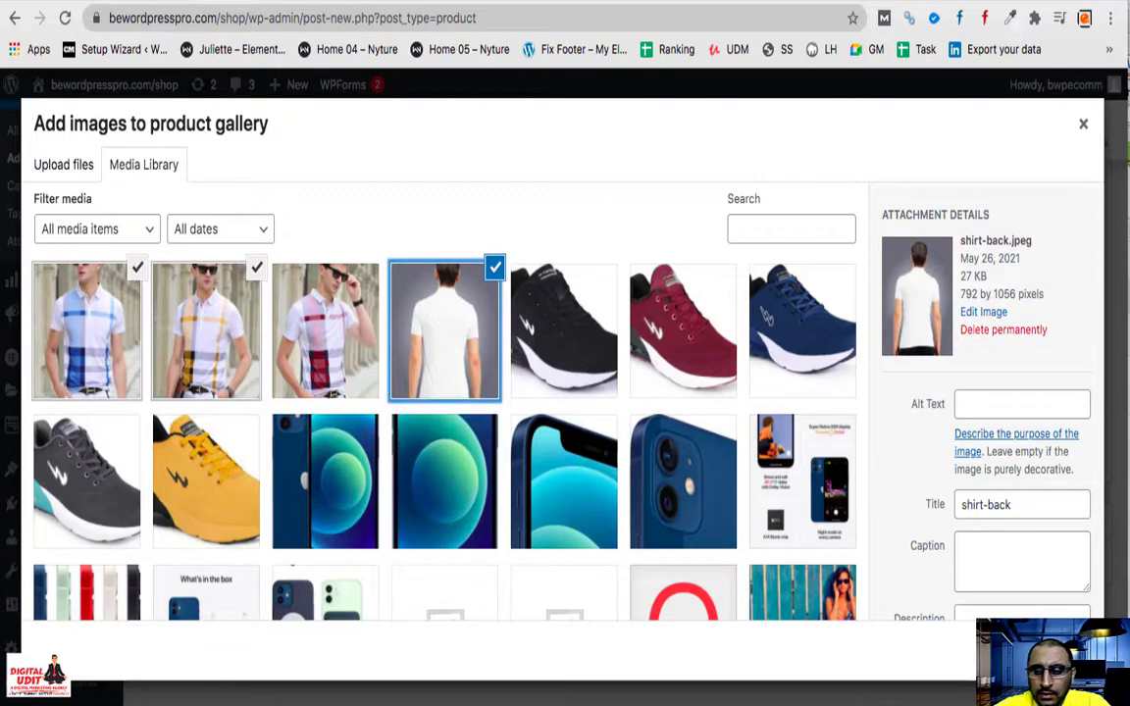
left_click(1040, 655)
- Set the product's shipping weight to .400 kg
scroll(651, 547, "up", 4)
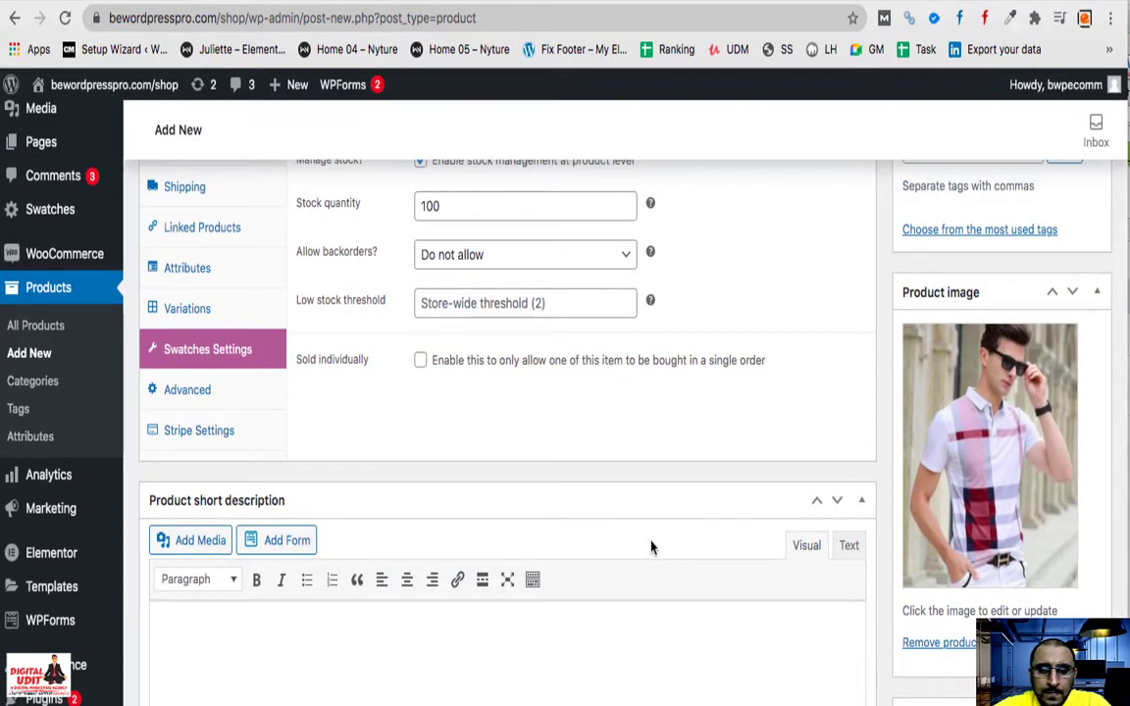
scroll(360, 422, "up", 3)
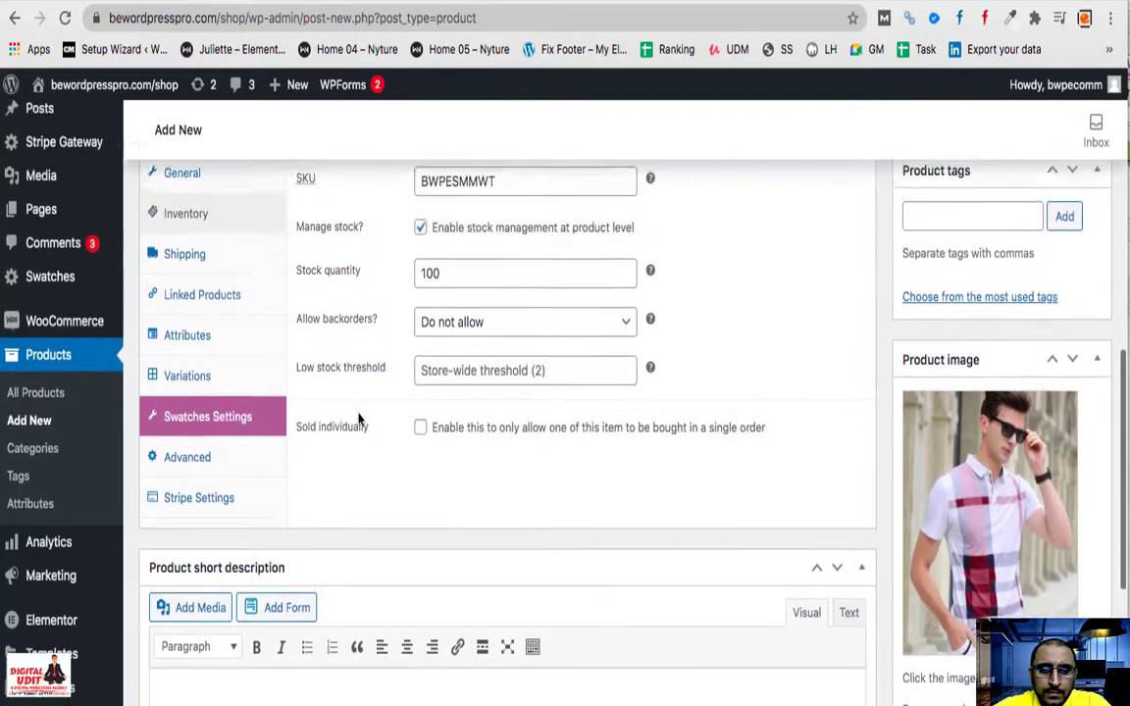
scroll(360, 422, "up", 2)
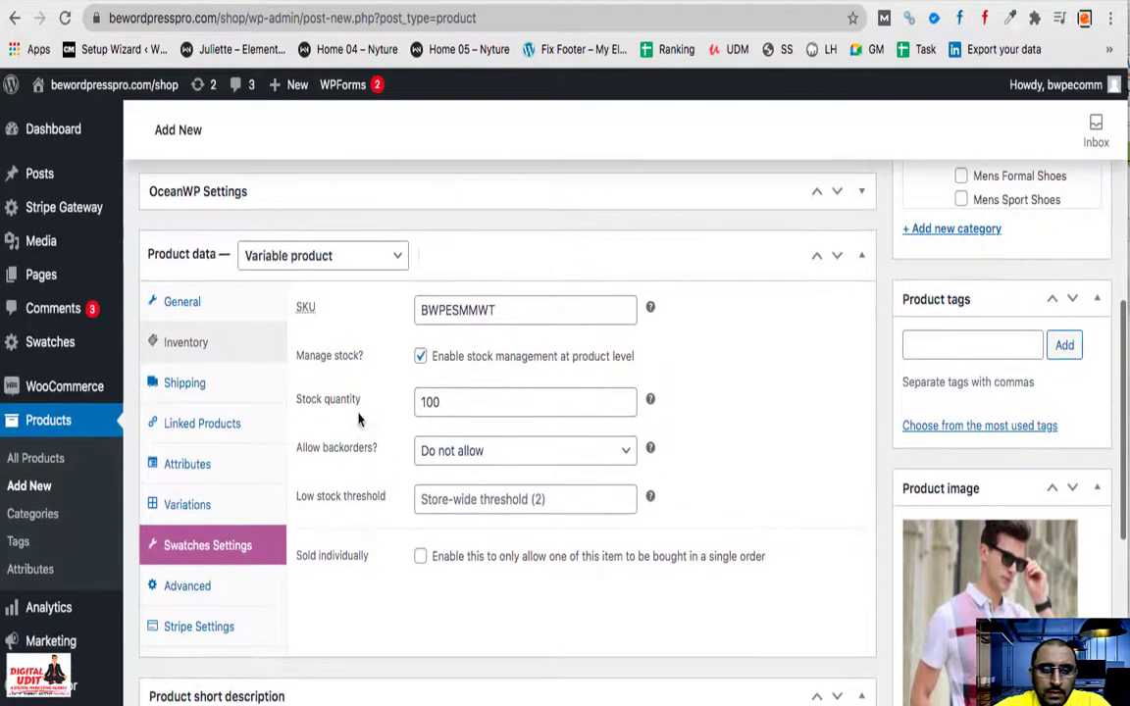
left_click(196, 390)
left_click(480, 309)
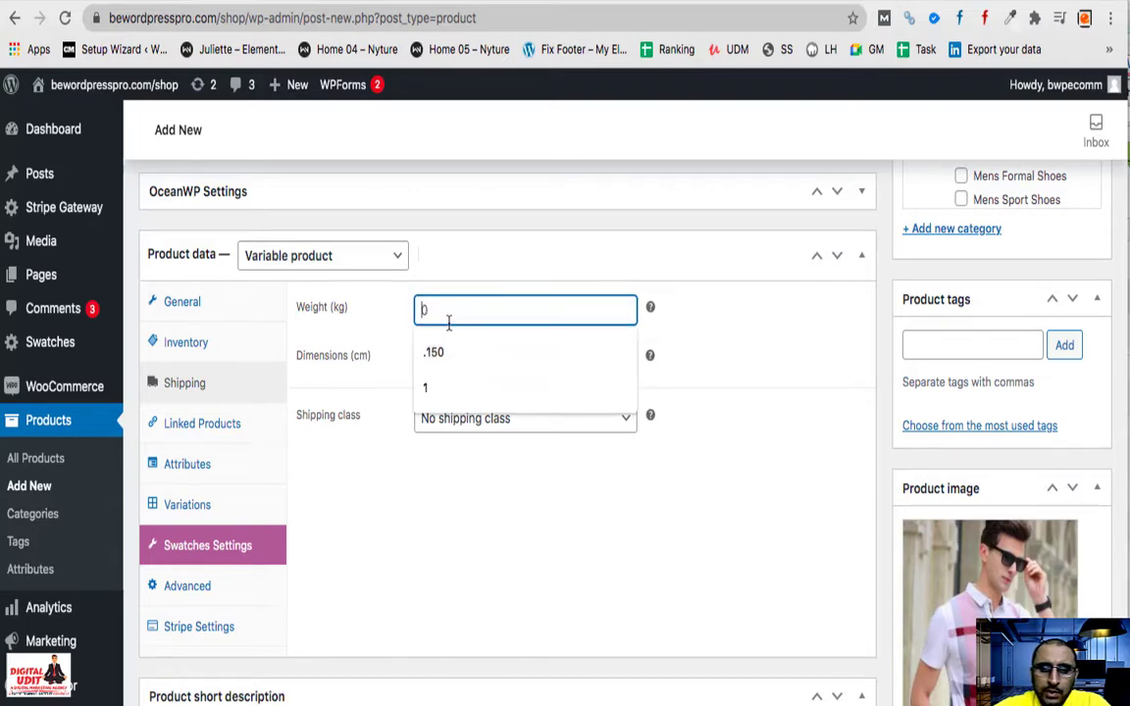
type(".")
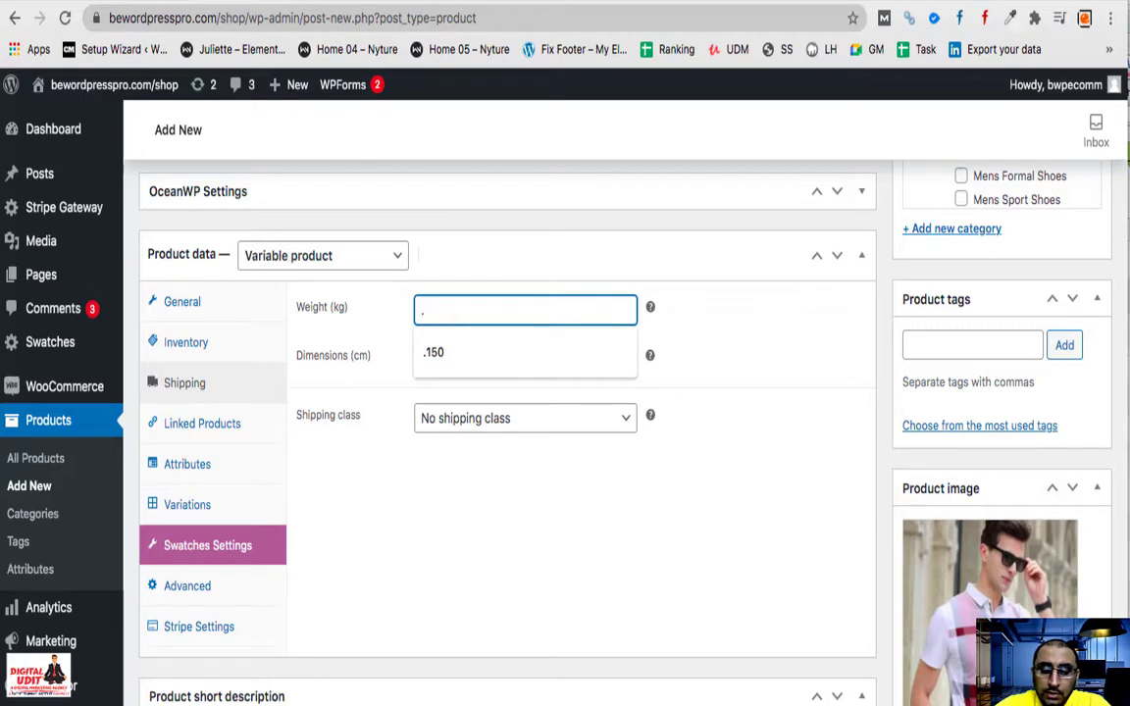
key("Escape")
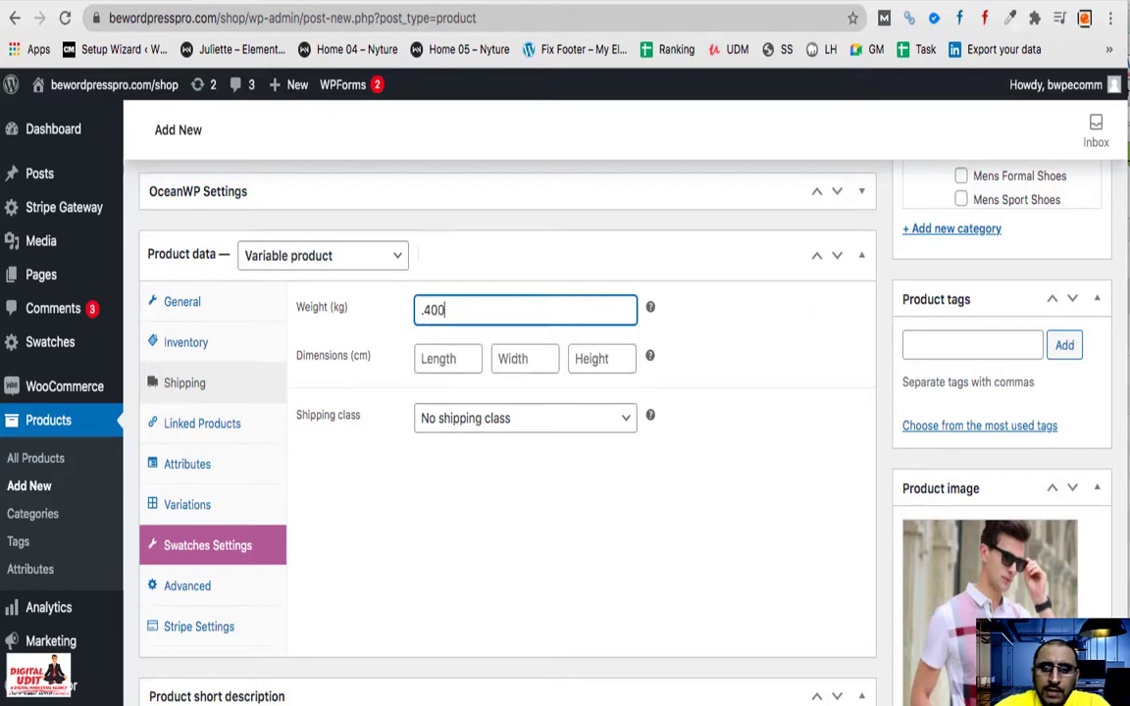
left_click(437, 361)
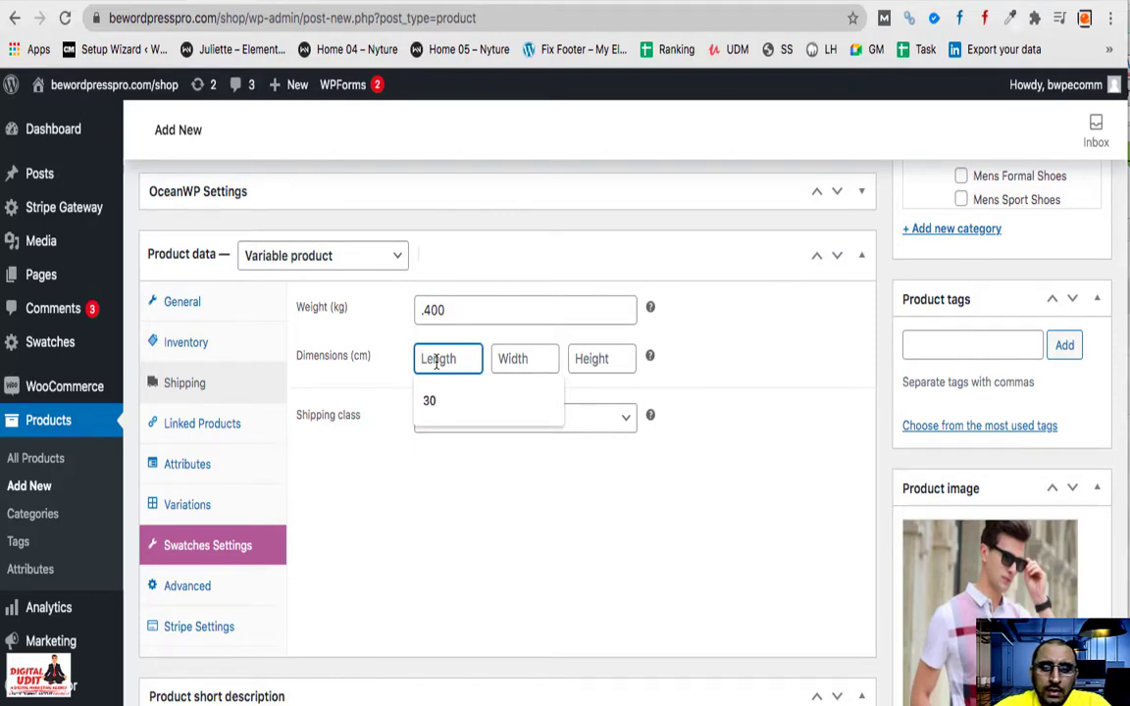
left_click(486, 534)
left_click(516, 353)
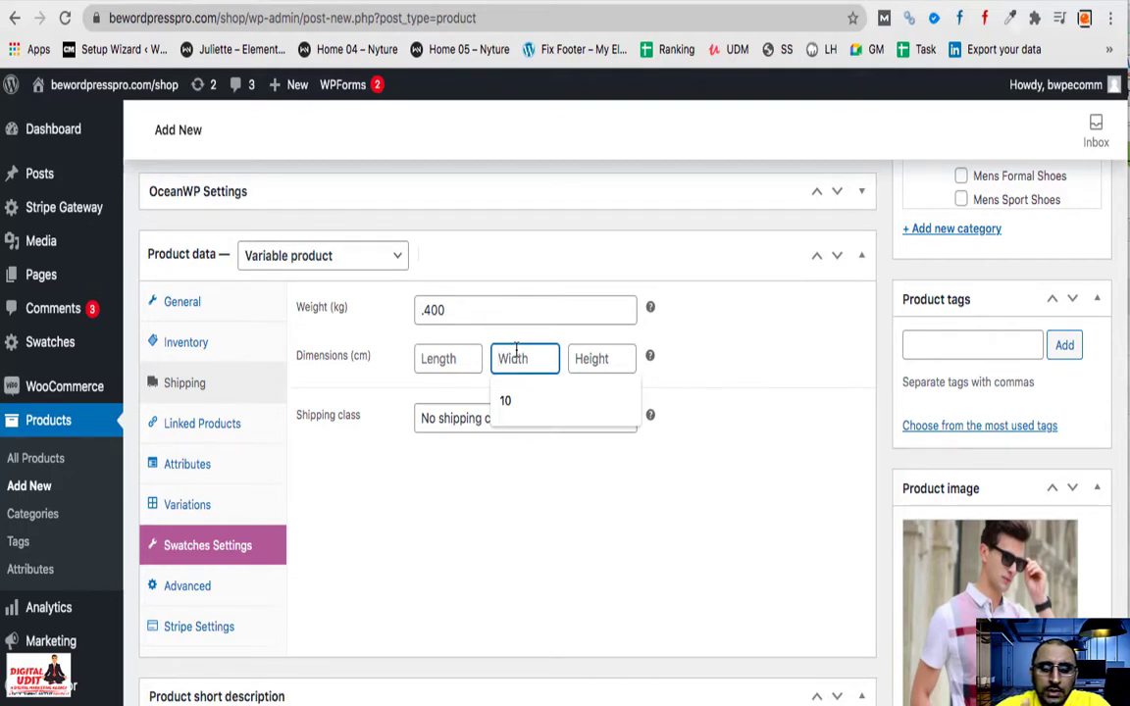
type("3")
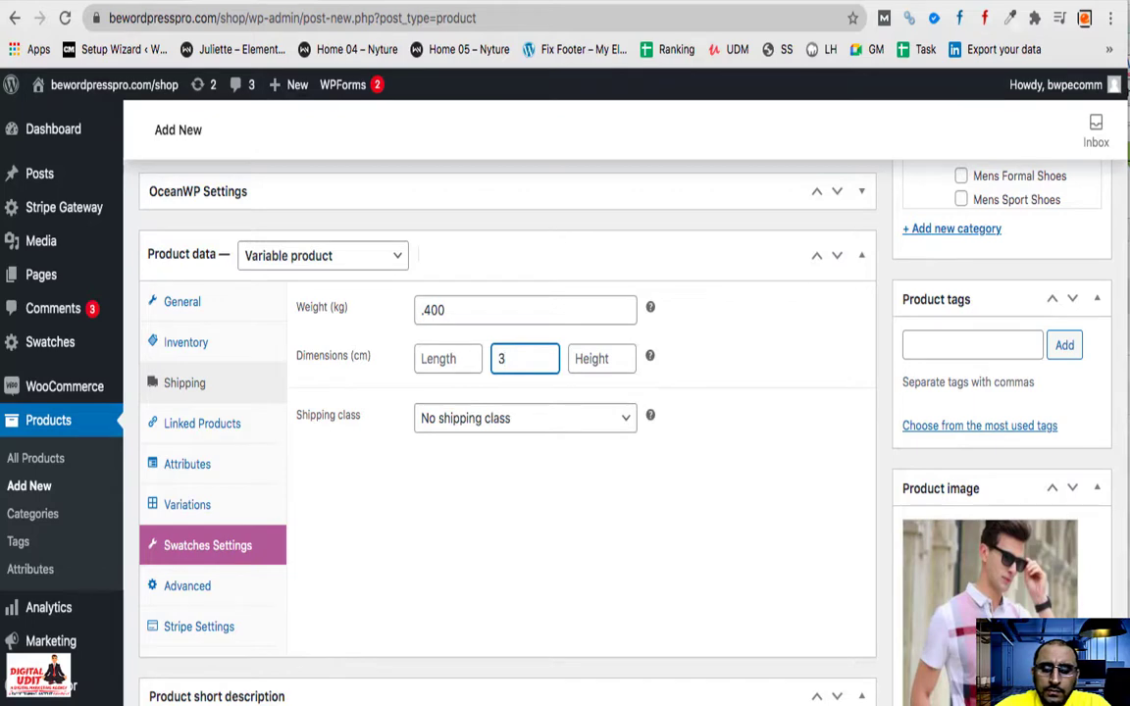
key("BackSpace")
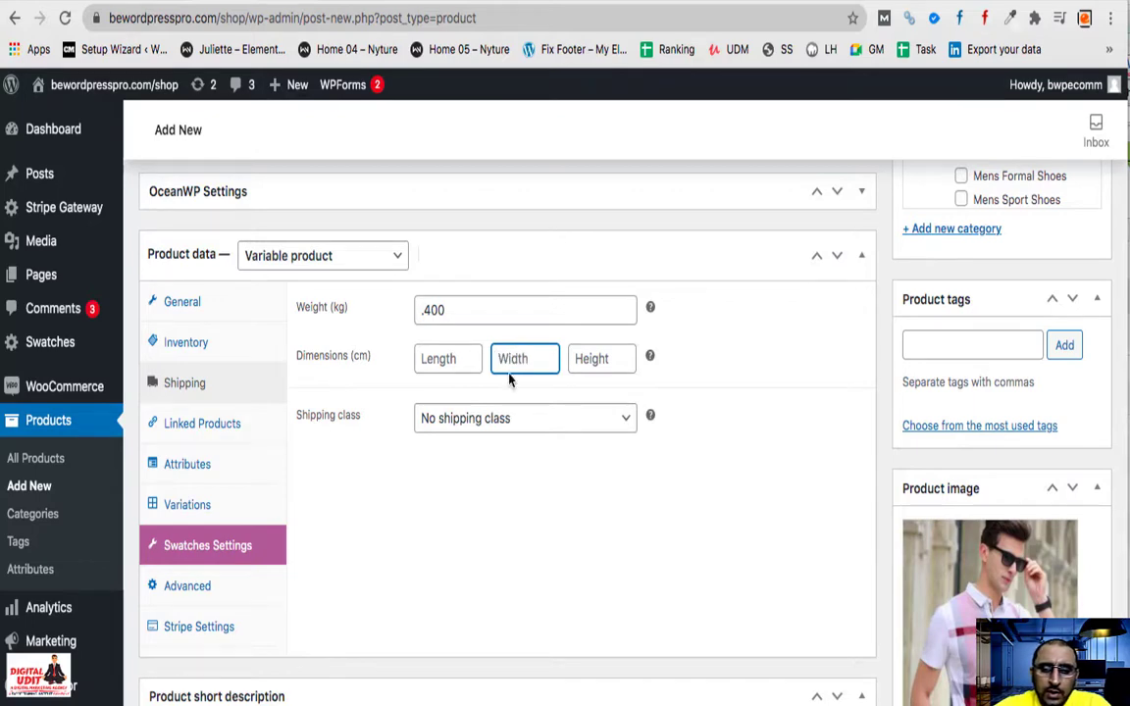
left_click(469, 547)
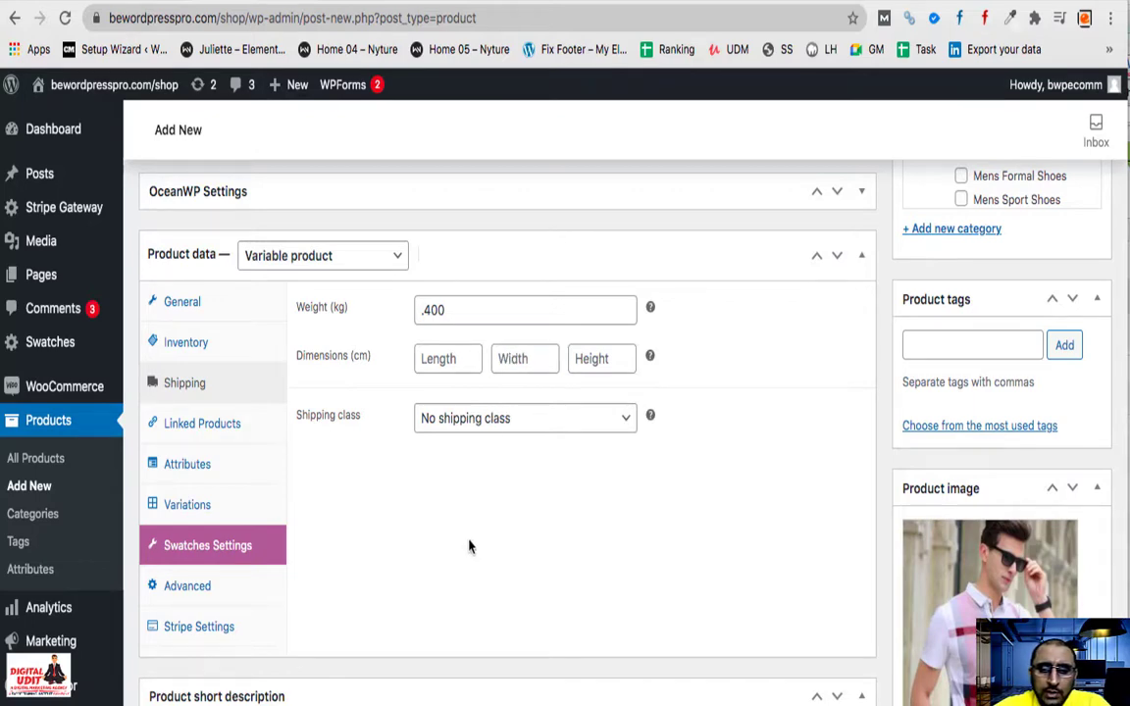
left_click(475, 433)
left_click(464, 434)
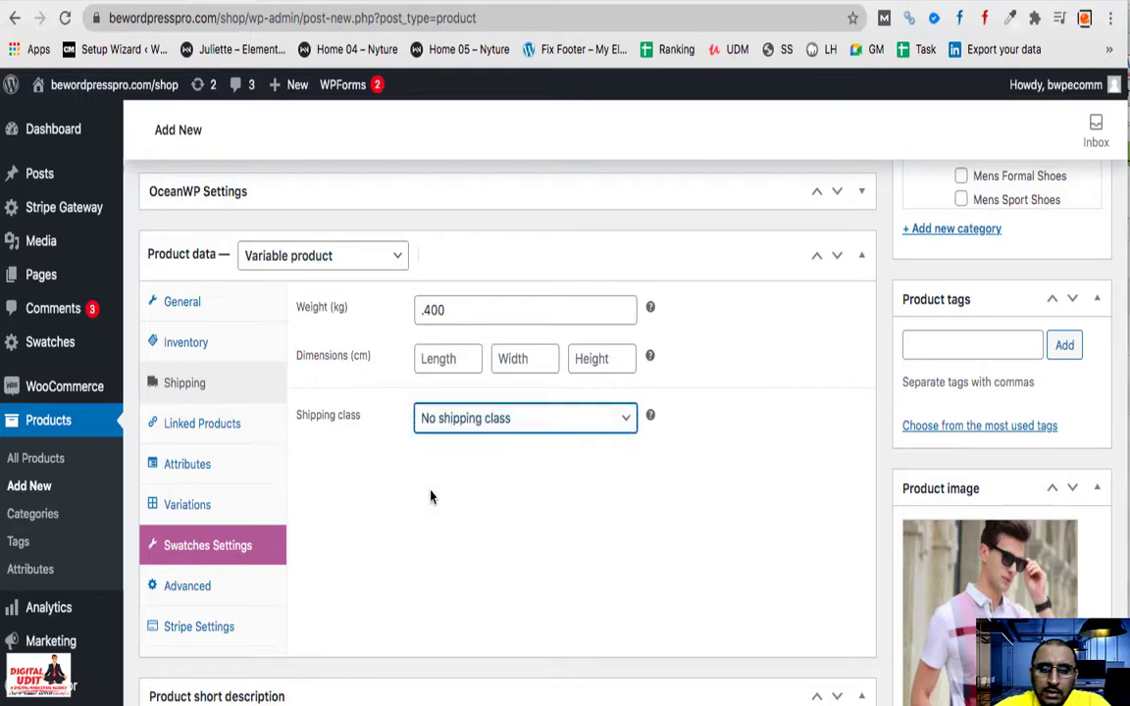
- Add the existing Color and Shirt Size attributes to the product
left_click(205, 424)
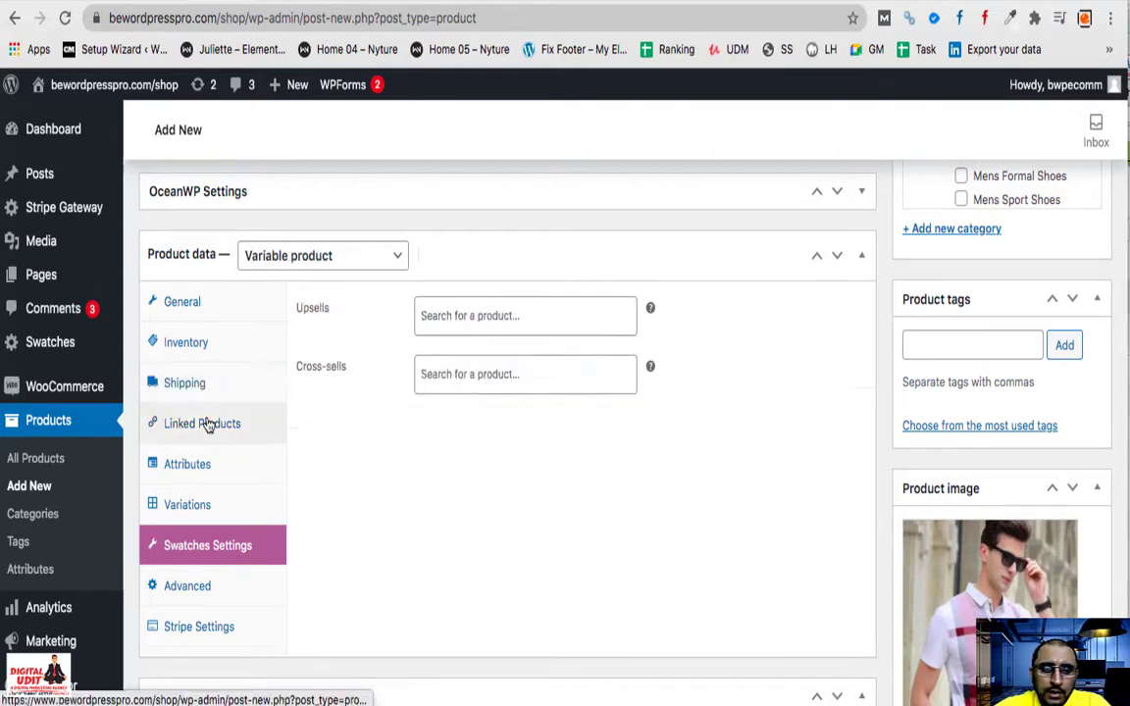
left_click(212, 473)
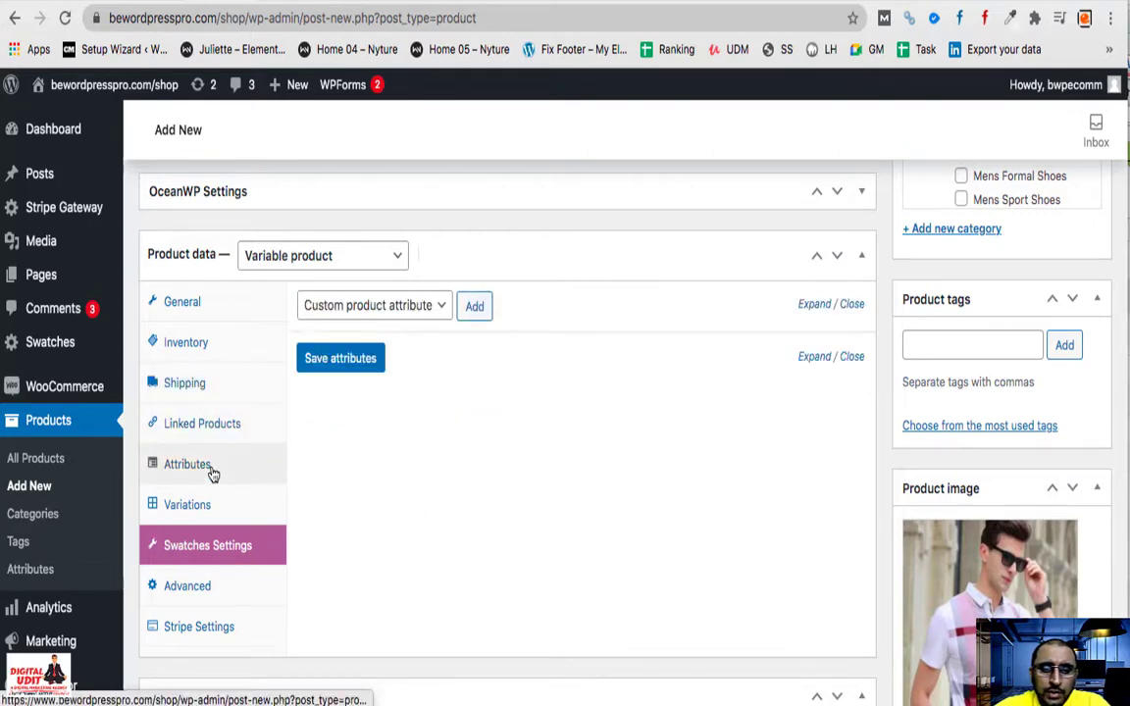
left_click(401, 317)
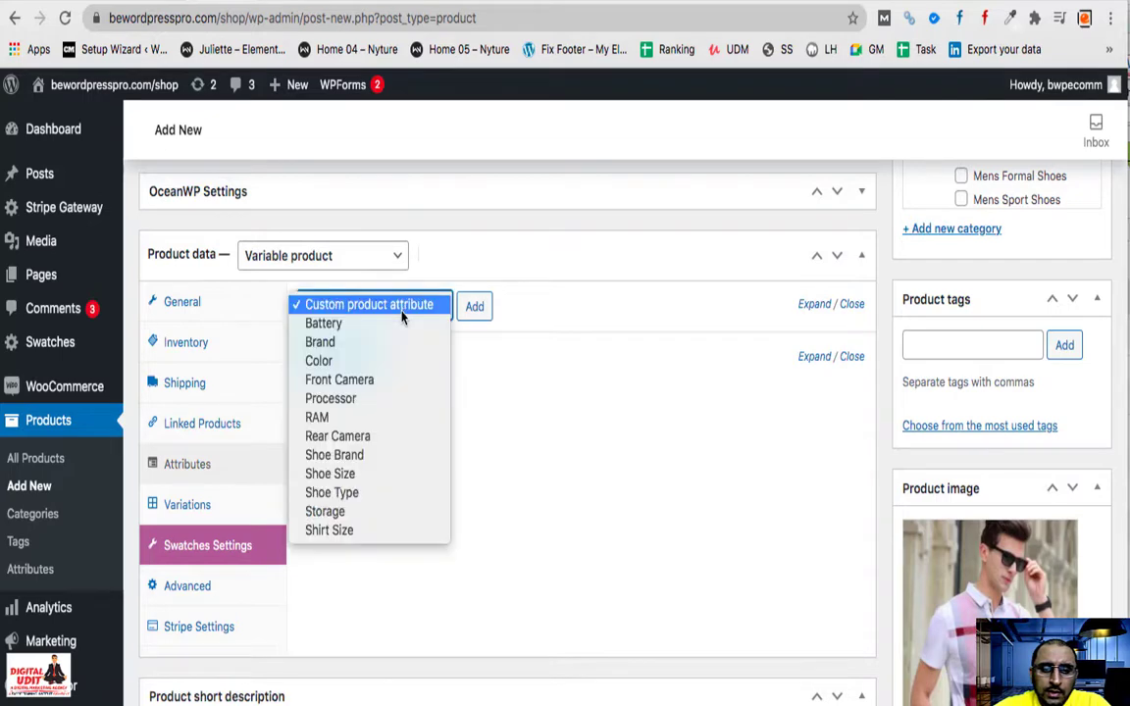
left_click(366, 359)
left_click(474, 306)
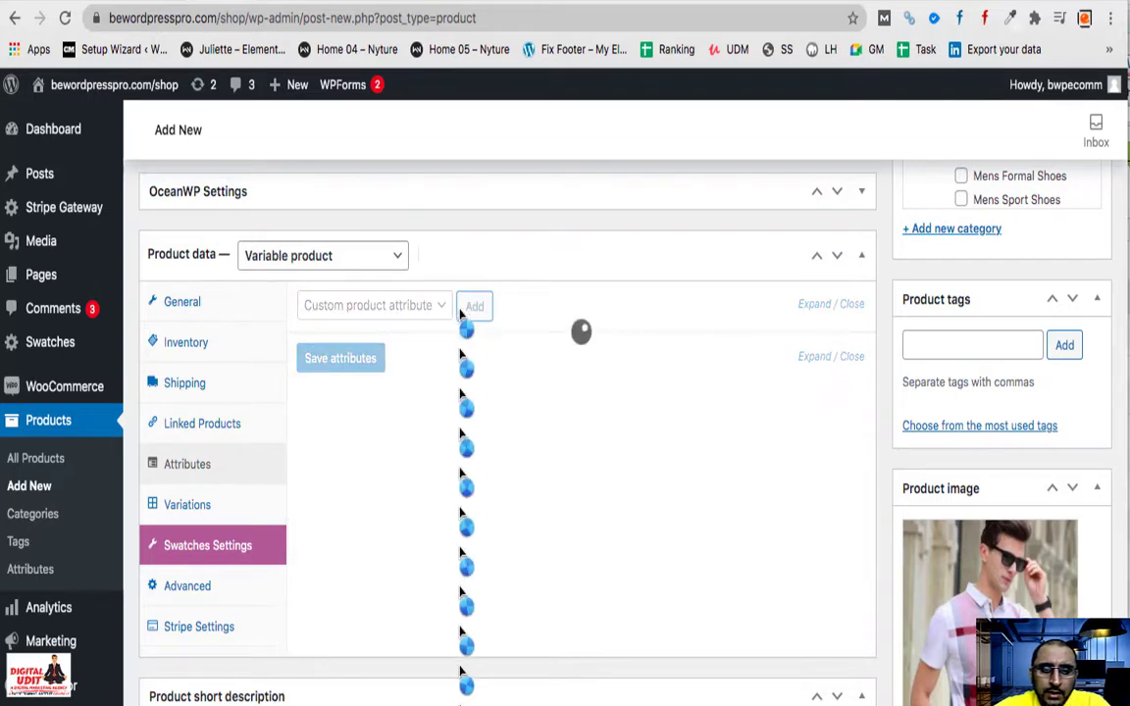
left_click(403, 316)
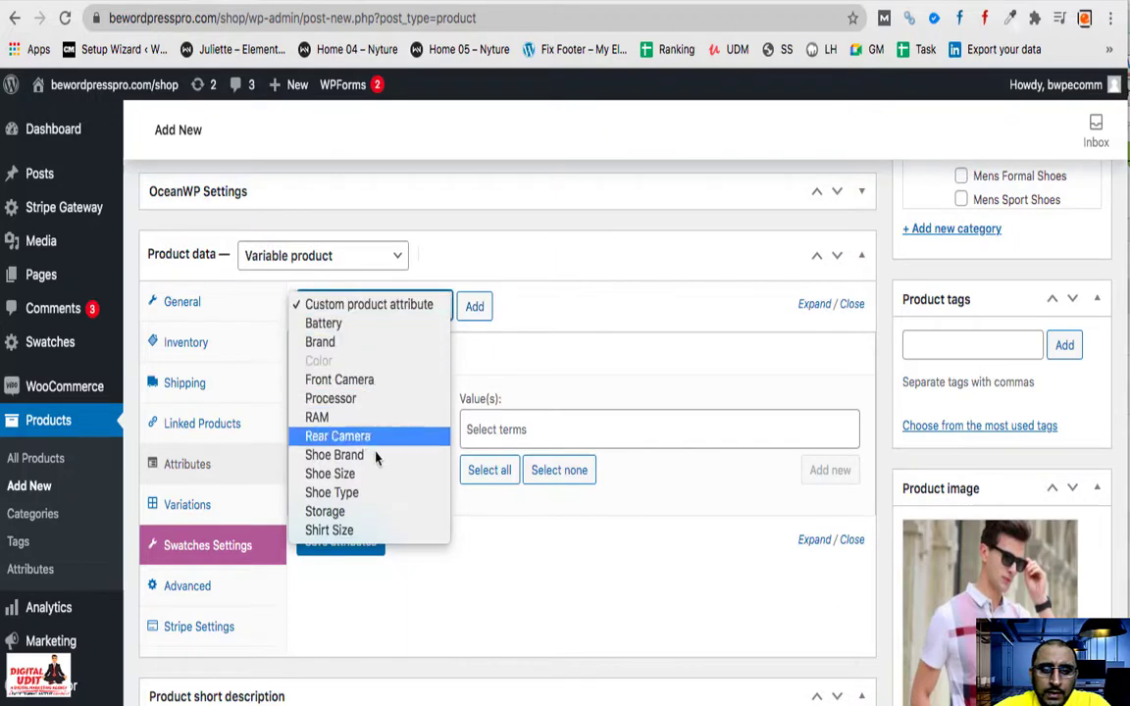
left_click(373, 531)
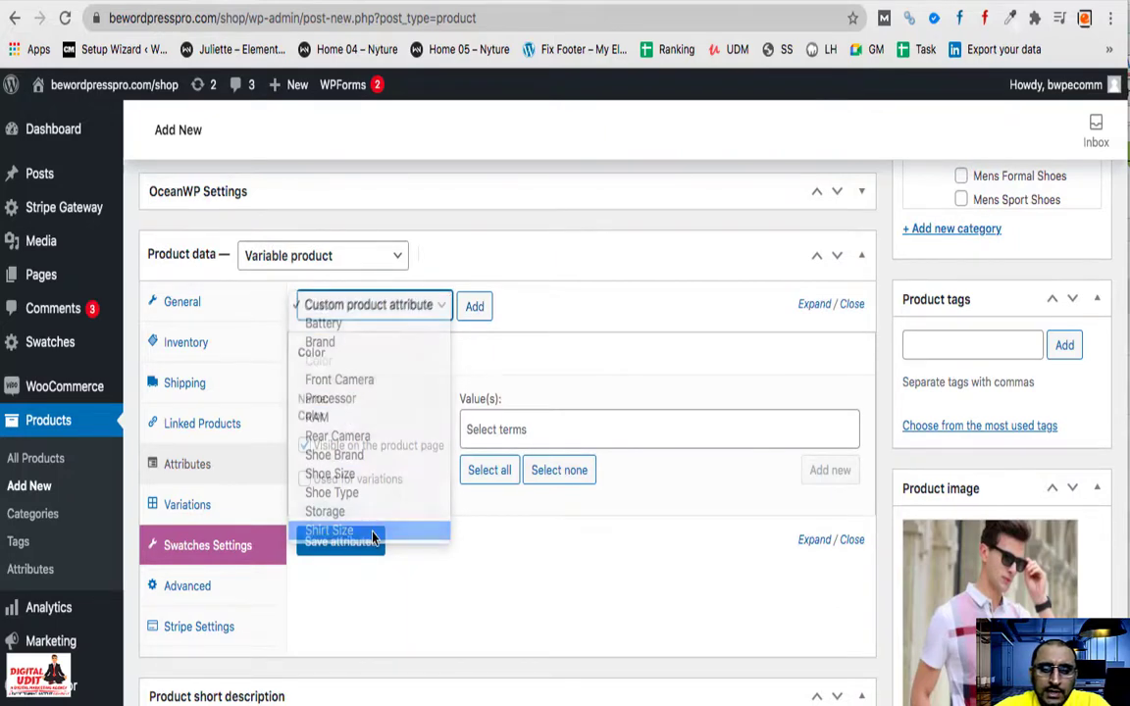
left_click(475, 306)
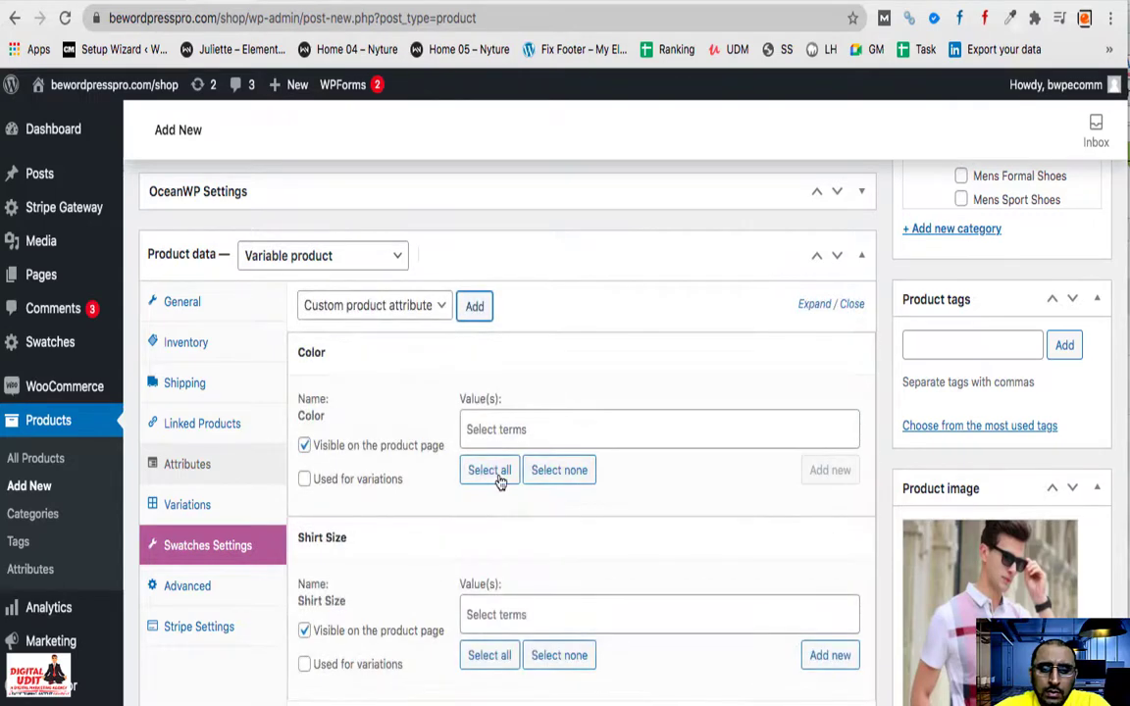
- Assign the values Burgundy, Blue and Yellow to the product's Color attribute
left_click(535, 430)
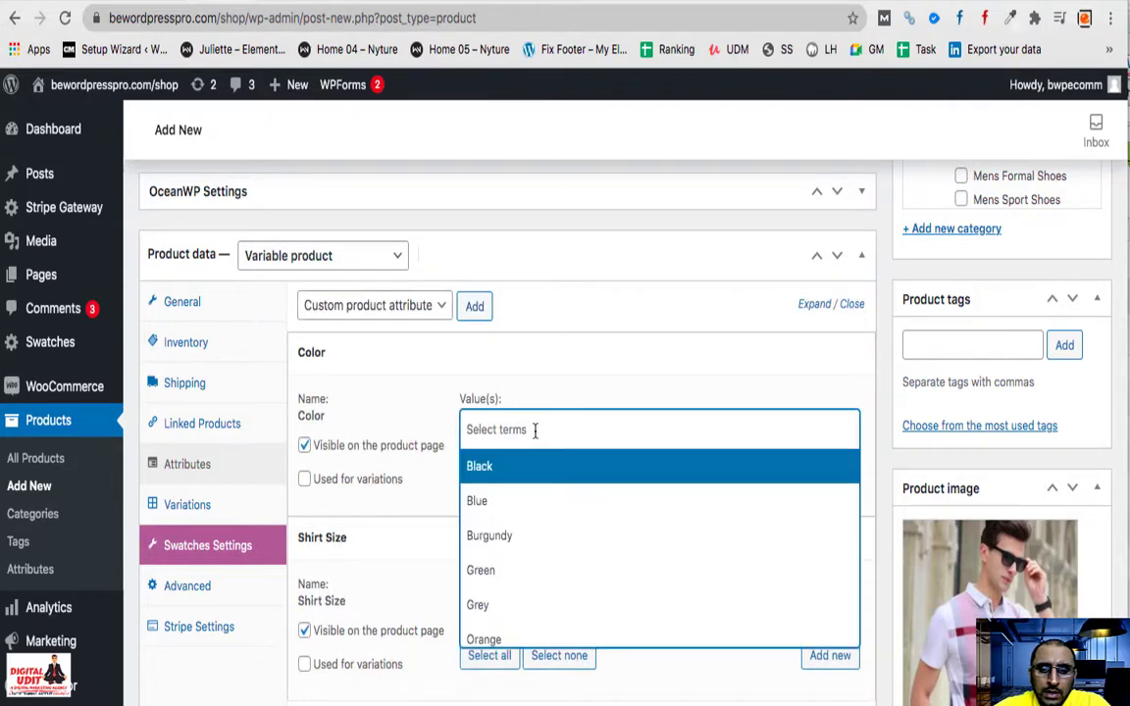
left_click(506, 538)
left_click(558, 432)
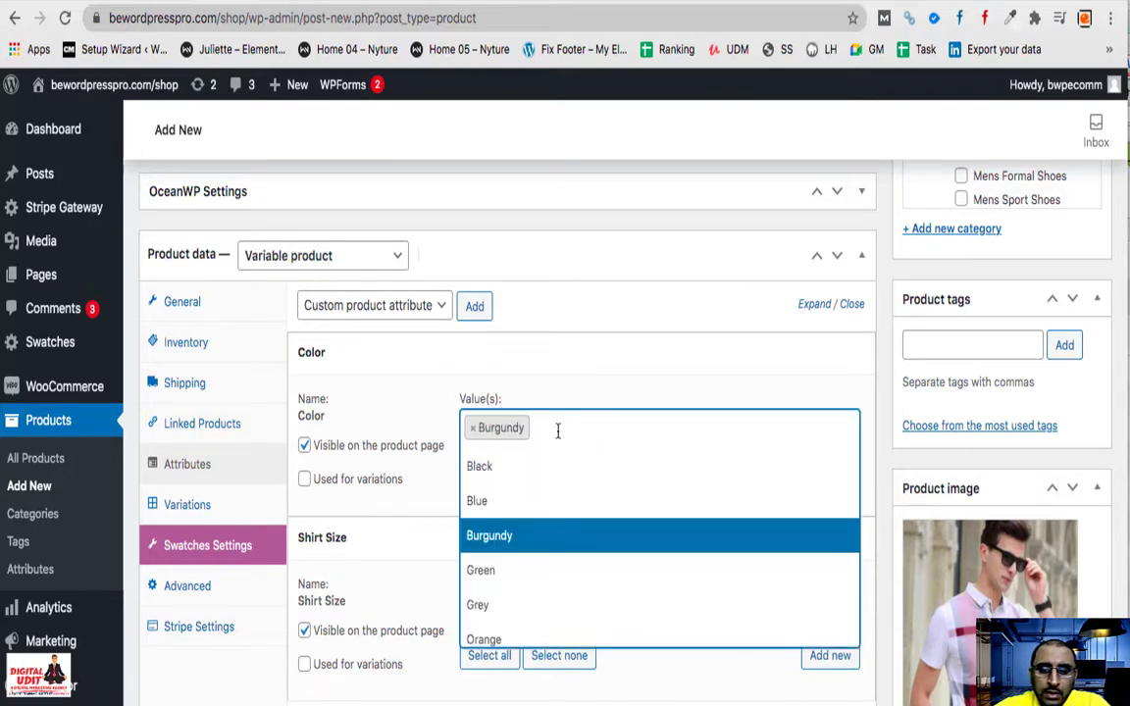
left_click(540, 500)
left_click(603, 427)
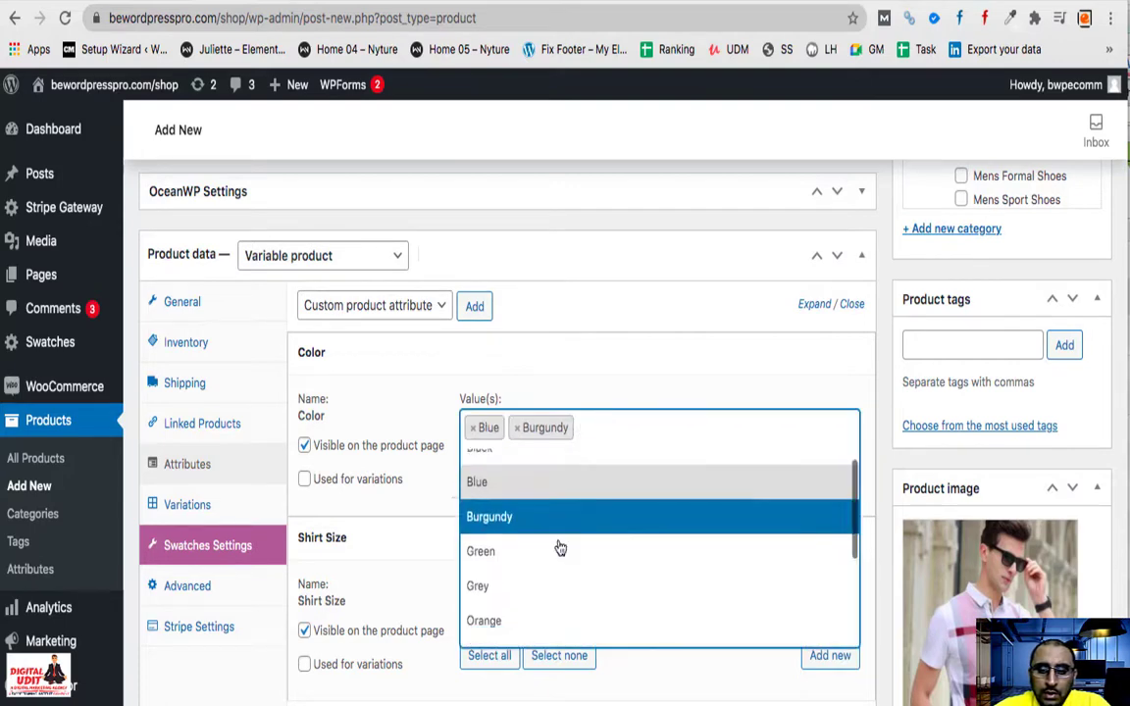
scroll(559, 540, "down", 3)
scroll(554, 613, "down", 1)
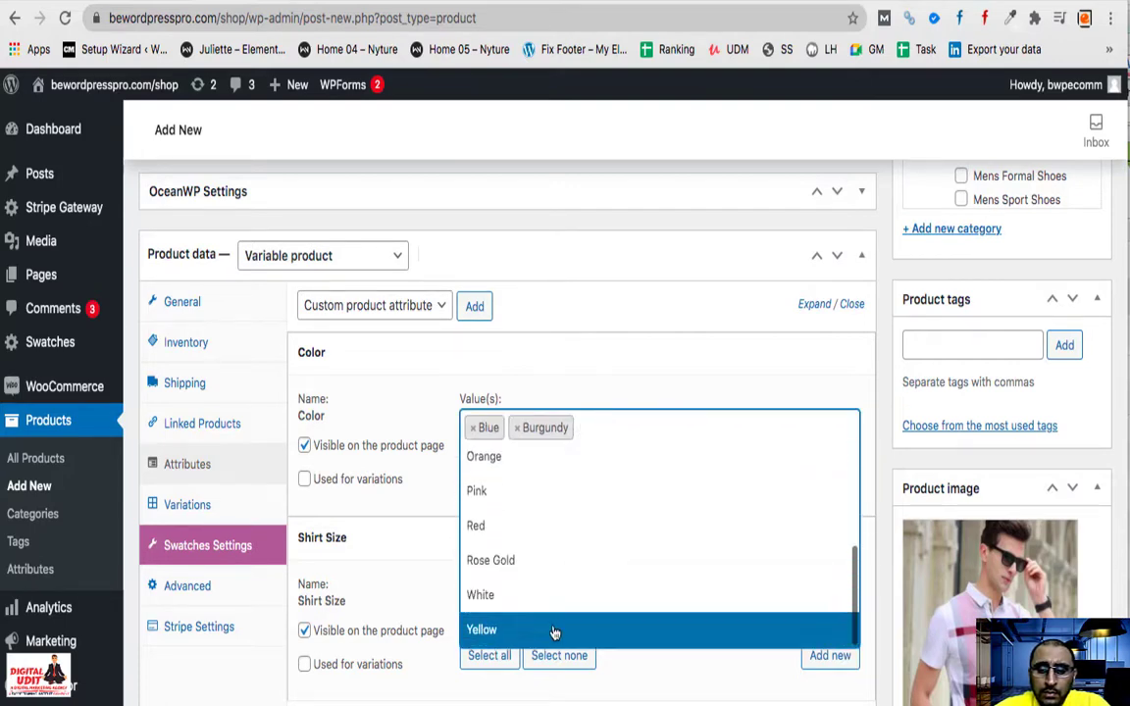
left_click(554, 631)
- Assign all available sizes, L, M, S, XL and XXL, to the Shirt Size attribute
scroll(512, 533, "down", 2)
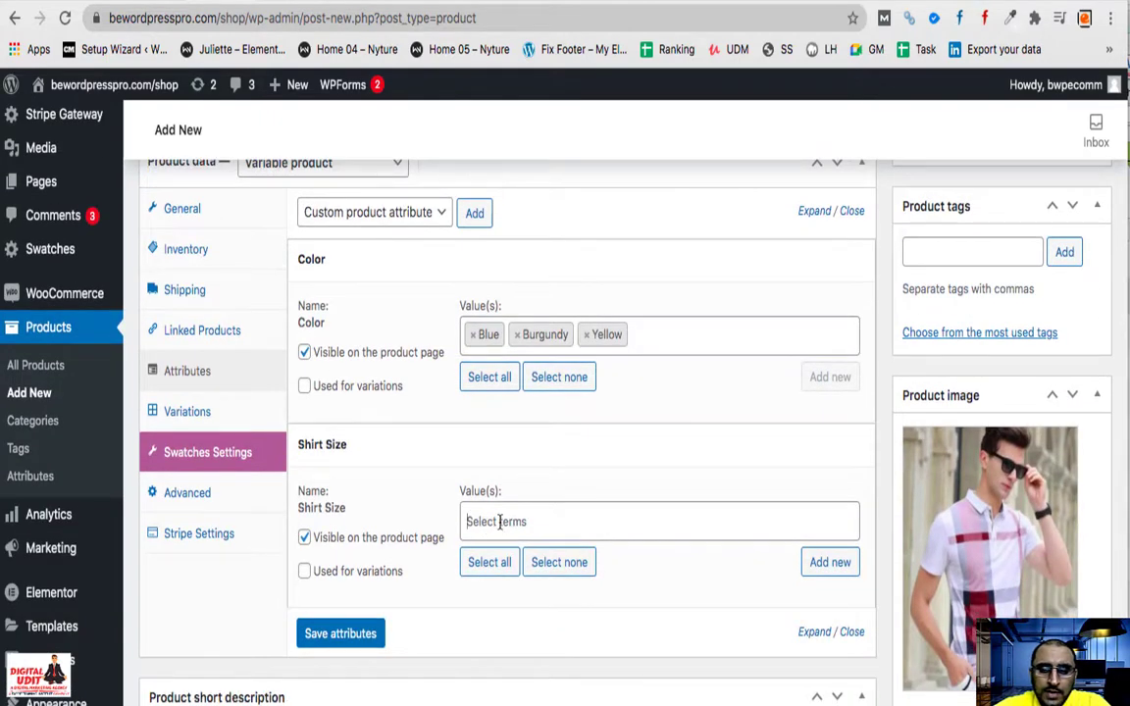
left_click(501, 522)
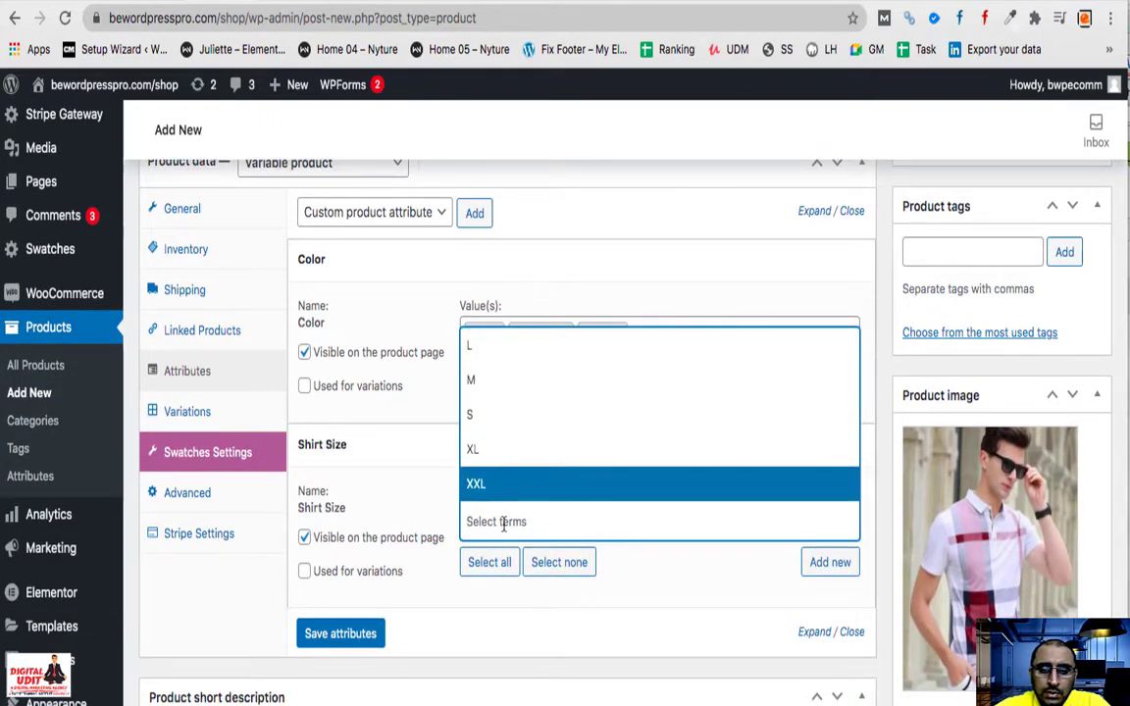
left_click(481, 561)
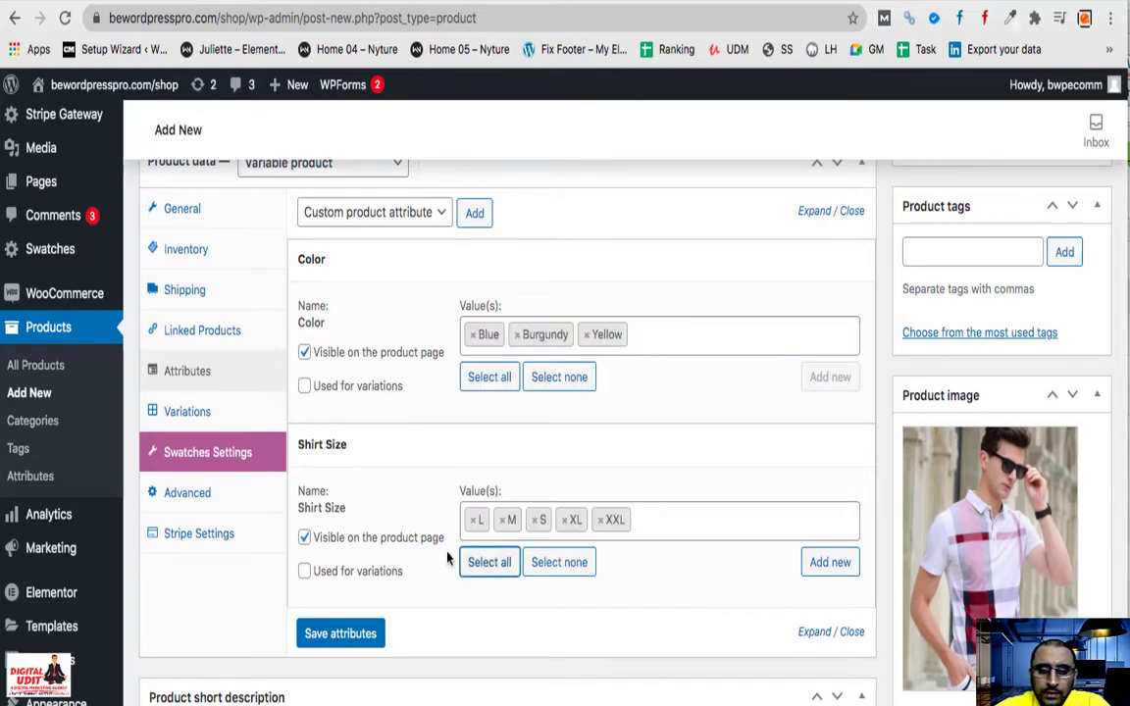
- Enable both the Color and Shirt Size attributes for variations and save the attributes
left_click(304, 385)
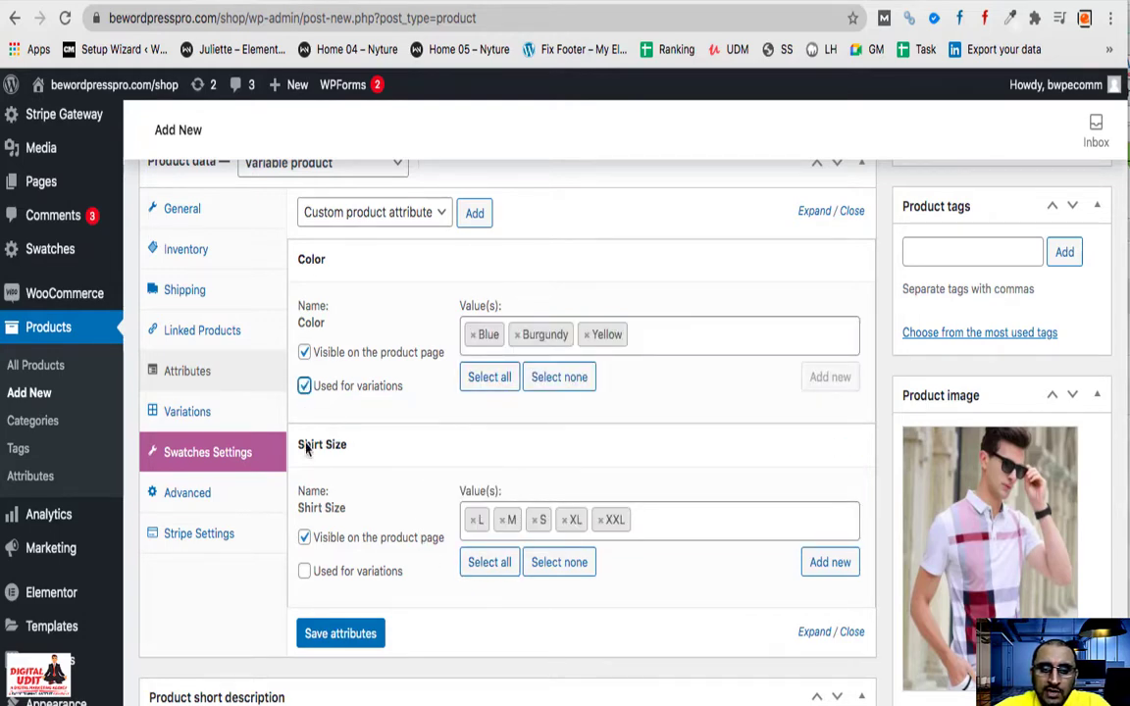
left_click(304, 571)
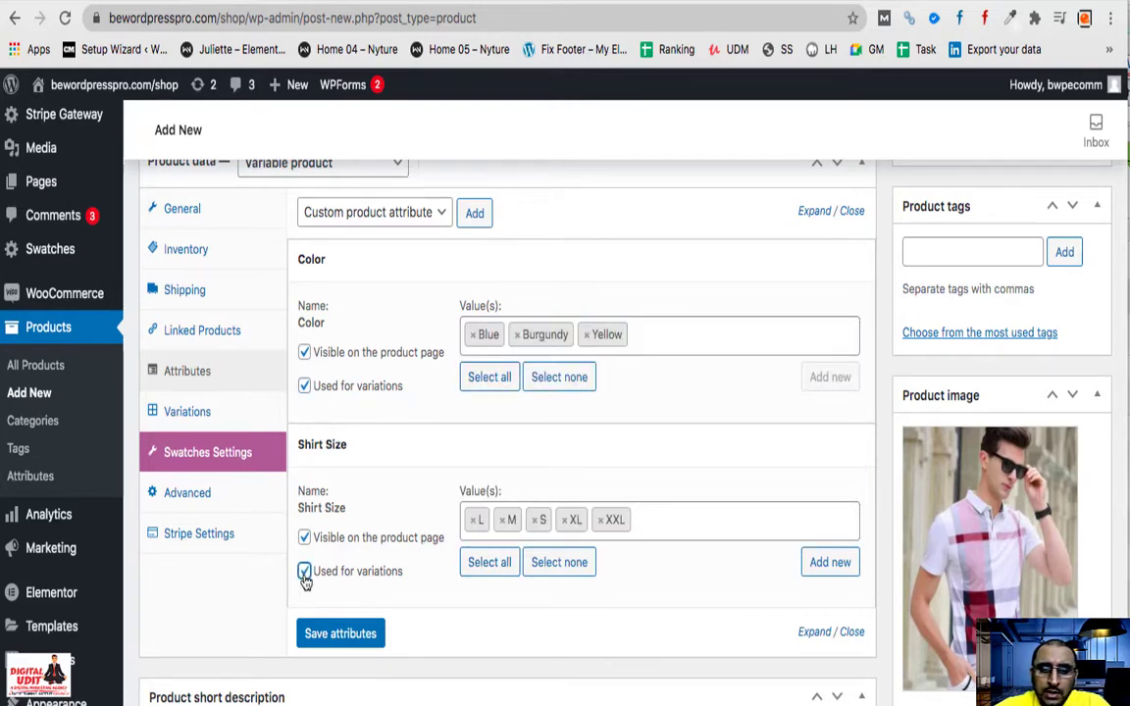
left_click(353, 634)
- Publish the product and open its storefront page
scroll(575, 399, "up", 5)
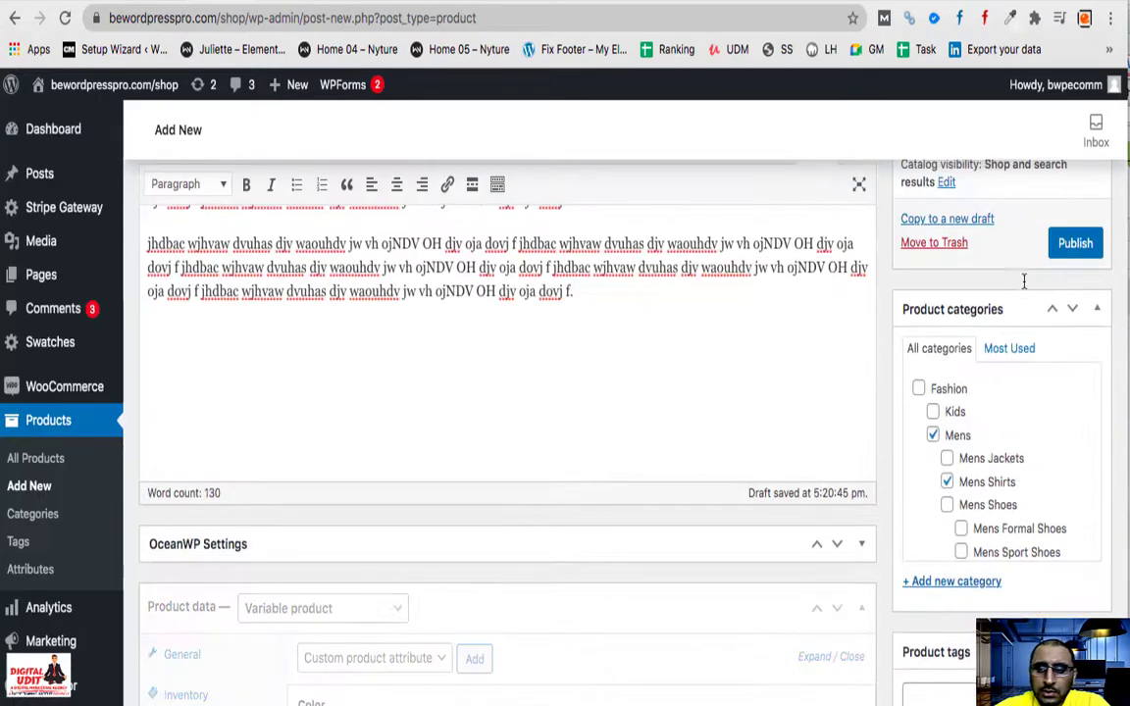
left_click(1094, 242)
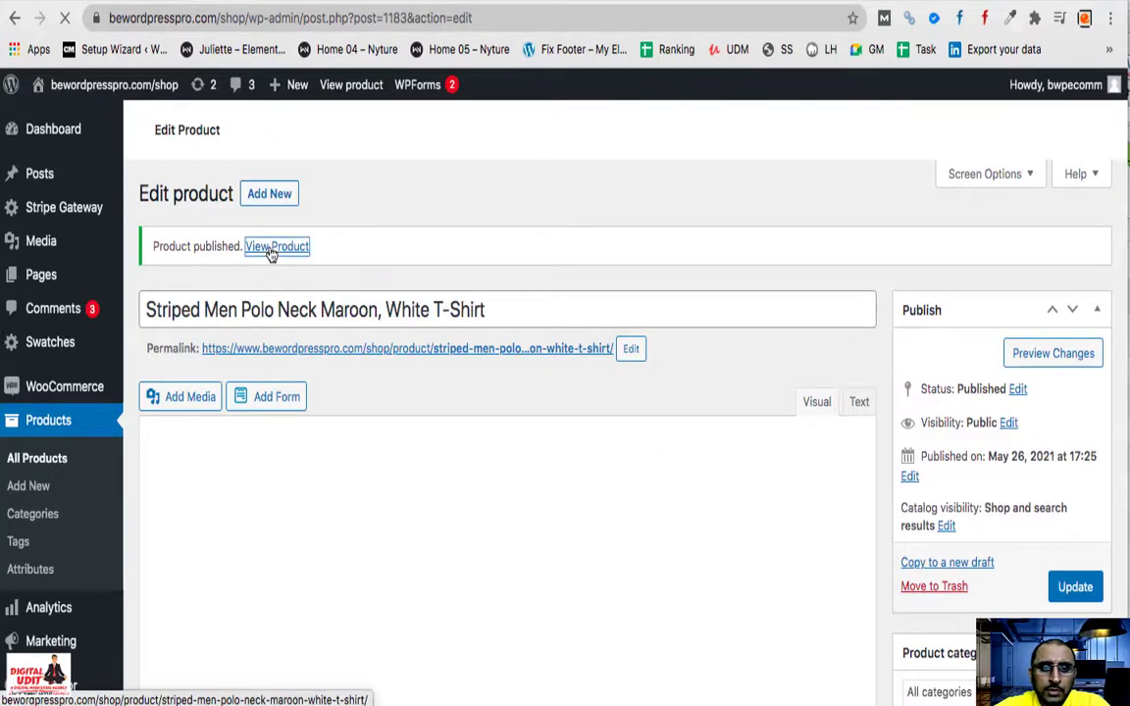
left_click(271, 251)
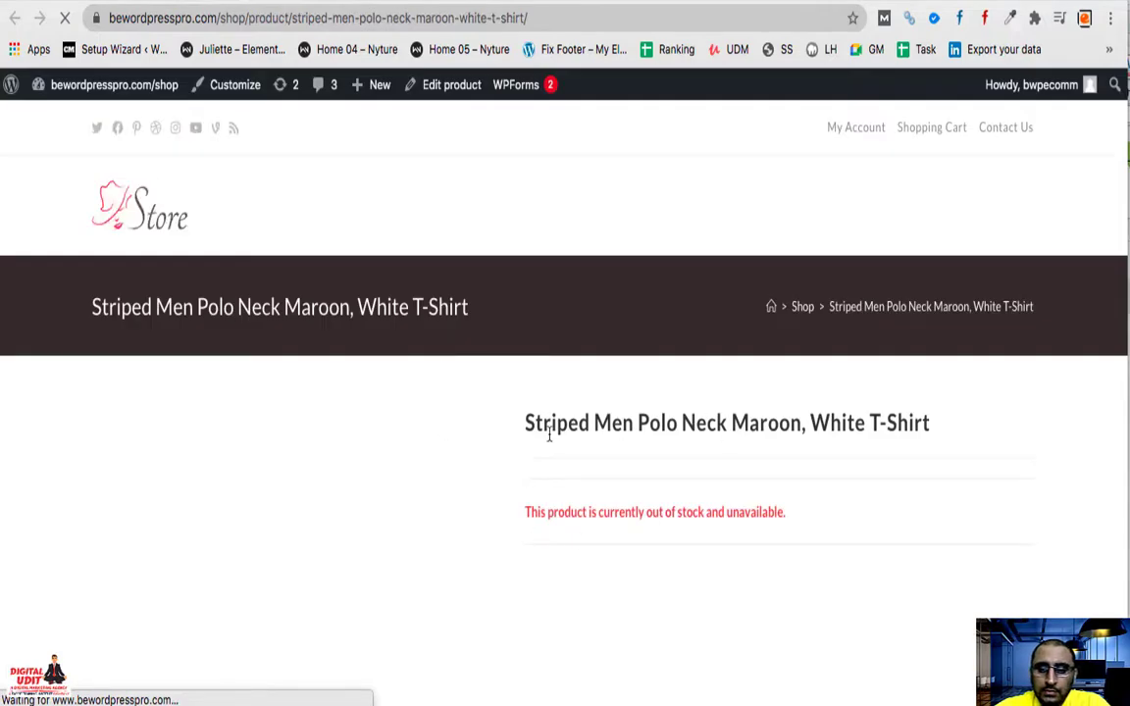
- Examine the published product's gallery pictures, description and additional information on the storefront page
scroll(550, 437, "down", 3)
scroll(549, 437, "down", 3)
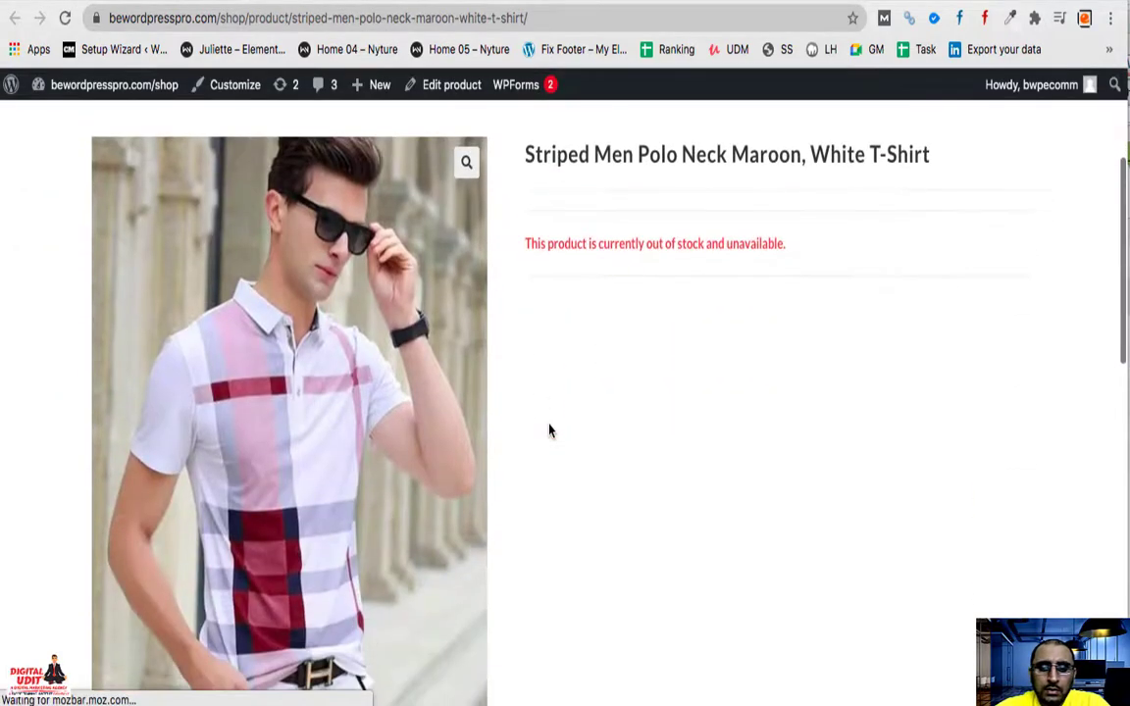
scroll(538, 430, "down", 3)
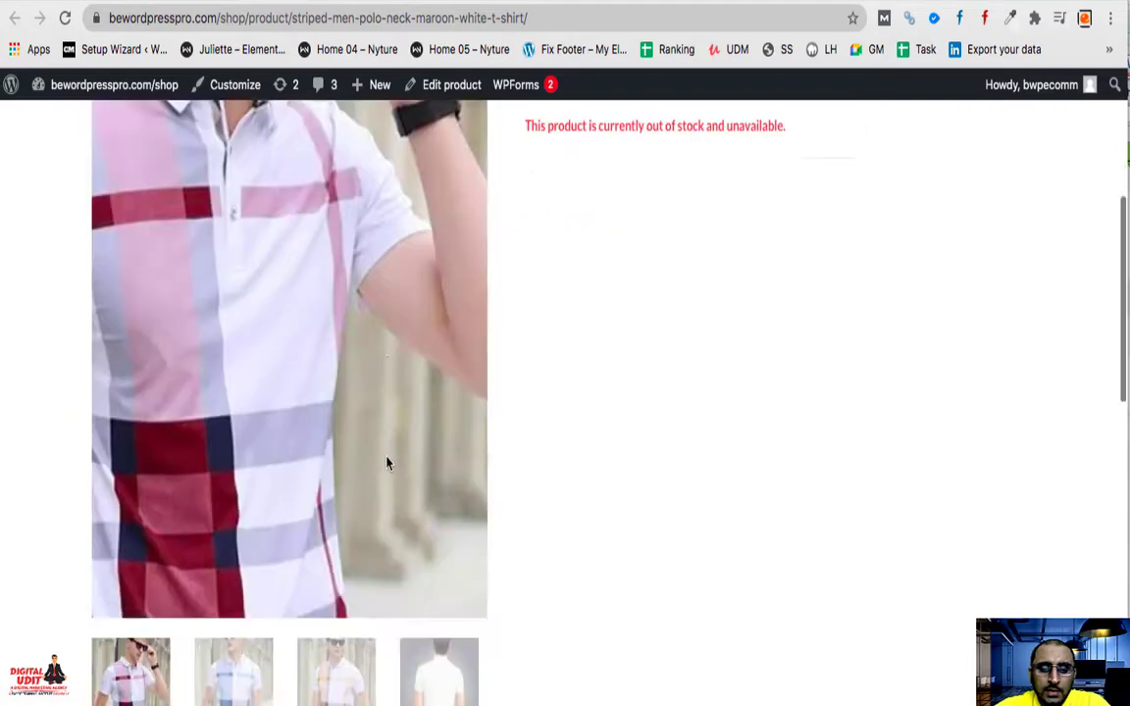
scroll(387, 463, "down", 5)
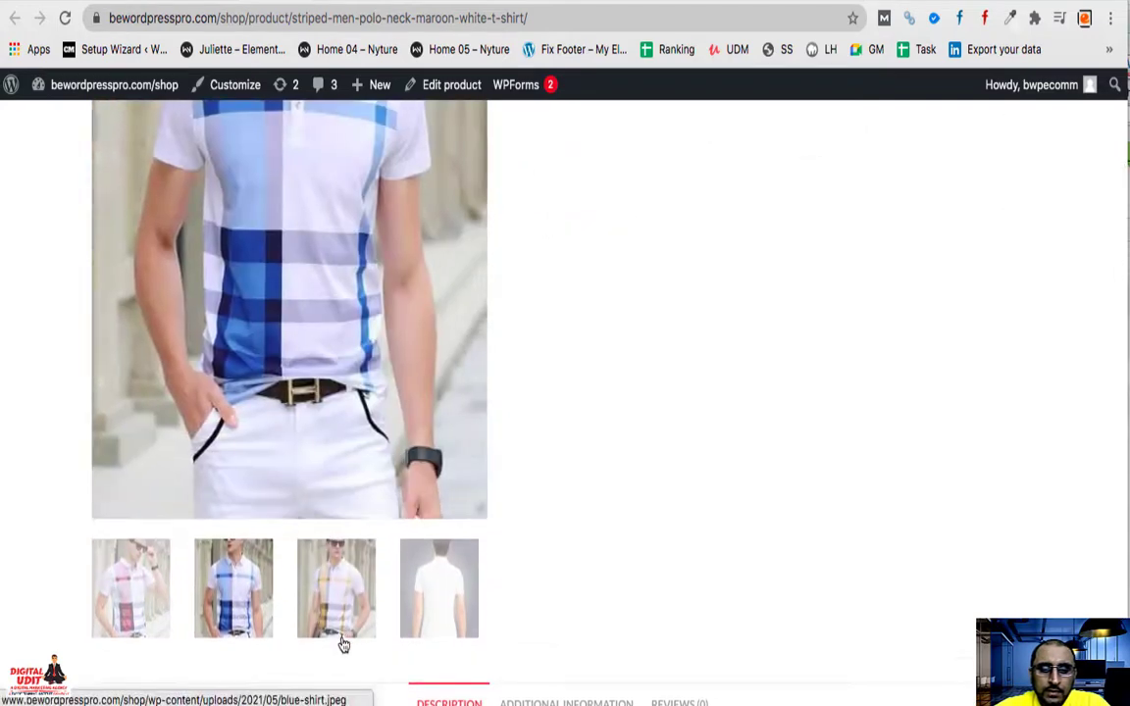
left_click(343, 638)
left_click(424, 518)
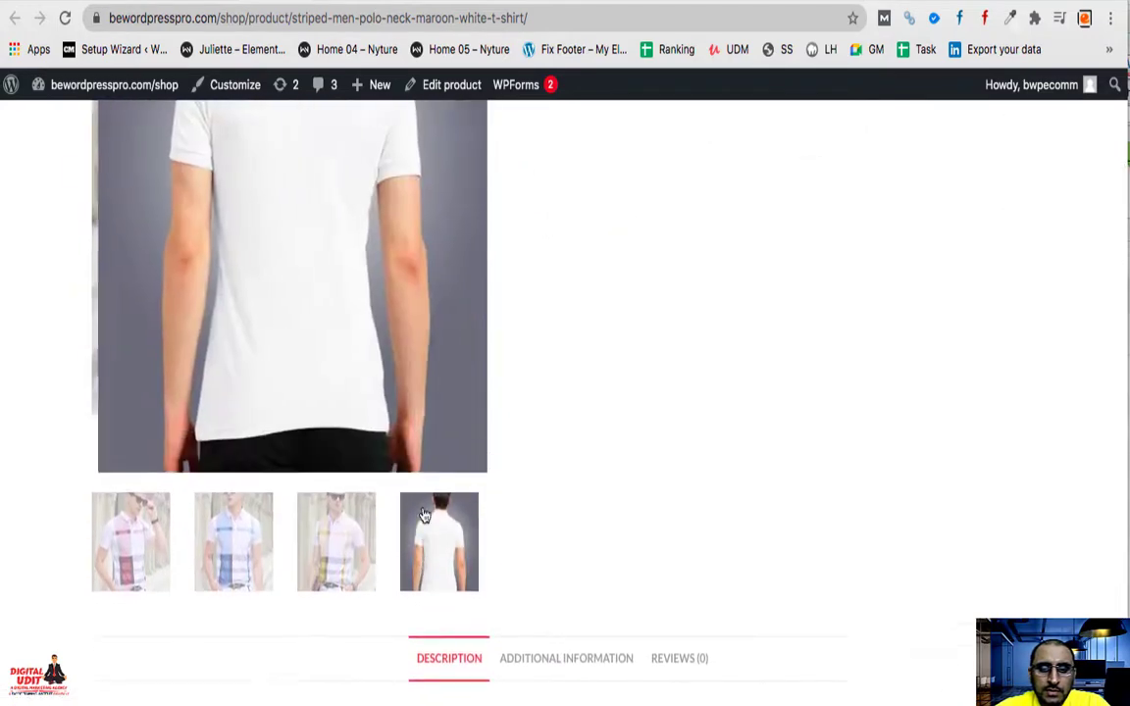
scroll(626, 394, "down", 5)
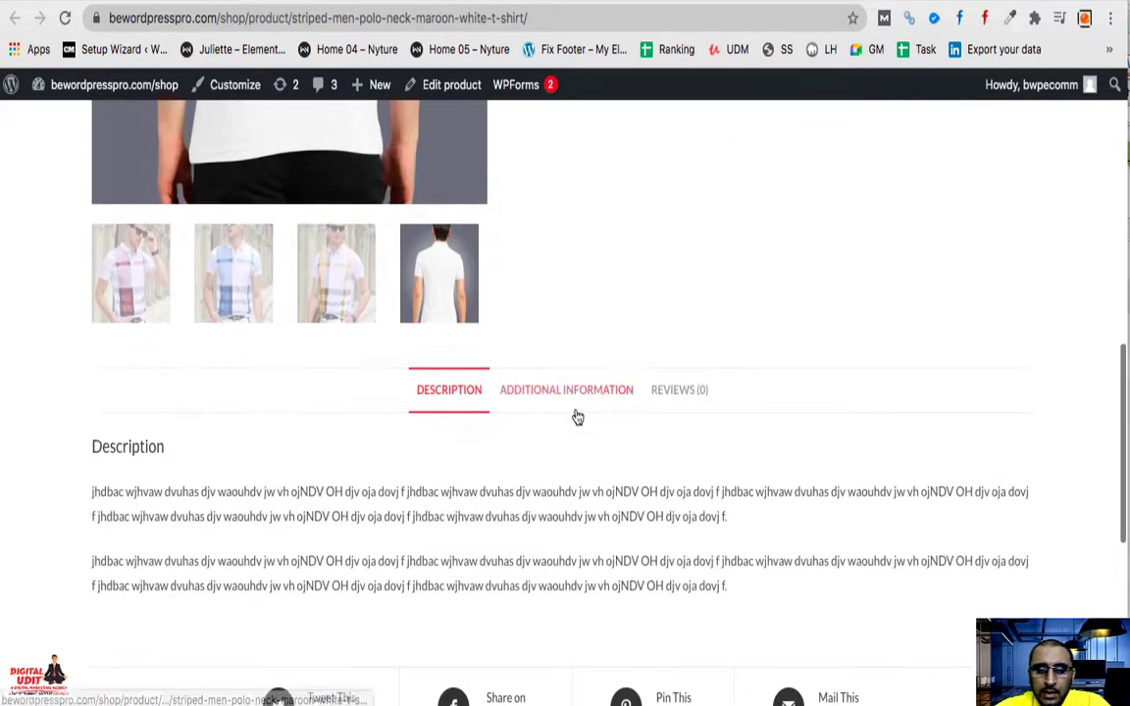
left_click(579, 389)
scroll(578, 388, "down", 2)
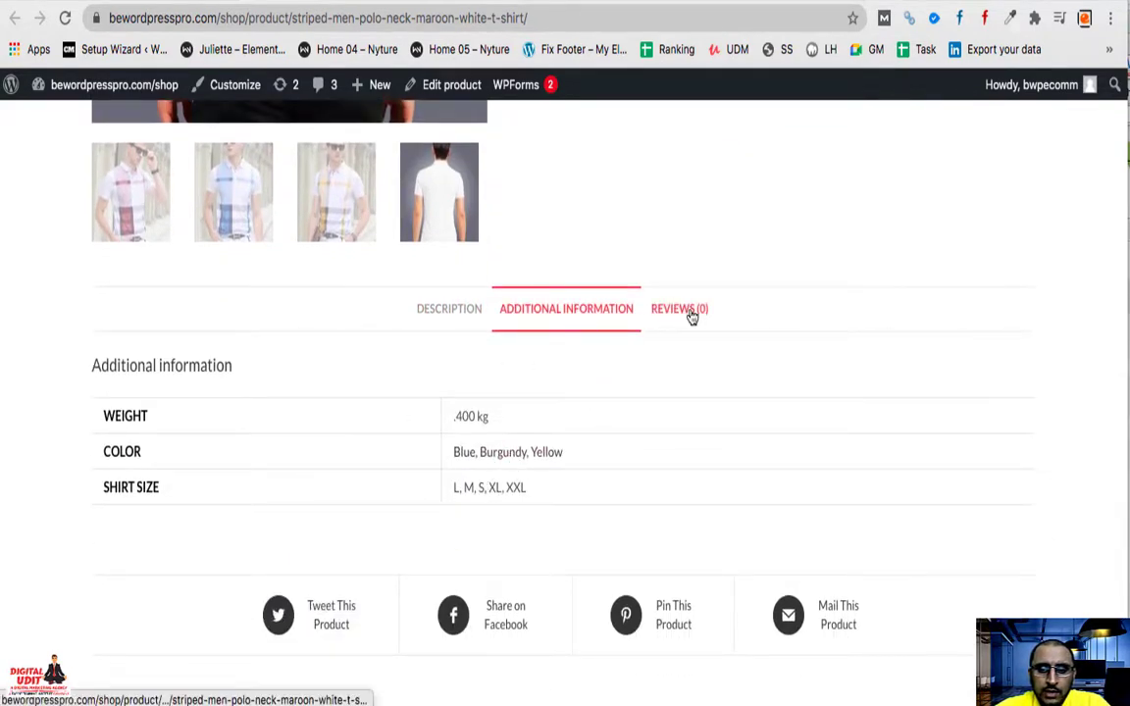
scroll(662, 315, "up", 10)
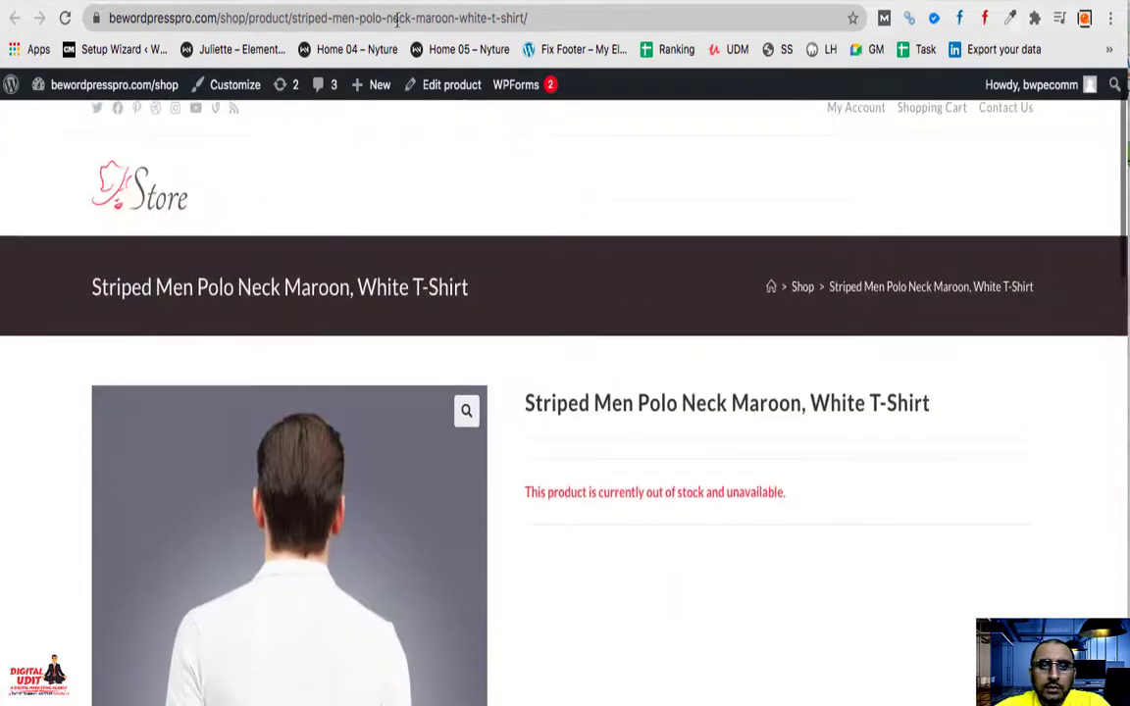
- Switch to the Flipkart listing of the shirt and expand its full product details
key("ctrl+Tab")
scroll(660, 437, "down", 2)
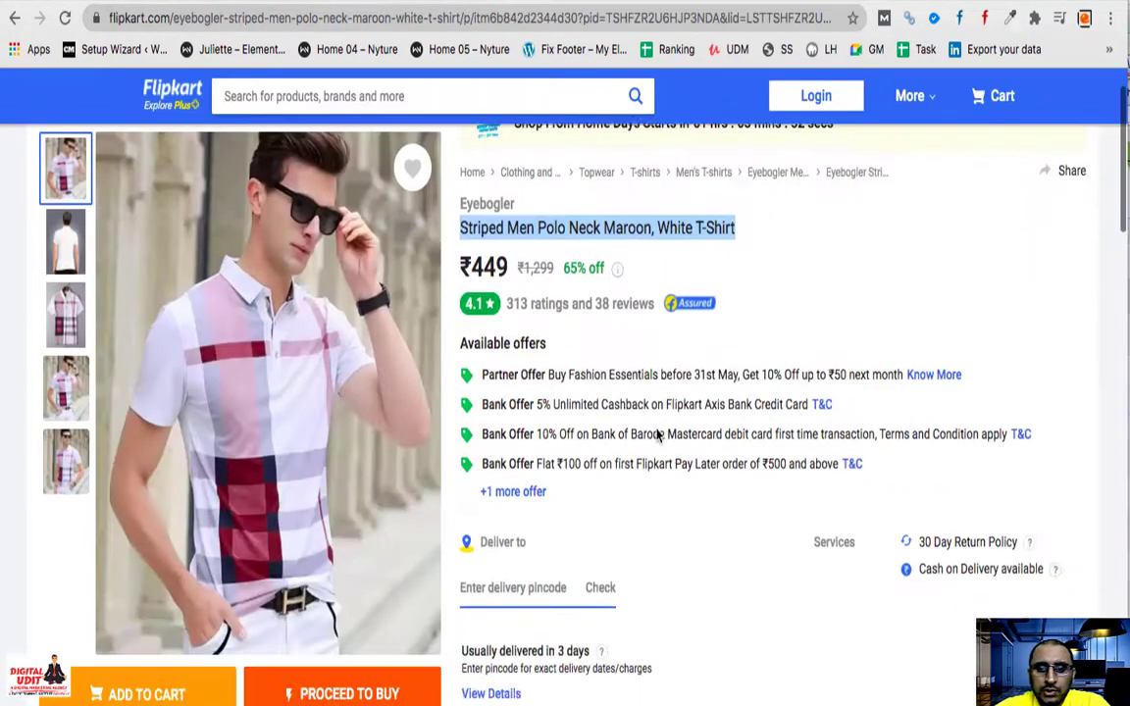
scroll(657, 436, "down", 8)
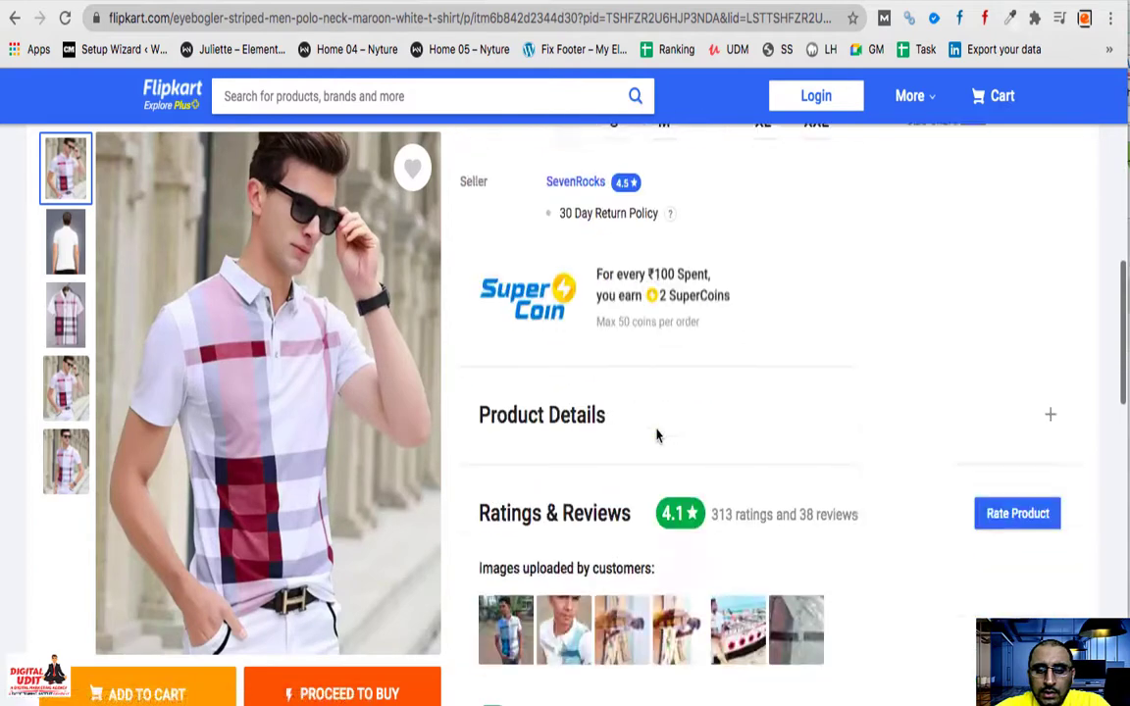
scroll(657, 436, "down", 1)
scroll(657, 436, "up", 3)
scroll(657, 436, "down", 2)
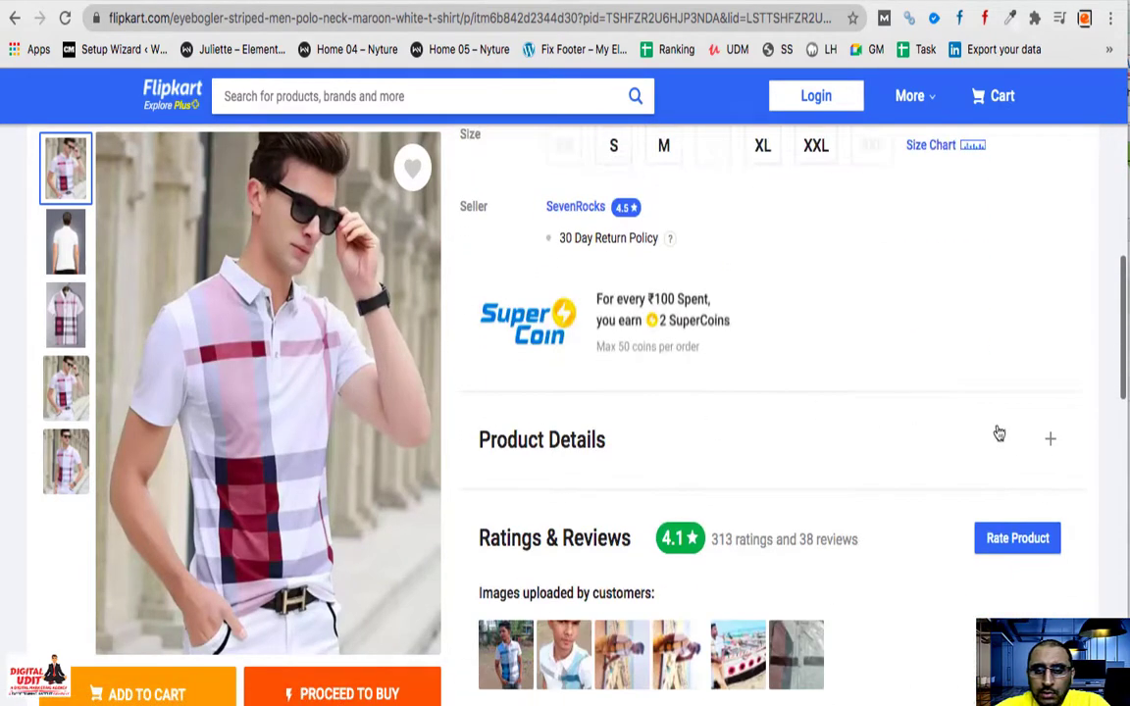
left_click(1050, 441)
scroll(698, 445, "down", 3)
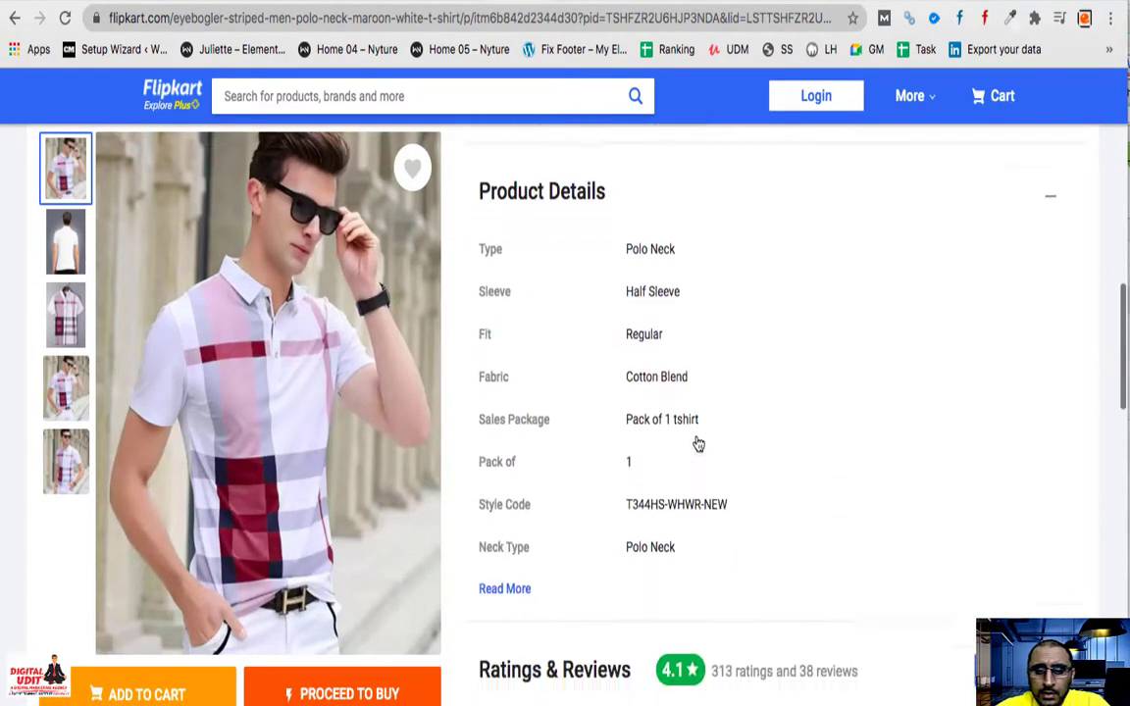
left_click(510, 569)
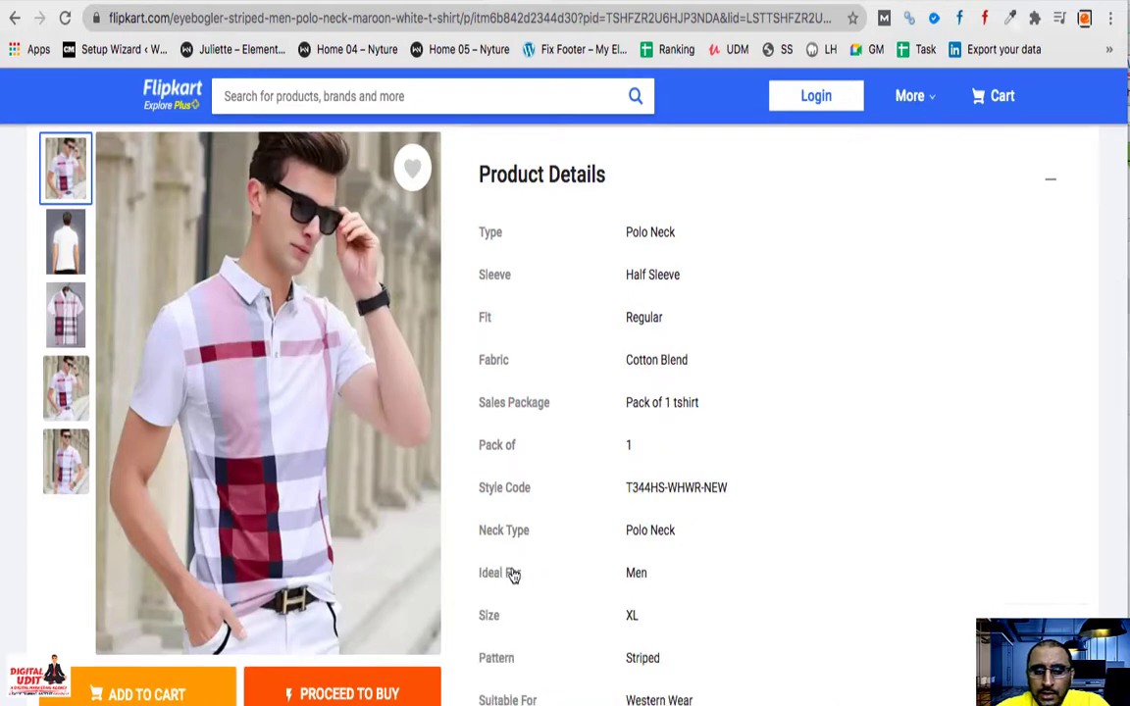
- Copy the product details from Type through the closing sentence about finest cotton quality
scroll(512, 575, "down", 2)
scroll(853, 630, "down", 1)
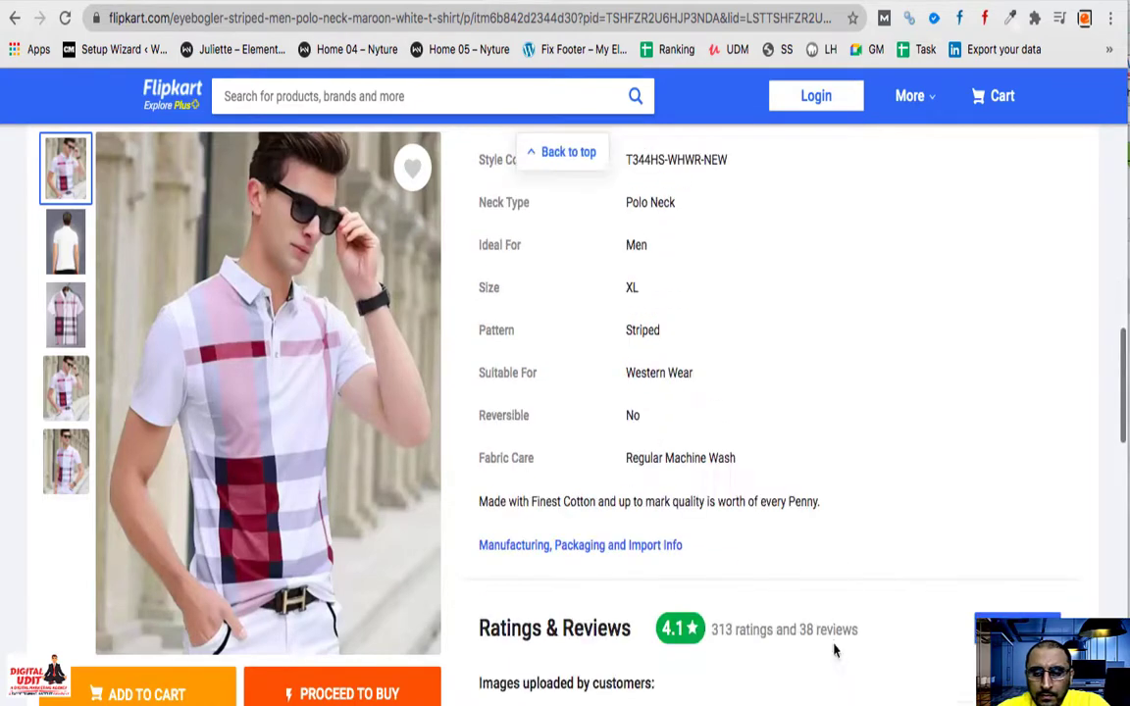
left_click_drag(829, 502, 480, 390)
key("super+c")
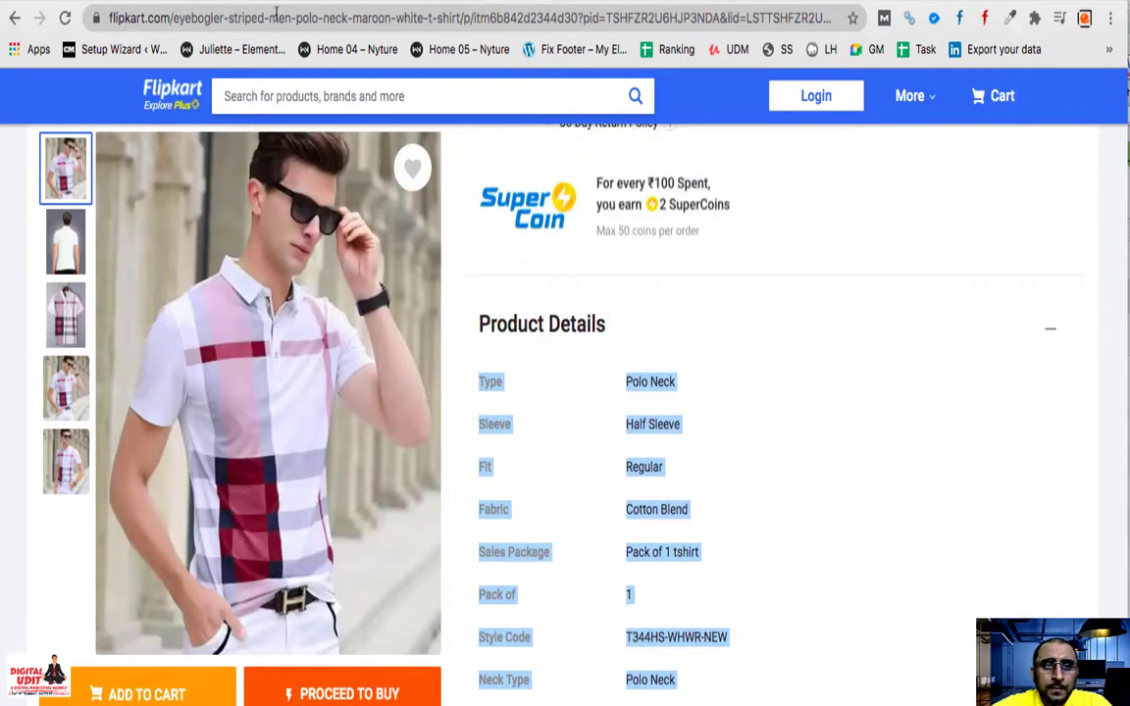
- Try pasting the copied product details into the product short description in the WordPress editor, and undo the paste
left_click(210, 2)
scroll(419, 502, "down", 15)
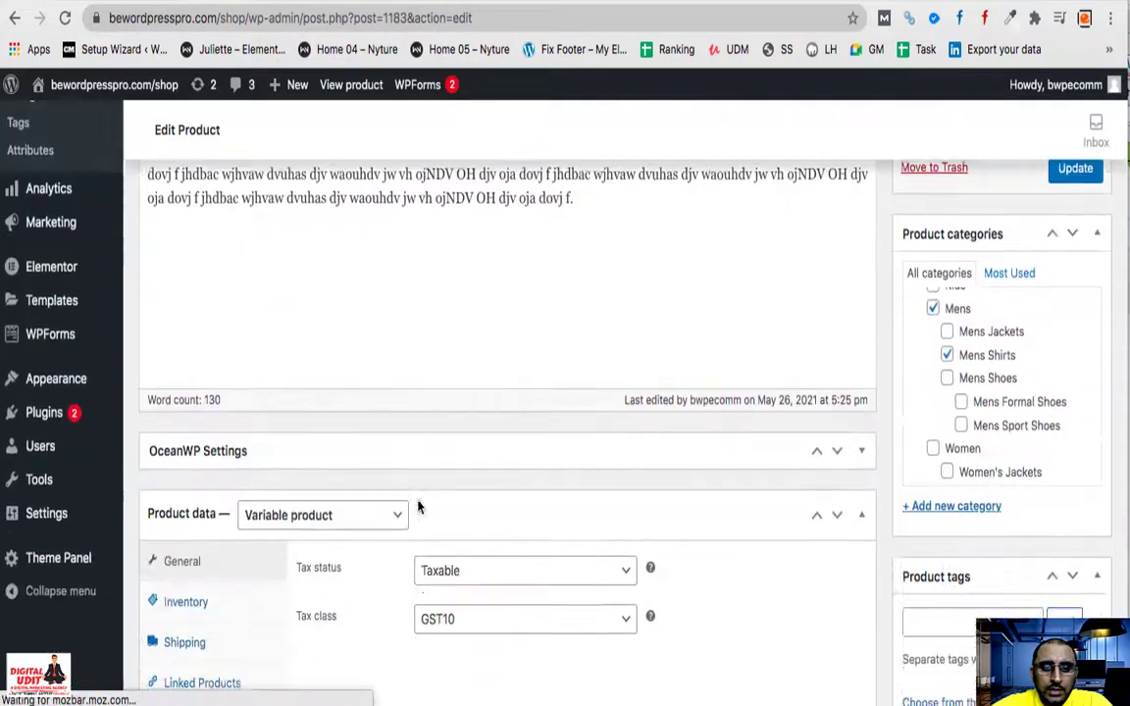
scroll(336, 552, "down", 1)
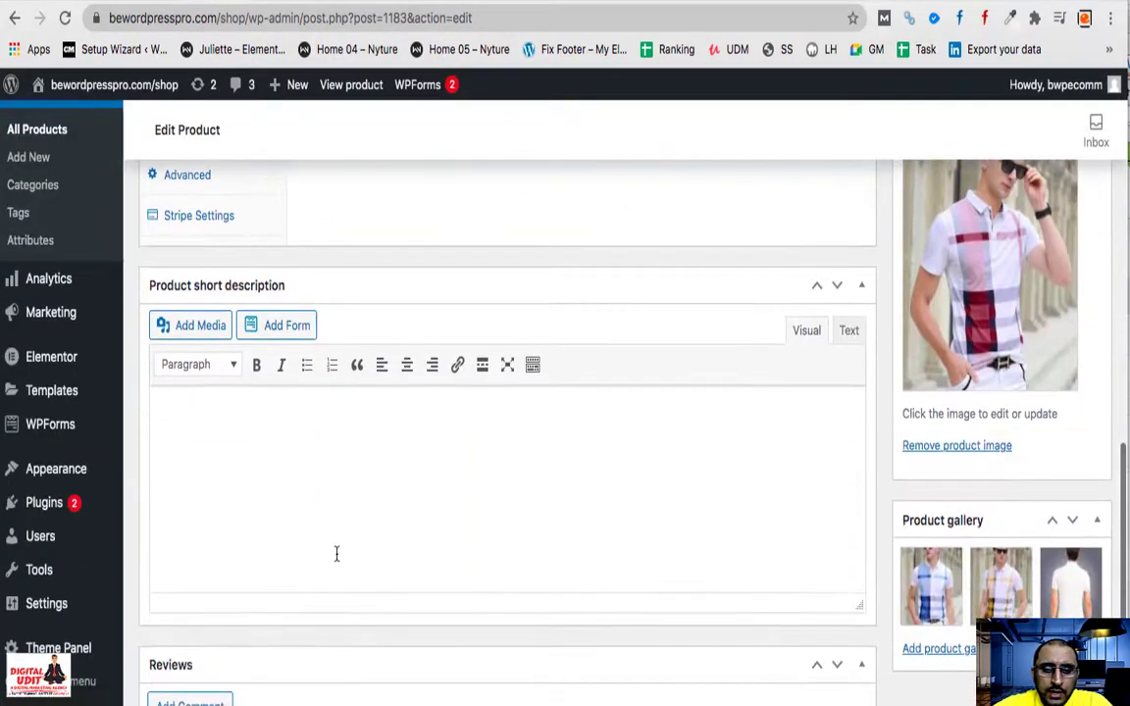
left_click(336, 553)
key("super+v")
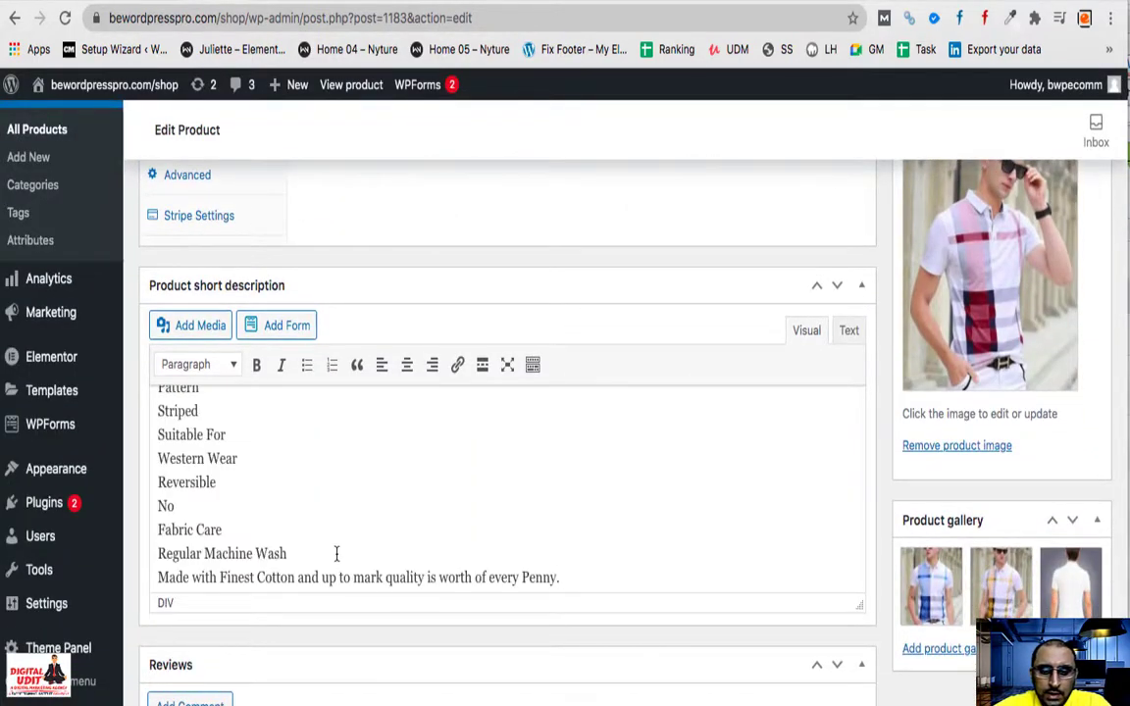
key("super+z")
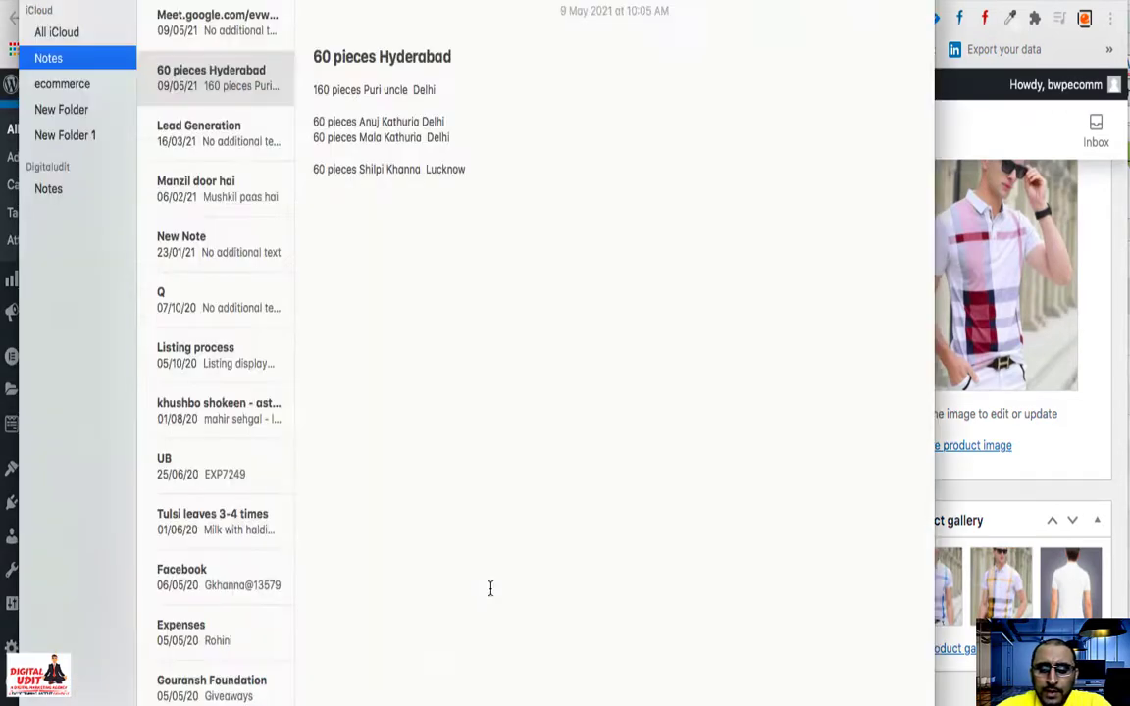
- Paste the copied product details at the end of the open note in Notes and leave the note
left_click(446, 385)
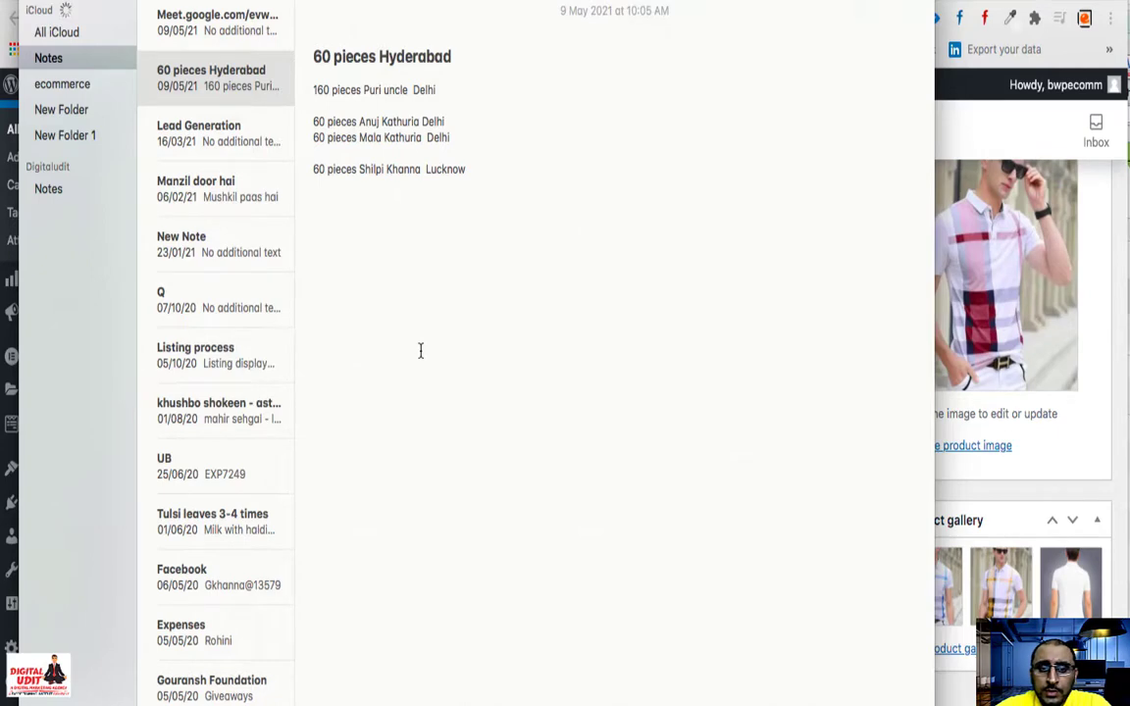
key("super+v")
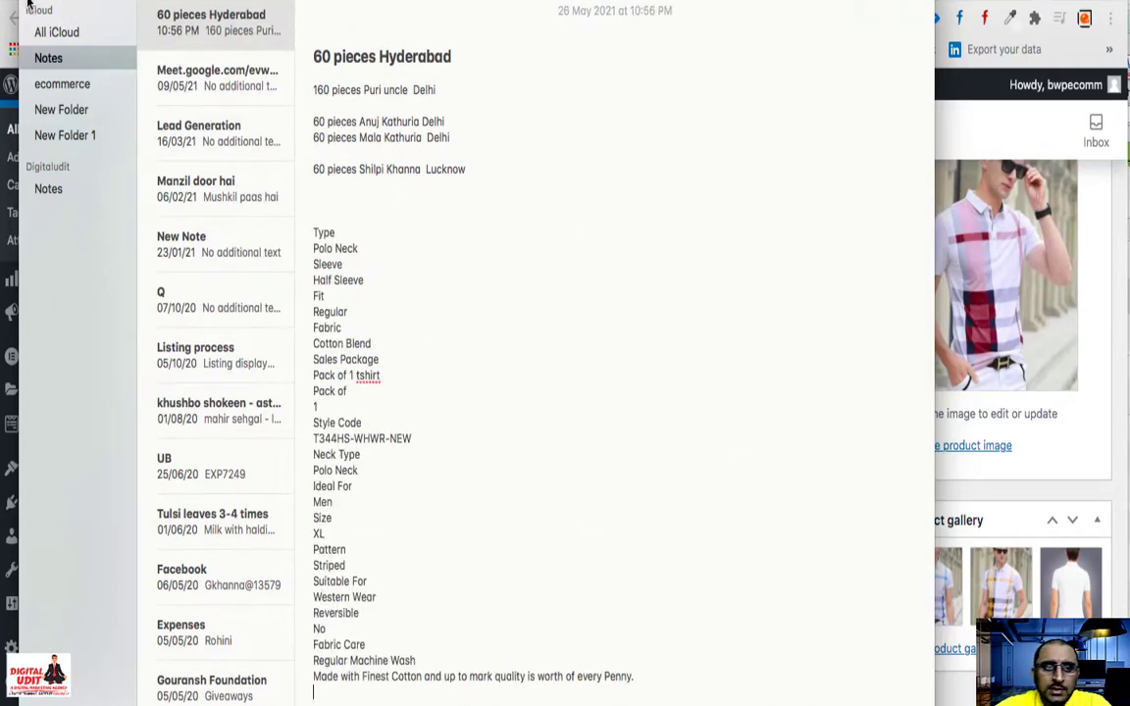
left_click(57, 9)
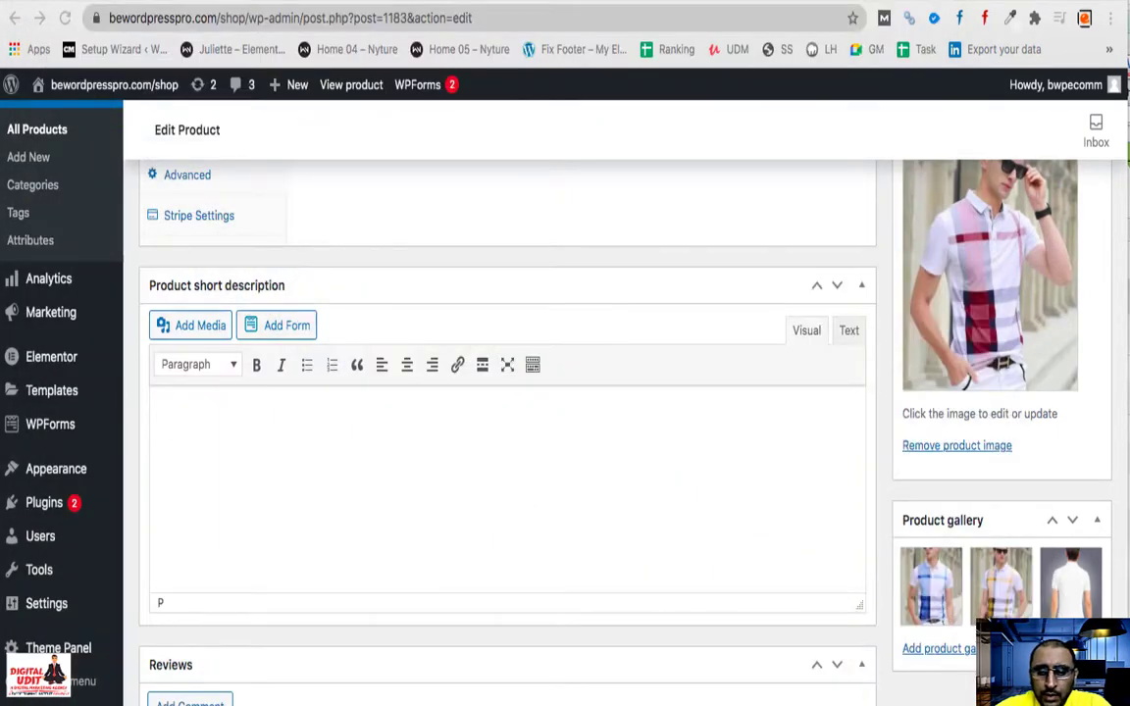
- Switch to Excel and create a new blank workbook
left_click(777, 702)
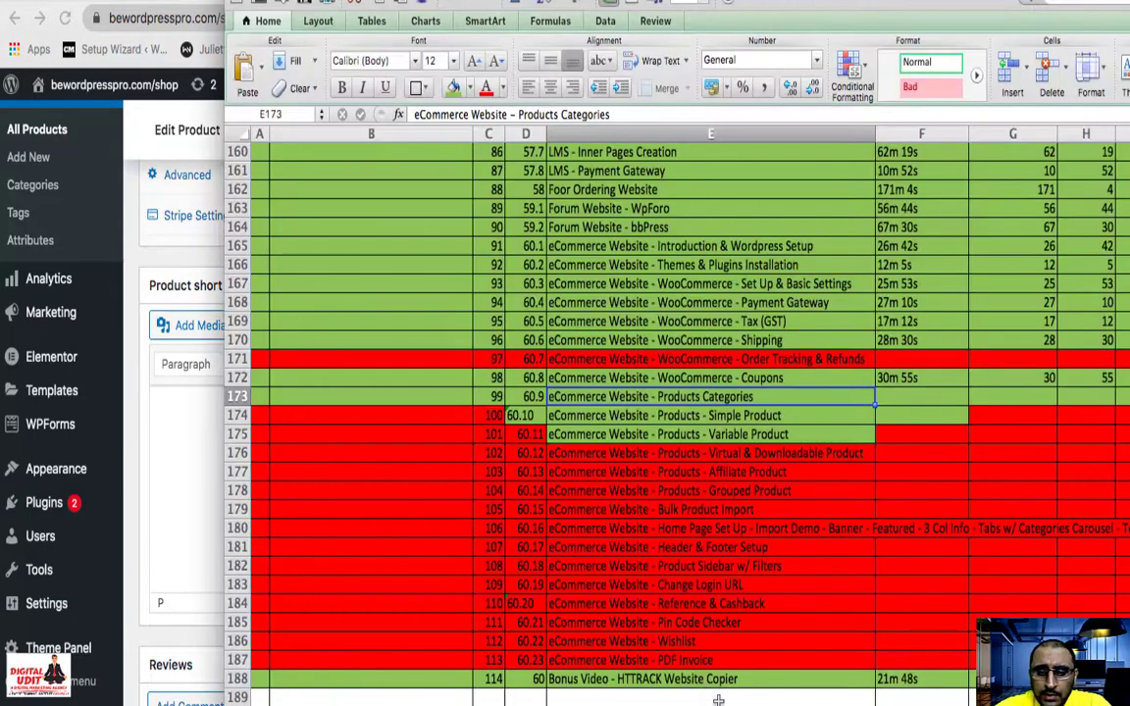
key("super+n")
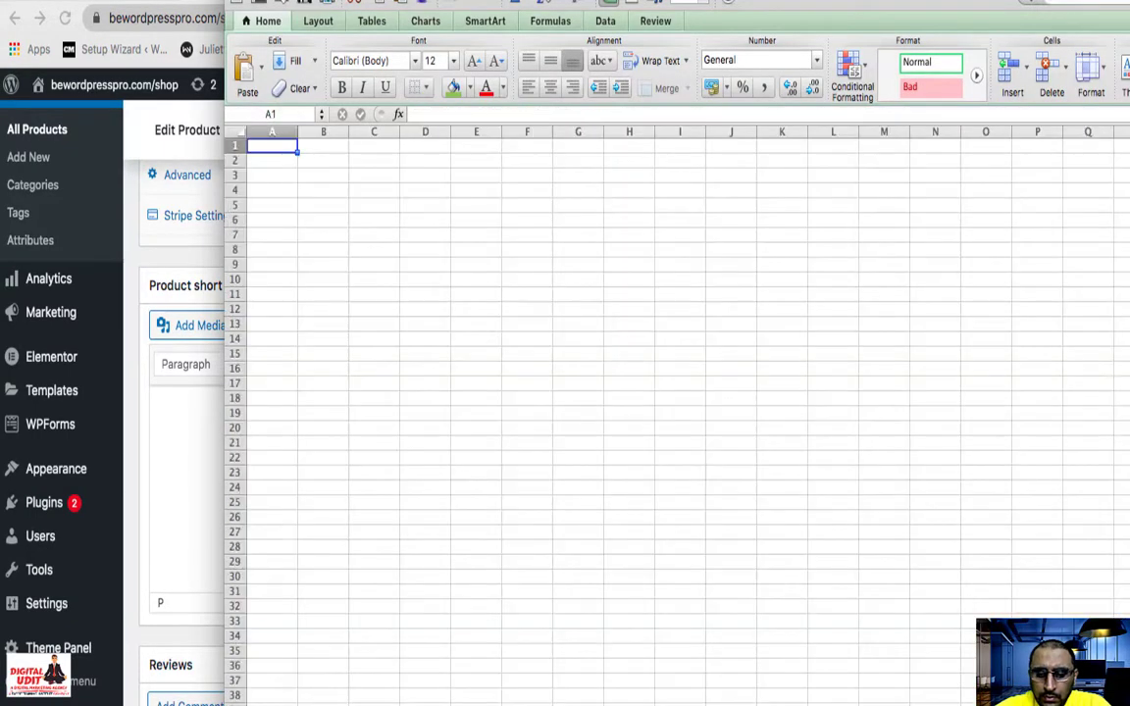
- Paste the product details into the blank workbook from cell A1, match the destination formatting, and minimise the workbook
key("super+v")
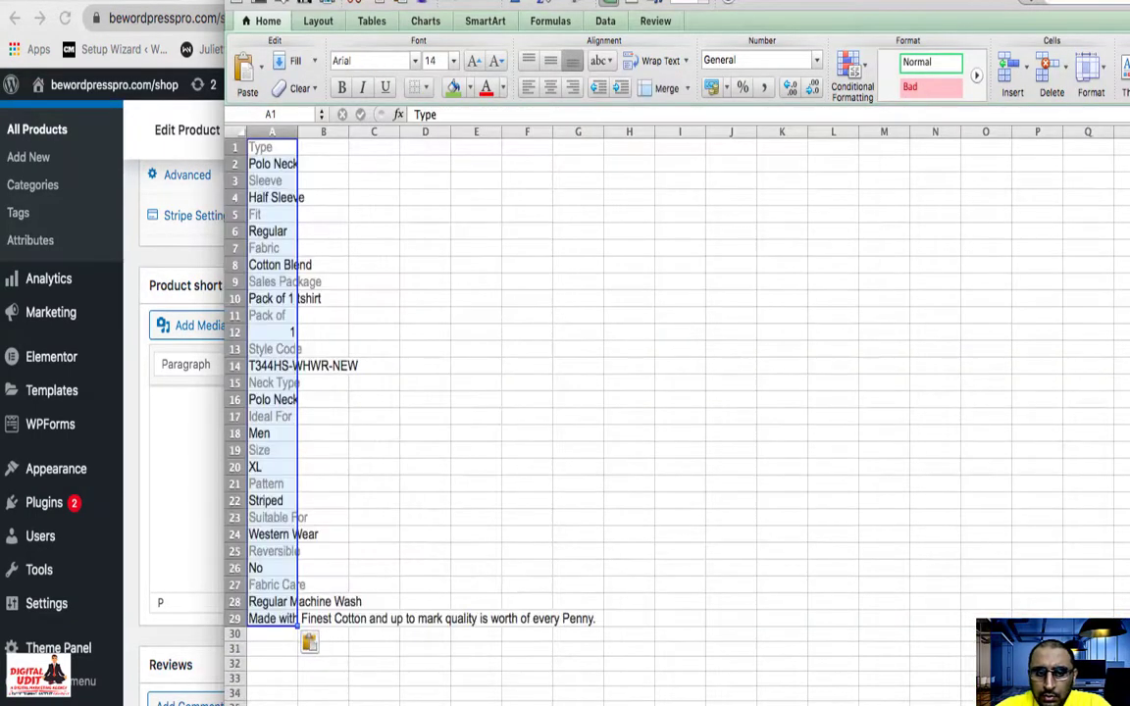
left_click(312, 643)
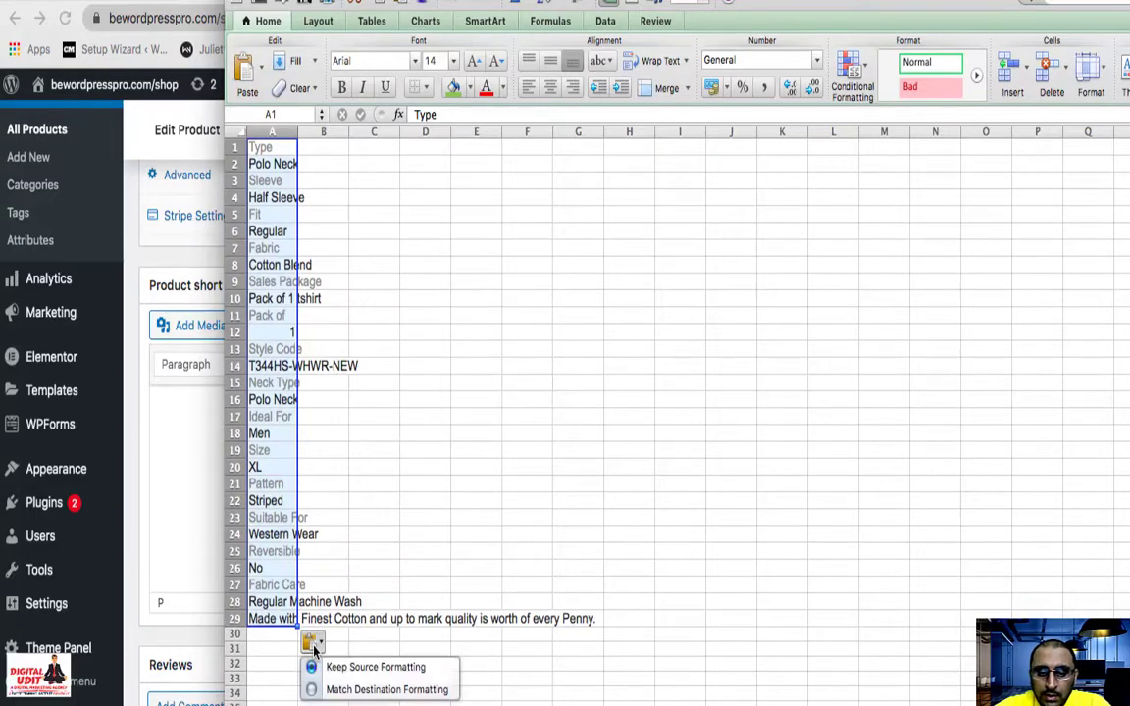
left_click(344, 690)
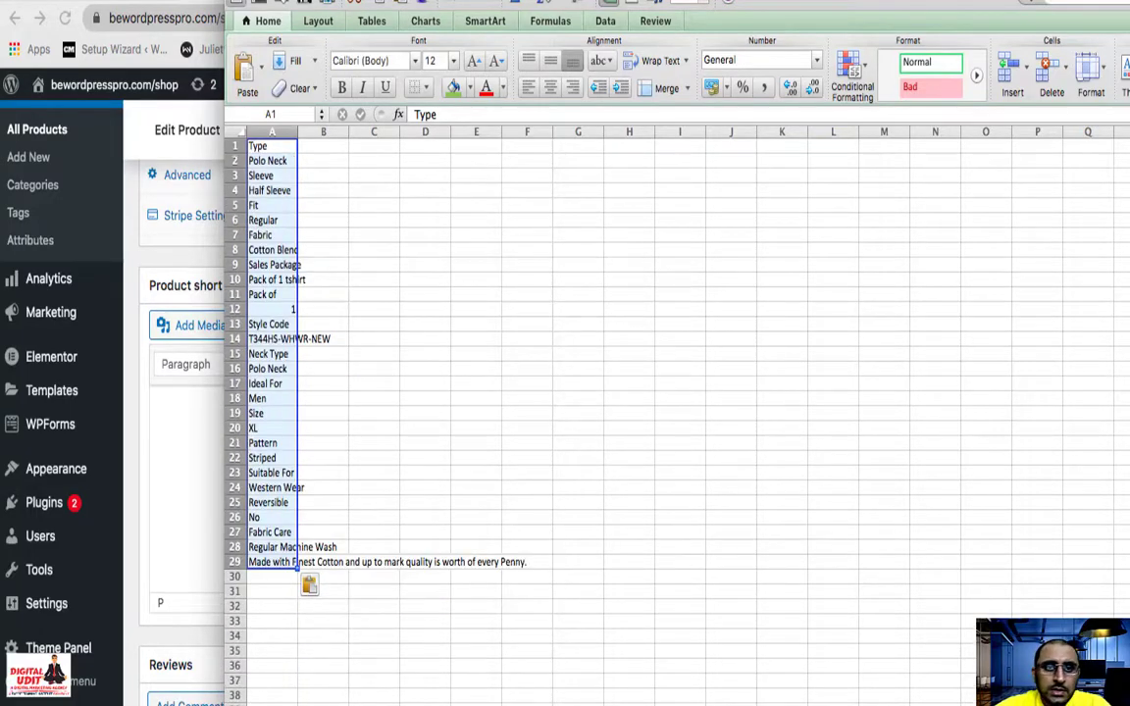
key("super+m")
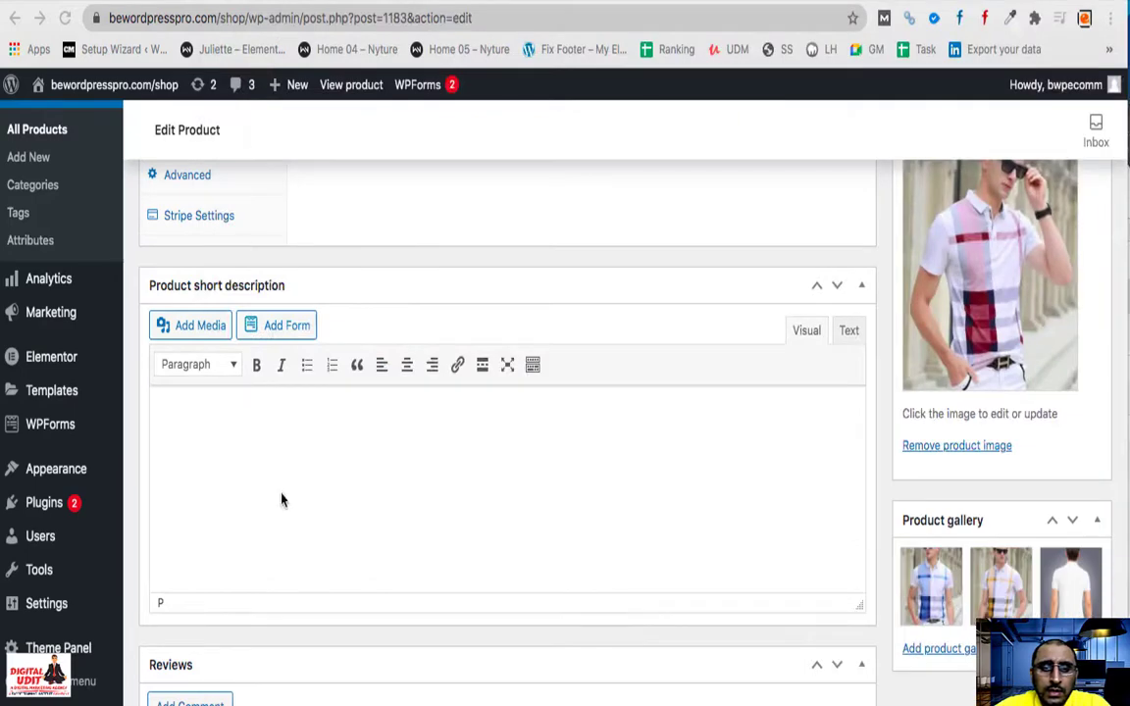
- Paste the product details into the product short description and join the fabric care lines as "Fabric Care: Regular Machine Wash"
left_click(281, 499)
key("super+v")
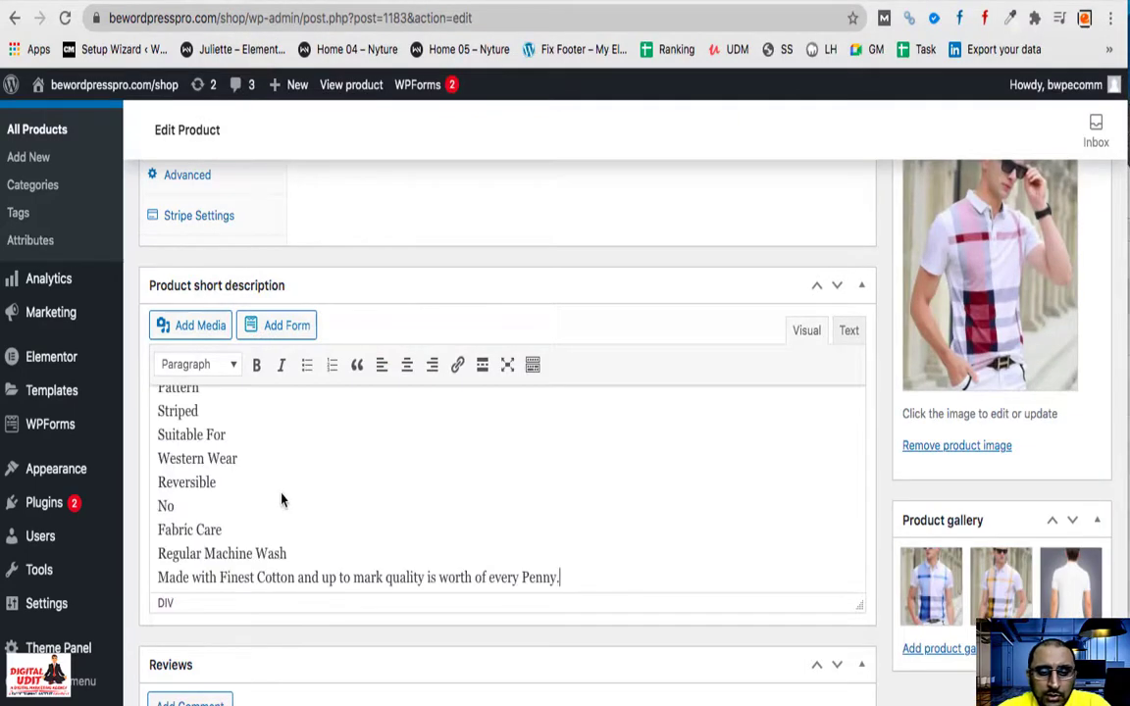
key("Up")
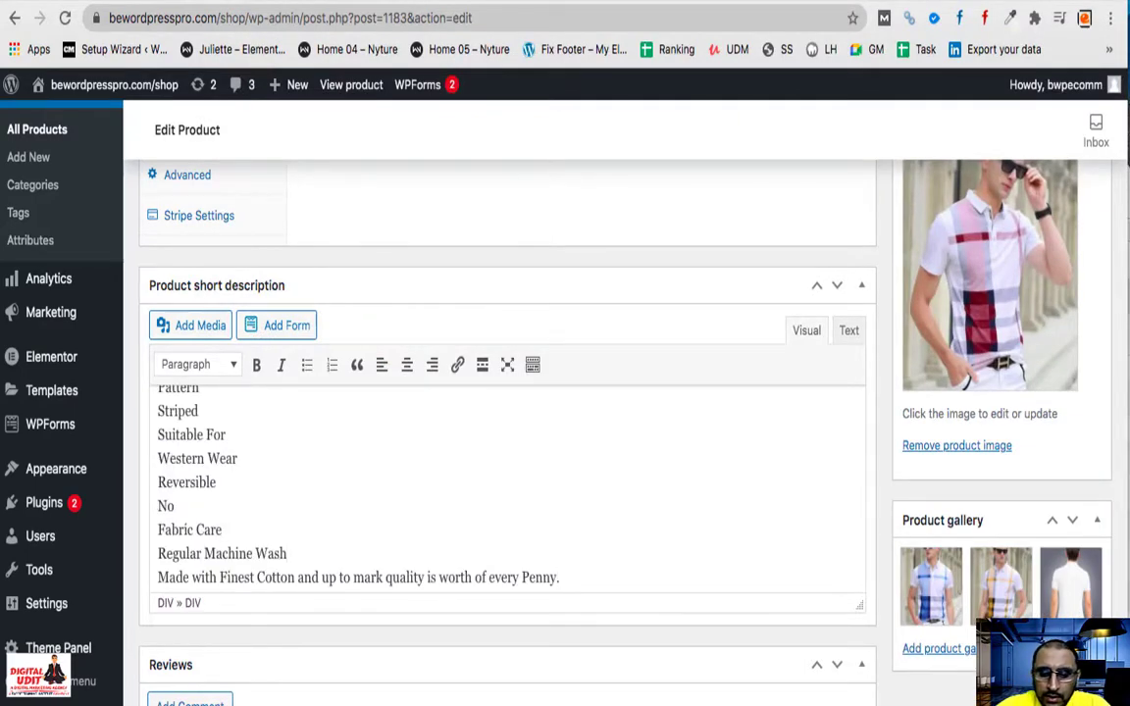
key("Delete")
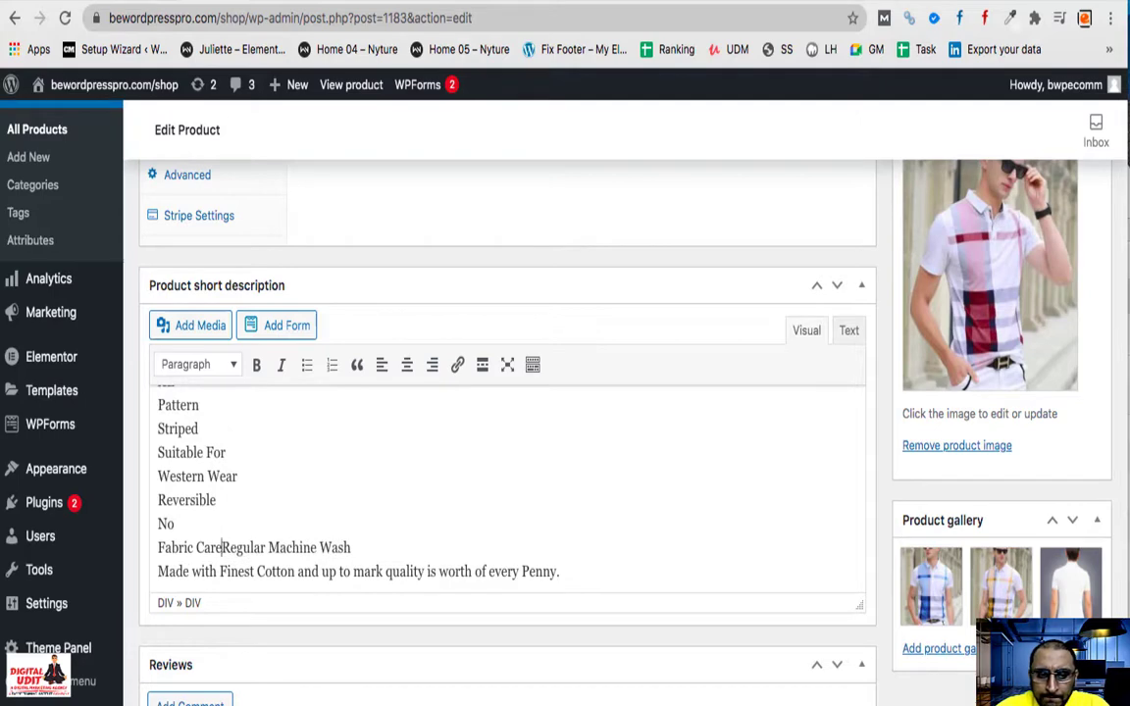
type(":")
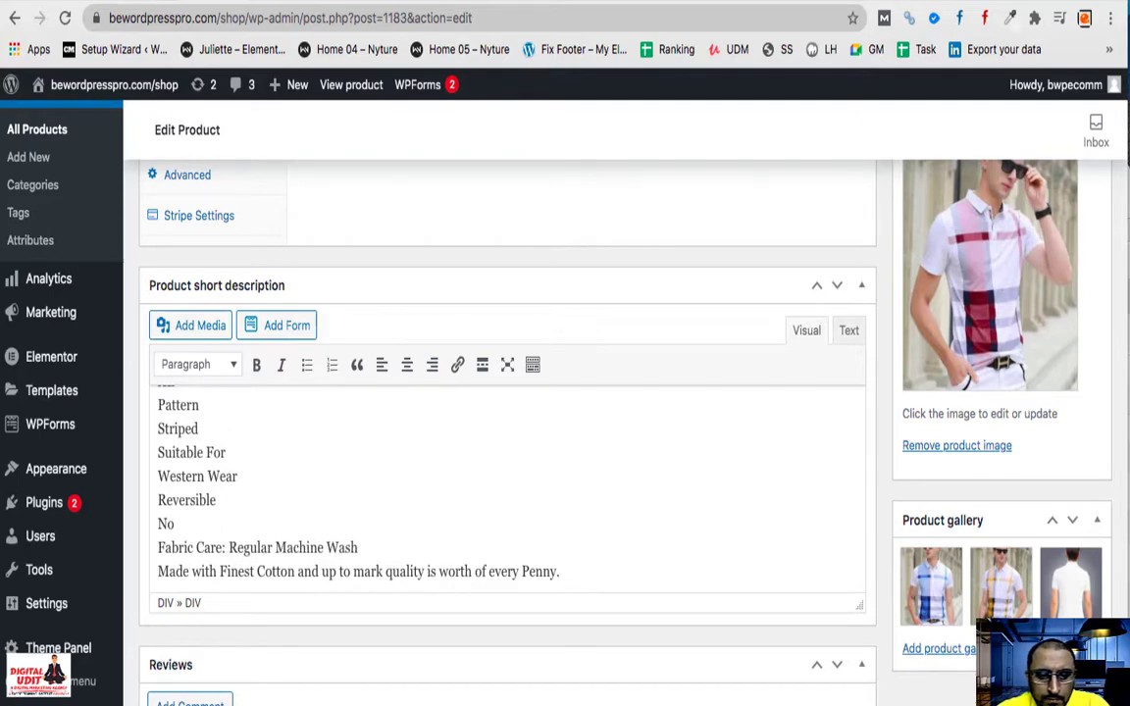
- Join the label and value lines above as "Reversible: No", "Suitable For: Western Wear" and "Pattern: Striped"
key("Up")
key("Up")
key("Delete")
type(": No")
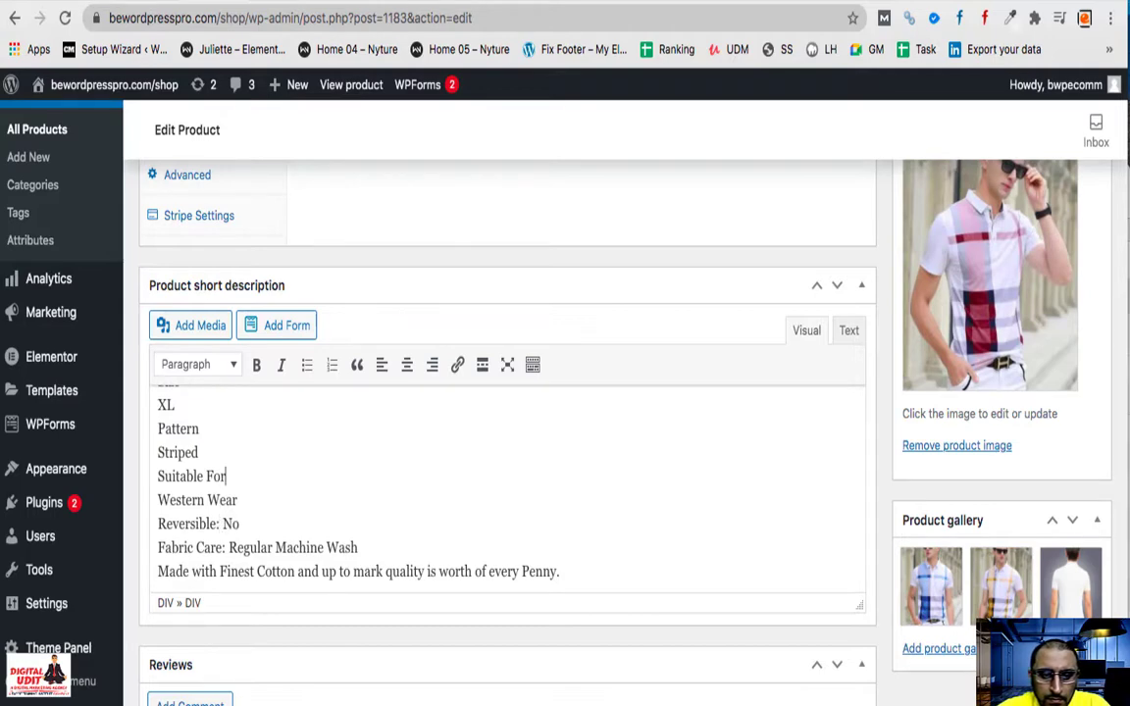
key("Delete")
type(": Western Wear")
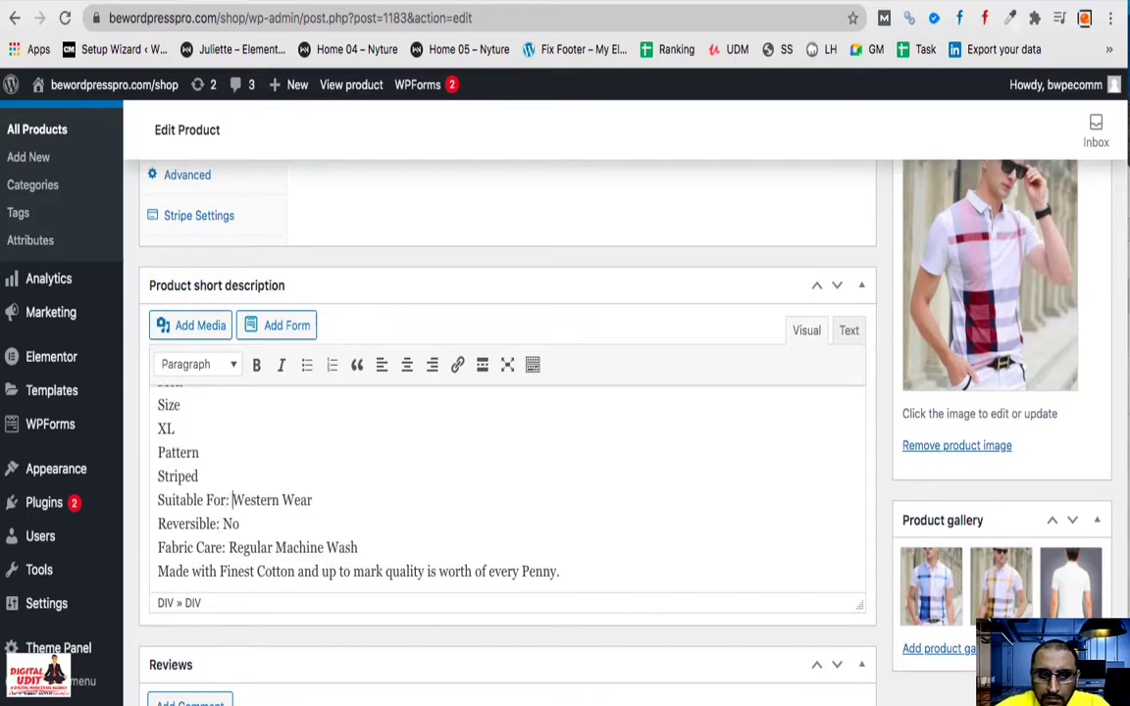
key("Up")
key("Up")
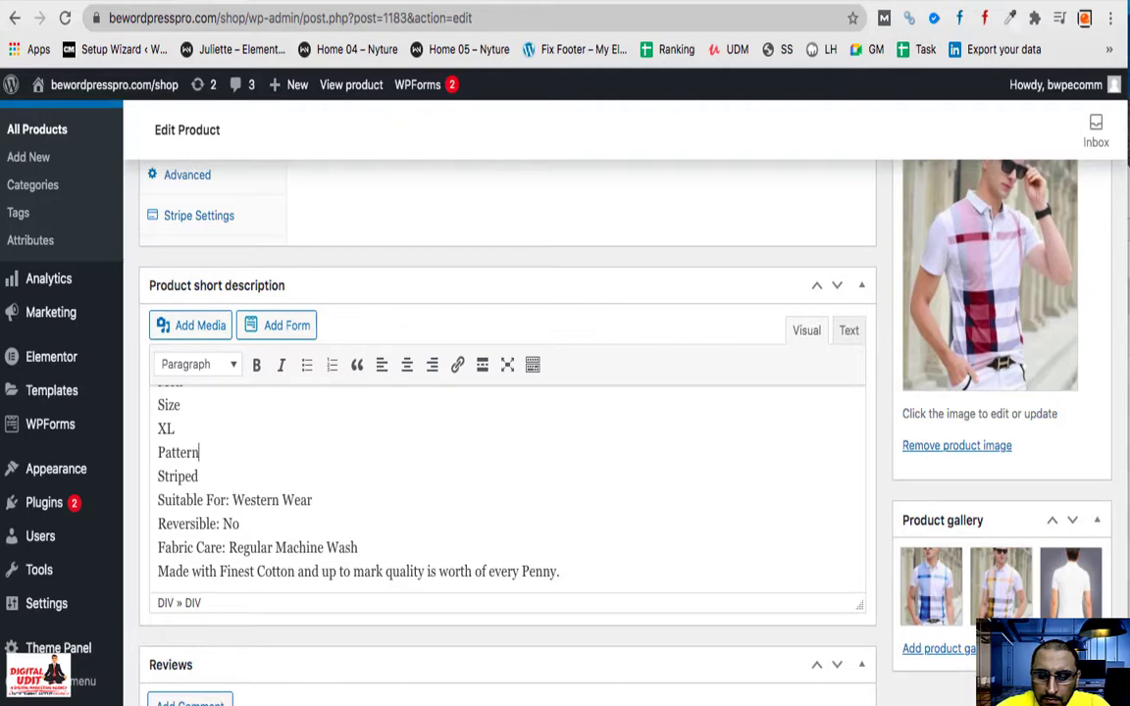
type(":")
key("Delete")
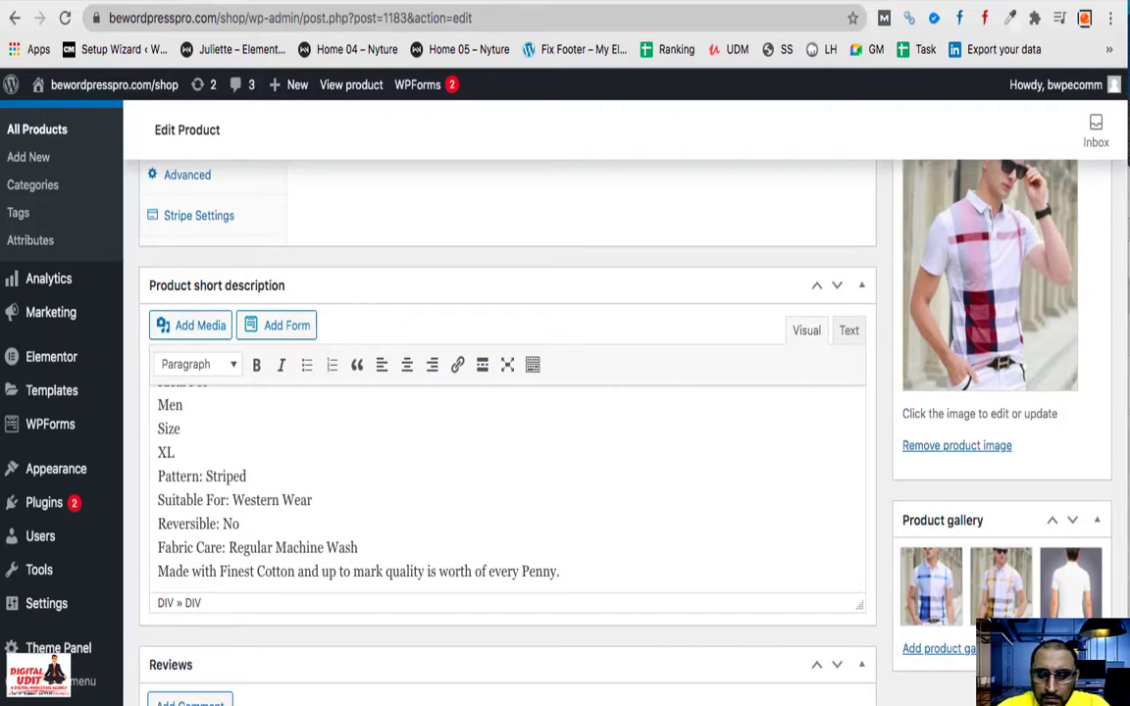
- Join the label and value lines as "Size: XL", "Ideal For: Men" and "Neck Type: Polo Neck"
left_click(181, 429)
key("Delete")
type(": XL")
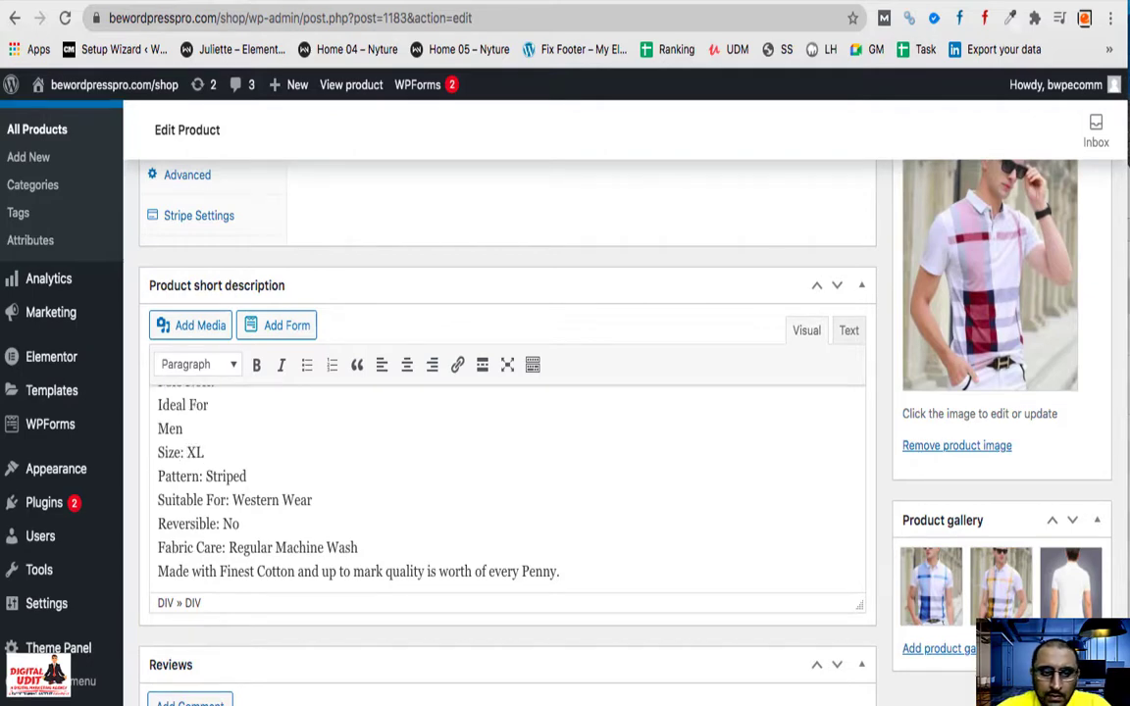
key("Up")
key("Up")
key("Right")
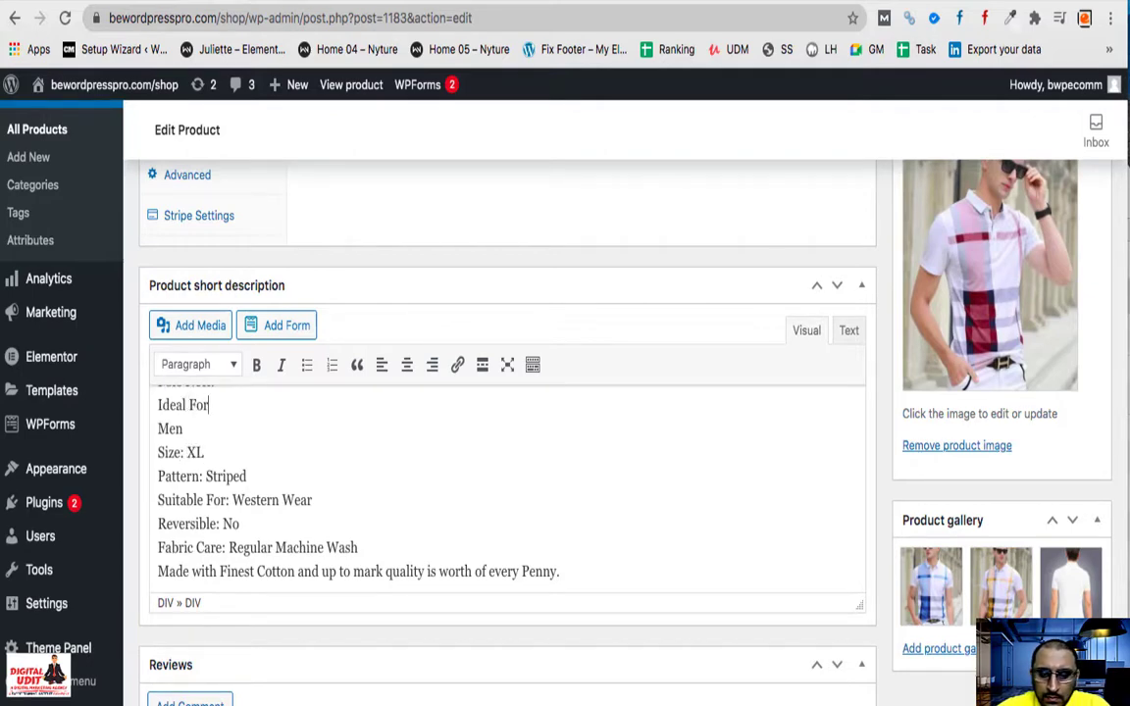
key("Delete")
type(": Men")
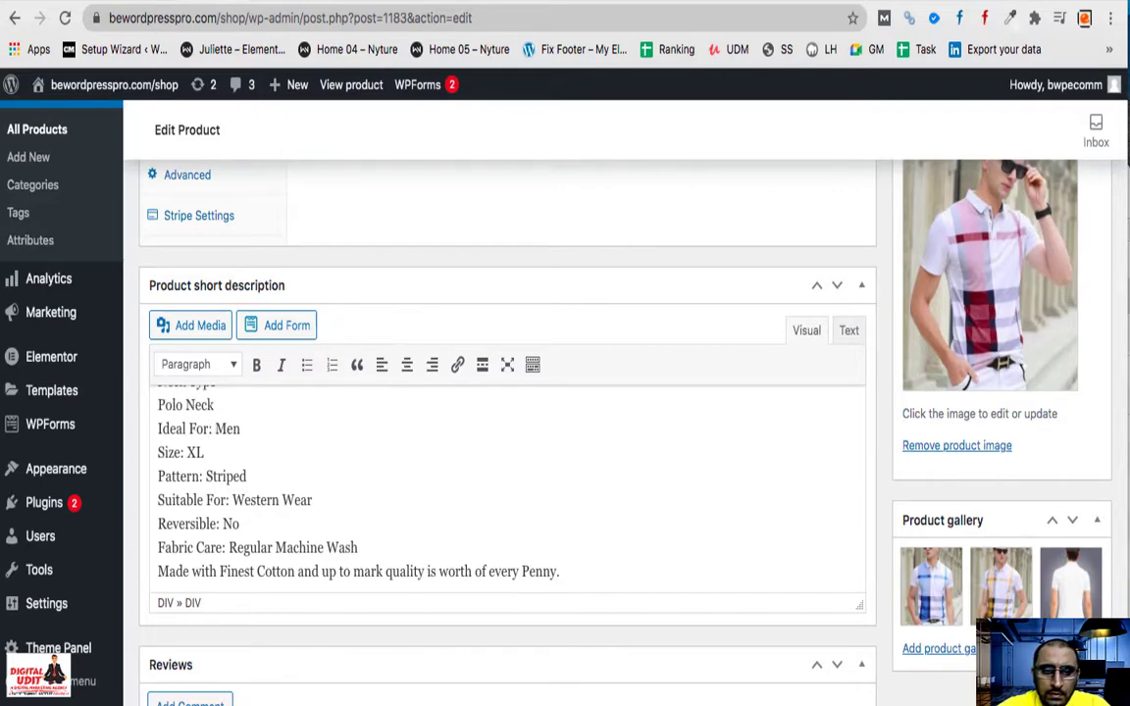
key("Up")
key("Up")
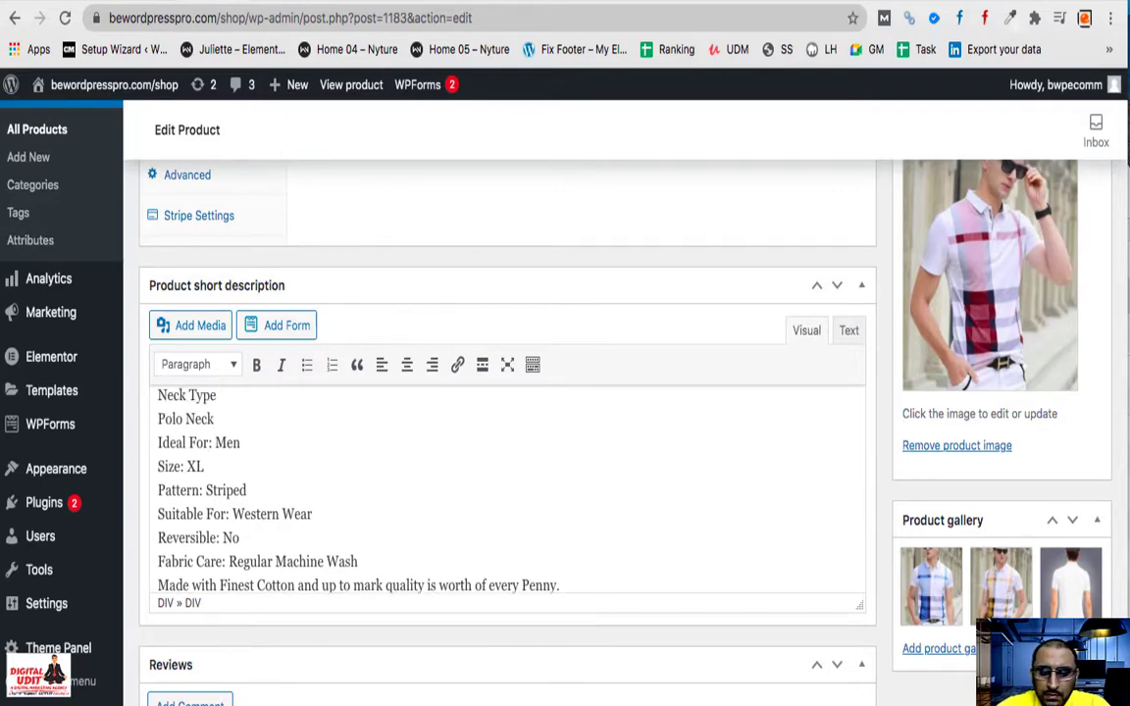
key("Delete")
type(": Polo Neck")
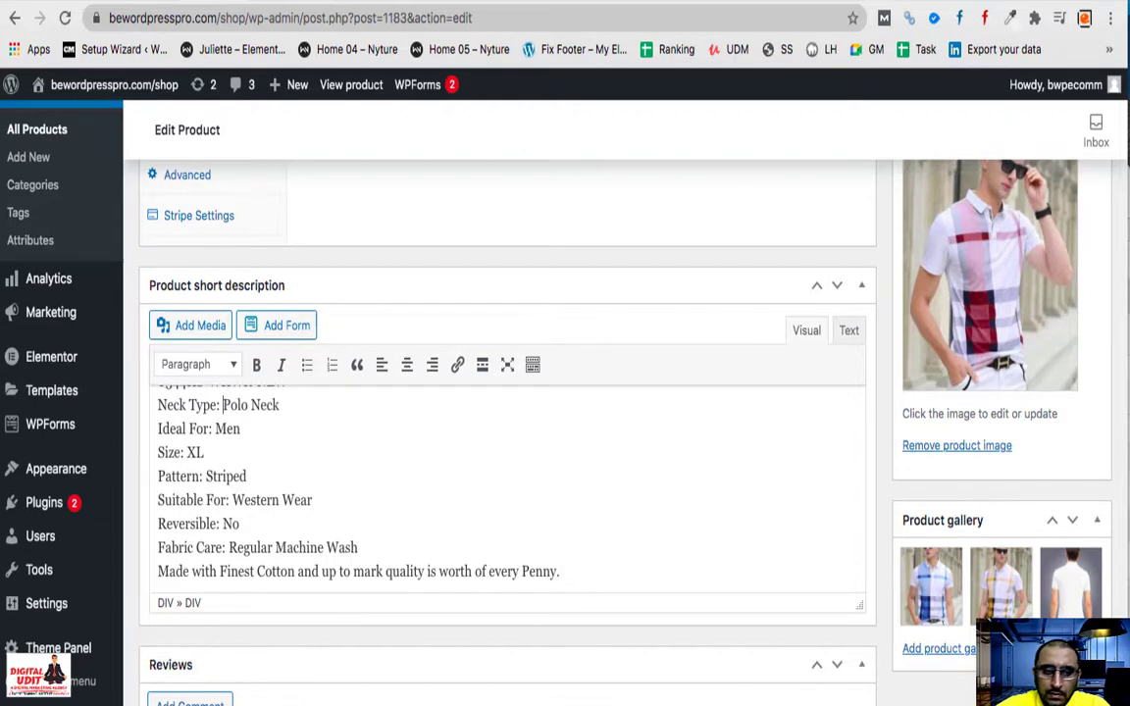
- Delete the Sales Package, Pack of and Style Code lines with their values from the short description
scroll(505, 490, "up", 3)
scroll(297, 499, "up", 1)
left_click(247, 460)
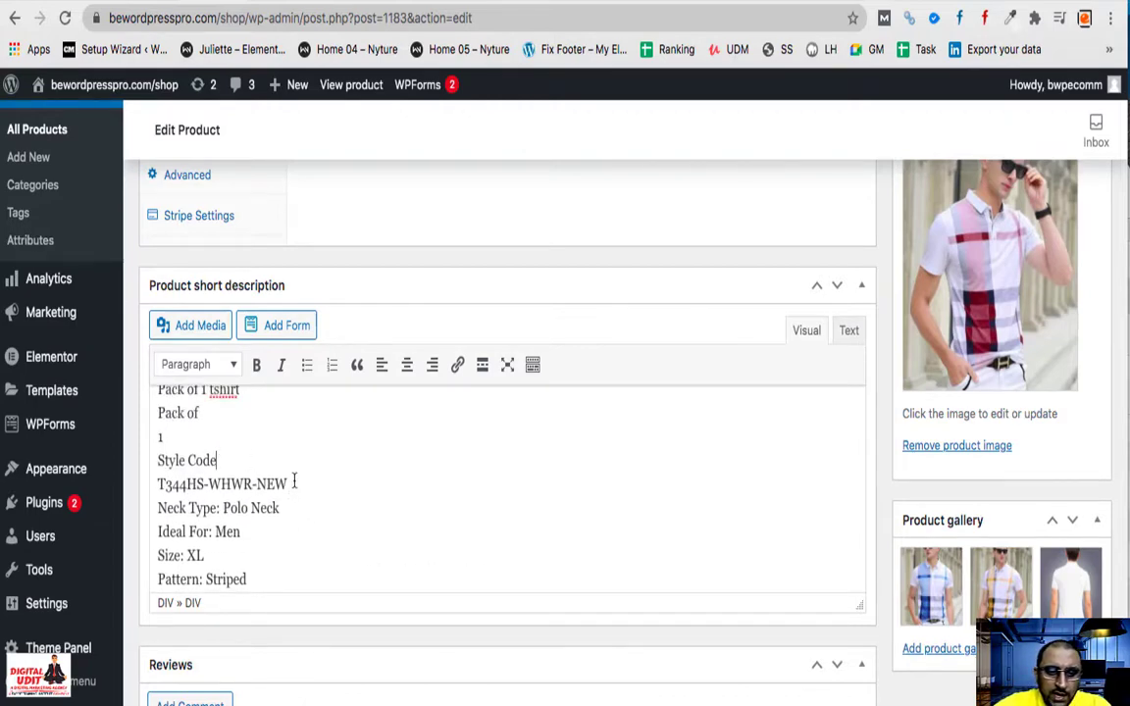
left_click_drag(287, 484, 142, 512)
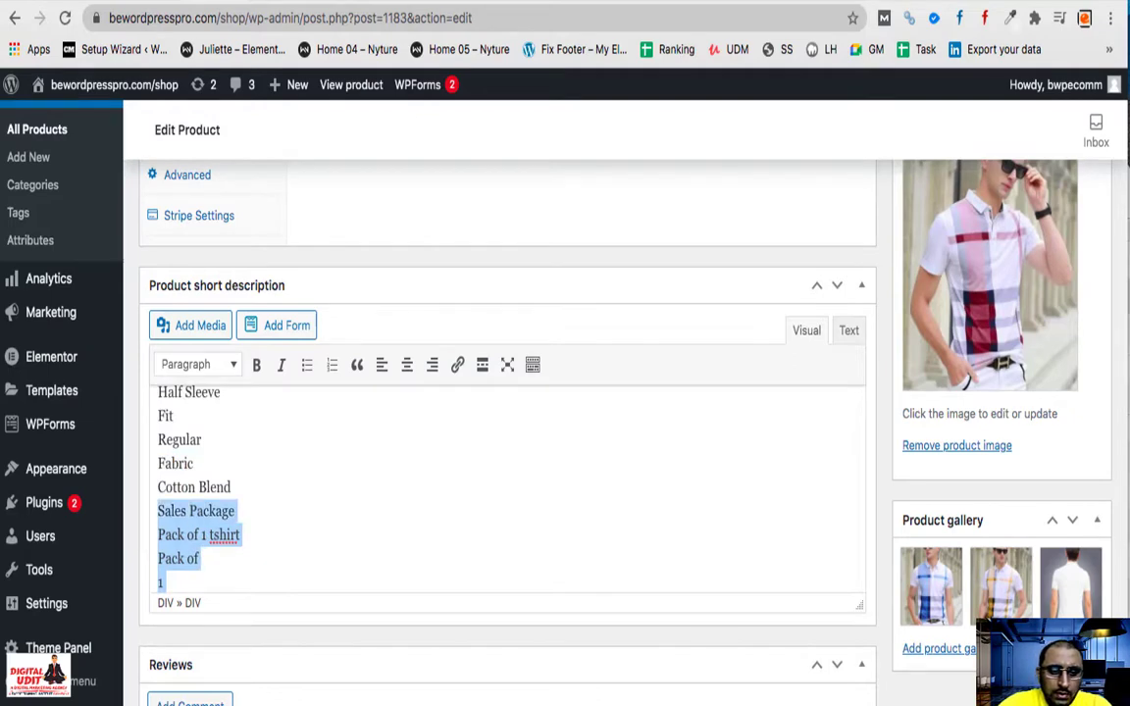
key("BackSpace")
key("BackSpace")
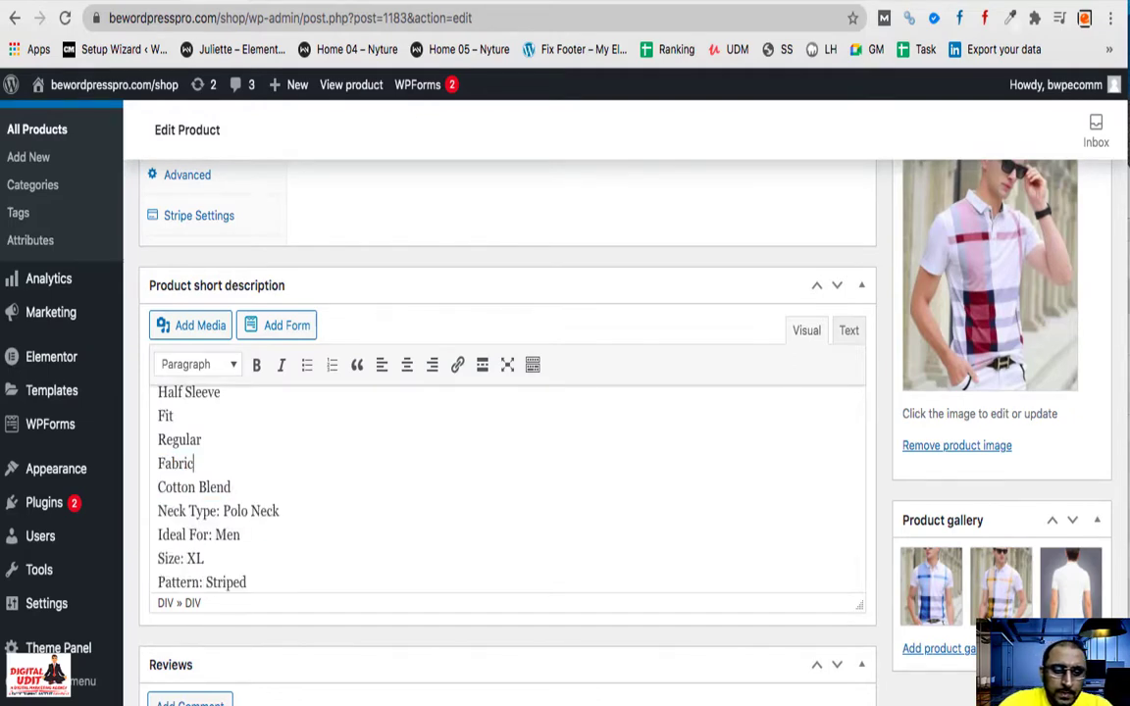
- Join the fabric label and value into one line reading "Fabric: Cotton Blend"
key("Delete")
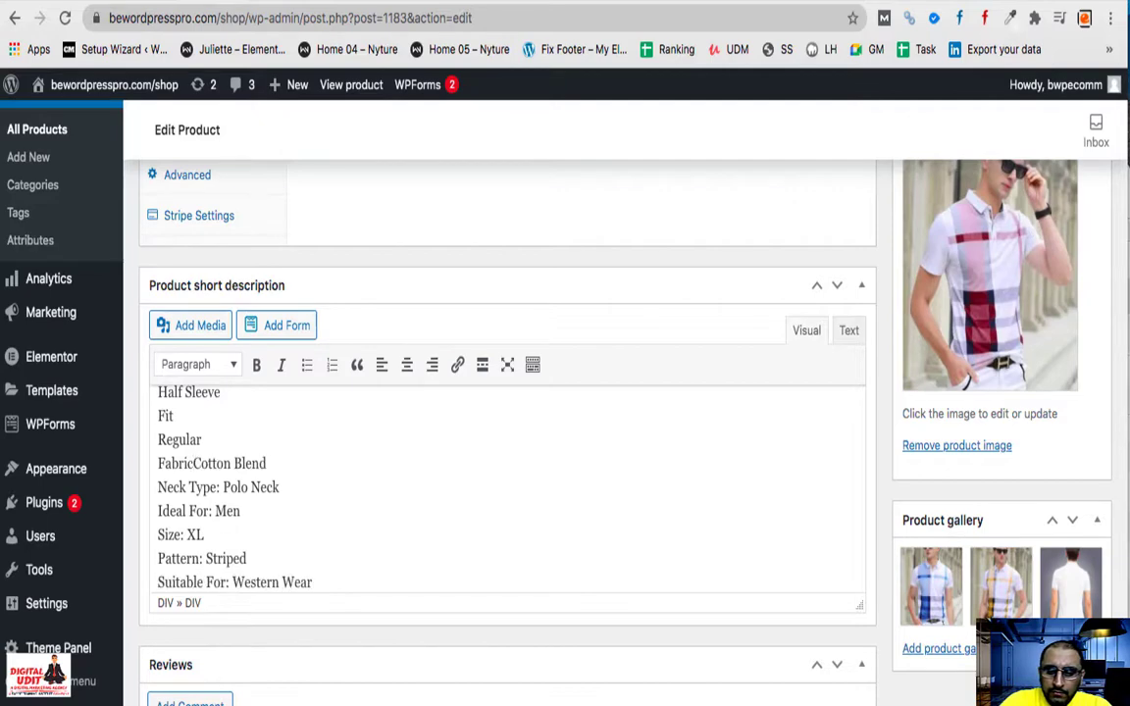
type(":")
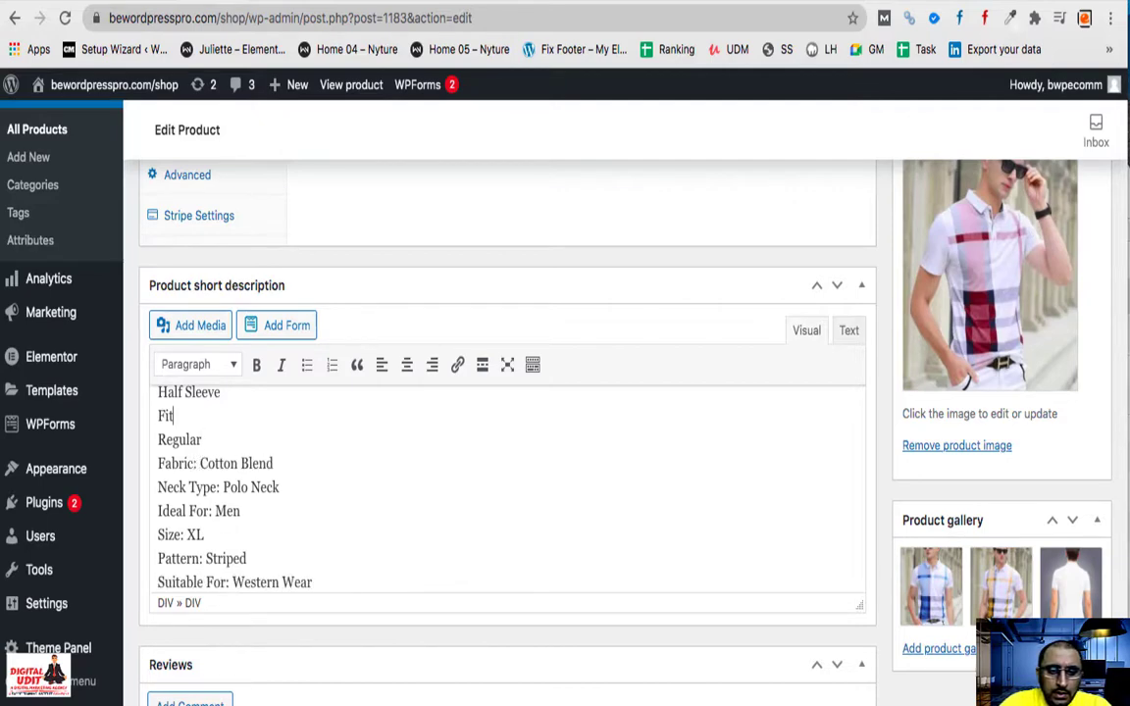
key("BackSpace")
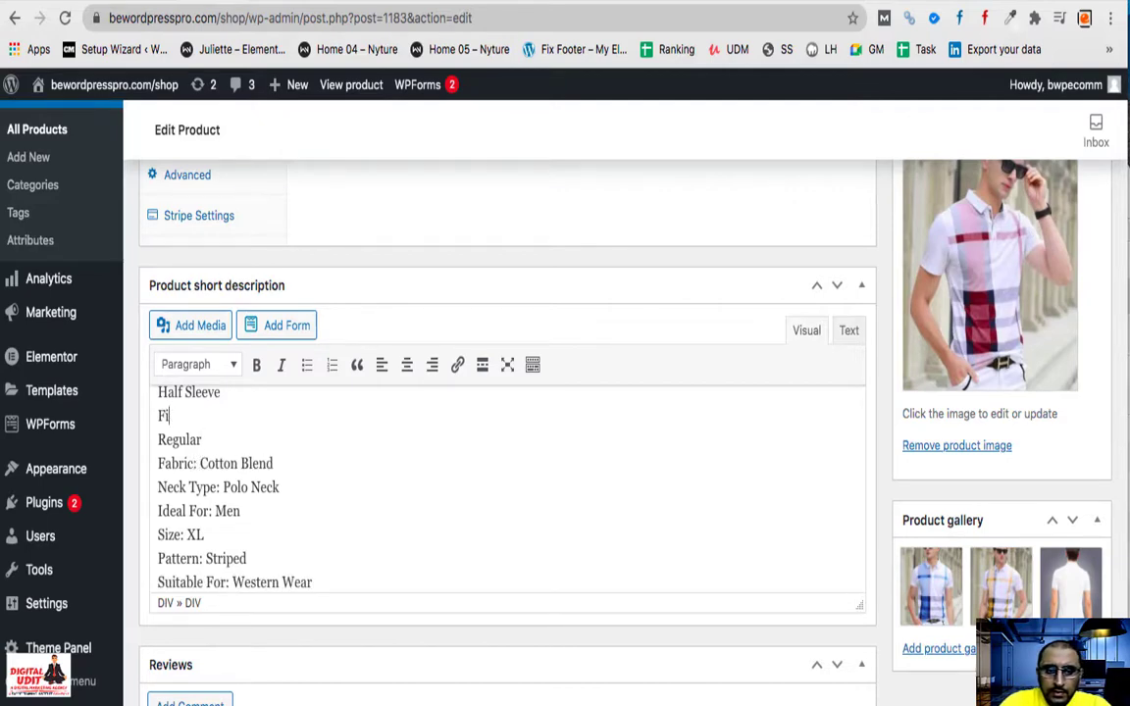
type("t")
left_click(196, 463)
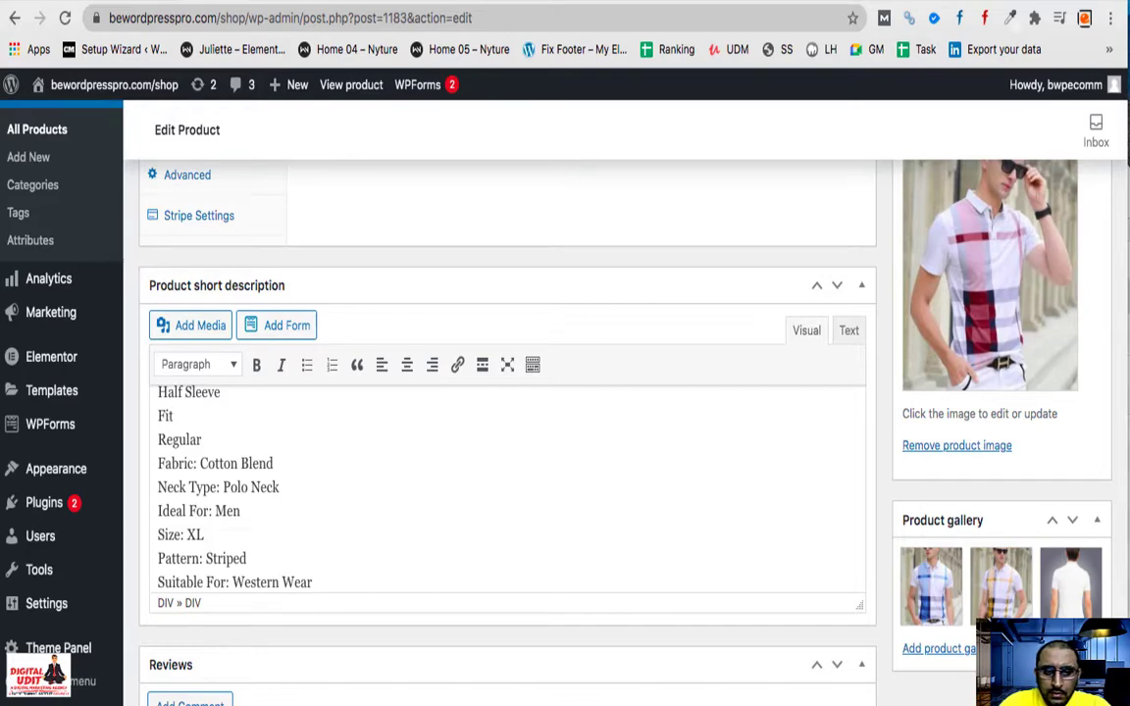
key("BackSpace")
key("BackSpace")
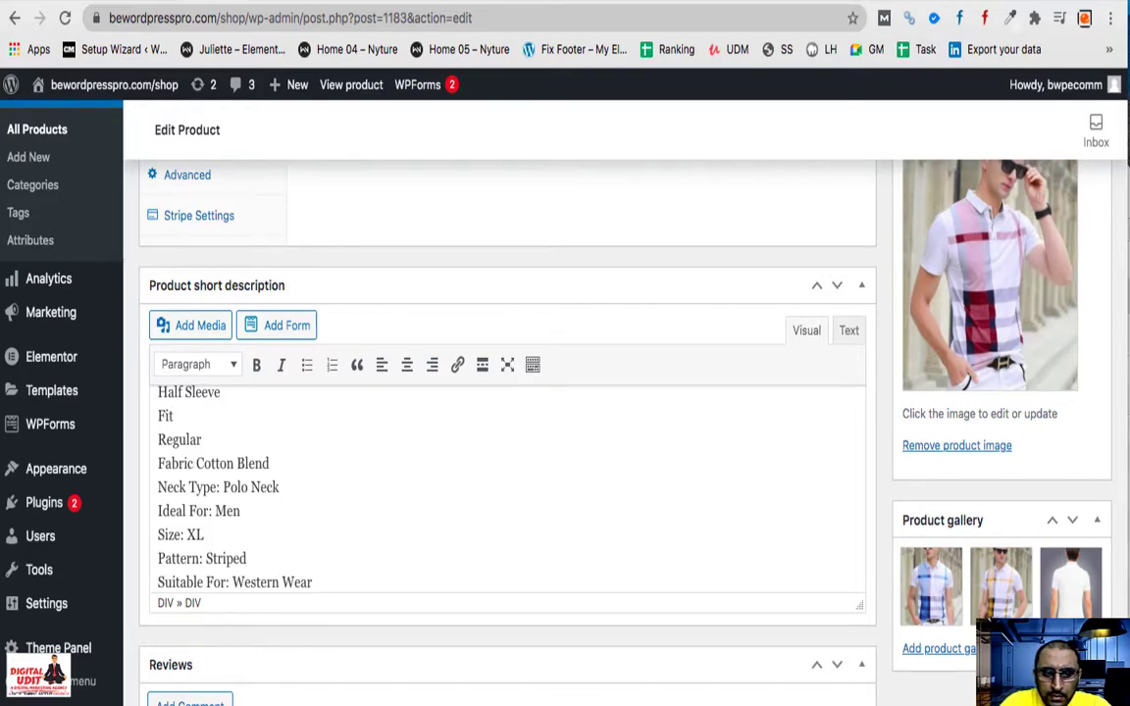
type(":")
- Join the remaining label and value lines as "Fit: Regular", "Sleeve: Half Sleeve" and "Type: Polo Neck"
left_click(174, 416)
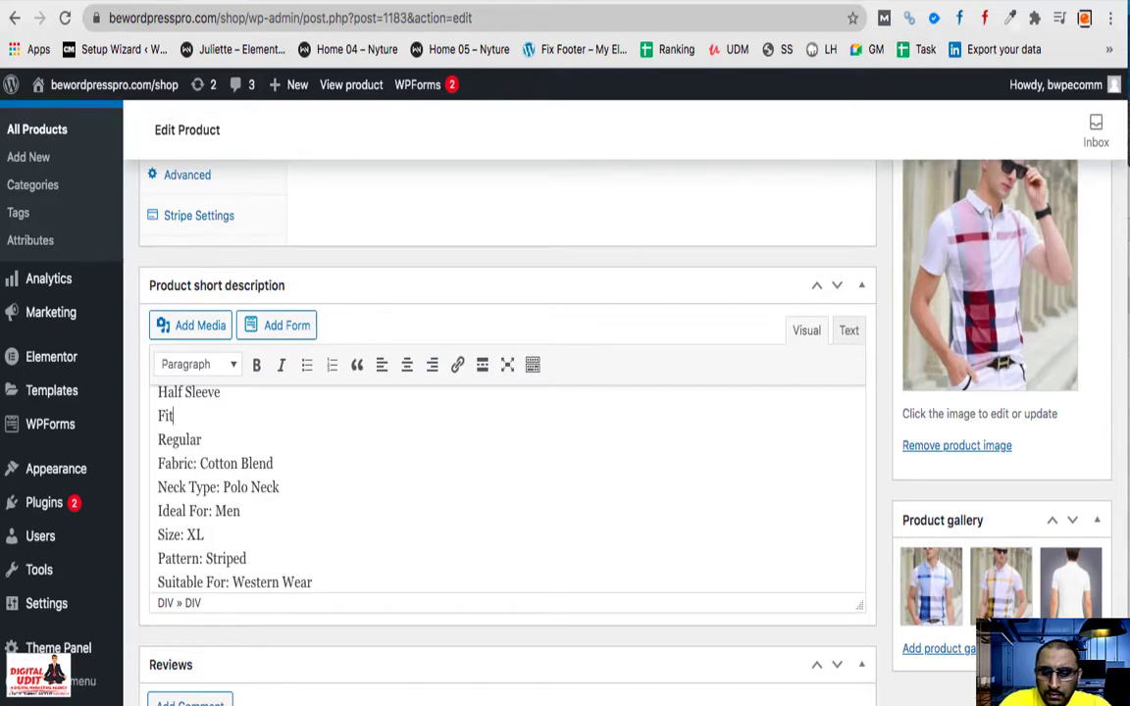
key("Delete")
type(": Regular")
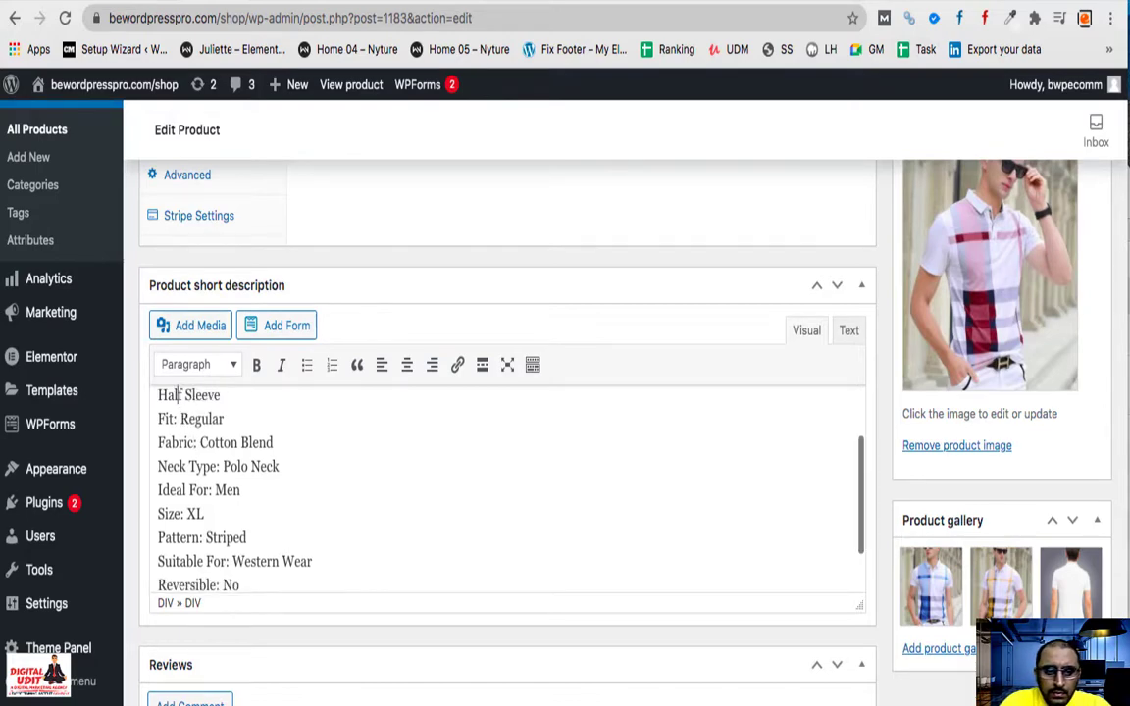
scroll(178, 394, "up", 2)
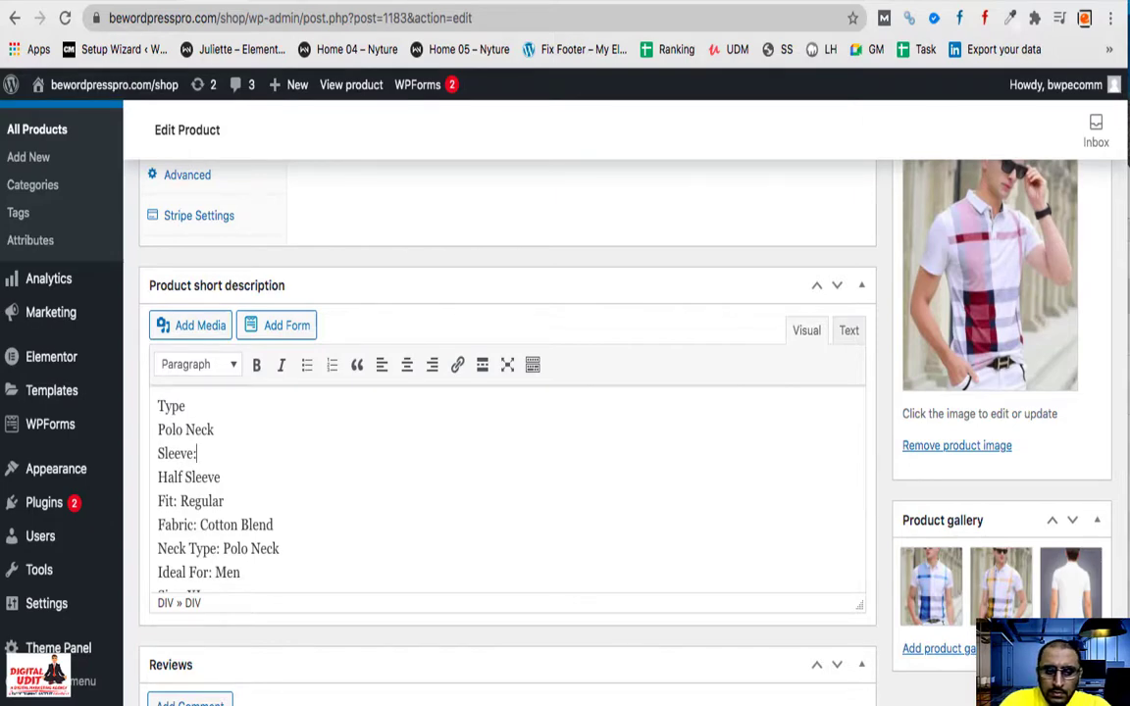
key("Delete")
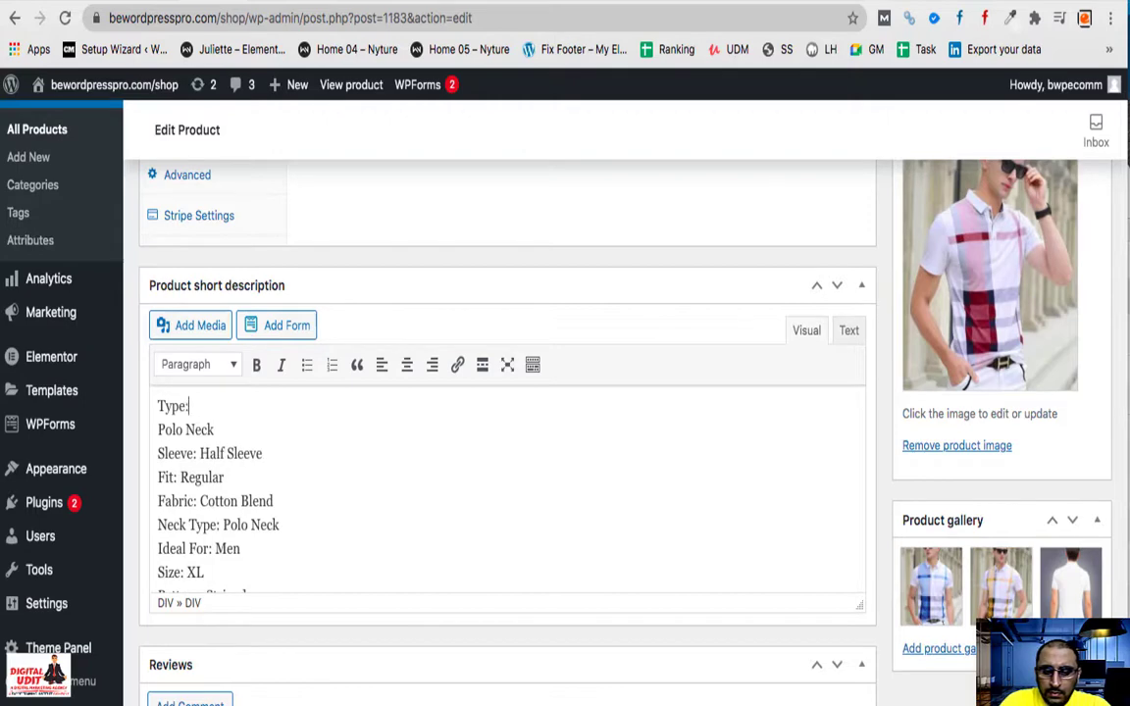
key("Delete")
- Apply bulleted list formatting to the short description and make the Type and Sleeve lines separate bullets
scroll(273, 540, "down", 1)
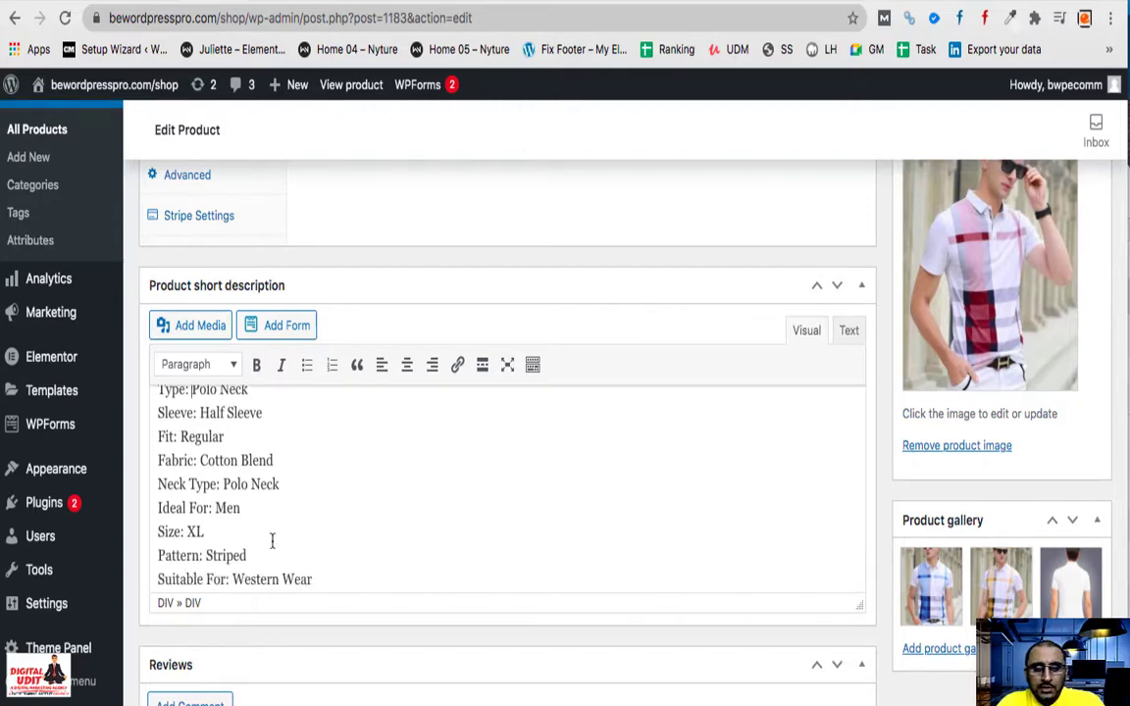
key("ctrl+a")
left_click(307, 365)
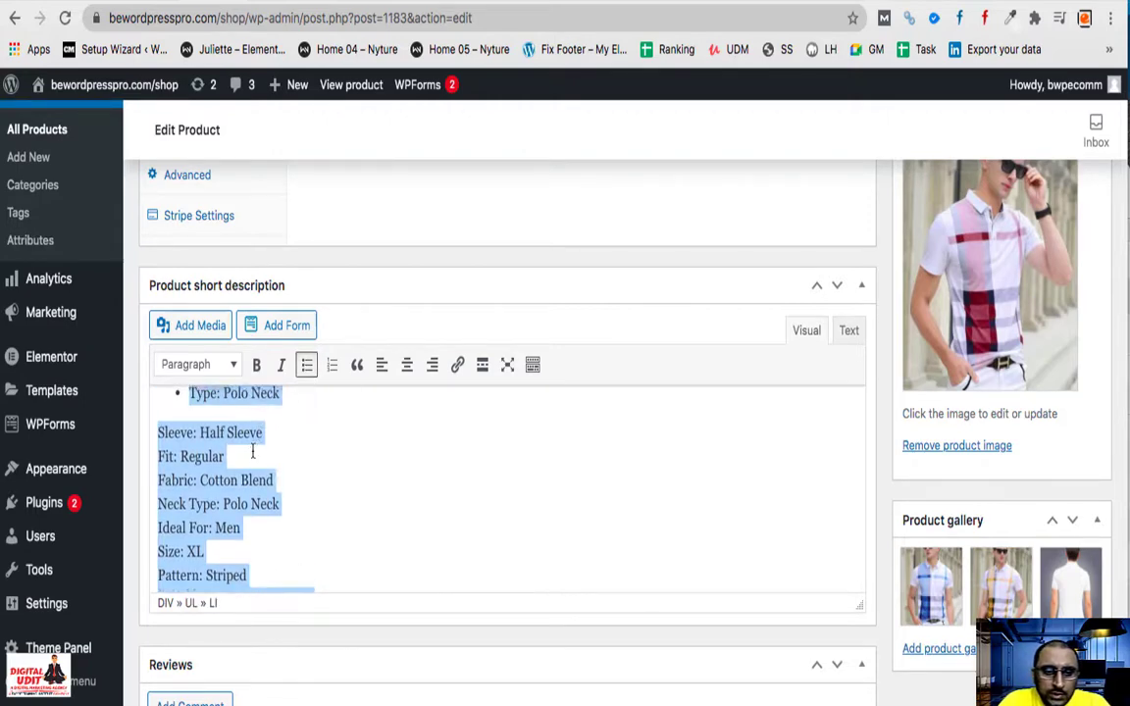
left_click(160, 453)
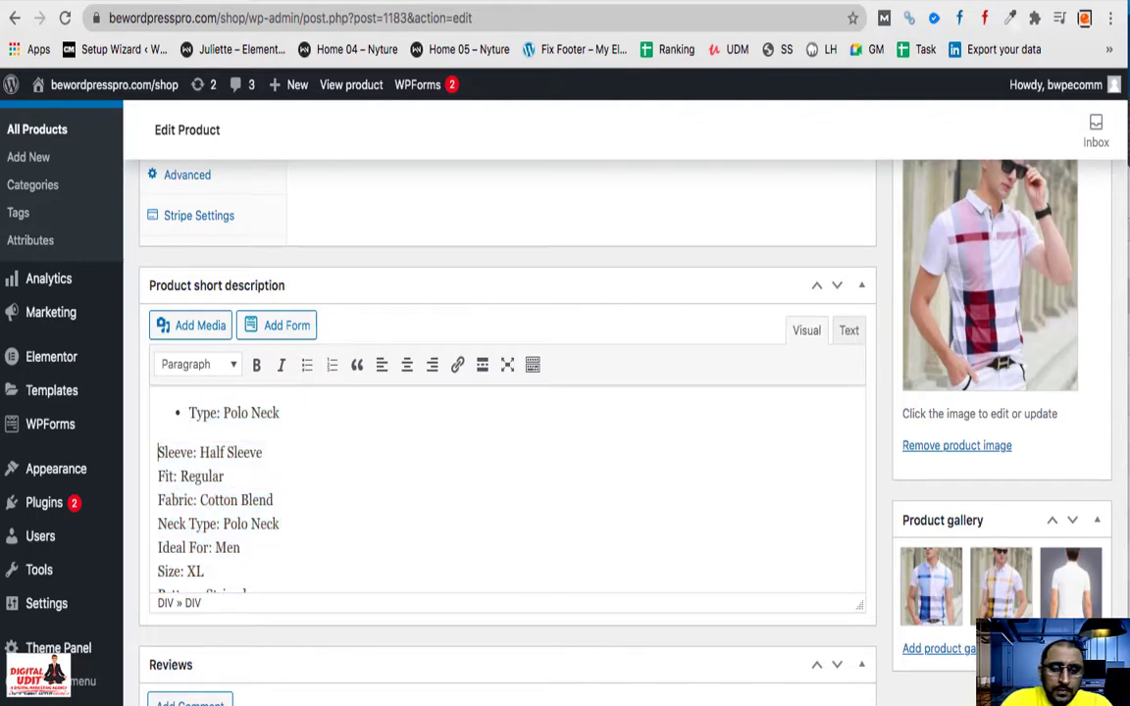
key("BackSpace")
key("Return")
- Bring the Fit and Fabric lines into the bulleted list as separate bullets
left_click(169, 475)
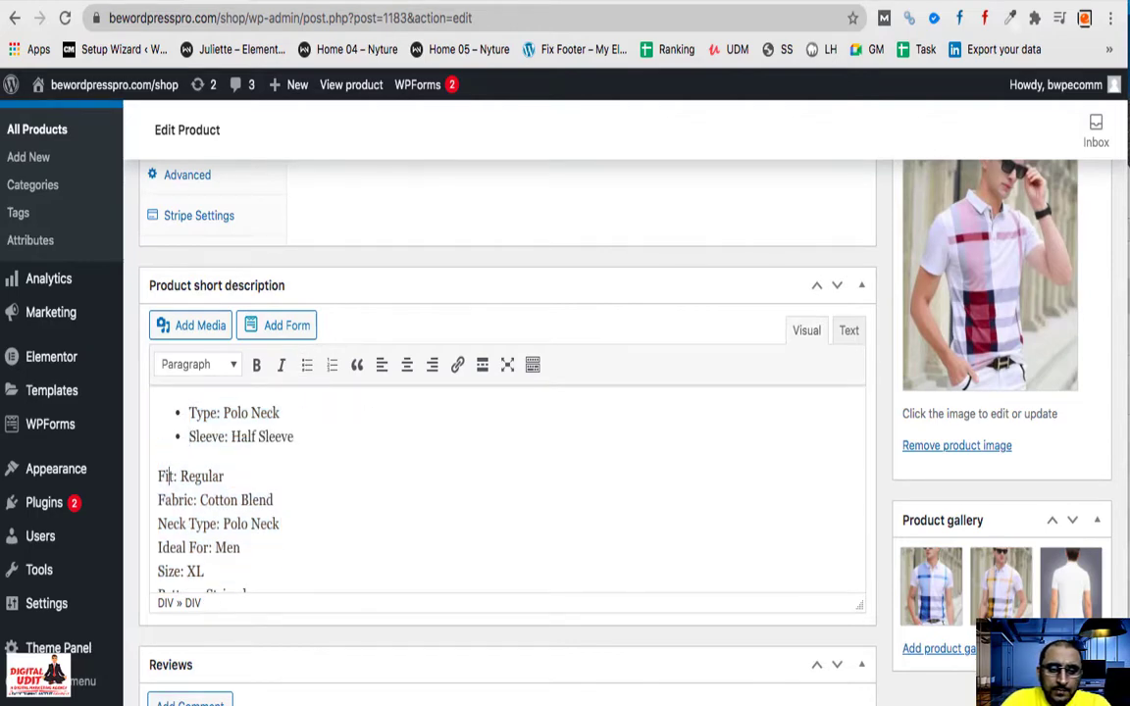
key("BackSpace")
key("Return")
left_click(160, 501)
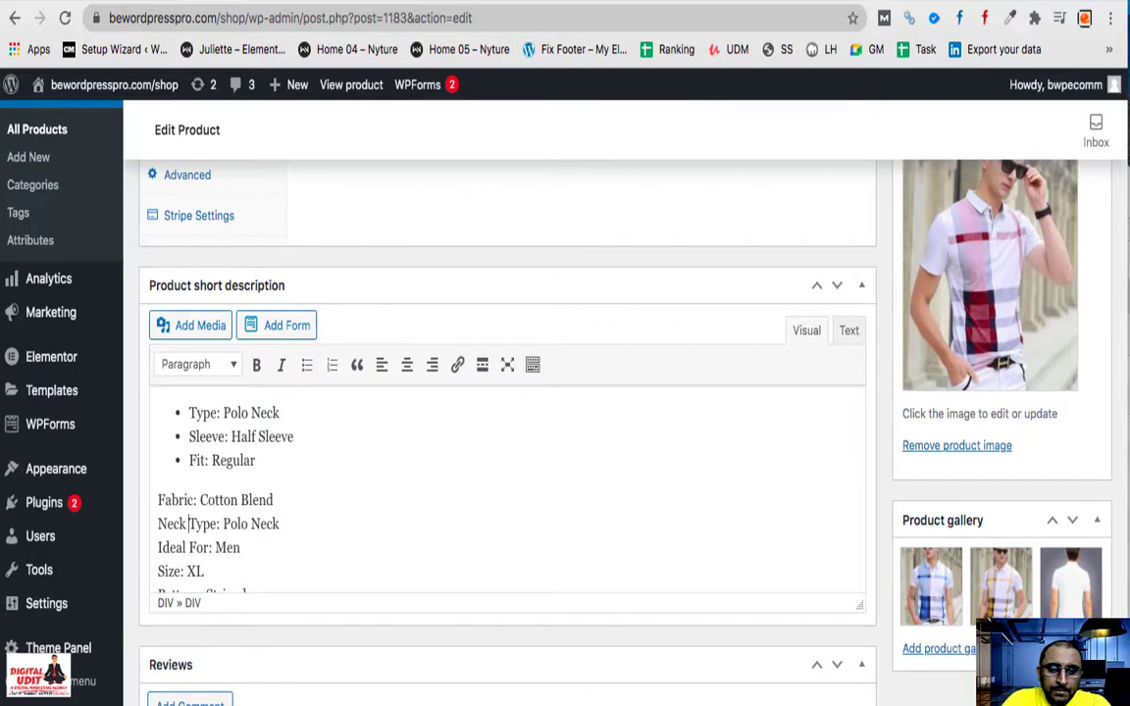
key("BackSpace")
key("Return")
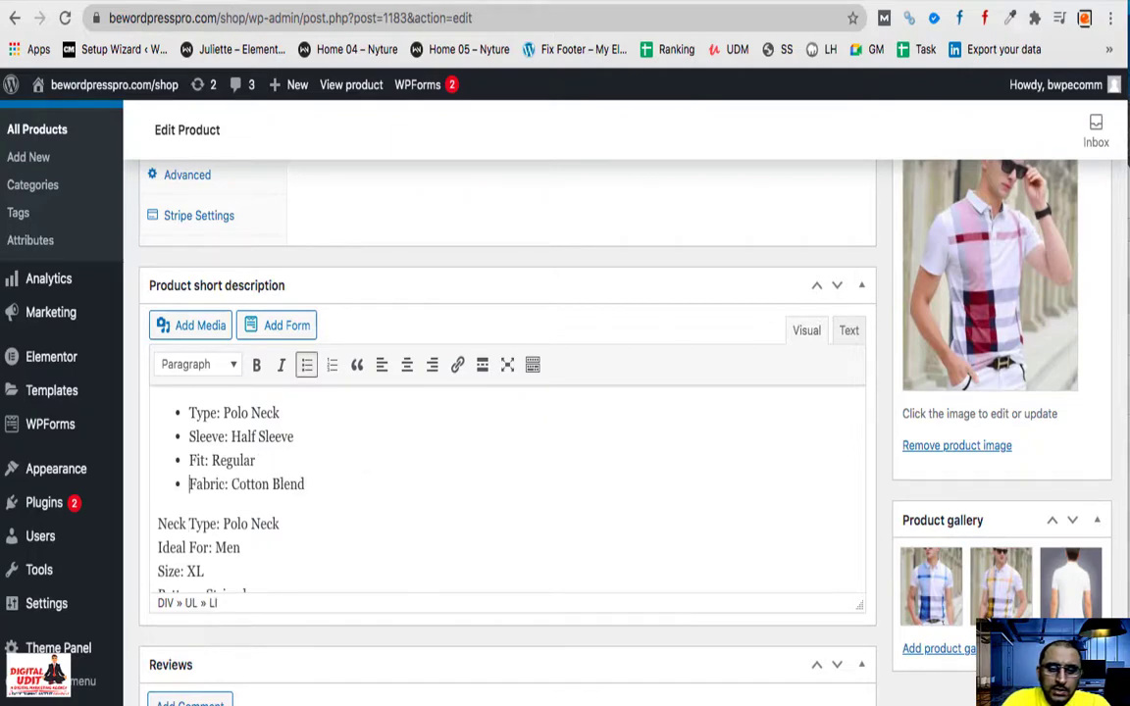
- Bring the "Neck Type: Polo Neck" and "Ideal For: Men" lines into the short description's bulleted list as separate bullets
left_click(171, 548)
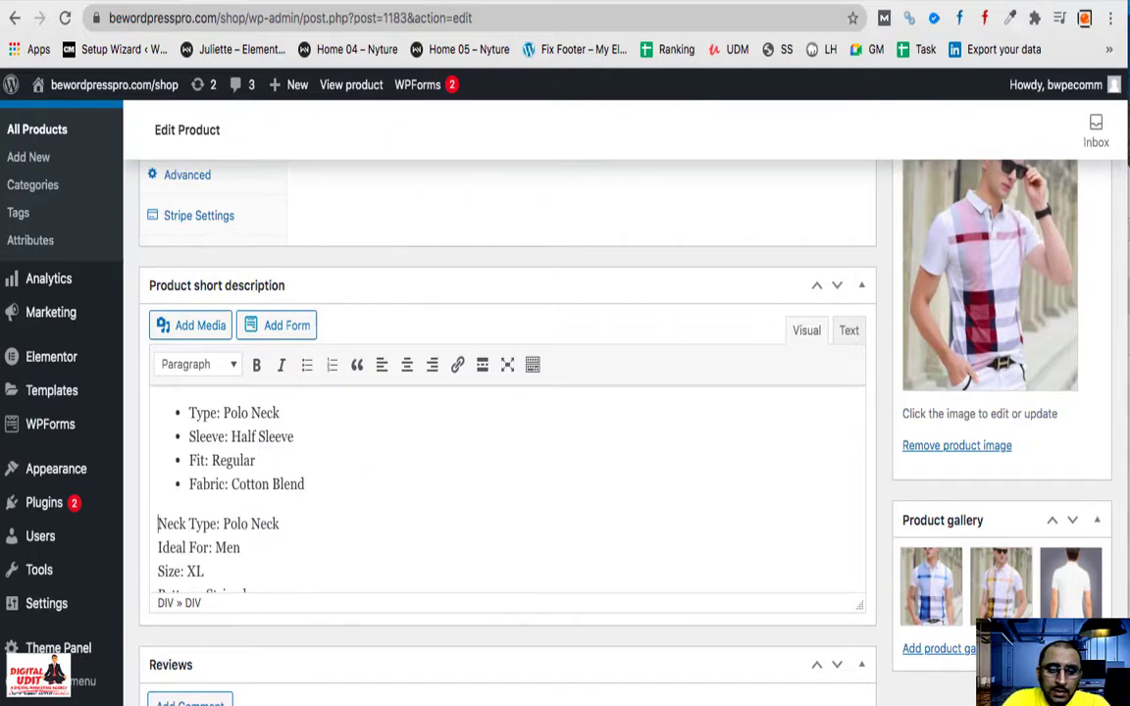
key("BackSpace")
key("Return")
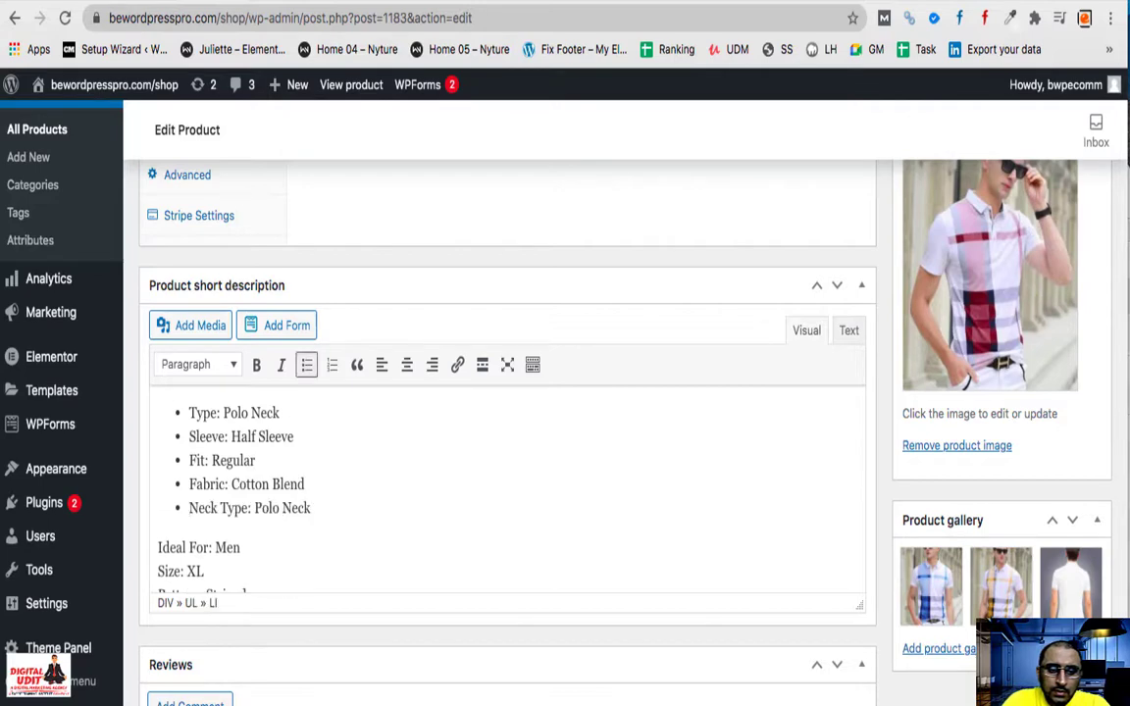
left_click(177, 547)
key("BackSpace")
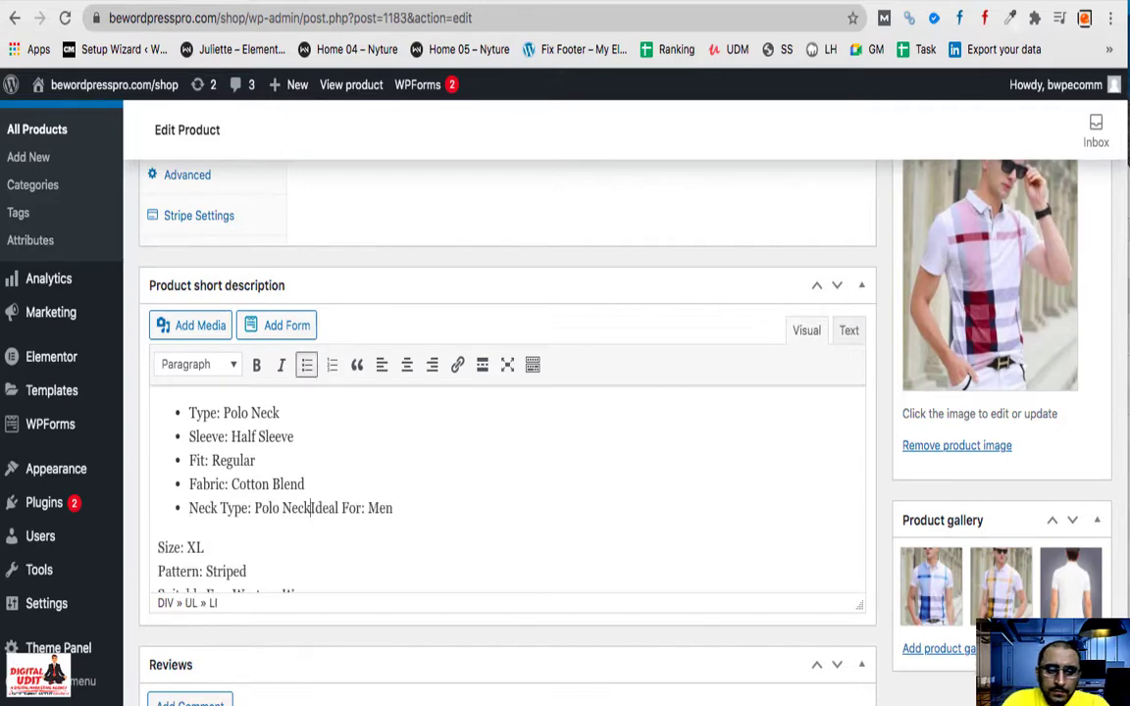
key("Return")
- Make the "Size: XL" and "Pattern: Striped" lines separate bullets in the short description list
left_click(168, 571)
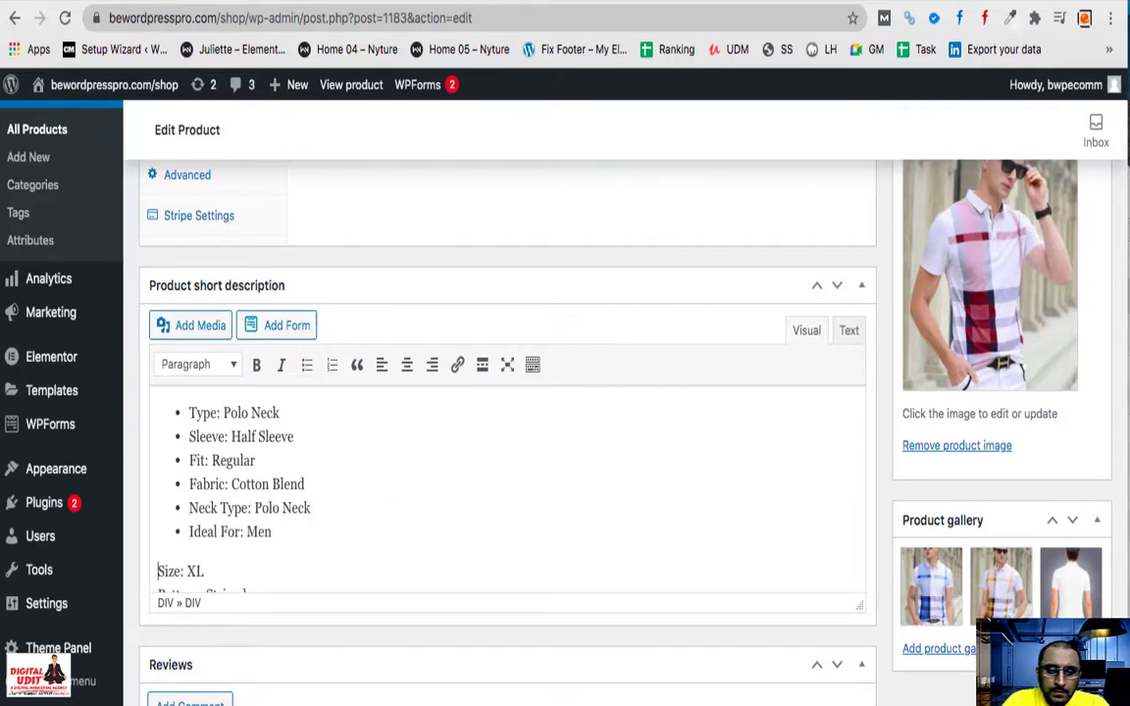
key("BackSpace")
key("Return")
left_click(160, 583)
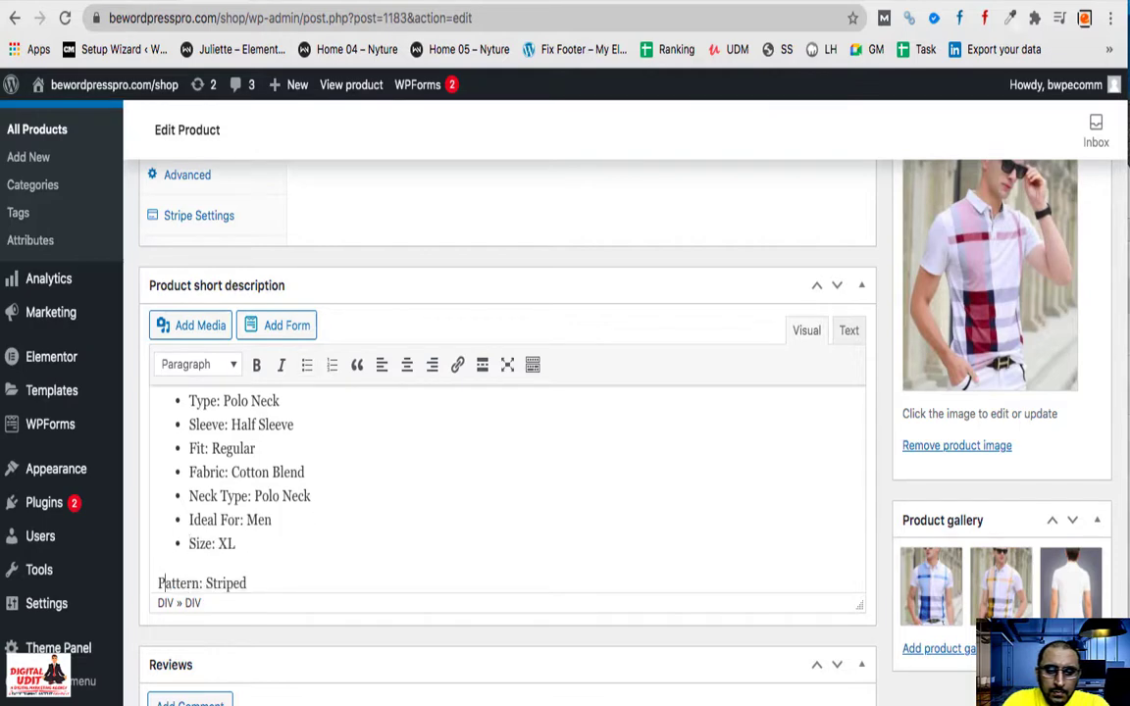
key("BackSpace")
key("Return")
- Add the "Suitable For: Western Wear" and "Reversible: No" lines to the bulleted list as separate bullets
scroll(507, 490, "down", 2)
left_click(159, 500)
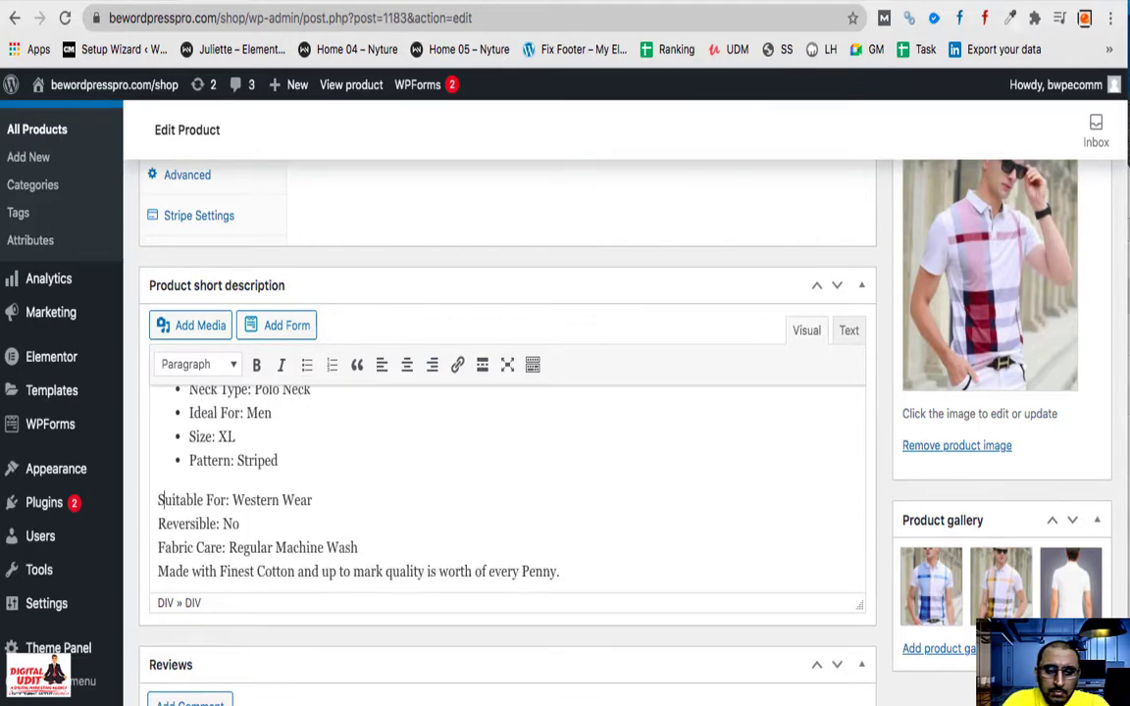
key("BackSpace")
key("Return")
left_click(161, 524)
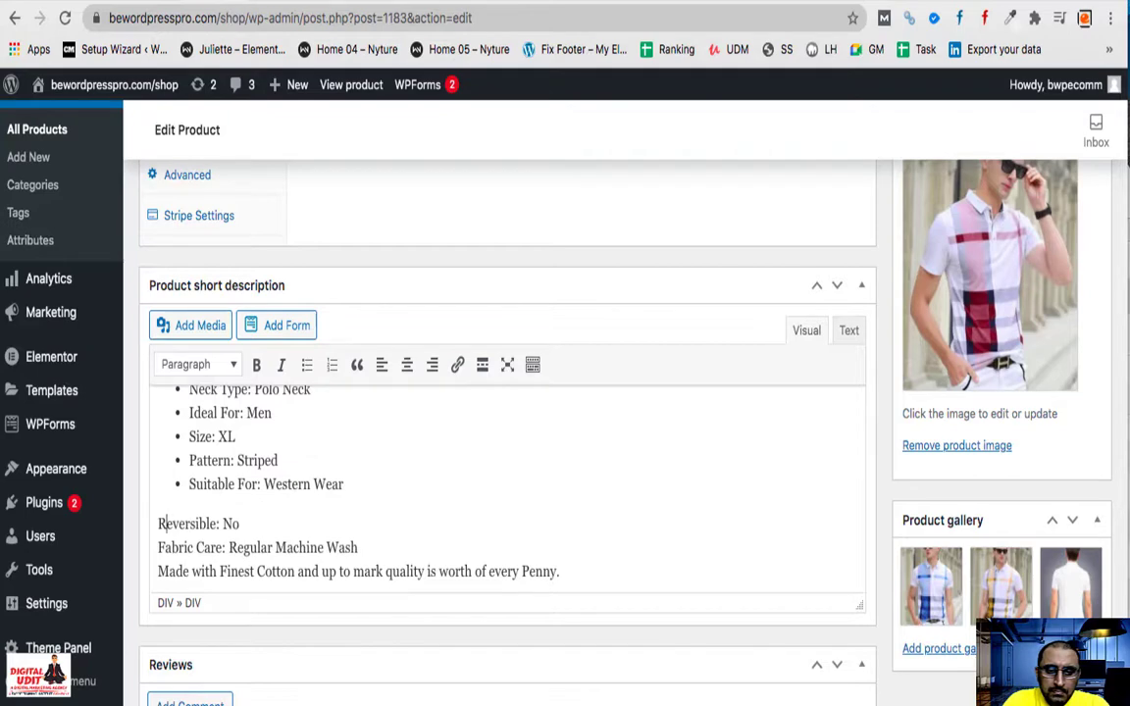
key("BackSpace")
key("Return")
- Turn the Fabric Care line and the closing "Made with Finest Cotton" sentence into separate bullets of the list
left_click(158, 547)
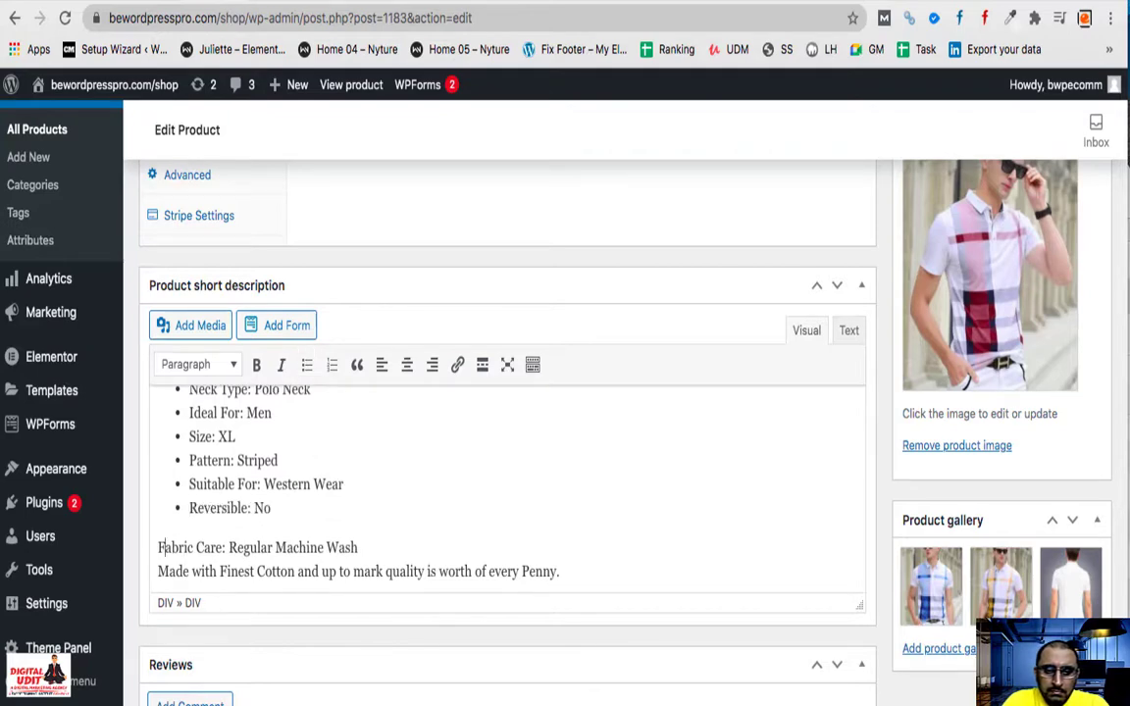
key("BackSpace")
key("Return")
left_click(160, 571)
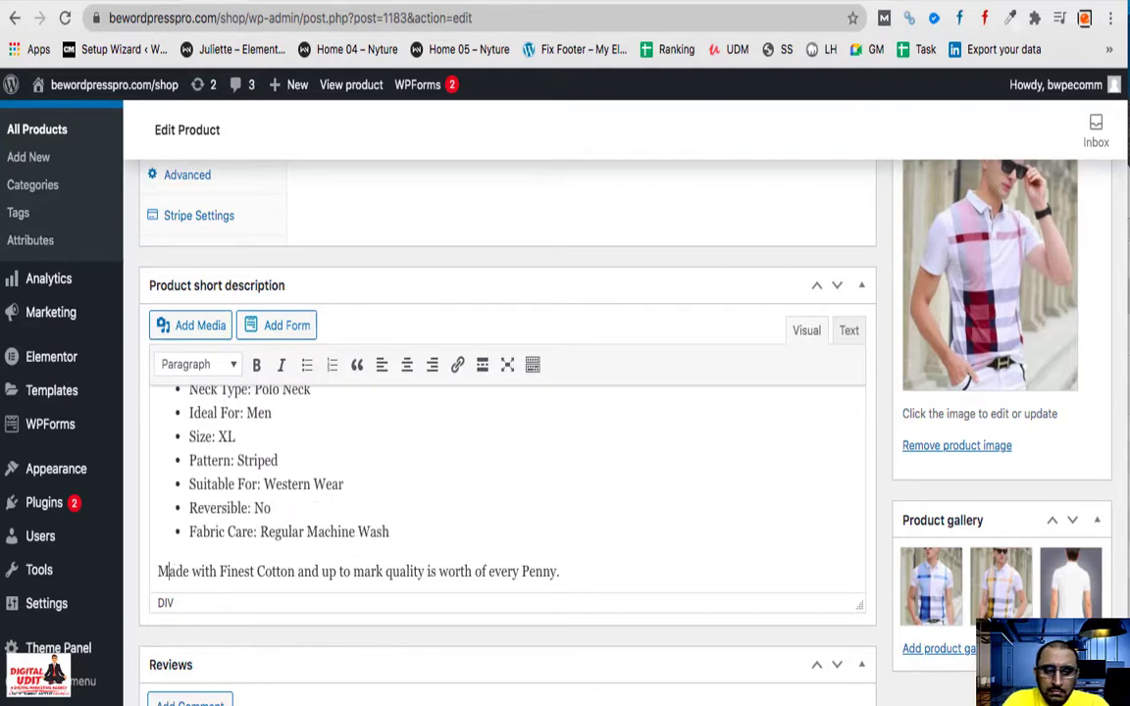
key("BackSpace")
key("Return")
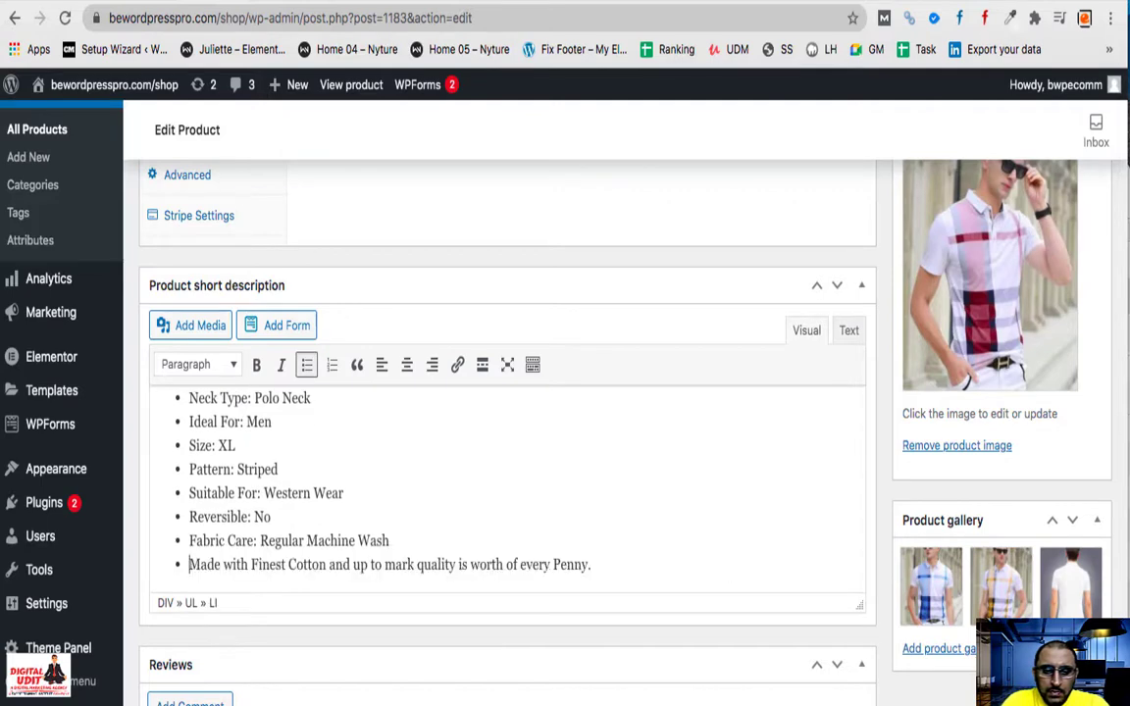
key("Up")
key("Up")
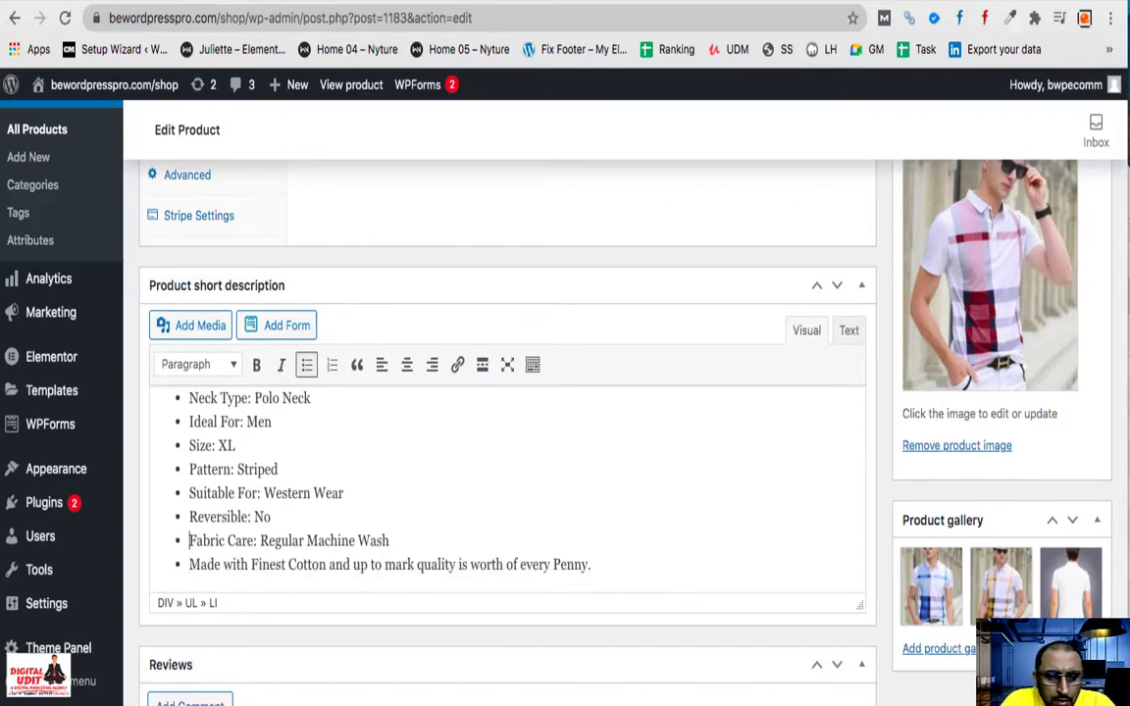
- Delete the "Suitable For: Western Wear" and "Size: XL" bullets from the short description
triple_click(257, 498)
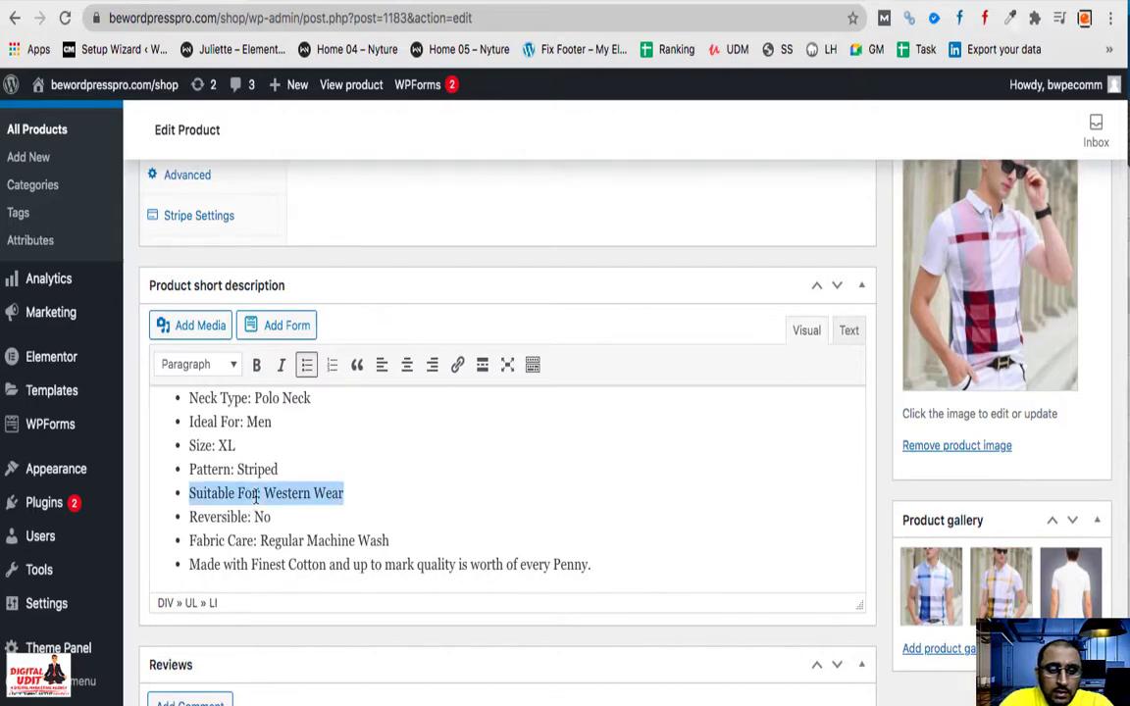
key("BackSpace")
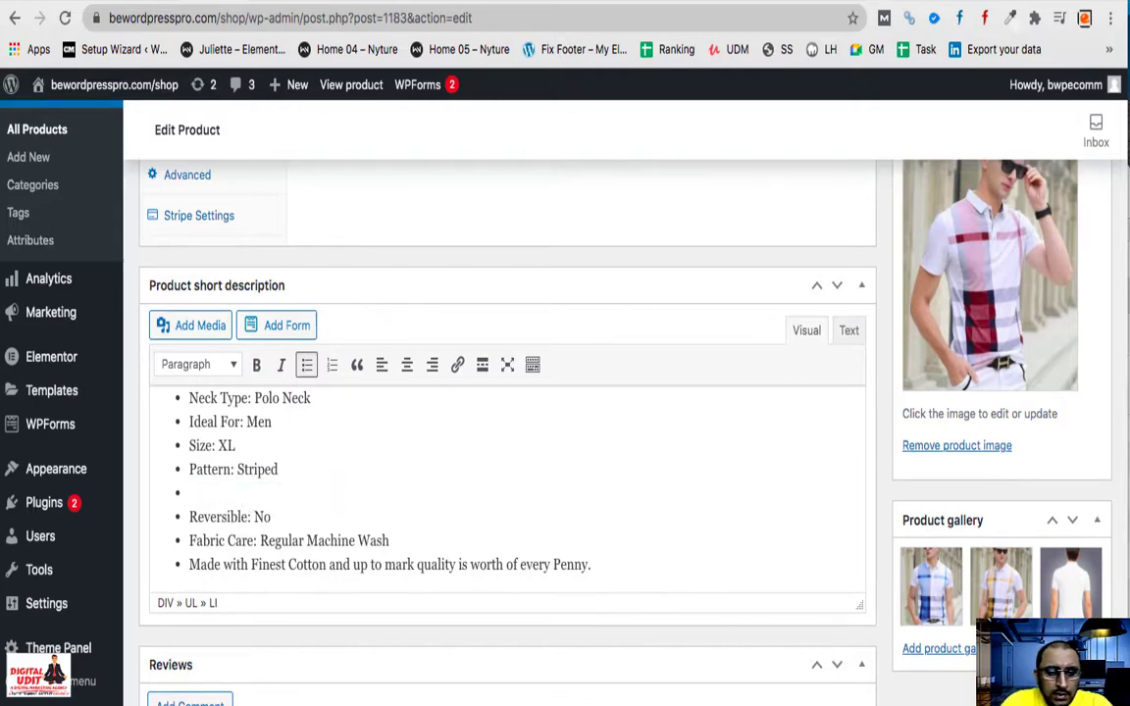
key("BackSpace")
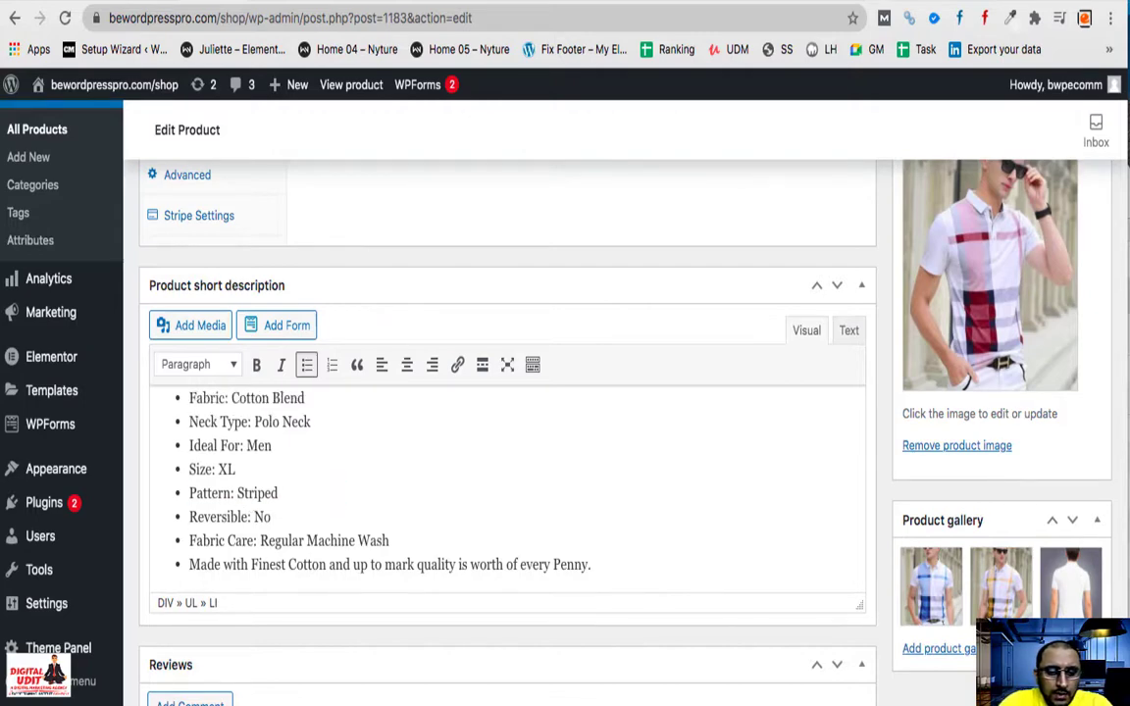
triple_click(202, 471)
key("BackSpace")
key("BackSpace")
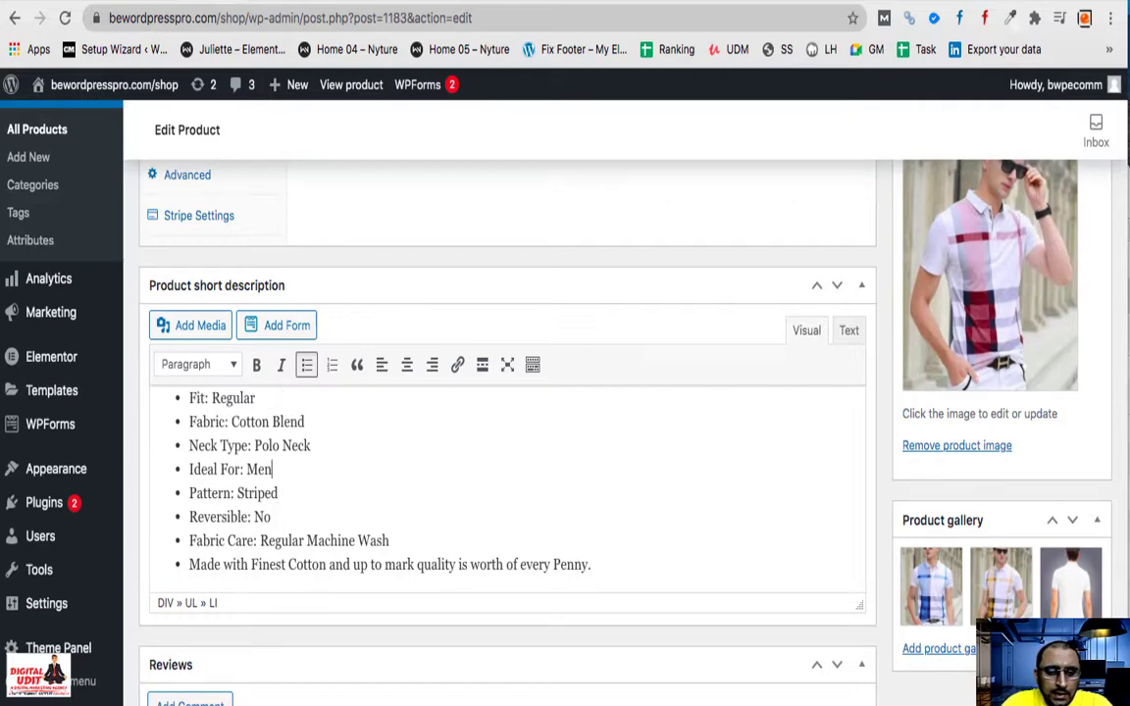
- Delete the "Ideal For: Men" bullet and the first bullet, "Type: Polo Neck", leaving no empty line above the list
triple_click(231, 469)
key("BackSpace")
key("BackSpace")
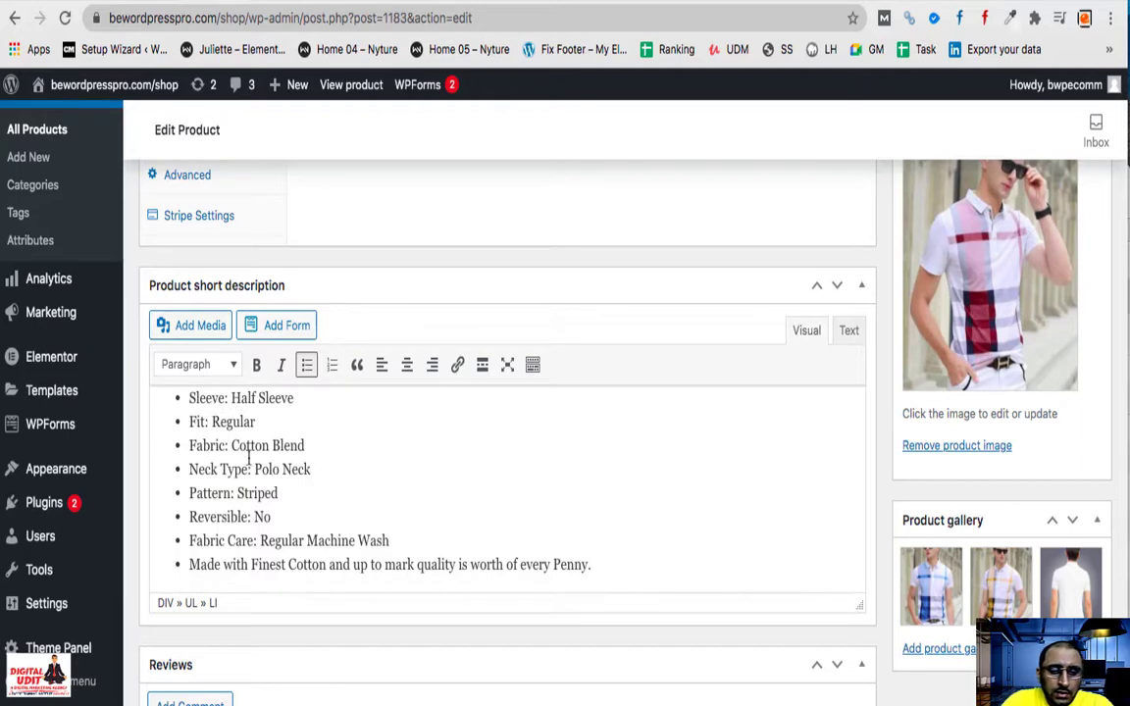
scroll(245, 443, "up", 2)
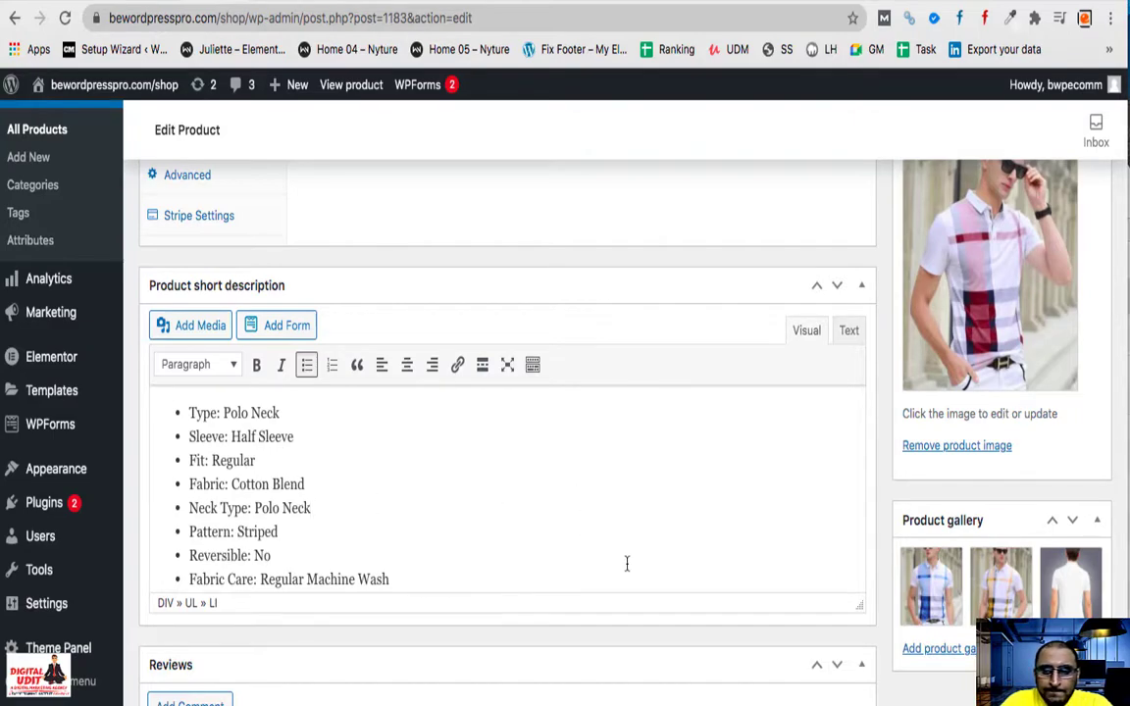
scroll(626, 562, "up", 10)
scroll(626, 563, "down", 10)
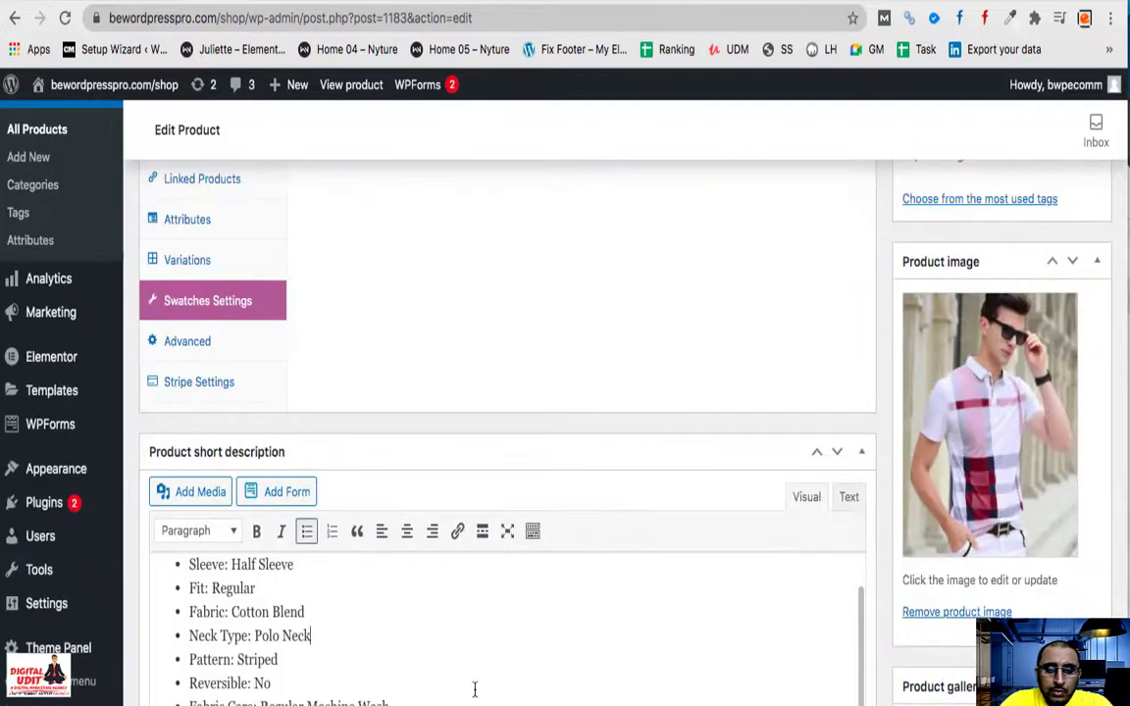
scroll(474, 687, "up", 1)
triple_click(260, 575)
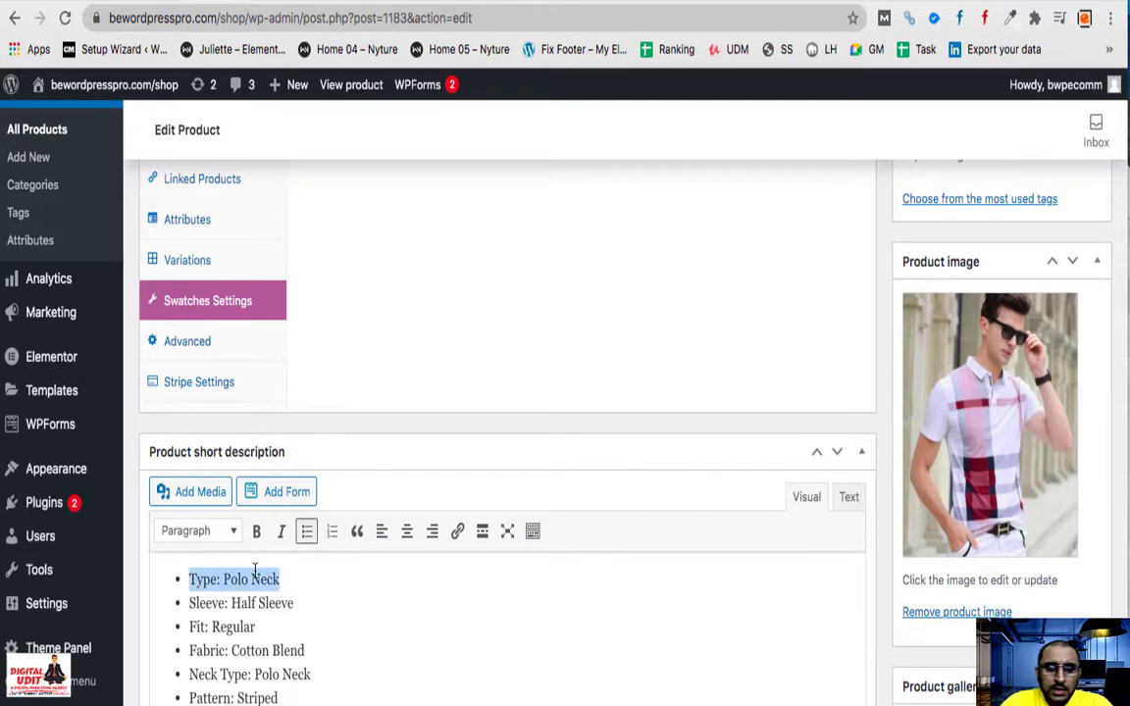
key("BackSpace")
key("BackSpace")
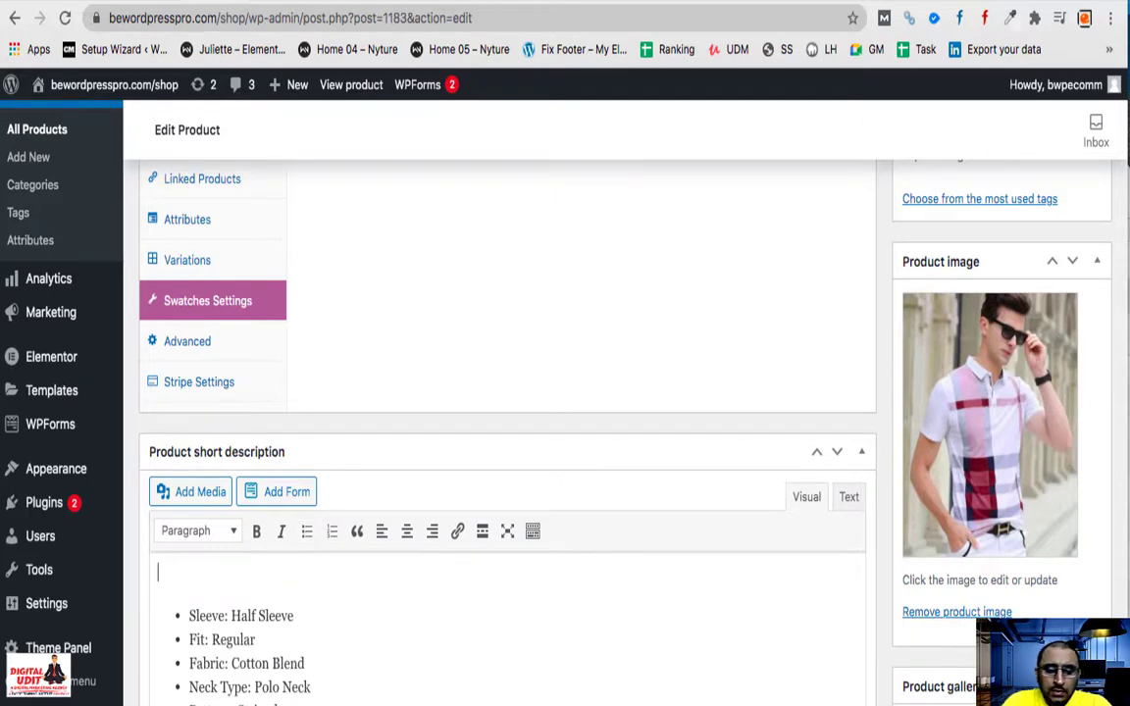
key("Delete")
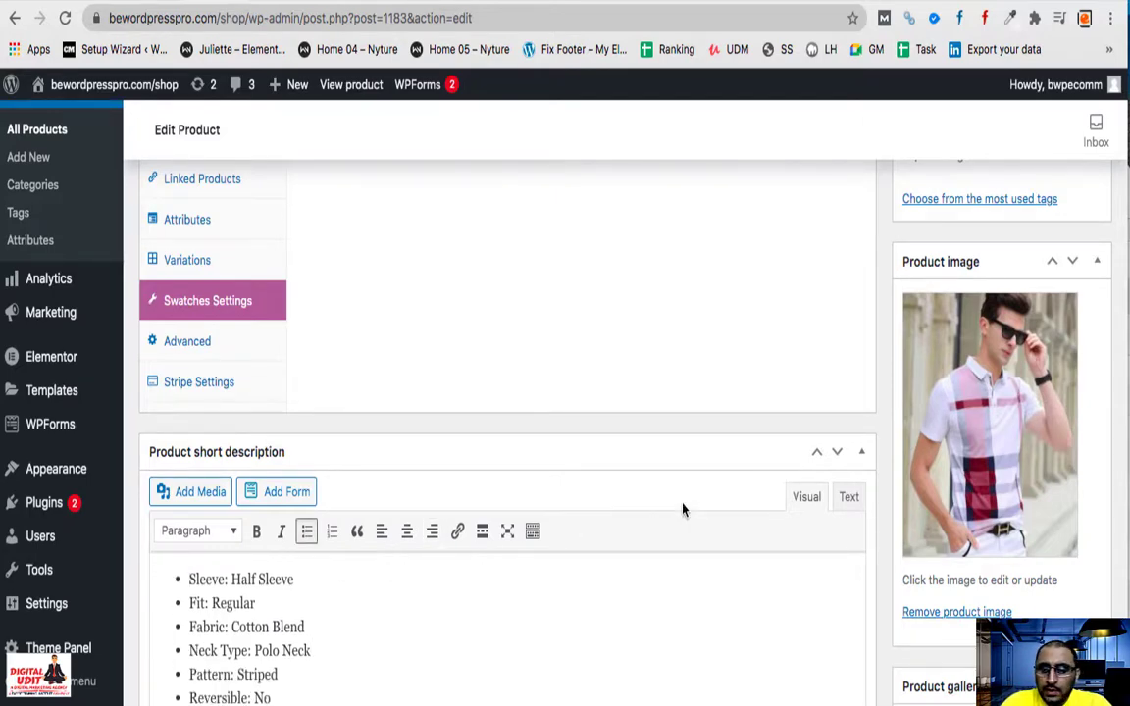
- Update the product and reload its storefront page to check the image and short description
scroll(681, 509, "up", 6)
left_click(1075, 230)
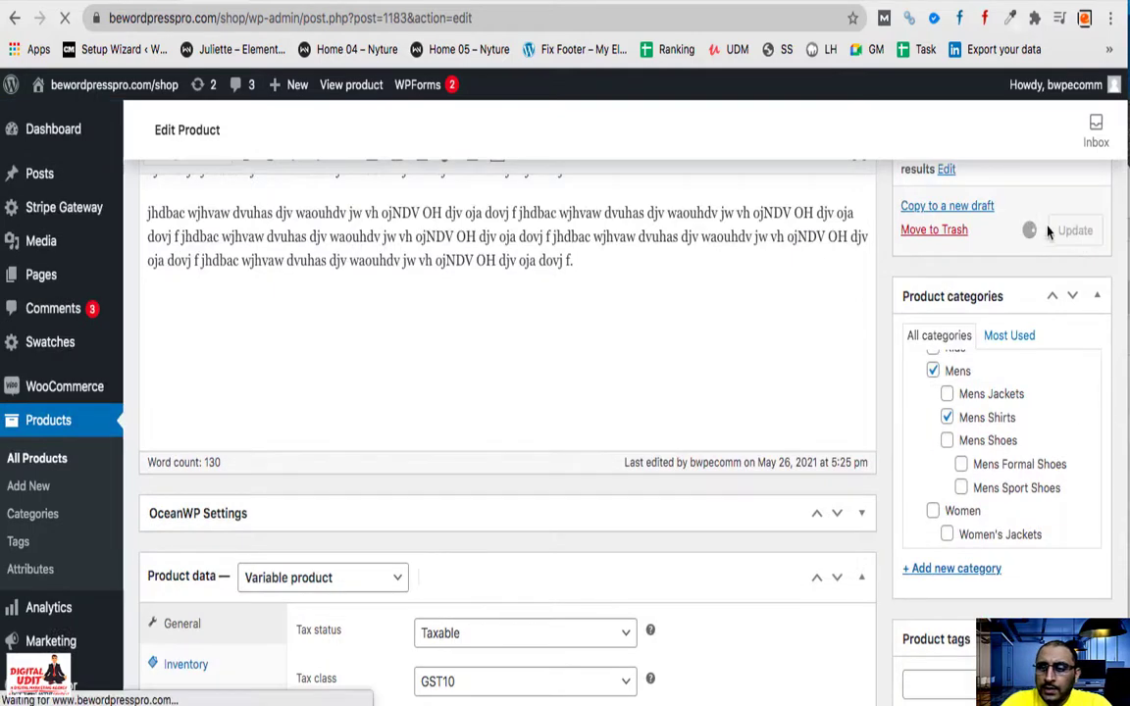
left_click(274, 4)
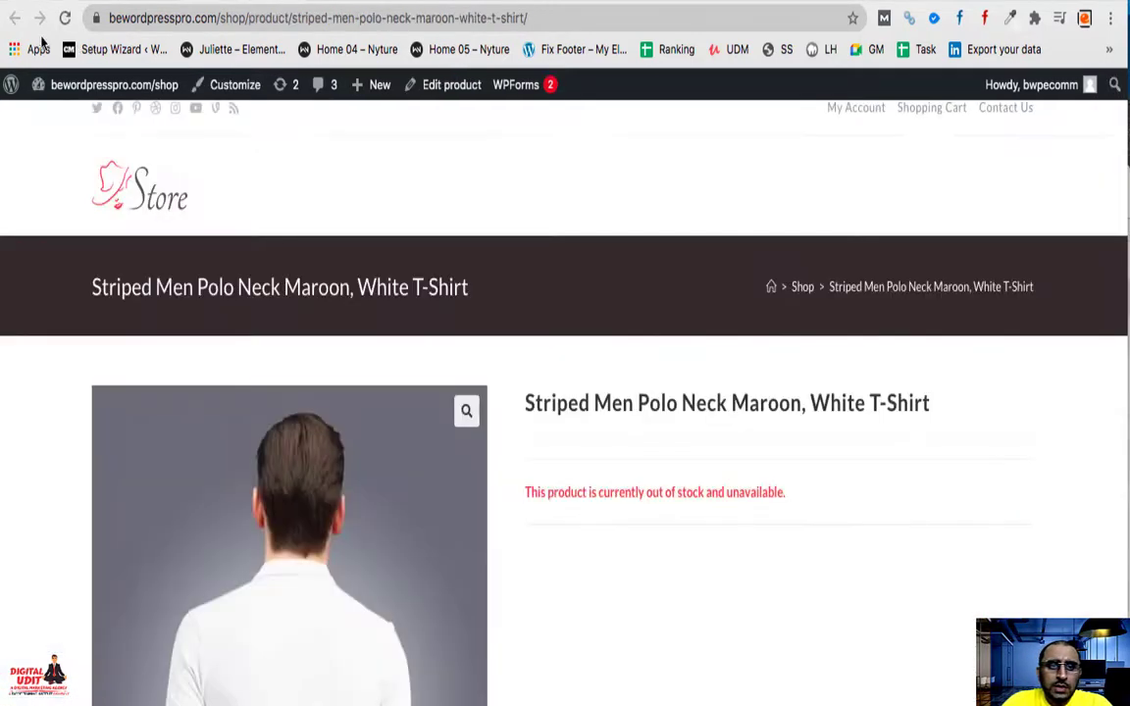
left_click(64, 19)
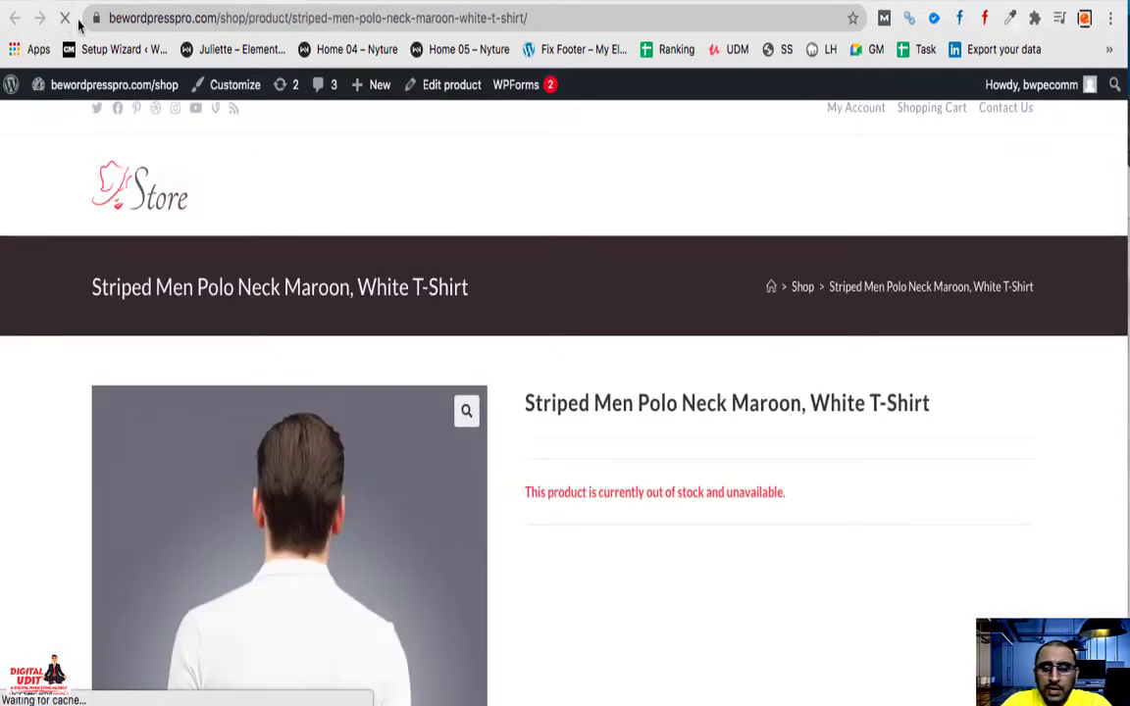
scroll(861, 403, "down", 5)
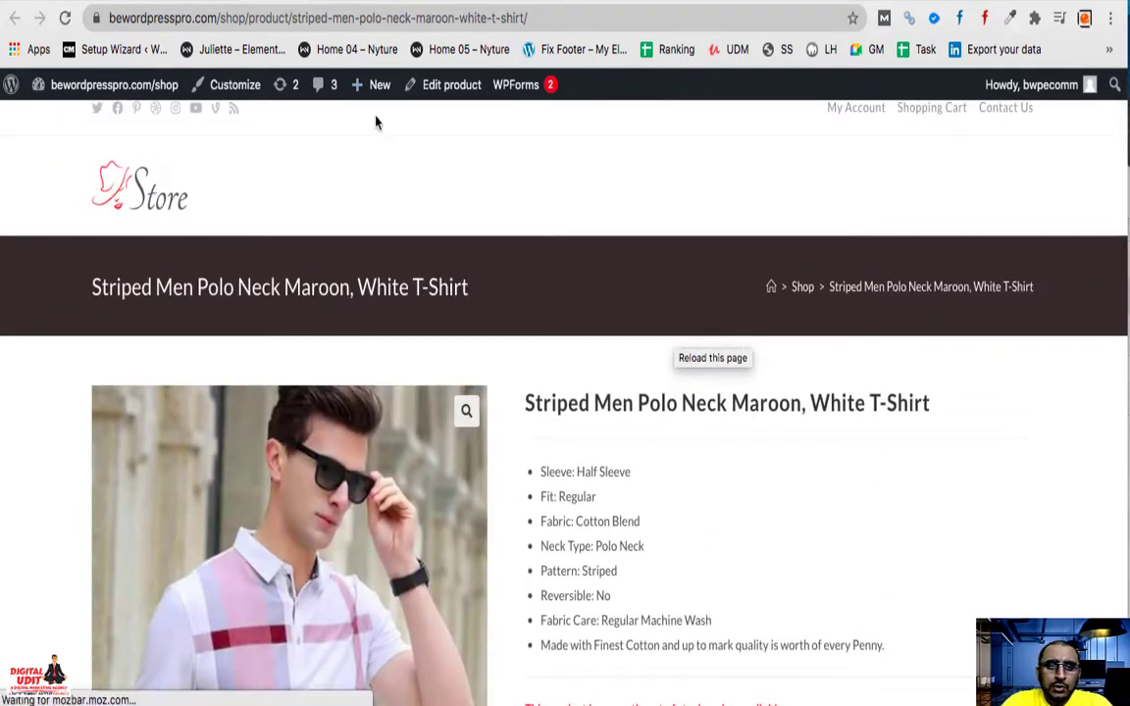
- Return to editing the product and create variations from all attributes, accepting the linking of every combination
left_click(451, 84)
scroll(411, 544, "down", 3)
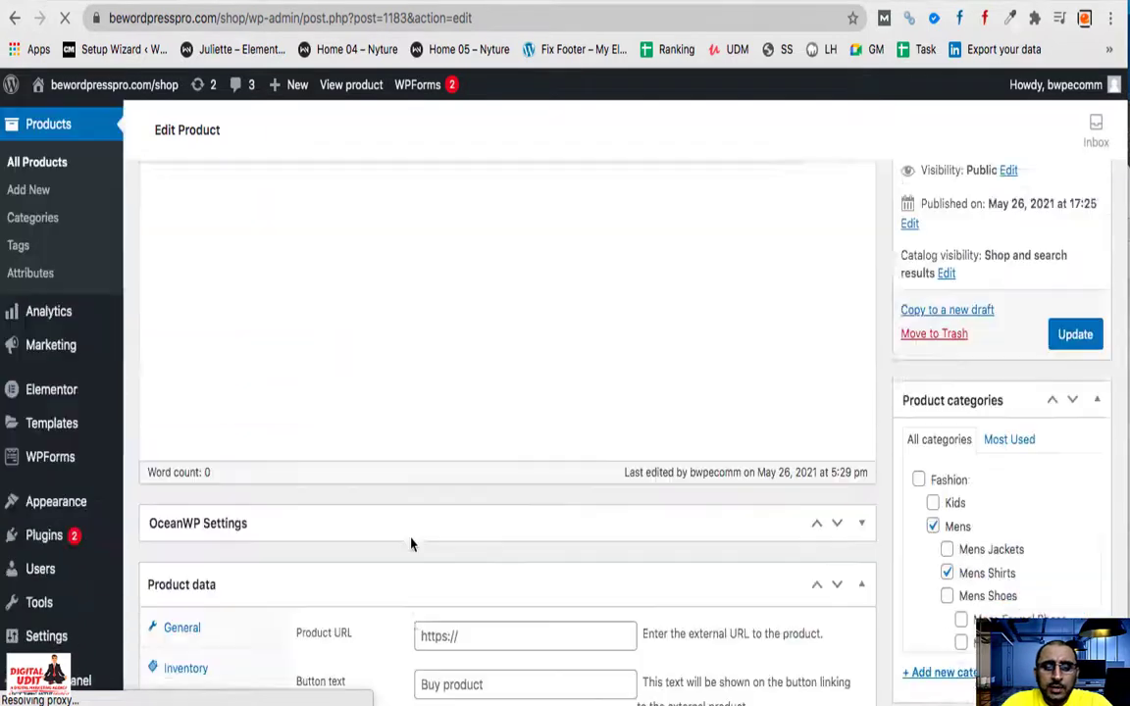
scroll(411, 545, "down", 3)
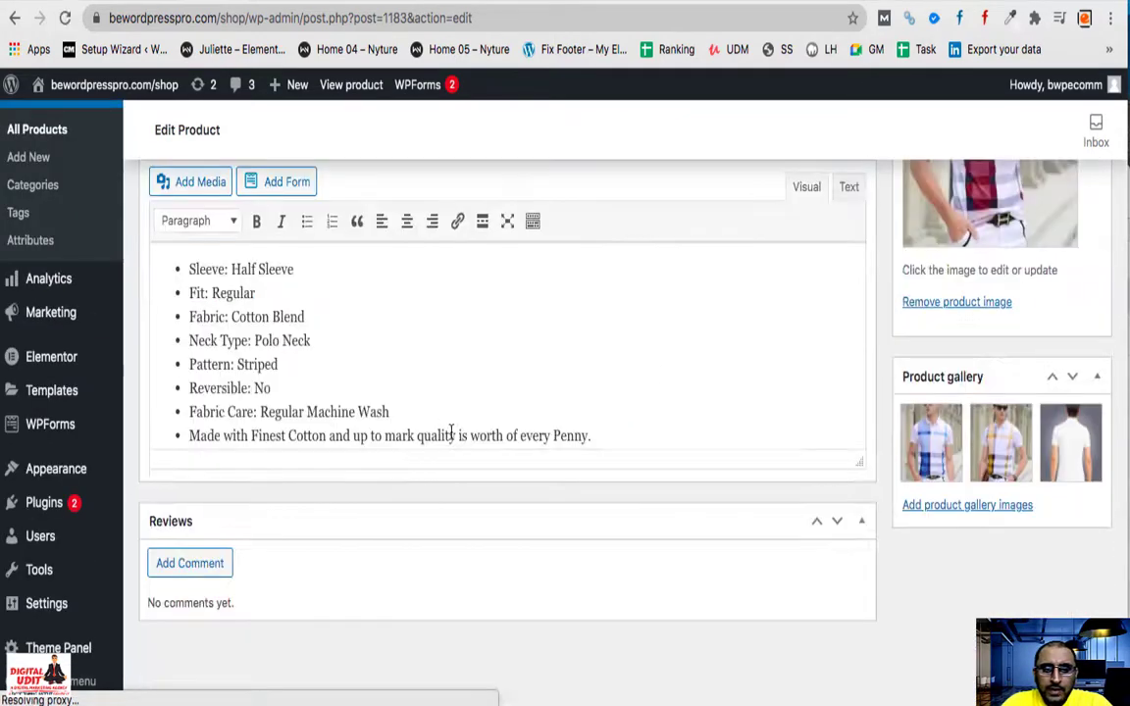
scroll(451, 432, "up", 5)
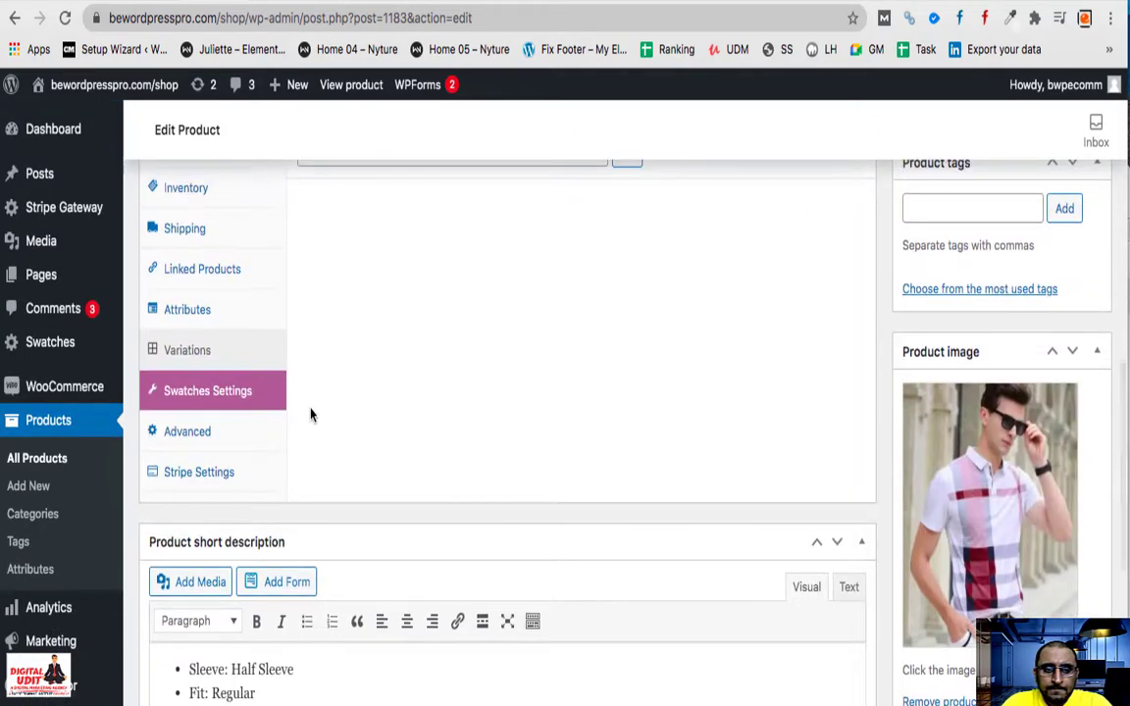
scroll(310, 415, "up", 2)
left_click(344, 274)
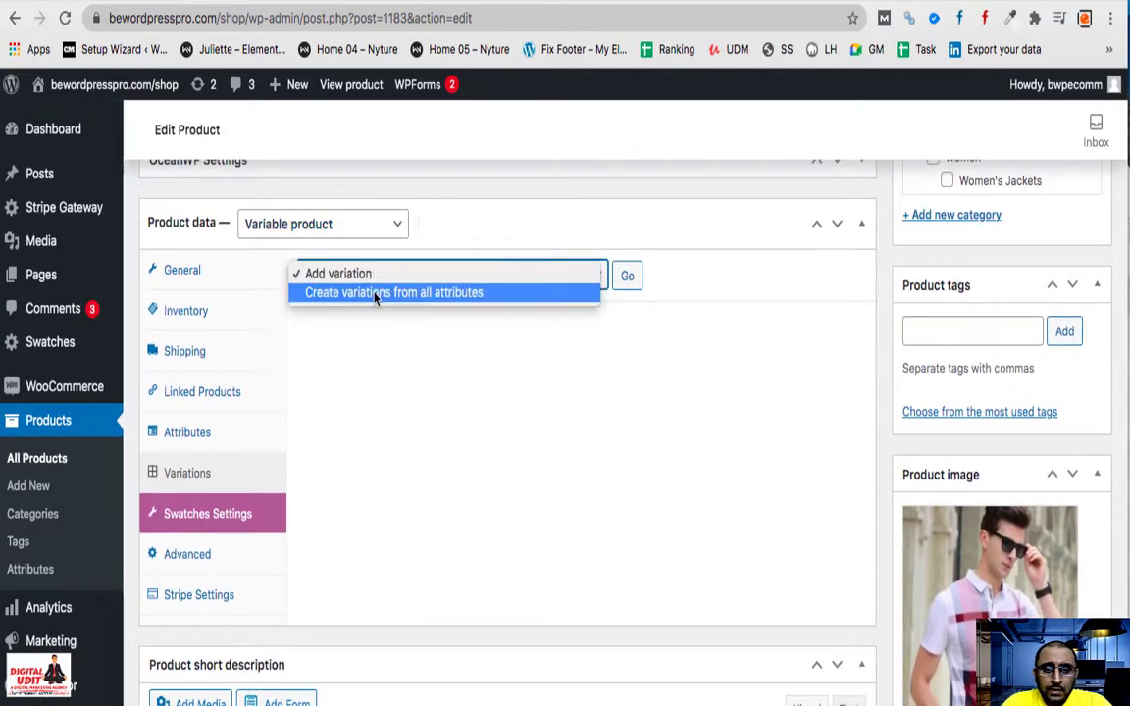
left_click(376, 295)
left_click(627, 275)
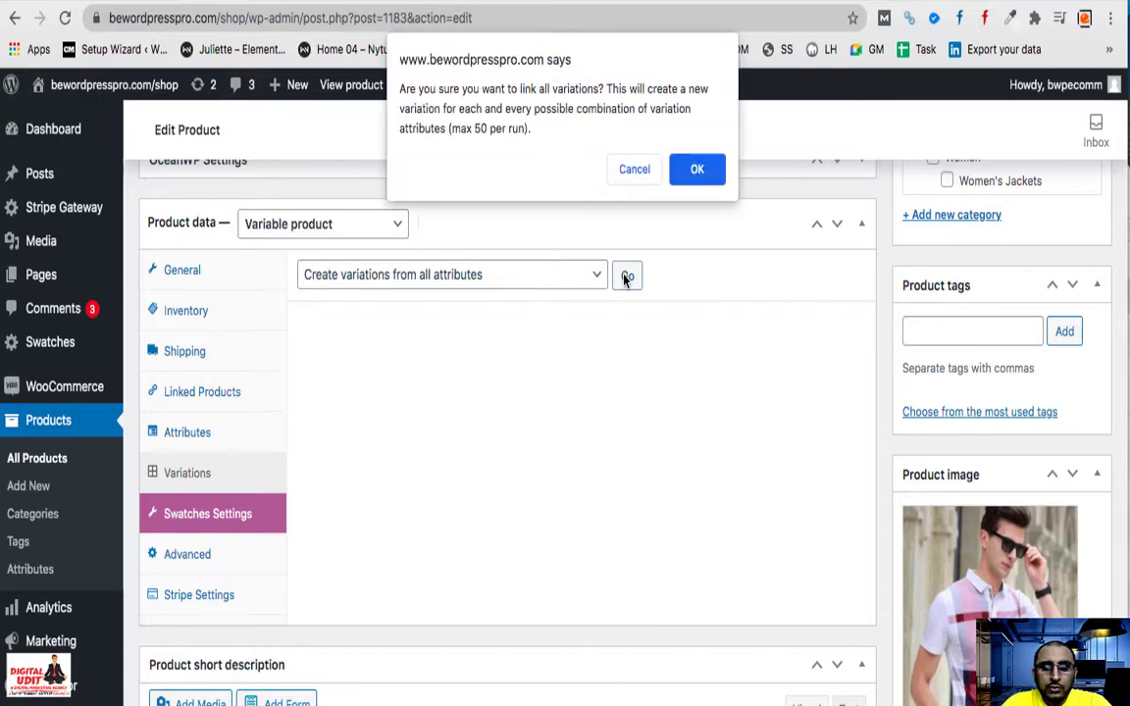
left_click(716, 173)
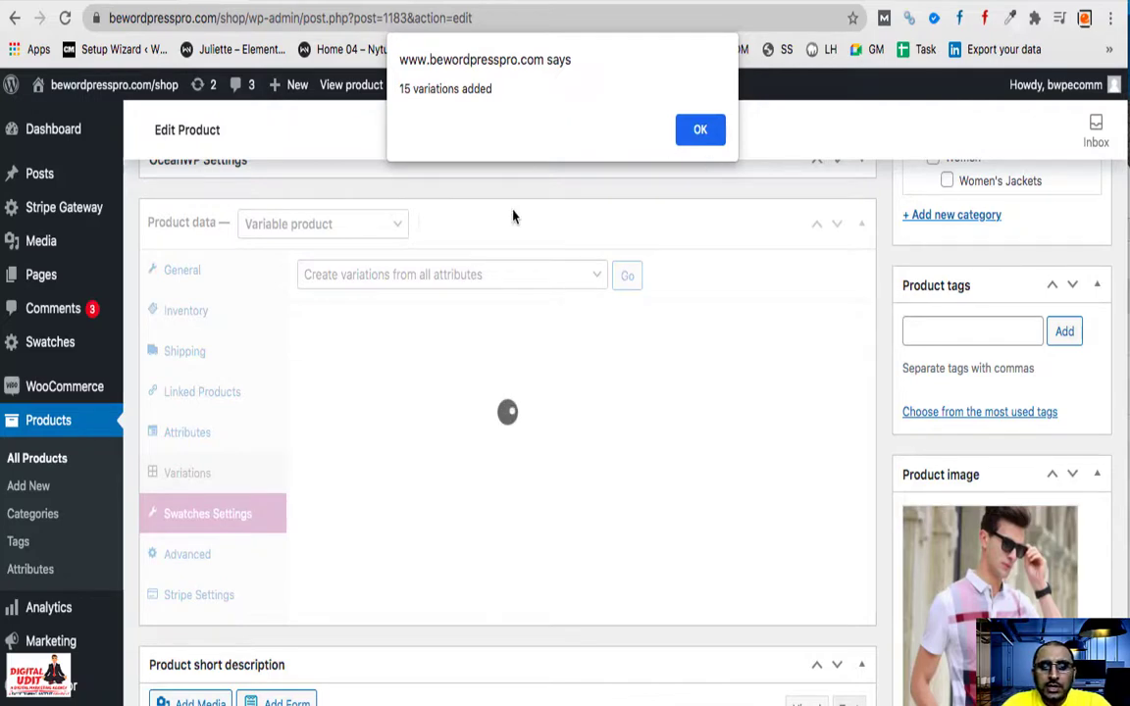
left_click(696, 134)
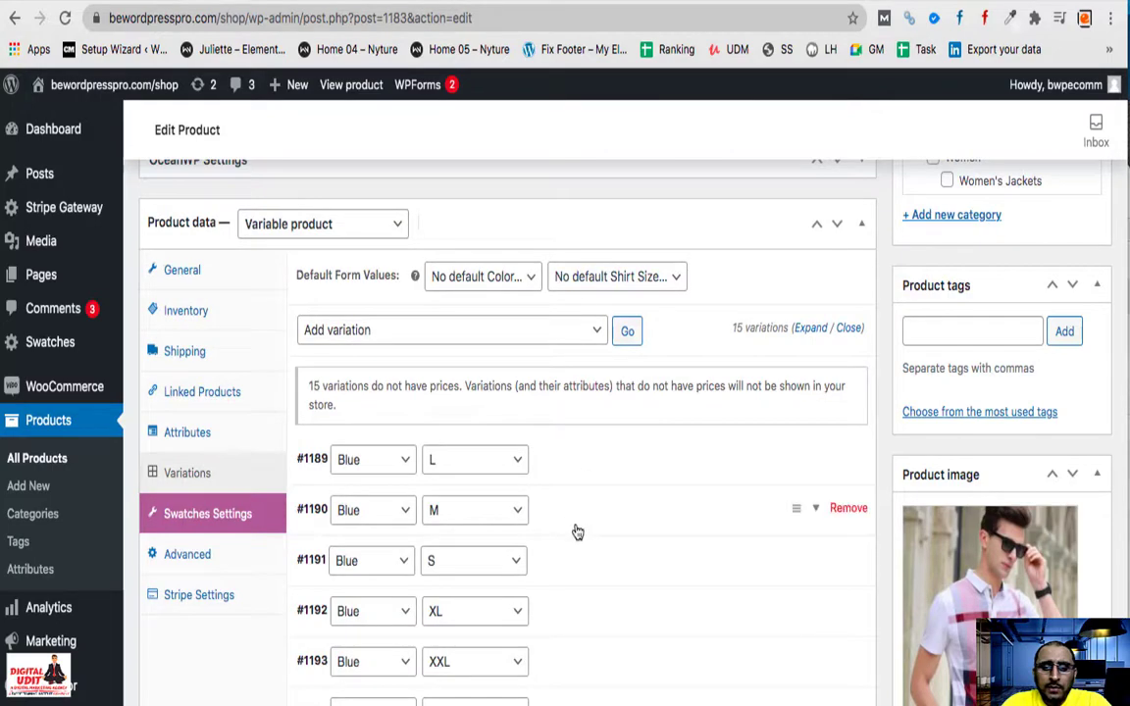
- Assign the blue-shirt image from the media library to the Blue, size L variation
scroll(578, 531, "down", 6)
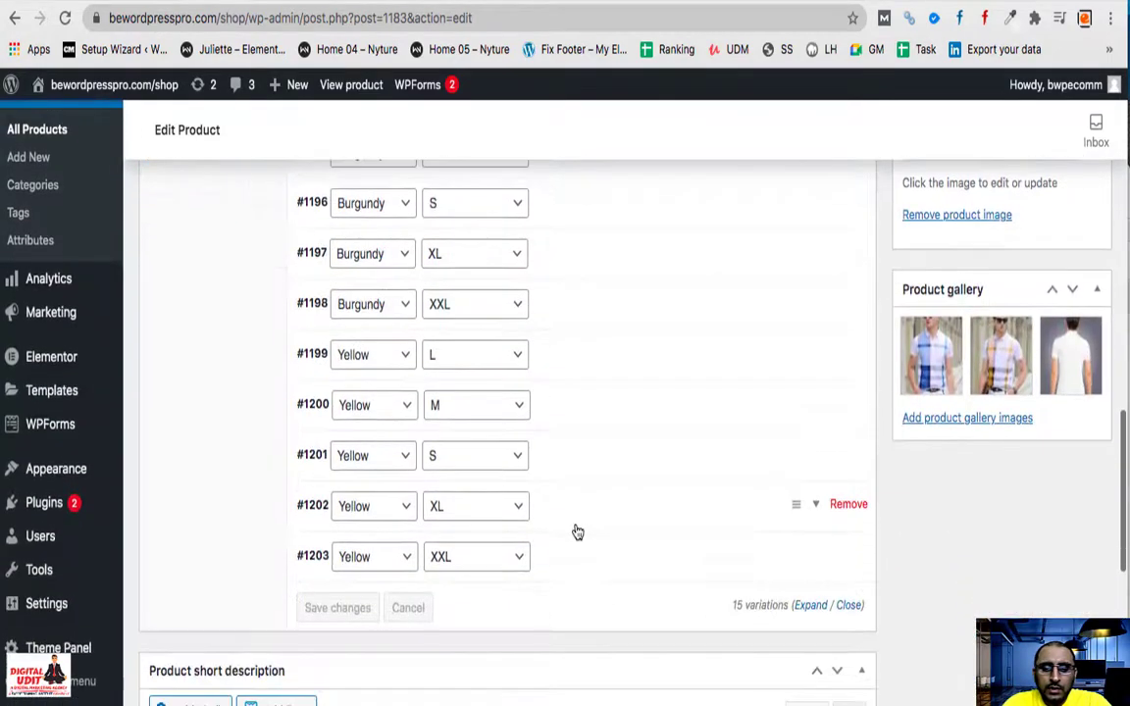
scroll(578, 532, "up", 6)
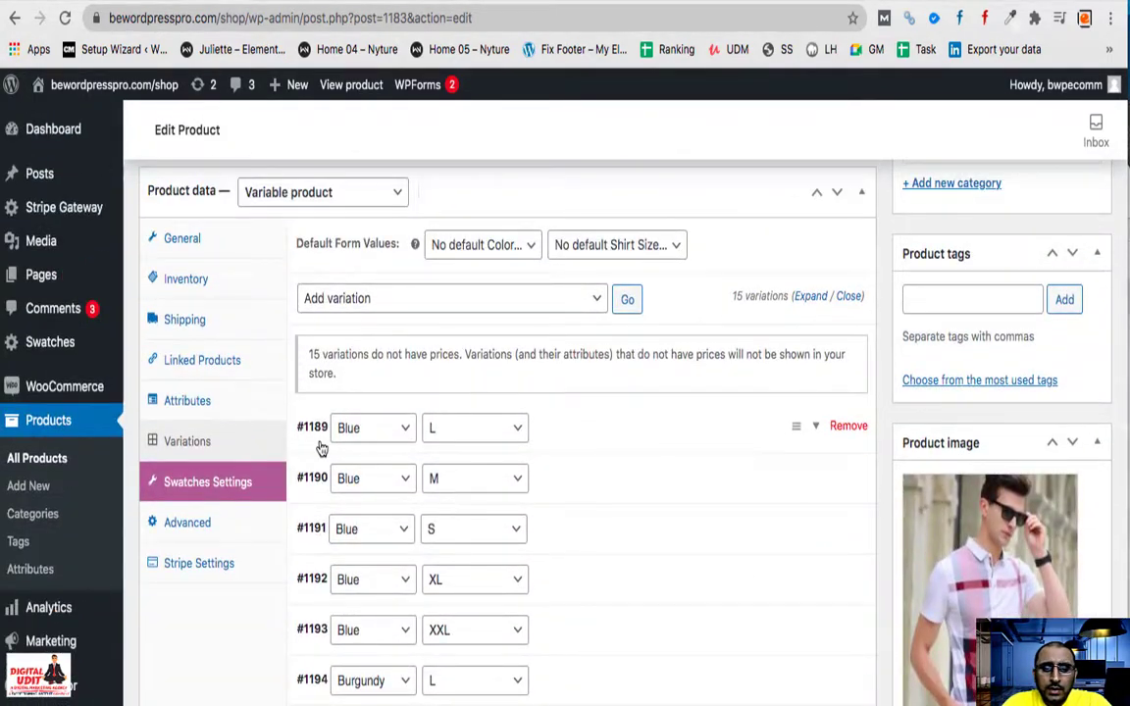
left_click(316, 436)
left_click(320, 500)
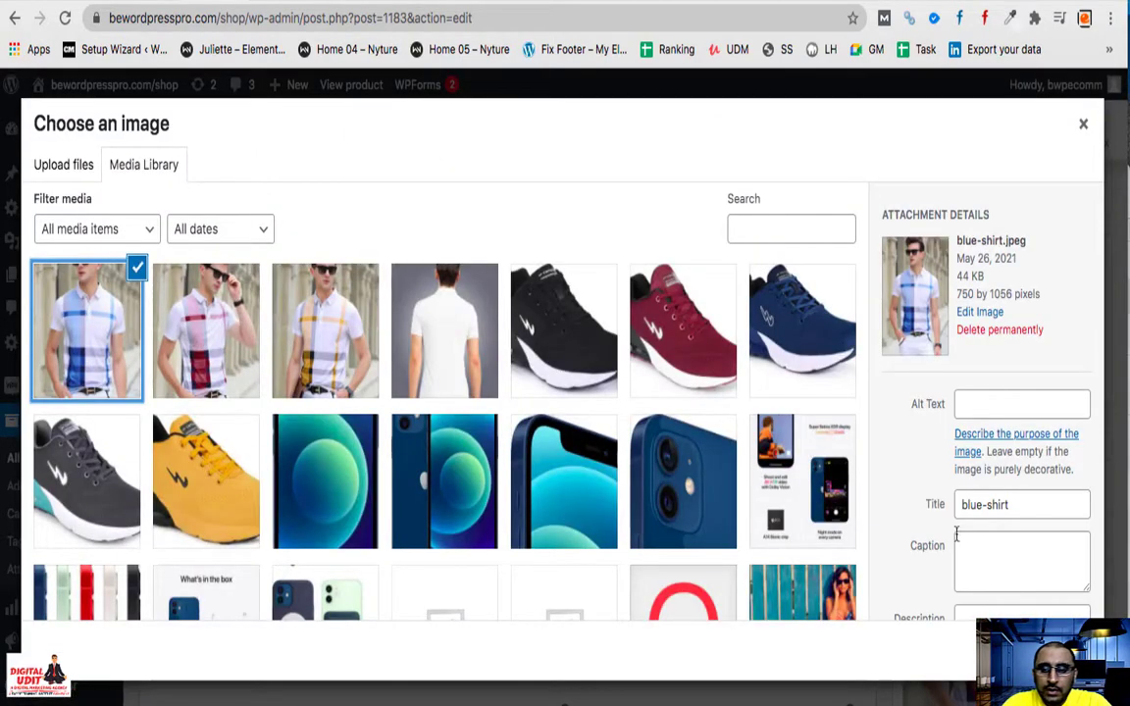
left_click(1040, 653)
scroll(497, 500, "down", 2)
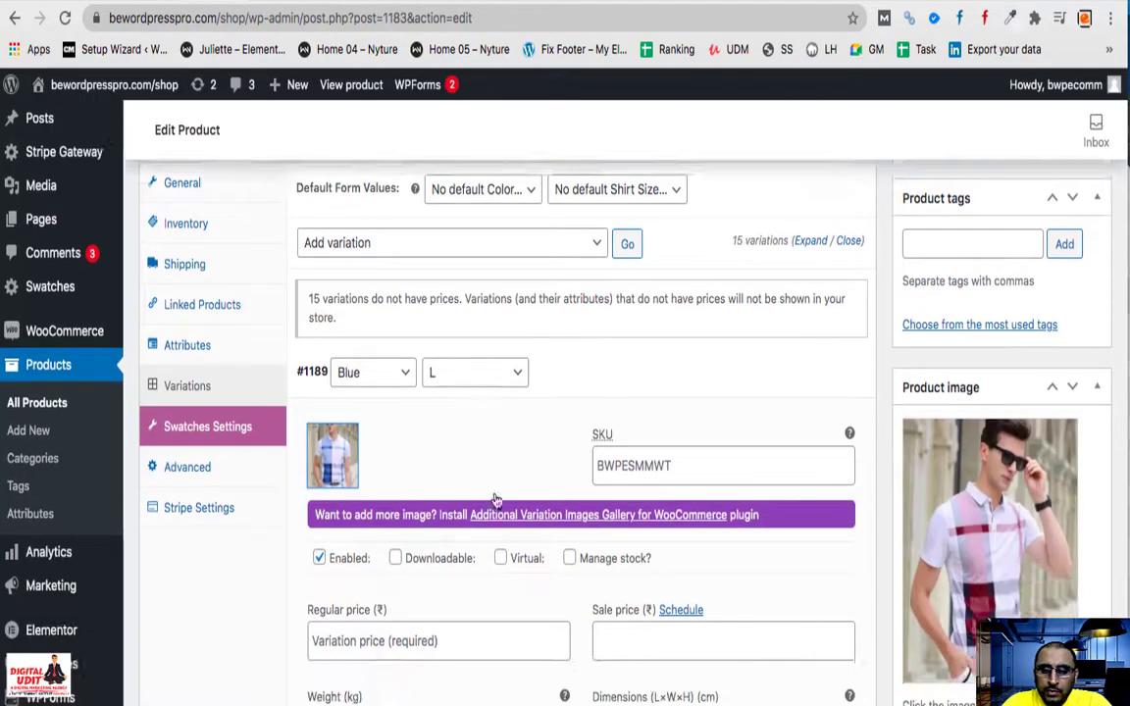
- Set the regular price of the Blue, size L variation to 1000 and collapse its details
left_click(441, 579)
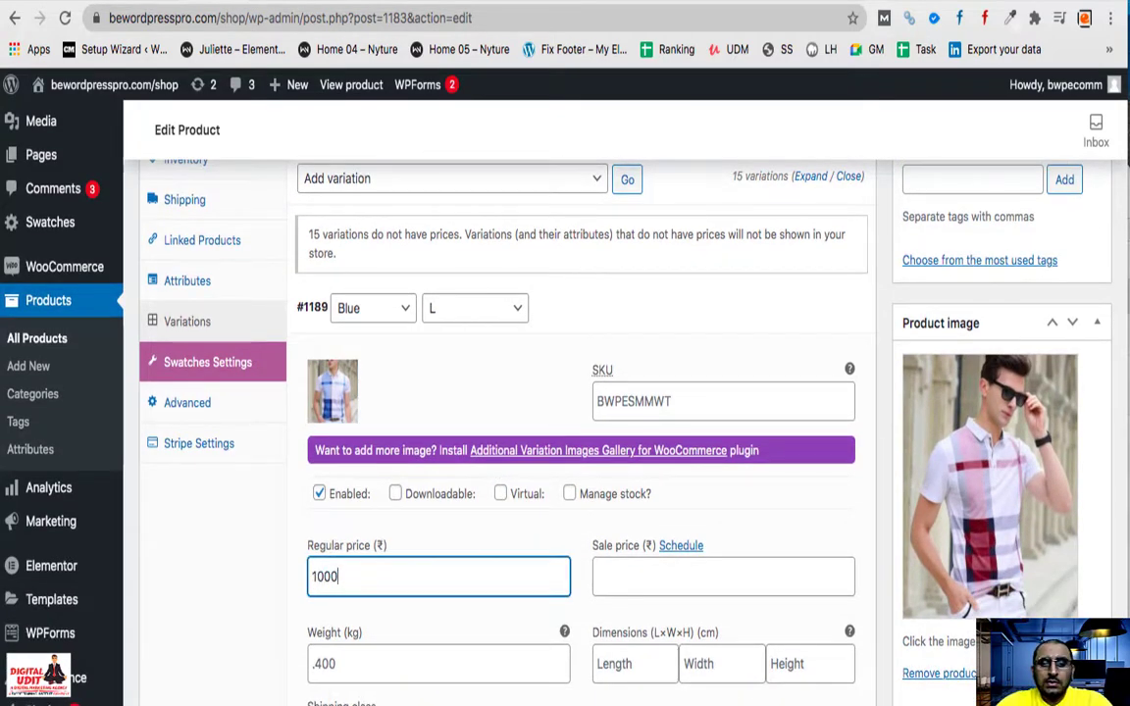
type("1000")
scroll(482, 388, "down", 3)
scroll(482, 388, "up", 4)
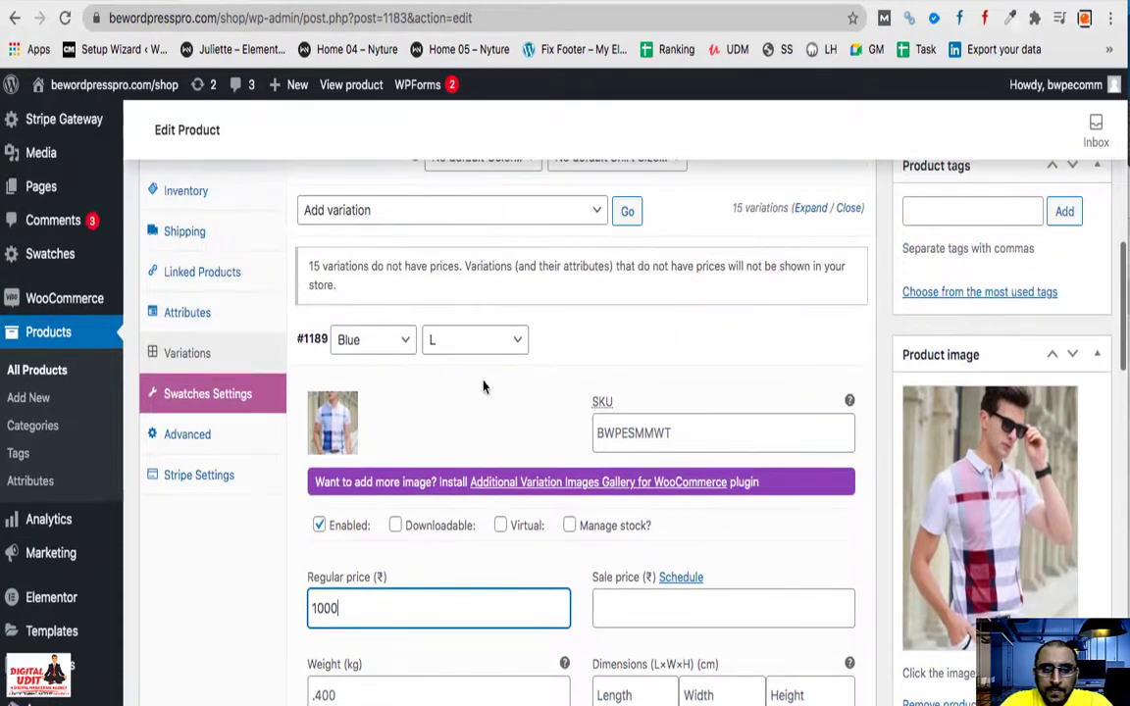
left_click(312, 340)
left_click(312, 341)
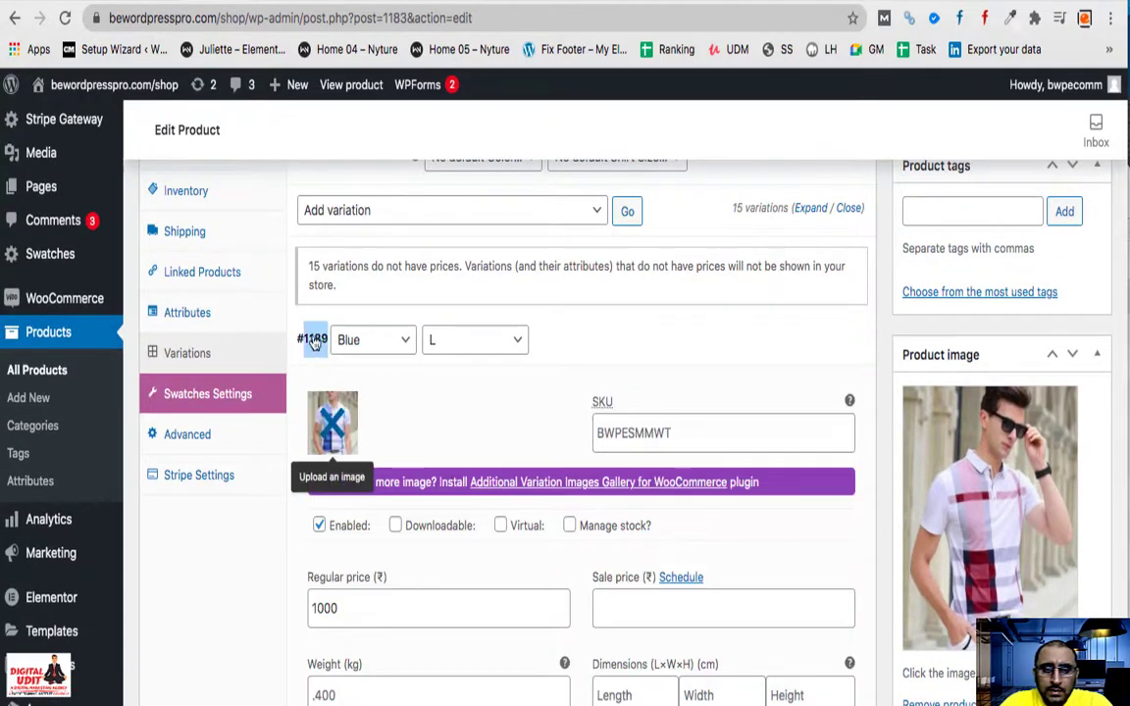
left_click(312, 340)
- Give the Burgundy, size L variation the red-shirt image and a regular price of 1100, and collapse its details
scroll(327, 530, "down", 1)
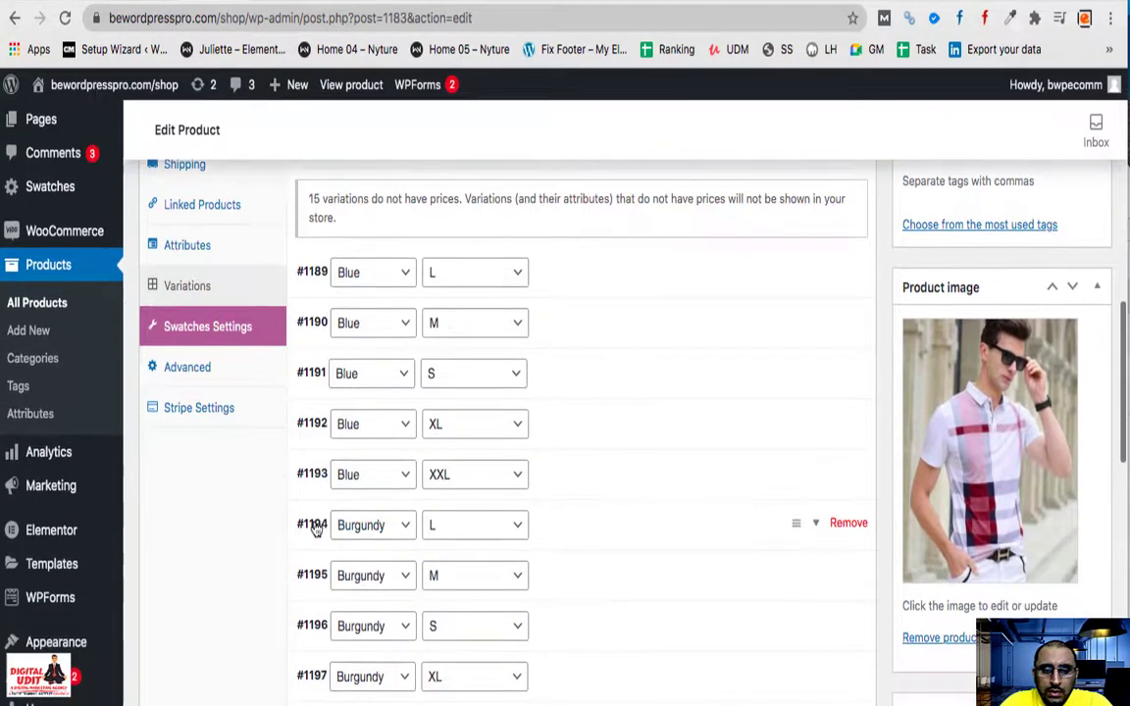
left_click(314, 527)
left_click(331, 607)
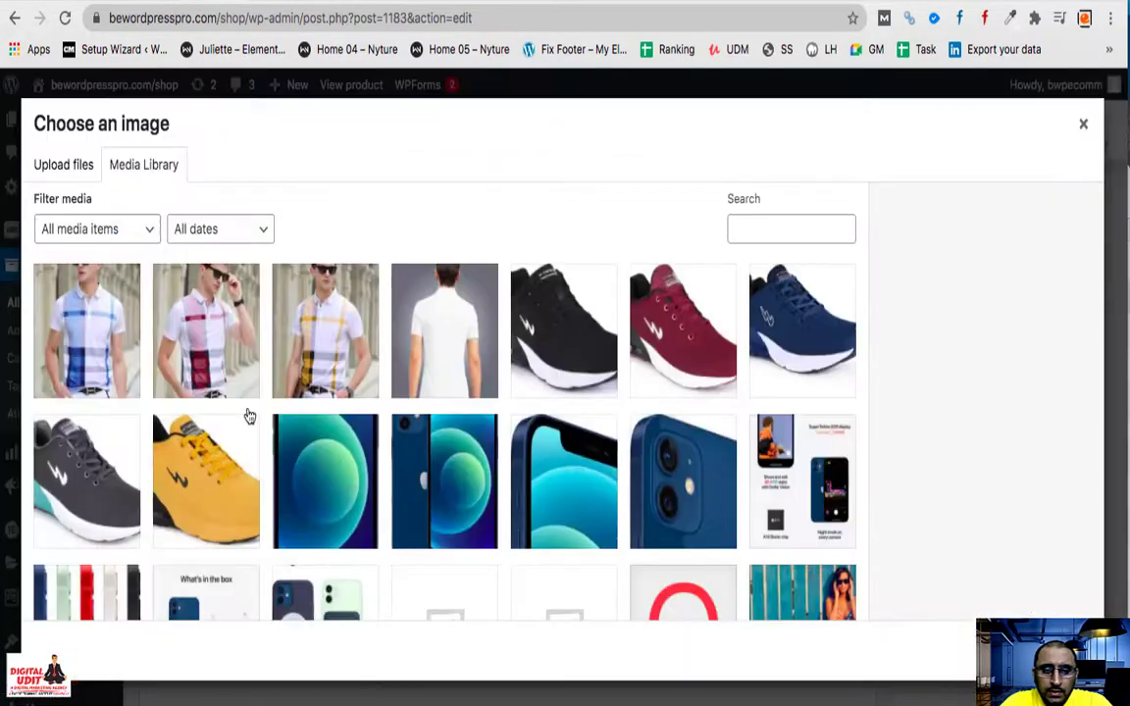
left_click(200, 364)
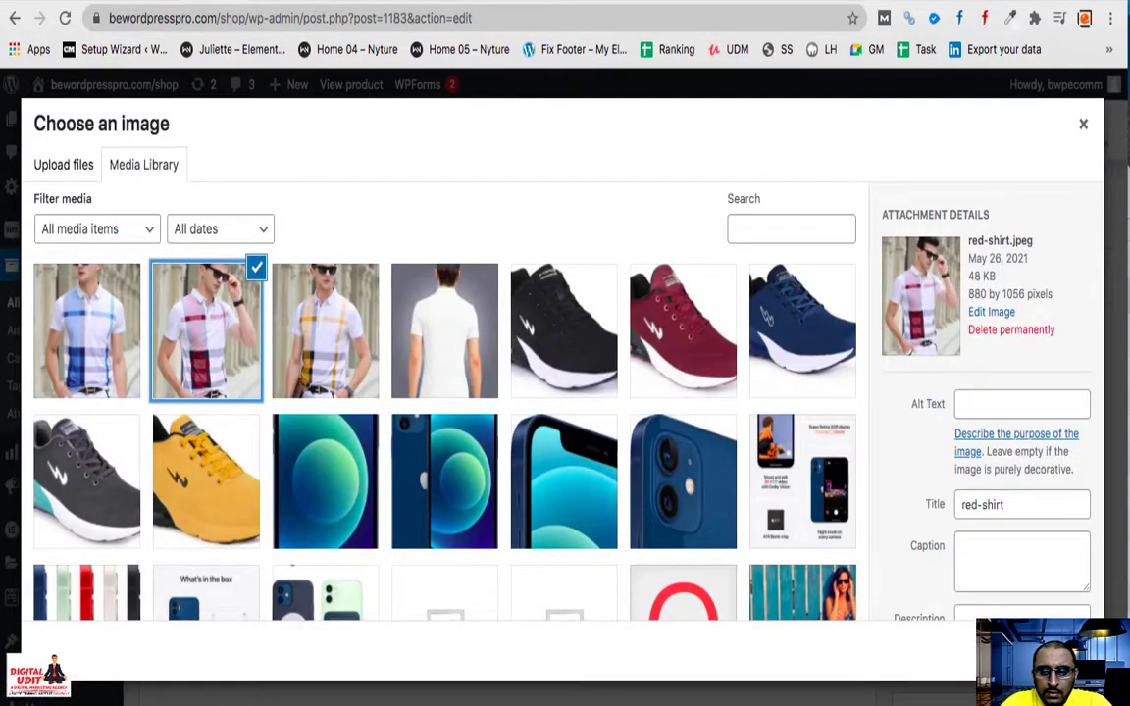
left_click(1048, 656)
scroll(395, 591, "down", 5)
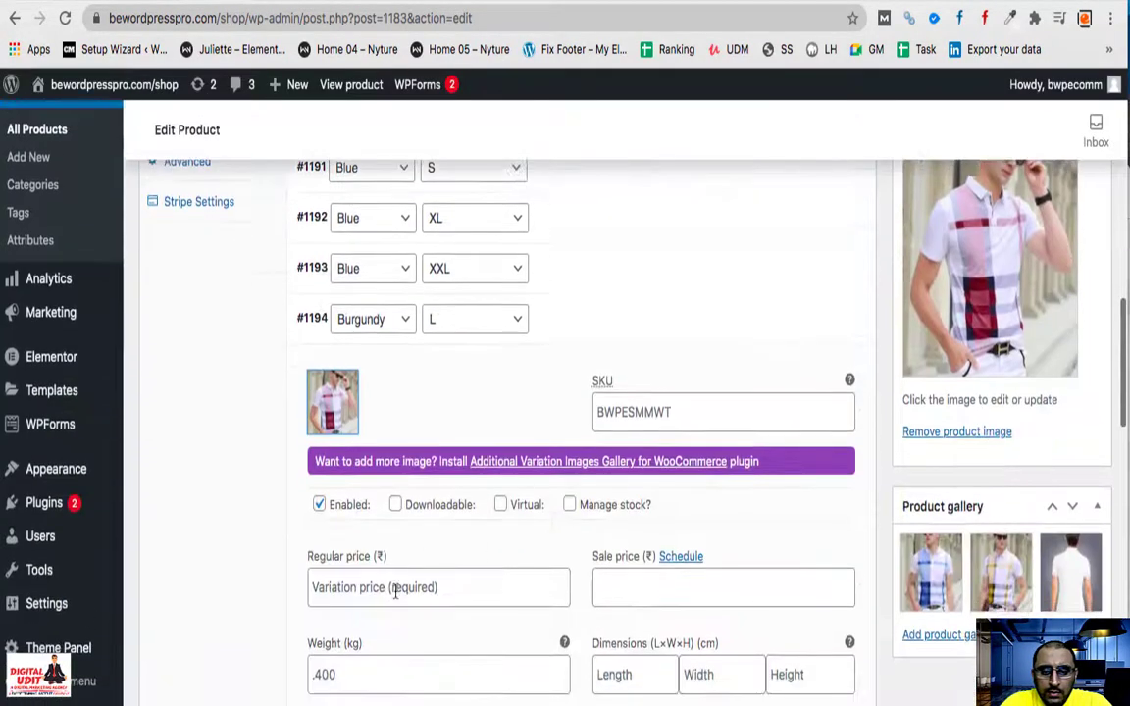
left_click(395, 590)
type("1100")
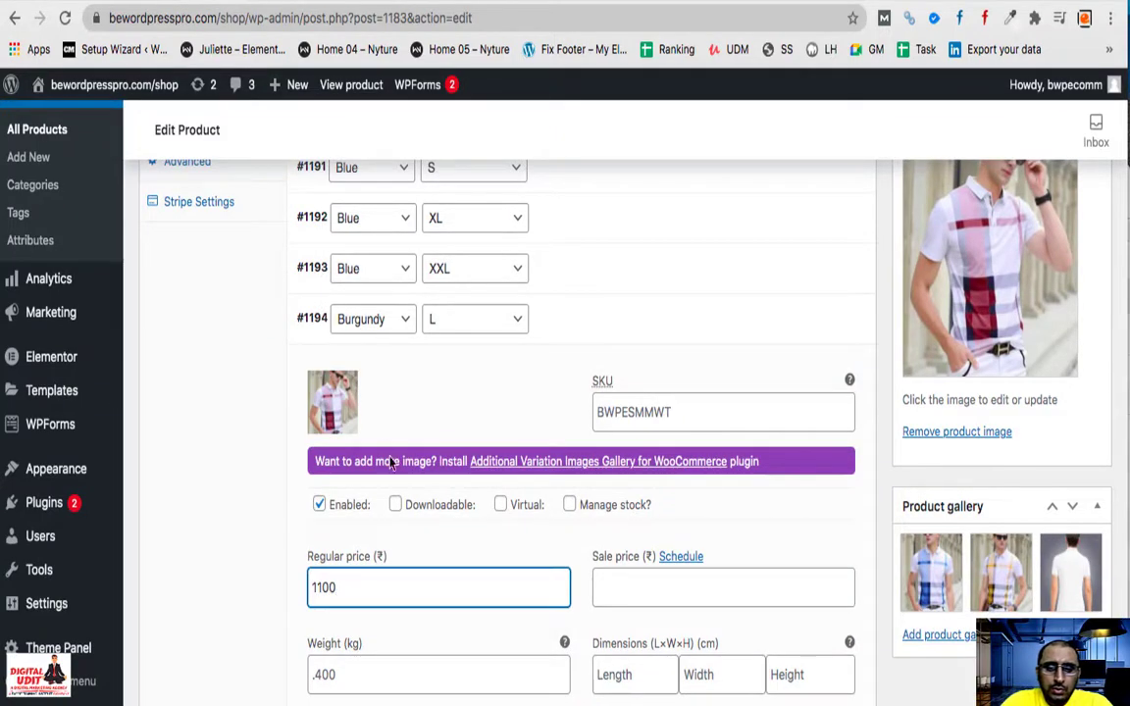
left_click(312, 319)
- Give the Yellow, size L variation the yellow-striped shirt image and a regular price of 1200
scroll(344, 461, "down", 4)
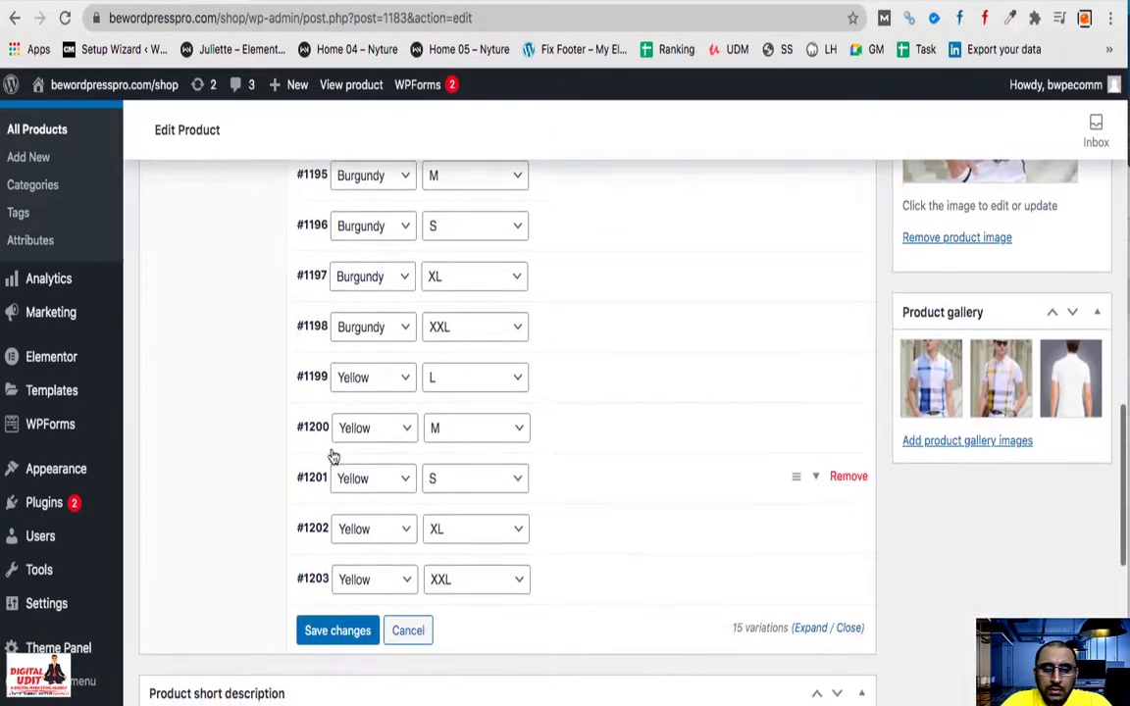
left_click(312, 378)
left_click(319, 447)
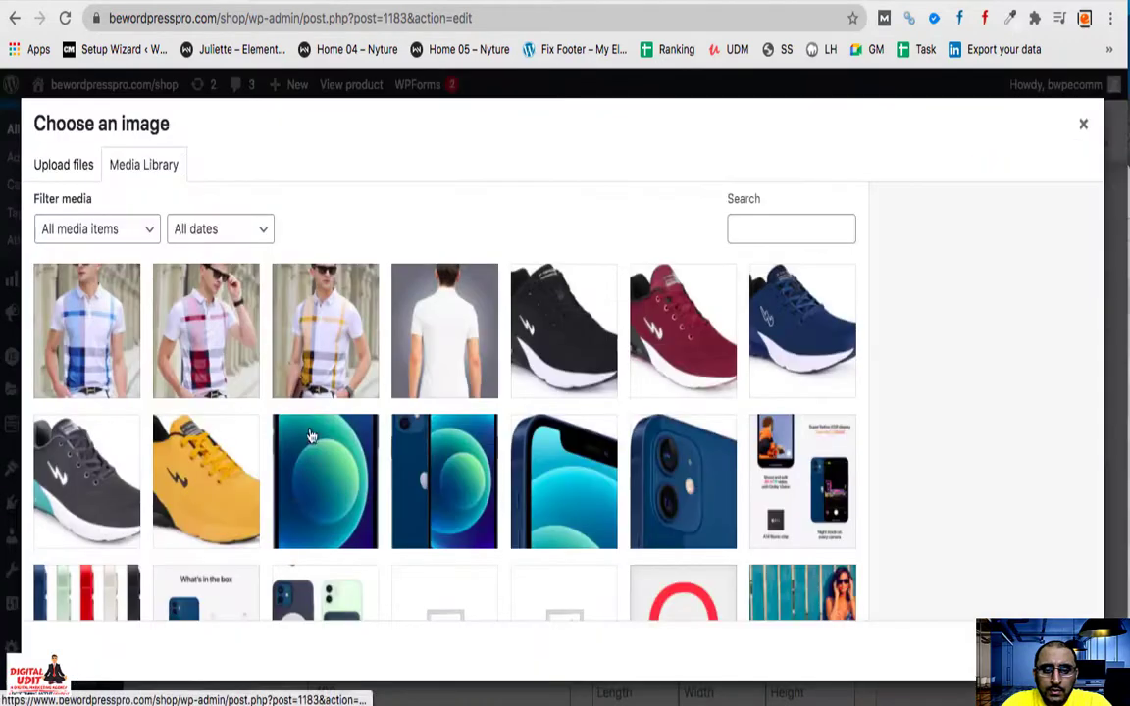
left_click(277, 302)
key("Return")
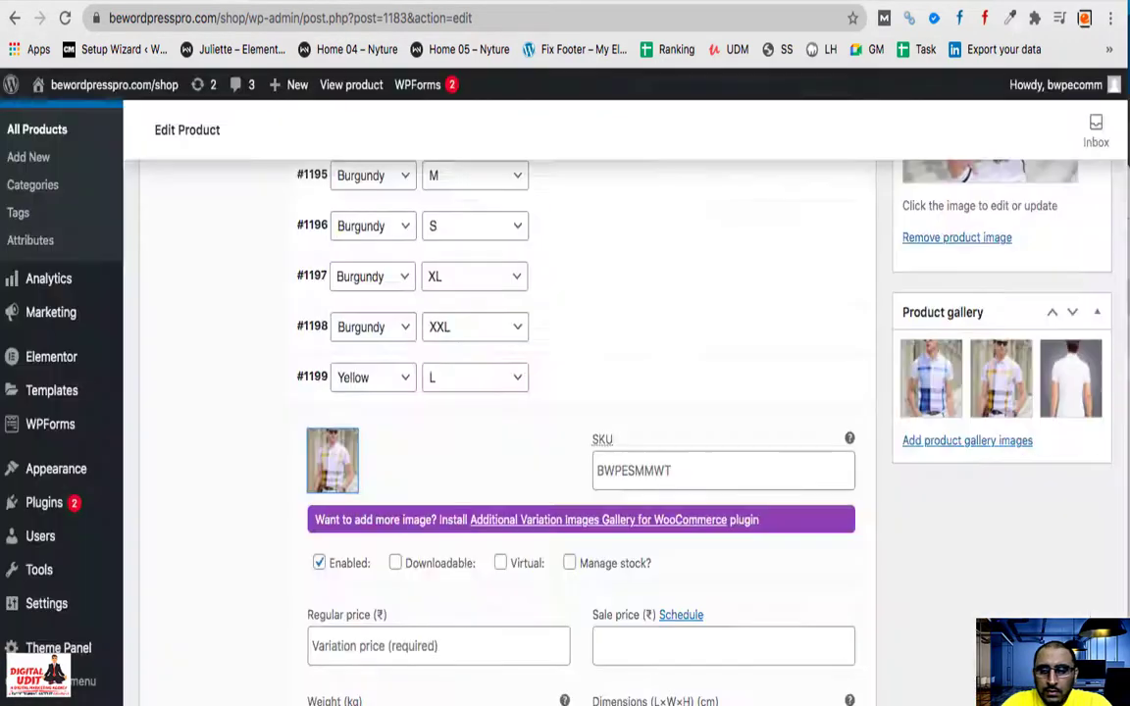
left_click(412, 645)
type("120")
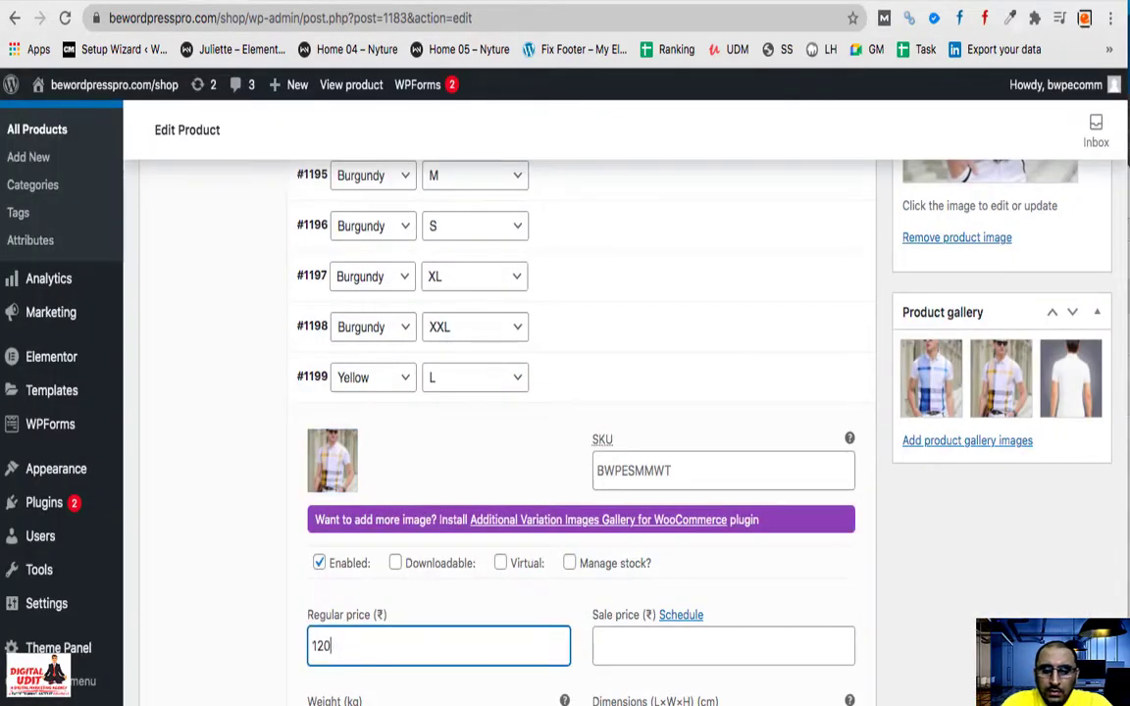
type("0")
- Save the variation changes and update the product
scroll(584, 529, "down", 3)
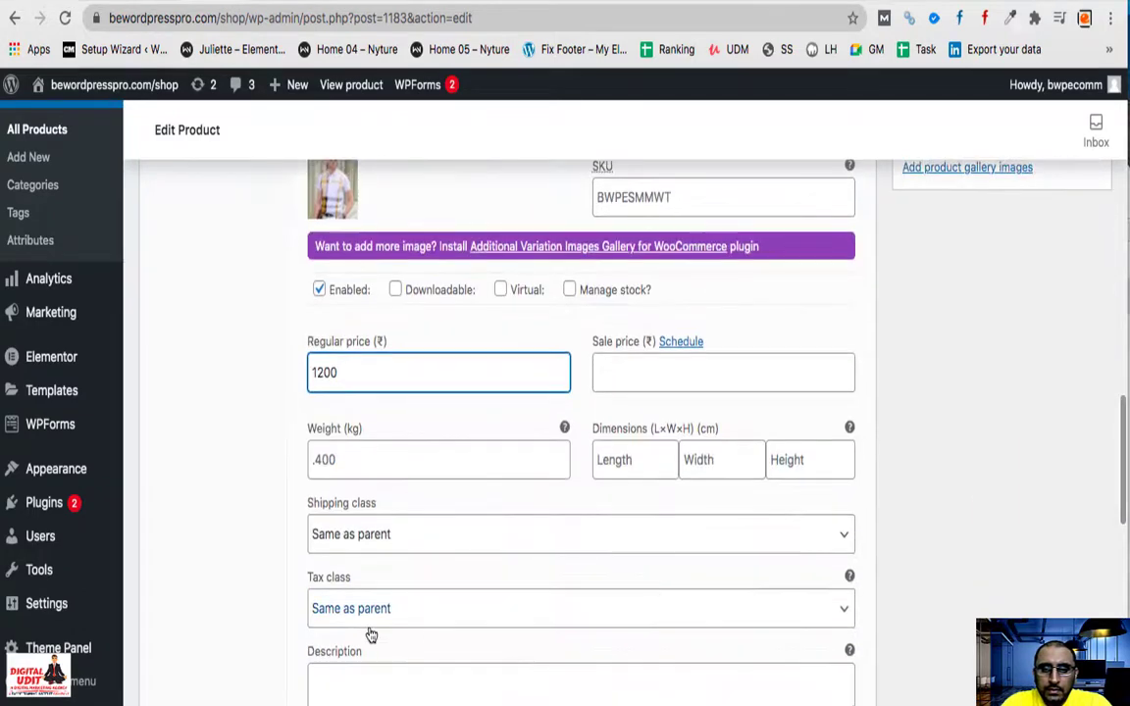
scroll(371, 633, "down", 3)
scroll(371, 633, "down", 5)
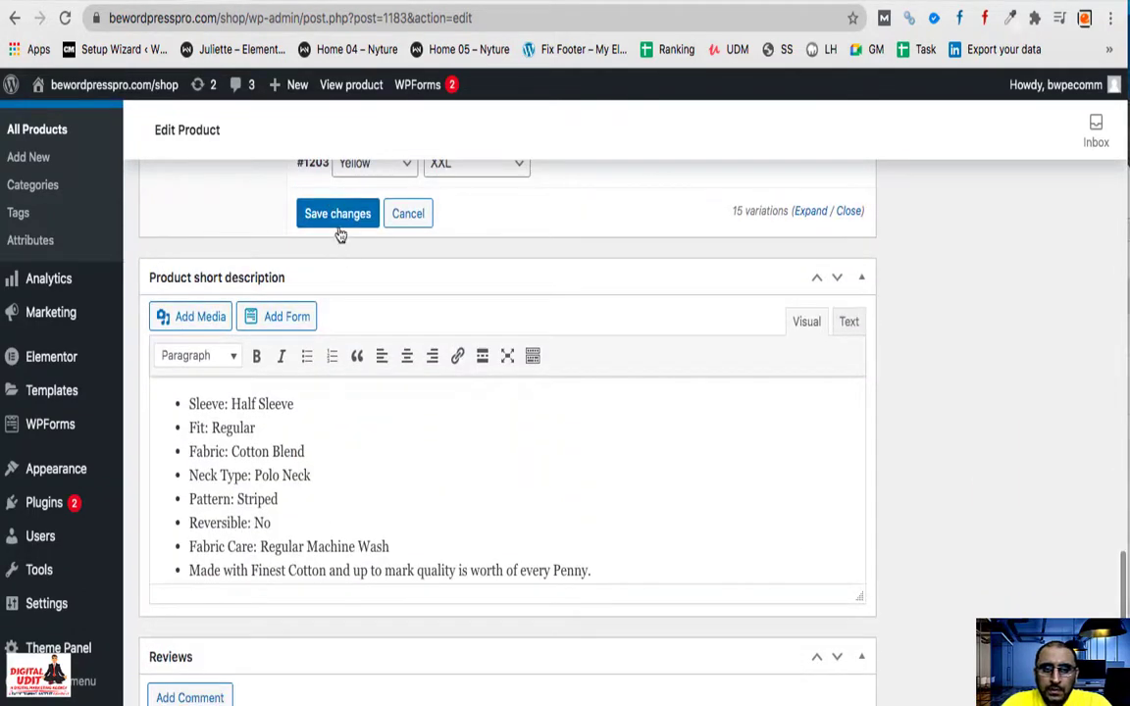
left_click(338, 226)
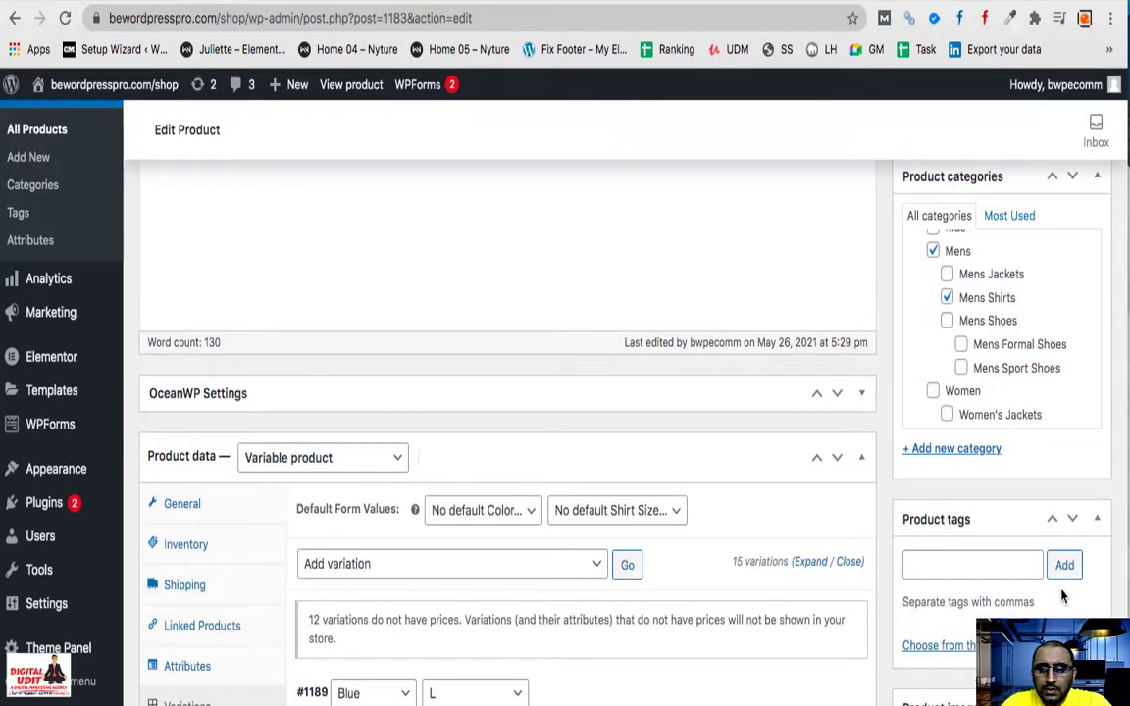
triple_click(1061, 600)
scroll(1063, 602, "up", 3)
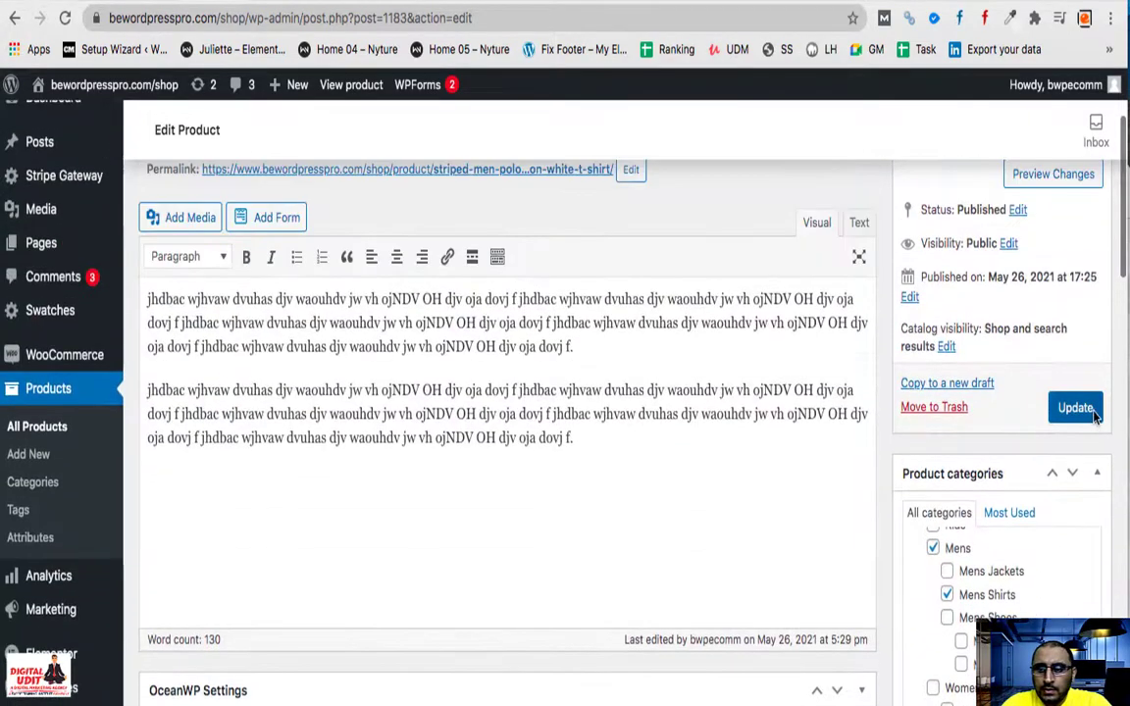
left_click(1068, 409)
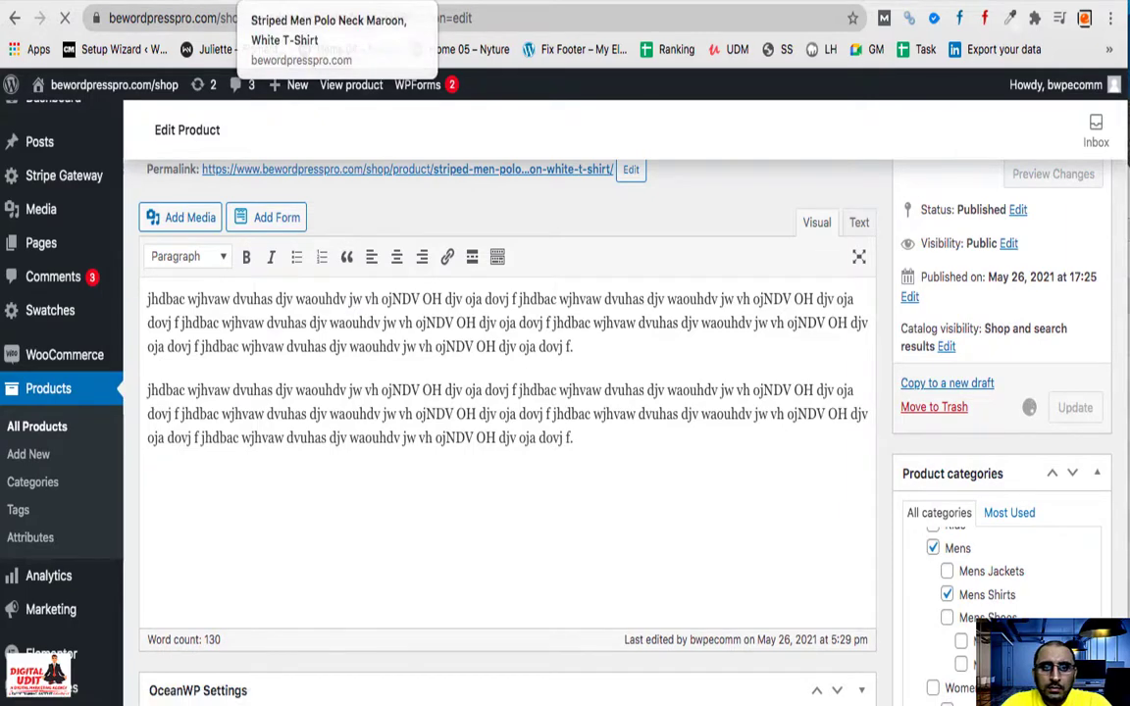
- Reload the product's storefront page and examine the color swatches, shirt size options and image gallery
key("ctrl+Tab")
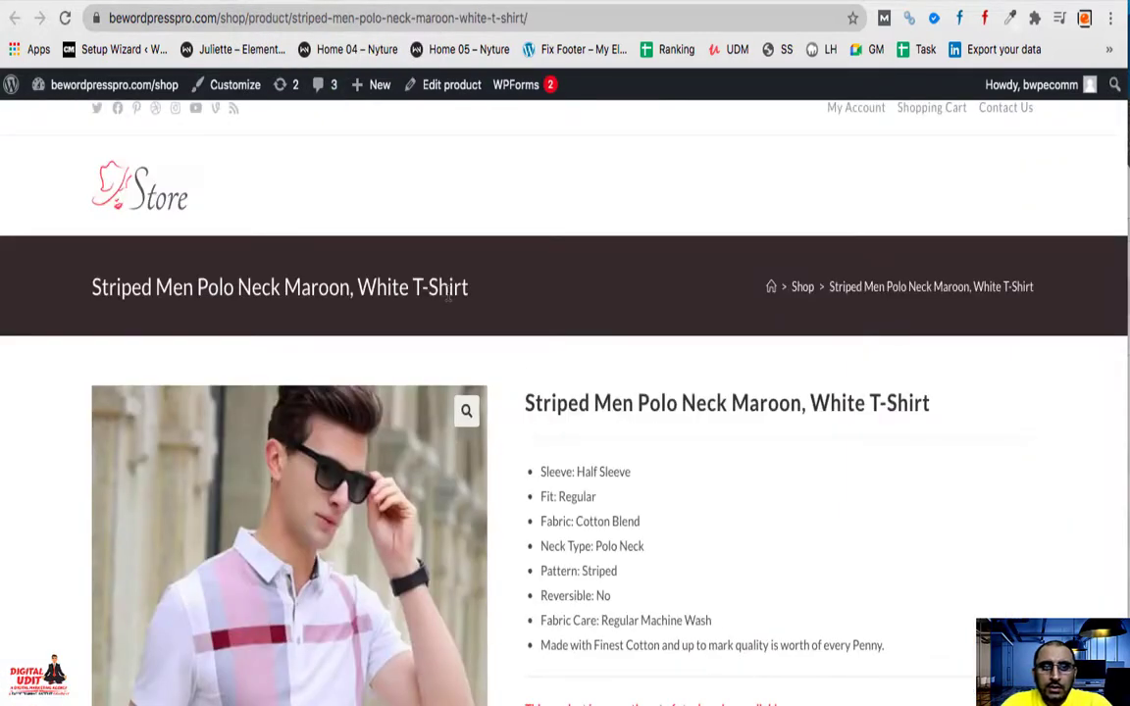
key("ctrl+r")
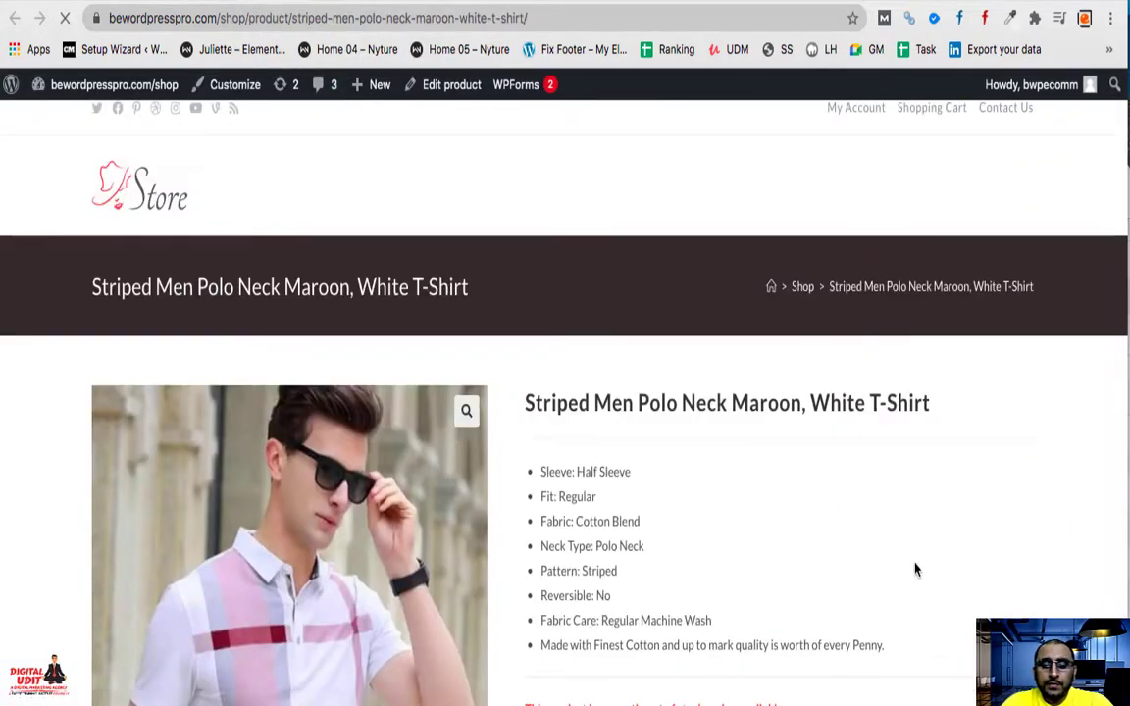
scroll(915, 569, "down", 5)
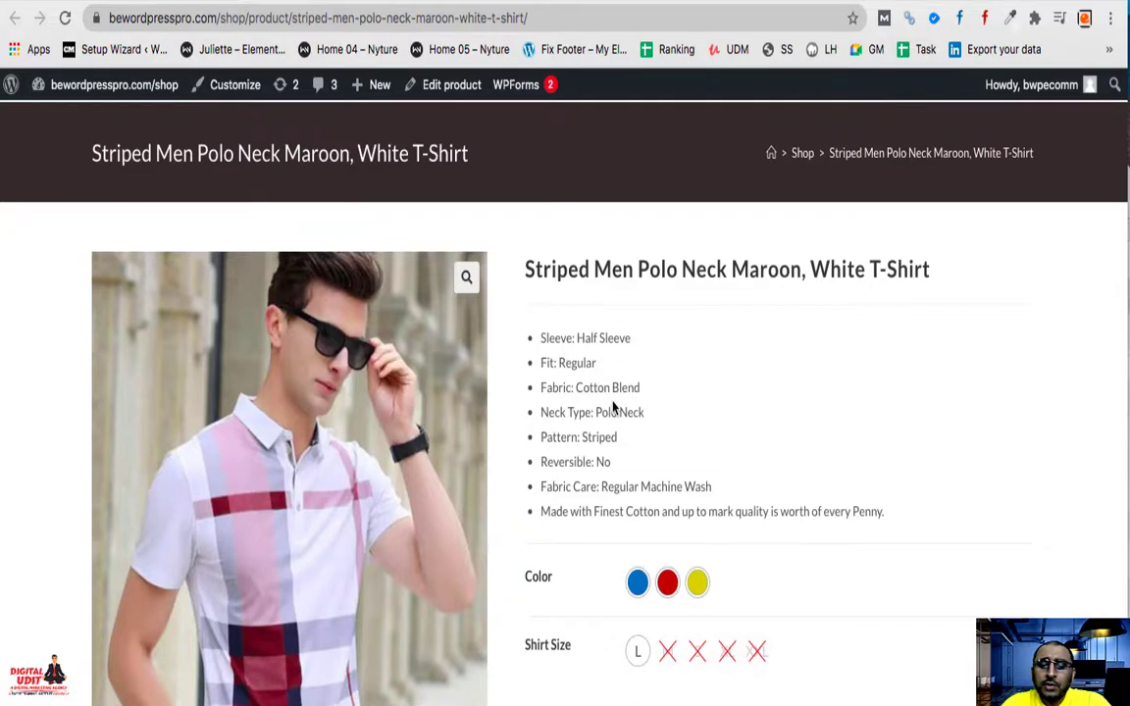
scroll(613, 407, "down", 3)
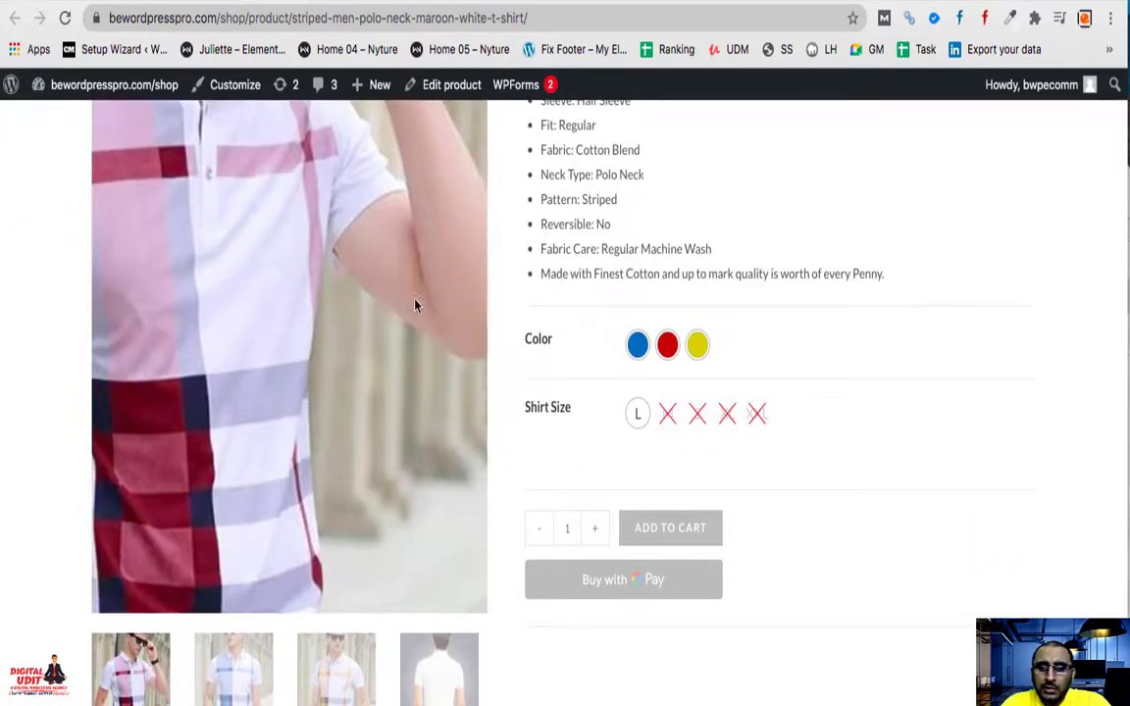
scroll(835, 536, "up", 3)
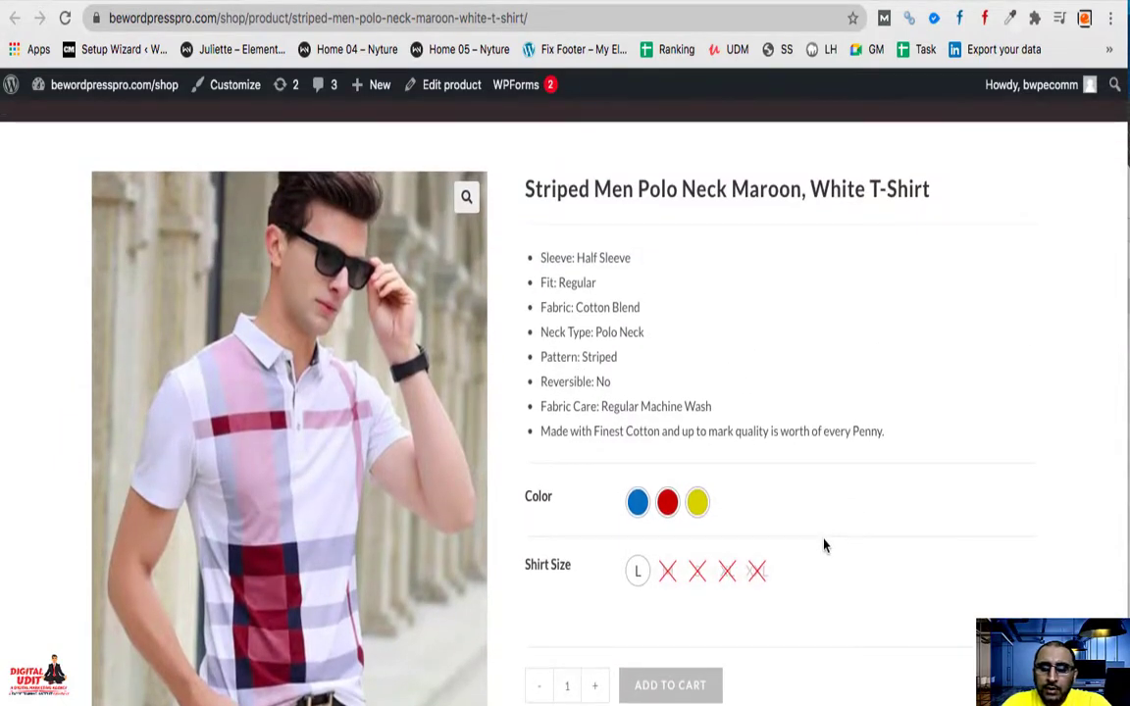
scroll(824, 545, "down", 3)
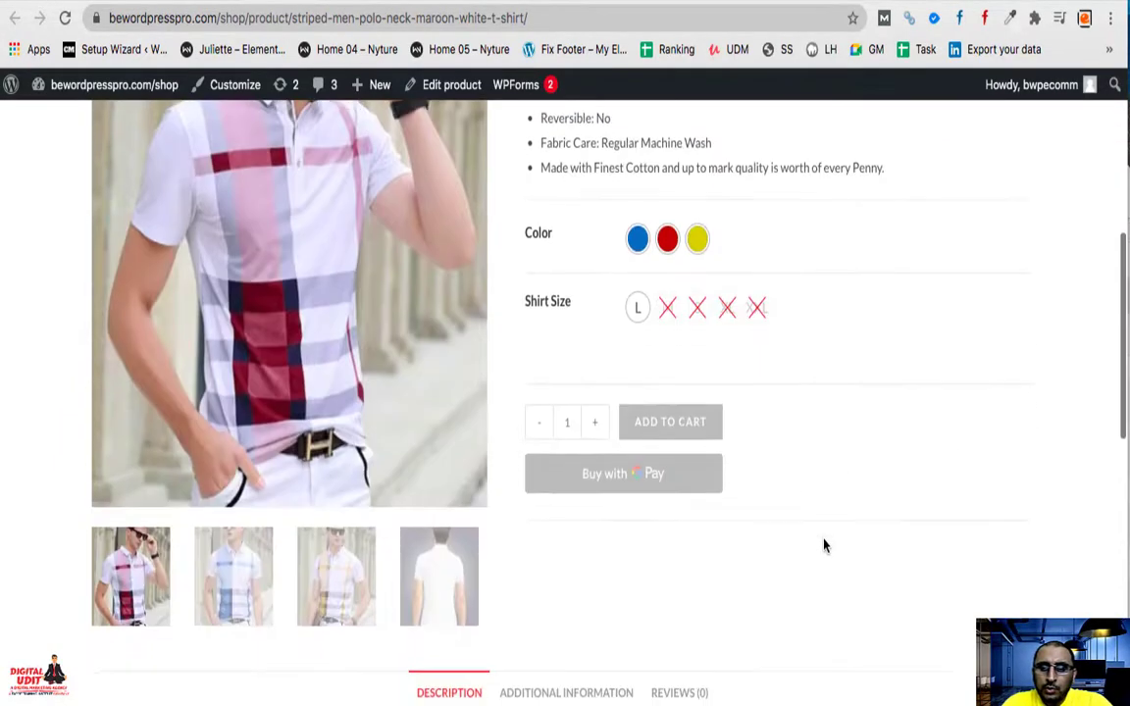
scroll(824, 545, "up", 5)
scroll(824, 546, "down", 2)
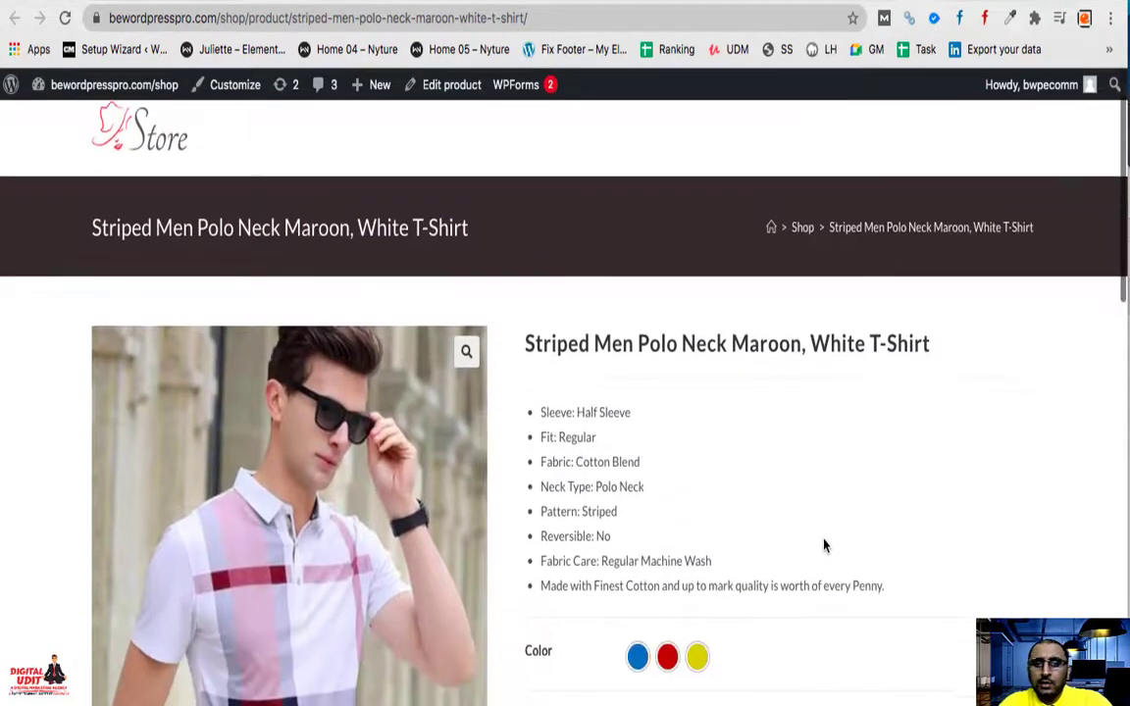
- Return to editing the product, set the variations' default form values to Blue and L, and save the changes
key("ctrl+Tab")
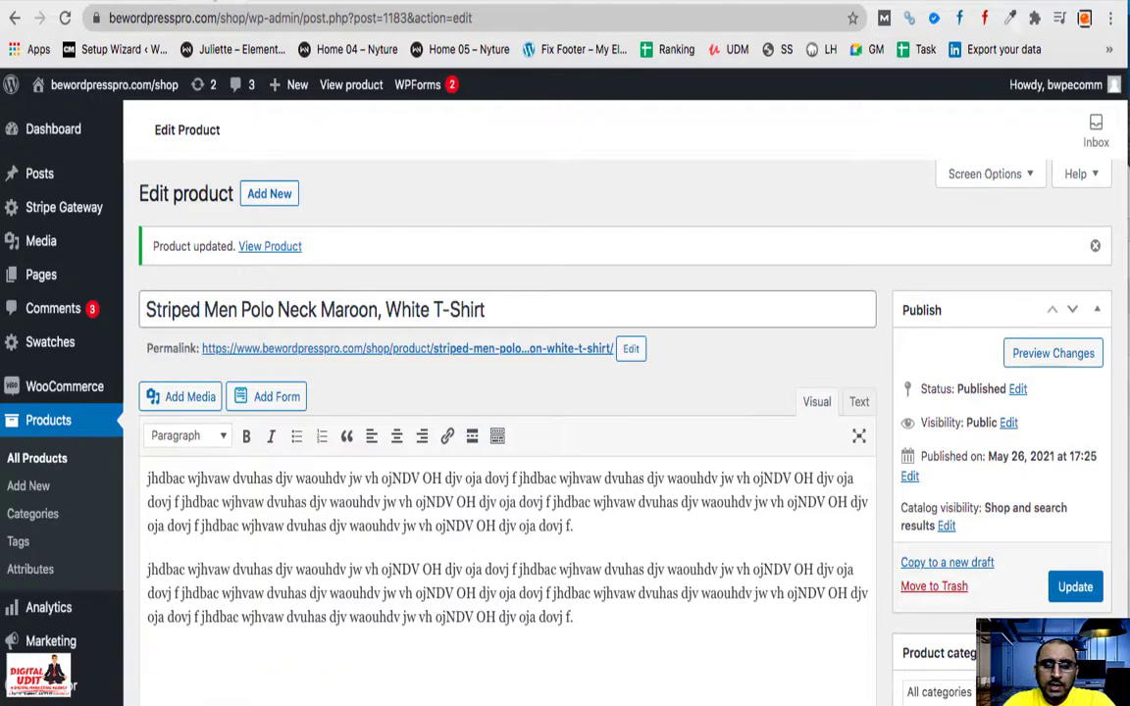
scroll(503, 526, "down", 10)
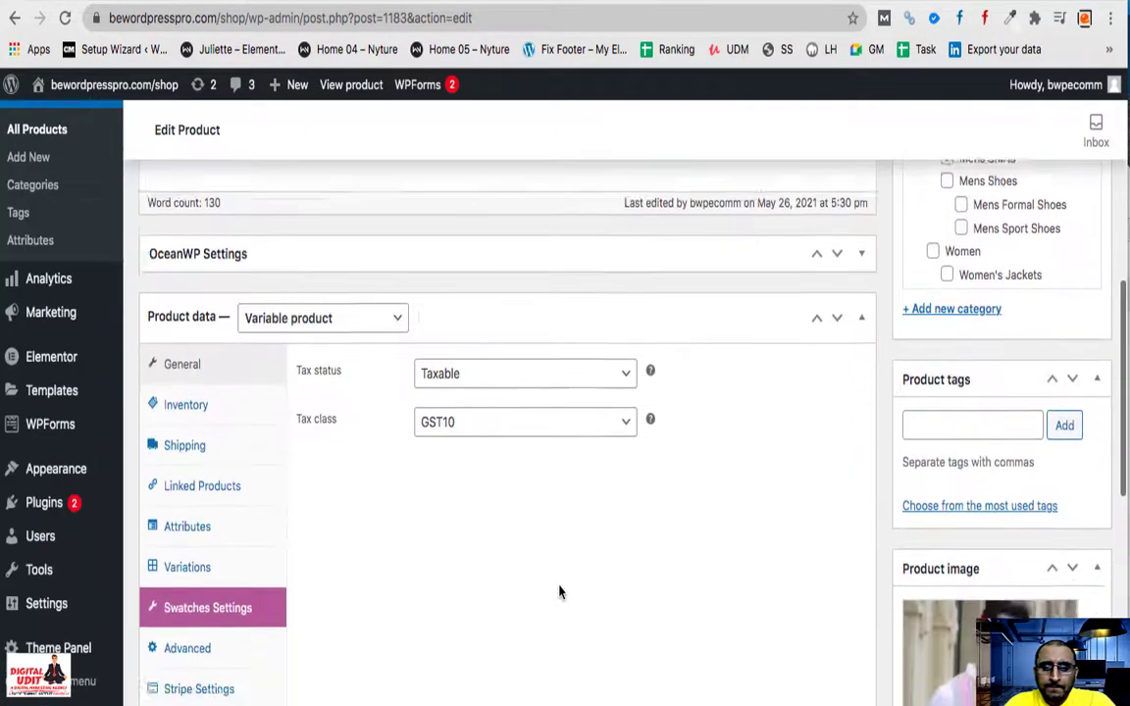
left_click(208, 422)
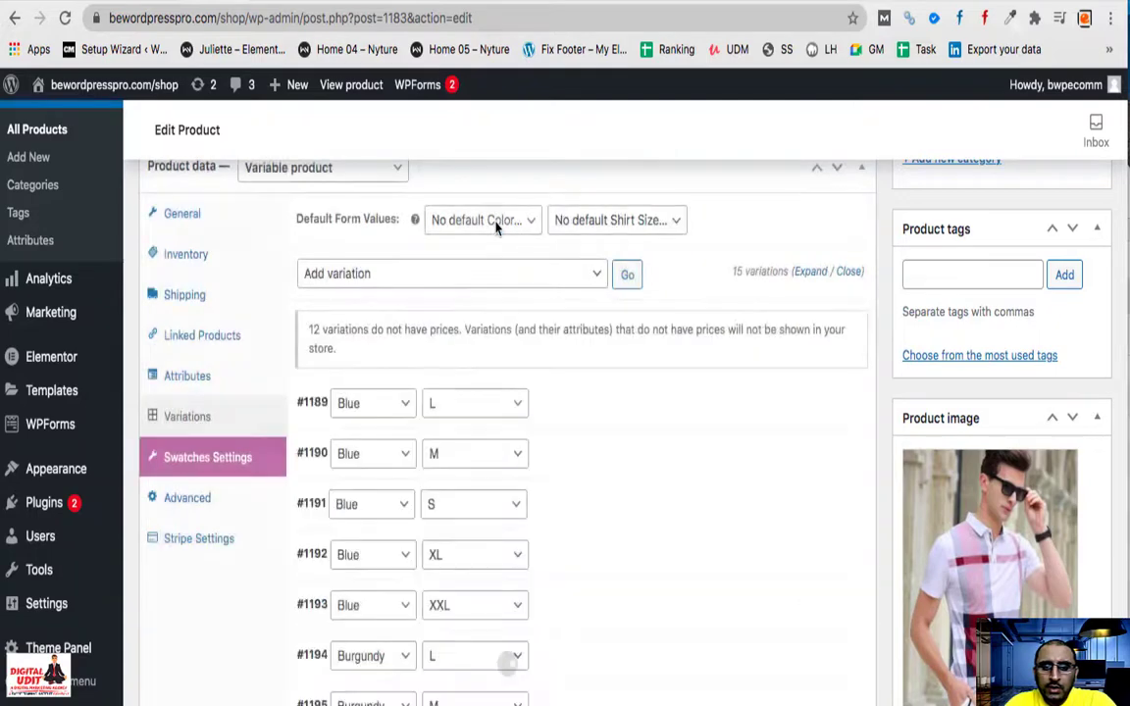
left_click(480, 222)
left_click(478, 240)
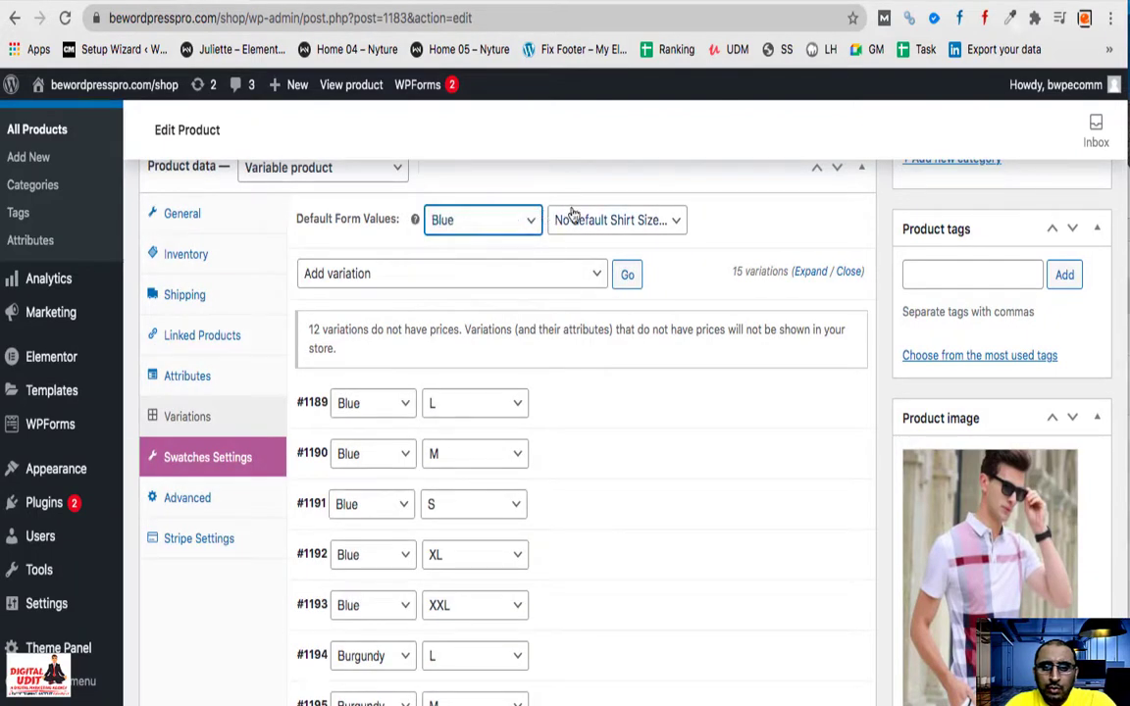
left_click(579, 220)
left_click(561, 314)
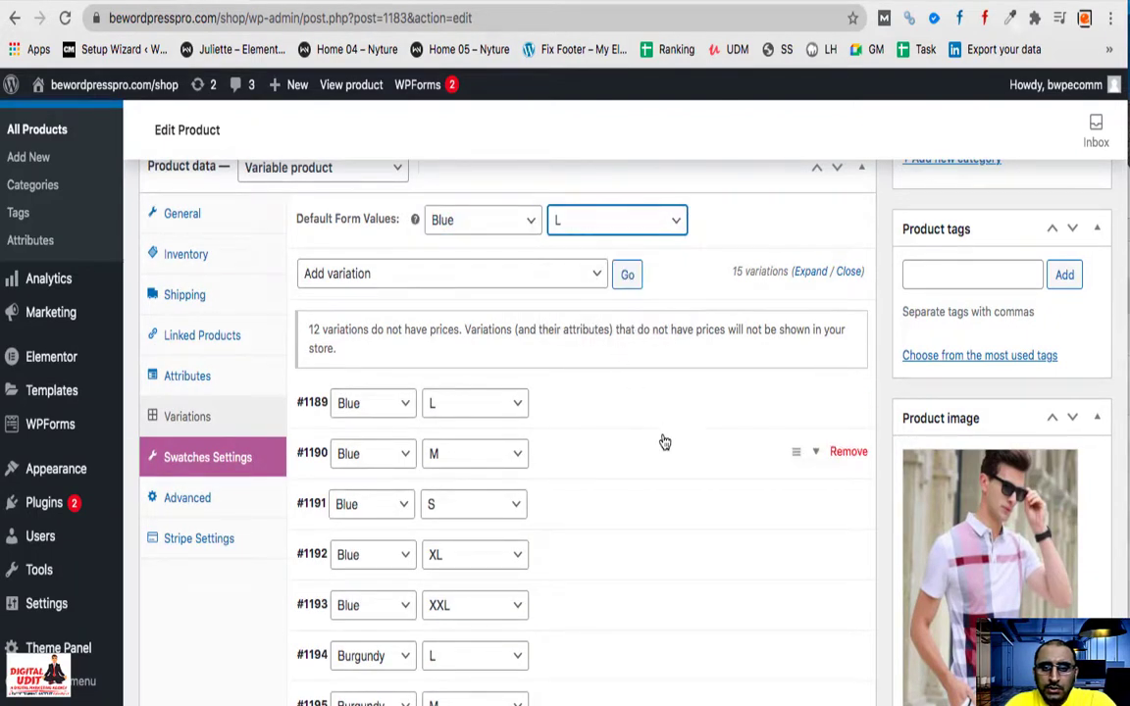
scroll(664, 443, "down", 6)
left_click(356, 571)
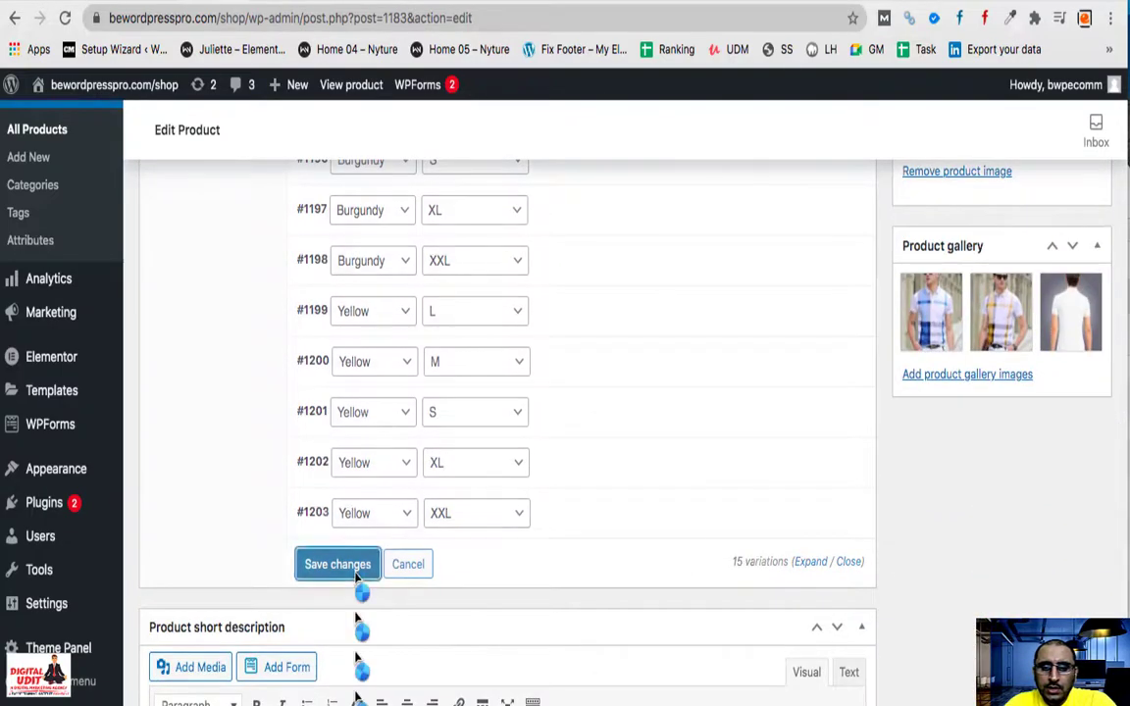
scroll(818, 511, "up", 15)
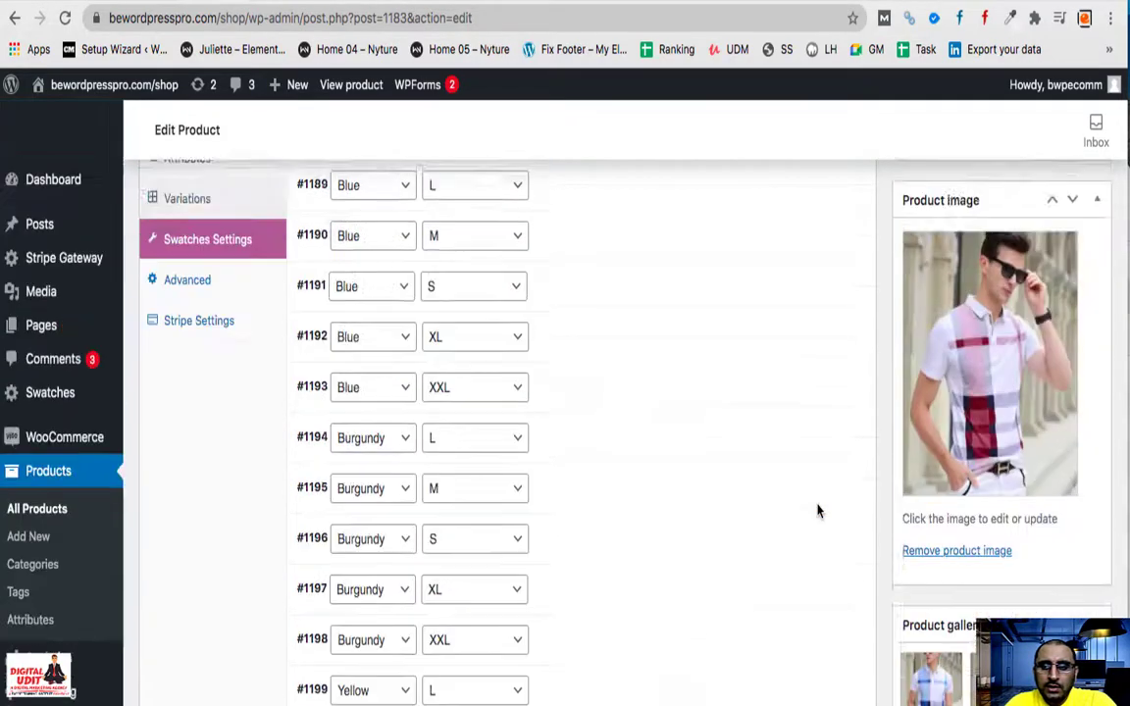
- Update the product and check the preselected color, shirt size and price on its storefront page
scroll(1087, 324, "up", 2)
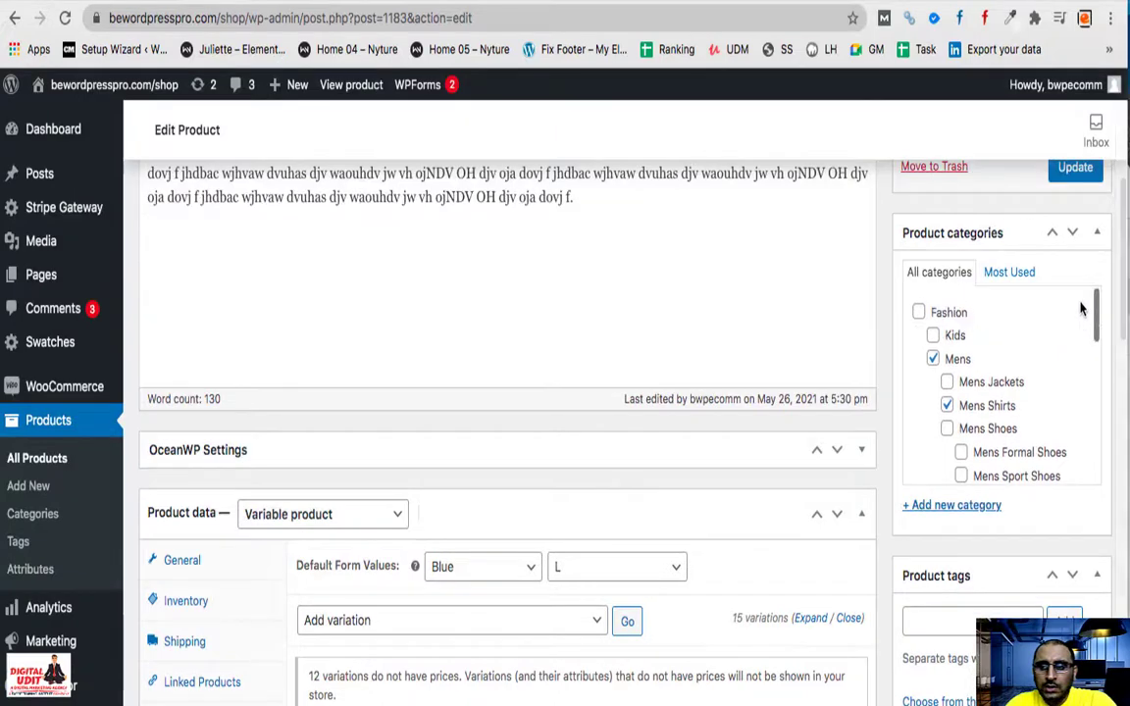
left_click(1076, 167)
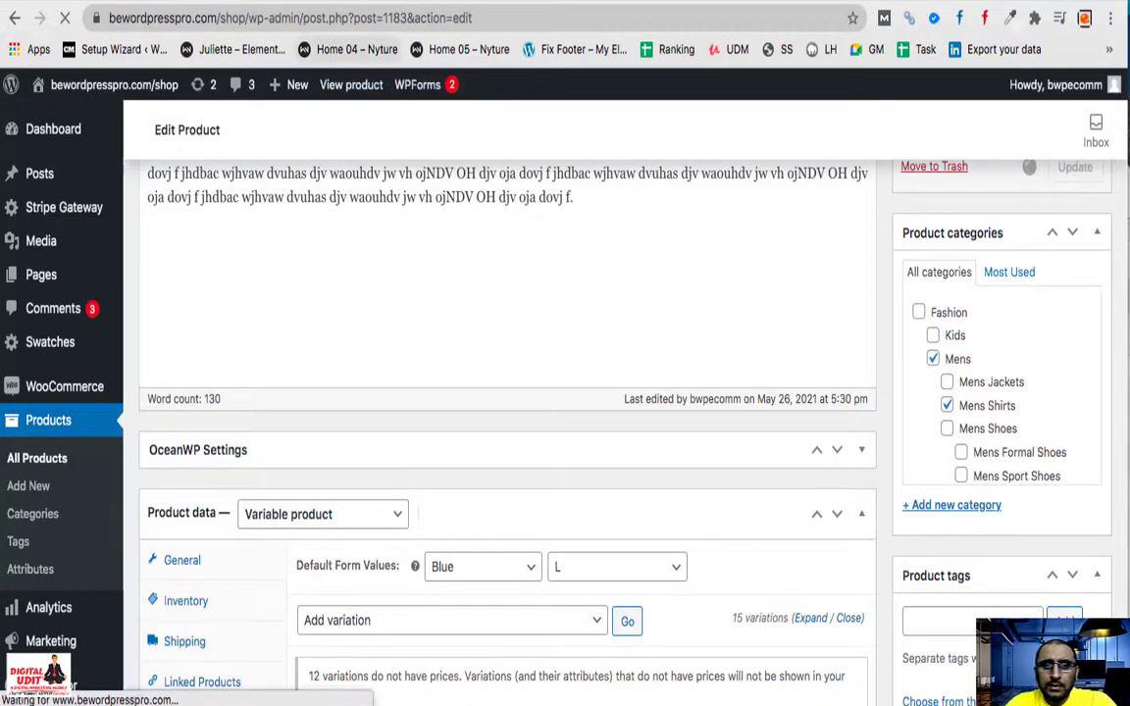
left_click(272, 3)
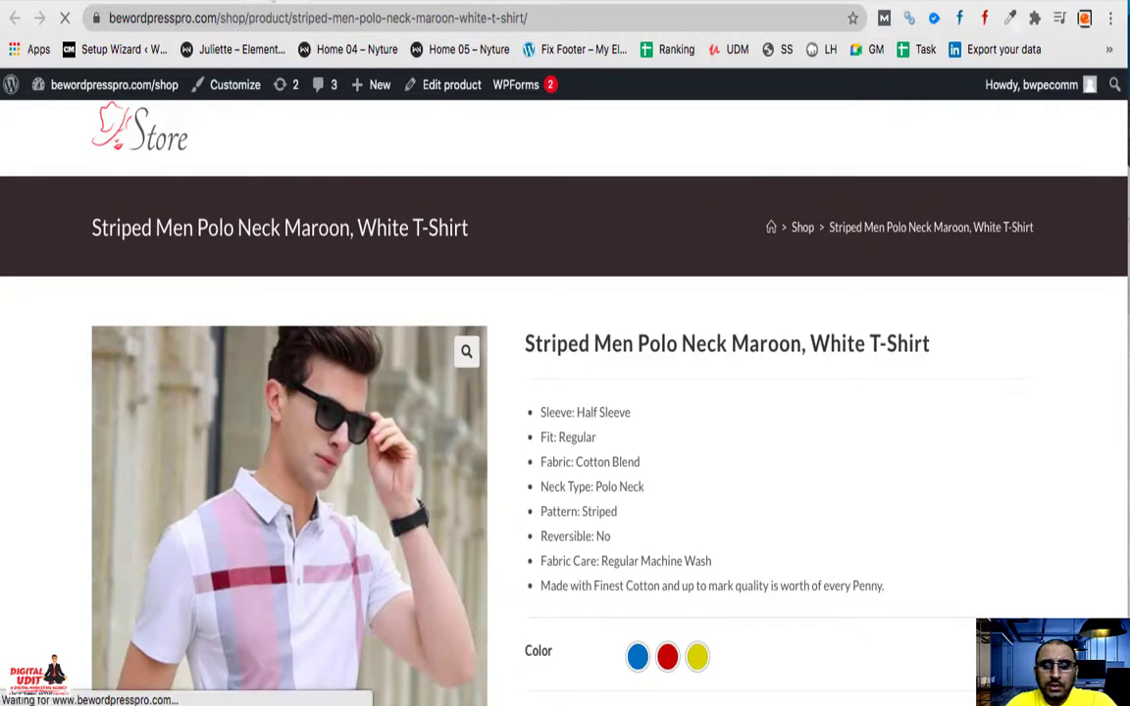
scroll(588, 462, "down", 5)
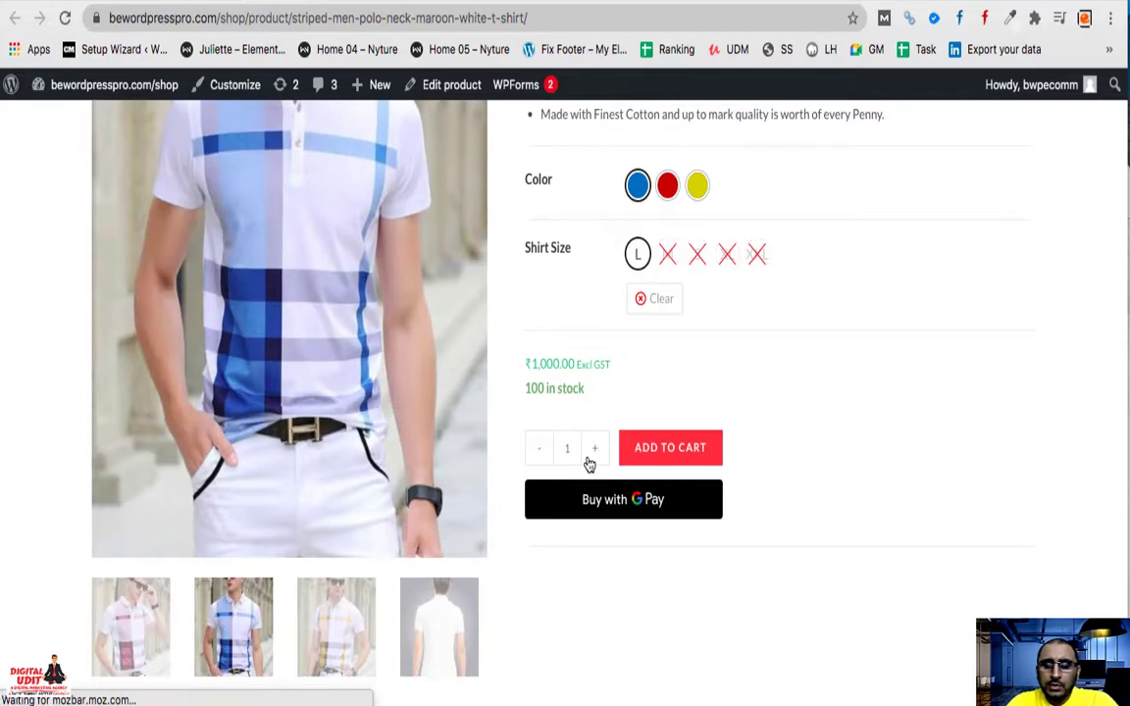
scroll(588, 463, "up", 2)
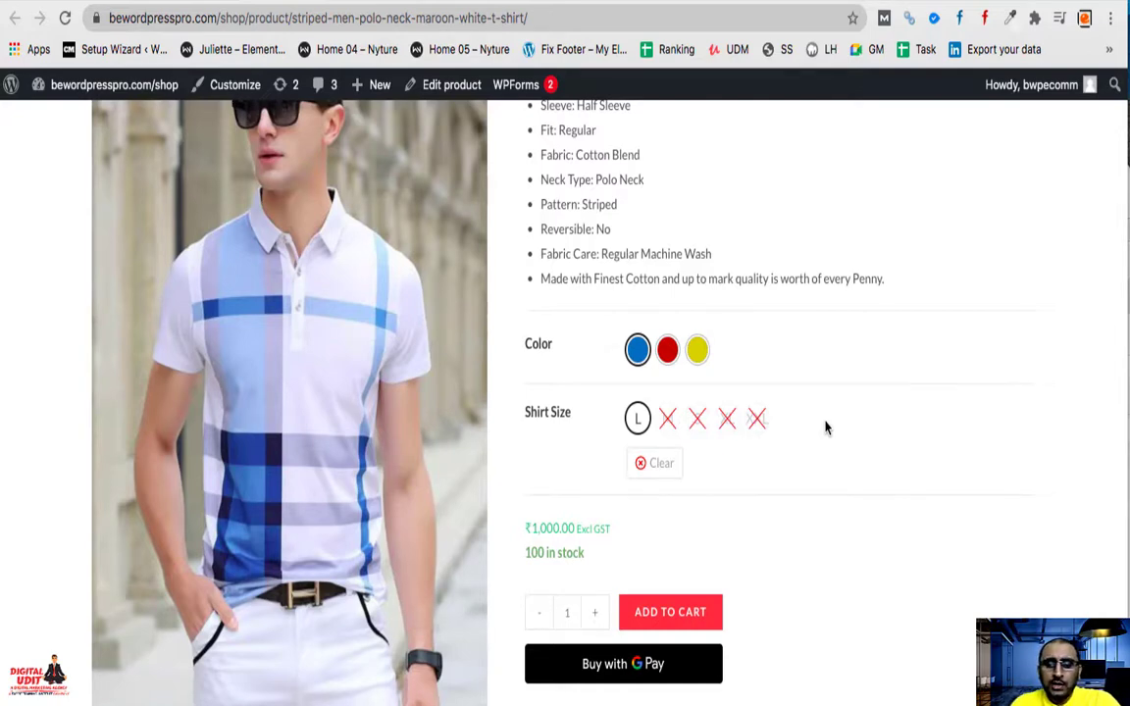
- Return to editing the product's variations and set the Blue, size M variation's regular price to 1000
key("ctrl+w")
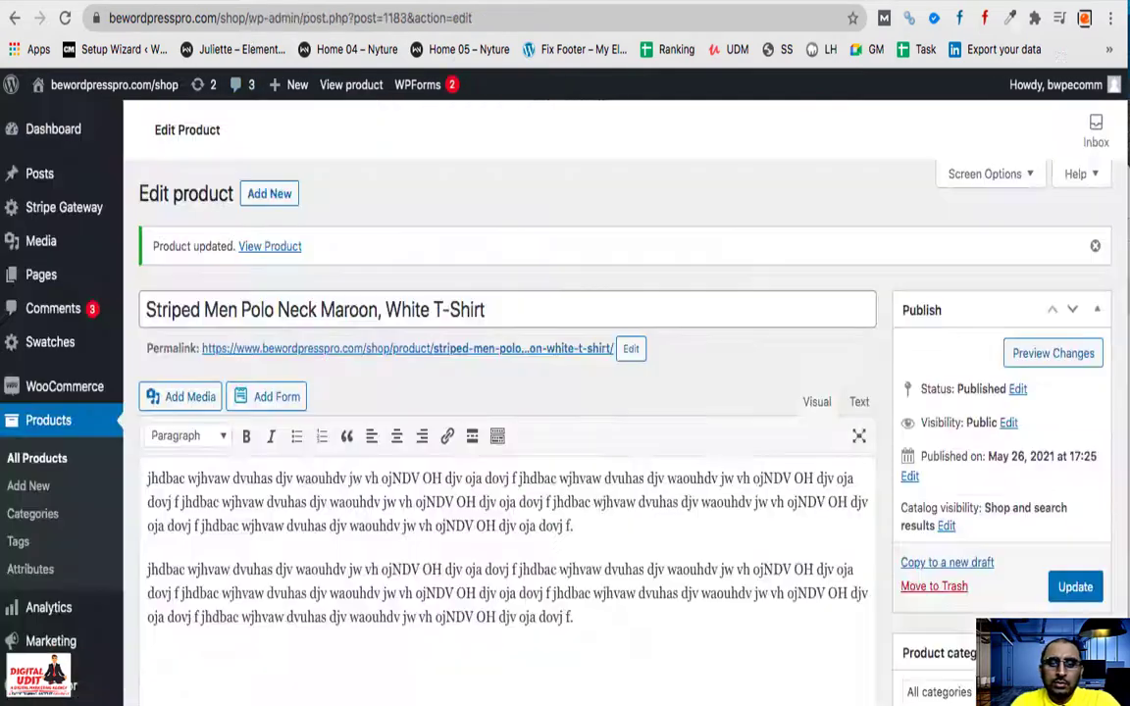
scroll(396, 383, "down", 3)
scroll(395, 382, "down", 5)
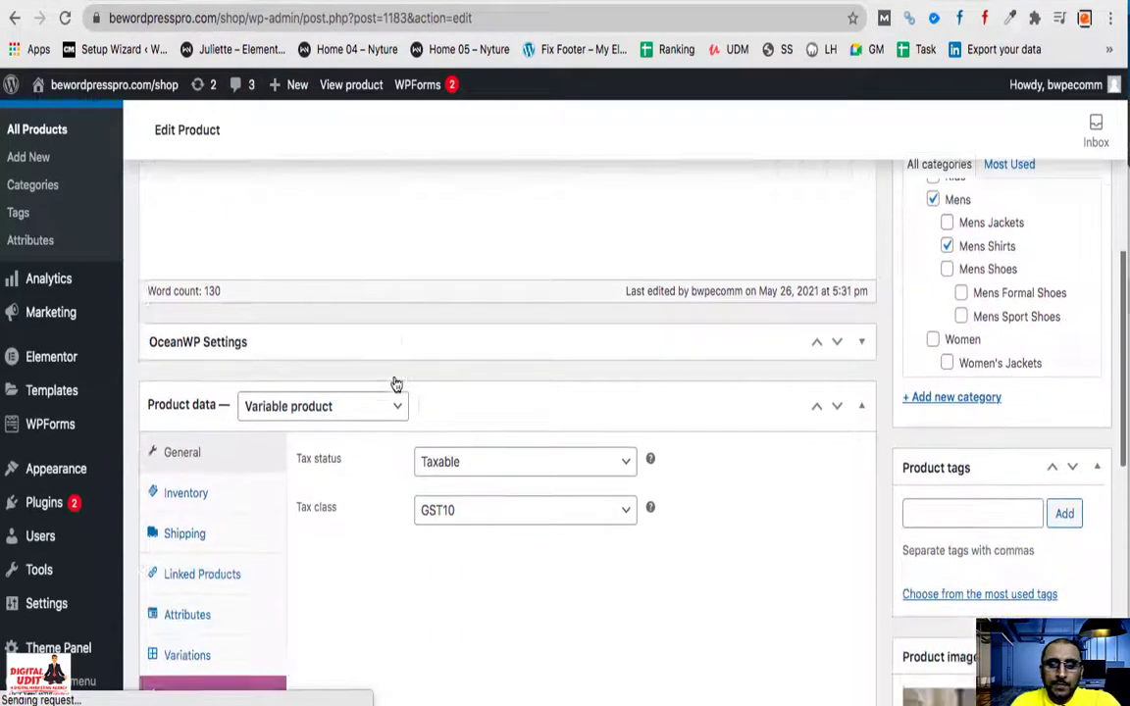
left_click(196, 506)
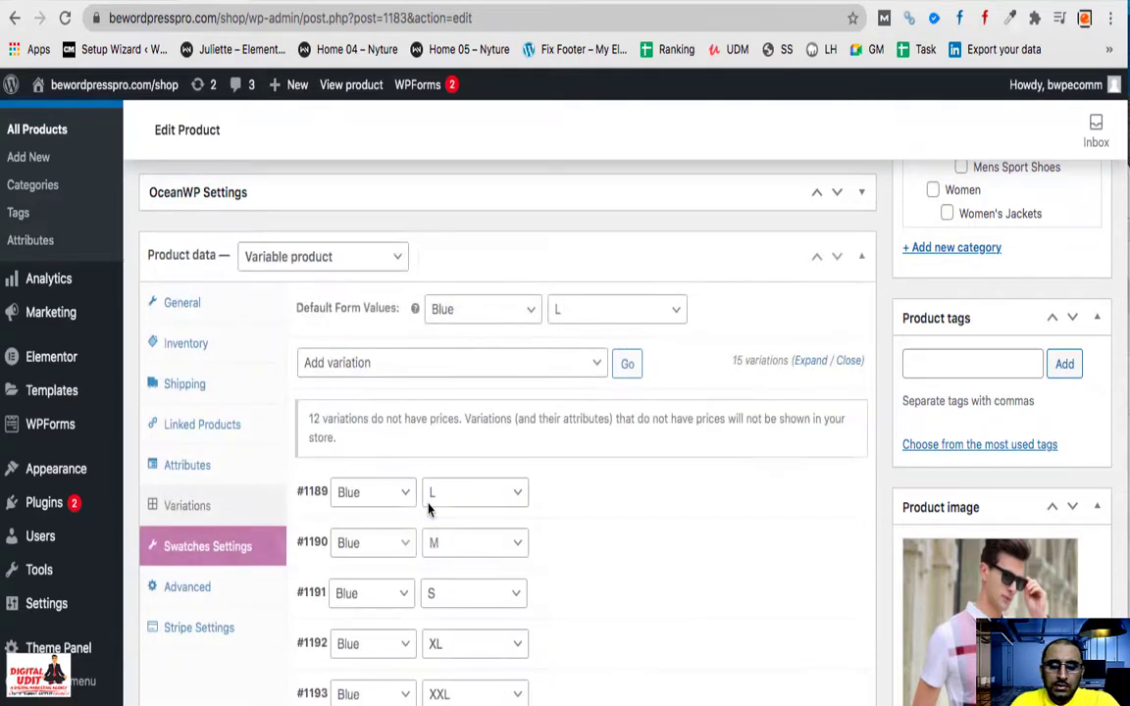
scroll(429, 510, "down", 1)
left_click(312, 469)
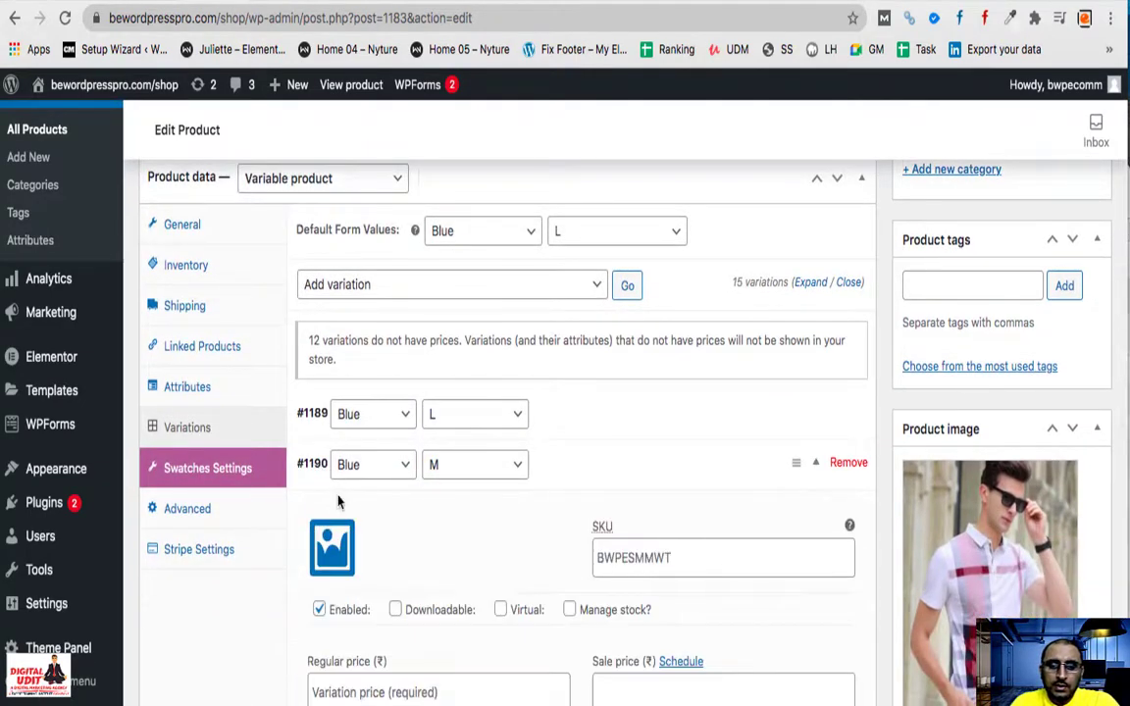
scroll(324, 510, "down", 3)
left_click(342, 527)
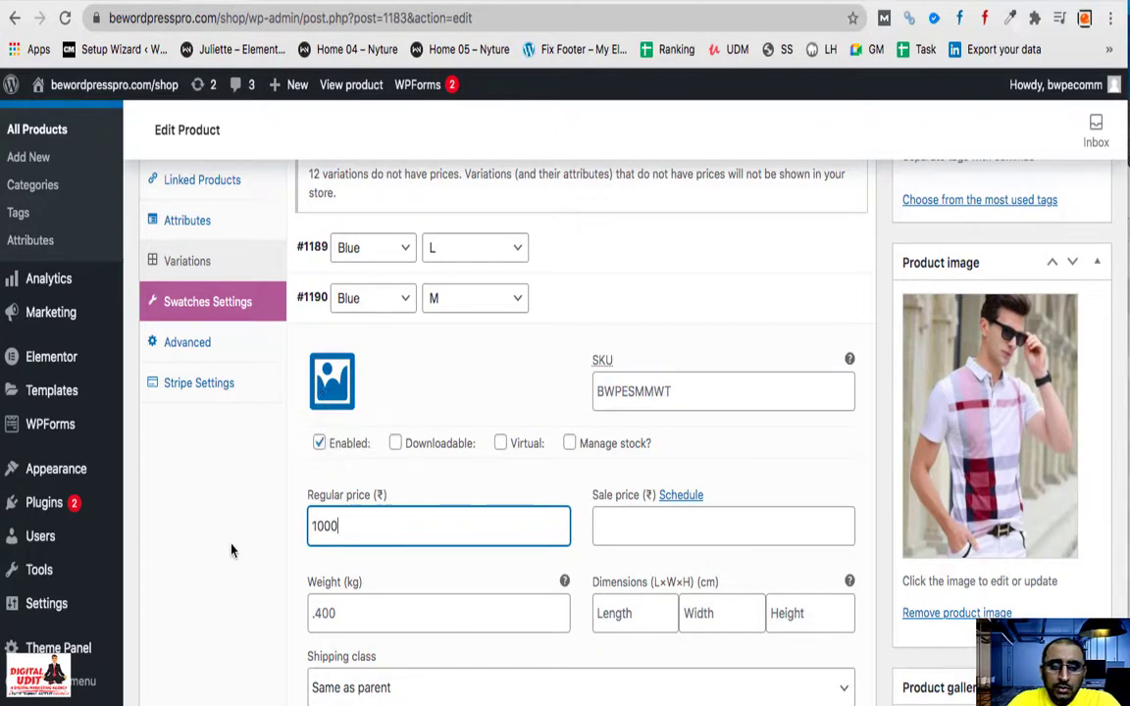
scroll(232, 551, "down", 1)
left_click(318, 257)
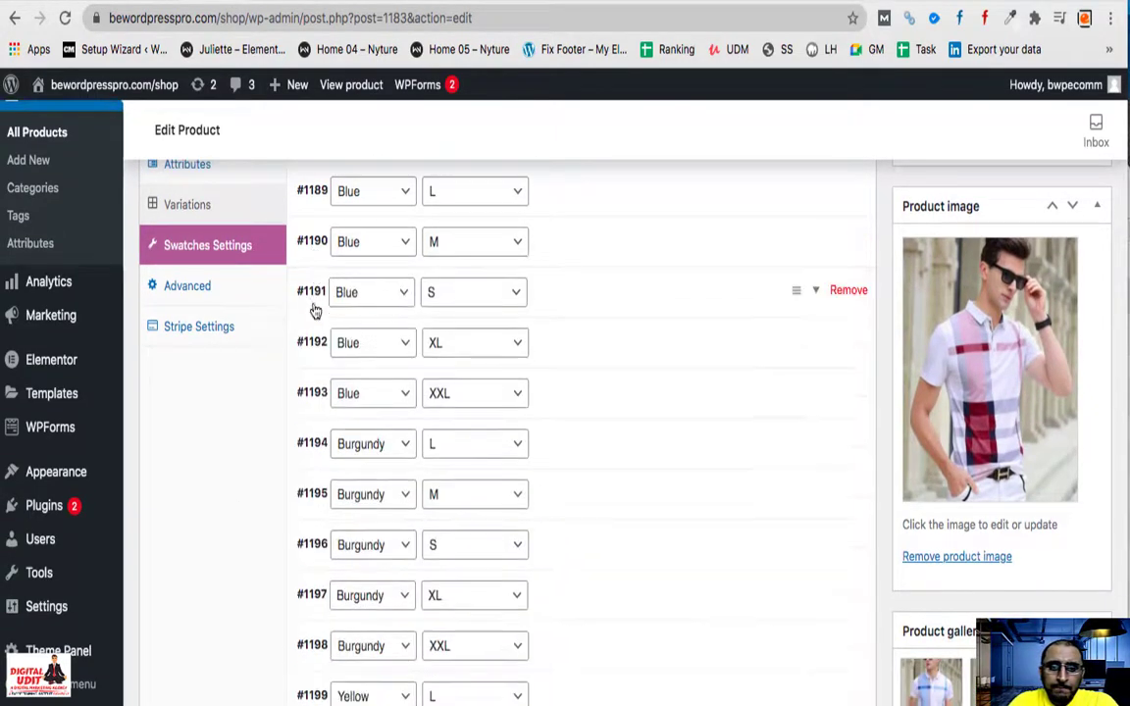
- Set the regular price of the Blue, size S variation to 1000
left_click(314, 296)
left_click(371, 523)
type("1000")
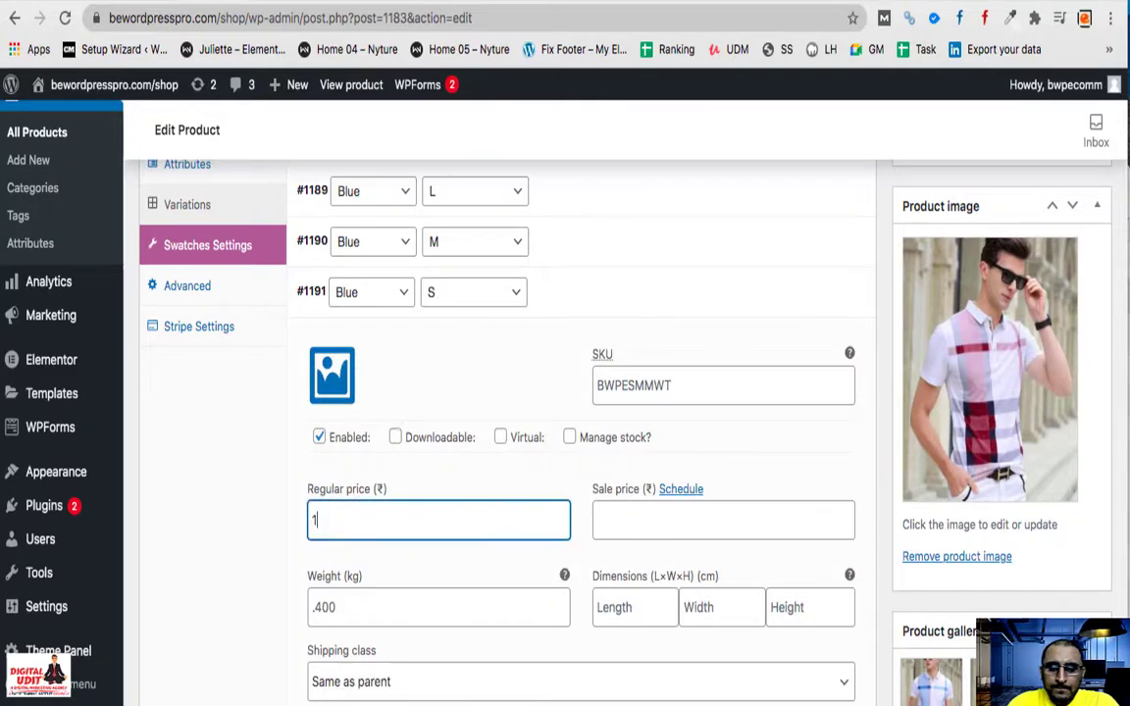
left_click(306, 292)
- Set the regular price of the Blue, size XL variation to 1000
left_click(311, 353)
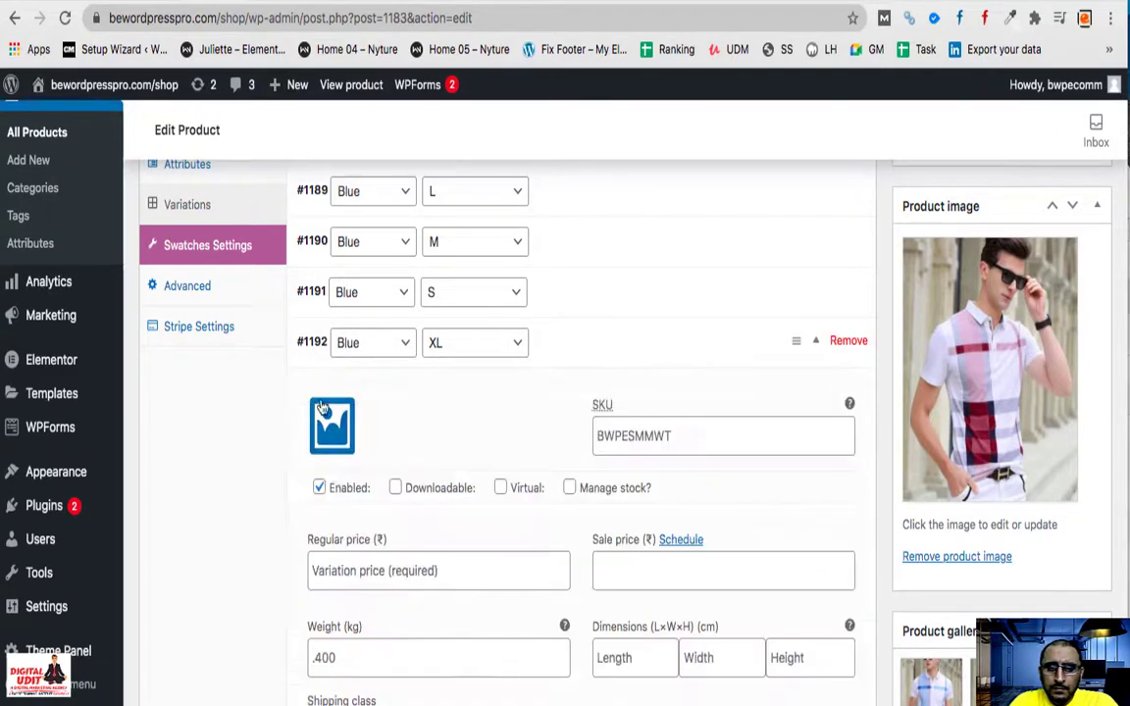
left_click(386, 583)
type("1000")
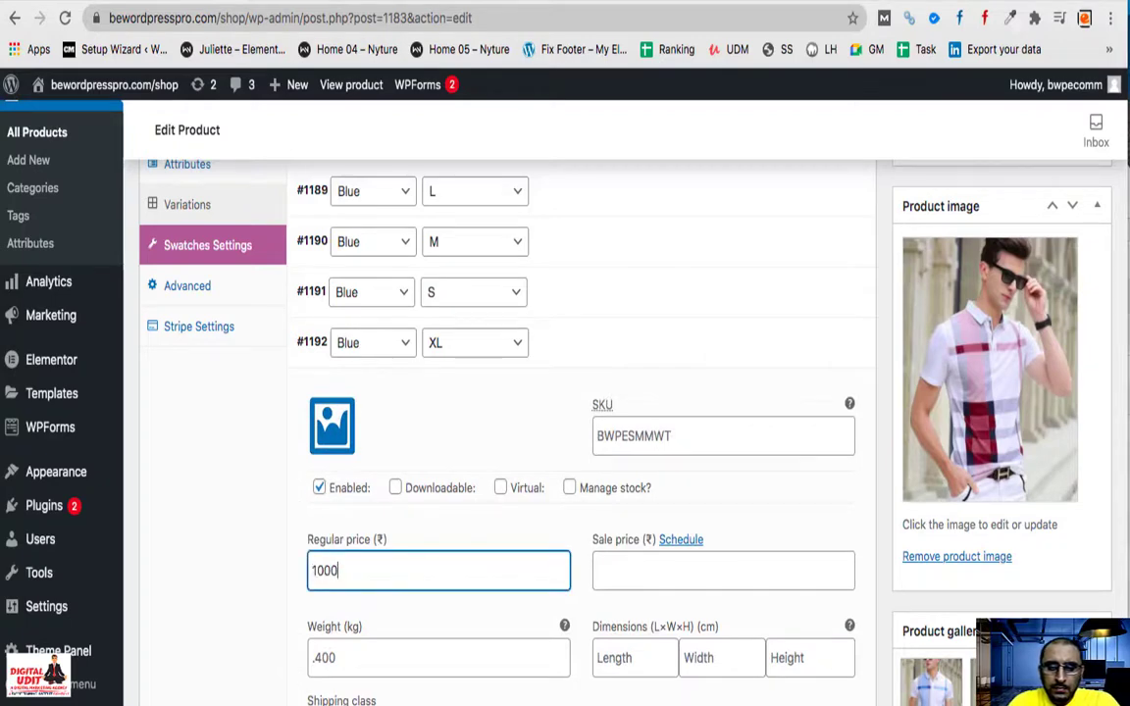
left_click(314, 351)
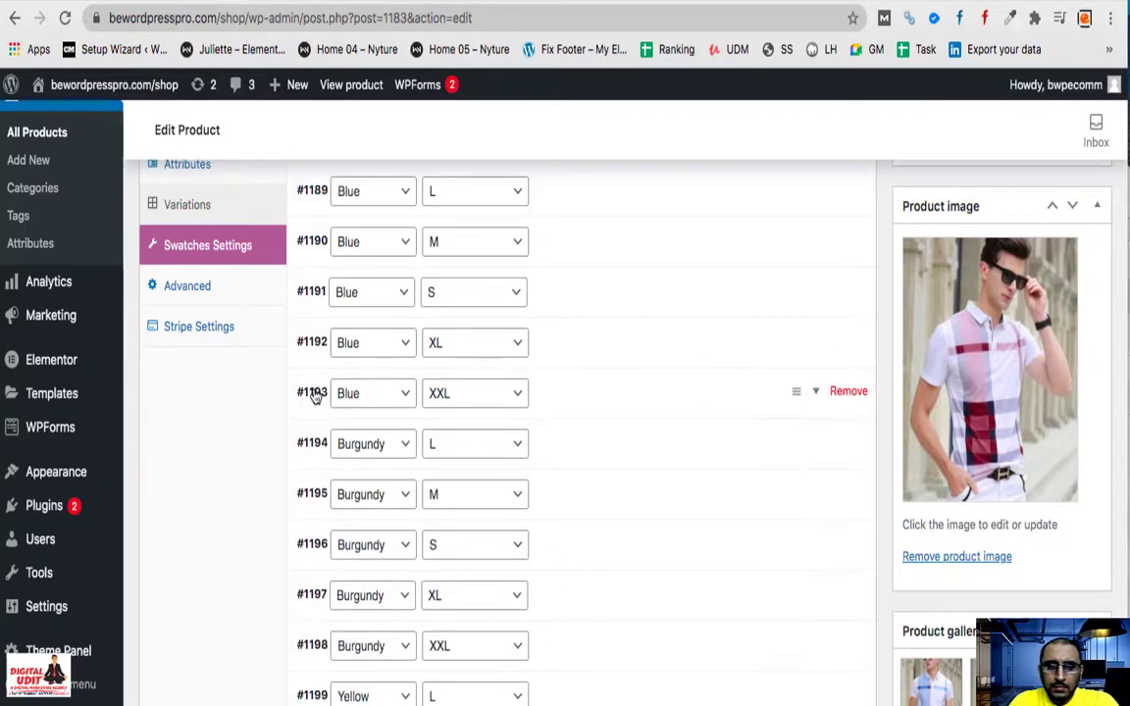
- Set the regular price of the Blue, size XXL variation to 1000
left_click(313, 393)
left_click(371, 636)
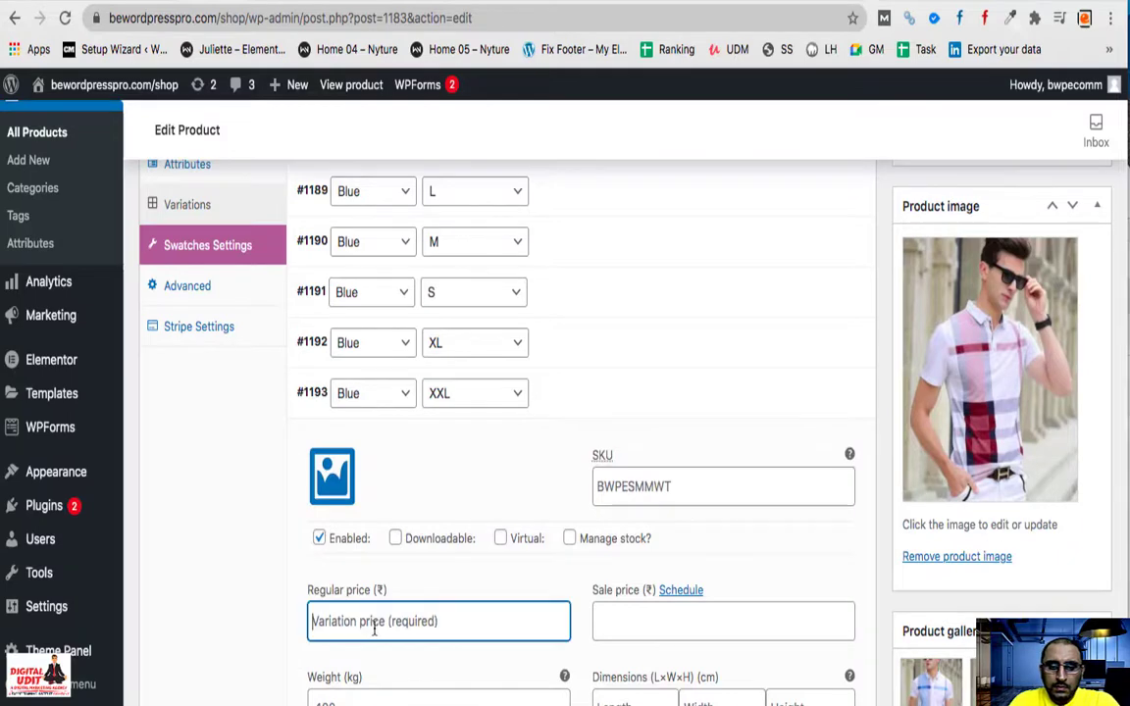
type("1000")
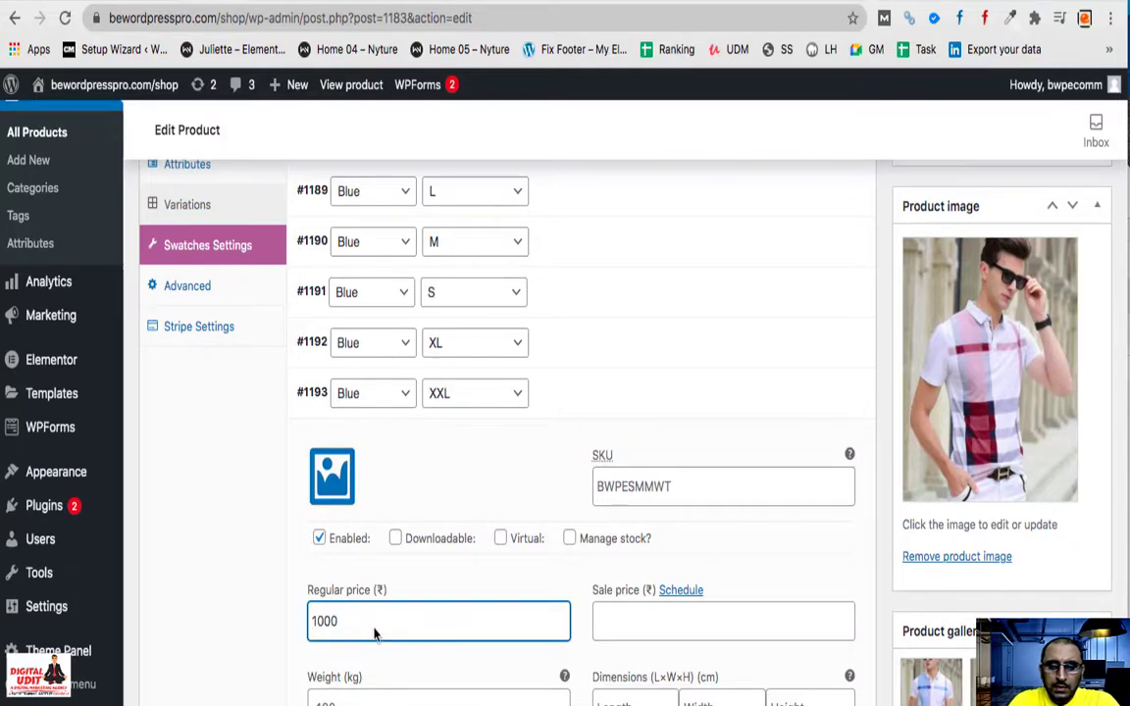
left_click(306, 393)
- Save the Blue variations' price changes and update the product
scroll(289, 593, "down", 3)
scroll(312, 610, "down", 5)
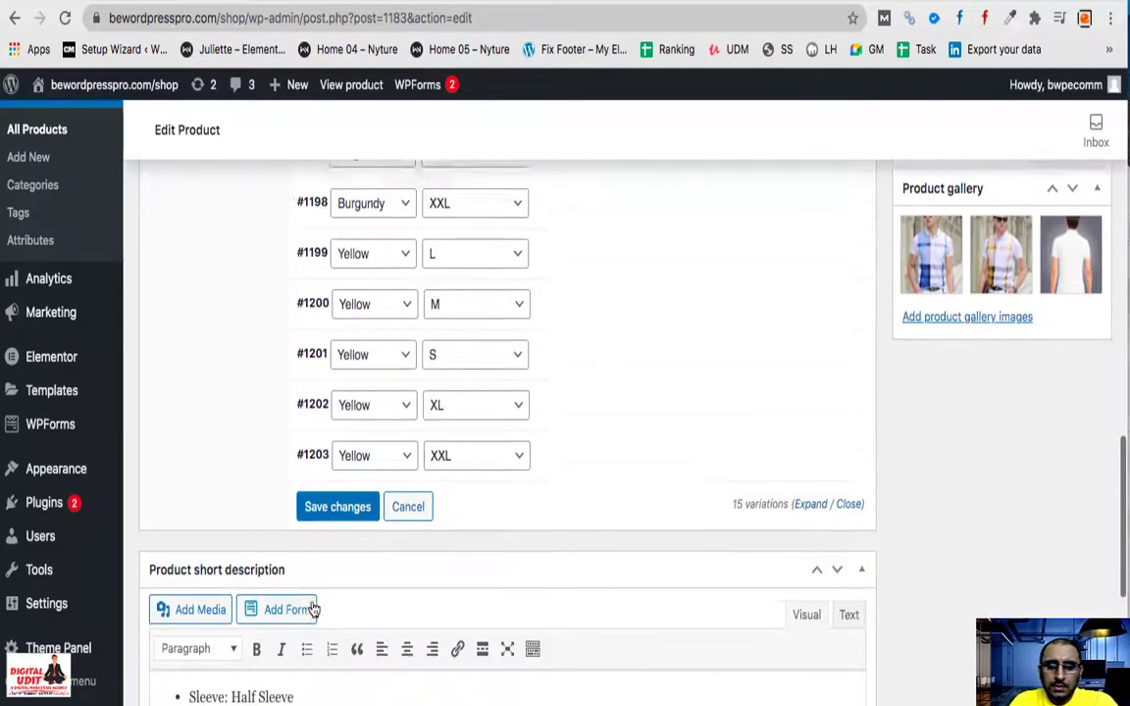
left_click(337, 489)
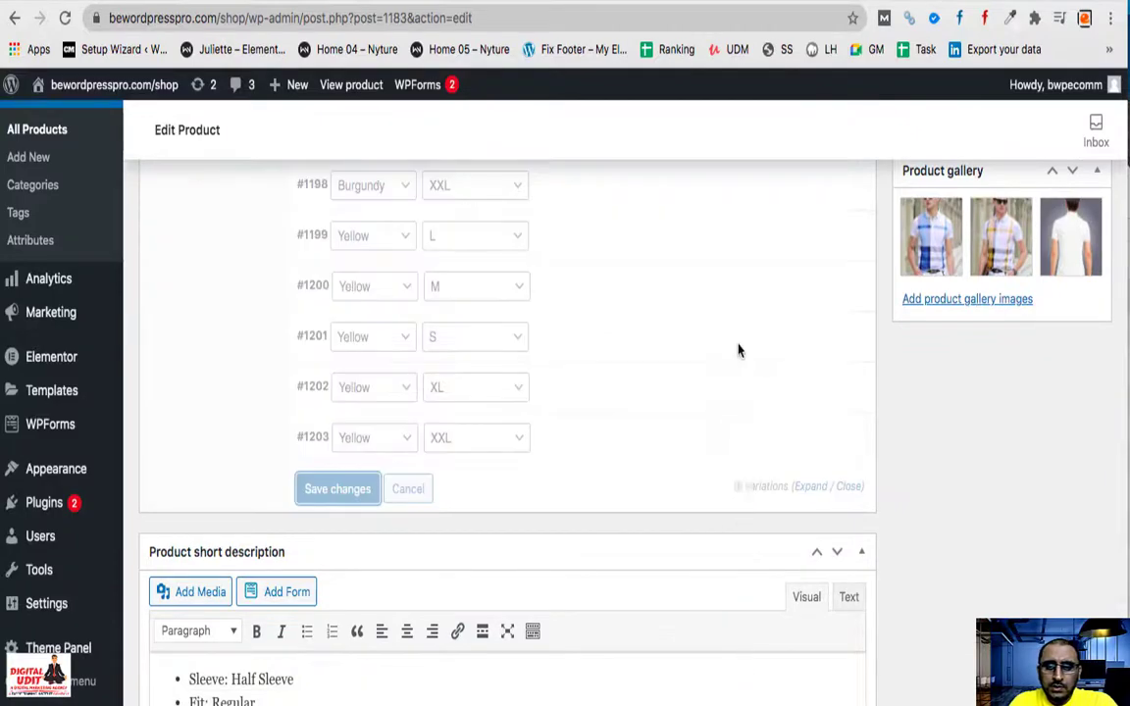
scroll(738, 351, "up", 15)
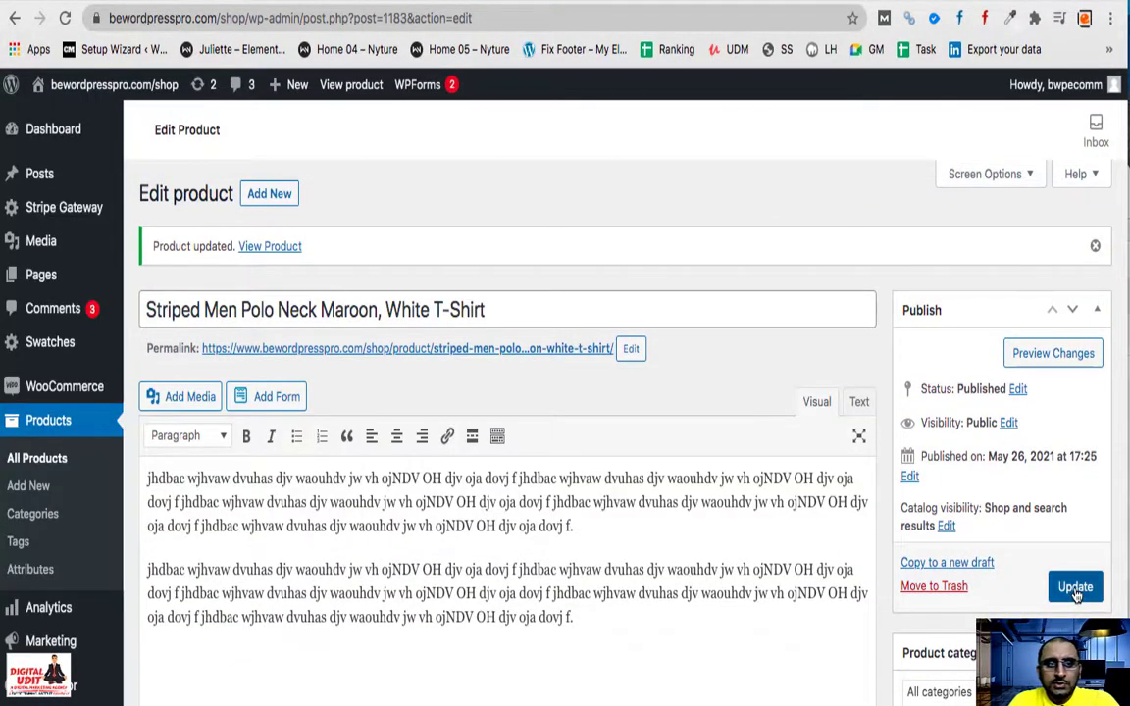
left_click(1076, 589)
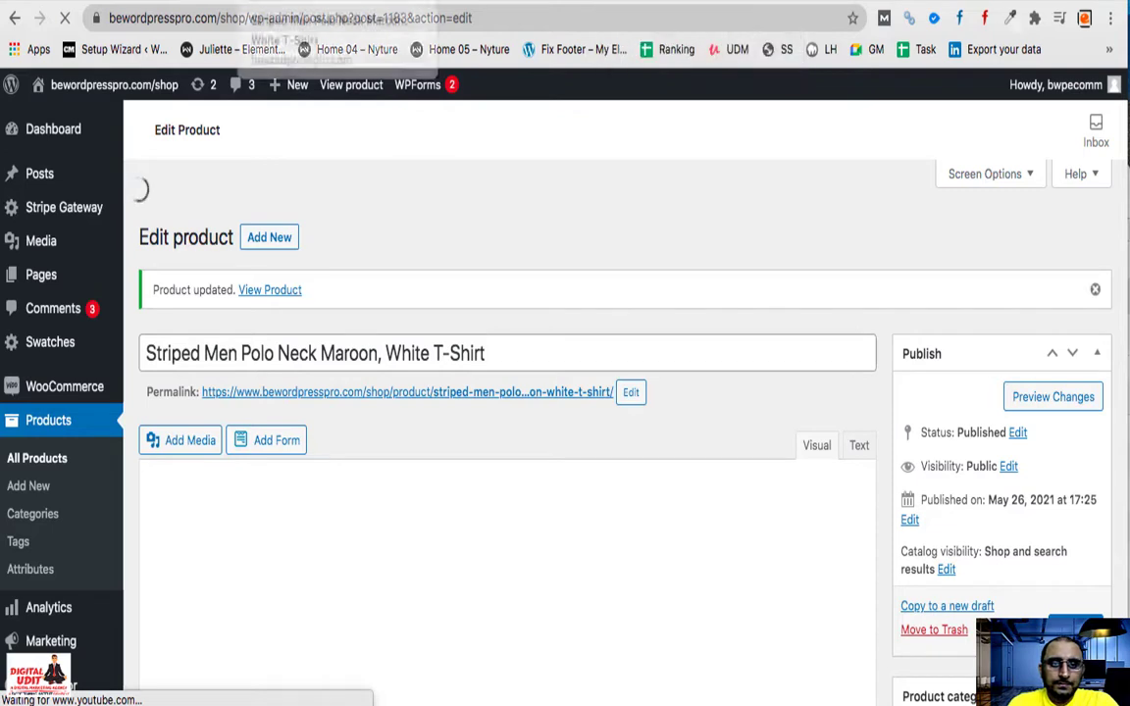
- Reload the product's storefront page and compare the sizes, image and price offered for Burgundy, Yellow and Blue
left_click(181, 8)
left_click(65, 17)
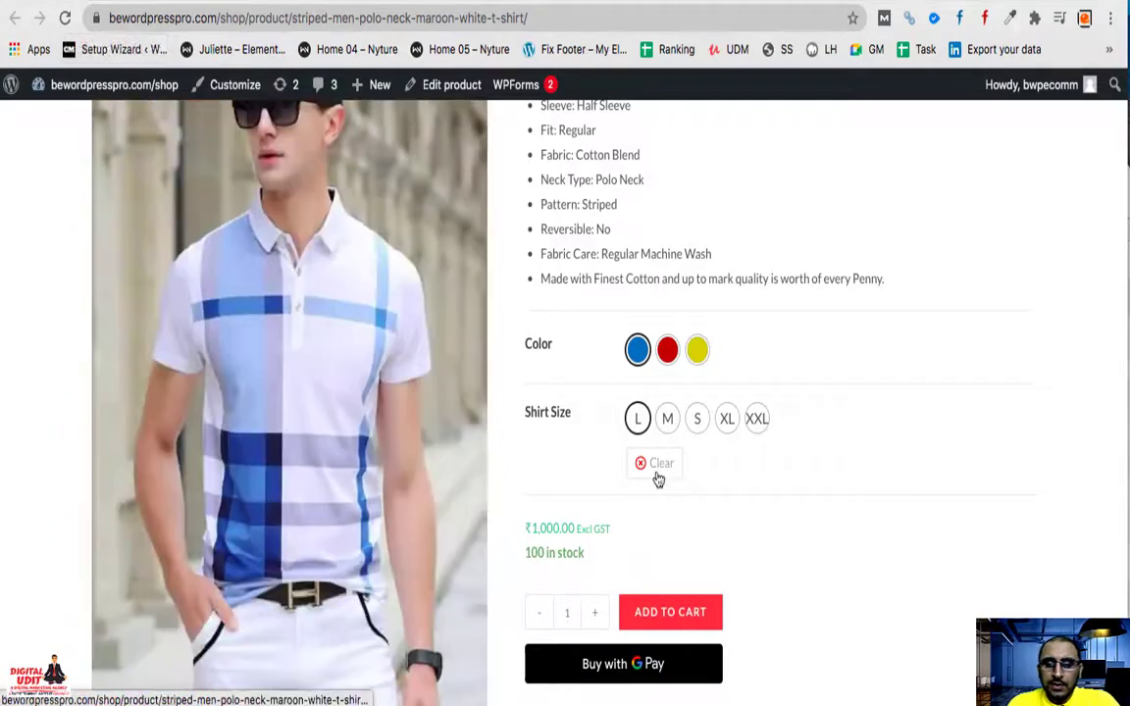
left_click(667, 363)
left_click(695, 356)
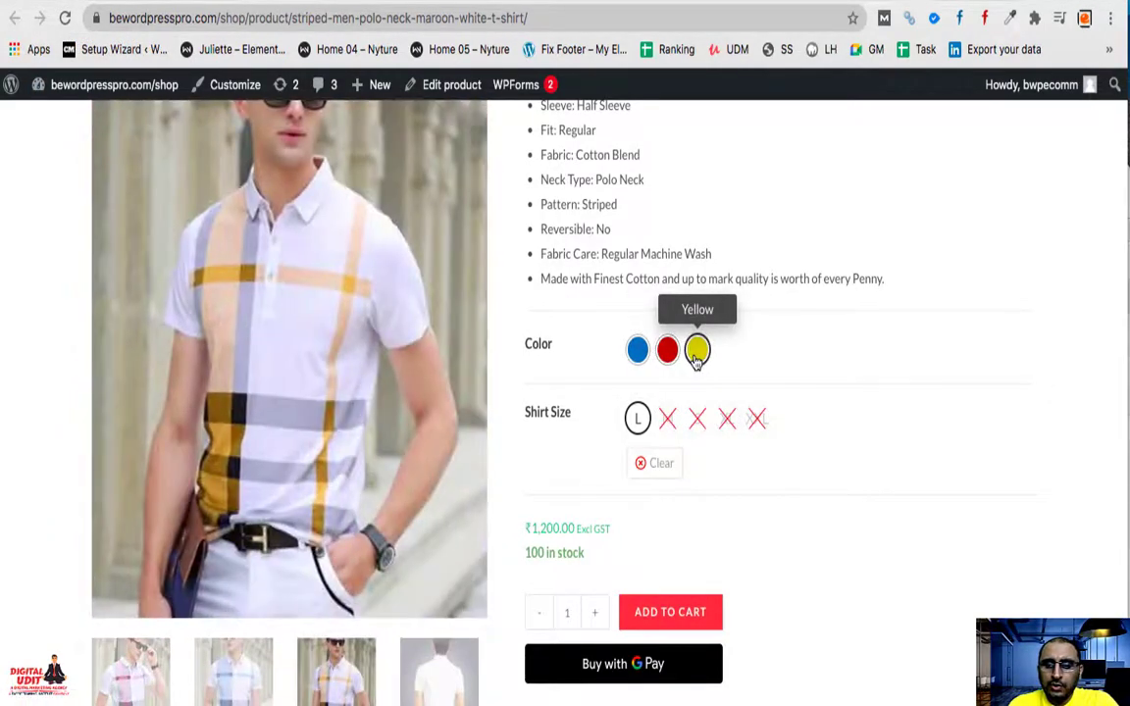
left_click(639, 355)
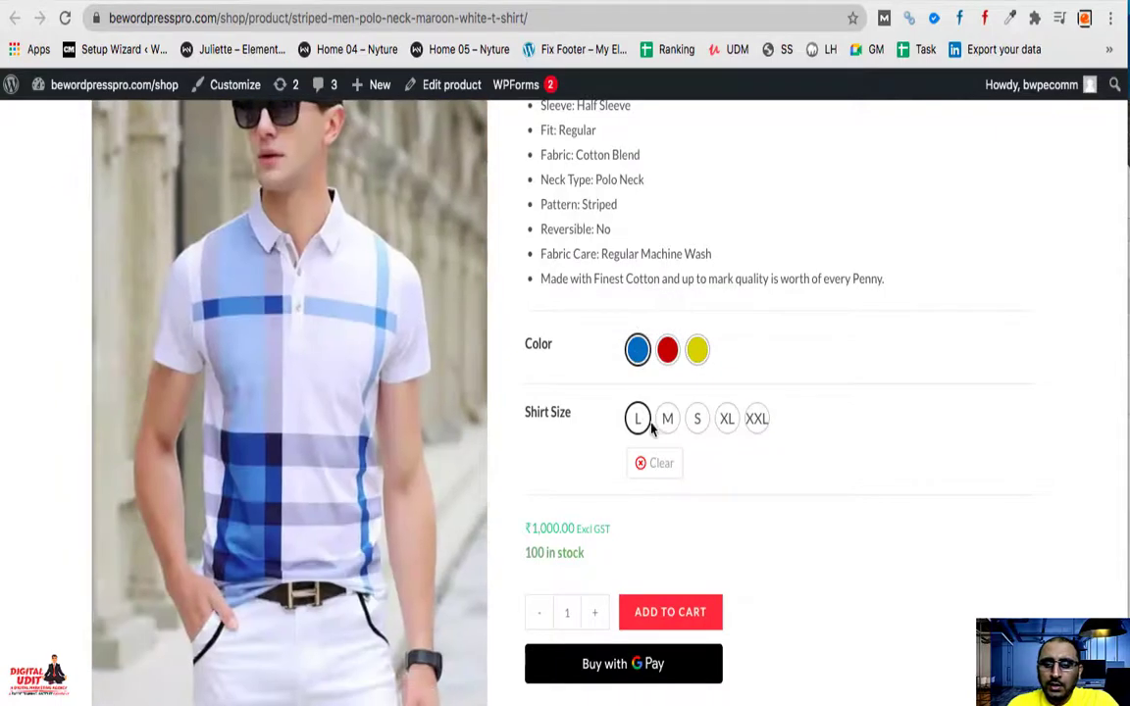
- Select sizes M, S, XL and XXL in turn for the Blue shirt to check their image and price
left_click(667, 420)
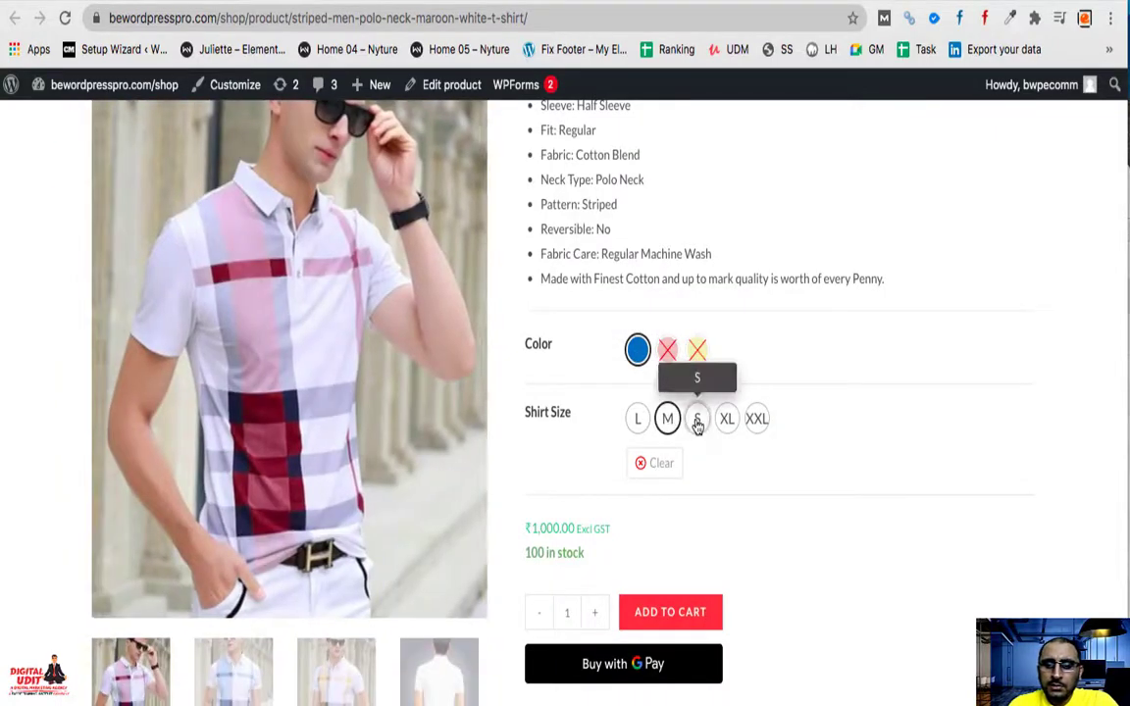
left_click(697, 420)
left_click(726, 420)
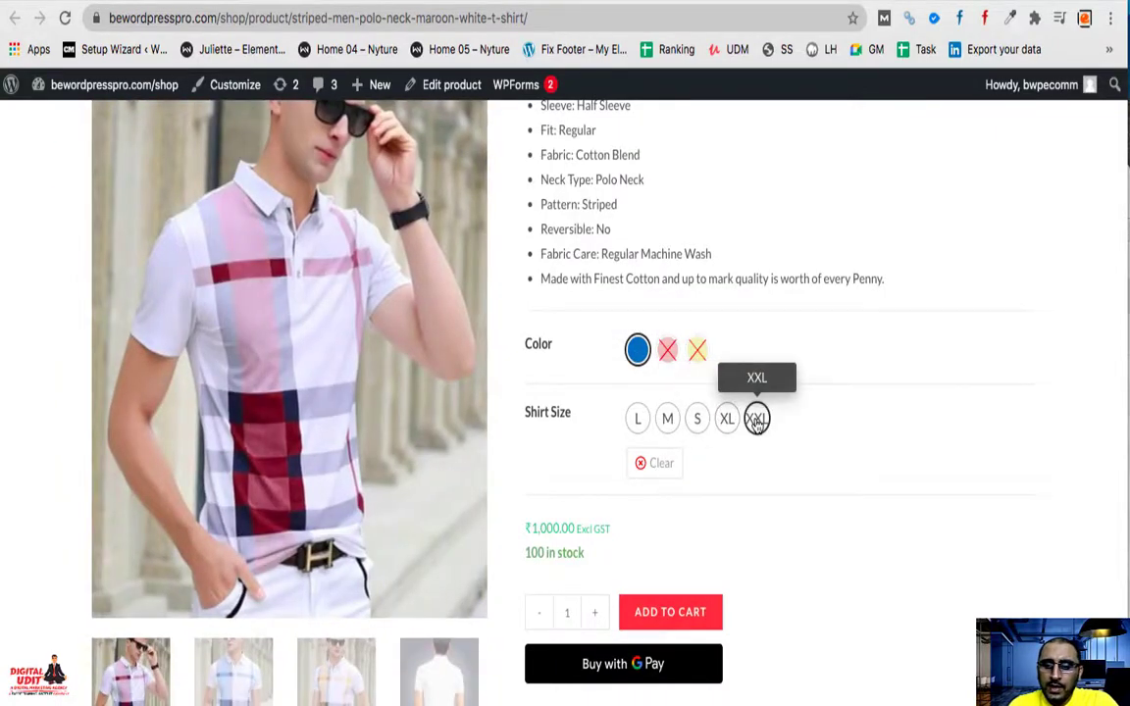
left_click(756, 418)
- Examine the product's description, additional information and reviews sections on the storefront page
scroll(756, 422, "down", 5)
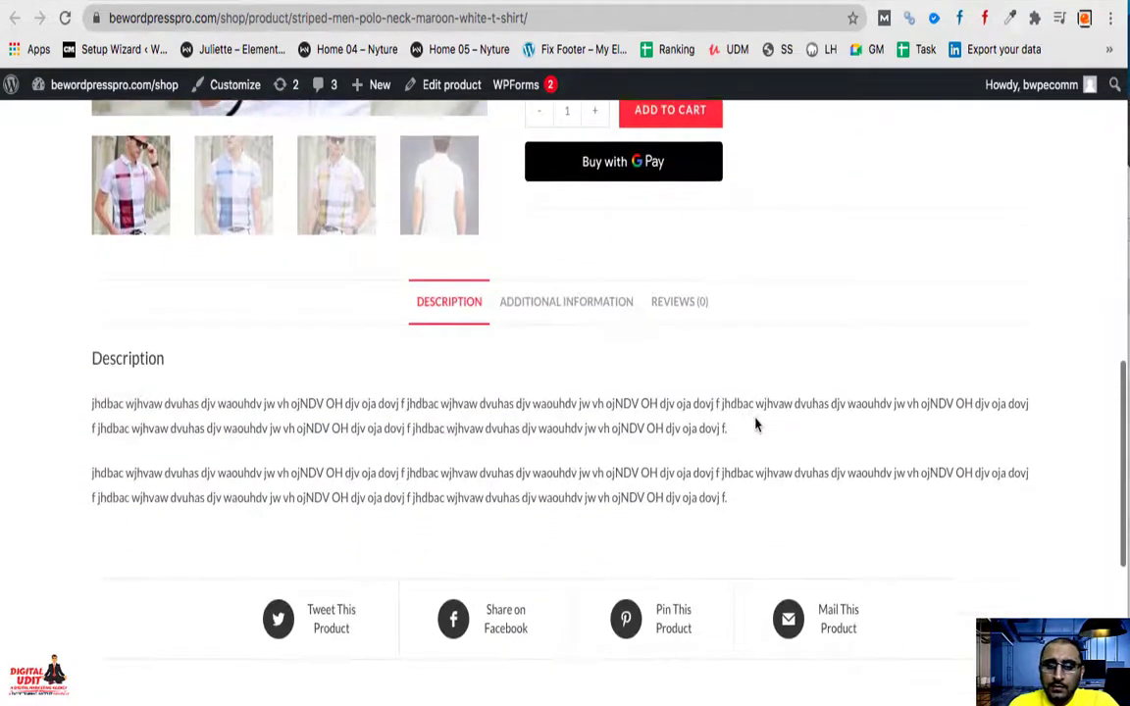
left_click(616, 306)
left_click(668, 312)
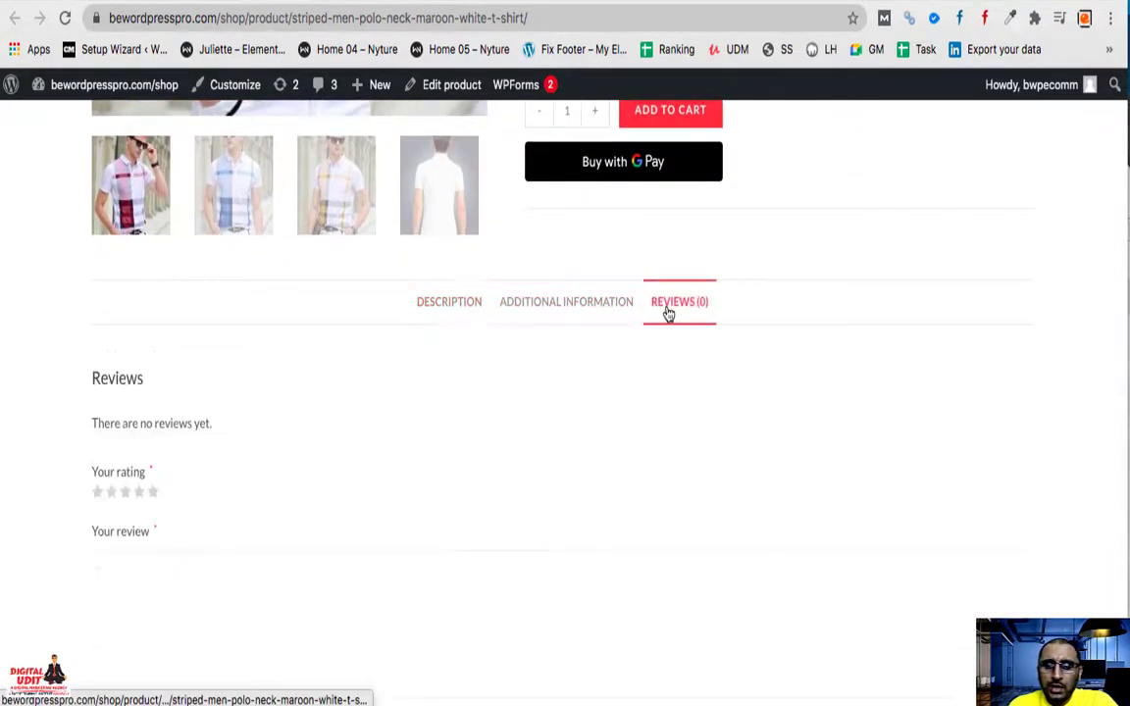
left_click(588, 312)
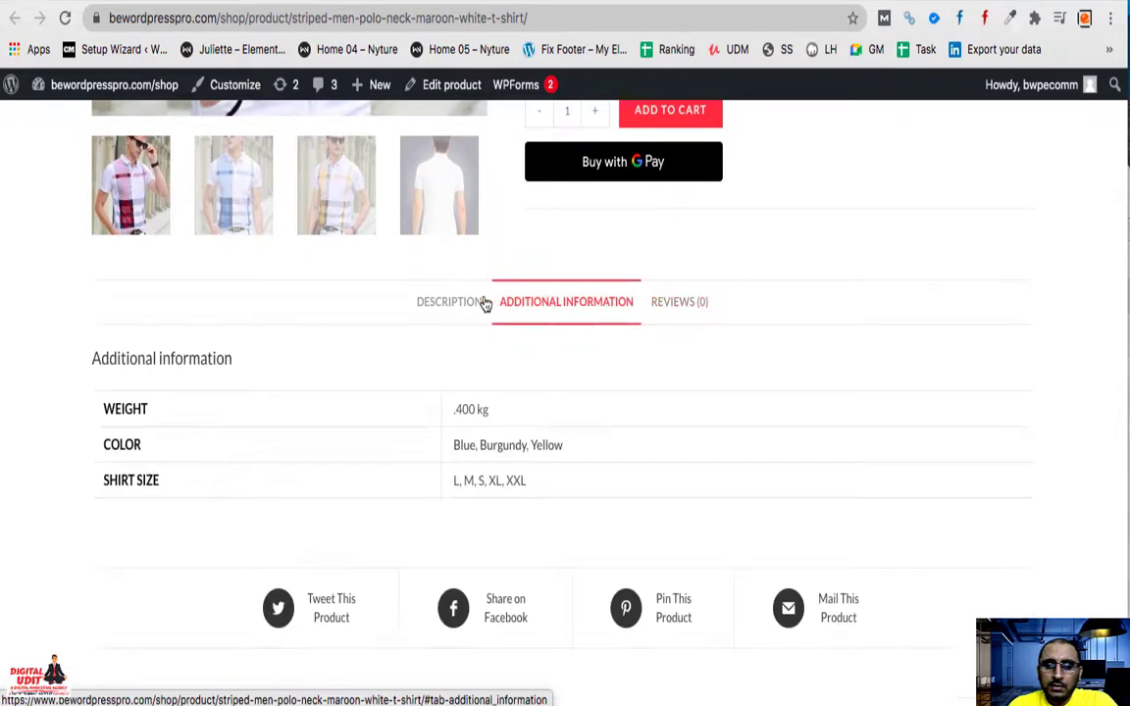
left_click(461, 308)
left_click(597, 306)
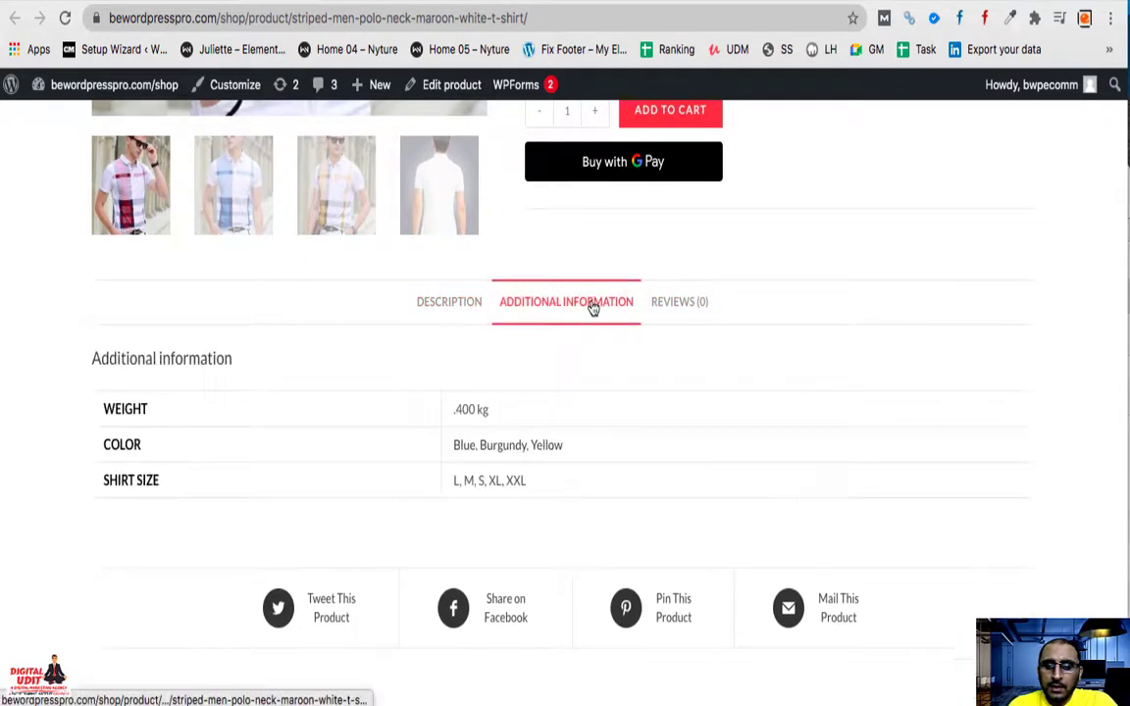
scroll(452, 301, "up", 10)
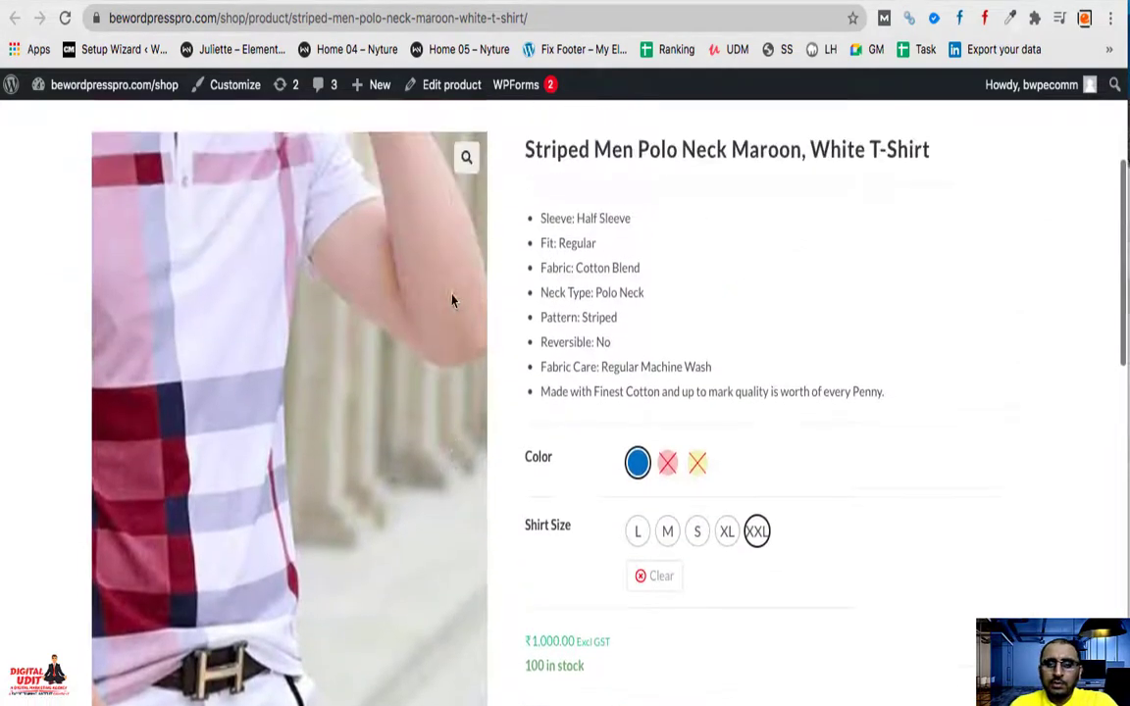